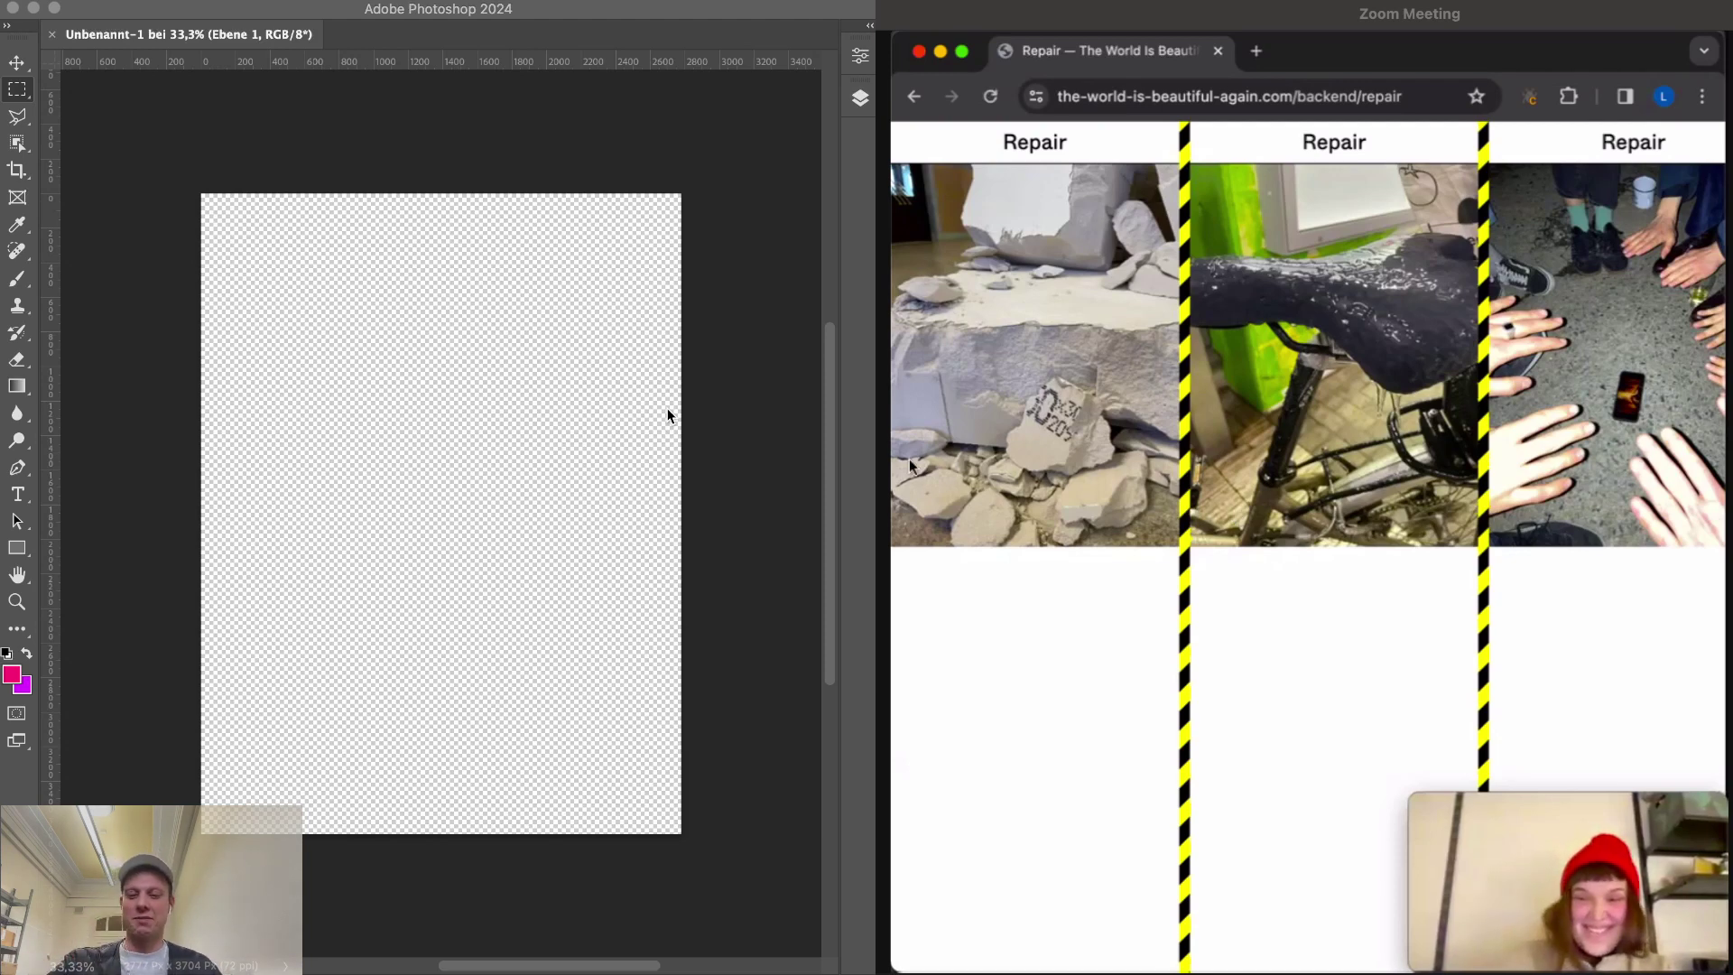
- Switch to the browser, start repairing the bicycle saddle photo, and place its image file in the Finder folder 07
{"action": "key", "text": "super+Tab"}
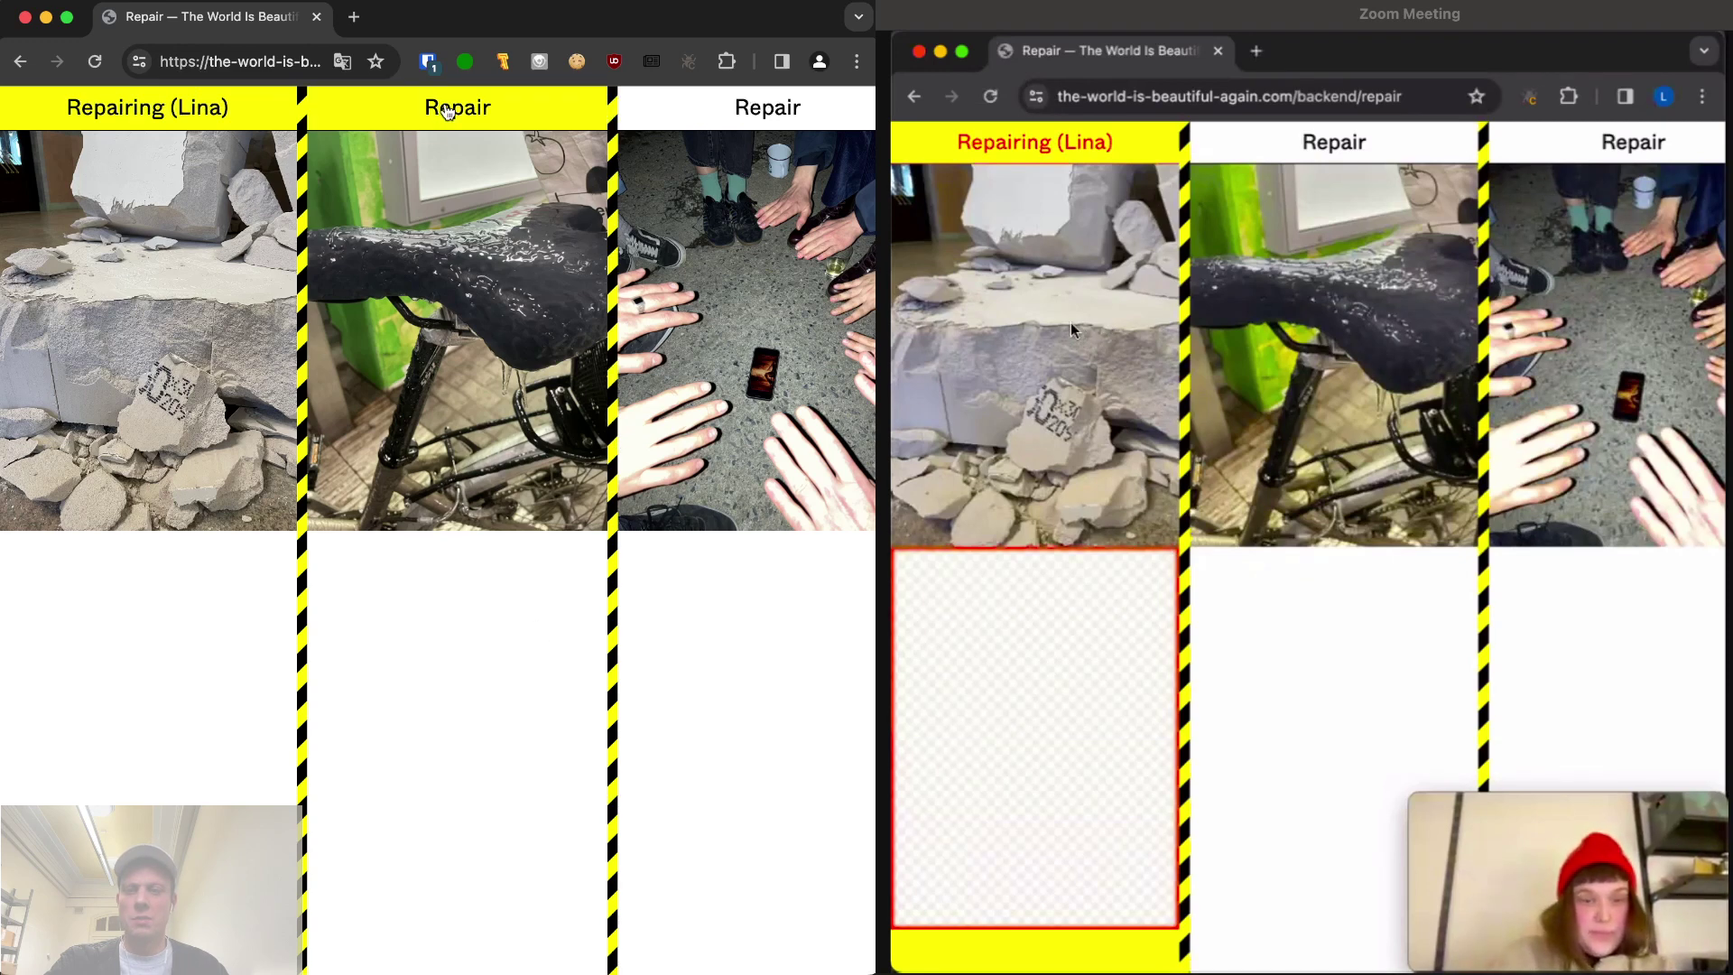
{"action": "left_click", "coordinate": [448, 112]}
{"action": "key", "text": "super+Tab"}
{"action": "key", "text": "super+Tab"}
{"action": "key", "text": "super+Tab"}
{"action": "key", "text": "super+Tab"}
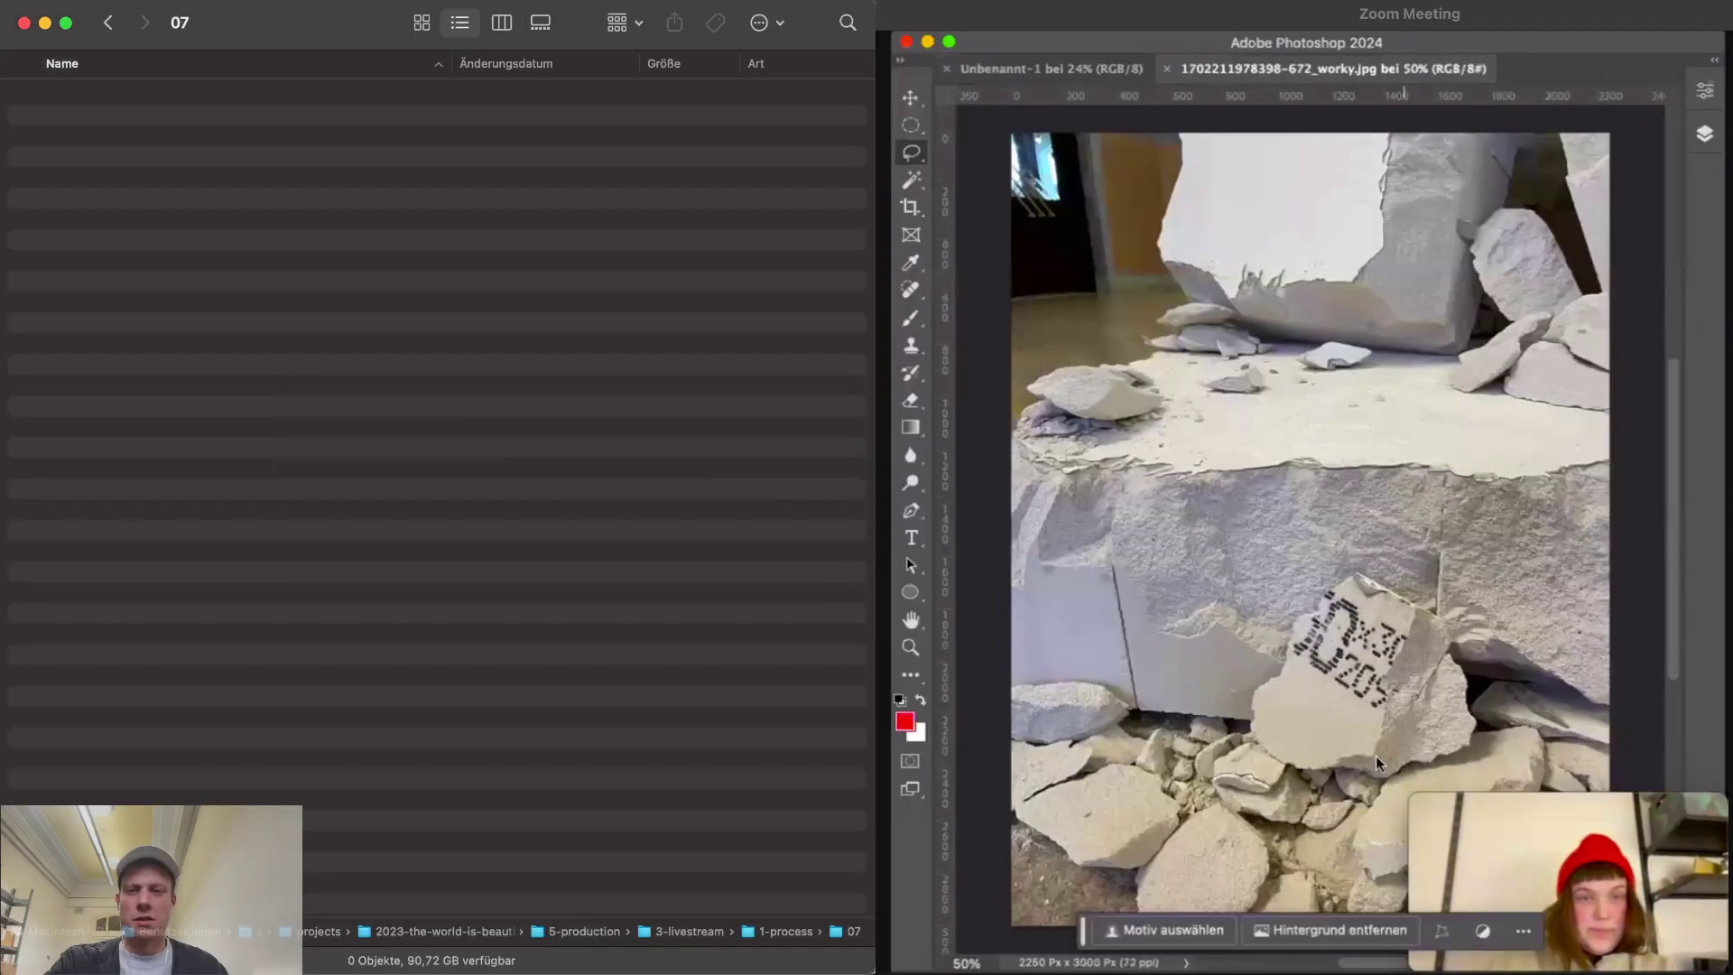
{"action": "key", "text": "super+Tab"}
{"action": "left_click_drag", "start_coordinate": [430, 272], "coordinate": [255, 310]}
{"action": "key", "text": "super+Tab"}
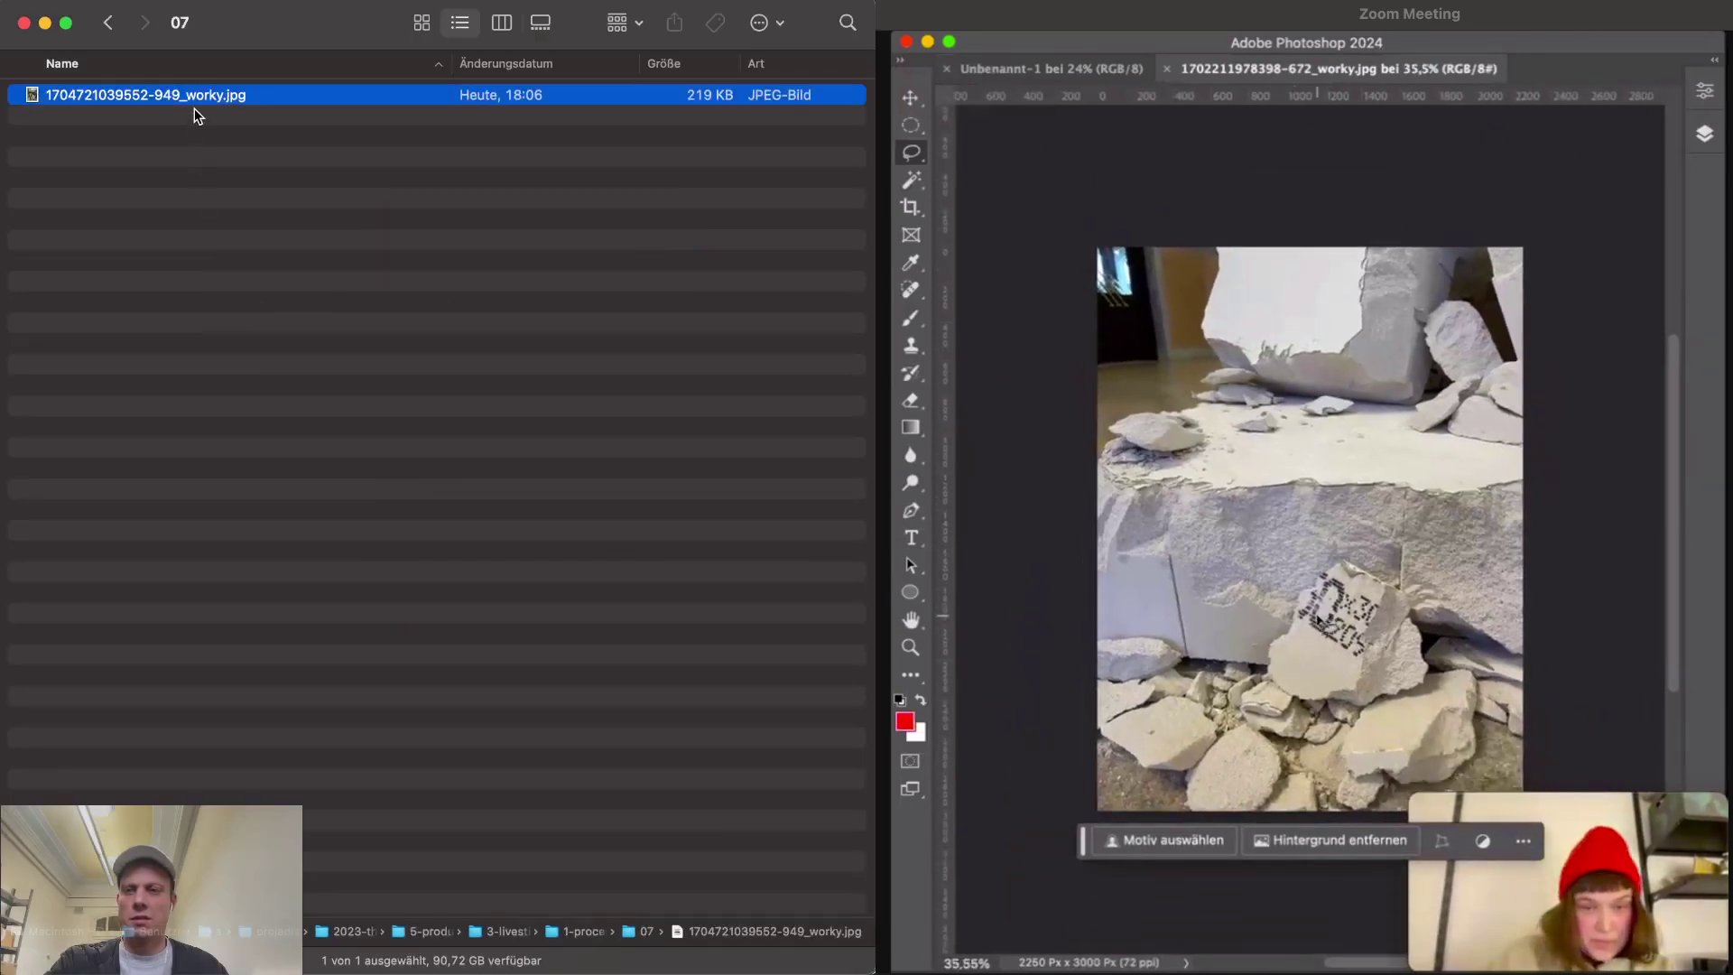
{"action": "right_click", "coordinate": [200, 99]}
{"action": "mouse_move", "coordinate": [270, 133]}
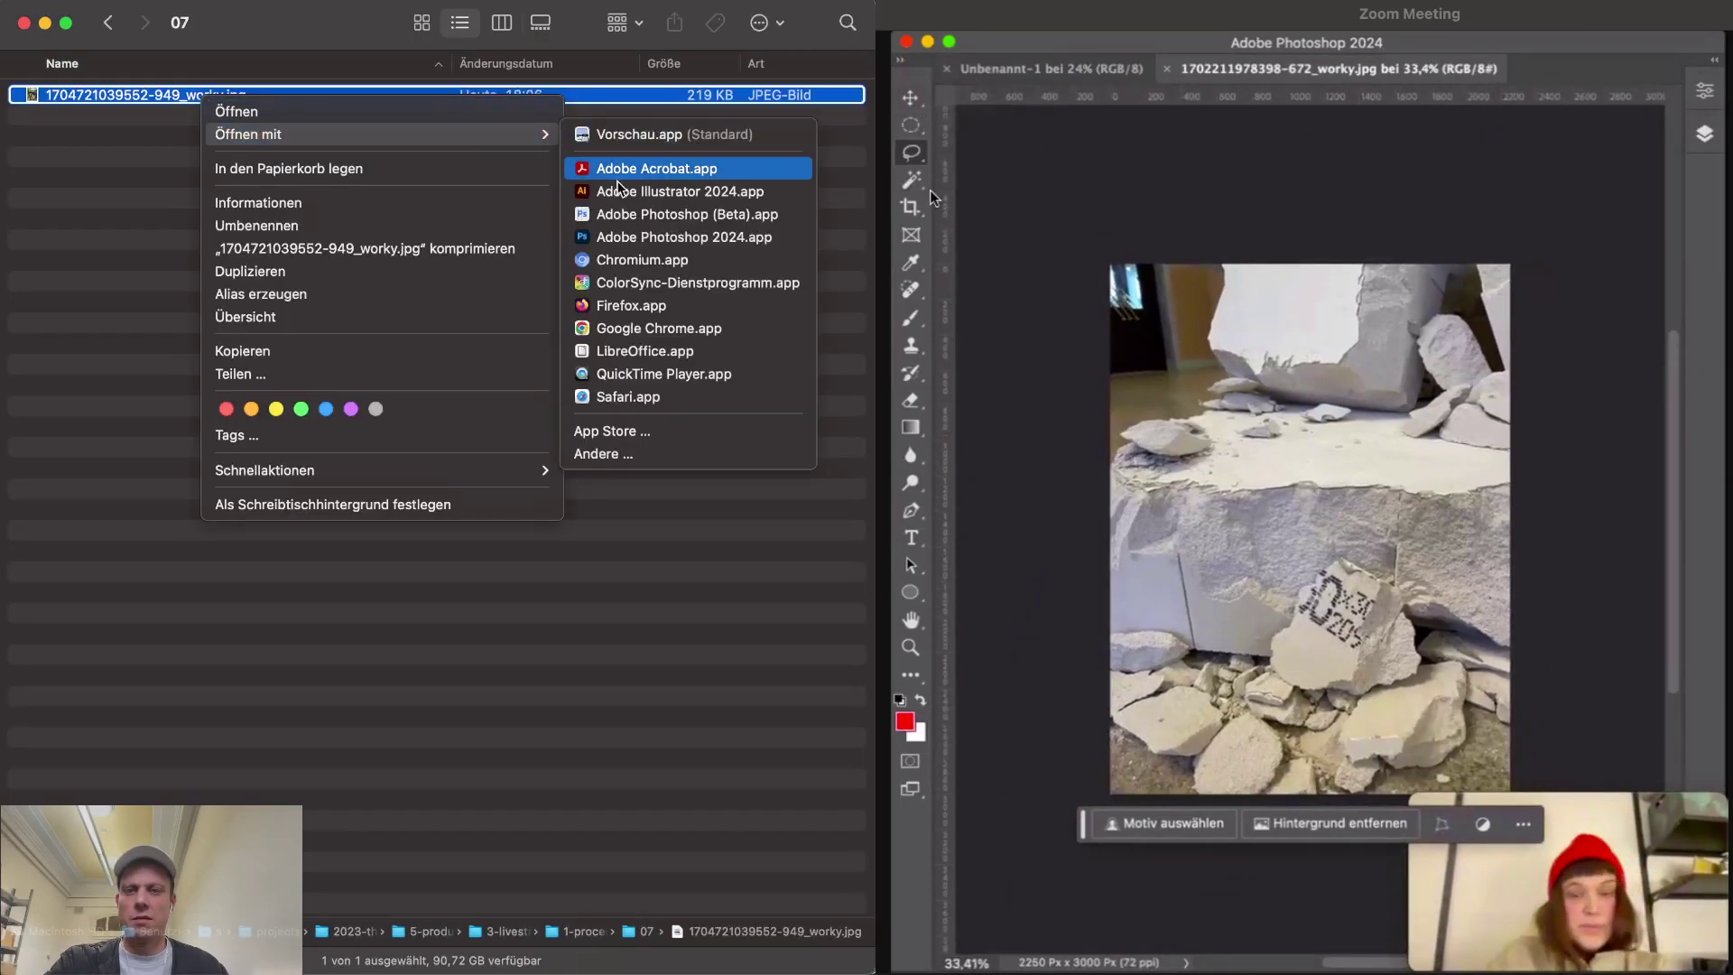
{"action": "left_click", "coordinate": [659, 237]}
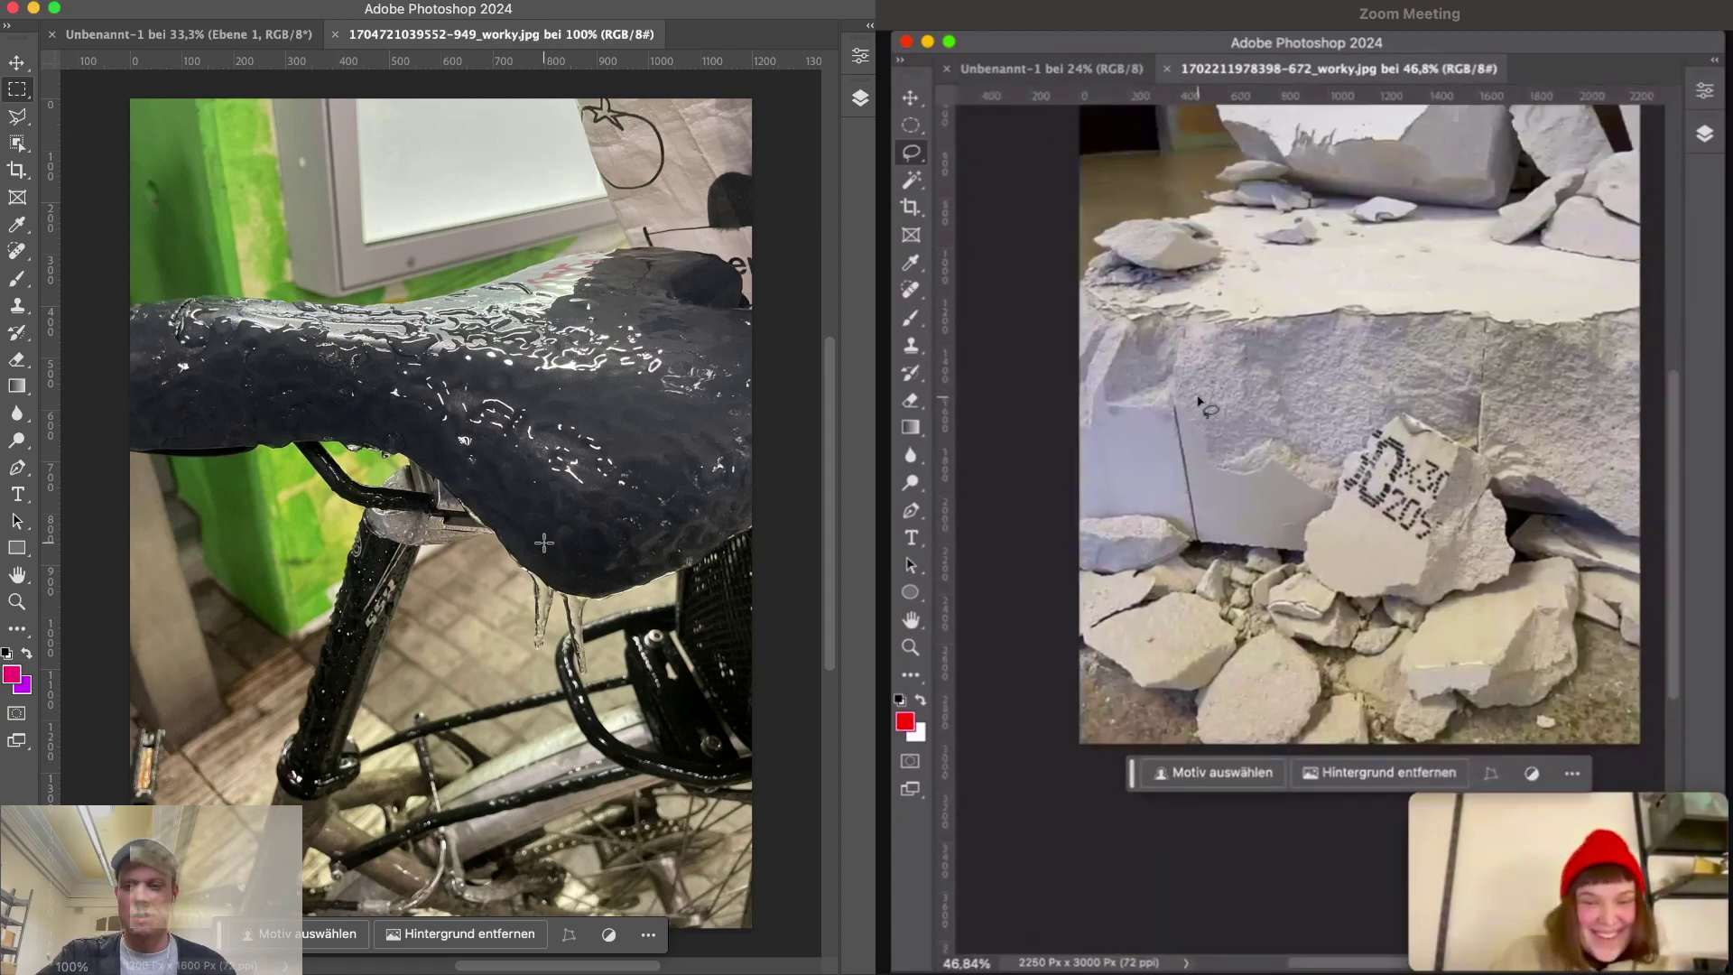
- Examine the bicycle saddle photo up close, including the saddle's underside and the frame, as well as the whole composition
{"action": "scroll", "coordinate": [544, 542], "scroll_direction": "up", "scroll_amount": 2}
{"action": "scroll", "coordinate": [544, 542], "scroll_direction": "up", "scroll_amount": 3}
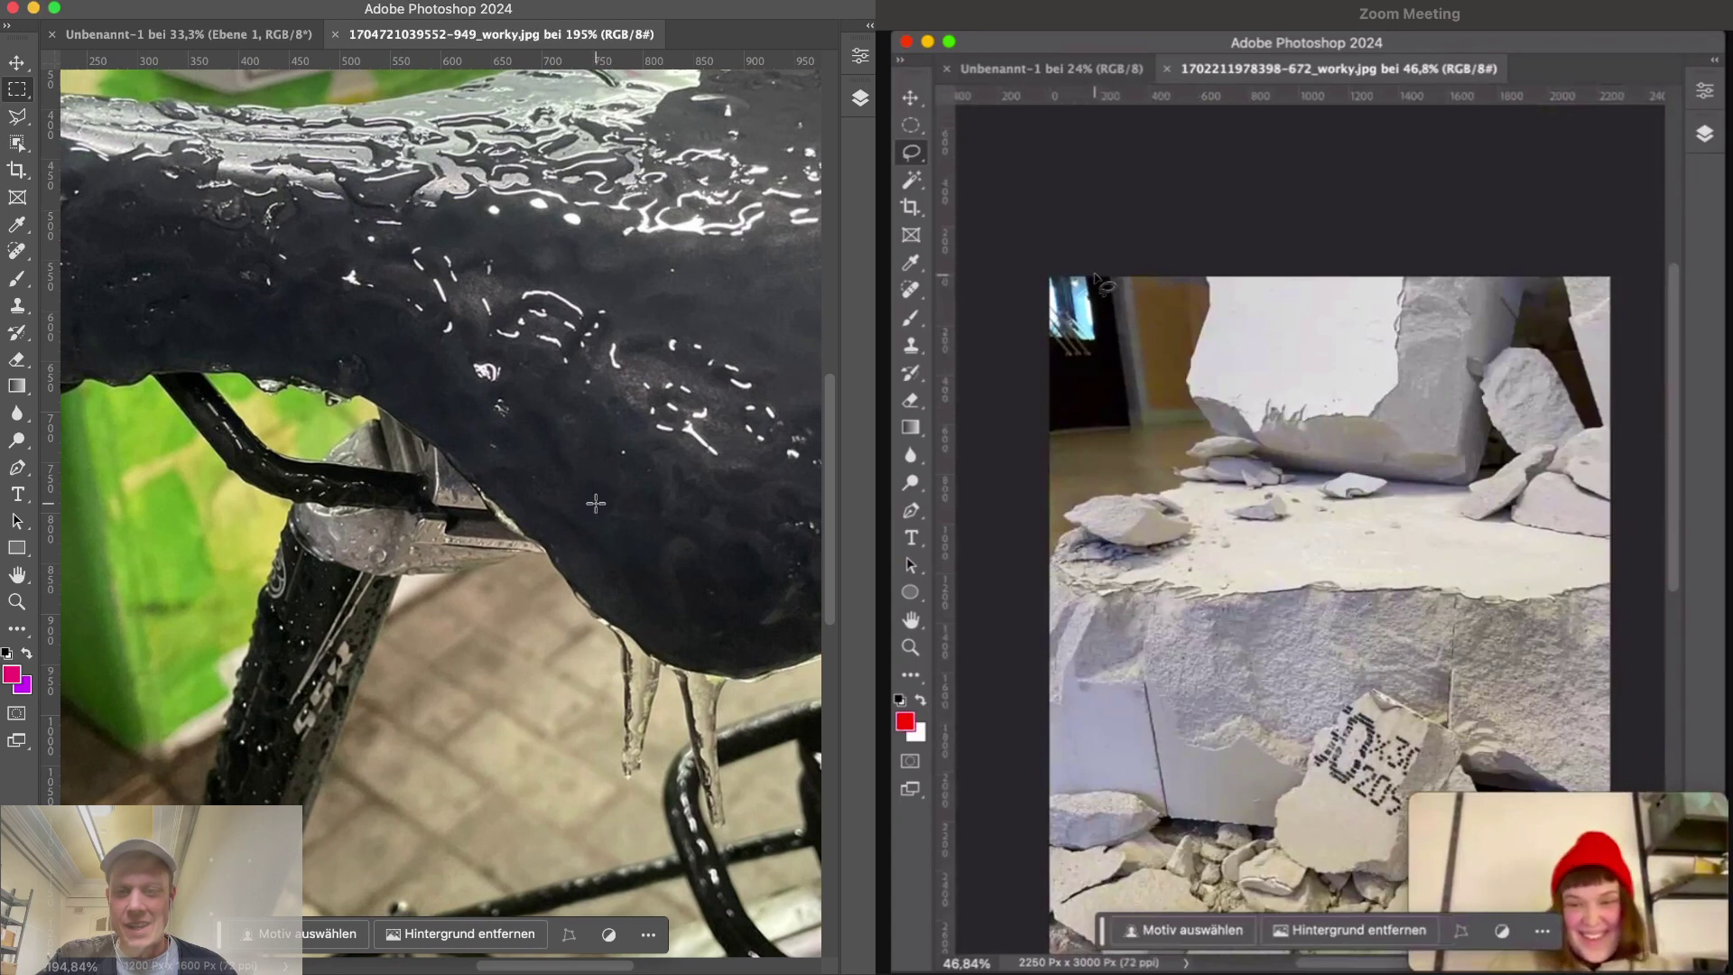
{"action": "scroll", "coordinate": [596, 497], "scroll_direction": "up", "scroll_amount": 2}
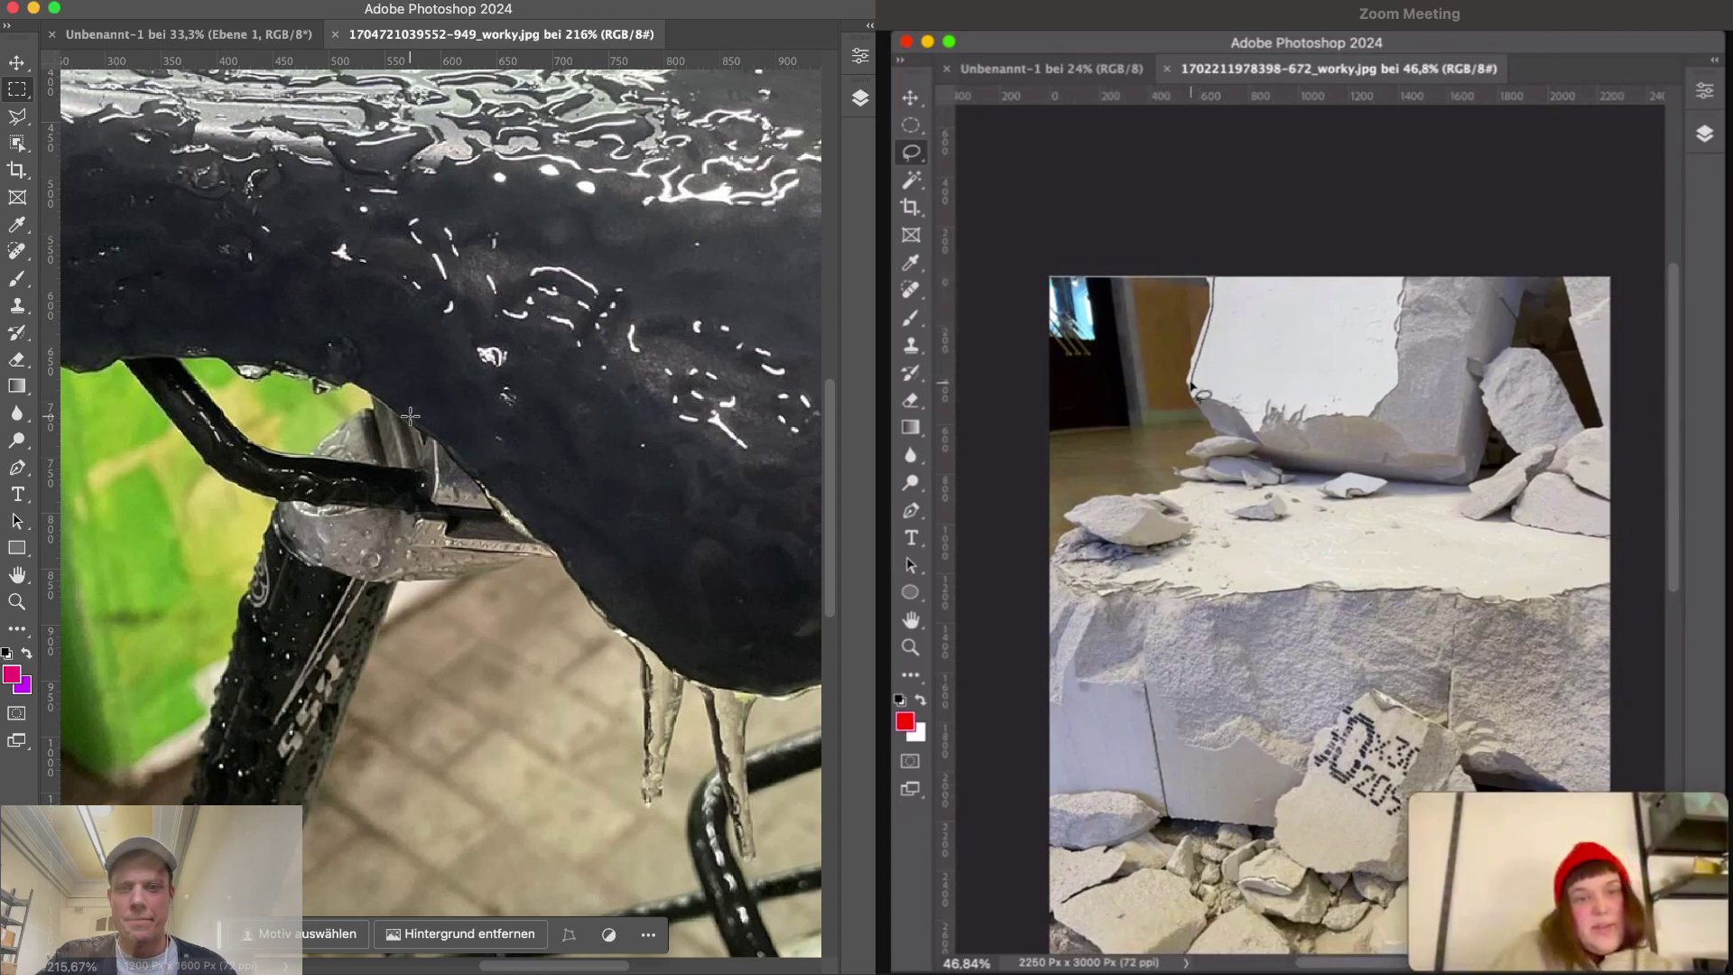
{"action": "scroll", "coordinate": [396, 421], "scroll_direction": "down", "scroll_amount": 5}
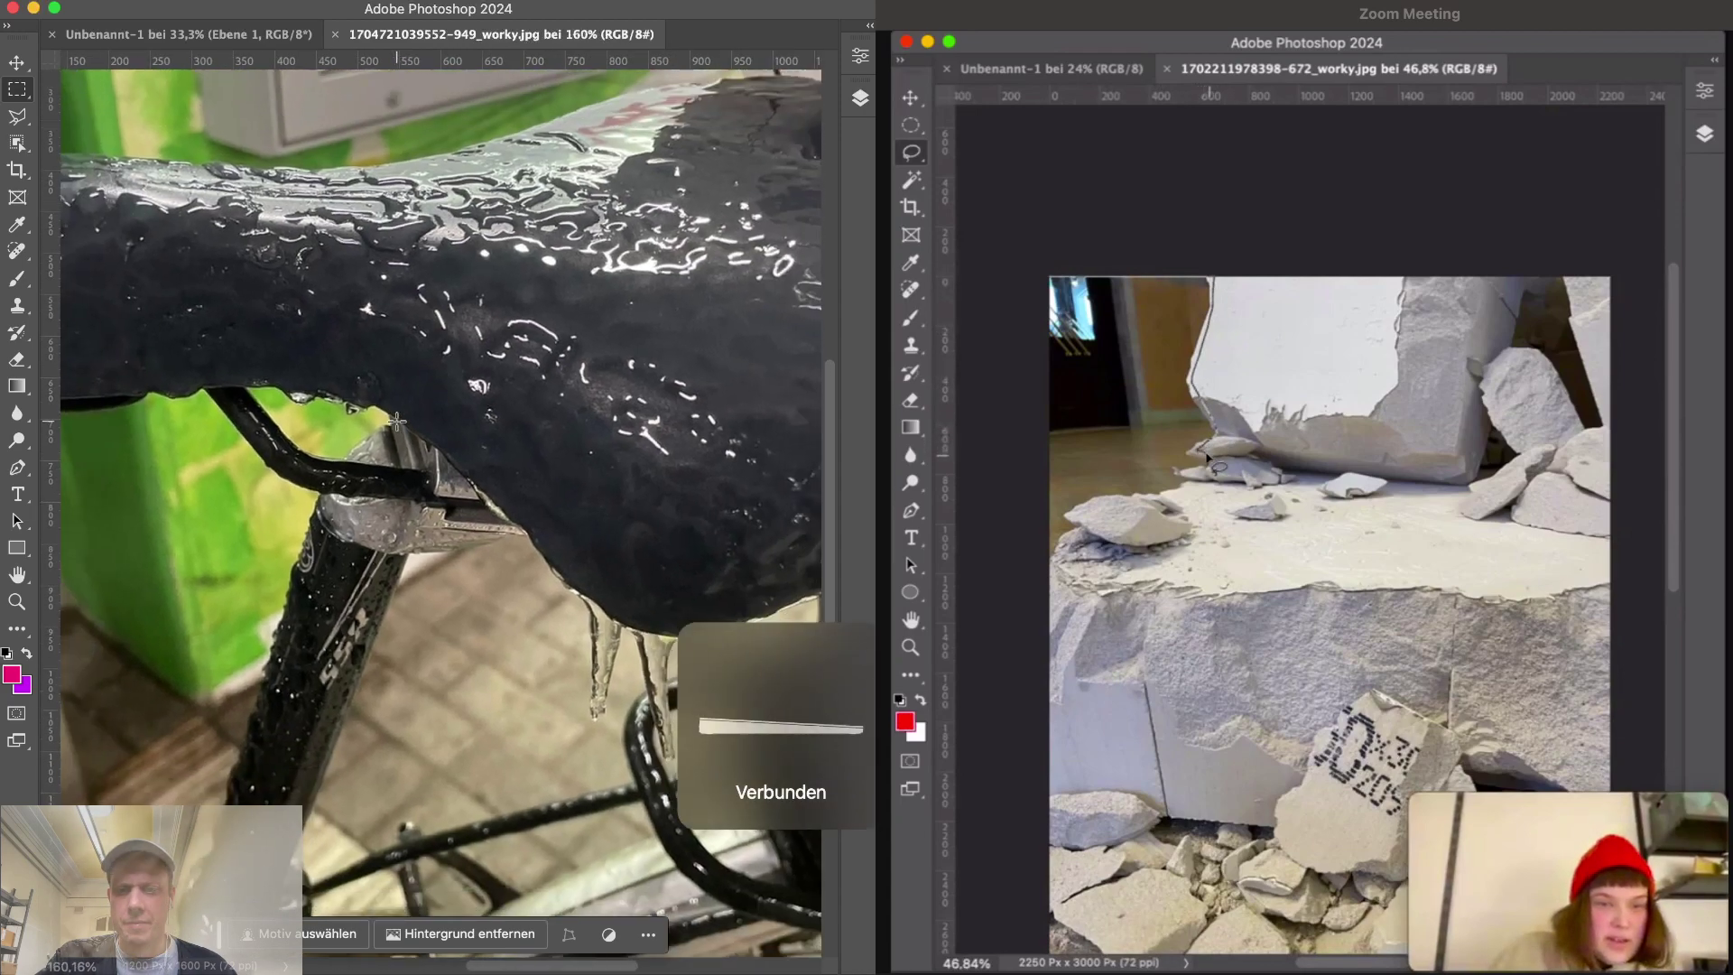
{"action": "scroll", "coordinate": [396, 422], "scroll_direction": "down", "scroll_amount": 4}
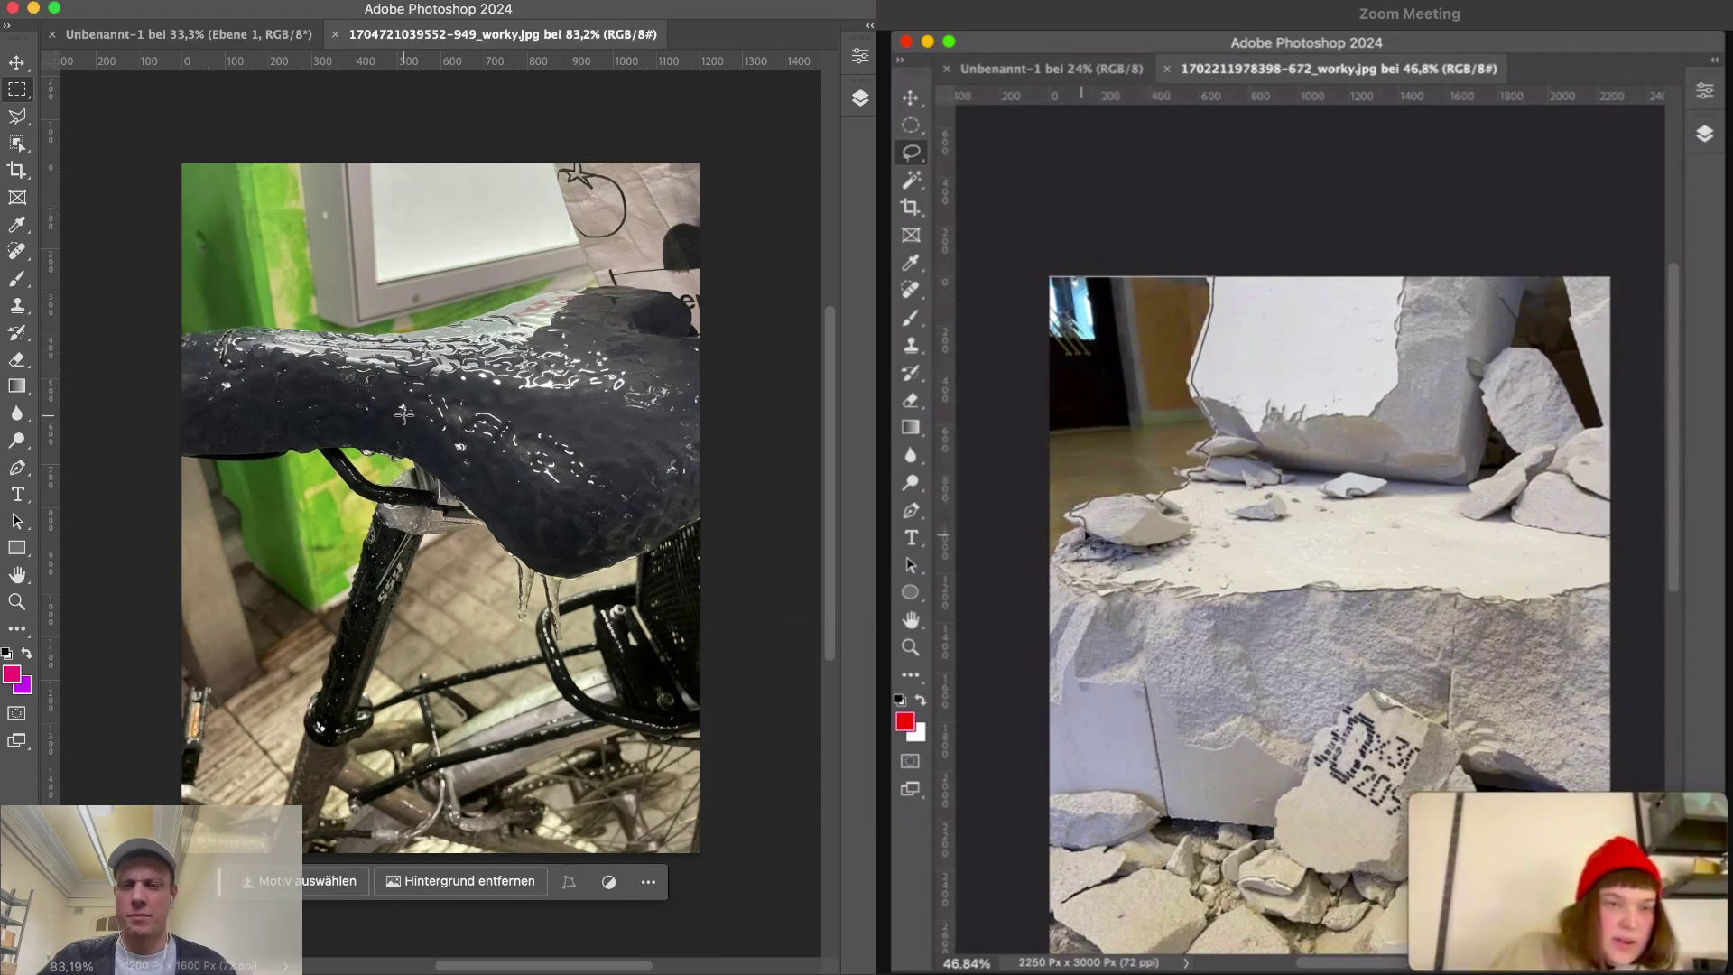
{"action": "scroll", "coordinate": [407, 426], "scroll_direction": "down", "scroll_amount": 2}
{"action": "scroll", "coordinate": [407, 426], "scroll_direction": "up", "scroll_amount": 3}
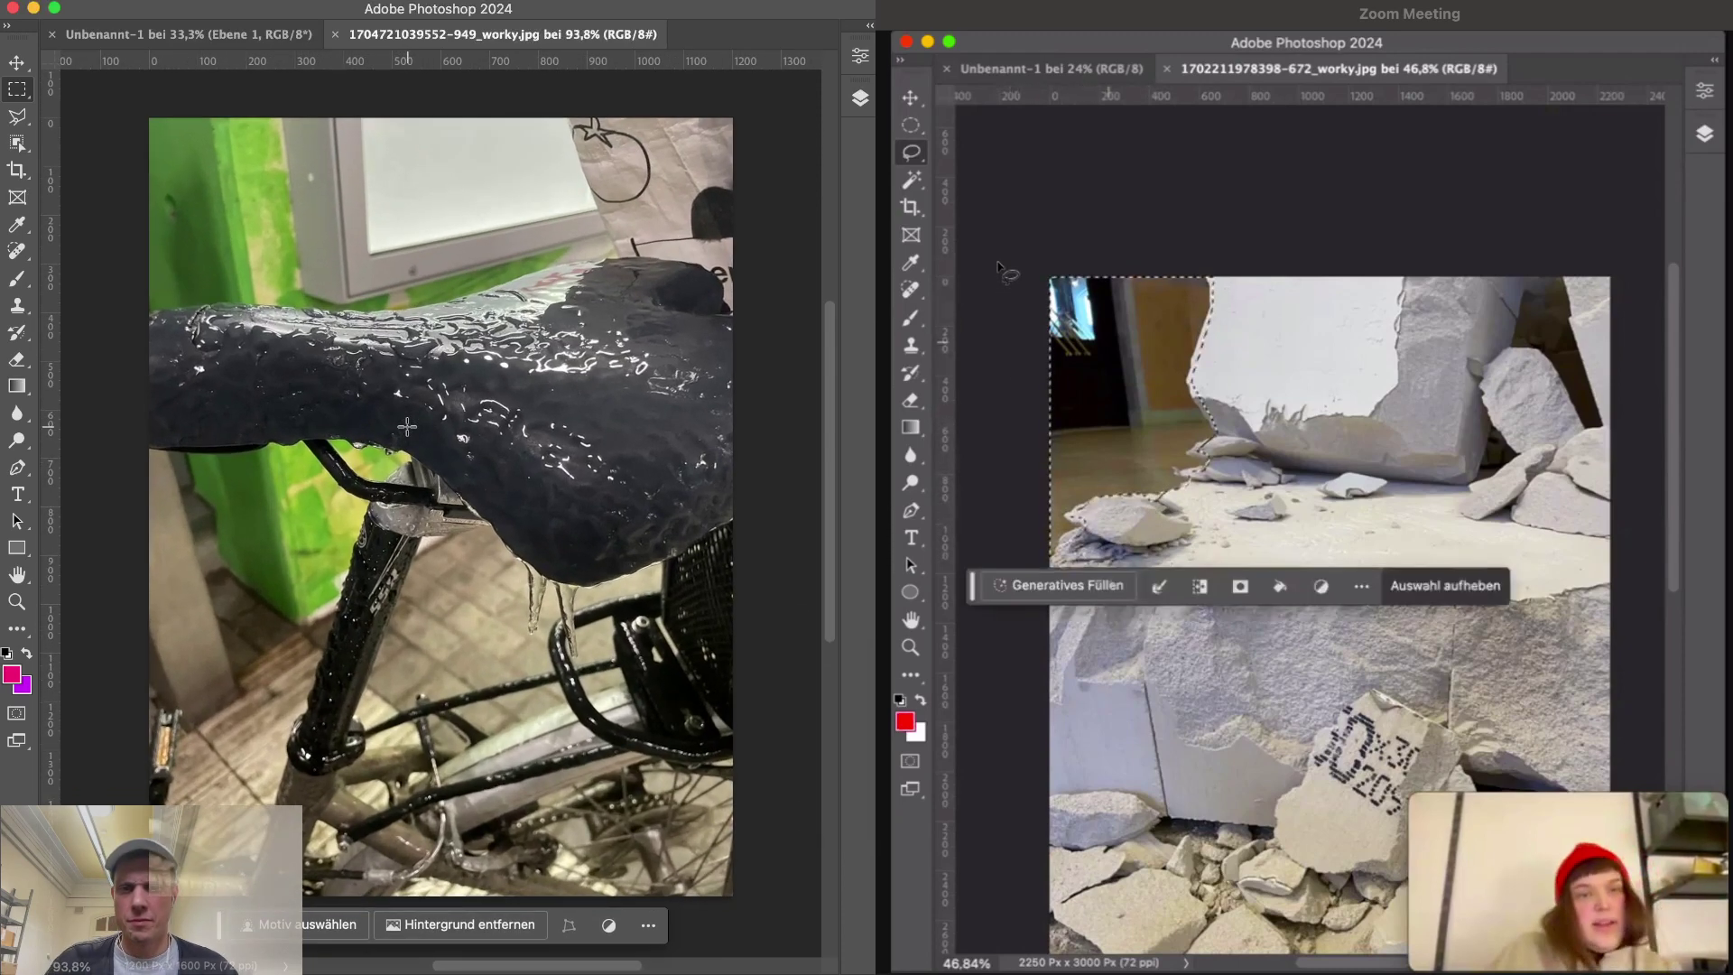
{"action": "scroll", "coordinate": [405, 426], "scroll_direction": "up", "scroll_amount": 1}
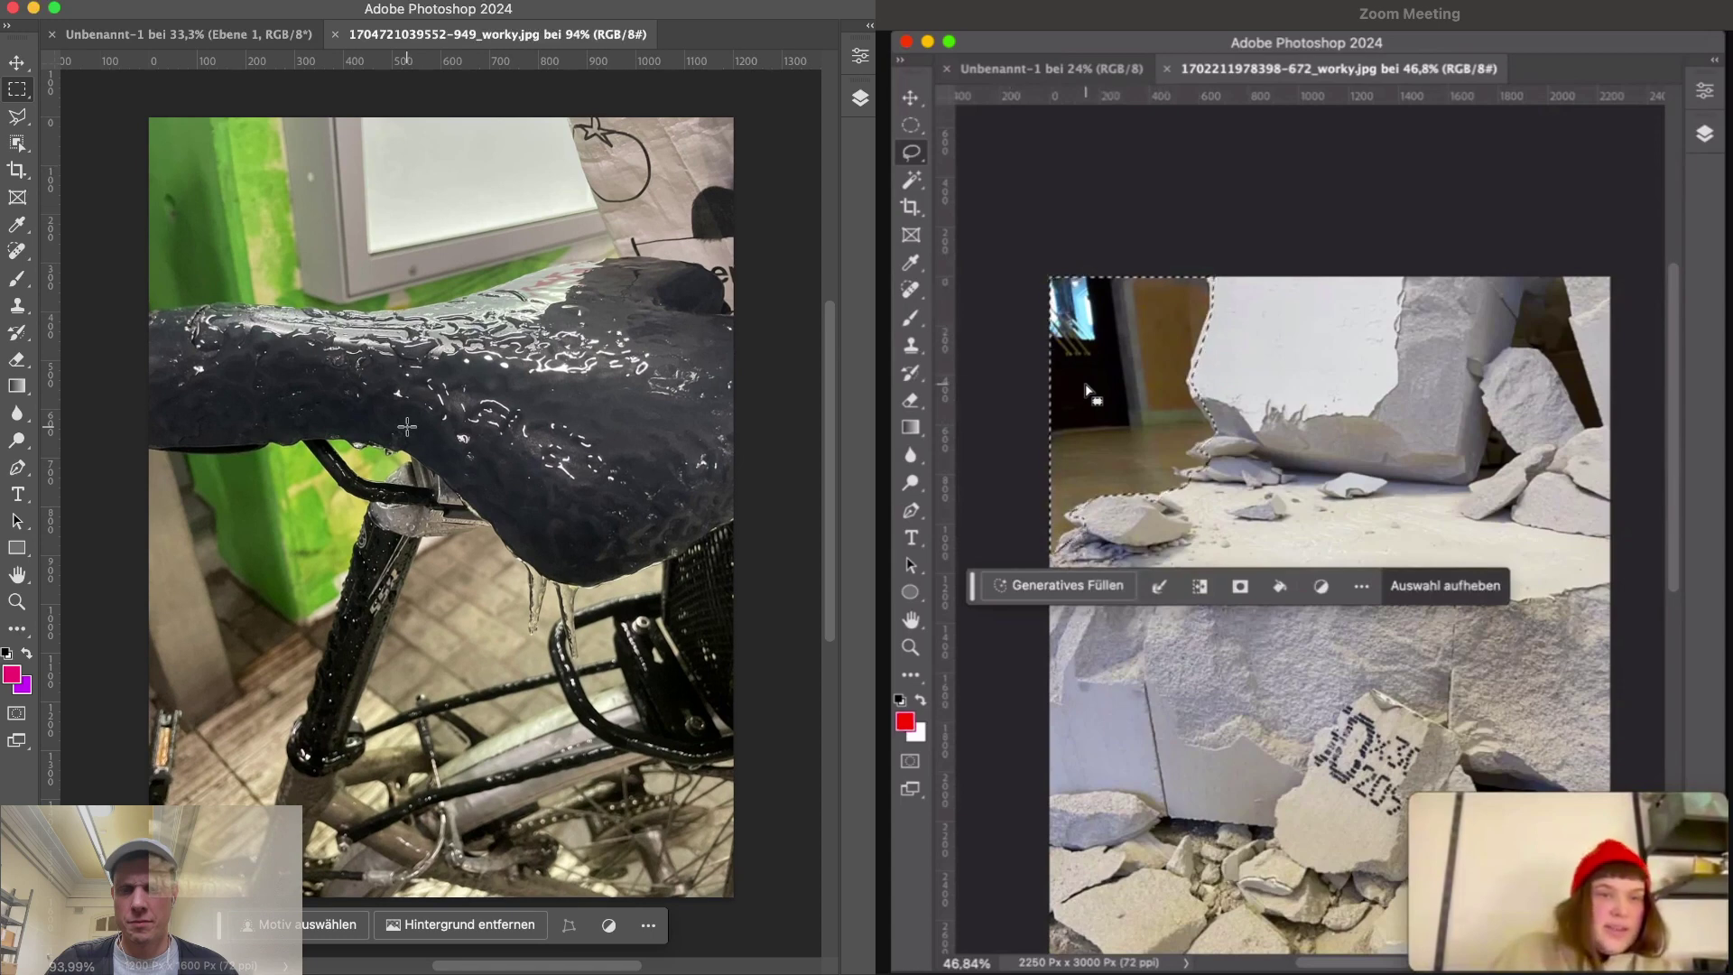
{"action": "scroll", "coordinate": [403, 427], "scroll_direction": "down", "scroll_amount": 1}
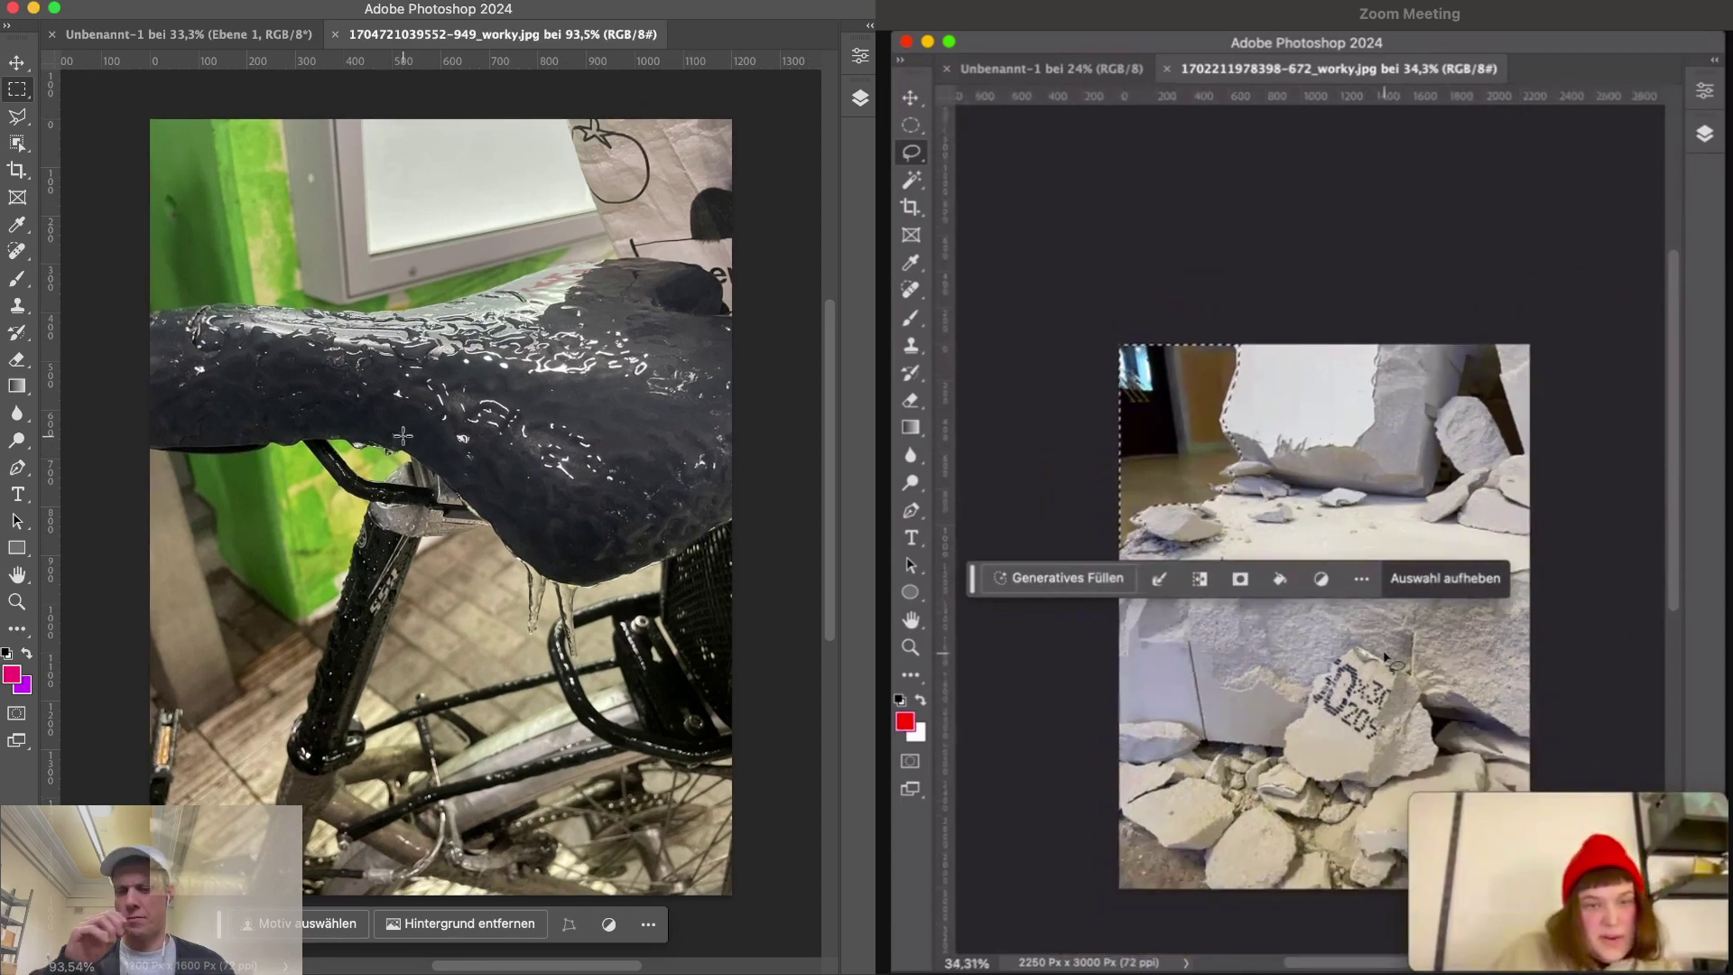
{"action": "key", "text": "super+a"}
{"action": "left_click", "coordinate": [270, 2]}
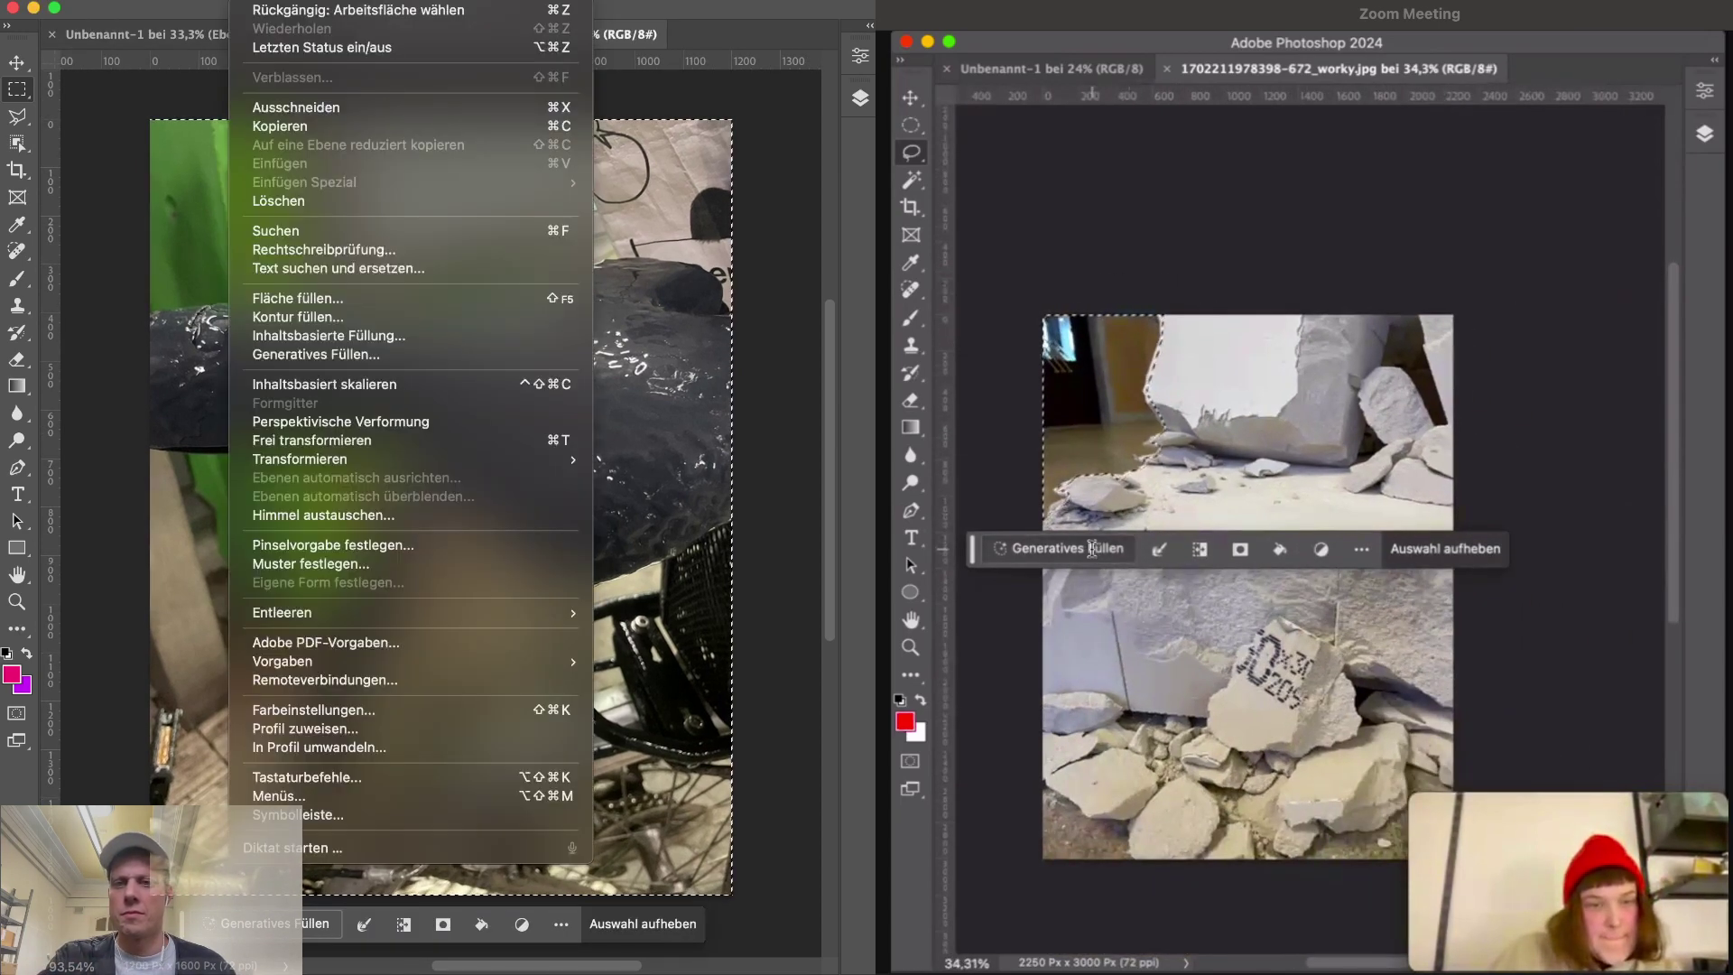
{"action": "mouse_move", "coordinate": [343, 2]}
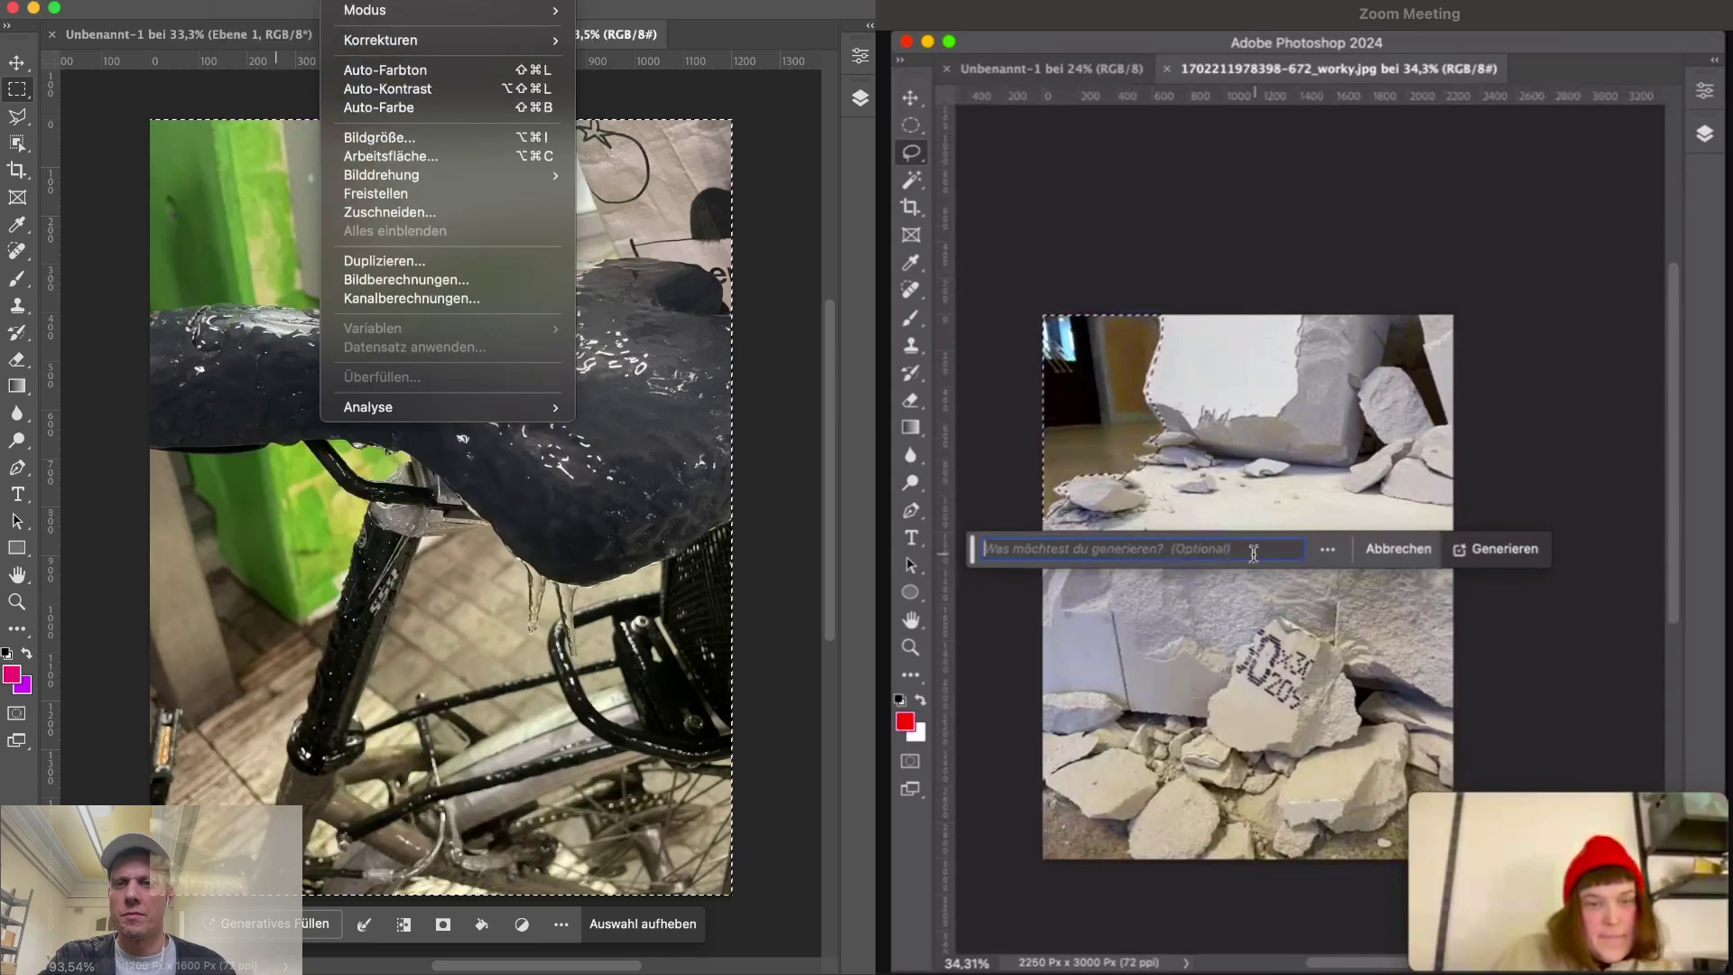
{"action": "left_click", "coordinate": [374, 159]}
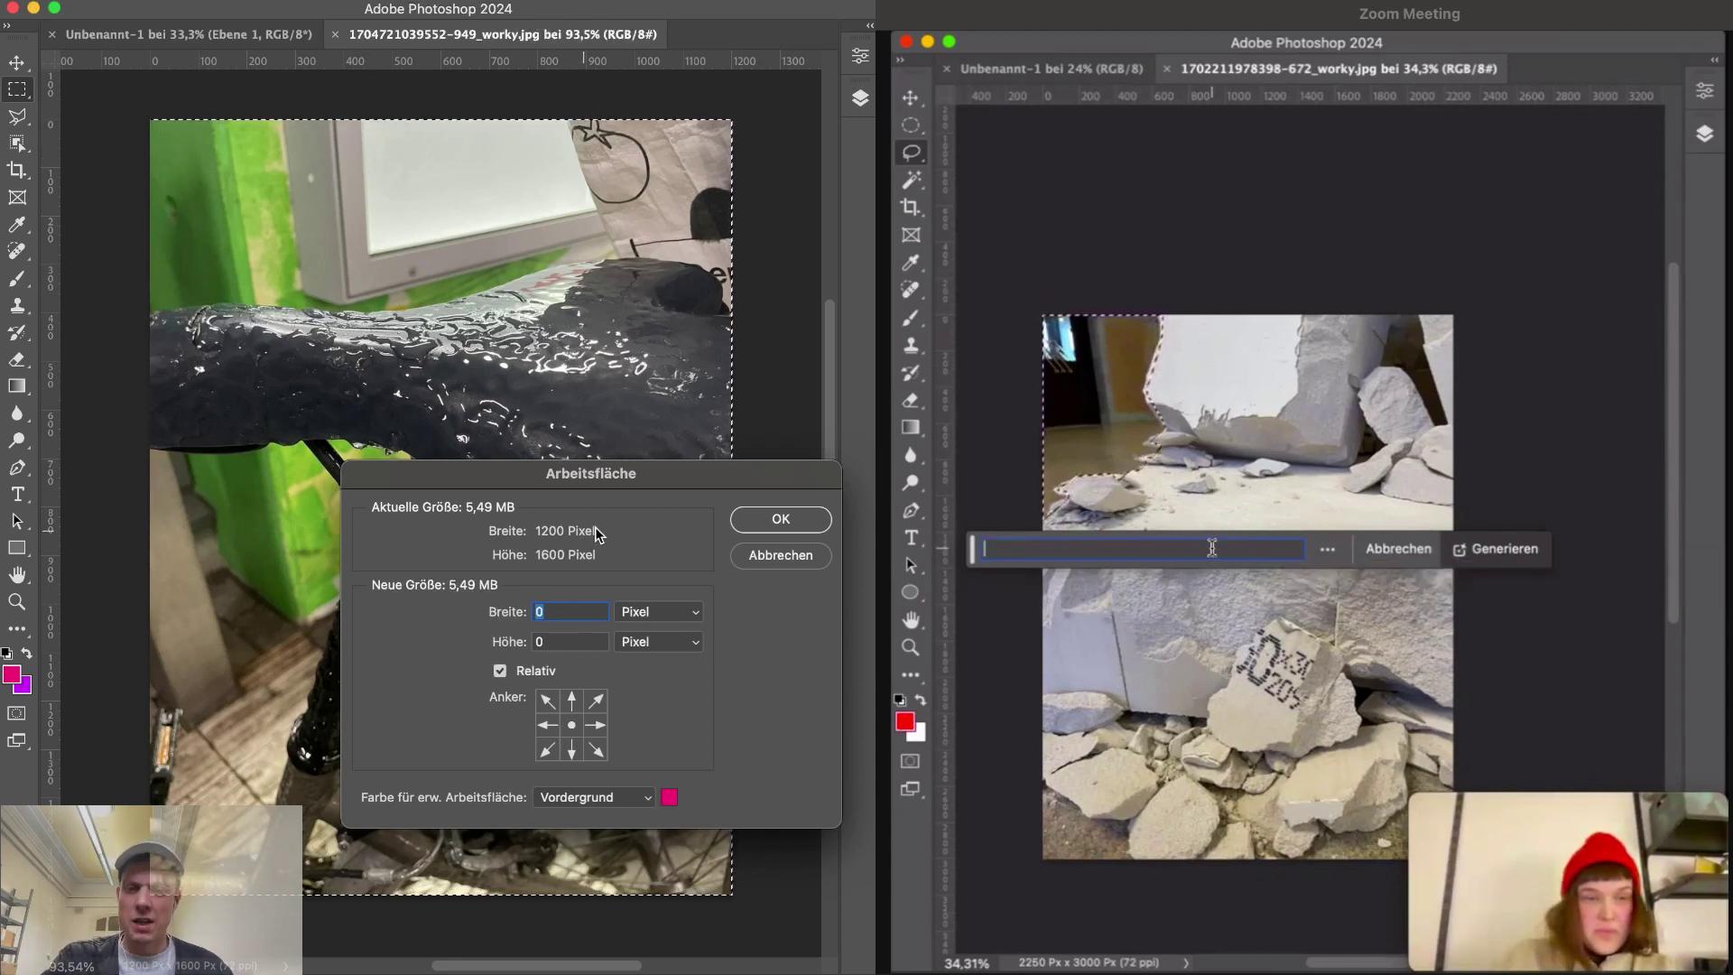
{"action": "key", "text": "Escape"}
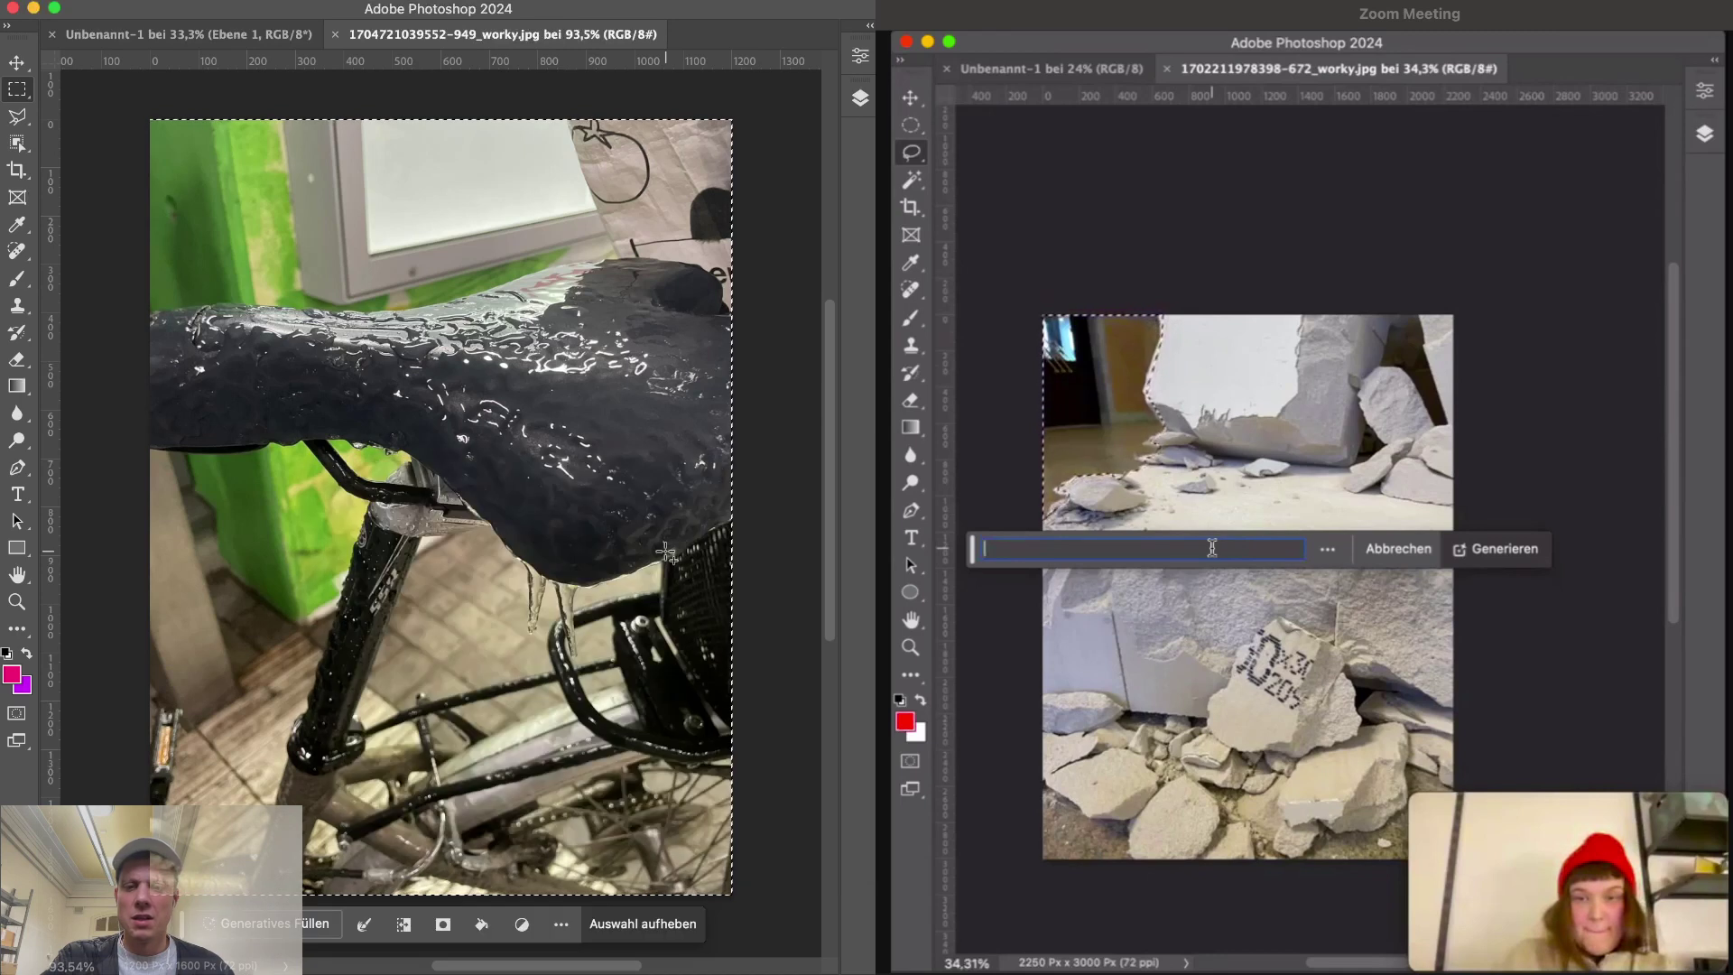
- Extend the image evenly by about 100 px horizontally and 75 px vertically per side, using Generative Expand without a prompt
{"action": "left_click", "coordinate": [21, 199]}
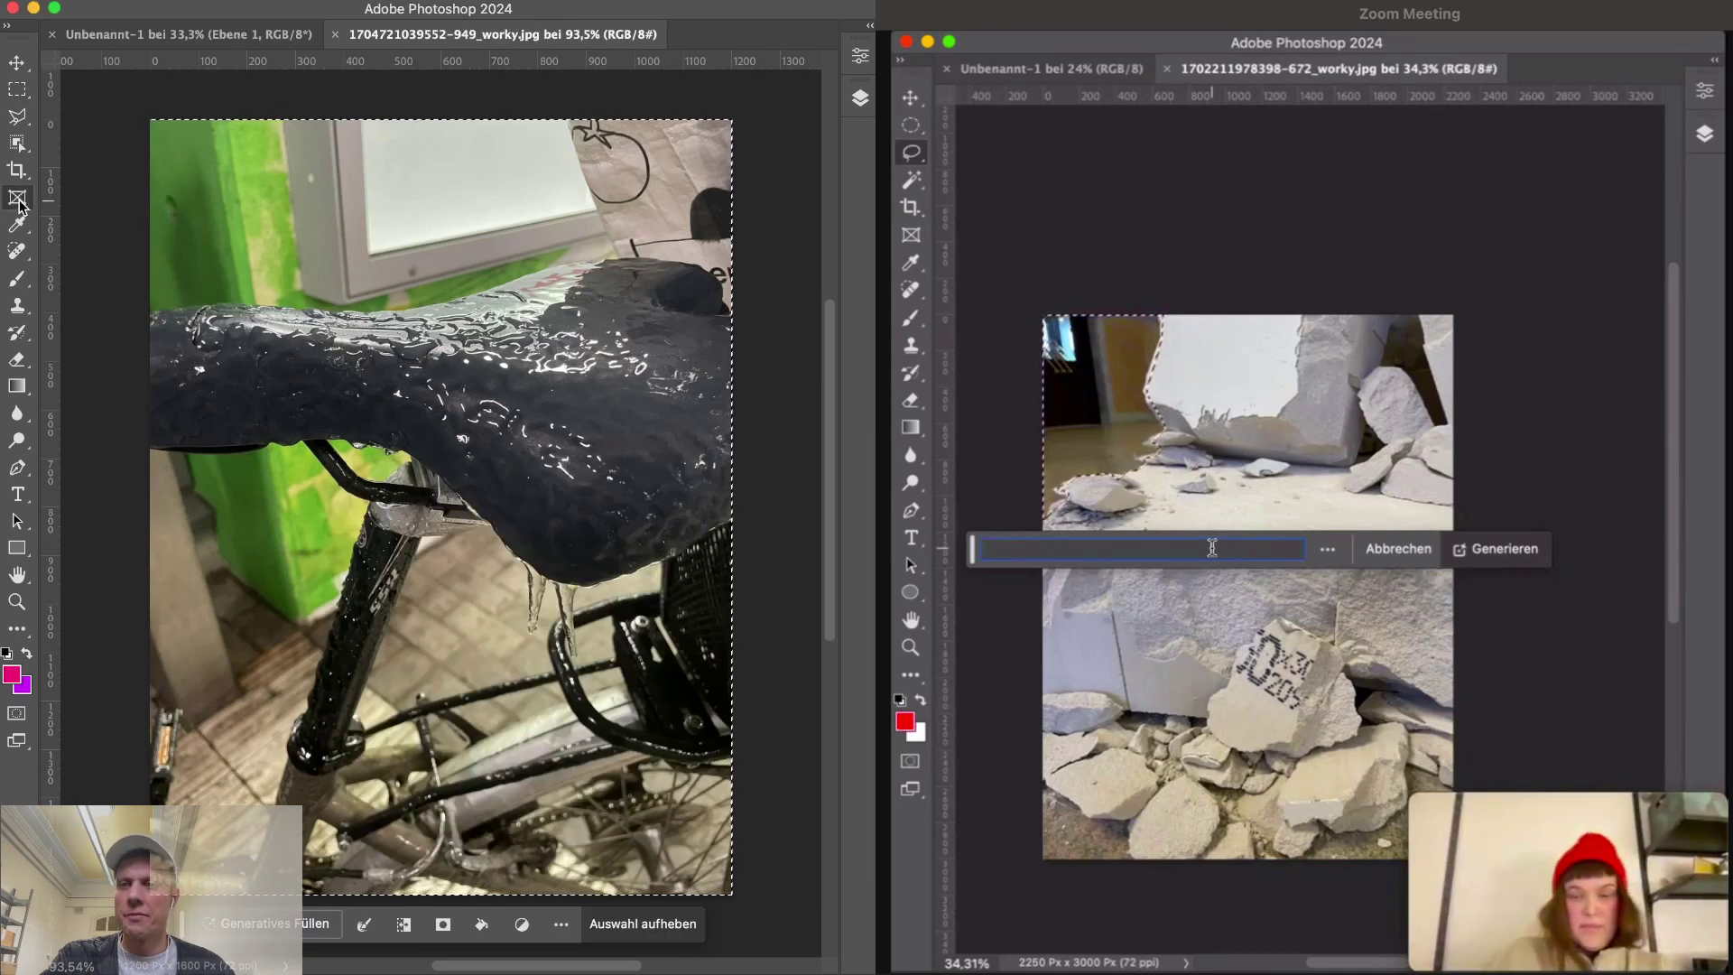
{"action": "left_click", "coordinate": [18, 169]}
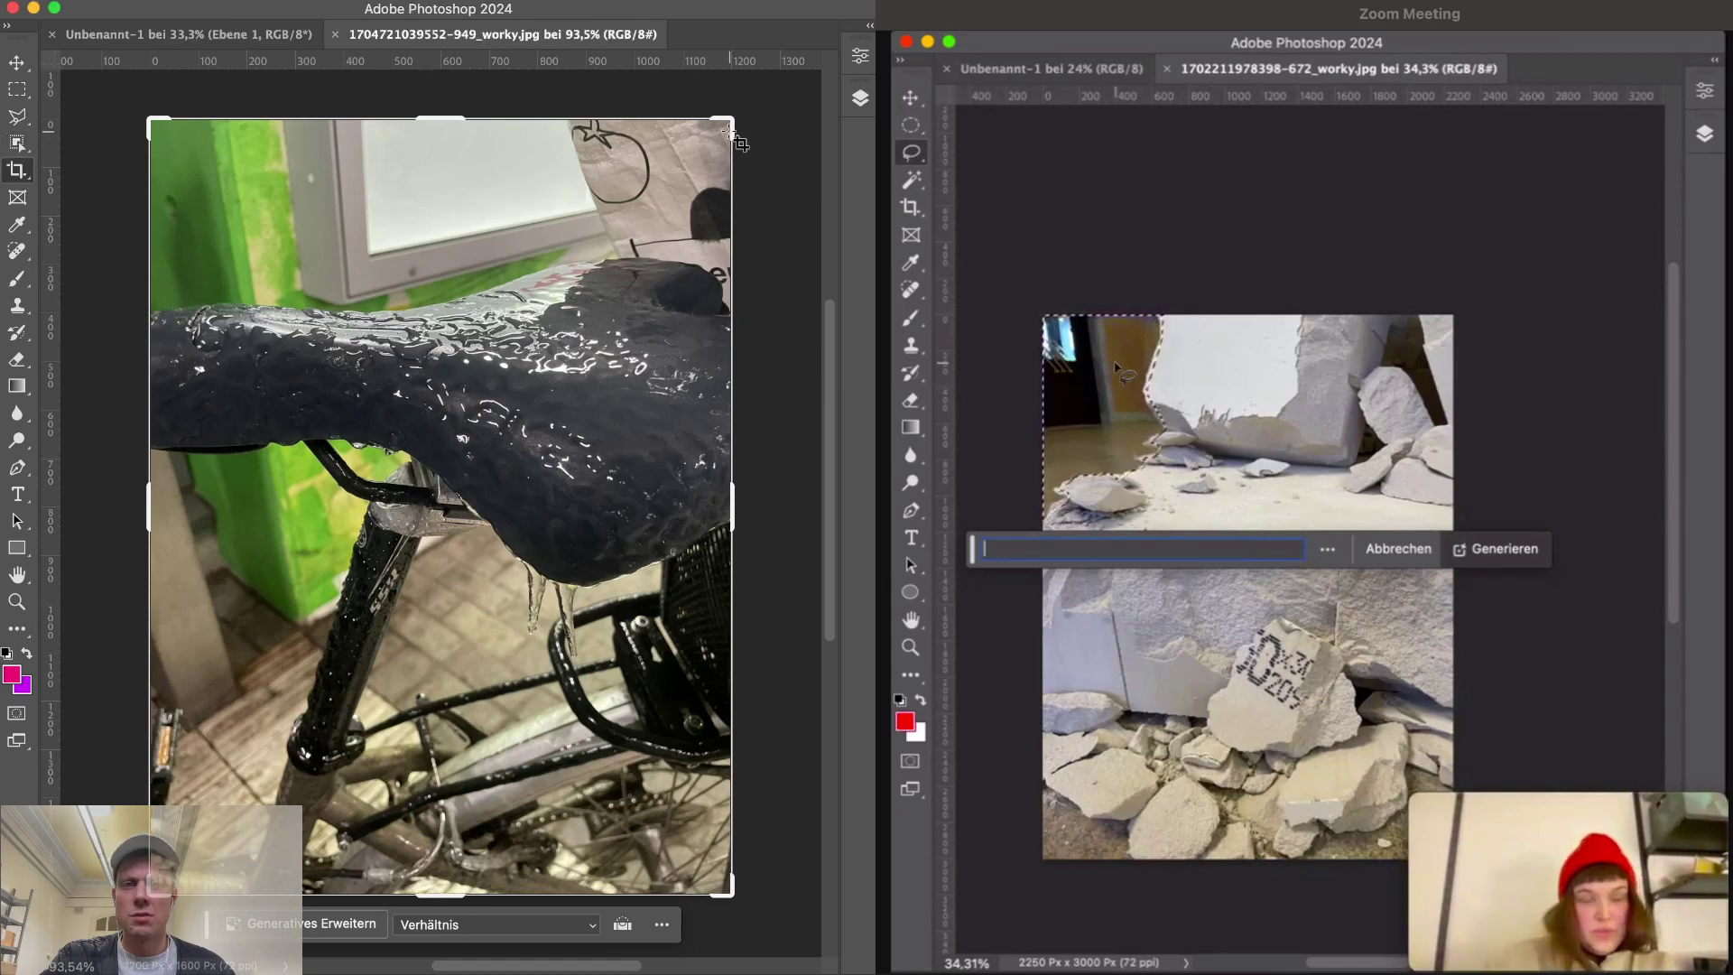
{"action": "left_click_drag", "start_coordinate": [724, 125], "coordinate": [771, 89]}
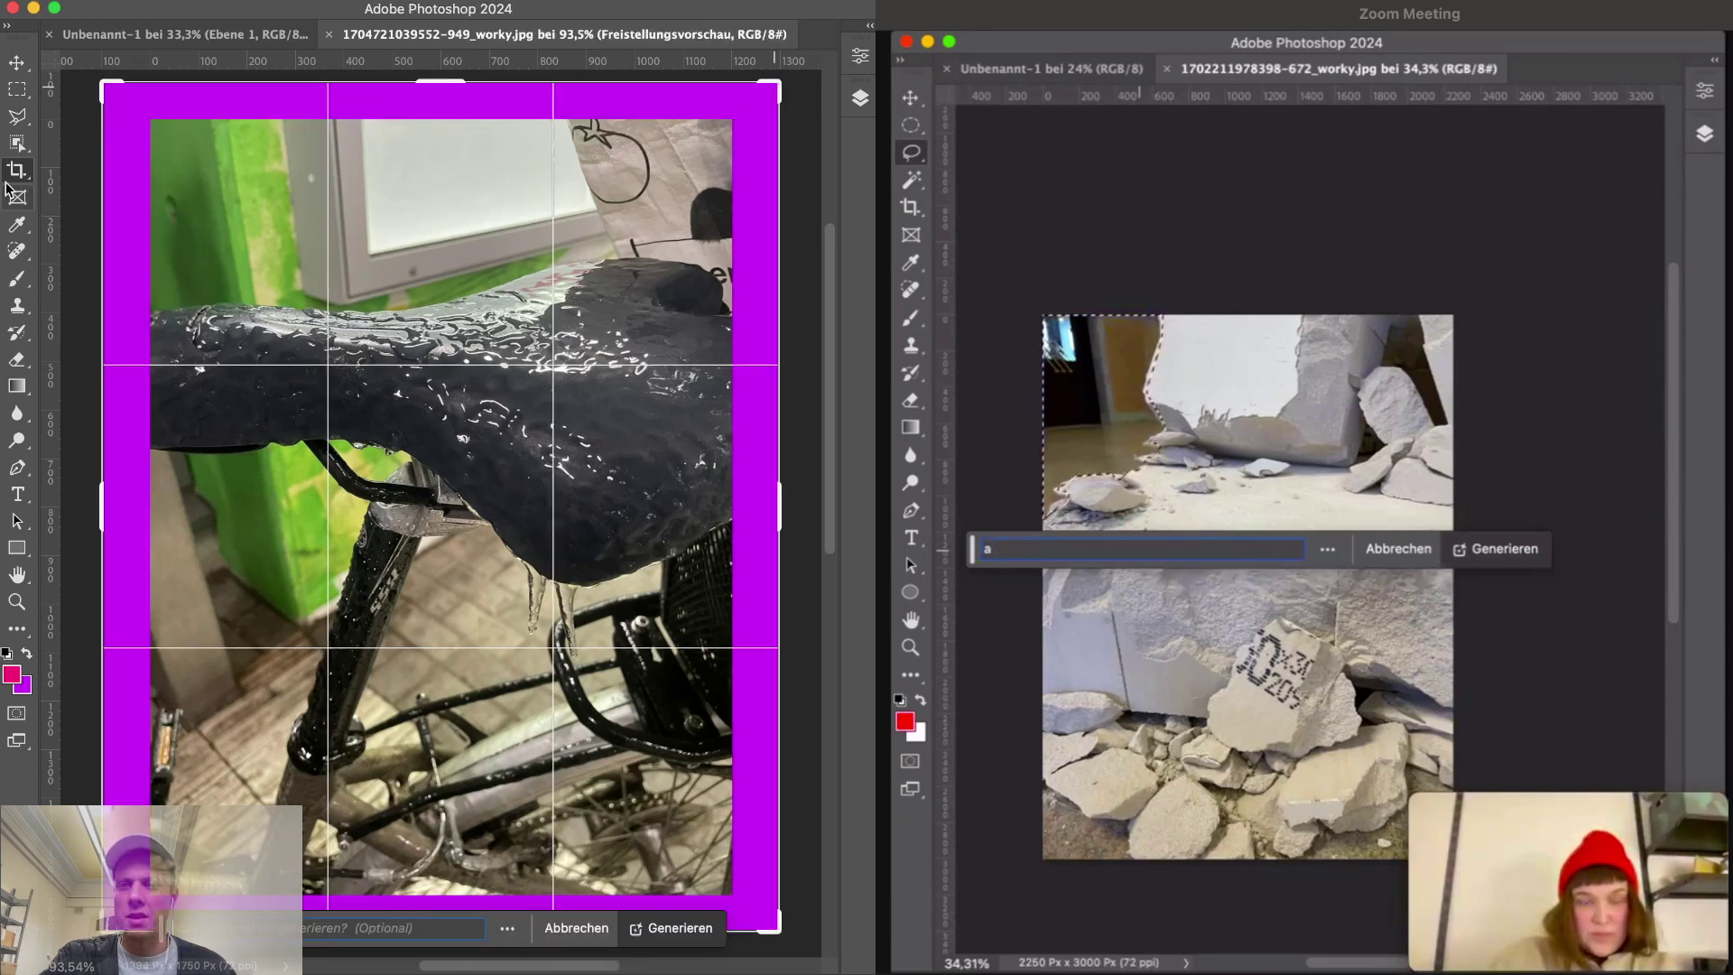
{"action": "key", "text": "Return"}
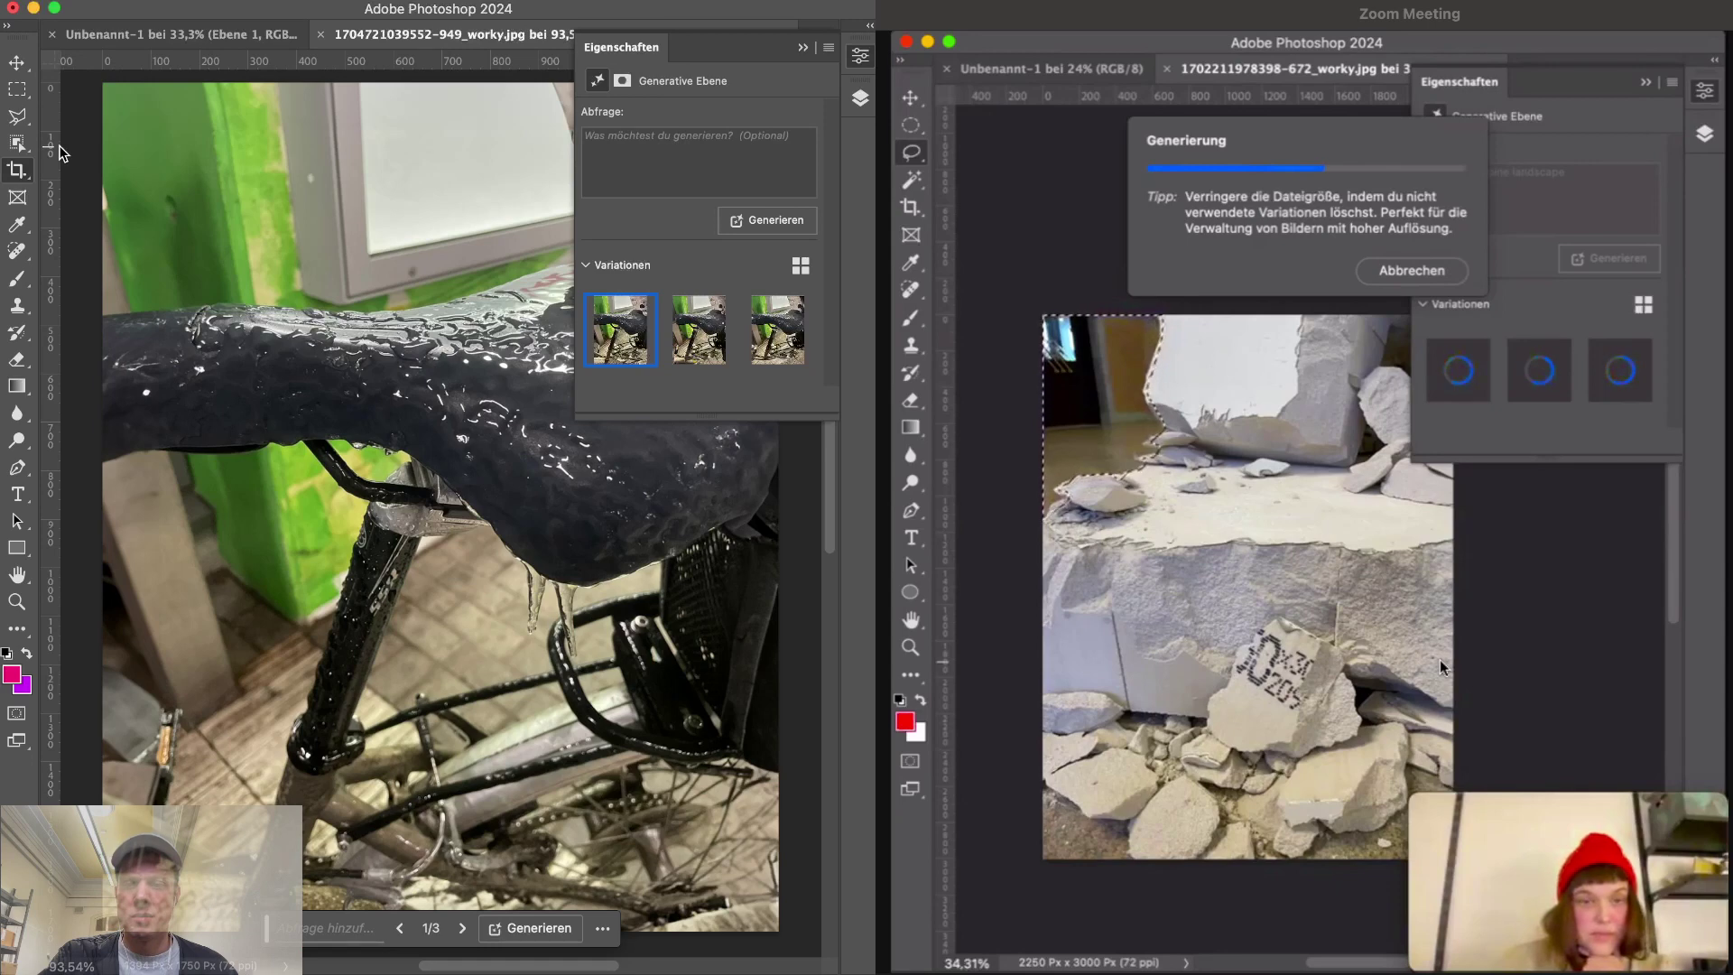
- Clear the generation properties from the view and check the layer stack of the expanded saddle image
{"action": "left_click", "coordinate": [800, 49]}
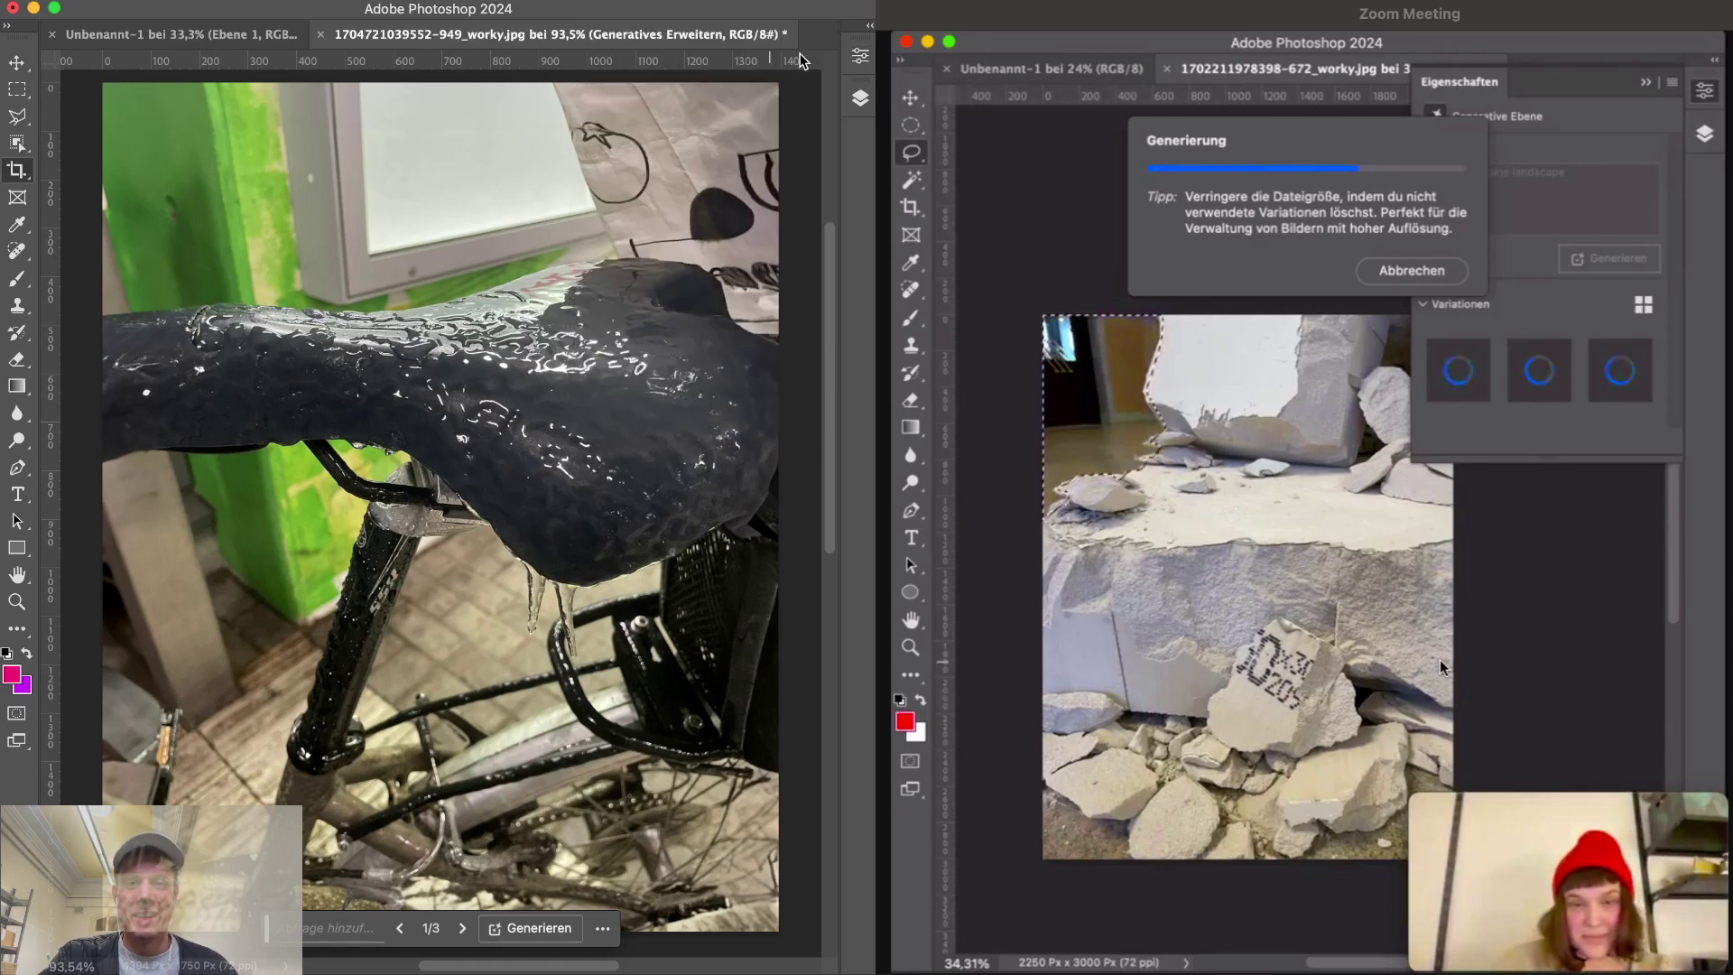
{"action": "key", "text": "Tab"}
{"action": "key", "text": "Tab"}
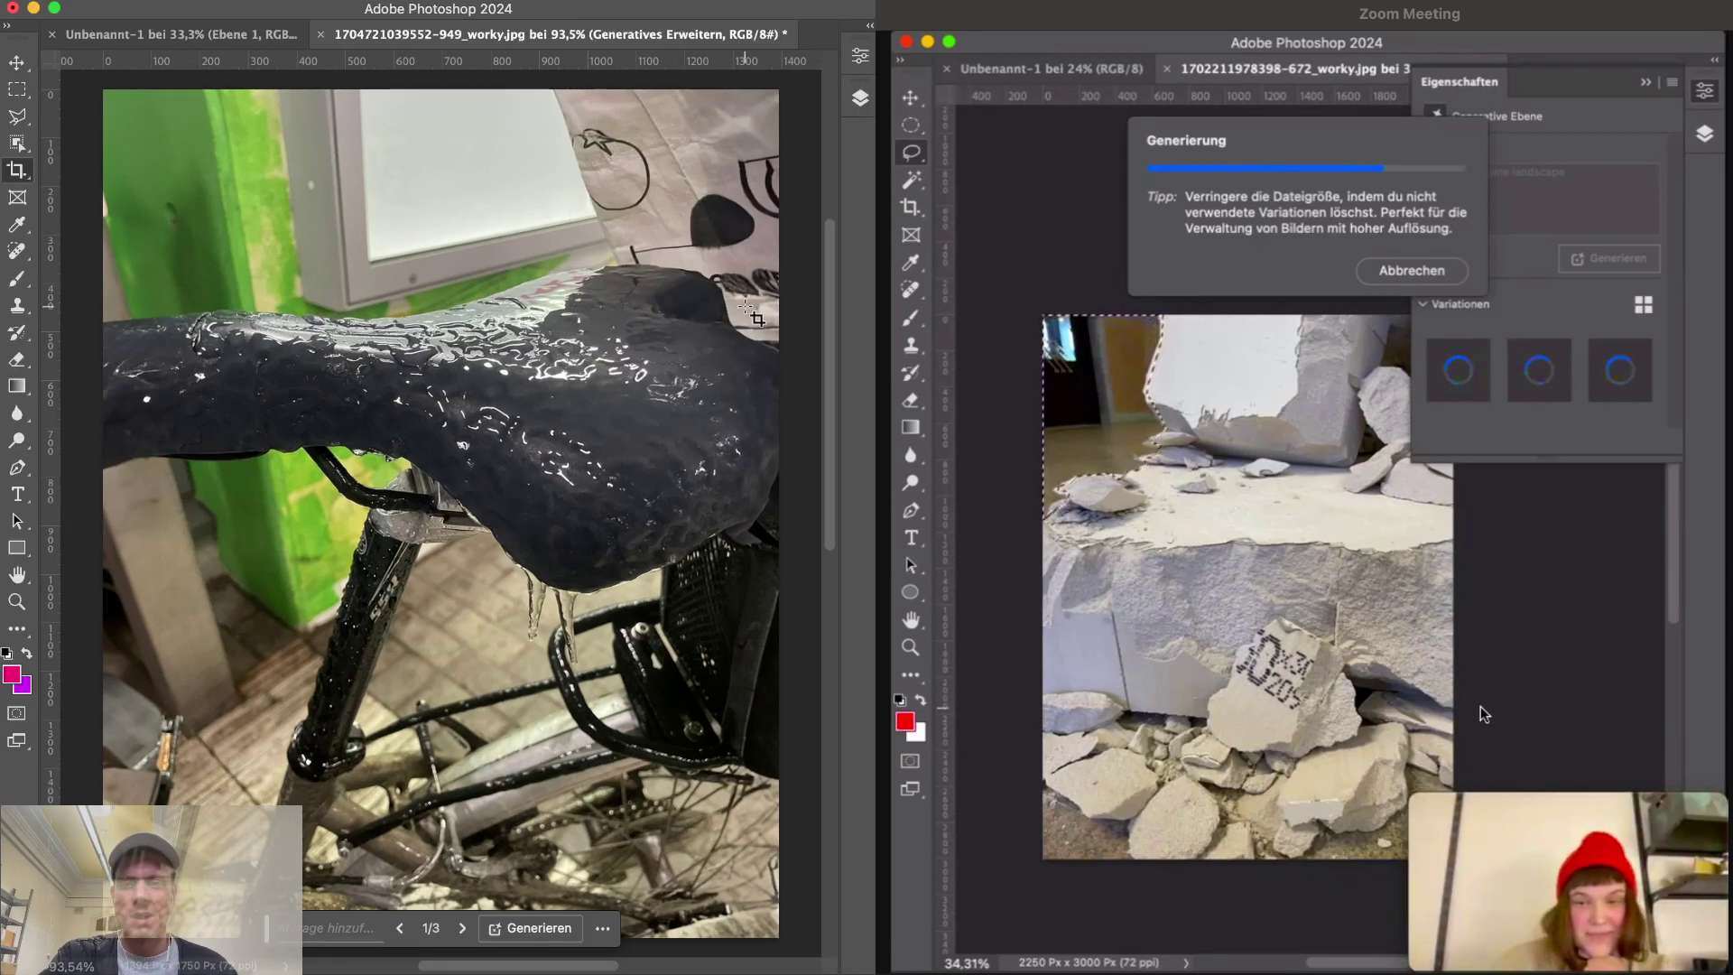
{"action": "left_click", "coordinate": [861, 96]}
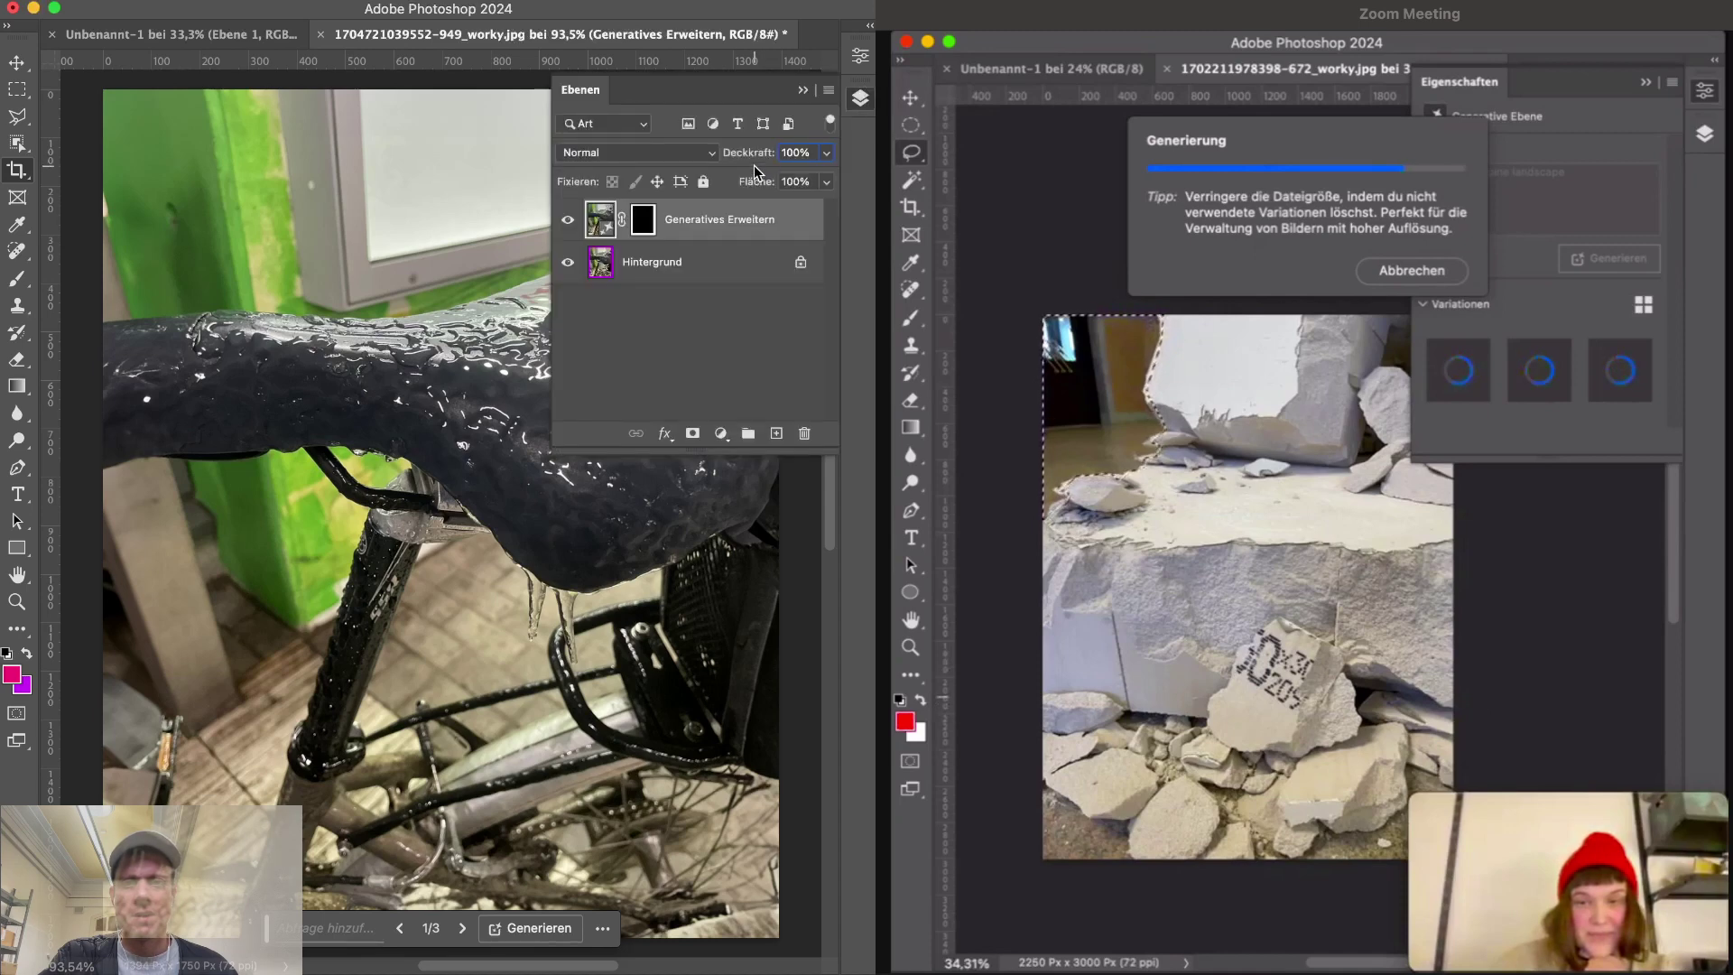
{"action": "left_click", "coordinate": [861, 100]}
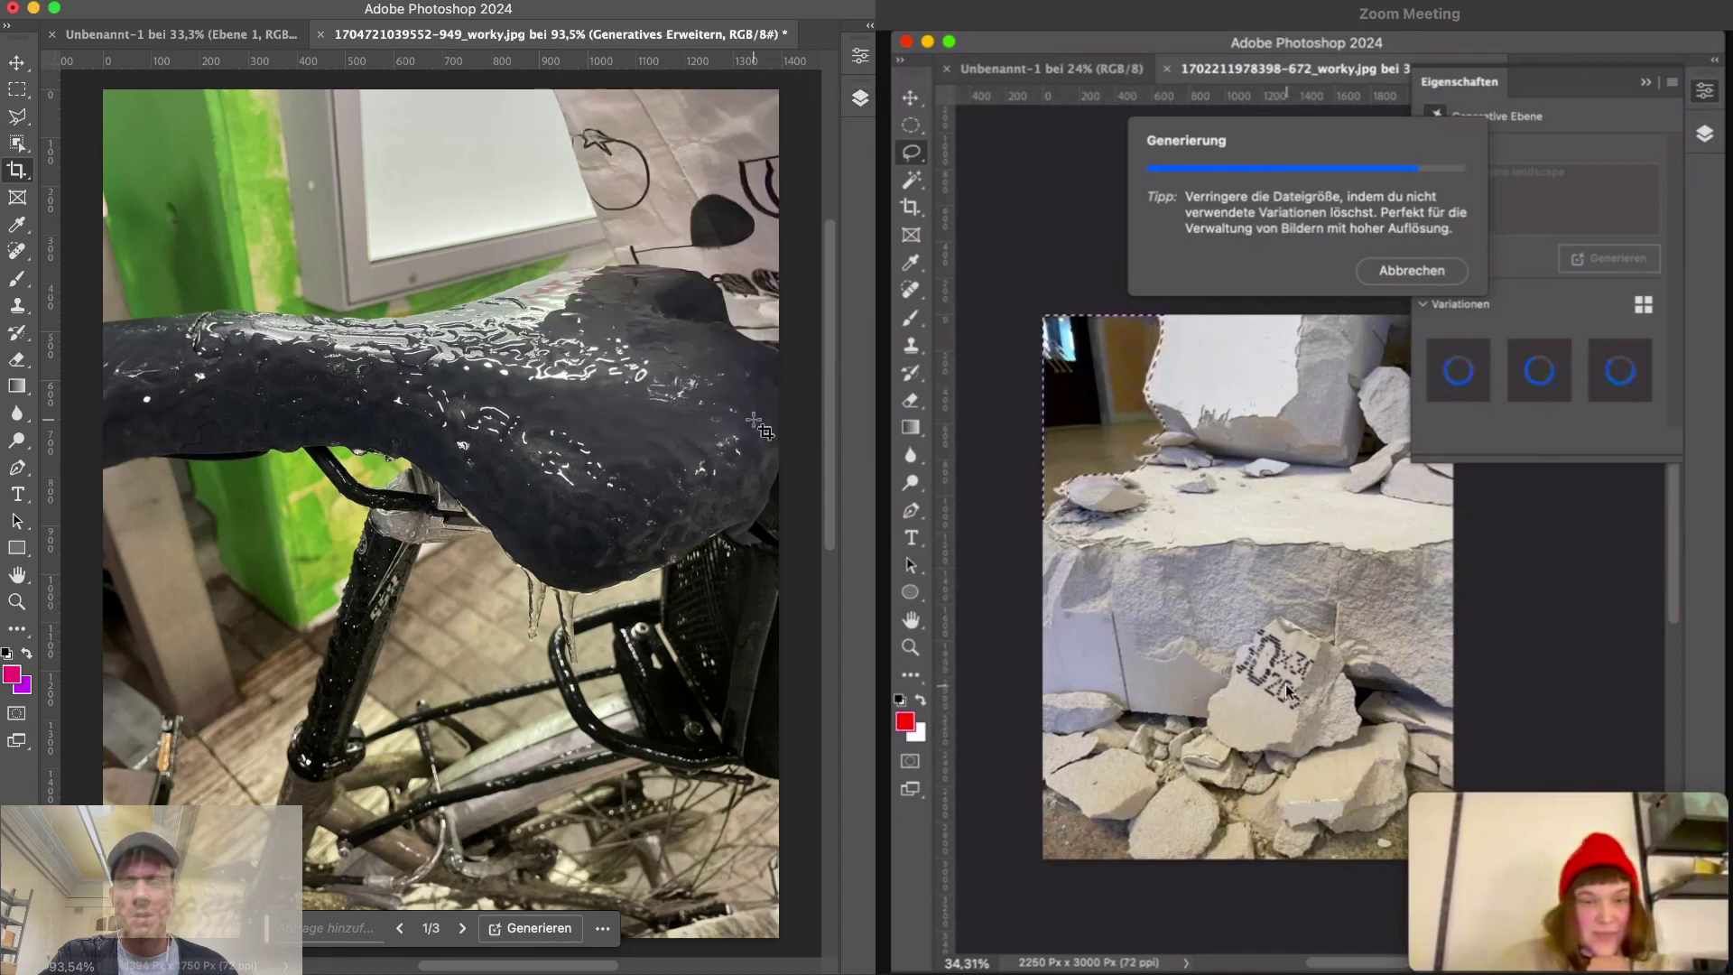
- Compare the three Generative Expand variations of the saddle image, leaving the second variation displayed
{"action": "left_click", "coordinate": [462, 928]}
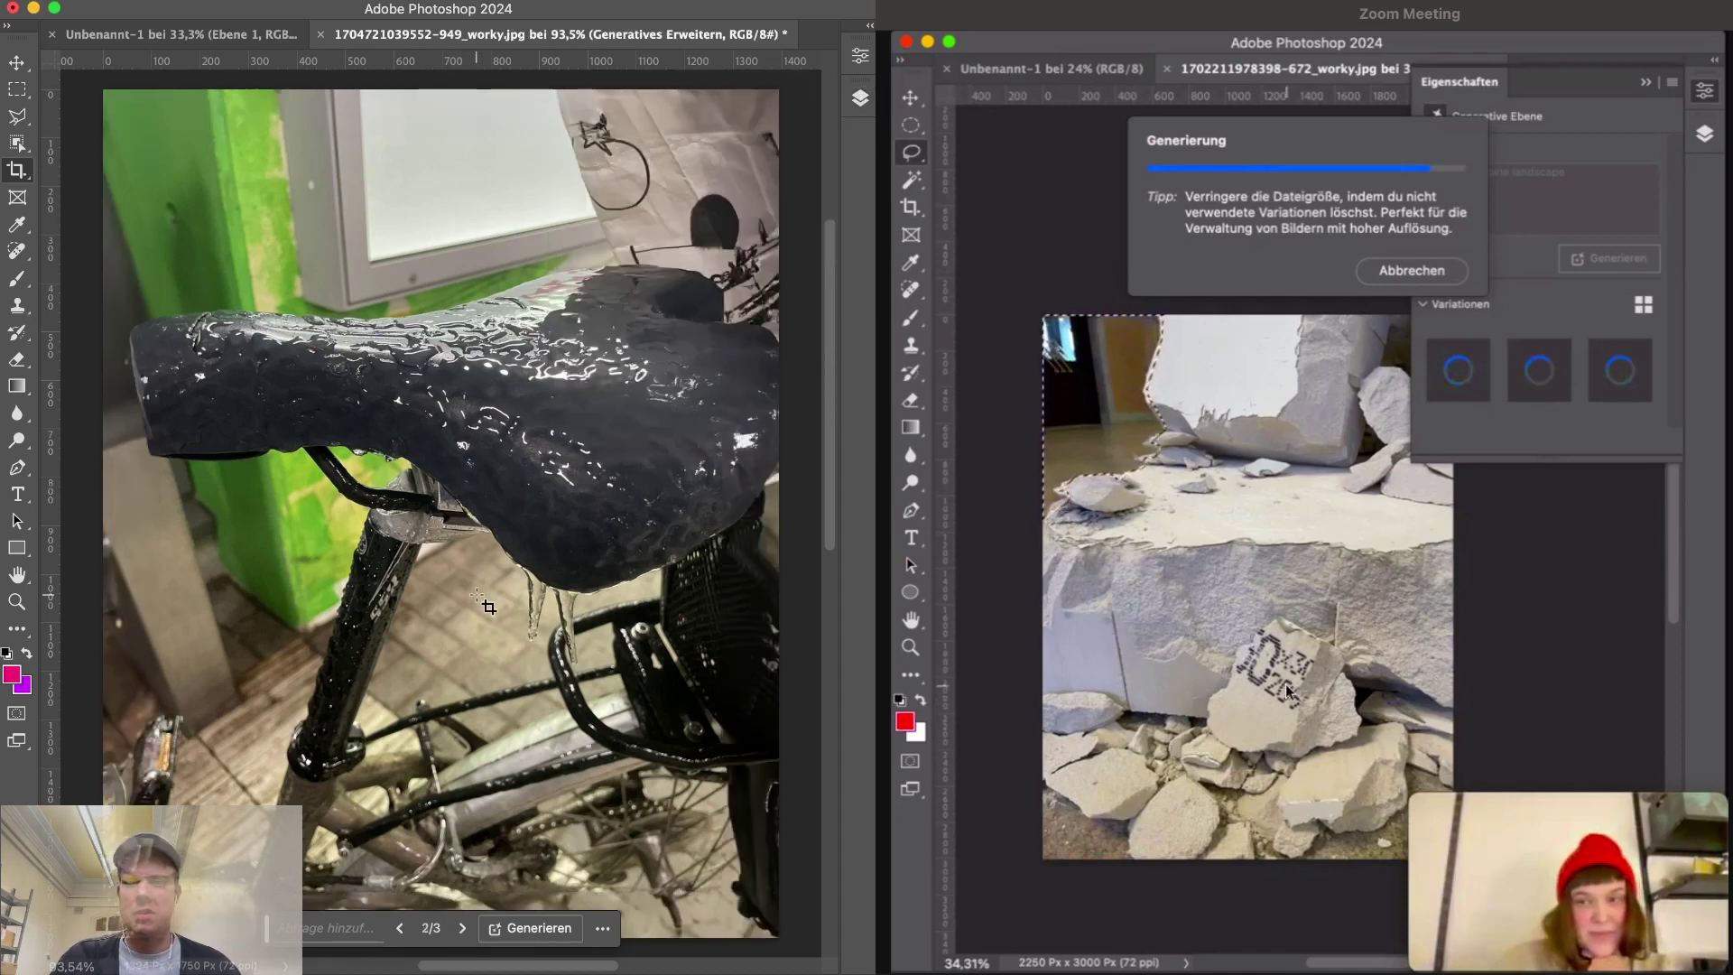
{"action": "scroll", "coordinate": [487, 608], "scroll_direction": "down", "scroll_amount": 3}
{"action": "scroll", "coordinate": [487, 607], "scroll_direction": "up", "scroll_amount": 2}
{"action": "scroll", "coordinate": [487, 608], "scroll_direction": "down", "scroll_amount": 2}
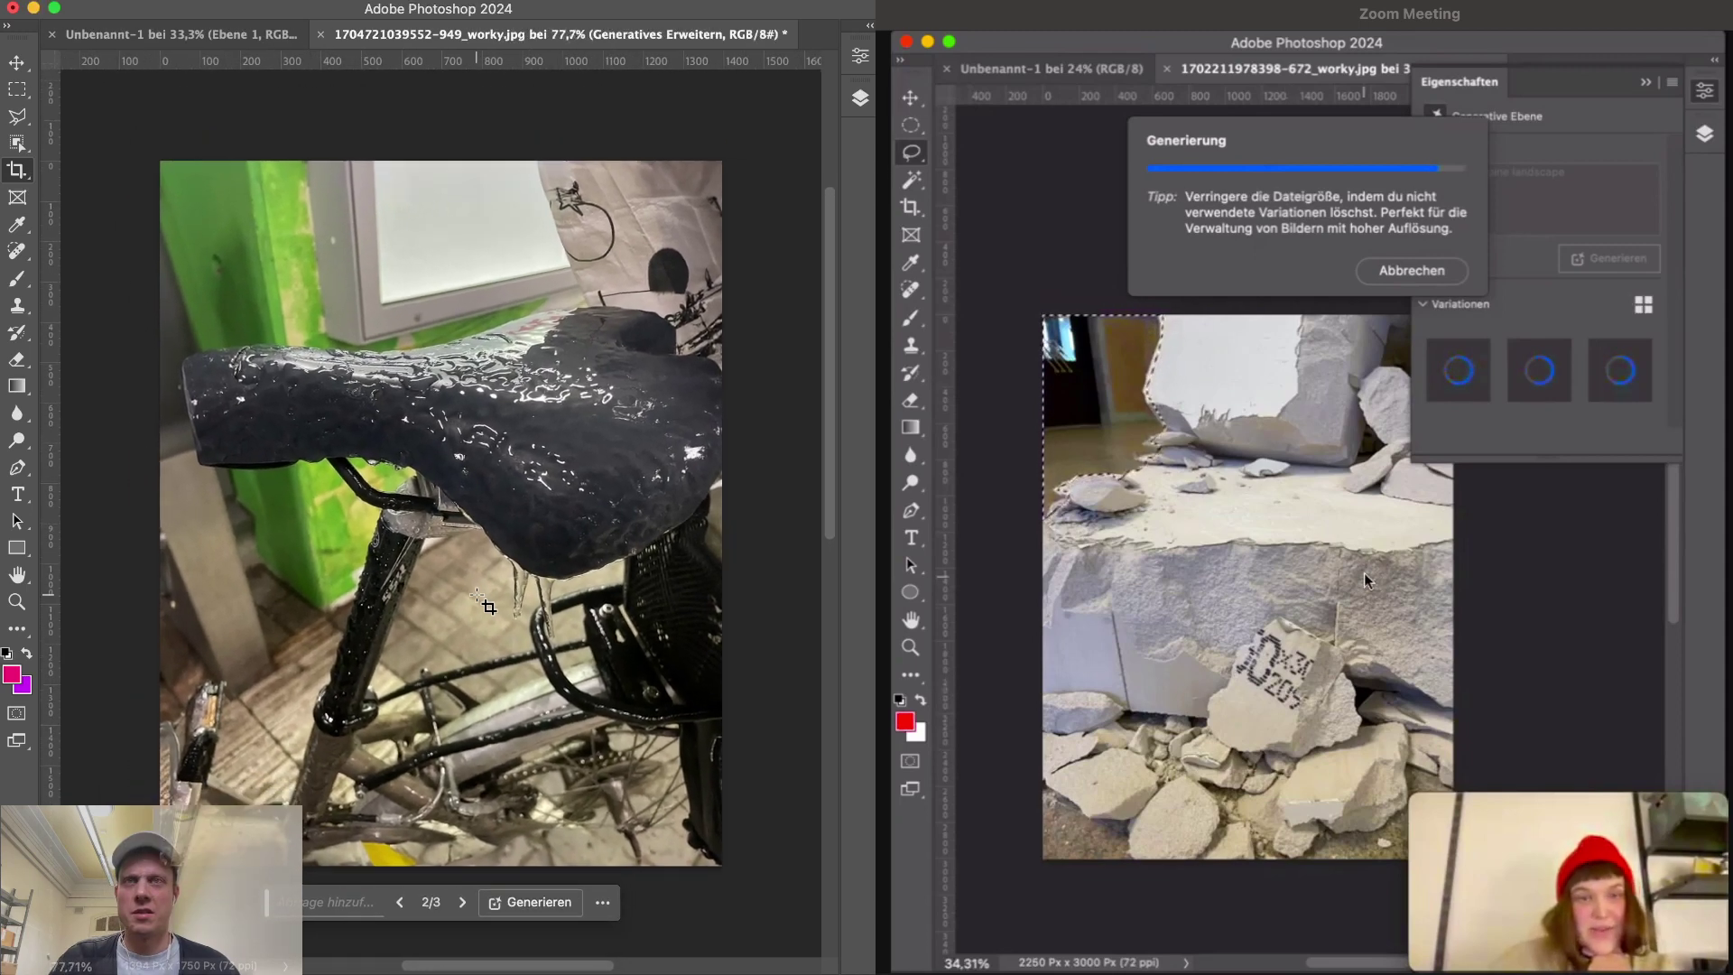
{"action": "left_click", "coordinate": [462, 862]}
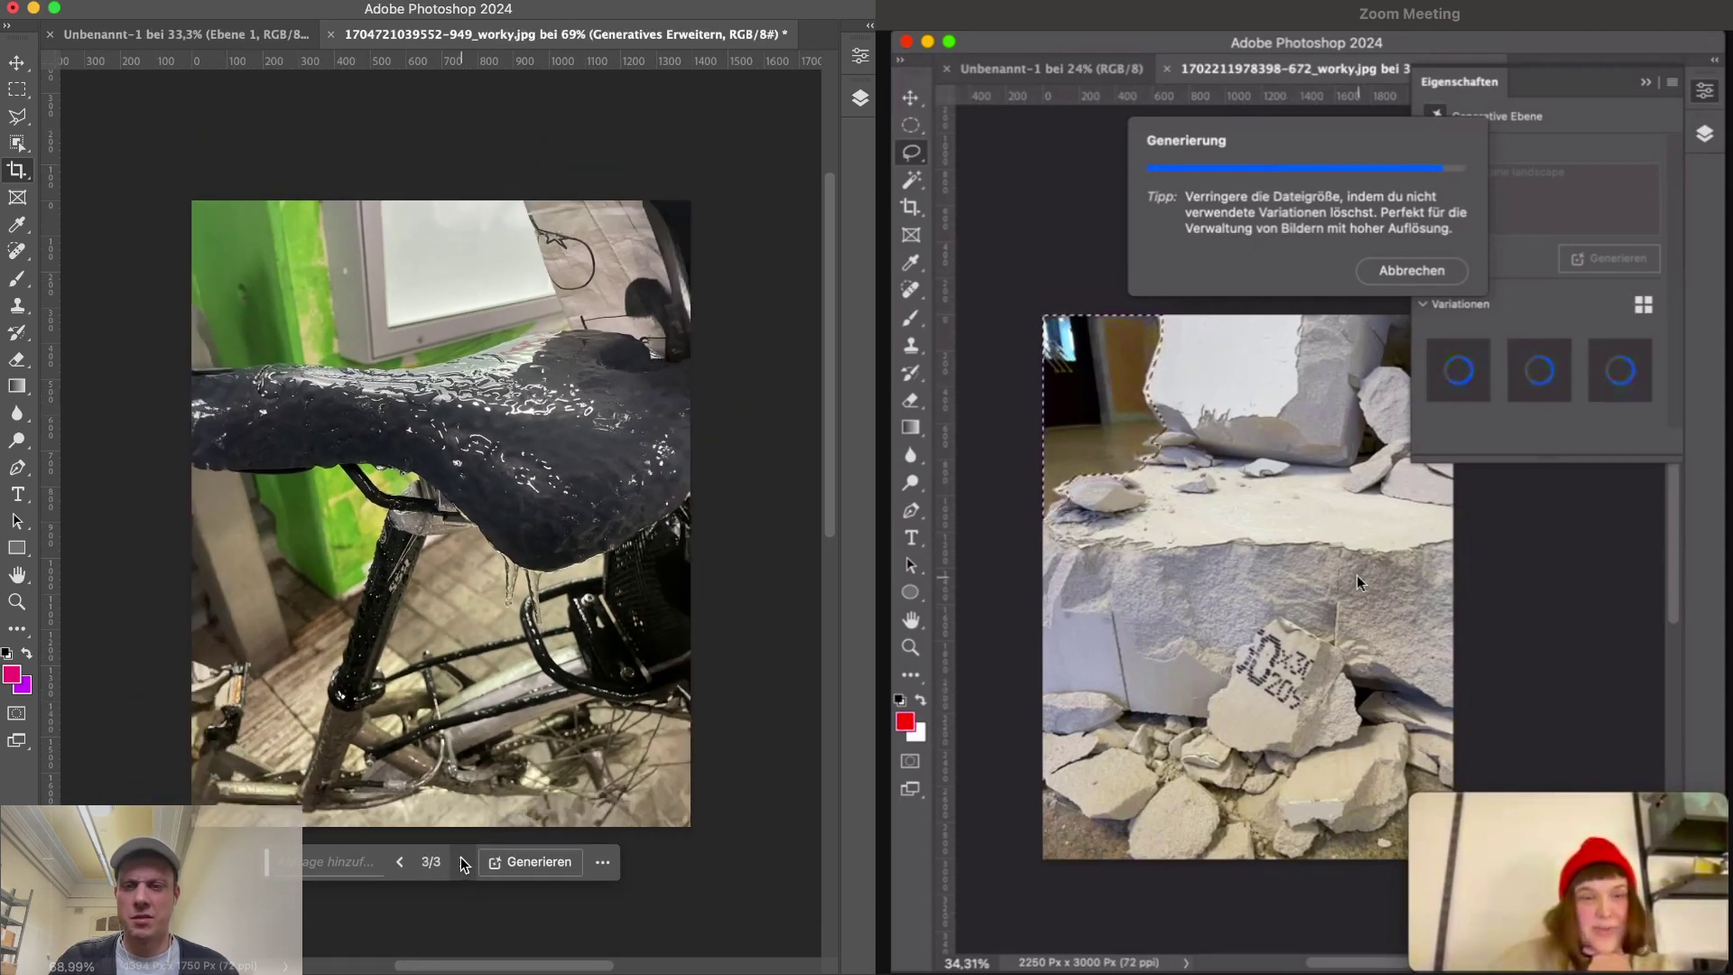
{"action": "left_click", "coordinate": [400, 863]}
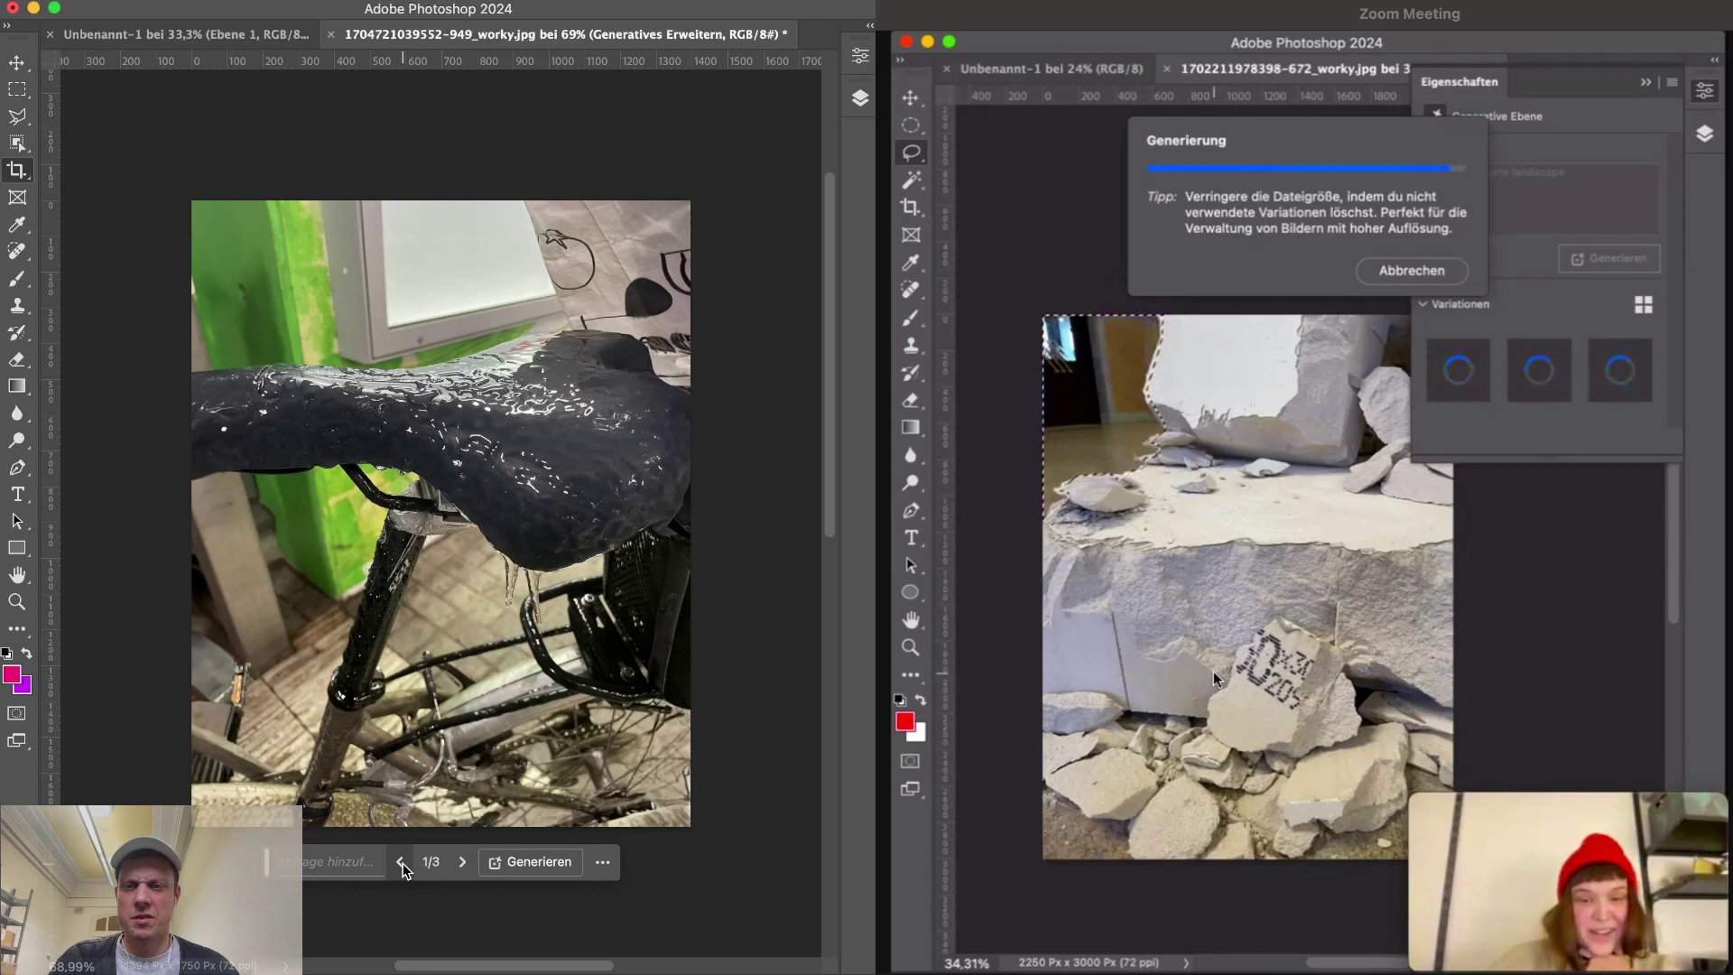
{"action": "left_click", "coordinate": [400, 863]}
{"action": "left_click", "coordinate": [460, 861]}
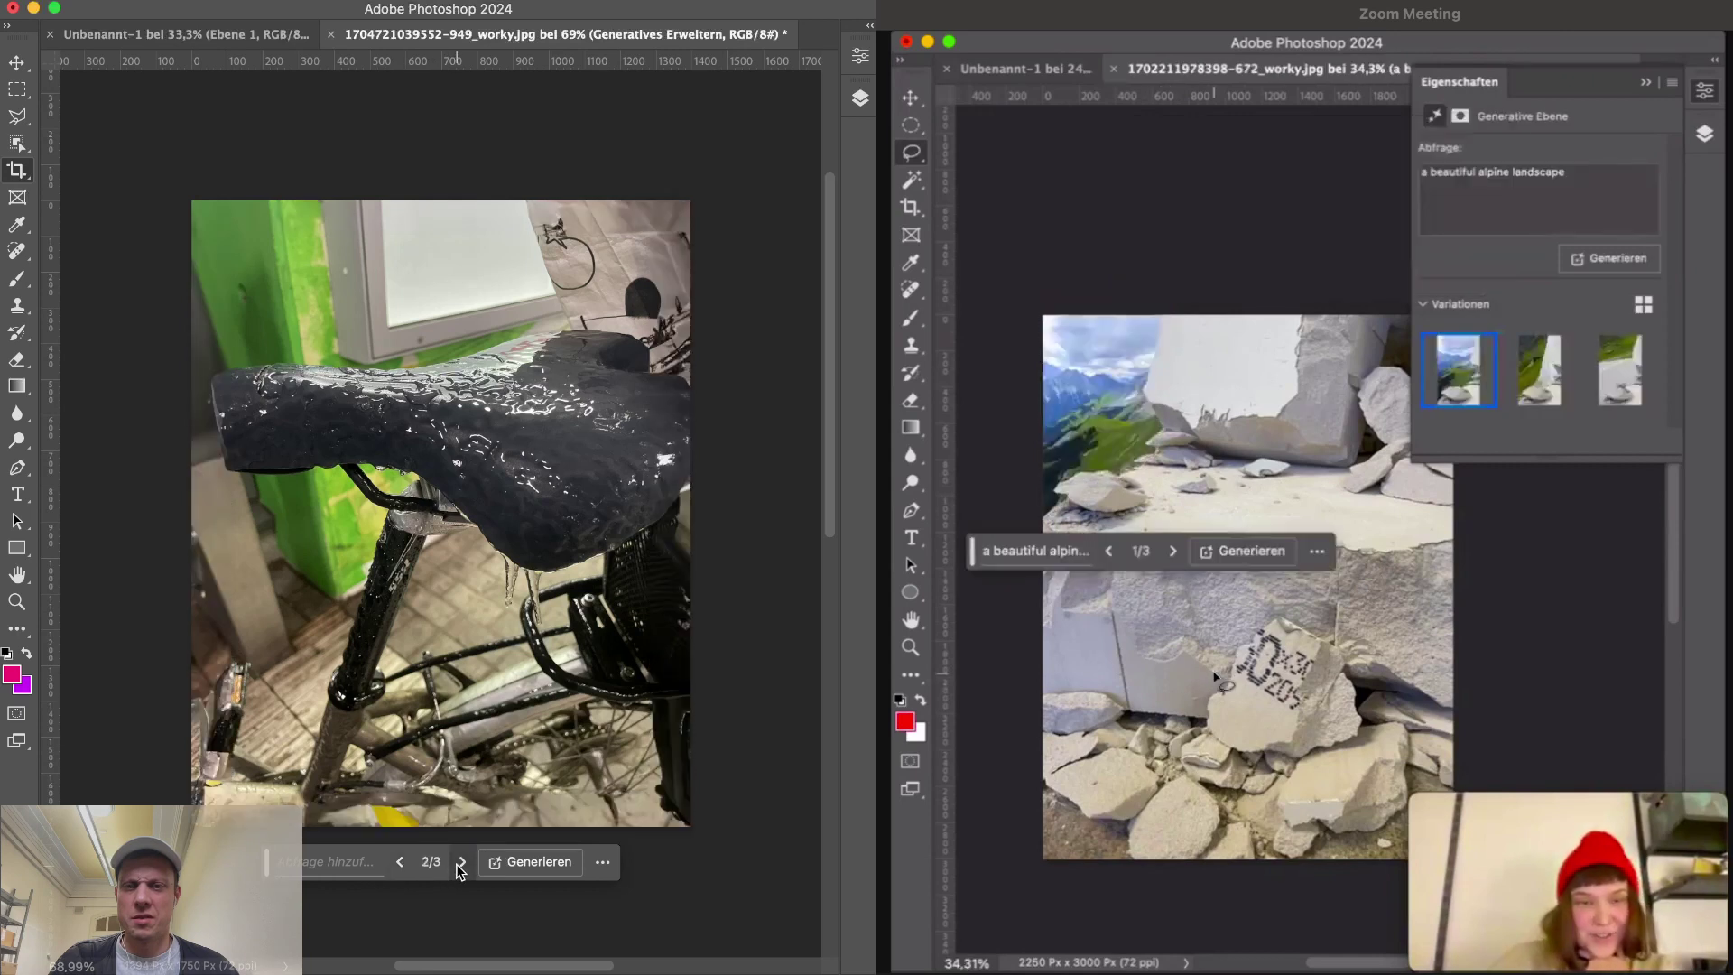
{"action": "left_click", "coordinate": [460, 862]}
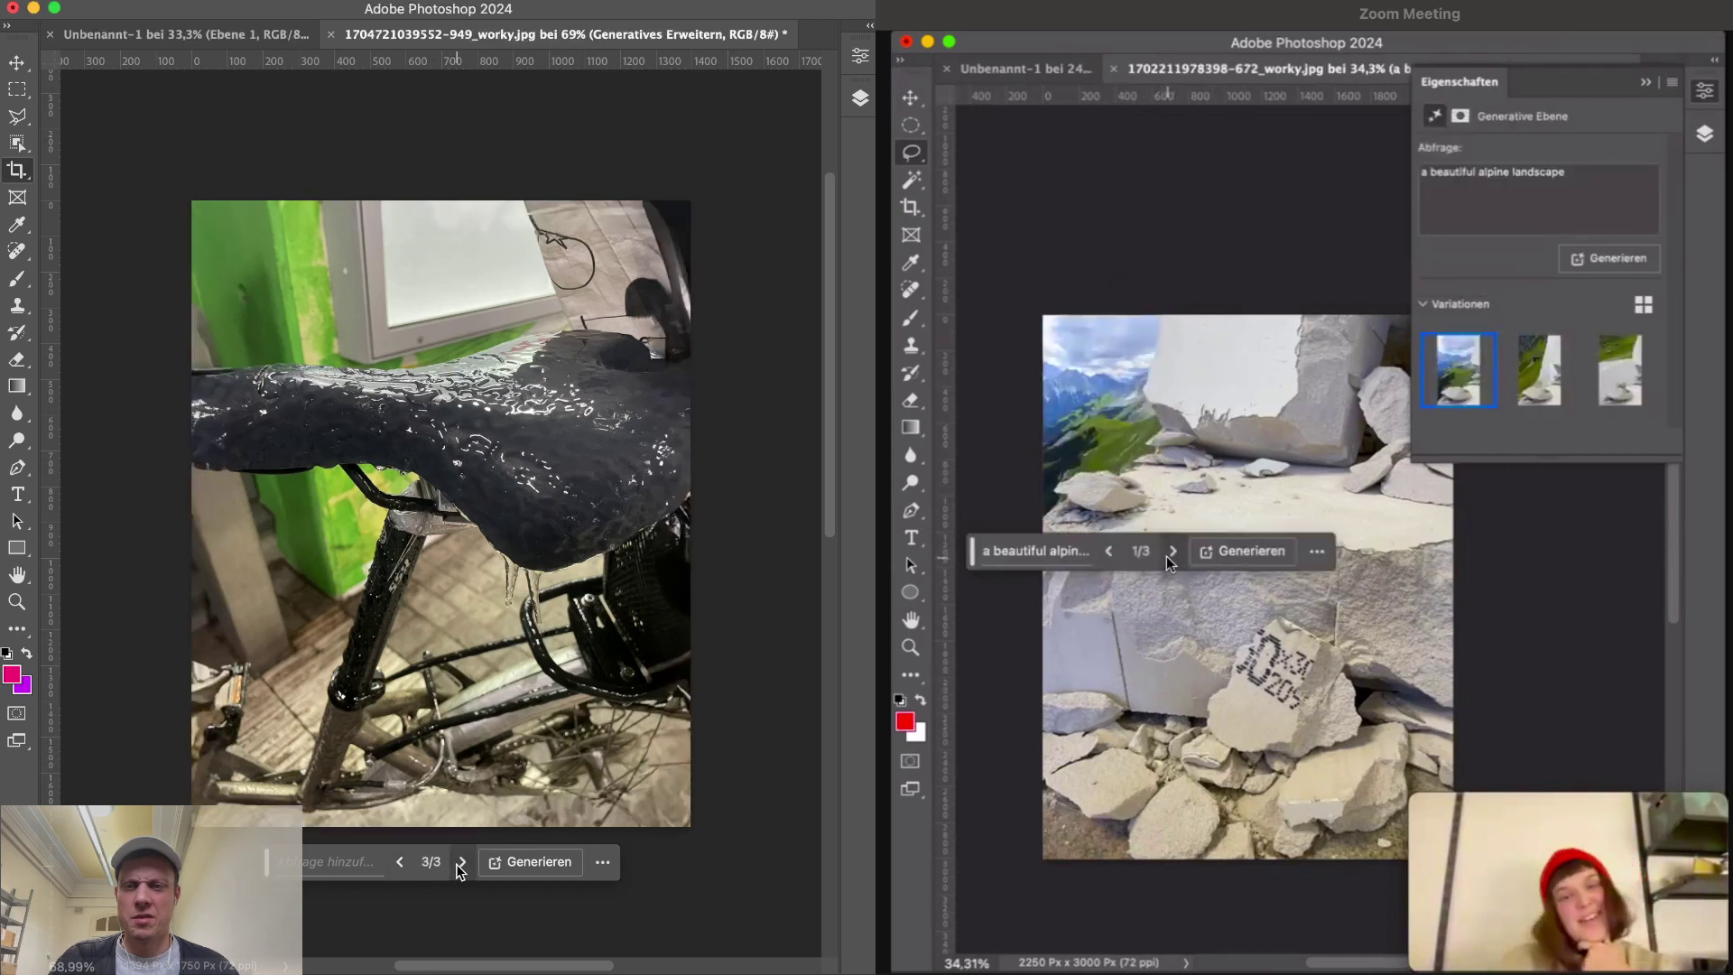
{"action": "left_click", "coordinate": [400, 863]}
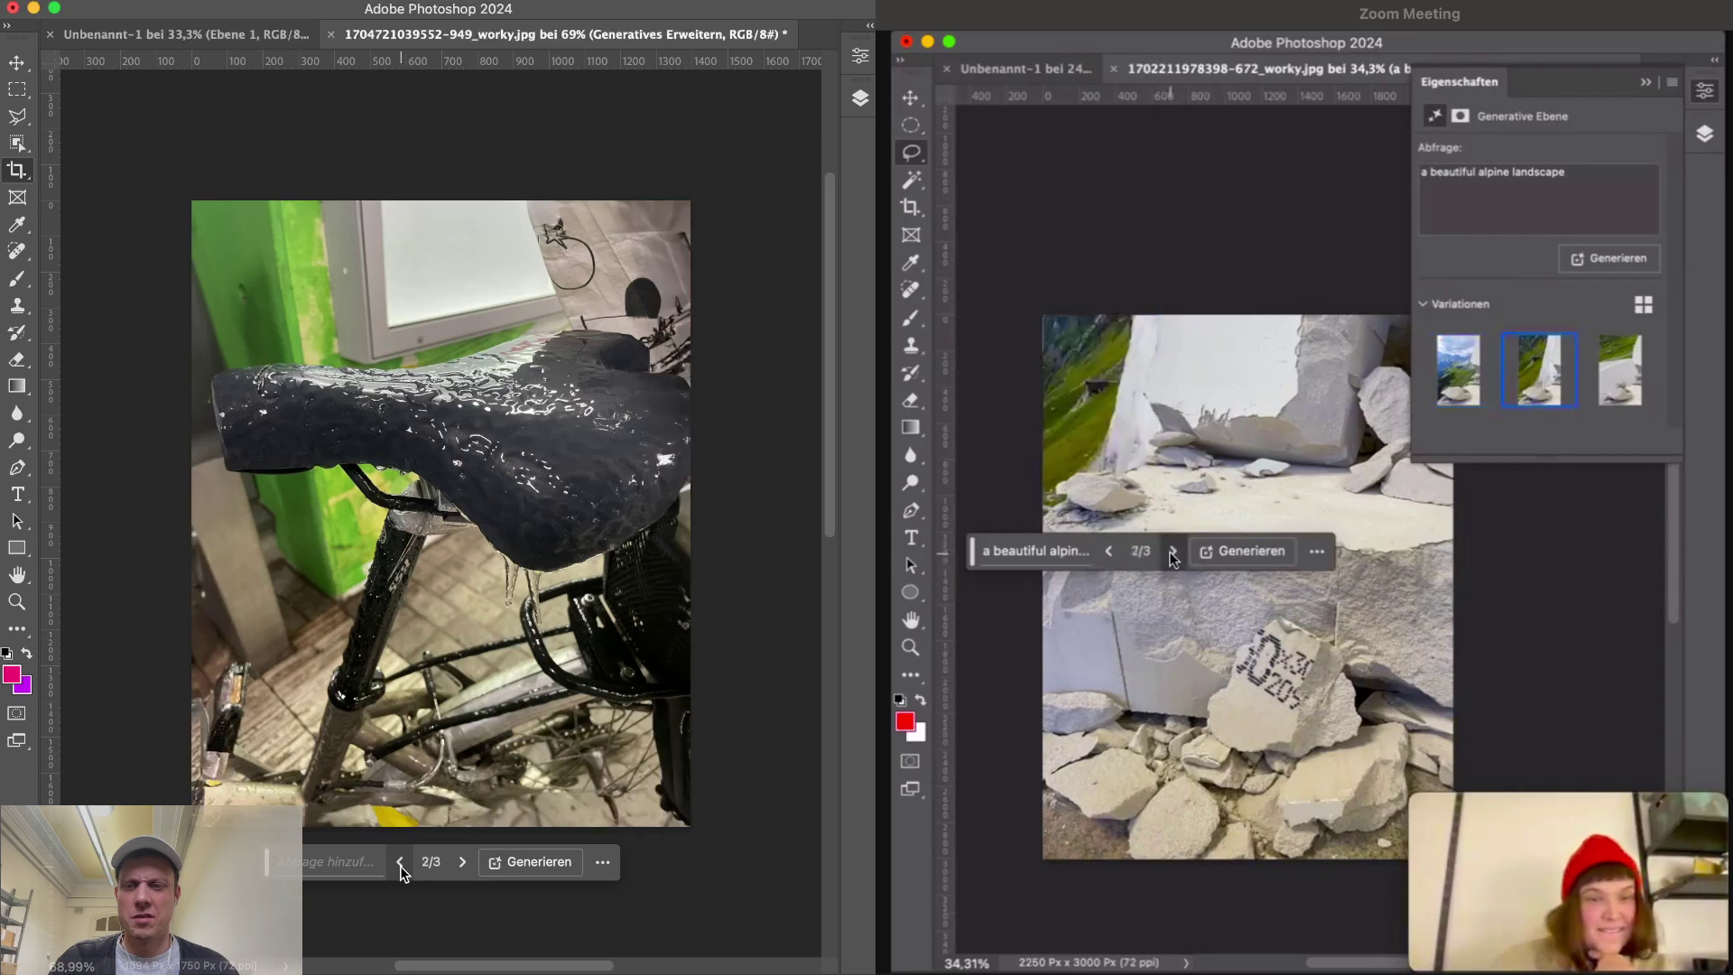
{"action": "left_click", "coordinate": [399, 863]}
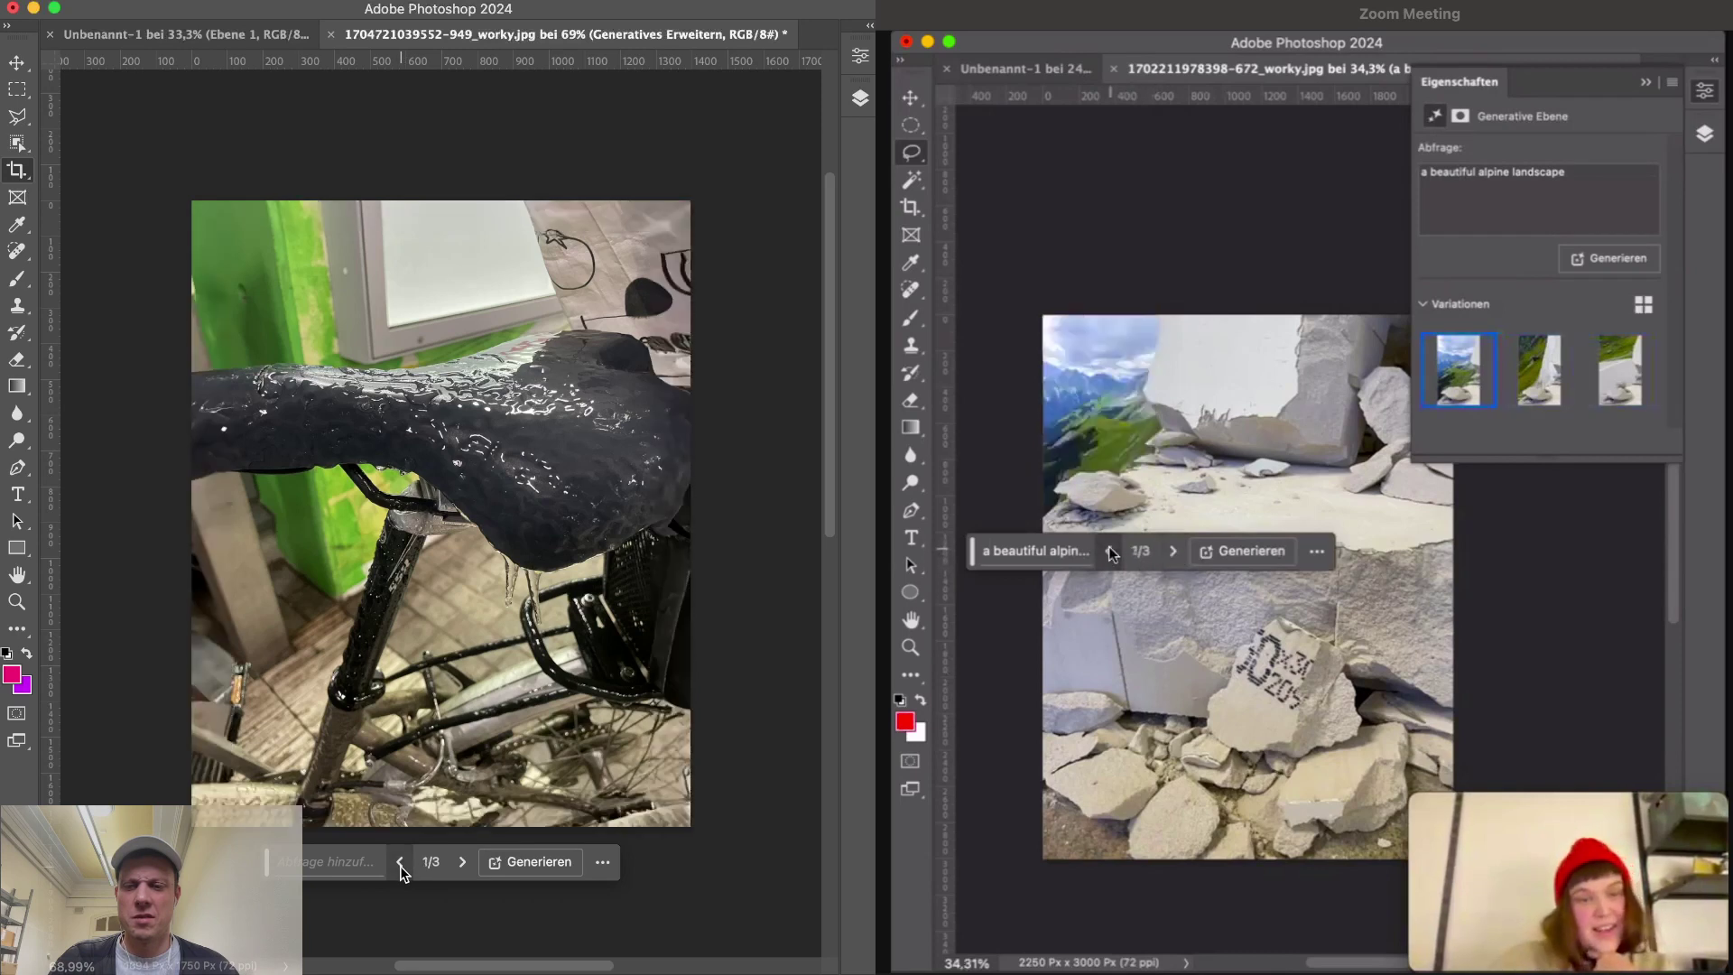
{"action": "left_click", "coordinate": [453, 864]}
{"action": "left_click", "coordinate": [453, 864]}
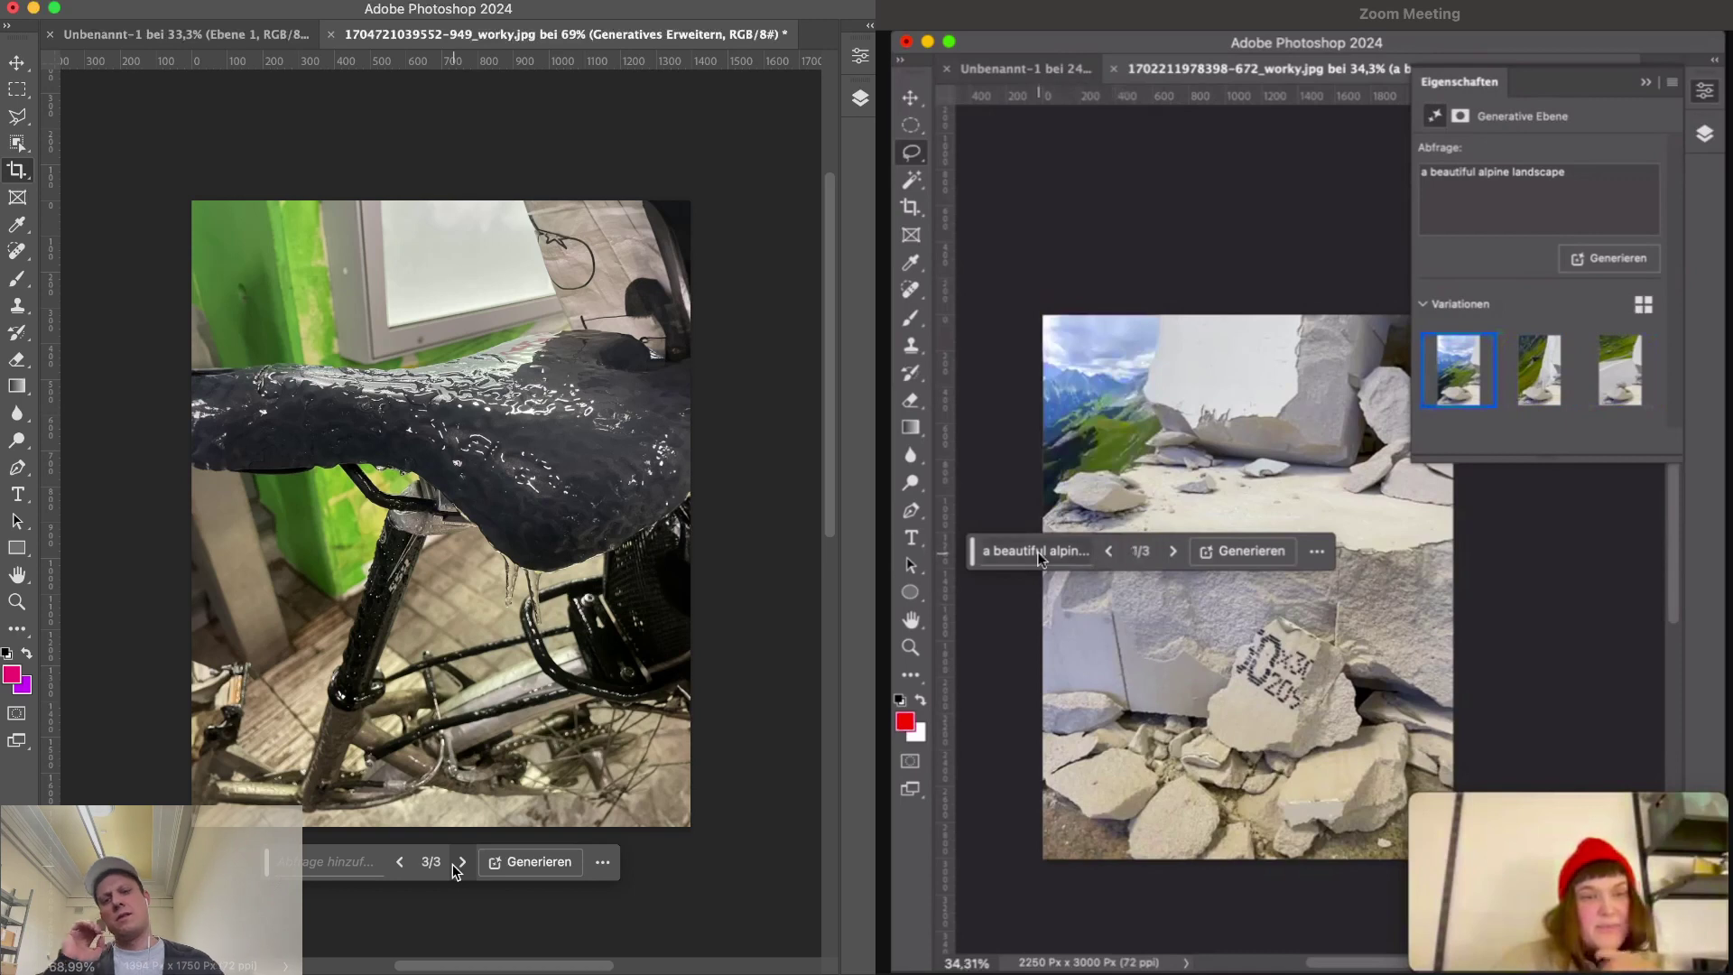
{"action": "left_click", "coordinate": [400, 861]}
{"action": "left_click", "coordinate": [399, 861]}
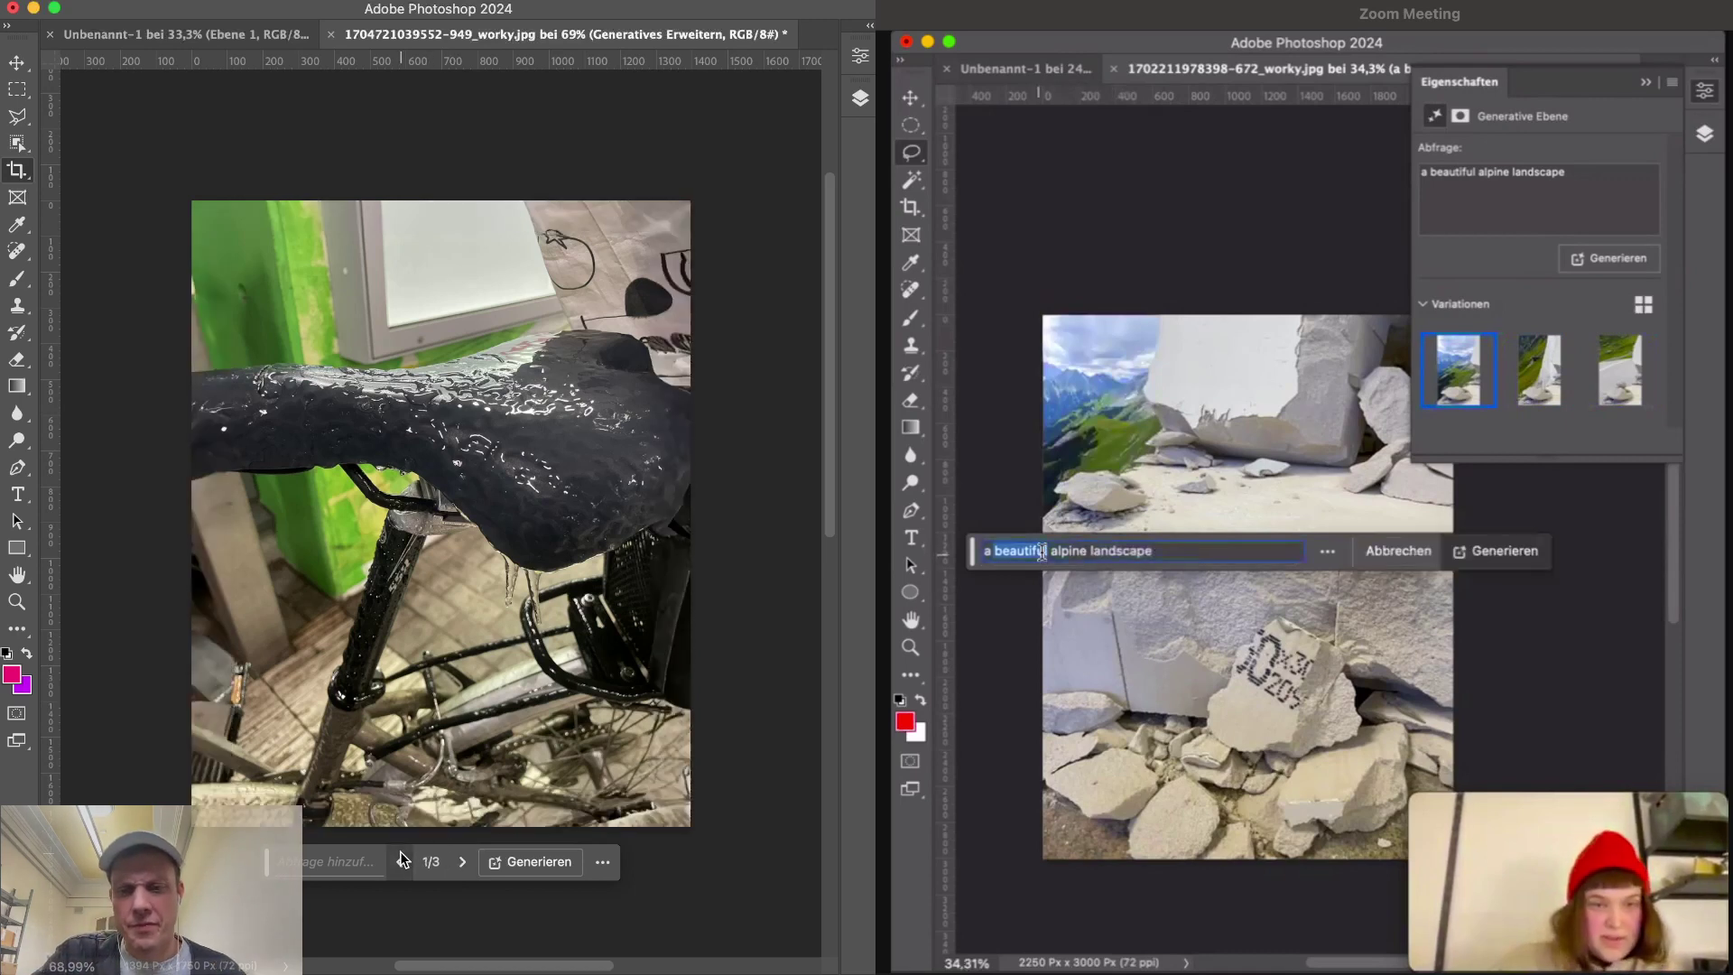
{"action": "left_click", "coordinate": [455, 870]}
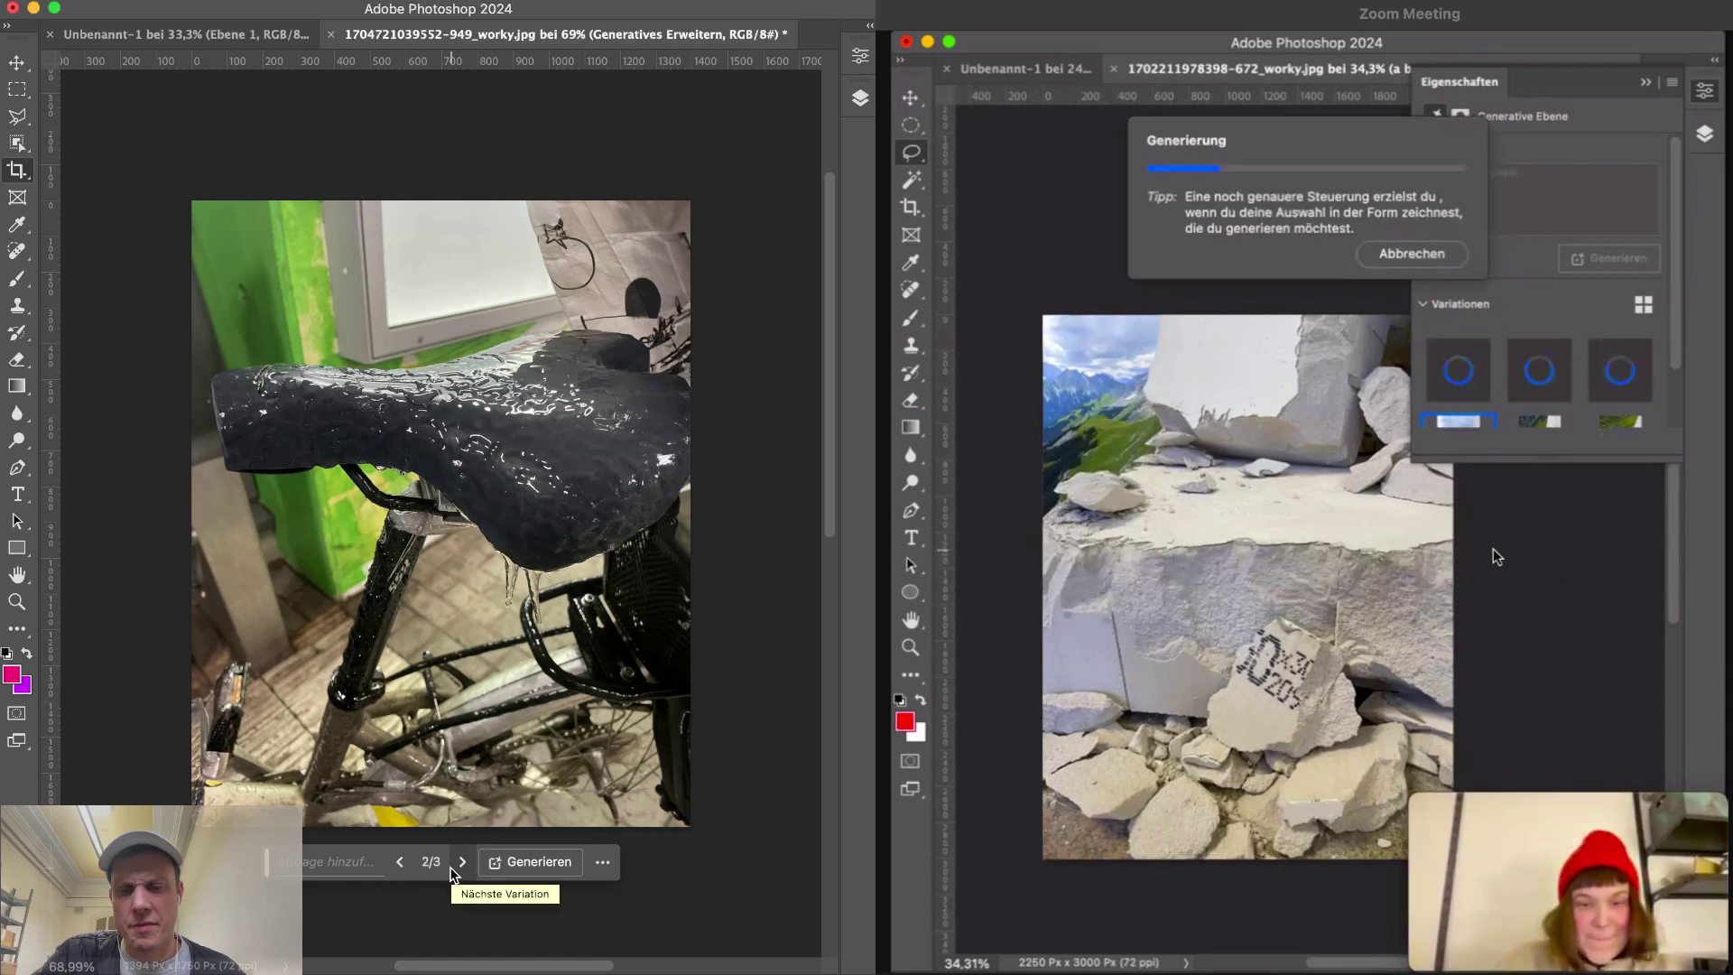
- Compare the three Generative Expand variations of the saddle image again and keep the first one
{"action": "left_click", "coordinate": [460, 862]}
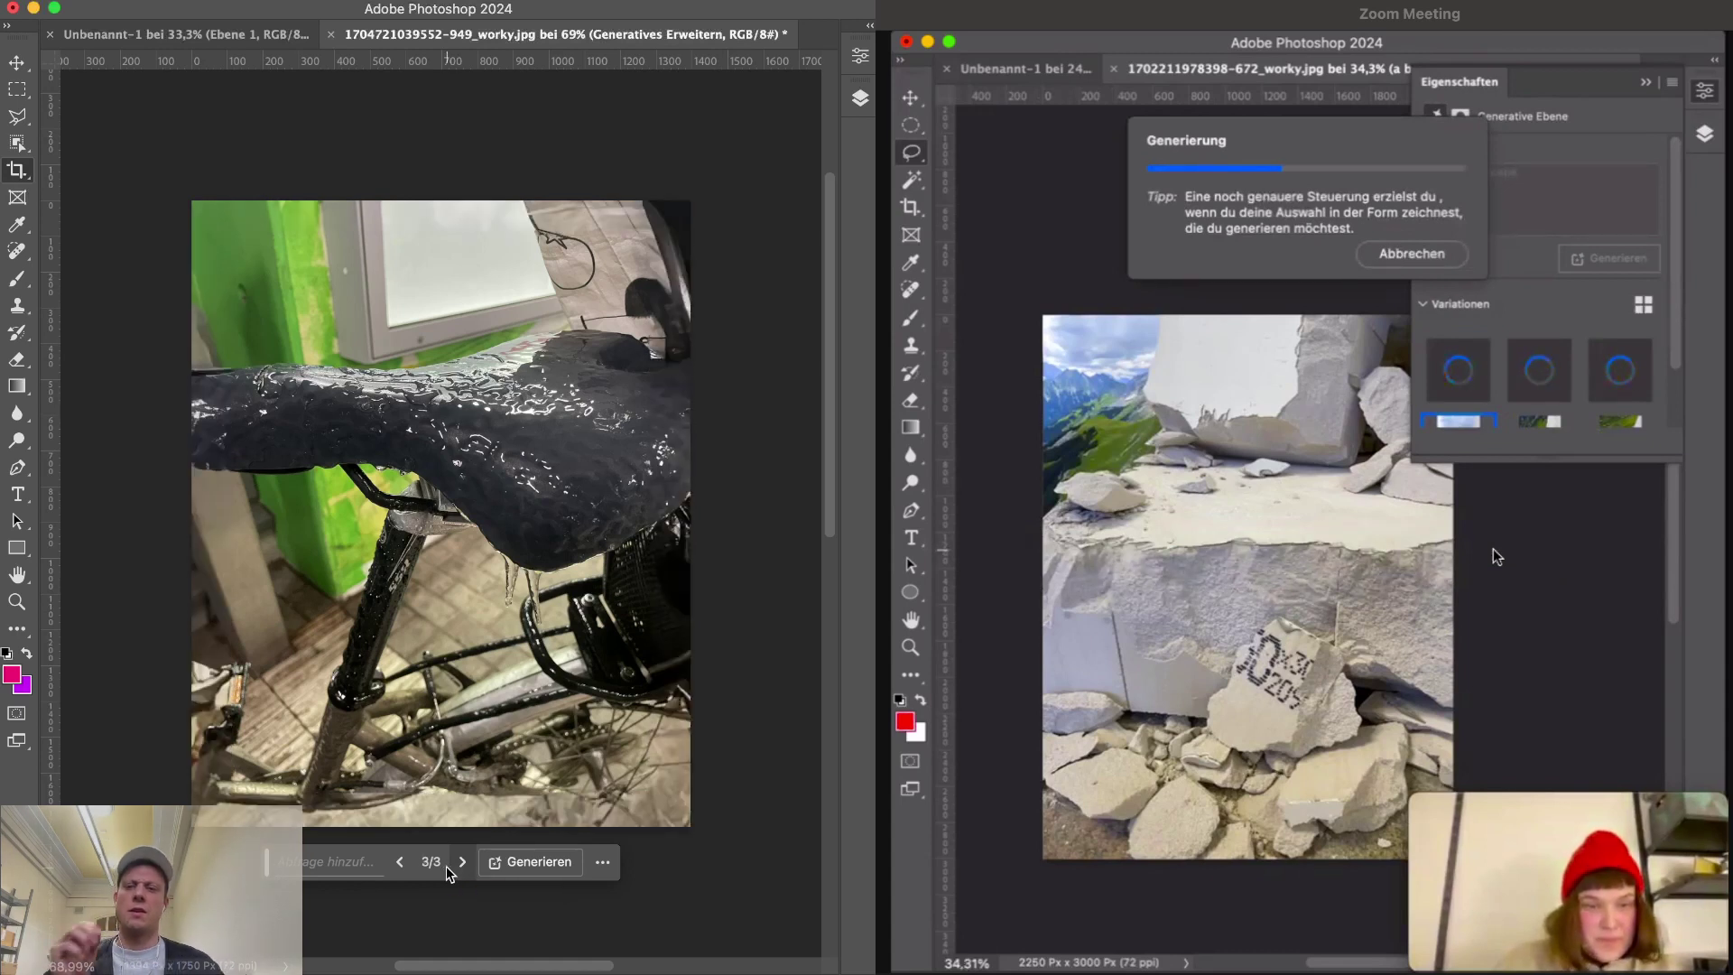
{"action": "left_click", "coordinate": [400, 862]}
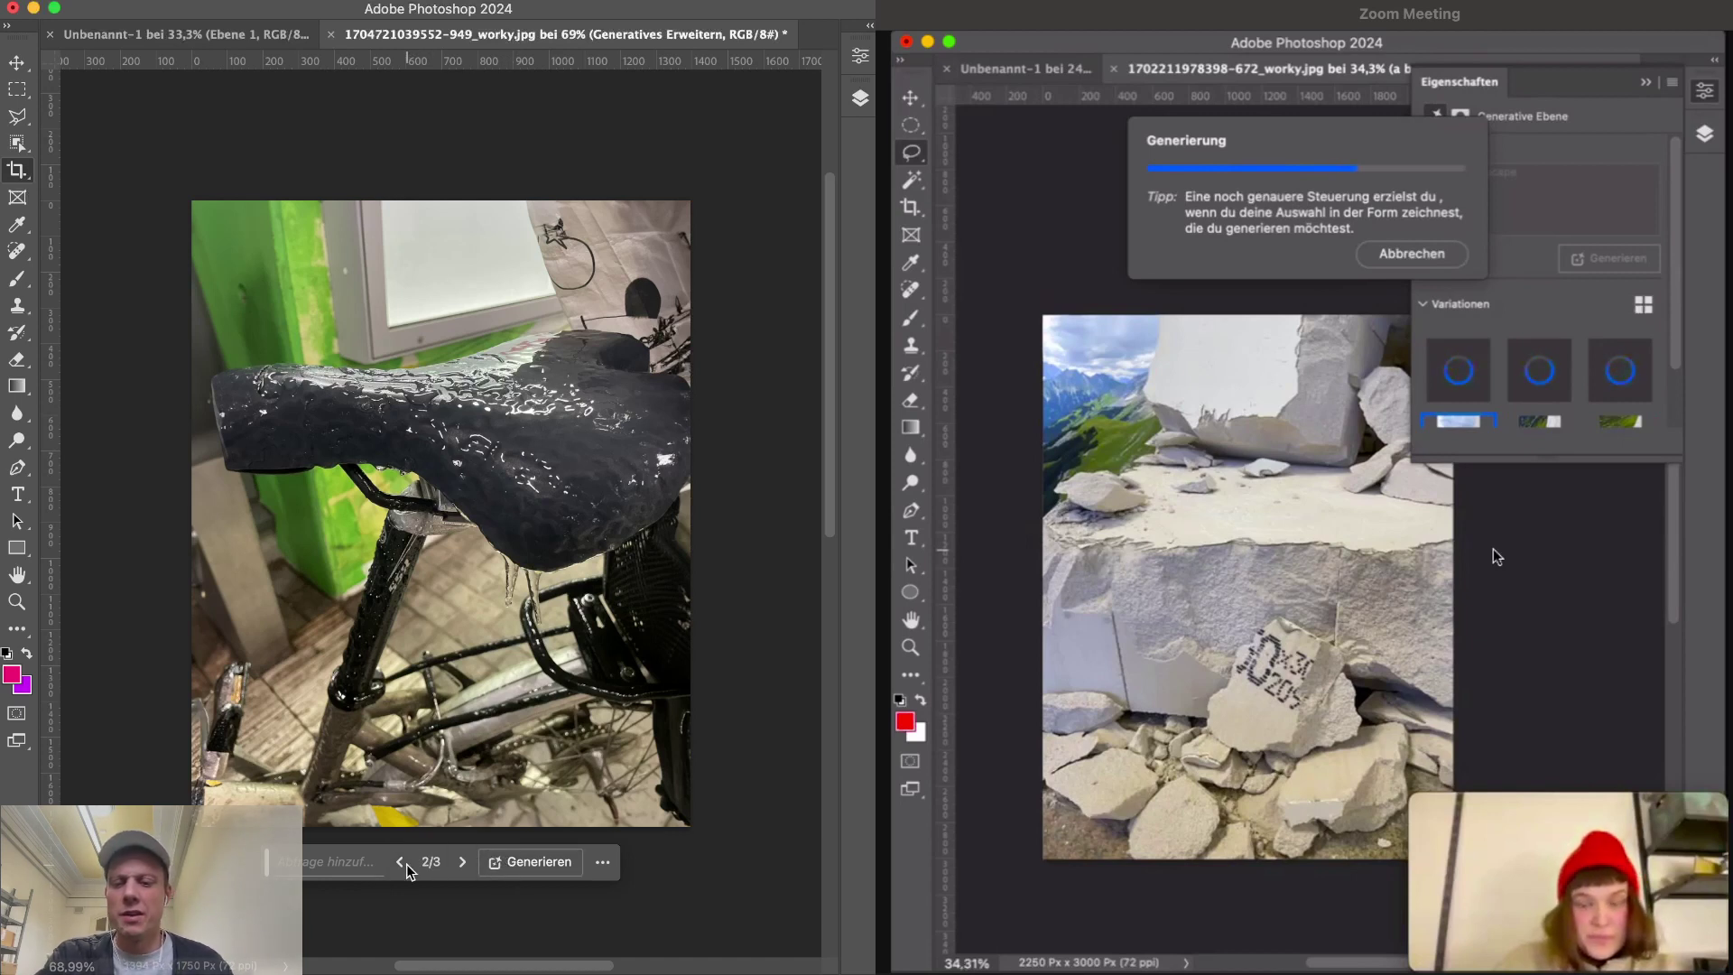
{"action": "left_click", "coordinate": [401, 862]}
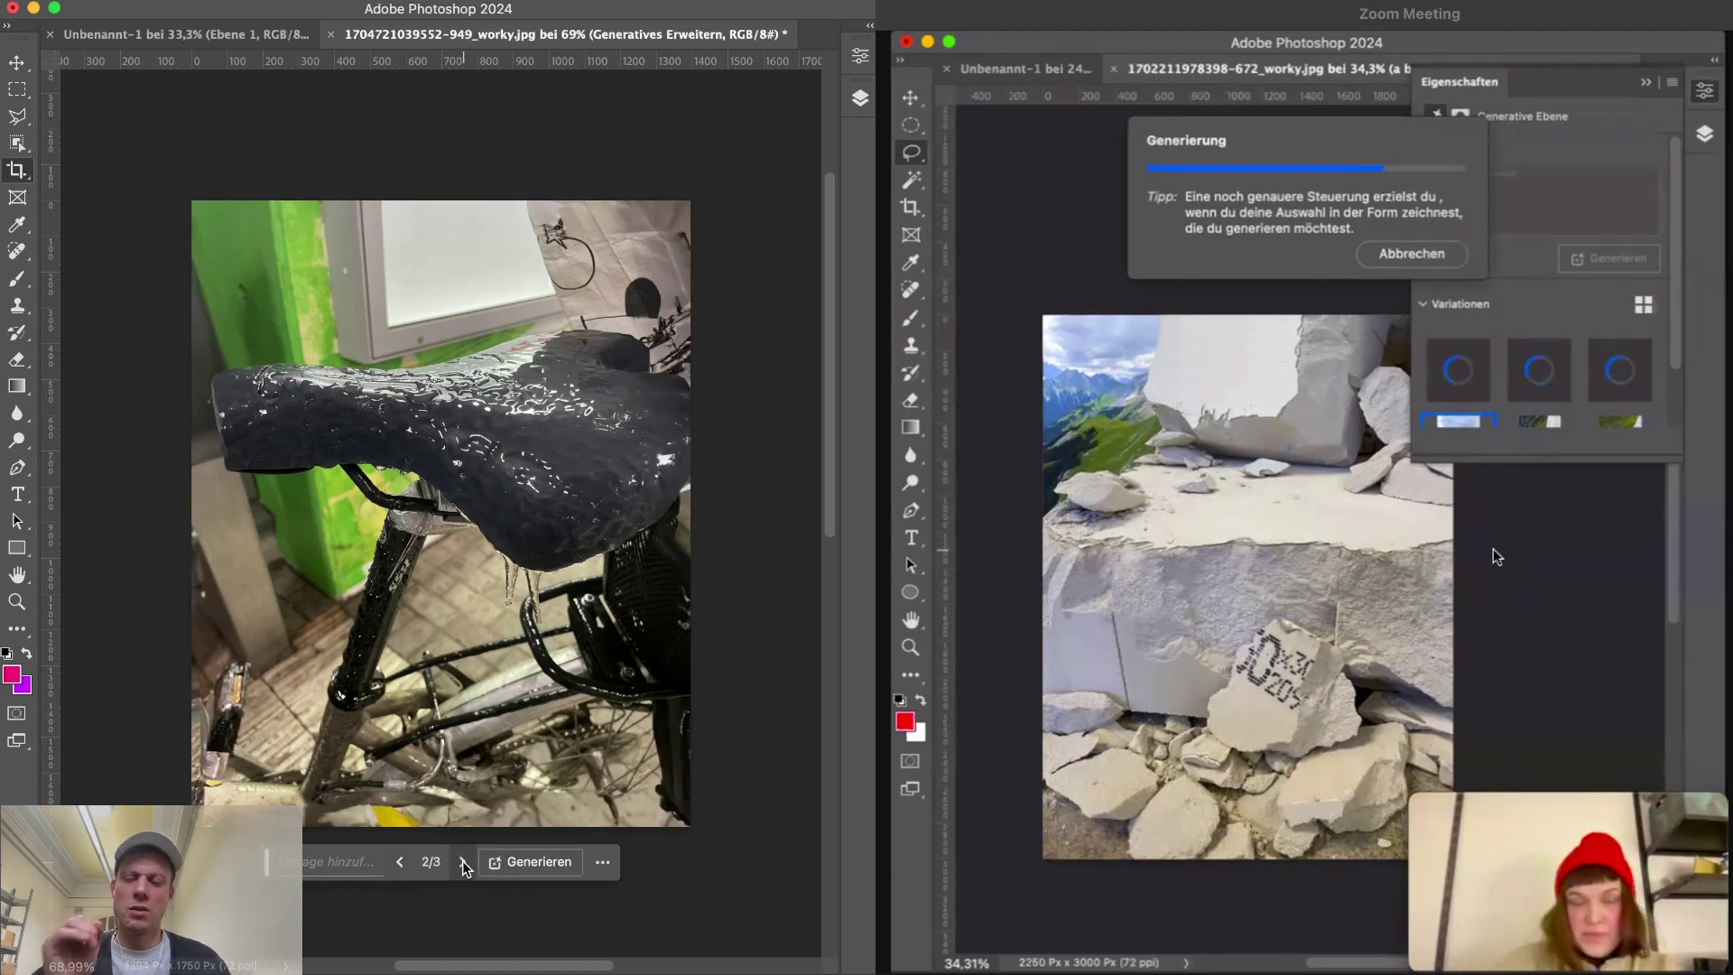
{"action": "left_click", "coordinate": [464, 864]}
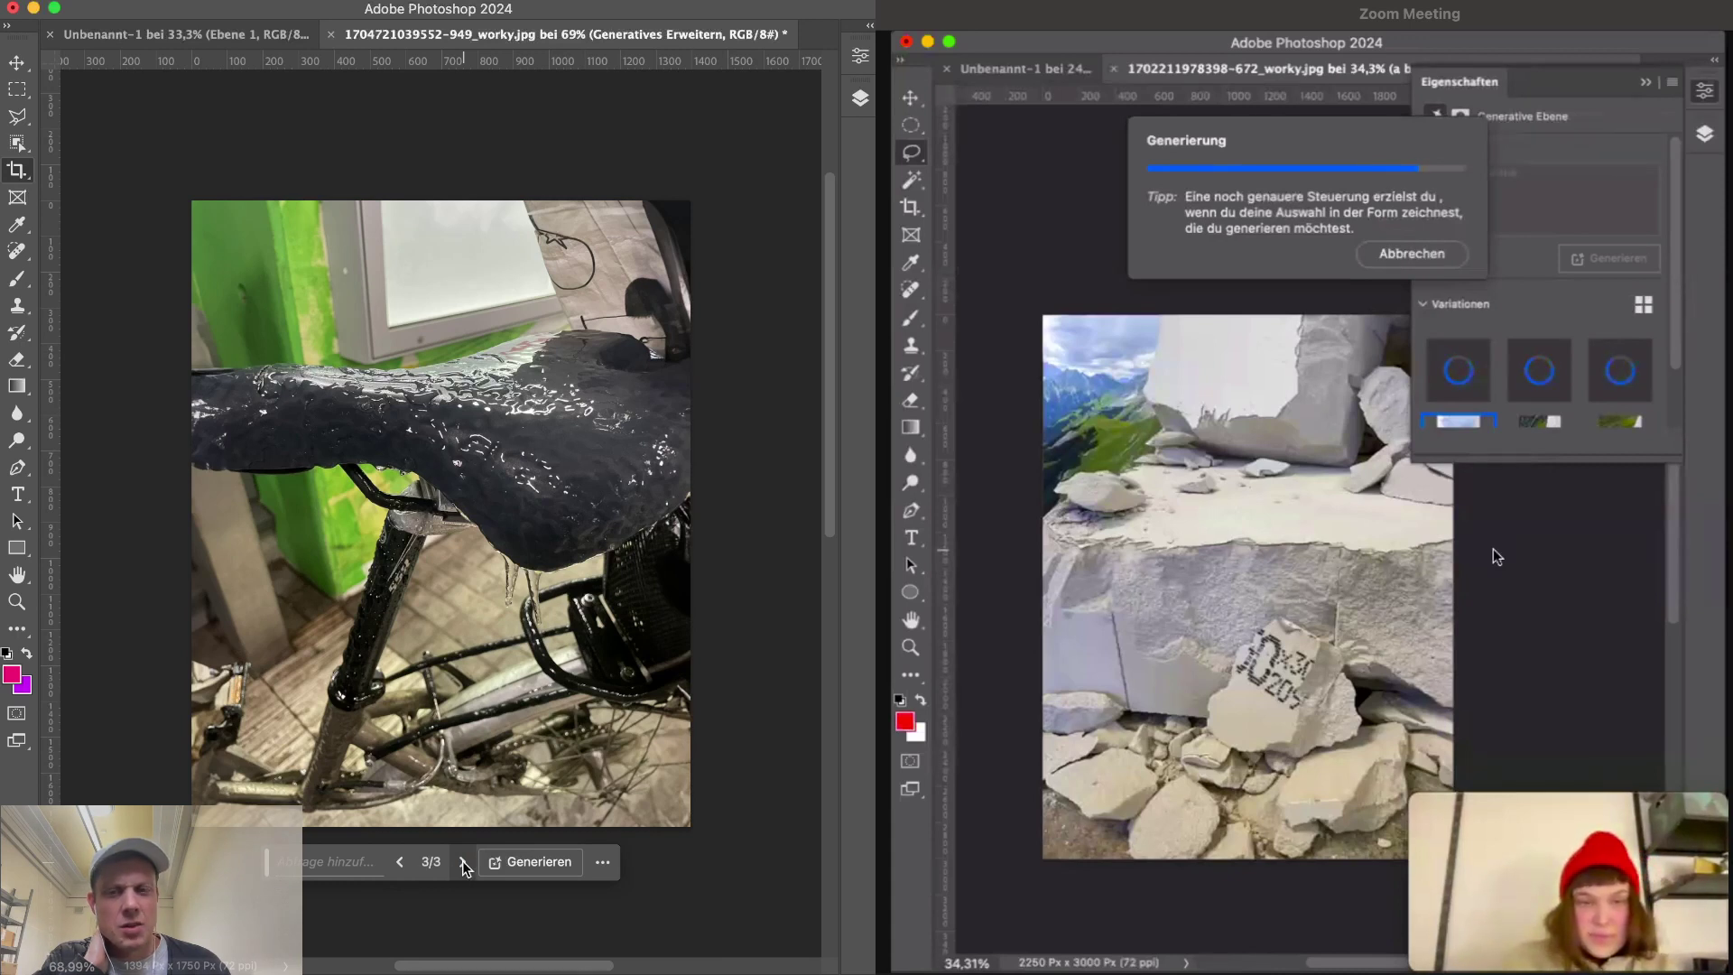
{"action": "left_click", "coordinate": [399, 865]}
{"action": "left_click", "coordinate": [399, 864]}
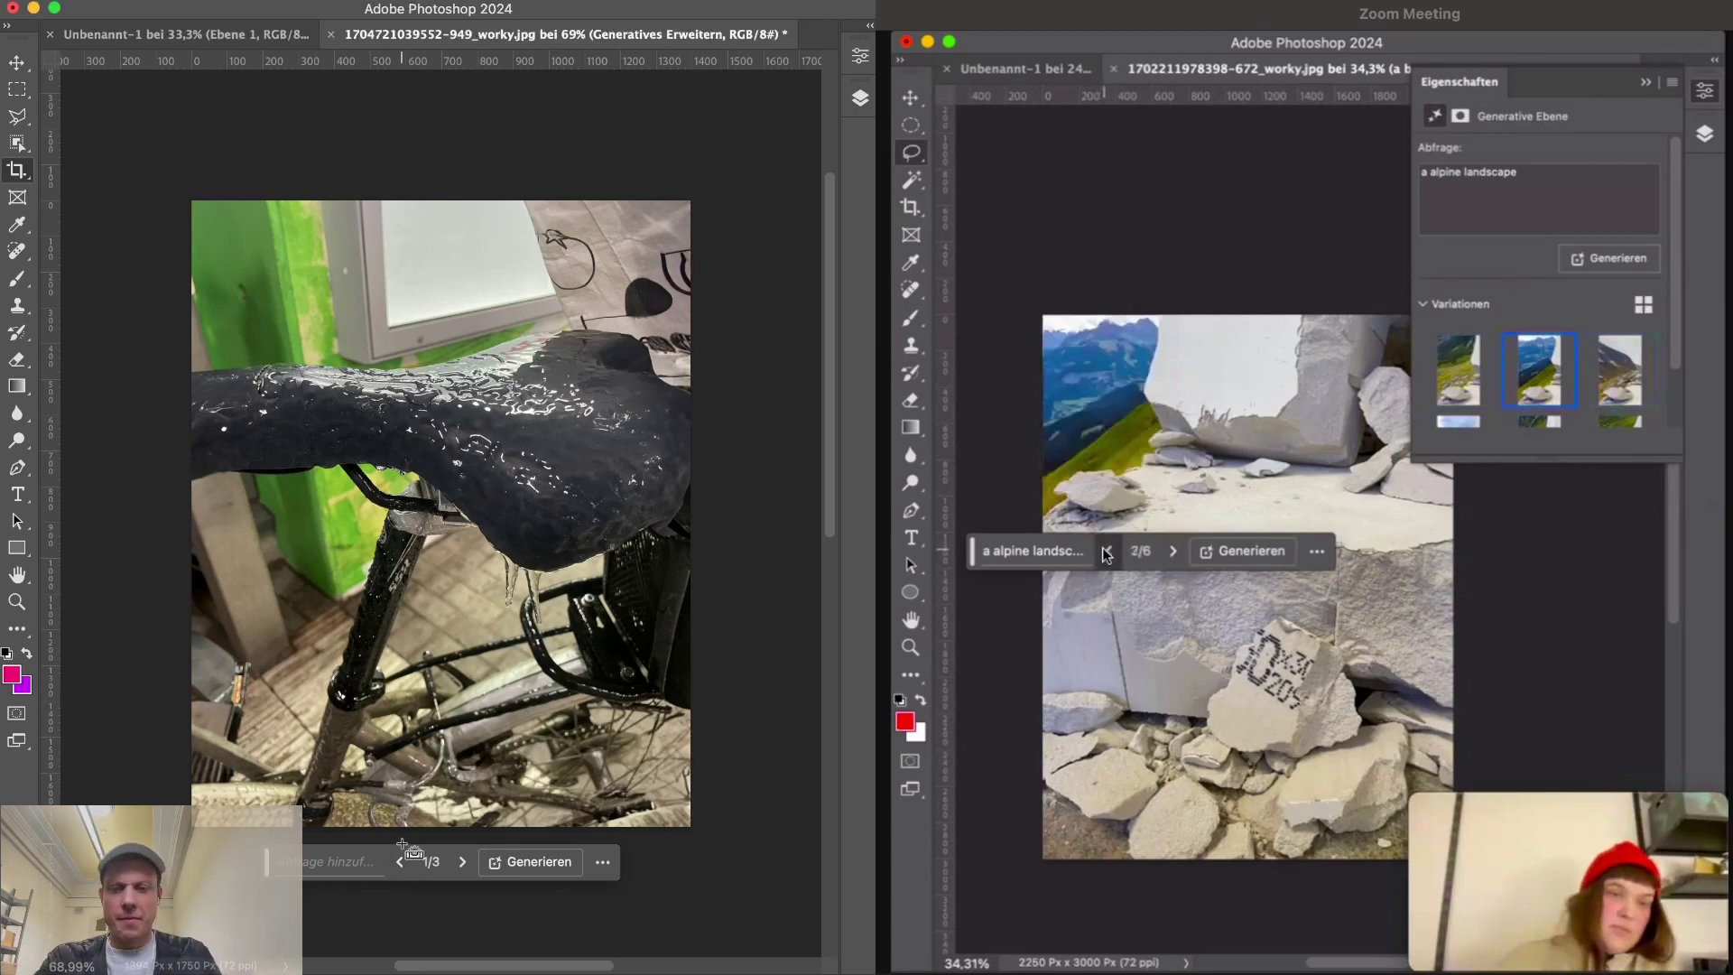
{"action": "key", "text": "super+1"}
{"action": "key", "text": "super+minus"}
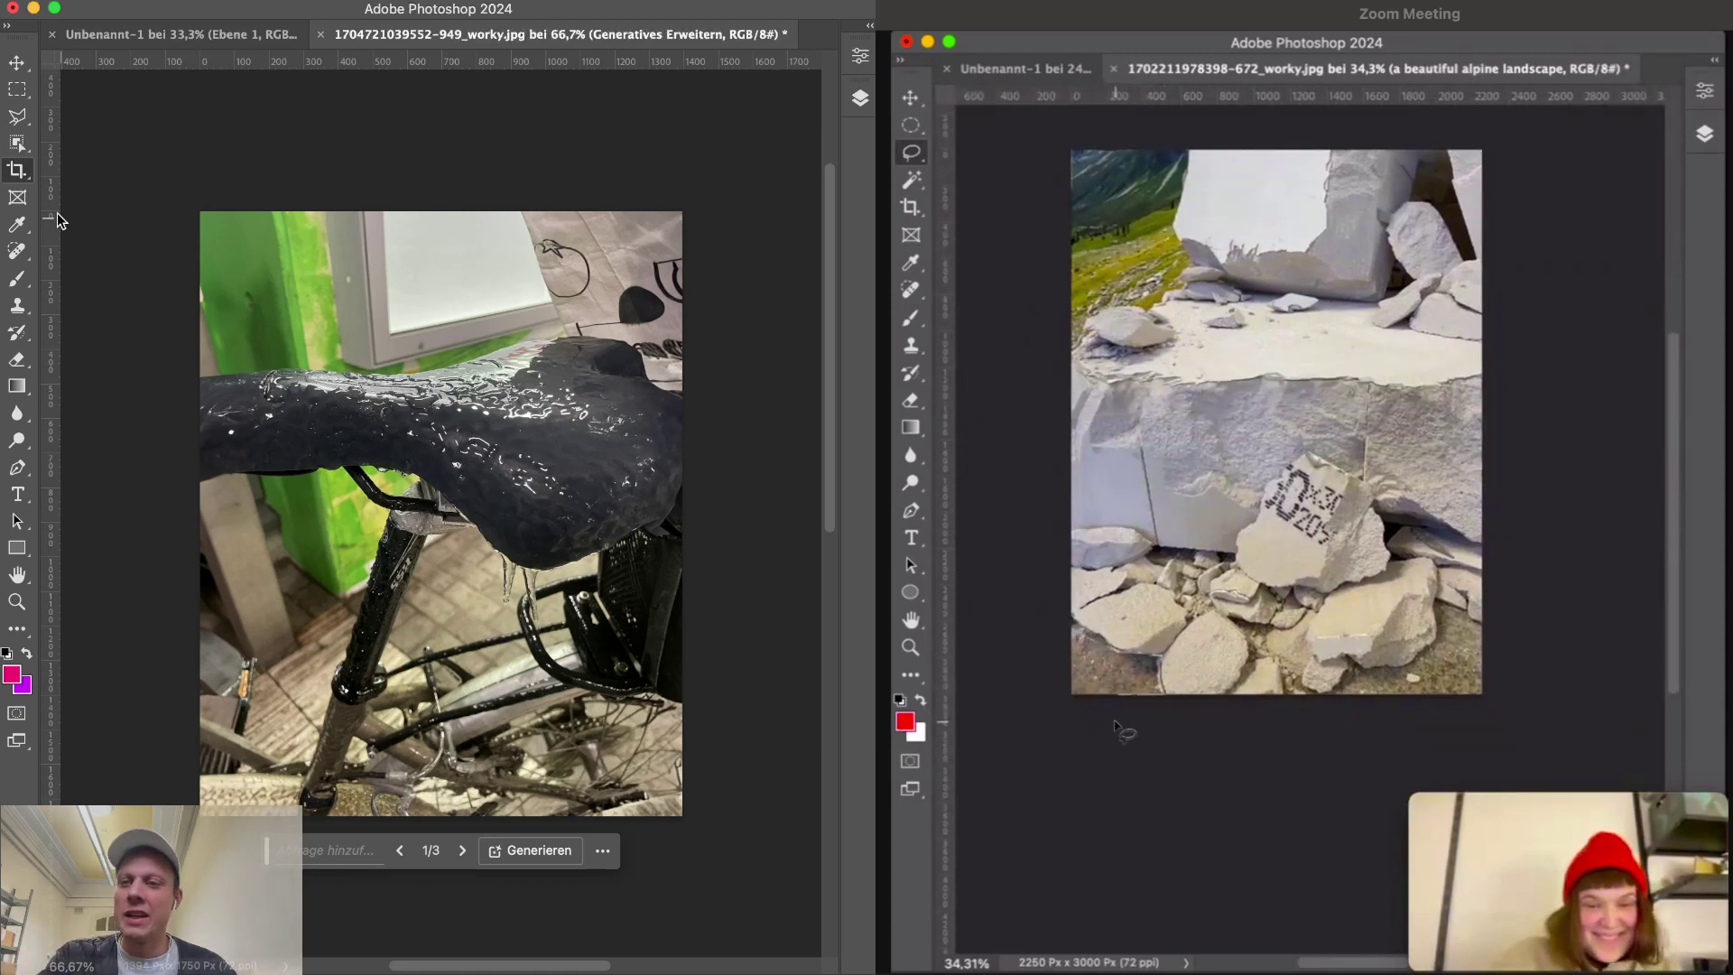
- Select the bicycle saddle by tracing its full outline with the Magnetic Lasso tool
{"action": "left_click", "coordinate": [17, 143]}
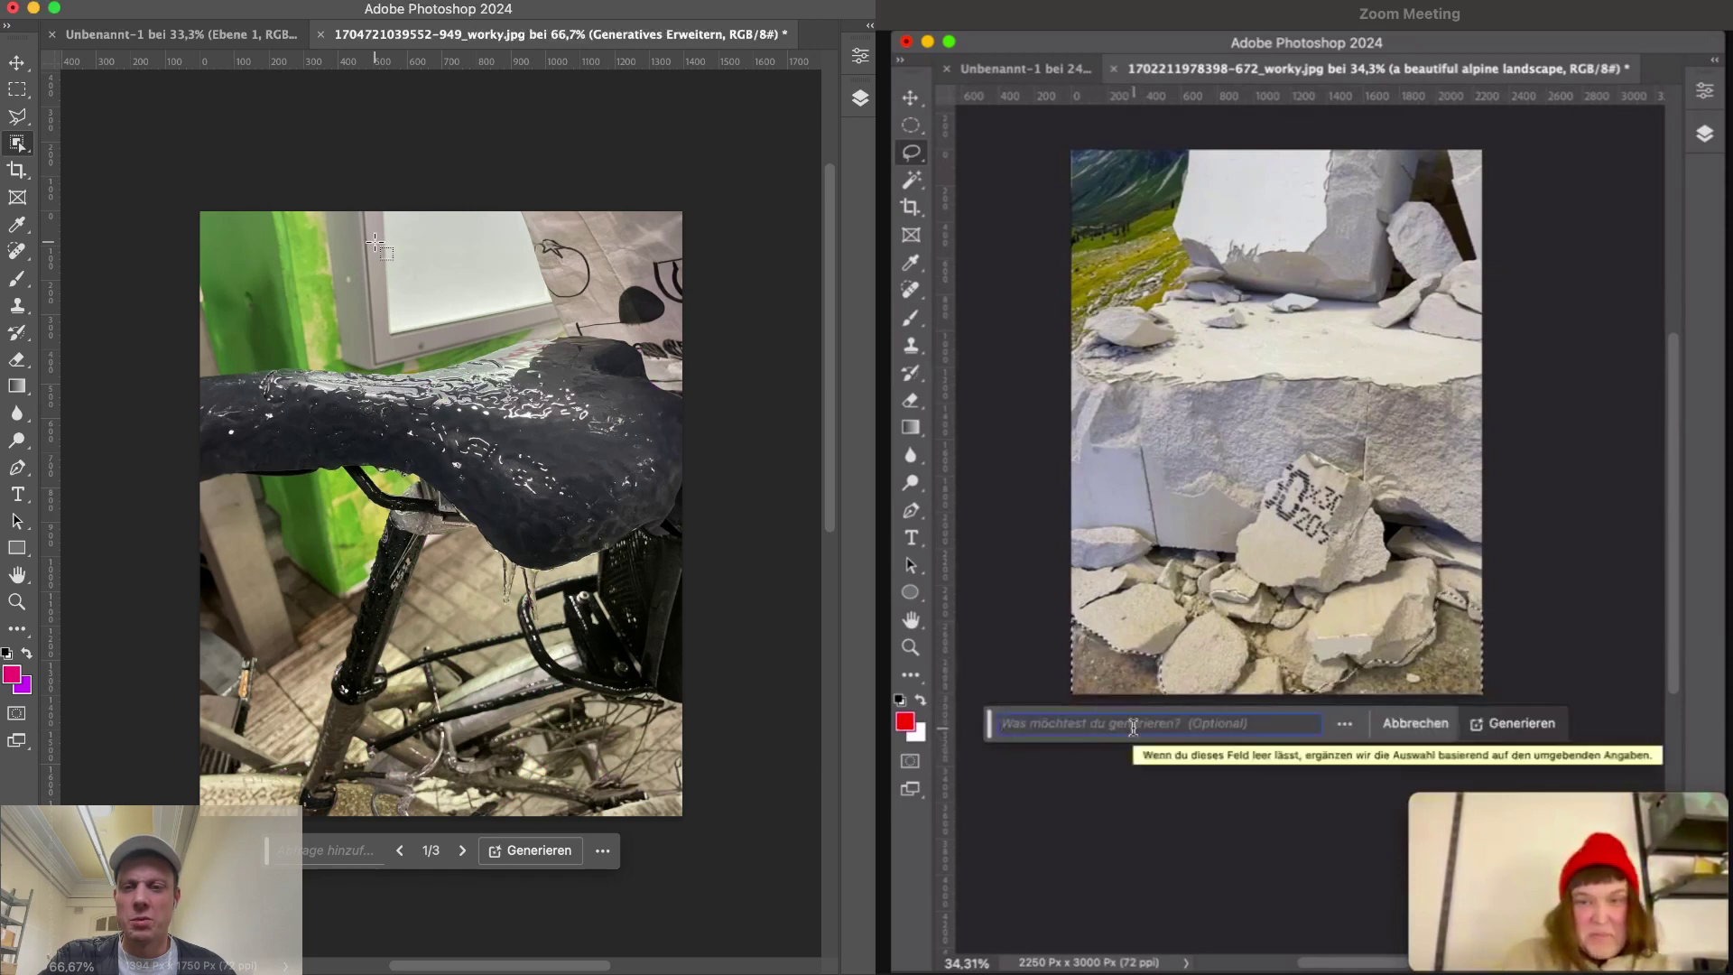
{"action": "left_click", "coordinate": [19, 124]}
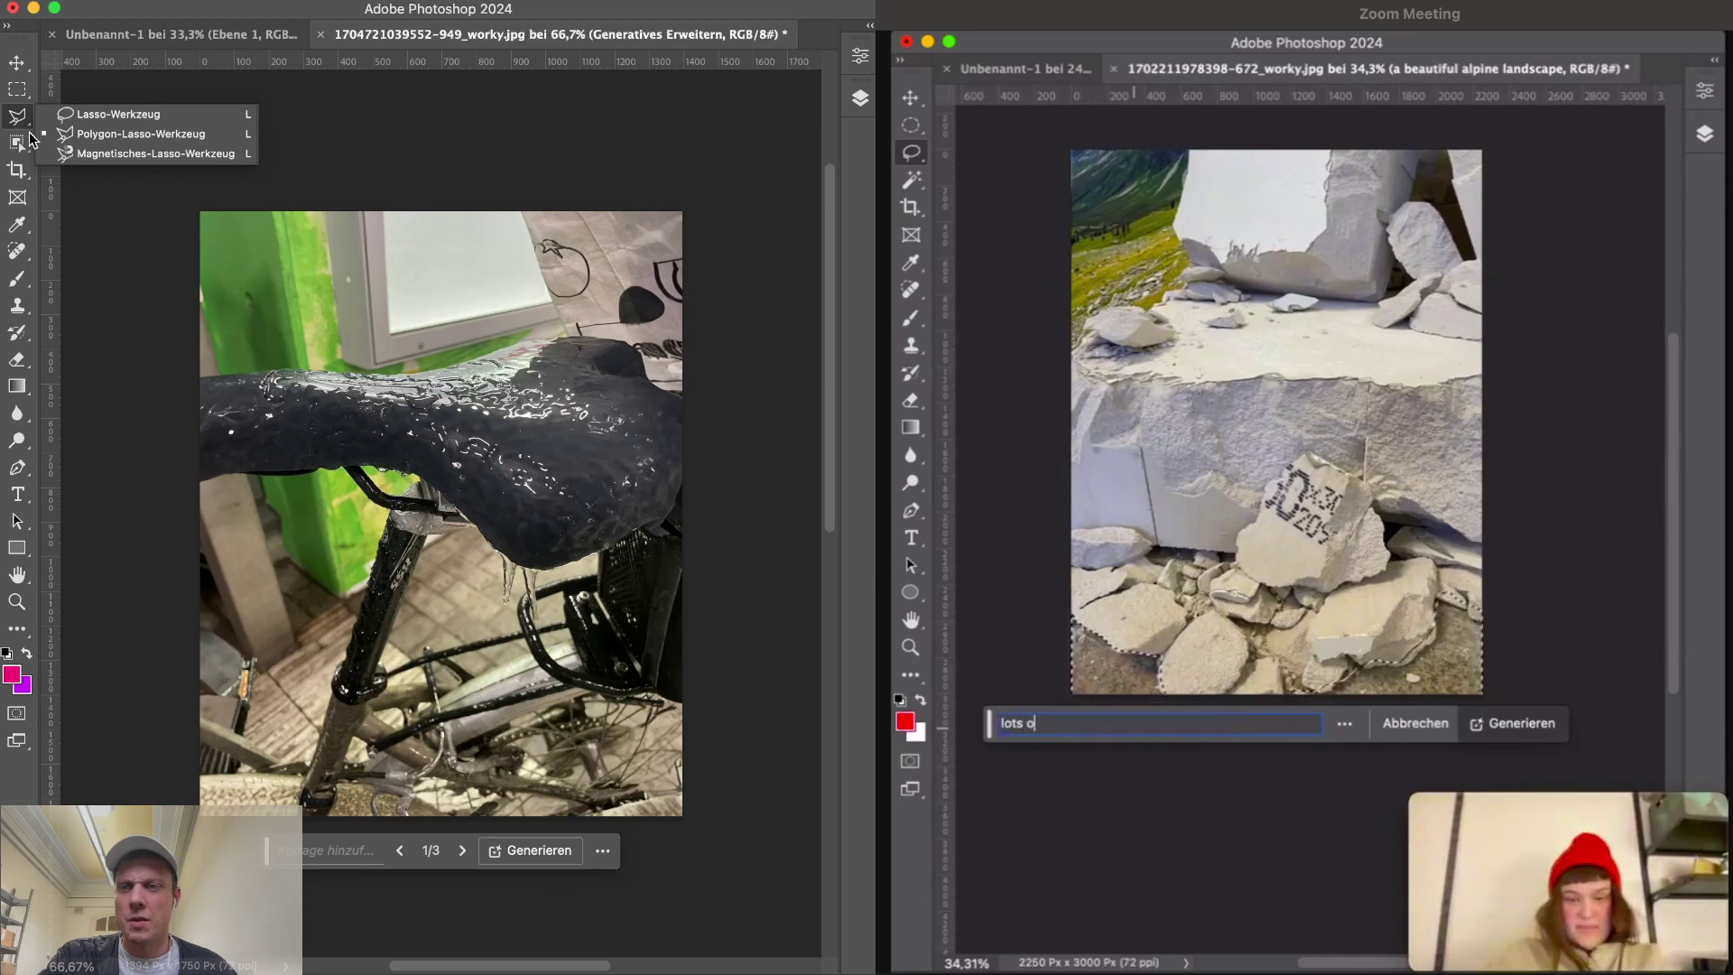
{"action": "left_click", "coordinate": [127, 154]}
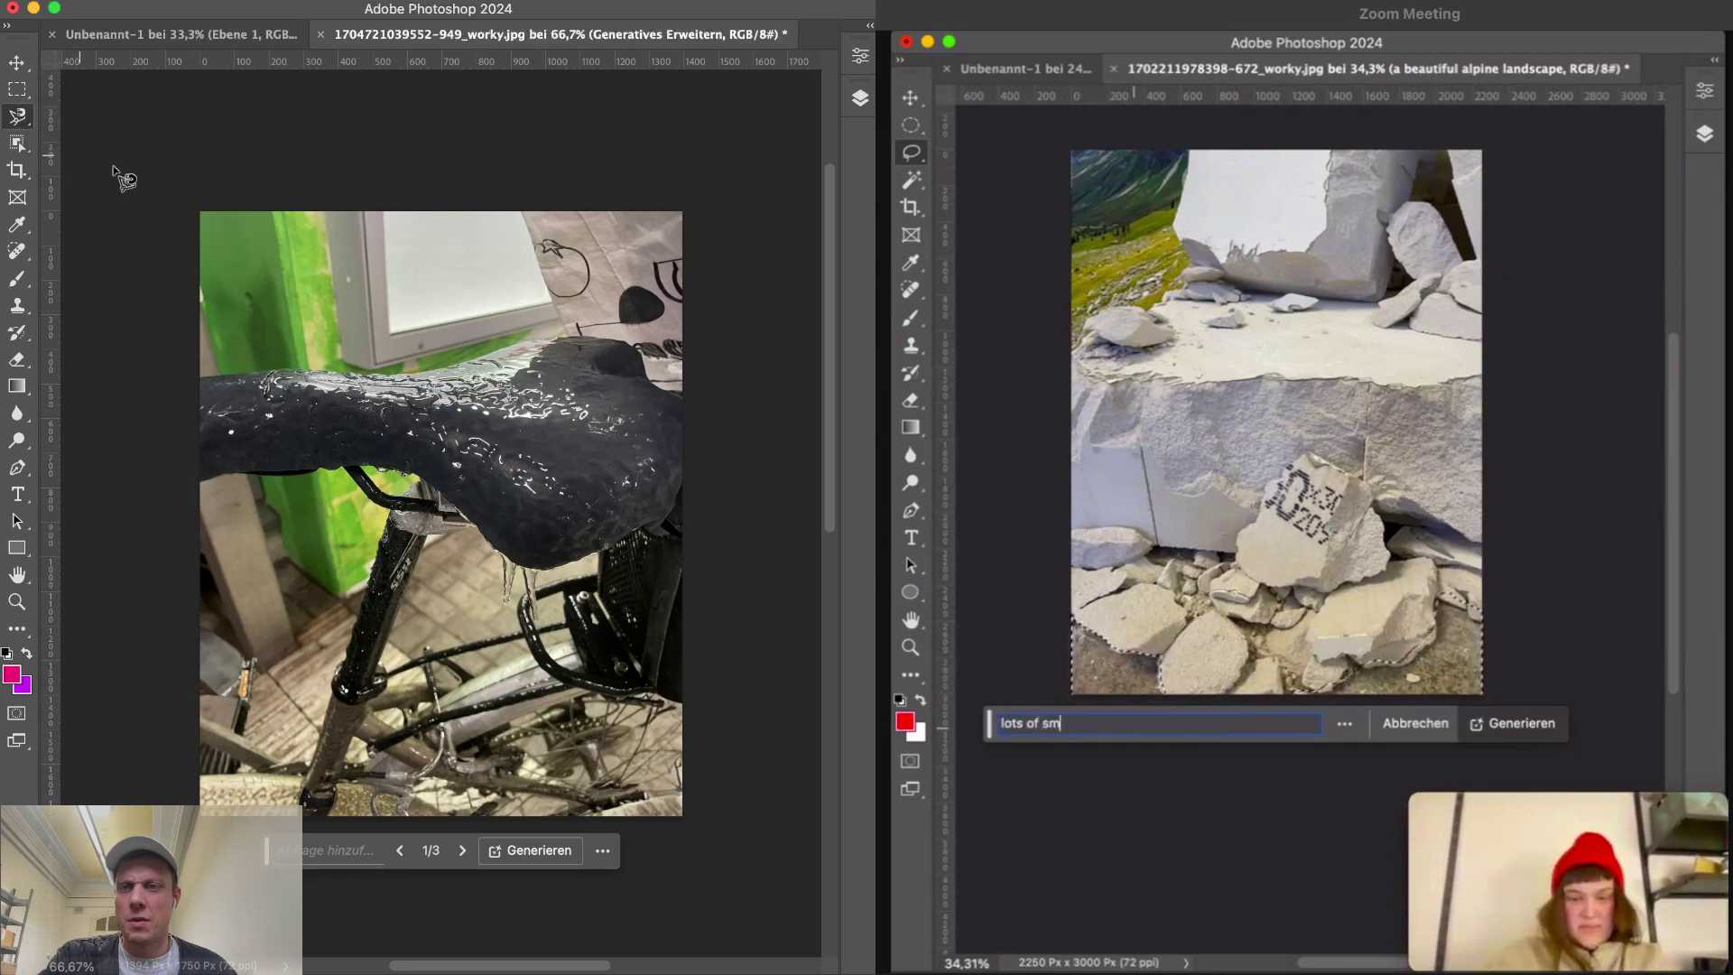
{"action": "left_click", "coordinate": [471, 363]}
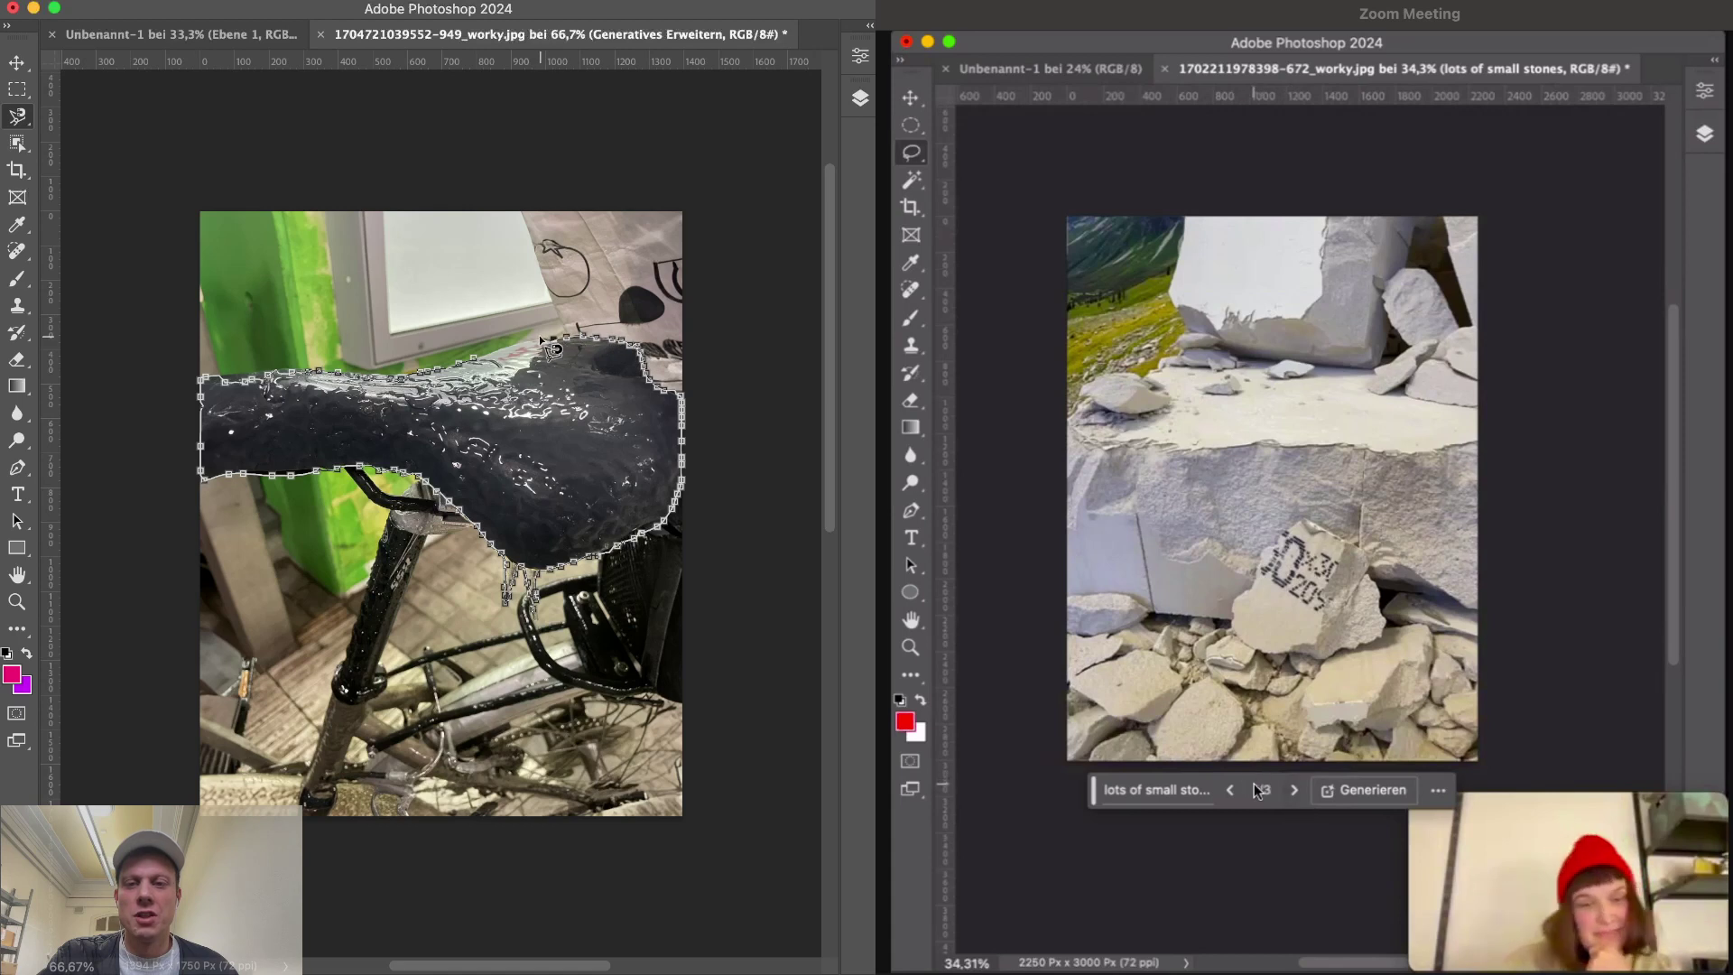
{"action": "left_click", "coordinate": [474, 365]}
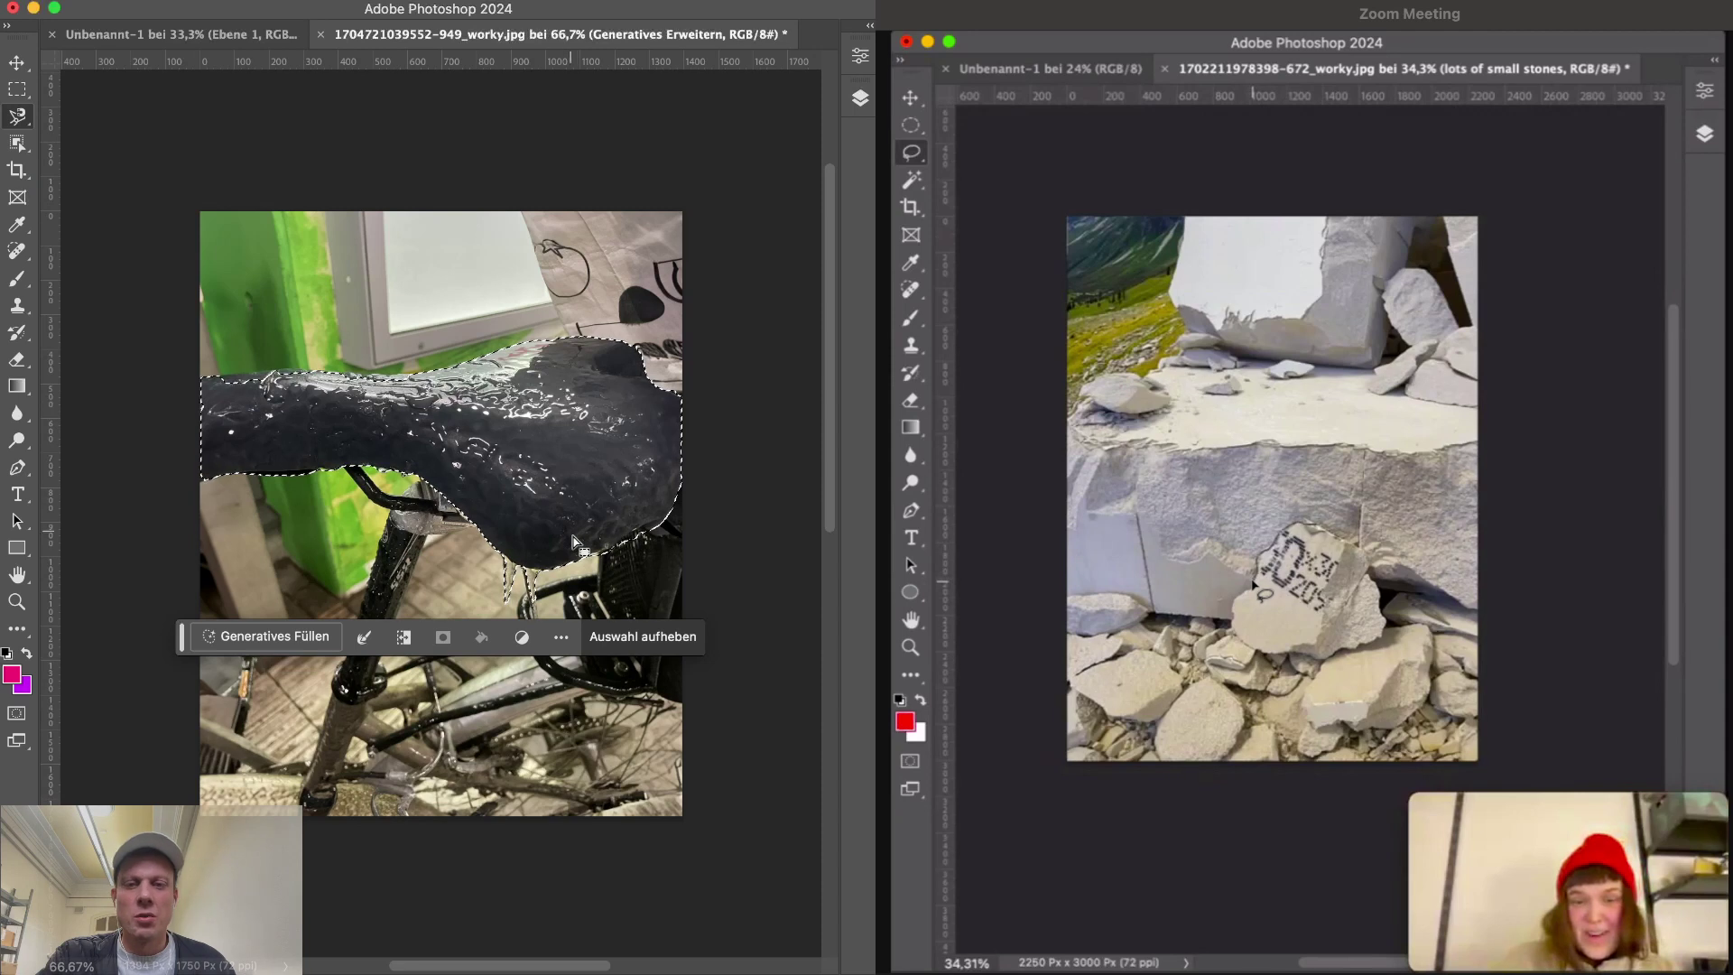
- Invert the saddle selection and replace the surroundings using Generative Fill without a prompt
{"action": "key", "text": "super+shift+i"}
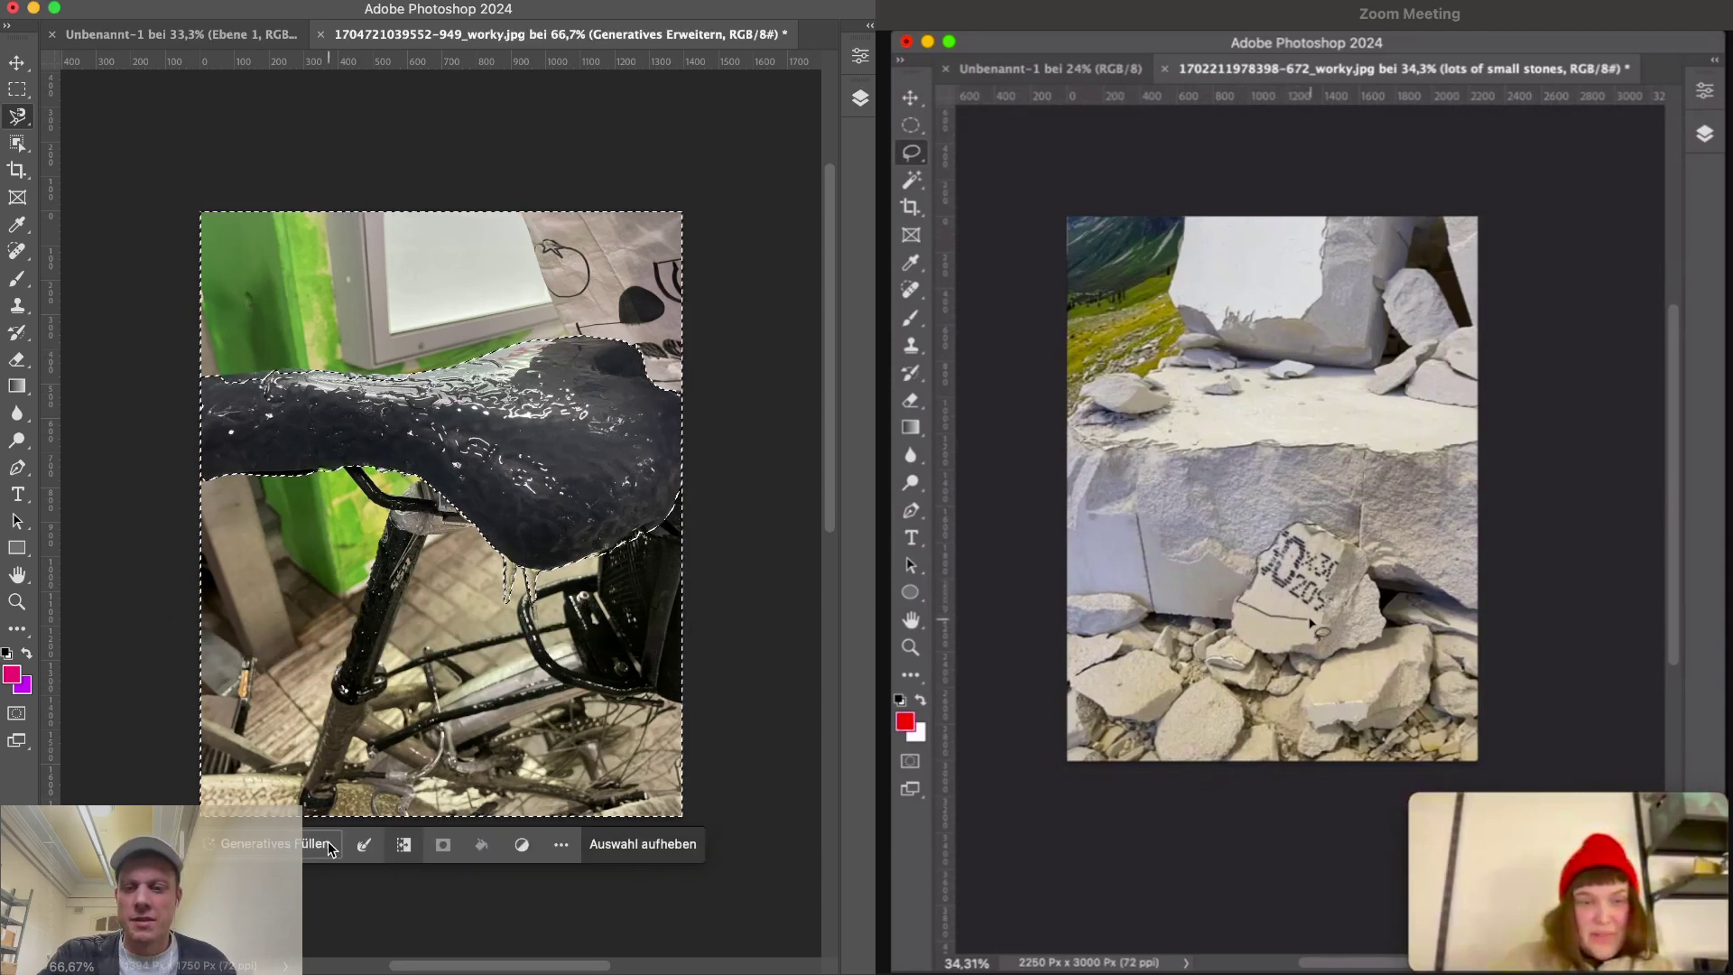
{"action": "left_click", "coordinate": [269, 846]}
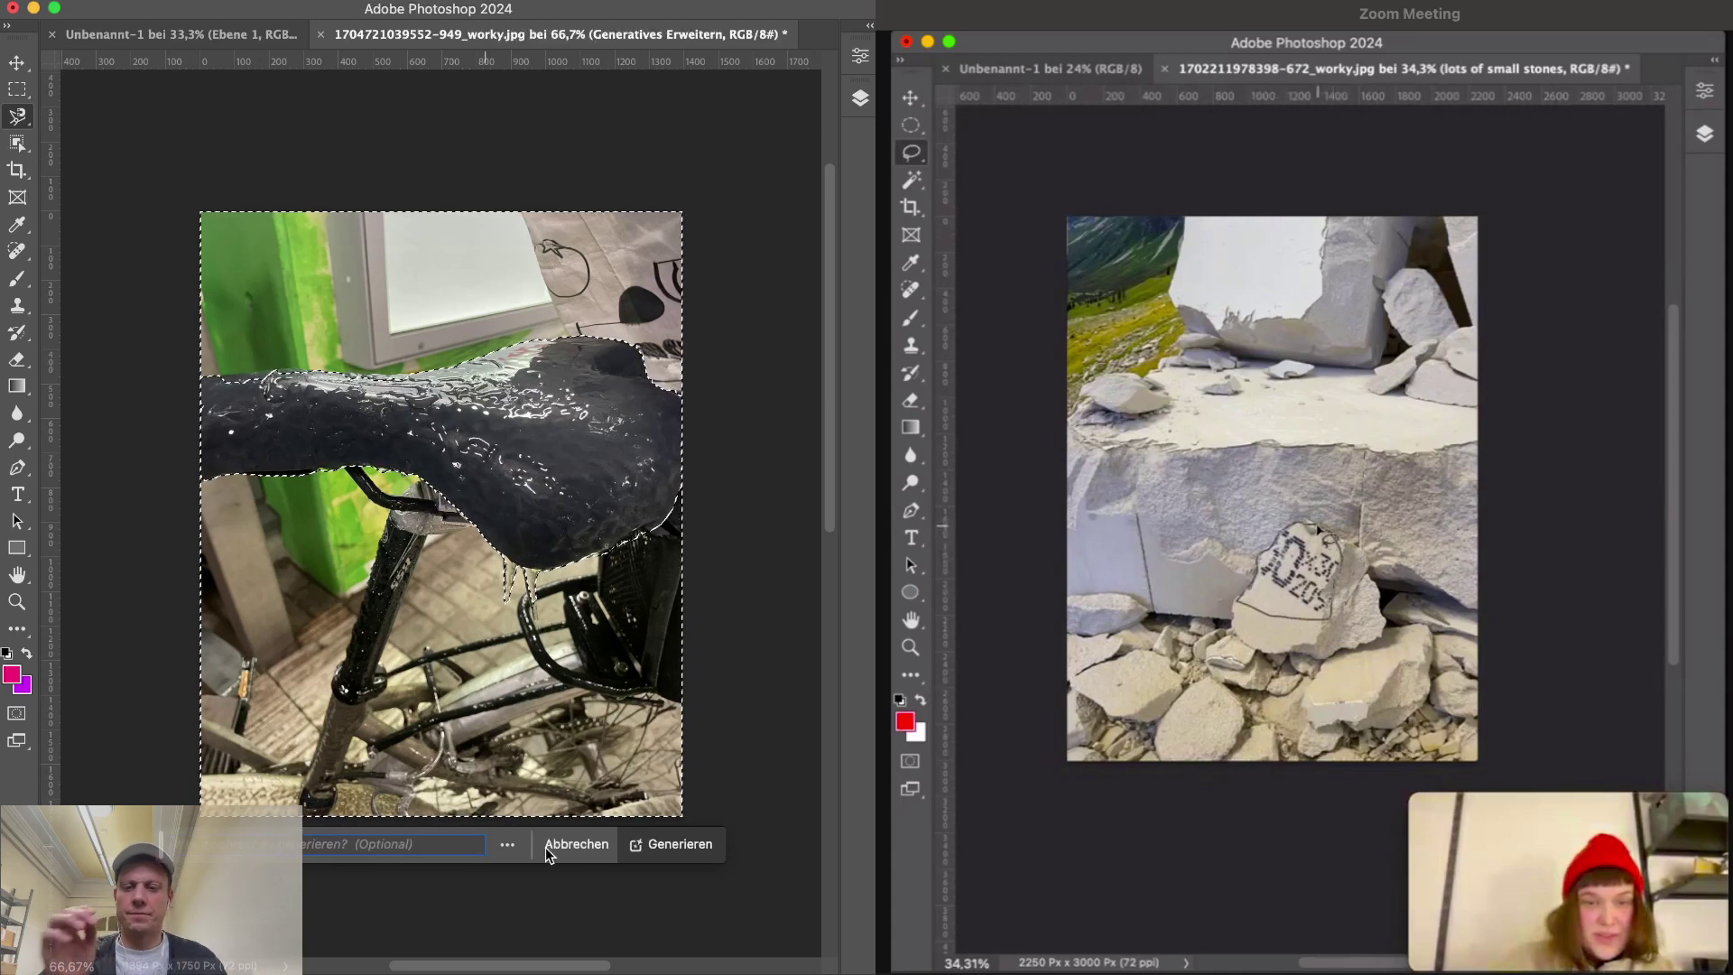
{"action": "left_click", "coordinate": [709, 853]}
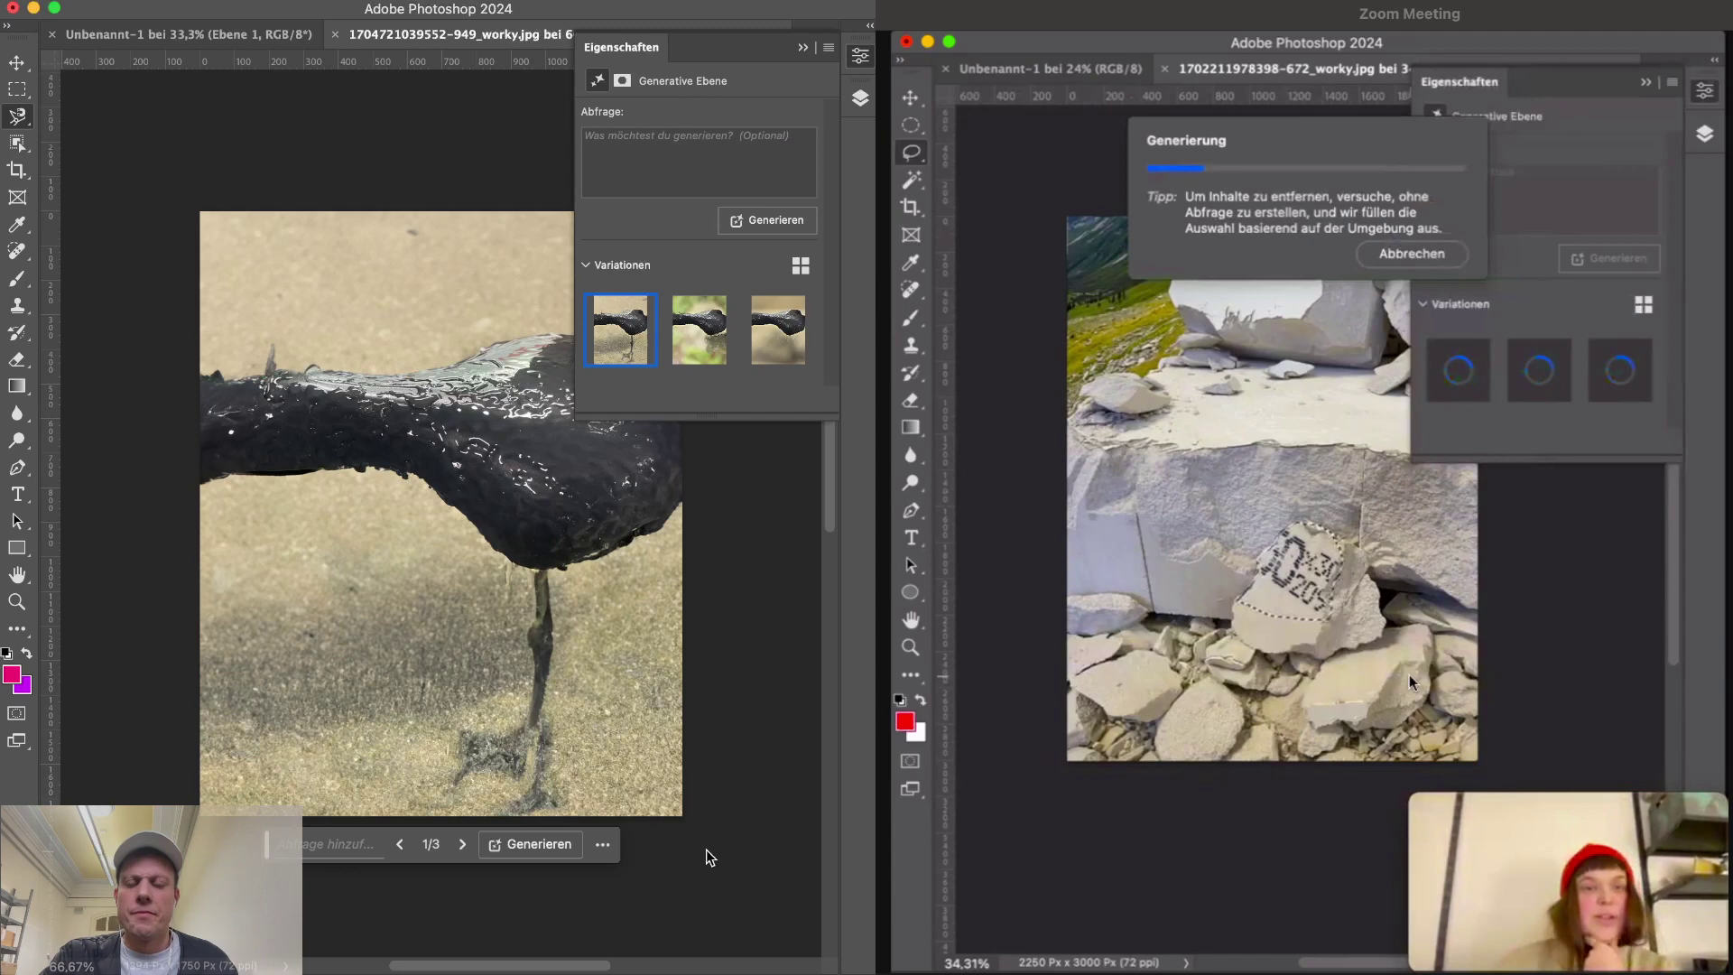
- Compare the three Generative Fill variations around the saddle, return to the first, and inspect it without the interface panels
{"action": "left_click", "coordinate": [464, 845]}
{"action": "left_click", "coordinate": [463, 844]}
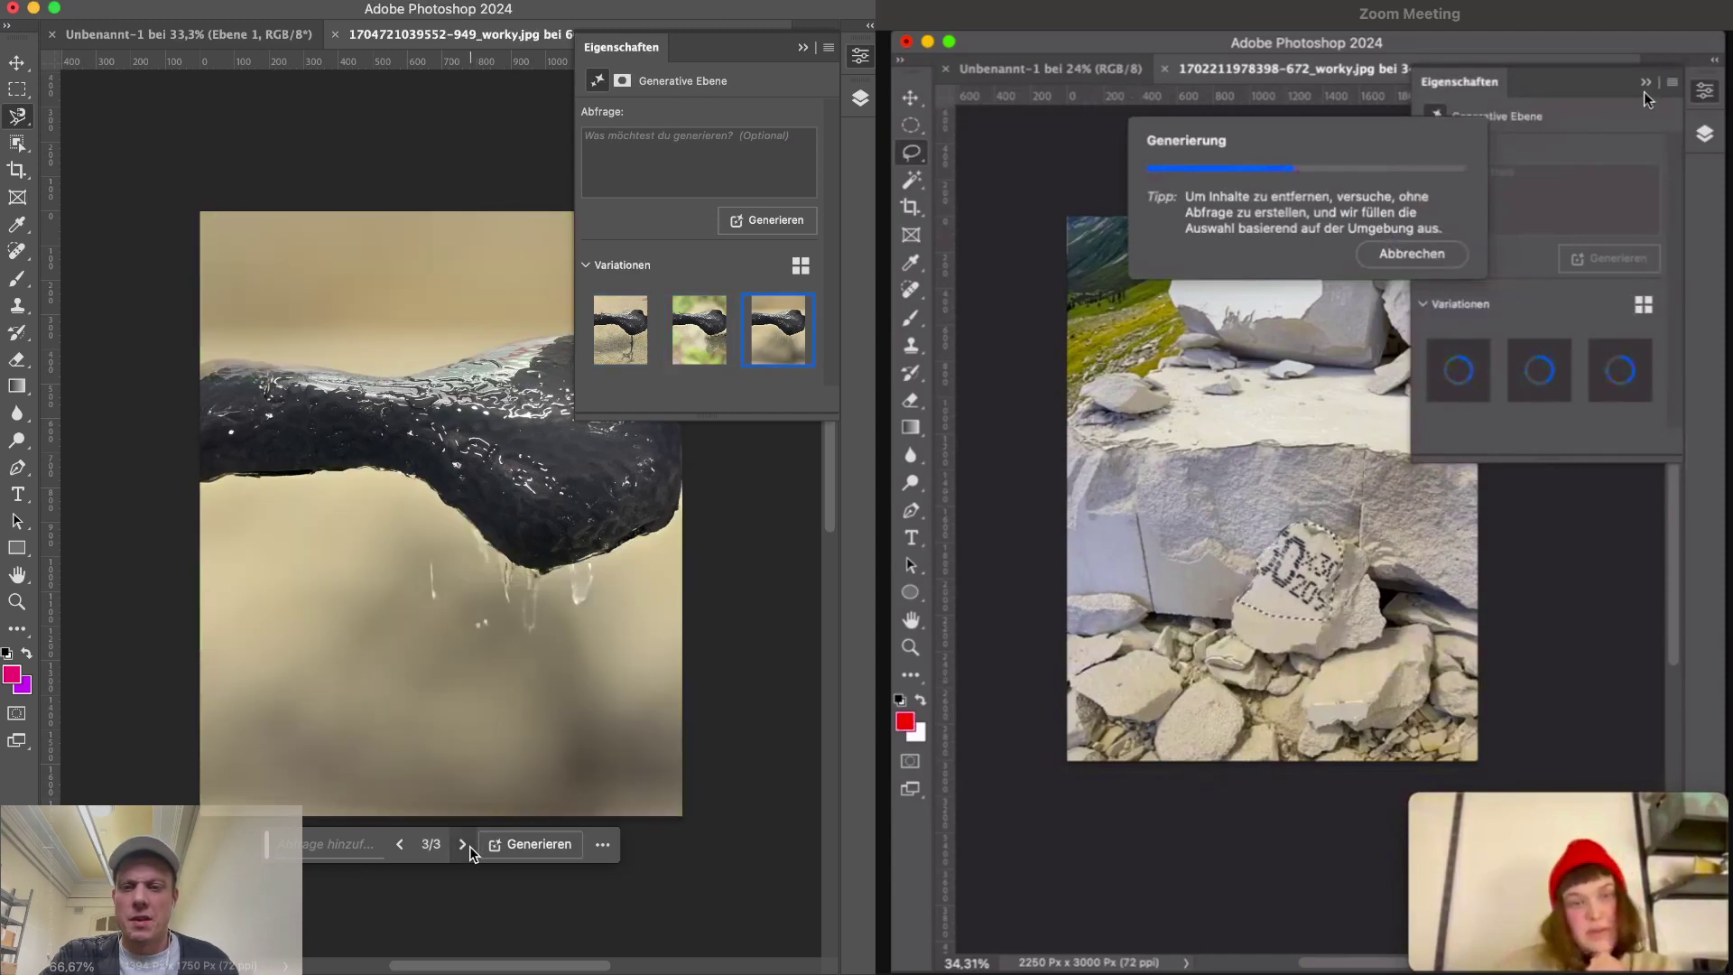
{"action": "left_click", "coordinate": [400, 845]}
{"action": "left_click", "coordinate": [400, 845]}
{"action": "key", "text": "Tab"}
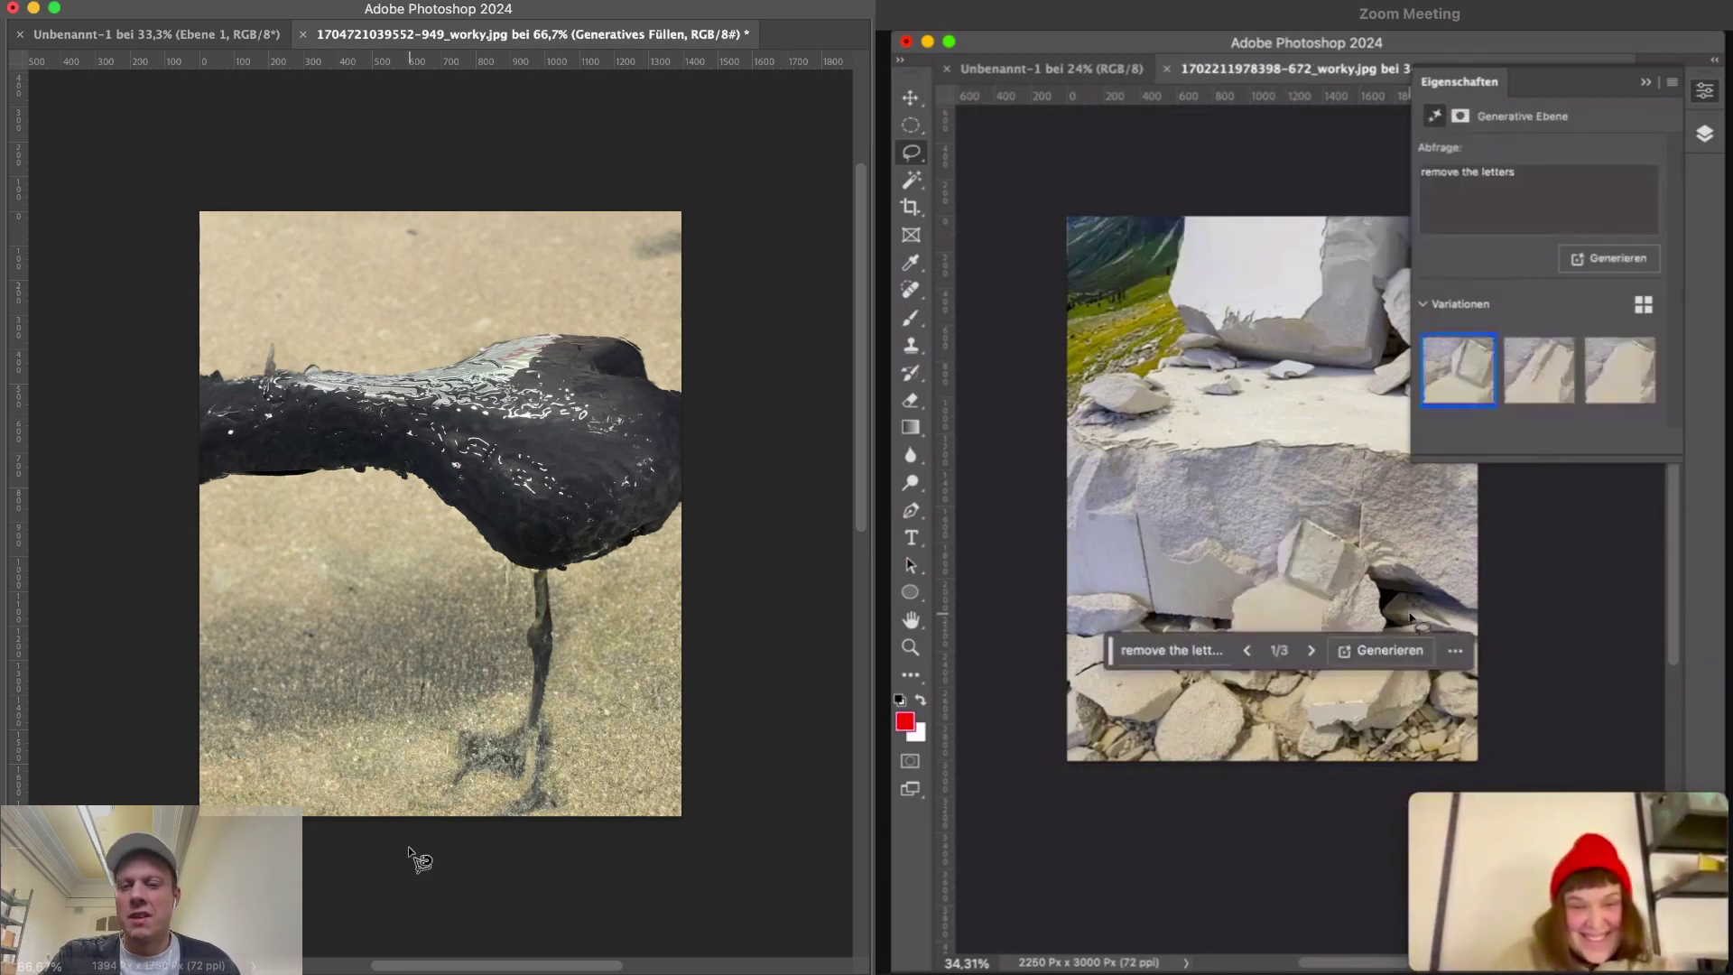
{"action": "key", "text": "super+plus"}
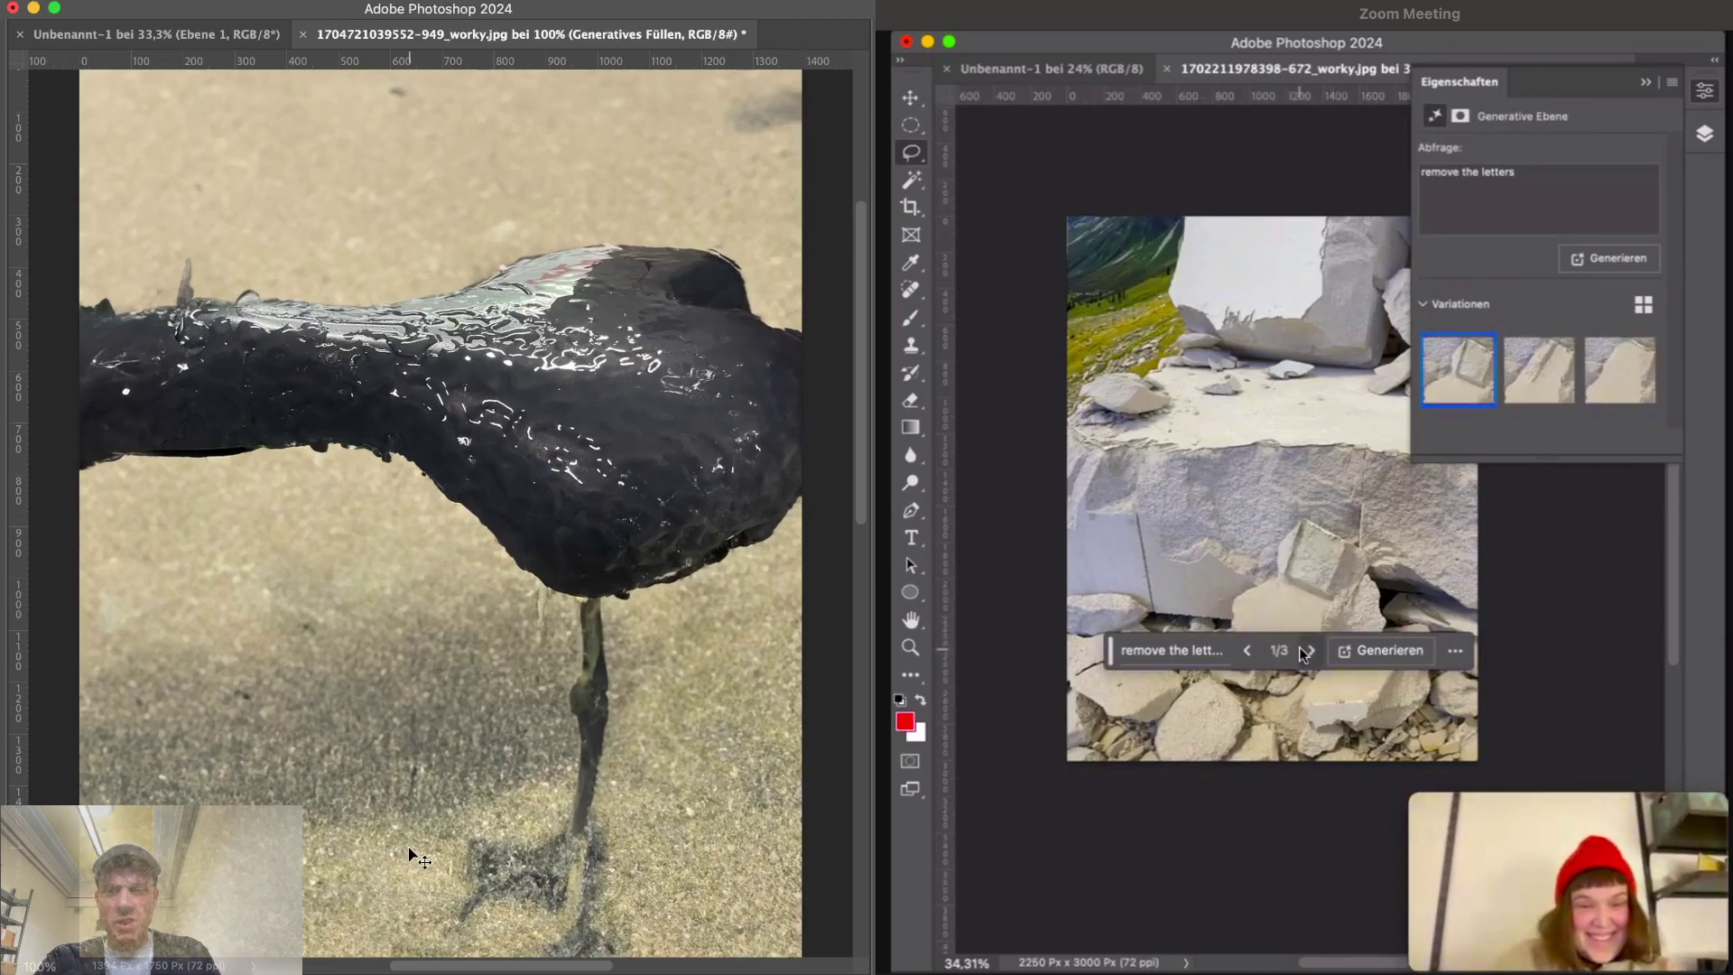
{"action": "key", "text": "super+minus"}
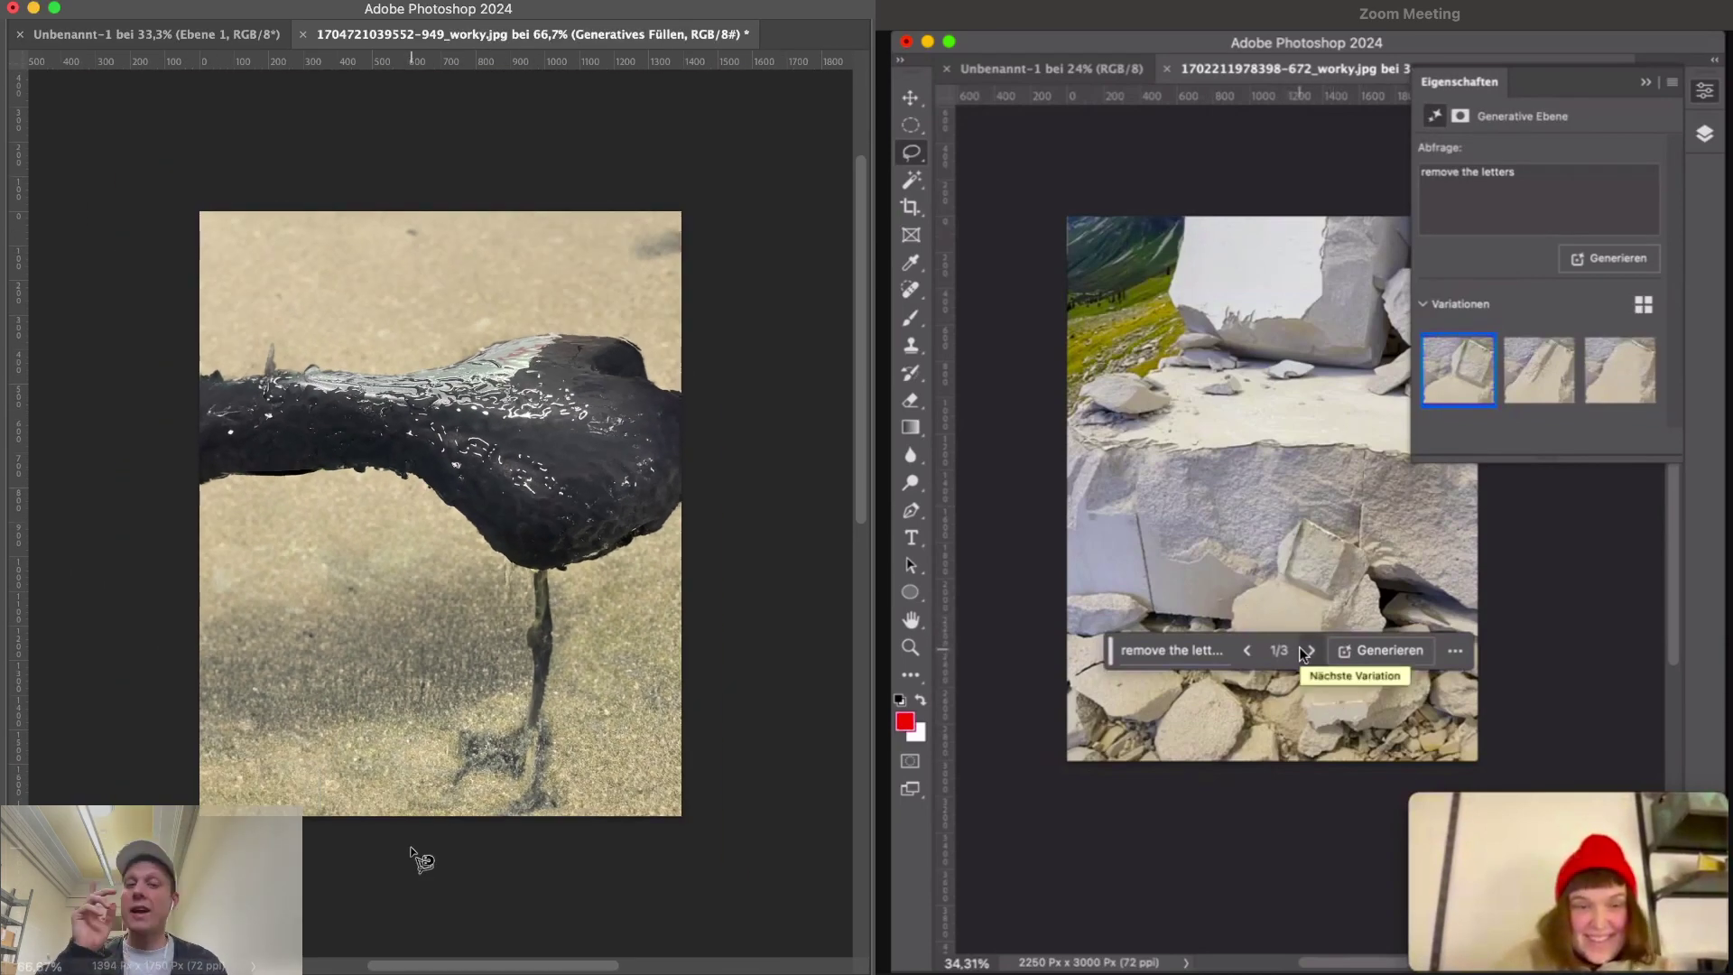
- Compare the three "remove the letters" variations of the rock image, keep the third, and collapse the generation properties
{"action": "left_click", "coordinate": [1304, 652]}
{"action": "left_click", "coordinate": [1304, 652]}
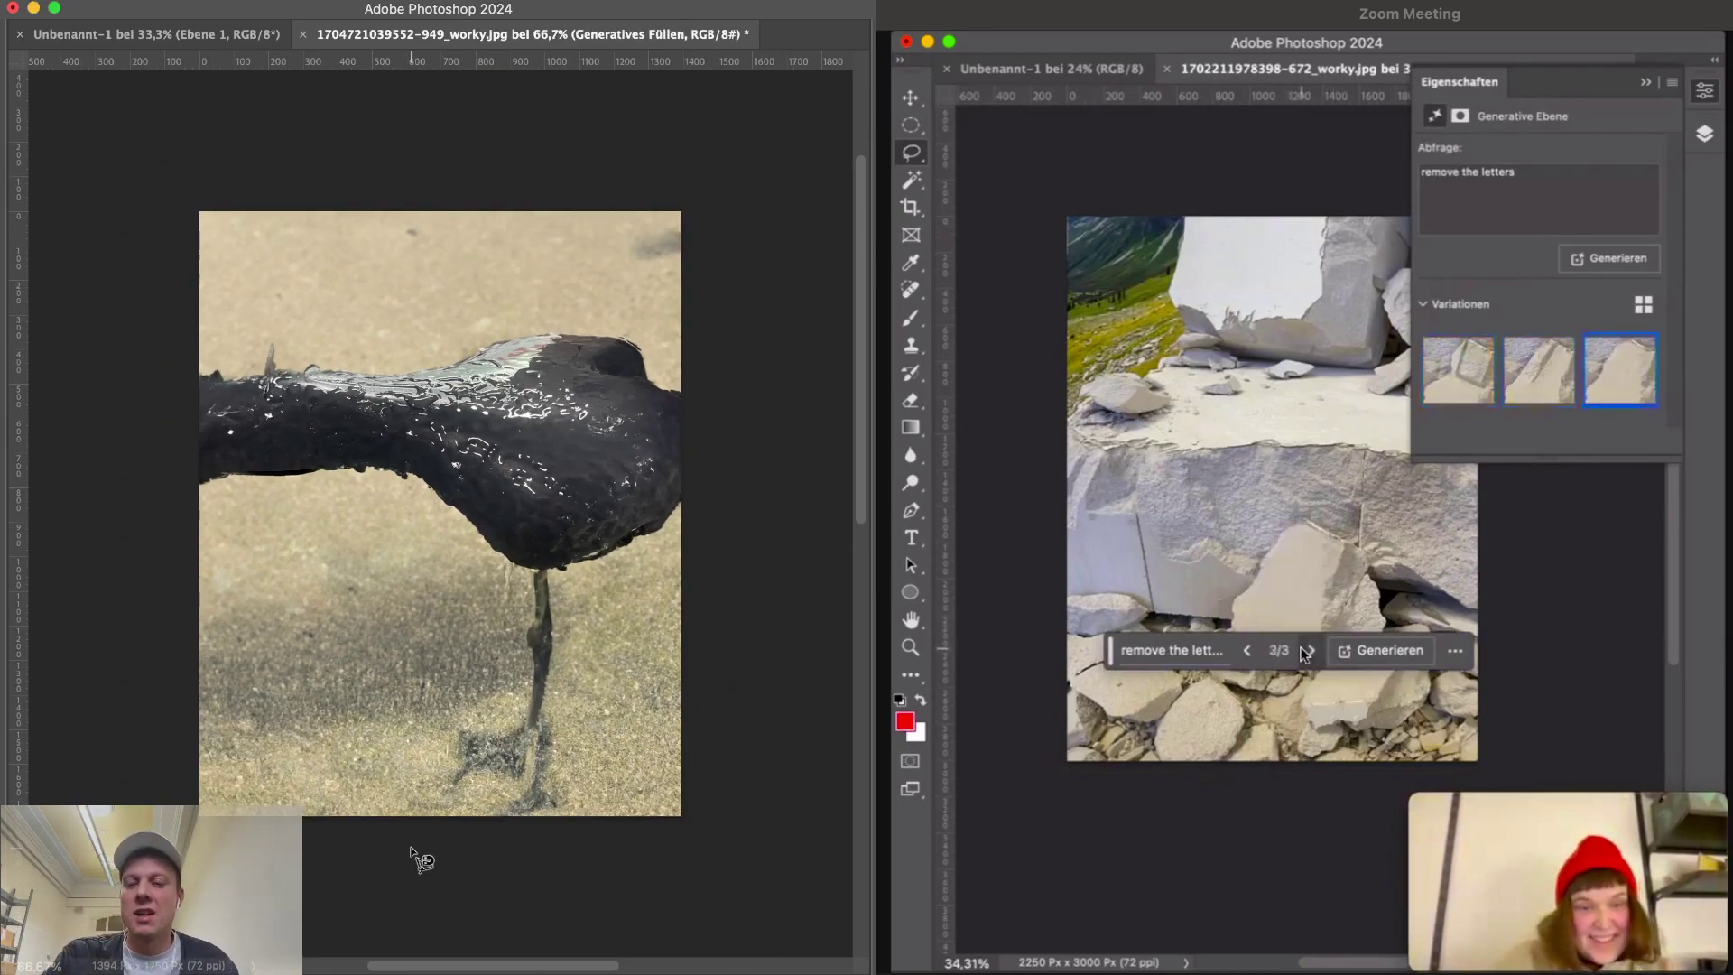
{"action": "left_click", "coordinate": [1246, 651]}
{"action": "left_click", "coordinate": [1247, 651]}
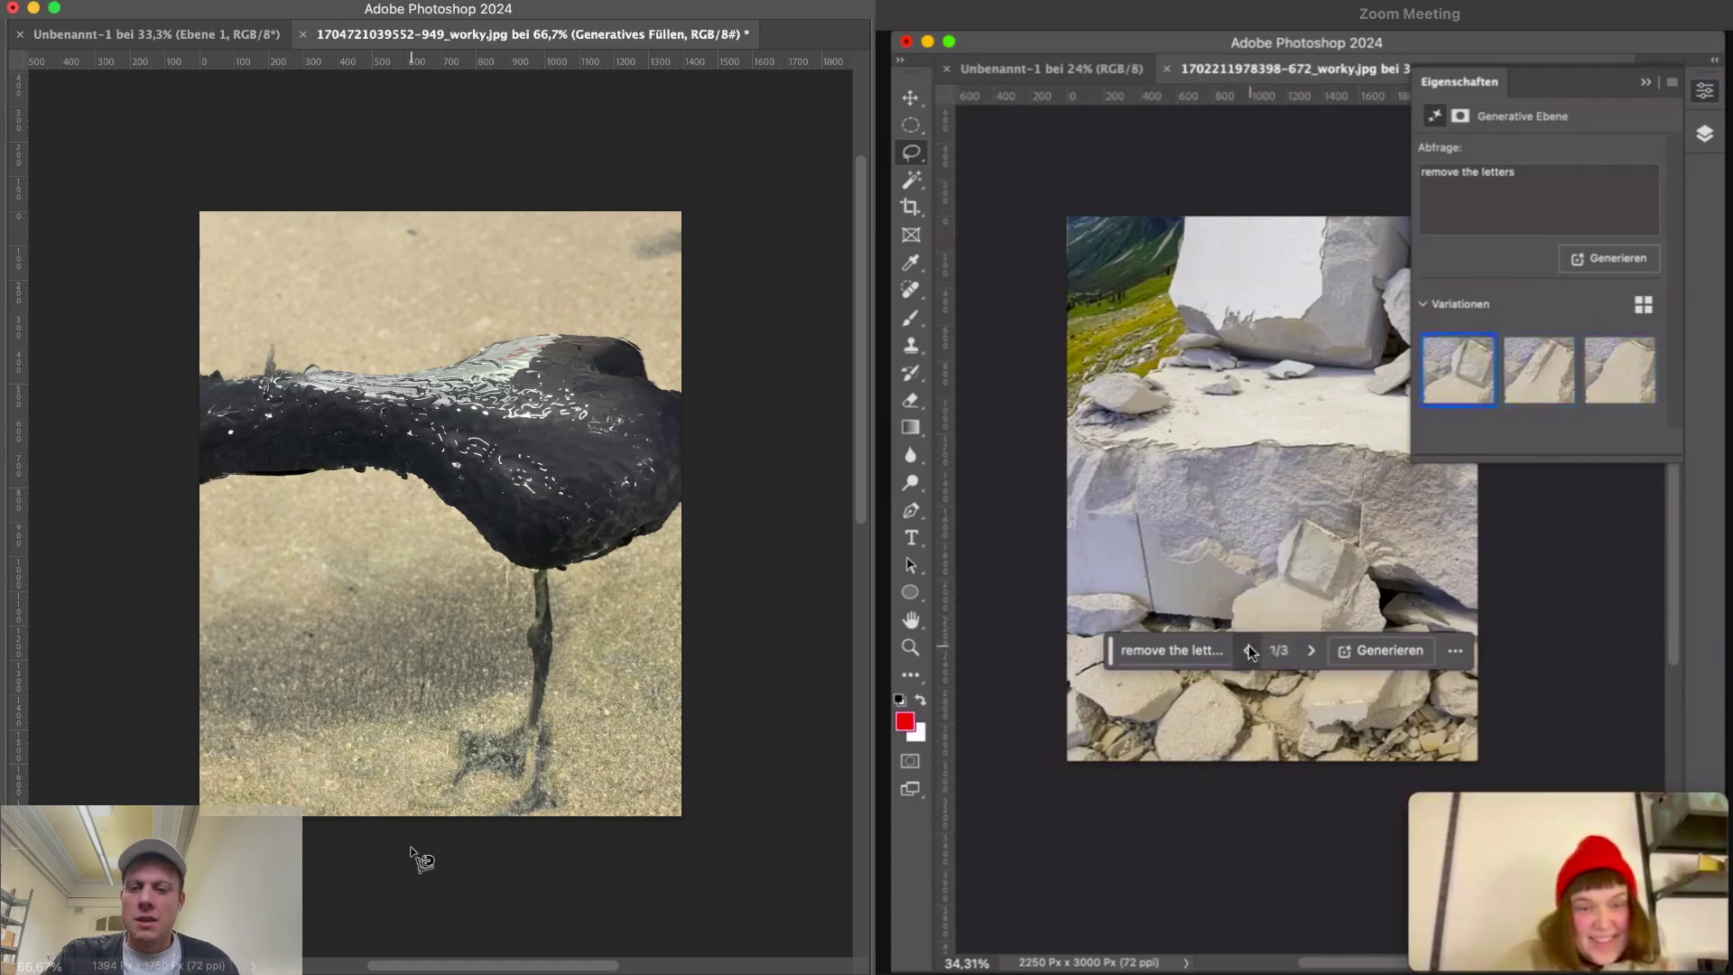
{"action": "left_click", "coordinate": [1310, 650]}
{"action": "left_click", "coordinate": [1310, 650]}
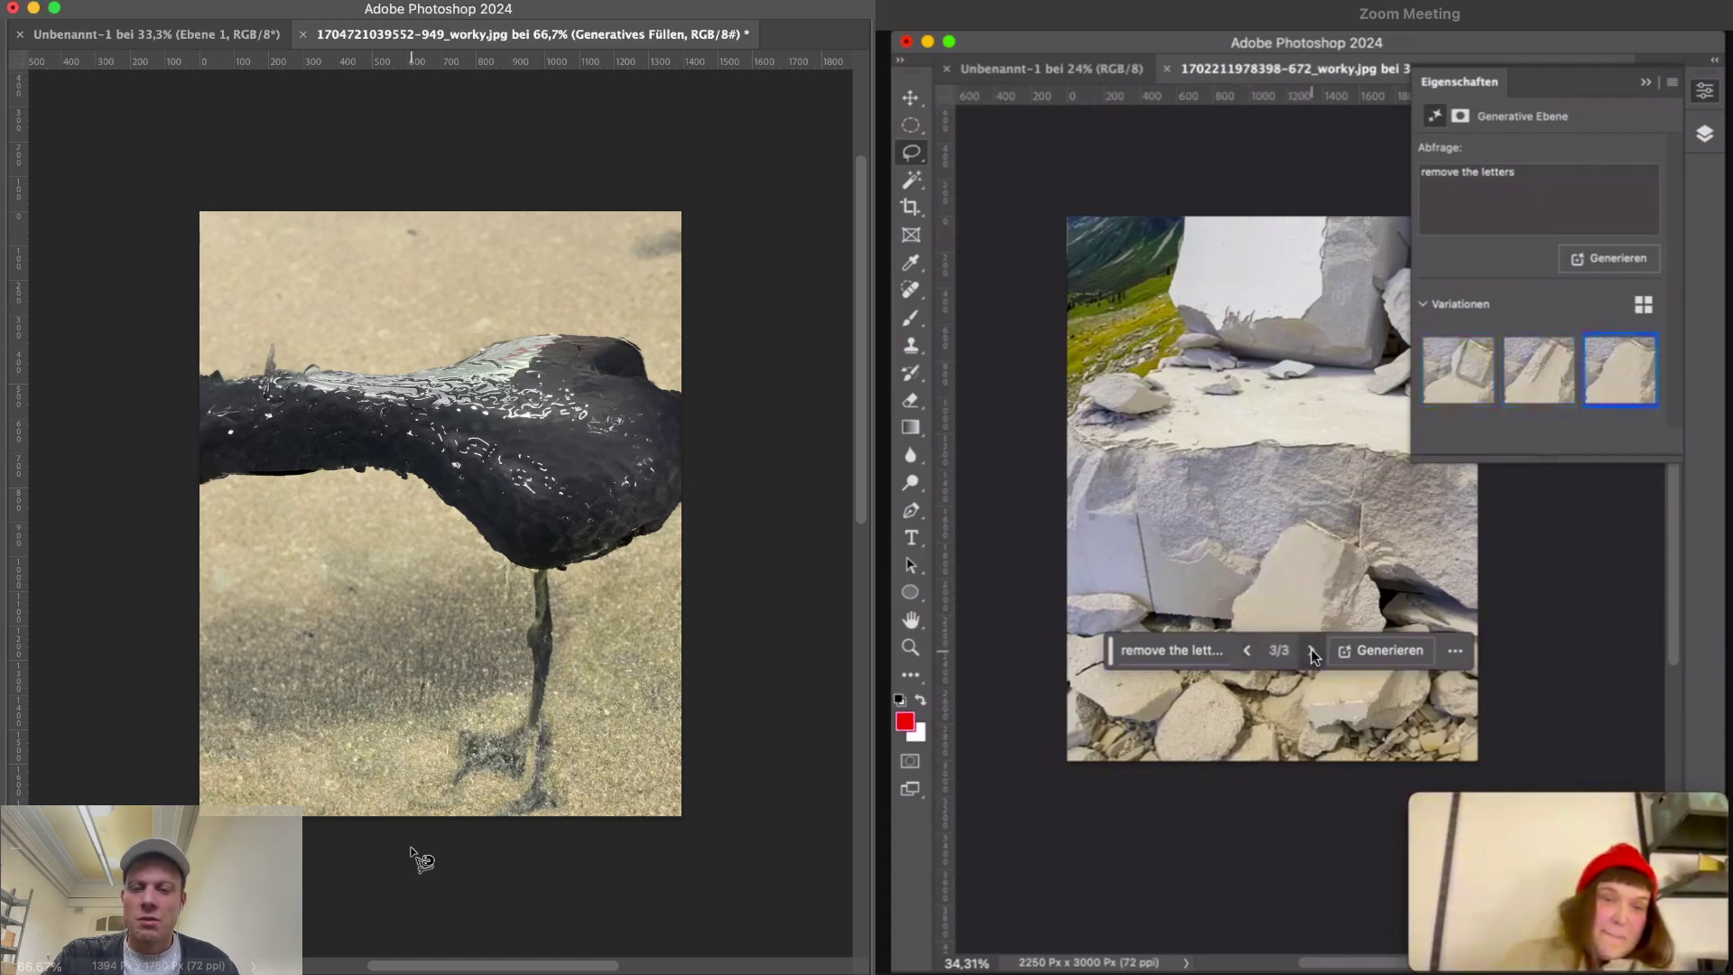
{"action": "left_click", "coordinate": [1646, 80]}
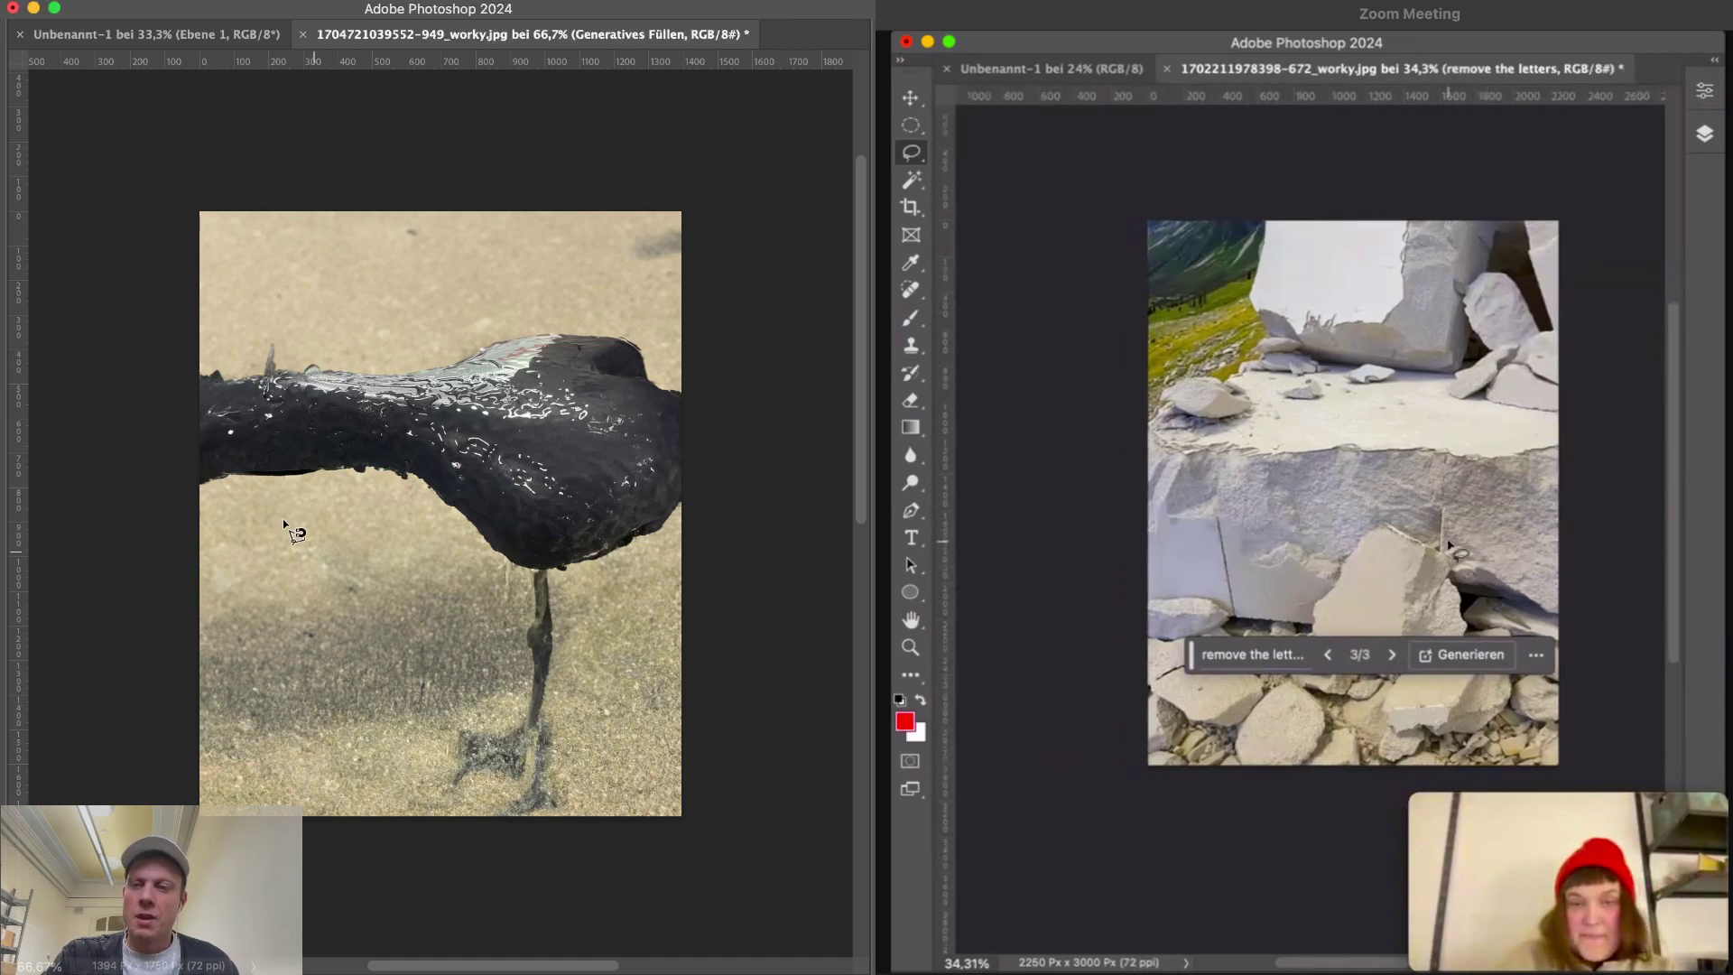
- Extend the bird-like saddle image by about 435 px on its left side, using Generative Expand without a prompt
{"action": "key", "text": "Tab"}
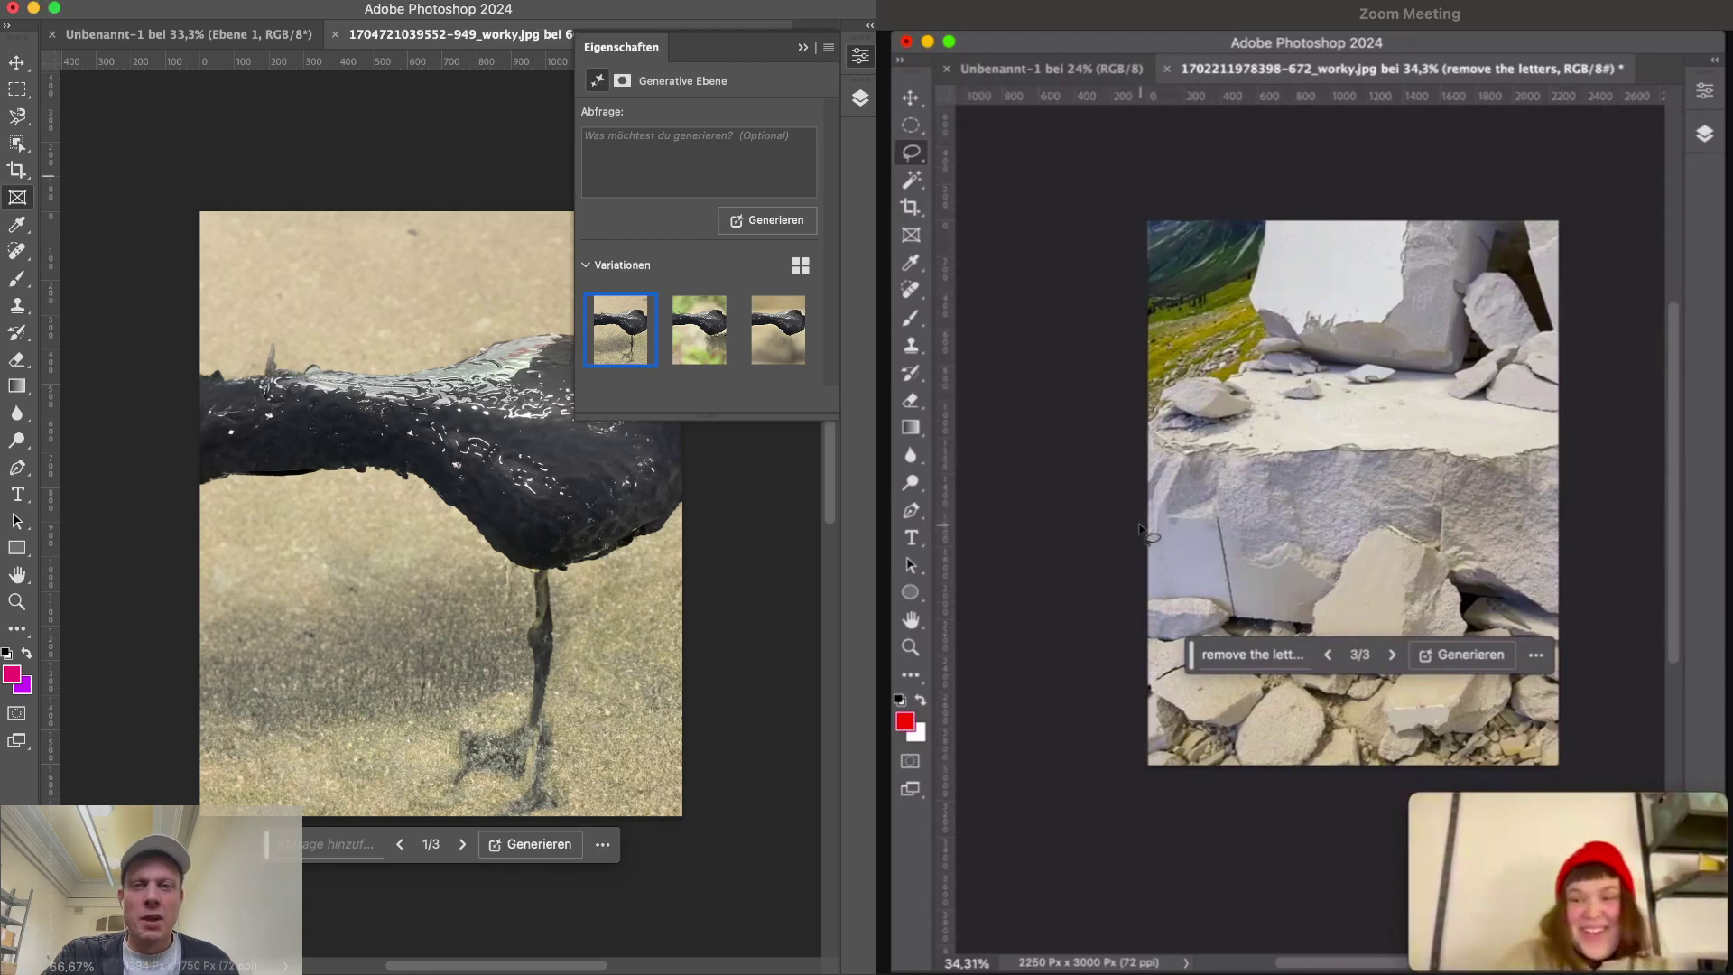
{"action": "left_click", "coordinate": [802, 48]}
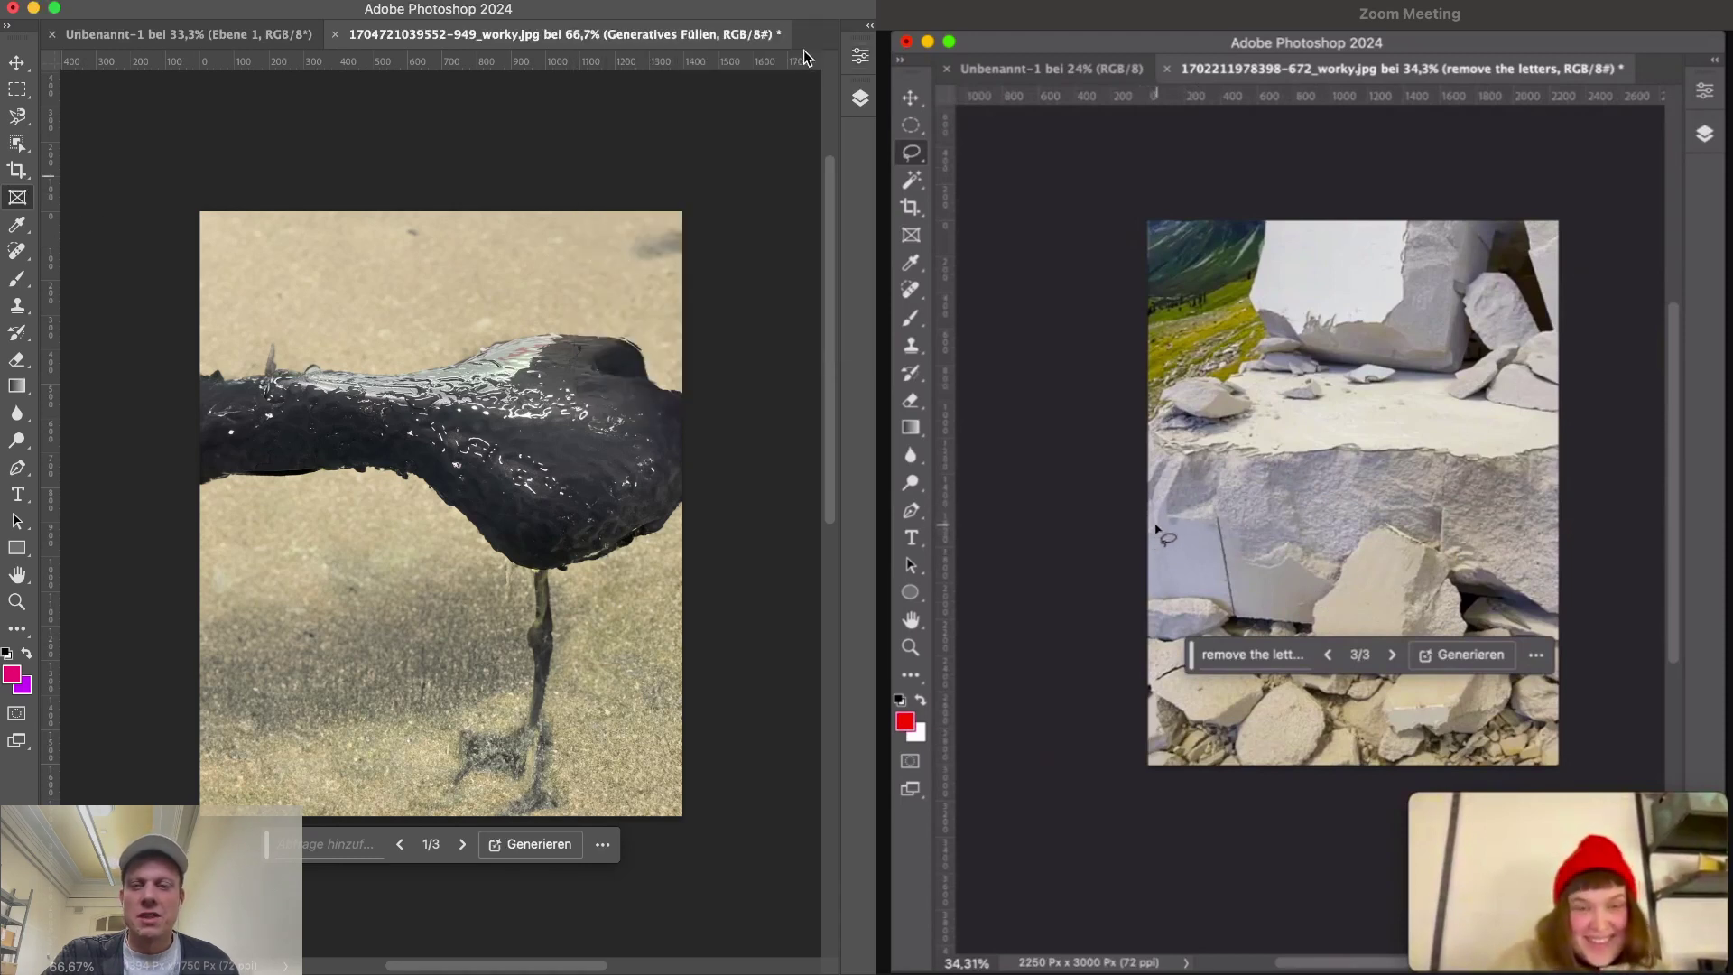
{"action": "key", "text": "super+a"}
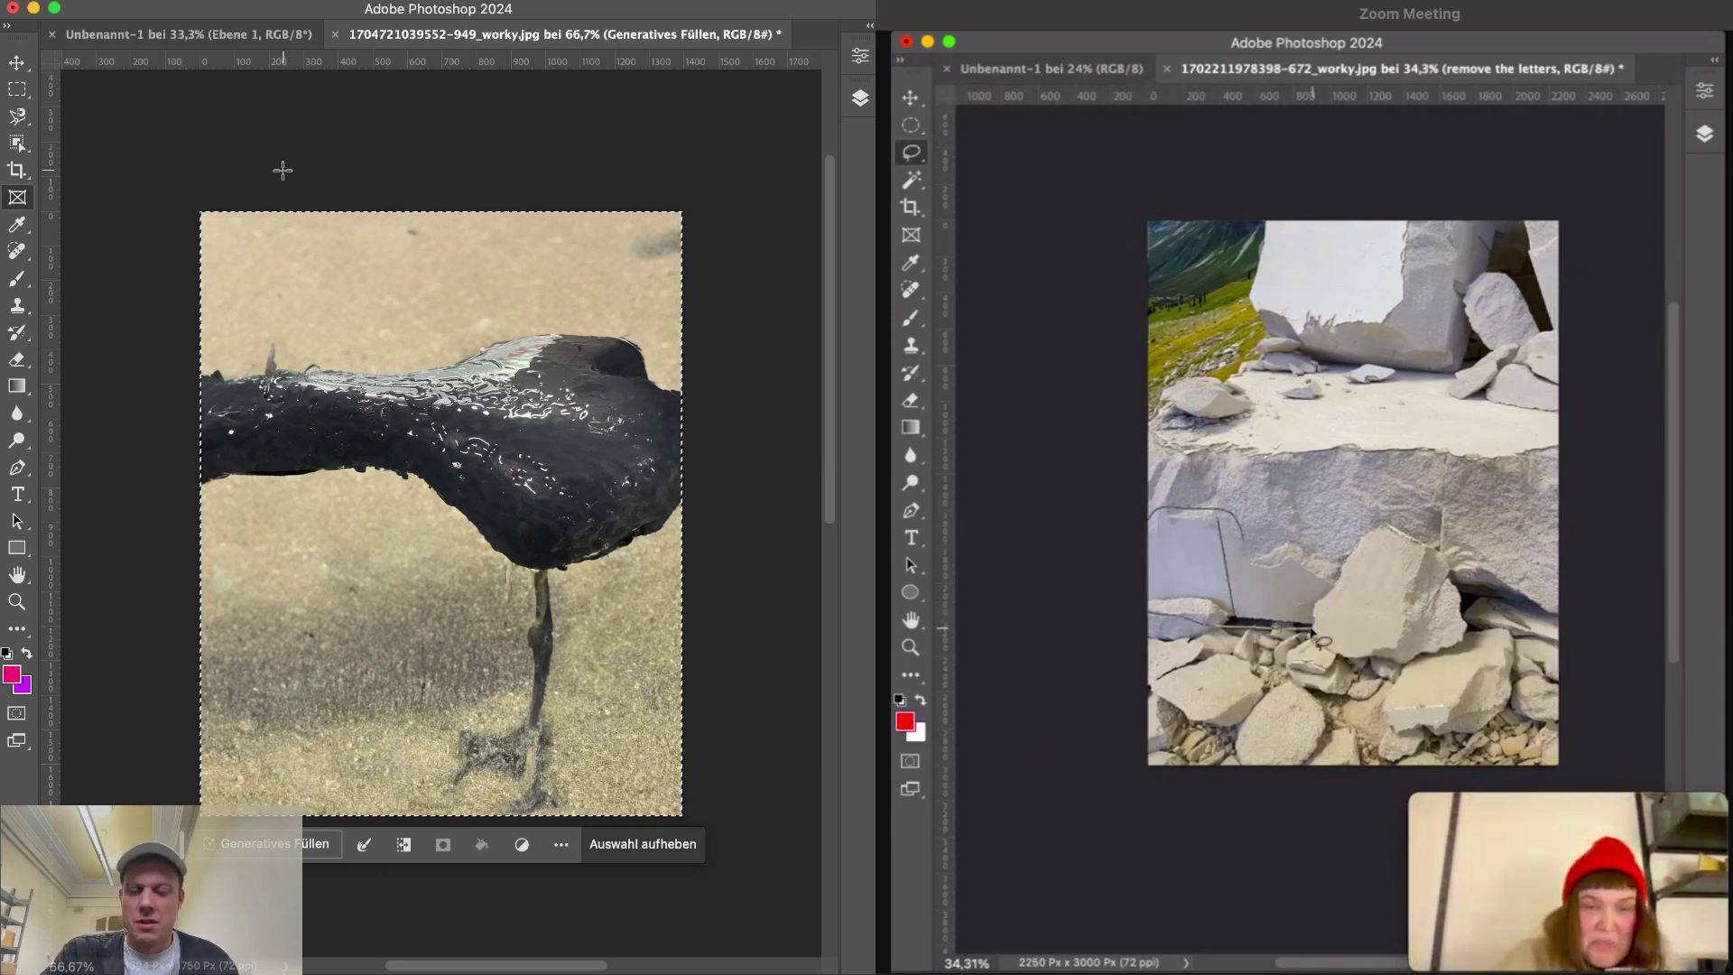
{"action": "key", "text": "c"}
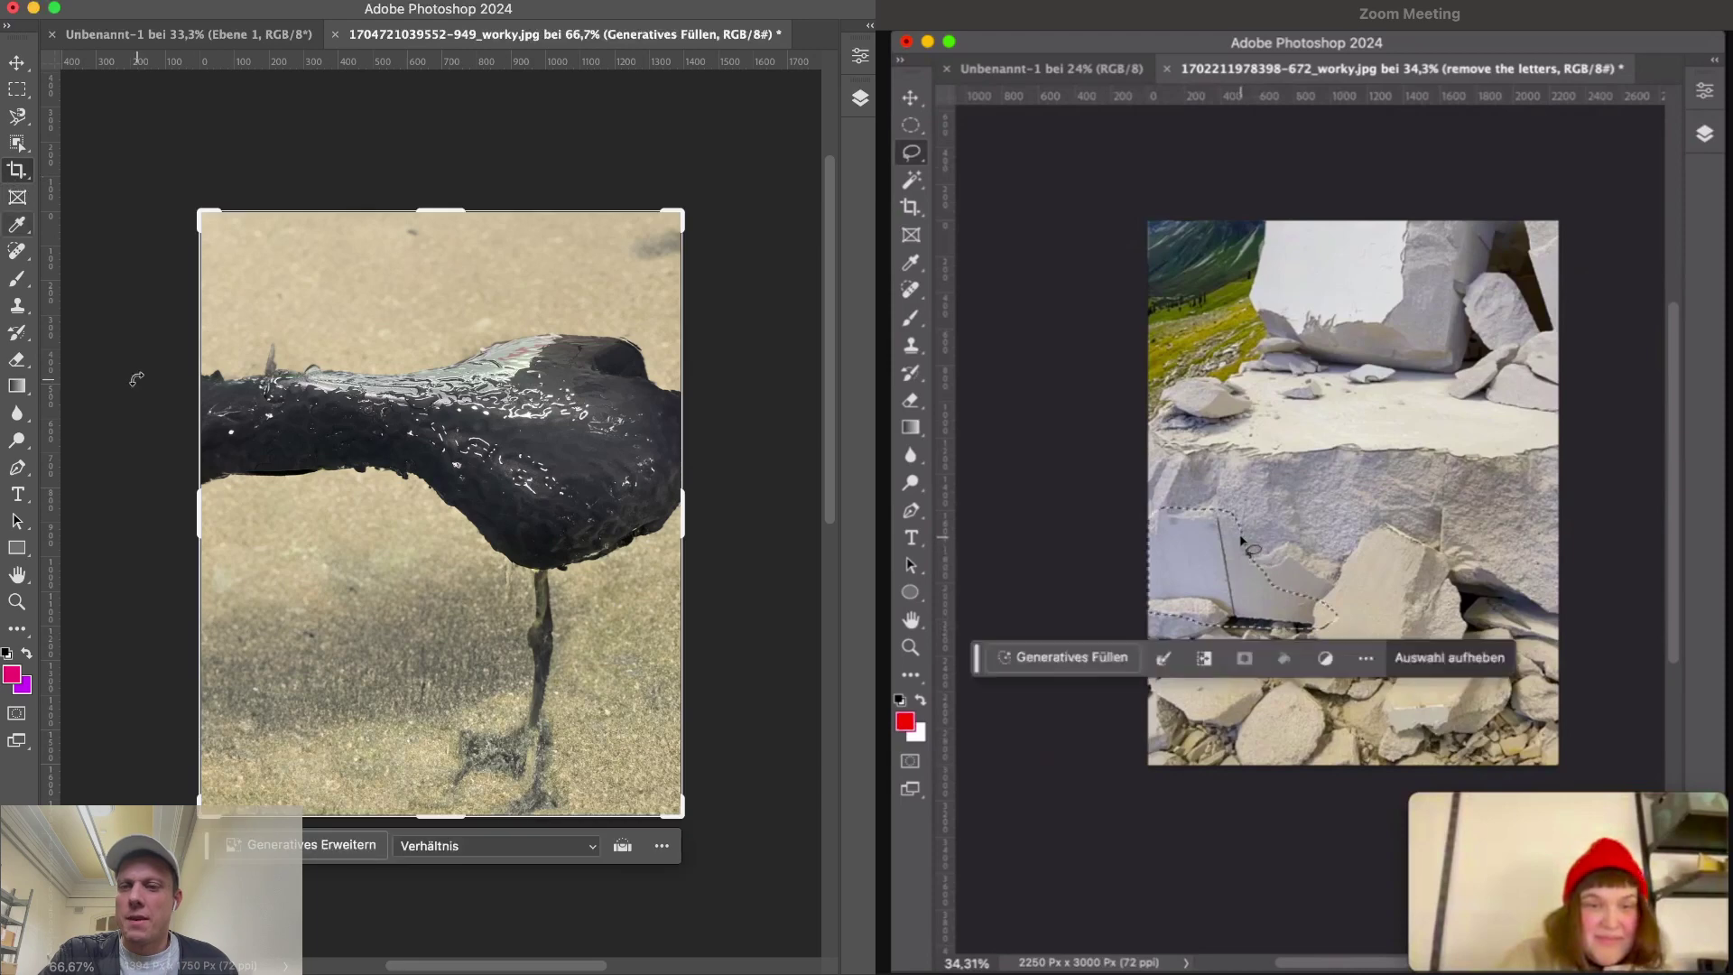
{"action": "left_click_drag", "start_coordinate": [194, 521], "coordinate": [120, 535]}
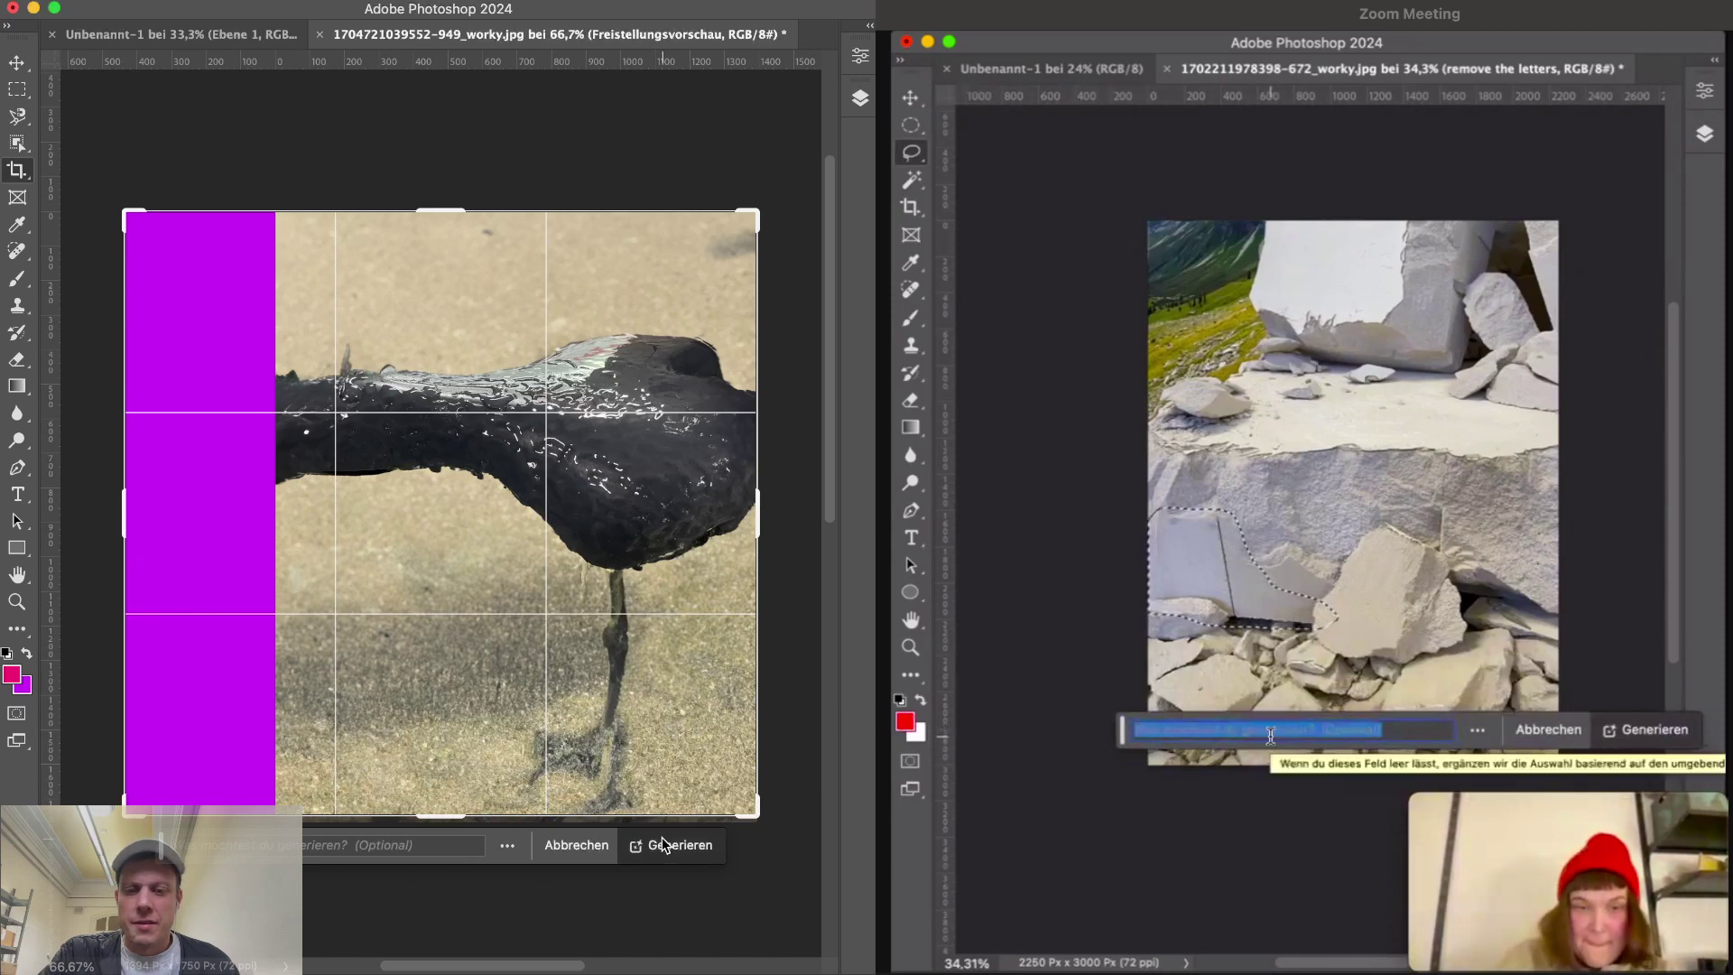
{"action": "left_click", "coordinate": [663, 841]}
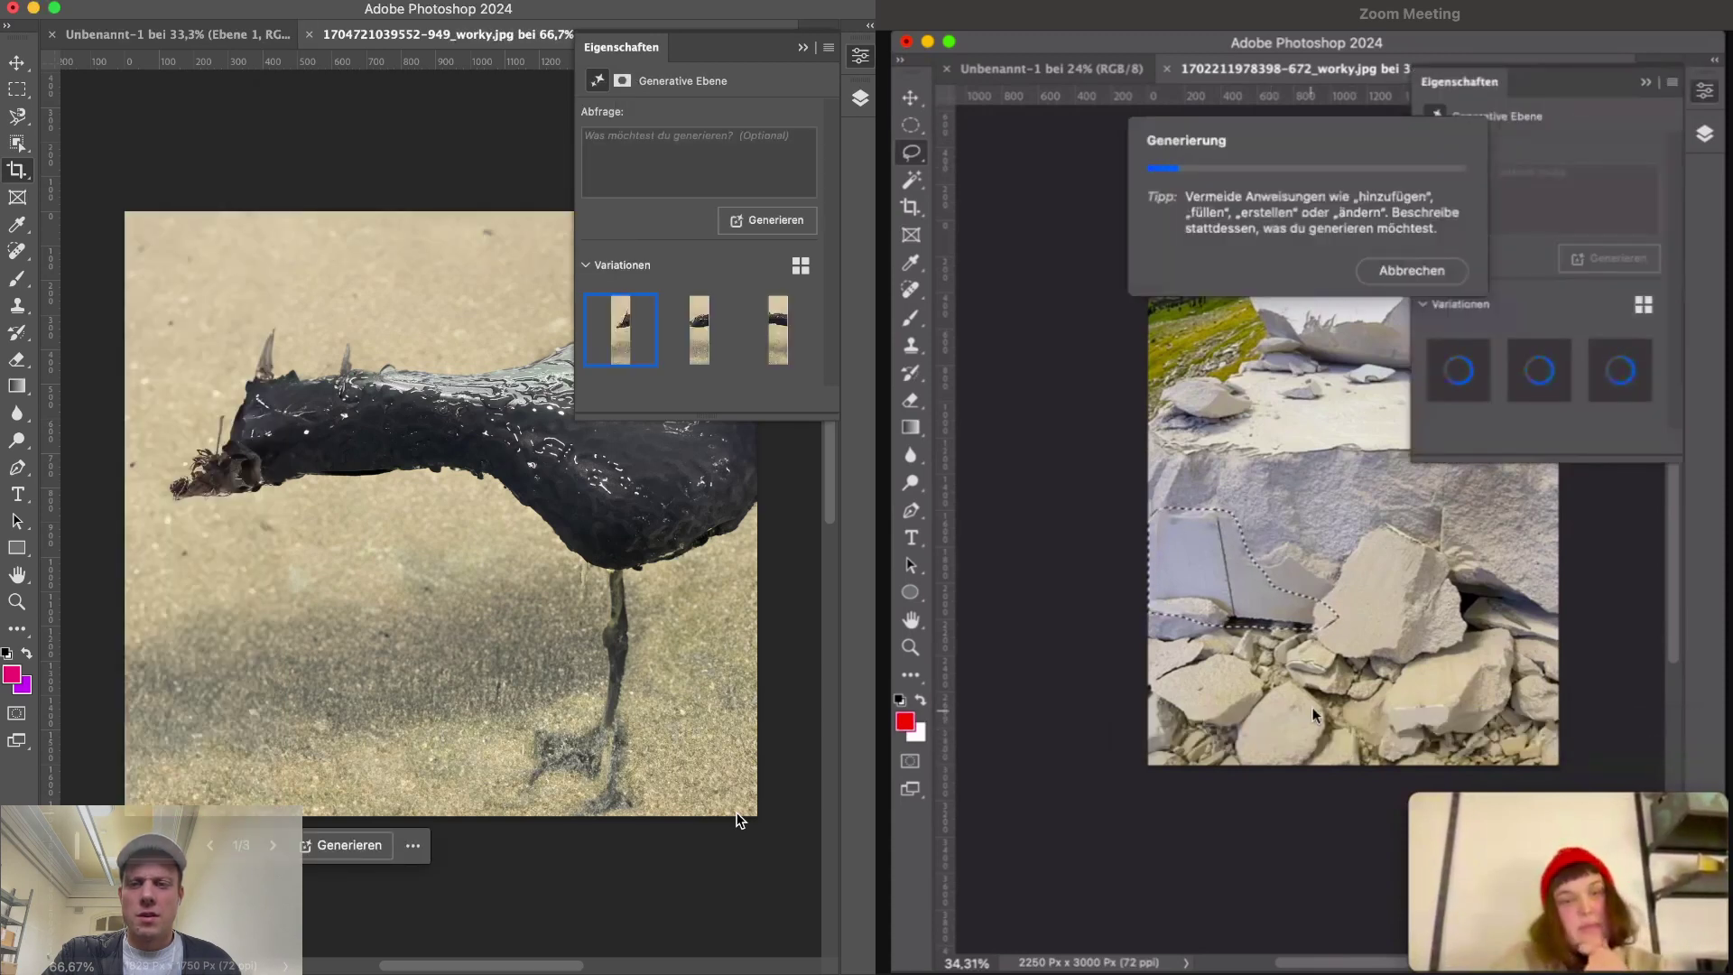
- Compare the three variations of the left-side expansion, keep the second, and hide the interface panels
{"action": "left_click", "coordinate": [700, 329]}
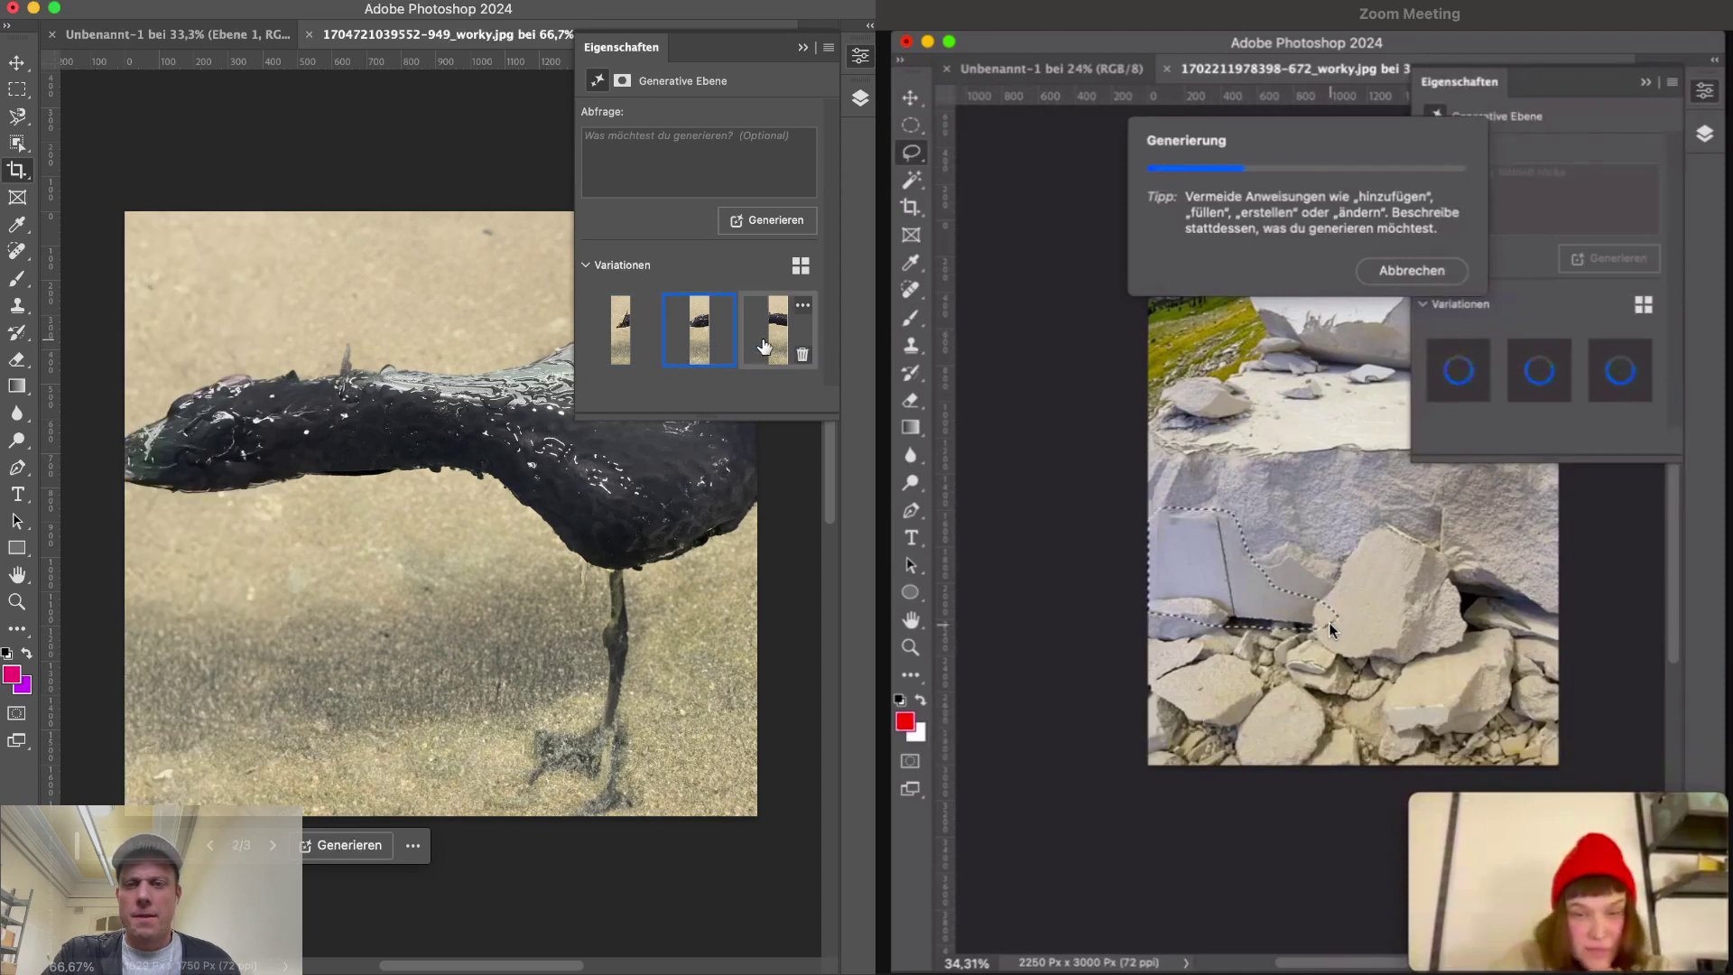
{"action": "left_click", "coordinate": [762, 345]}
{"action": "left_click", "coordinate": [701, 361]}
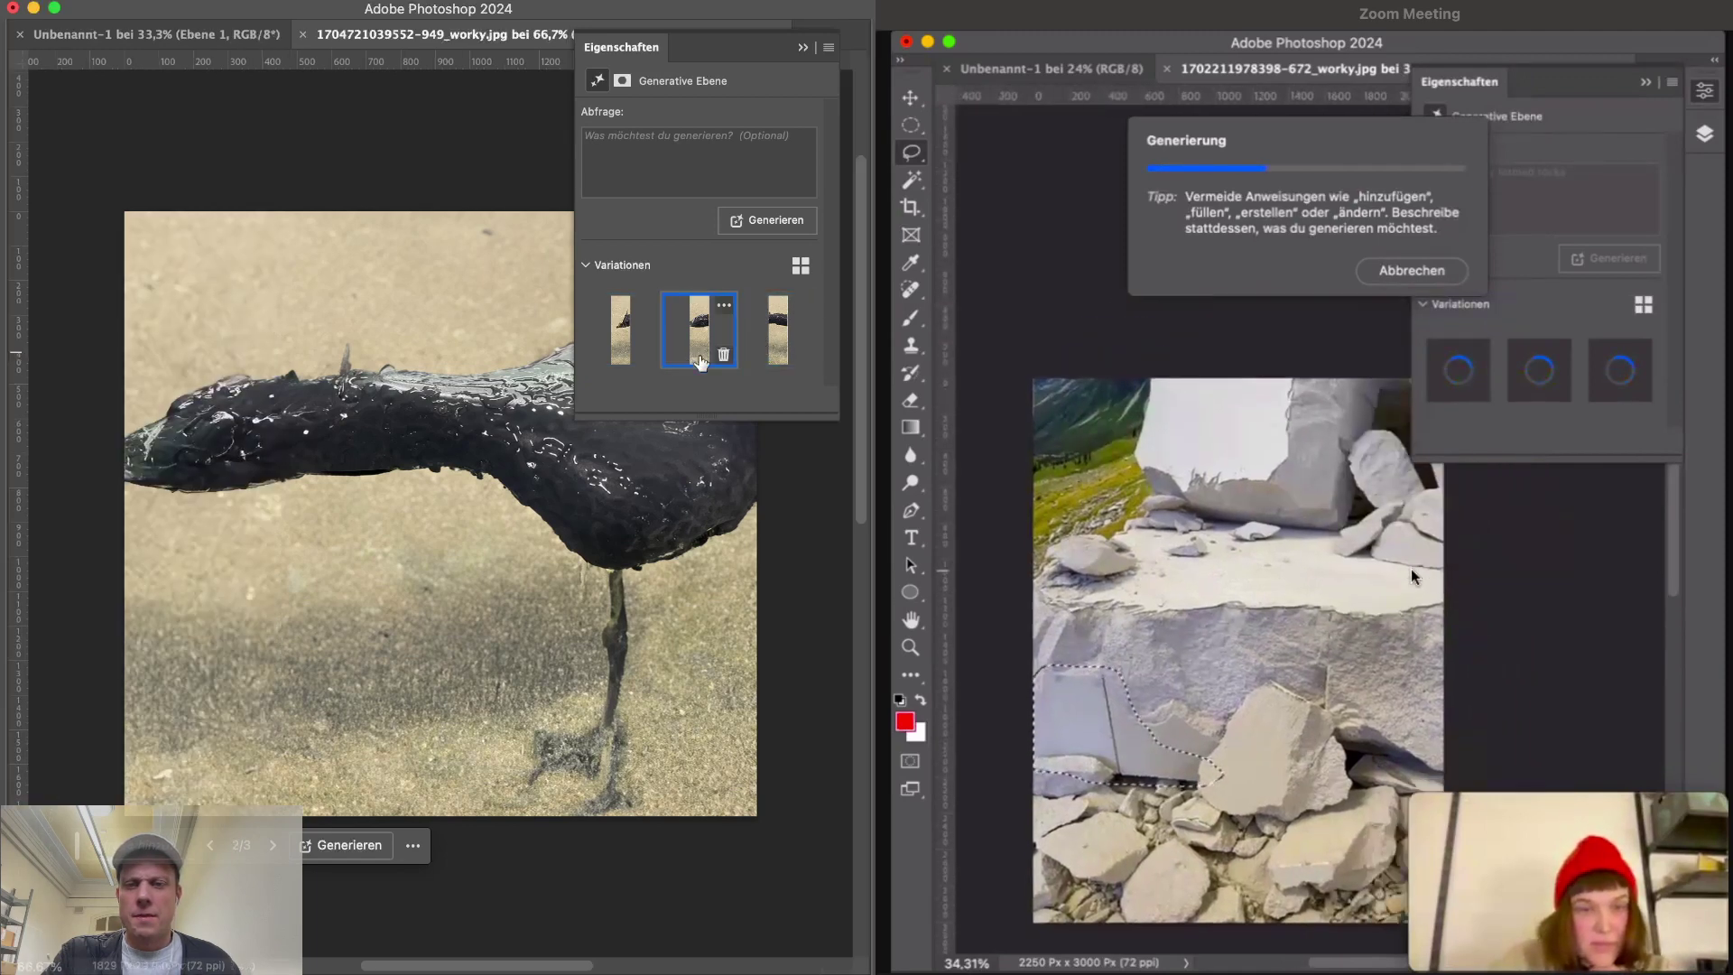
{"action": "left_click", "coordinate": [700, 918]}
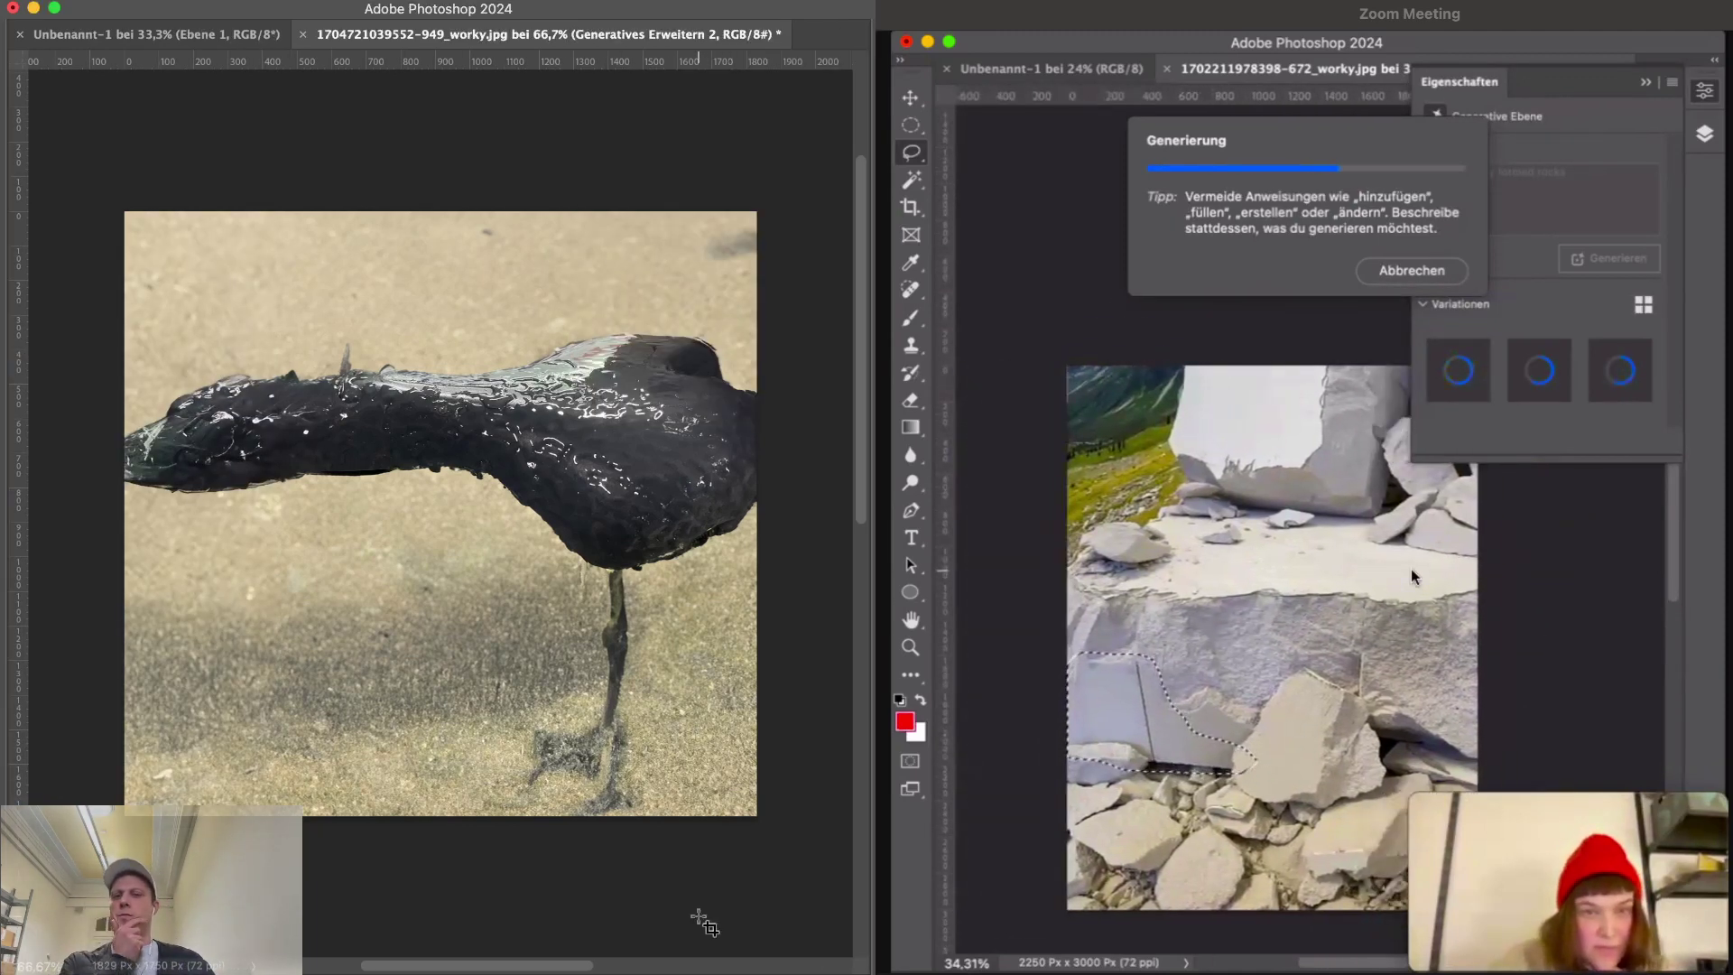
- Examine the extended figure up close, from the newly generated head to the saddle body and leg
{"action": "key", "text": "super+plus"}
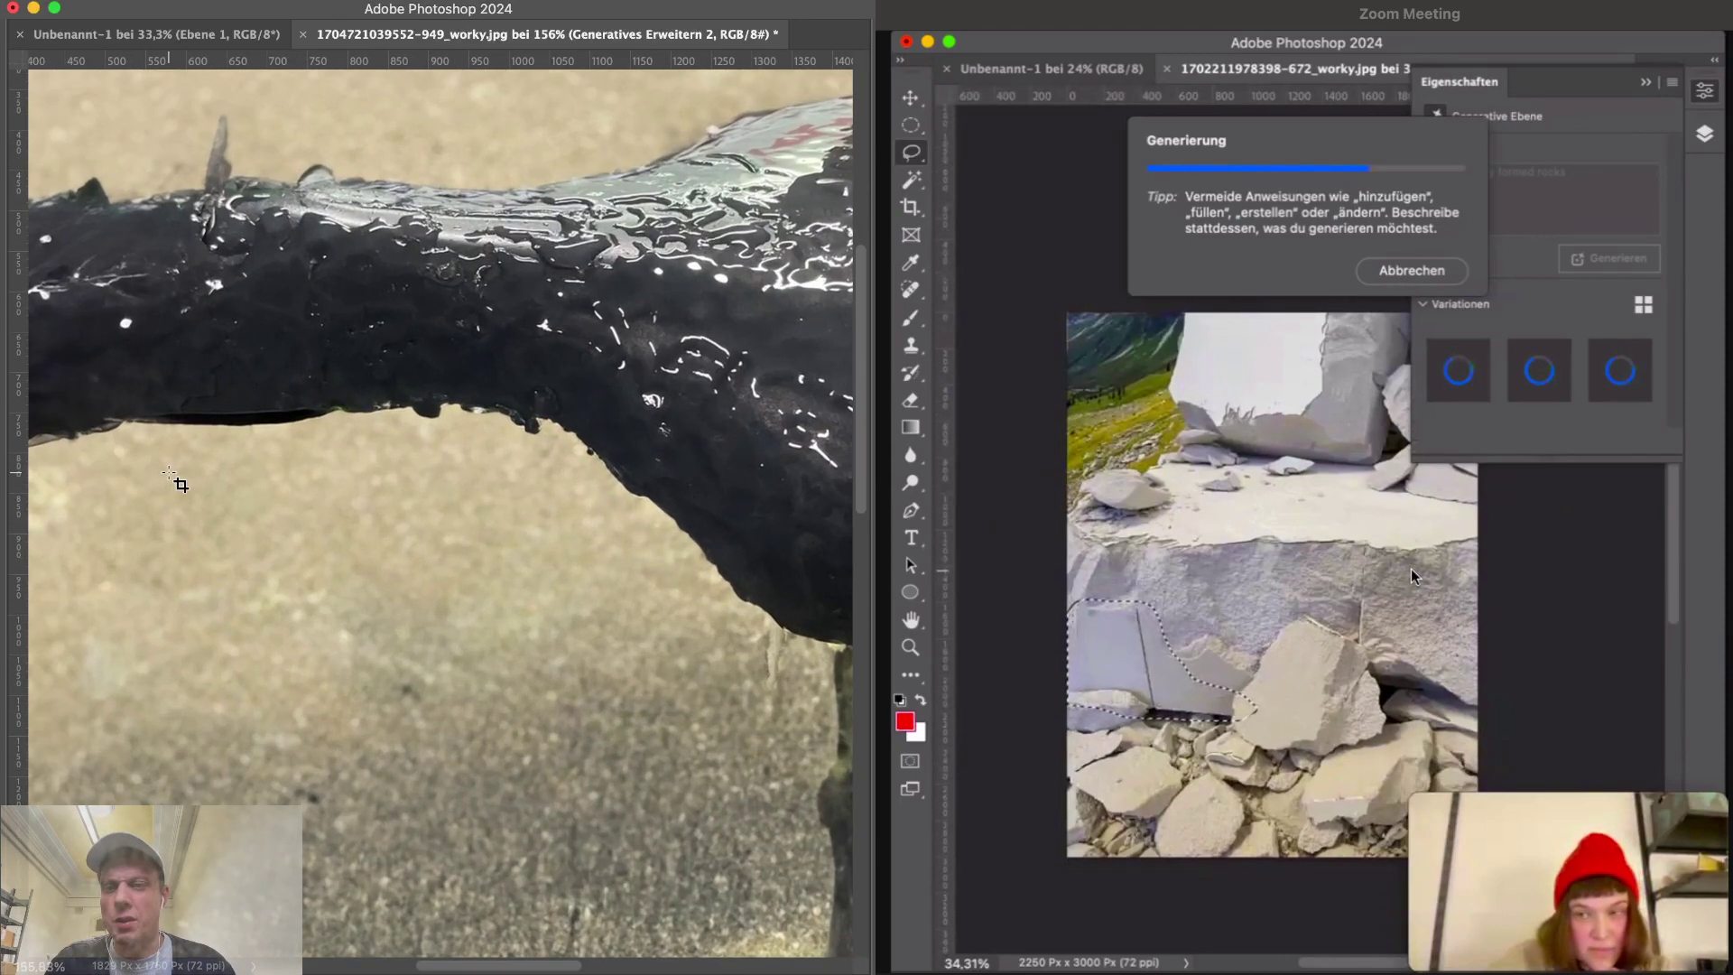
{"action": "scroll", "coordinate": [177, 482], "scroll_direction": "left", "scroll_amount": 10}
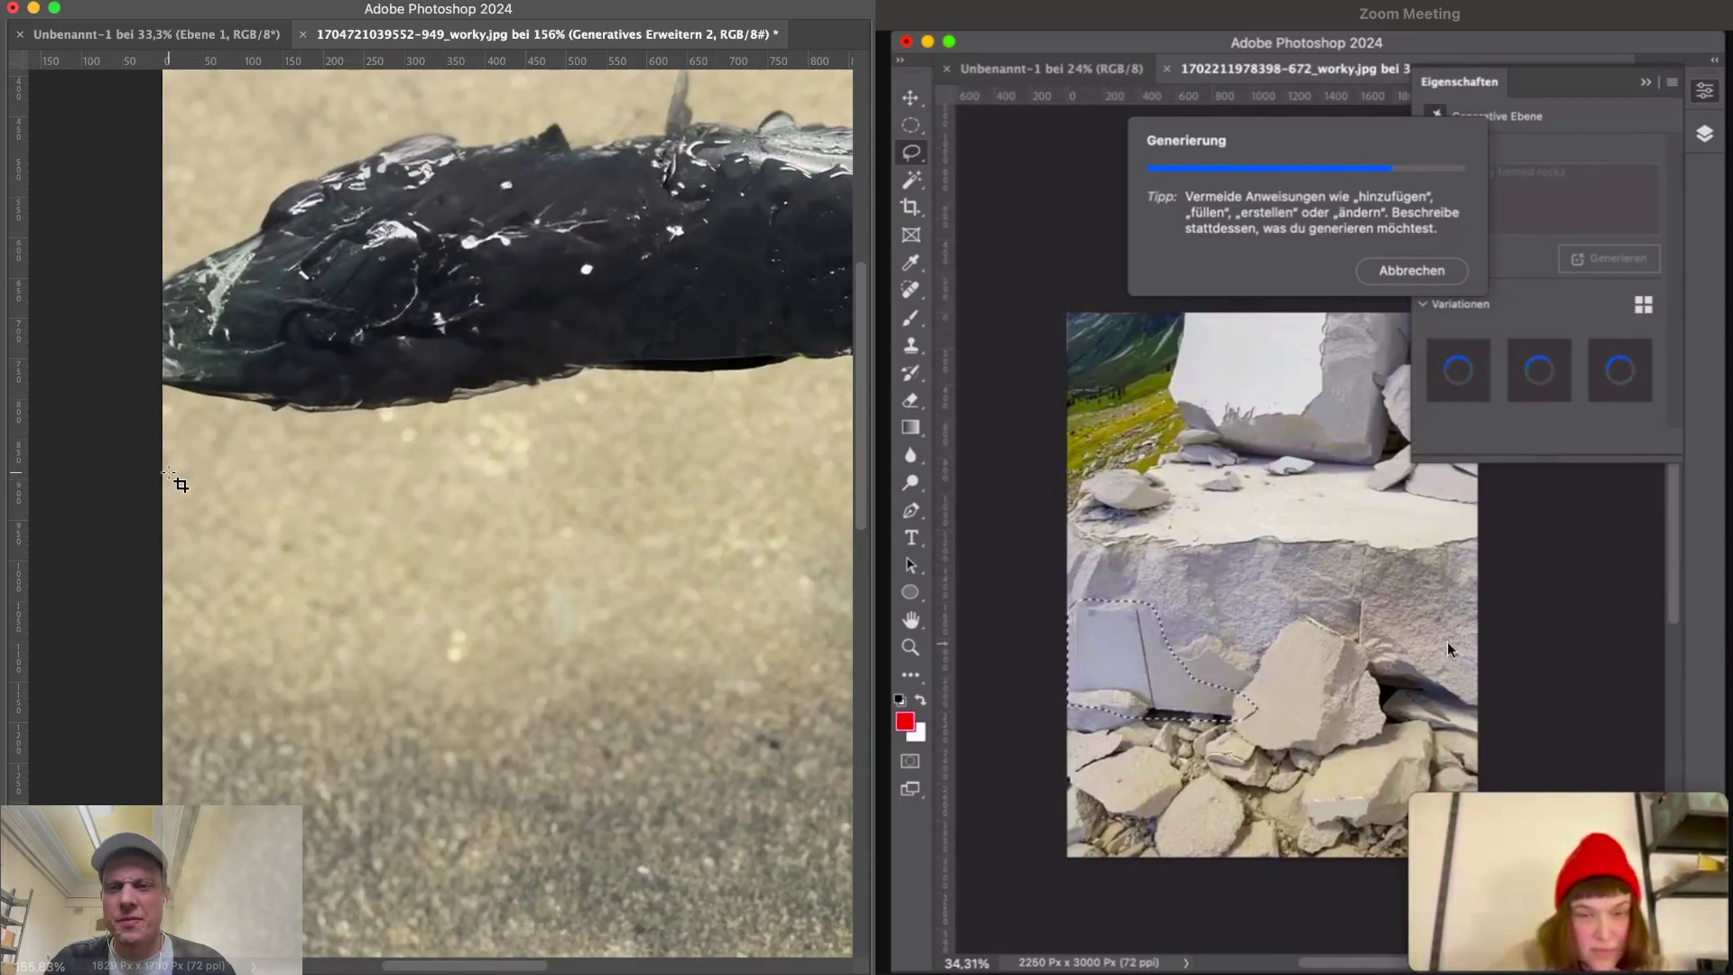
{"action": "key", "text": "super+minus"}
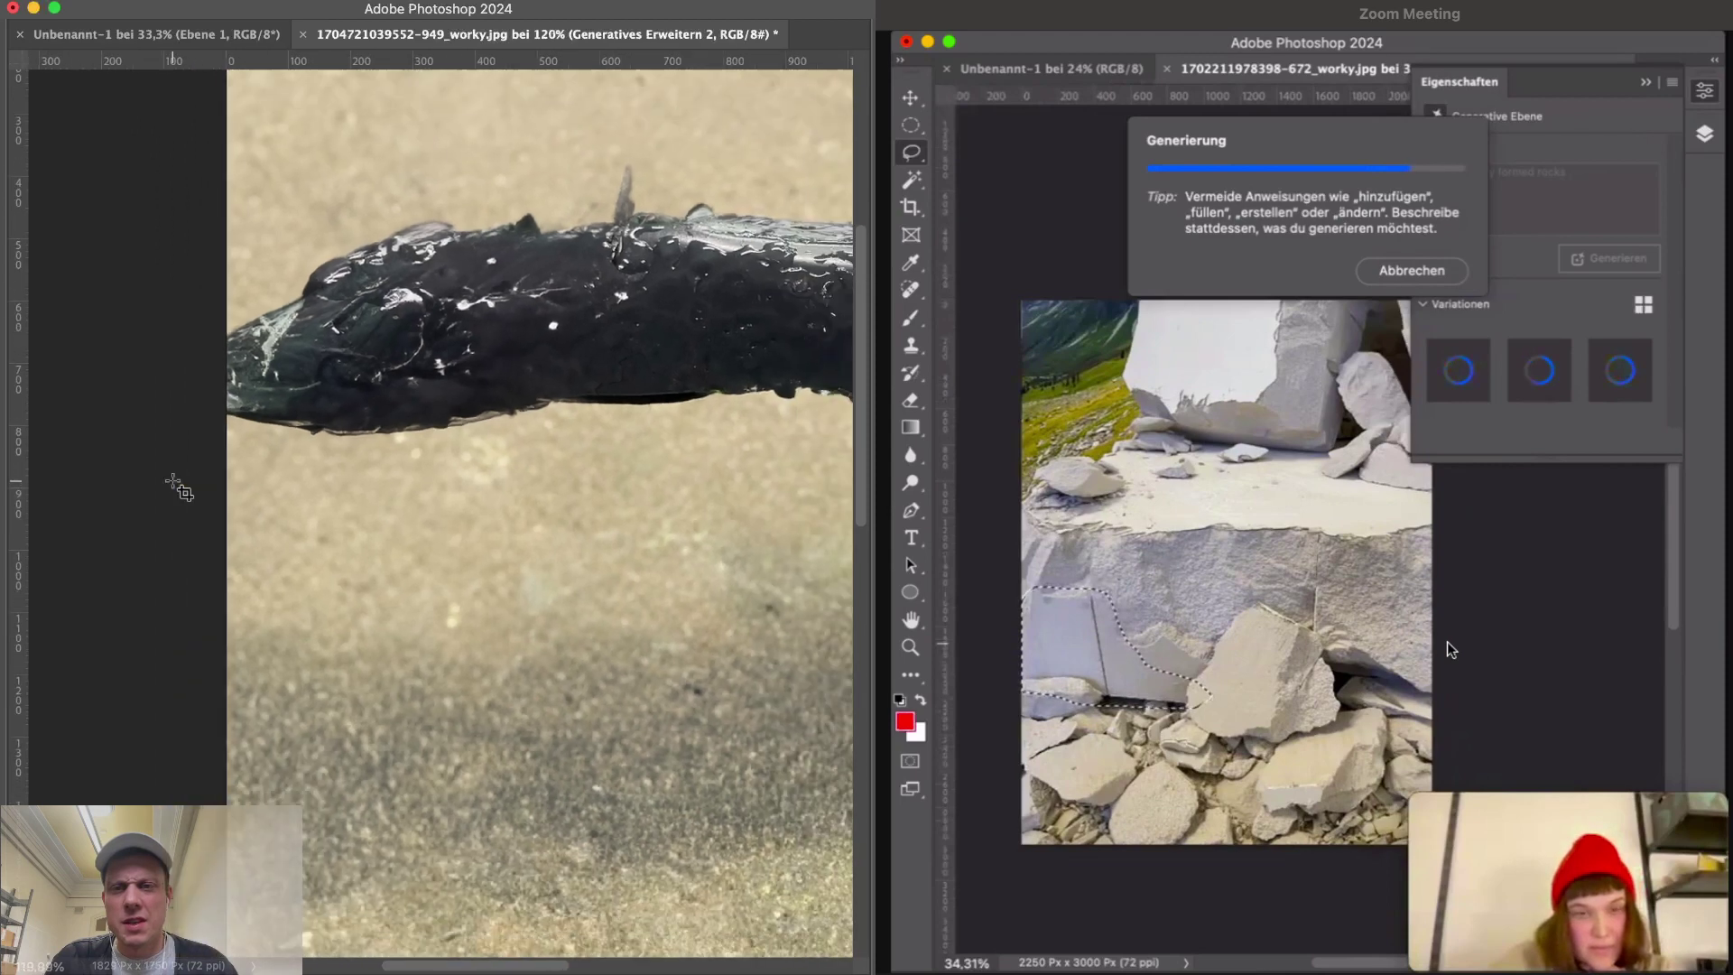
{"action": "scroll", "coordinate": [182, 491], "scroll_direction": "right", "scroll_amount": 10}
{"action": "scroll", "coordinate": [554, 414], "scroll_direction": "down", "scroll_amount": 2}
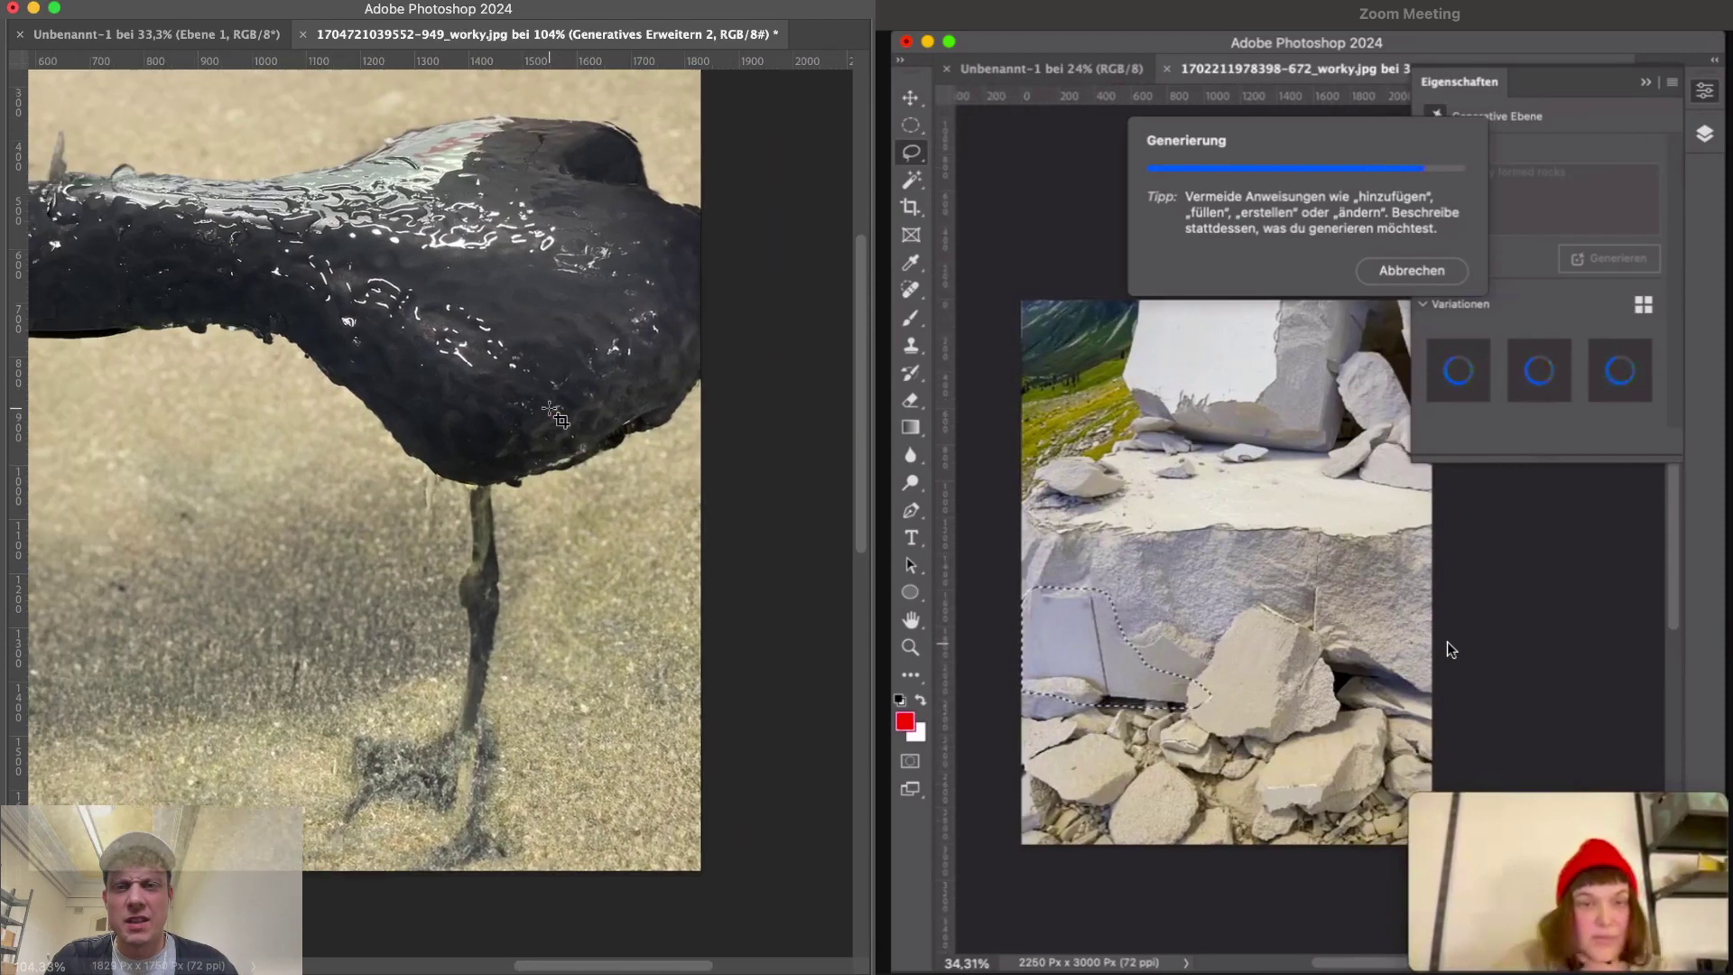
- Look along the extended figure from the saddle body to the generated head and back to a view of the whole image
{"action": "scroll", "coordinate": [553, 413], "scroll_direction": "left", "scroll_amount": 4}
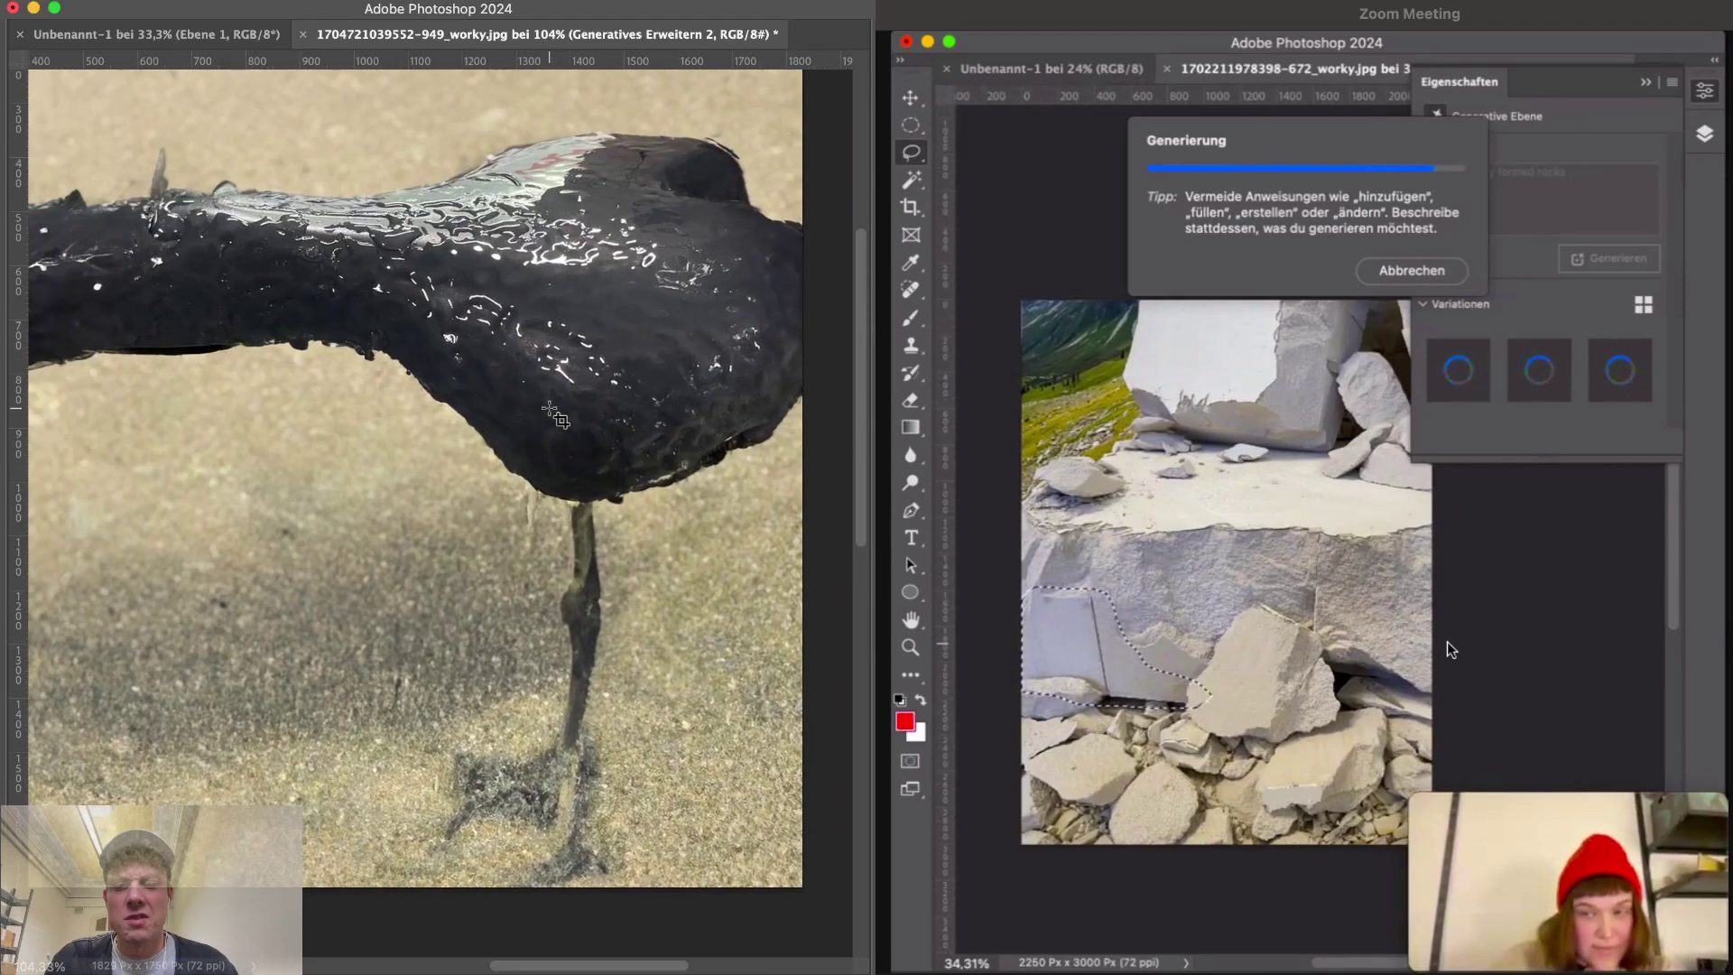
{"action": "scroll", "coordinate": [553, 413], "scroll_direction": "left", "scroll_amount": 6}
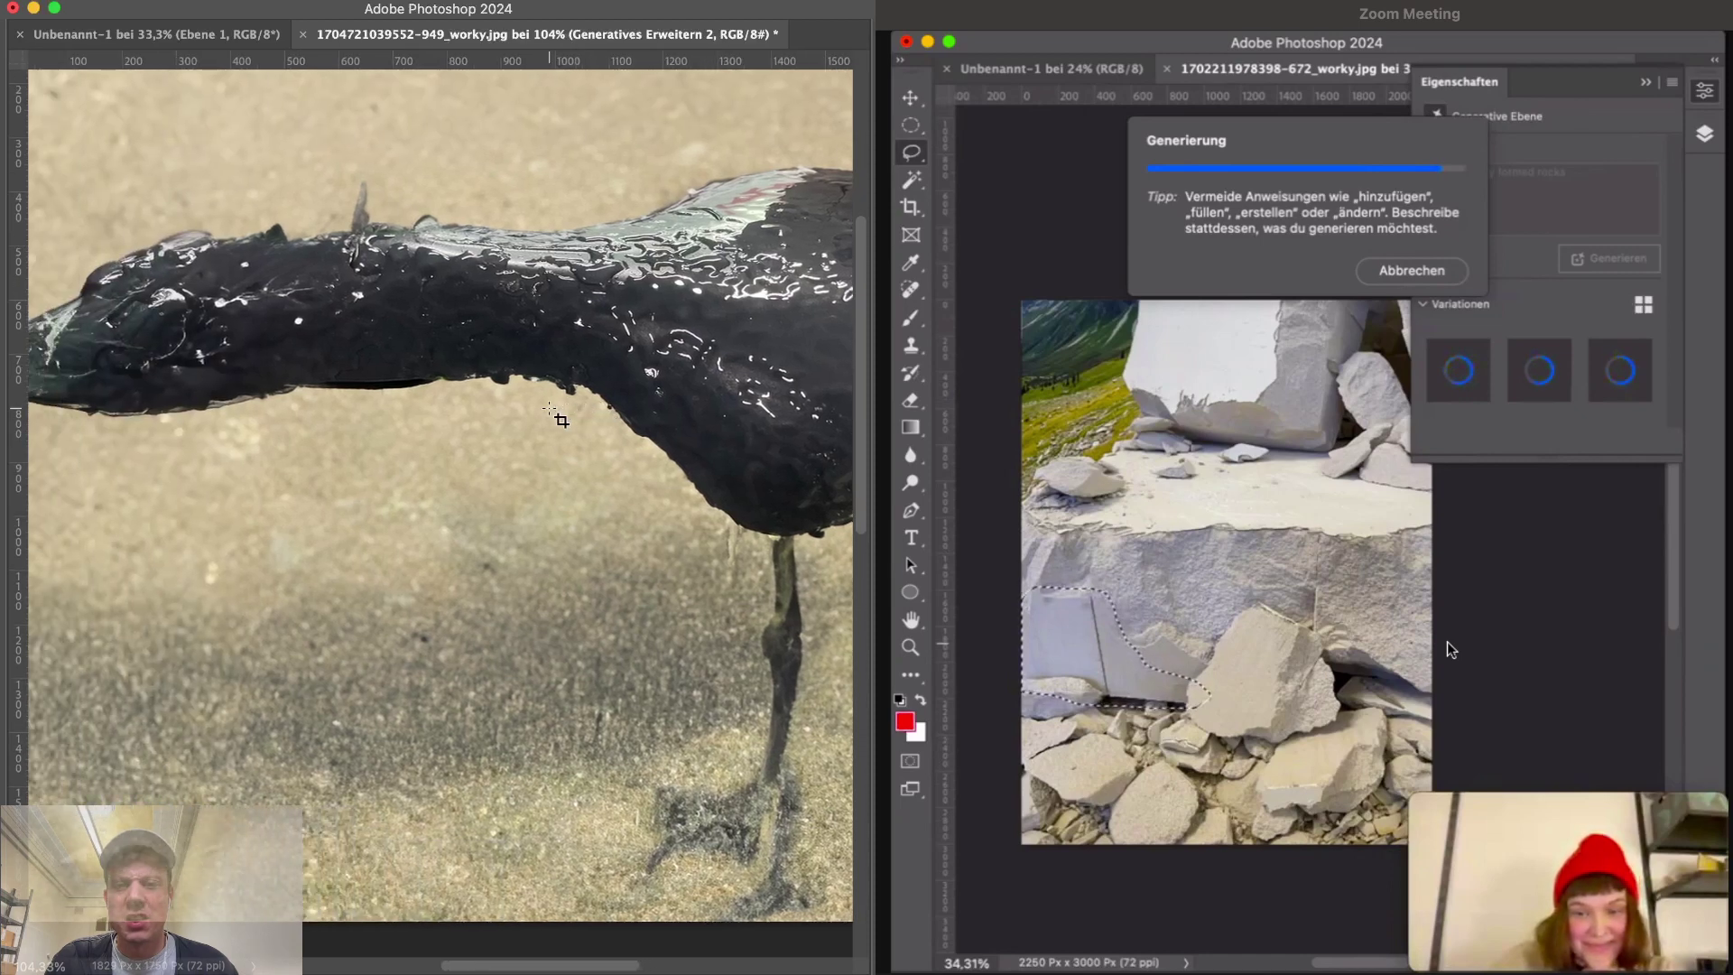
{"action": "scroll", "coordinate": [554, 413], "scroll_direction": "left", "scroll_amount": 5}
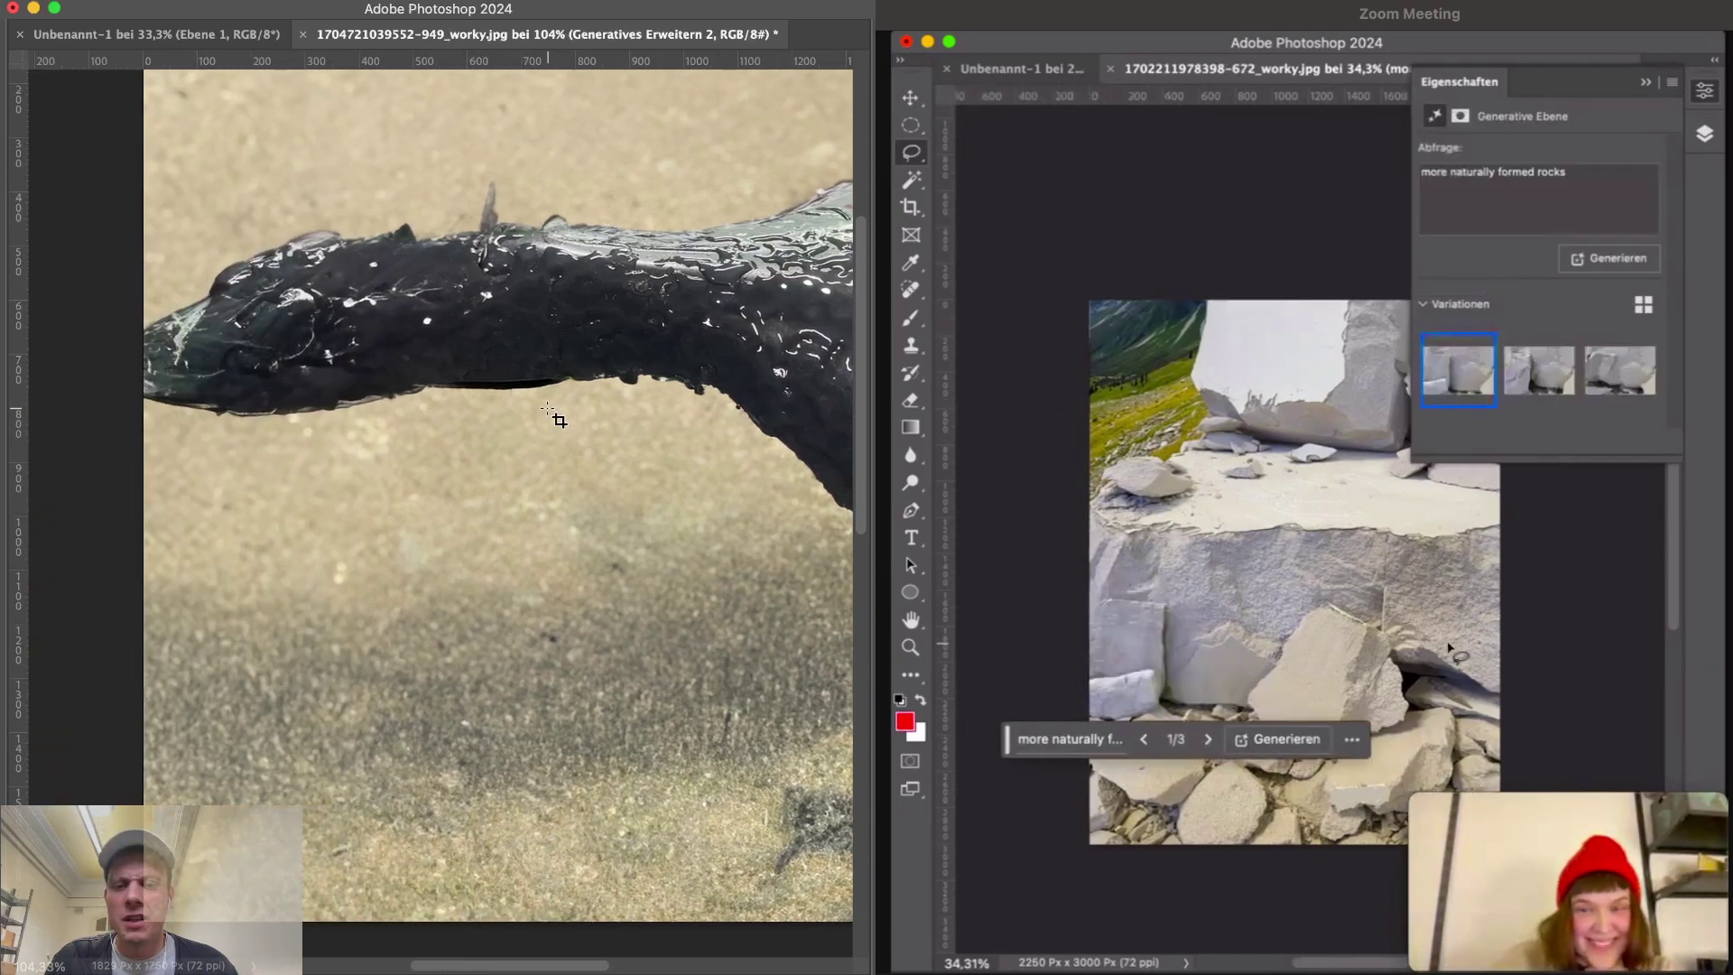
{"action": "scroll", "coordinate": [547, 408], "scroll_direction": "down", "scroll_amount": 6}
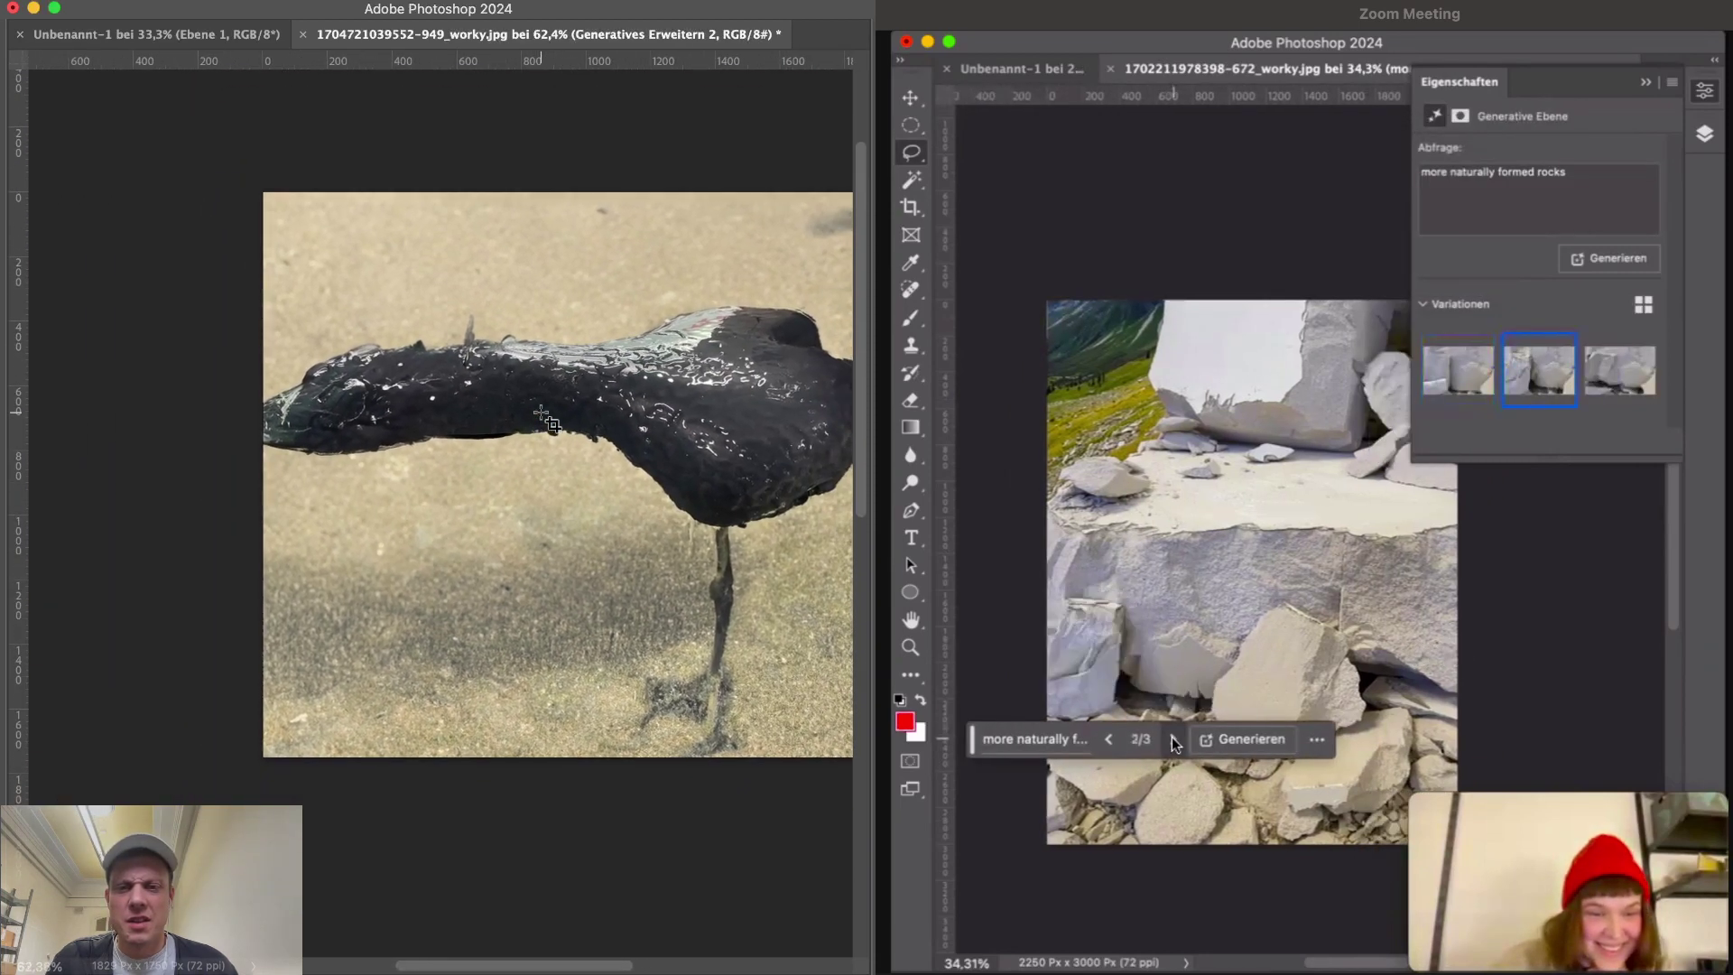
{"action": "scroll", "coordinate": [541, 413], "scroll_direction": "right", "scroll_amount": 3}
{"action": "scroll", "coordinate": [542, 413], "scroll_direction": "down", "scroll_amount": 2}
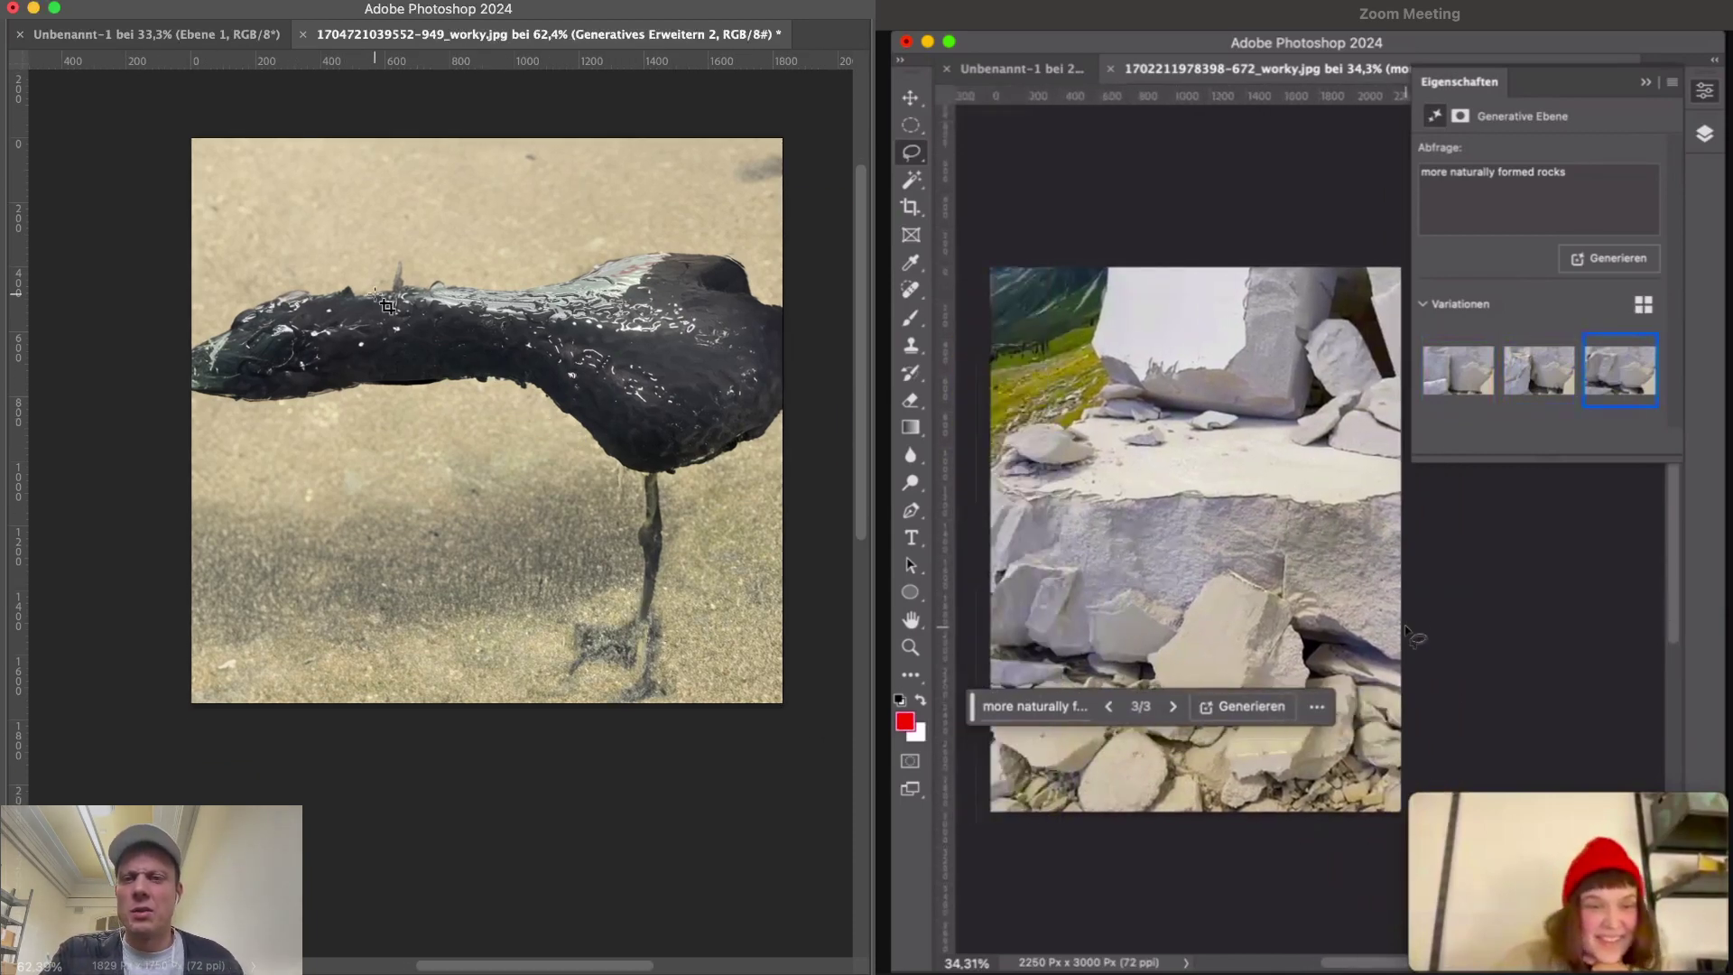
{"action": "key", "text": "Tab"}
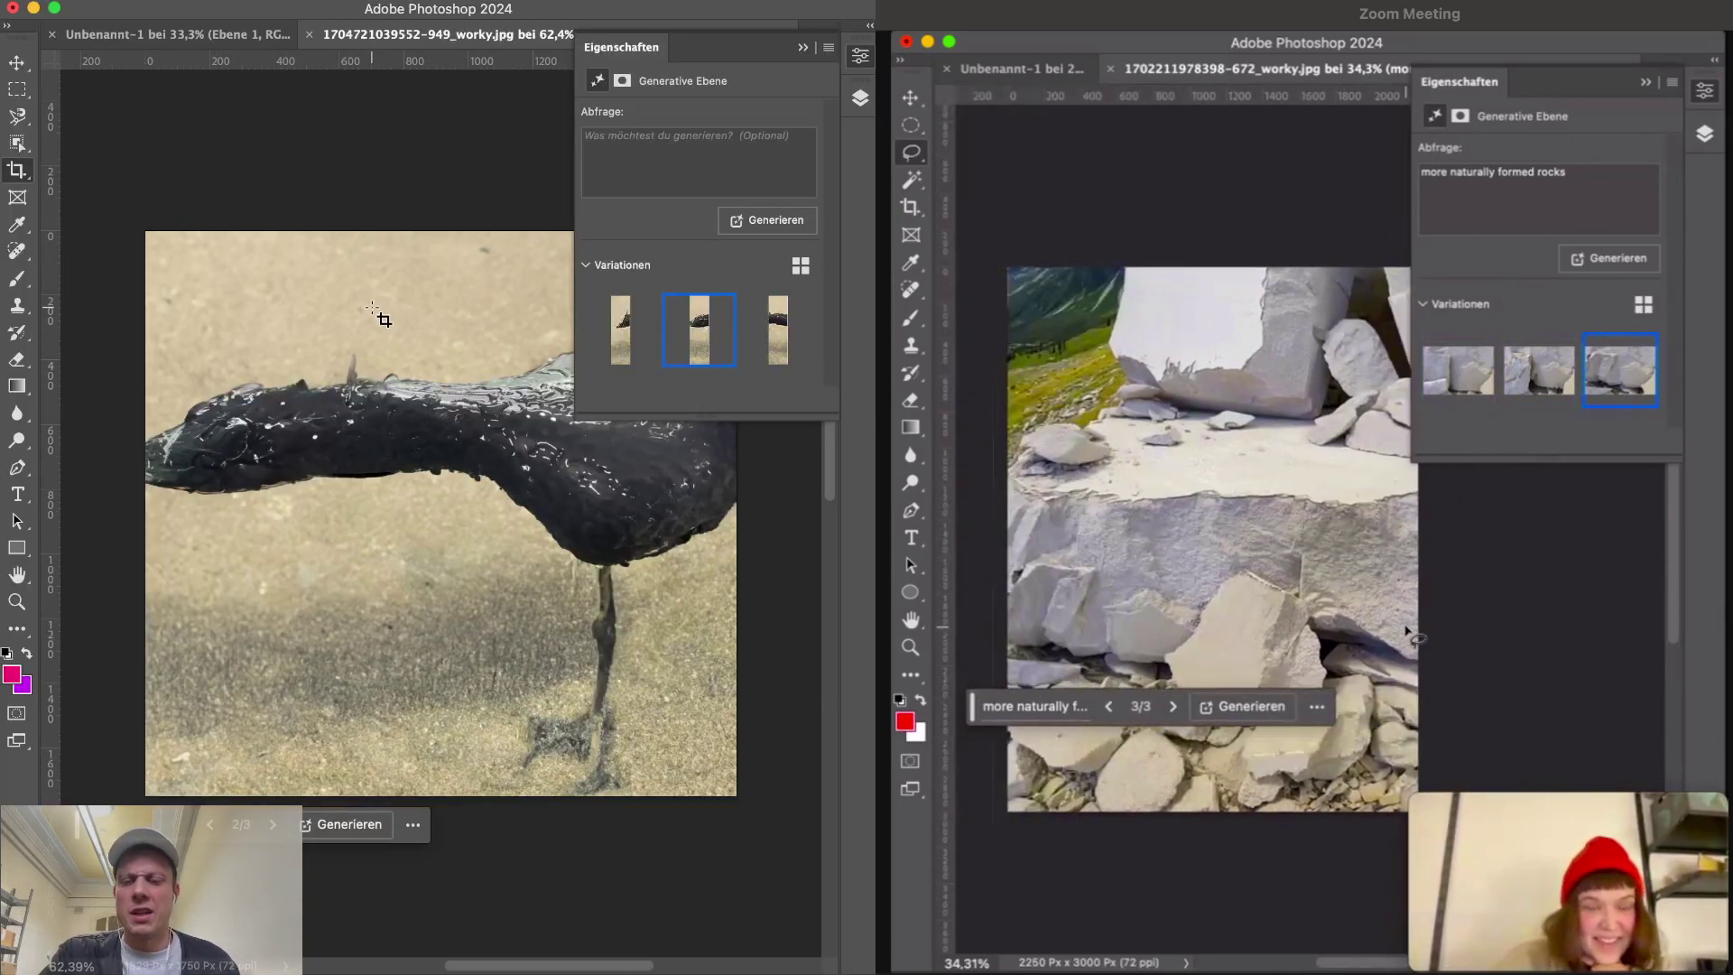
{"action": "right_click", "coordinate": [20, 118]}
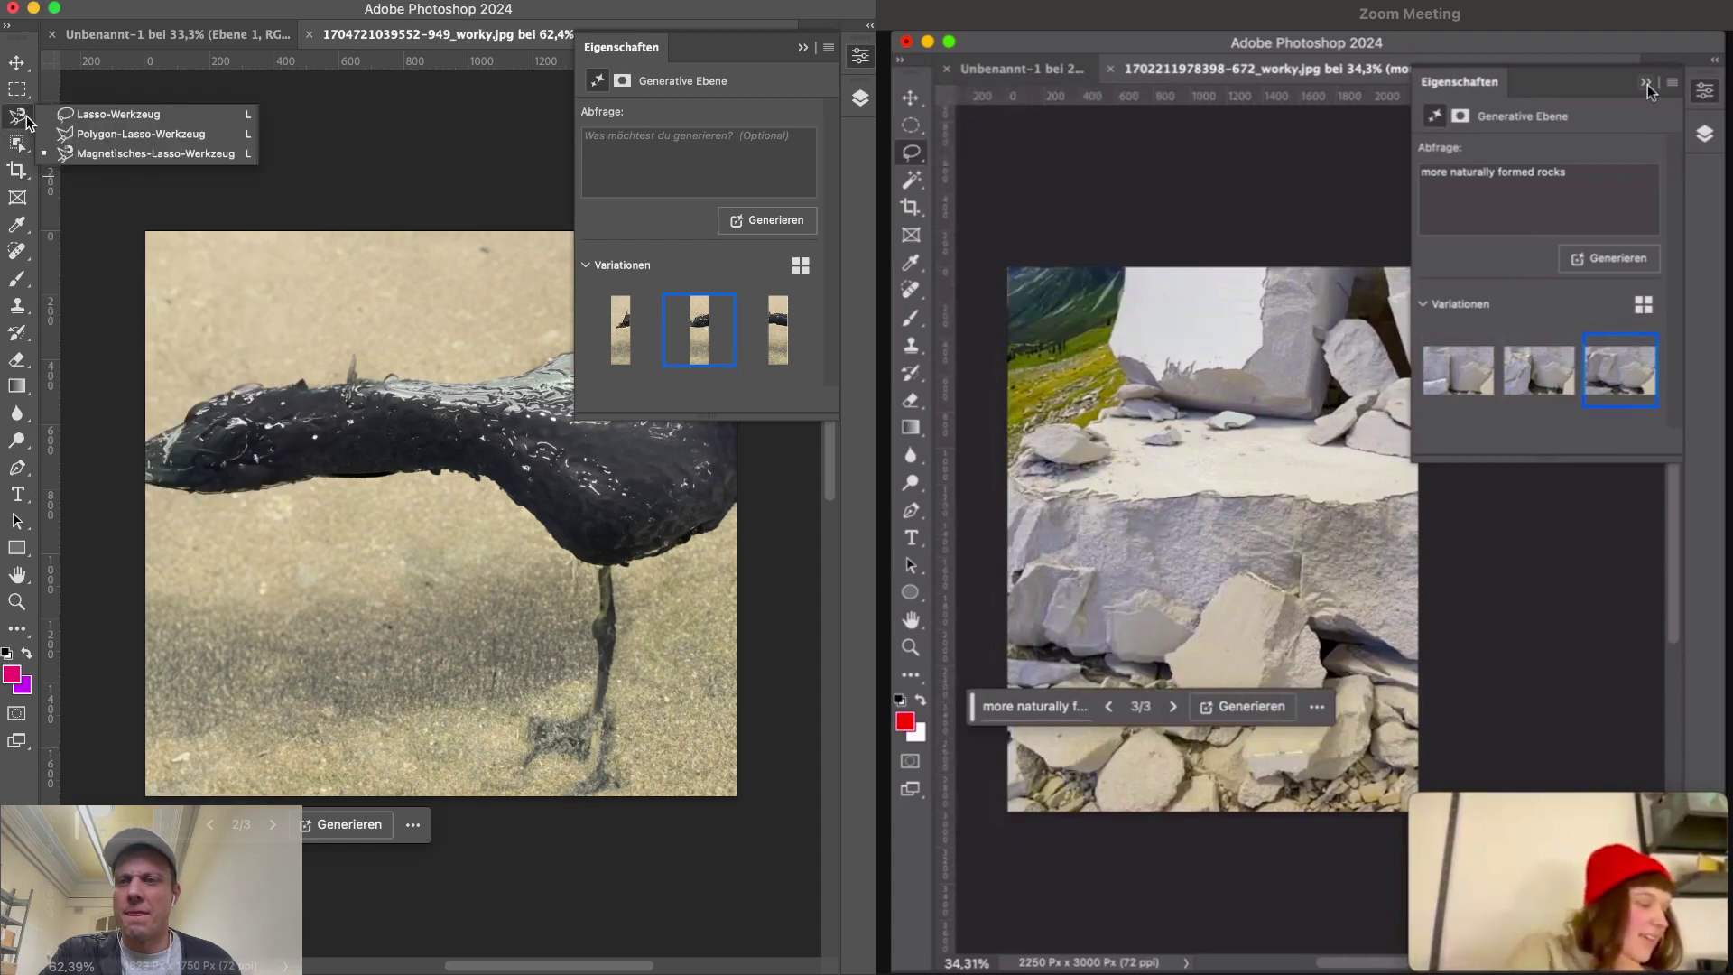
{"action": "left_click", "coordinate": [118, 113]}
{"action": "key", "text": "Tab"}
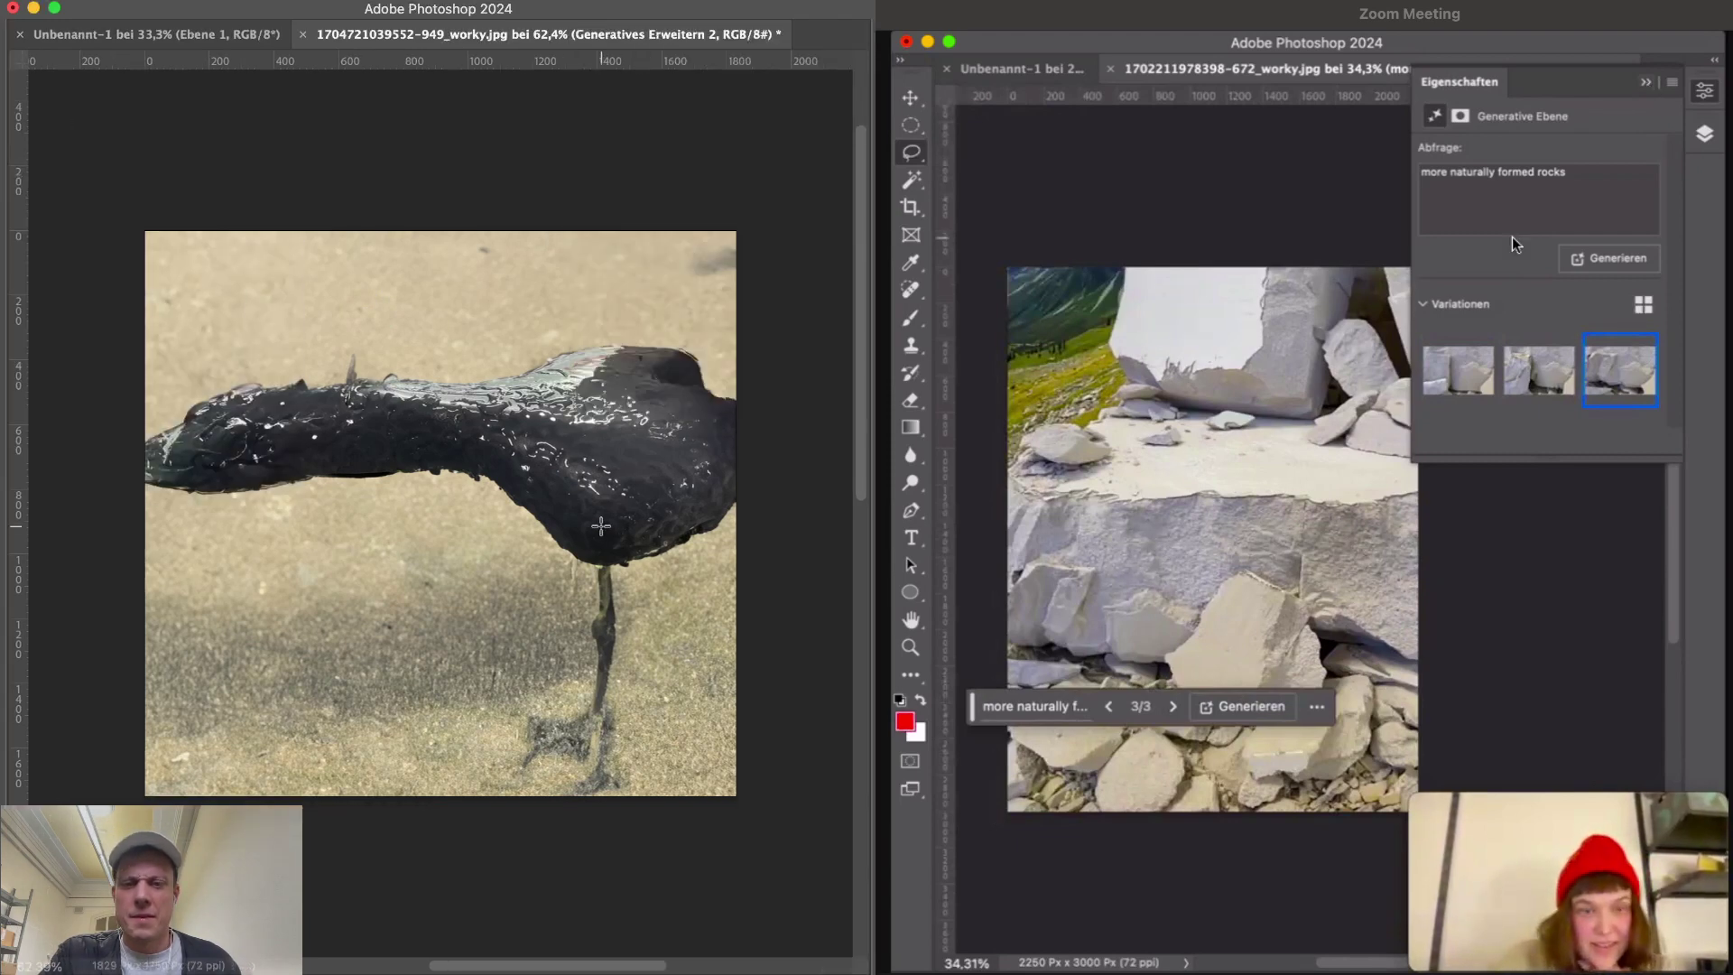
{"action": "left_click_drag", "start_coordinate": [587, 525], "coordinate": [483, 764]}
{"action": "key", "text": "Tab"}
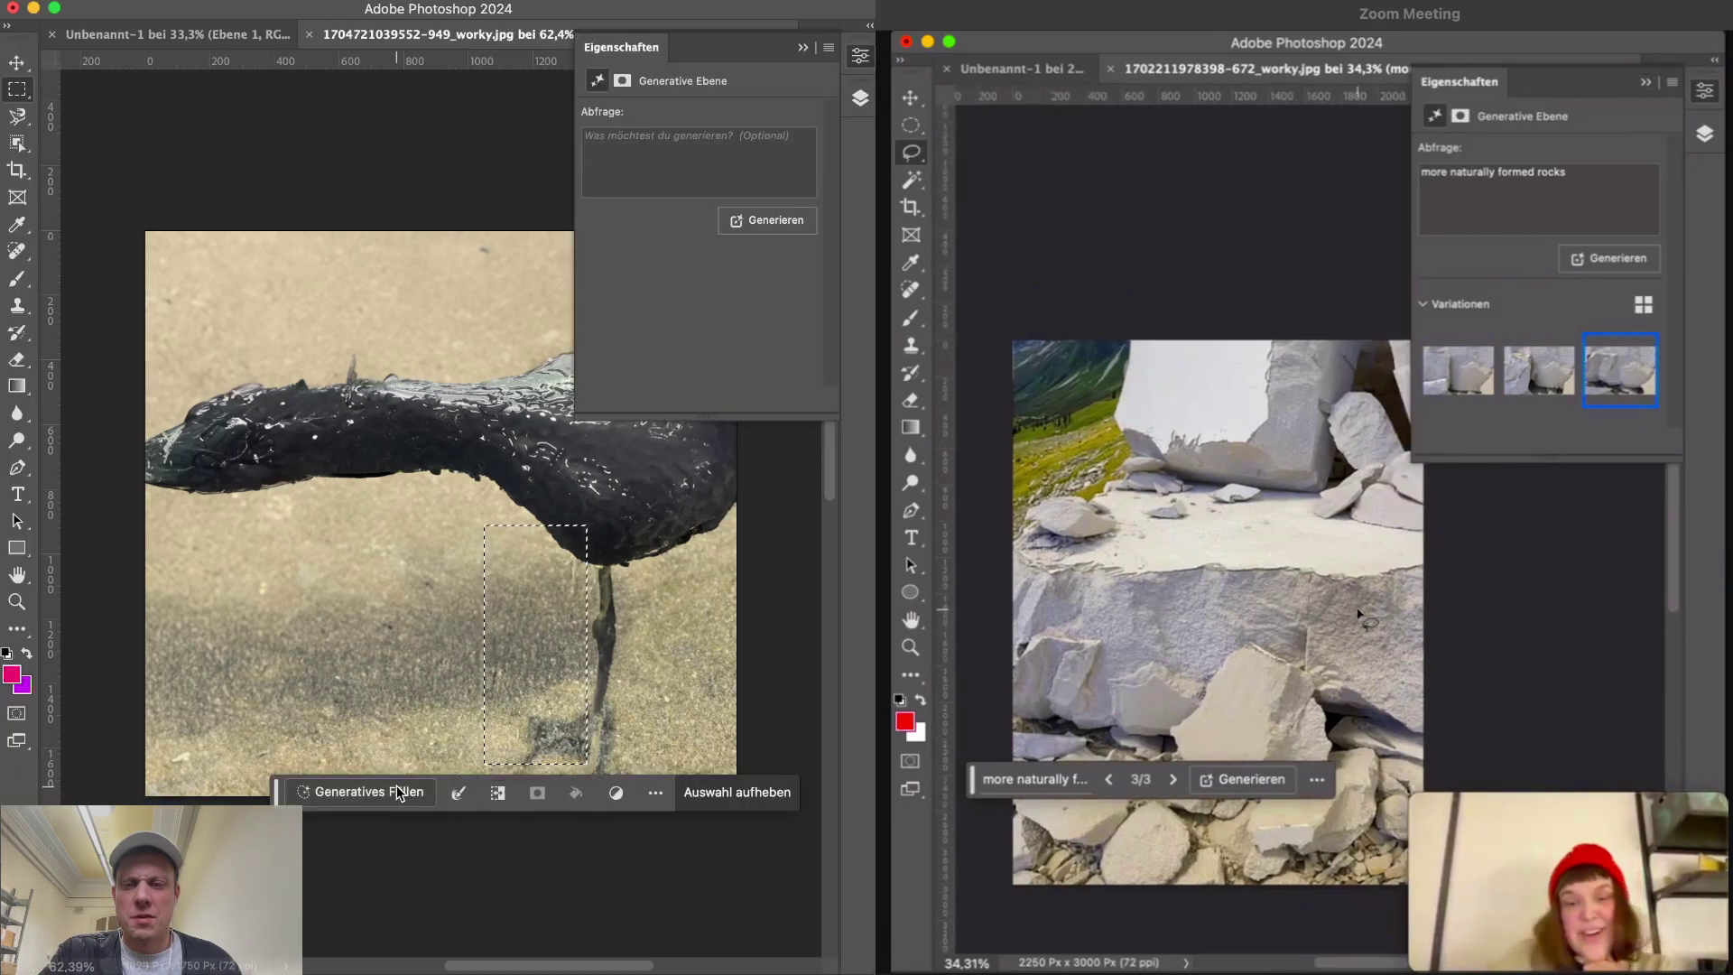
{"action": "key", "text": "Tab"}
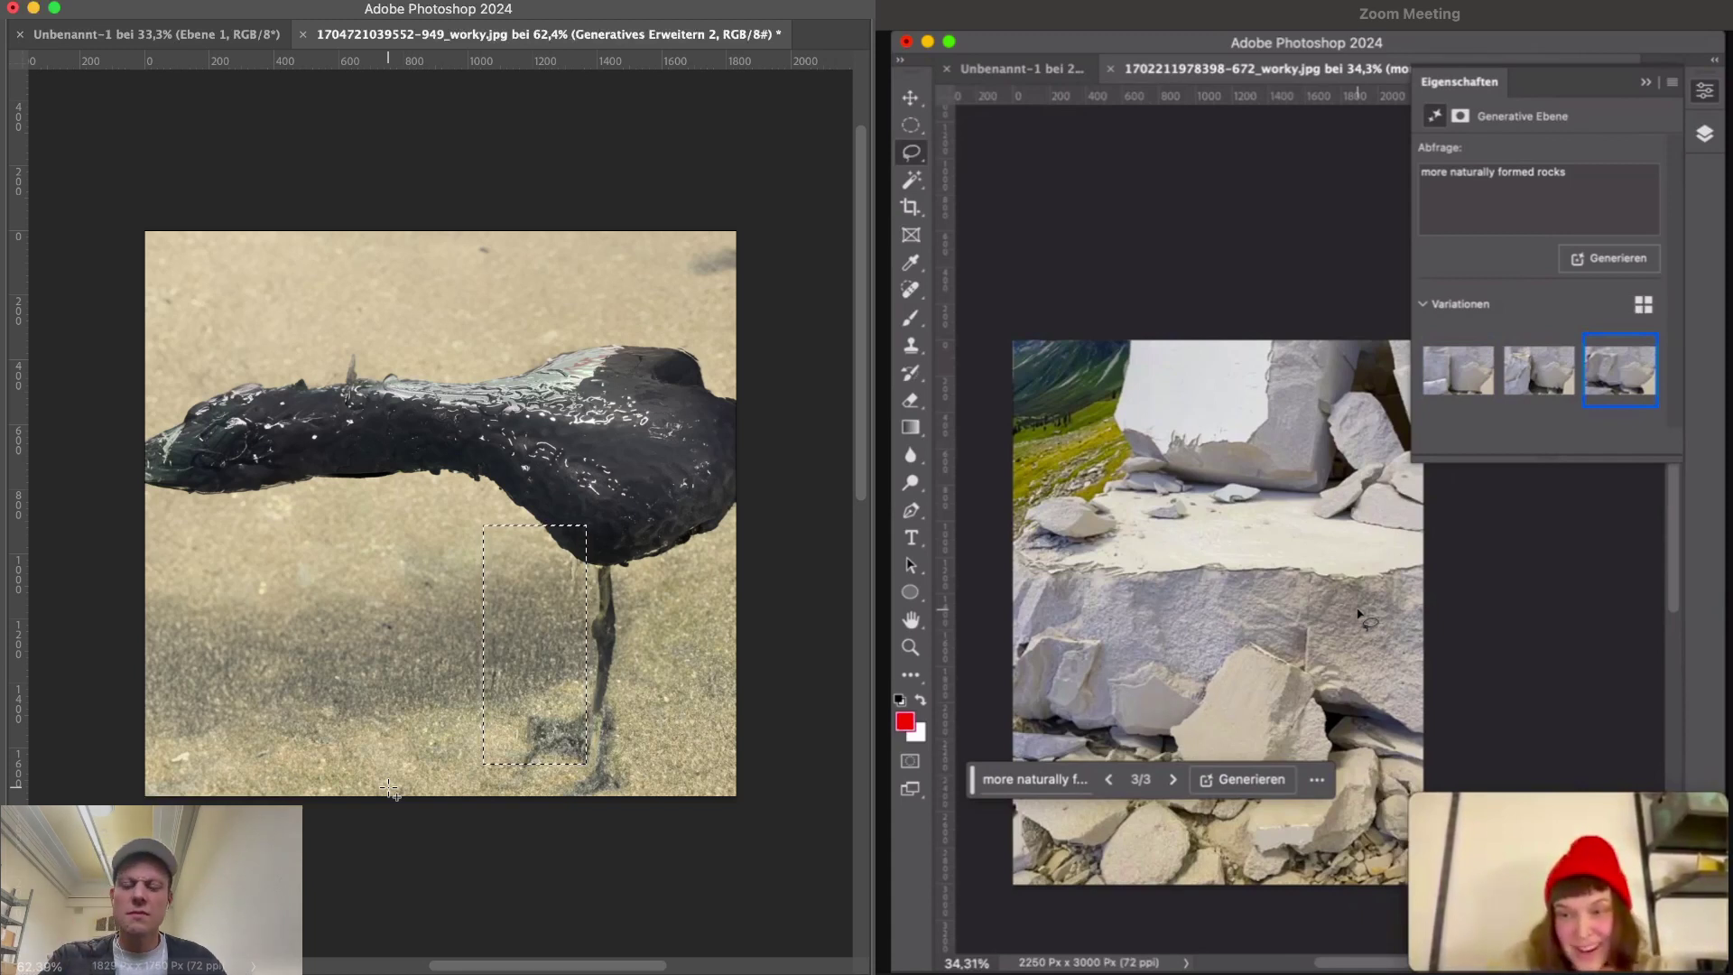
{"action": "left_click", "coordinate": [388, 788]}
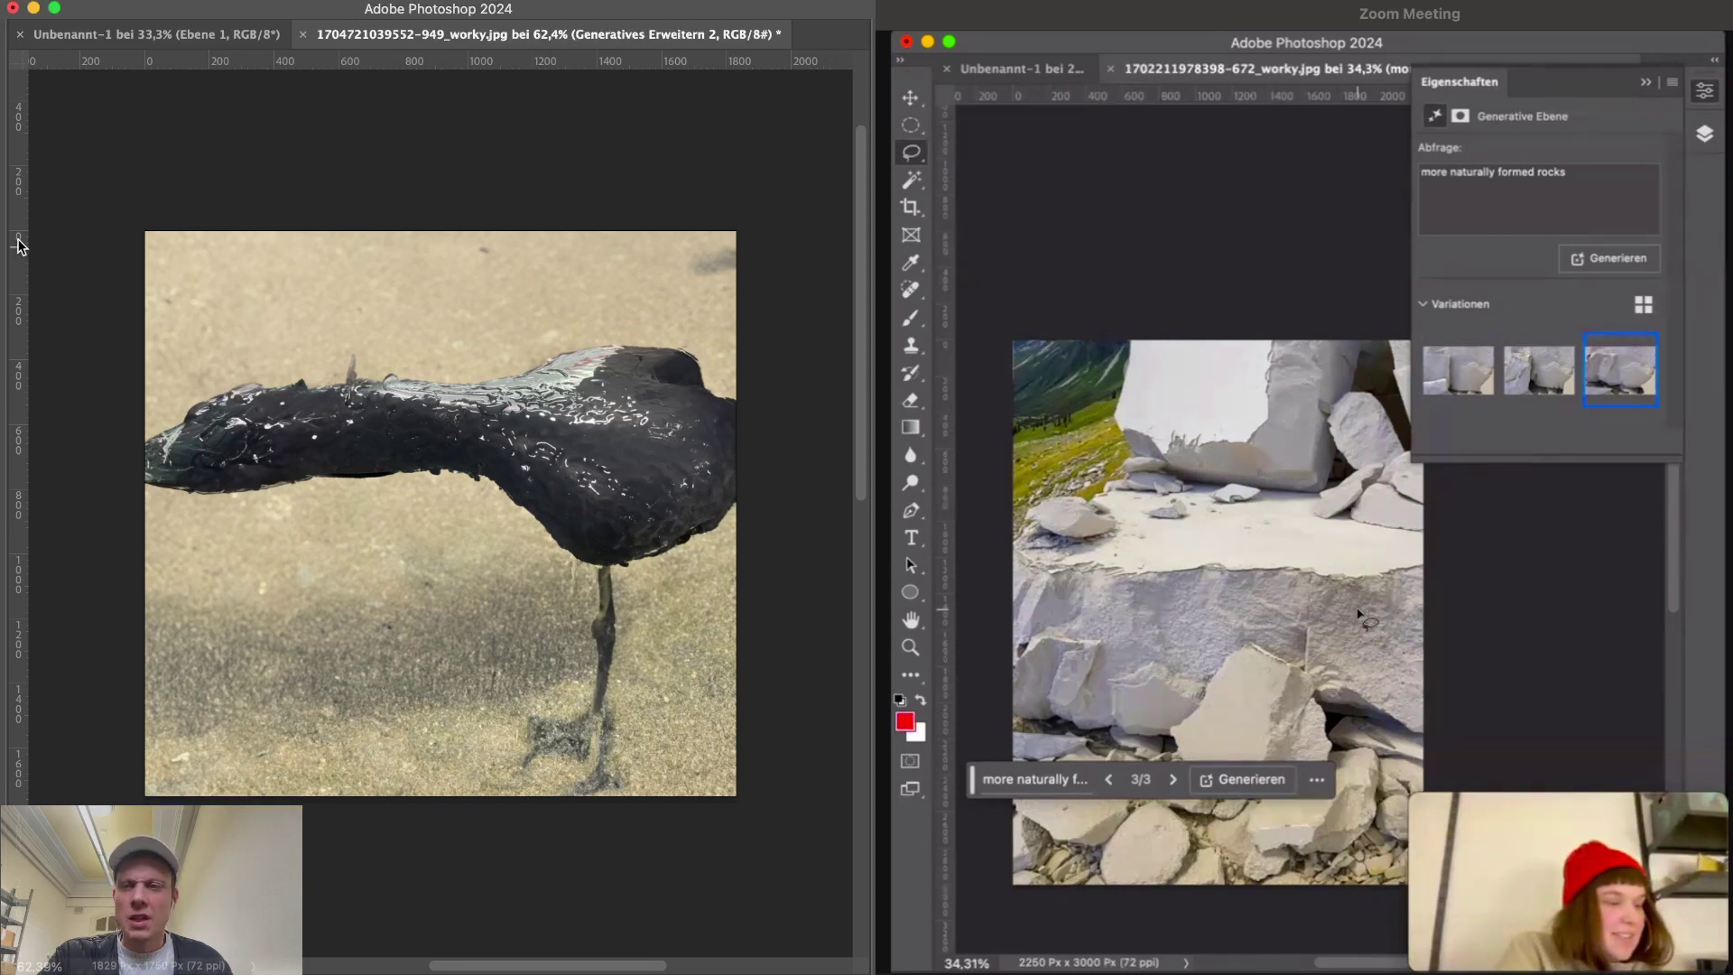
- Outline a narrow leg with a wide foot close beside the figure's existing leg with the Polygonal Lasso tool
{"action": "key", "text": "Tab"}
{"action": "right_click", "coordinate": [16, 115]}
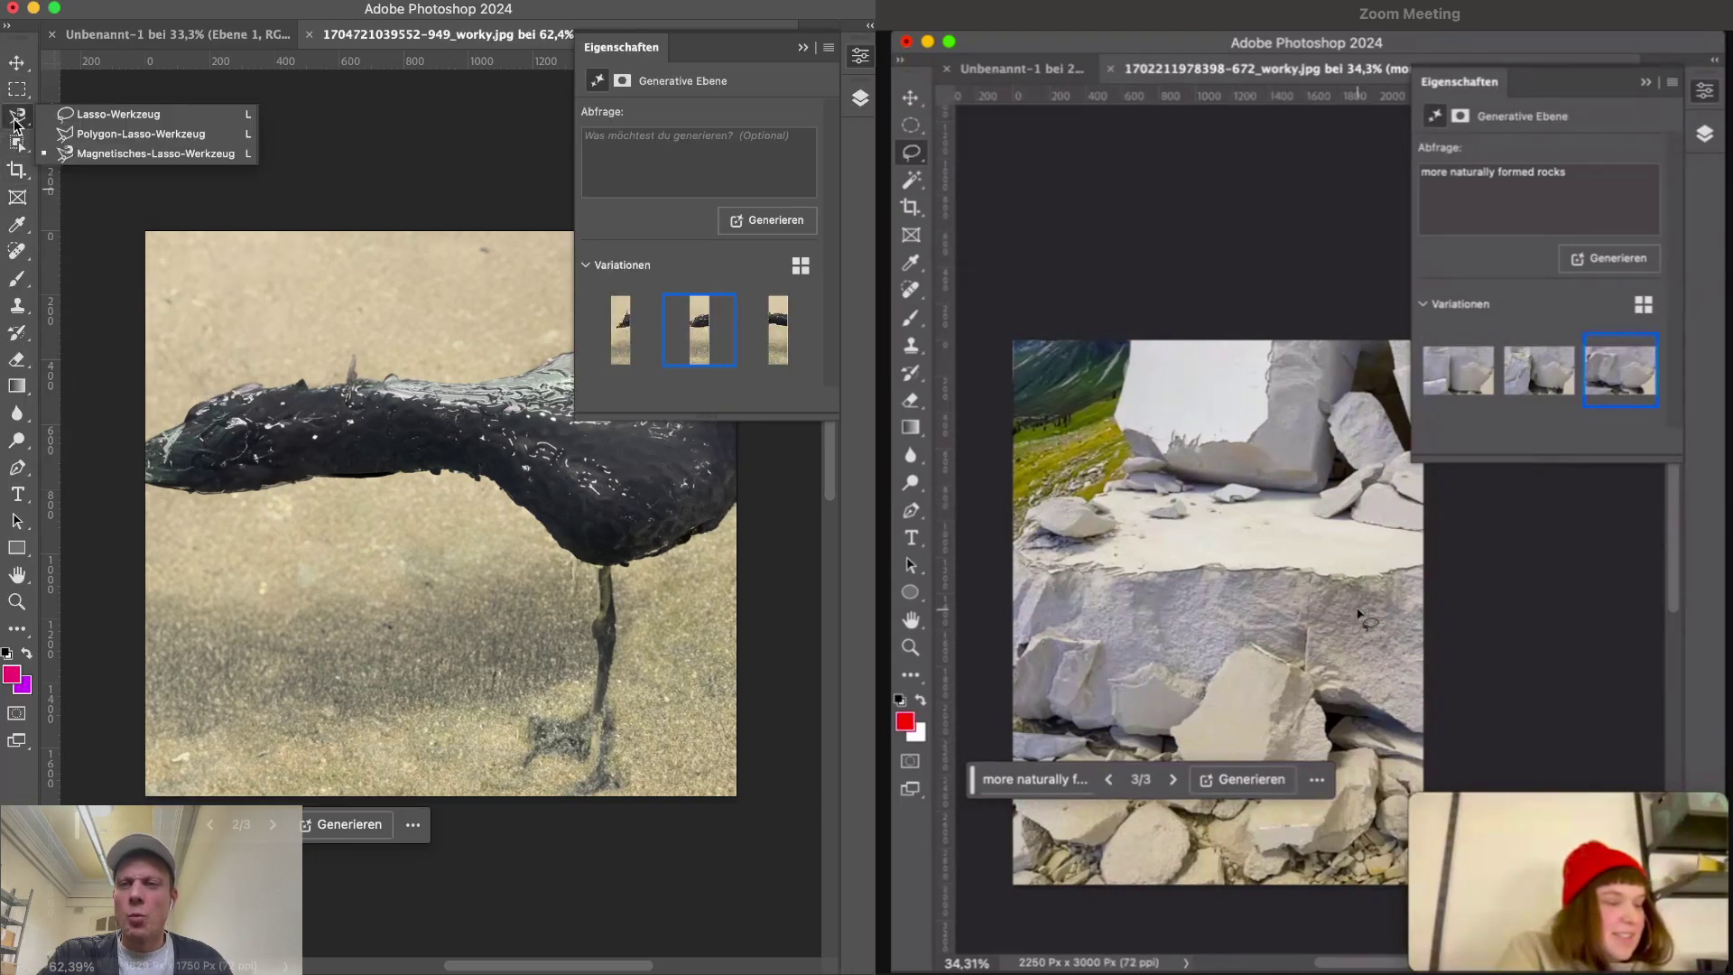
{"action": "left_click", "coordinate": [108, 135]}
{"action": "key", "text": "Tab"}
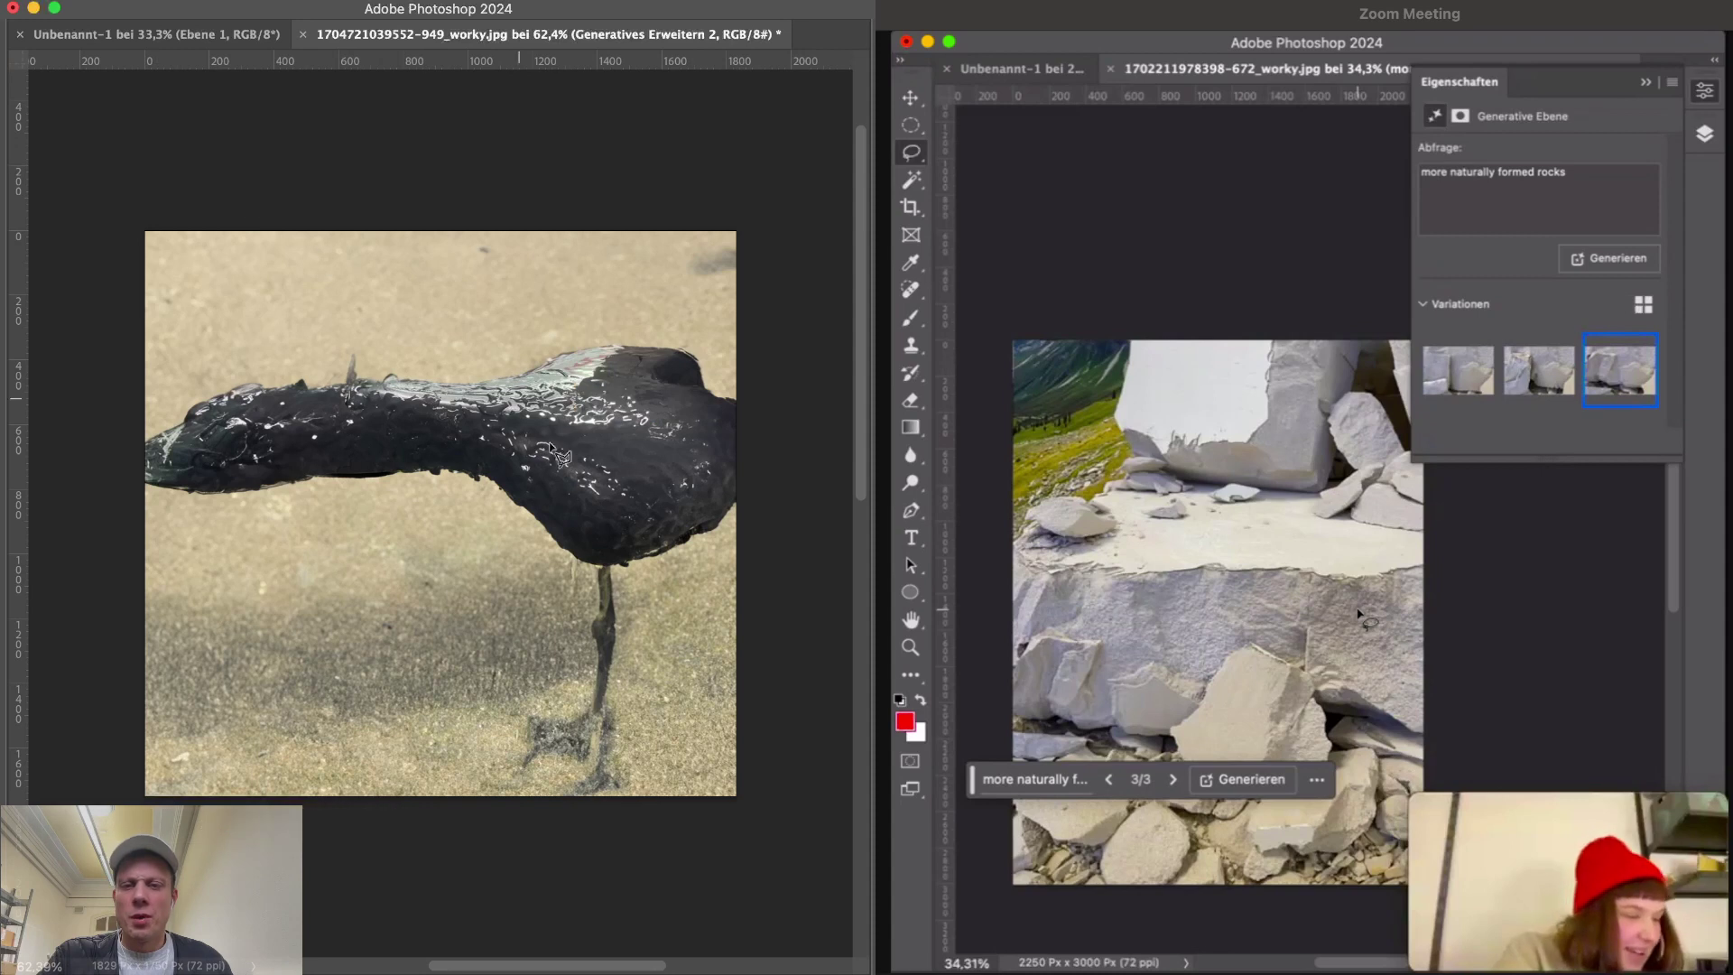
{"action": "left_click", "coordinate": [584, 545]}
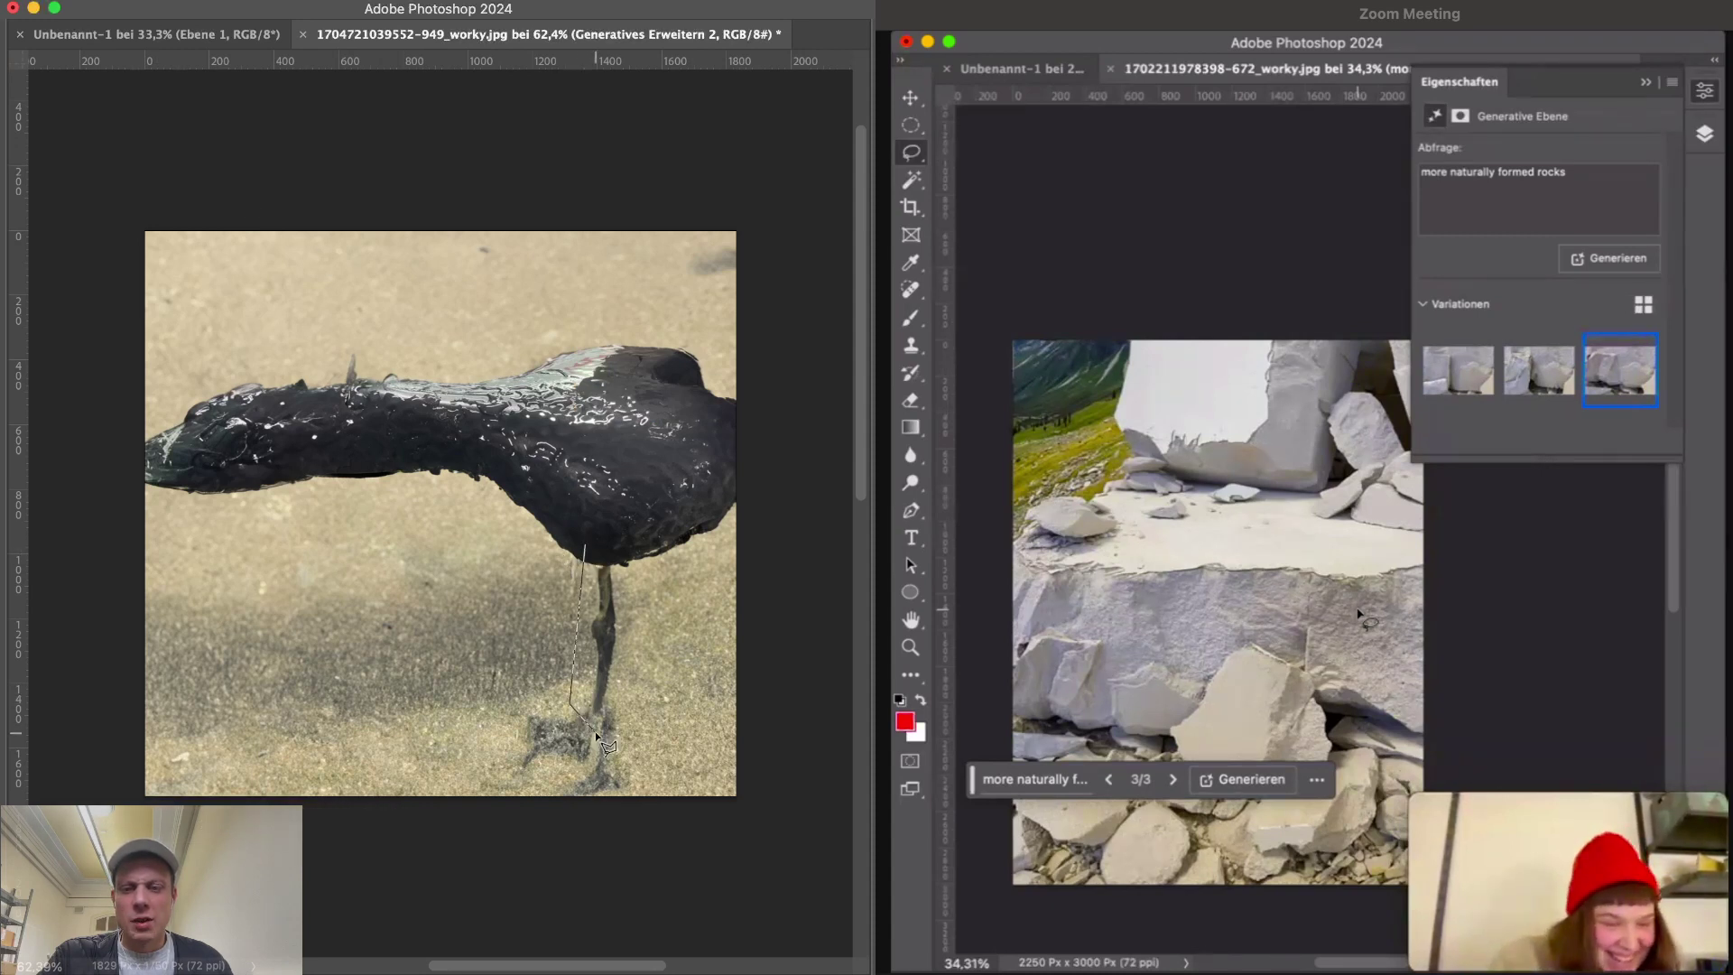
{"action": "left_click", "coordinate": [552, 697]}
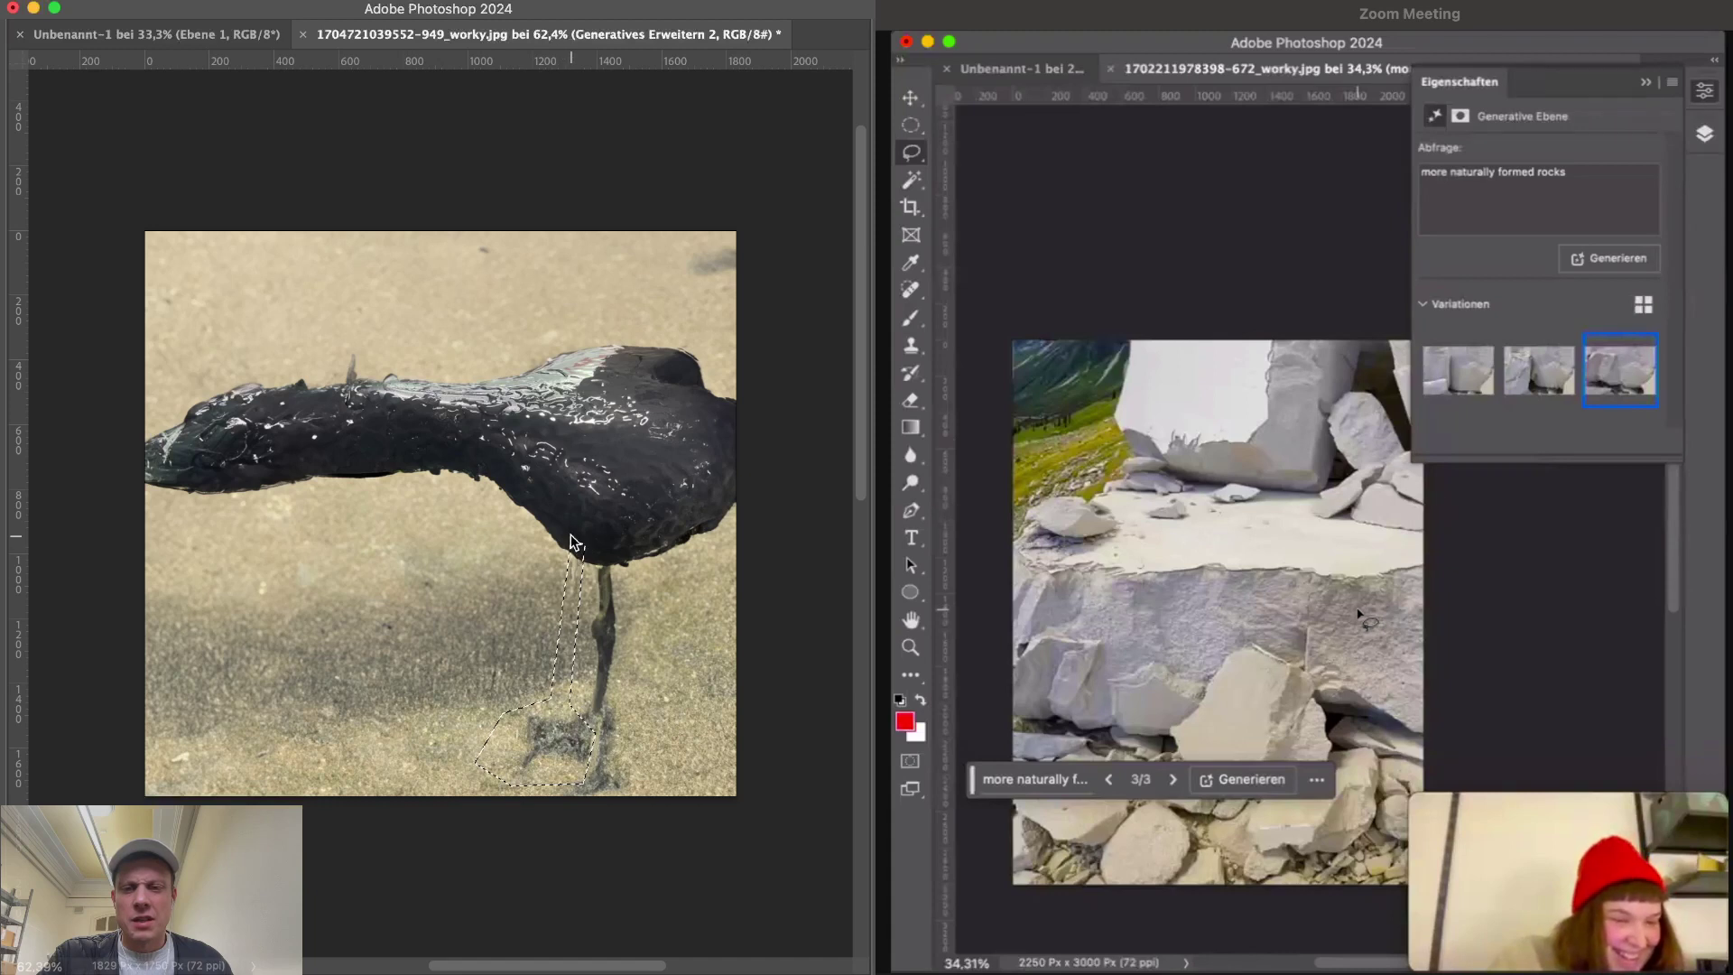
{"action": "left_click", "coordinate": [576, 543]}
- Try to fill the leg-shaped selection using Generative Fill with the prompt "bird's leg"
{"action": "key", "text": "Tab"}
{"action": "left_click", "coordinate": [388, 816]}
{"action": "type", "text": "b"}
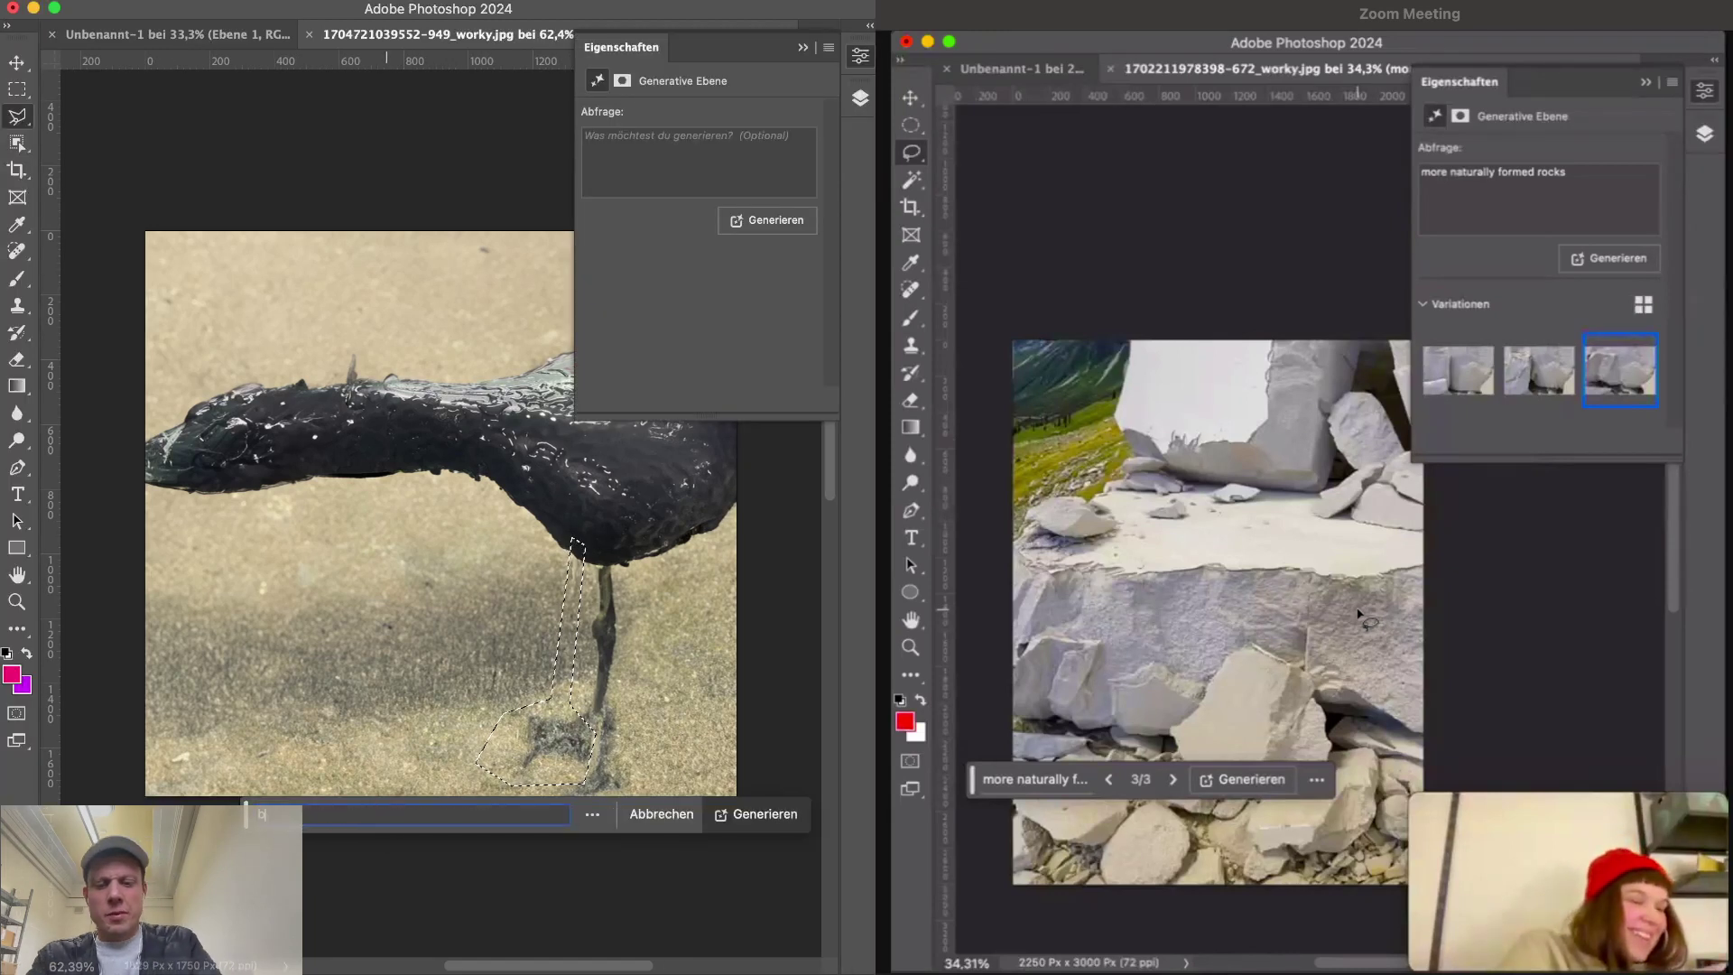
{"action": "type", "text": "ird's "}
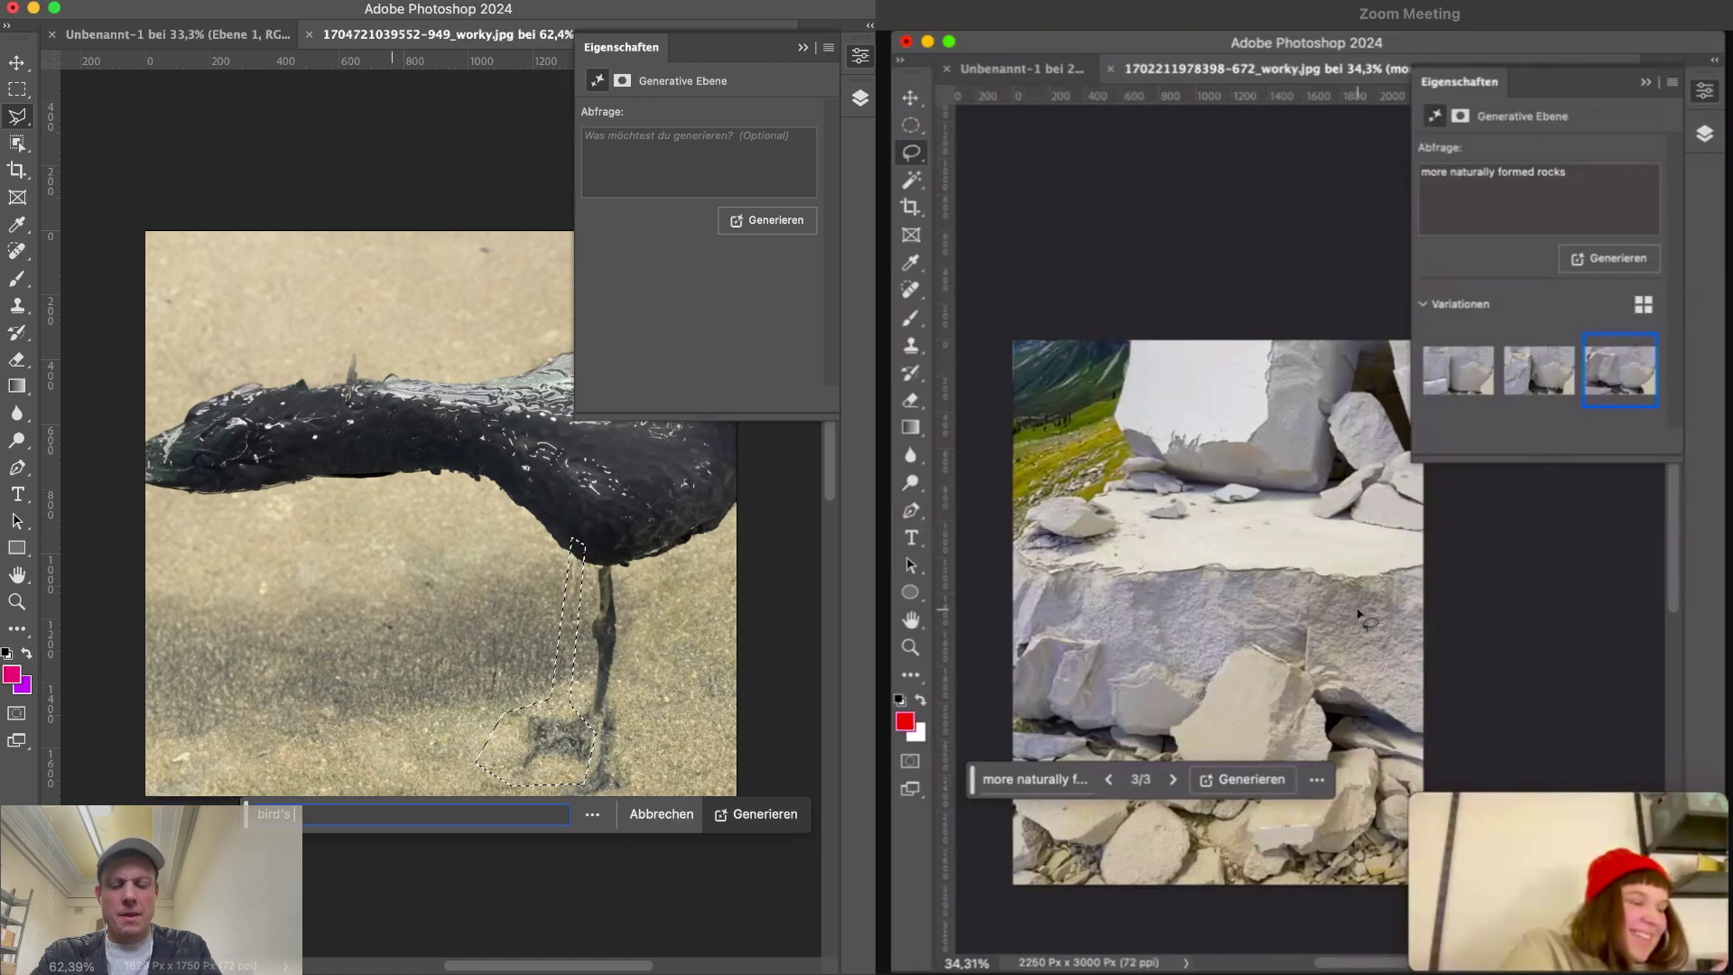
{"action": "type", "text": "leg"}
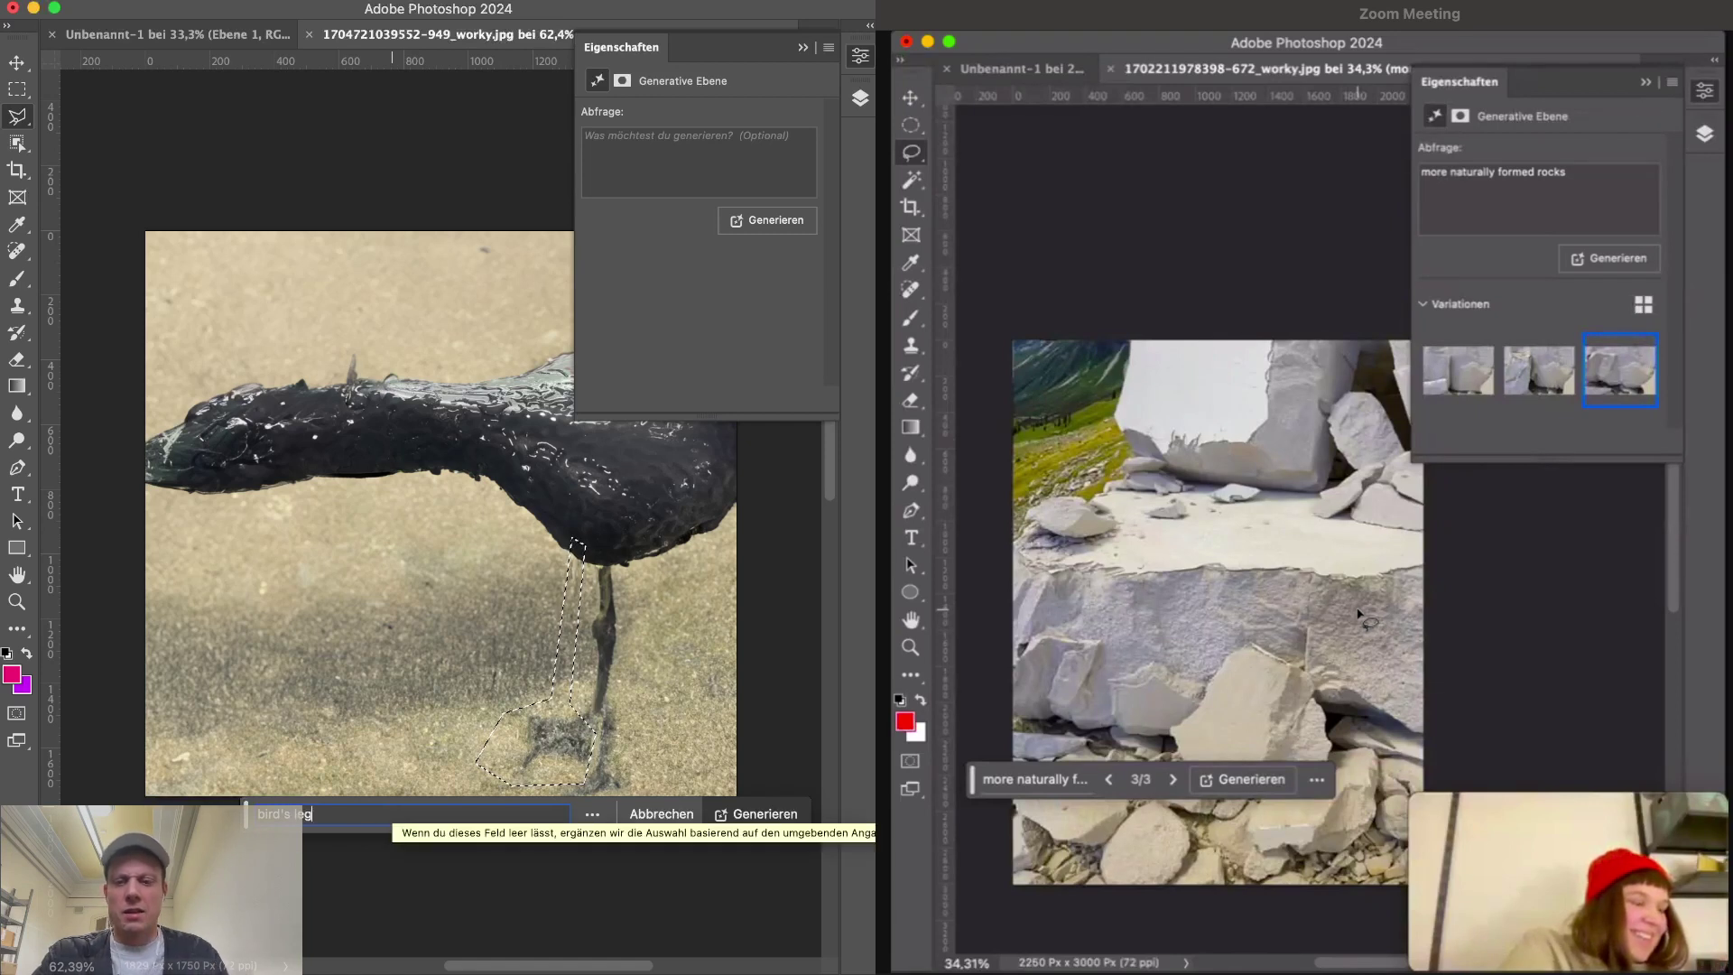
{"action": "left_click", "coordinate": [736, 815]}
- Compare the three "bird's leg" variations with the generation properties collapsed, and delete that generative layer
{"action": "left_click", "coordinate": [798, 51]}
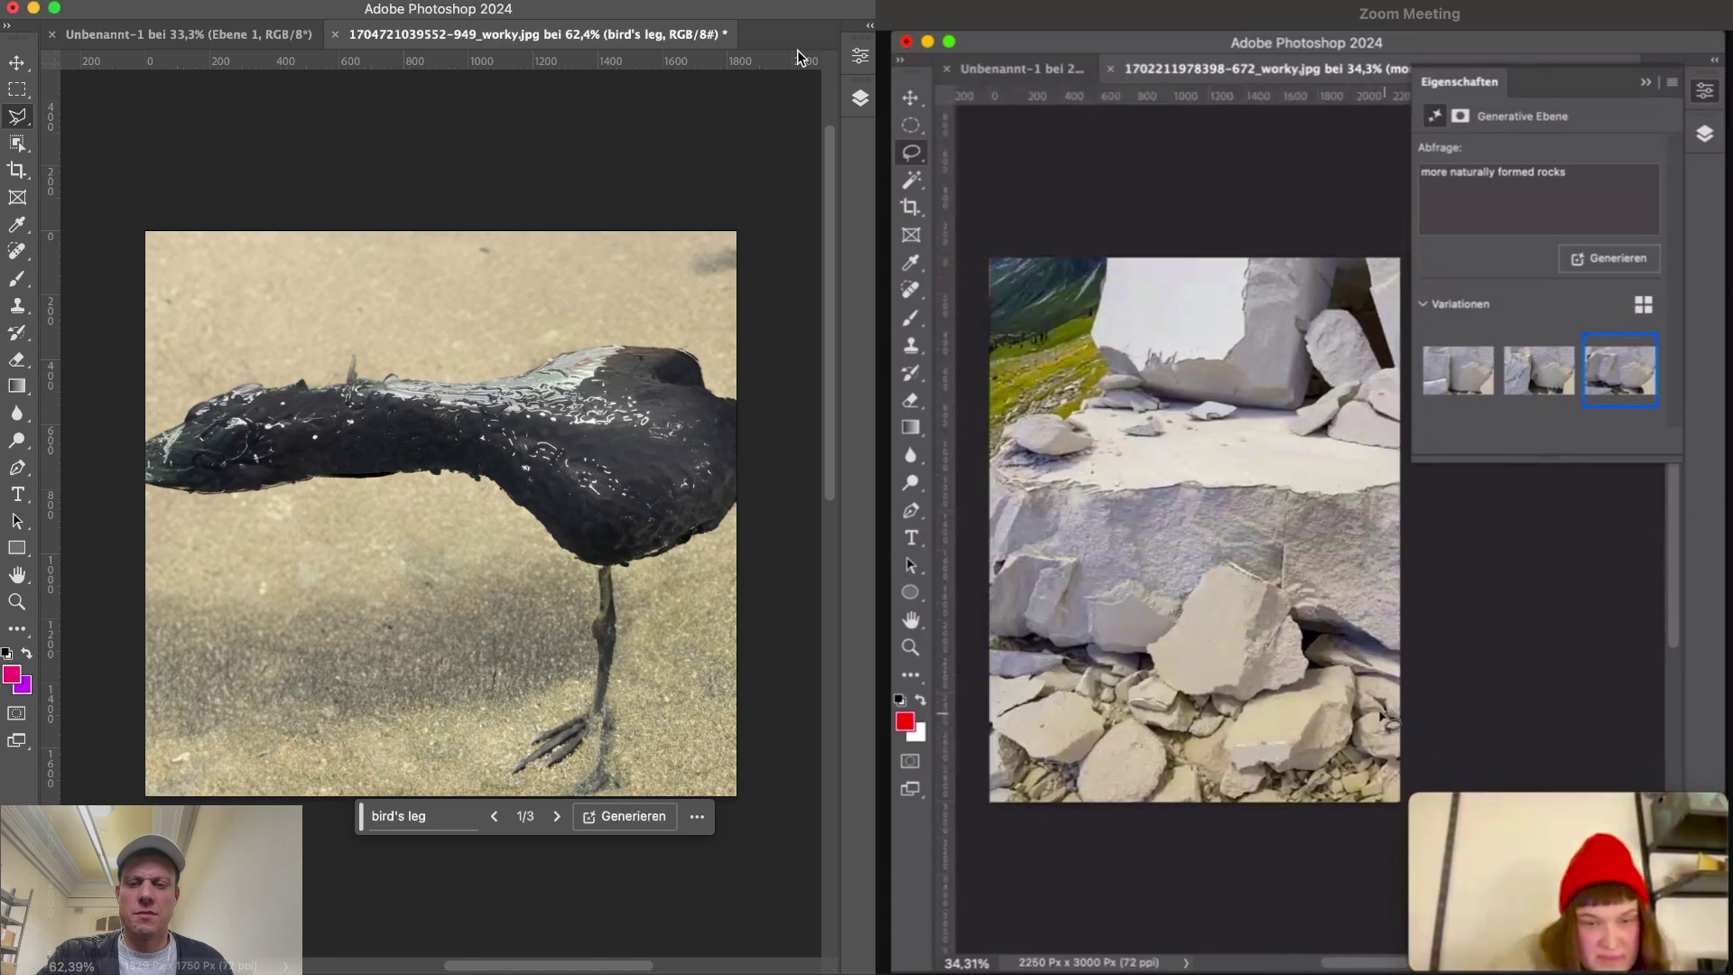
{"action": "left_click", "coordinate": [558, 816]}
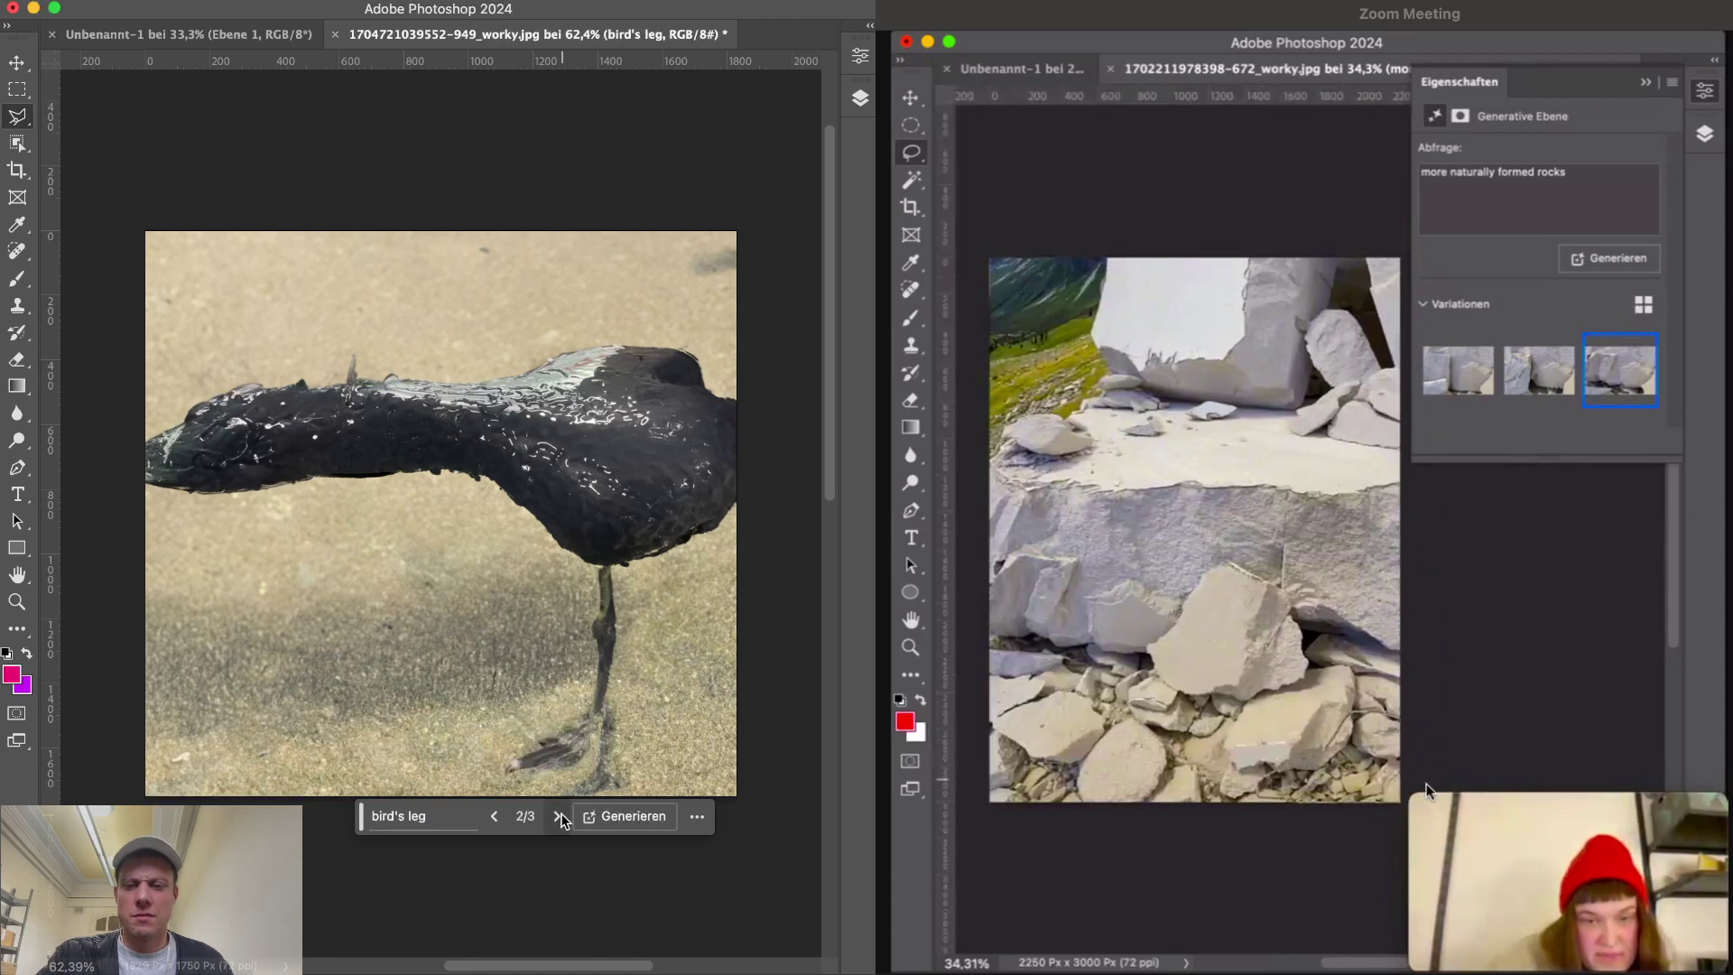
{"action": "left_click", "coordinate": [557, 816]}
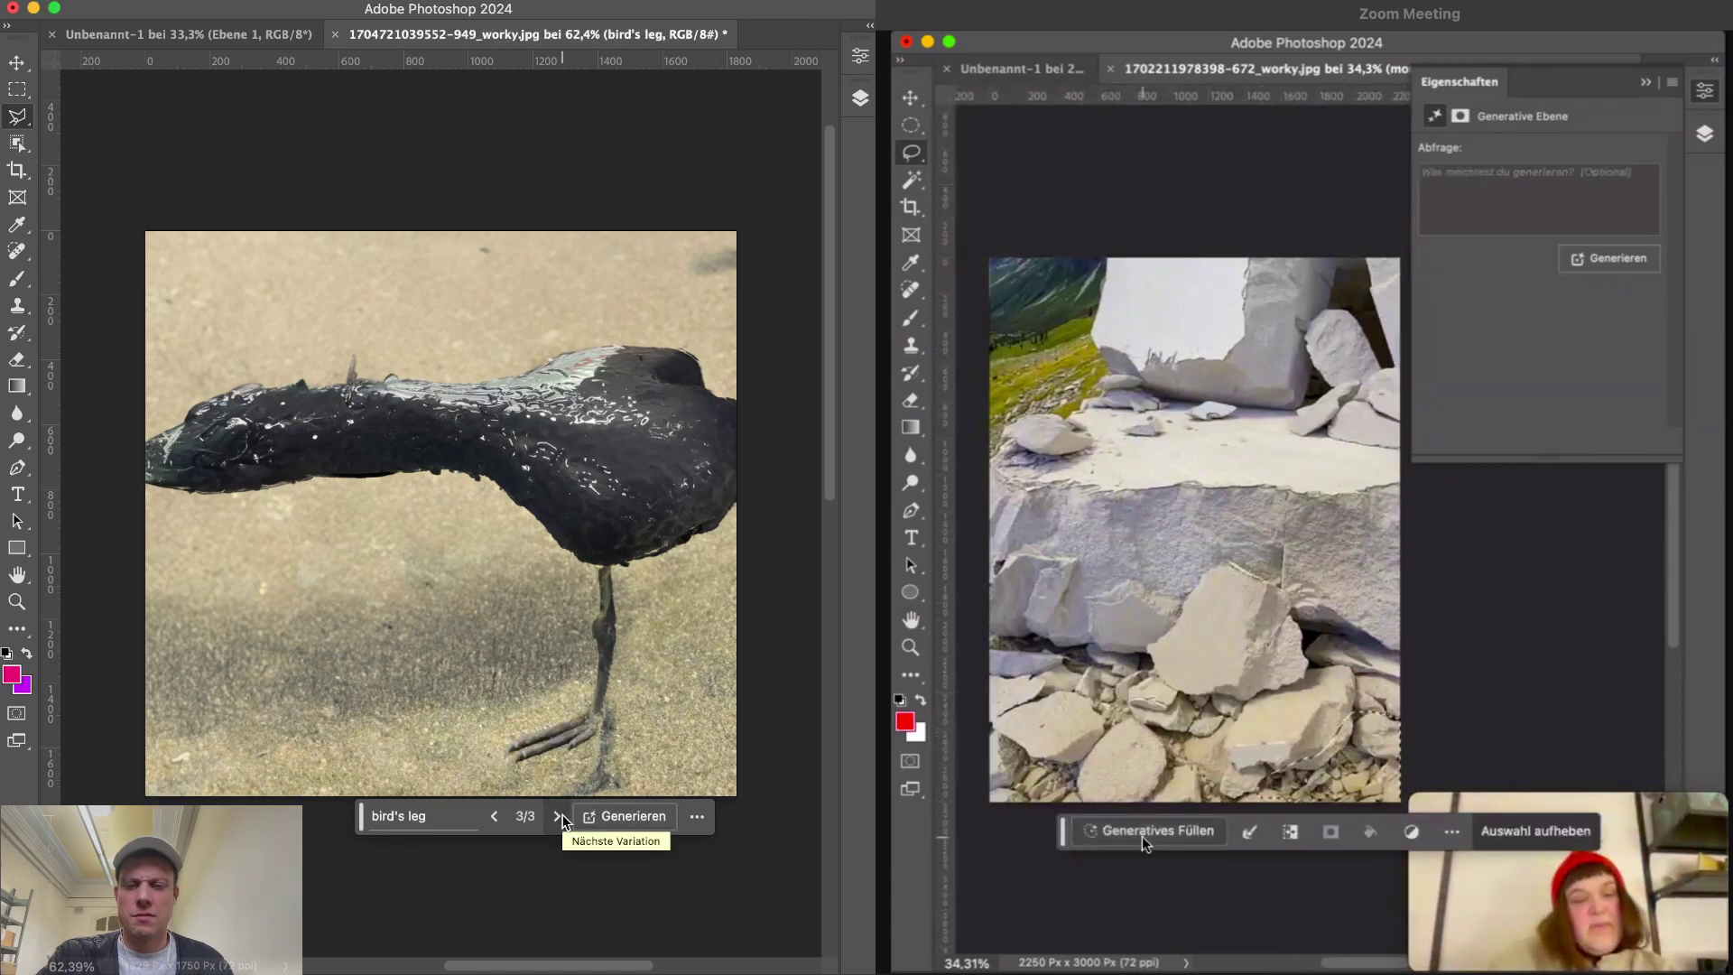
{"action": "left_click", "coordinate": [558, 816]}
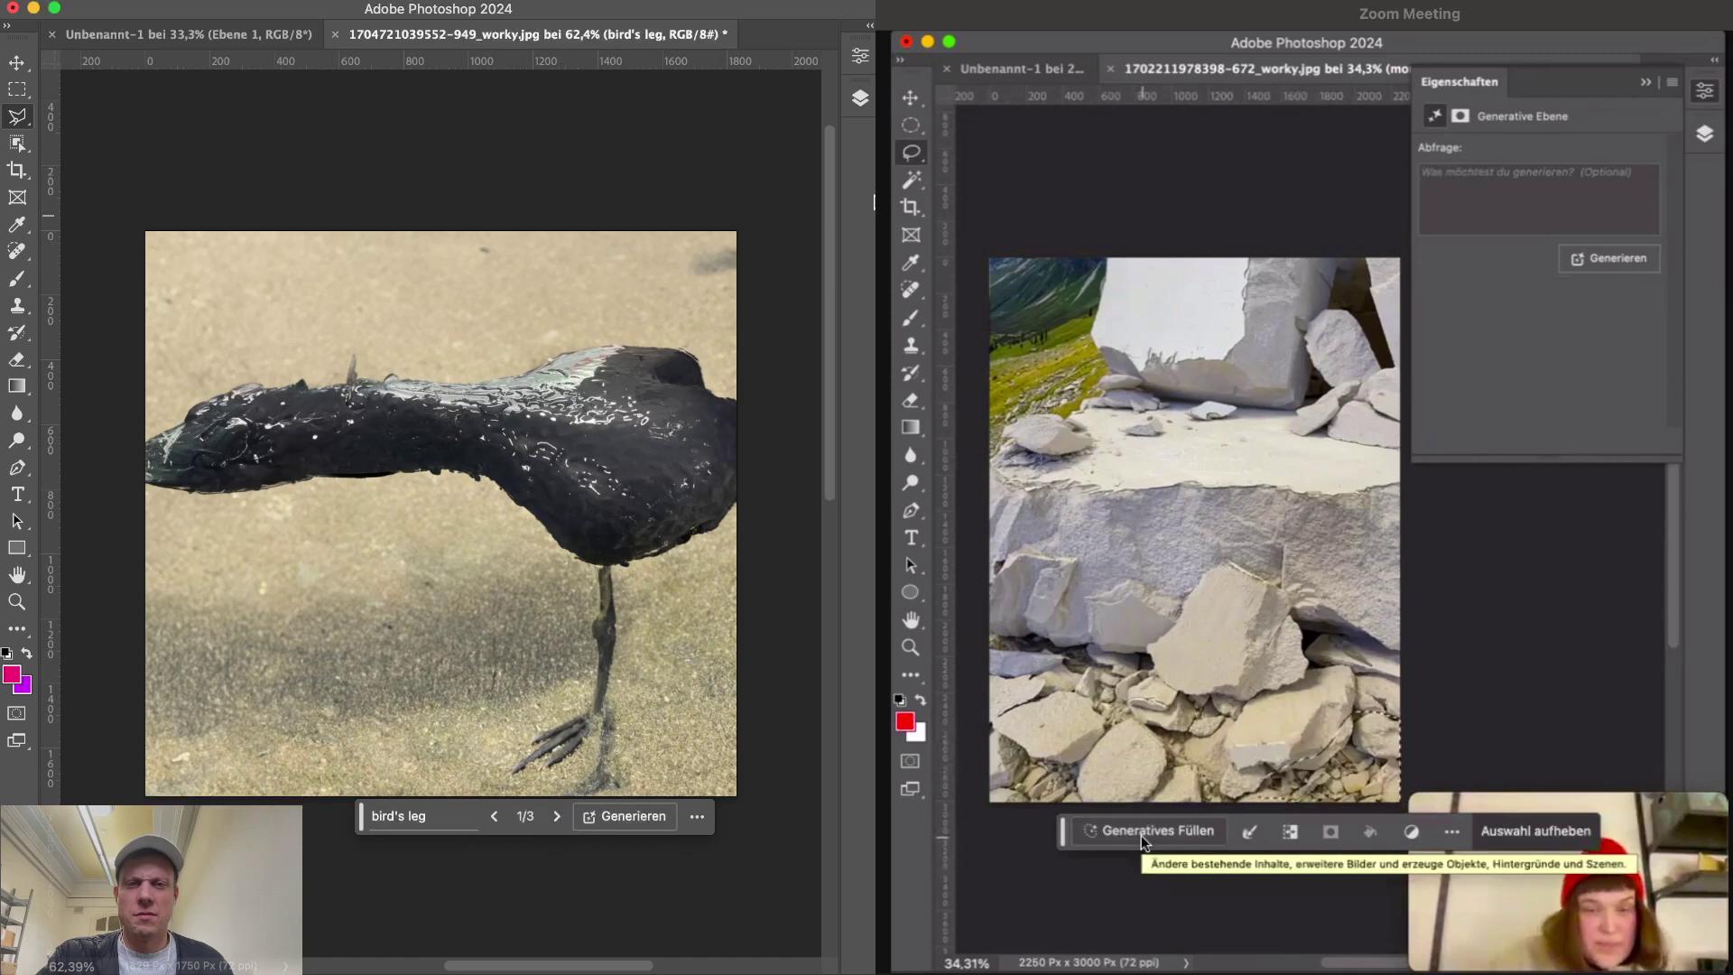
{"action": "left_click", "coordinate": [860, 98]}
{"action": "left_click_drag", "start_coordinate": [709, 209], "coordinate": [804, 433]}
- Outline a slanted leg with a wide foot beneath the body, farther from the existing leg, with the Polygonal Lasso tool
{"action": "key", "text": "Tab"}
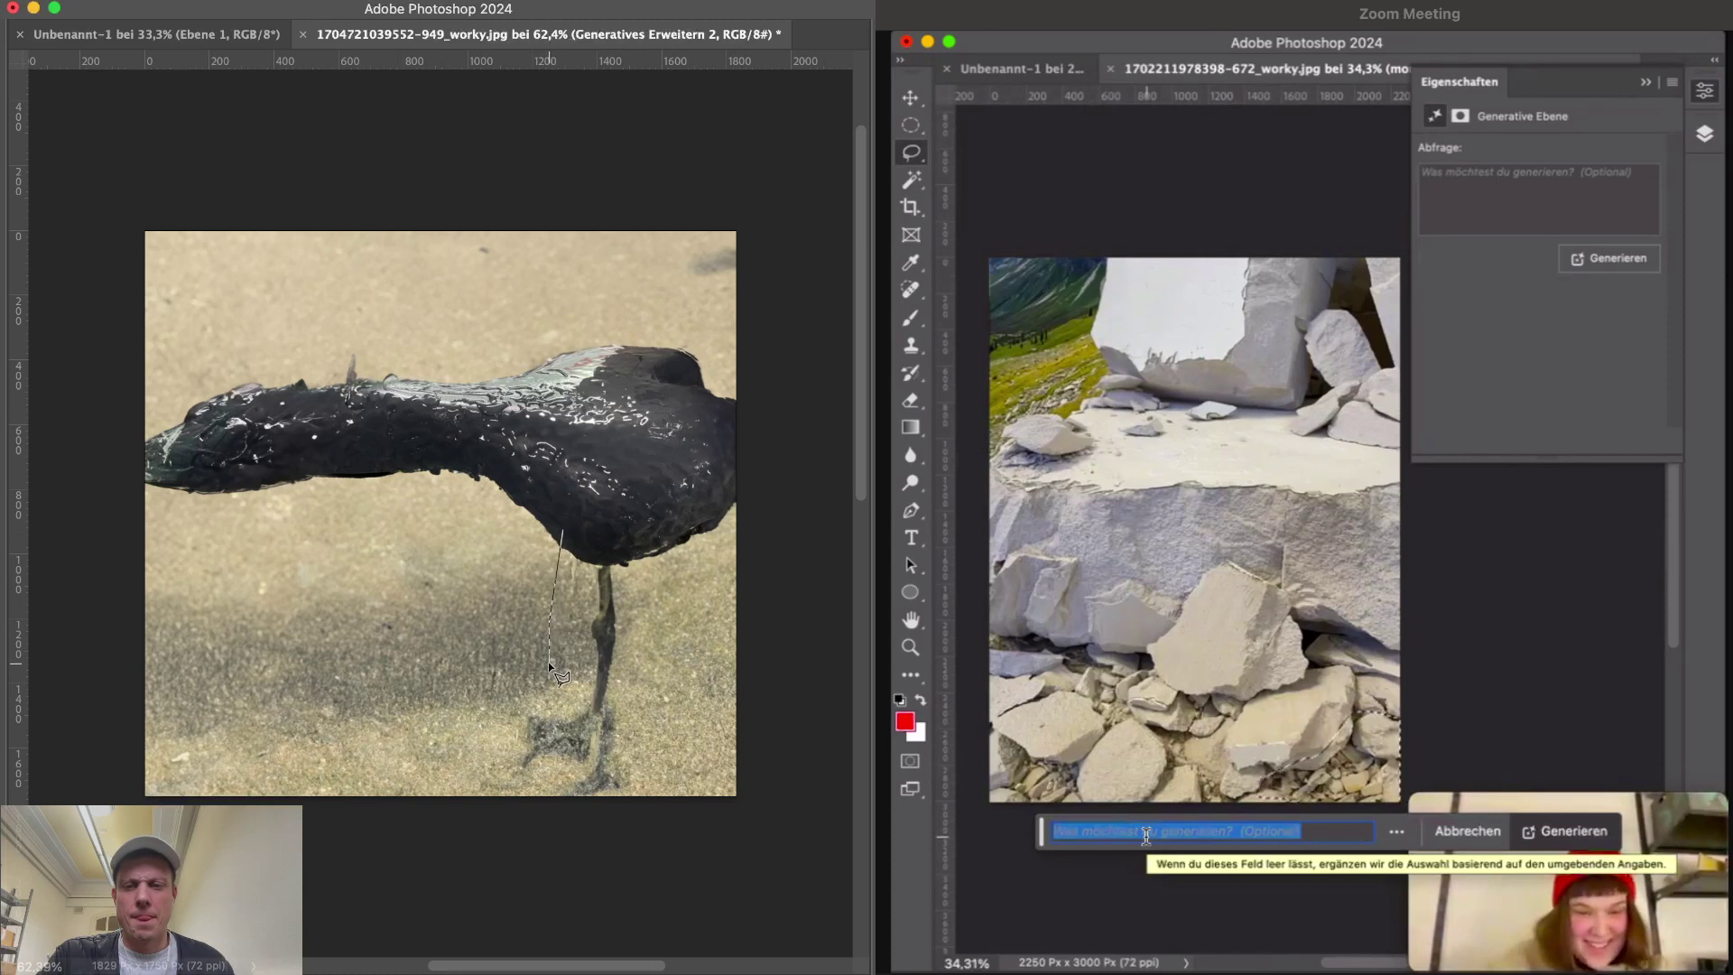
{"action": "mouse_move", "coordinate": [549, 662]}
{"action": "left_mouse_down"}
{"action": "mouse_move", "coordinate": [545, 708]}
{"action": "mouse_move", "coordinate": [505, 729]}
{"action": "left_mouse_up"}
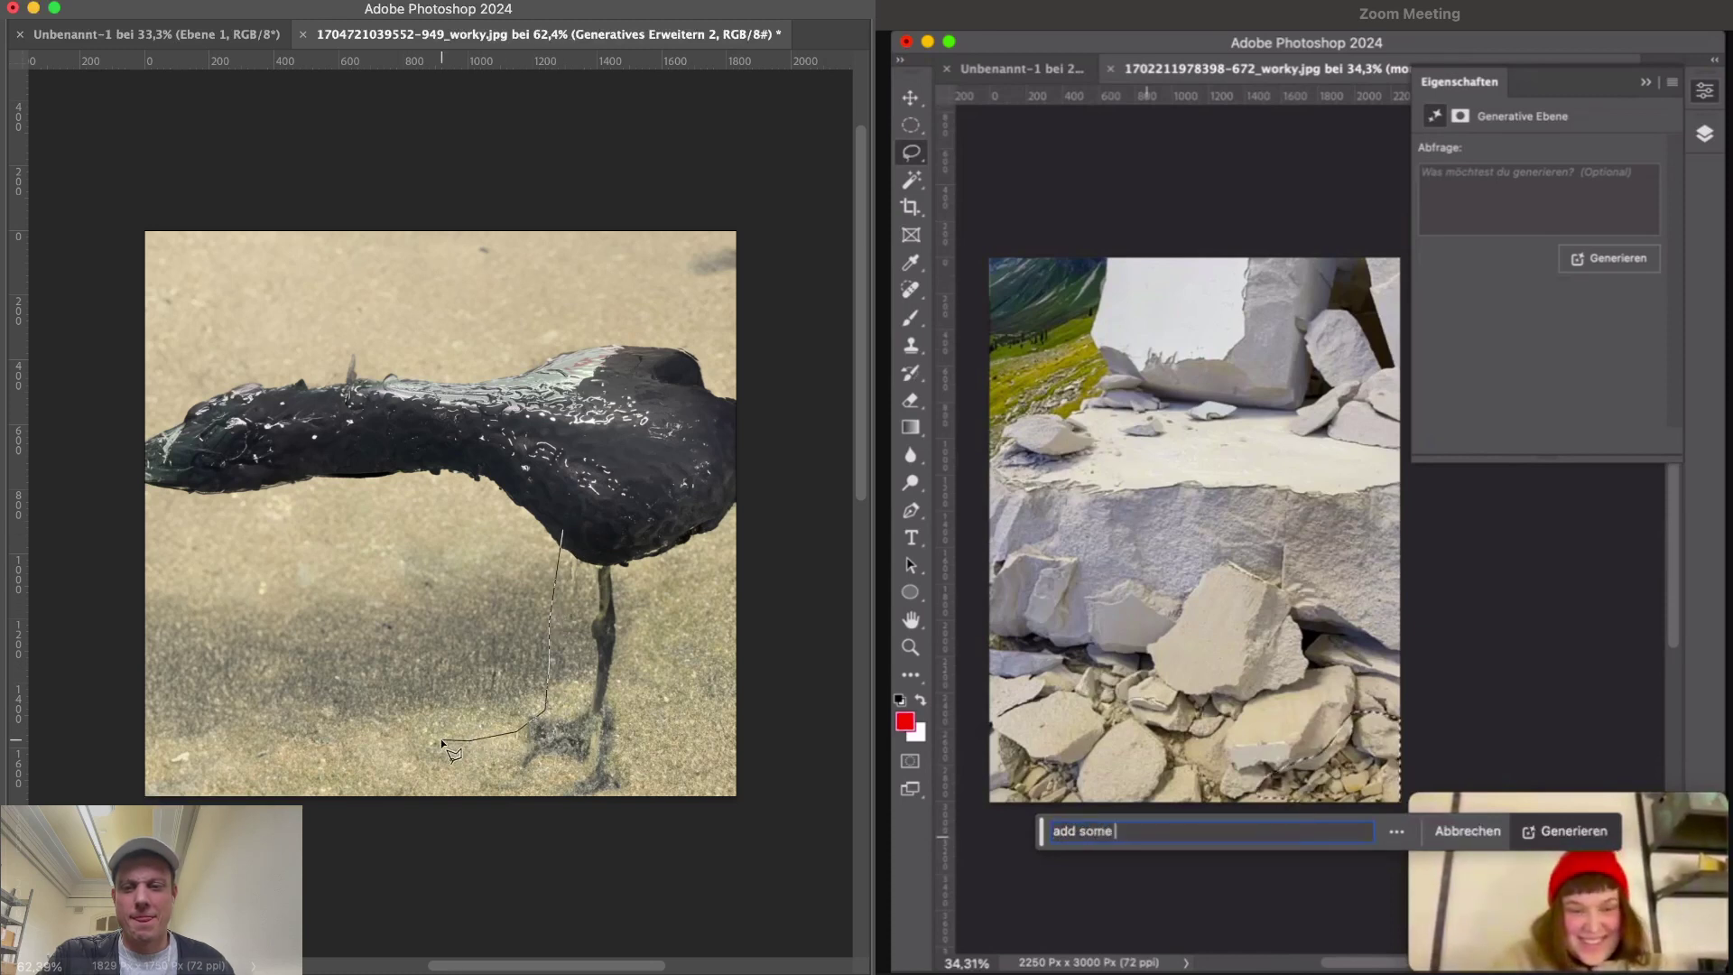
{"action": "mouse_move", "coordinate": [463, 668]}
{"action": "left_mouse_down"}
{"action": "mouse_move", "coordinate": [527, 668]}
{"action": "mouse_move", "coordinate": [553, 522]}
{"action": "left_mouse_up"}
- Fill the new leg-shaped selection using Generative Fill with the prompt "bird's second leg"
{"action": "key", "text": "Tab"}
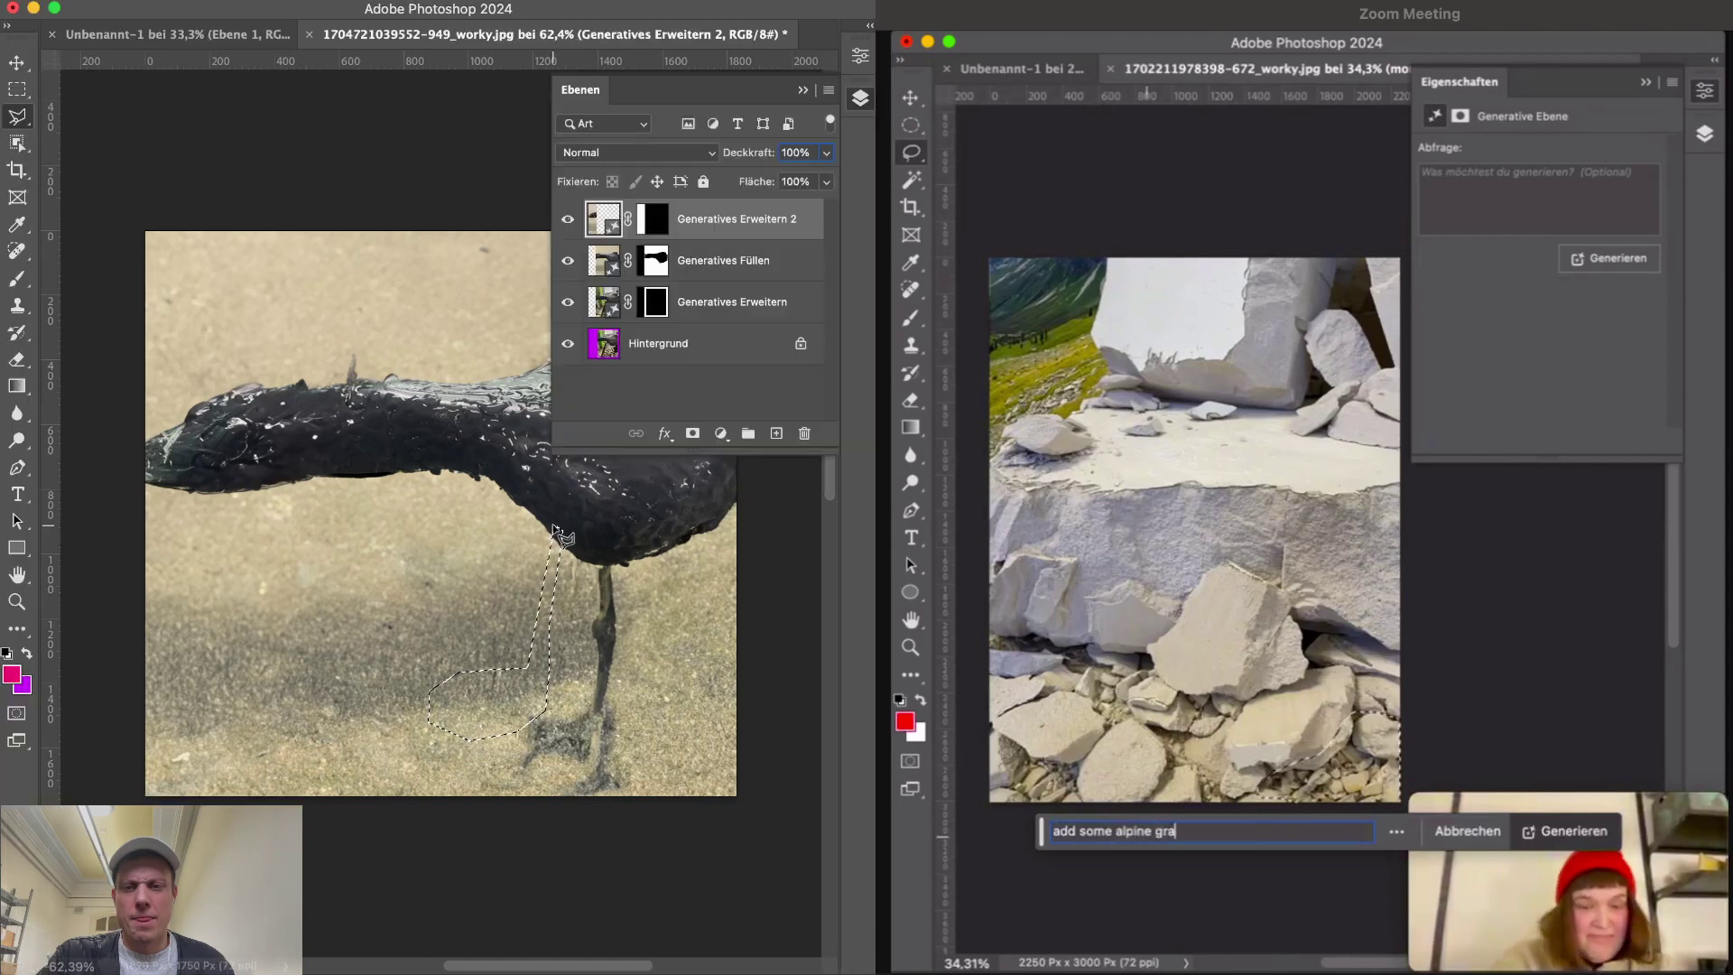
{"action": "left_click", "coordinate": [339, 769]}
{"action": "type", "text": "b"}
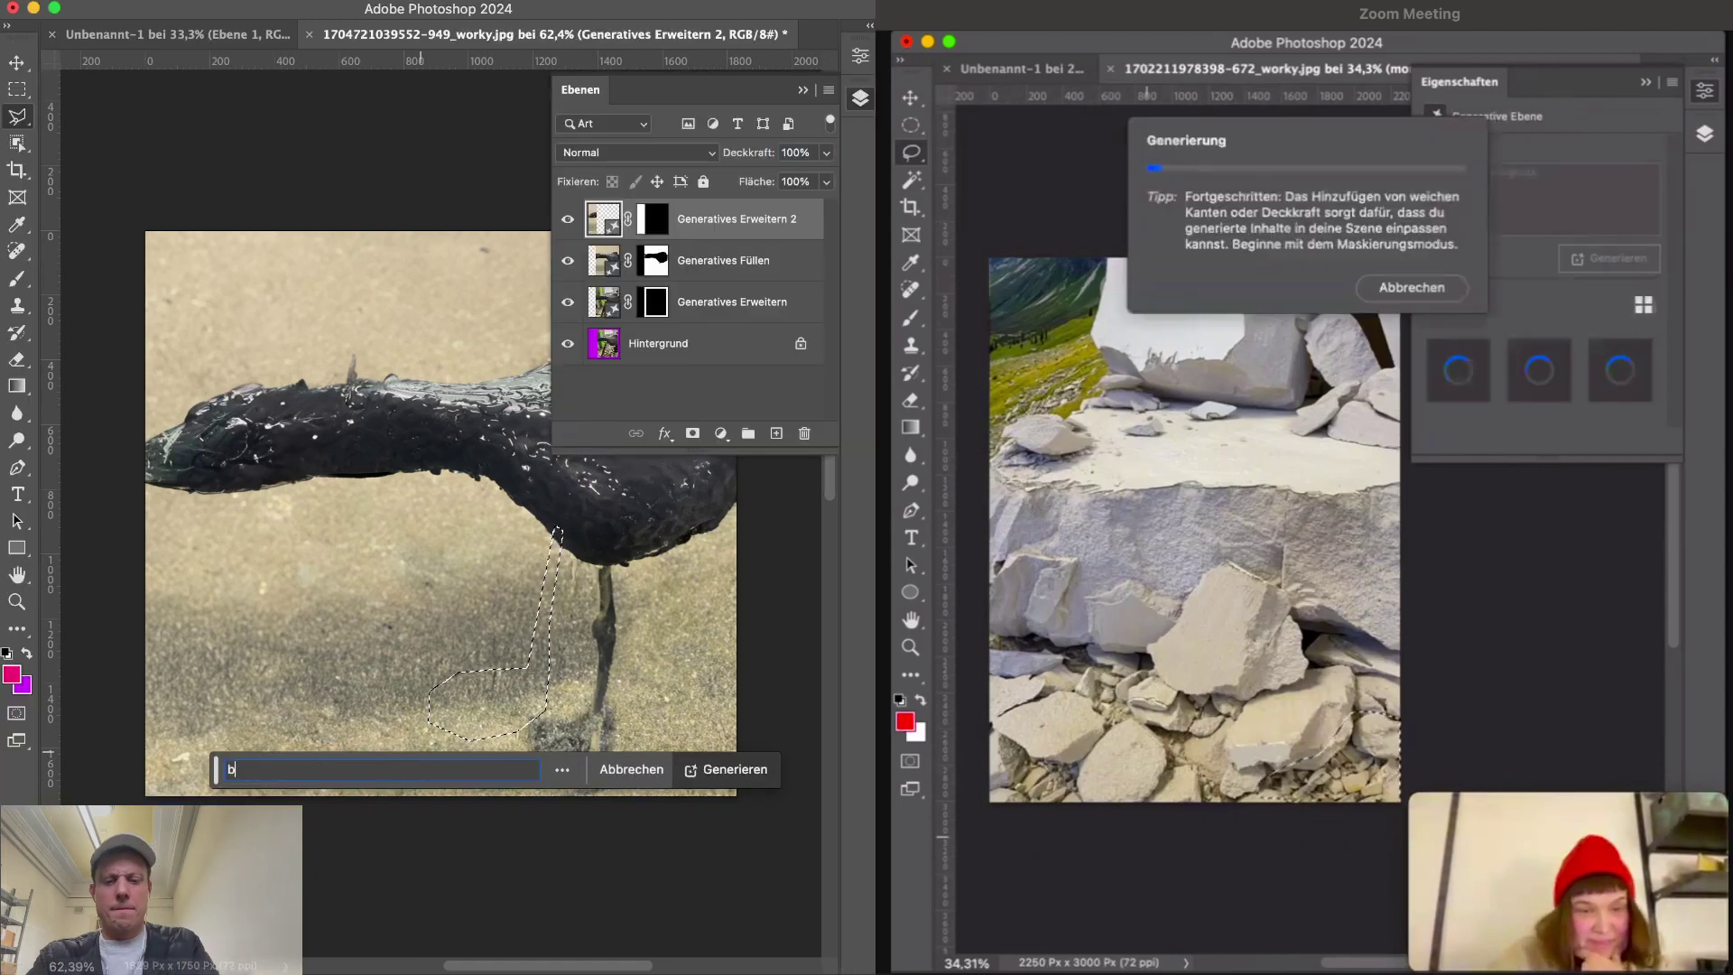
{"action": "type", "text": "ird's second leg"}
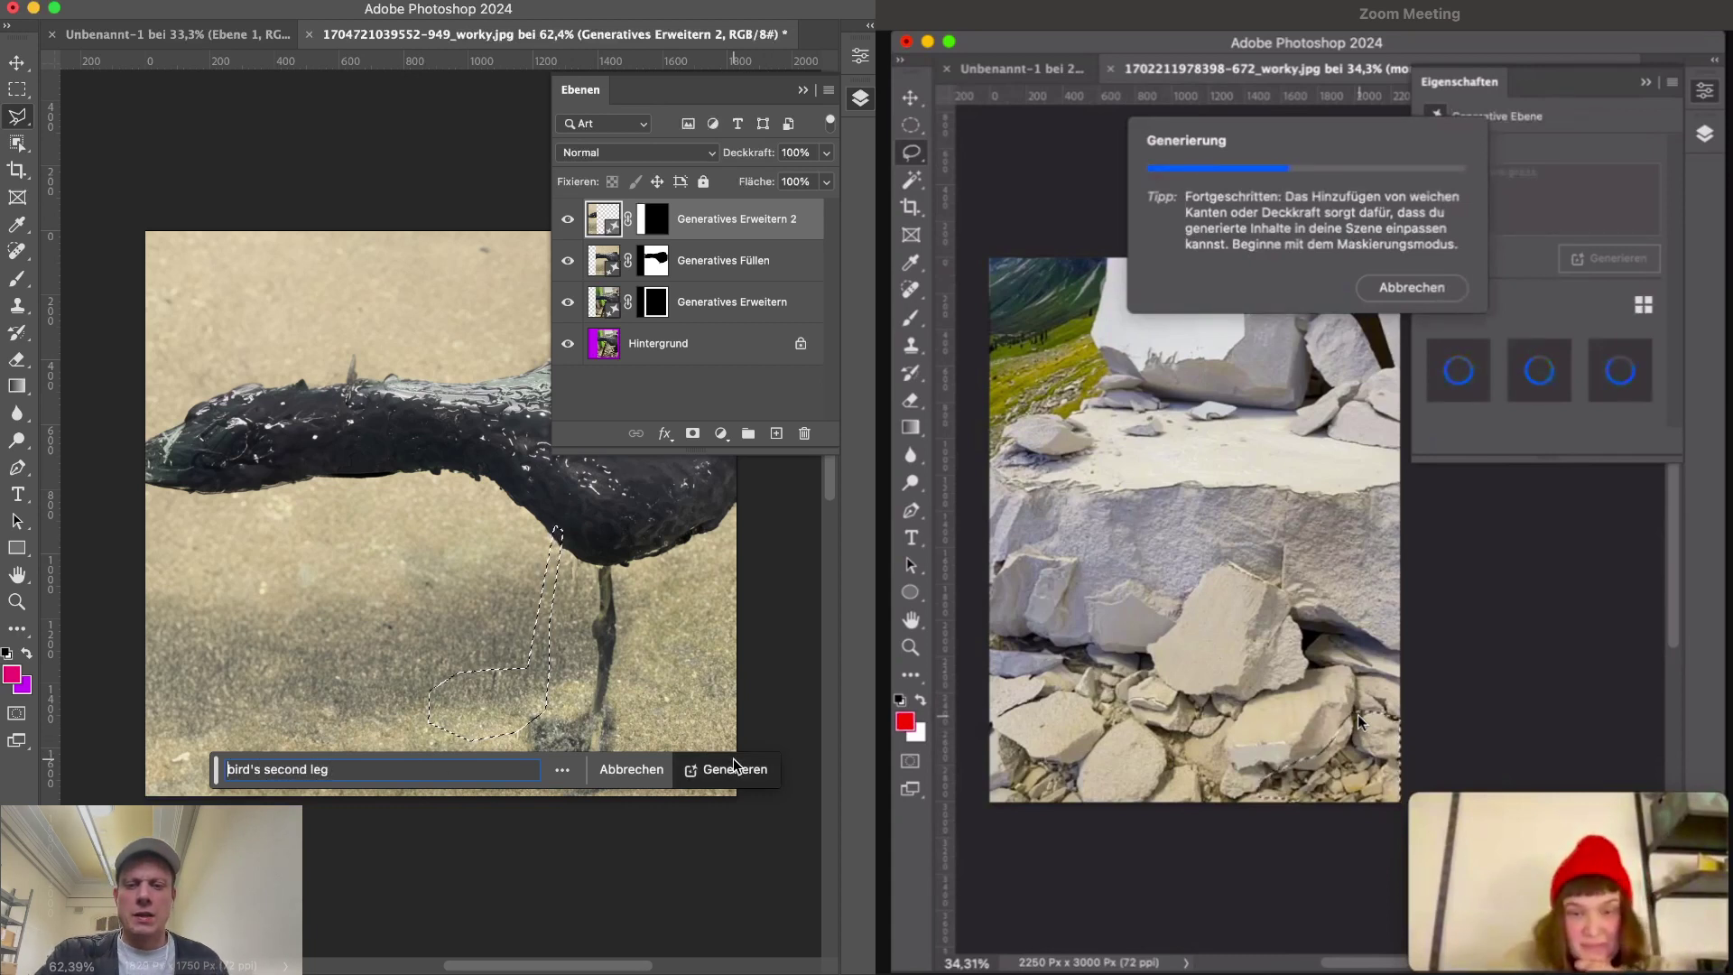
{"action": "left_click", "coordinate": [733, 765]}
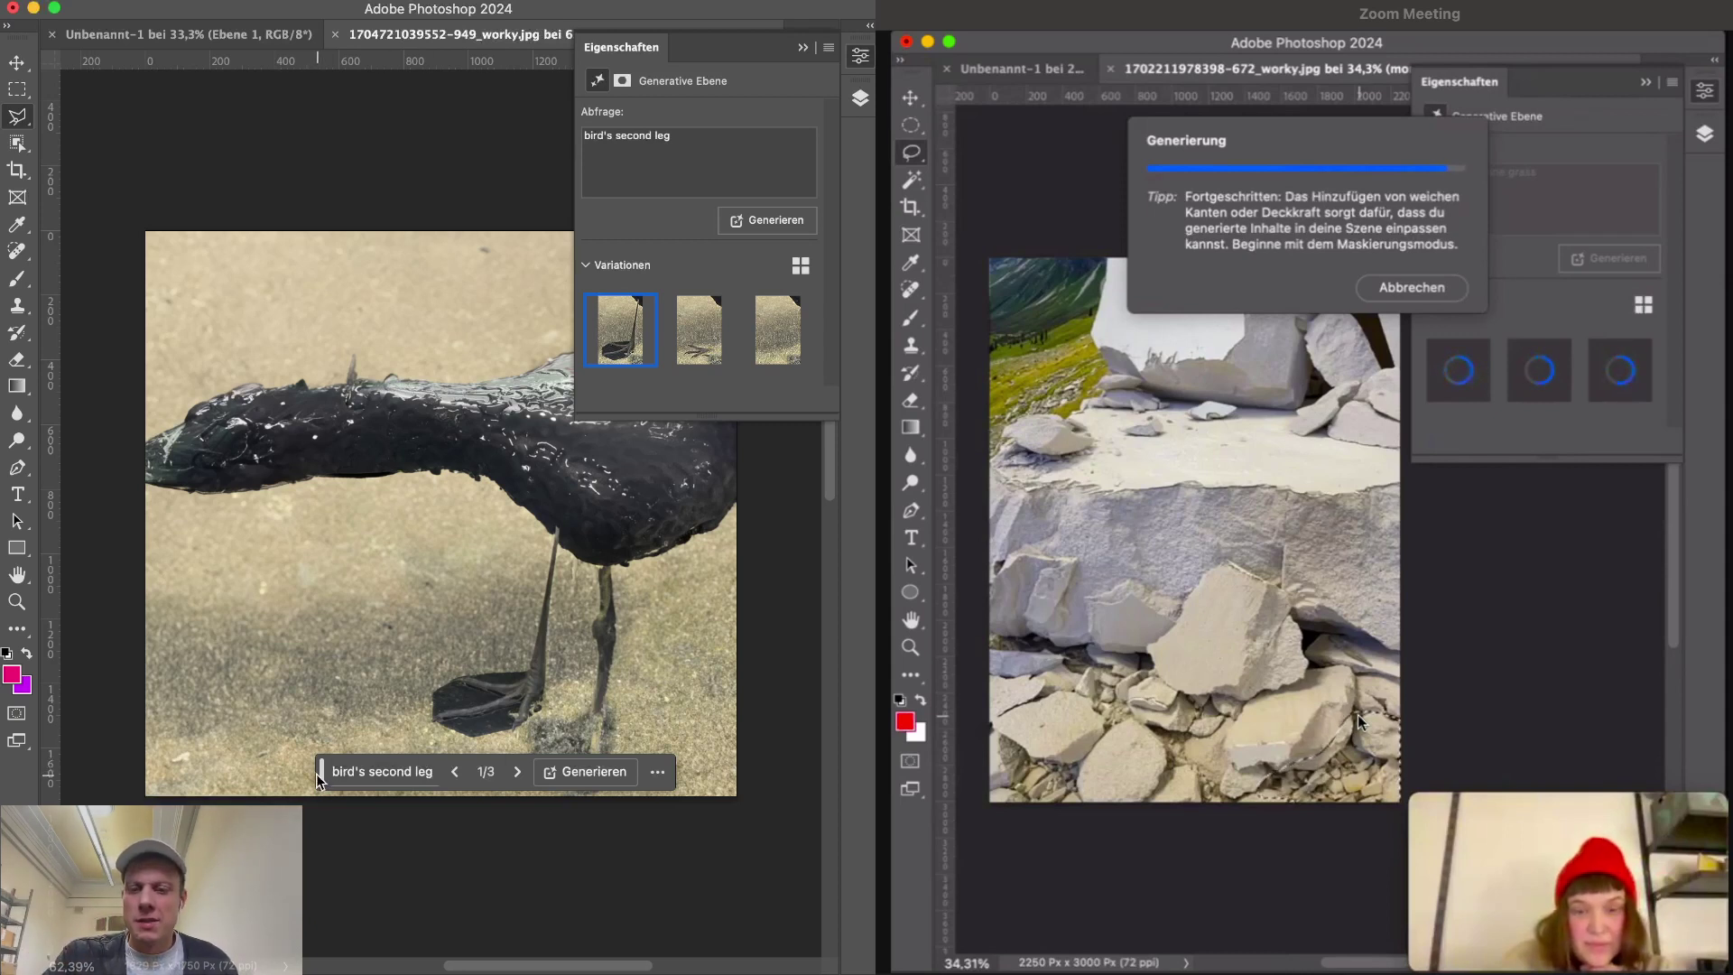
- Compare the three "bird's second leg" variations, keep the first, and collapse the generation properties
{"action": "left_click", "coordinate": [516, 839]}
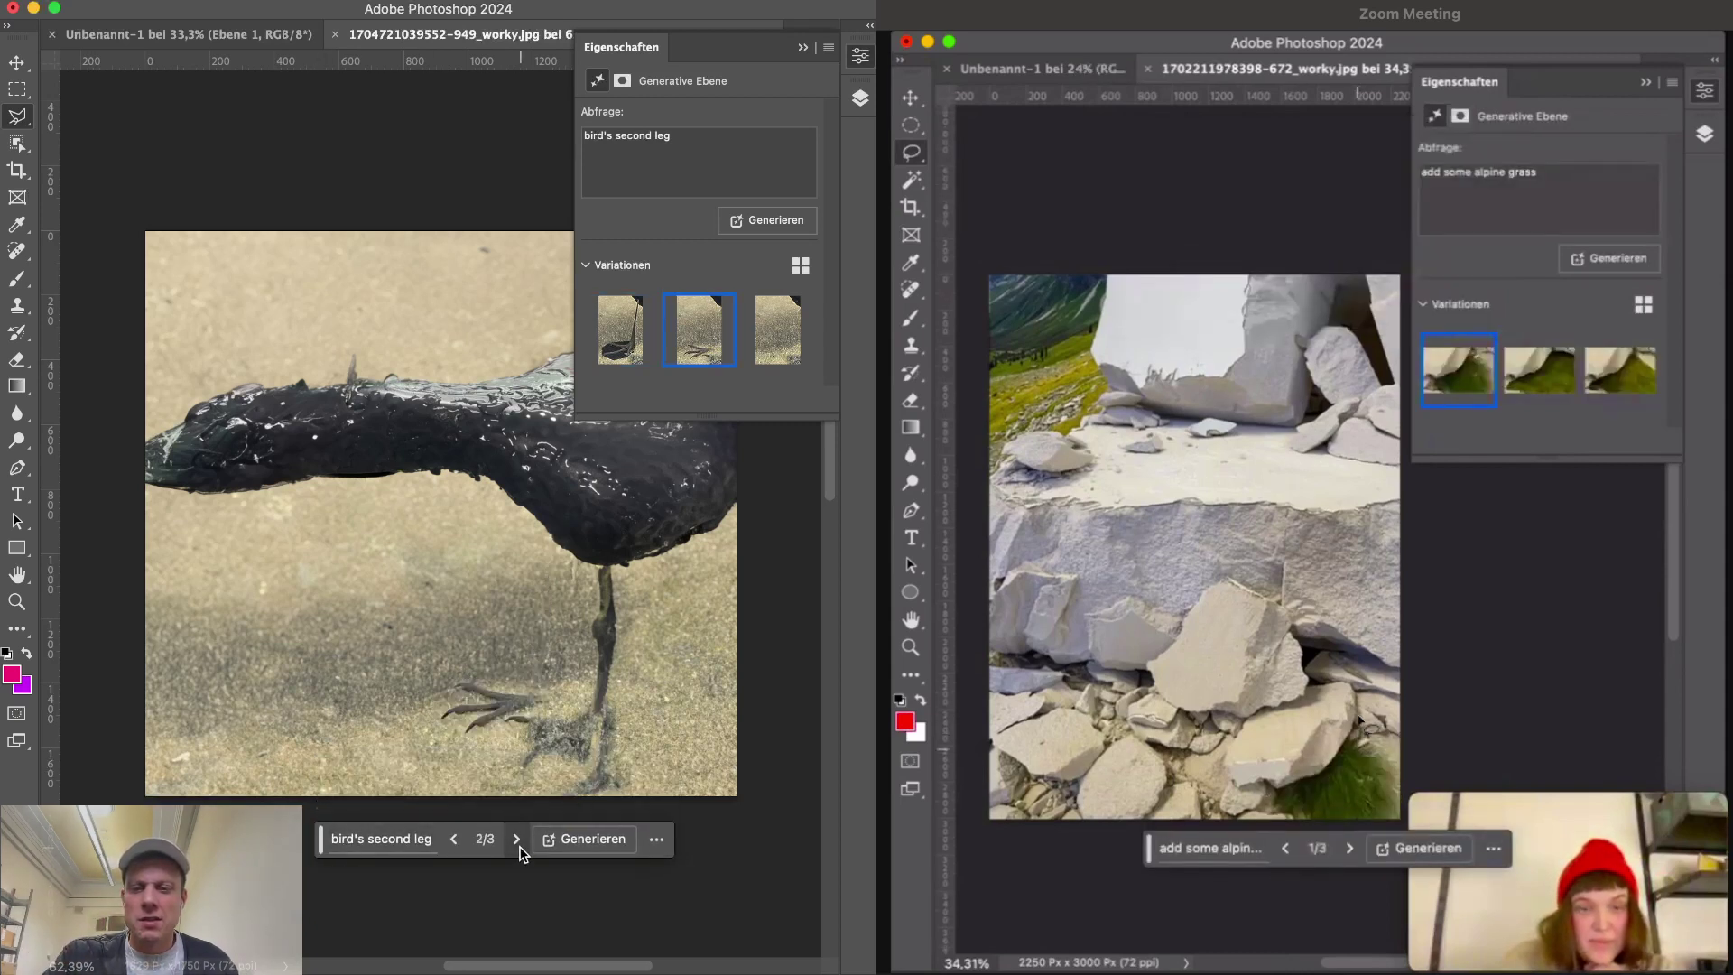
{"action": "left_click", "coordinate": [456, 841]}
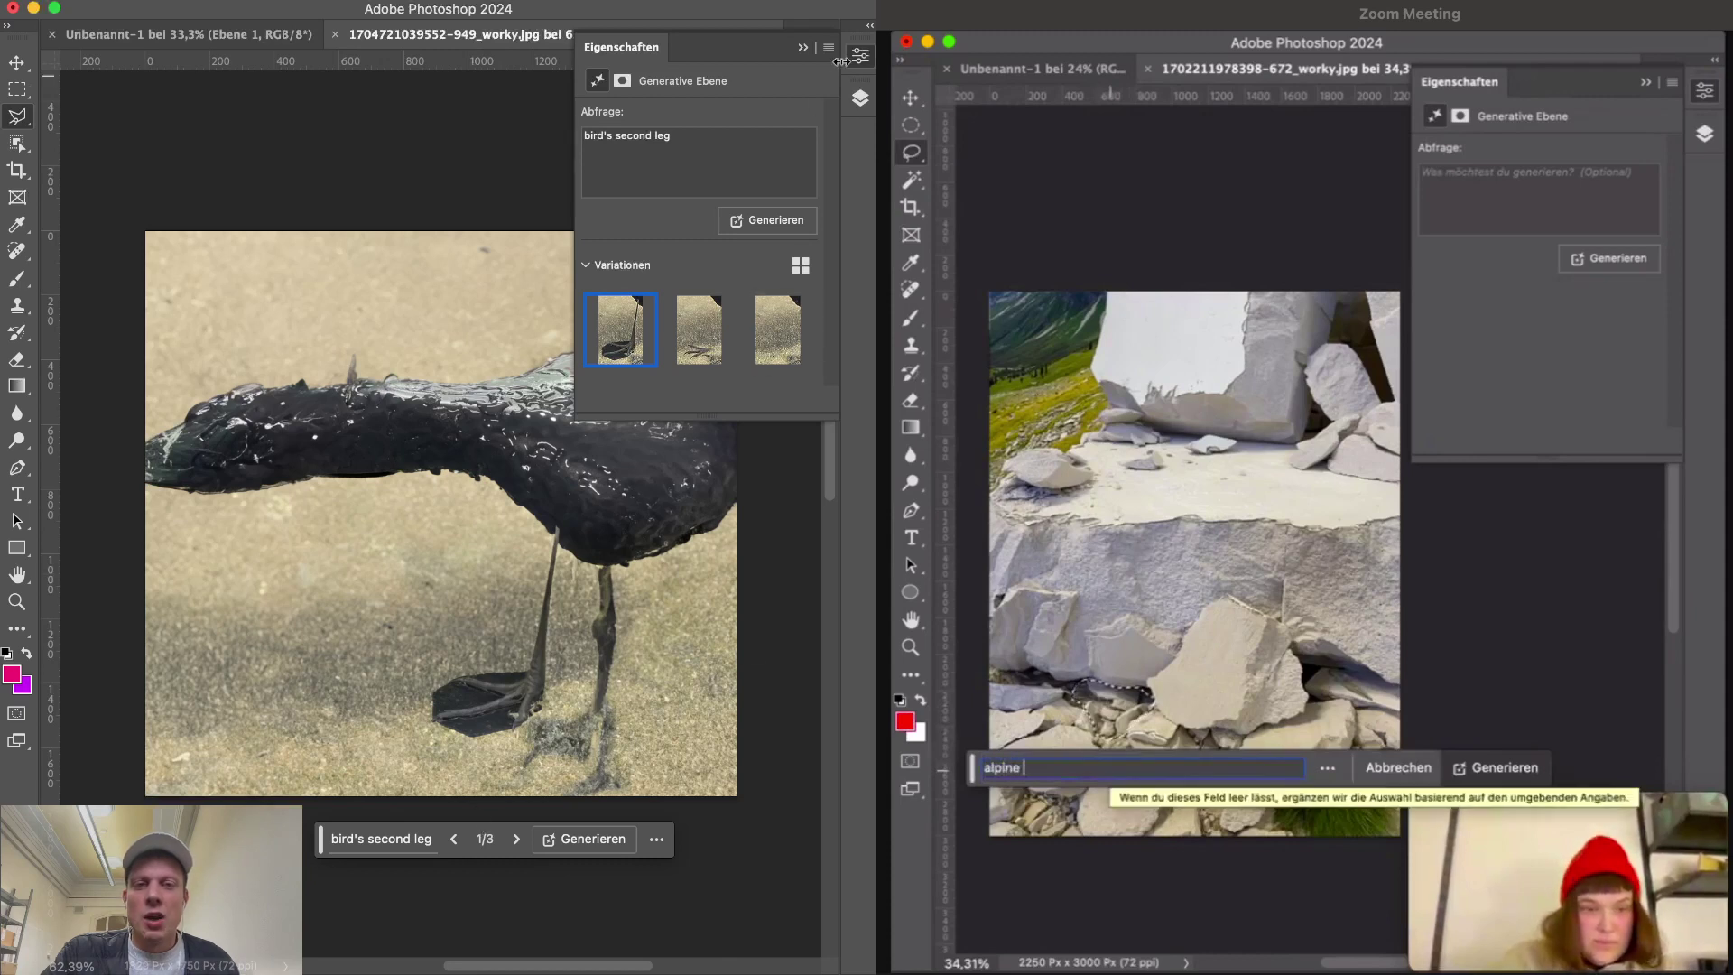
{"action": "left_click", "coordinate": [803, 48]}
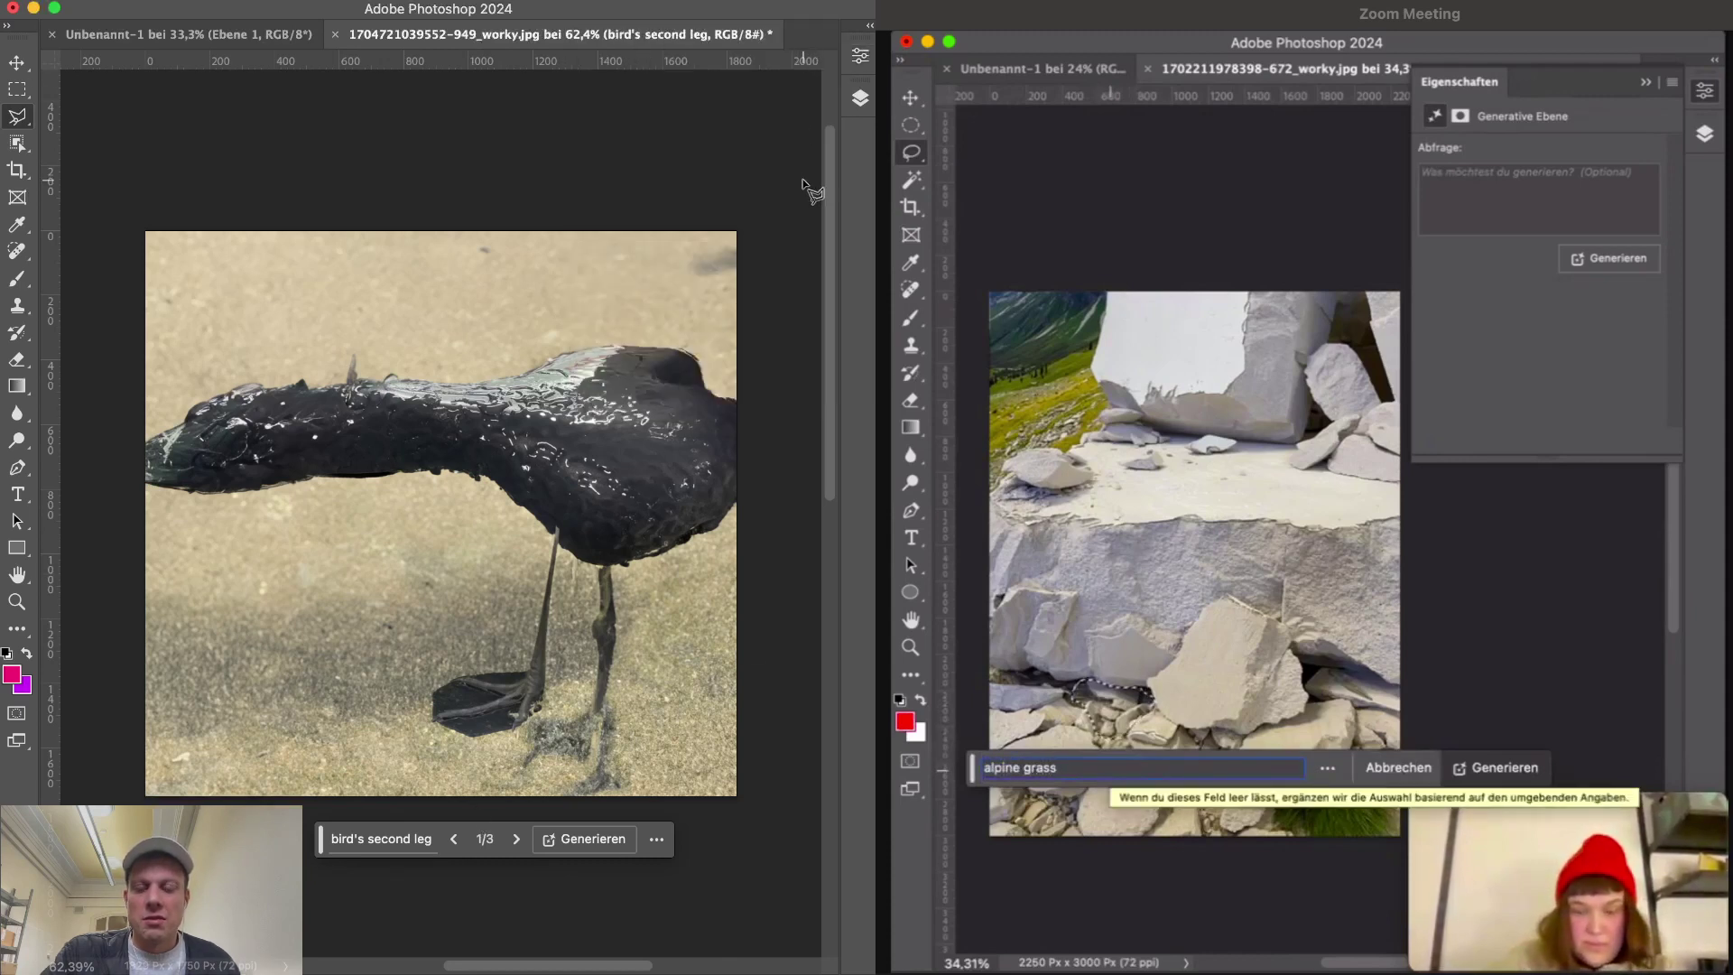
{"action": "left_click", "coordinate": [517, 841]}
{"action": "left_click", "coordinate": [516, 843]}
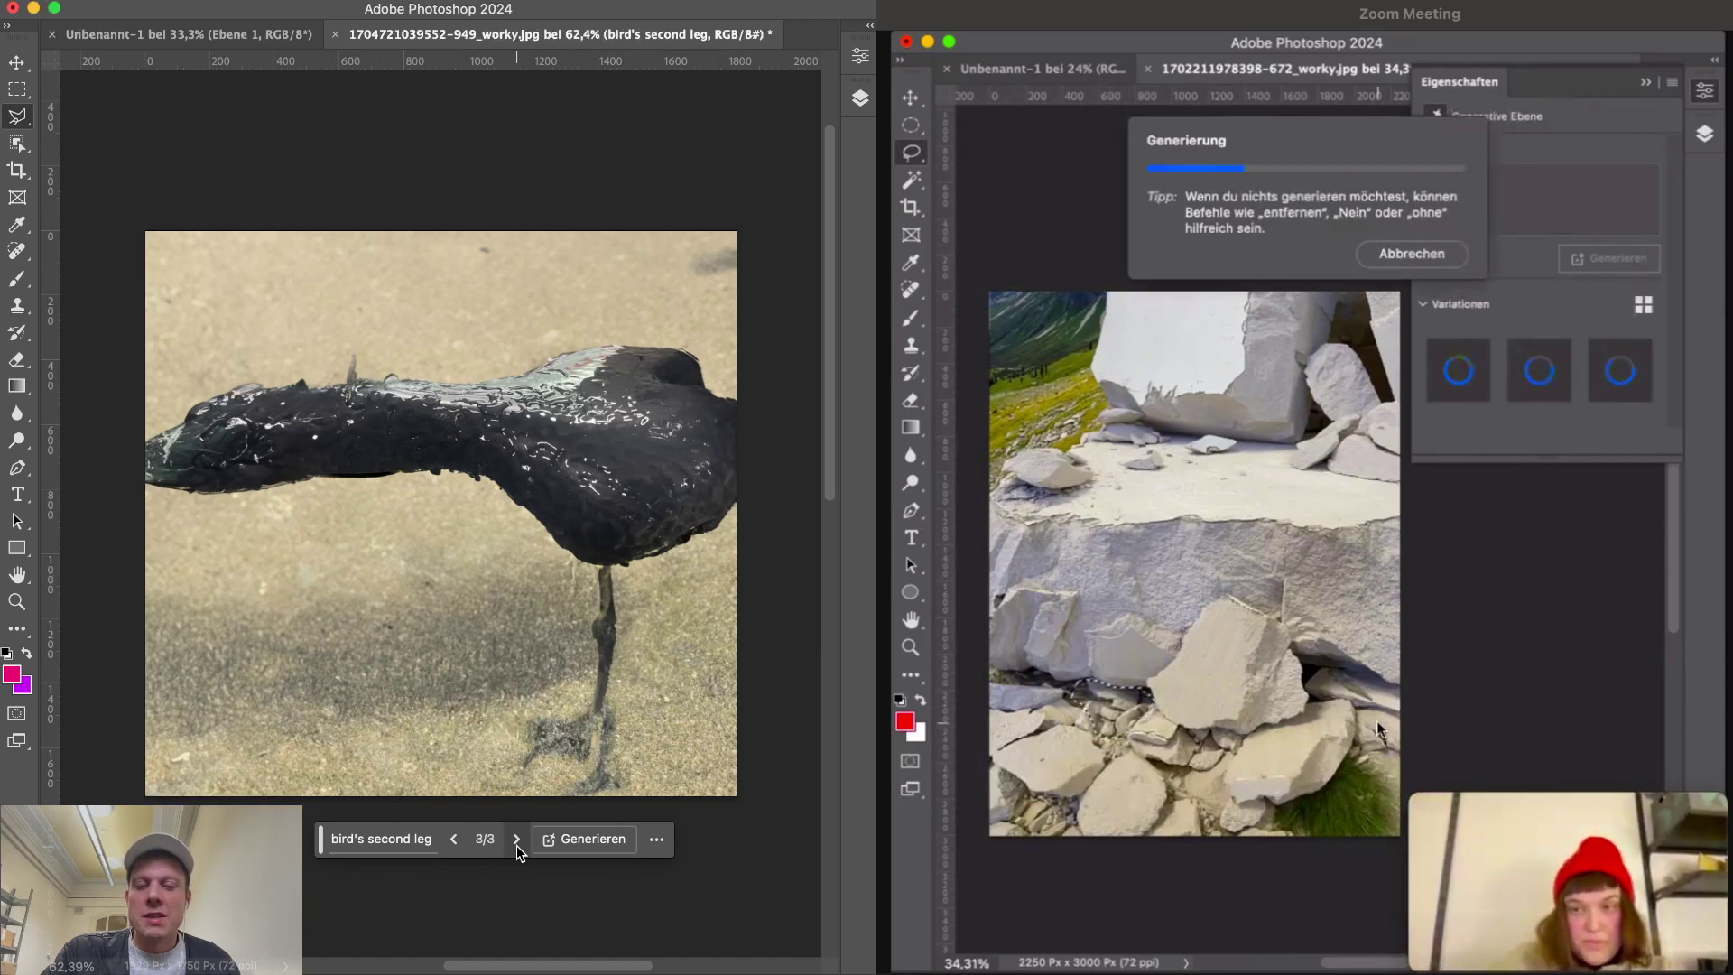
{"action": "left_click", "coordinate": [452, 841]}
{"action": "left_click", "coordinate": [452, 841]}
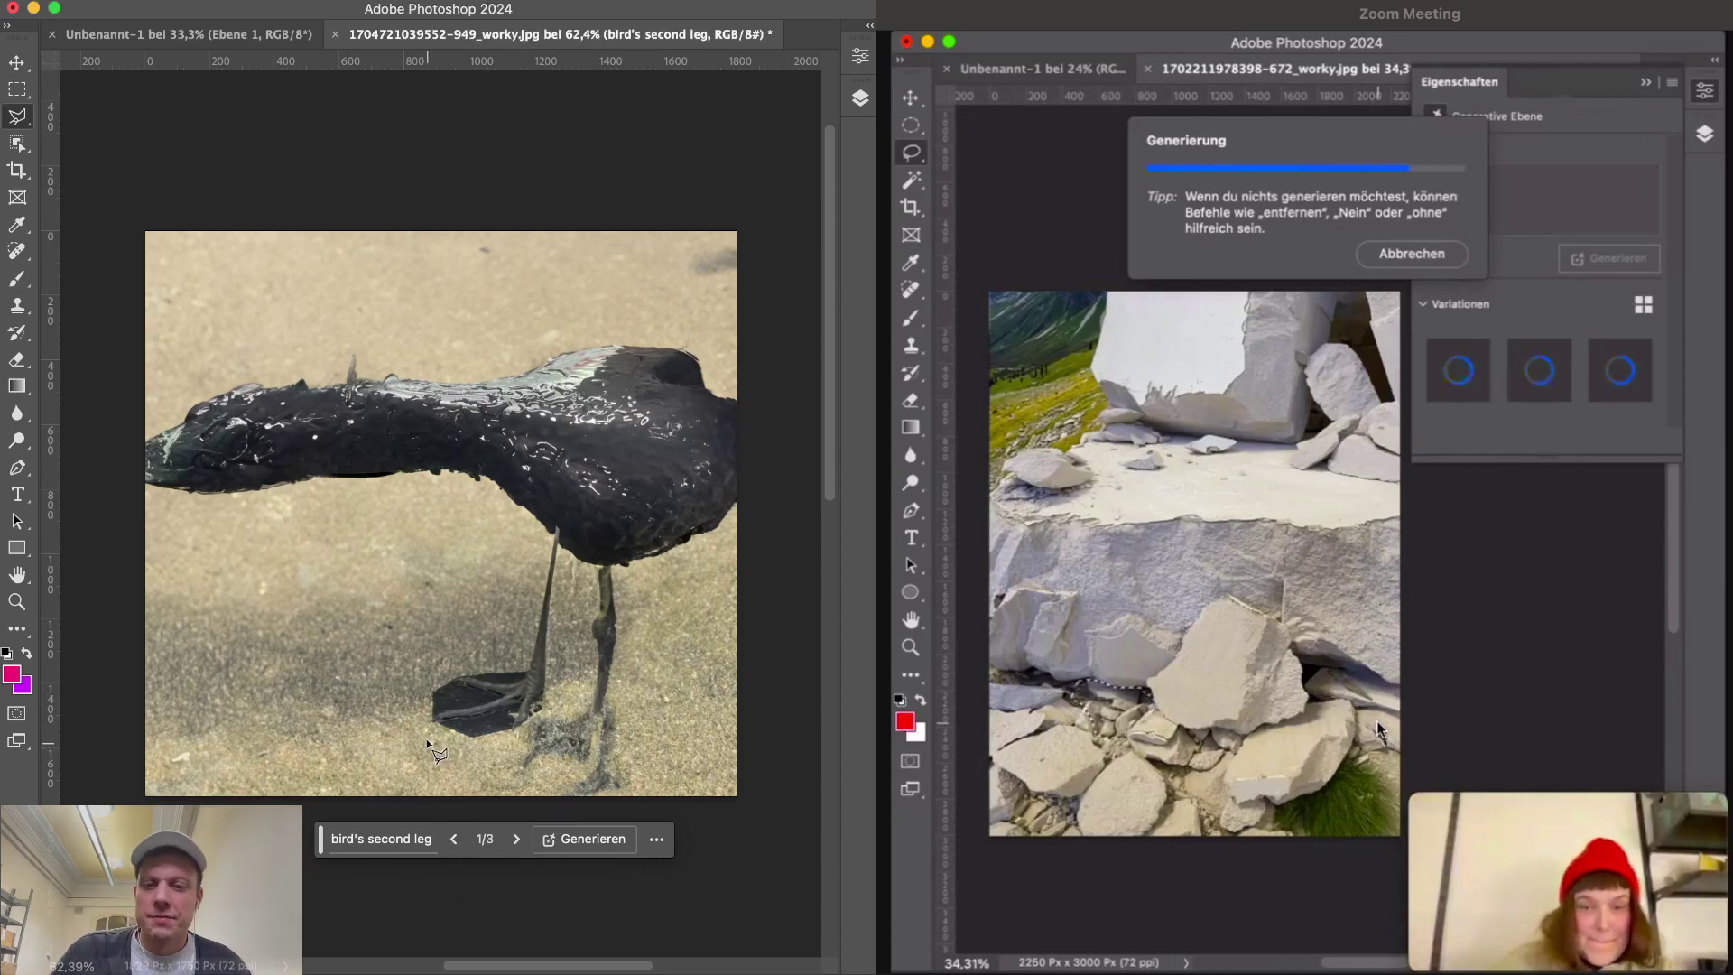
- Outline the dark foot area of the slanted second leg, with some surrounding sand, using the Polygonal Lasso tool
{"action": "scroll", "coordinate": [448, 733], "scroll_direction": "up", "scroll_amount": 4}
{"action": "scroll", "coordinate": [444, 727], "scroll_direction": "down", "scroll_amount": 5}
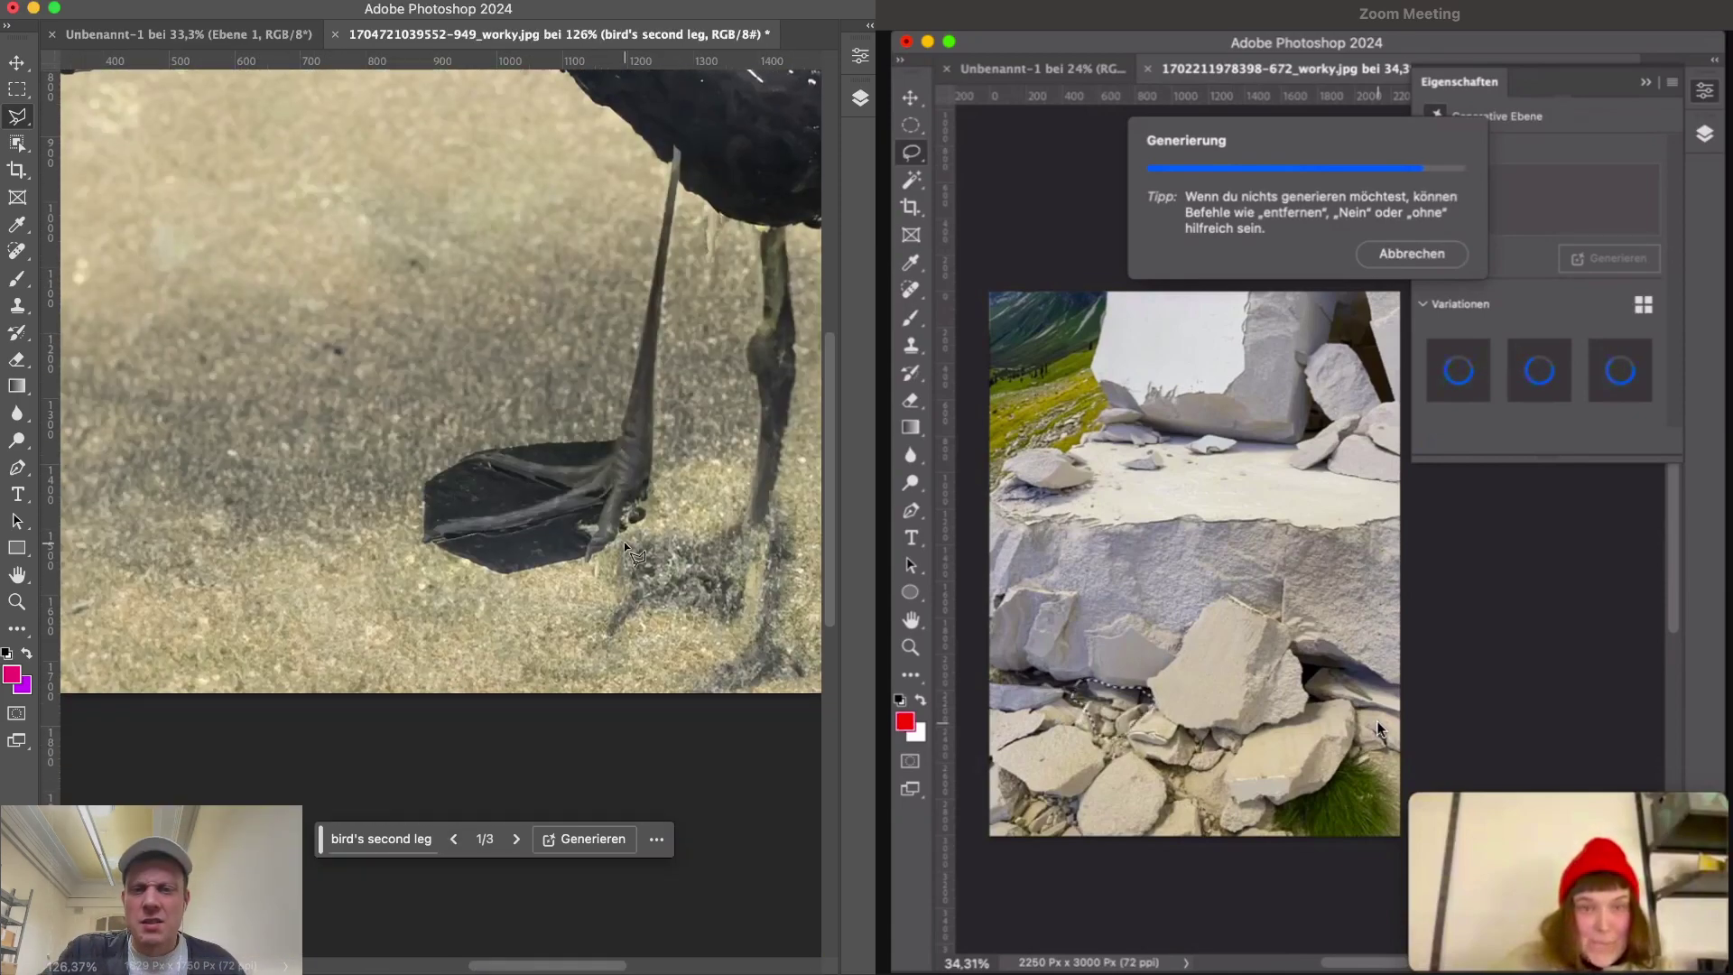
{"action": "left_click", "coordinate": [668, 498]}
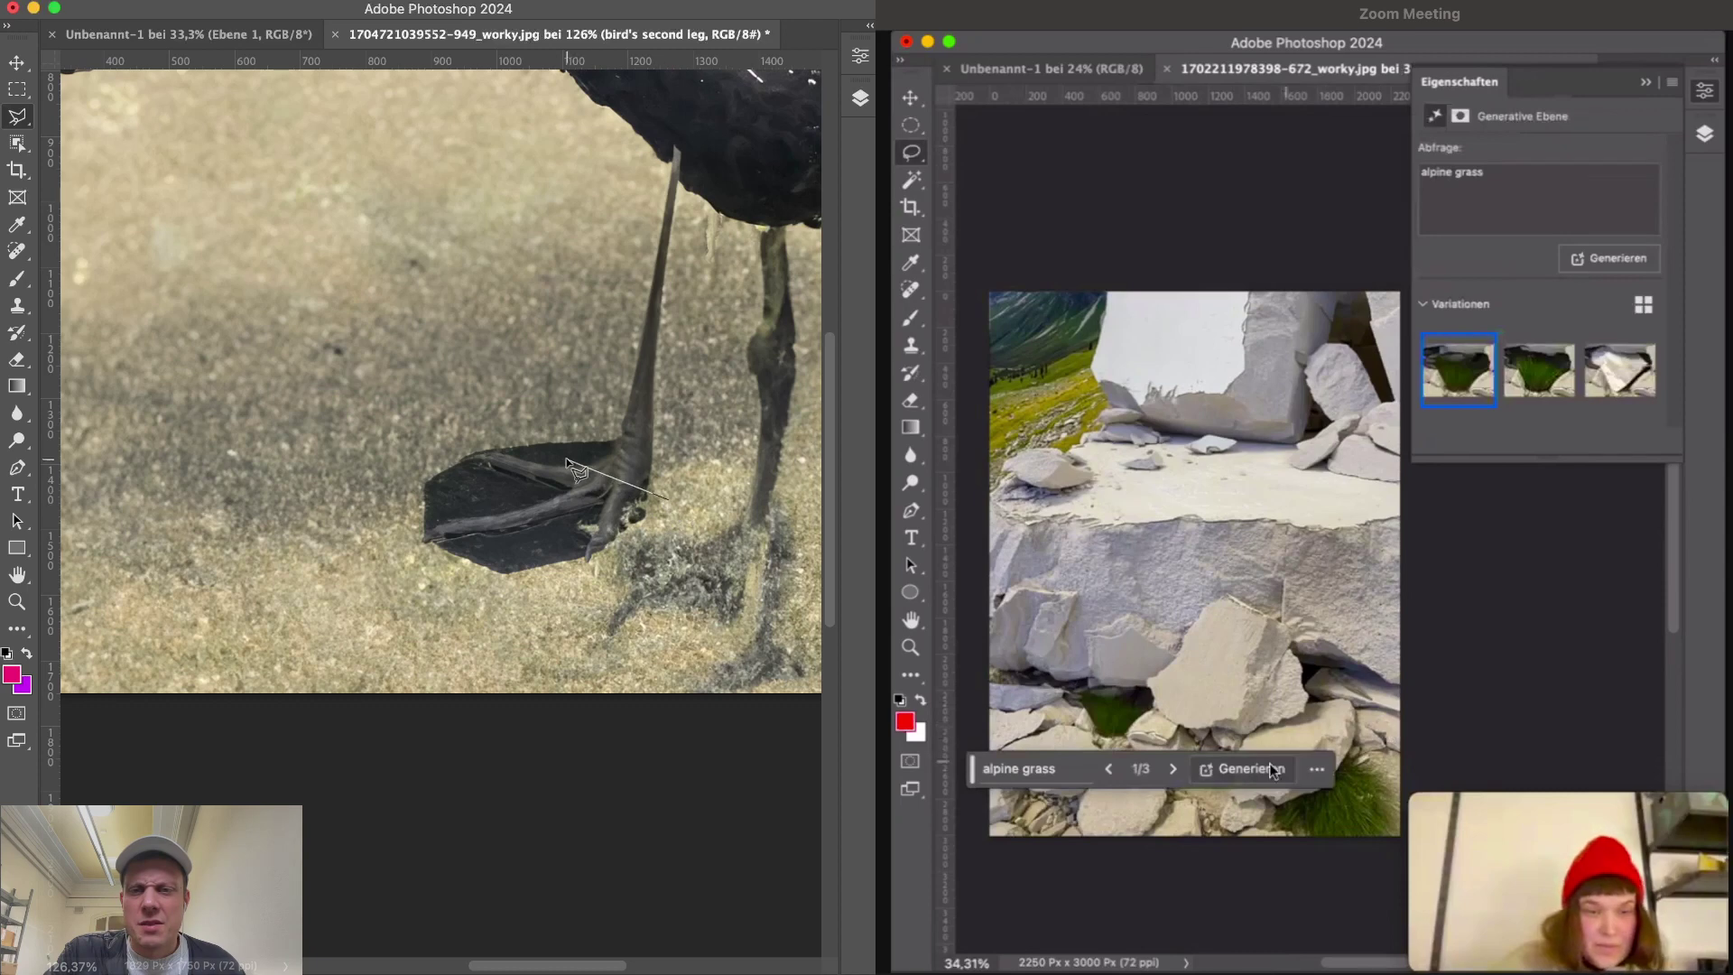
{"action": "left_click", "coordinate": [498, 440]}
{"action": "left_click", "coordinate": [379, 523]}
{"action": "left_click", "coordinate": [382, 570]}
{"action": "left_click", "coordinate": [486, 595]}
{"action": "left_click", "coordinate": [578, 585]}
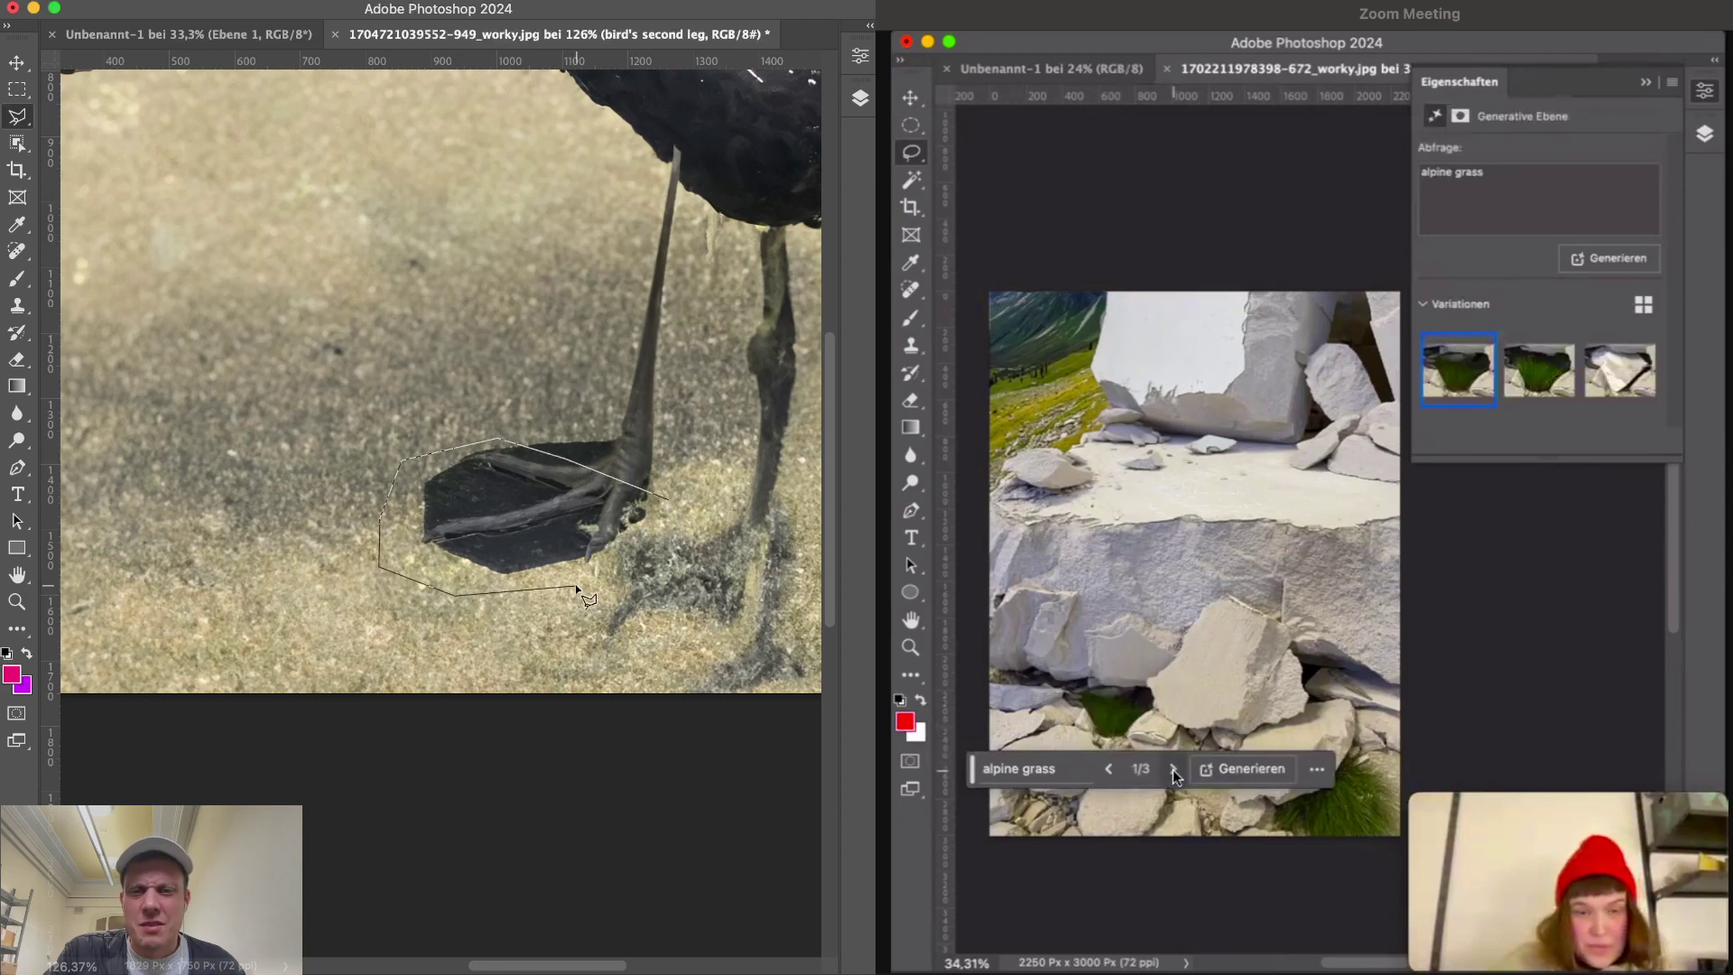
{"action": "left_click", "coordinate": [673, 521]}
- Fill the foot selection using Generative Fill with the prompt "bird's leg in sand"
{"action": "left_click", "coordinate": [354, 624]}
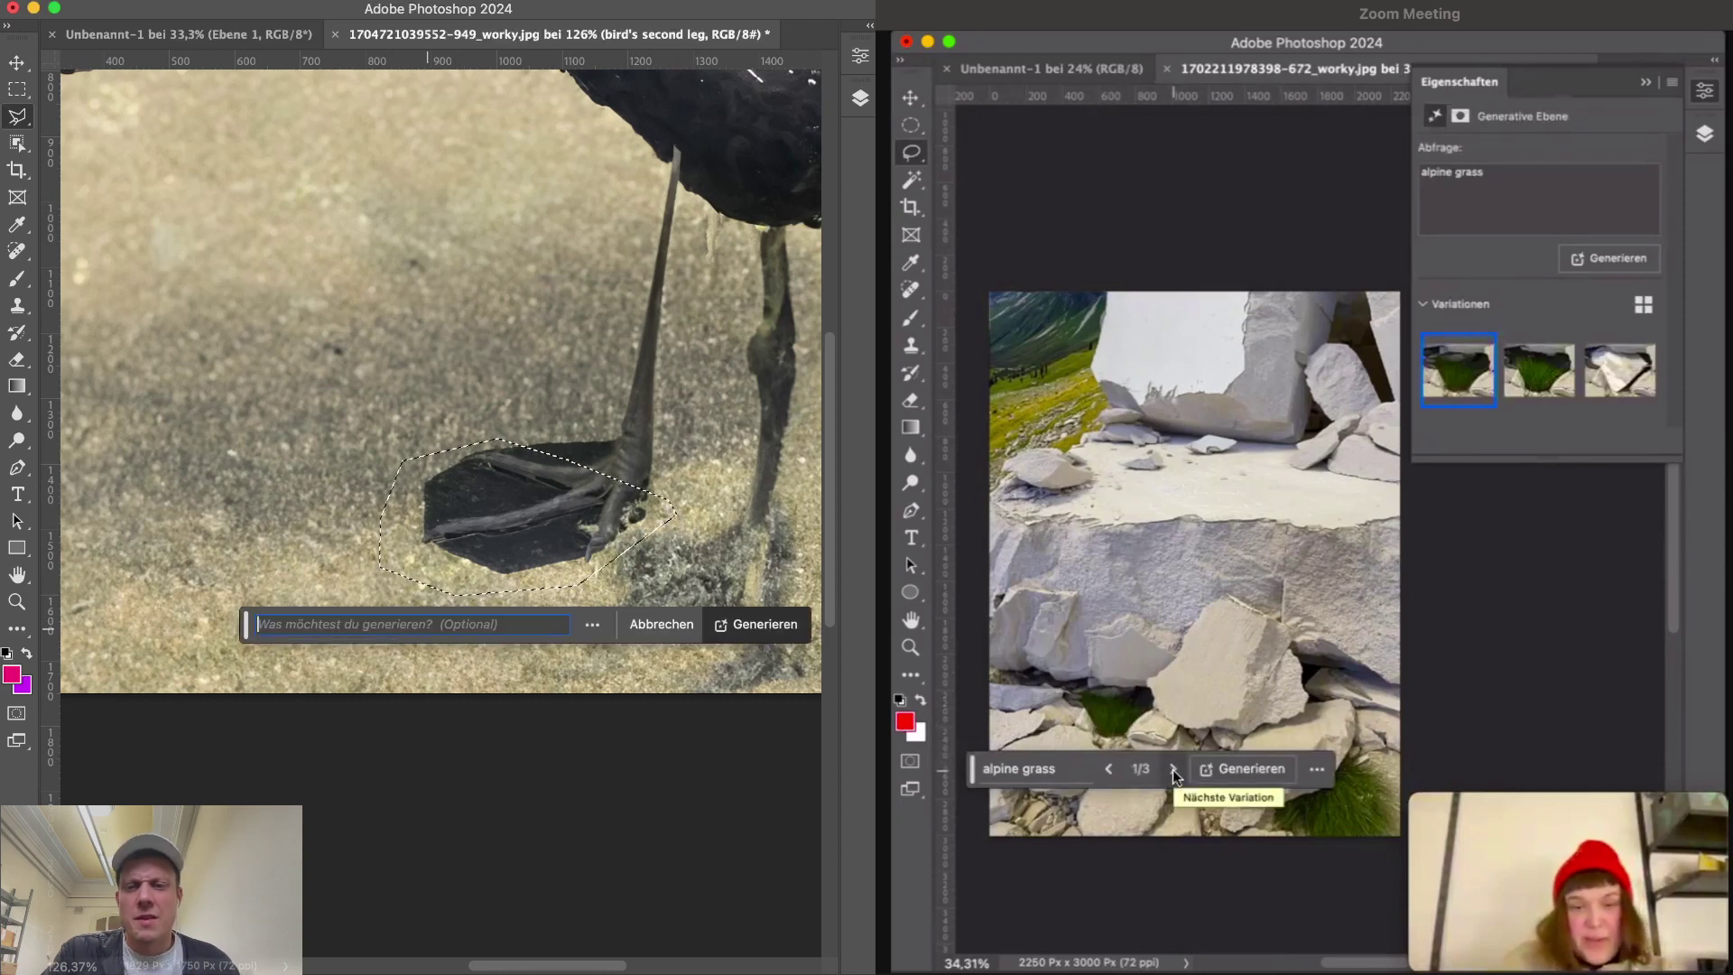
{"action": "type", "text": "bird's "}
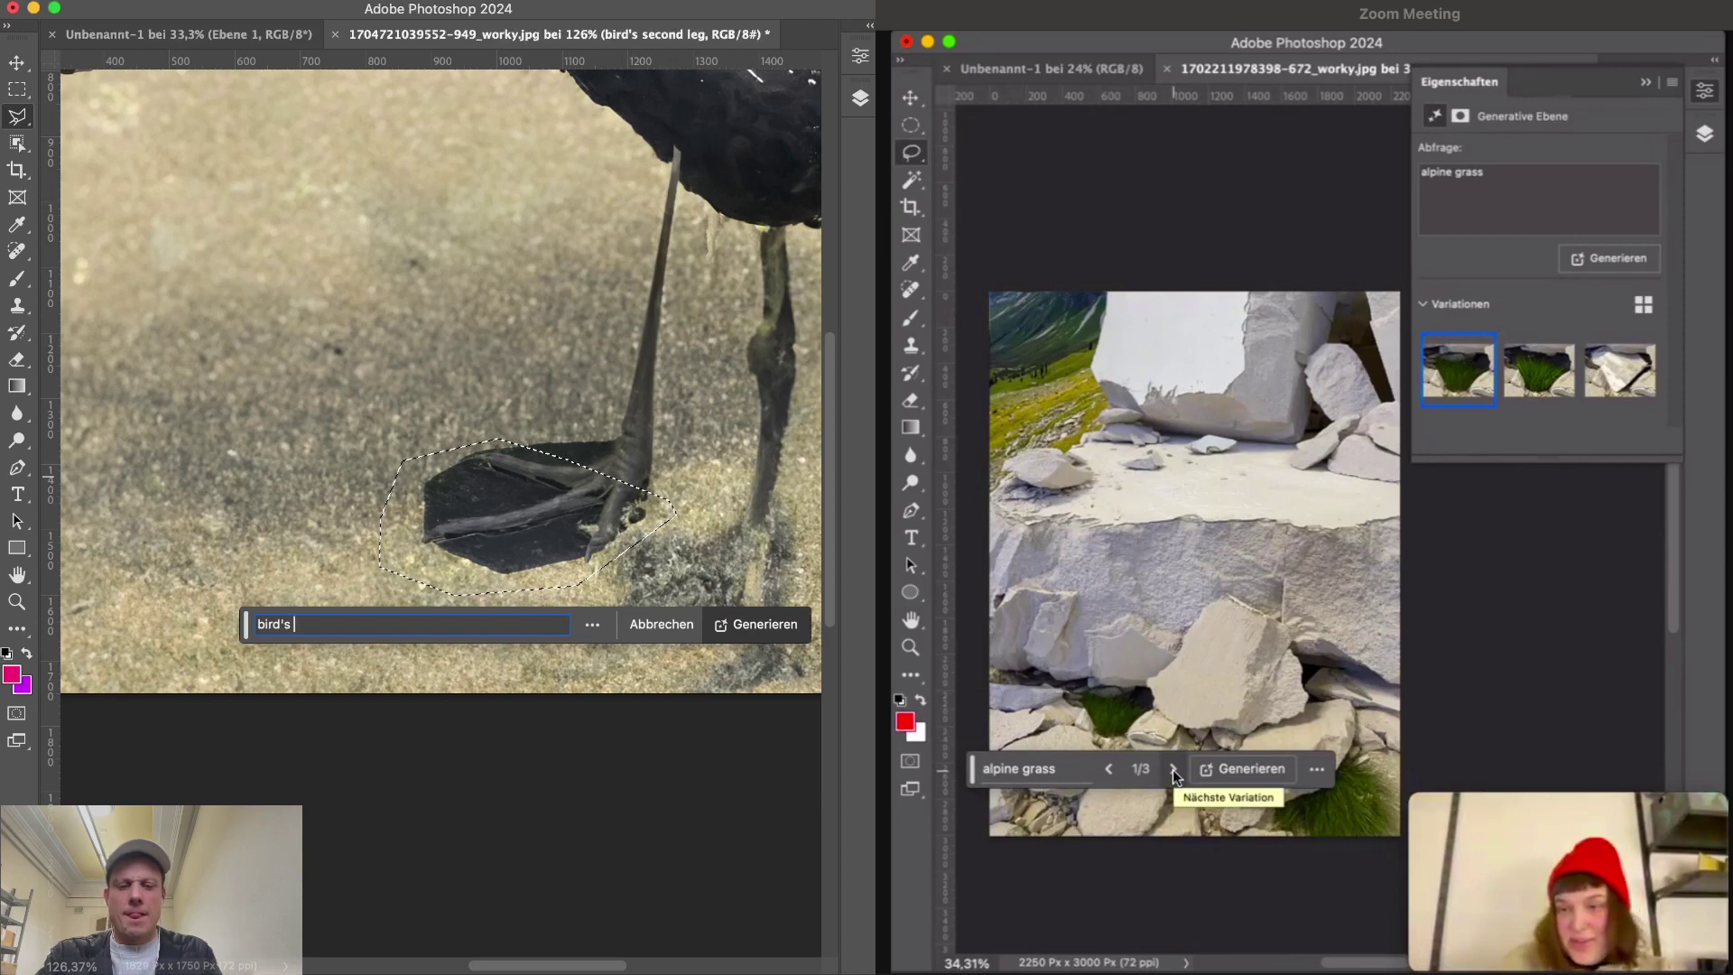
{"action": "type", "text": "leg in sand"}
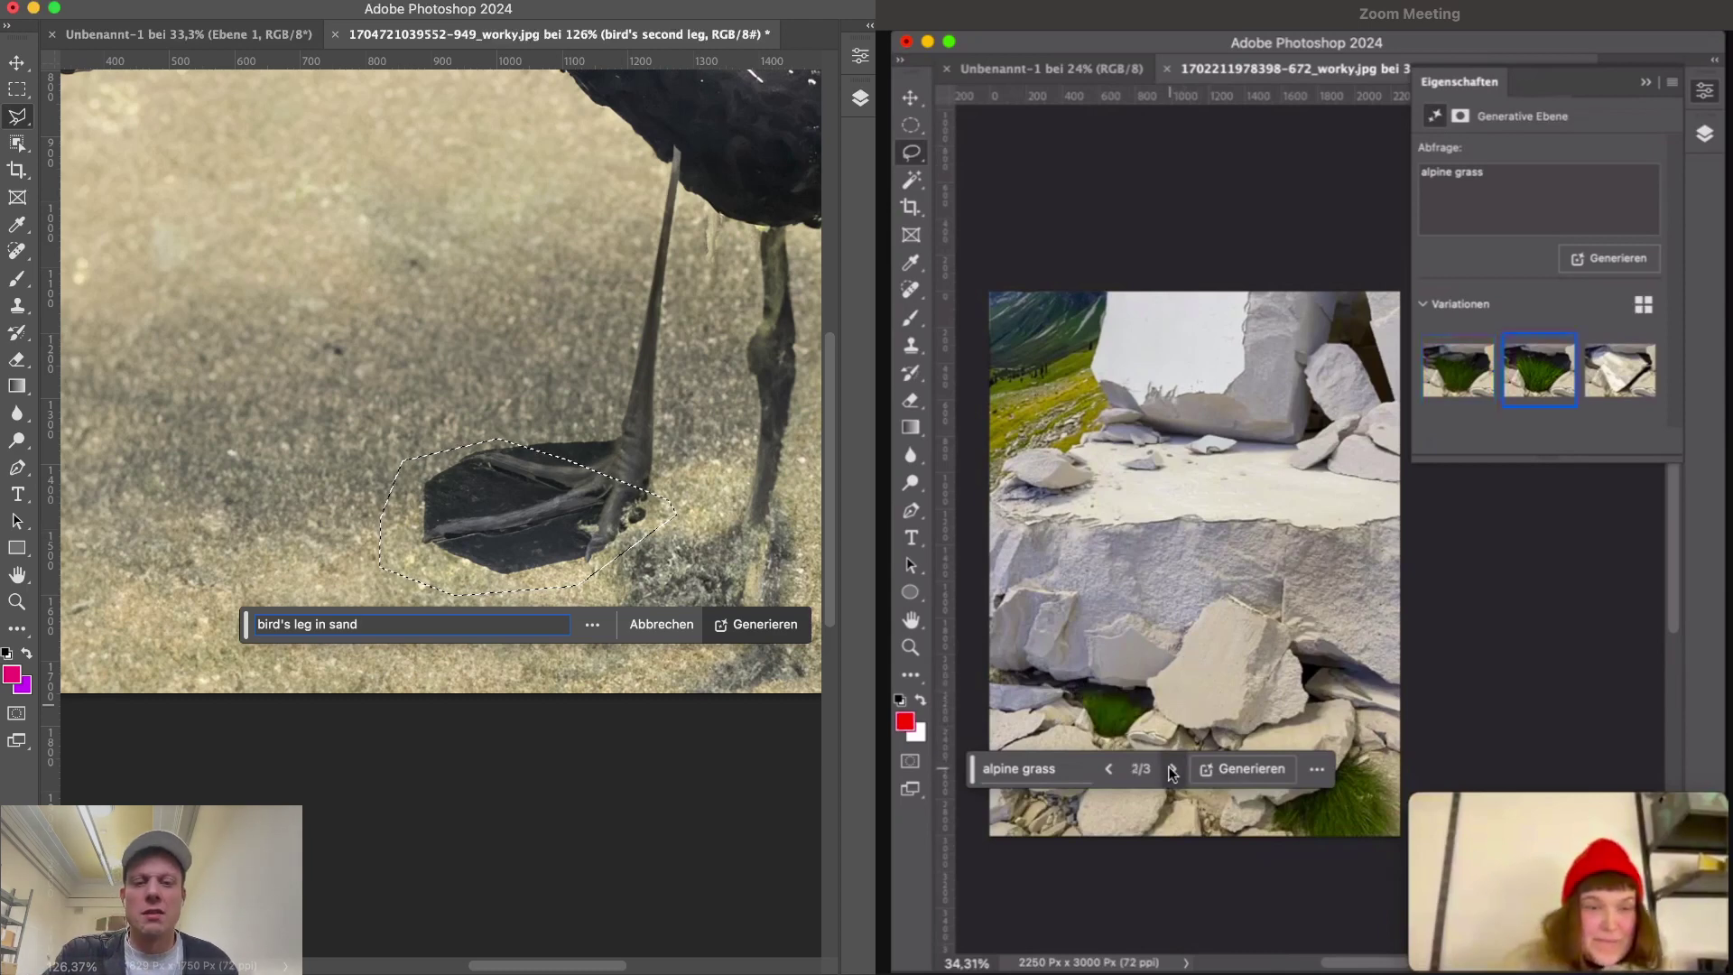
{"action": "left_click", "coordinate": [791, 622]}
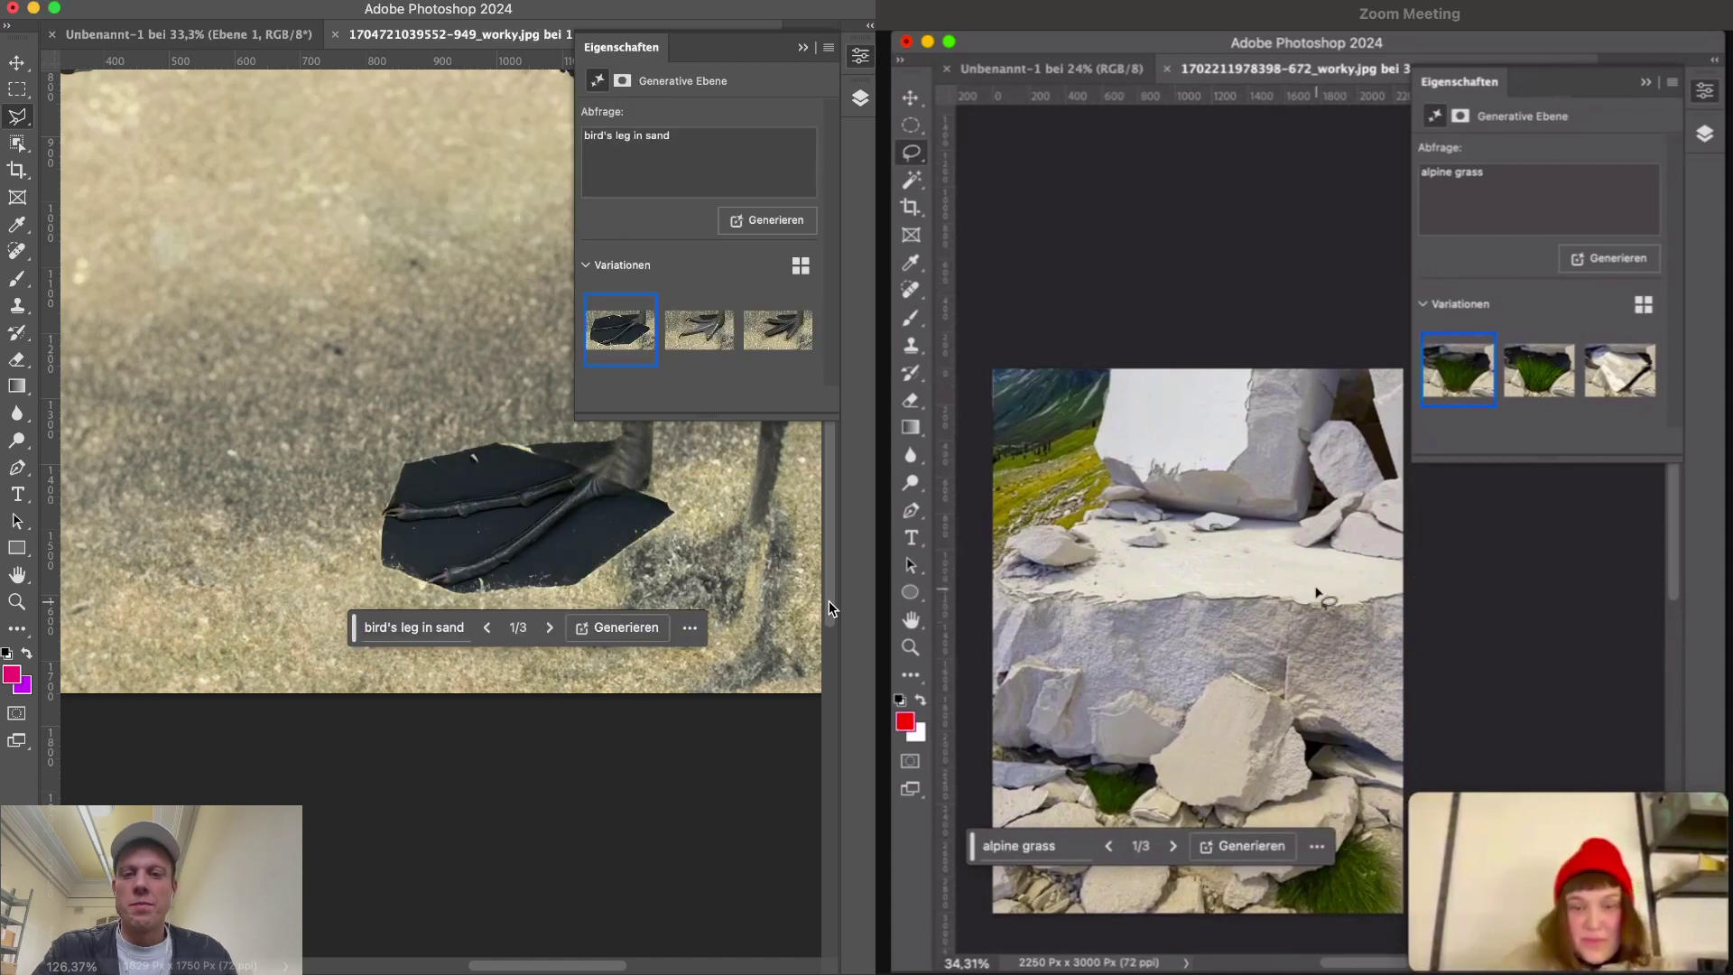
- Compare the "bird's leg in sand" variations with the generation properties collapsed, and keep the third
{"action": "left_click", "coordinate": [550, 626]}
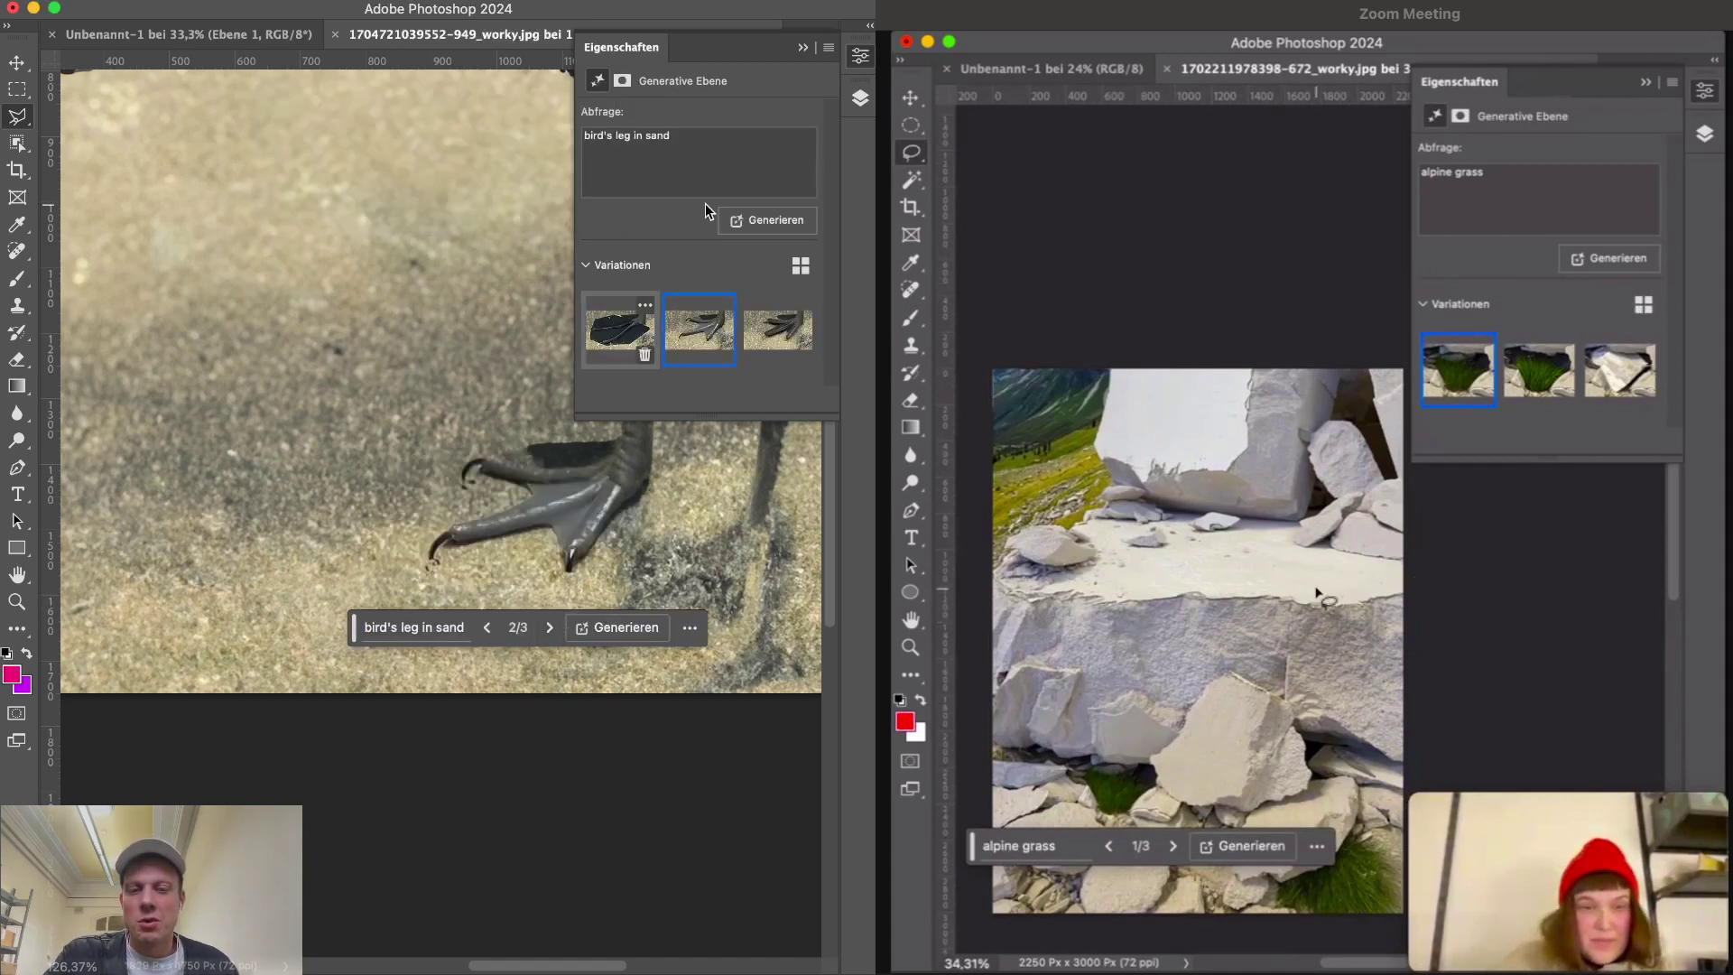
{"action": "left_click", "coordinate": [799, 49]}
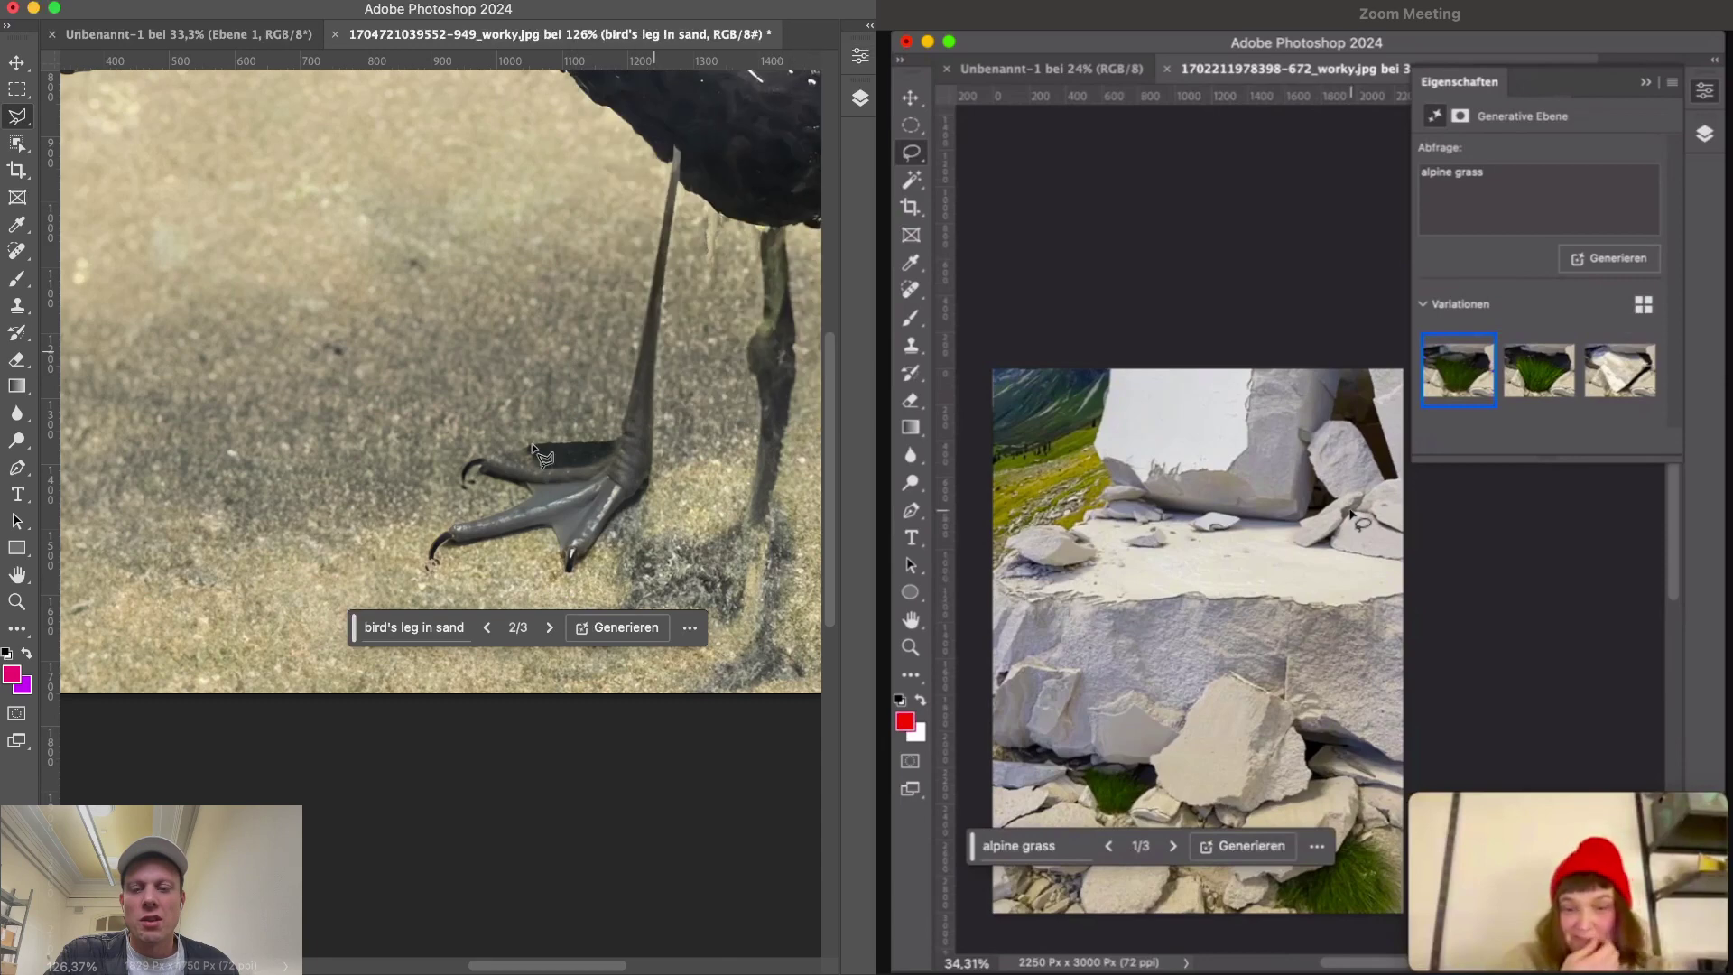
{"action": "left_click_drag", "start_coordinate": [357, 644], "coordinate": [307, 815]}
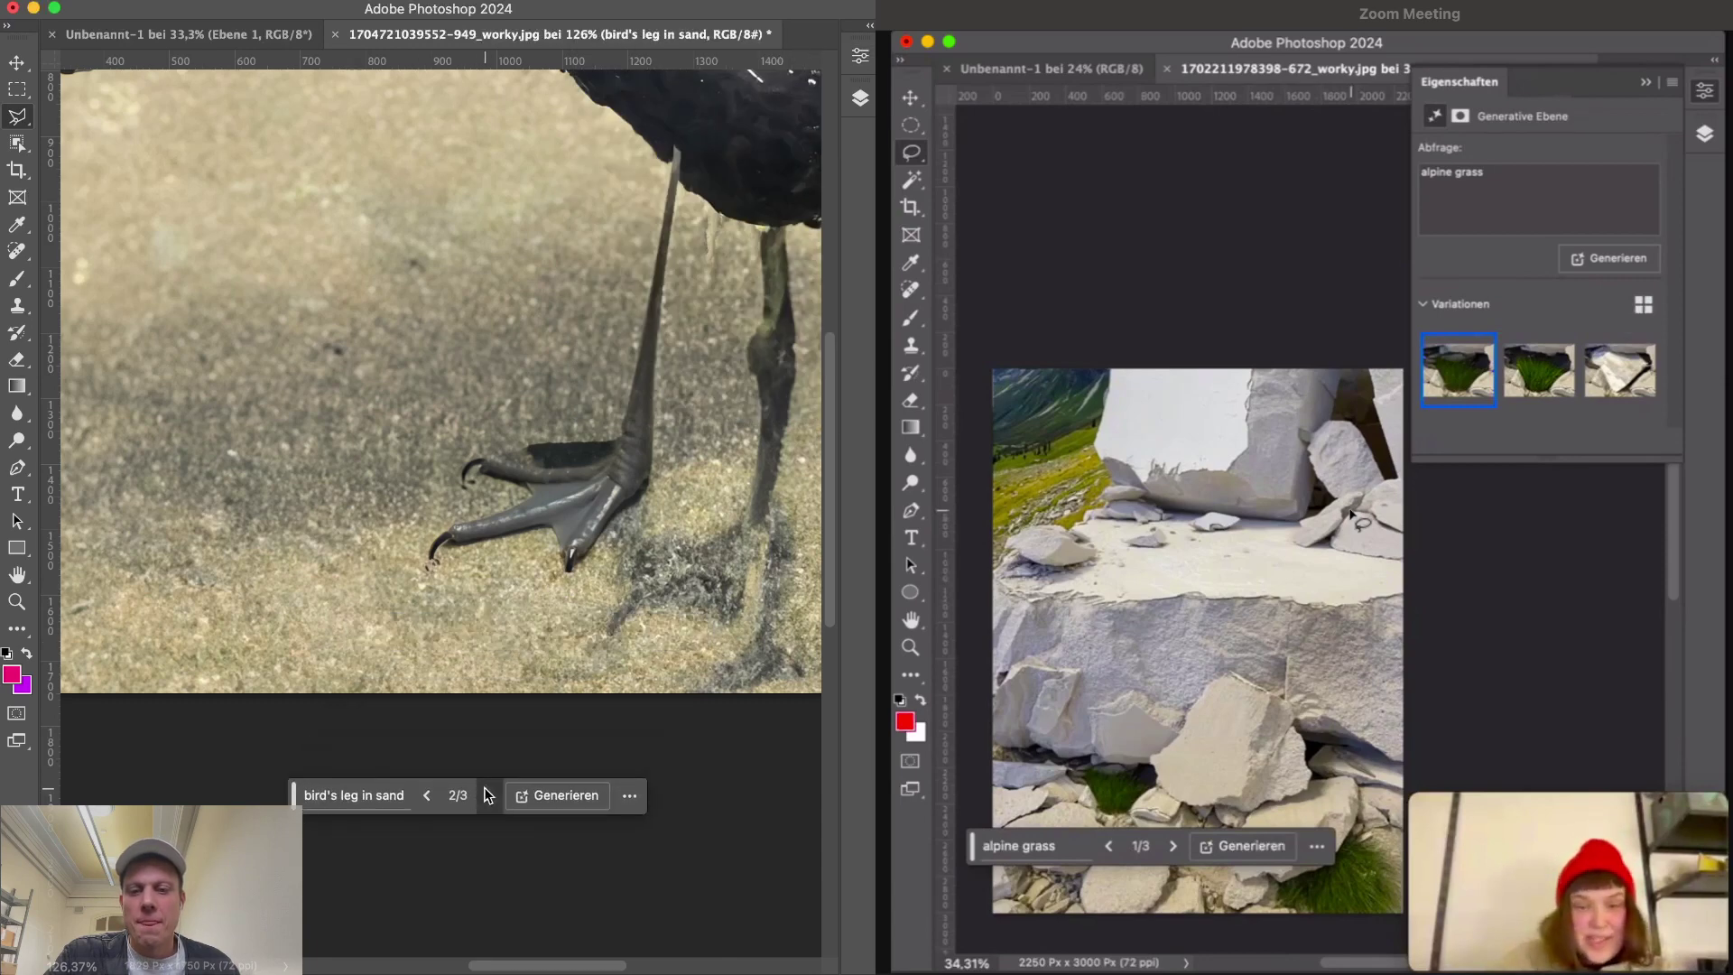
{"action": "left_click", "coordinate": [487, 795]}
{"action": "key", "text": "super+minus"}
{"action": "key", "text": "super+minus"}
{"action": "key", "text": "super+minus"}
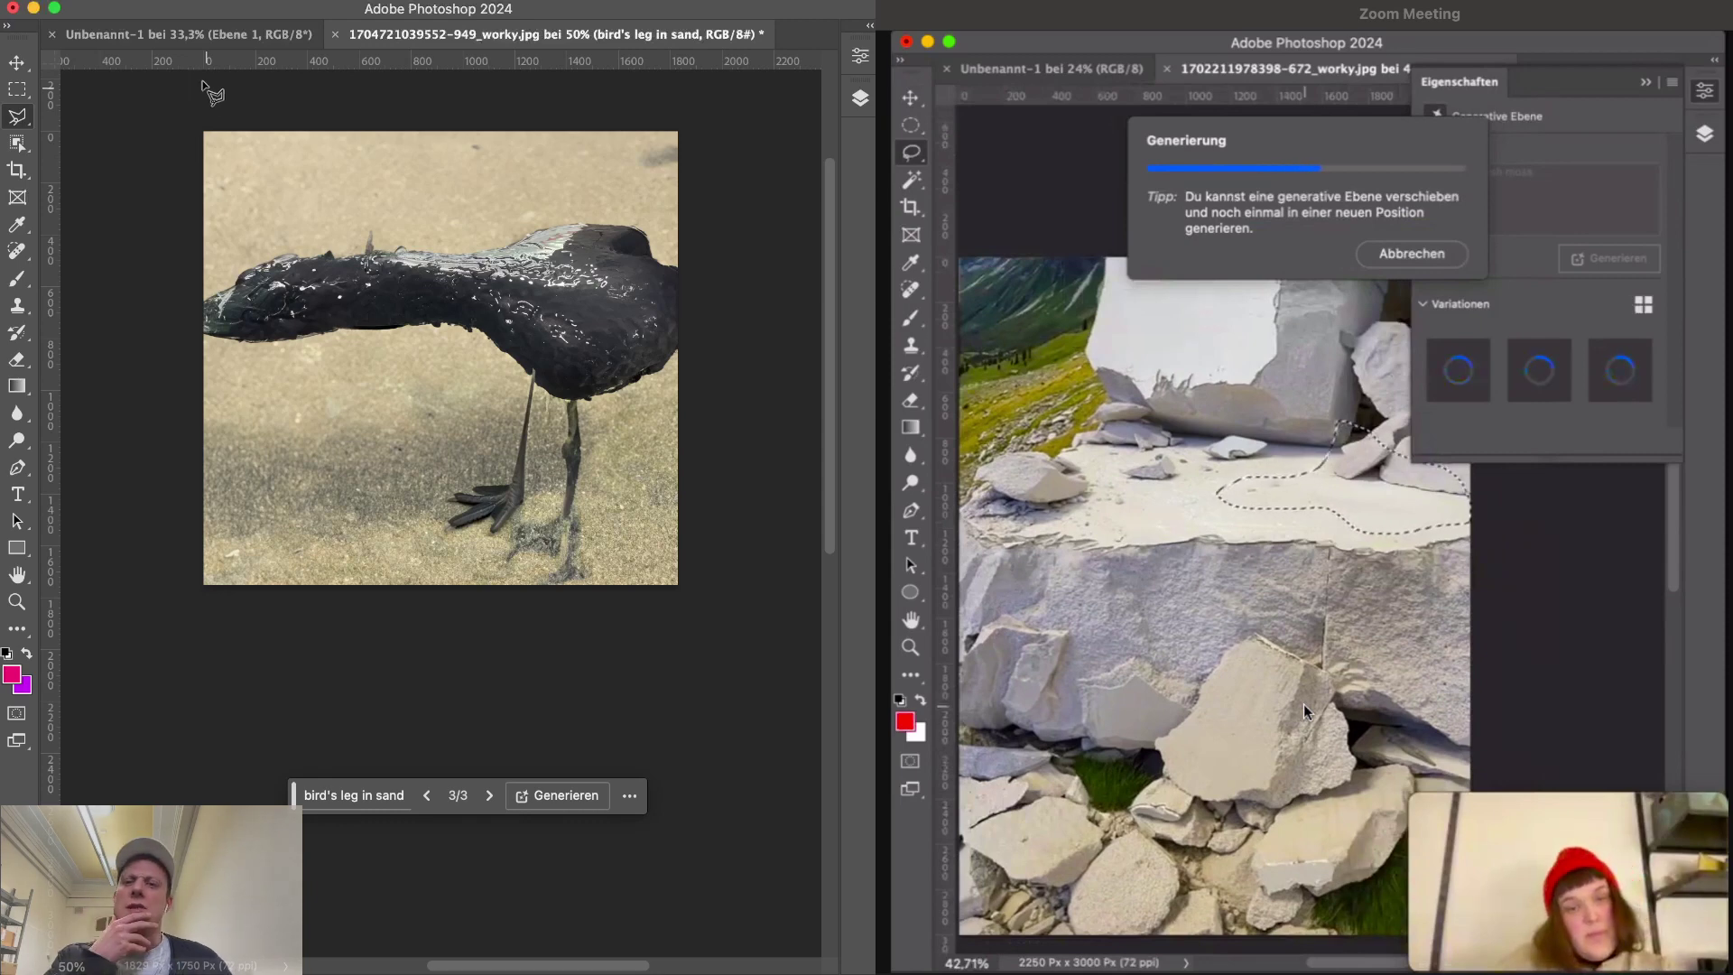
- Open the legacy Save for Web export for the bird image and set it to JPEG at maximum quality, 100
{"action": "left_click", "coordinate": [188, 2]}
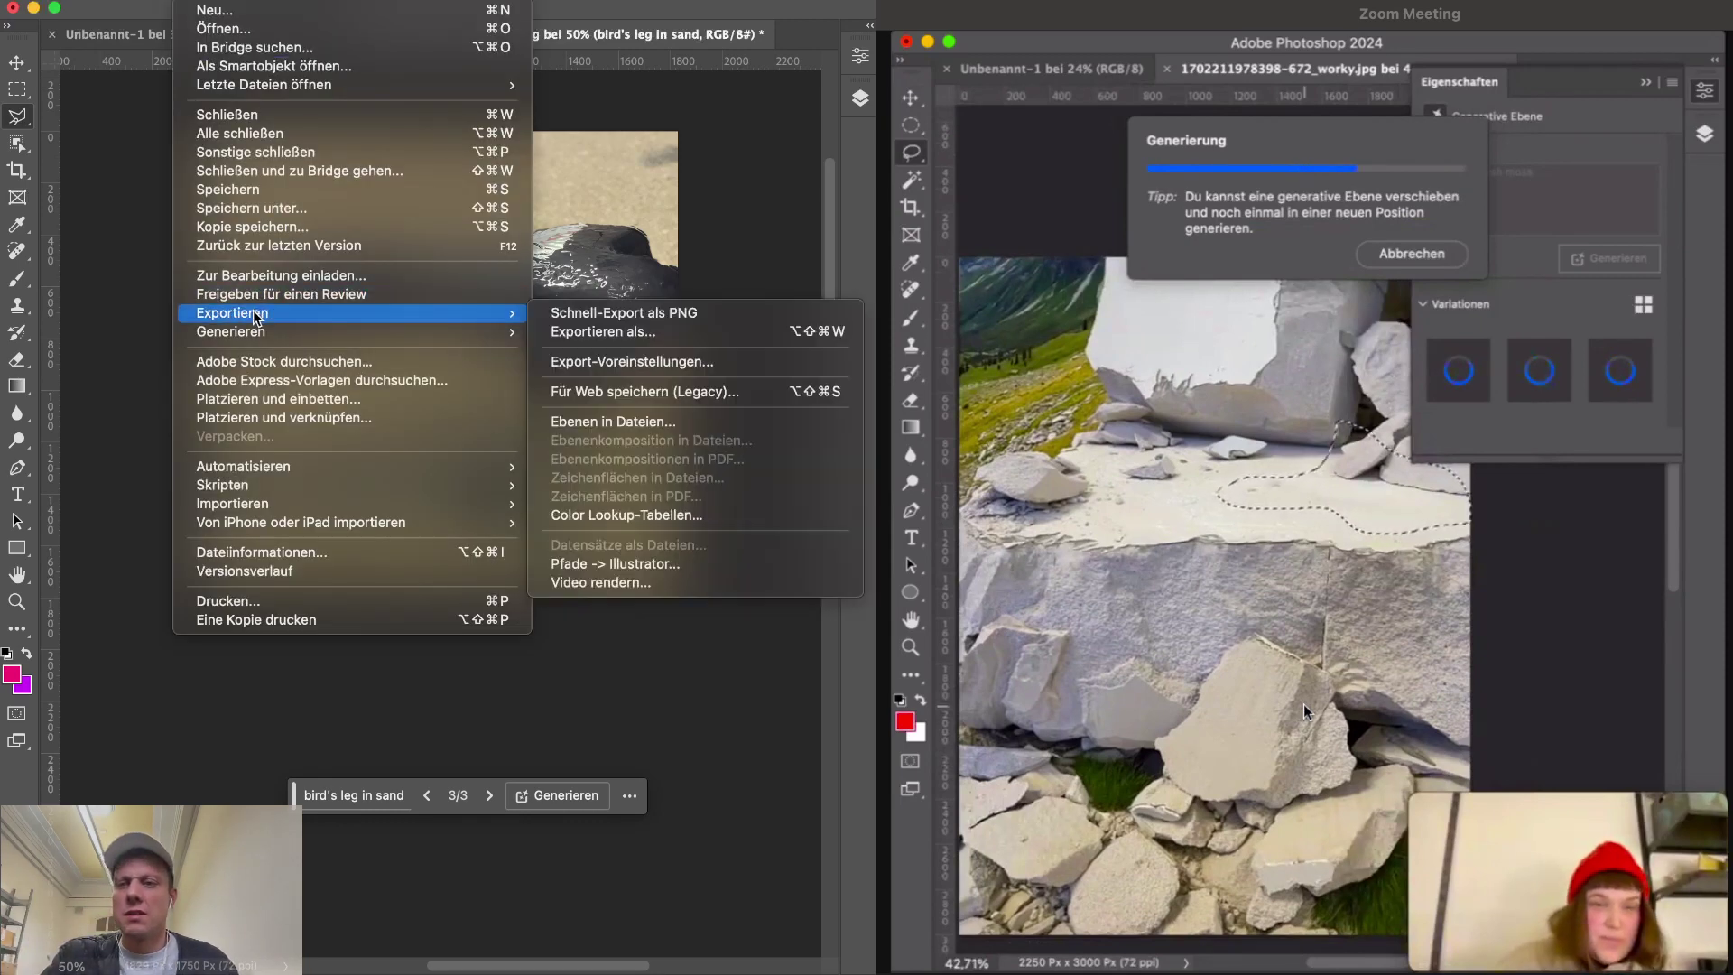
{"action": "key", "text": "Escape"}
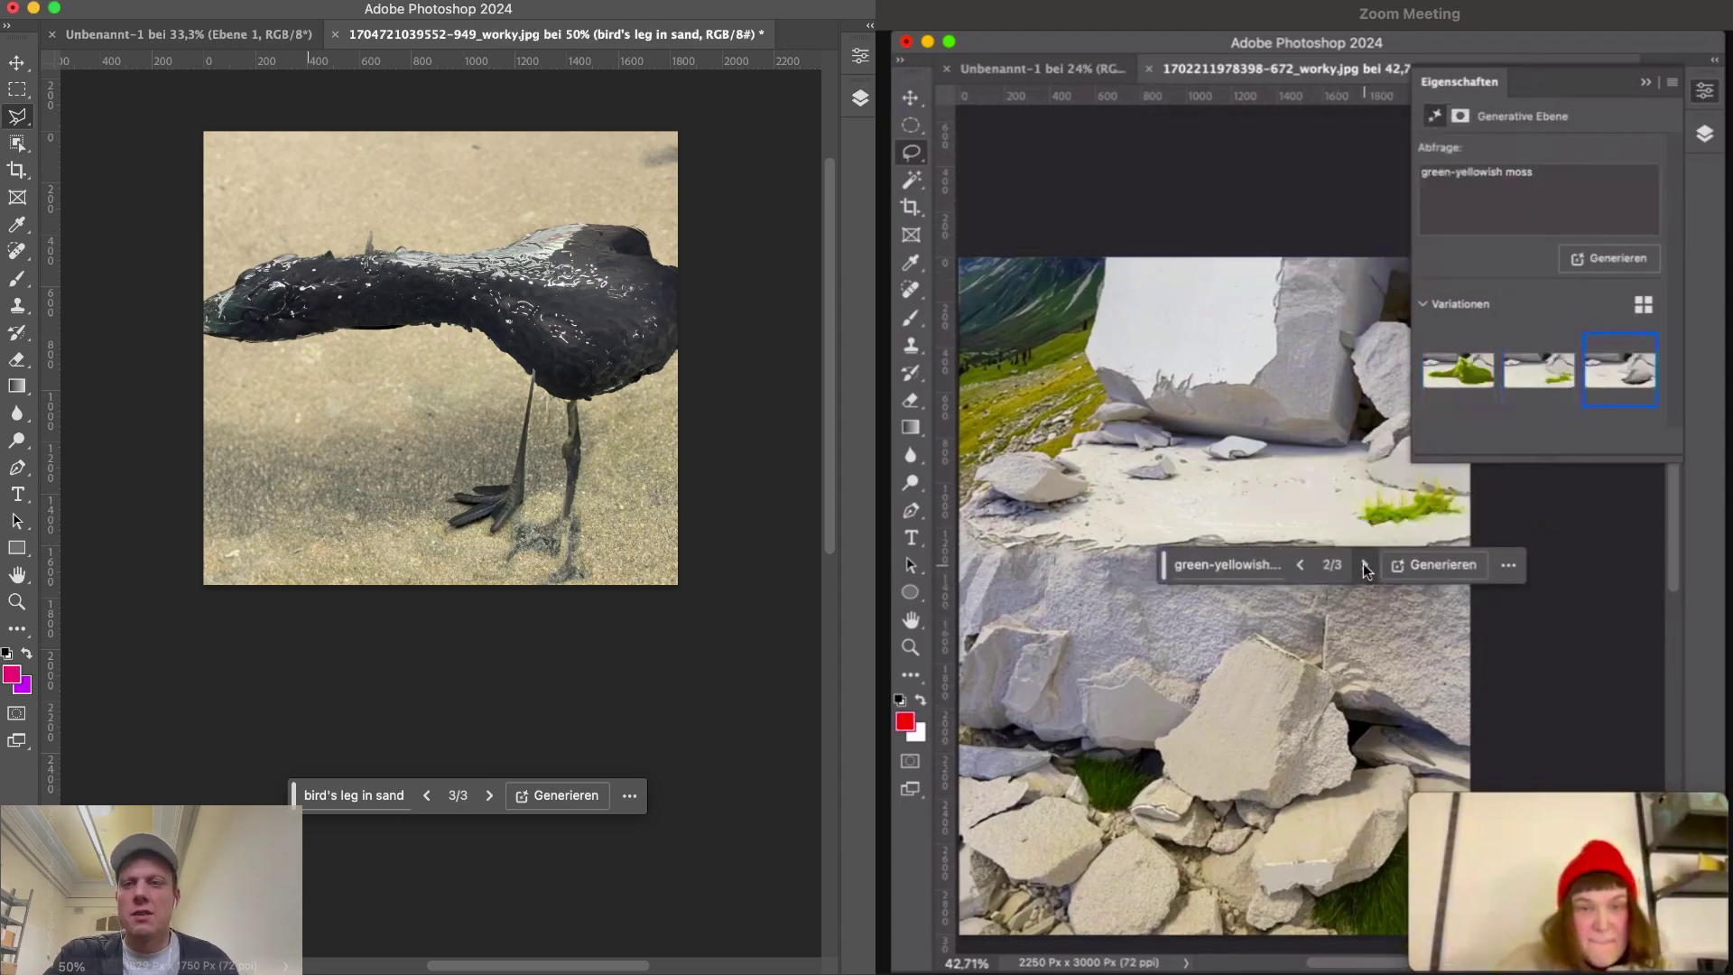
{"action": "left_click", "coordinate": [205, 0]}
{"action": "mouse_move", "coordinate": [379, 313]}
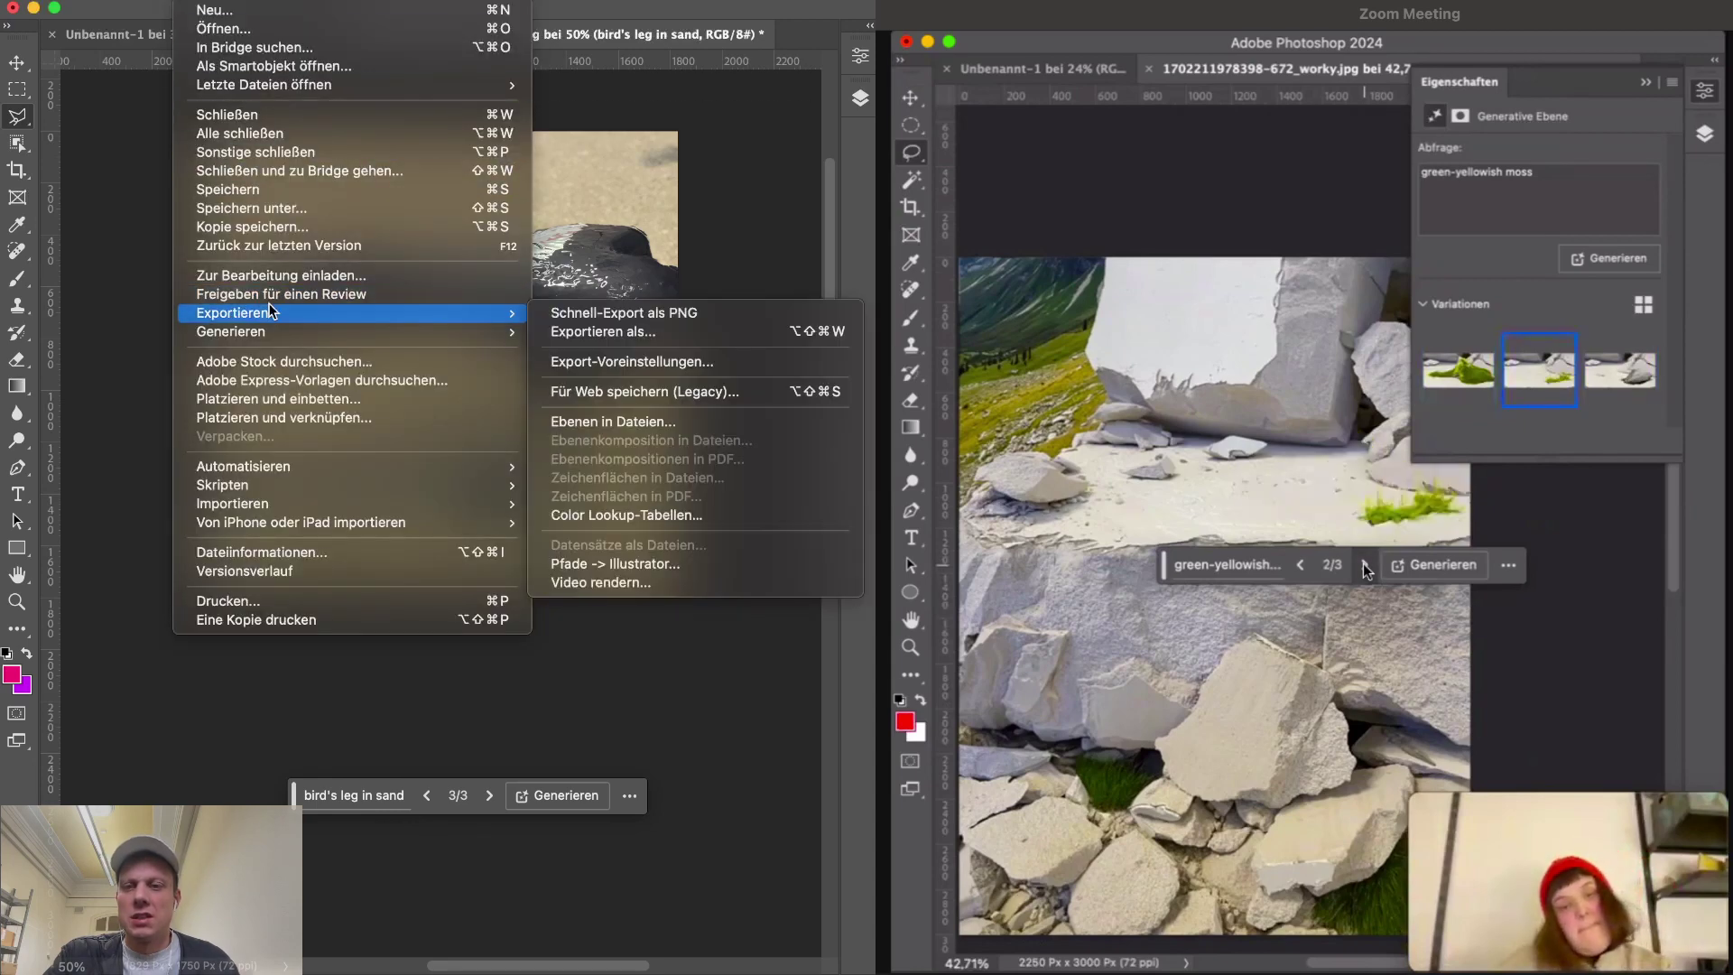
{"action": "left_click", "coordinate": [614, 393]}
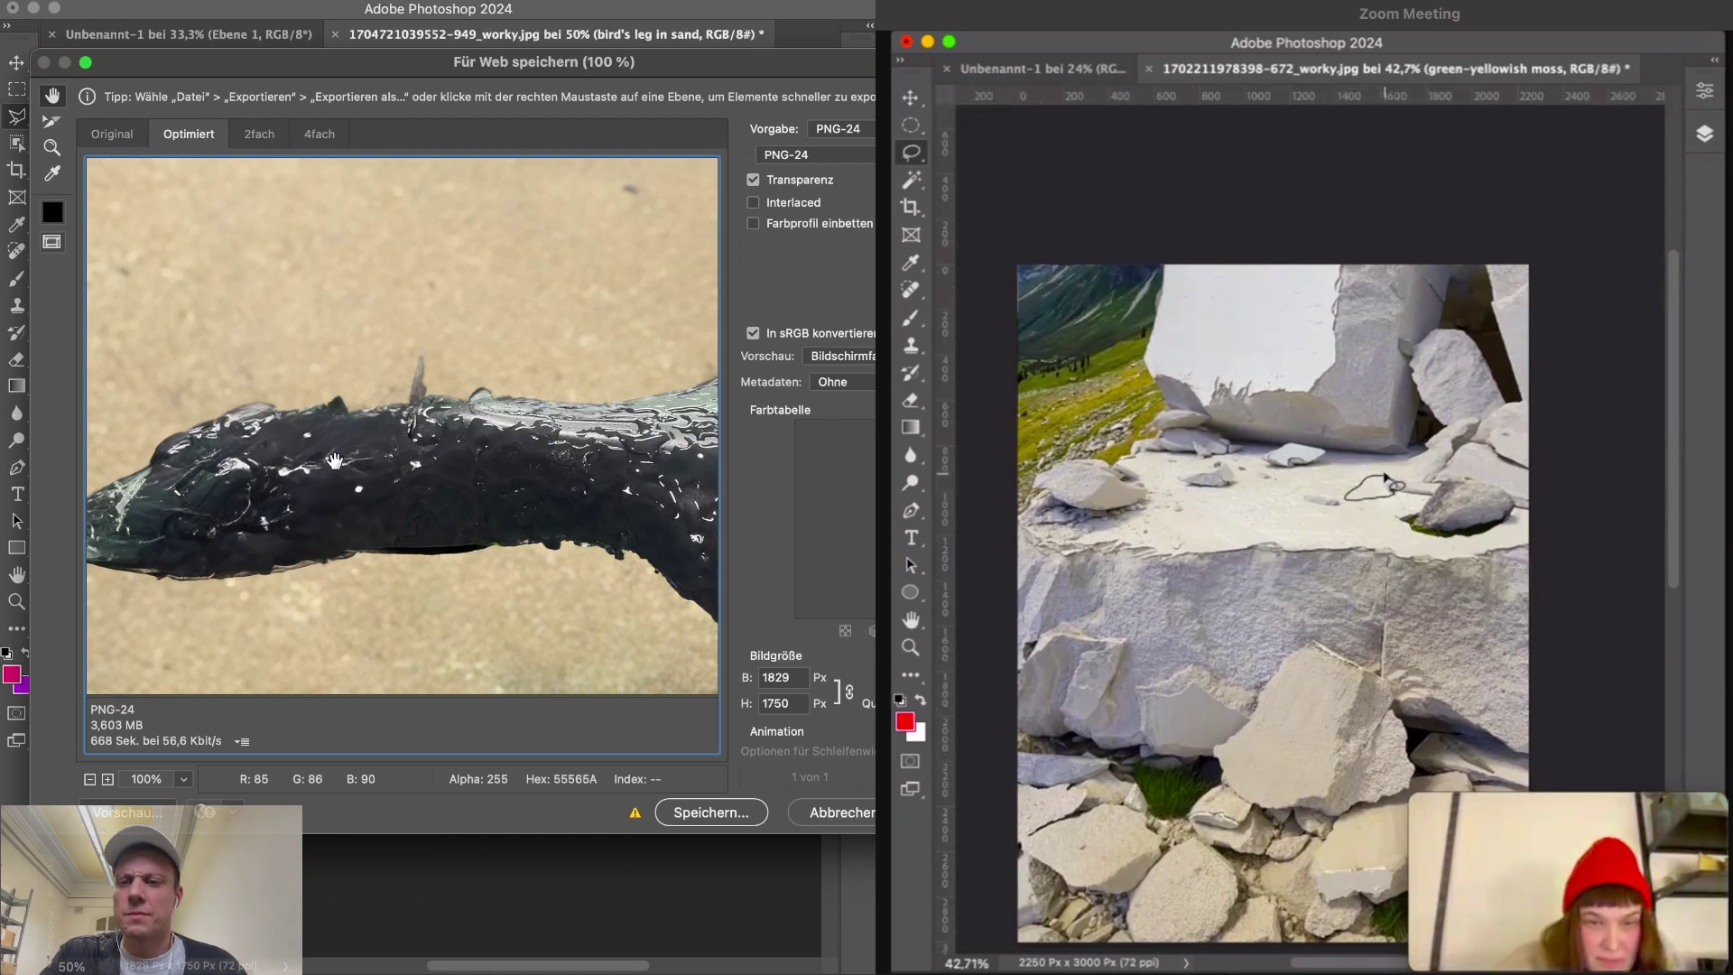
{"action": "left_click", "coordinate": [838, 129]}
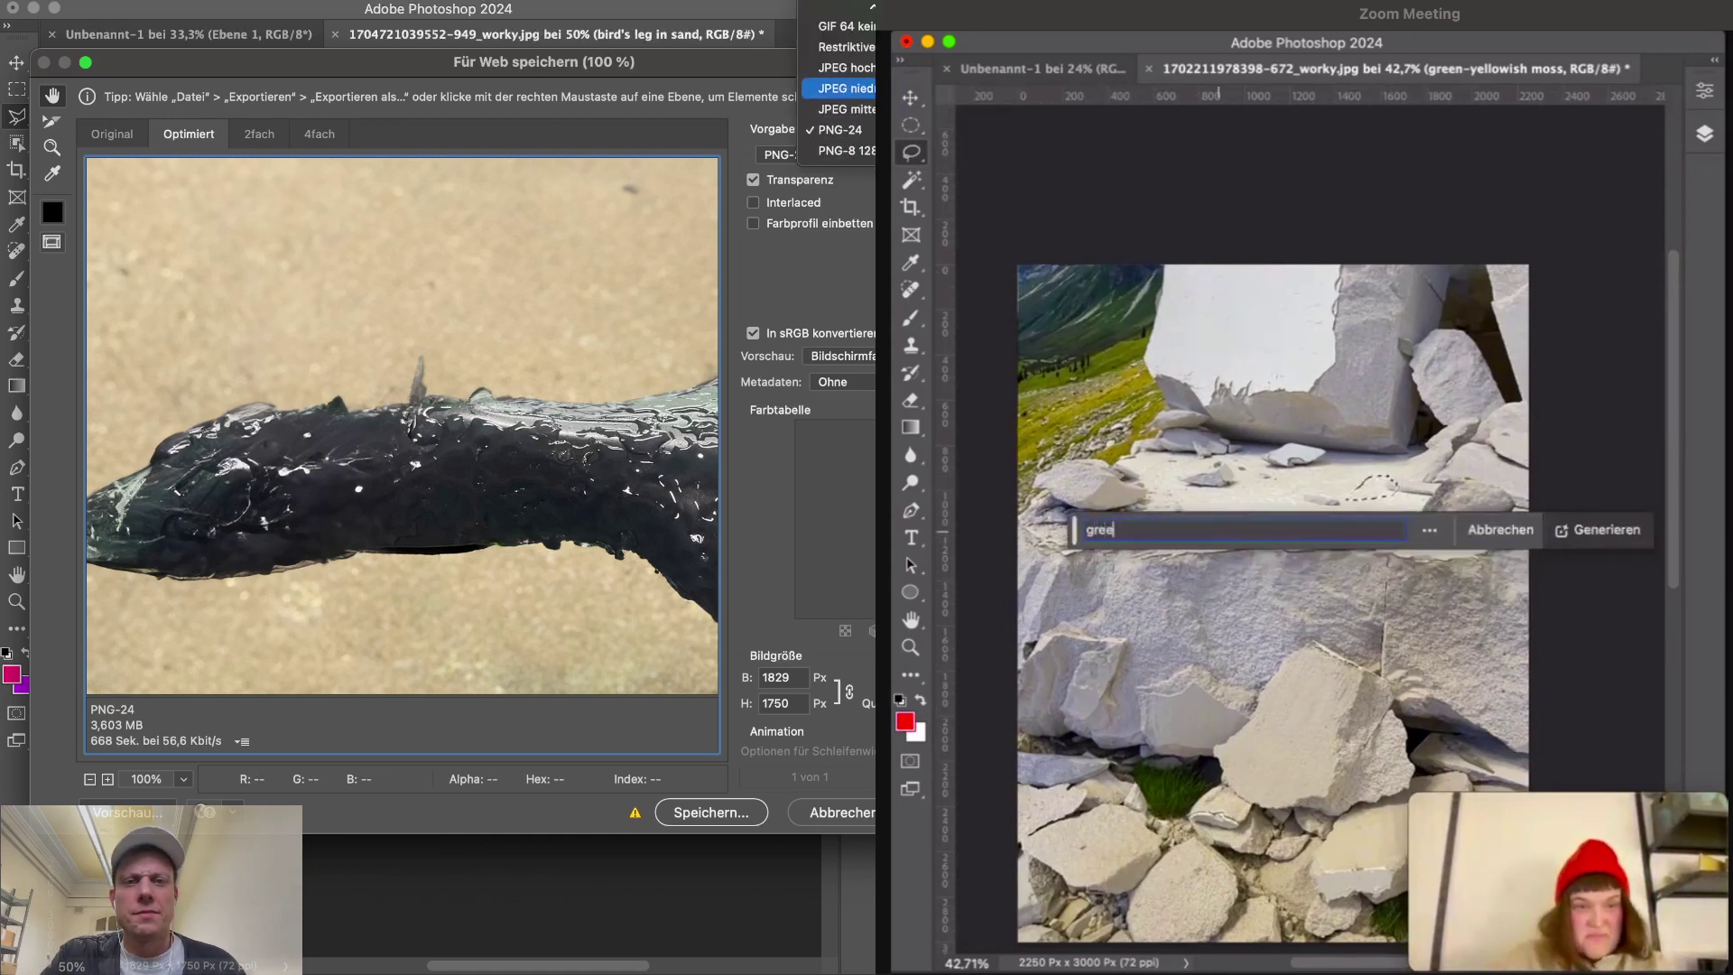
{"action": "key", "text": "Up"}
{"action": "key", "text": "Return"}
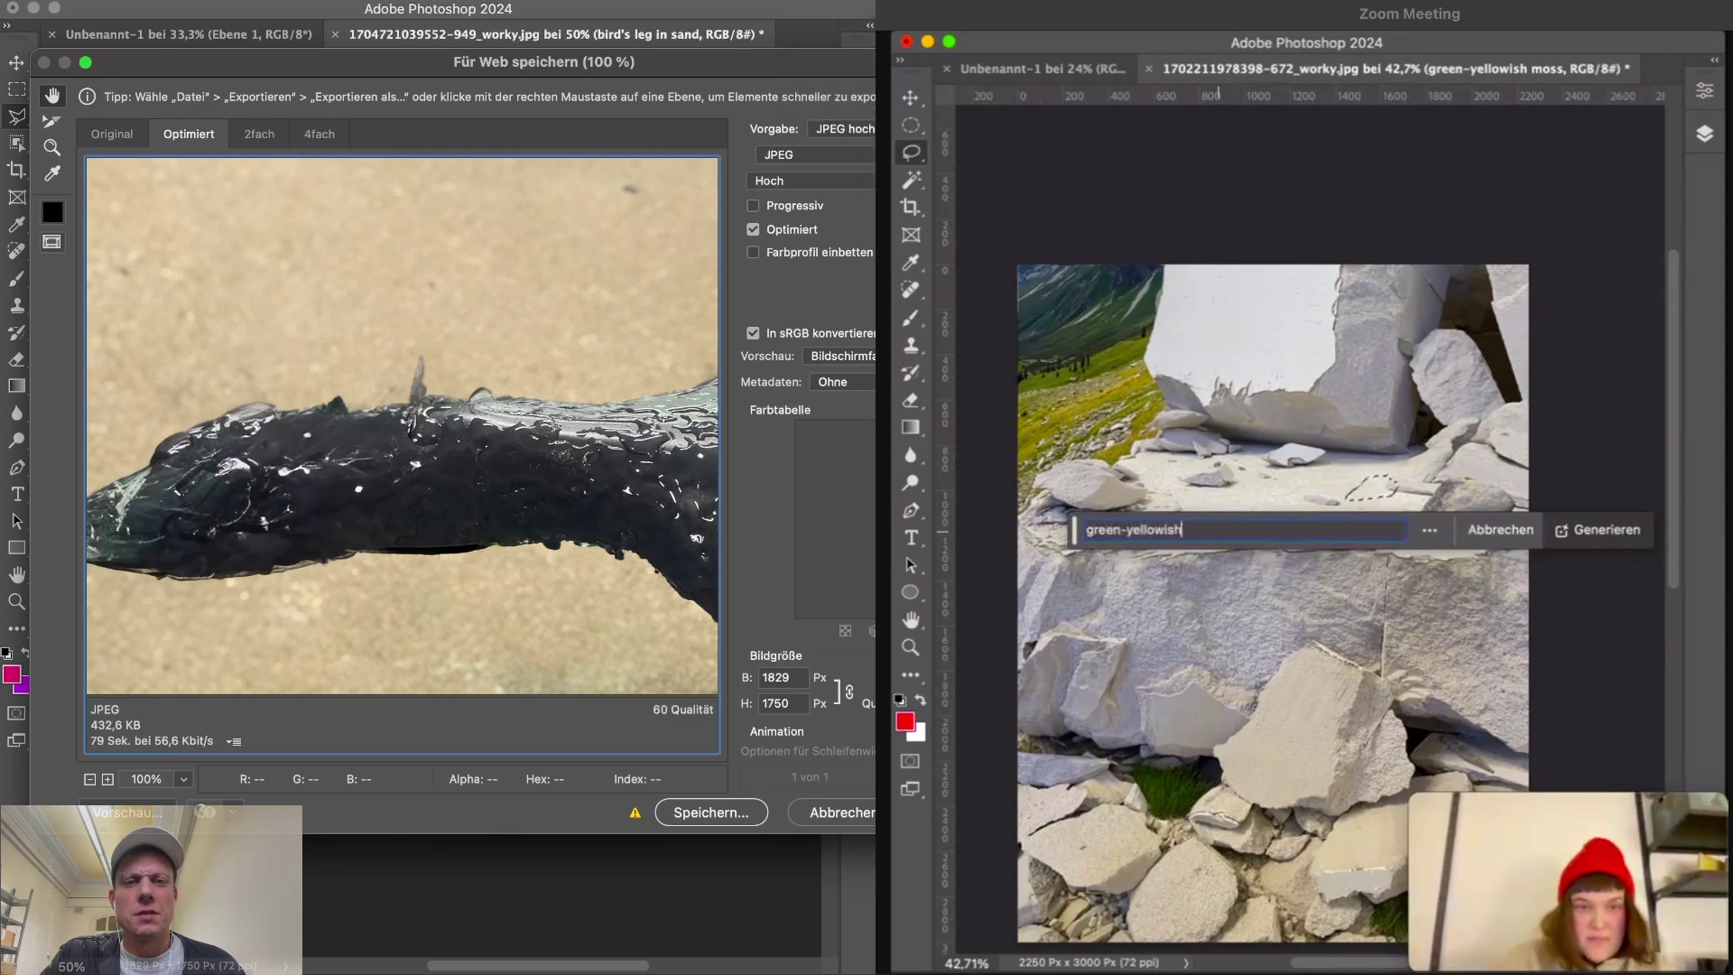
{"action": "key", "text": "Down"}
{"action": "key", "text": "Down"}
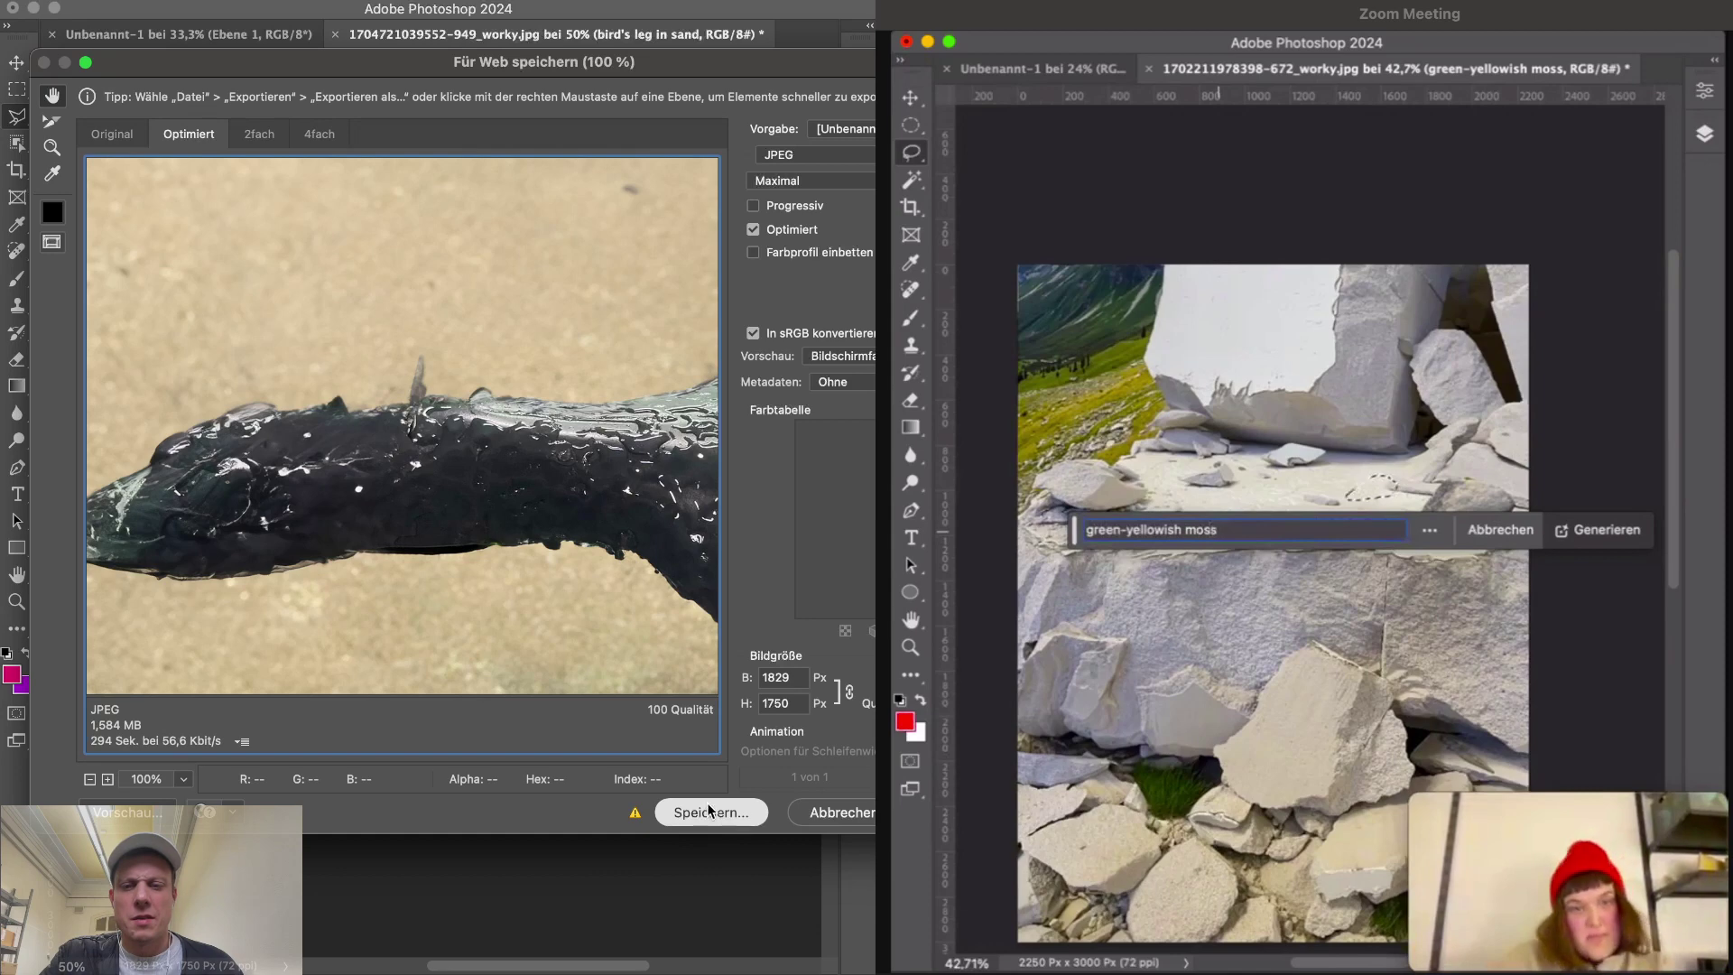
- Start saving the optimized image and choose folder 07 inside 5-production, 3-livestream, 1-process as its destination
{"action": "left_click", "coordinate": [709, 812]}
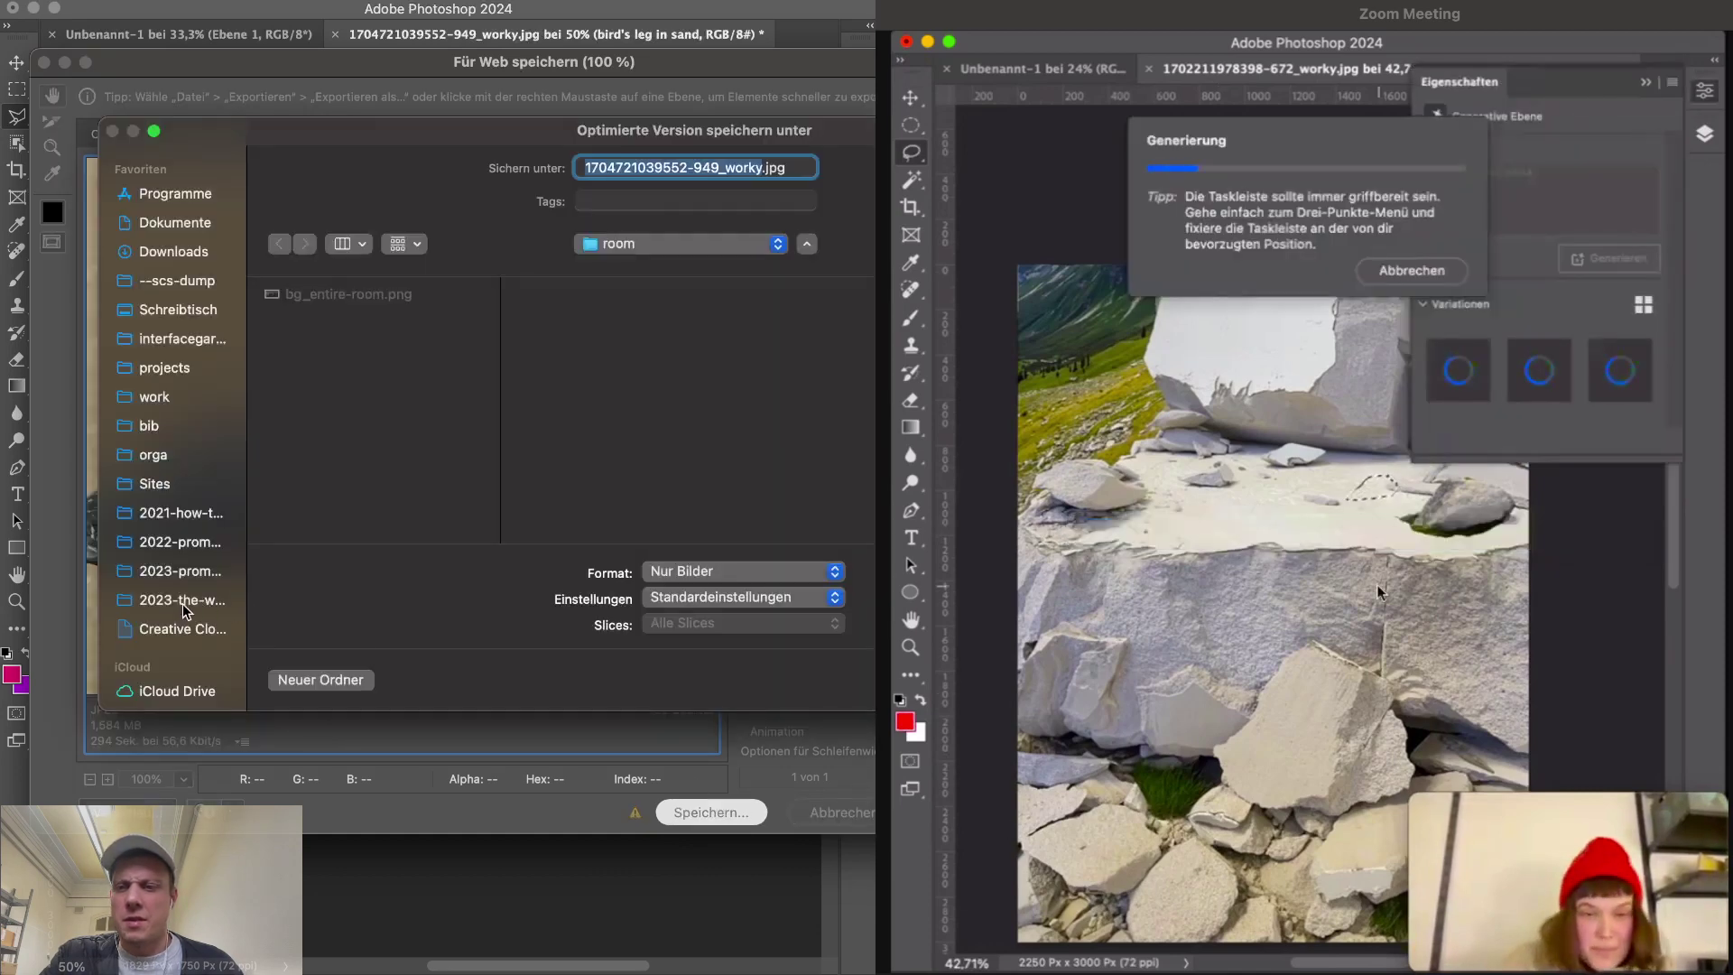
{"action": "left_click", "coordinate": [183, 603]}
{"action": "left_click", "coordinate": [366, 385]}
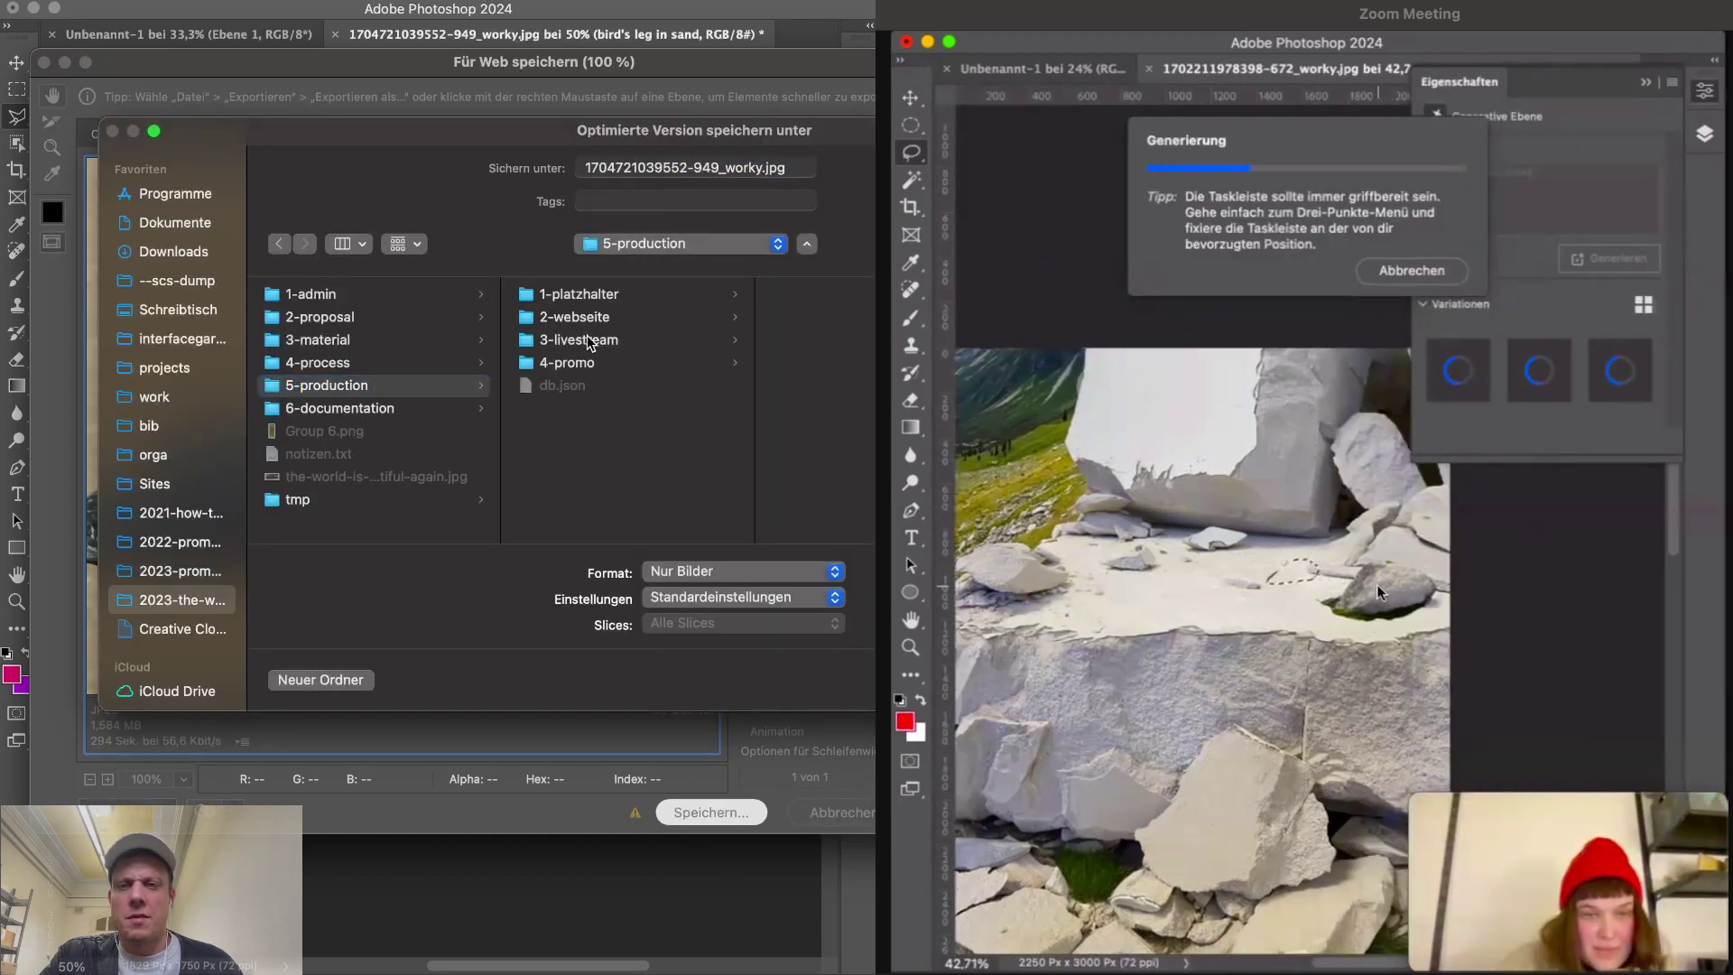
{"action": "left_click", "coordinate": [587, 341]}
{"action": "left_click", "coordinate": [813, 340]}
{"action": "left_click", "coordinate": [838, 318]}
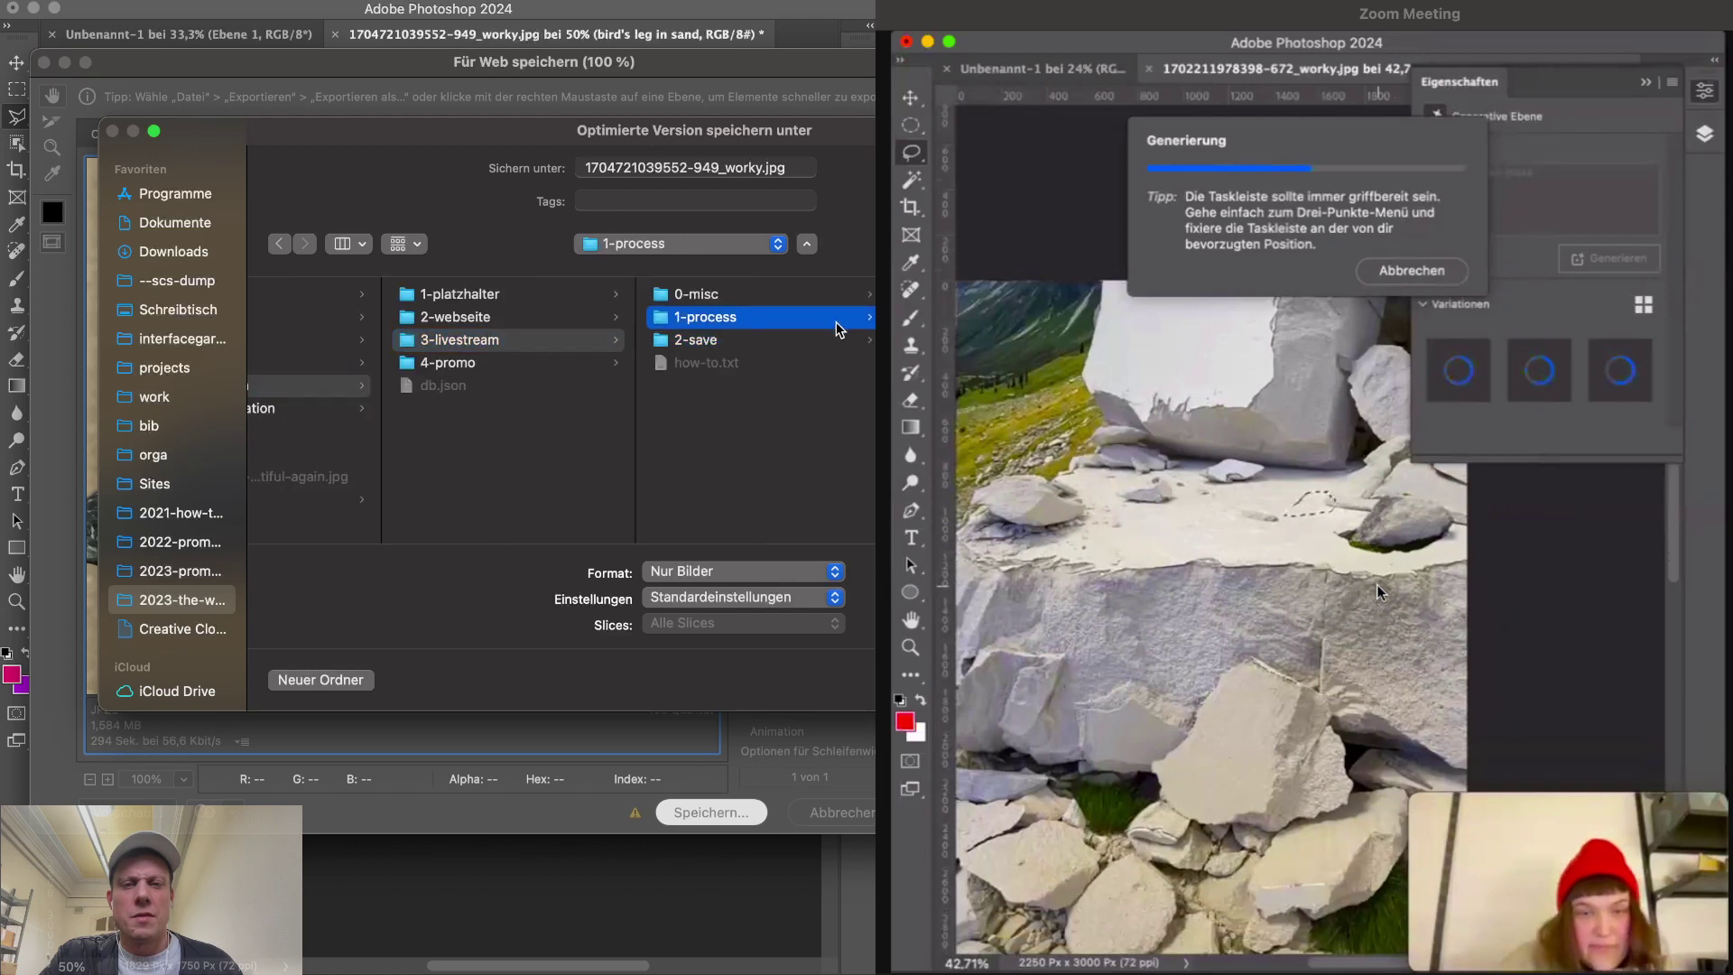
{"action": "key", "text": "Right"}
{"action": "key", "text": "0"}
{"action": "key", "text": "7"}
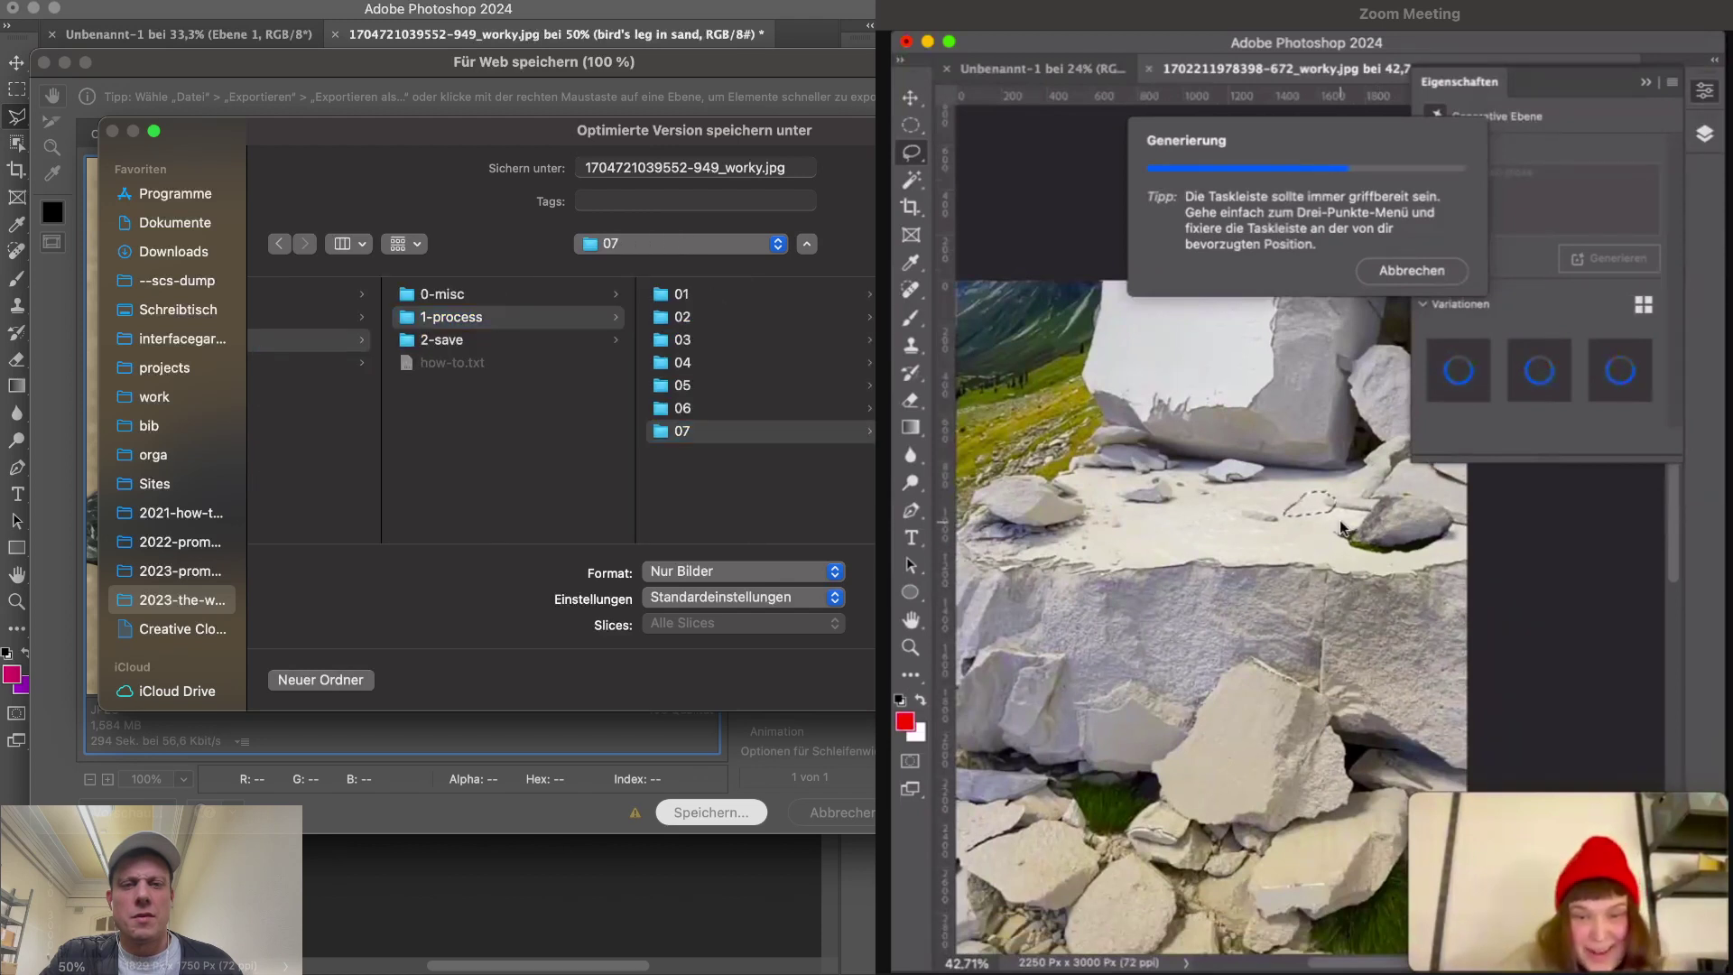
{"action": "left_click", "coordinate": [758, 167]}
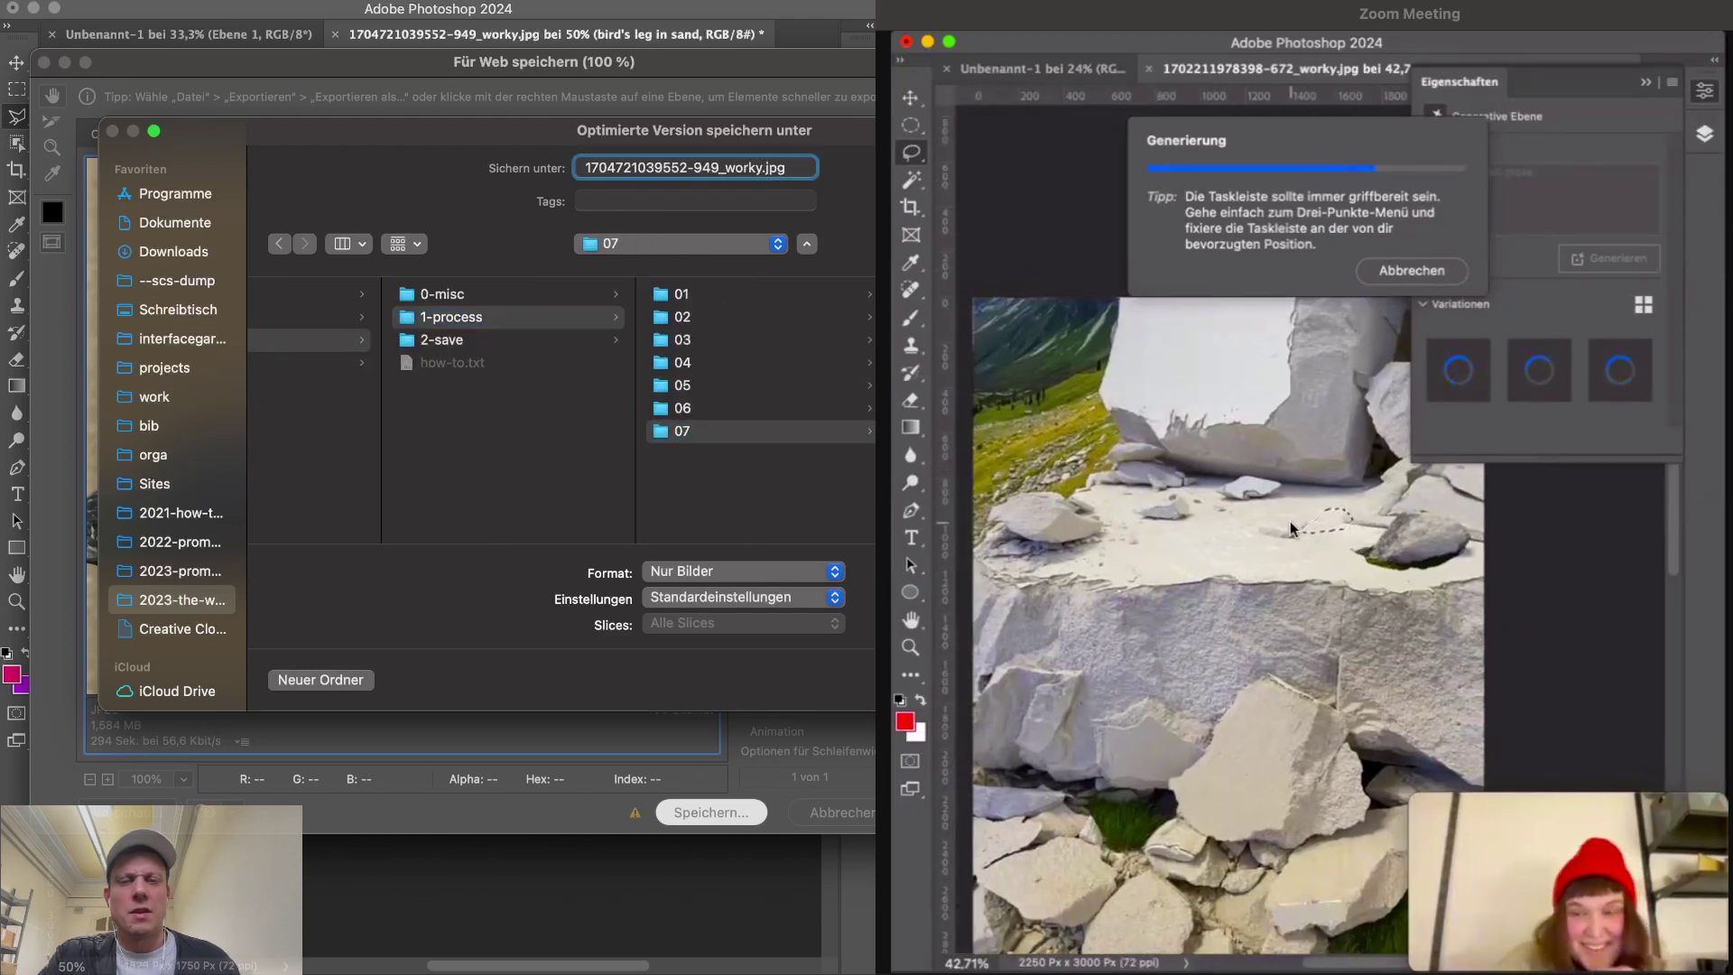
{"action": "type", "text": "-repaired"}
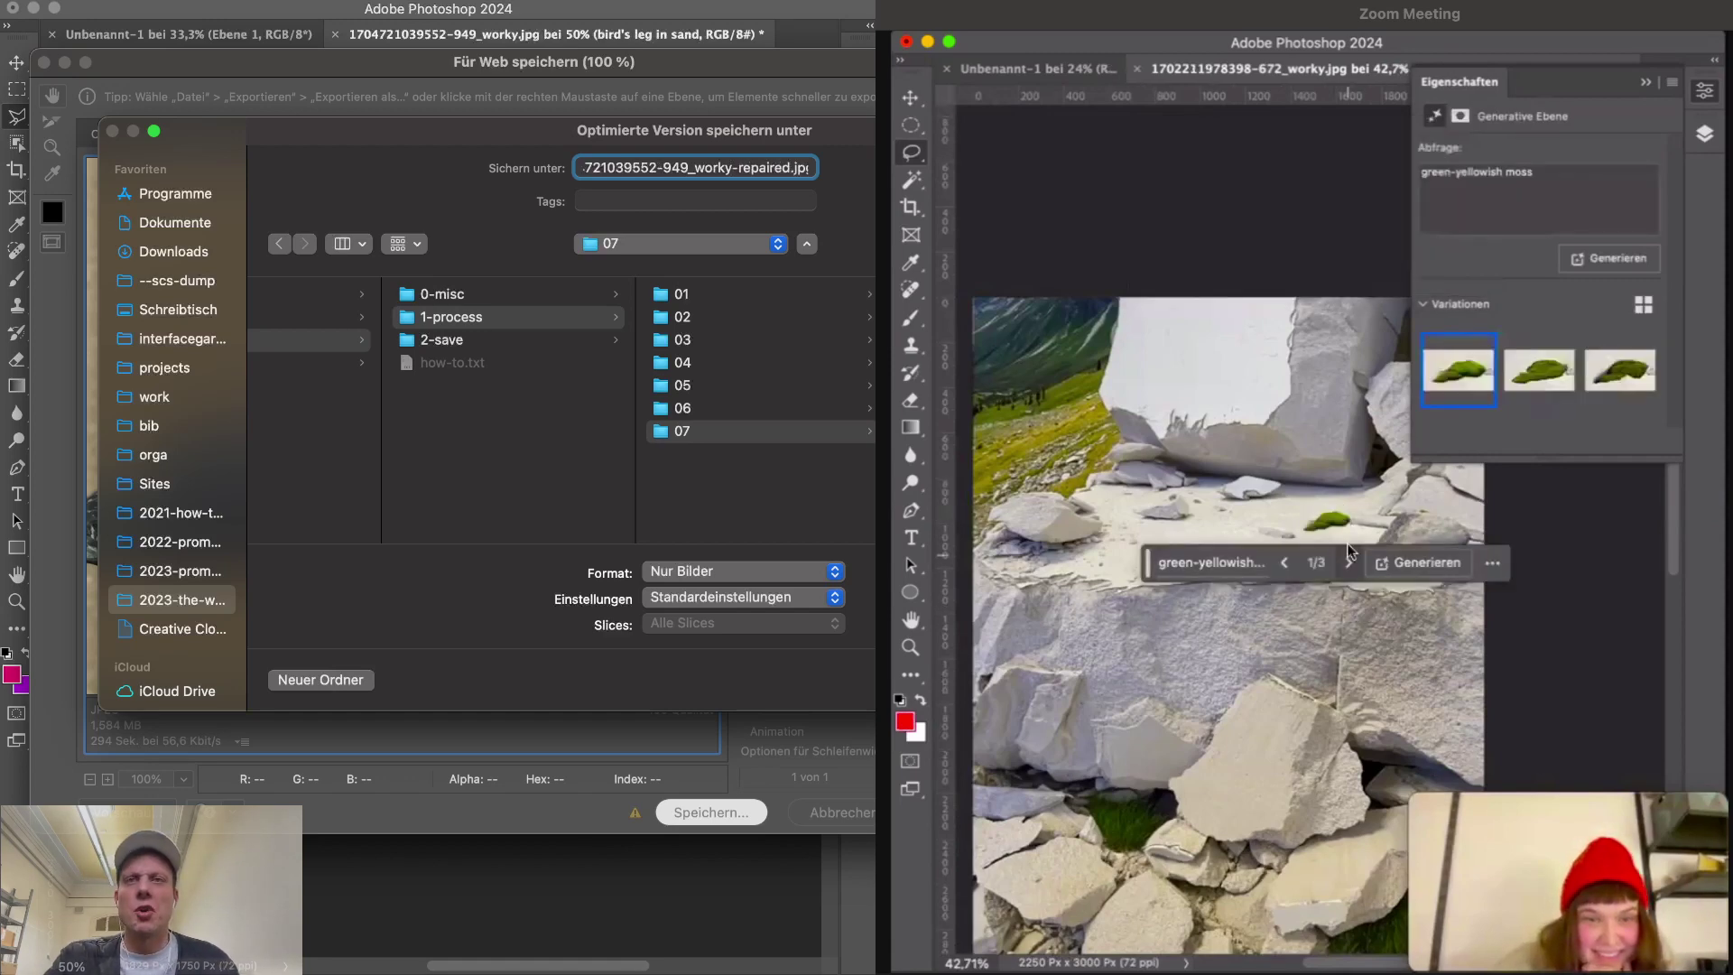
{"action": "key", "text": "Return"}
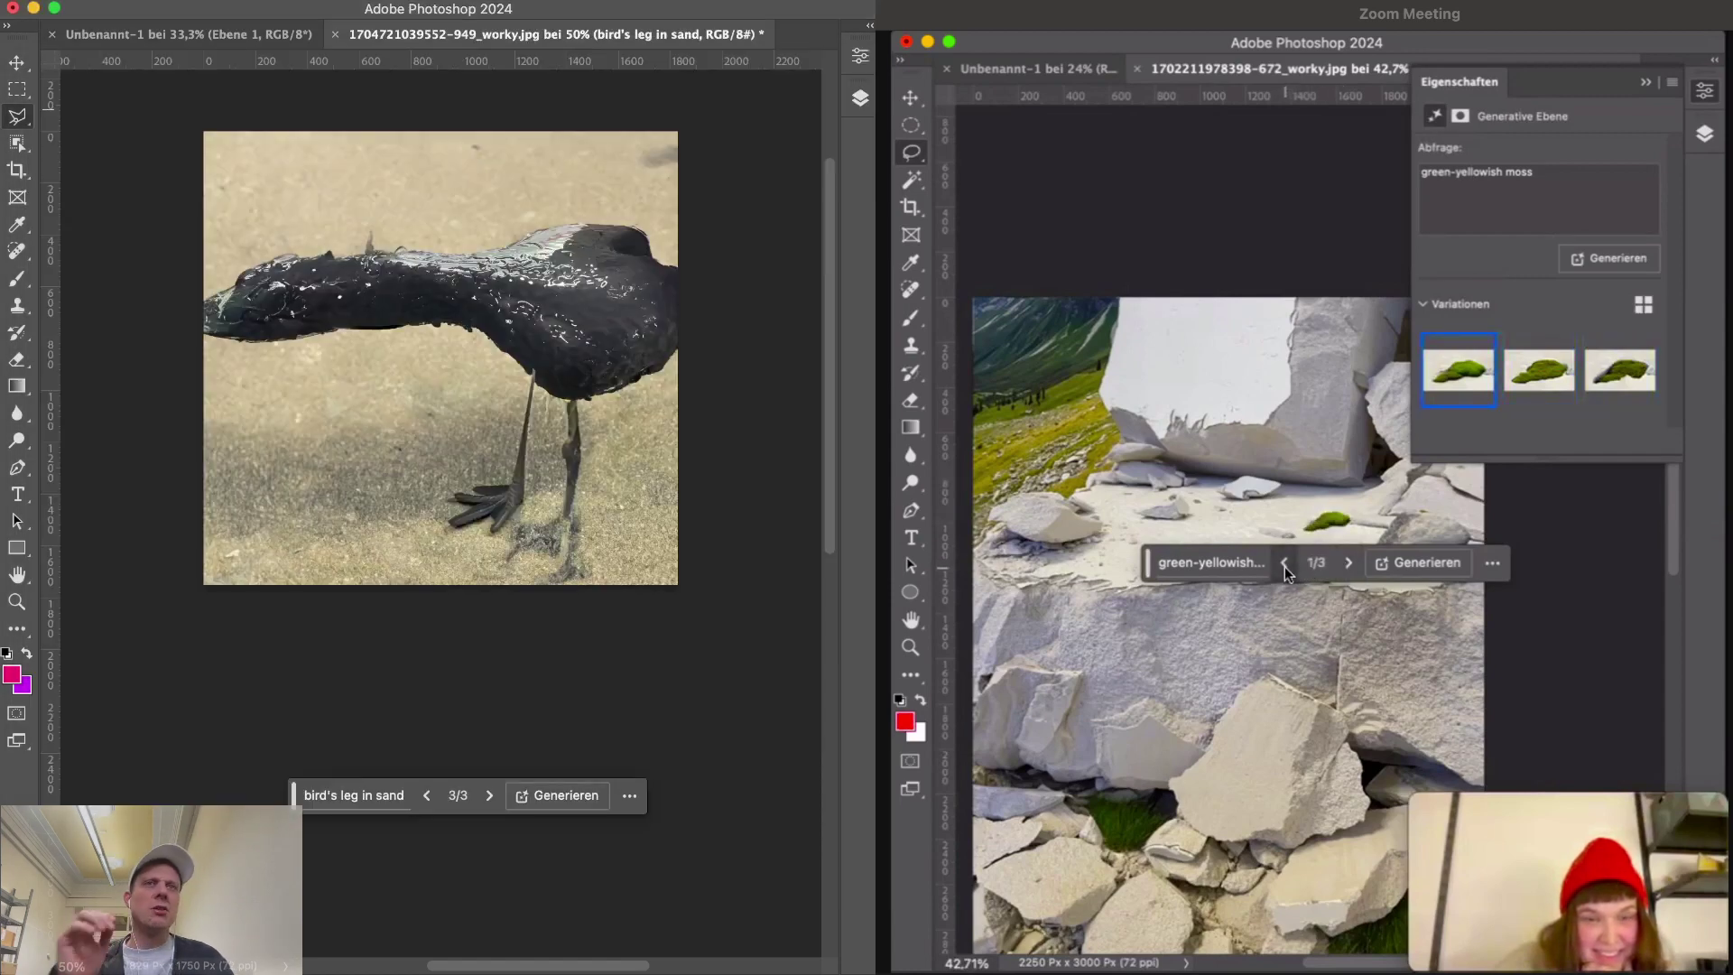
{"action": "key", "text": "super+Tab"}
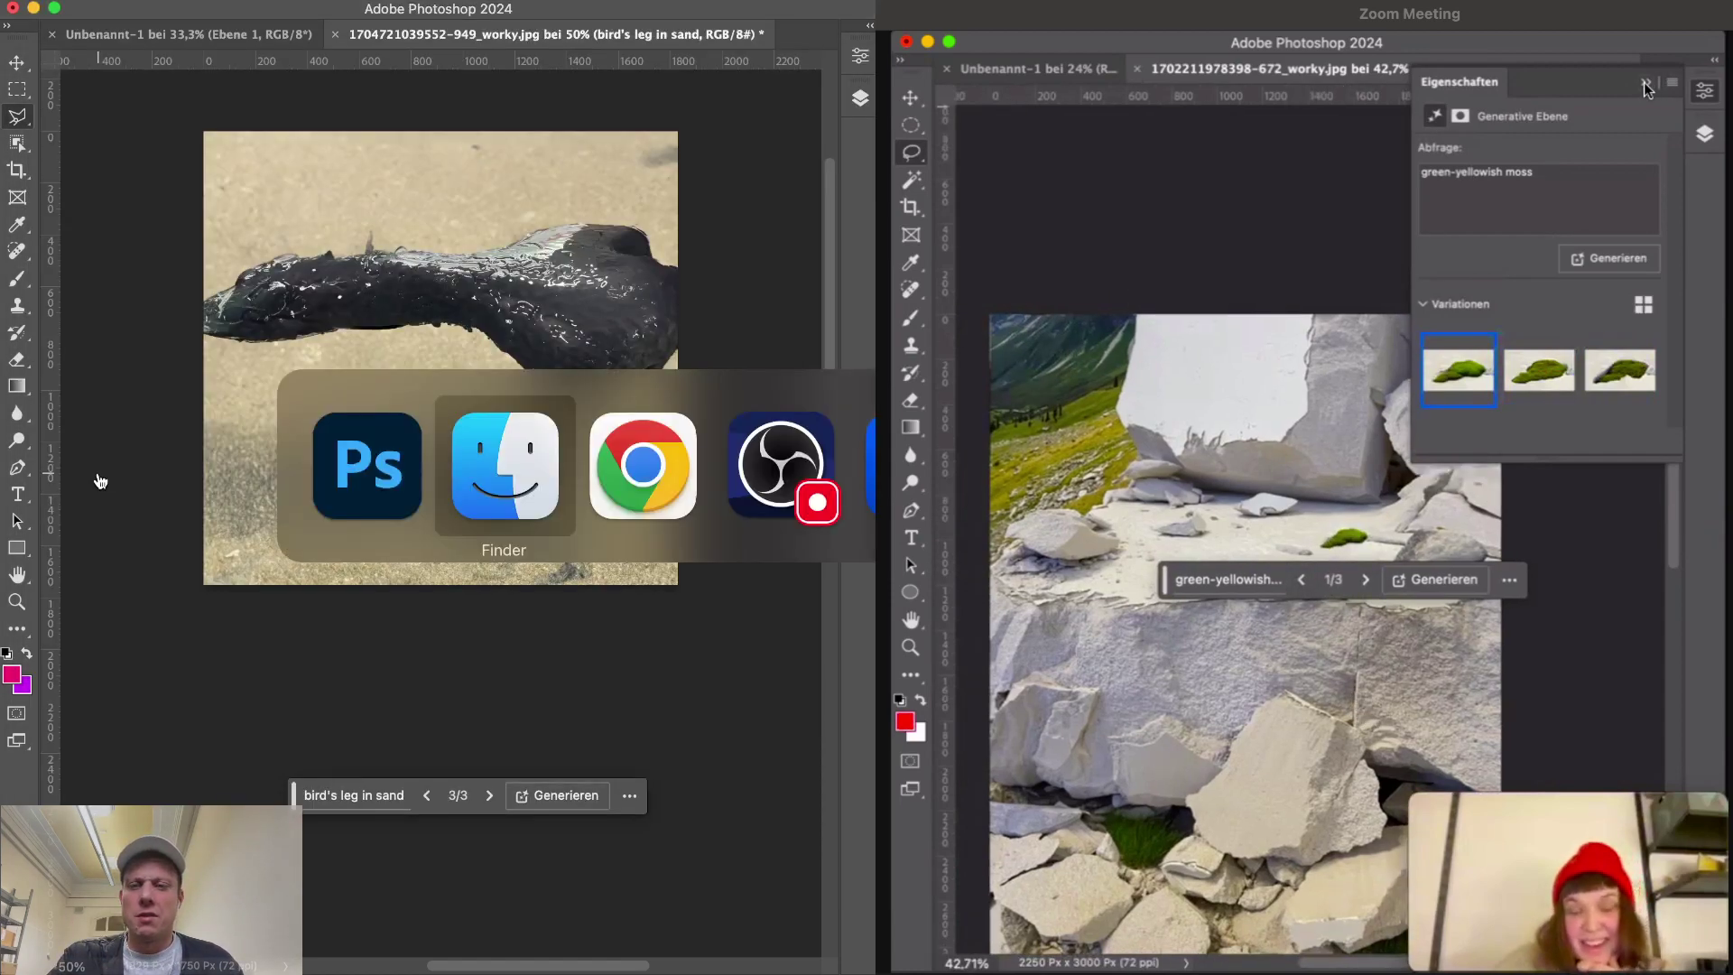
{"action": "left_click", "coordinate": [593, 469]}
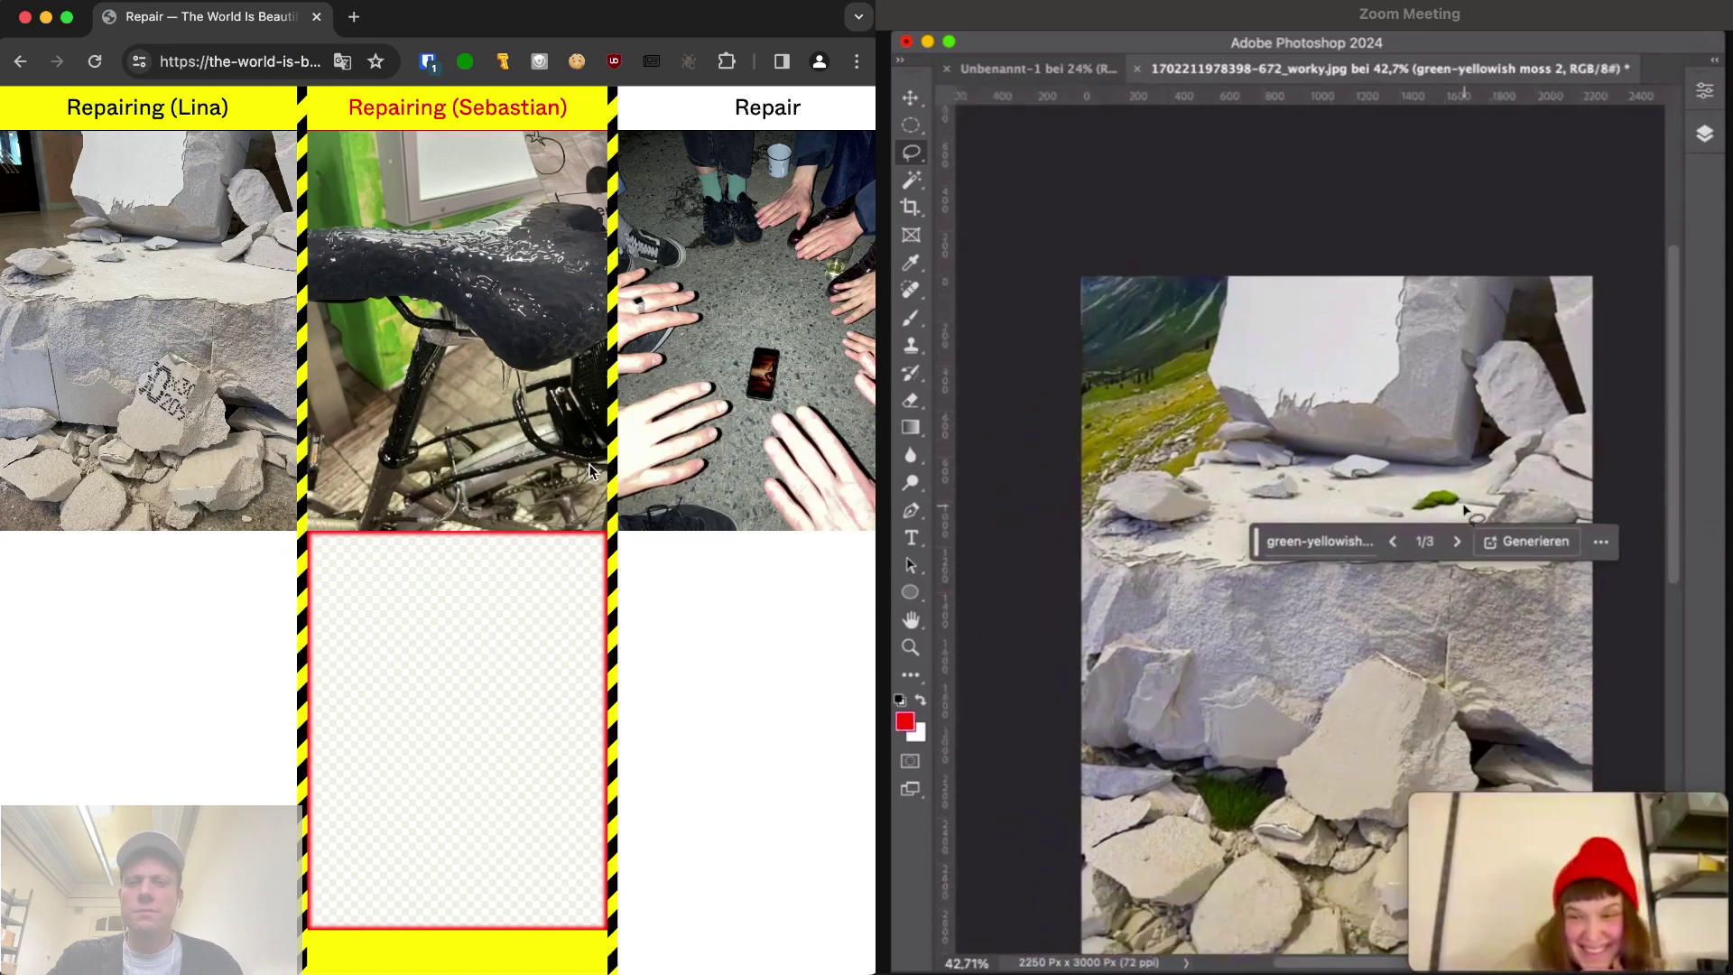
{"action": "key", "text": "super+Tab"}
{"action": "left_click", "coordinate": [623, 471]}
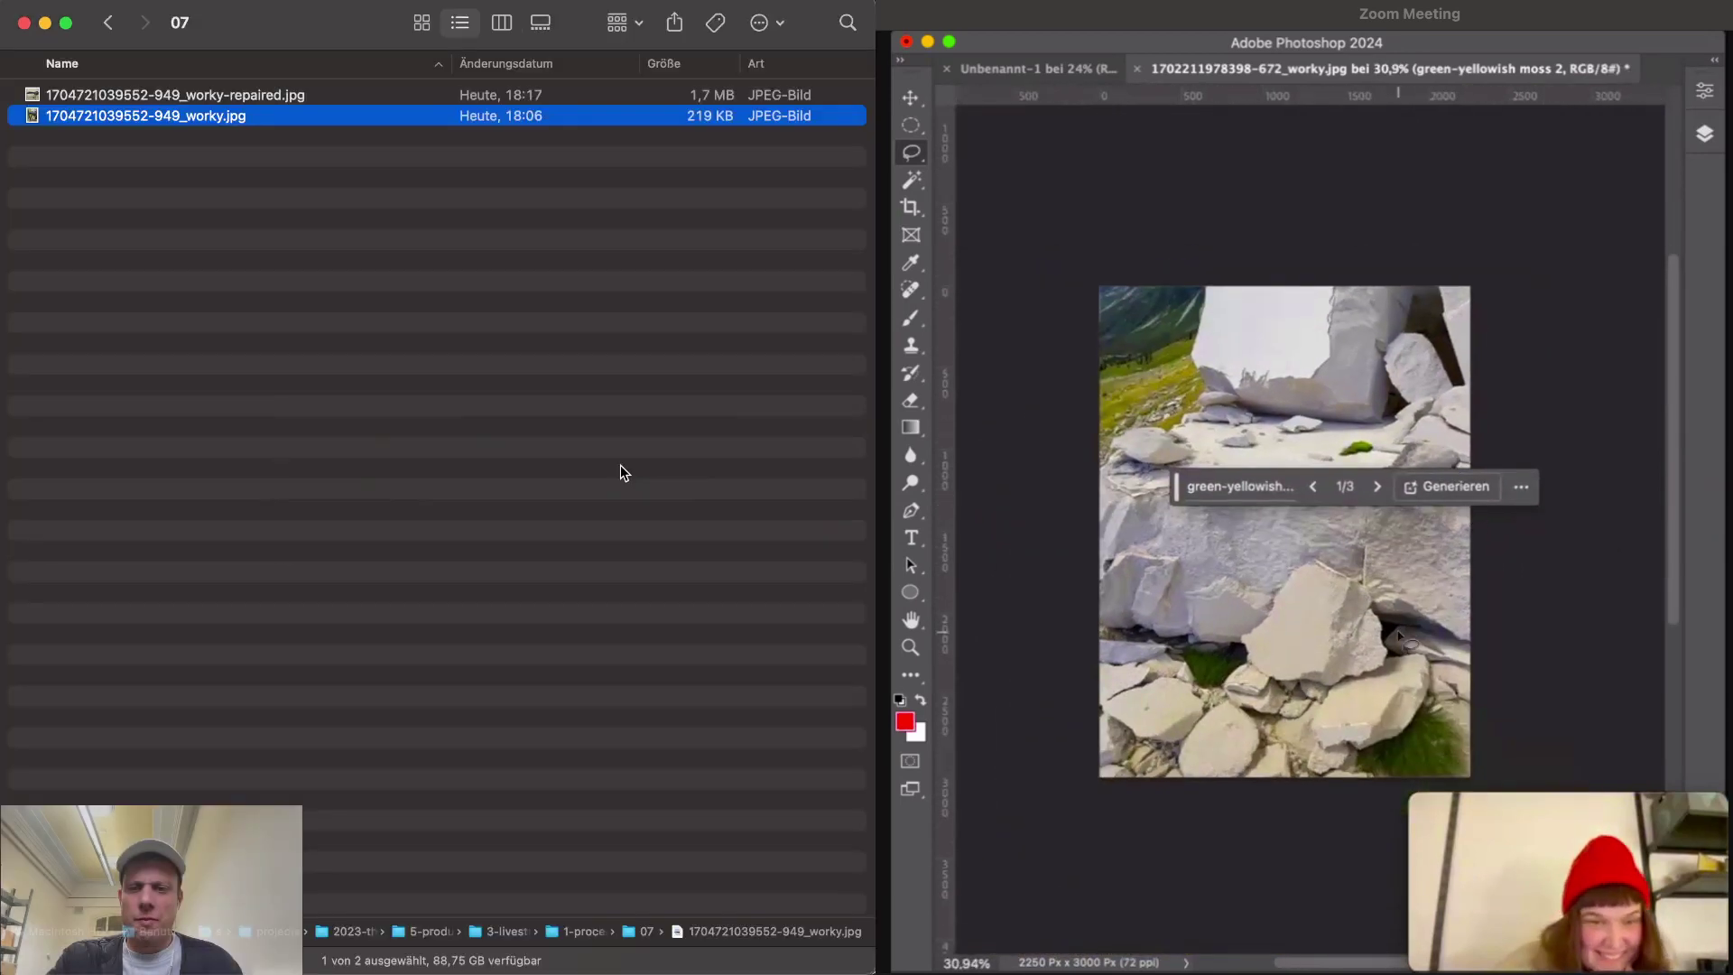
{"action": "left_click", "coordinate": [275, 96]}
{"action": "key", "text": "space"}
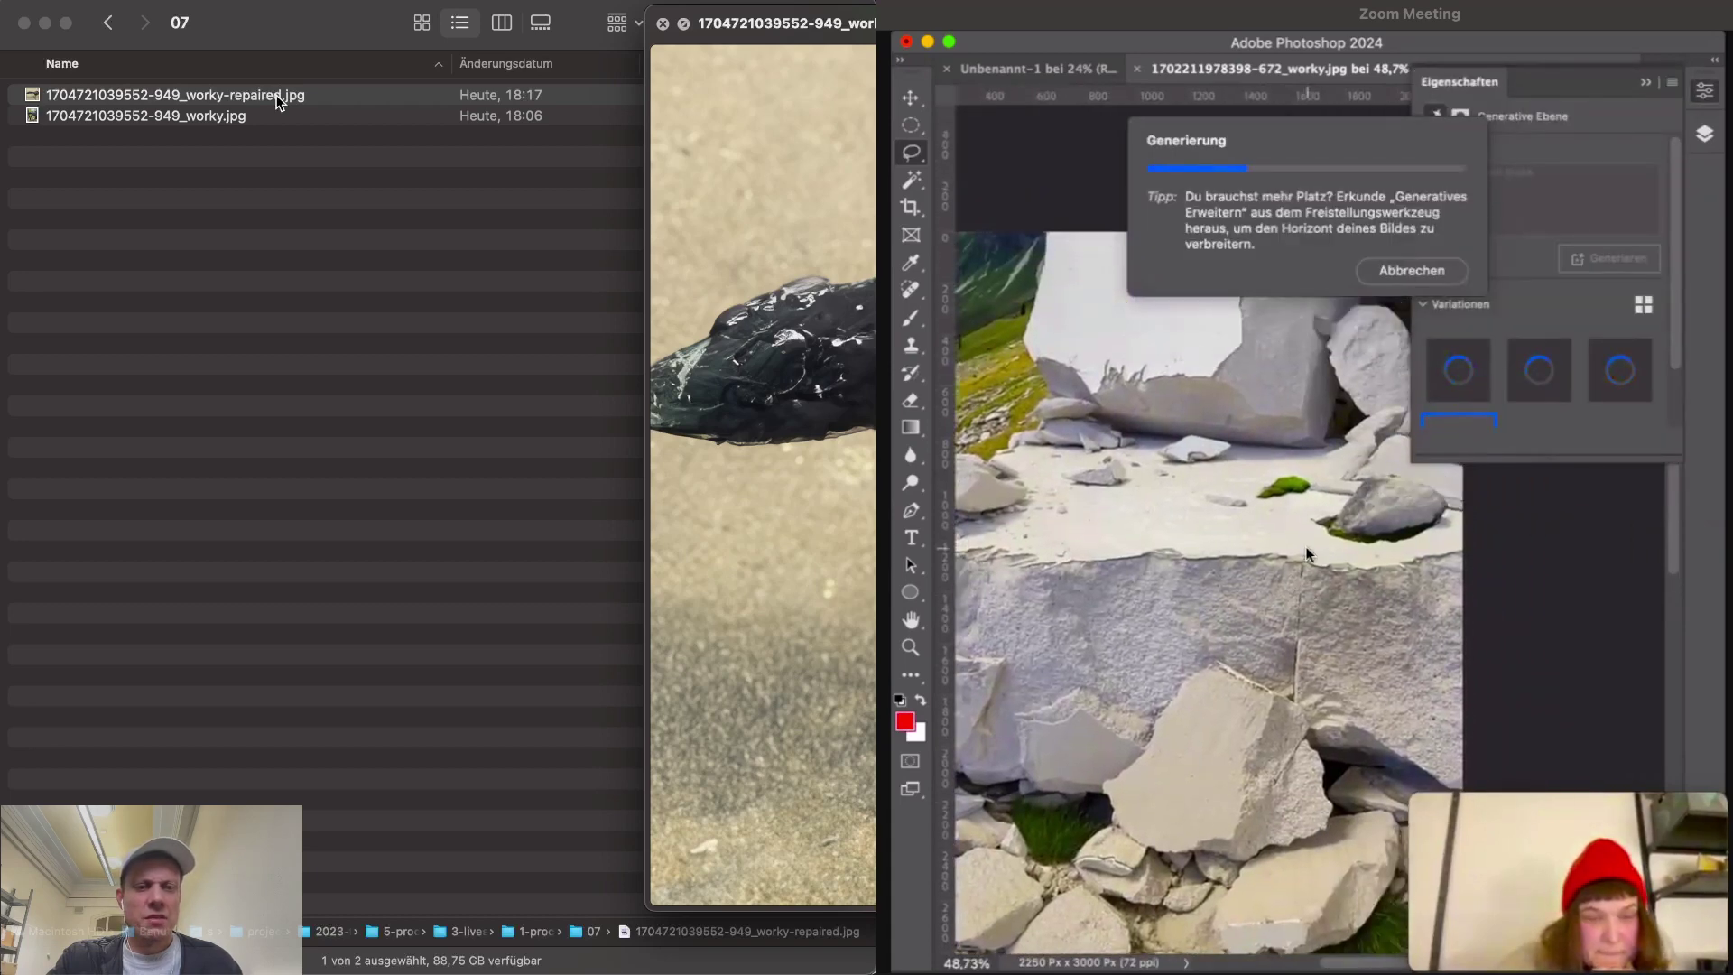
{"action": "key", "text": "space"}
- Upload the repaired JPEG to the empty slot below the saddle photo in Chrome, mark the repair as done, and skip the note
{"action": "left_click_drag", "start_coordinate": [276, 95], "coordinate": [418, 202]}
{"action": "left_click_drag", "start_coordinate": [479, 247], "coordinate": [428, 614]}
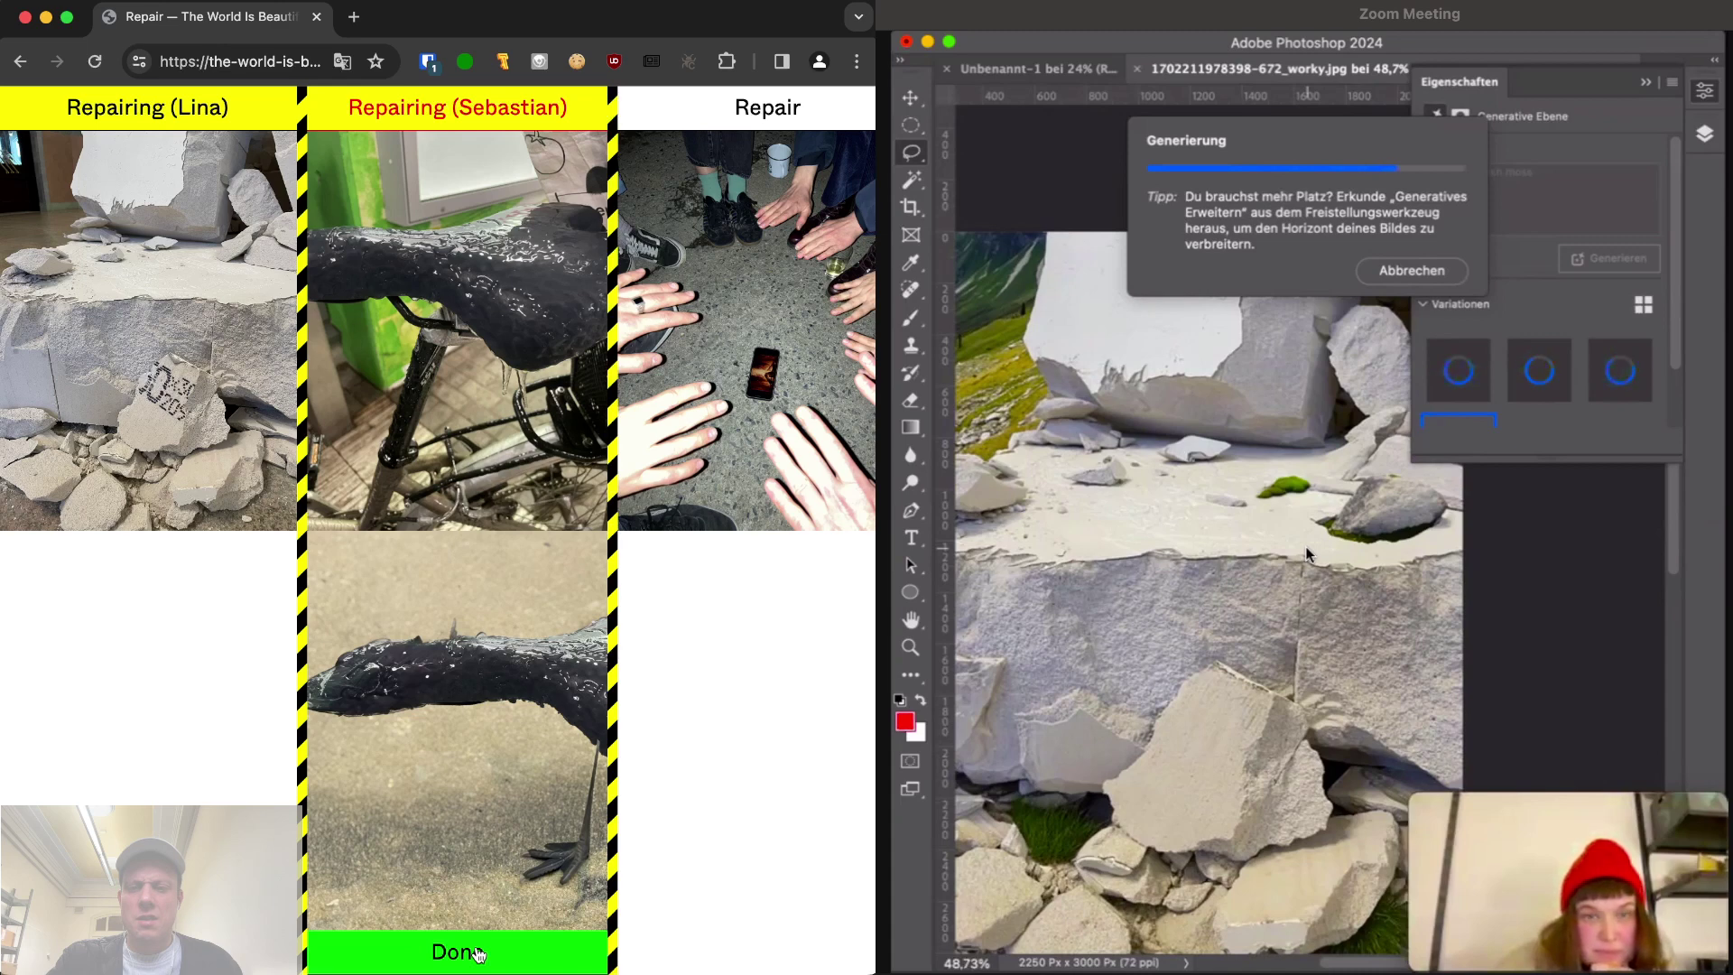
{"action": "left_click", "coordinate": [478, 954]}
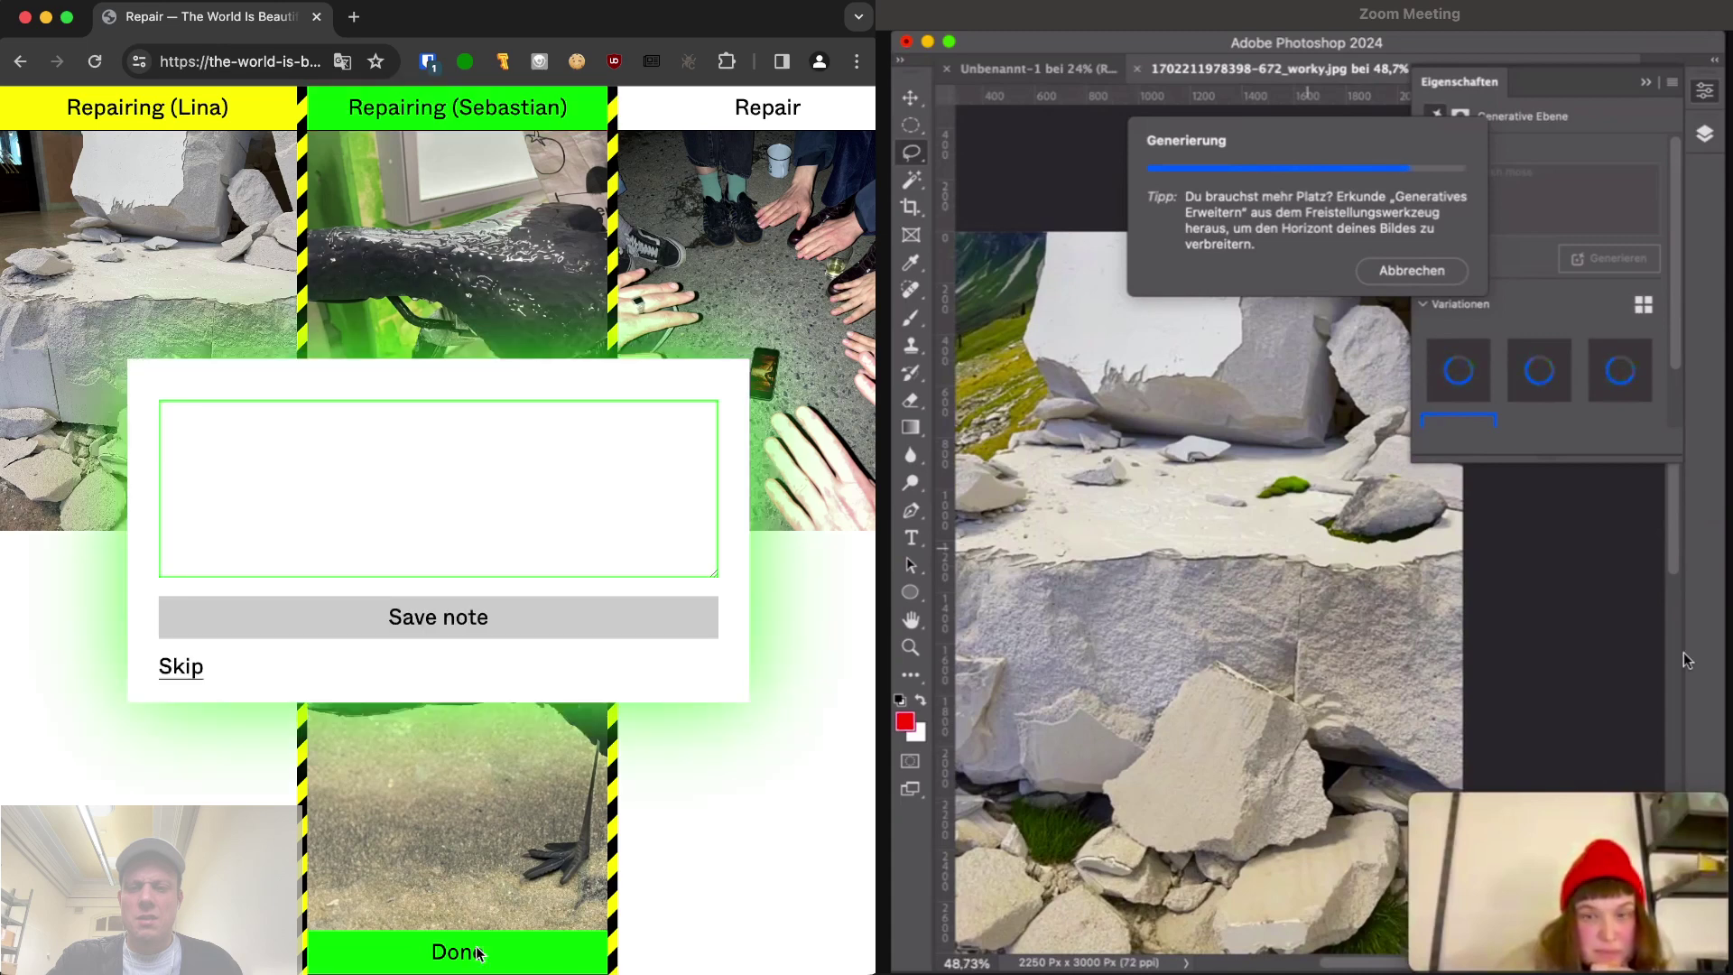
{"action": "left_click", "coordinate": [204, 668]}
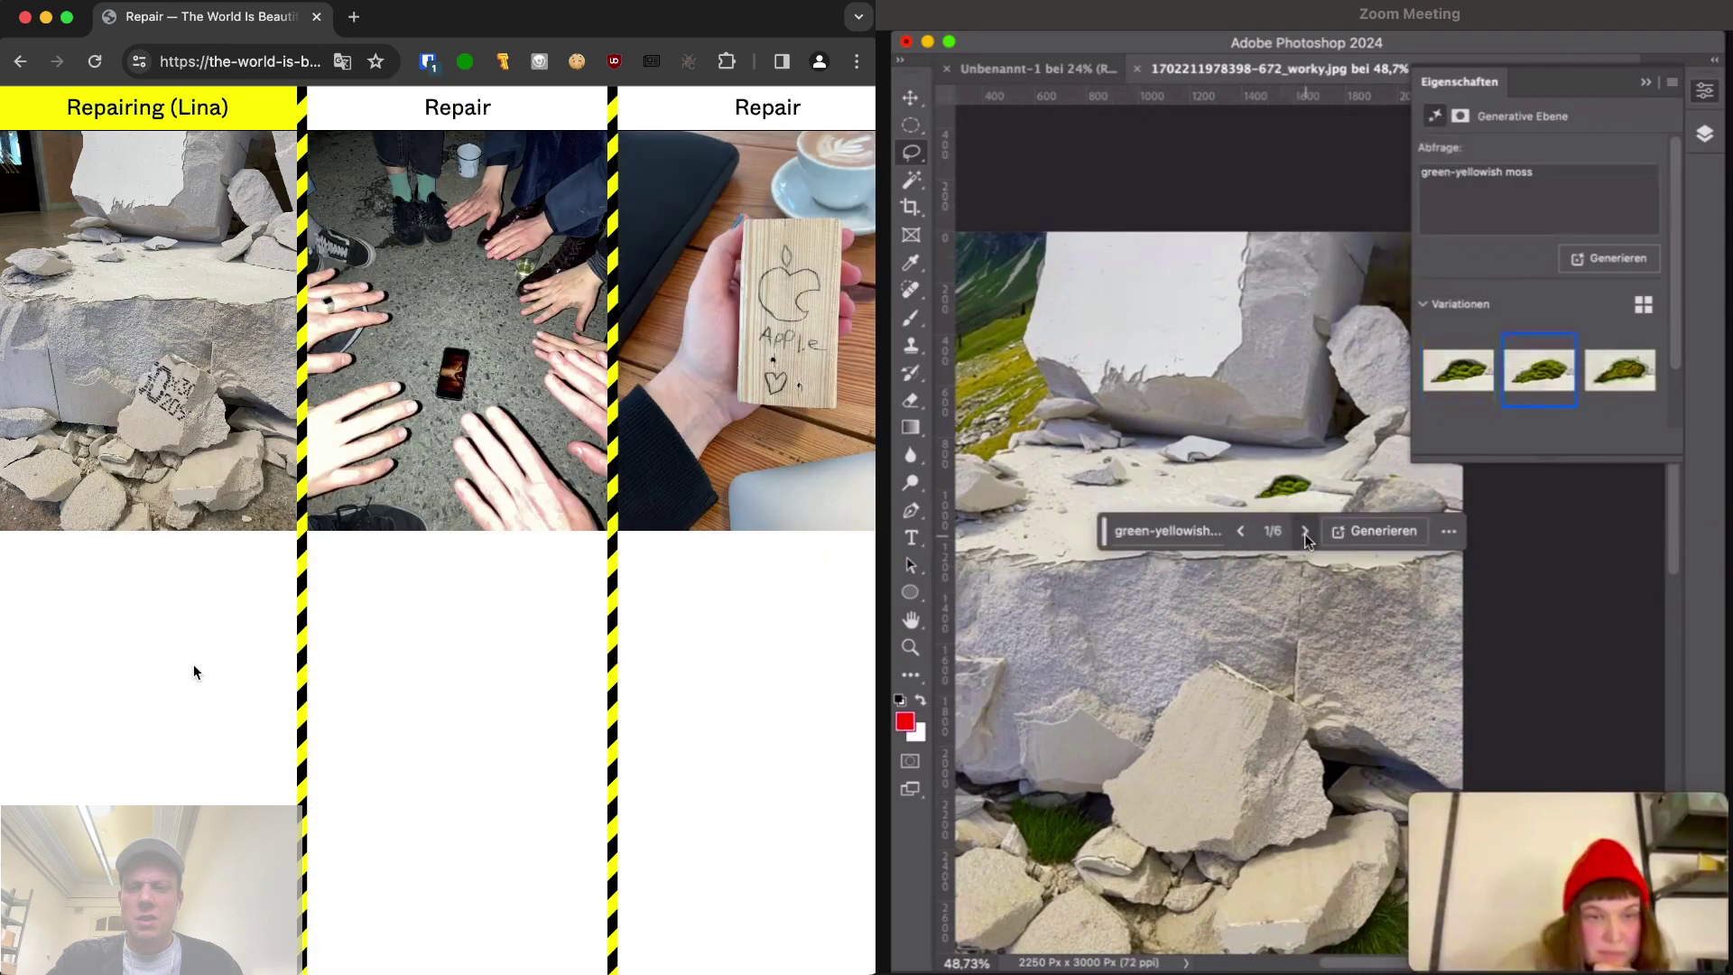
- Claim the photo of hands surrounding a smartphone for repair on the web page, and switch to Finder
{"action": "scroll", "coordinate": [209, 638], "scroll_direction": "right", "scroll_amount": 5}
{"action": "scroll", "coordinate": [221, 578], "scroll_direction": "left", "scroll_amount": 5}
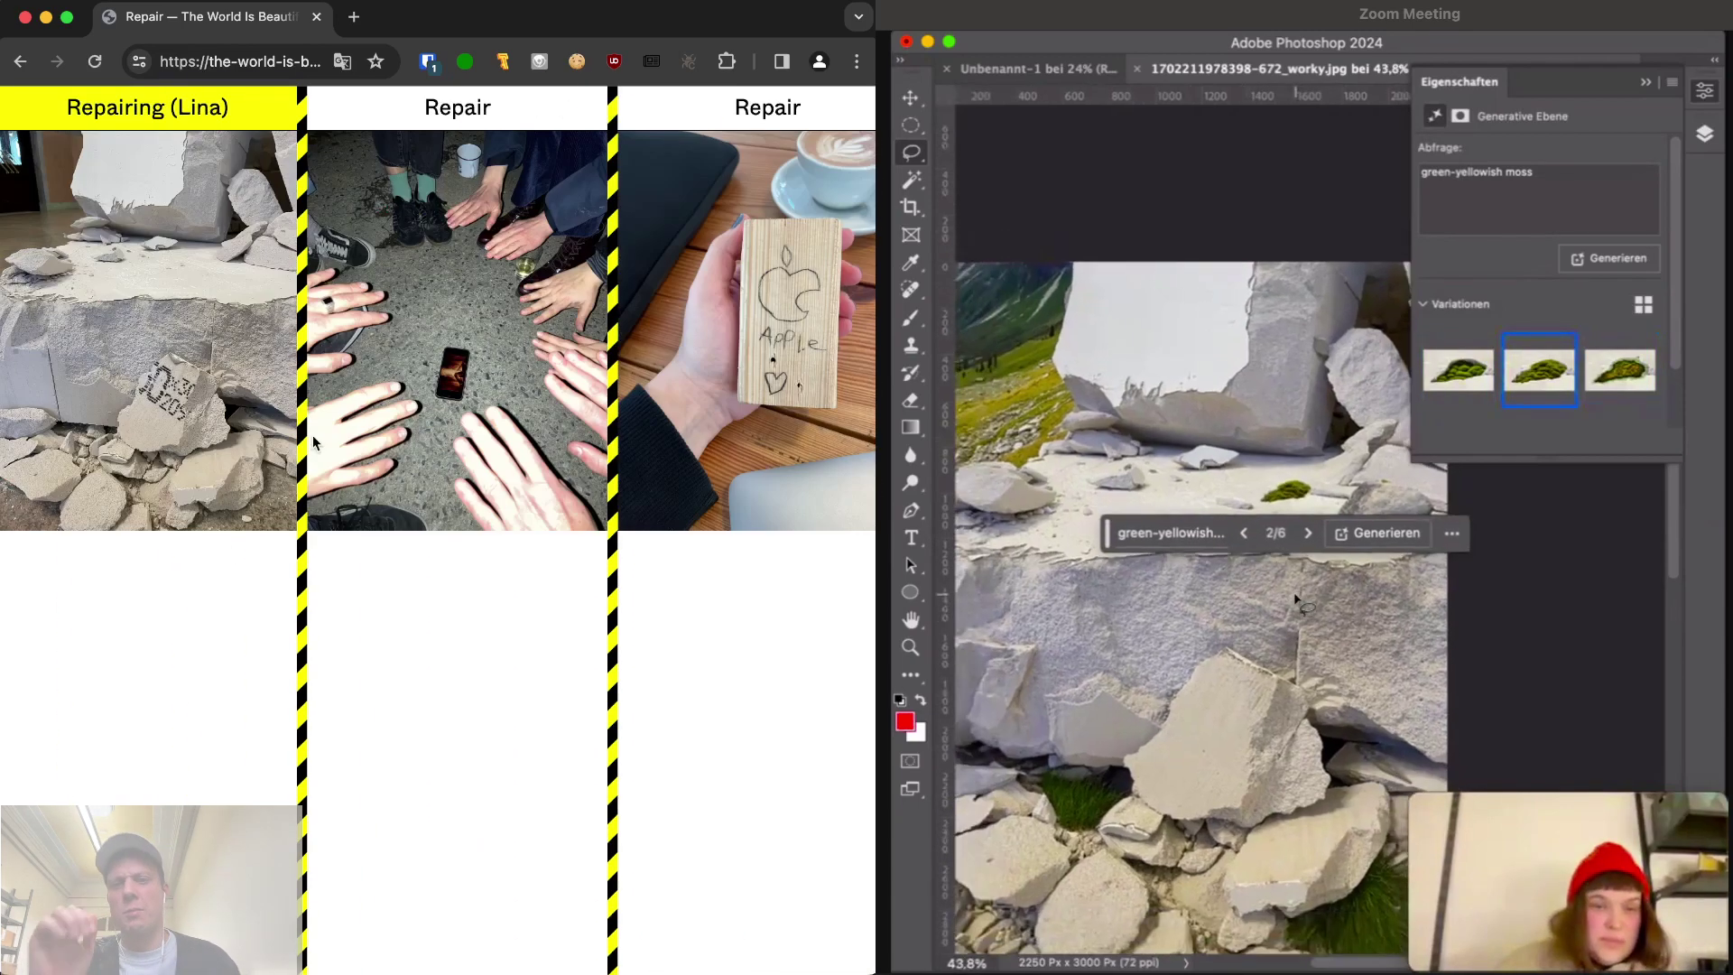
{"action": "left_click", "coordinate": [458, 123]}
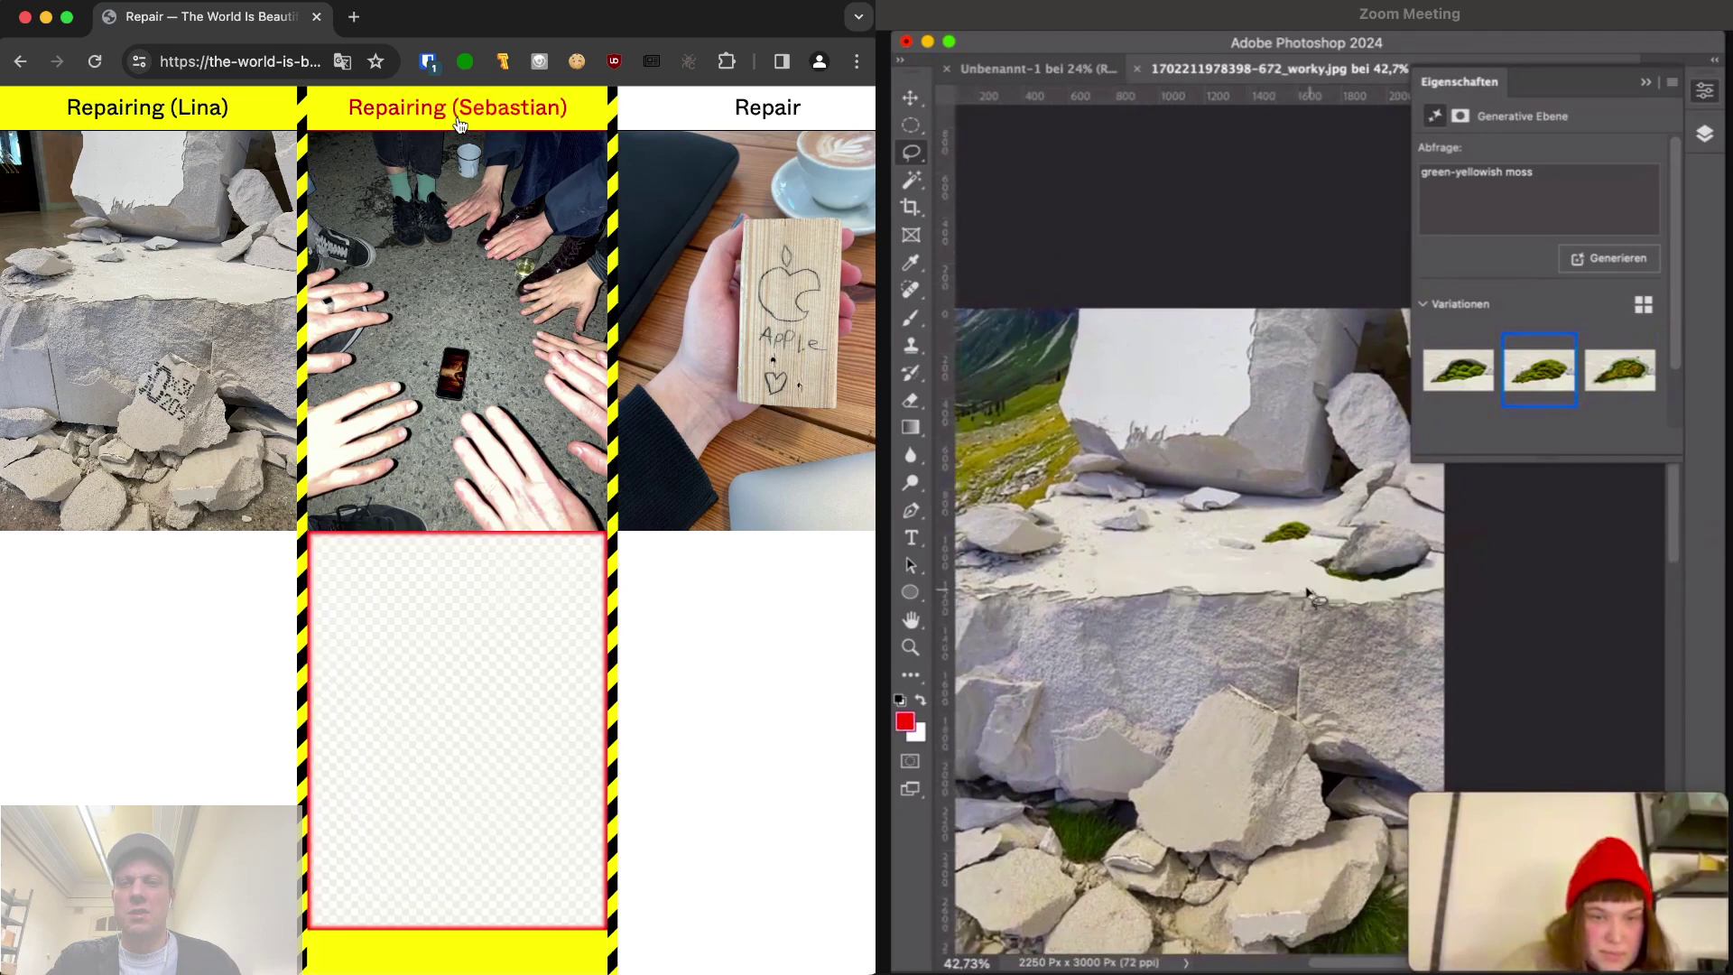
{"action": "key", "text": "super+Tab"}
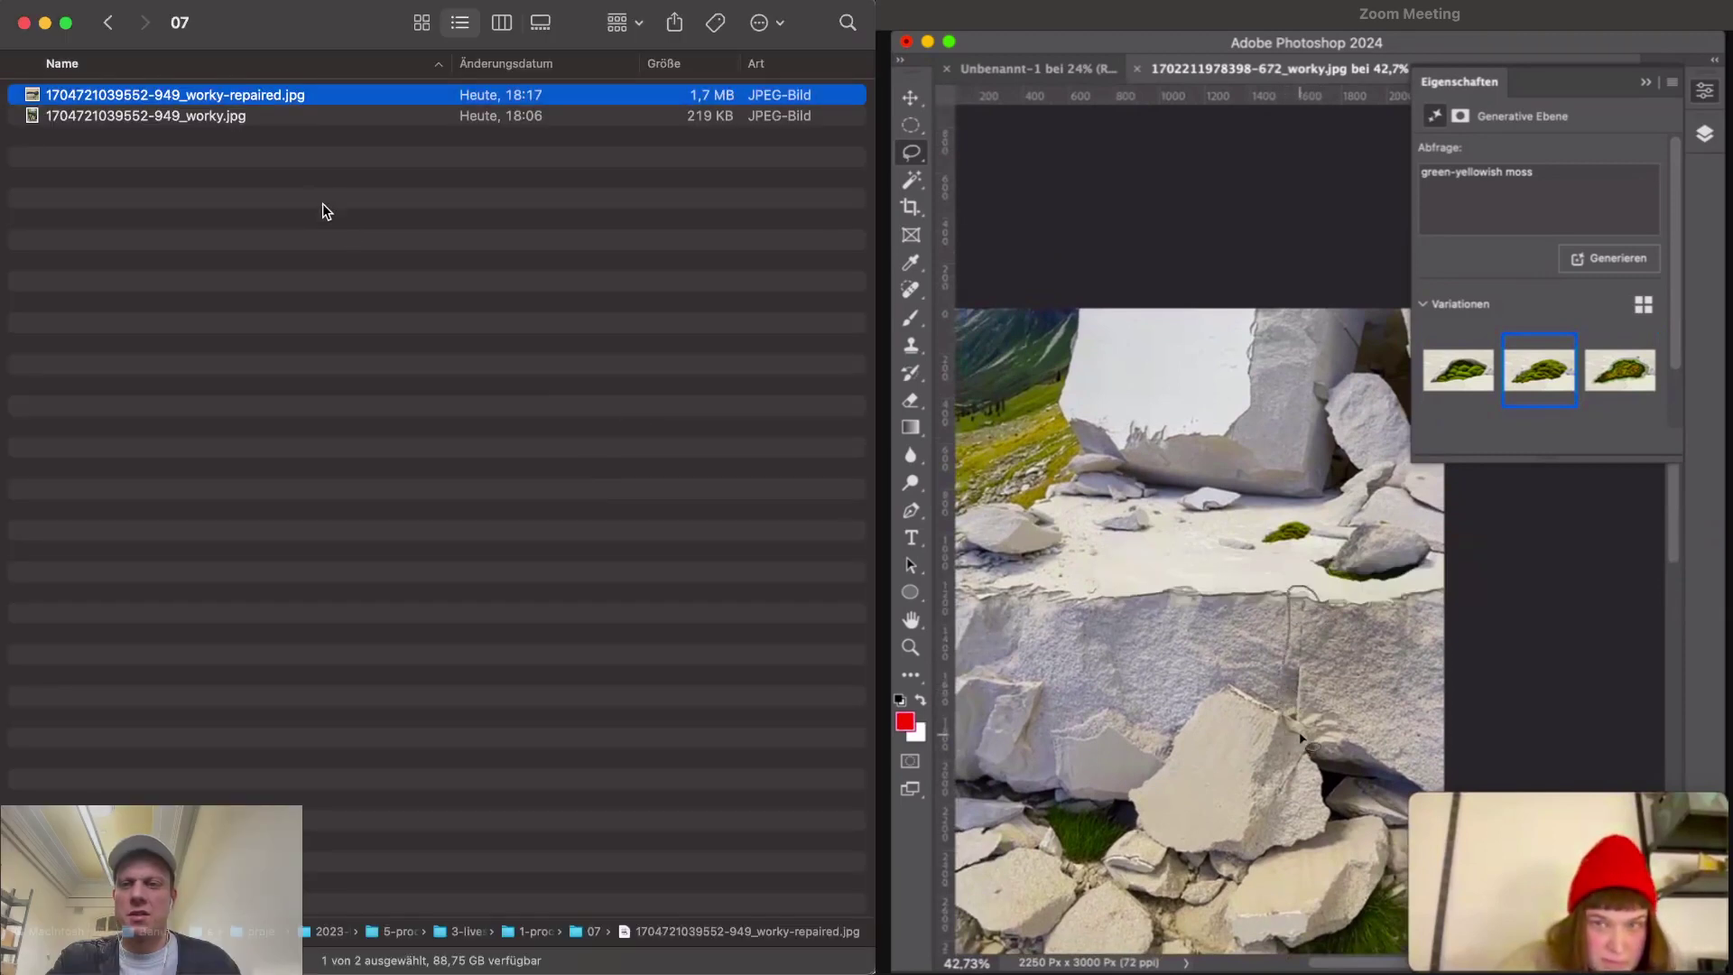
{"action": "right_click", "coordinate": [253, 138]}
{"action": "mouse_move", "coordinate": [283, 178]}
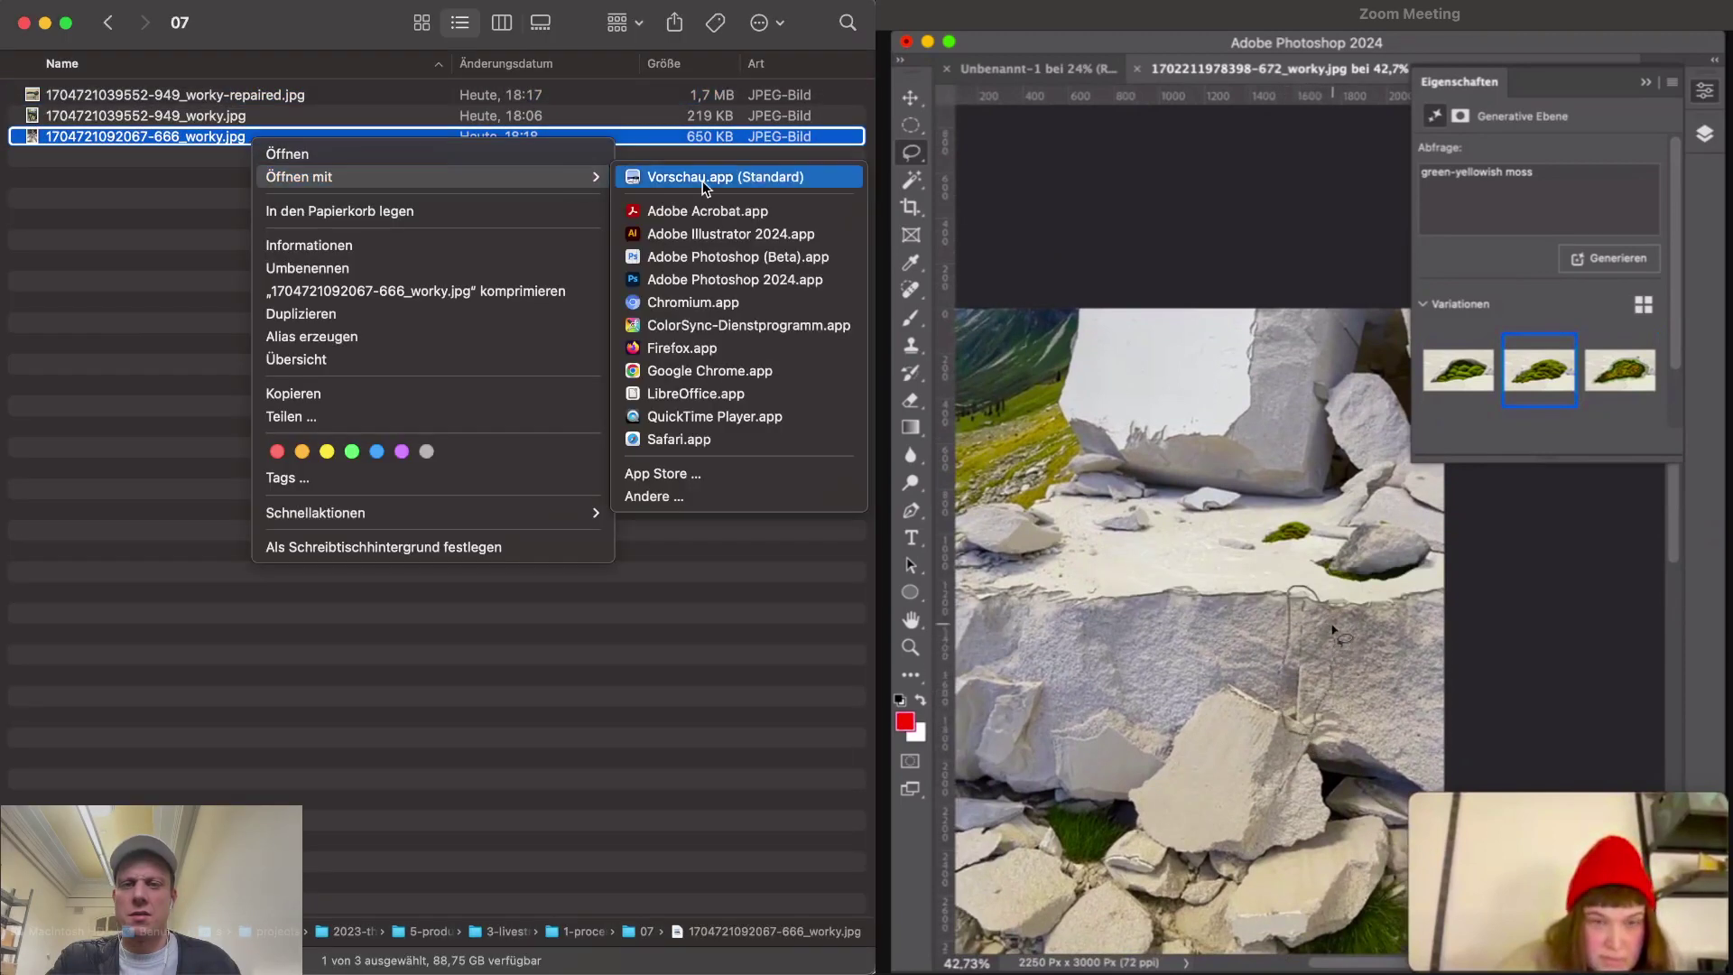
{"action": "left_click", "coordinate": [691, 279]}
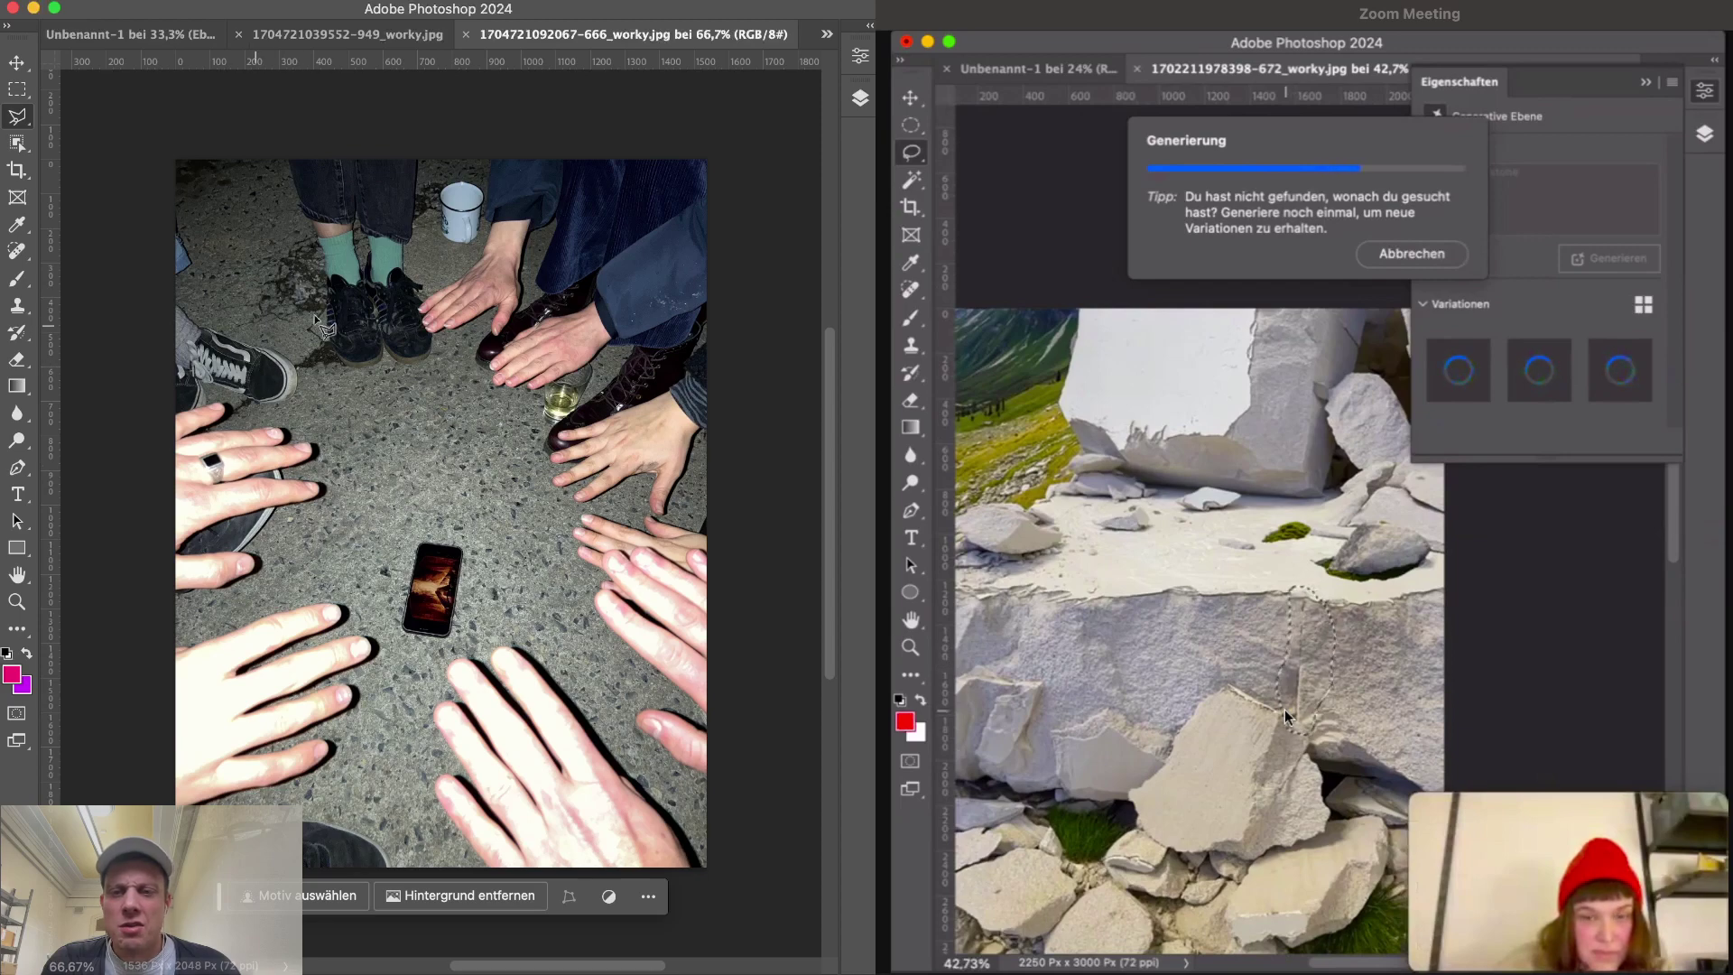
- Outline a large oval selection on the asphalt between the hands, enclosing the smartphone and the ground above it
{"action": "scroll", "coordinate": [437, 640], "scroll_direction": "up", "scroll_amount": 4}
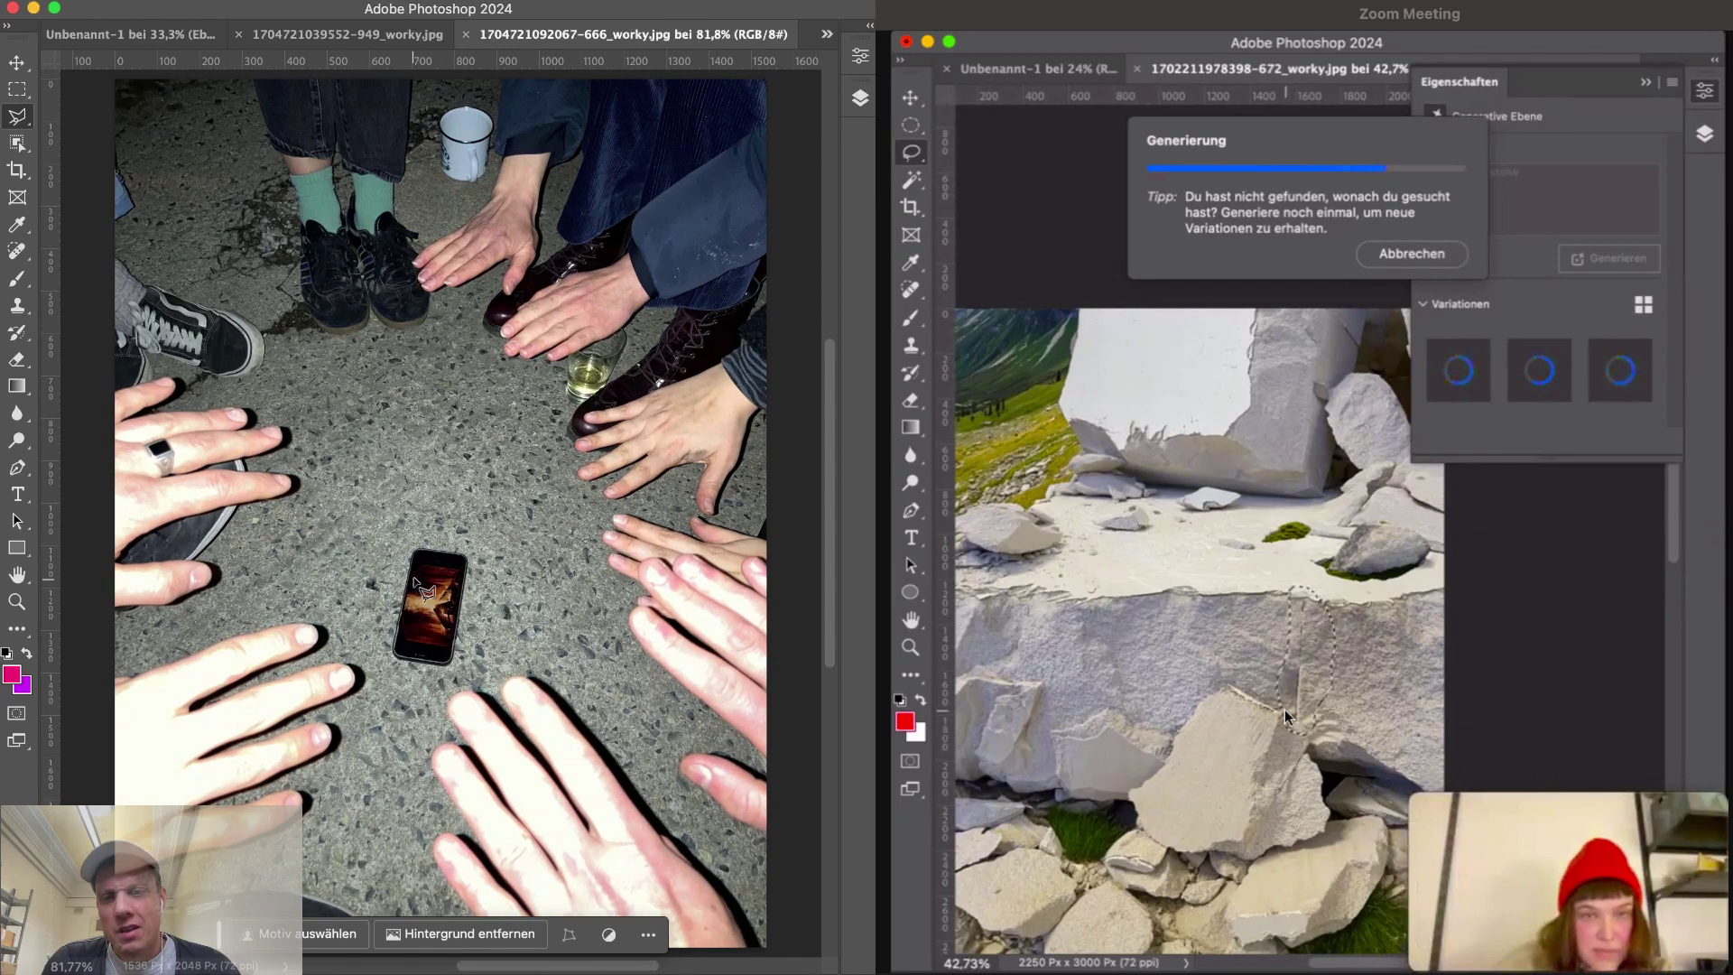
{"action": "scroll", "coordinate": [428, 684], "scroll_direction": "up", "scroll_amount": 3}
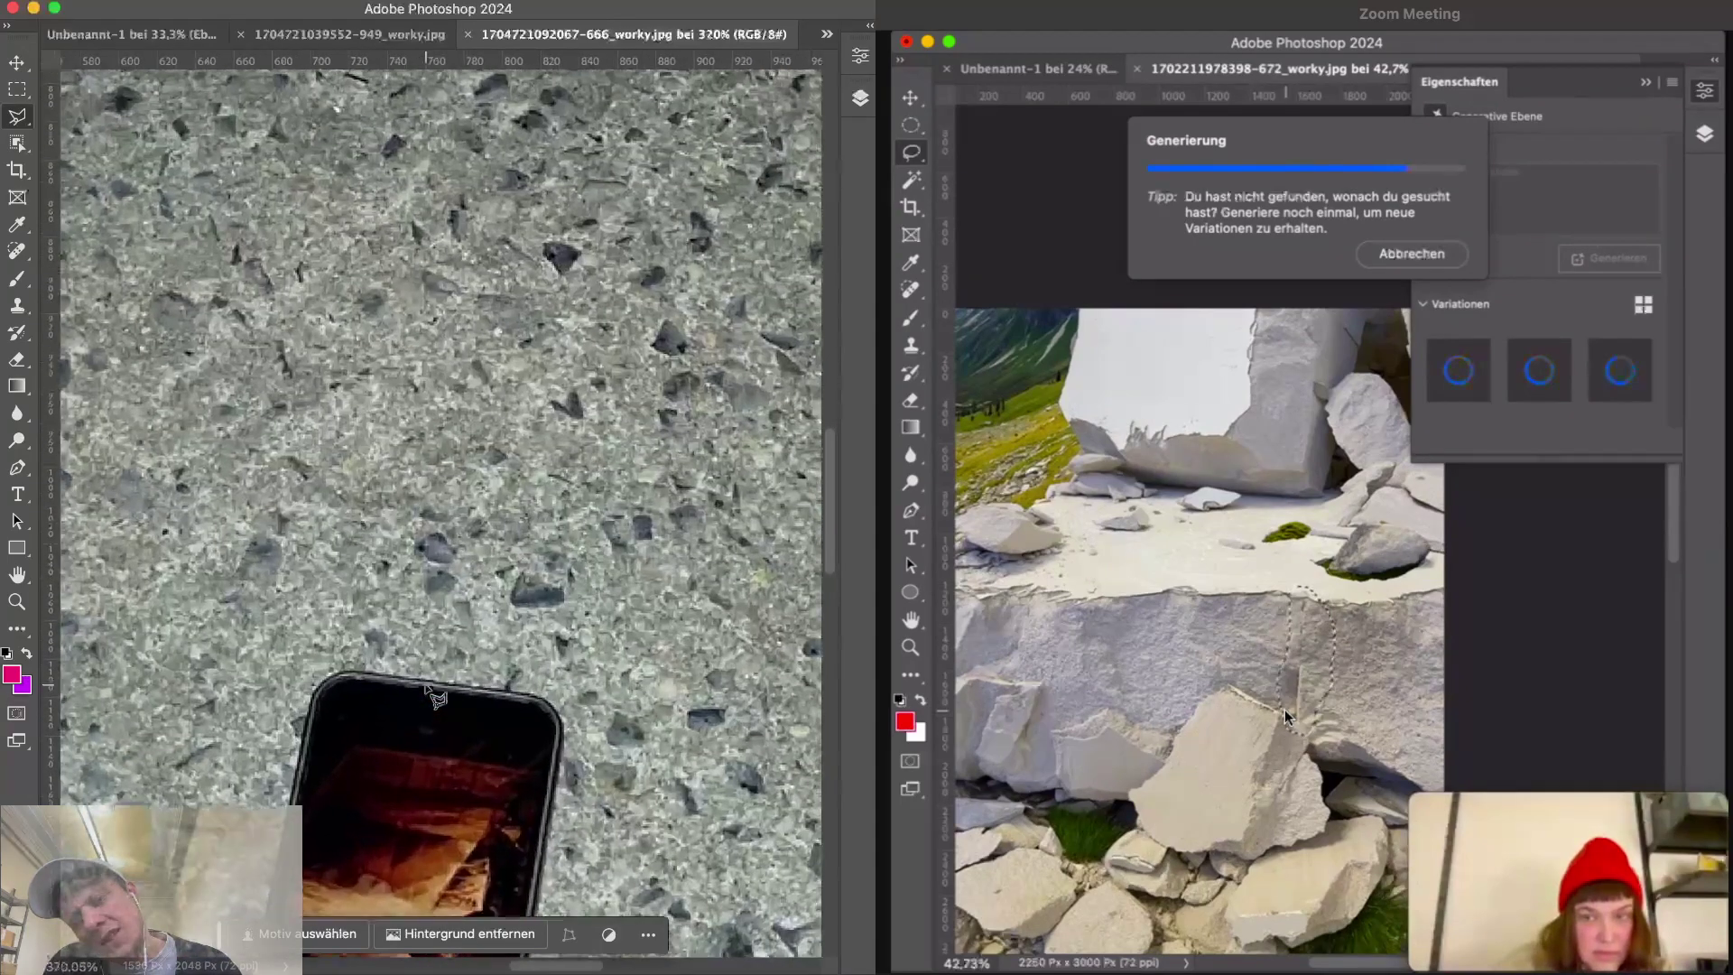
{"action": "scroll", "coordinate": [431, 693], "scroll_direction": "down", "scroll_amount": 5}
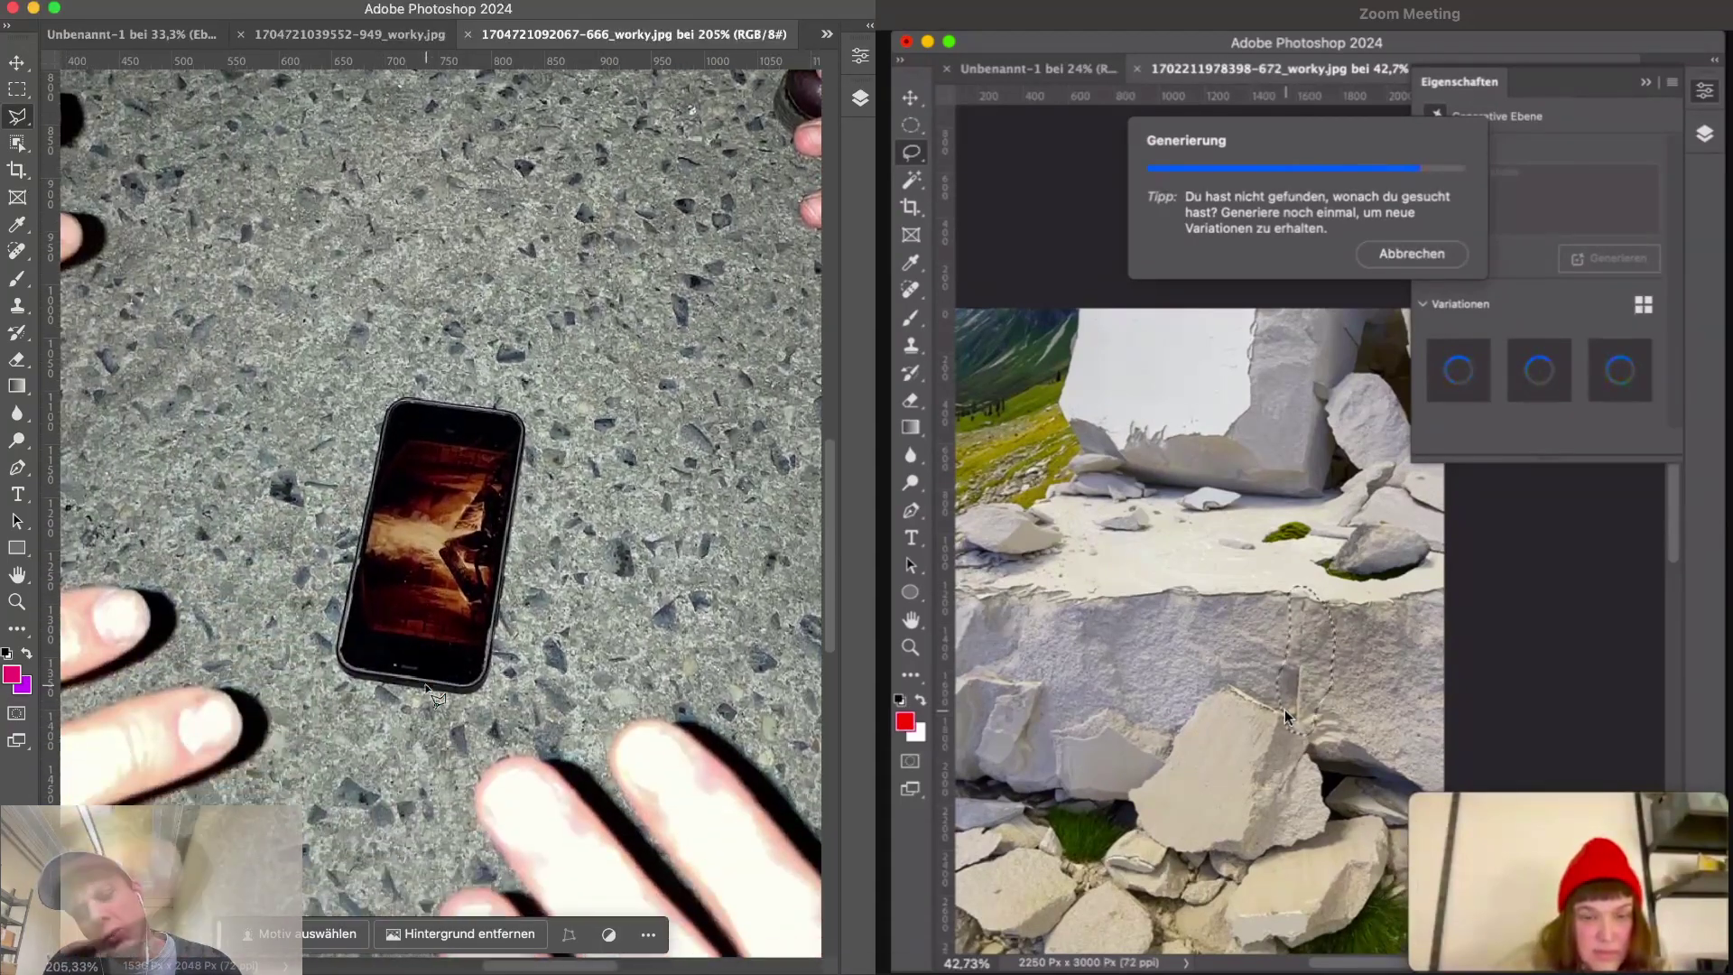
{"action": "scroll", "coordinate": [478, 767], "scroll_direction": "down", "scroll_amount": 5}
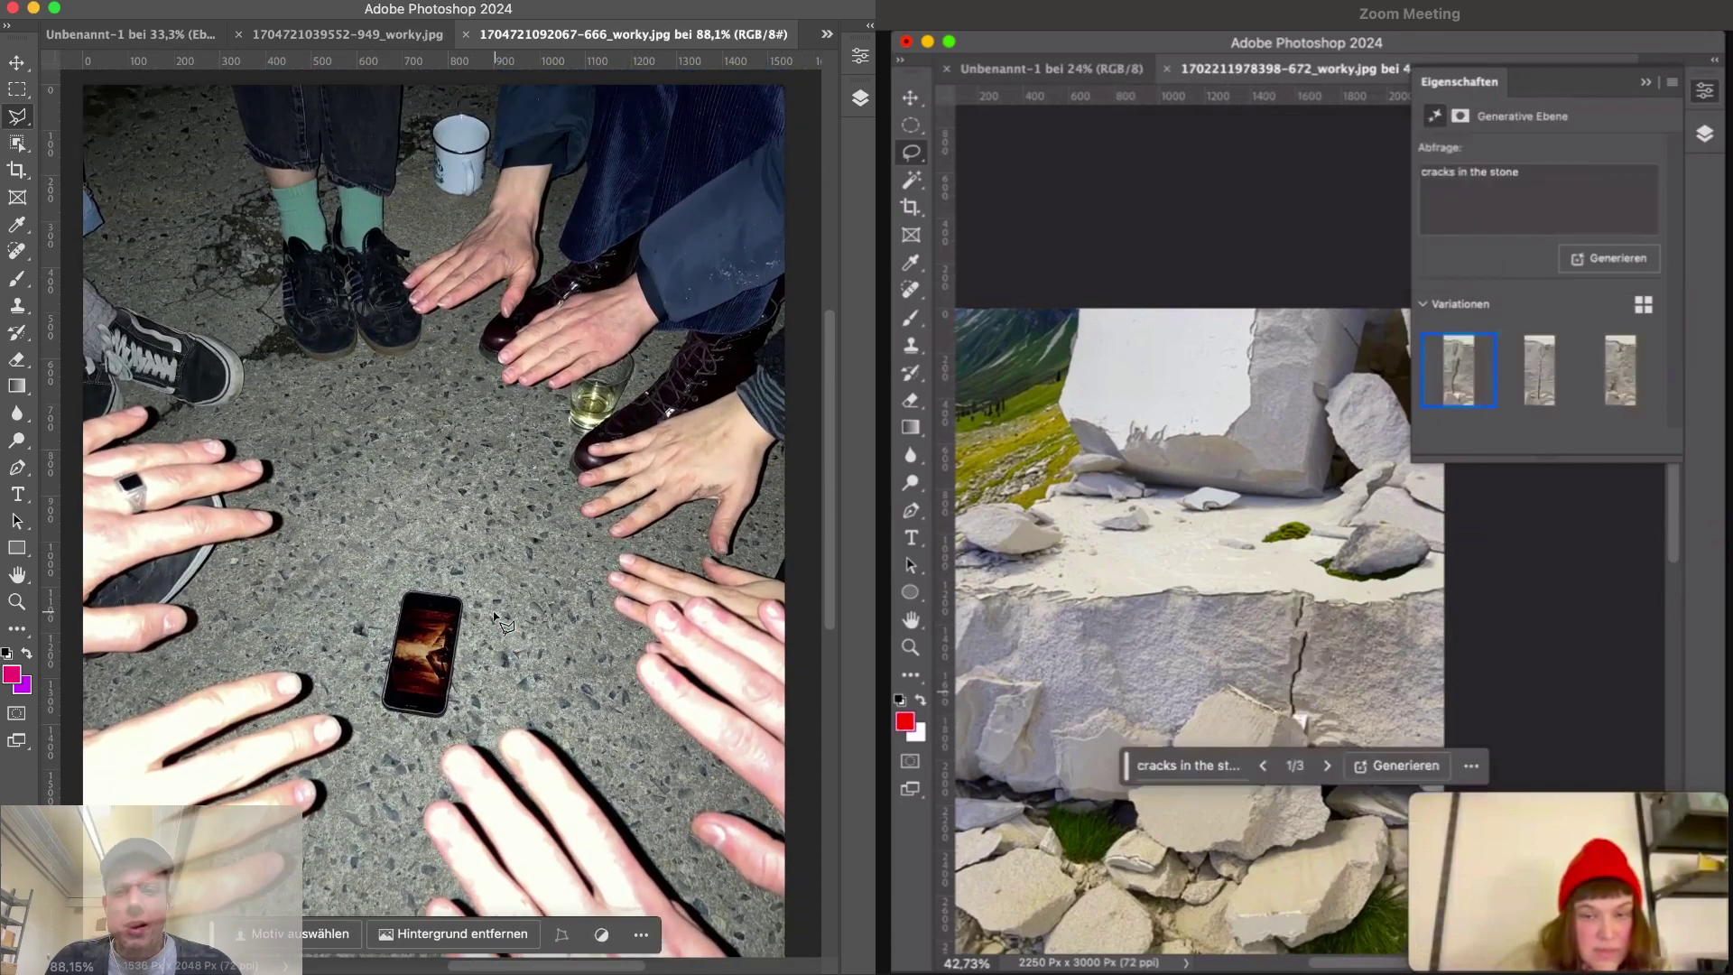
{"action": "scroll", "coordinate": [496, 616], "scroll_direction": "down", "scroll_amount": 2}
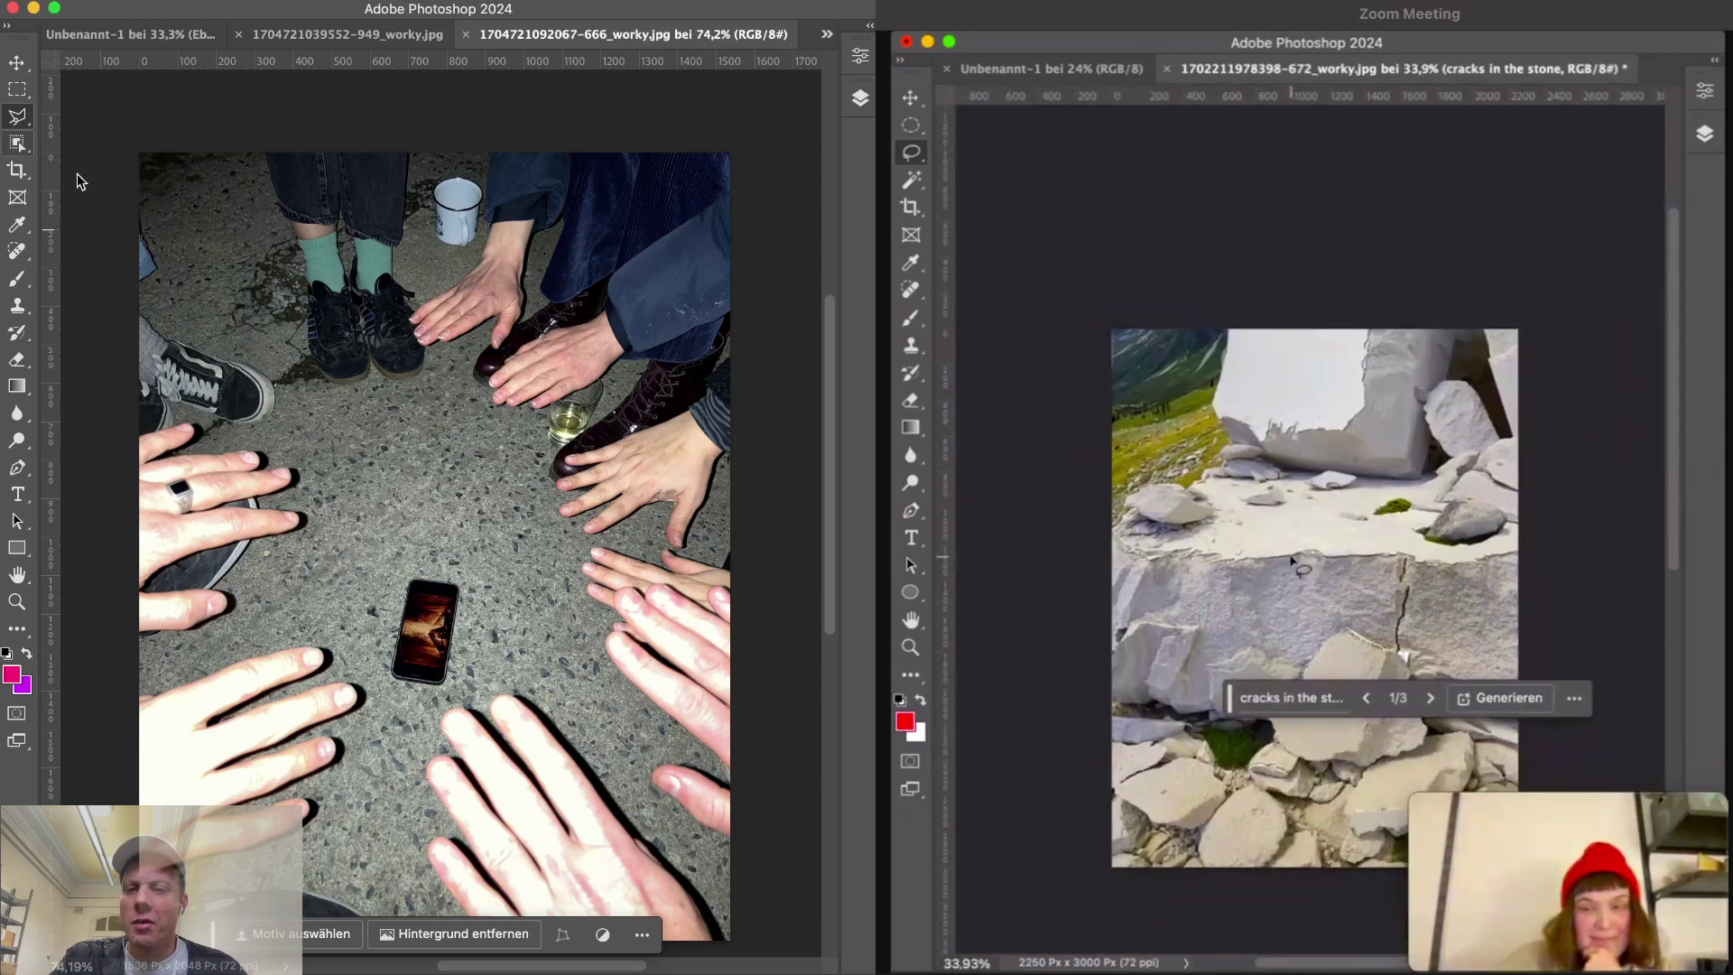
{"action": "left_click", "coordinate": [449, 664]}
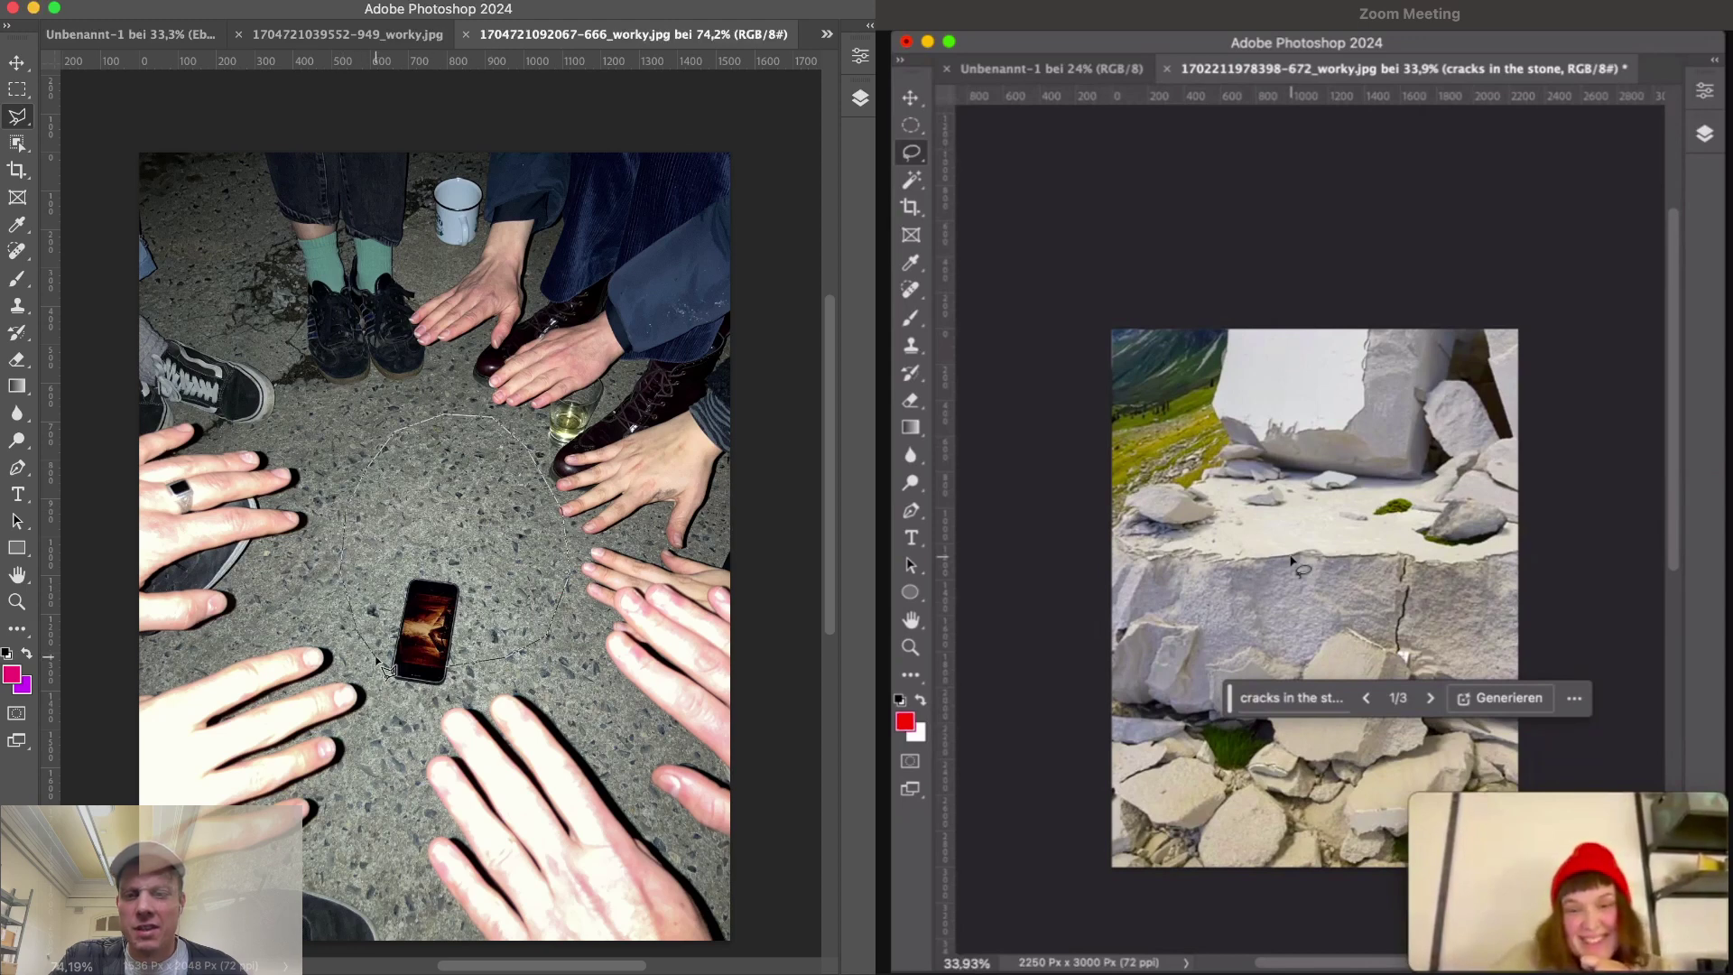
{"action": "left_click", "coordinate": [477, 661]}
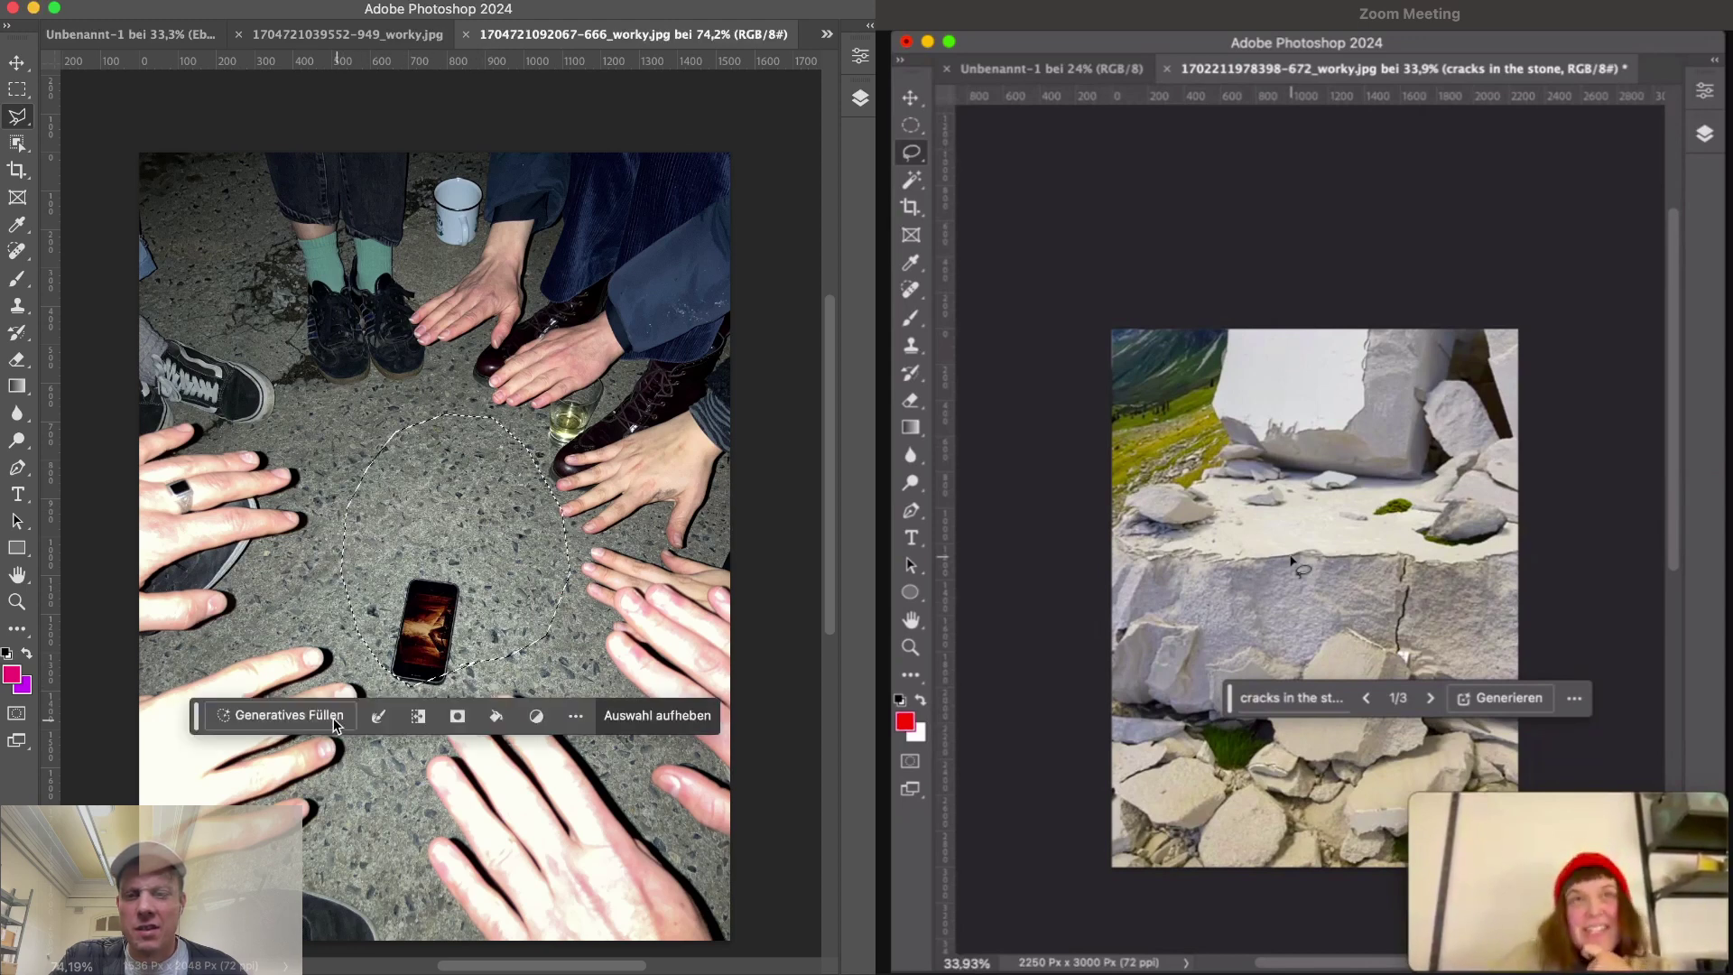
- Generate a Generative Fill in the oval selection with the prompt "very warm food standing on ground"
{"action": "left_click", "coordinate": [314, 713]}
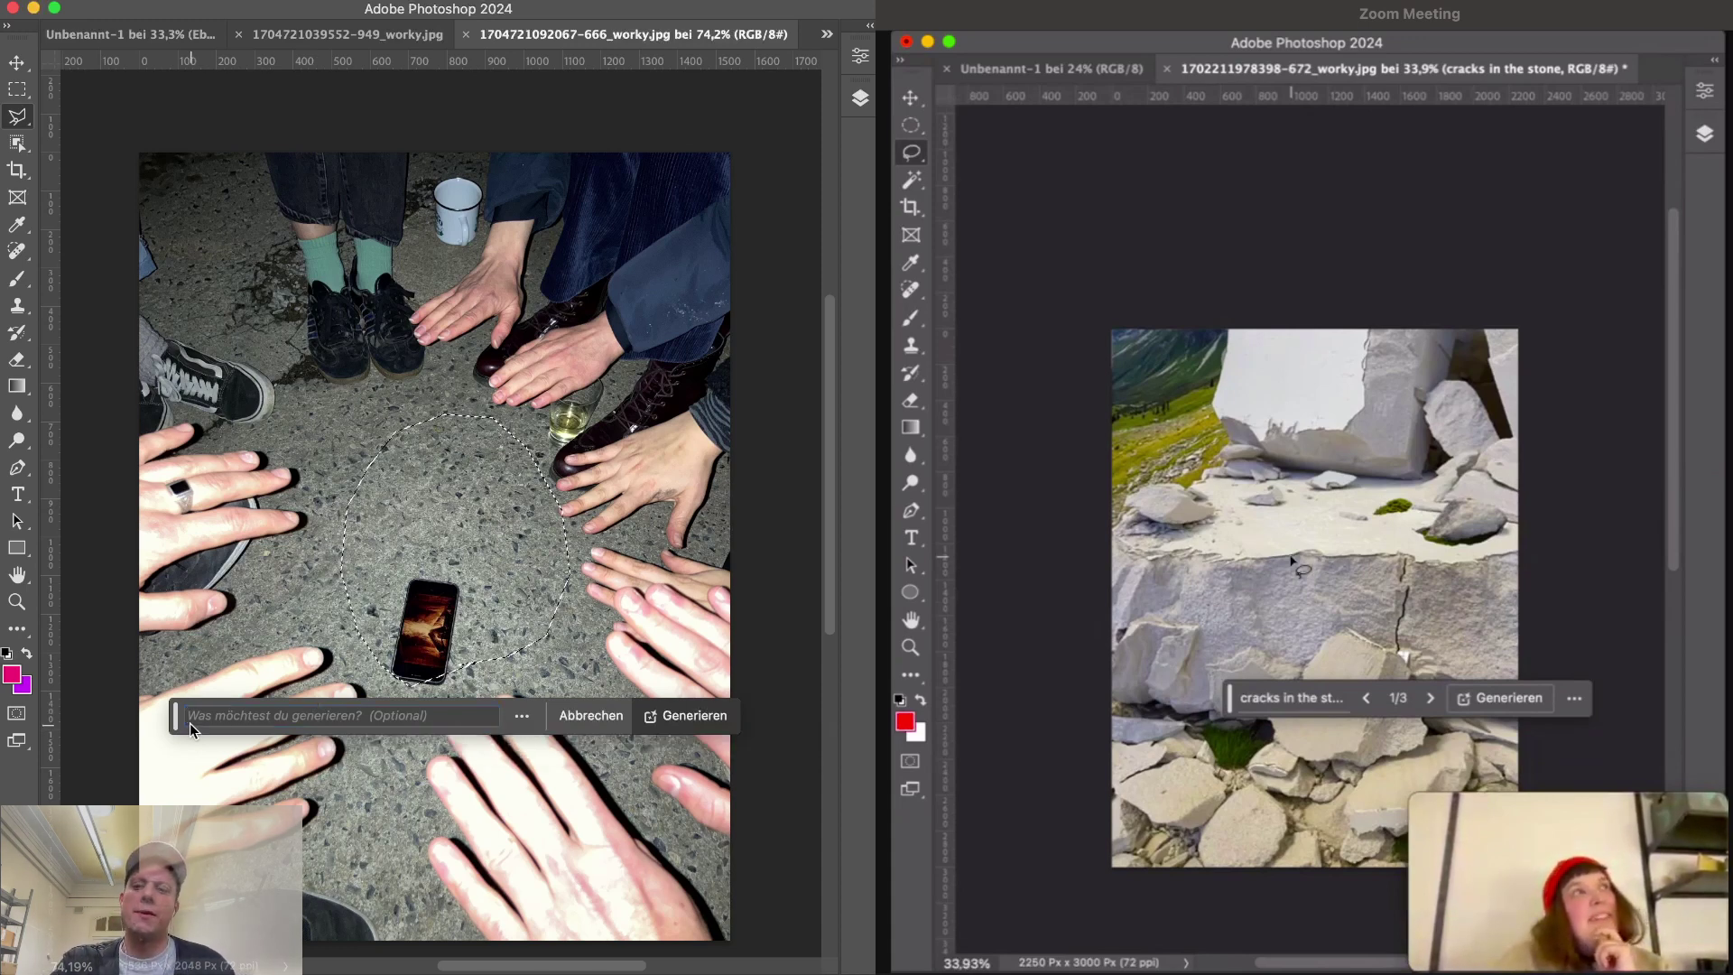
{"action": "left_click_drag", "start_coordinate": [176, 715], "coordinate": [182, 854]}
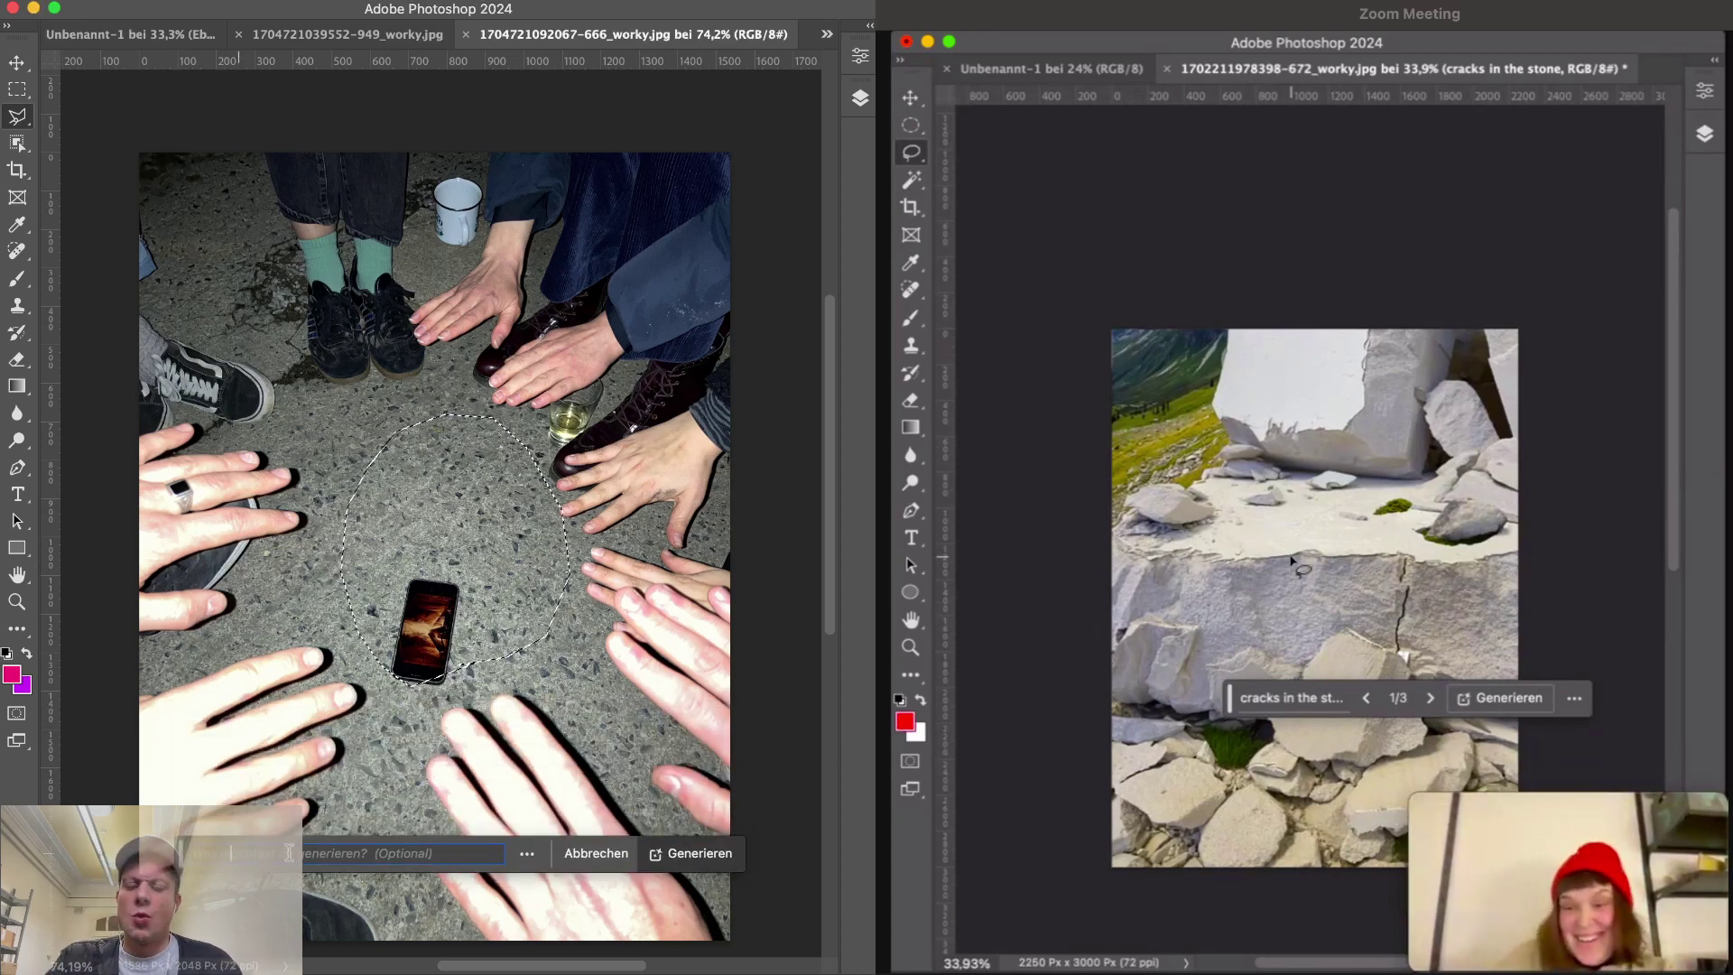
{"action": "left_click", "coordinate": [490, 848]}
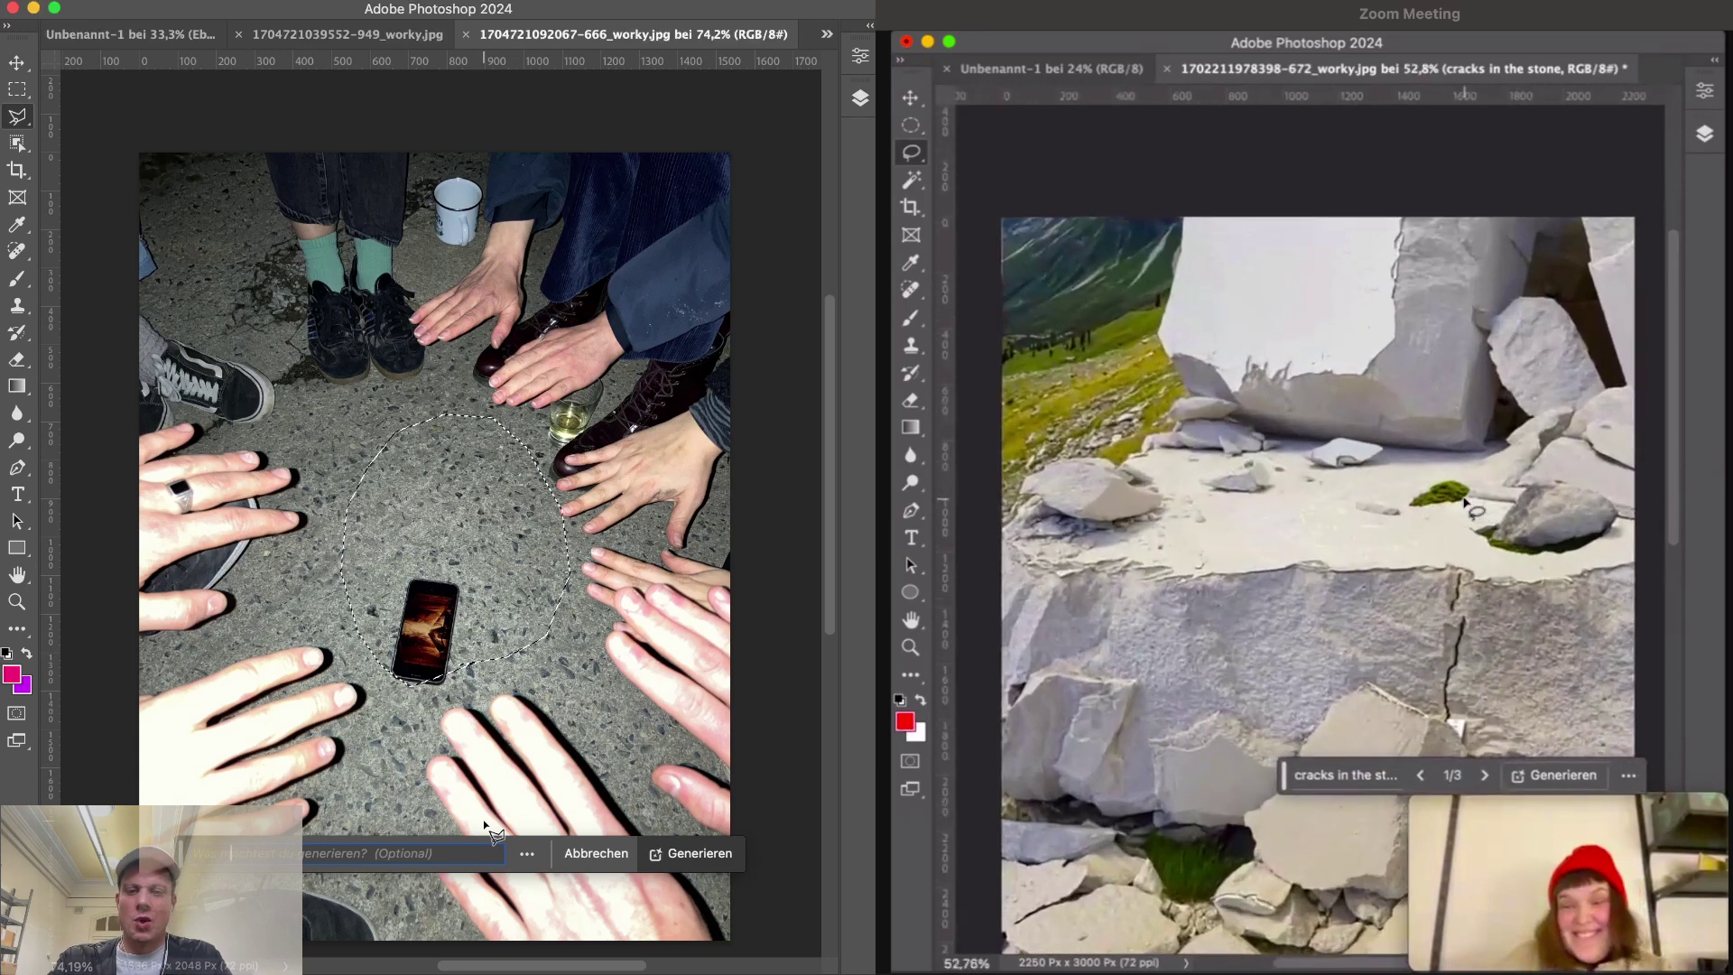
{"action": "type", "text": "dery war"}
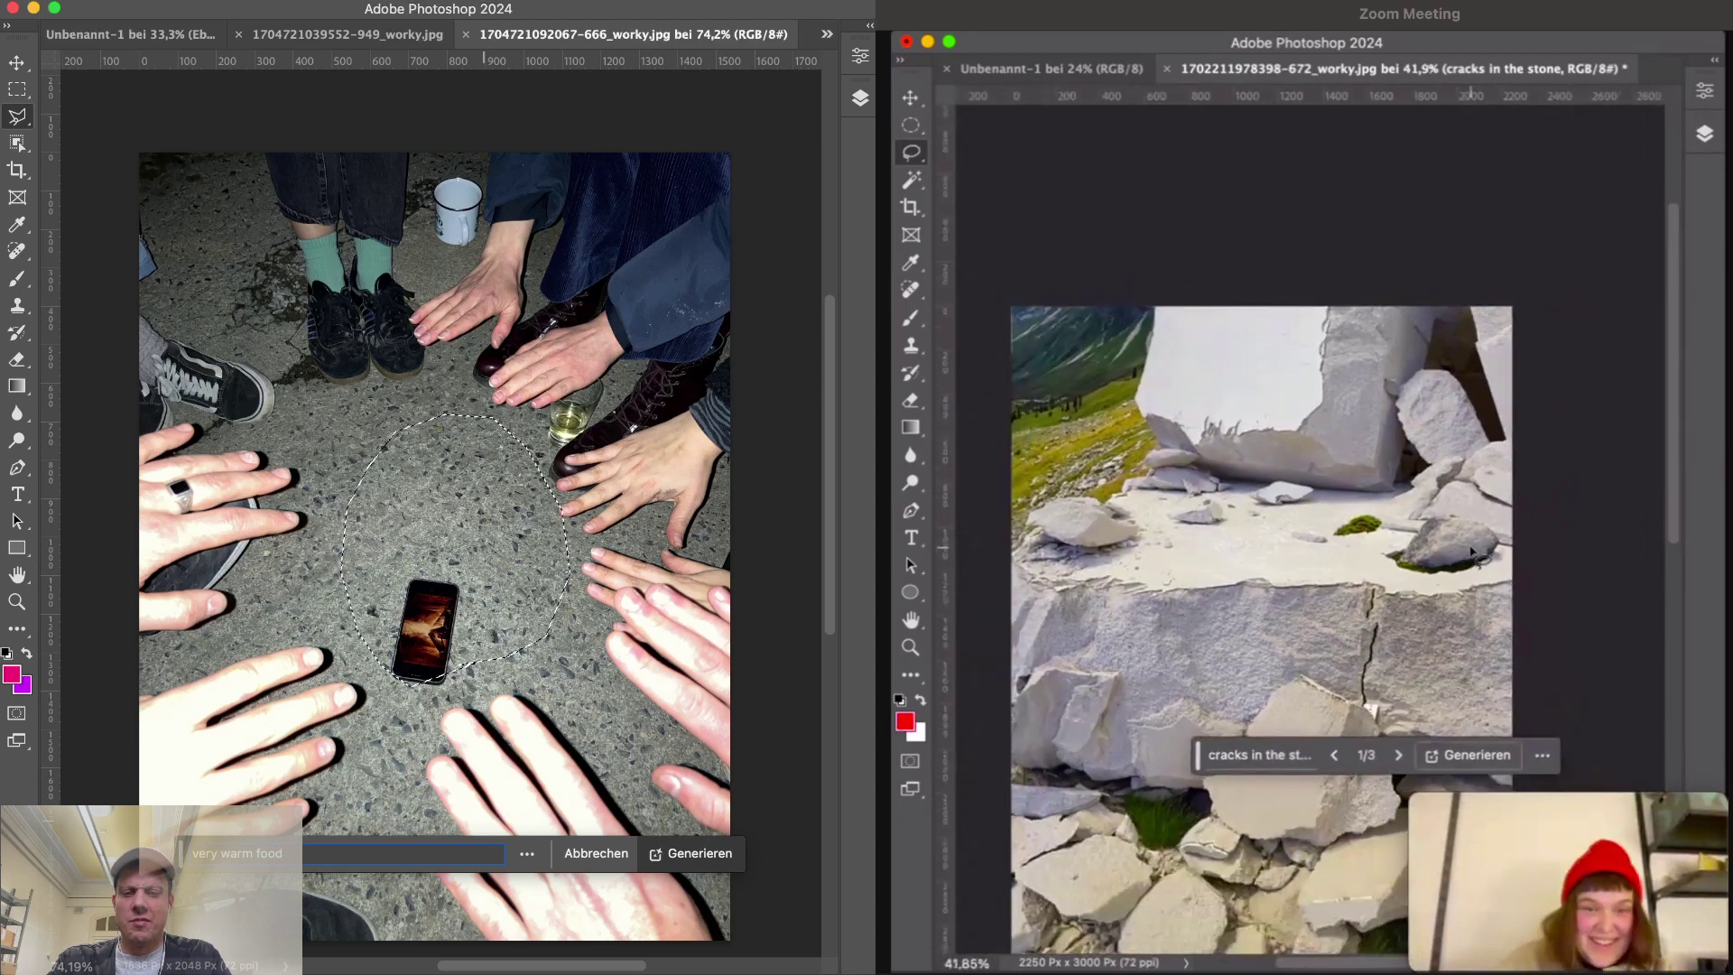
{"action": "type", "text": "m food standi"}
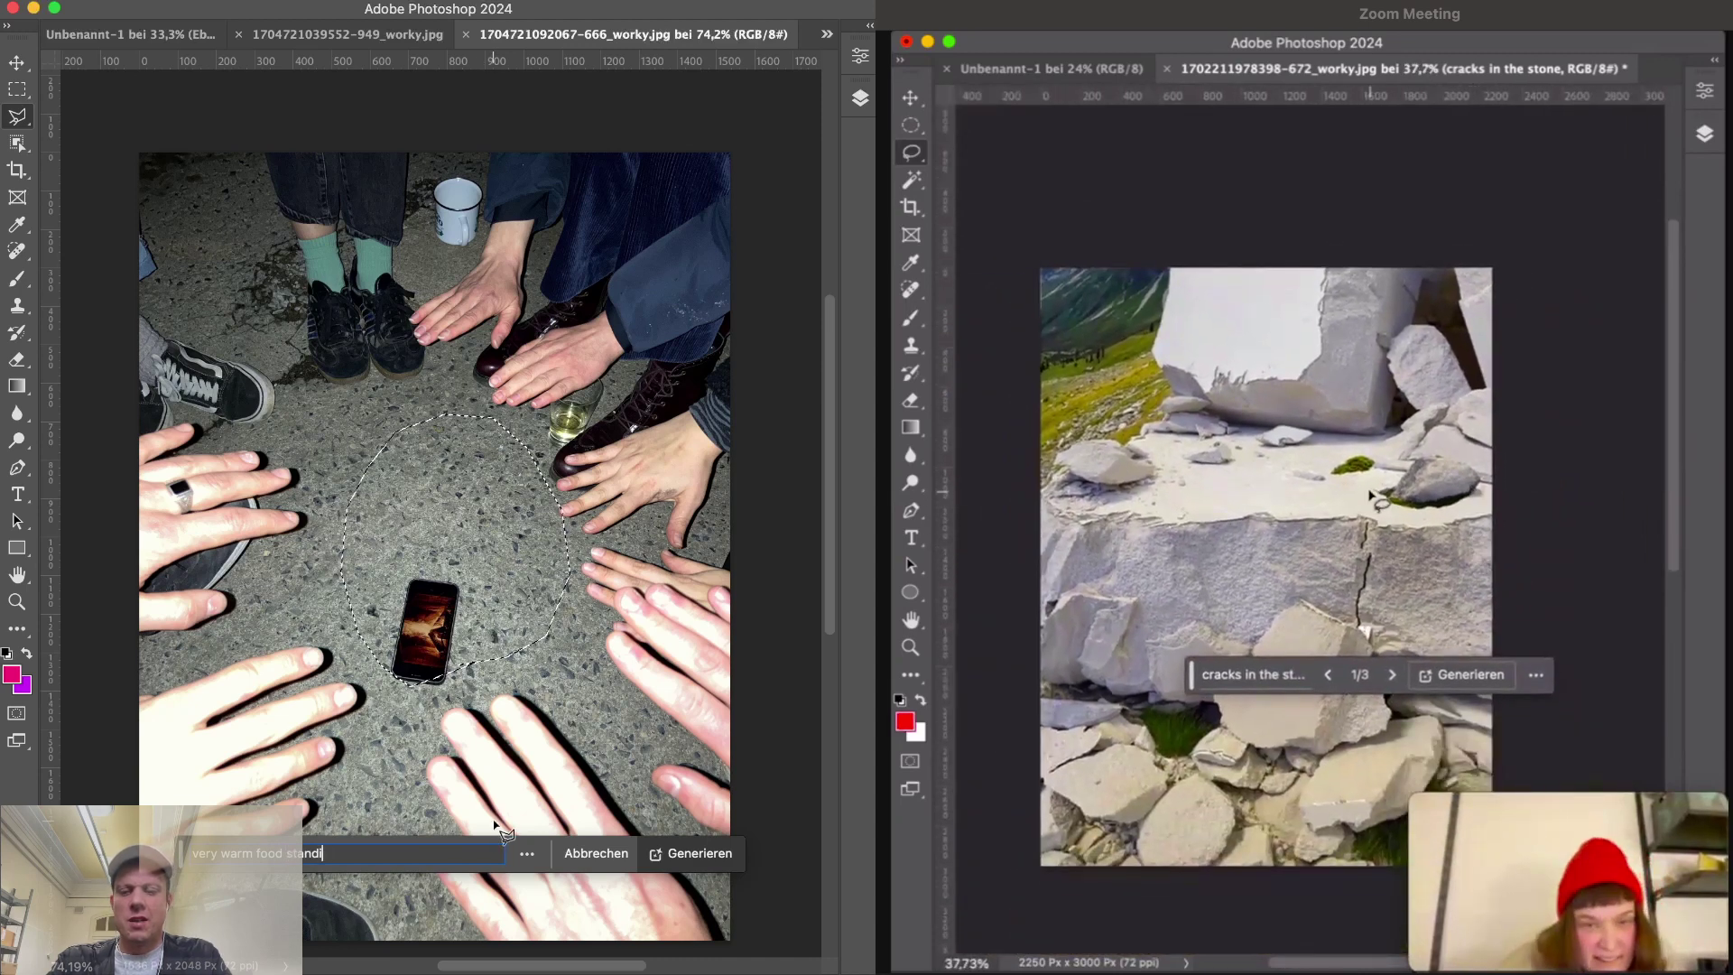
{"action": "type", "text": "ng on grond"}
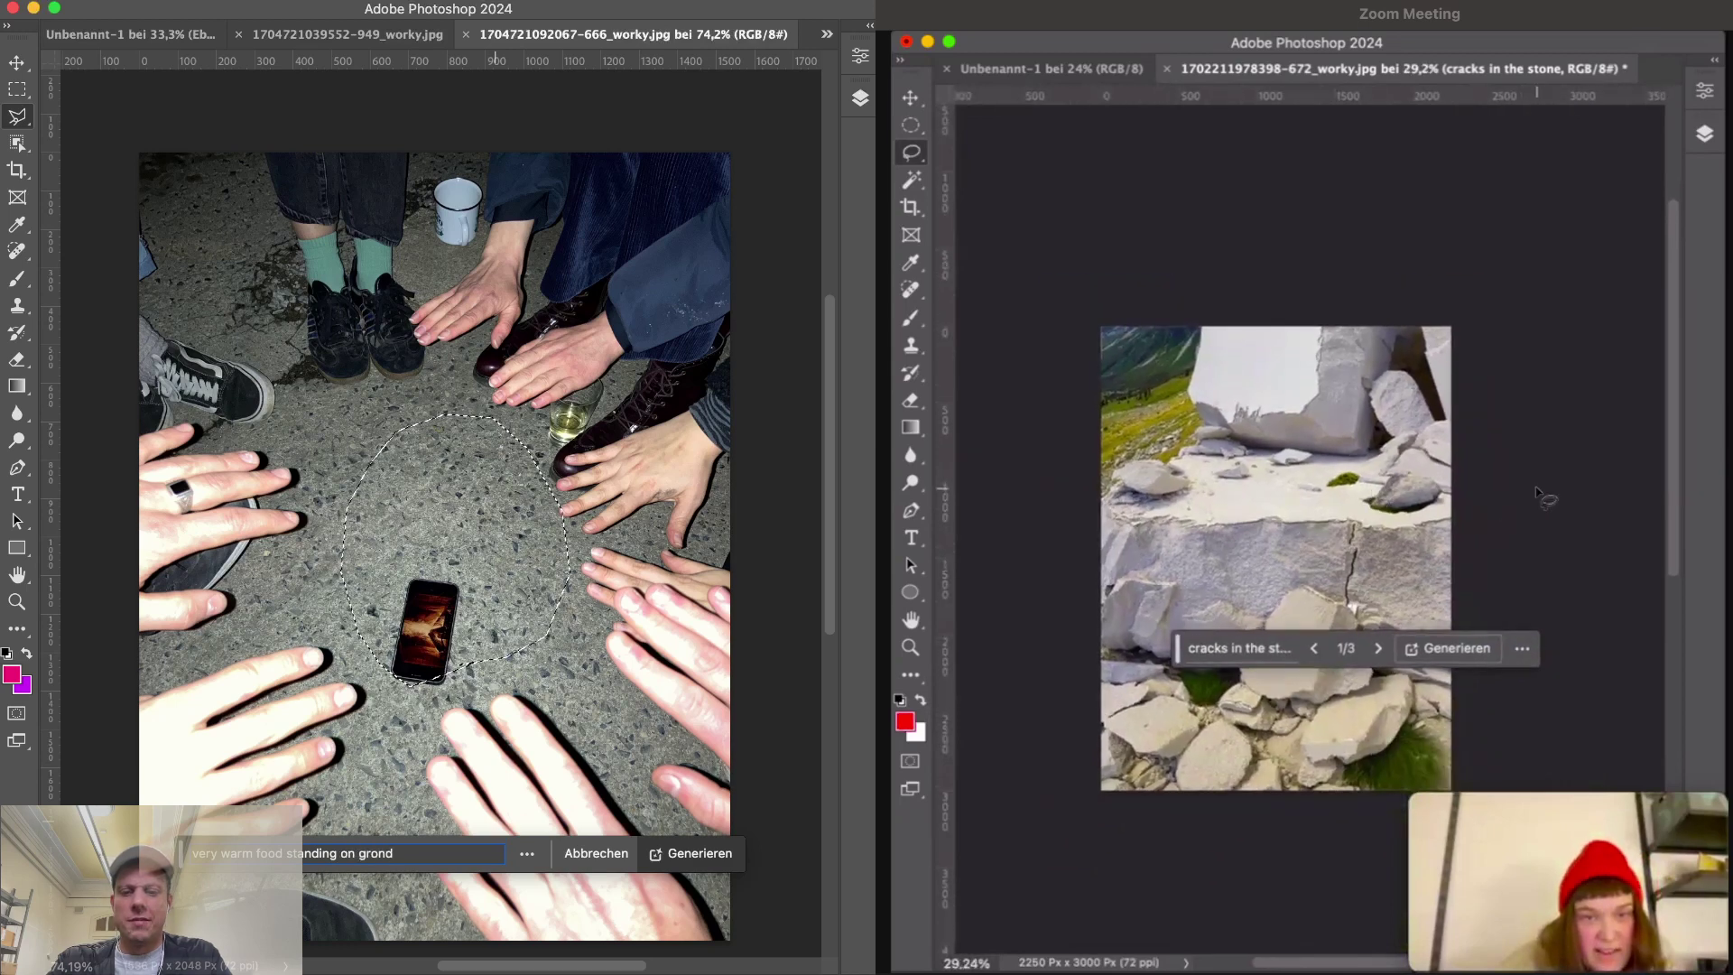
{"action": "key", "text": "BackSpace"}
{"action": "key", "text": "BackSpace"}
{"action": "type", "text": "und"}
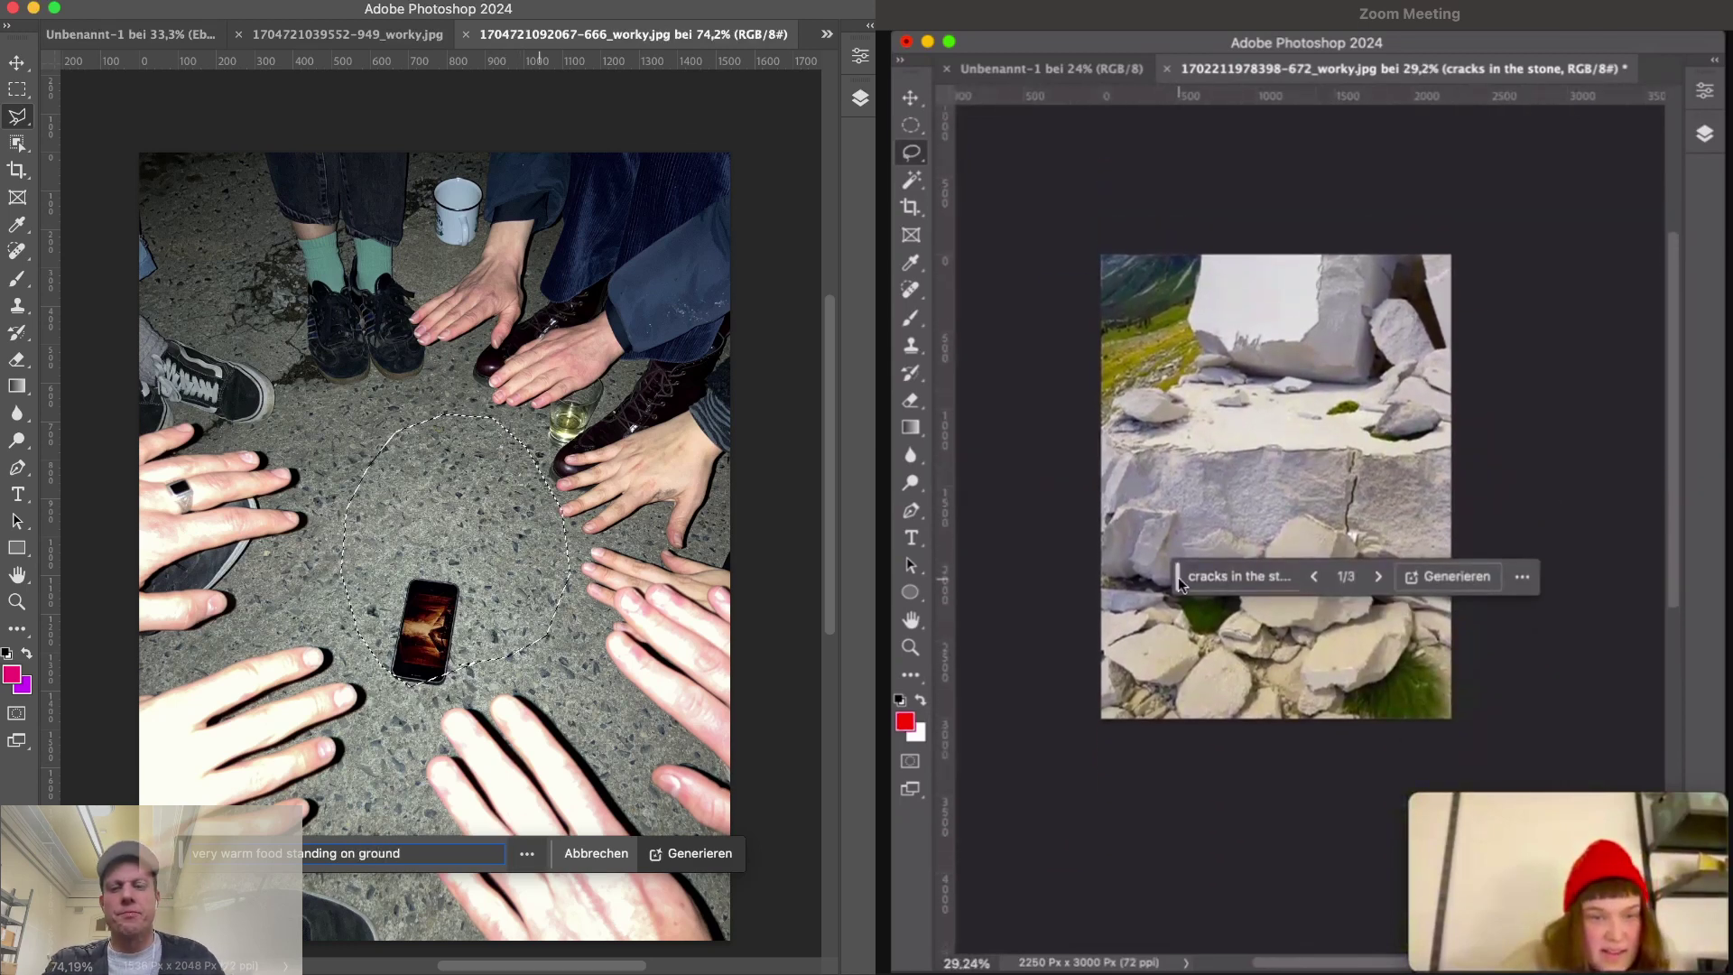
{"action": "left_click", "coordinate": [677, 847]}
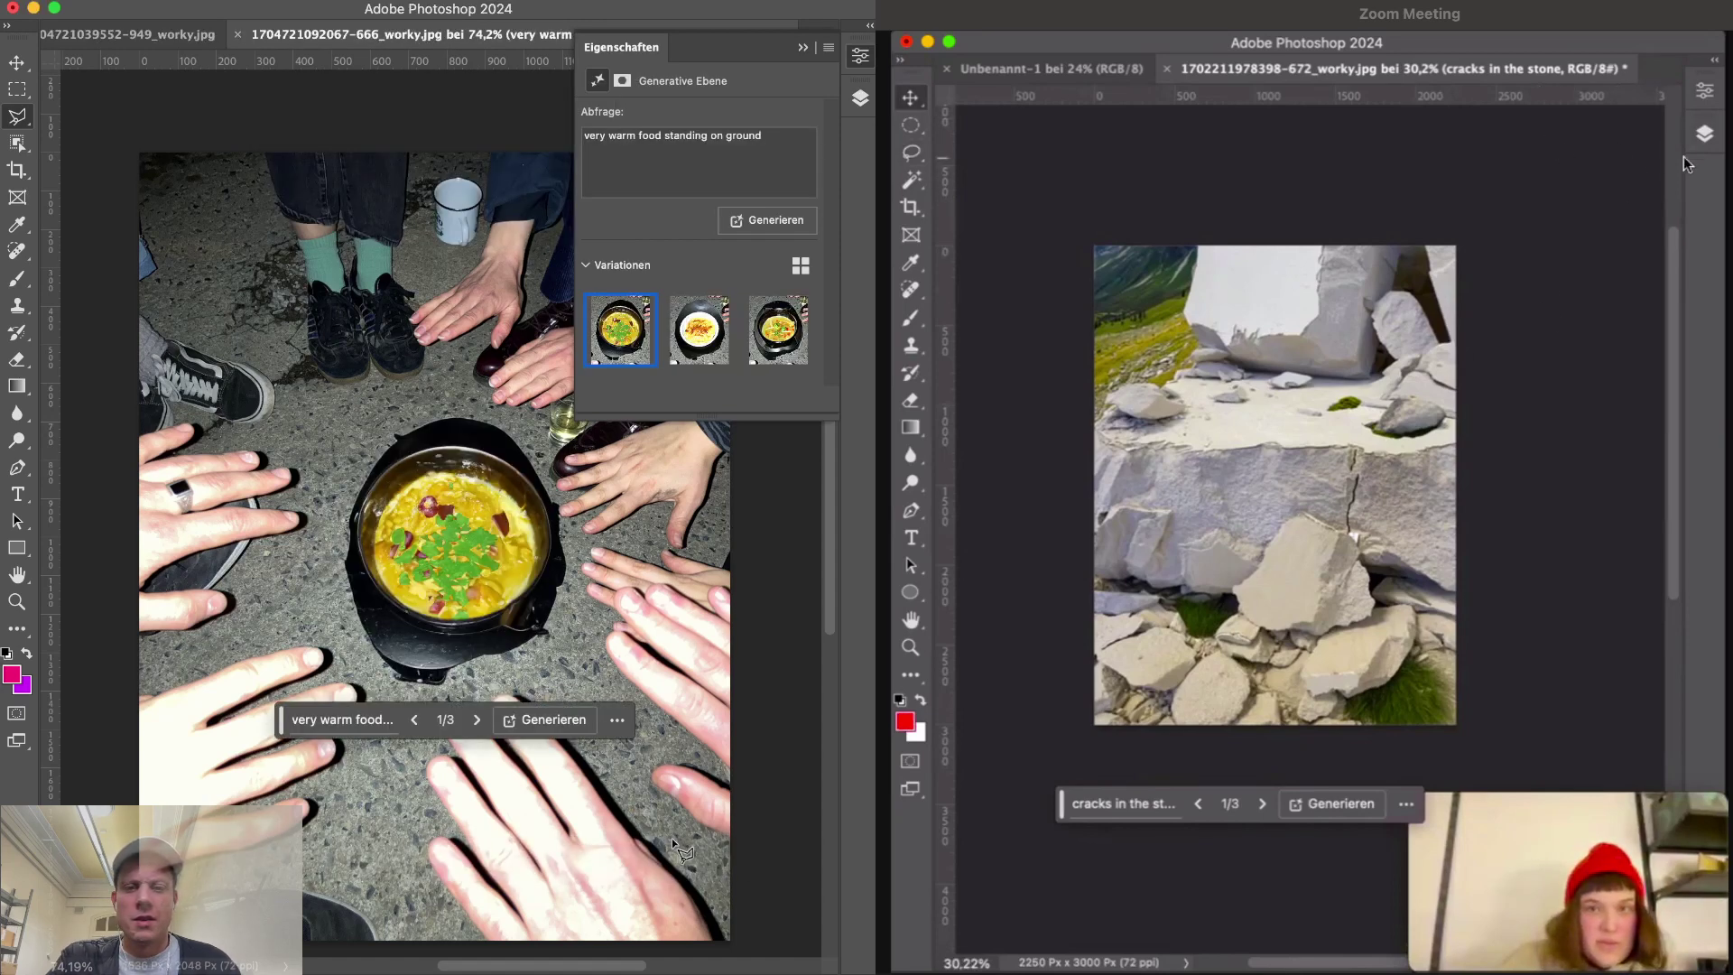
- Compare the three generated food variations and view the second one with the panels hidden
{"action": "left_click", "coordinate": [475, 720]}
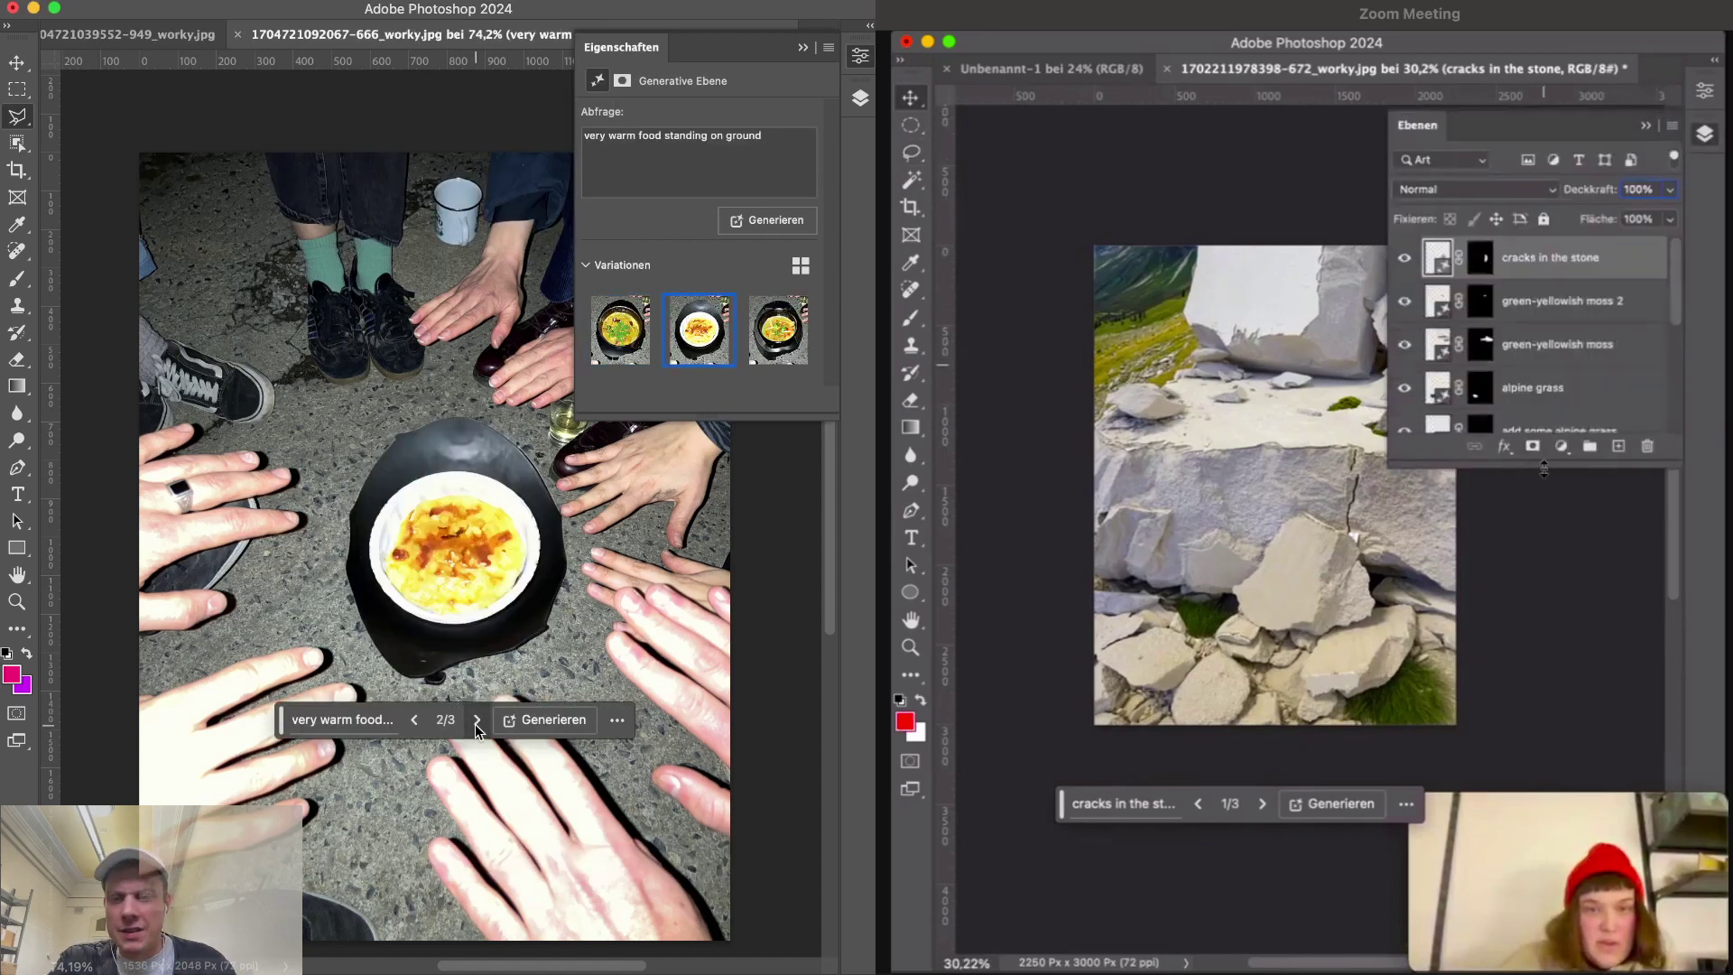
{"action": "left_click", "coordinate": [475, 722]}
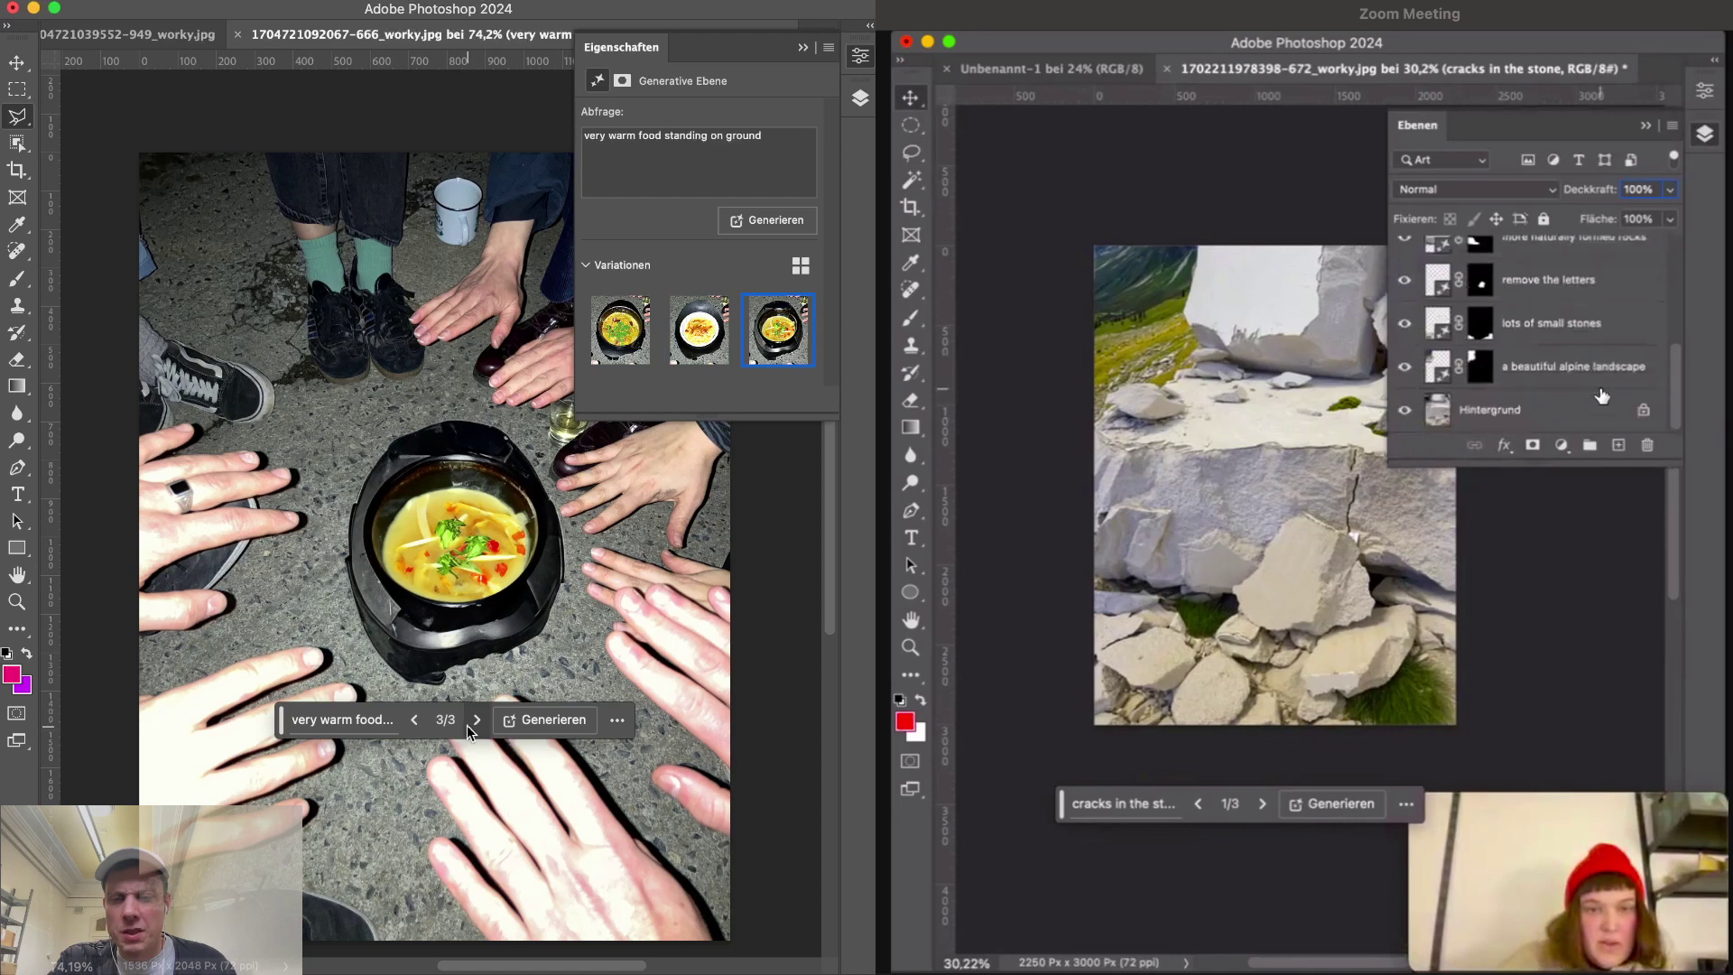
{"action": "left_click", "coordinate": [416, 720]}
{"action": "scroll", "coordinate": [416, 726], "scroll_direction": "down", "scroll_amount": 1}
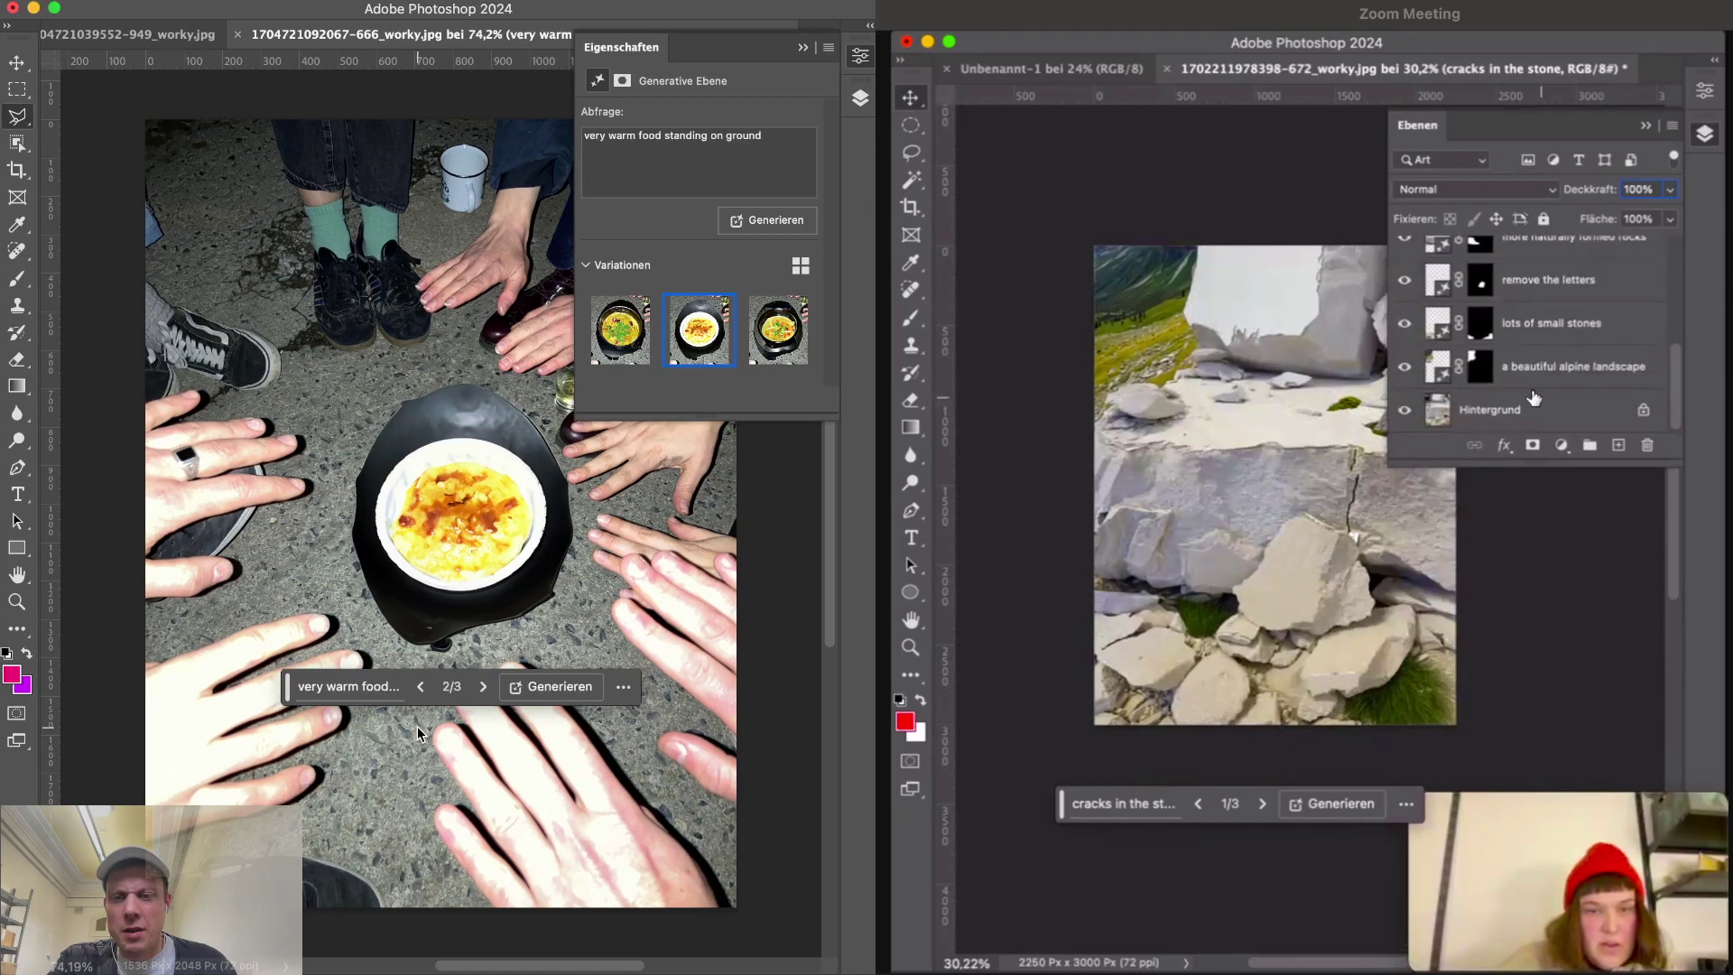
{"action": "left_click", "coordinate": [420, 684]}
{"action": "left_click", "coordinate": [482, 688]}
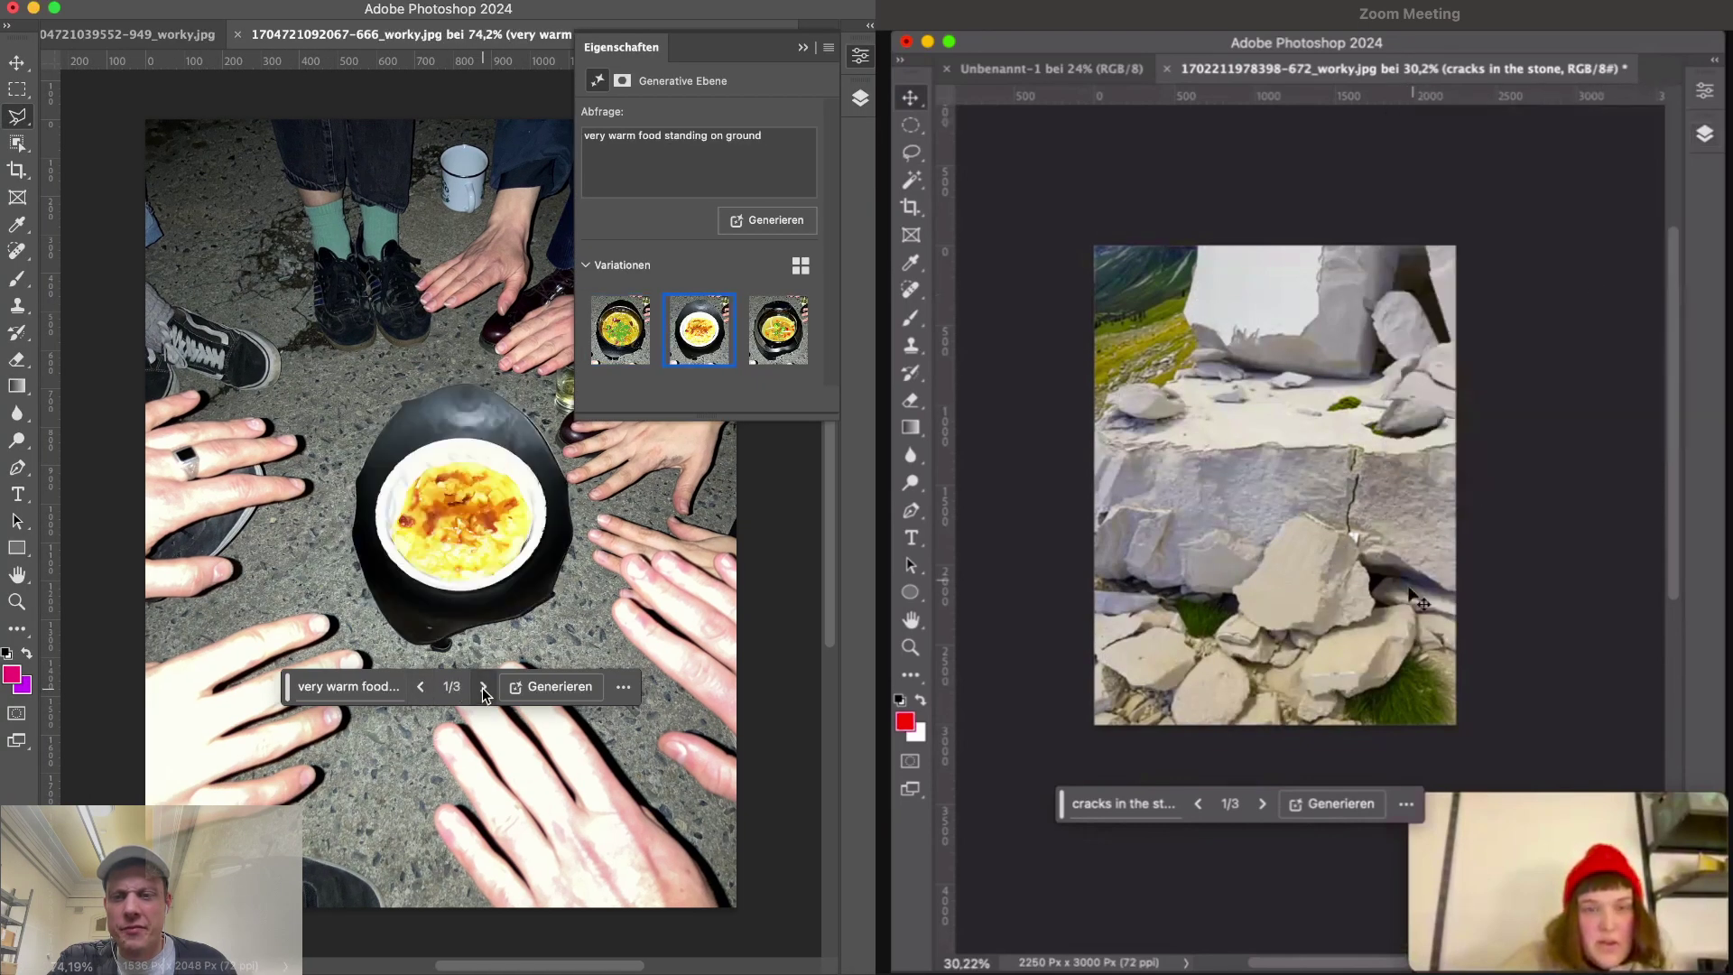
{"action": "left_click", "coordinate": [482, 688]}
{"action": "left_click", "coordinate": [419, 686]}
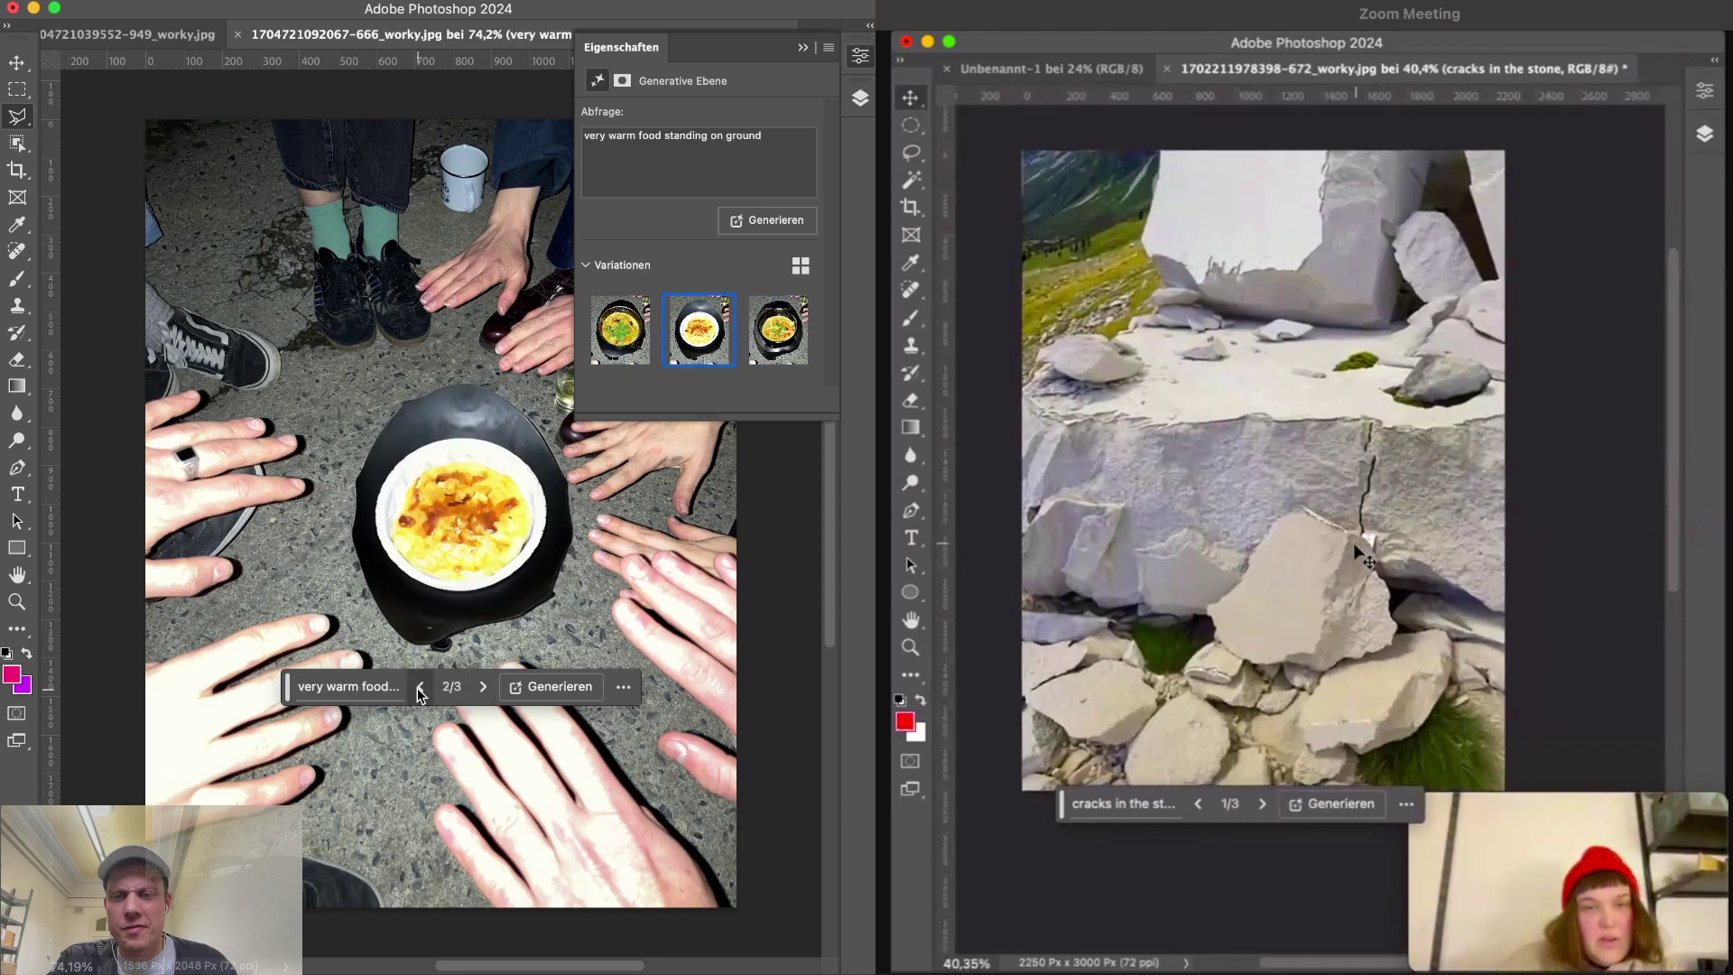
{"action": "key", "text": "Tab"}
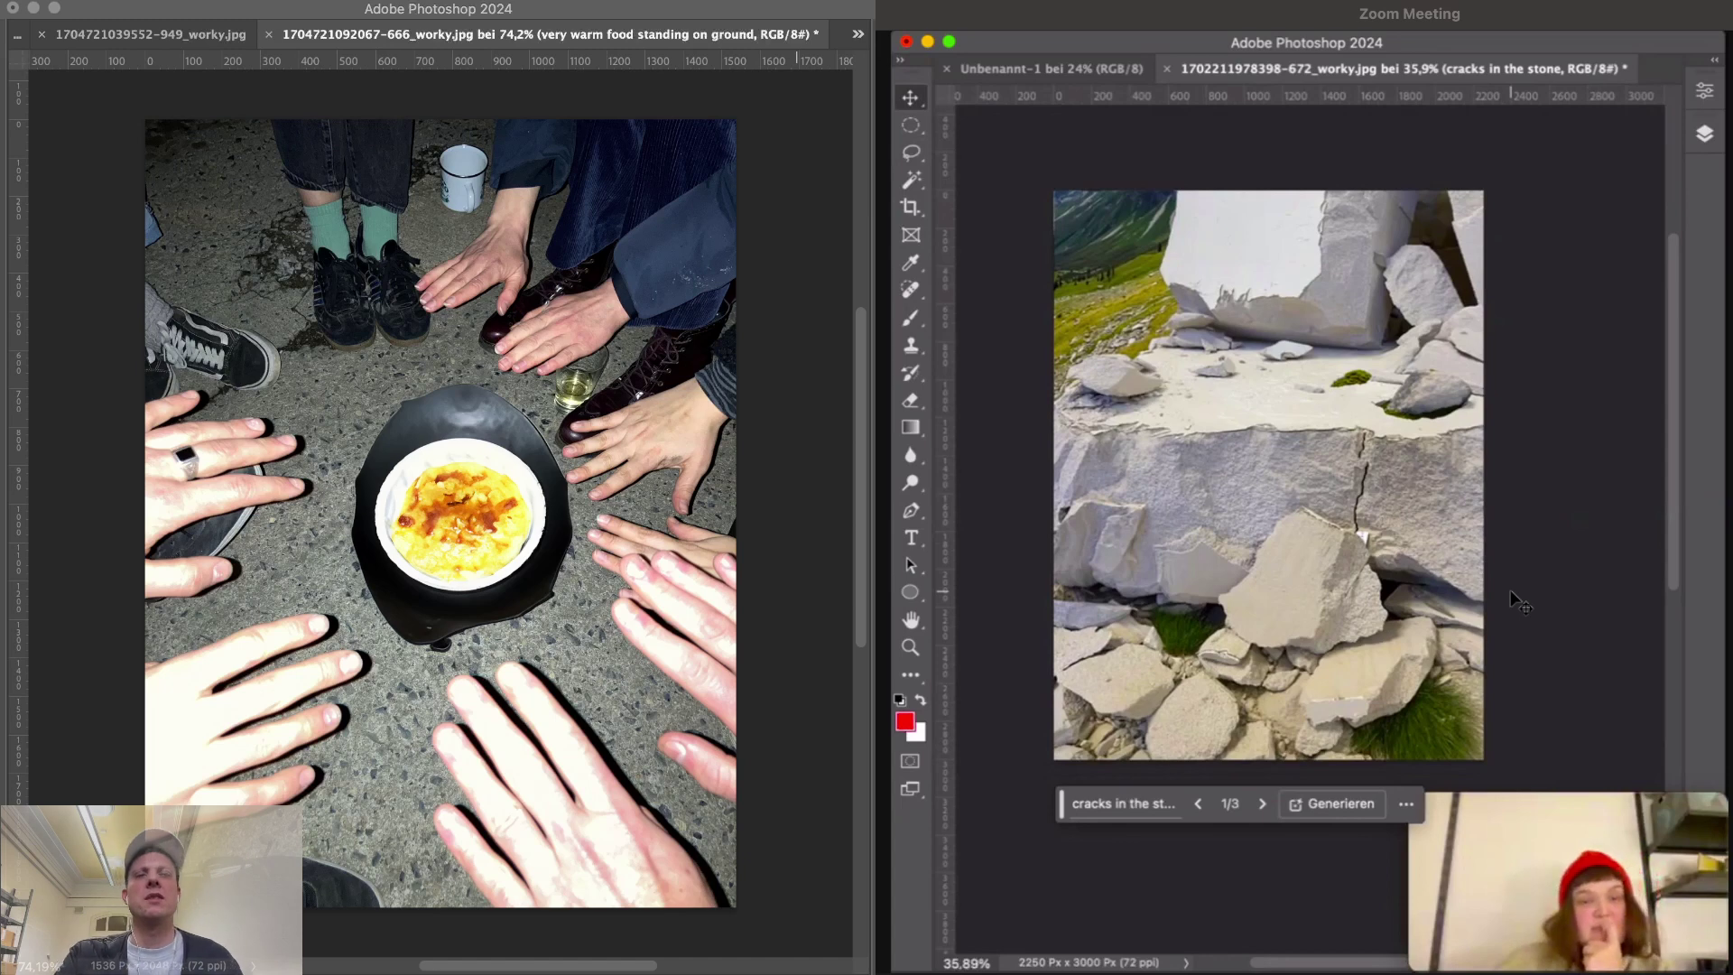
- Compare the food variations once more, with and without panels, and choose the first one, the yellow stew with green herbs
{"action": "left_click", "coordinate": [267, 60]}
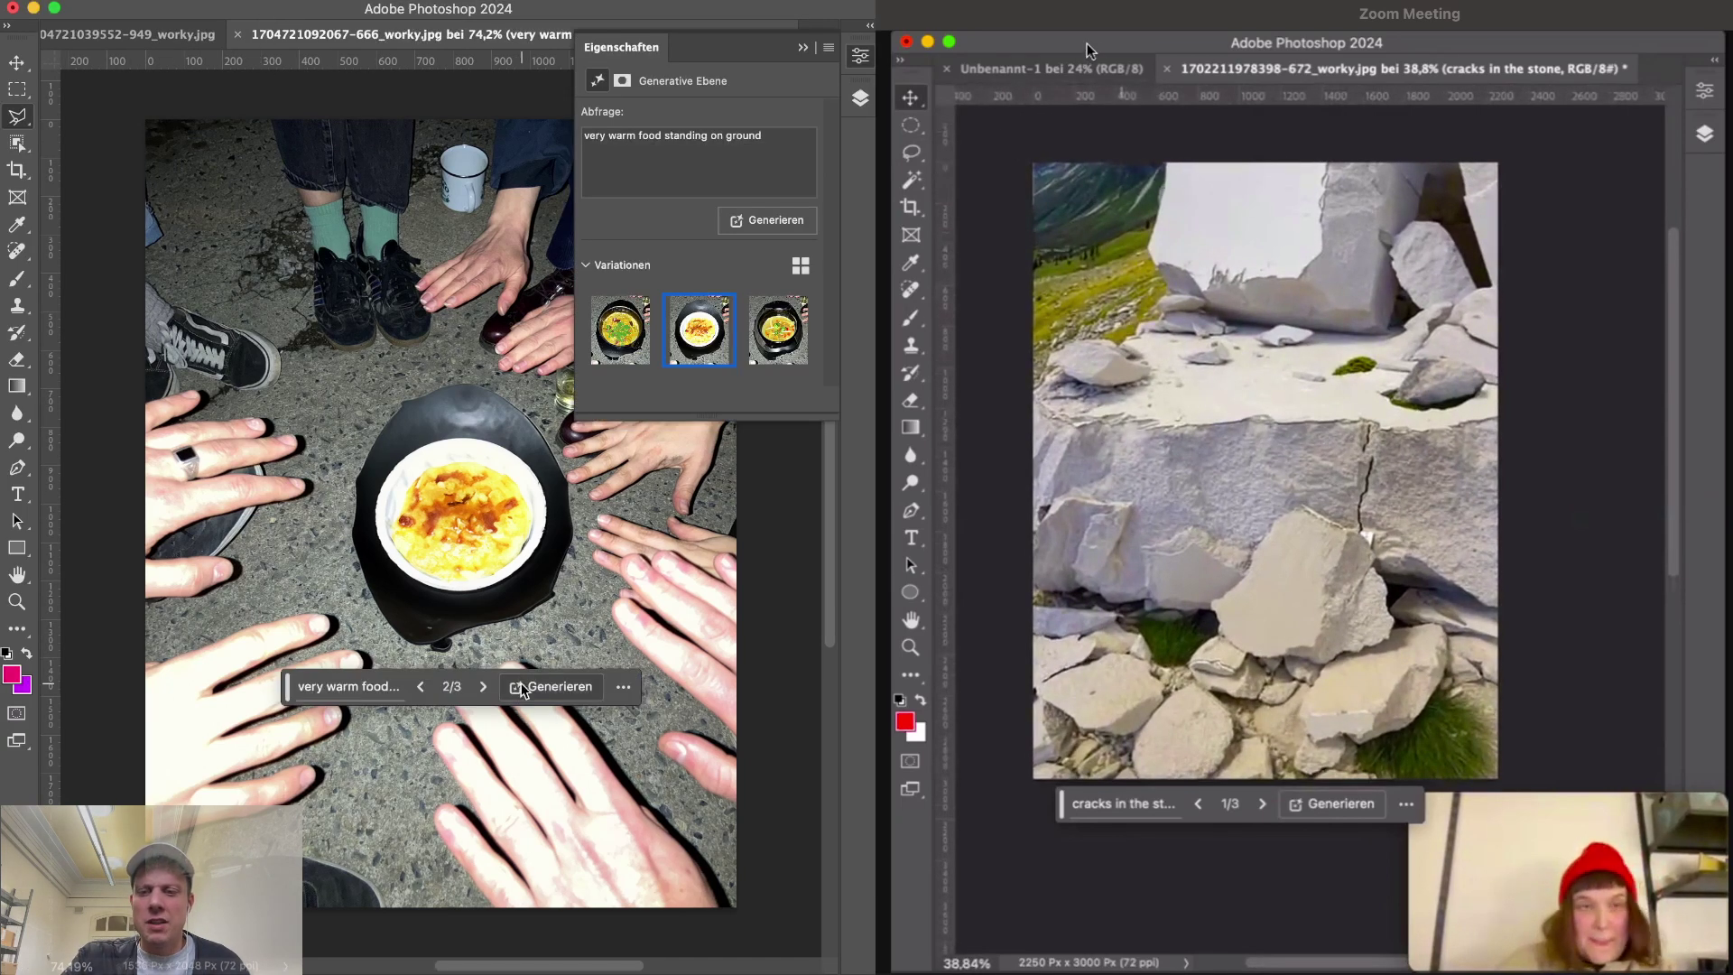
{"action": "key", "text": "Tab"}
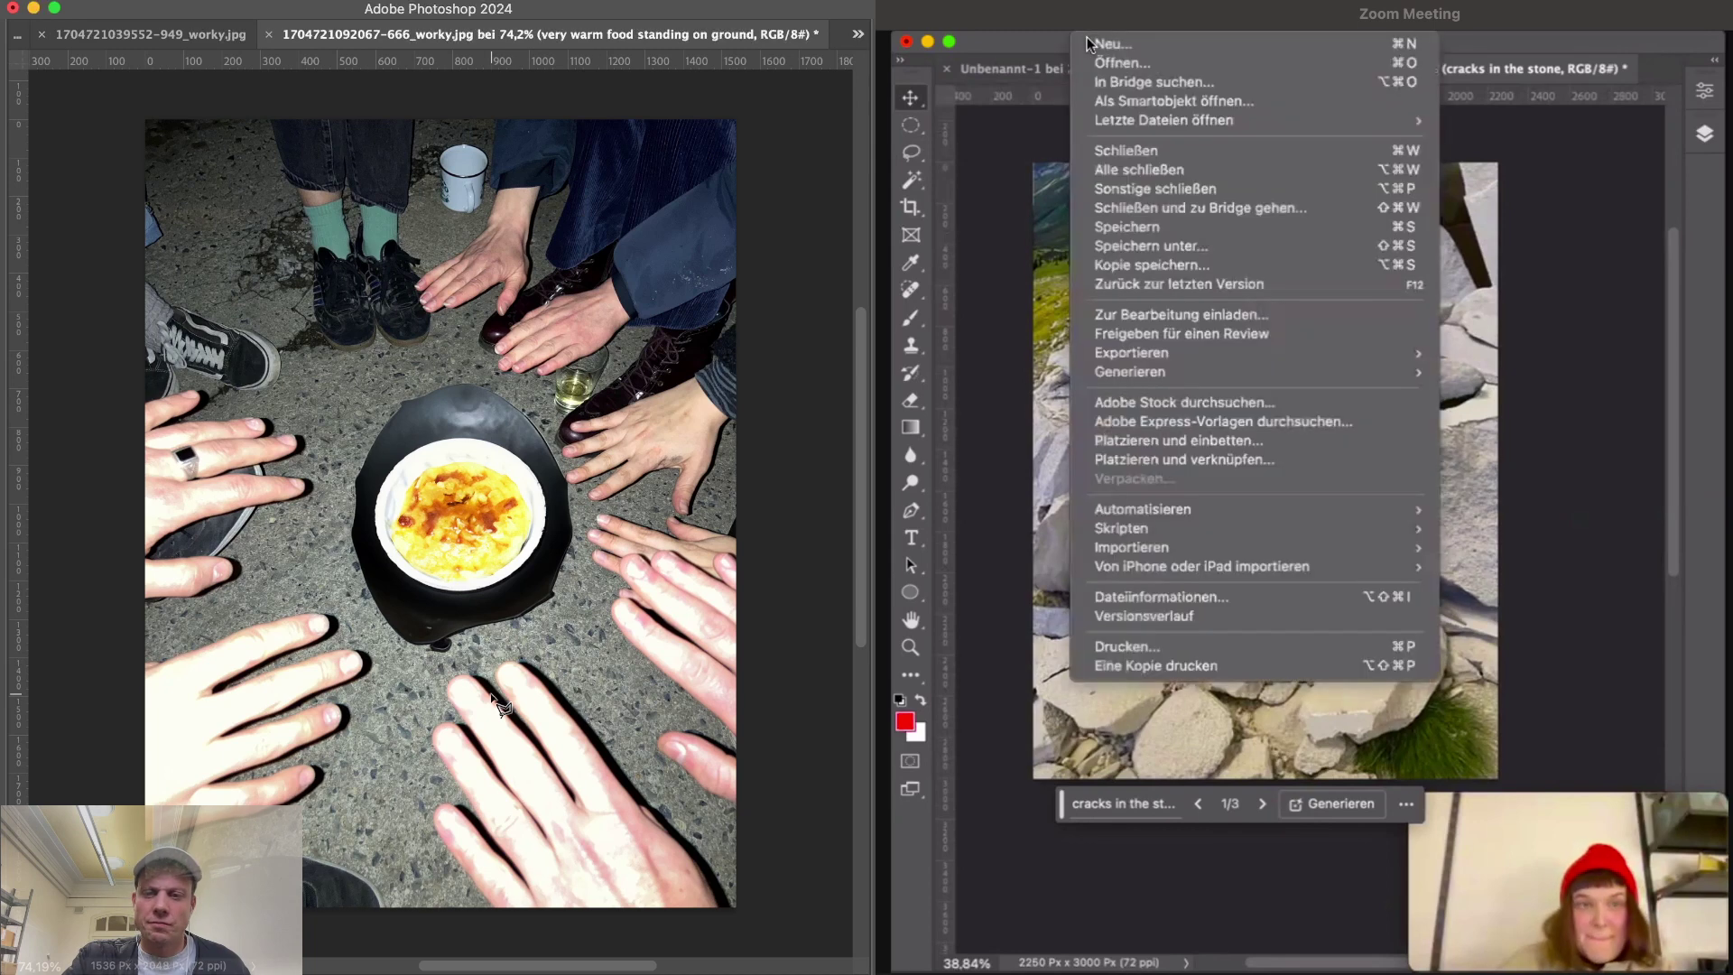
{"action": "key", "text": "Tab"}
{"action": "left_click", "coordinate": [484, 688]}
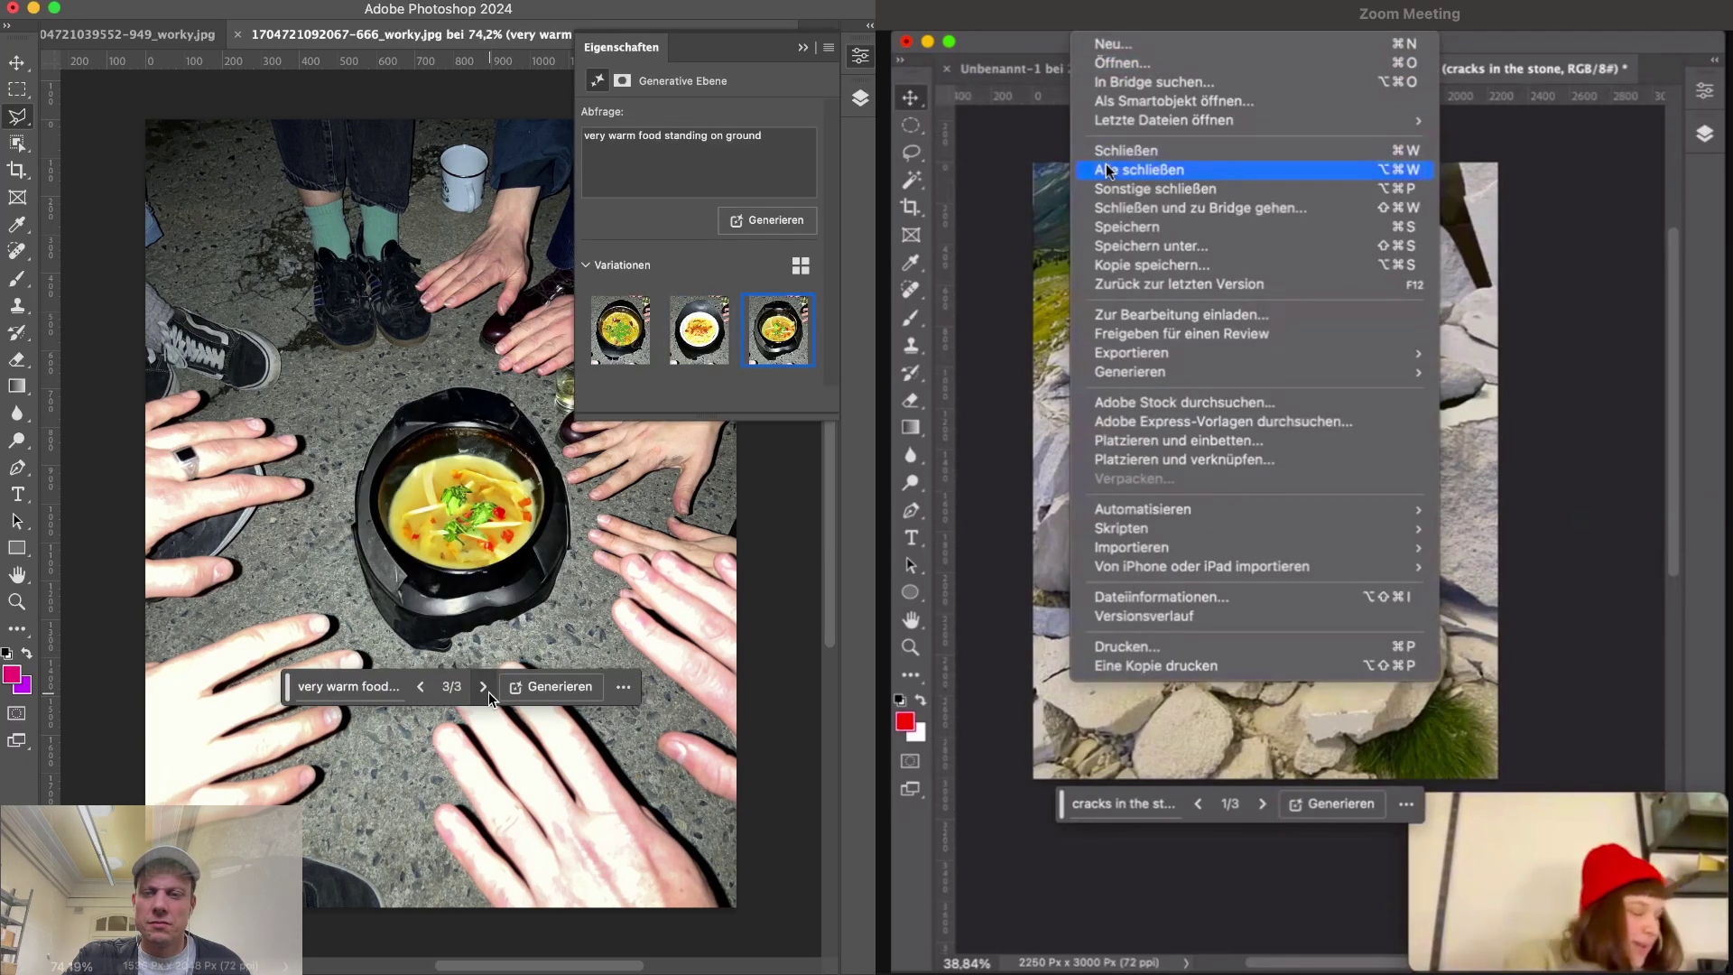
{"action": "left_click", "coordinate": [484, 687]}
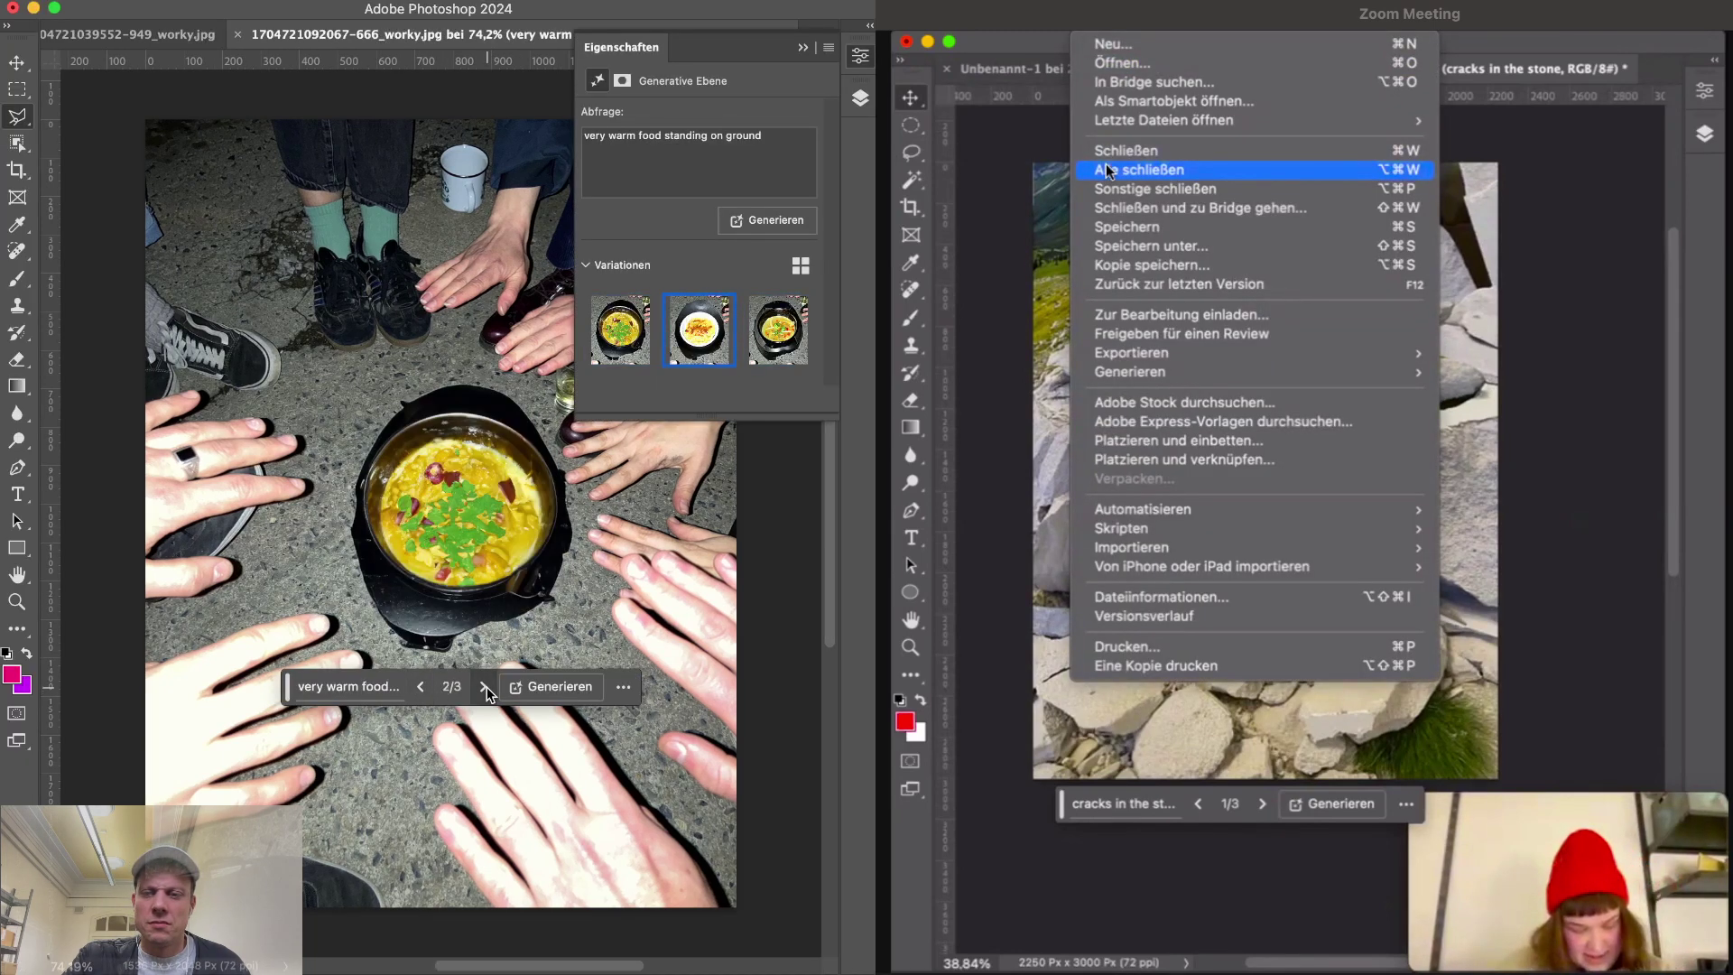
{"action": "left_click", "coordinate": [423, 687]}
{"action": "key", "text": "Tab"}
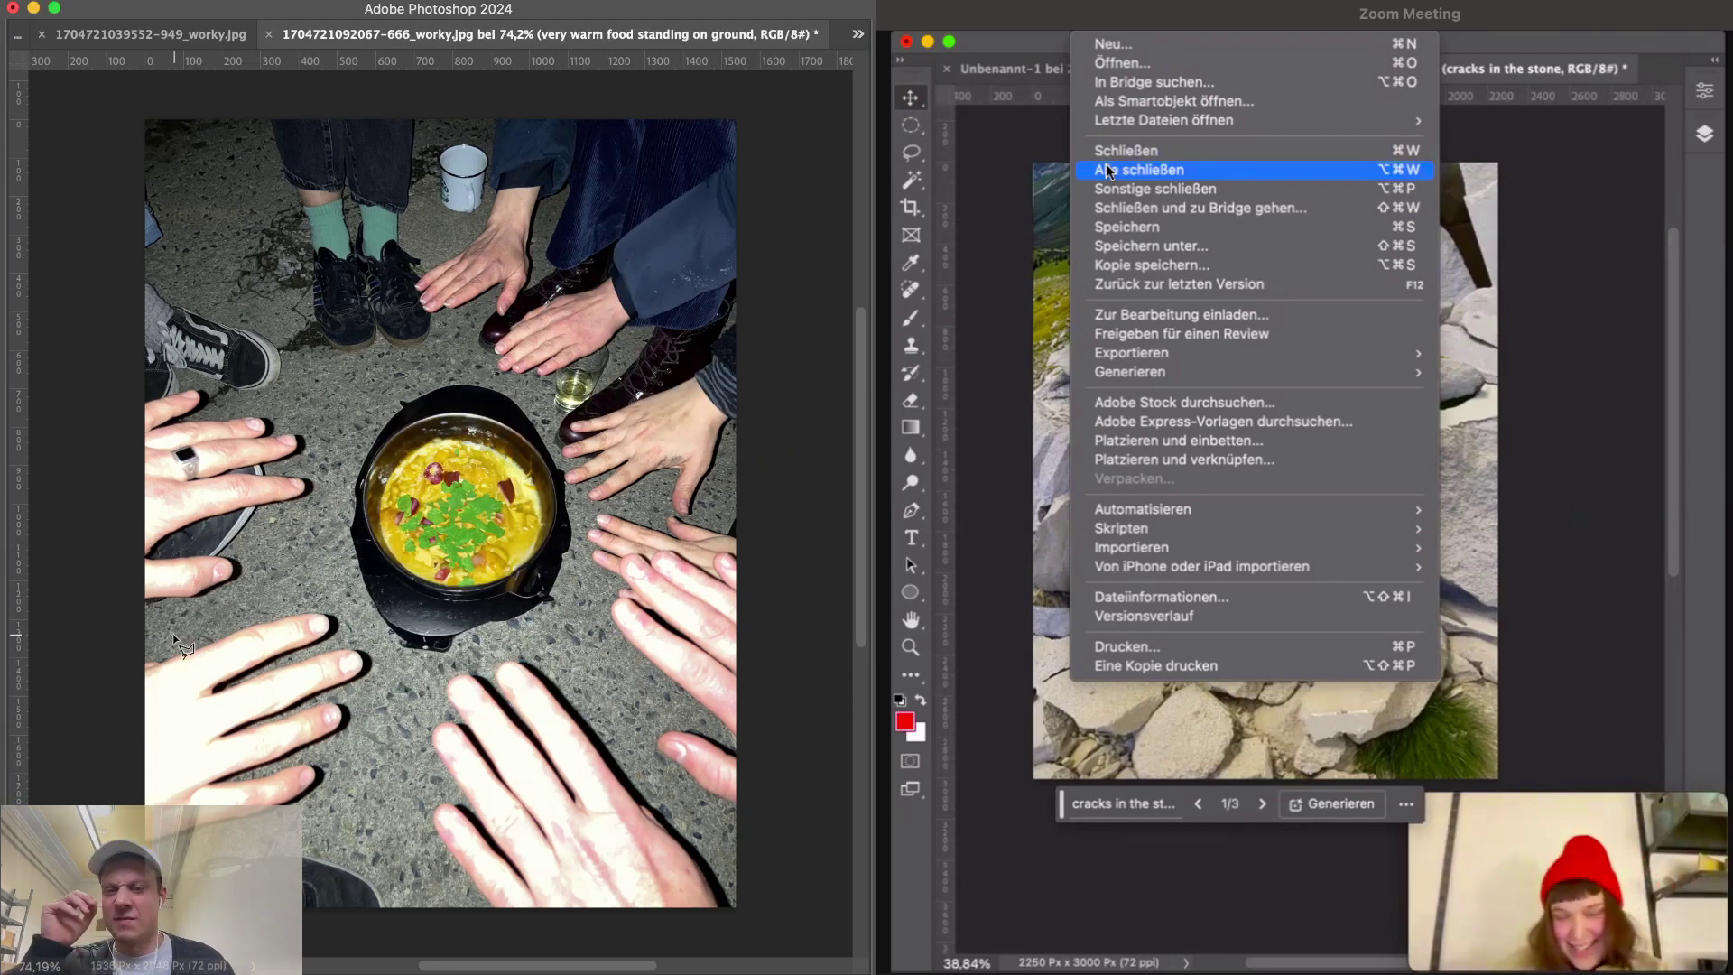
{"action": "key", "text": "Tab"}
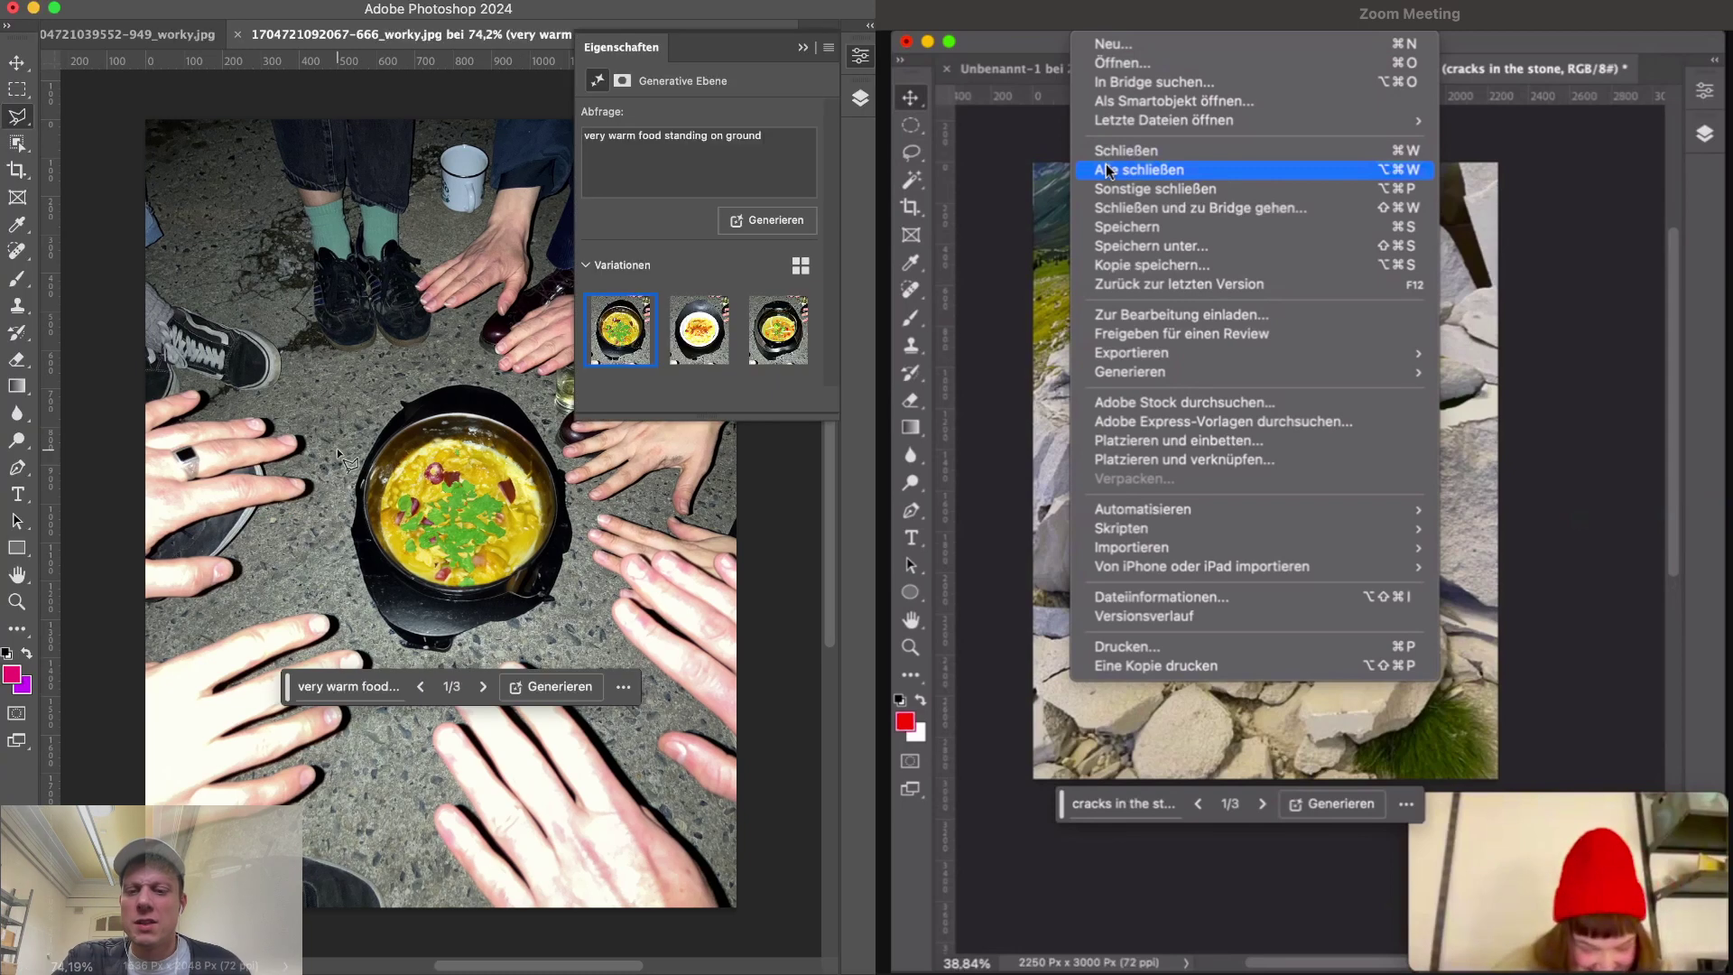
{"action": "left_click", "coordinate": [485, 686]}
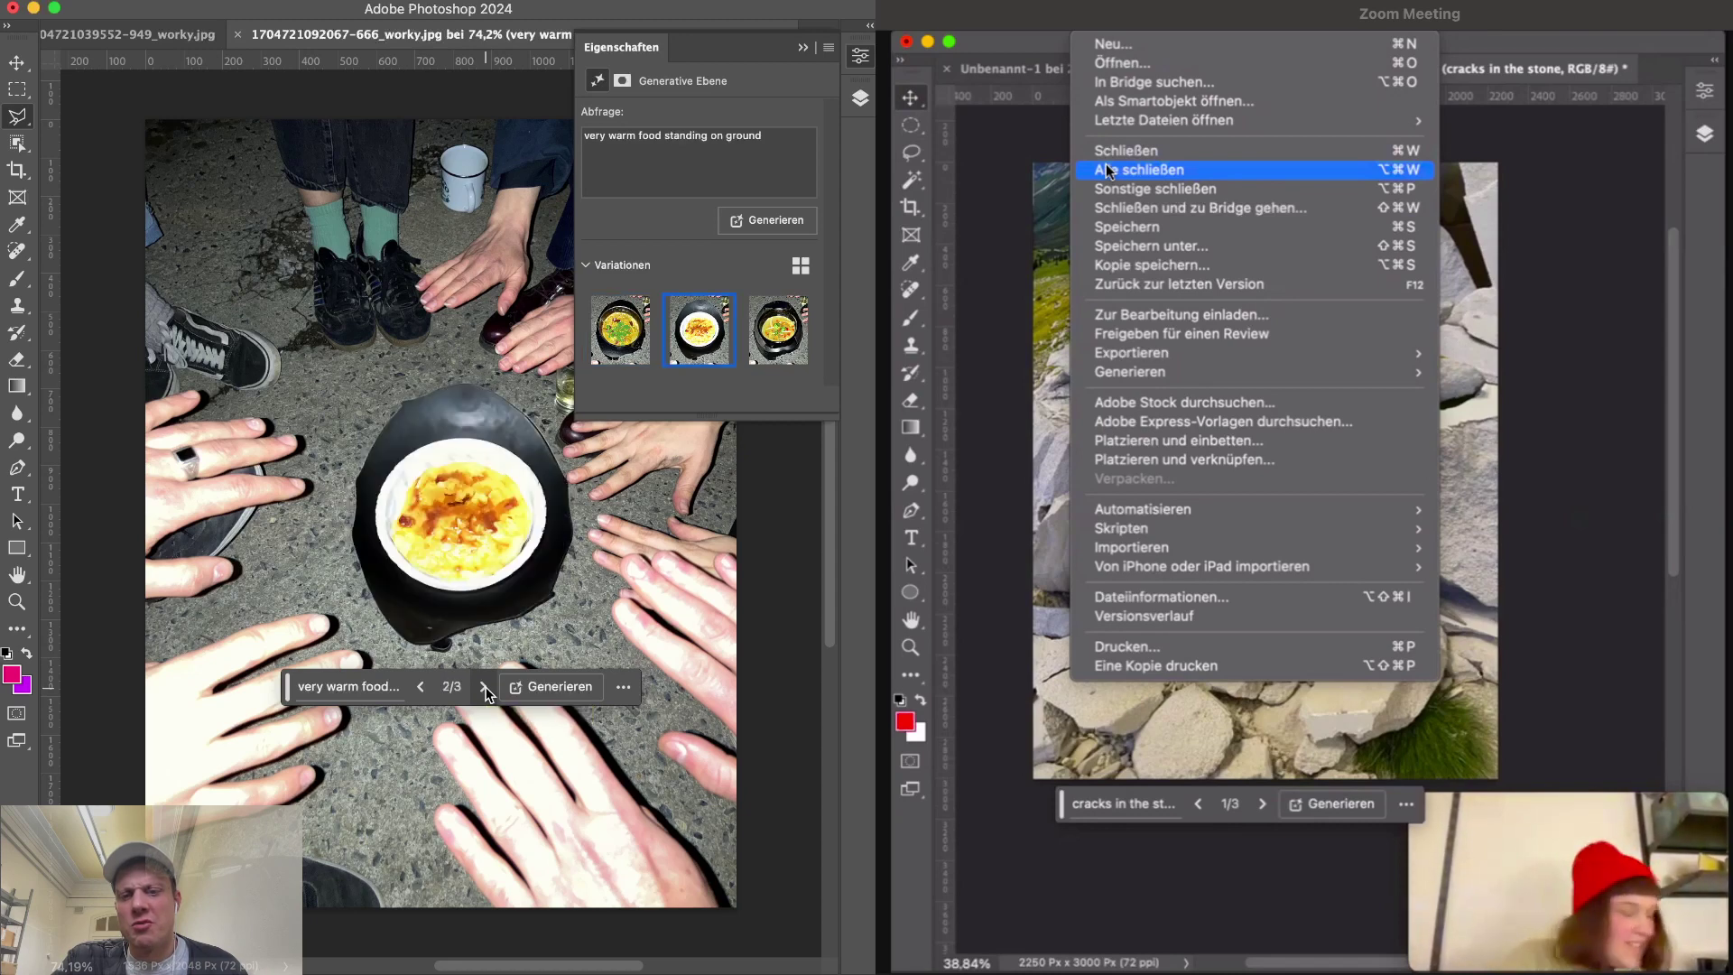
{"action": "left_click", "coordinate": [486, 687]}
{"action": "left_click", "coordinate": [419, 686]}
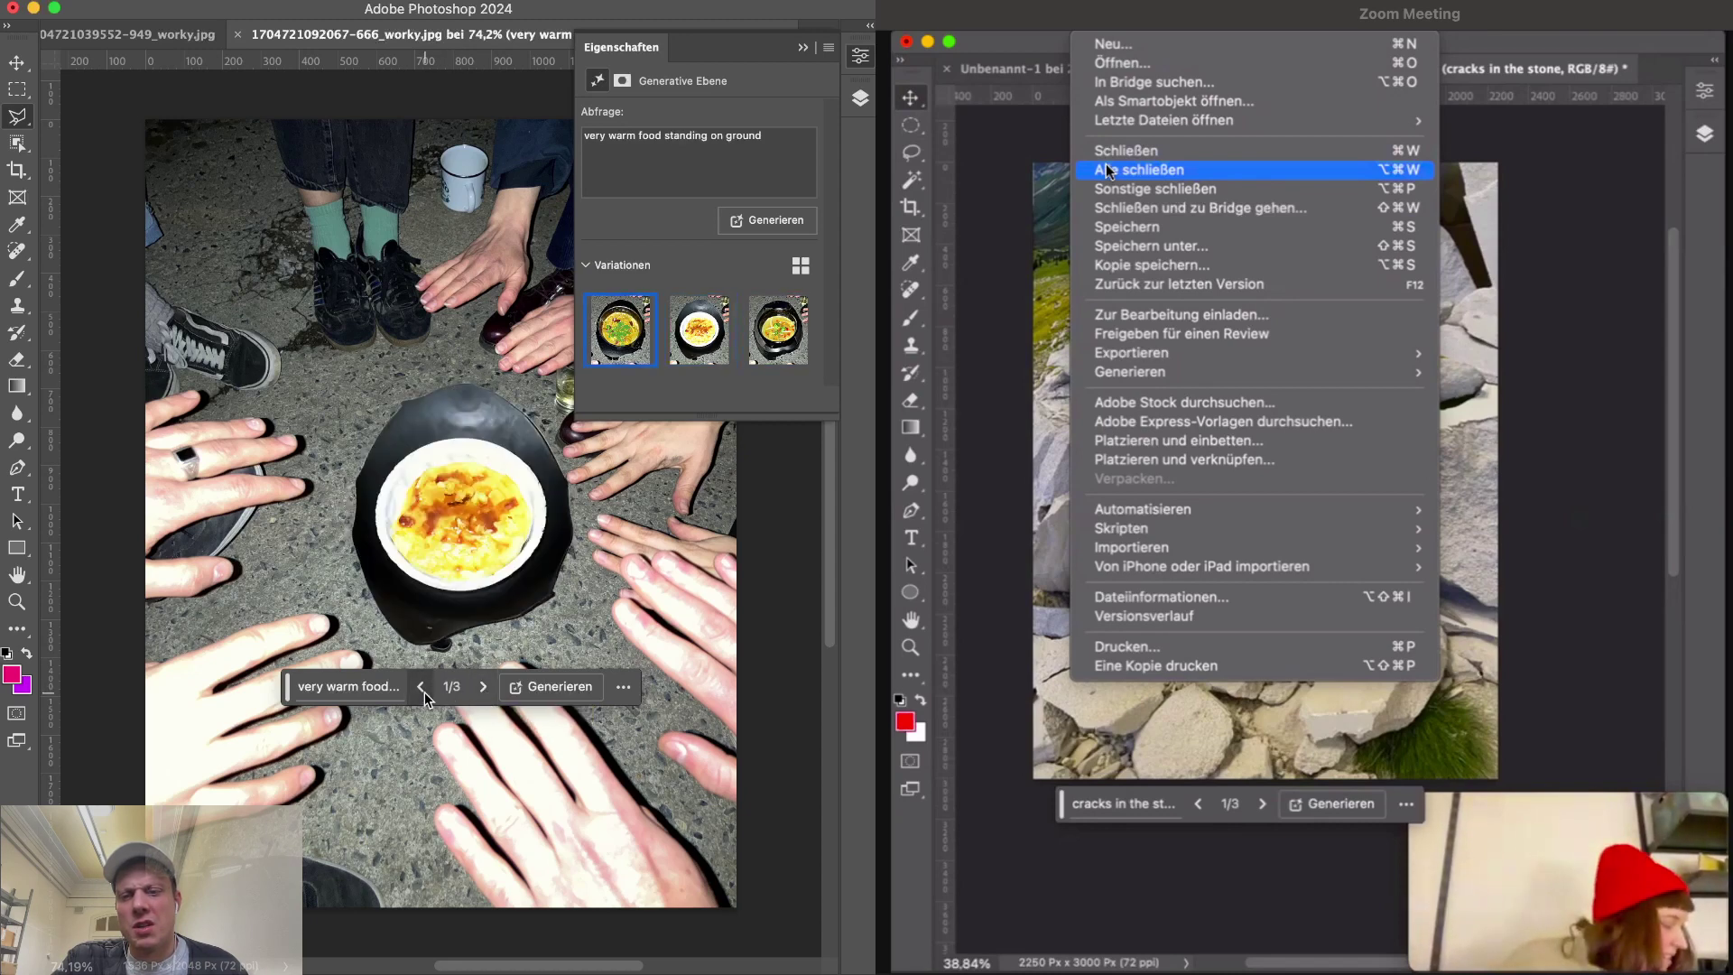
{"action": "left_click", "coordinate": [419, 687]}
- Hide the generated food layer and outline a large oval selection on the asphalt between the hands, enclosing the smartphone
{"action": "left_click", "coordinate": [860, 98]}
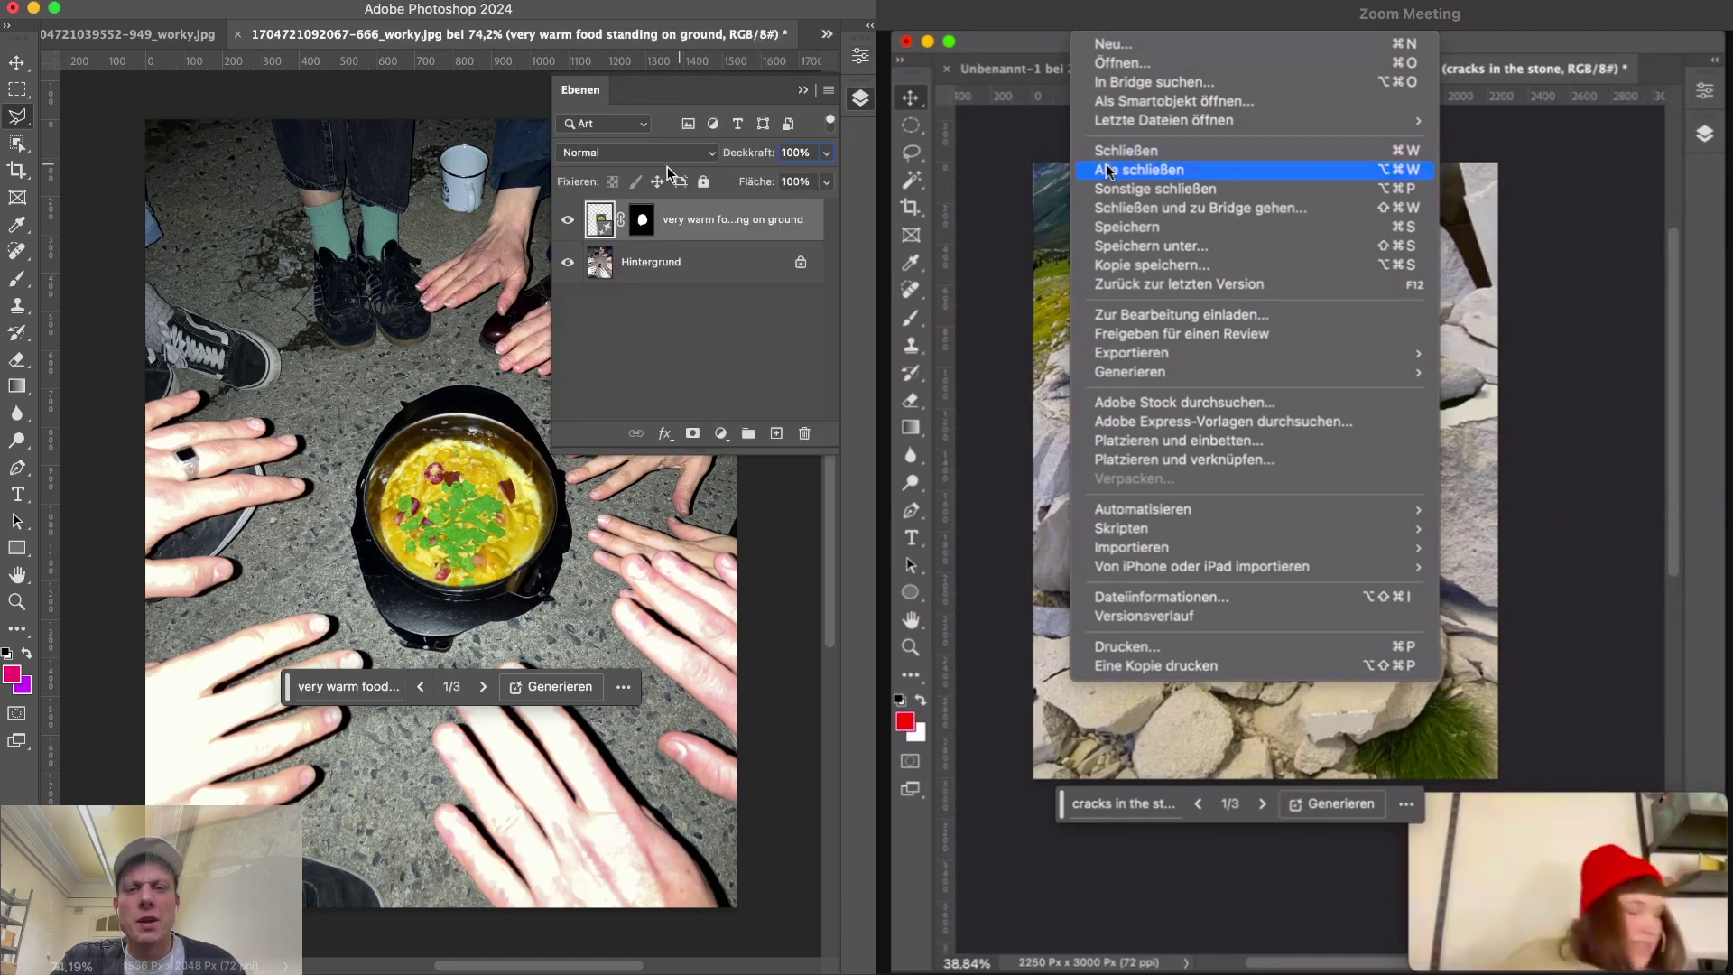
{"action": "left_click", "coordinate": [565, 222]}
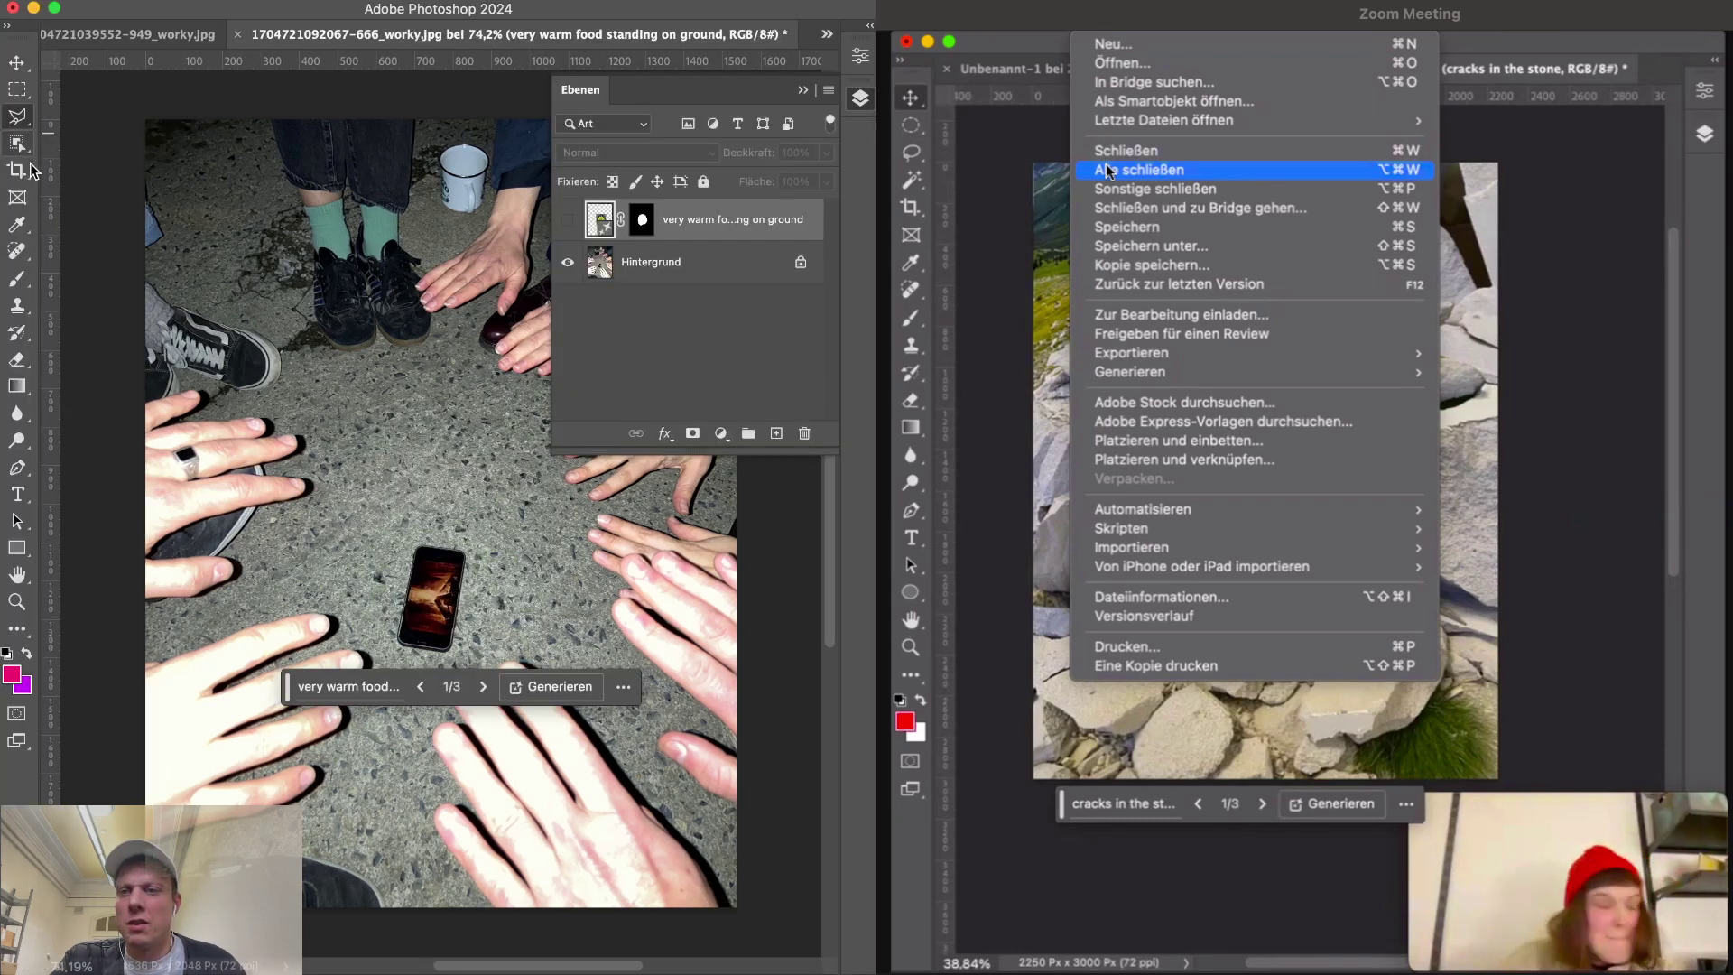
{"action": "key", "text": "Tab"}
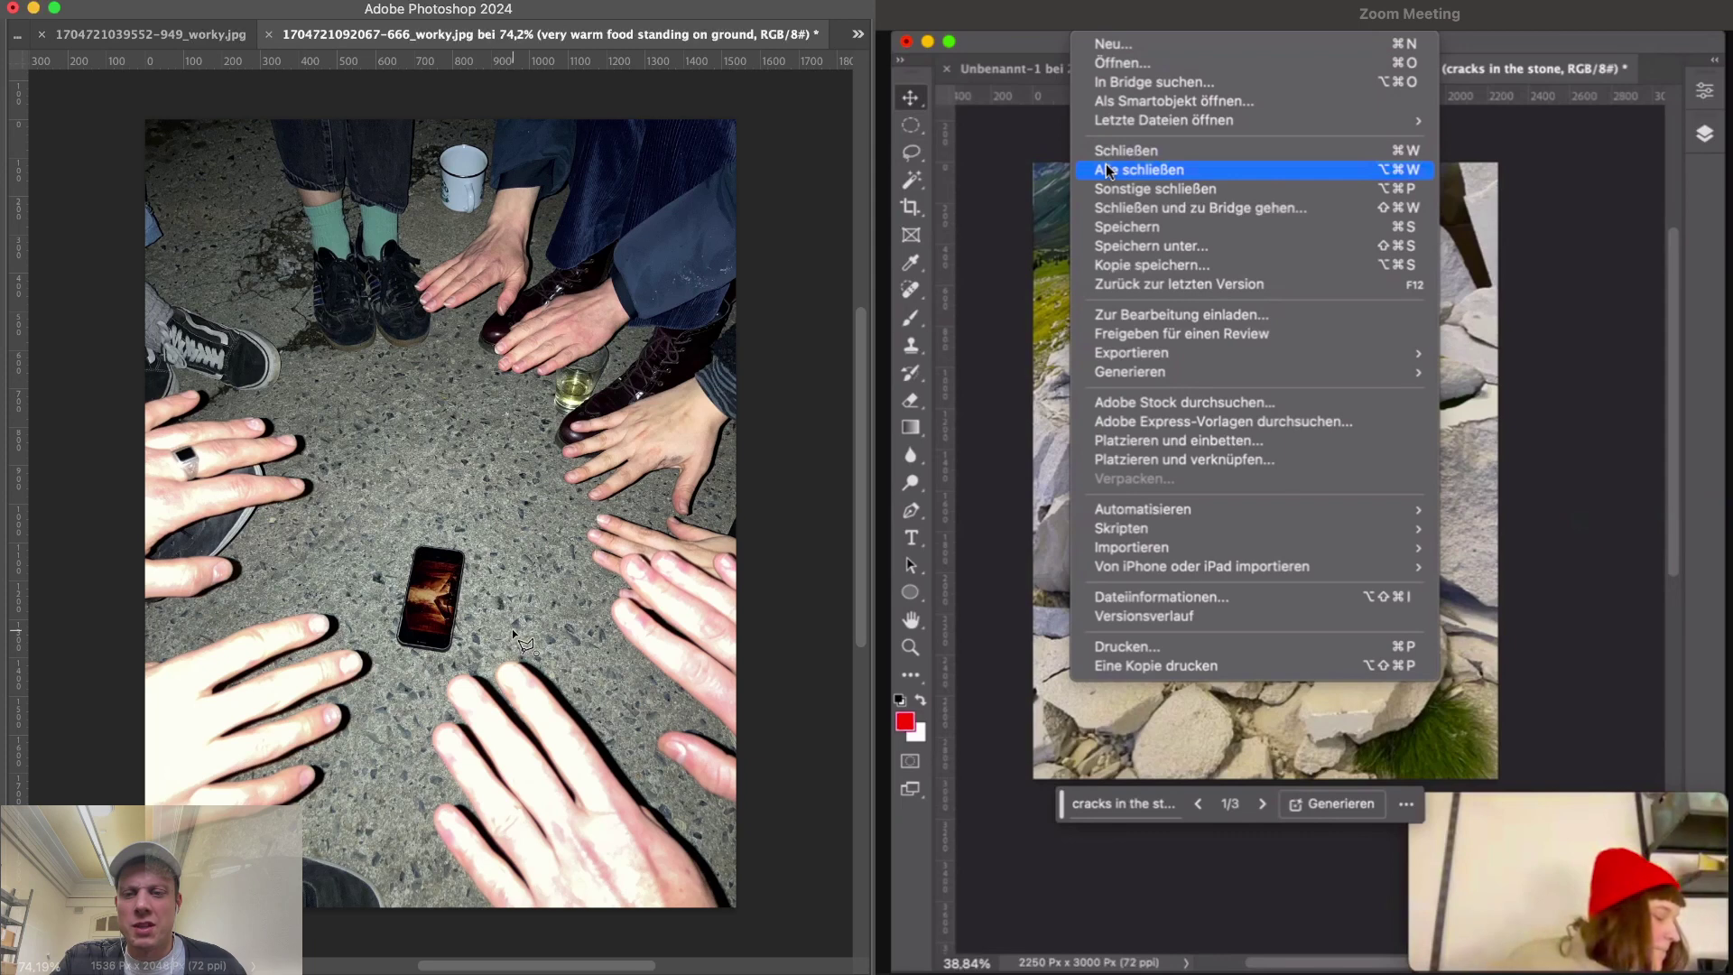
{"action": "mouse_move", "coordinate": [558, 492]}
{"action": "left_mouse_down"}
{"action": "mouse_move", "coordinate": [482, 389]}
{"action": "mouse_move", "coordinate": [409, 370]}
{"action": "mouse_move", "coordinate": [366, 389]}
{"action": "mouse_move", "coordinate": [350, 488]}
{"action": "left_mouse_up"}
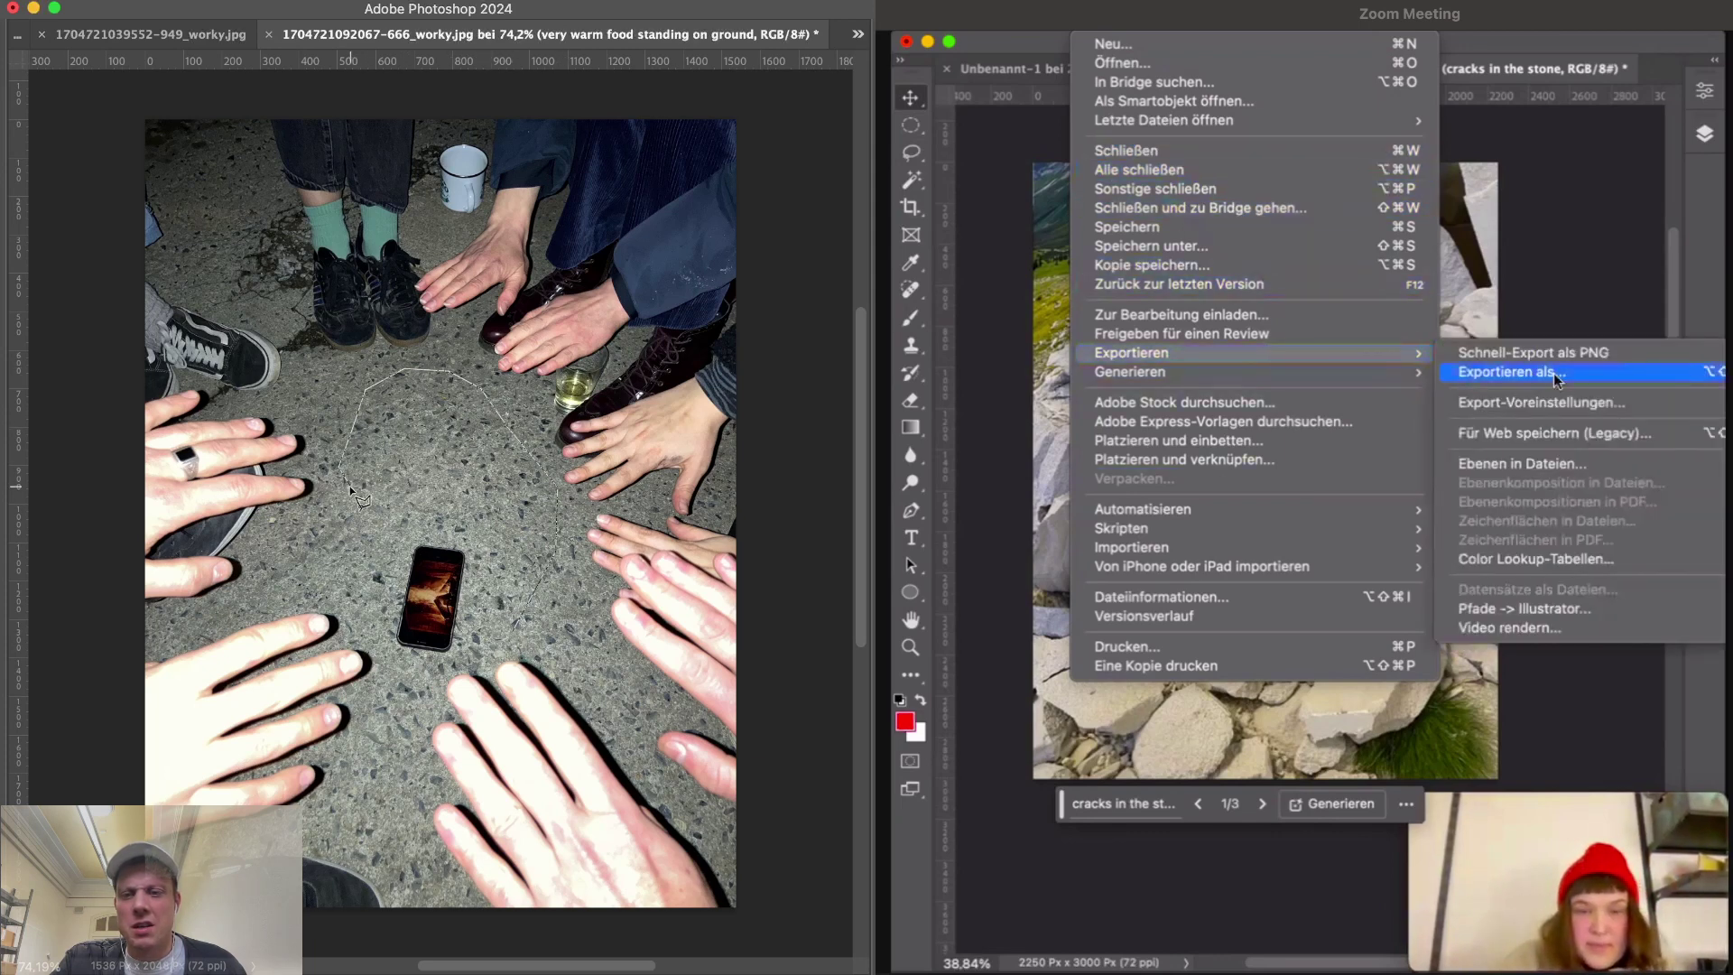
{"action": "mouse_move", "coordinate": [372, 623]}
{"action": "left_mouse_down"}
{"action": "mouse_move", "coordinate": [391, 675]}
{"action": "mouse_move", "coordinate": [414, 677]}
{"action": "mouse_move", "coordinate": [528, 619]}
{"action": "left_mouse_up"}
{"action": "key", "text": "Tab"}
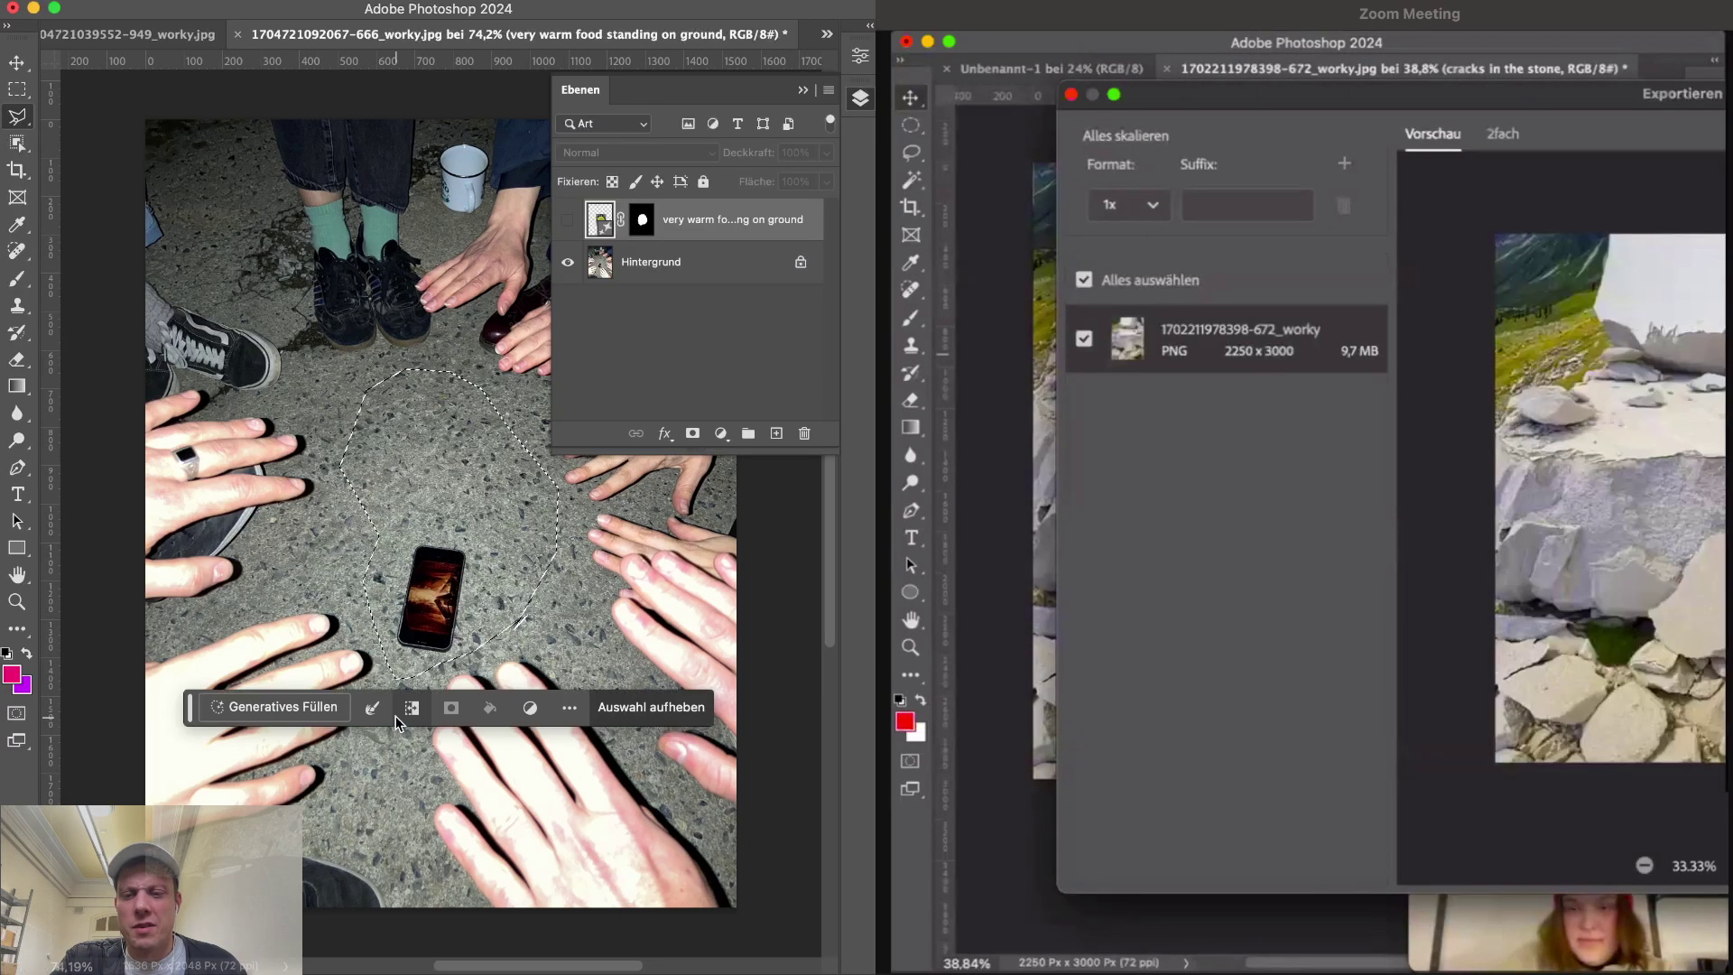
- Generate a Generative Fill in the oval selection with the prompt "fire burning as hot as a million gpus in a datacenter, warming hands"
{"action": "left_click", "coordinate": [267, 708]}
{"action": "type", "text": "f"}
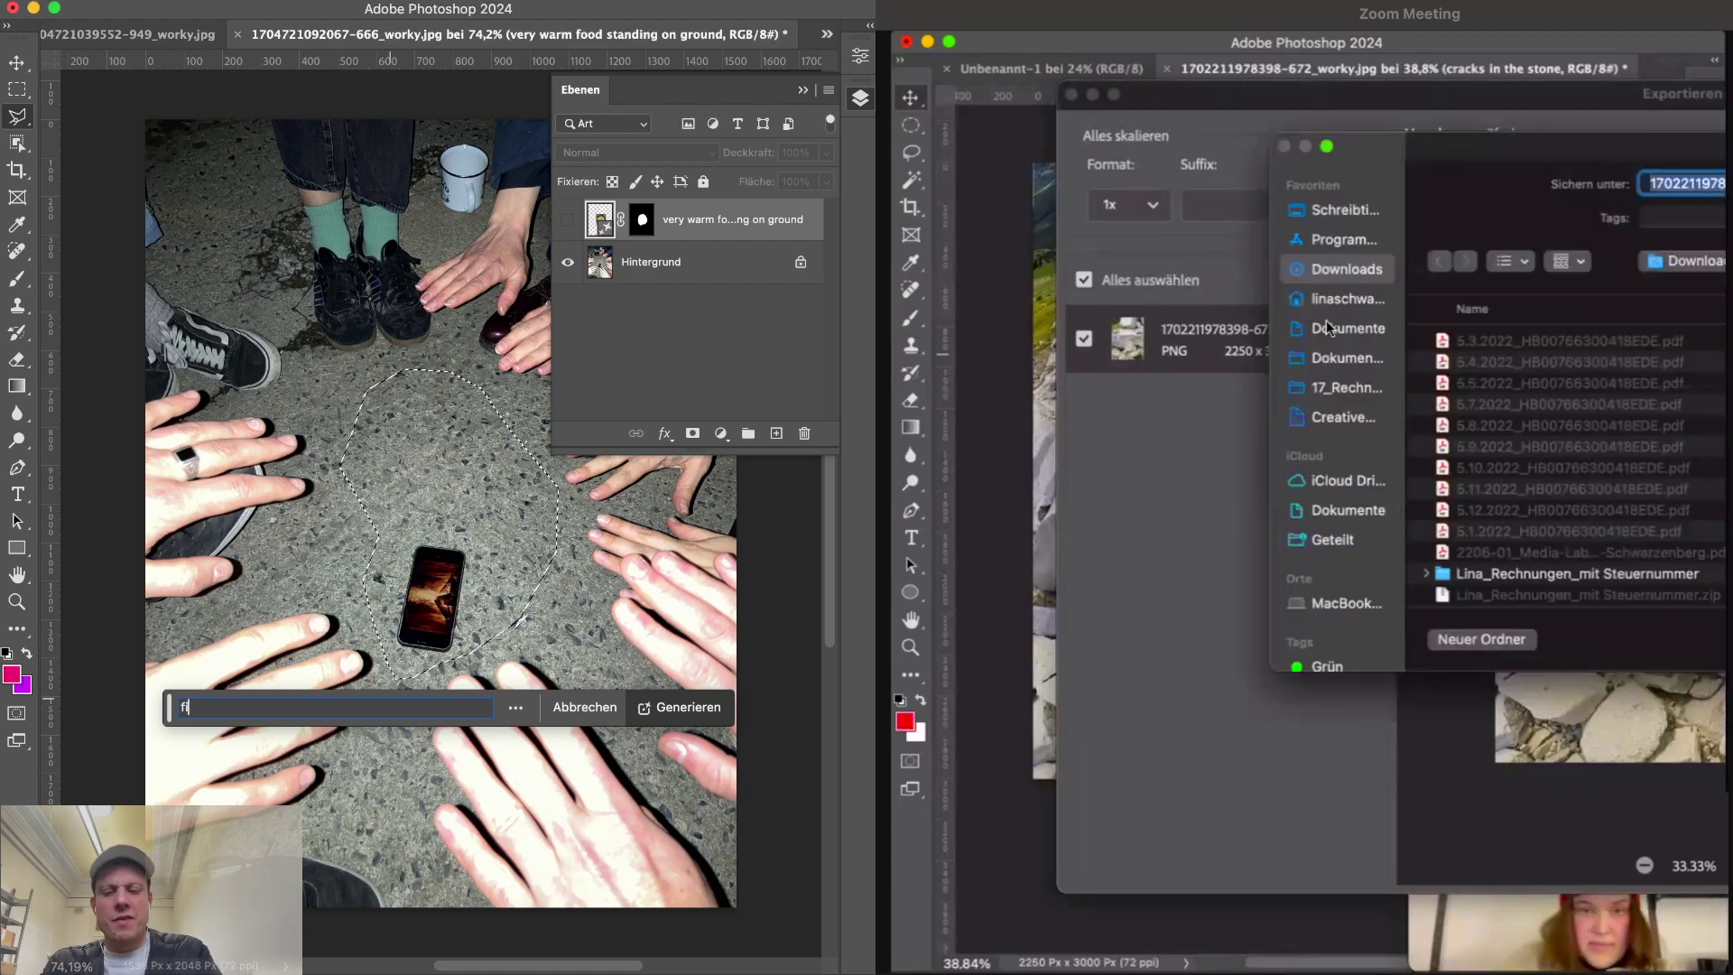
{"action": "type", "text": "ire bru"}
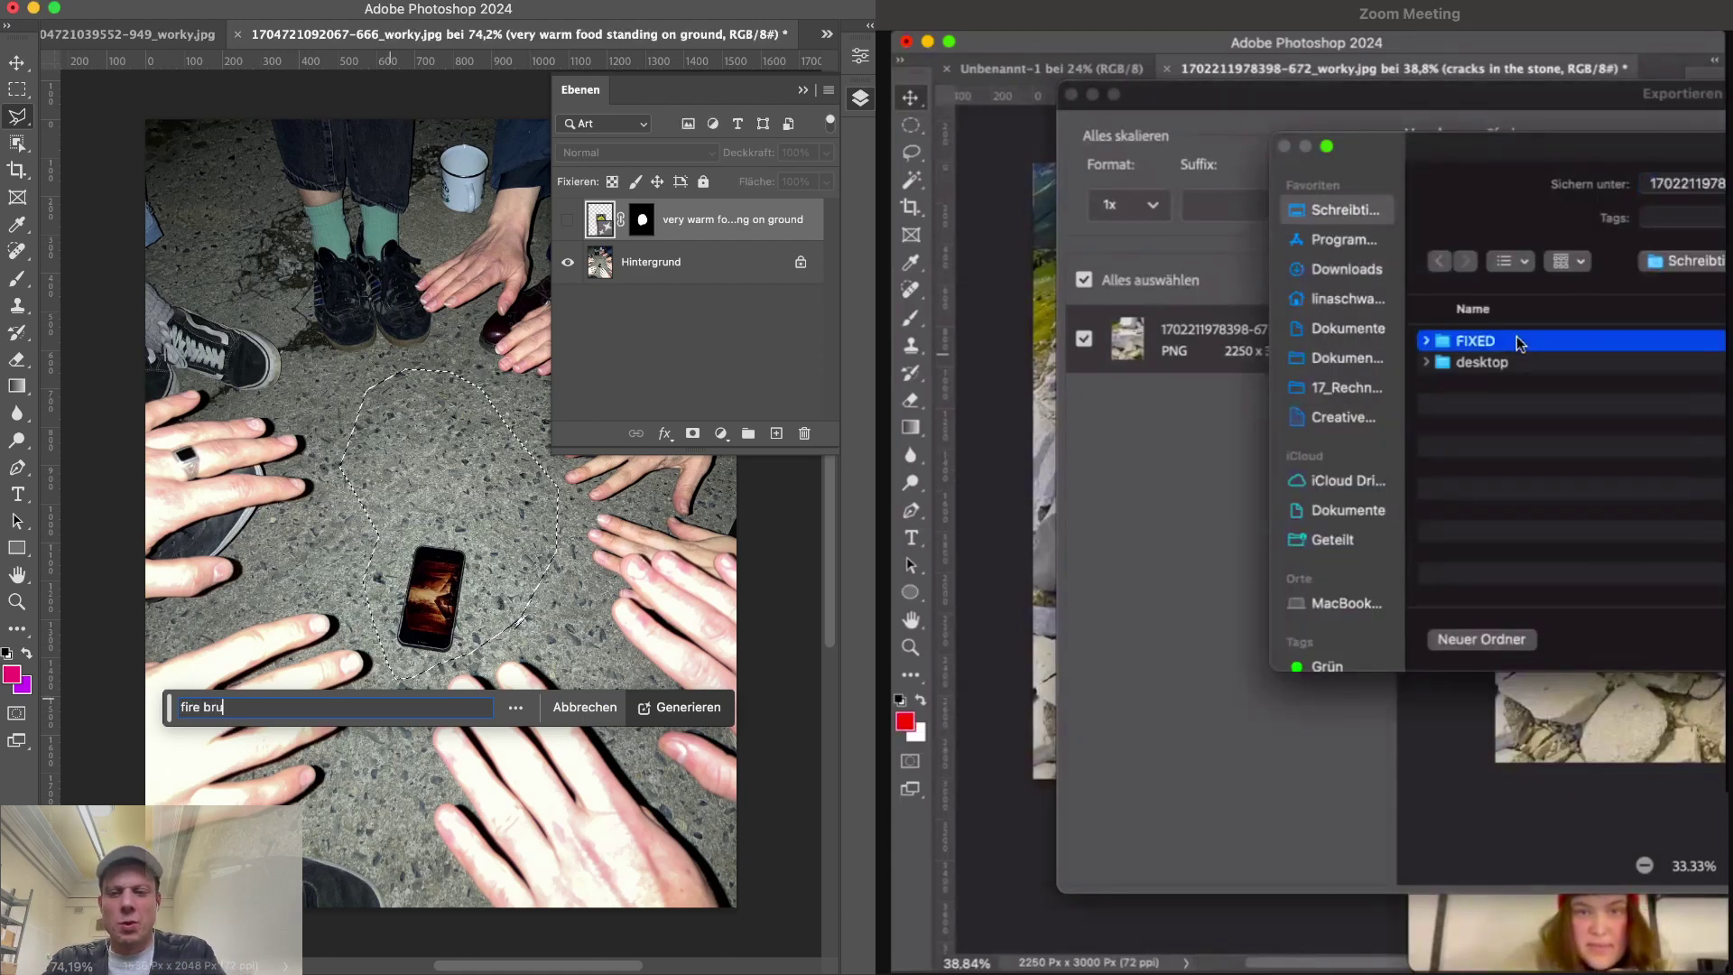
{"action": "key", "text": "BackSpace"}
{"action": "key", "text": "BackSpace"}
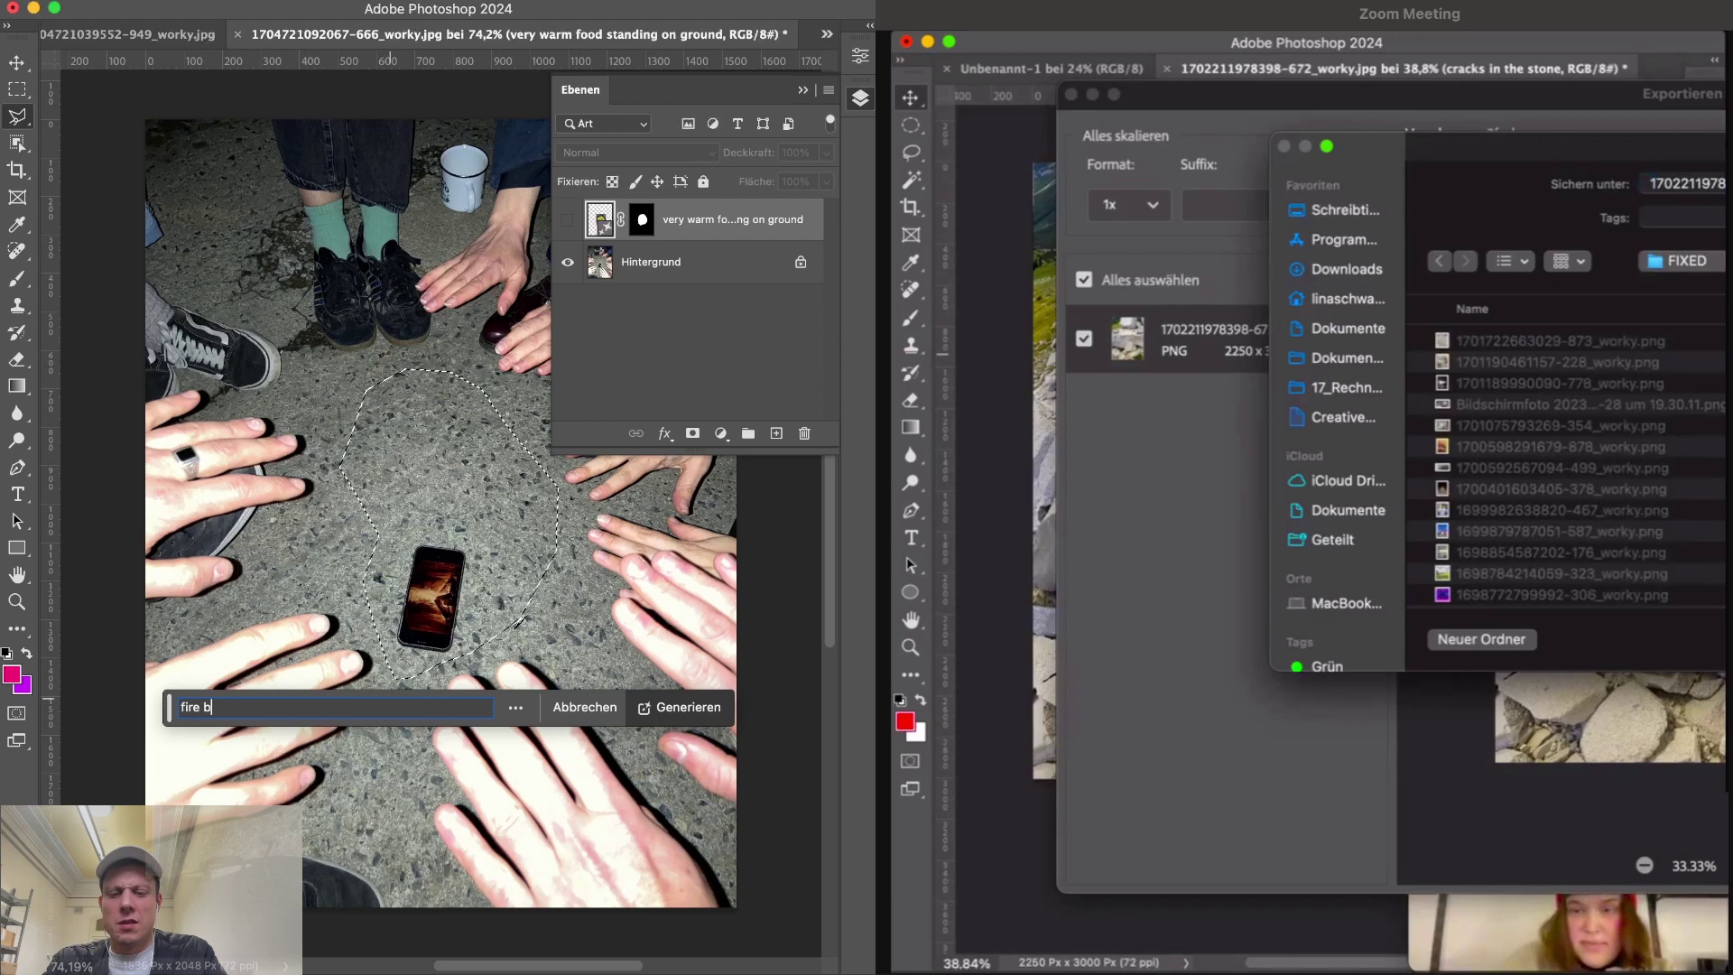
{"action": "type", "text": "urning as hot as"}
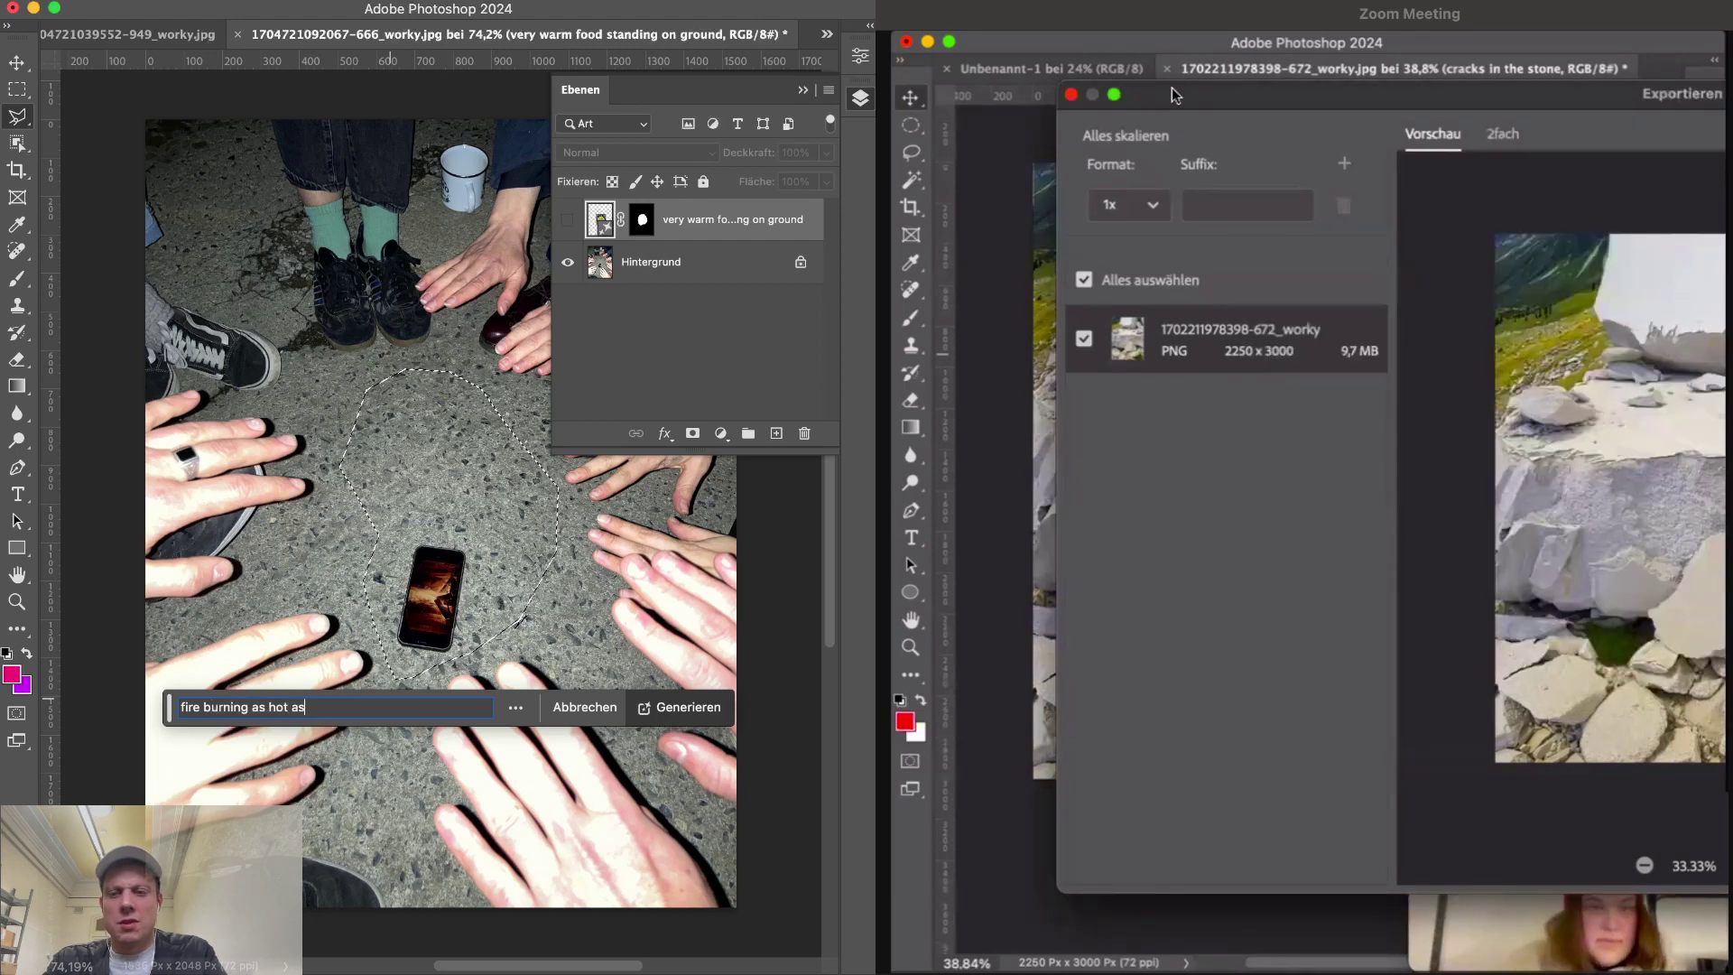
{"action": "type", "text": " a "}
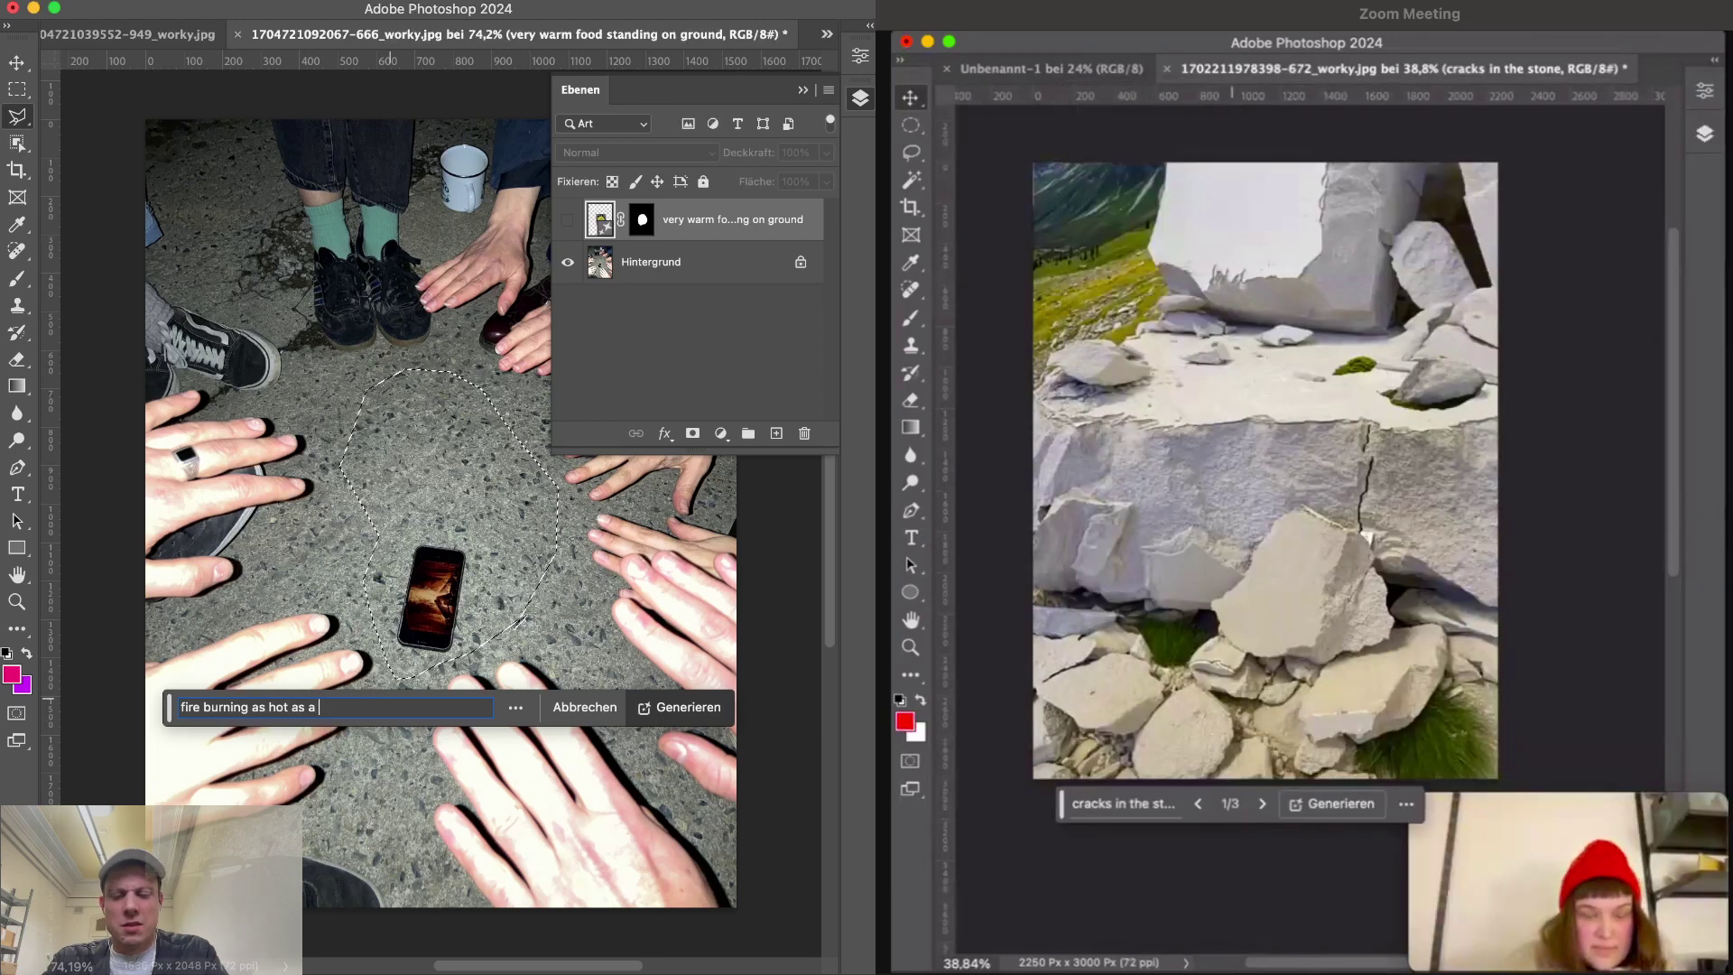
{"action": "type", "text": "million"}
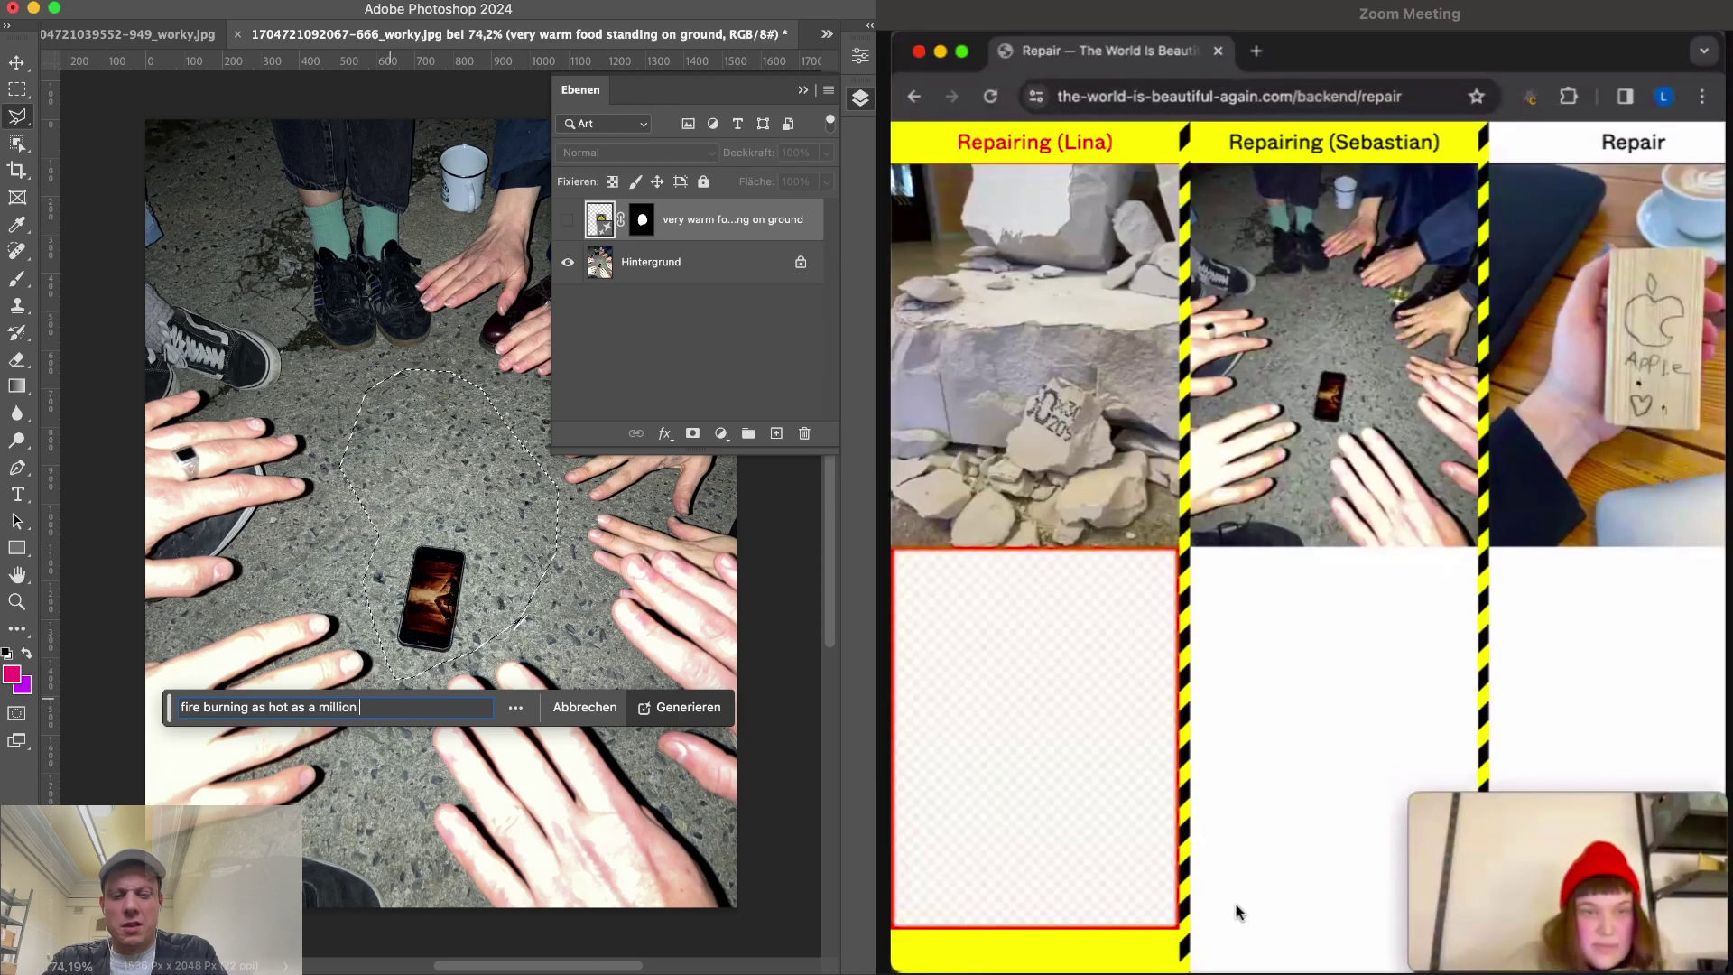
{"action": "type", "text": " gpus in a data"}
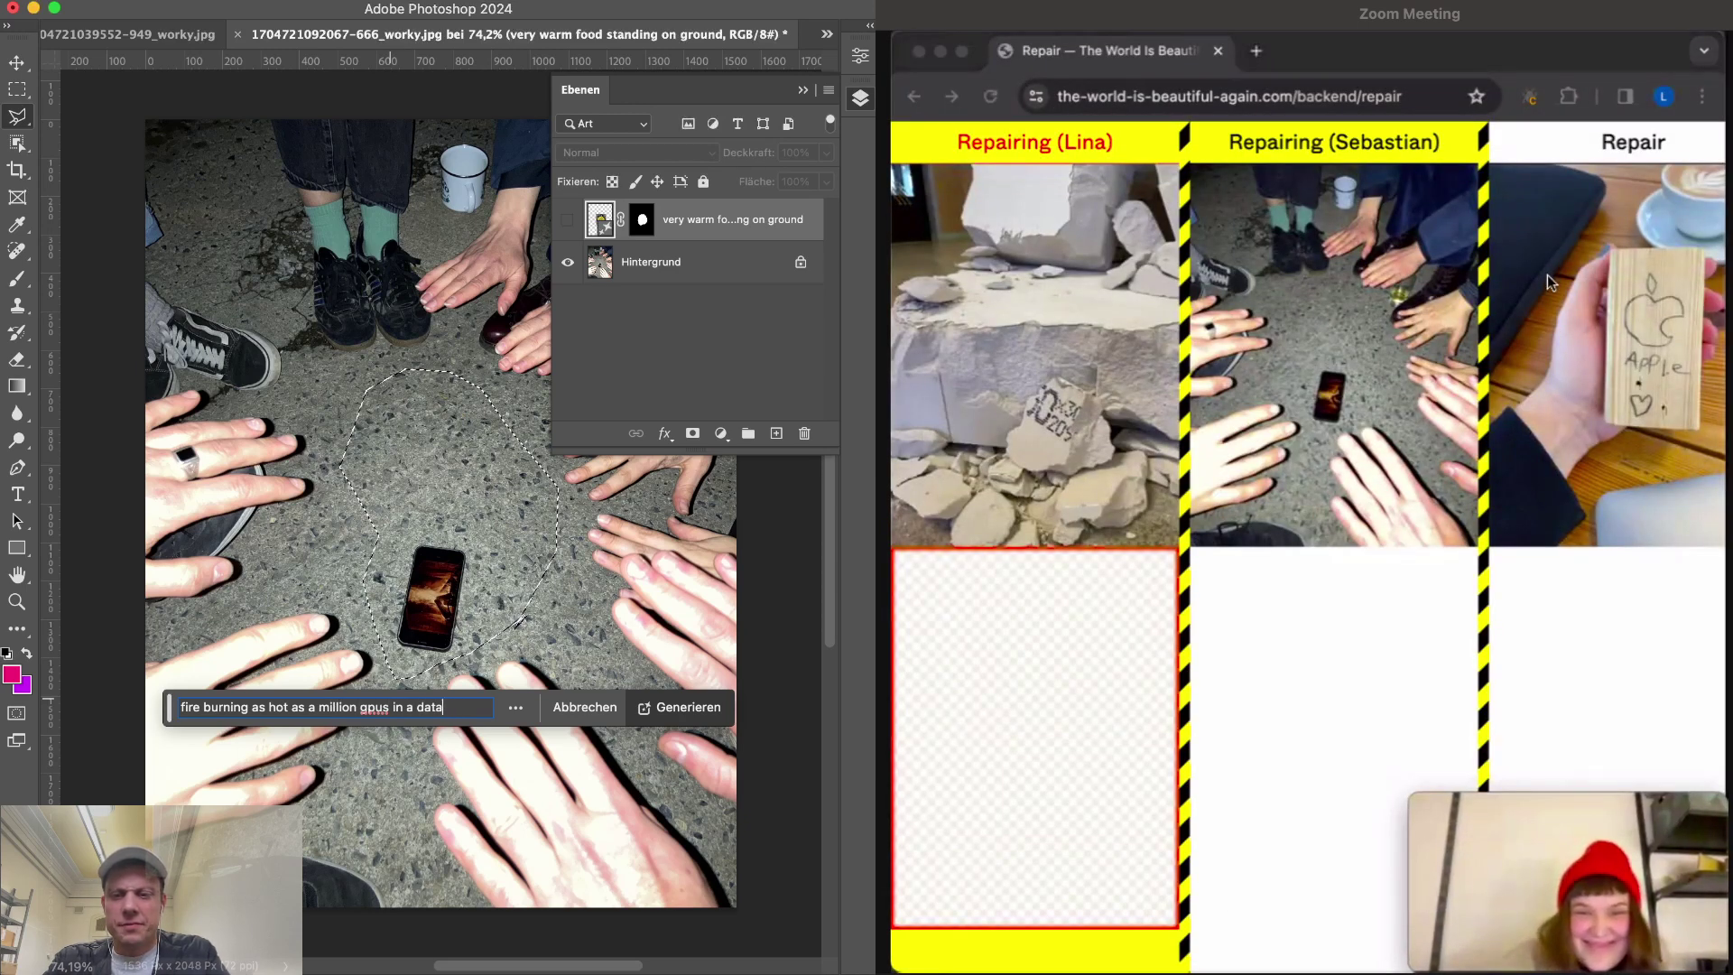
{"action": "type", "text": "center, warming "}
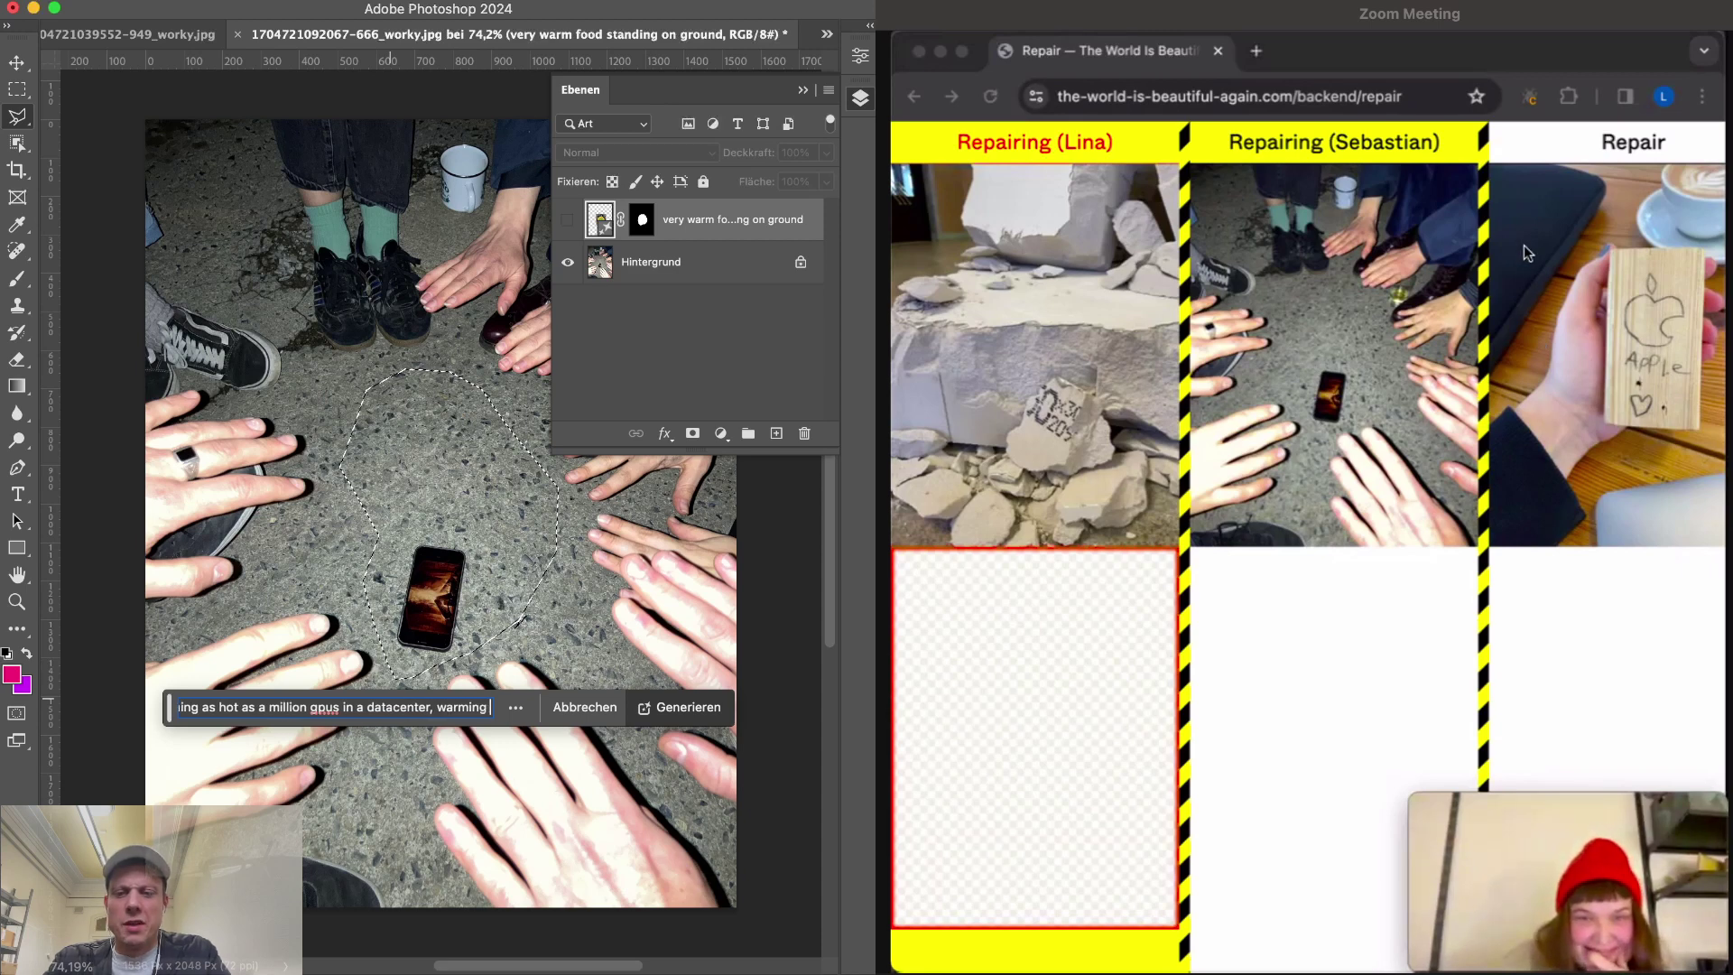
{"action": "type", "text": "hands"}
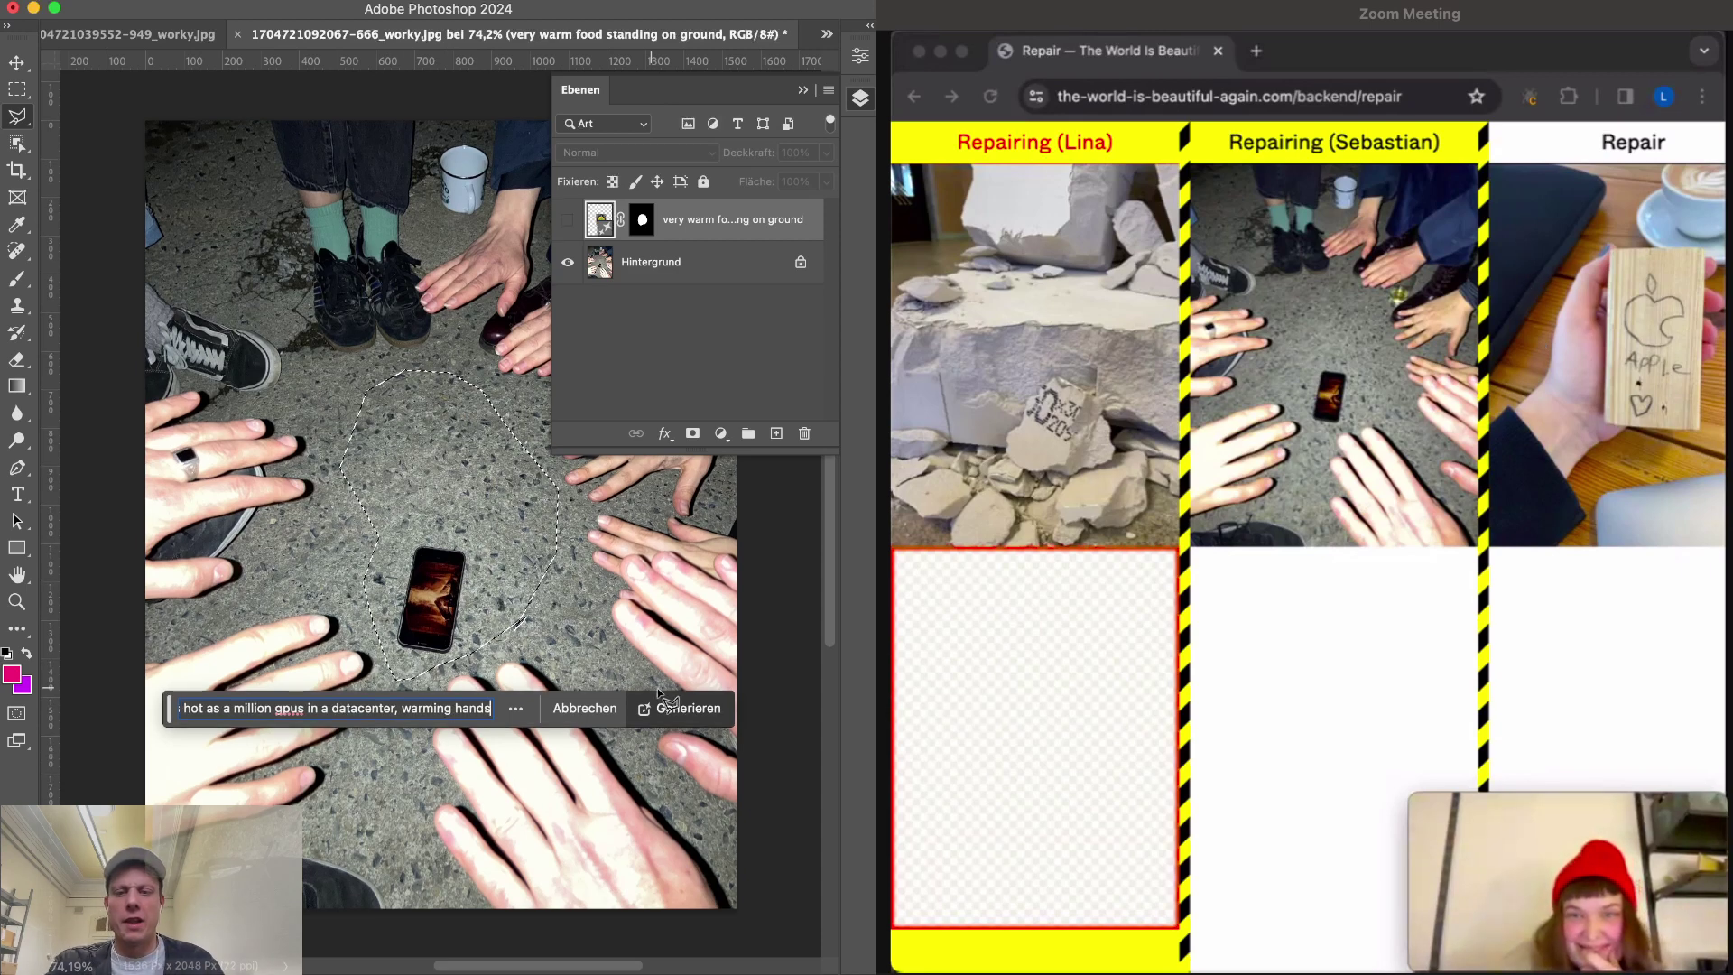
{"action": "left_click", "coordinate": [686, 711]}
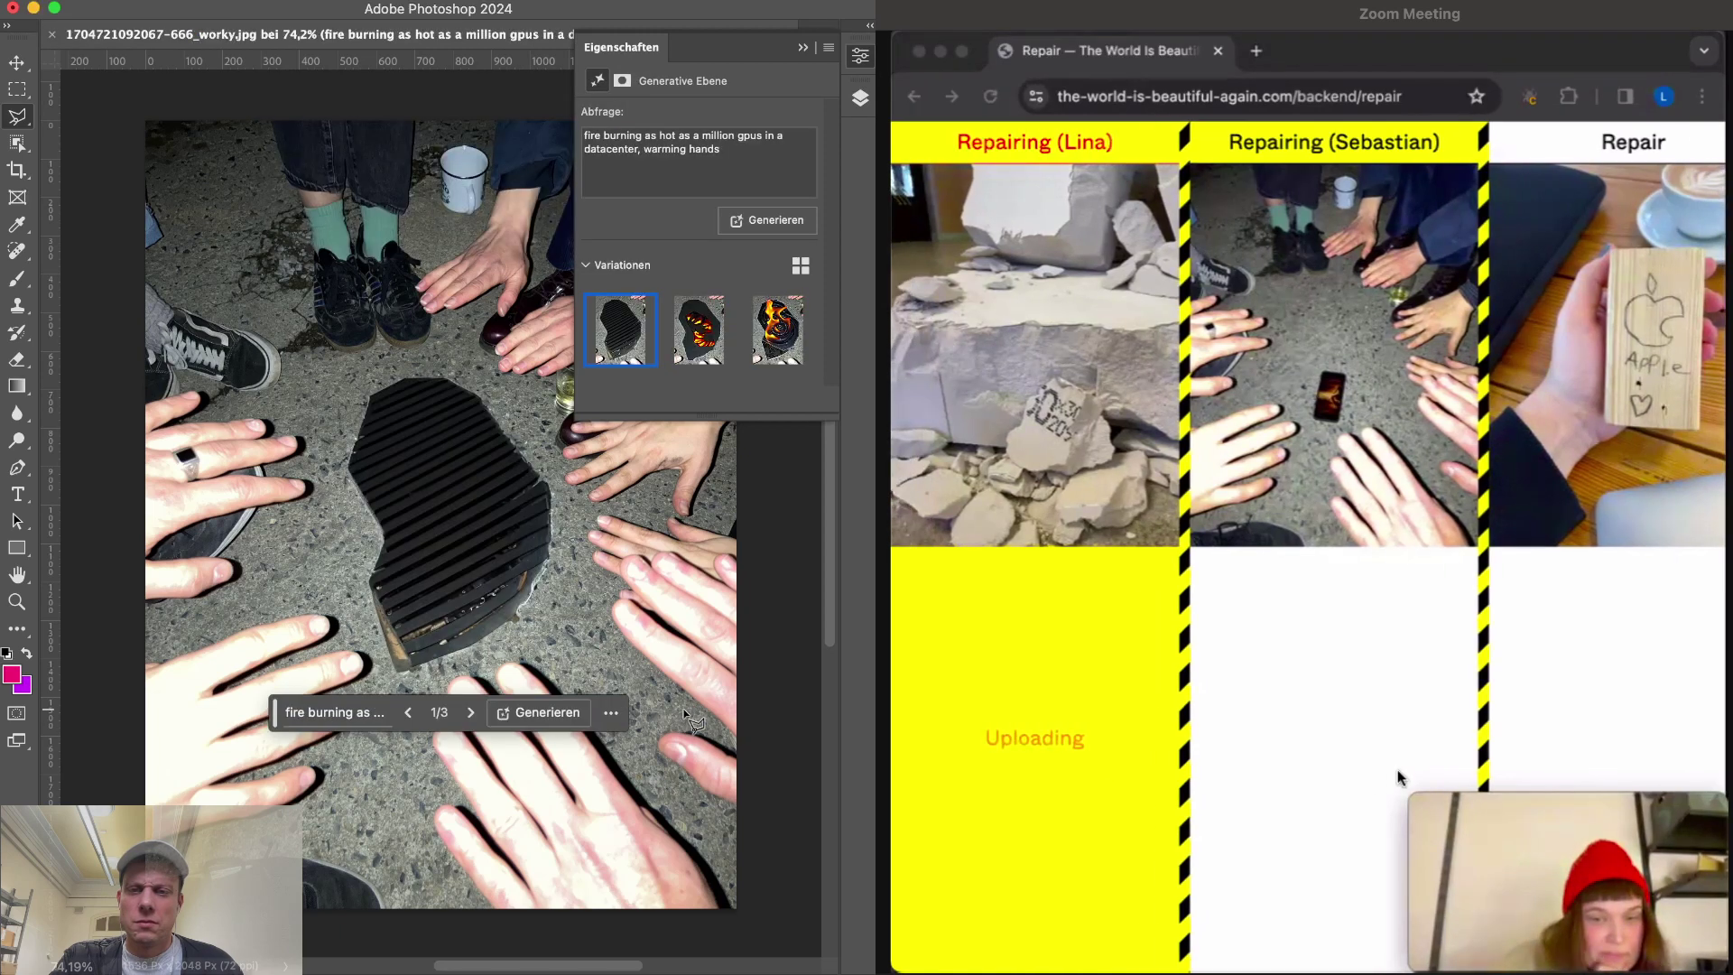
- Compare the three fire variations, choose the third one with flames on the round black device, and view it with the panels hidden
{"action": "left_click", "coordinate": [760, 350]}
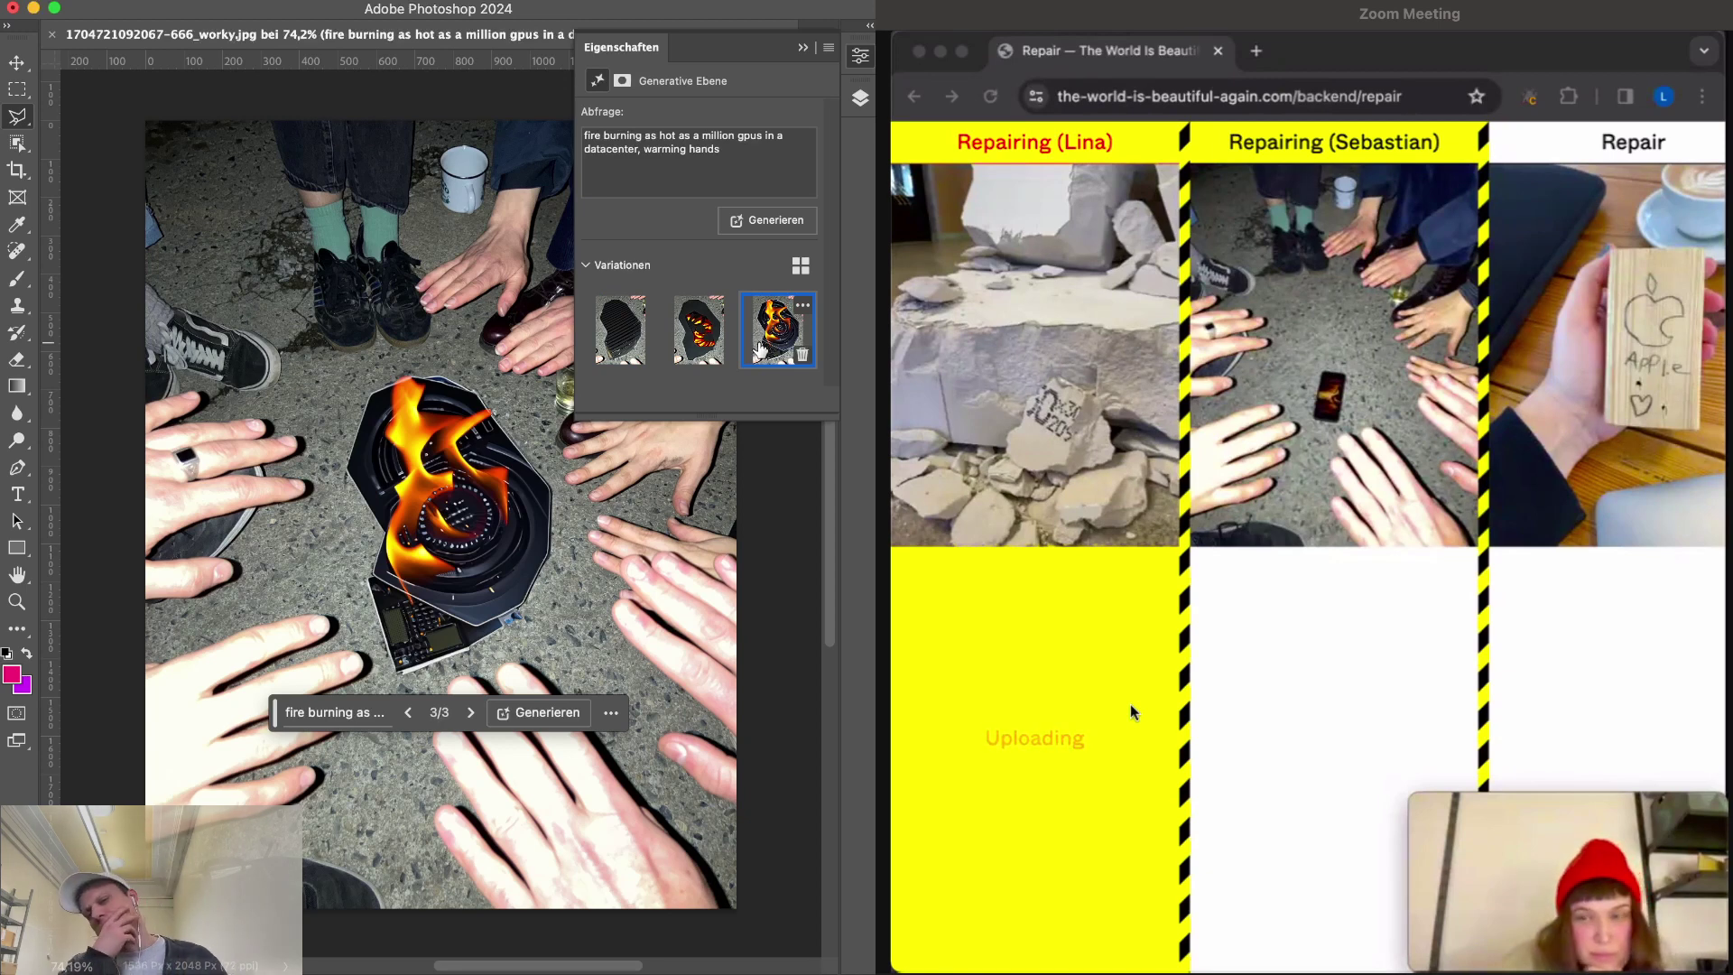
{"action": "left_click", "coordinate": [699, 336]}
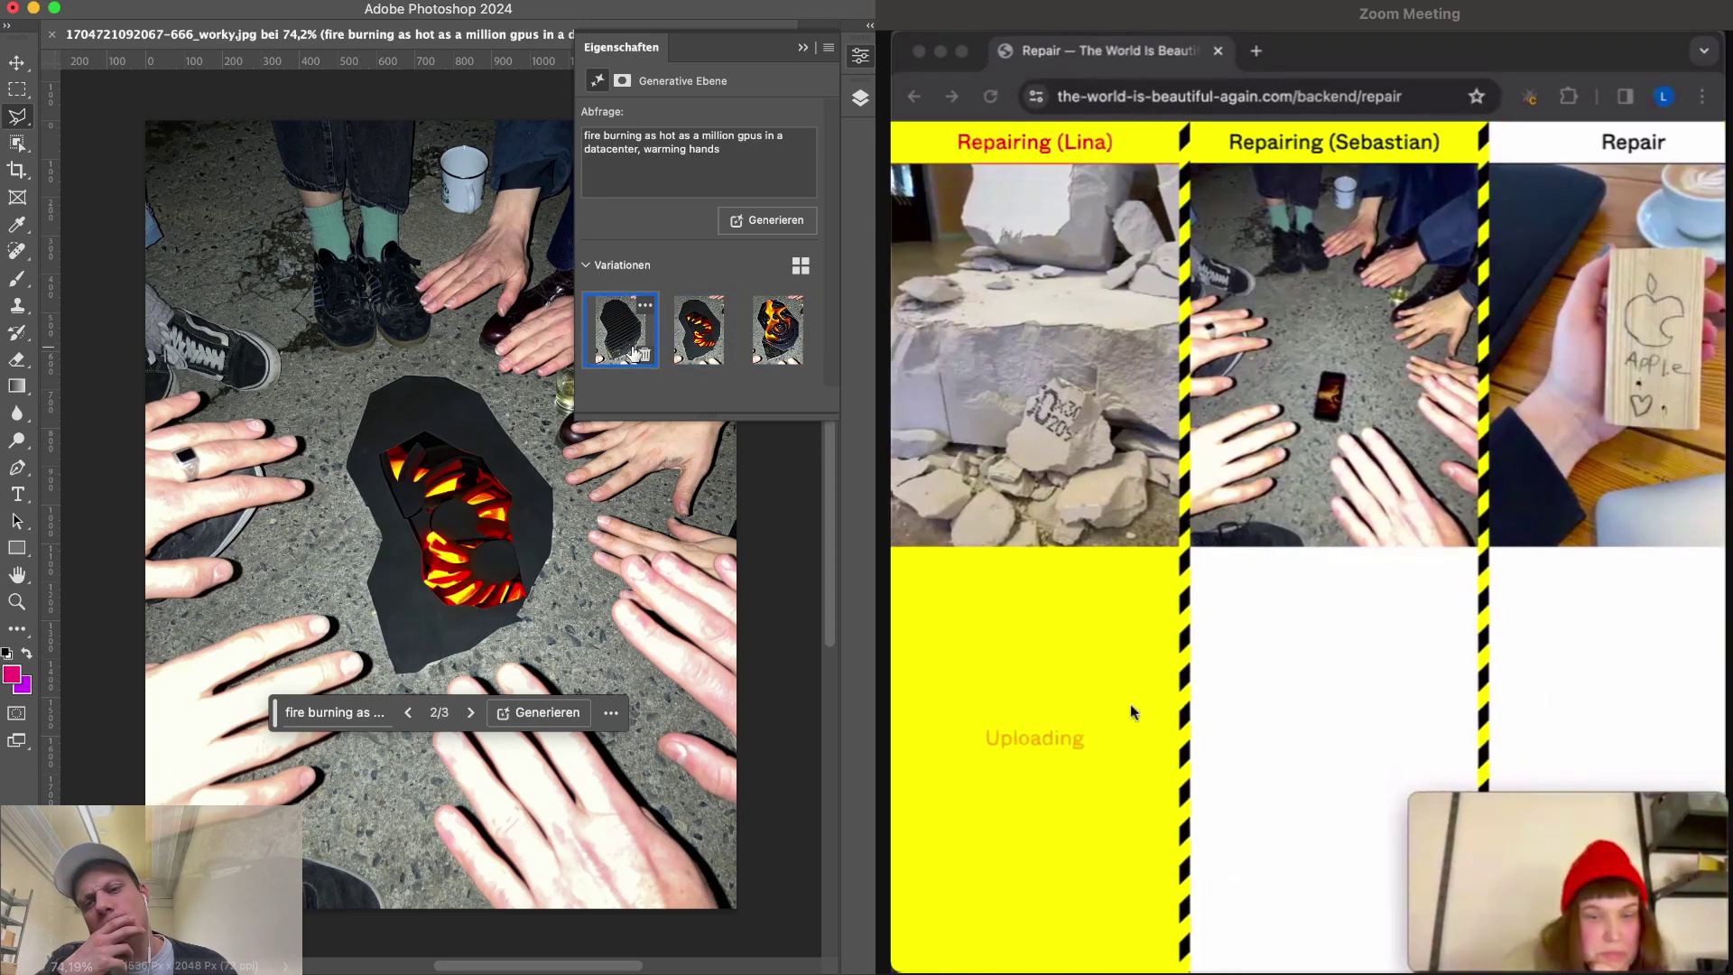
{"action": "left_click", "coordinate": [634, 351]}
{"action": "left_click", "coordinate": [774, 348]}
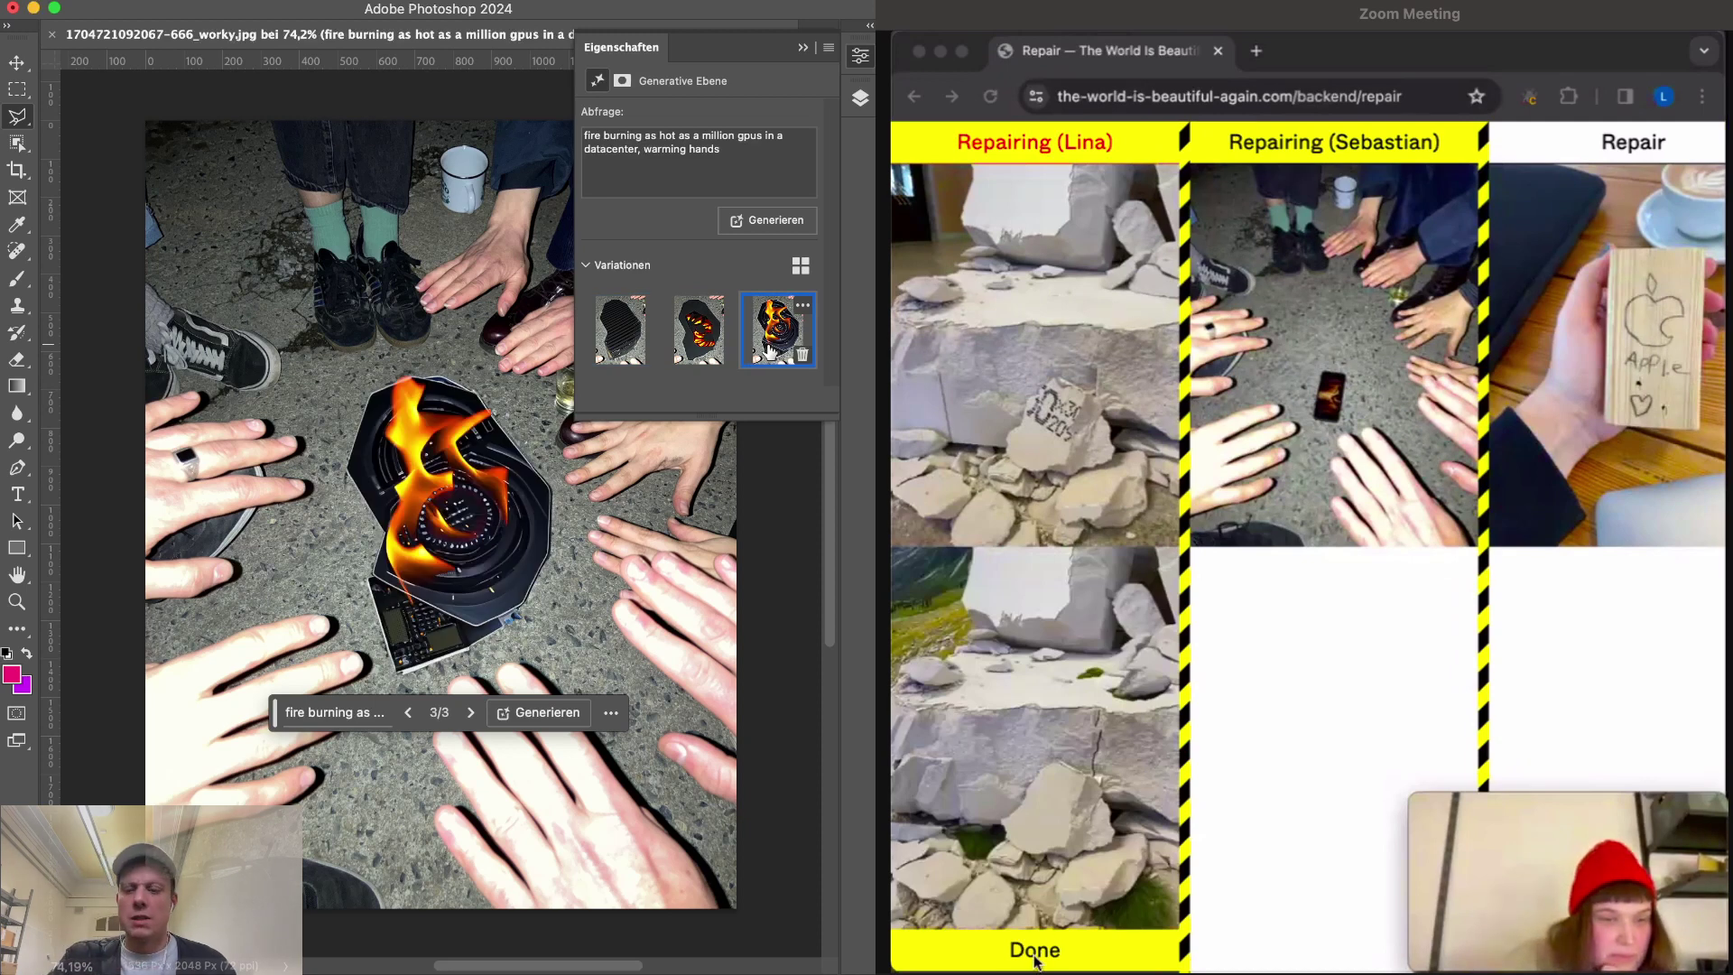
{"action": "key", "text": "Tab"}
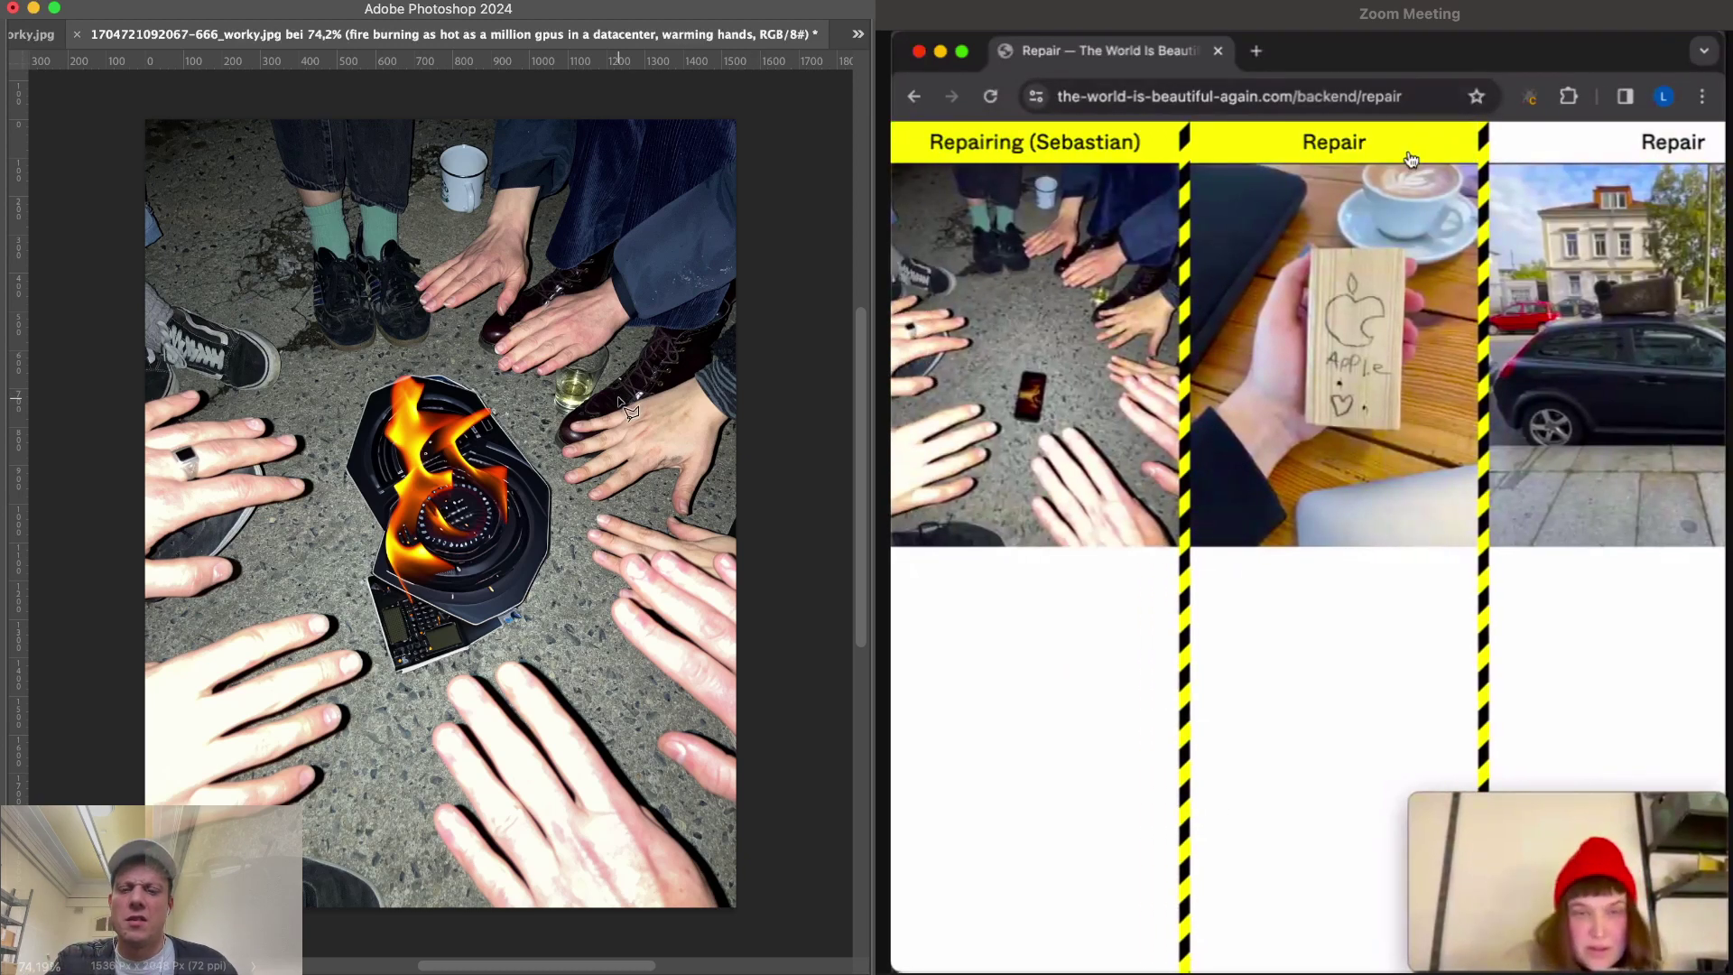
{"action": "key", "text": "Tab"}
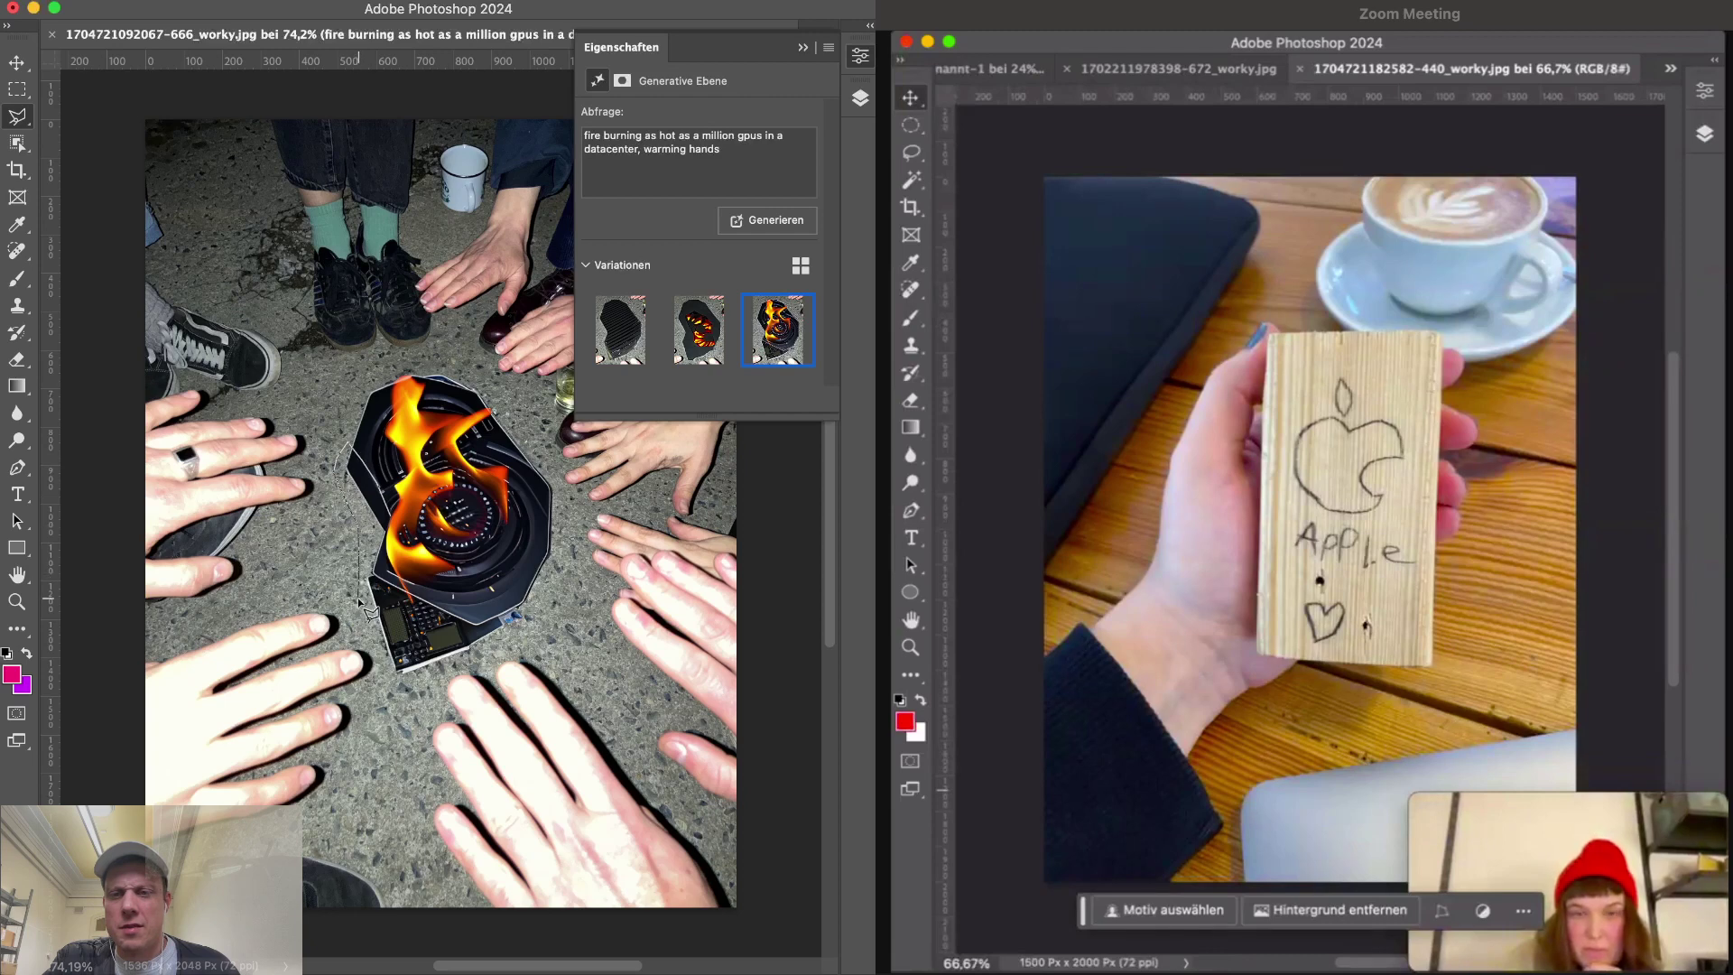
- Select a strip along the left edge of the burning device and generate a fill there with the prompt "flames"
{"action": "left_click_drag", "start_coordinate": [404, 571], "coordinate": [399, 541]}
{"action": "left_click", "coordinate": [209, 632]}
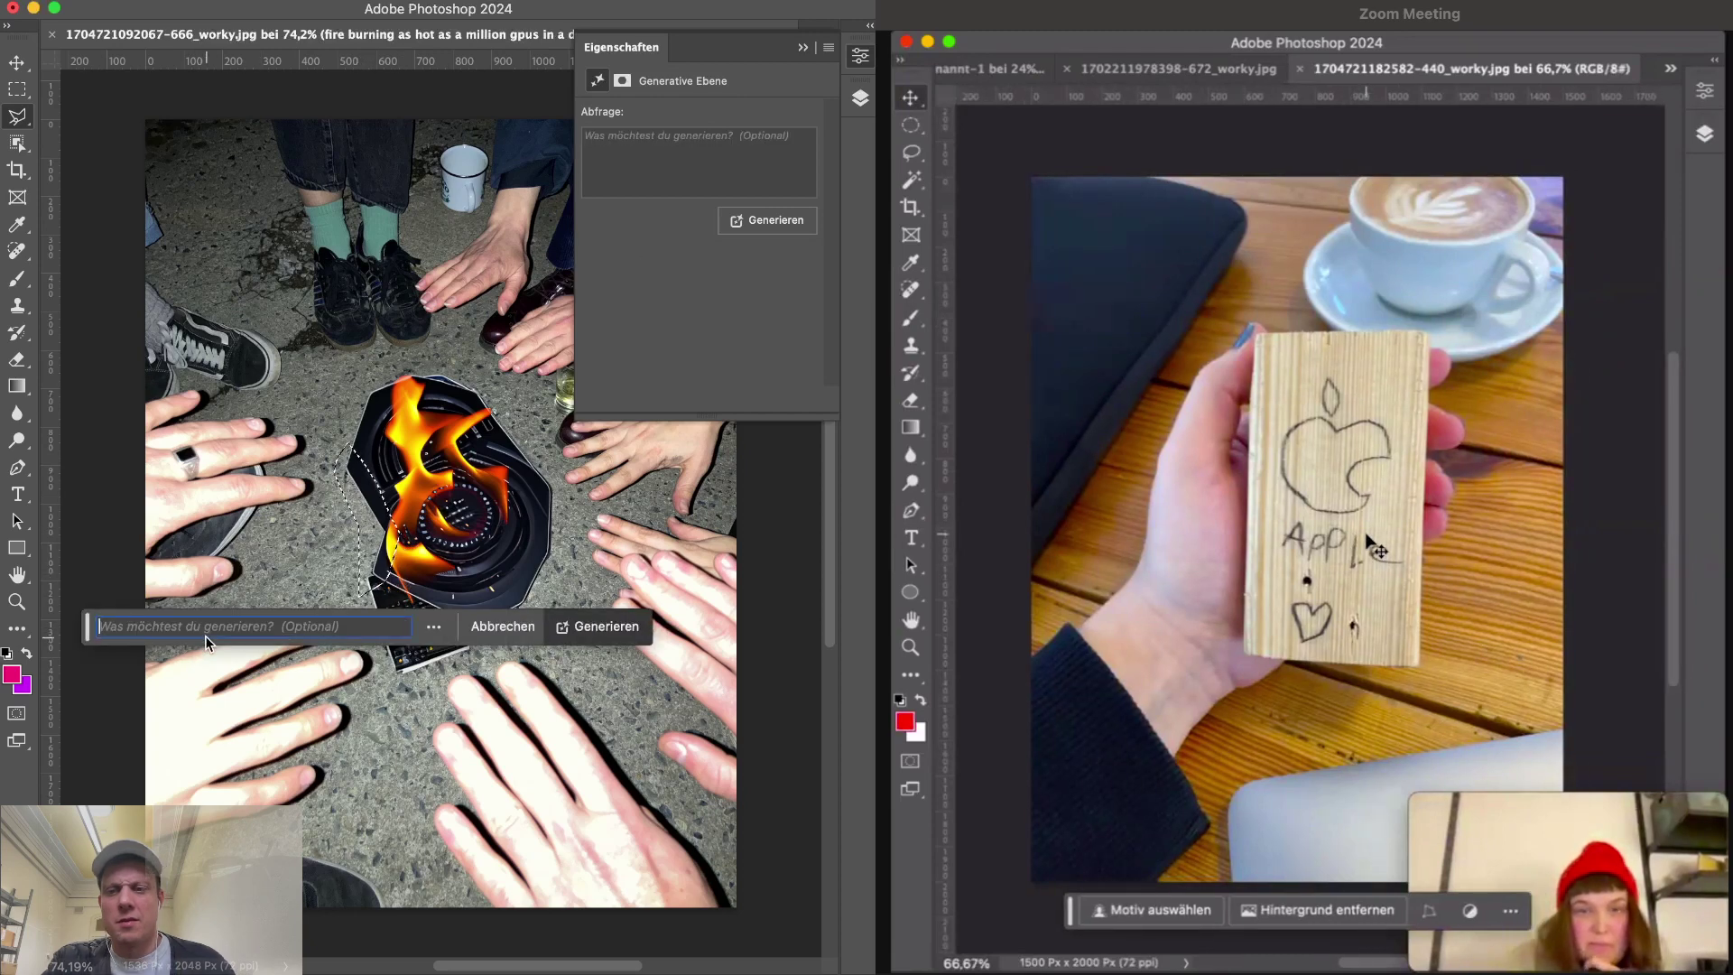
{"action": "type", "text": "hand"}
{"action": "key", "text": "Return"}
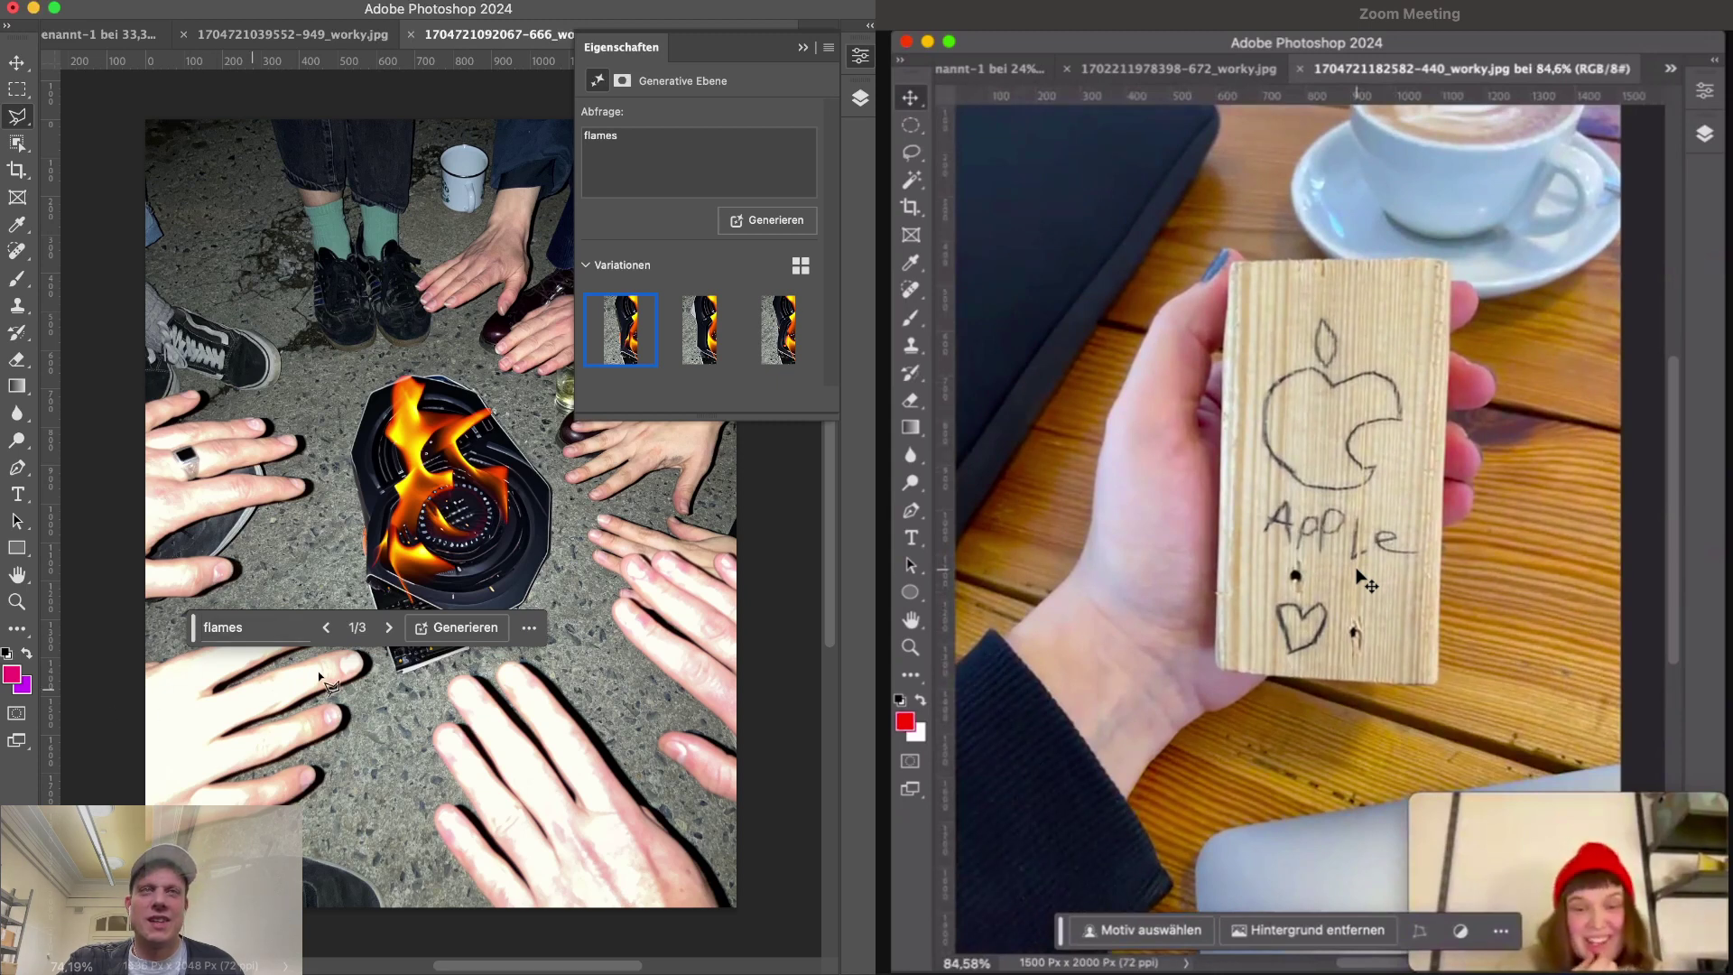
- Compare the flame variations on the device's left edge, choose the third one, and move the floating bar off the device
{"action": "left_click", "coordinate": [391, 629]}
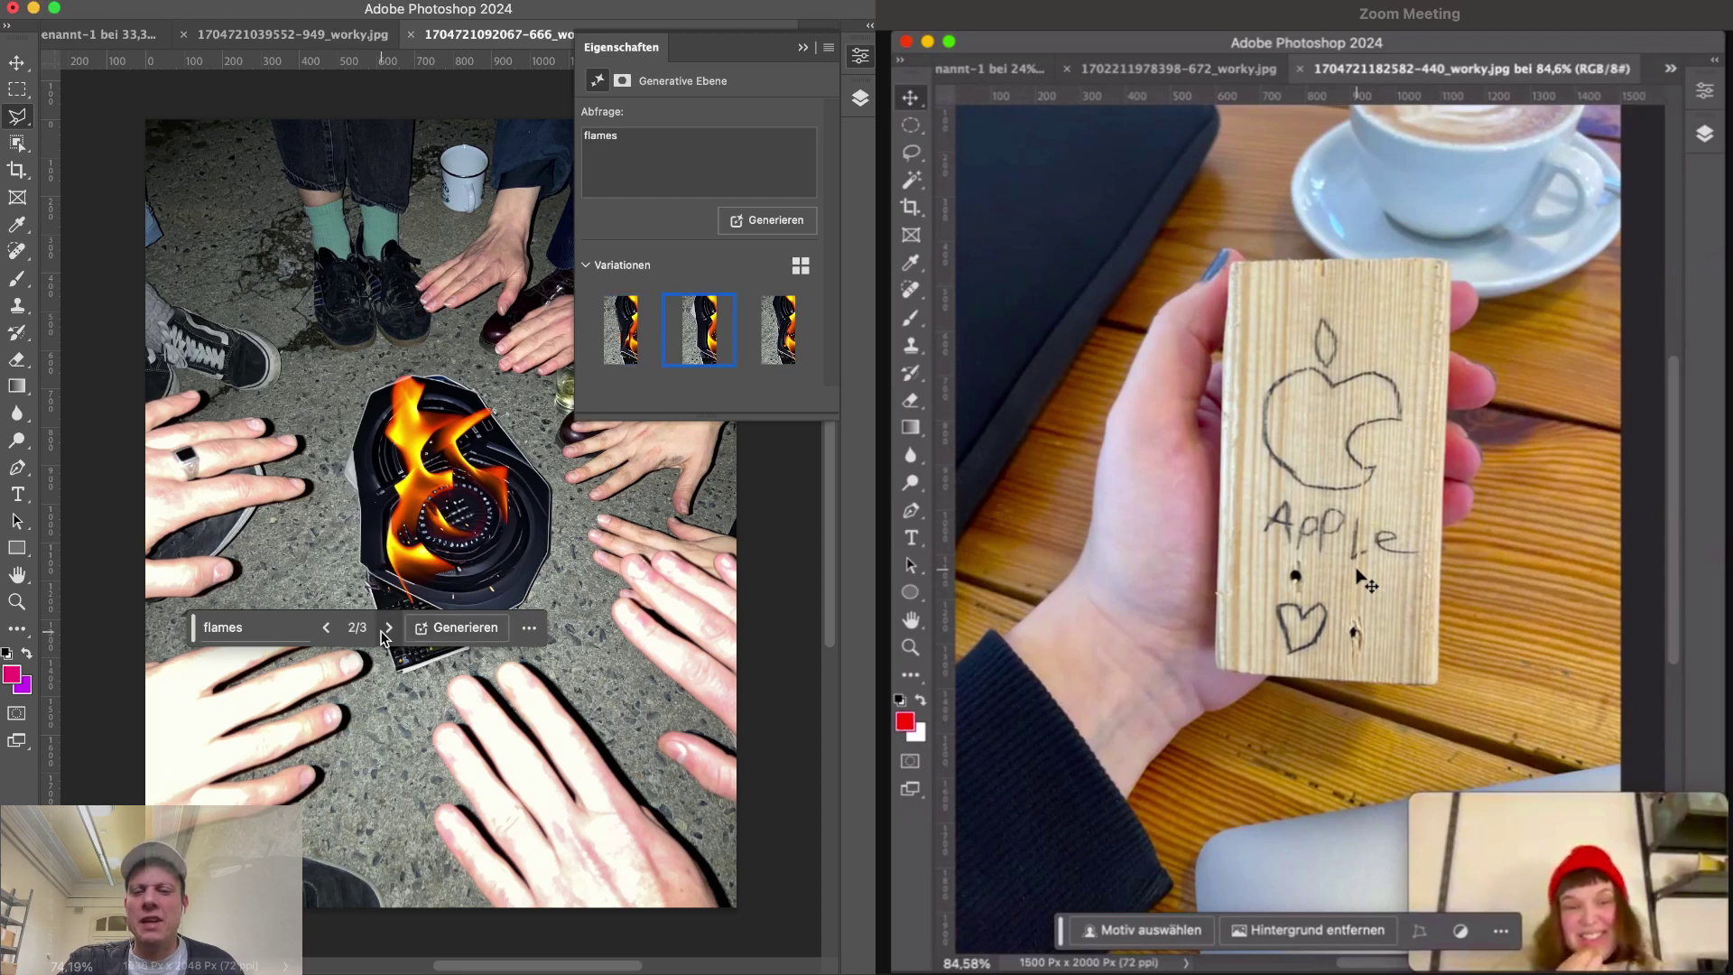
{"action": "left_click", "coordinate": [389, 629]}
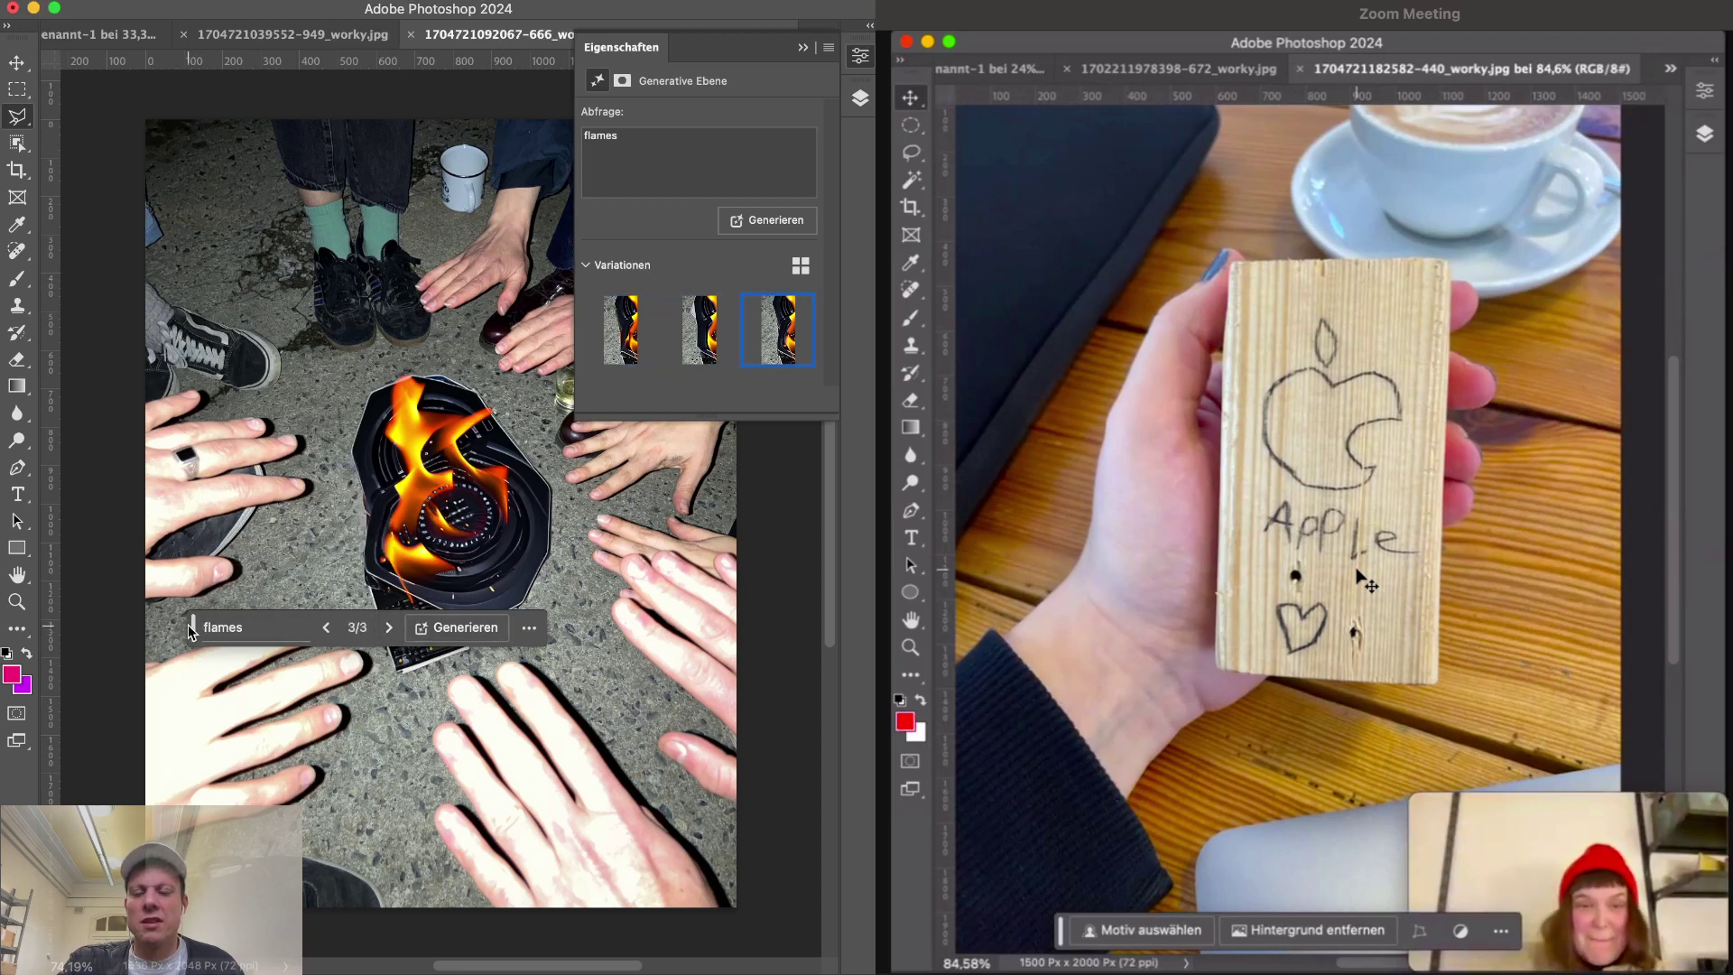
{"action": "left_click_drag", "start_coordinate": [189, 625], "coordinate": [274, 761]}
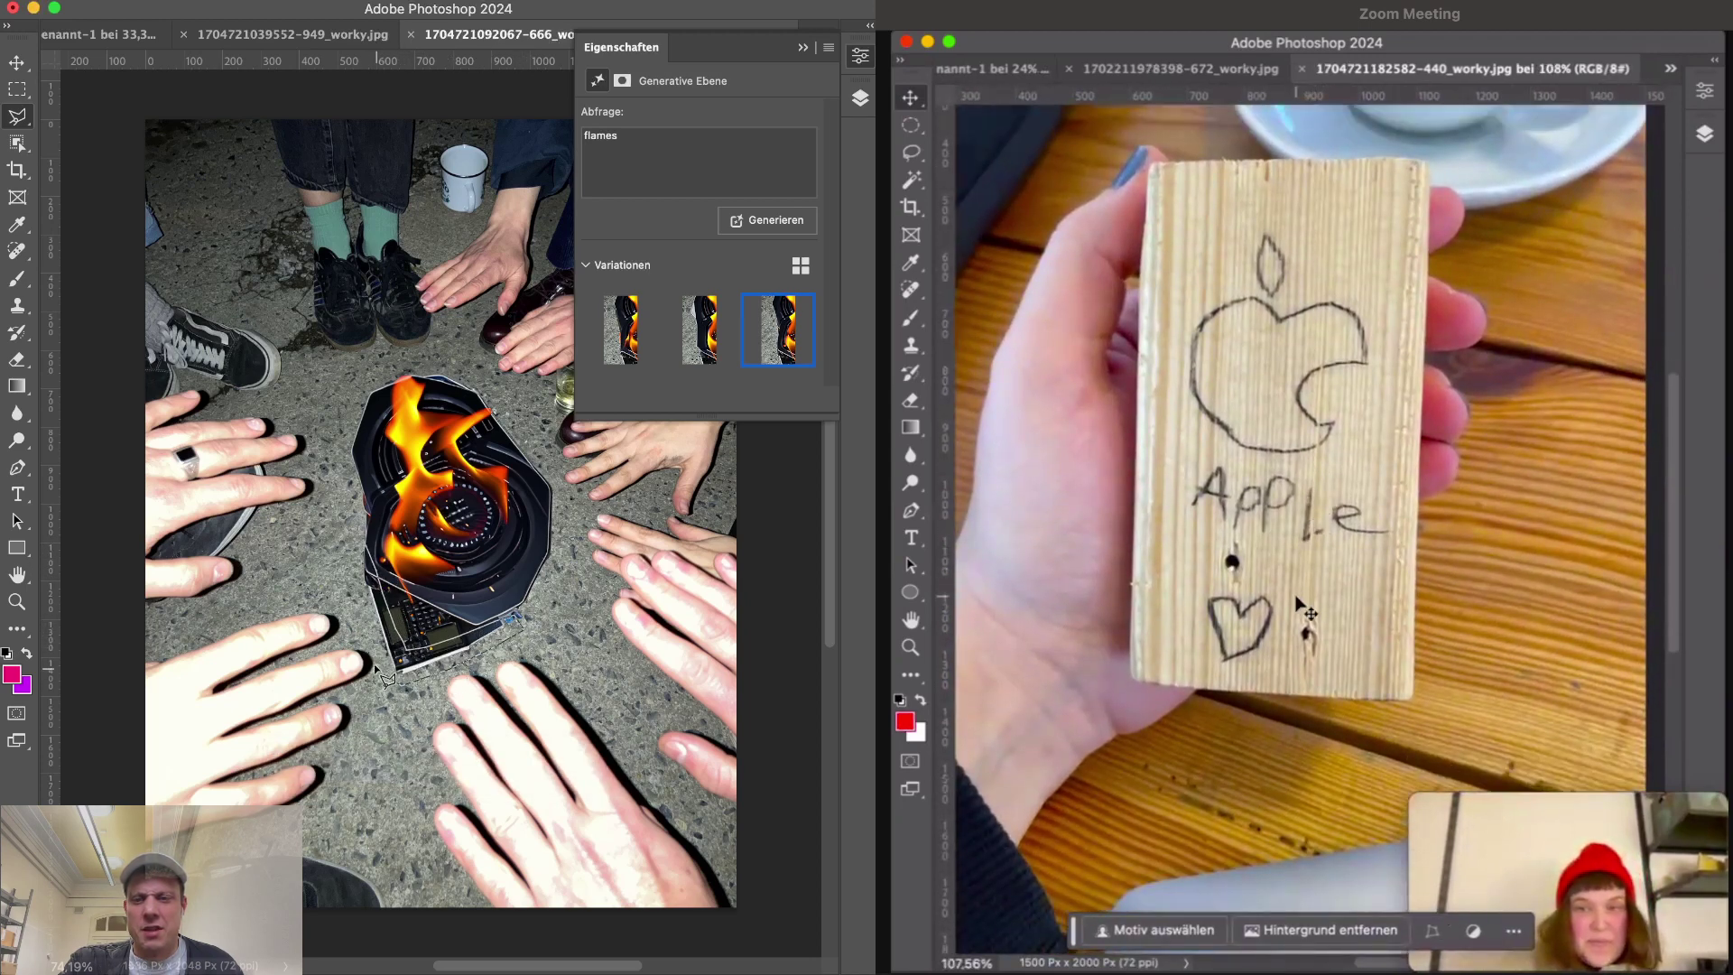
- Select the keypad part at the lower end of the burning device and generate a fill there with the prompt "flames"
{"action": "left_click_drag", "start_coordinate": [374, 664], "coordinate": [366, 558]}
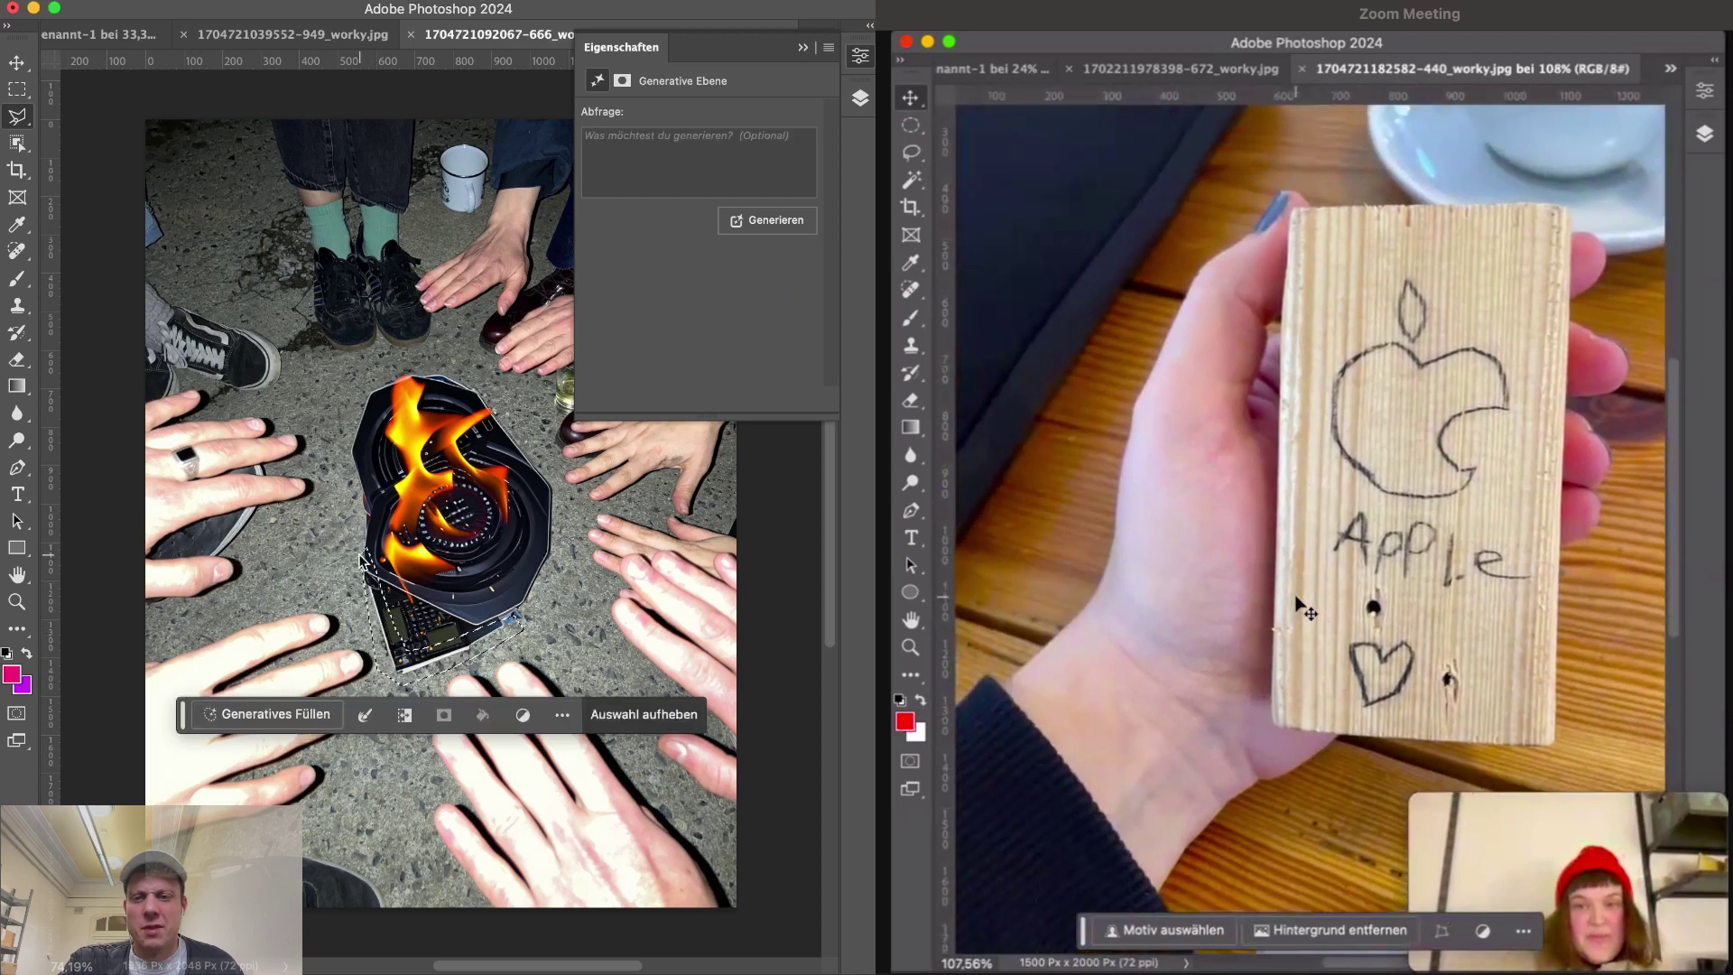
{"action": "left_click", "coordinate": [263, 713]}
{"action": "type", "text": "flames"}
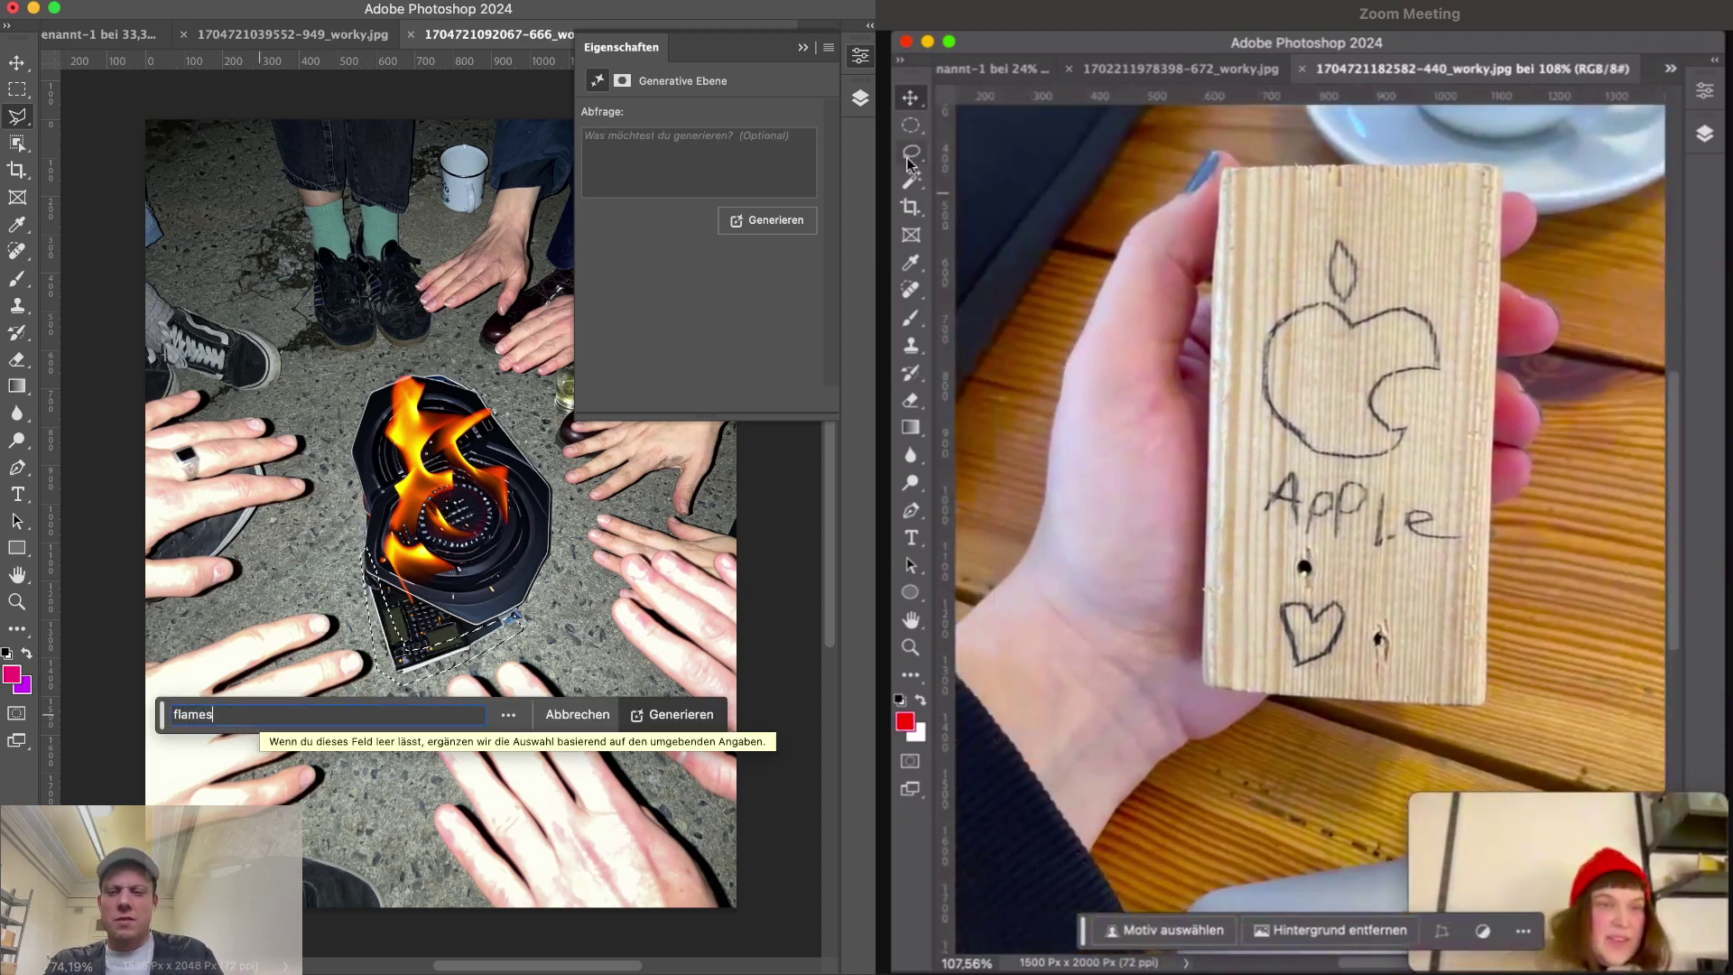
{"action": "left_click", "coordinate": [670, 714]}
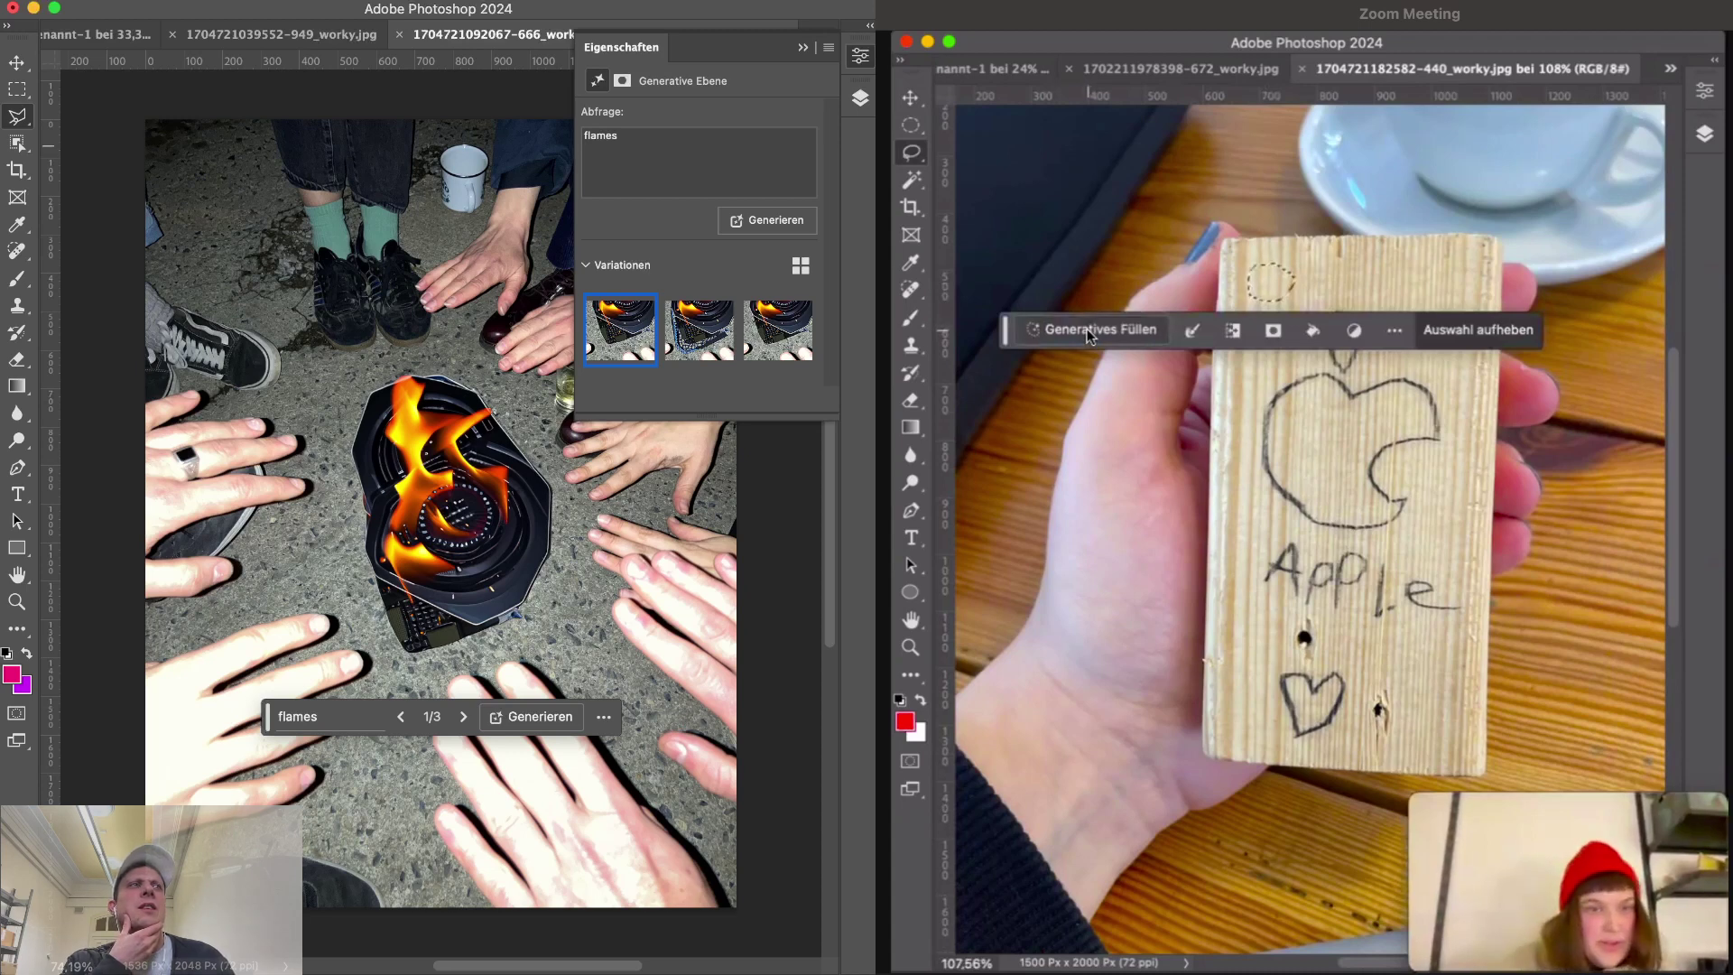
{"action": "left_click", "coordinate": [1087, 328]}
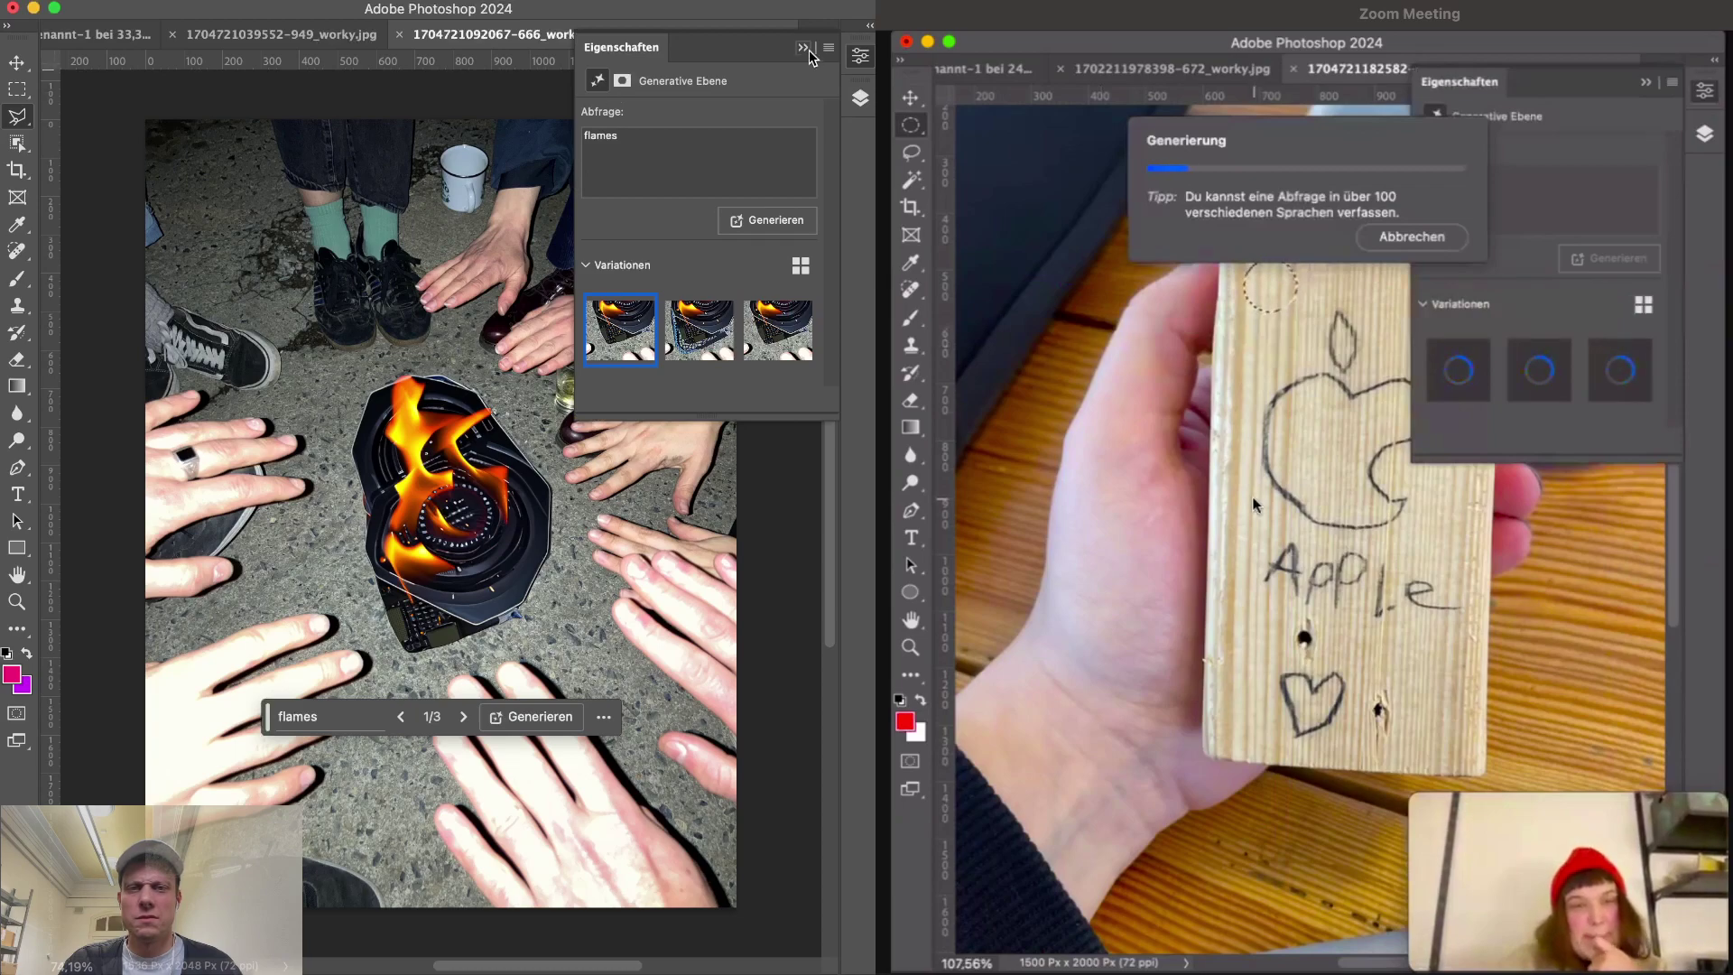
- Outline a polygonal selection around the lower-right part of the round black device beside the existing flames
{"action": "left_click", "coordinate": [802, 47]}
{"action": "key", "text": "v"}
{"action": "scroll", "coordinate": [475, 466], "scroll_direction": "up", "scroll_amount": 3}
{"action": "scroll", "coordinate": [476, 466], "scroll_direction": "up", "scroll_amount": 3}
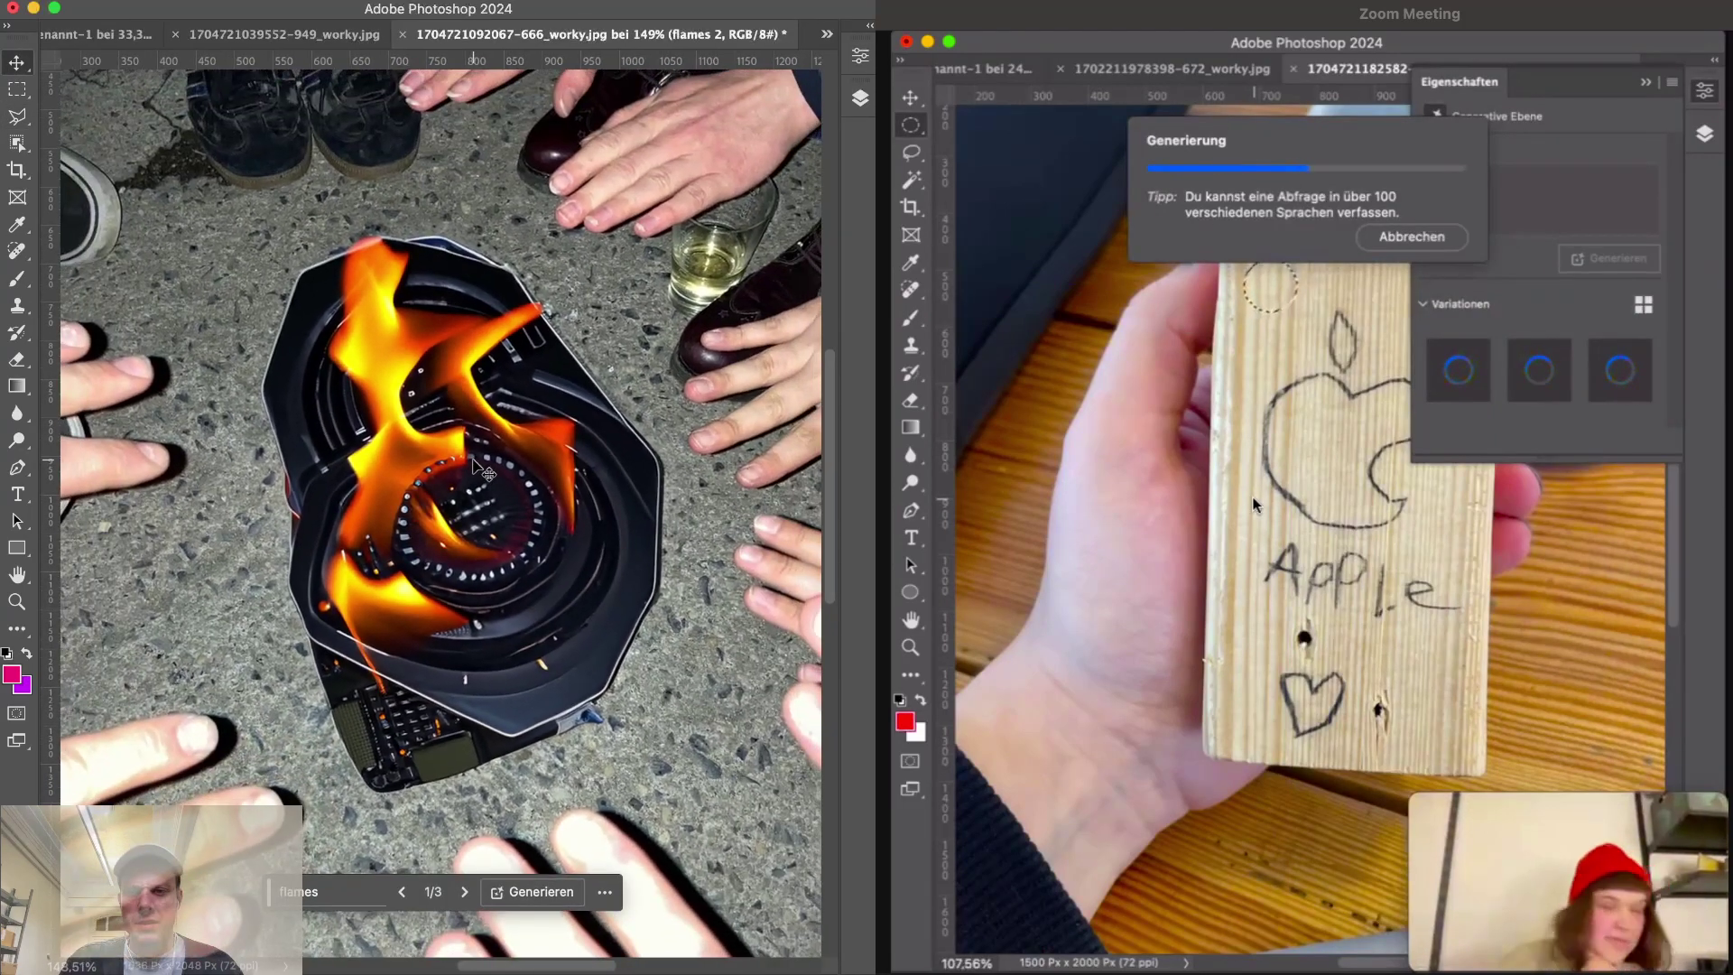
{"action": "key", "text": "l"}
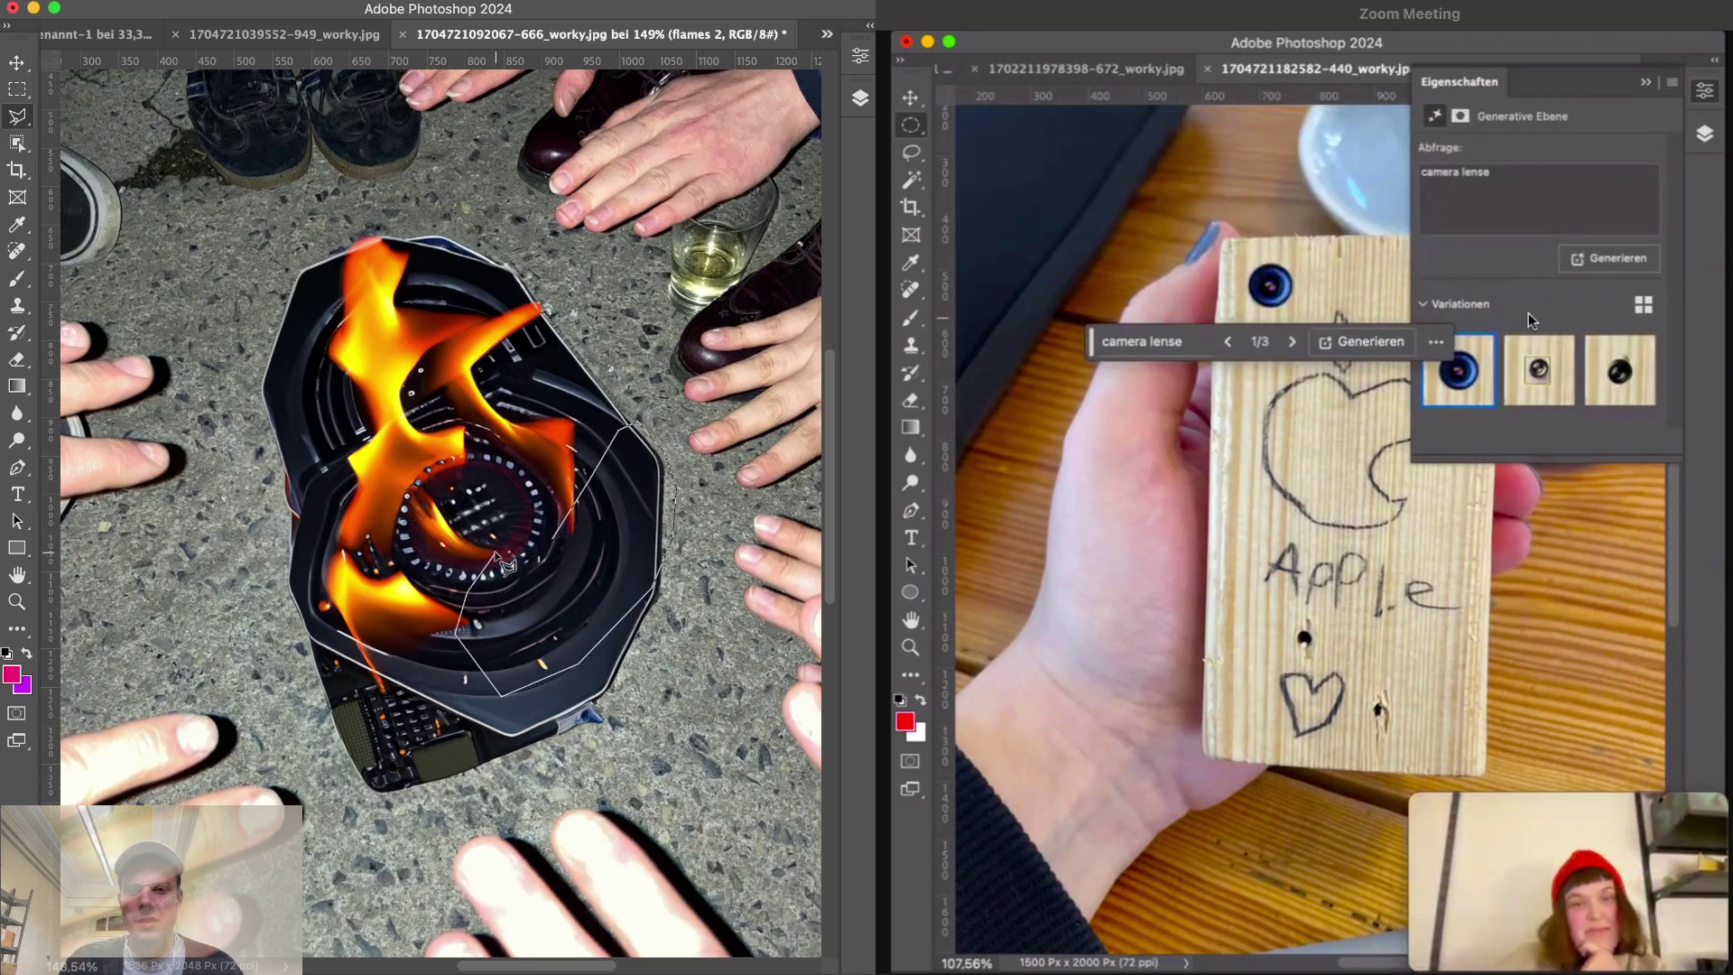
{"action": "left_click", "coordinate": [555, 534]}
- Generate a Generative Fill in the selected lower-right part of the device with the prompt "flames, burning fire"
{"action": "left_click", "coordinate": [365, 725]}
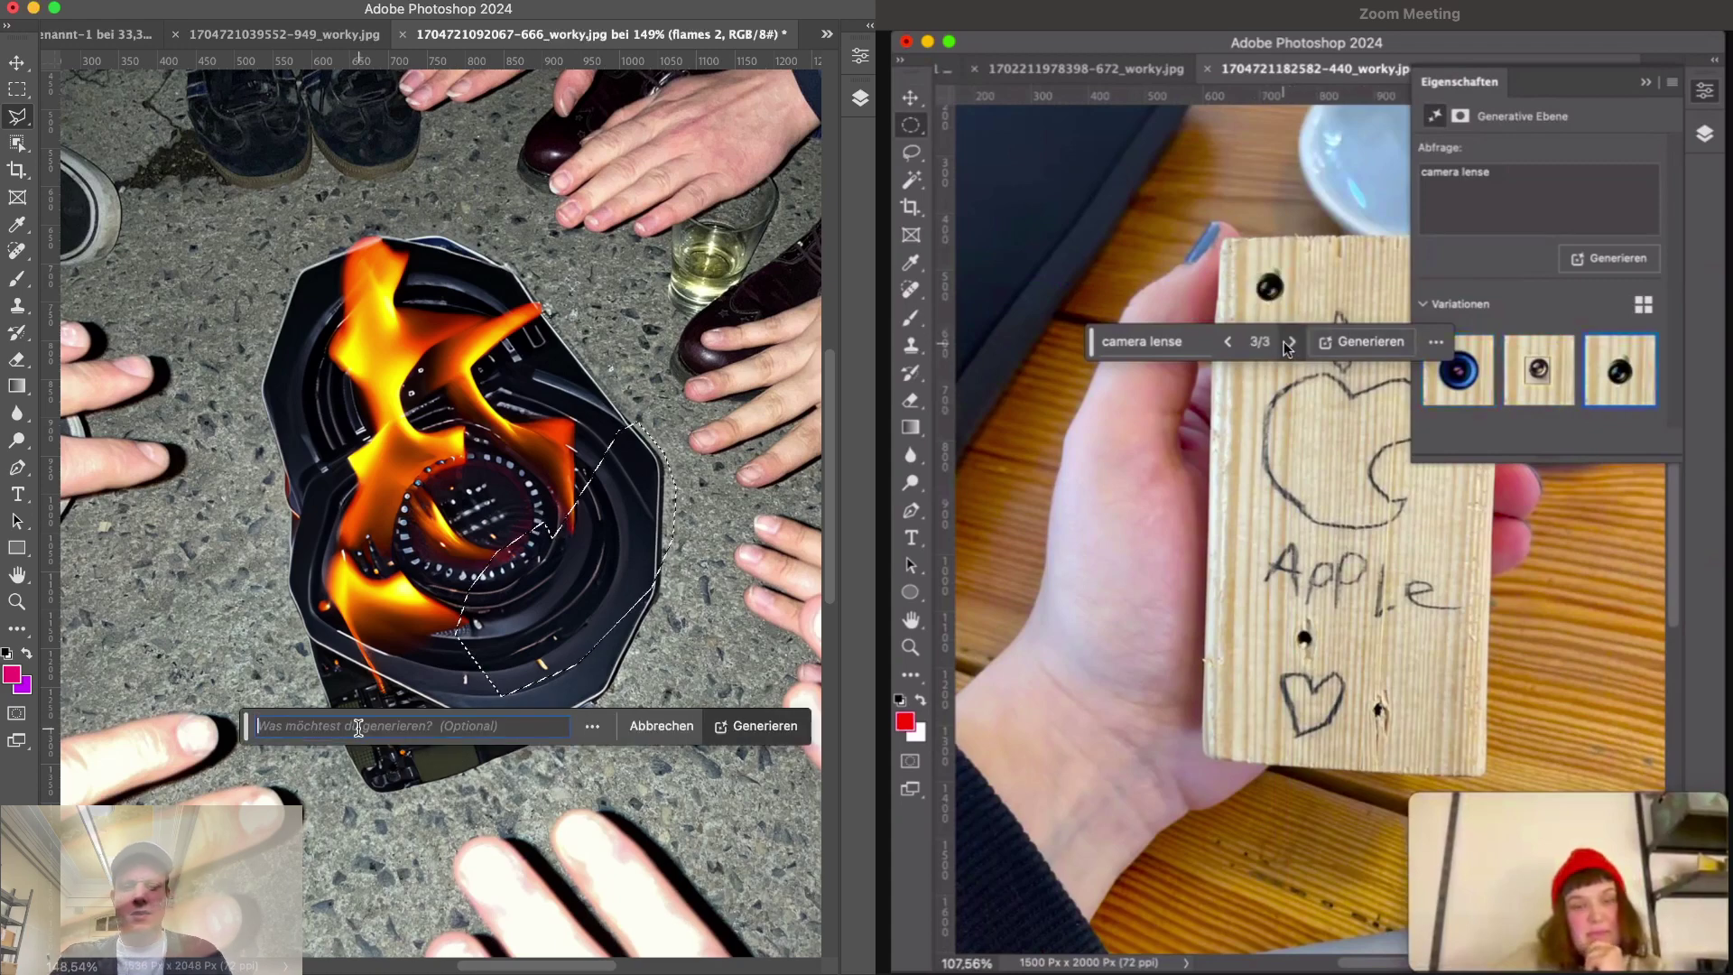
{"action": "type", "text": "flames, bu"}
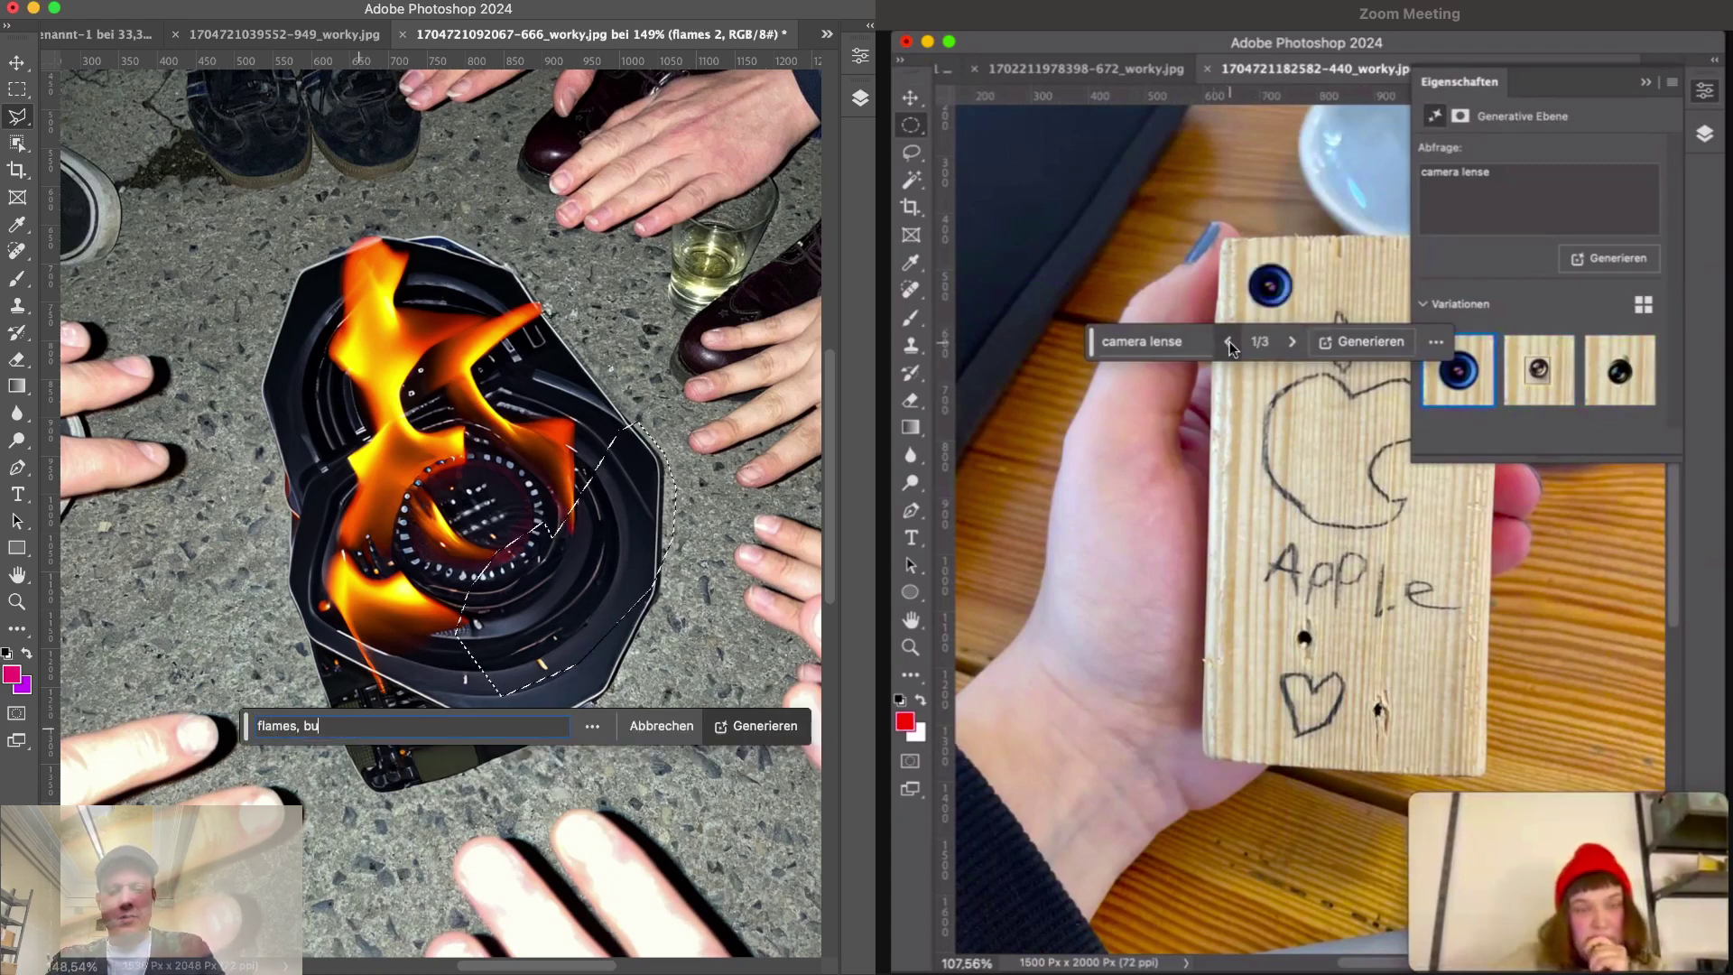
{"action": "type", "text": "rning fire"}
{"action": "key", "text": "Return"}
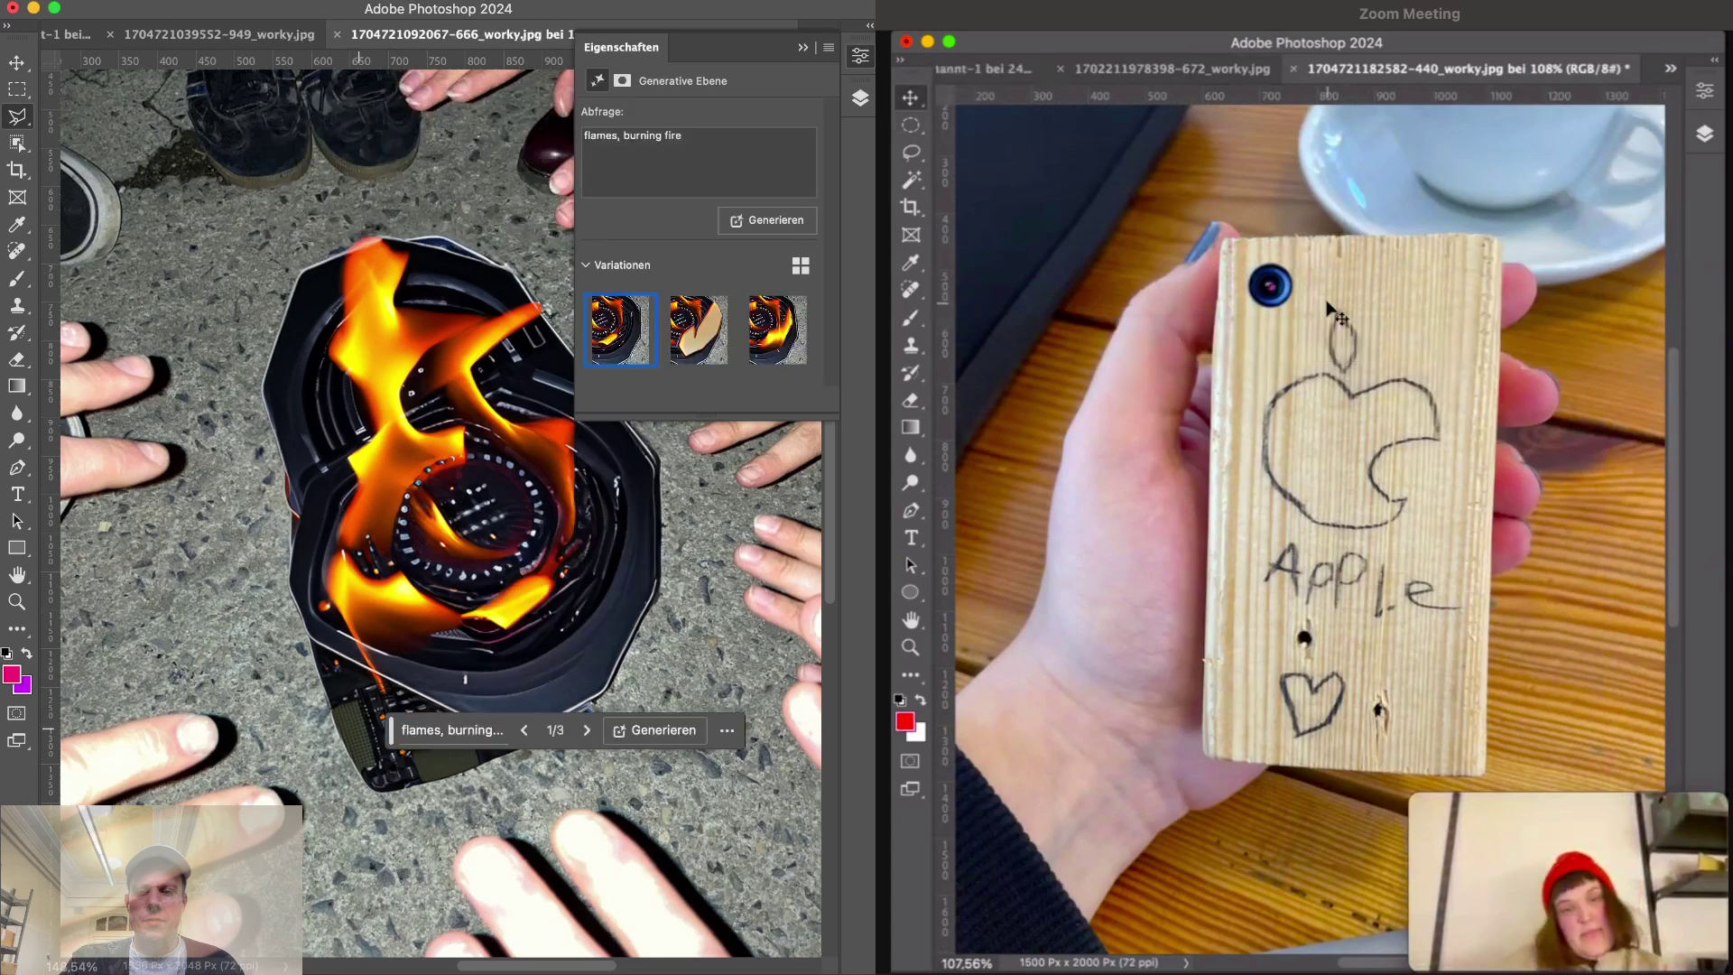
- Compare the generated flame variations on the device's lower-right part and choose the third one
{"action": "left_click", "coordinate": [713, 332]}
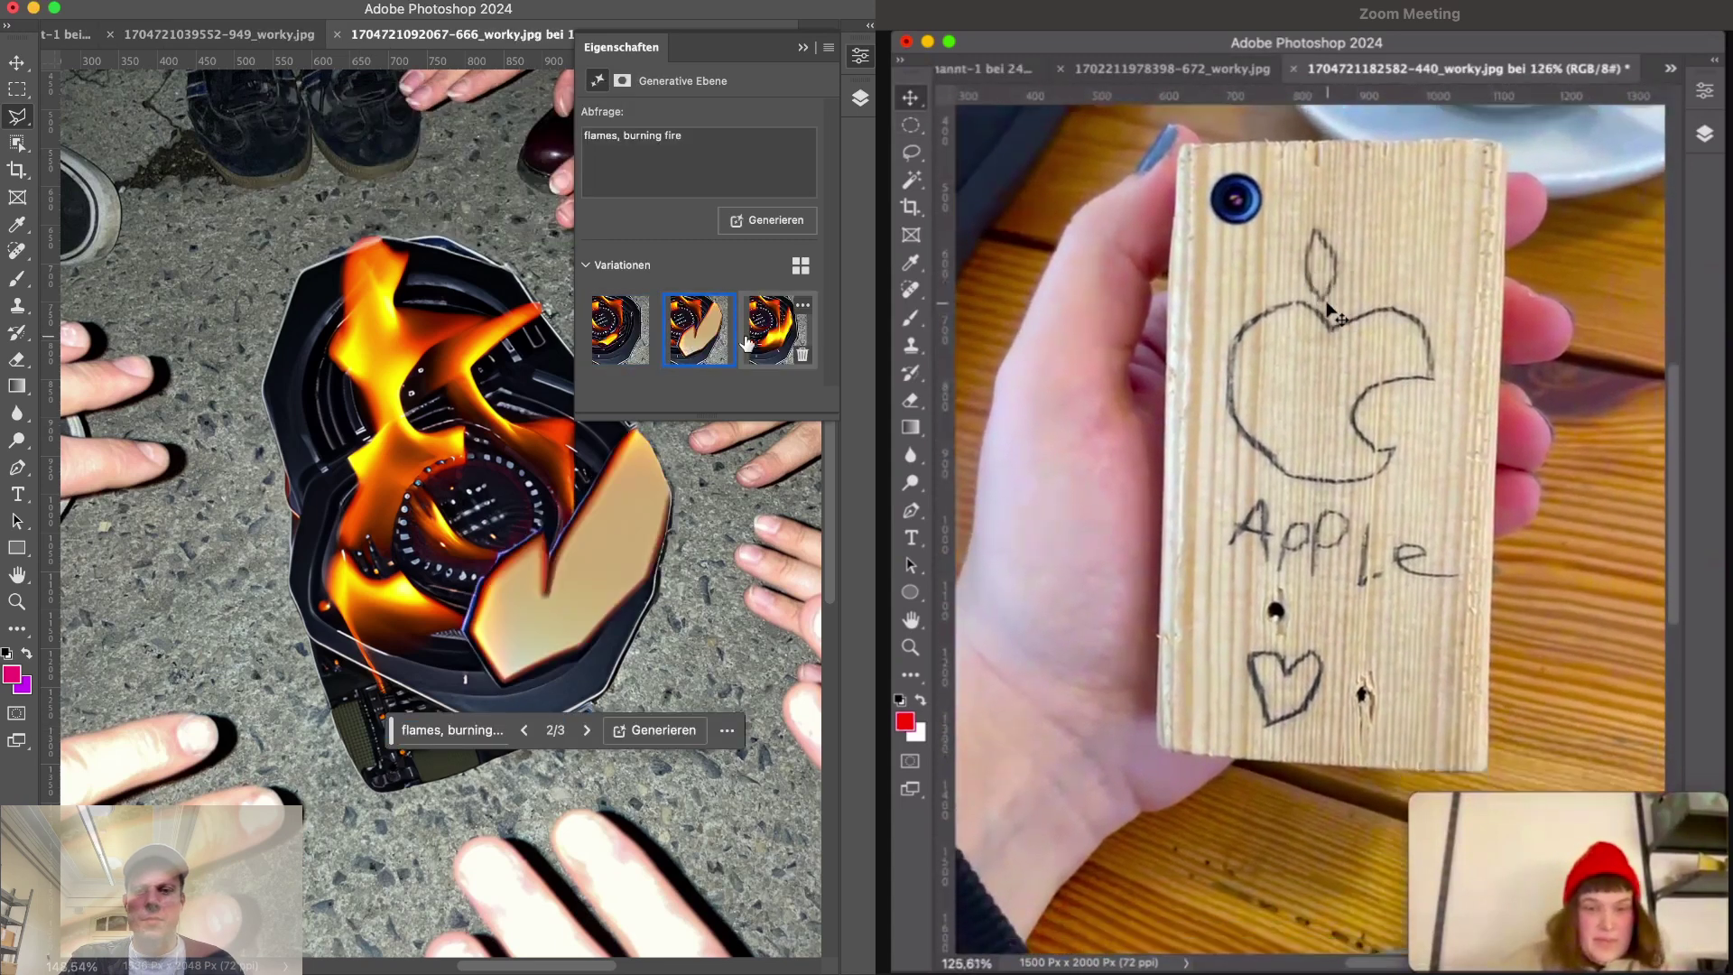
{"action": "left_click", "coordinate": [749, 341]}
{"action": "left_click", "coordinate": [524, 730]}
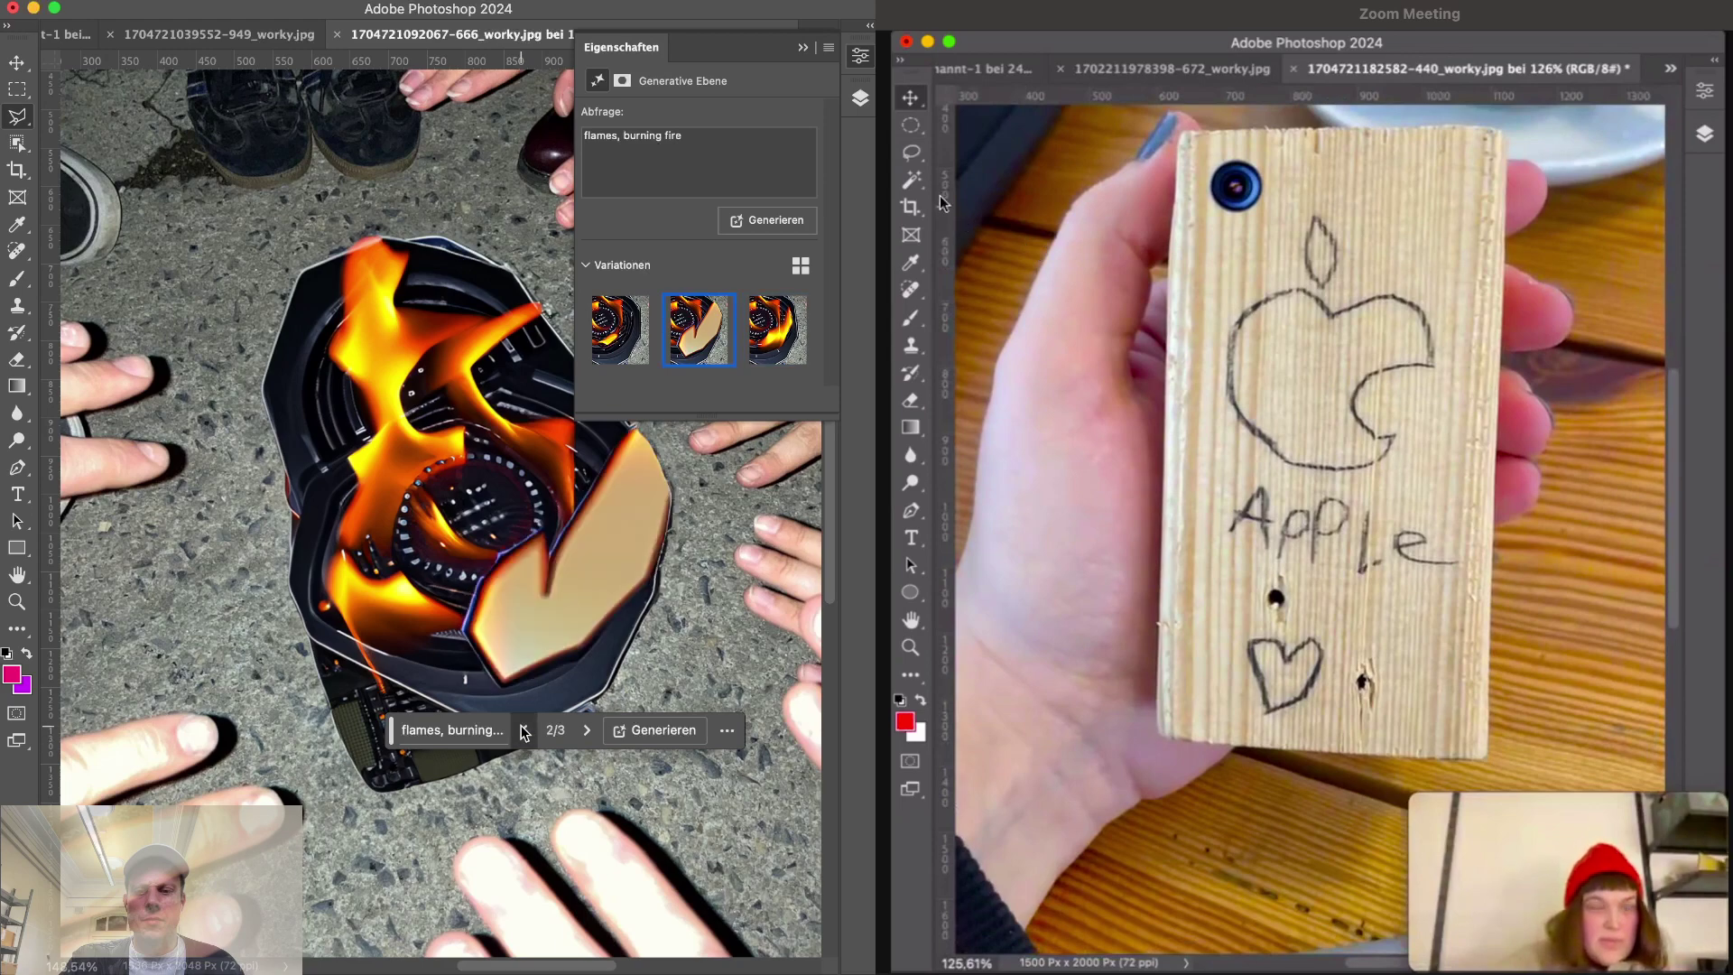
{"action": "left_click", "coordinate": [523, 730]}
{"action": "left_click", "coordinate": [582, 731]}
{"action": "left_click", "coordinate": [583, 730]}
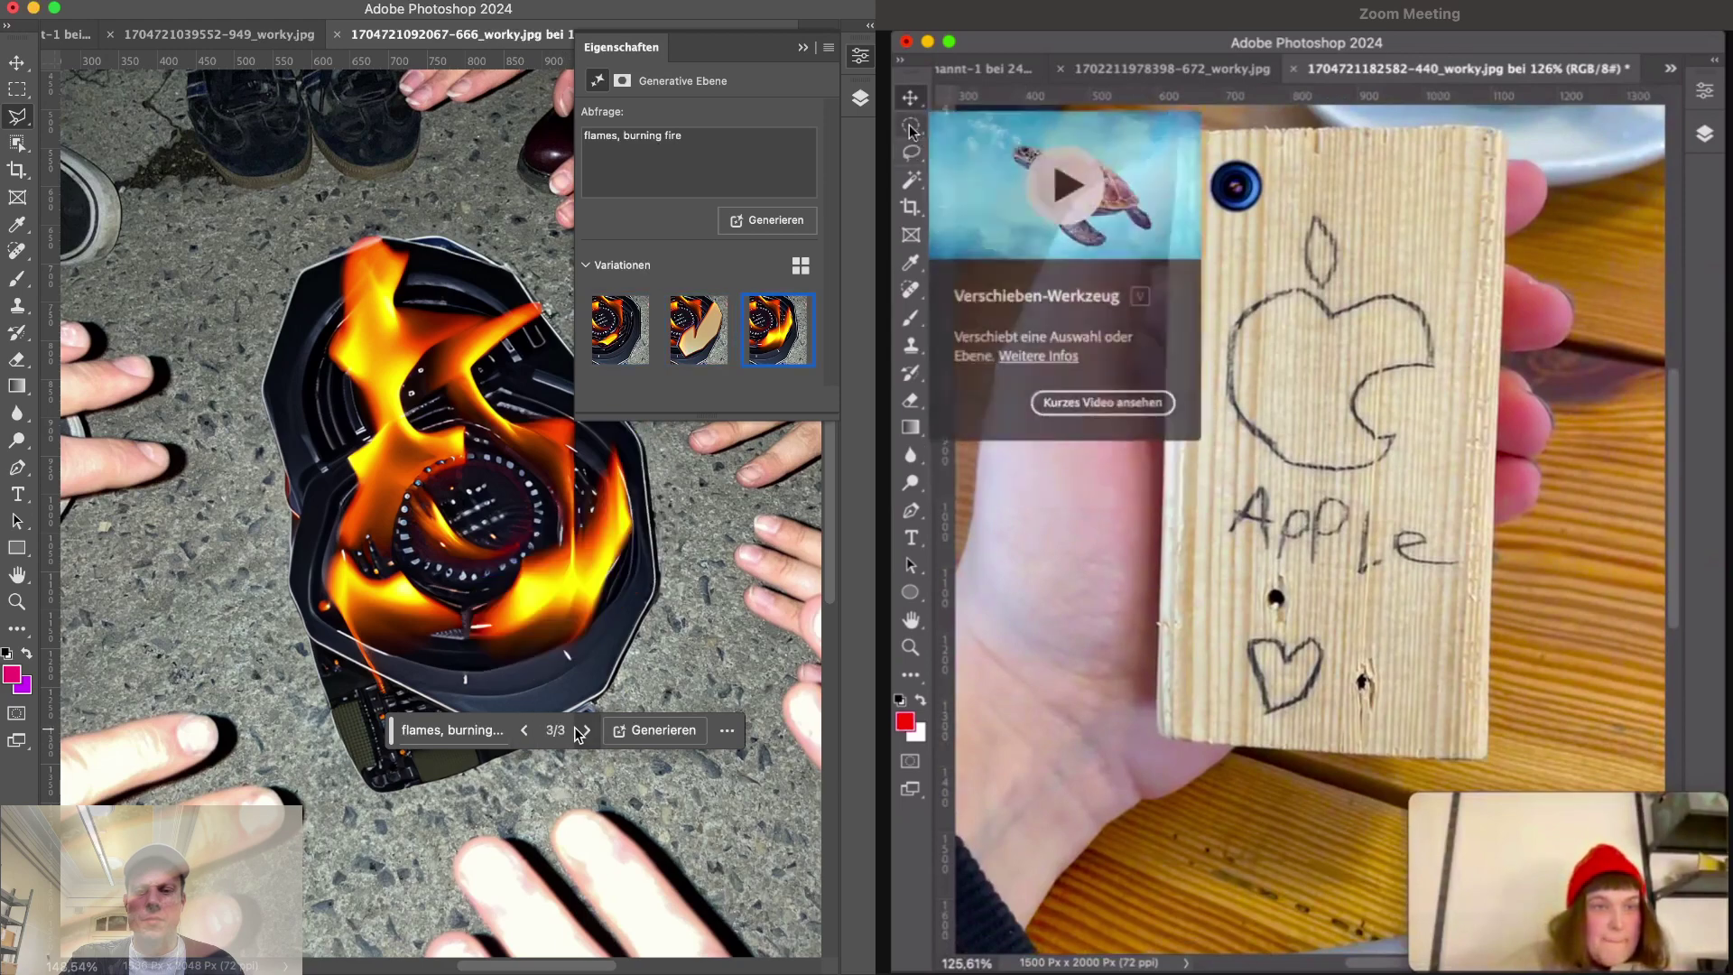
- Close the generative layer's properties and move the floating bar out of the photo
{"action": "key", "text": "super+minus"}
{"action": "key", "text": "super+minus"}
{"action": "key", "text": "super+minus"}
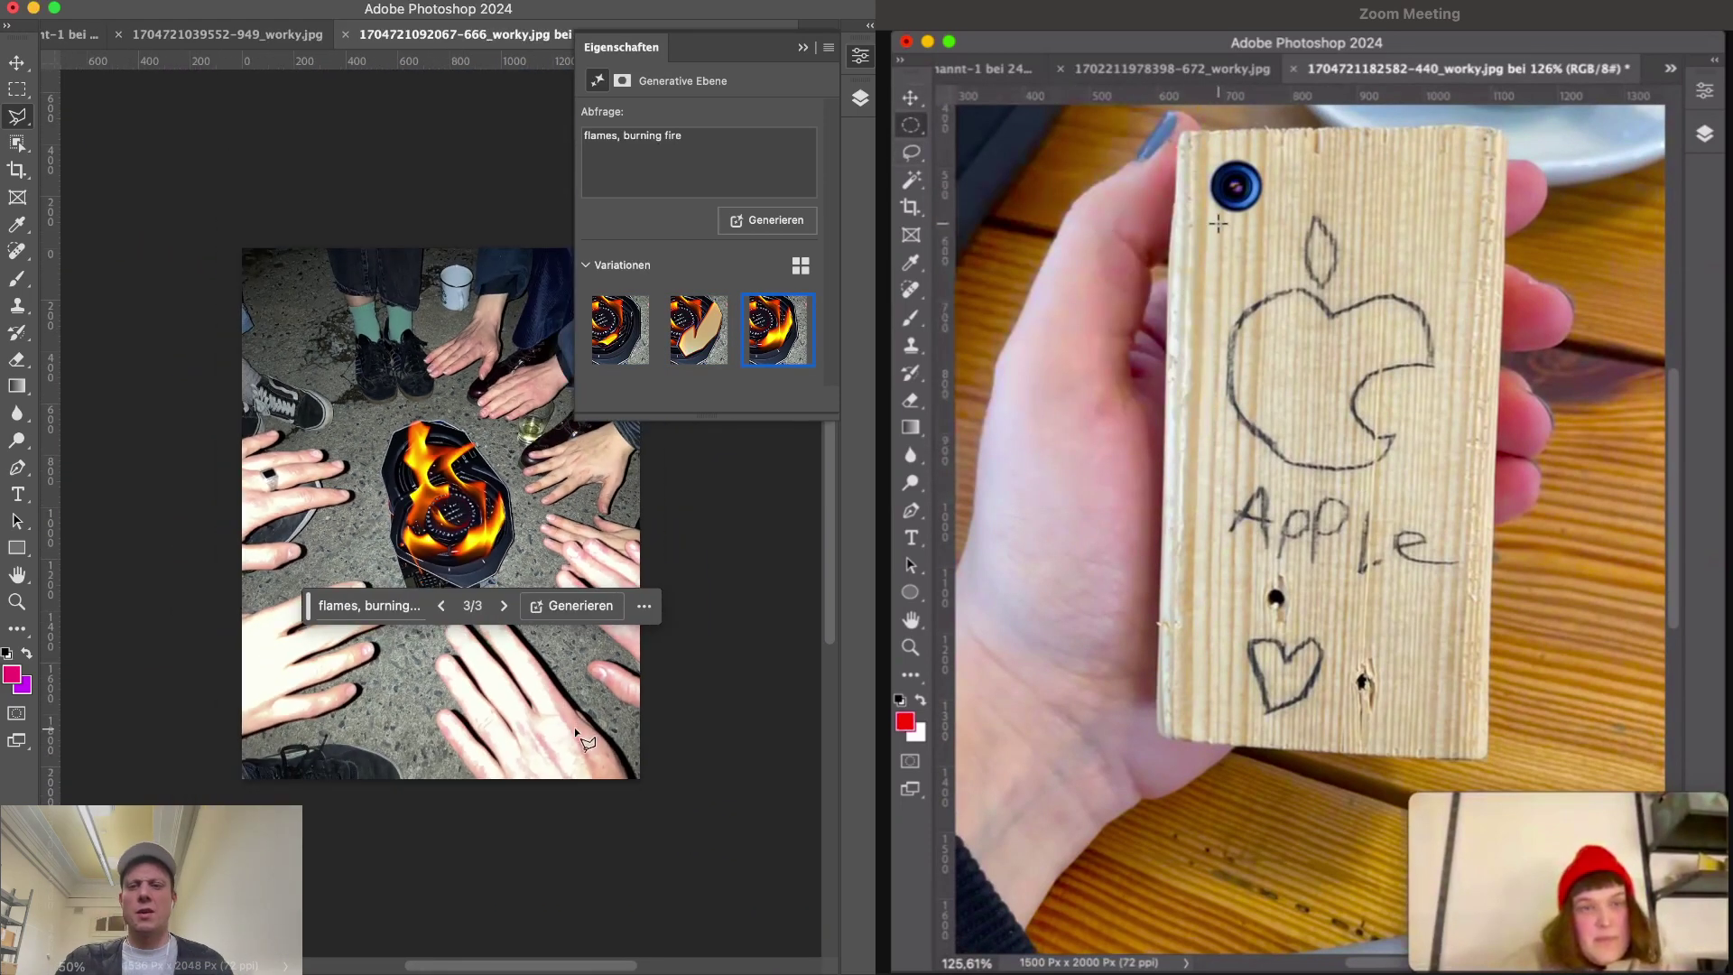
{"action": "left_click", "coordinate": [657, 424]}
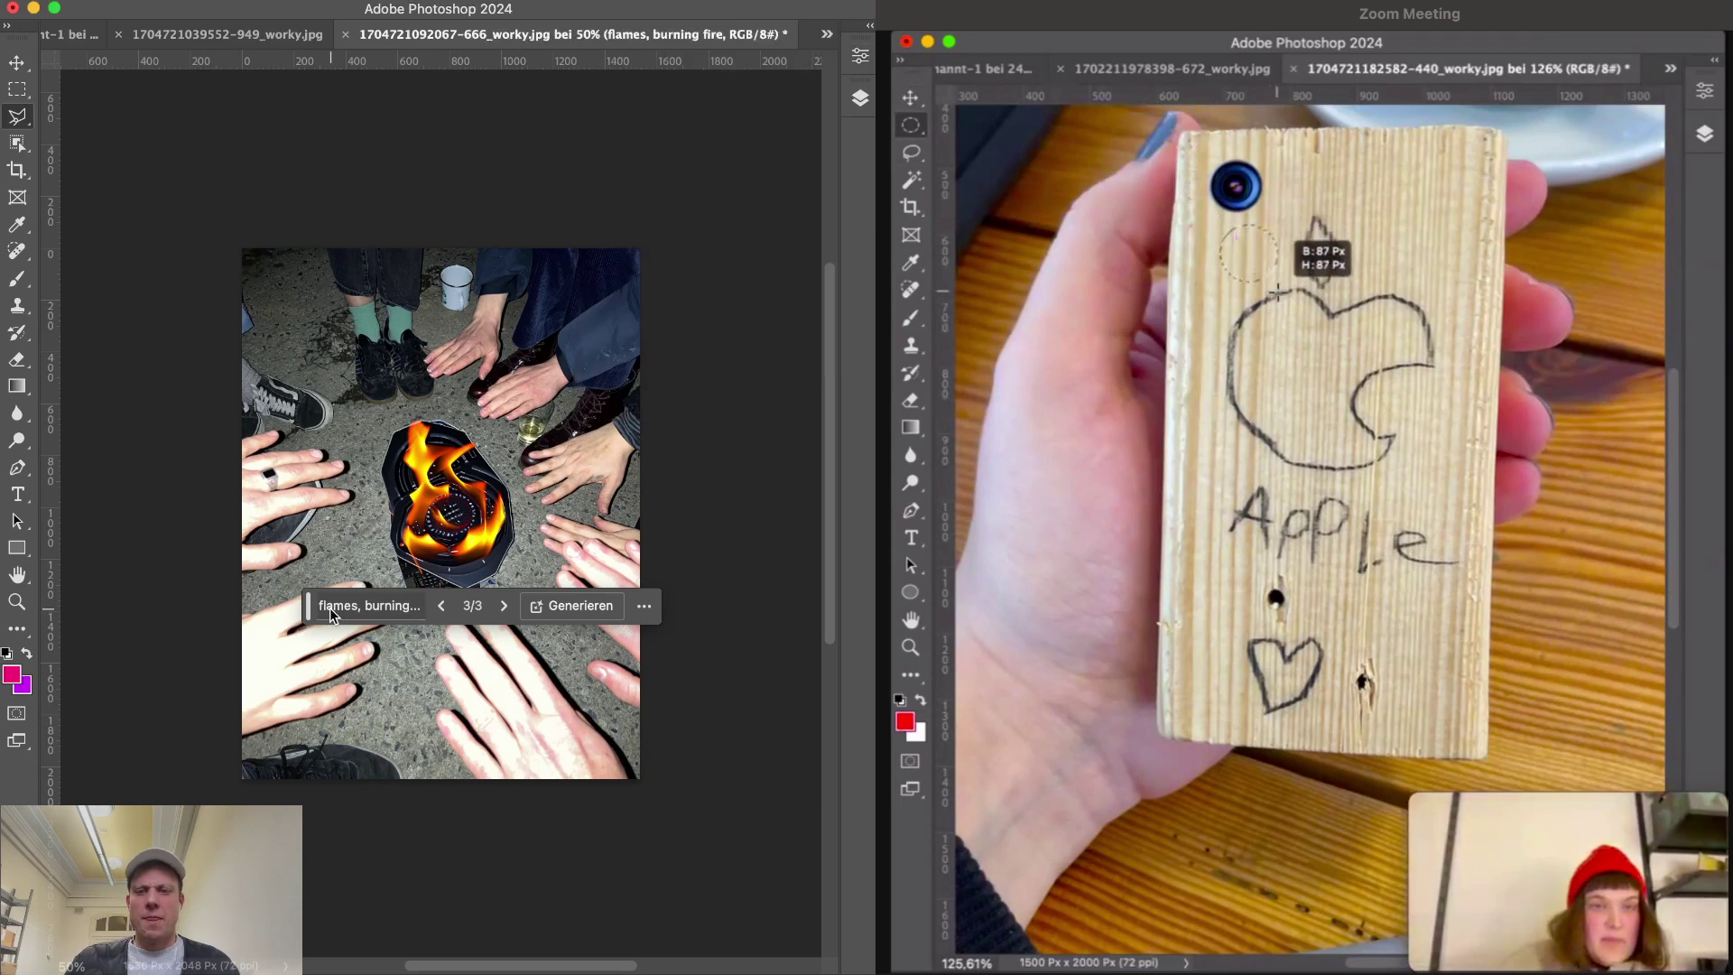
{"action": "left_click_drag", "start_coordinate": [309, 606], "coordinate": [397, 126]}
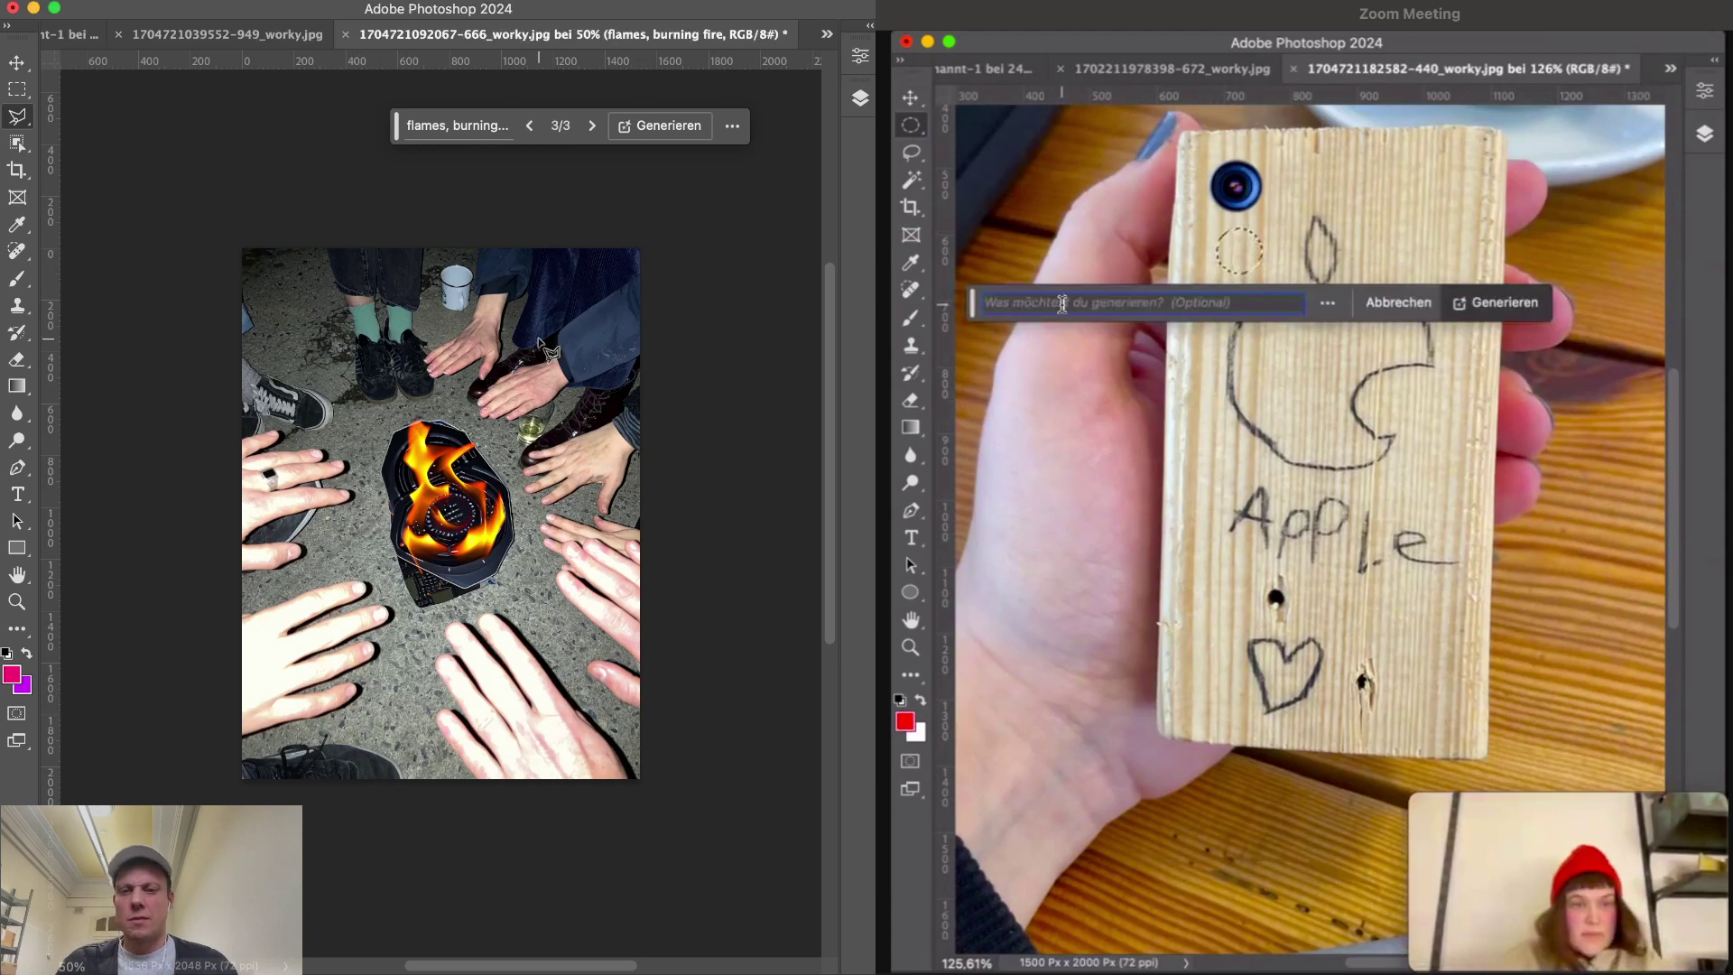
- Draw an elliptical selection over the inside of the white enamel mug's opening
{"action": "scroll", "coordinate": [469, 293], "scroll_direction": "up", "scroll_amount": 5}
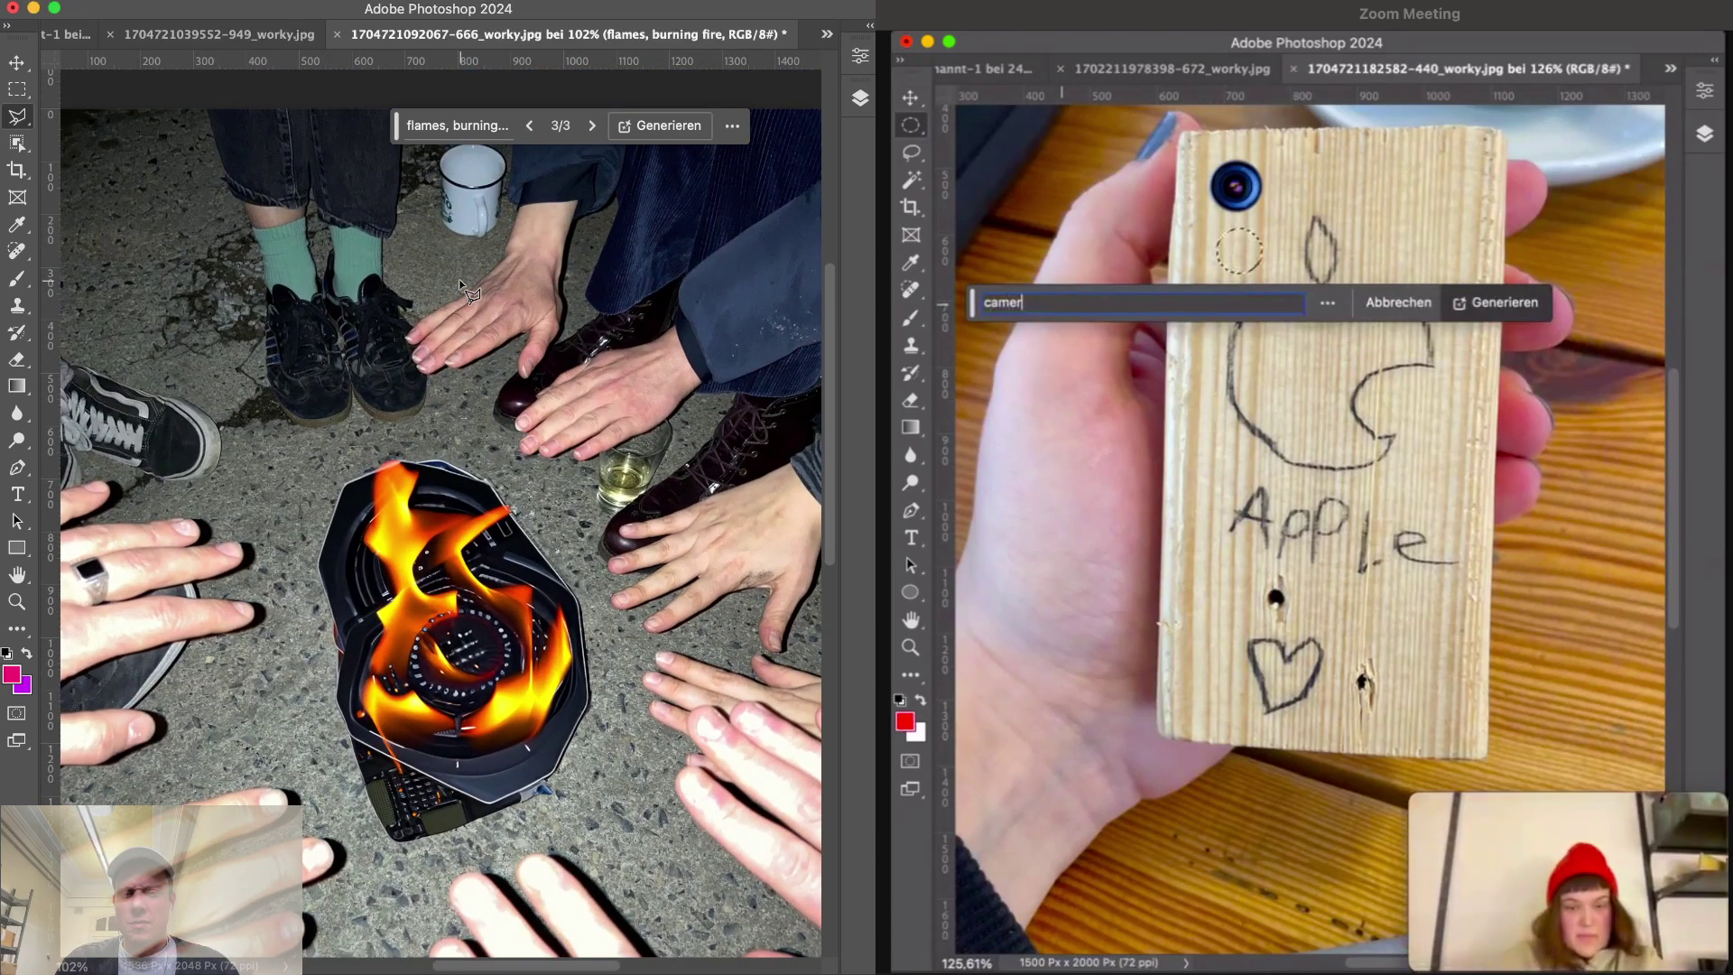
{"action": "scroll", "coordinate": [468, 292], "scroll_direction": "up", "scroll_amount": 8}
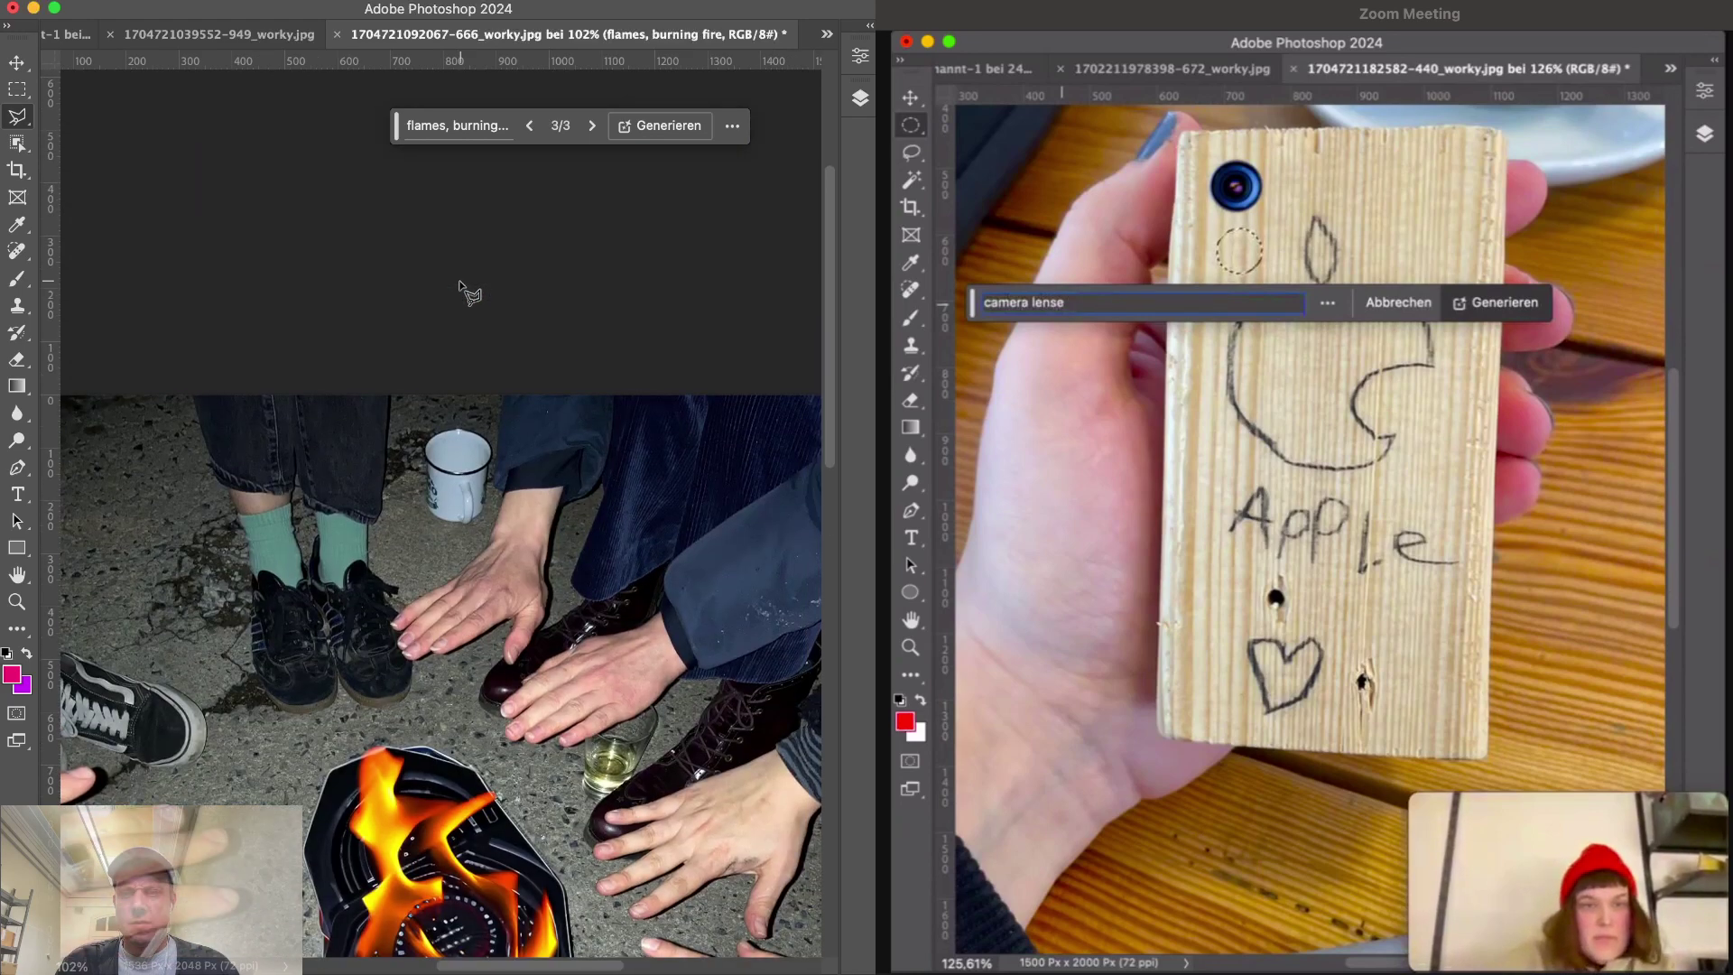
{"action": "scroll", "coordinate": [494, 440], "scroll_direction": "up", "scroll_amount": 2}
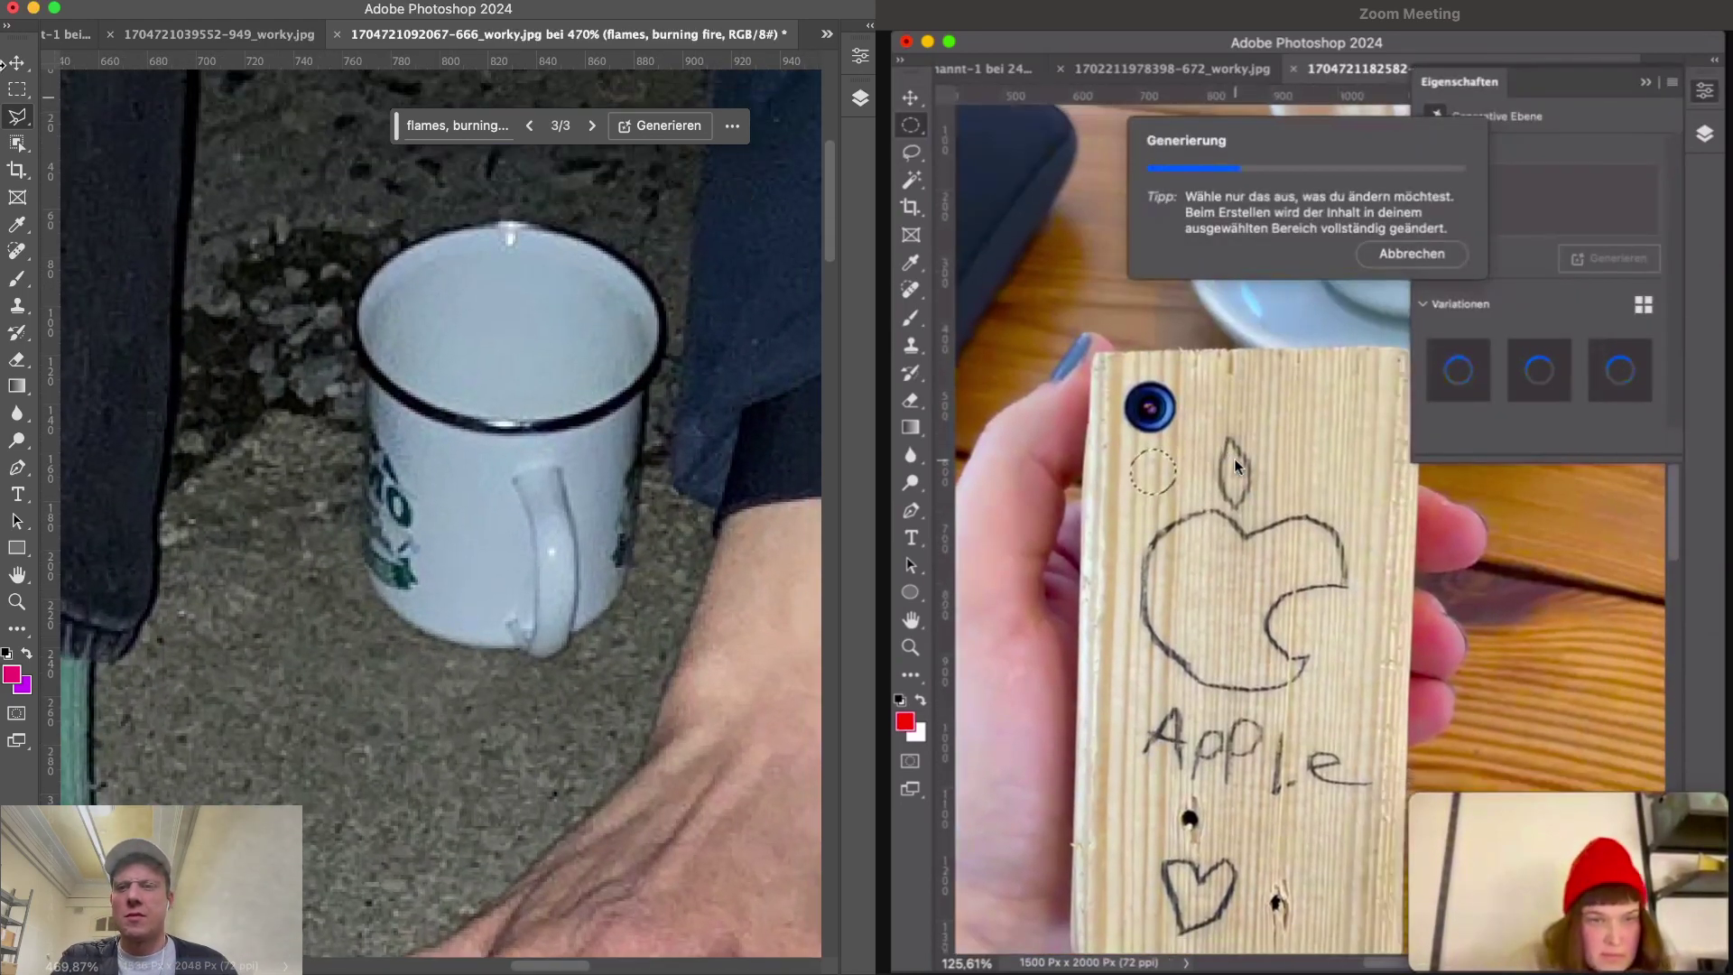
{"action": "right_click", "coordinate": [17, 116]}
{"action": "right_click", "coordinate": [17, 89]}
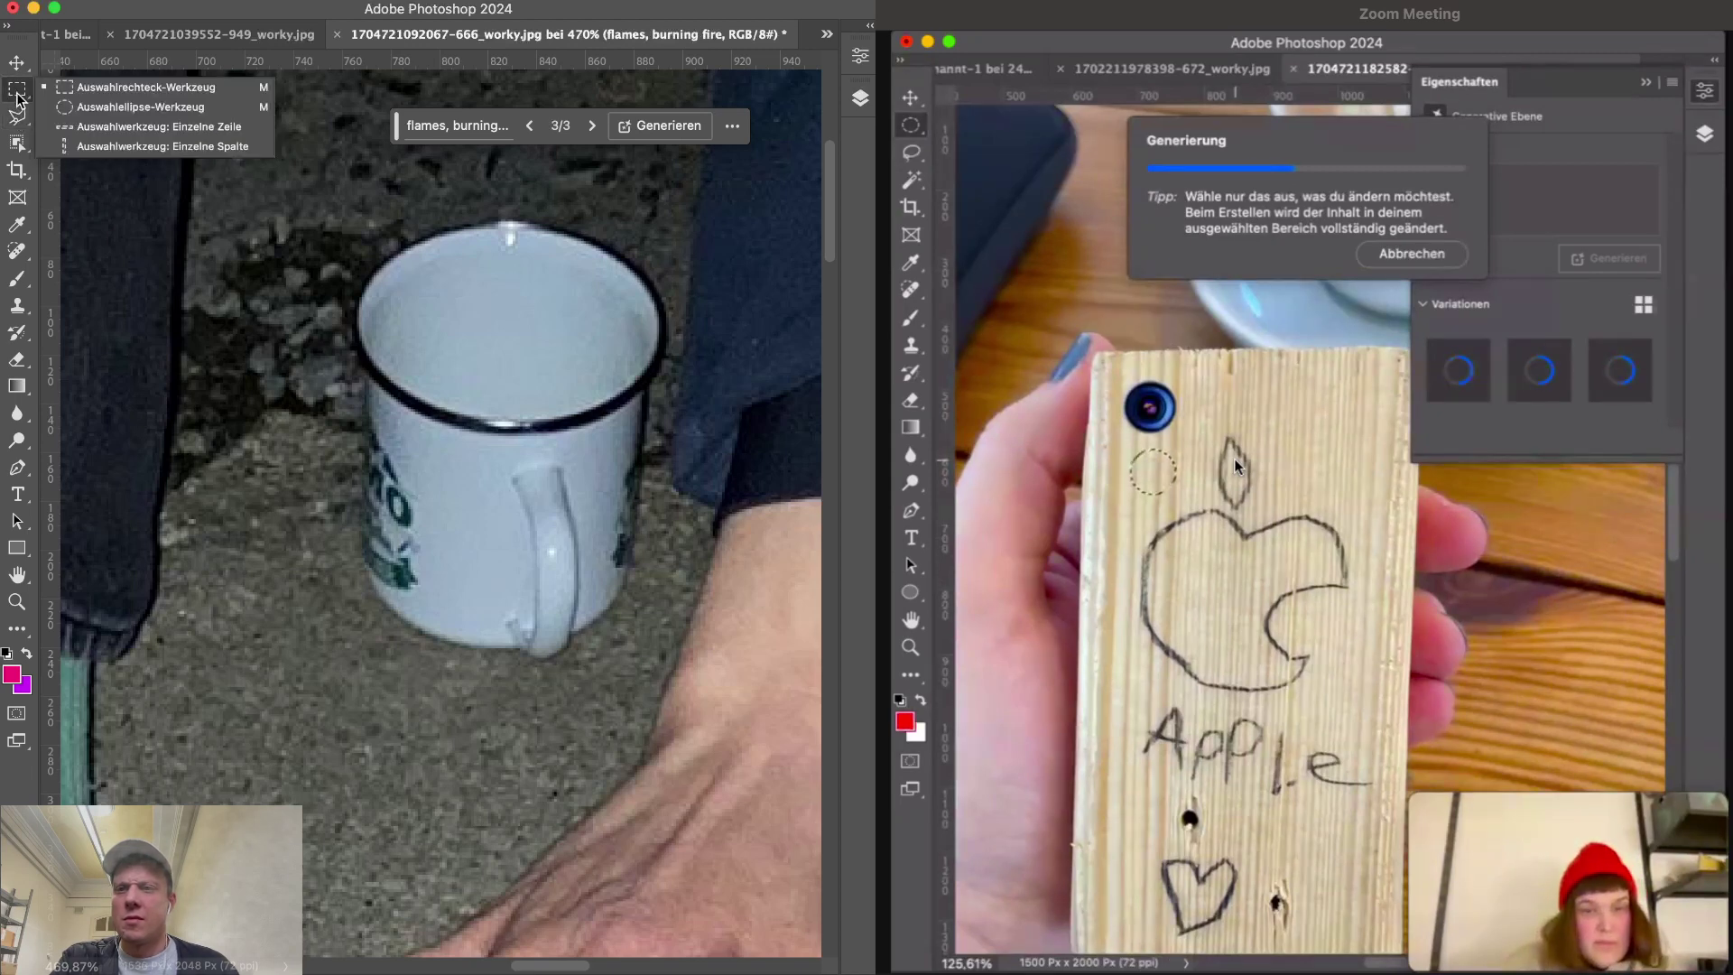
{"action": "left_click", "coordinate": [118, 108]}
{"action": "mouse_move", "coordinate": [386, 283]}
{"action": "left_mouse_down"}
{"action": "mouse_move", "coordinate": [613, 415]}
{"action": "mouse_move", "coordinate": [618, 361]}
{"action": "mouse_move", "coordinate": [648, 417]}
{"action": "left_mouse_up"}
- Generate a Generative Fill in the mug's opening with the prompt "healthy delicious liquid"
{"action": "left_click", "coordinate": [343, 447]}
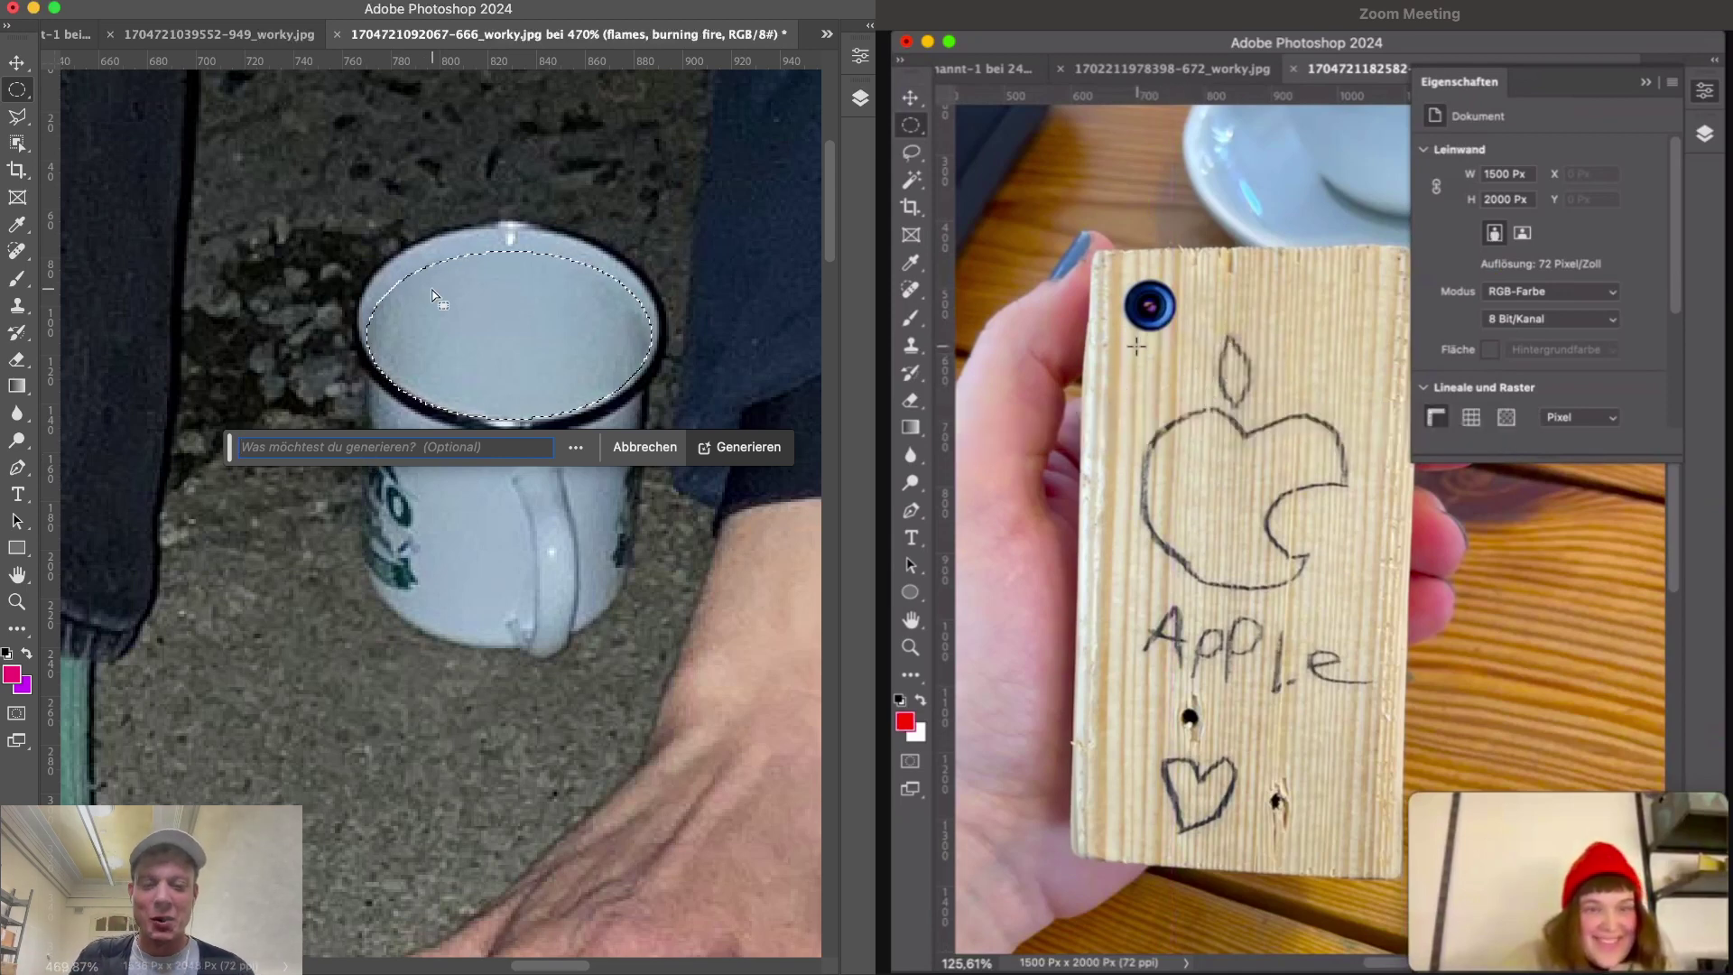
{"action": "scroll", "coordinate": [460, 289], "scroll_direction": "down", "scroll_amount": 10}
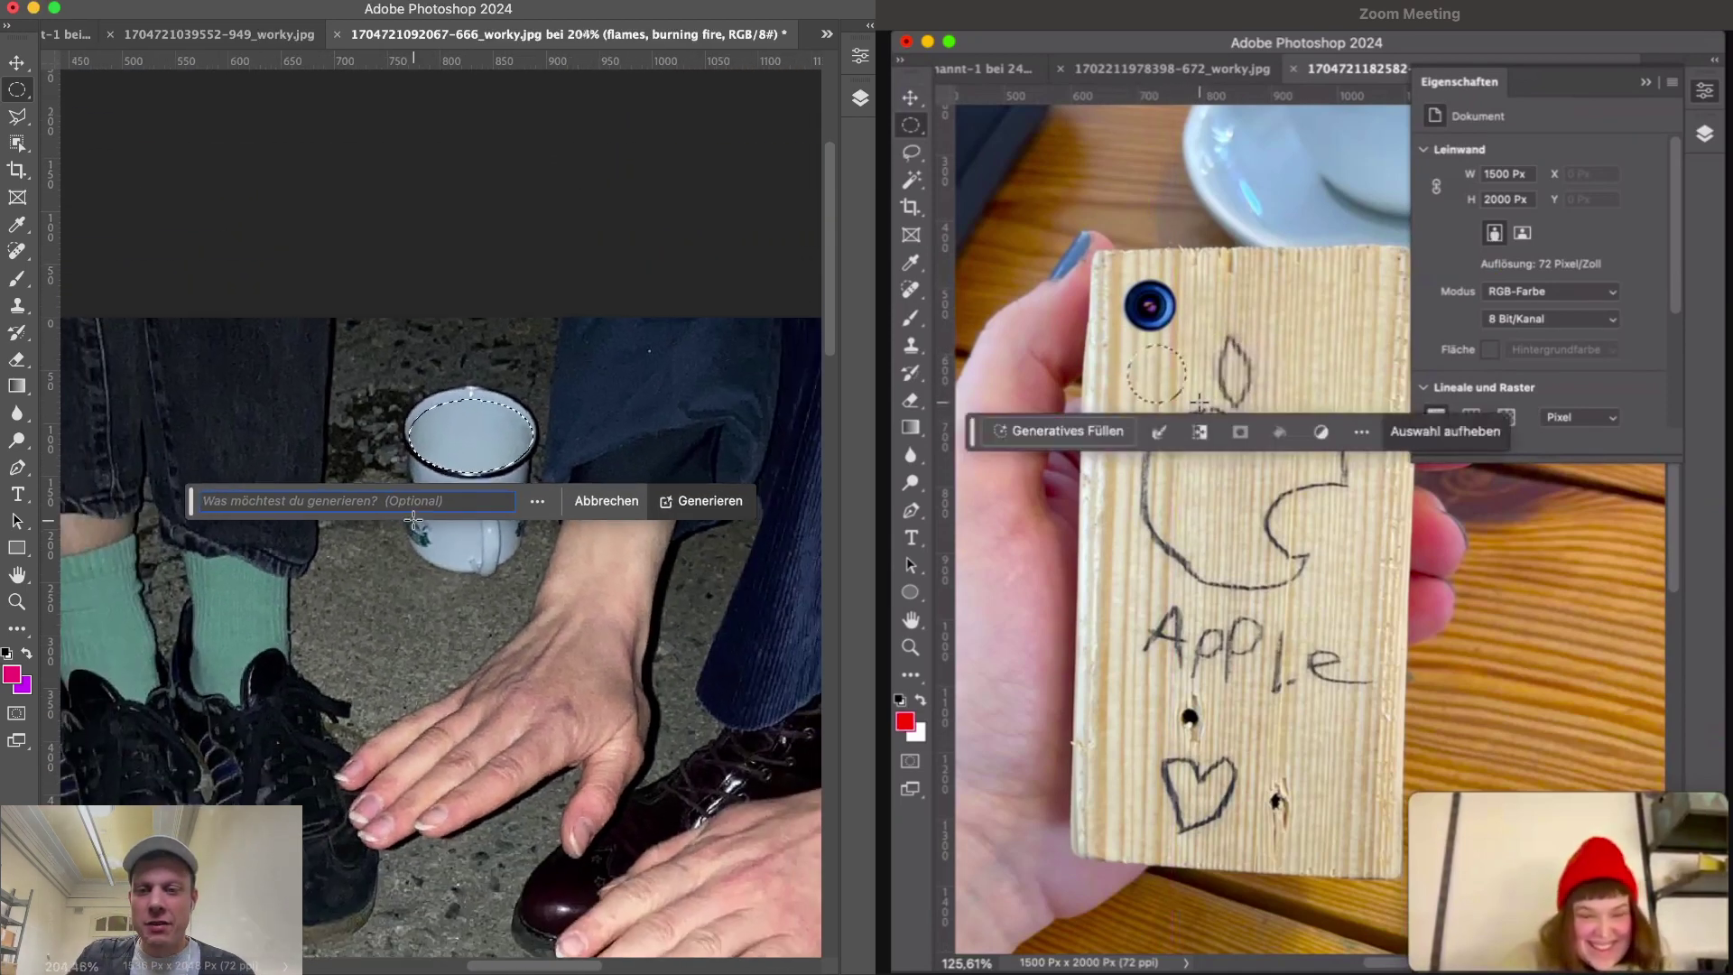
{"action": "scroll", "coordinate": [413, 518], "scroll_direction": "down", "scroll_amount": 6}
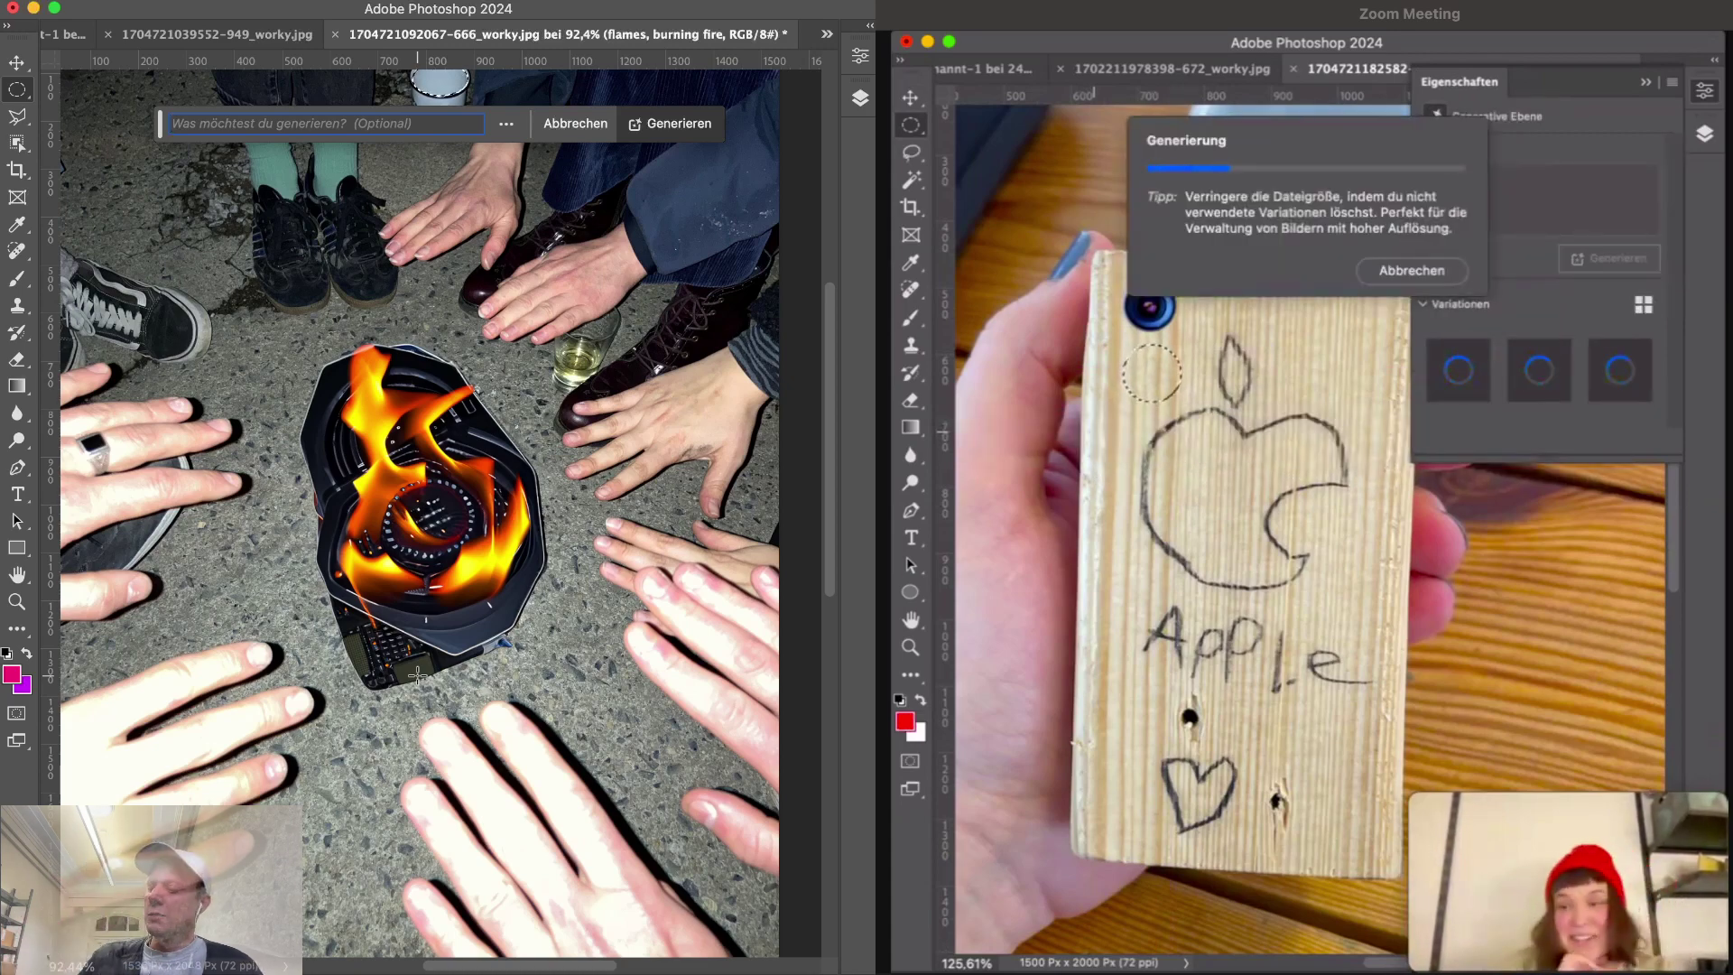
{"action": "scroll", "coordinate": [369, 389], "scroll_direction": "up", "scroll_amount": 3}
{"action": "scroll", "coordinate": [369, 389], "scroll_direction": "left", "scroll_amount": 2}
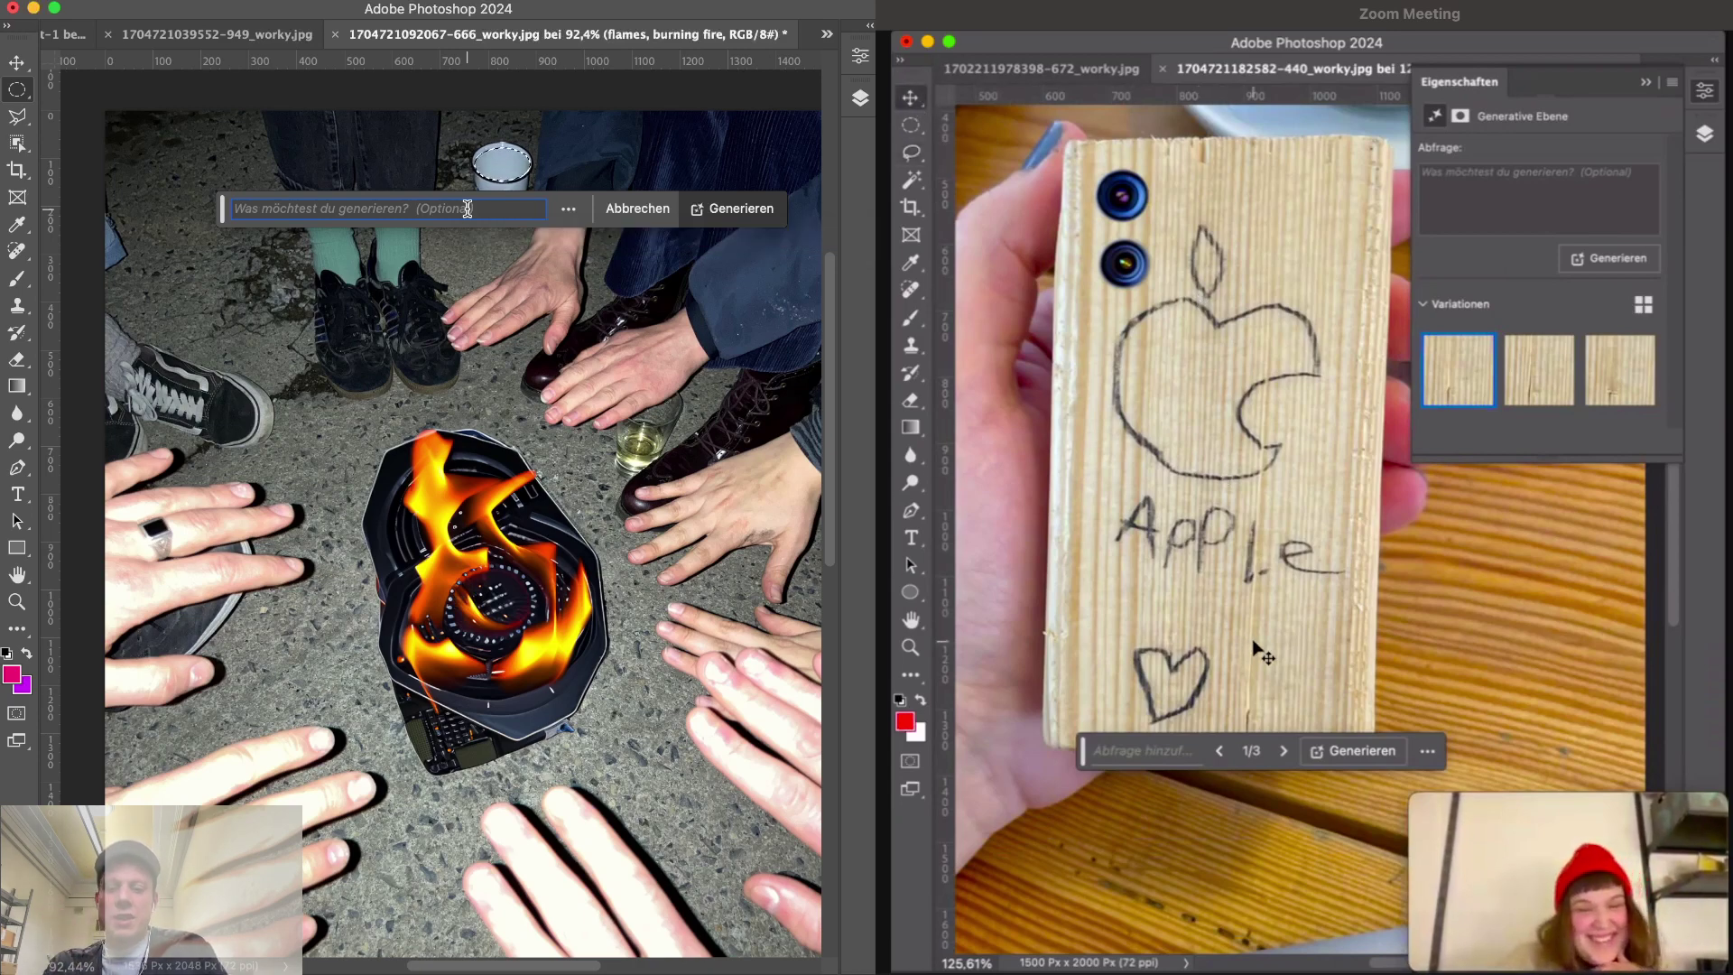
{"action": "type", "text": "hea"}
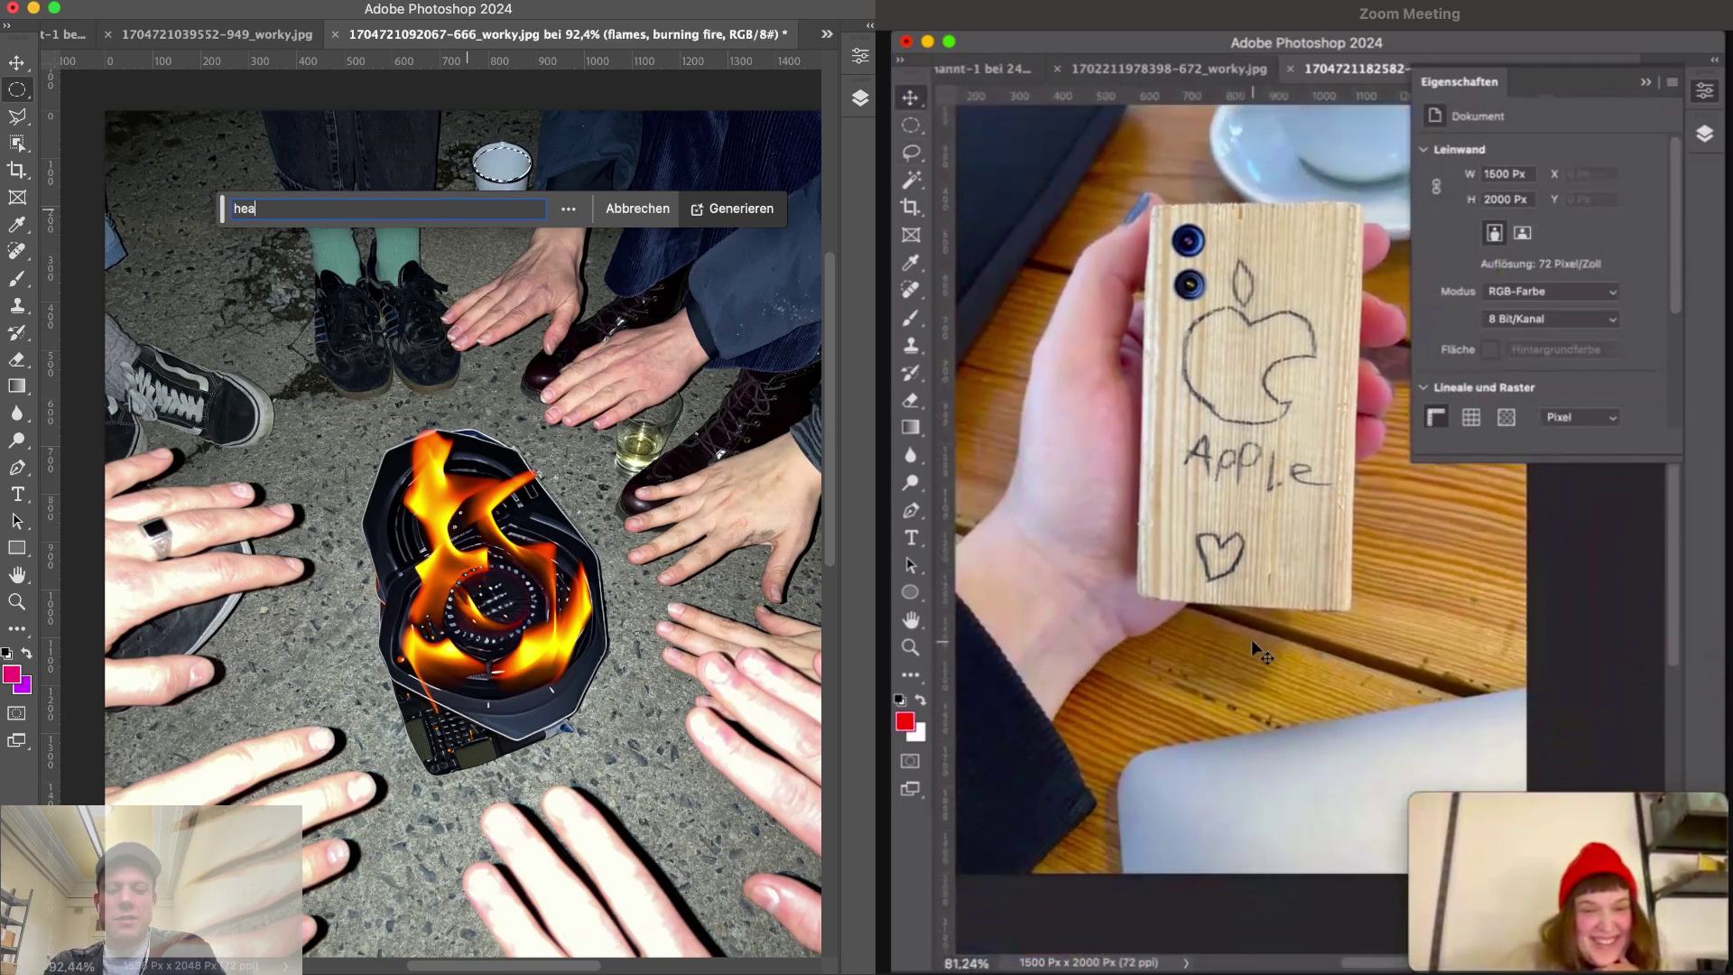
{"action": "type", "text": "lthy delic"}
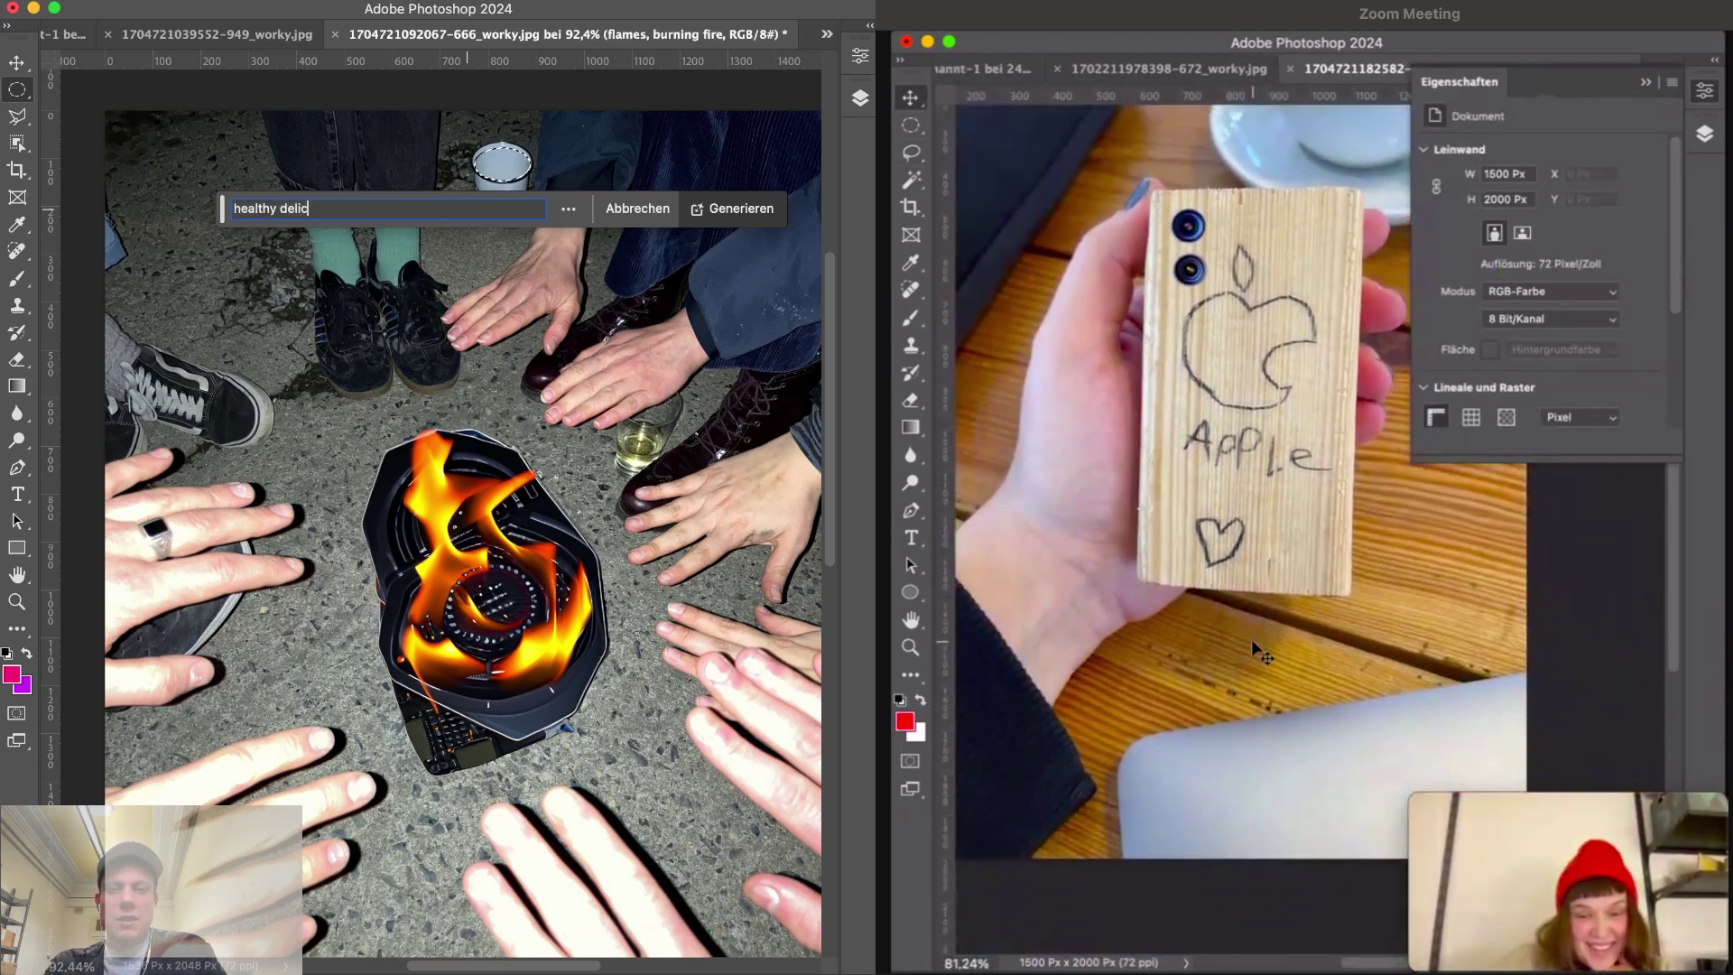
{"action": "type", "text": "ious liquid"}
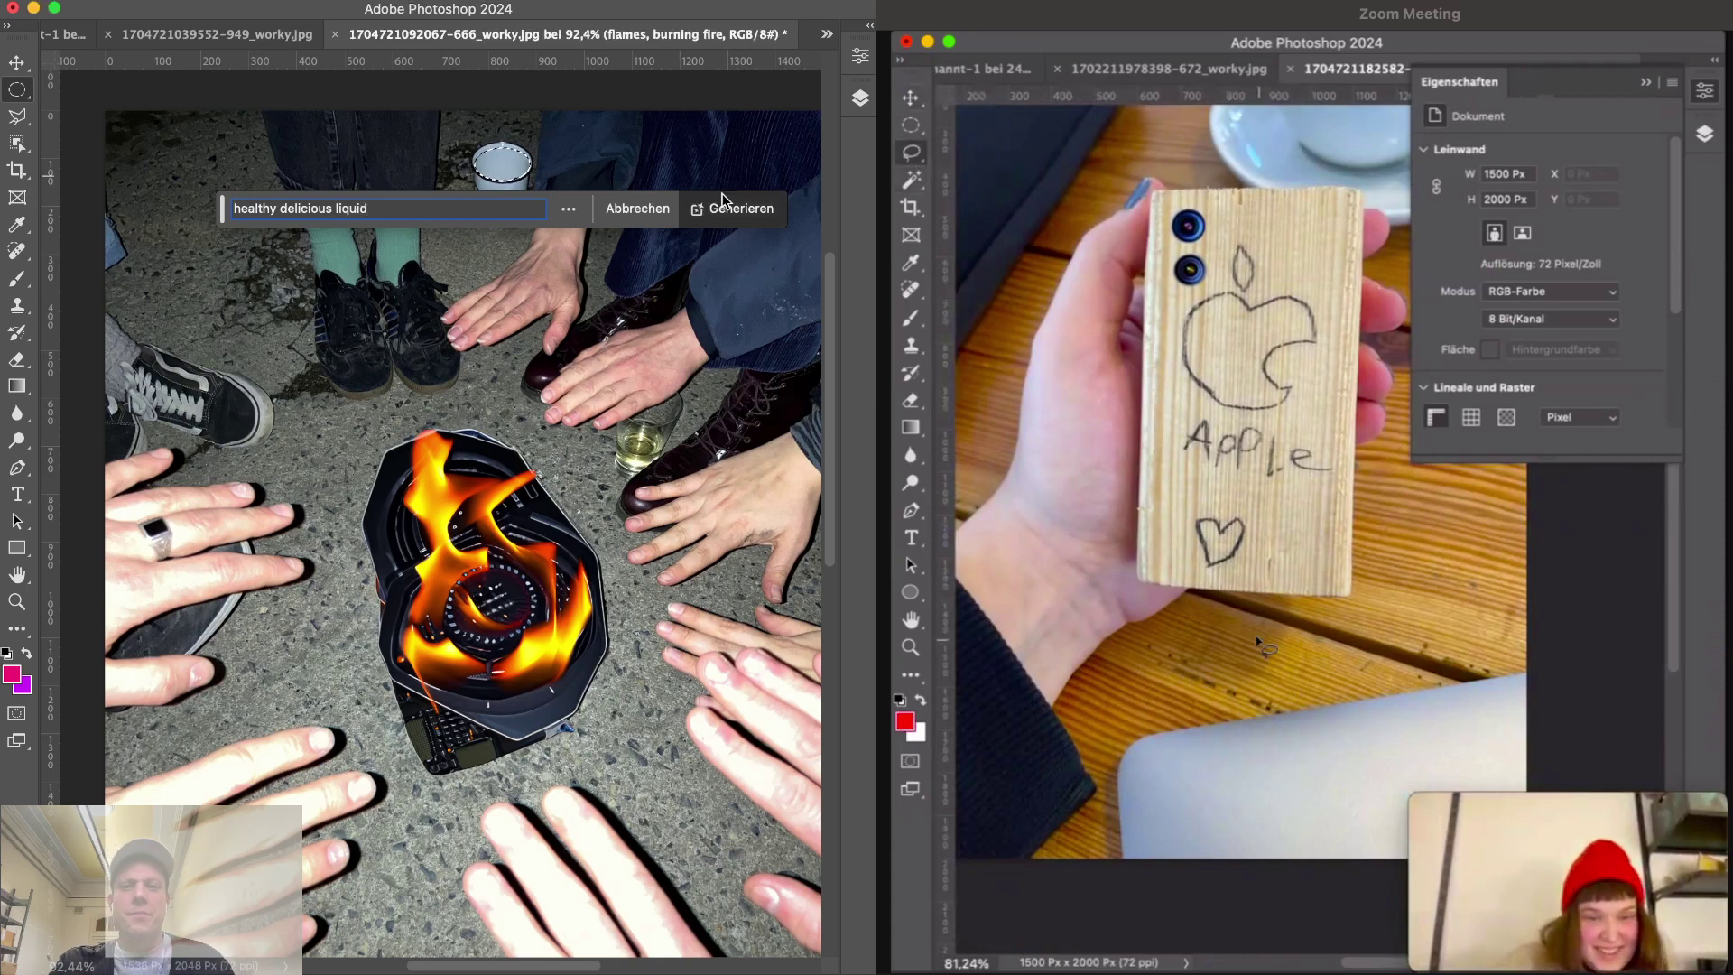
{"action": "left_click", "coordinate": [740, 201]}
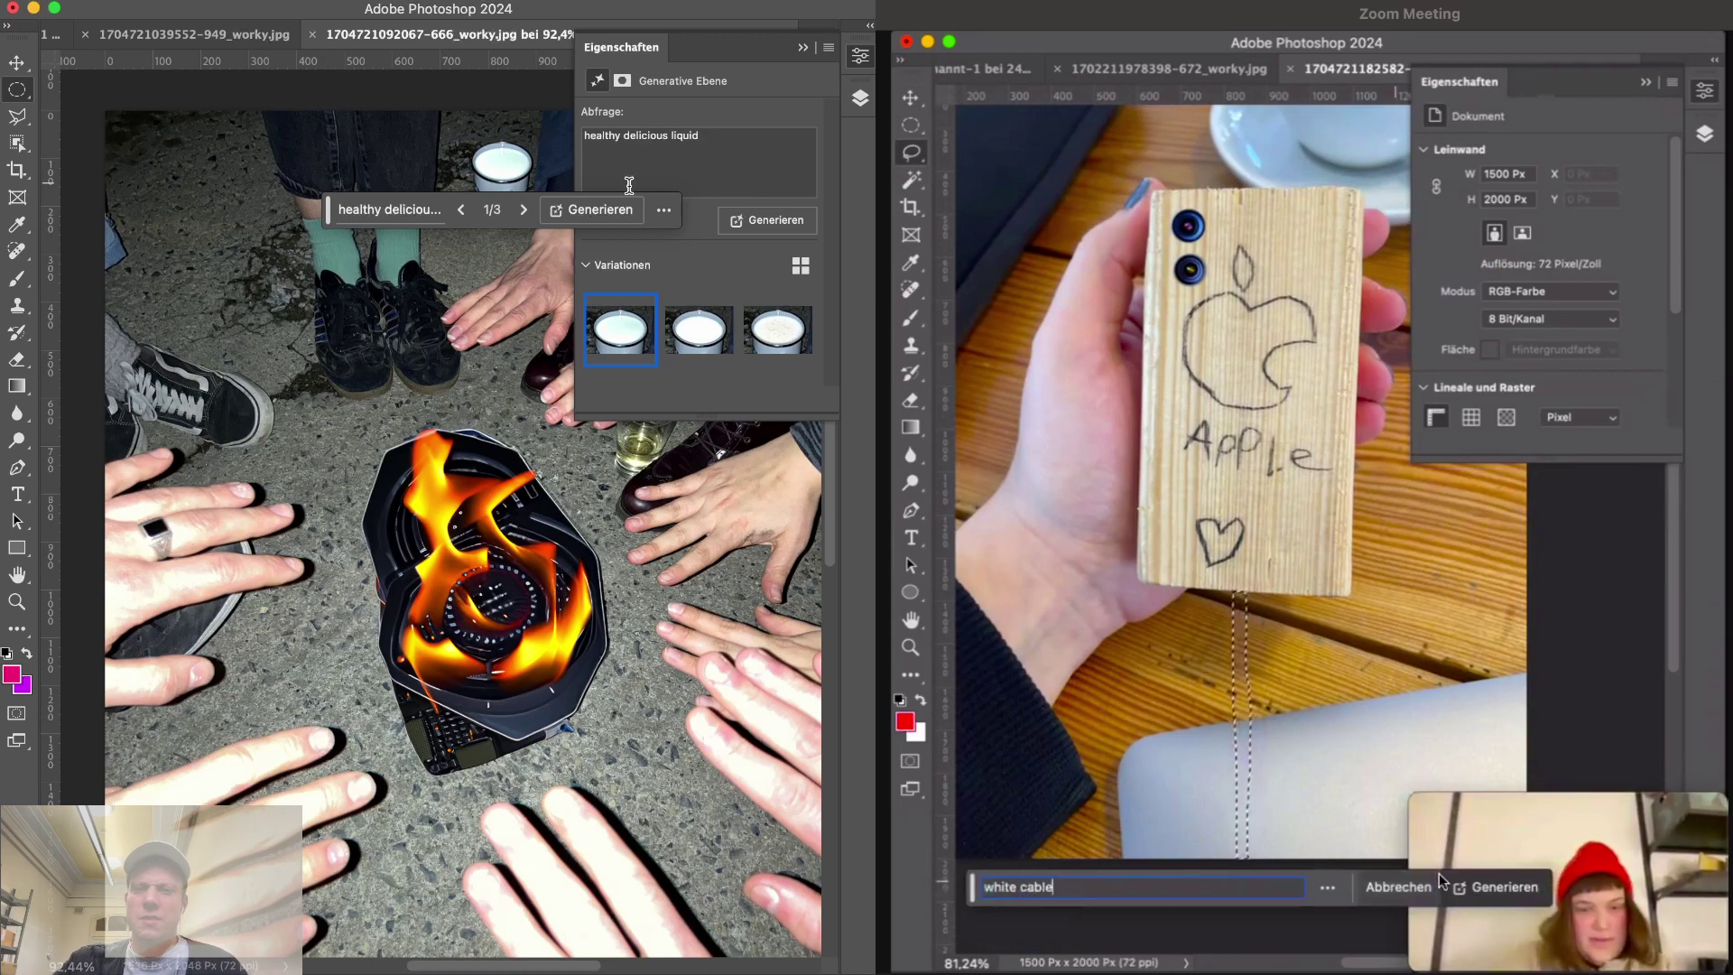
- Compare the generated liquid variations in the mug up close and select the third one
{"action": "left_click", "coordinate": [524, 209]}
{"action": "left_click", "coordinate": [524, 209]}
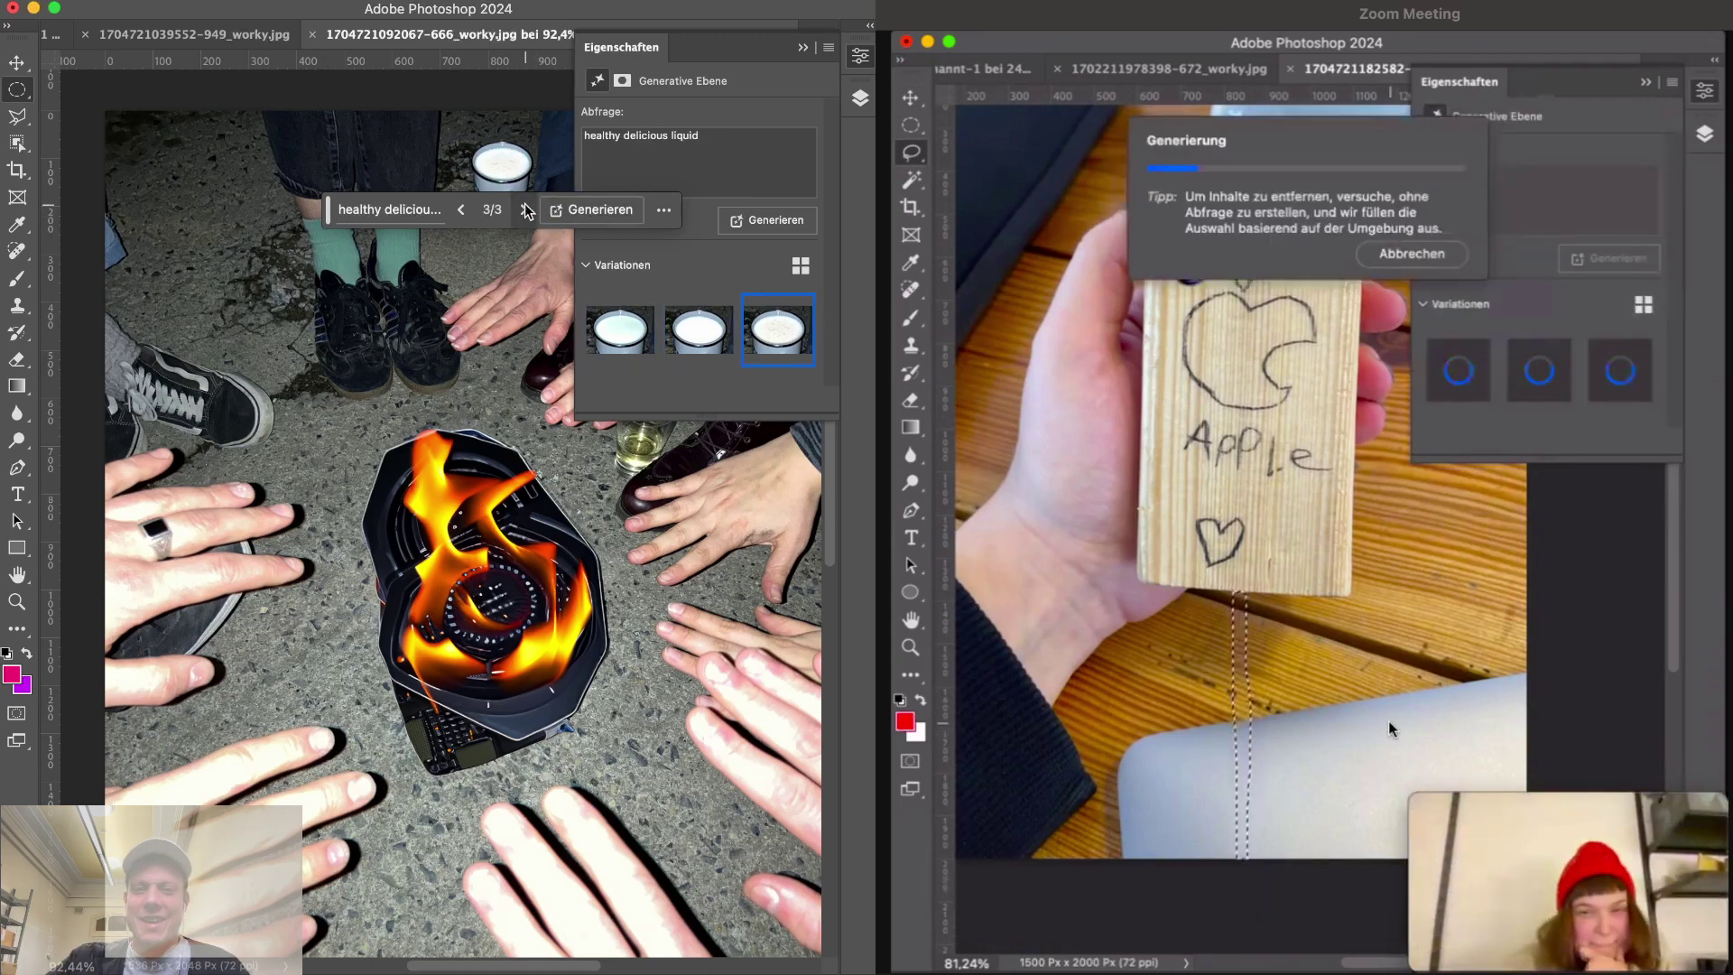
{"action": "scroll", "coordinate": [485, 164], "scroll_direction": "up", "scroll_amount": 3}
{"action": "scroll", "coordinate": [484, 163], "scroll_direction": "down", "scroll_amount": 5}
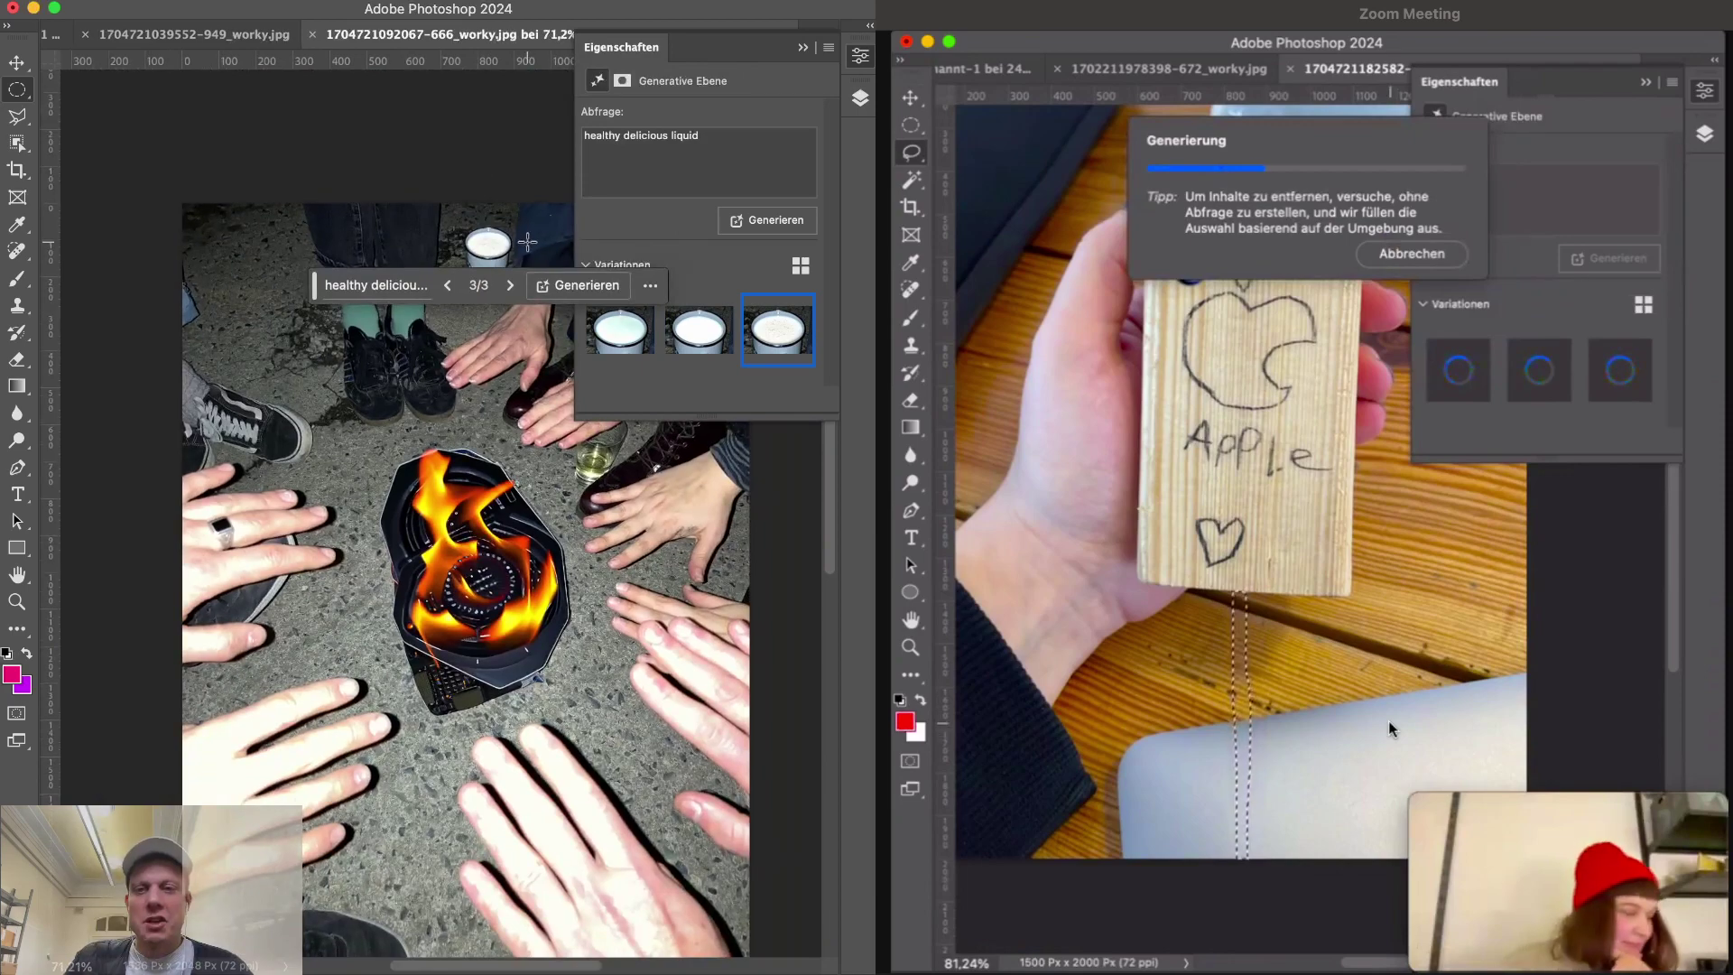
{"action": "scroll", "coordinate": [509, 207], "scroll_direction": "up", "scroll_amount": 5}
{"action": "scroll", "coordinate": [508, 207], "scroll_direction": "up", "scroll_amount": 3}
{"action": "scroll", "coordinate": [354, 326], "scroll_direction": "up", "scroll_amount": 6}
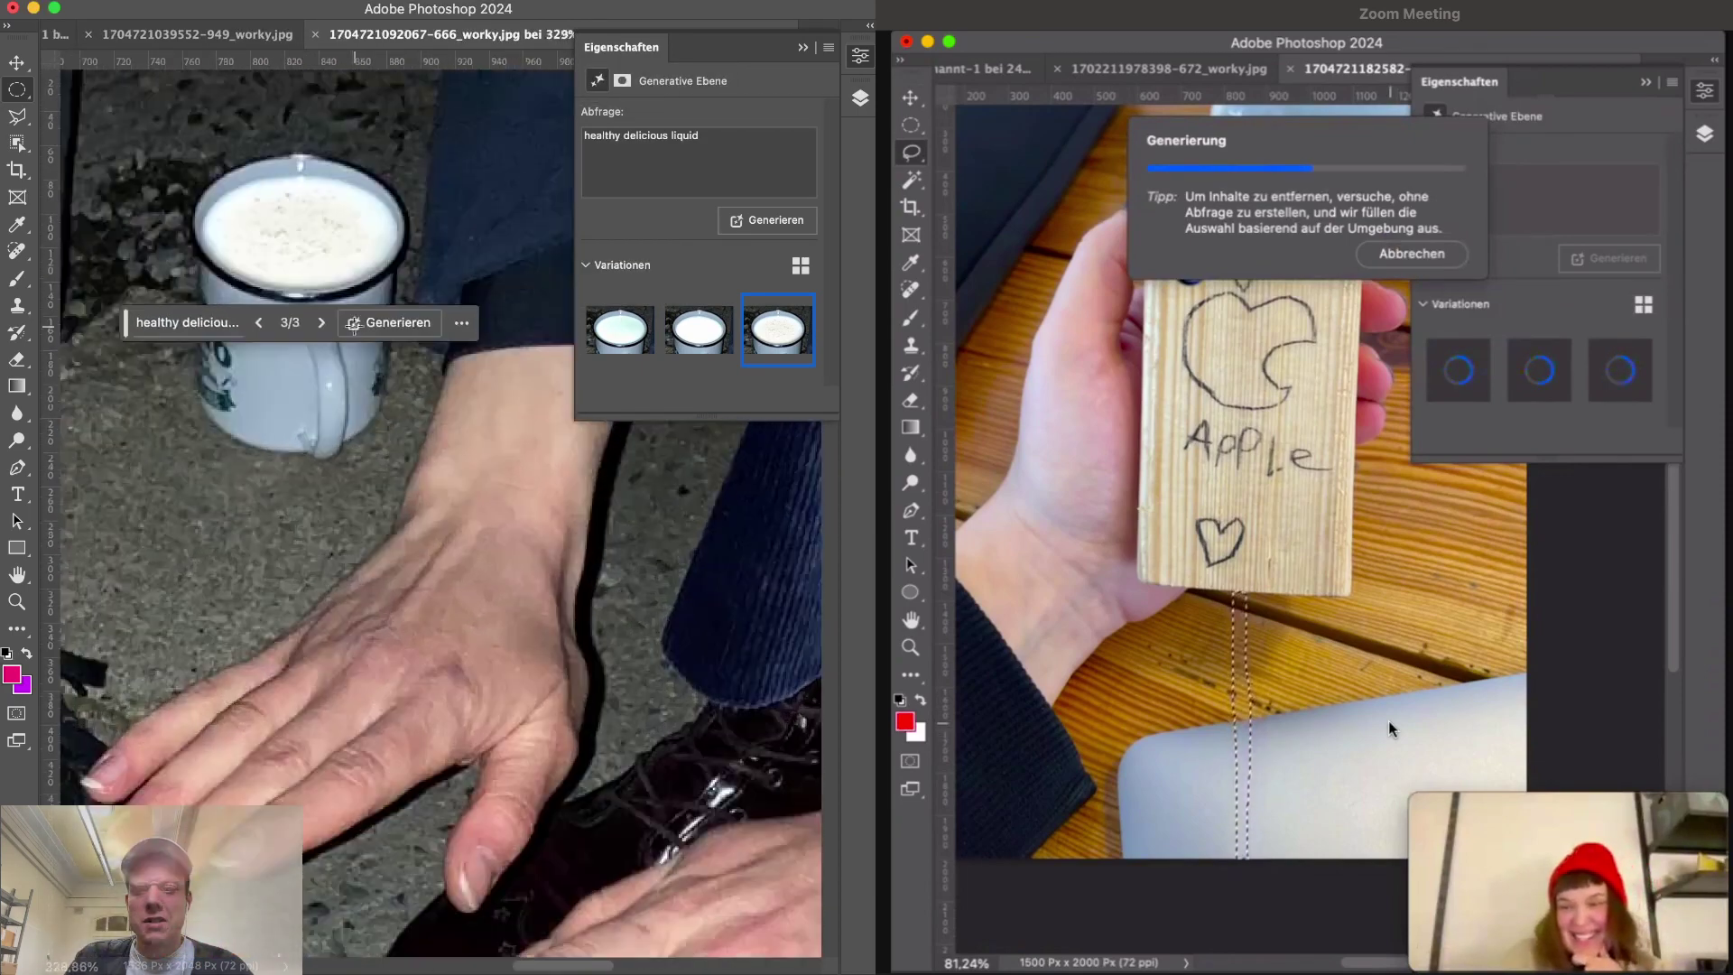
{"action": "scroll", "coordinate": [353, 326], "scroll_direction": "right", "scroll_amount": 3}
{"action": "scroll", "coordinate": [354, 326], "scroll_direction": "down", "scroll_amount": 1}
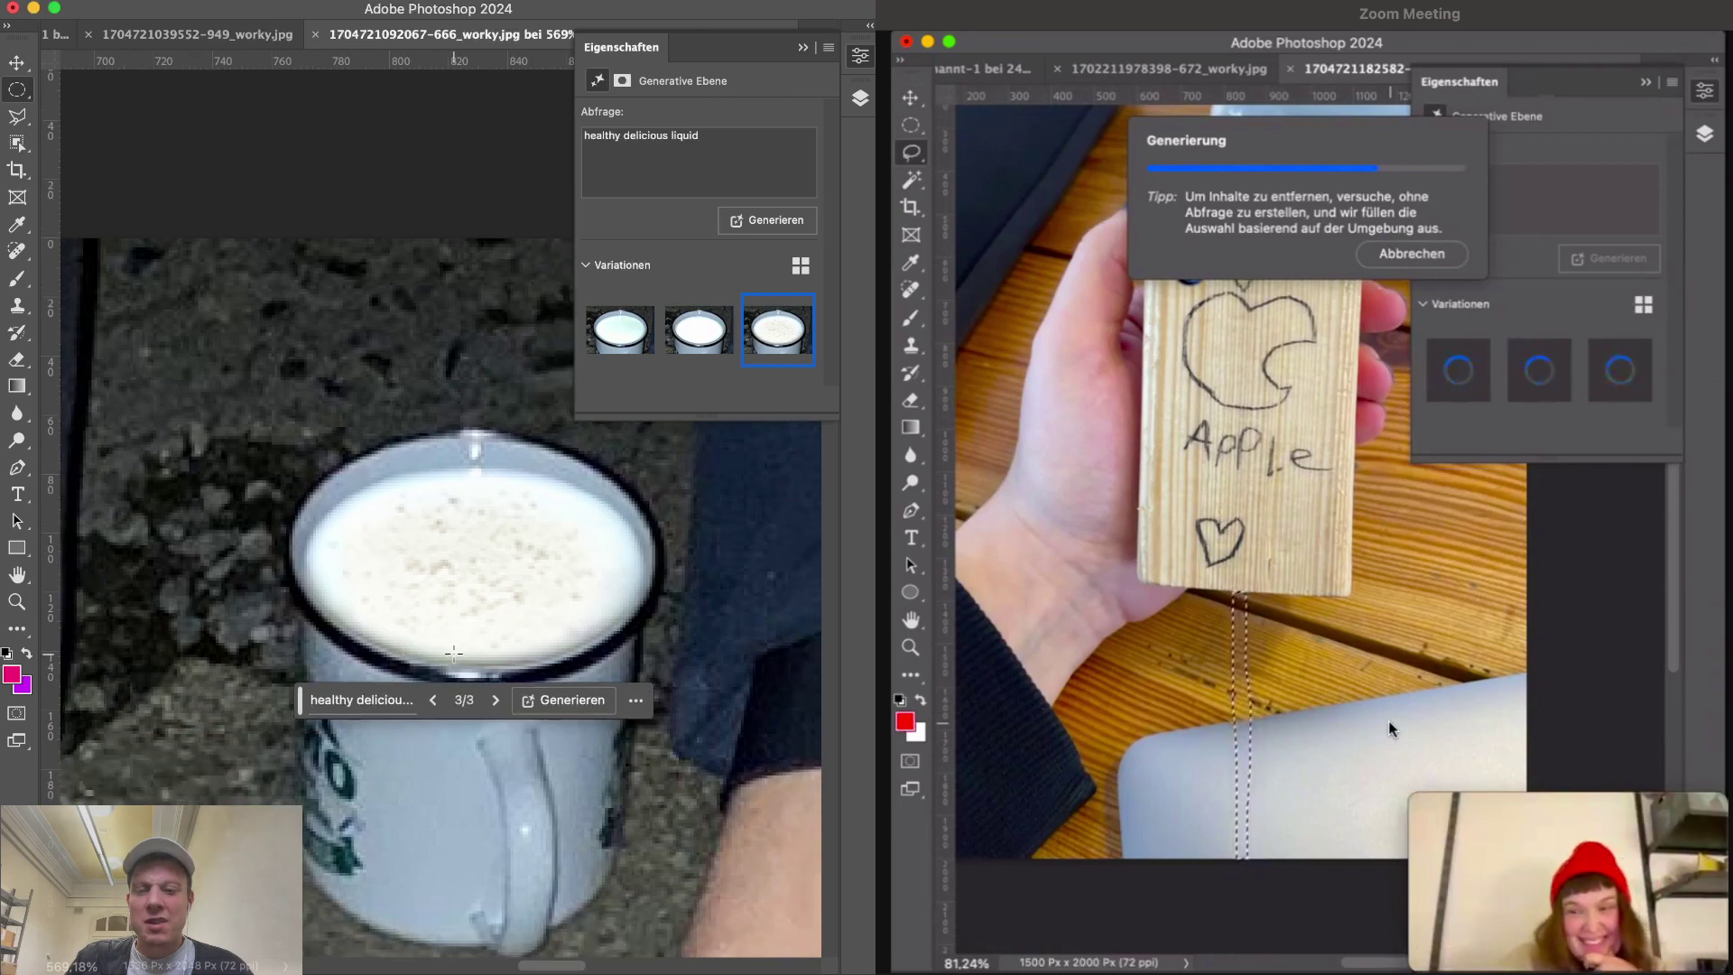
{"action": "left_click", "coordinate": [434, 703]}
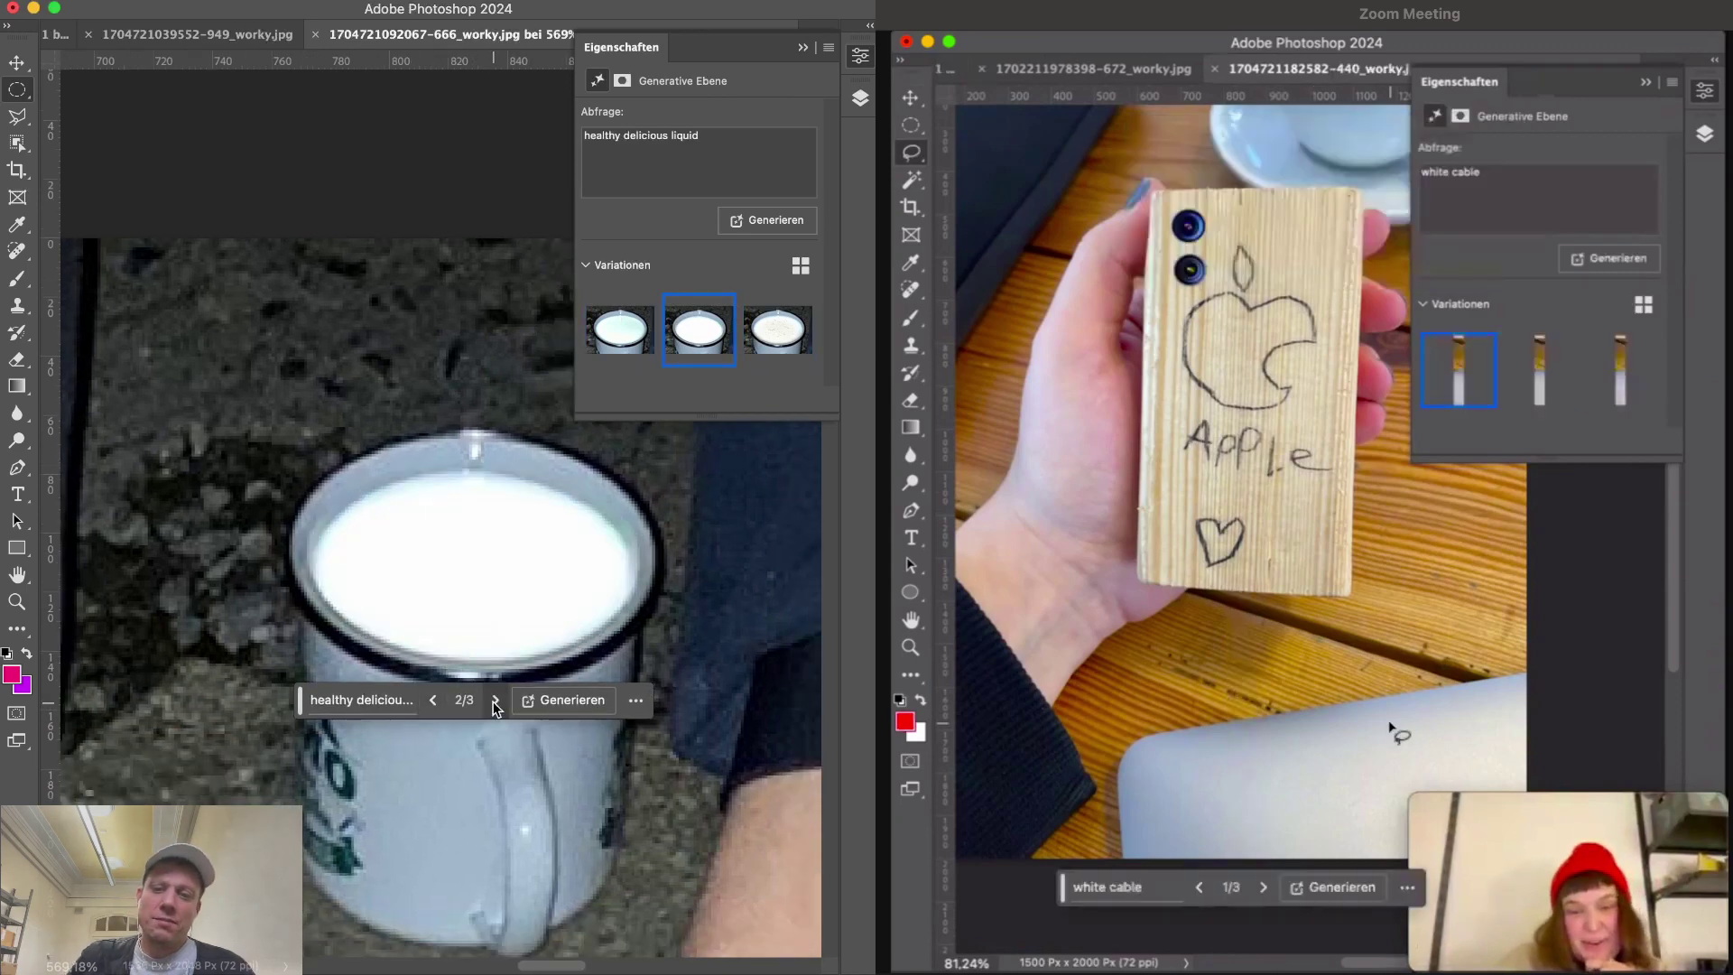
{"action": "scroll", "coordinate": [487, 668], "scroll_direction": "down", "scroll_amount": 4}
{"action": "left_click", "coordinate": [476, 617]}
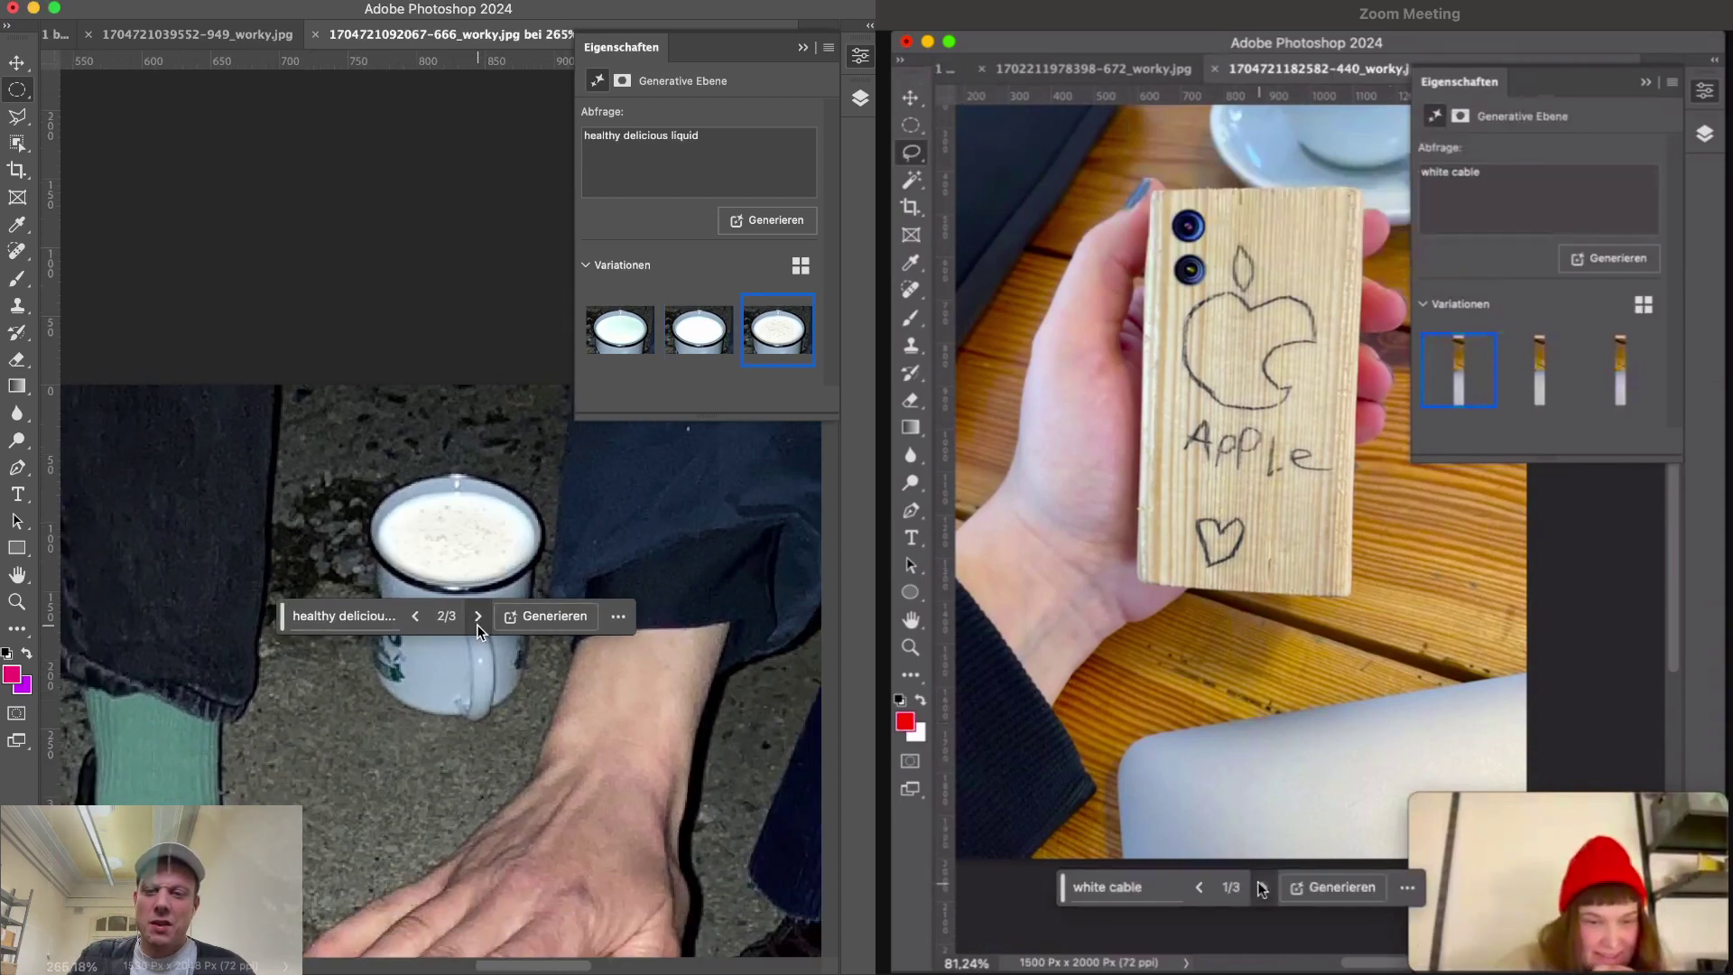
- Regenerate the mug's fill with the prompt "healthy delicious smoothie" and switch to the second variation
{"action": "left_click", "coordinate": [358, 620]}
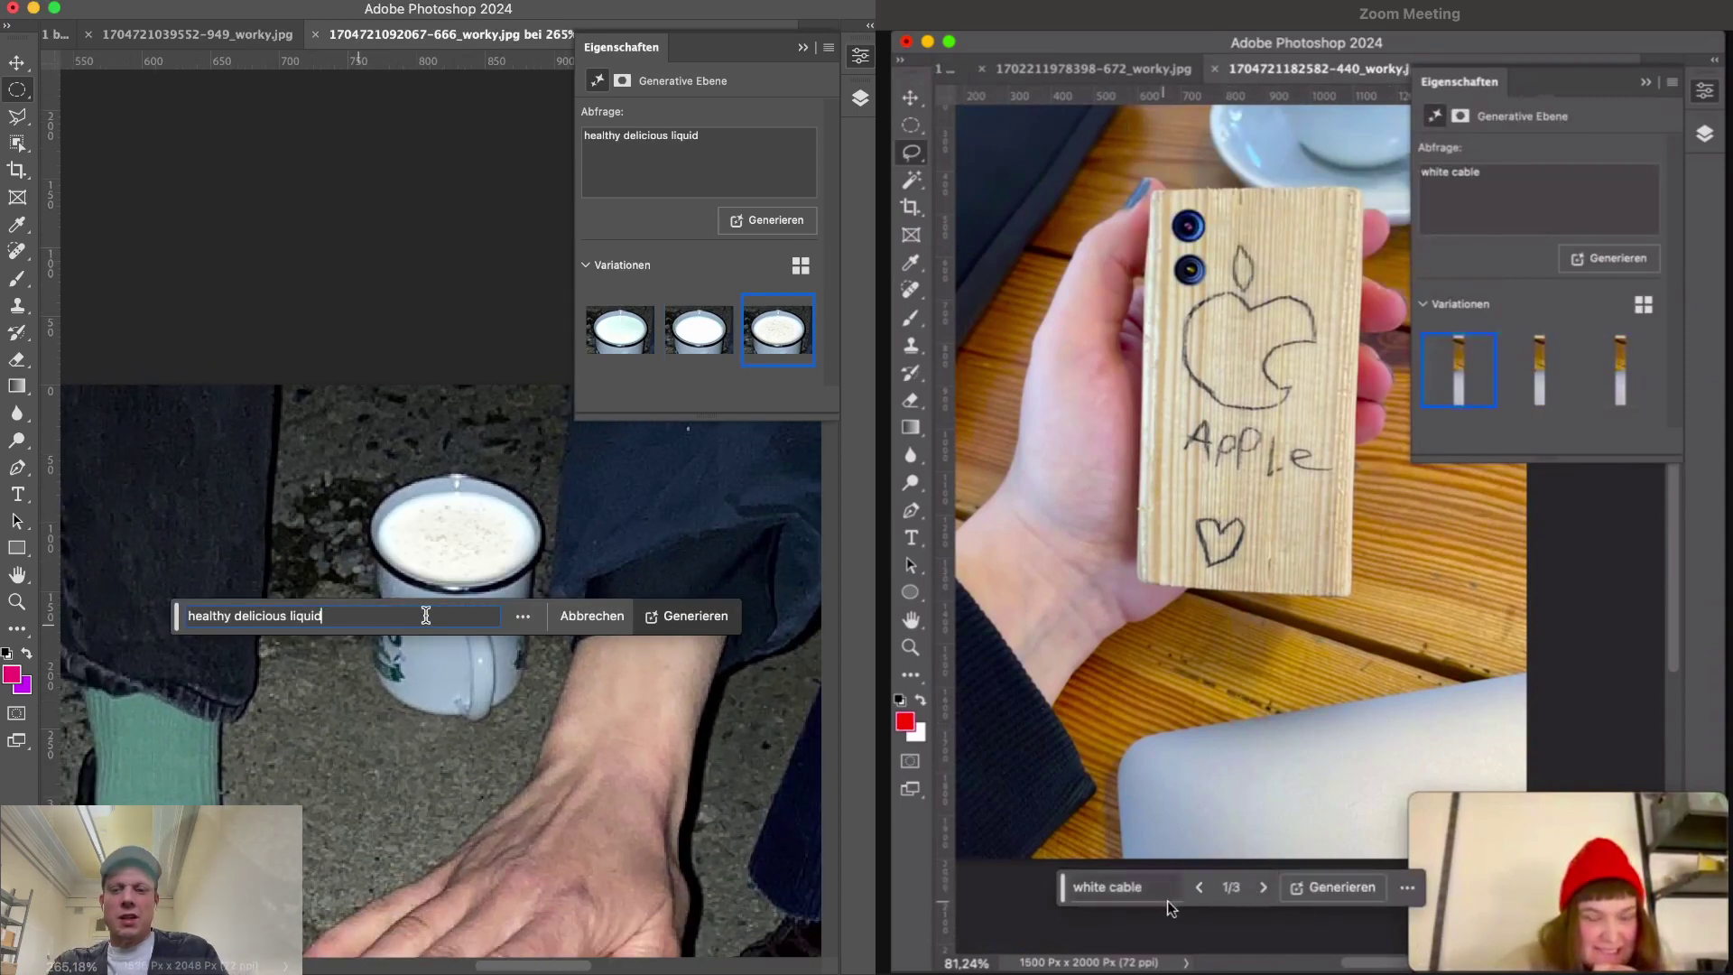
{"action": "double_click", "coordinate": [426, 615]}
{"action": "type", "text": "smoothie"}
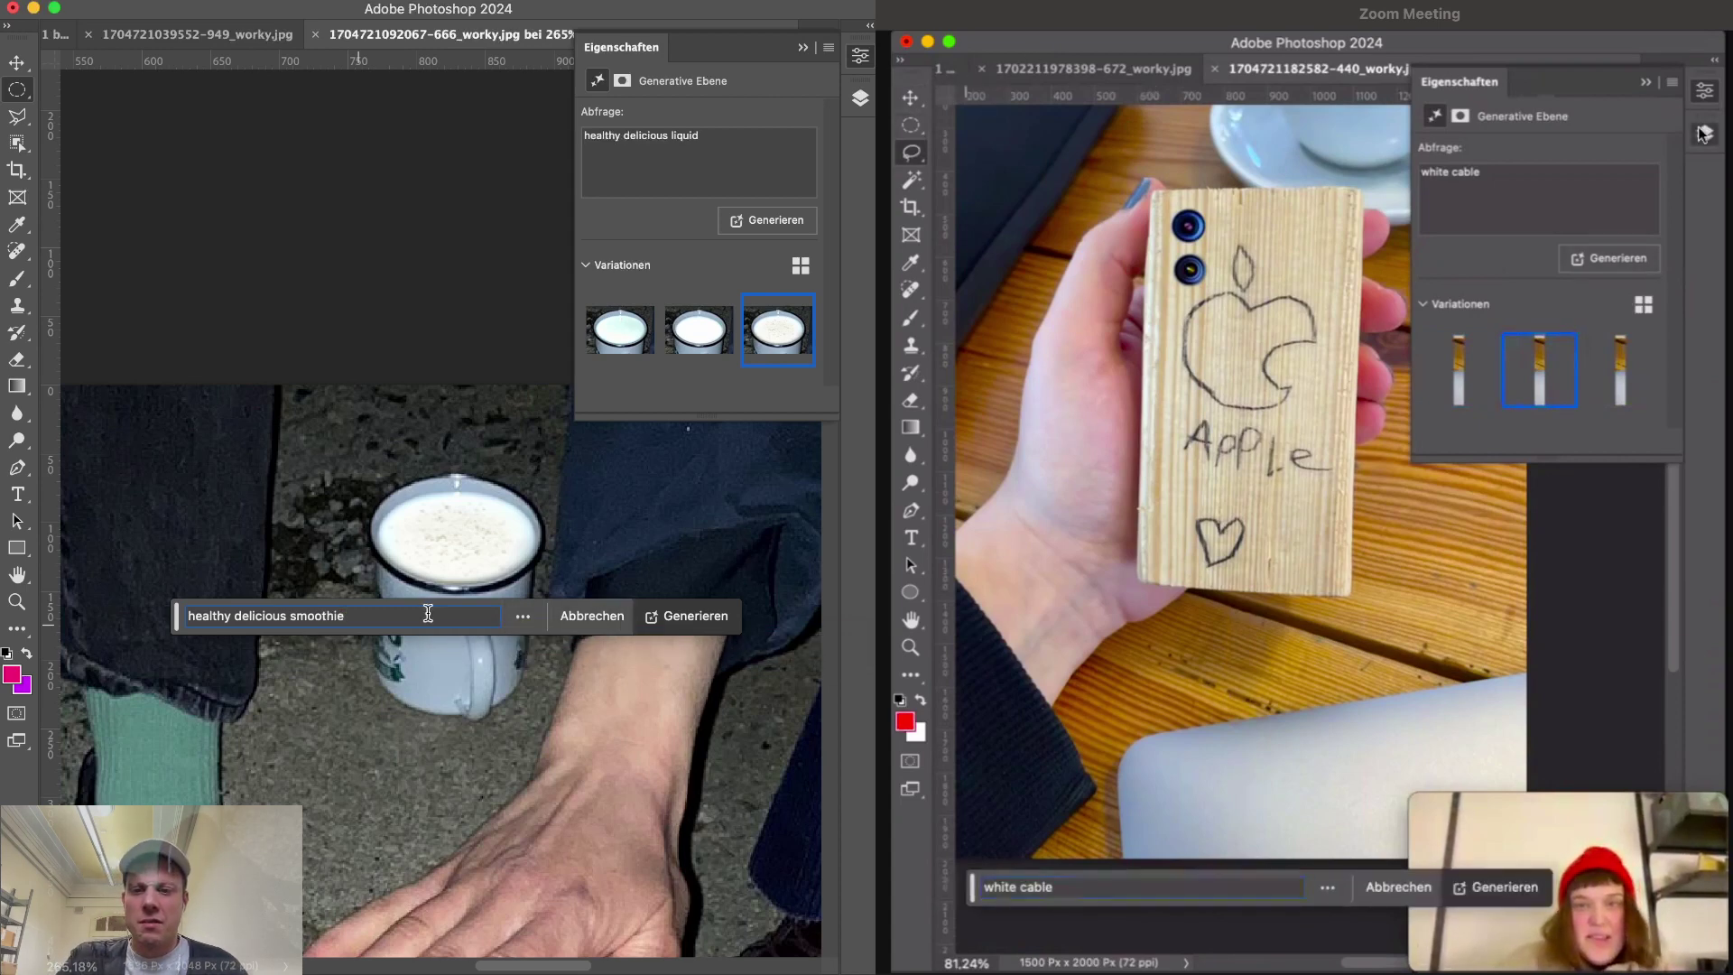
{"action": "left_click", "coordinate": [696, 615]}
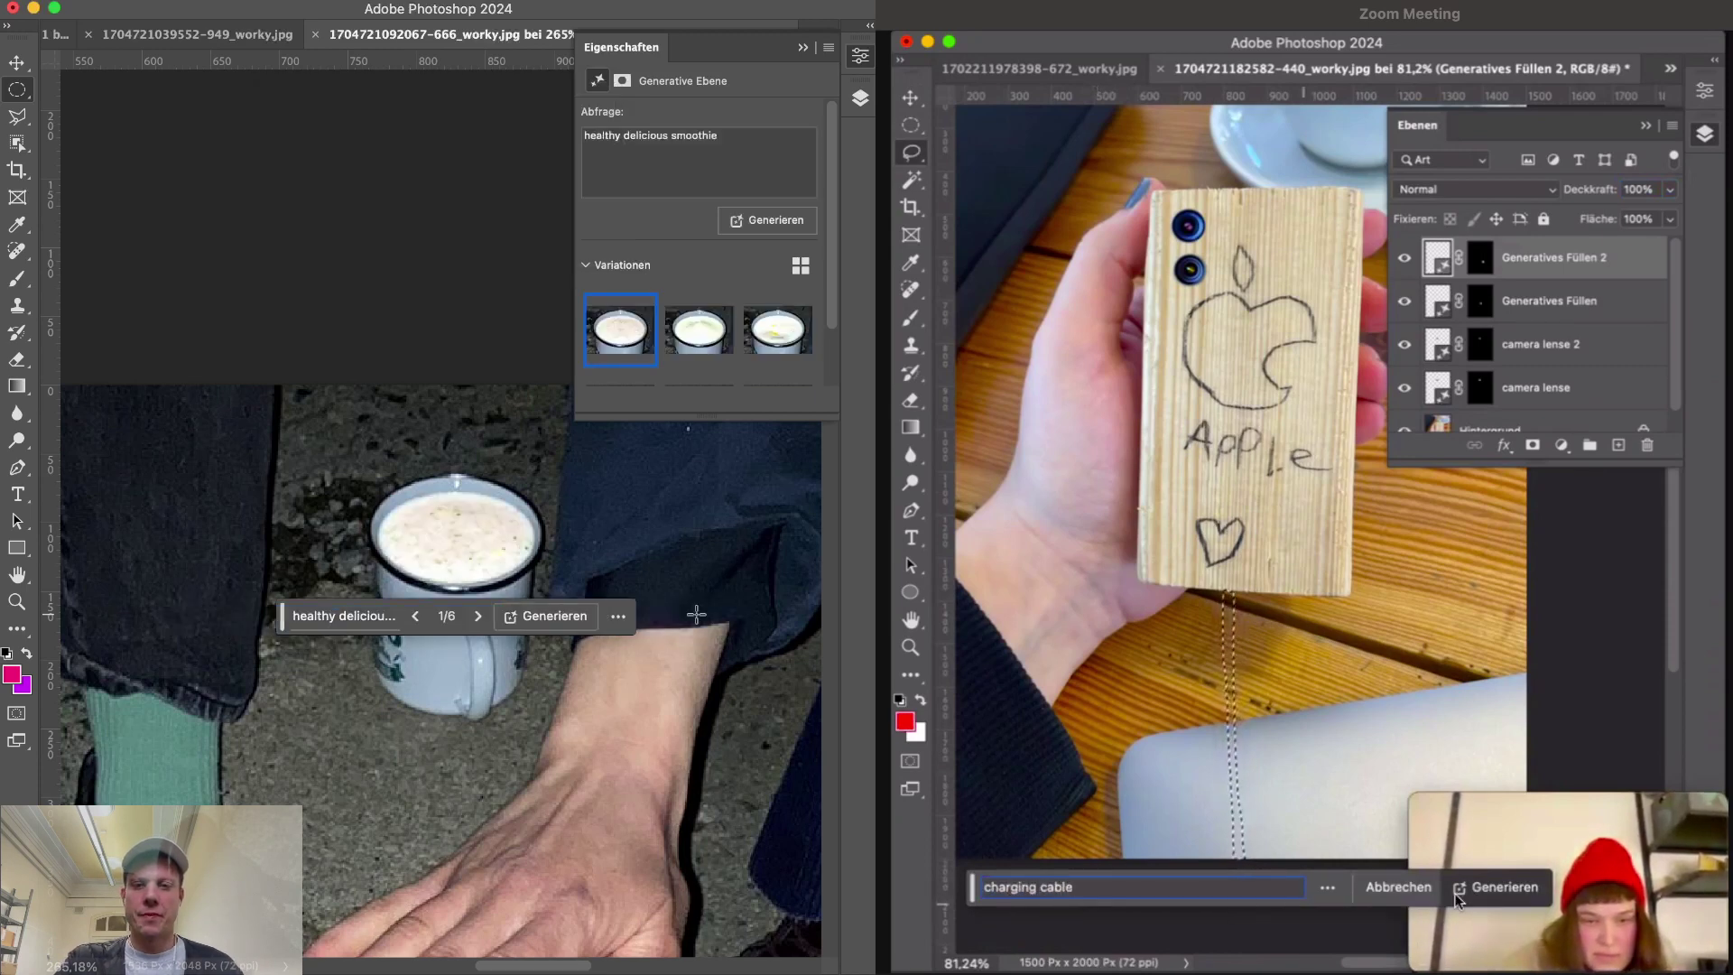
{"action": "left_click", "coordinate": [479, 616]}
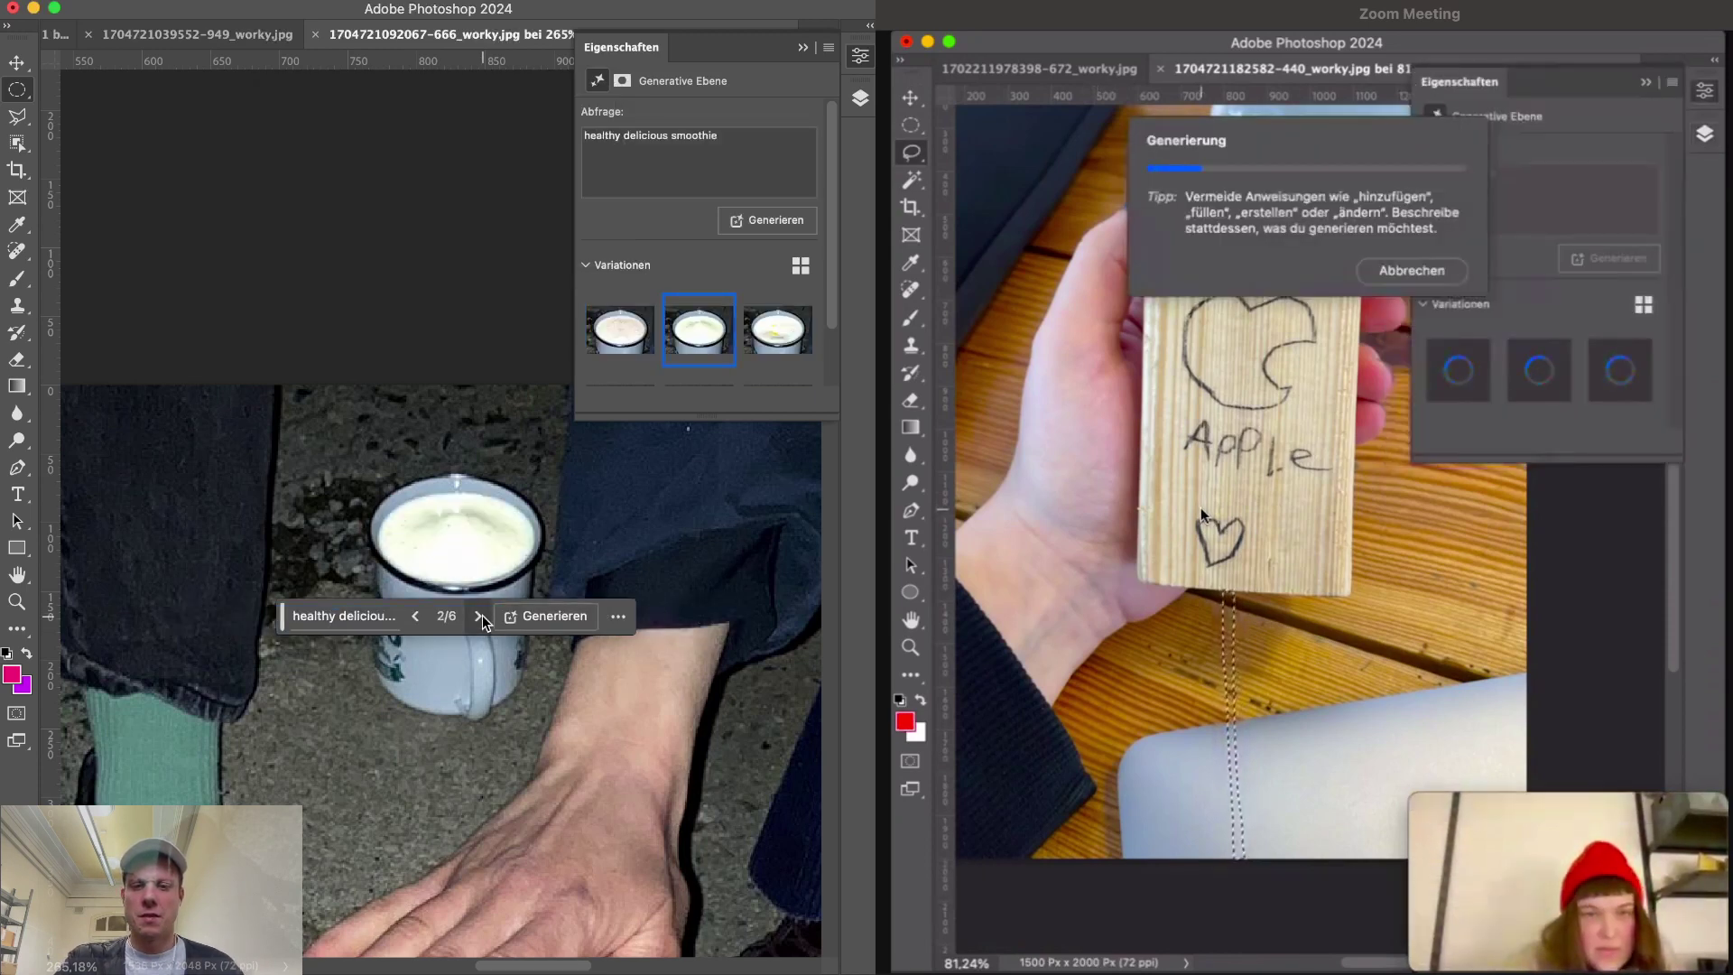
- Compare the generated smoothie variations in the cup and review the whole image with the panels hidden and shown
{"action": "left_click", "coordinate": [478, 616]}
{"action": "left_click", "coordinate": [415, 616]}
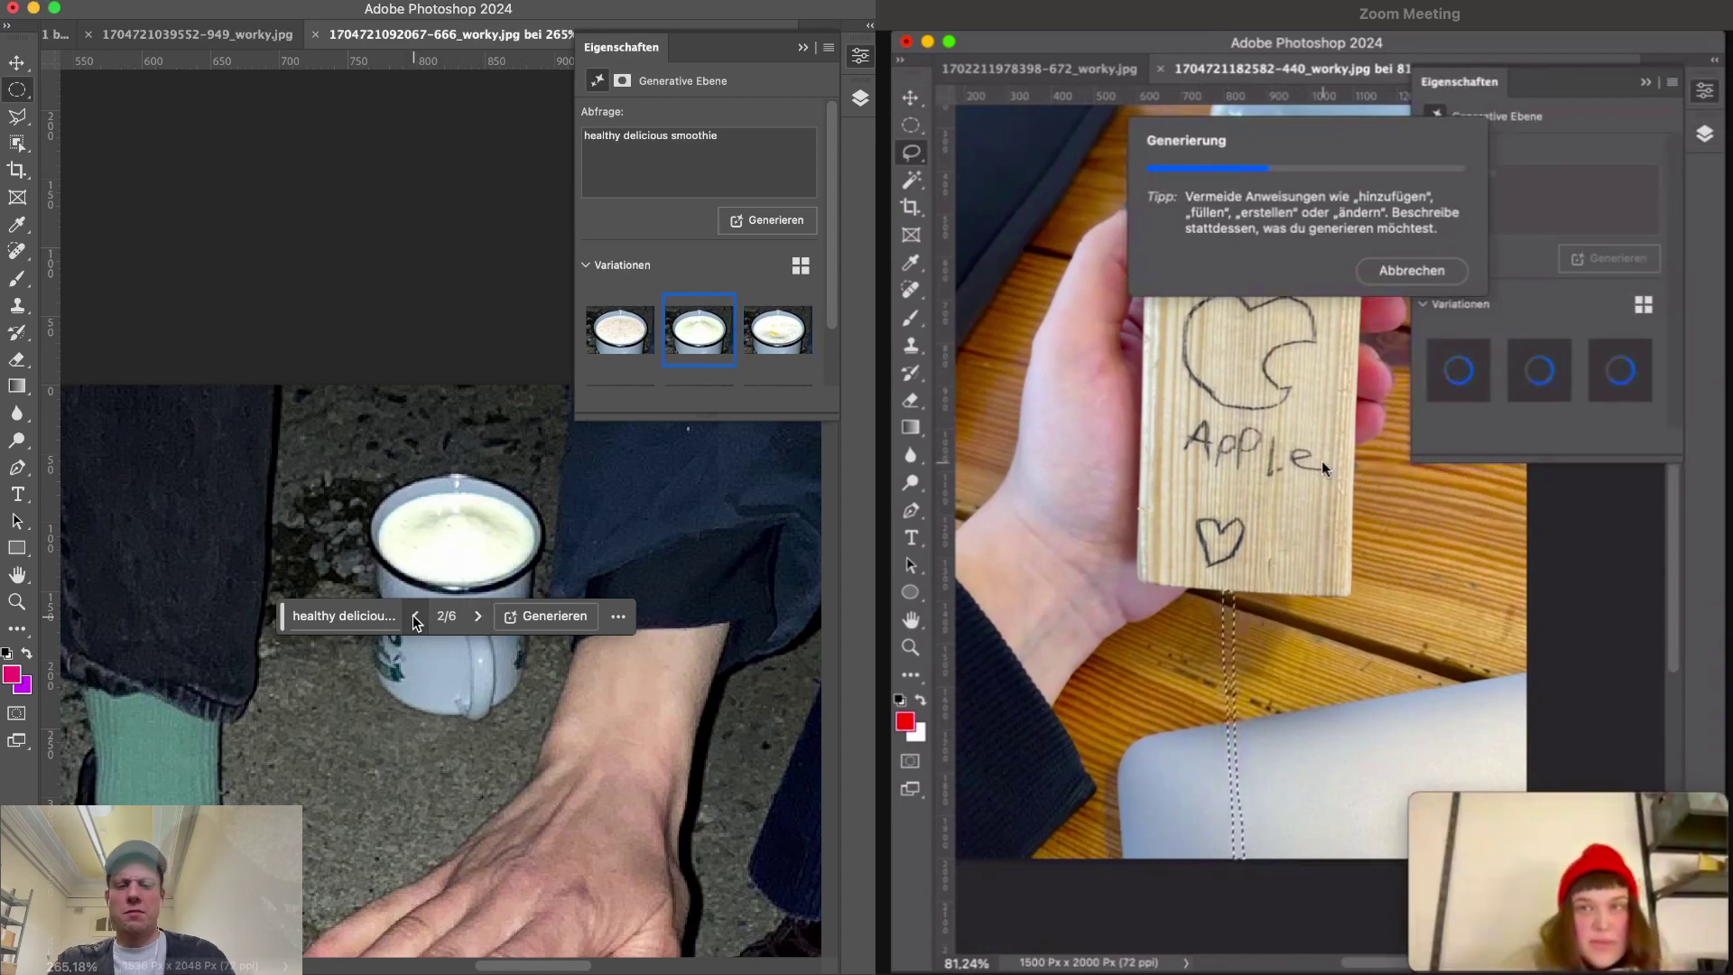
{"action": "key", "text": "super+minus"}
{"action": "key", "text": "super+minus"}
{"action": "key", "text": "super+minus"}
{"action": "key", "text": "super+minus"}
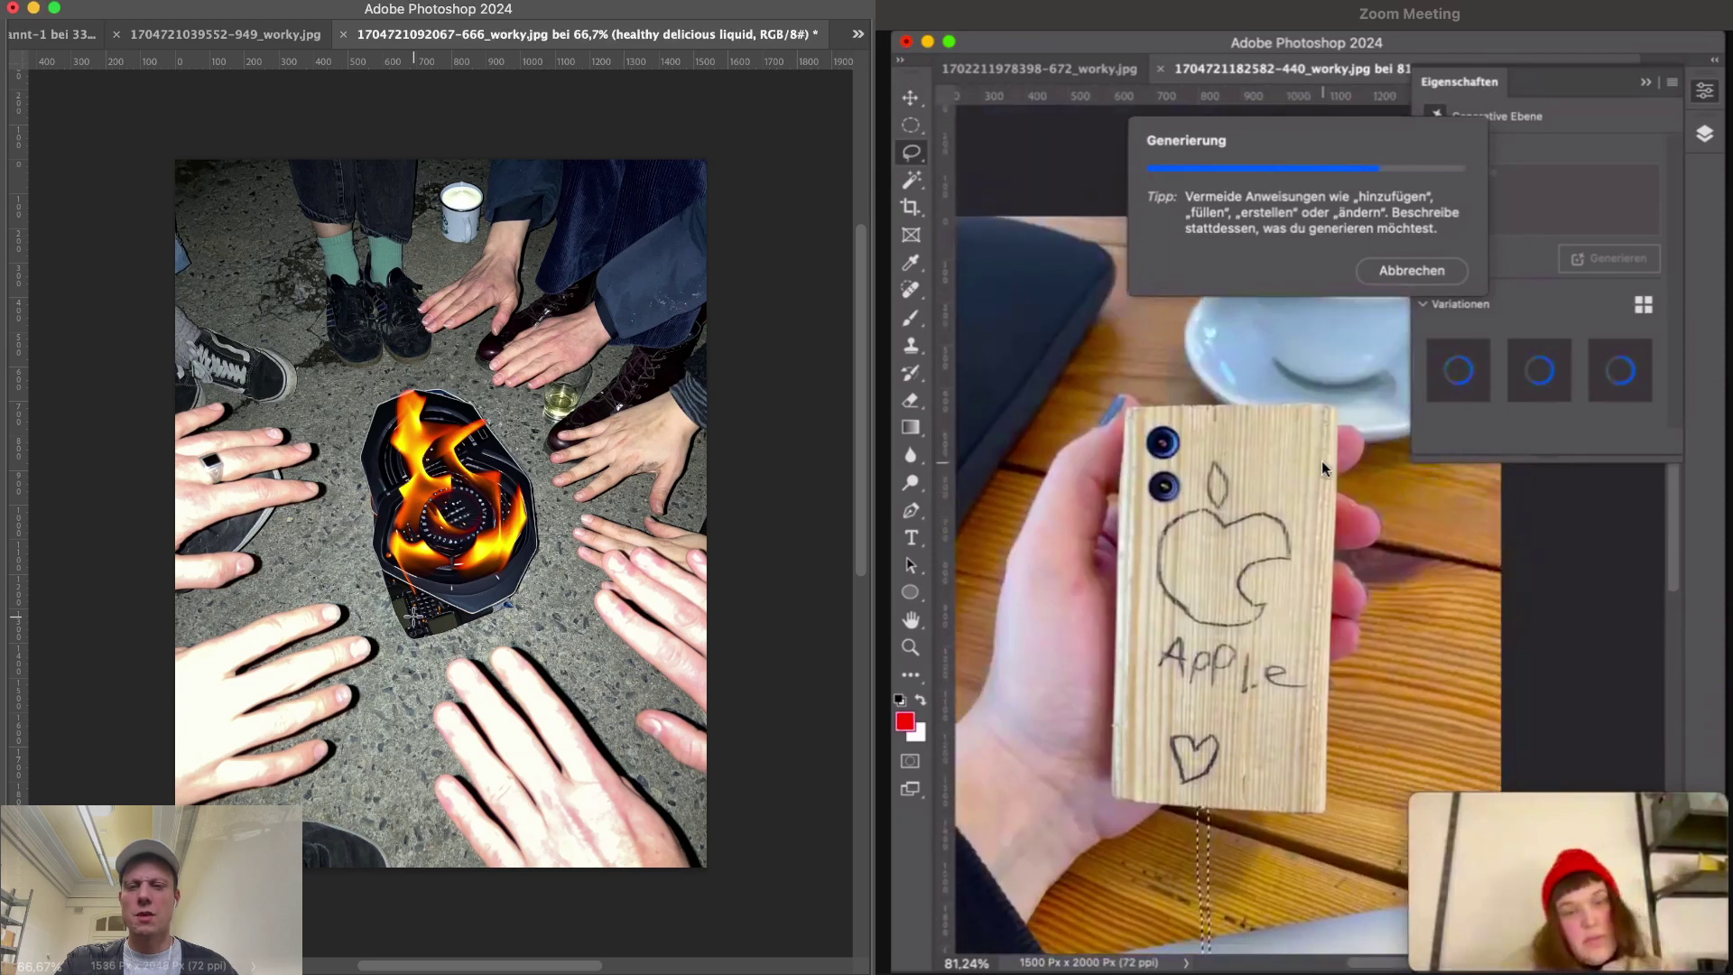
{"action": "key", "text": "Tab"}
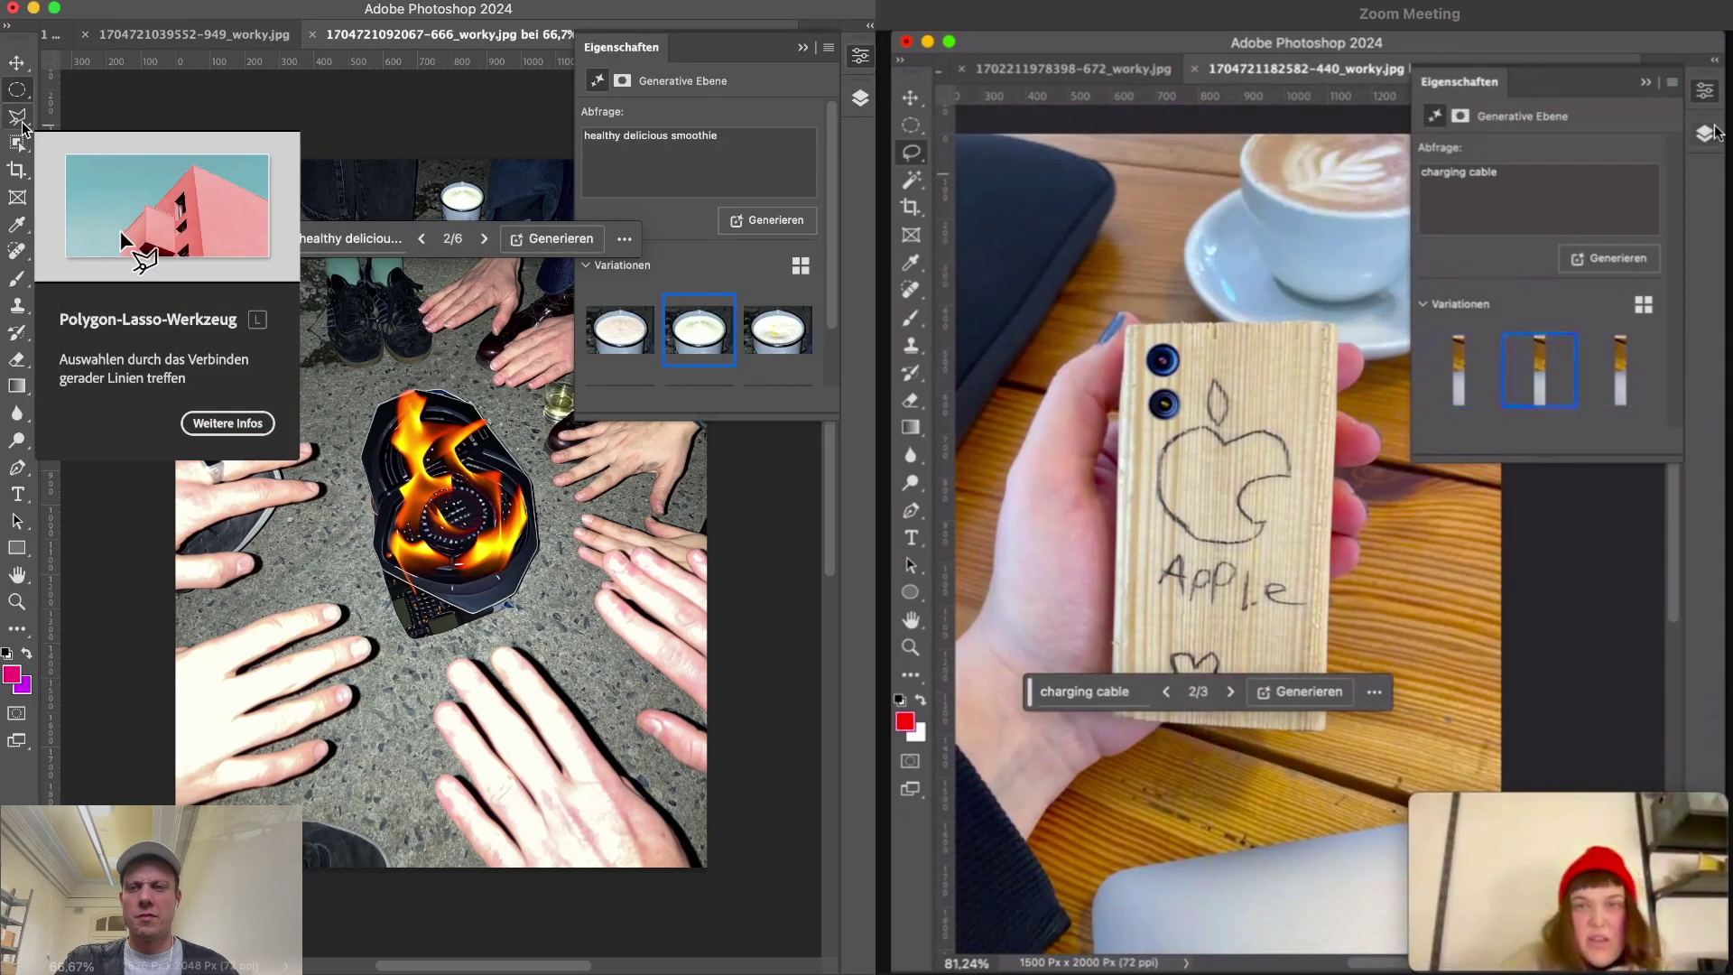
{"action": "key", "text": "Tab"}
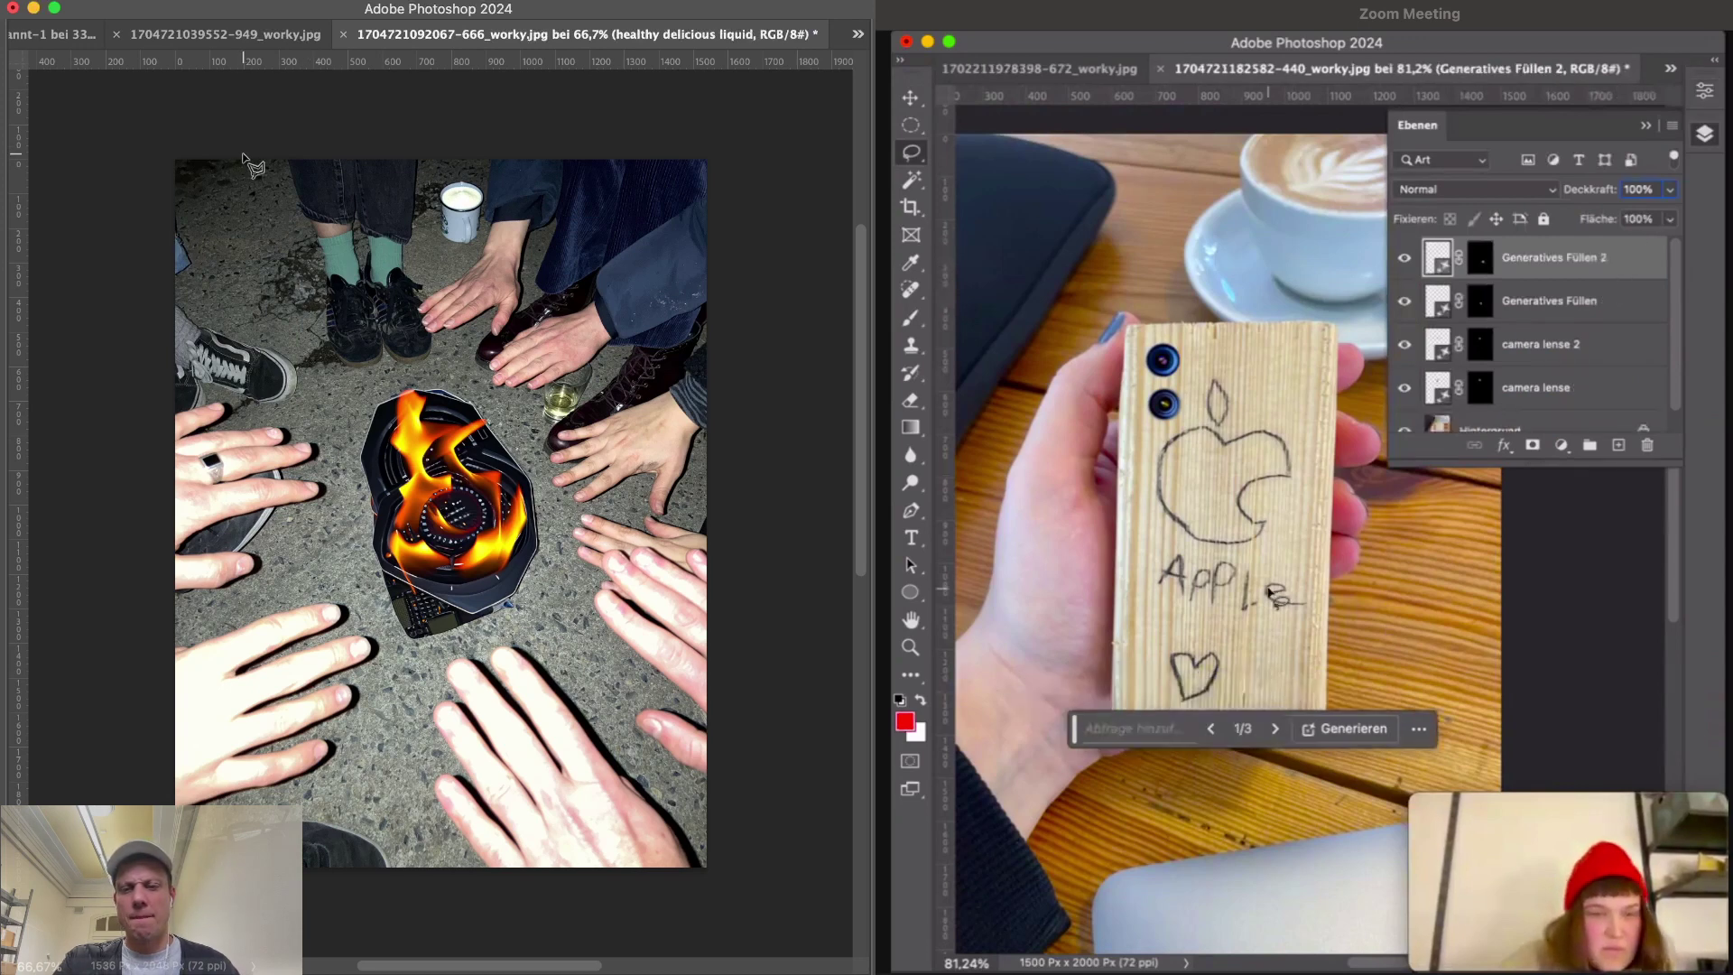
{"action": "key", "text": "Tab"}
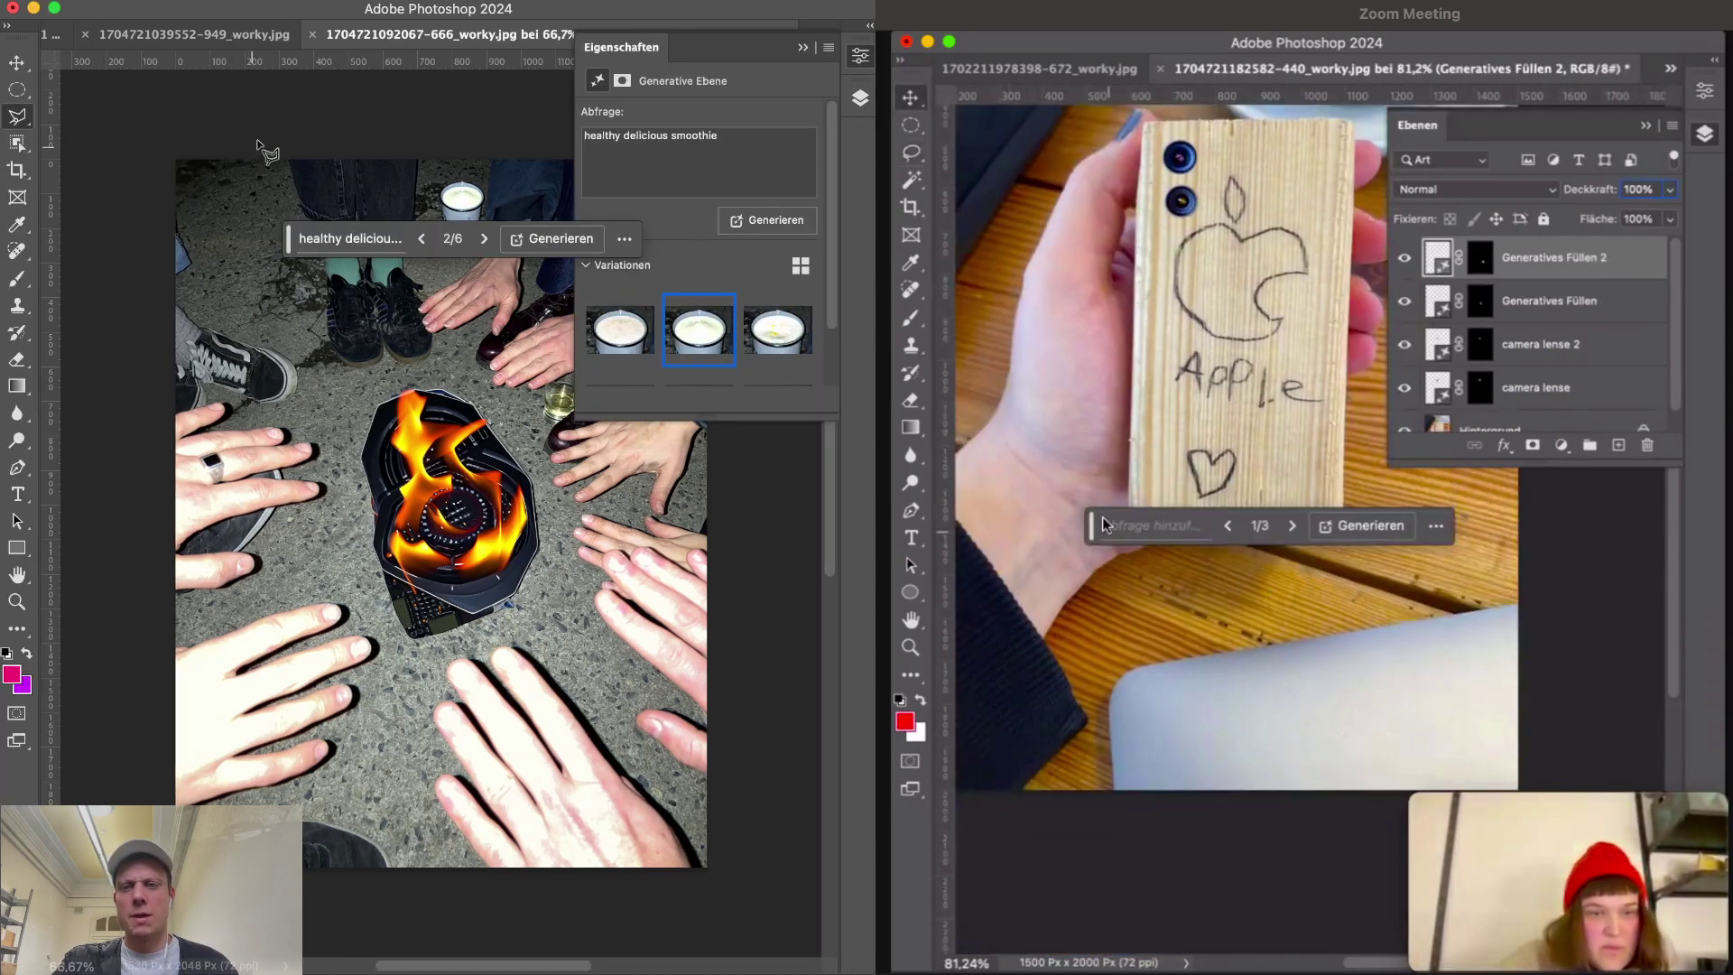
{"action": "left_click", "coordinate": [191, 7]}
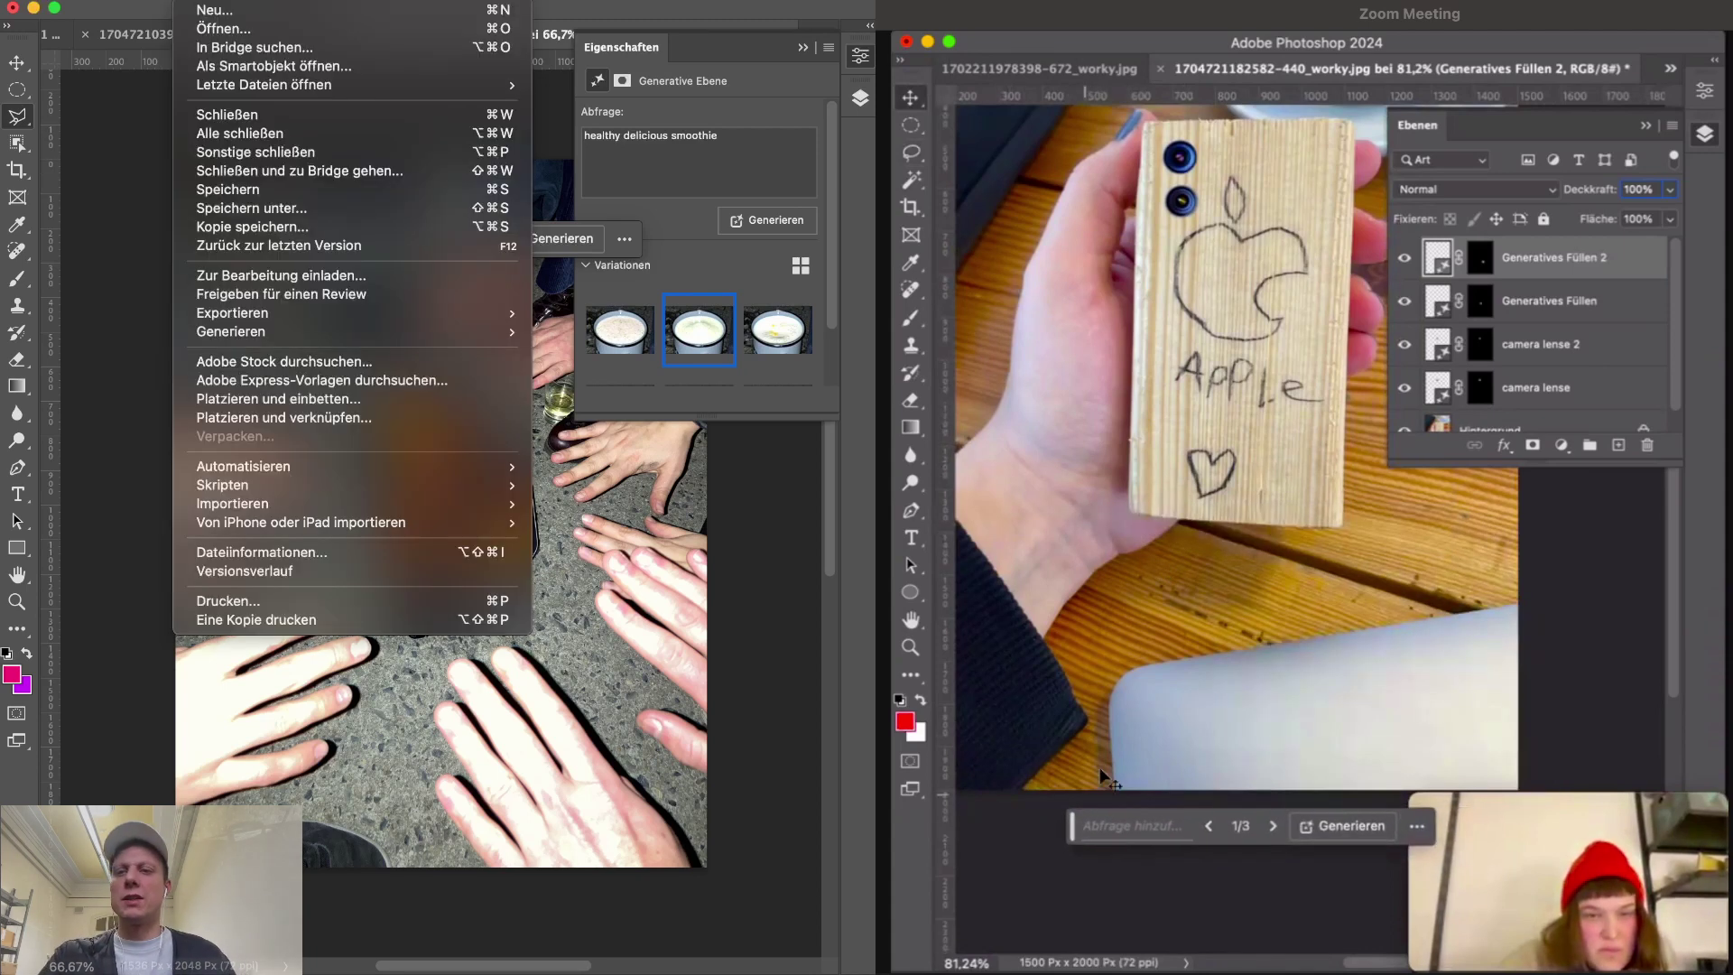
{"action": "mouse_move", "coordinate": [259, 316]}
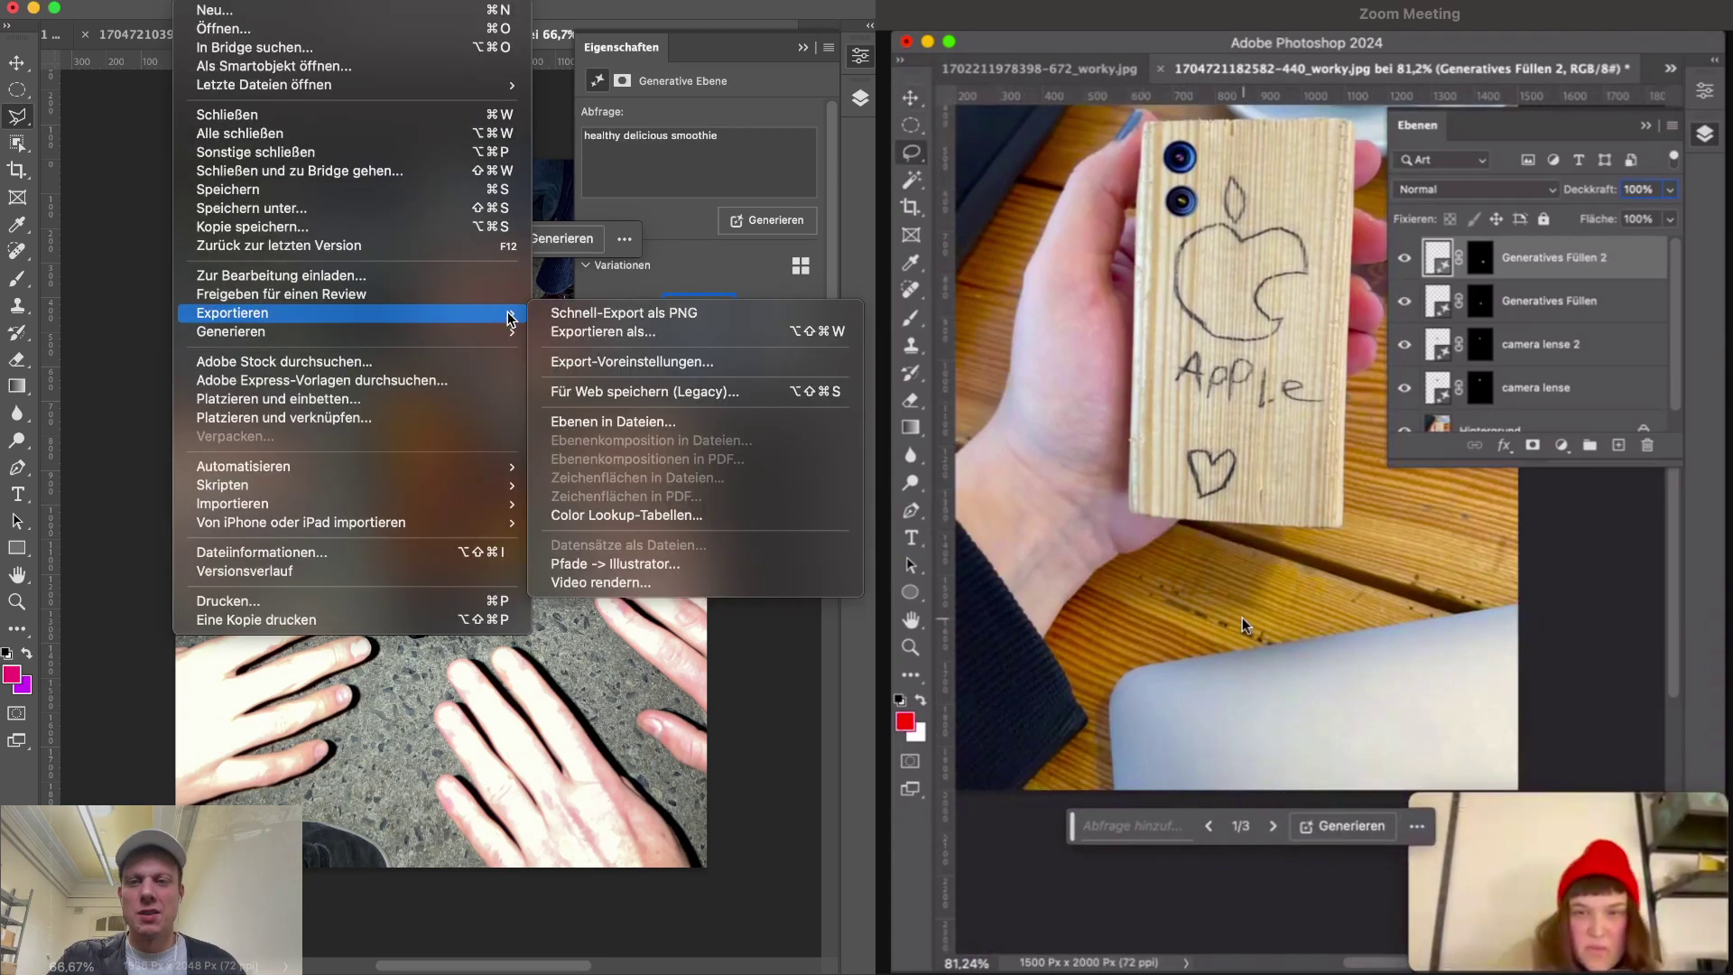
{"action": "left_click", "coordinate": [605, 392]}
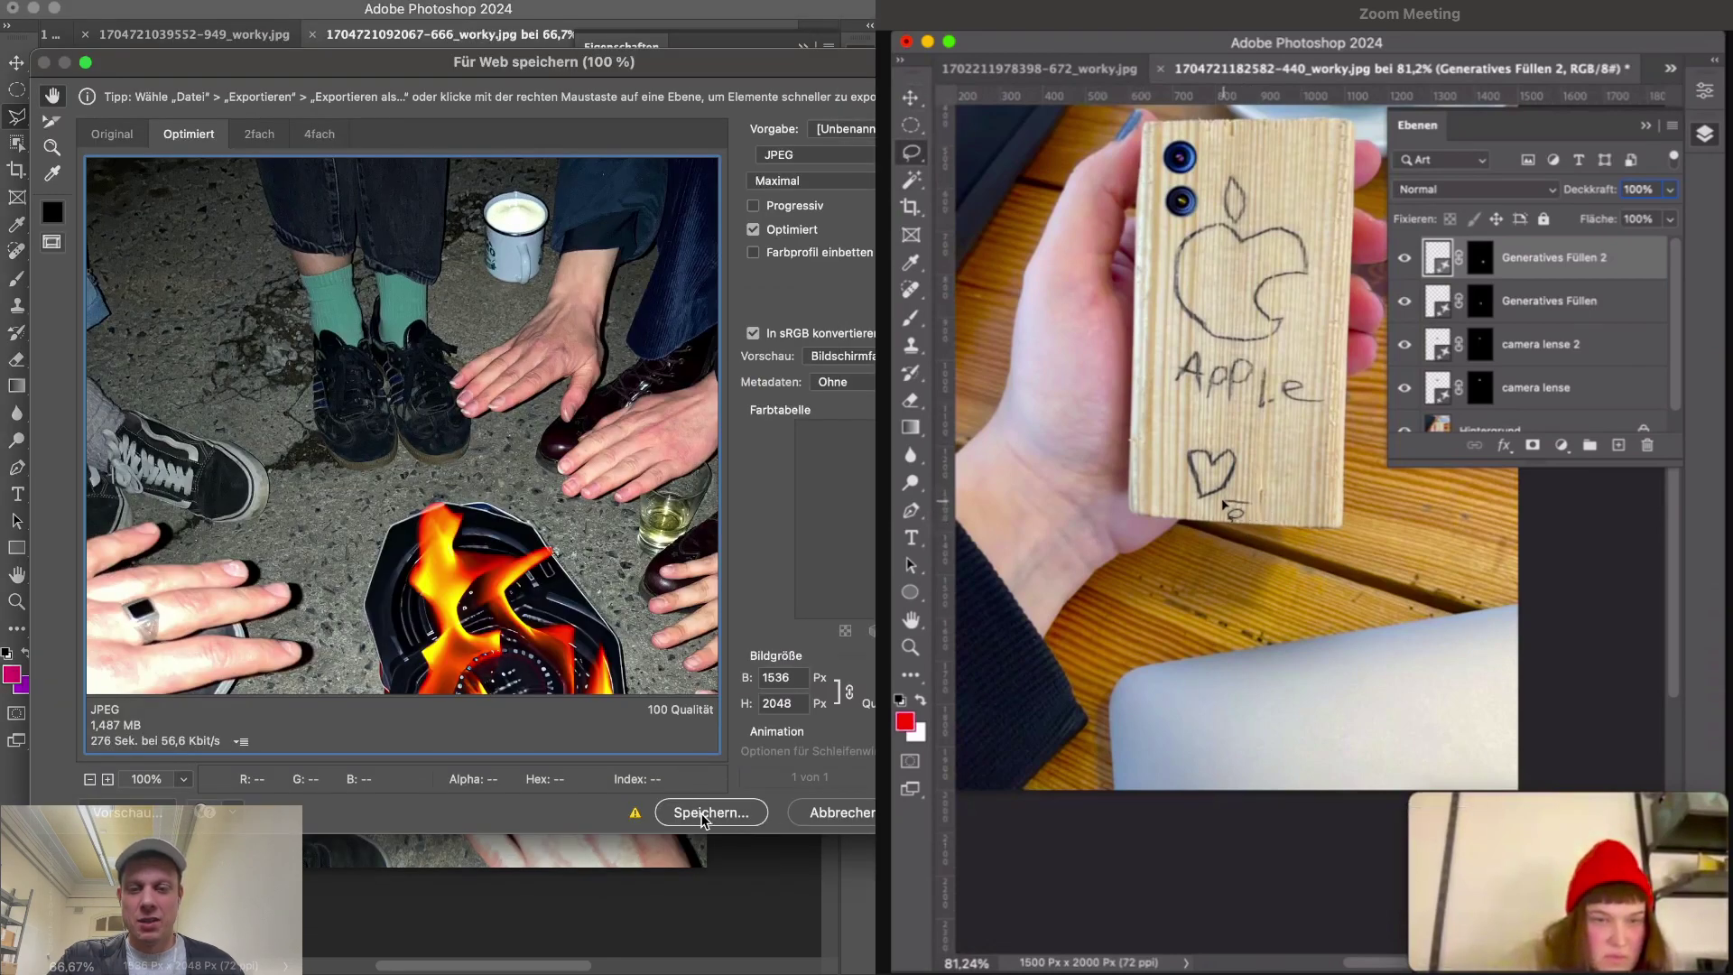
{"action": "left_click", "coordinate": [708, 812]}
{"action": "key", "text": "Right"}
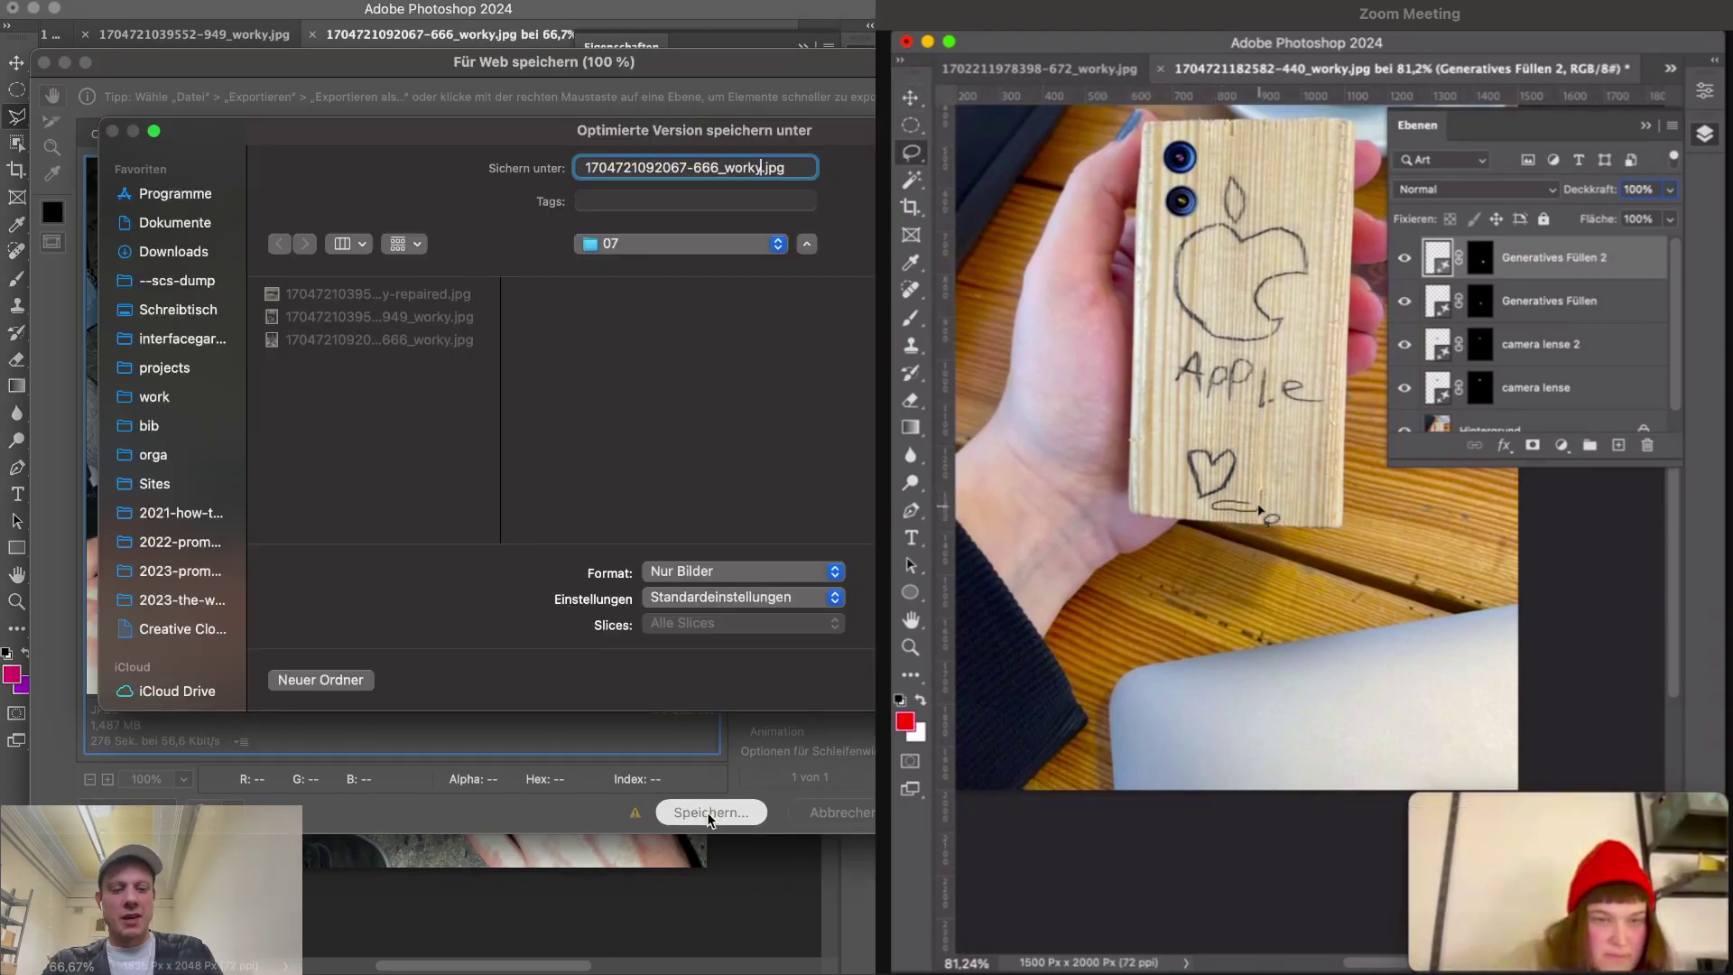
{"action": "type", "text": "-repaired"}
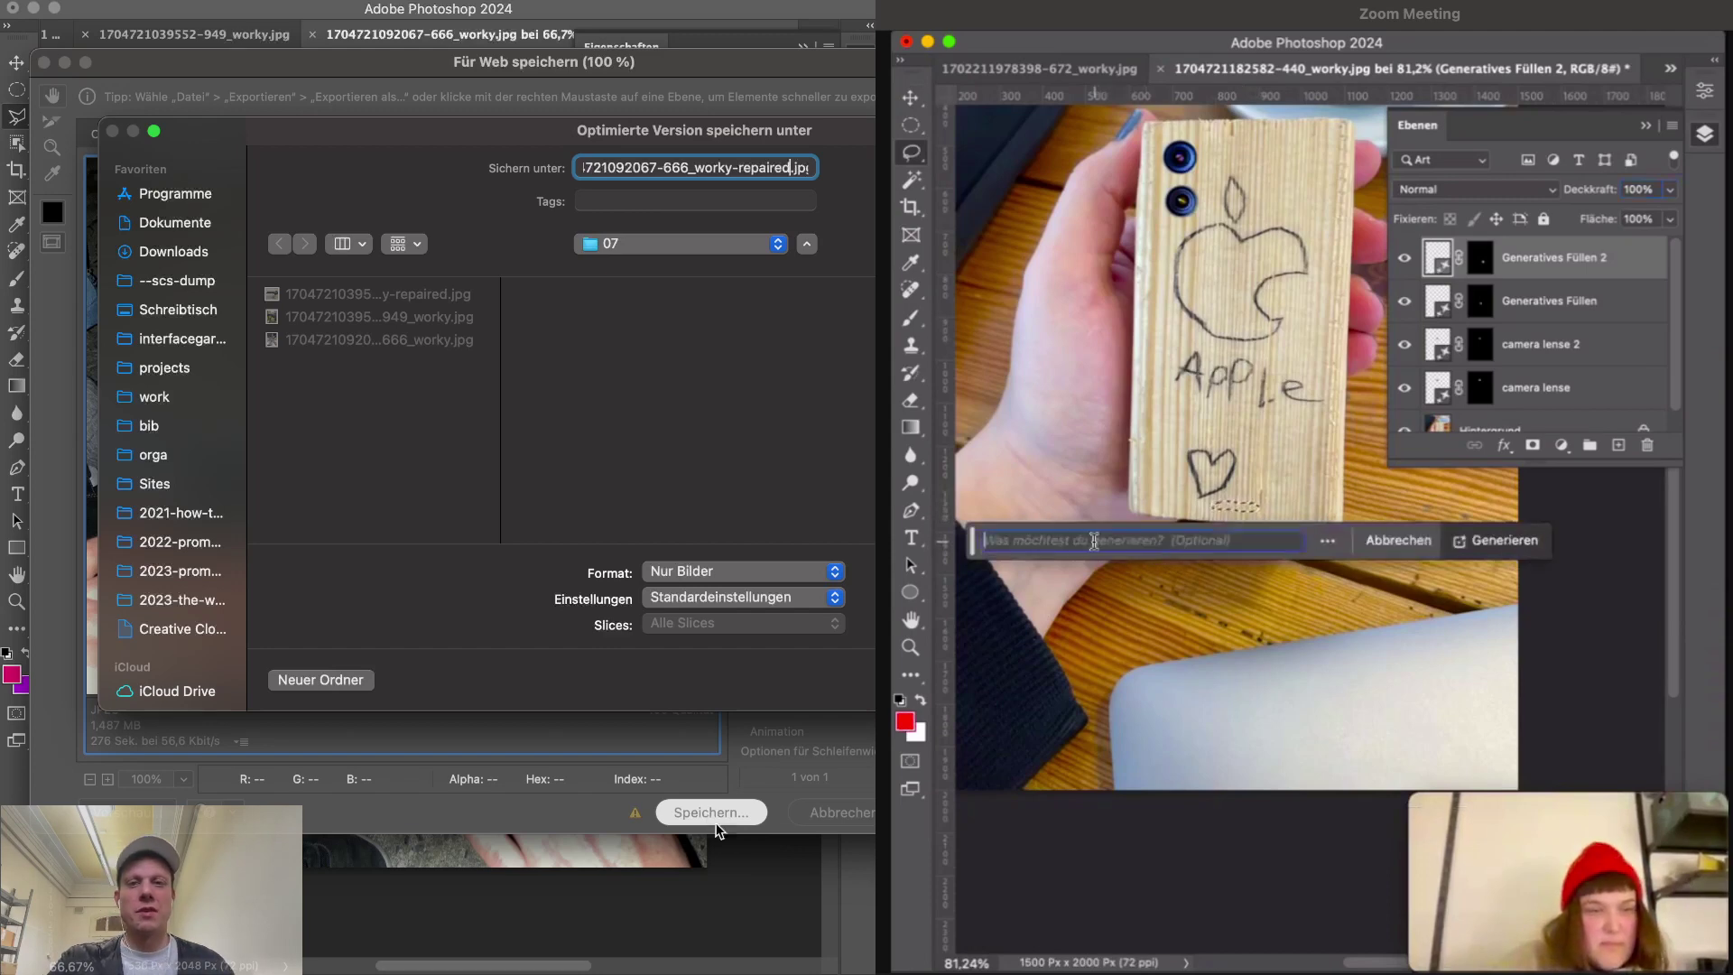
{"action": "key", "text": "Return"}
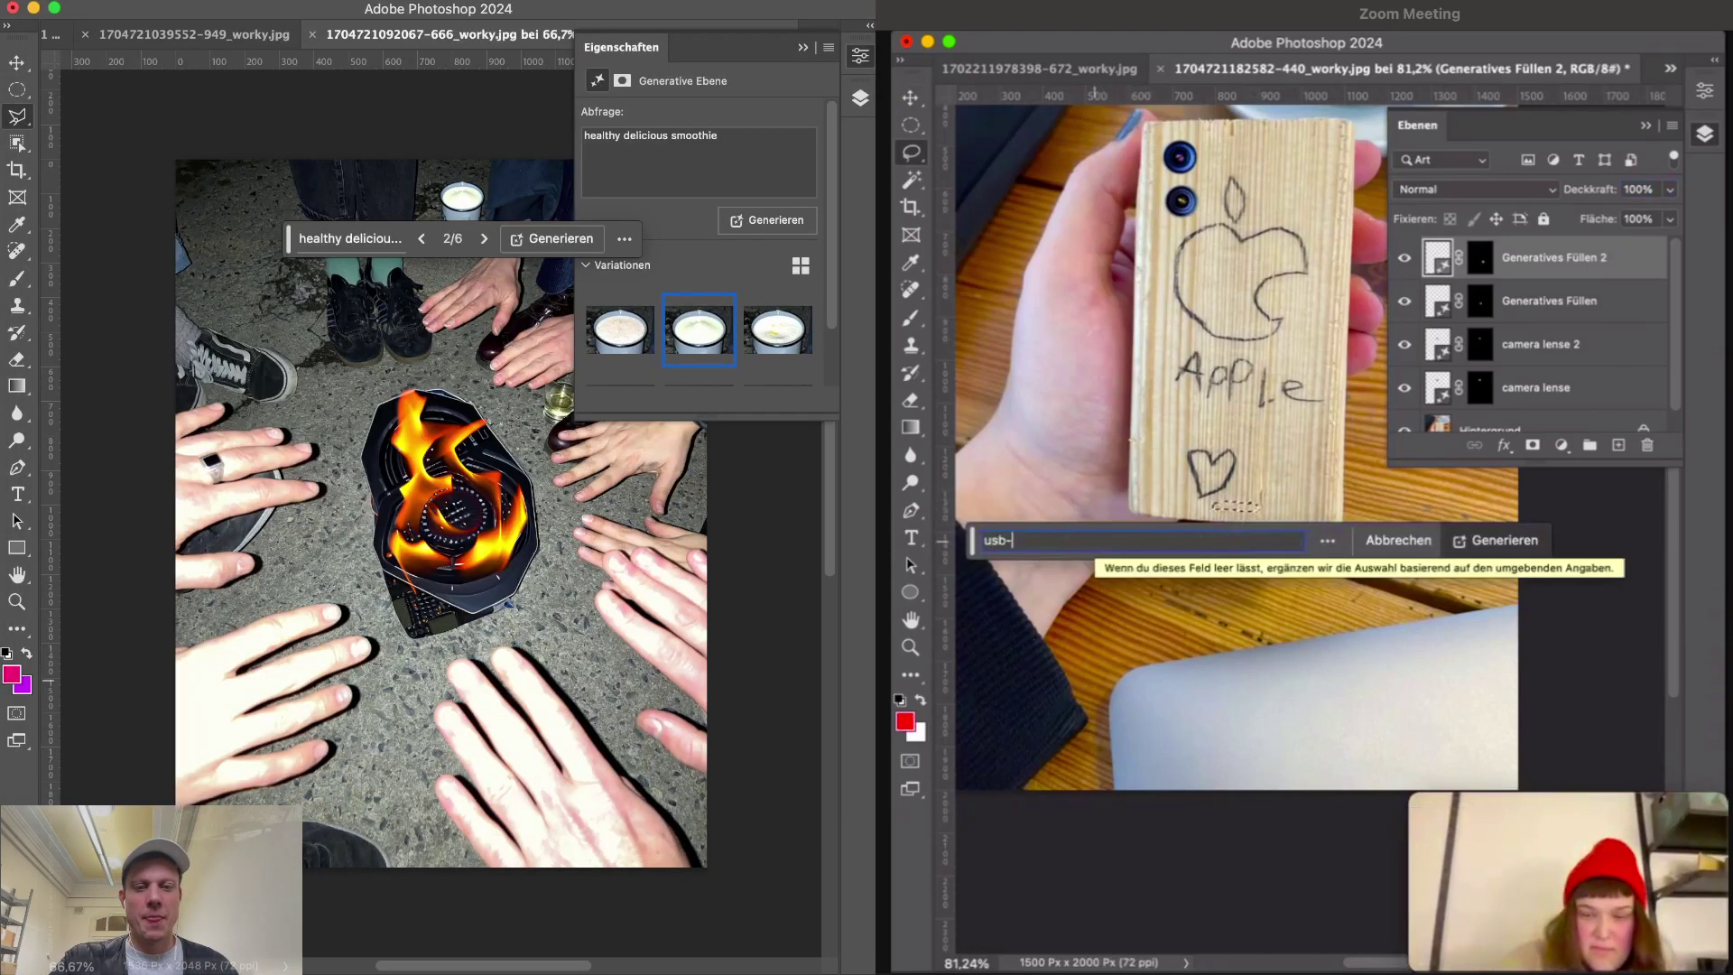
{"action": "key", "text": "super+Tab"}
{"action": "left_click", "coordinate": [642, 465]}
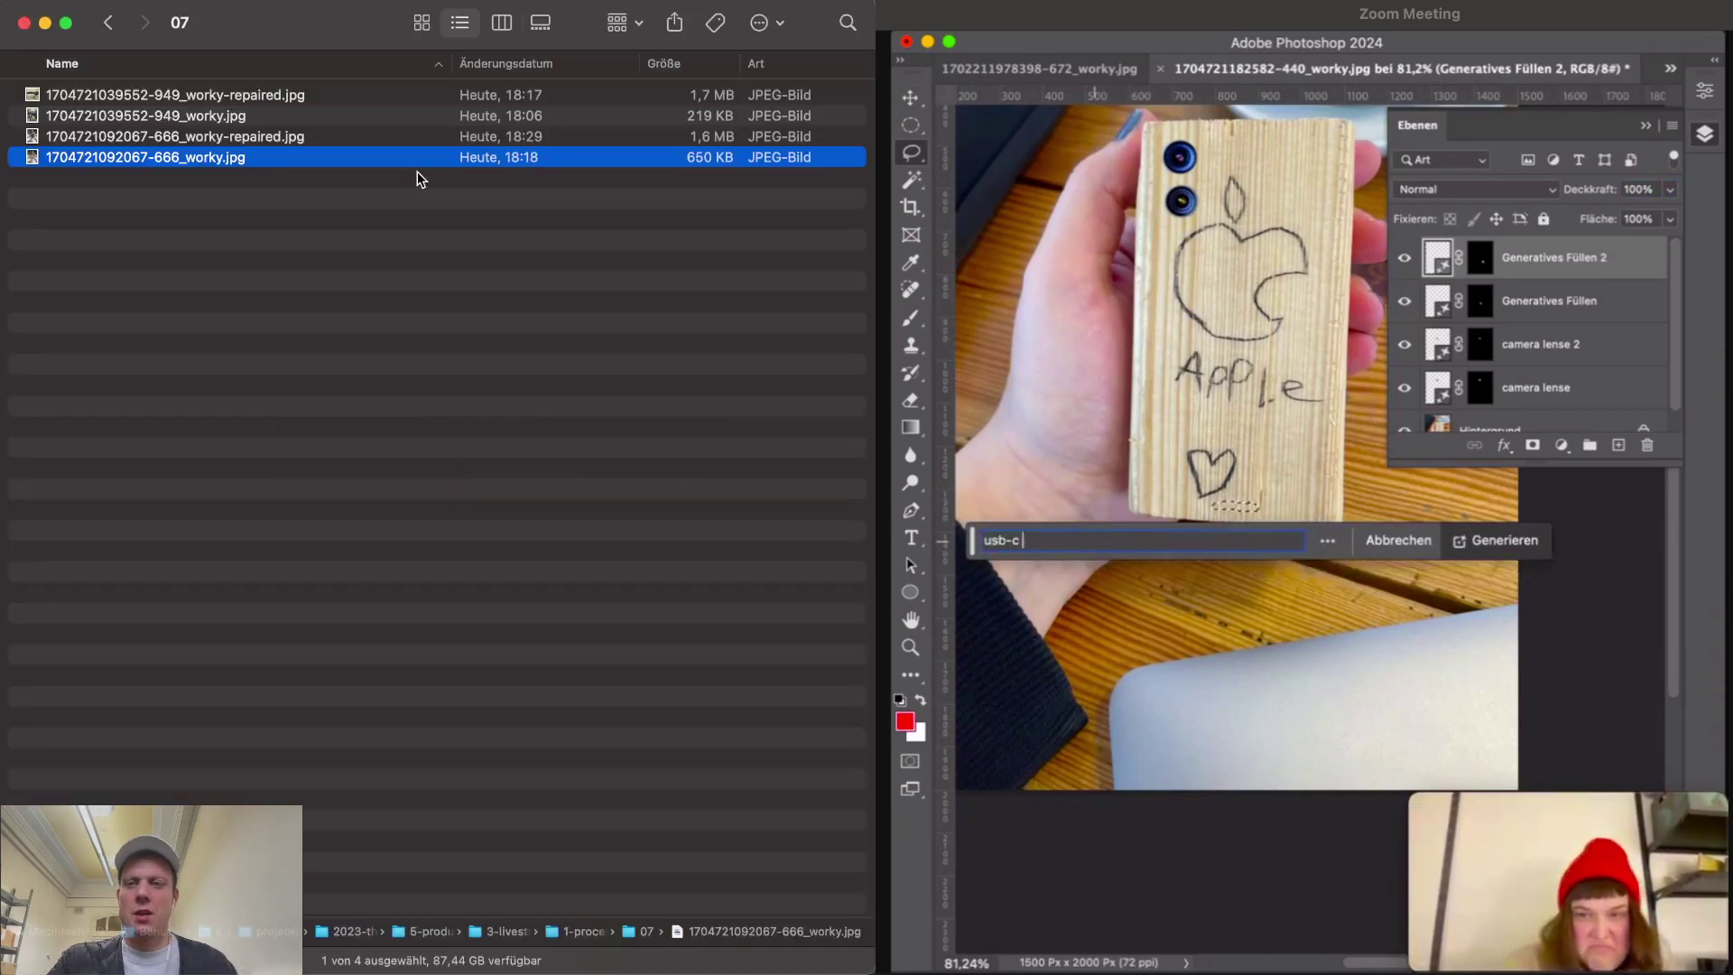
{"action": "key", "text": "super+Tab"}
{"action": "left_click", "coordinate": [800, 481]}
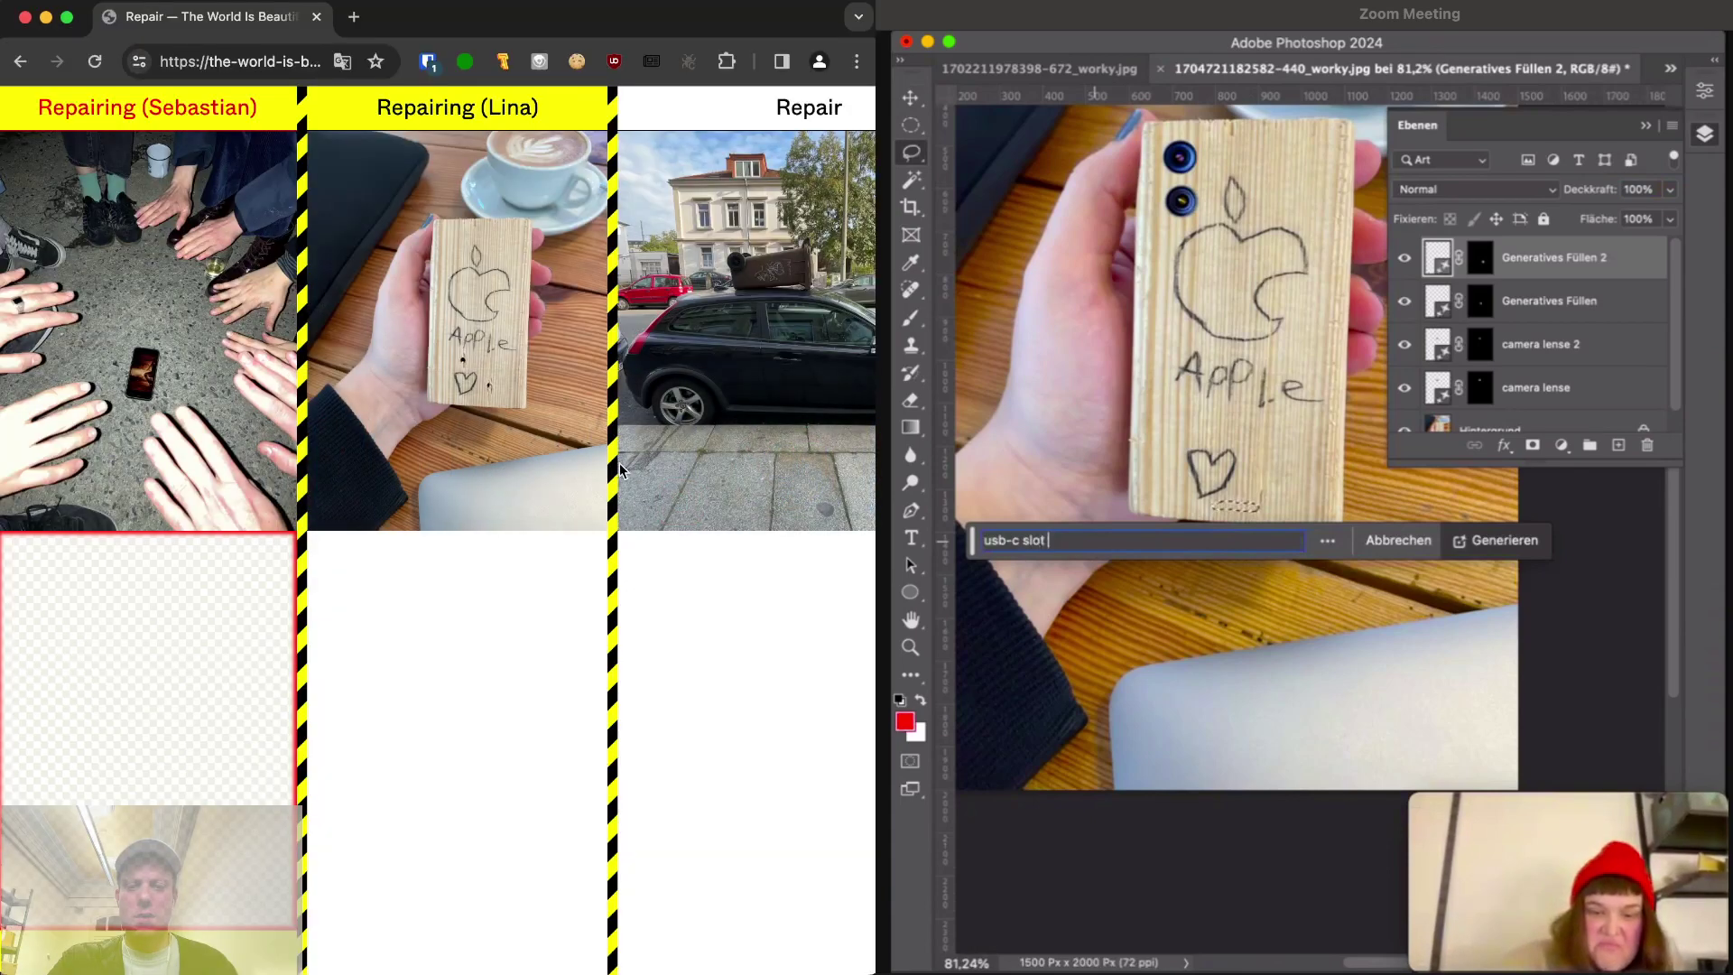
{"action": "key", "text": "super+Tab"}
{"action": "left_click", "coordinate": [252, 464]}
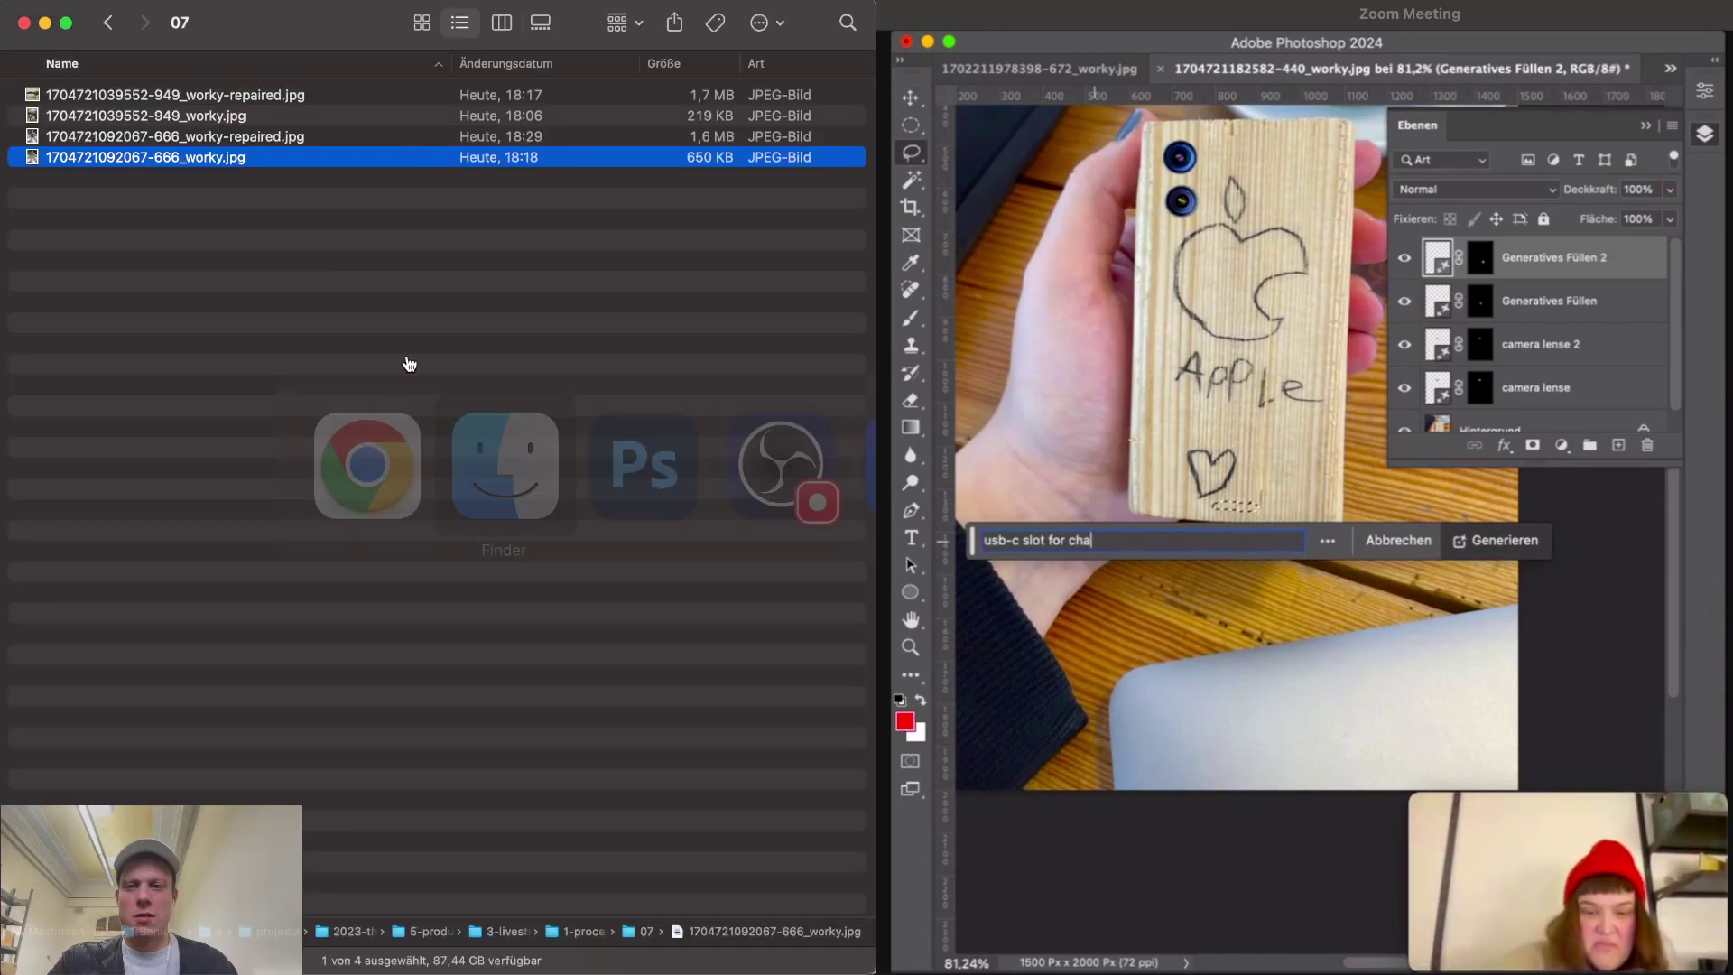
{"action": "left_click", "coordinate": [426, 137]}
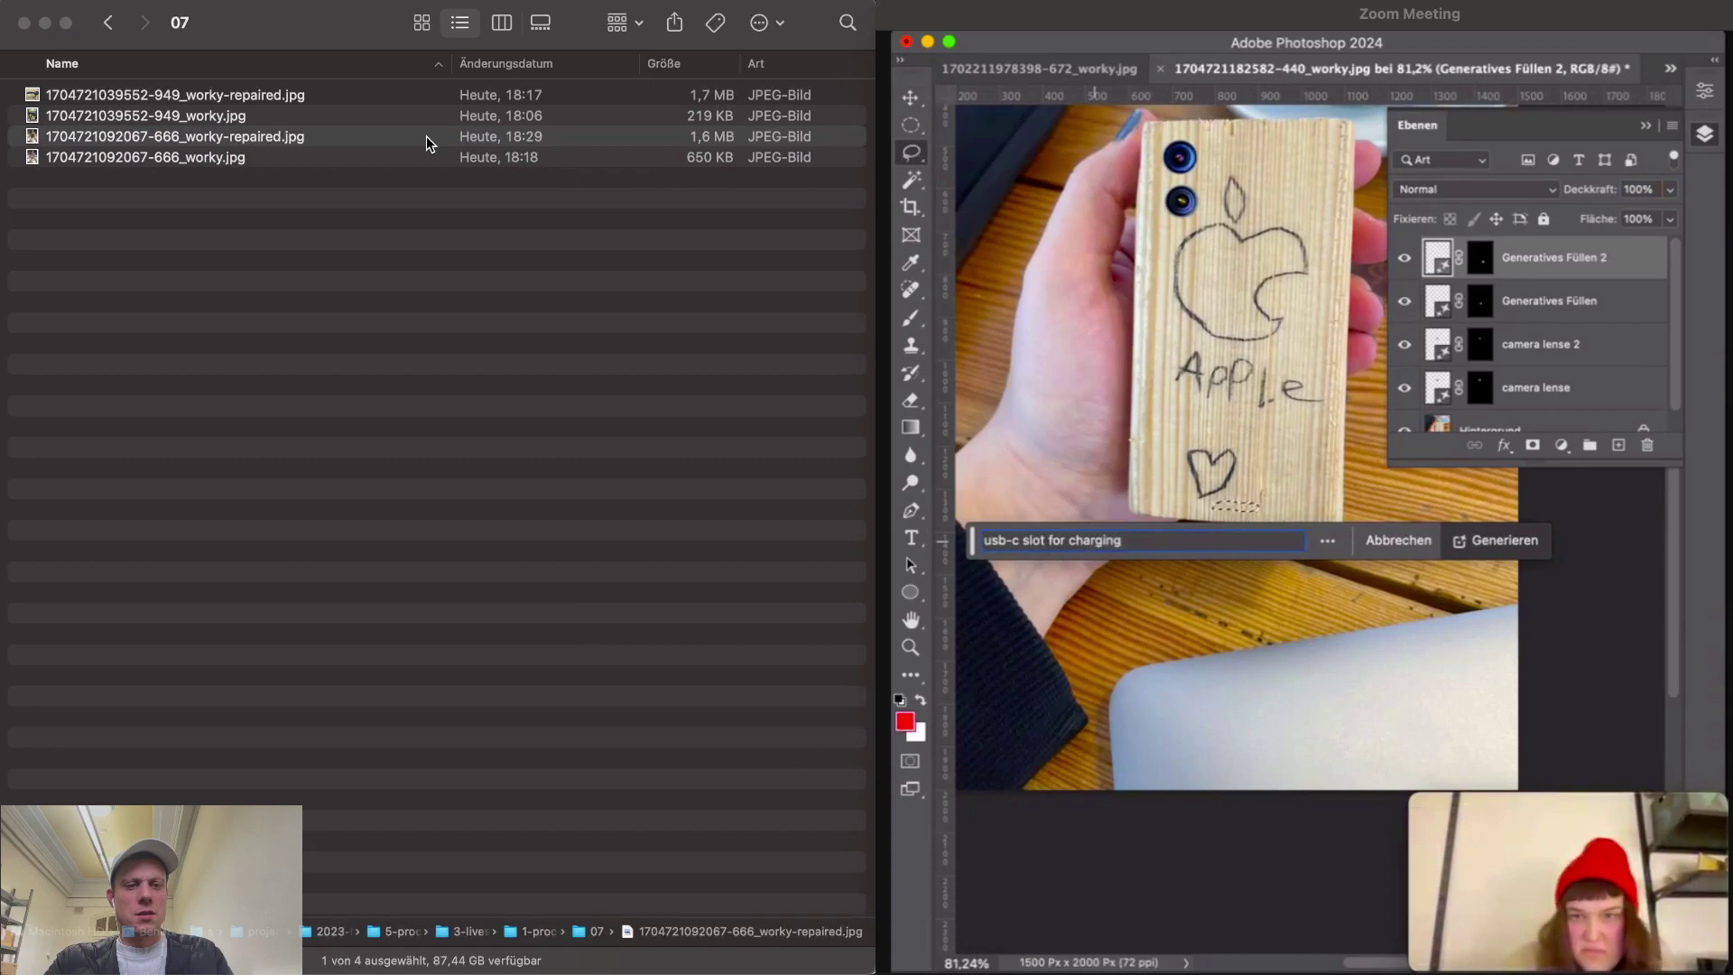
{"action": "key", "text": "Down"}
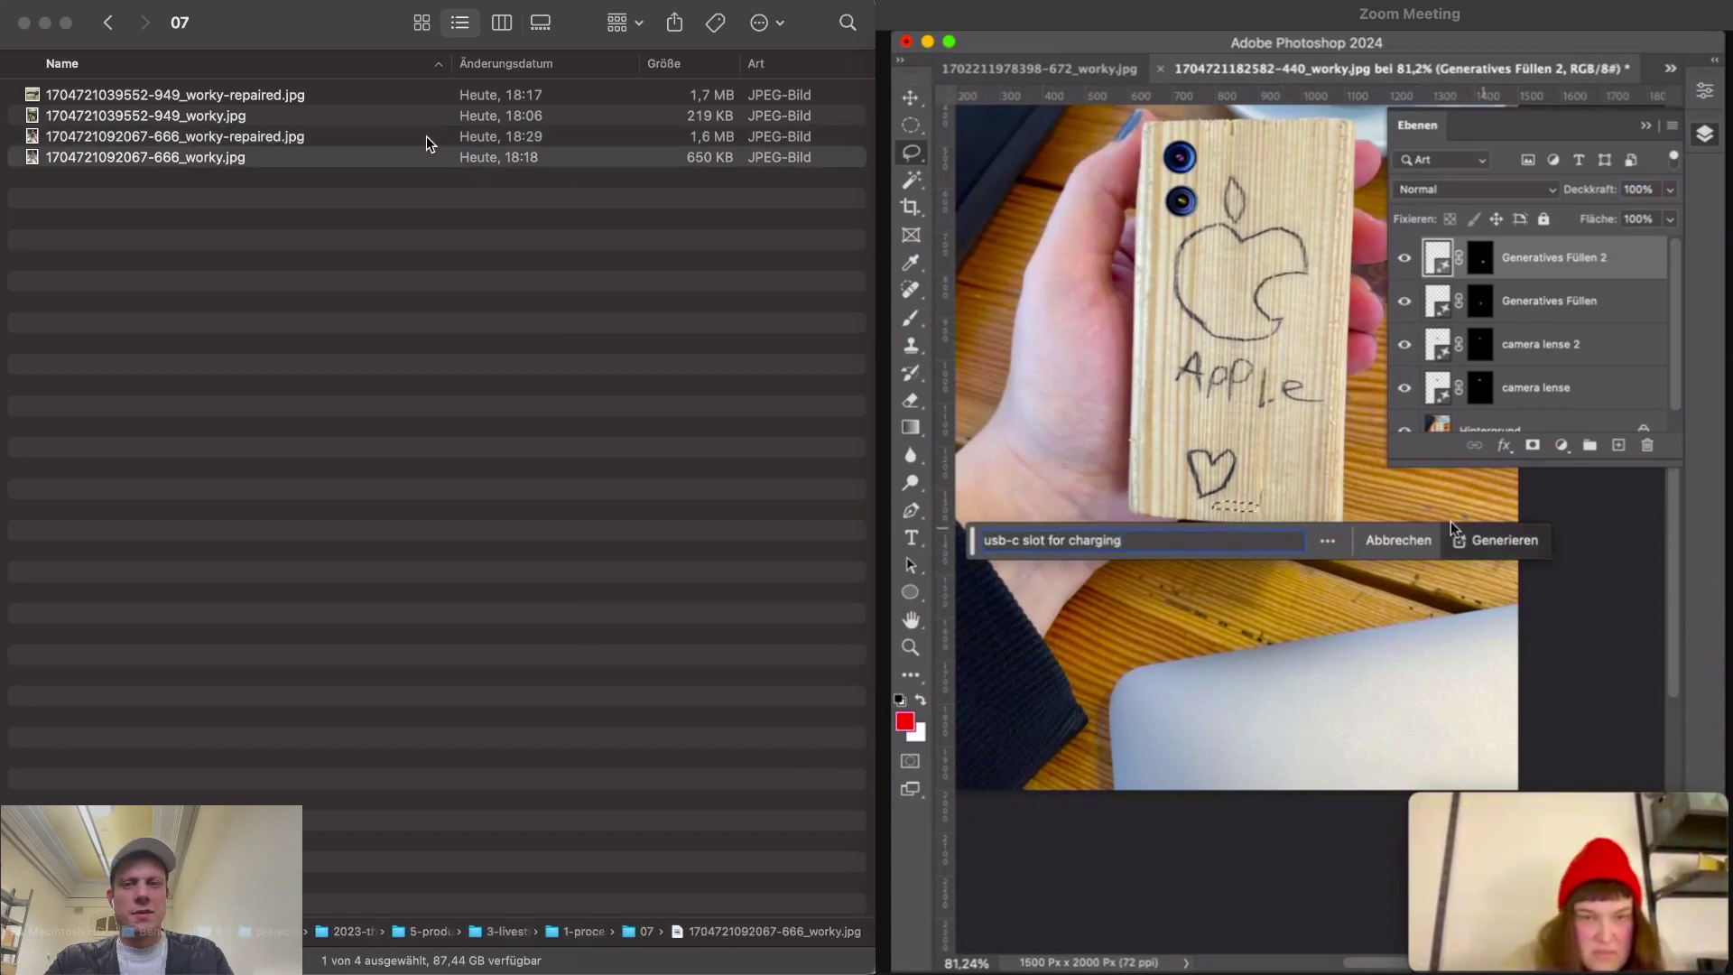
{"action": "left_click", "coordinate": [426, 135]}
{"action": "left_click_drag", "start_coordinate": [426, 135], "coordinate": [200, 672]}
{"action": "key", "text": "super+Tab"}
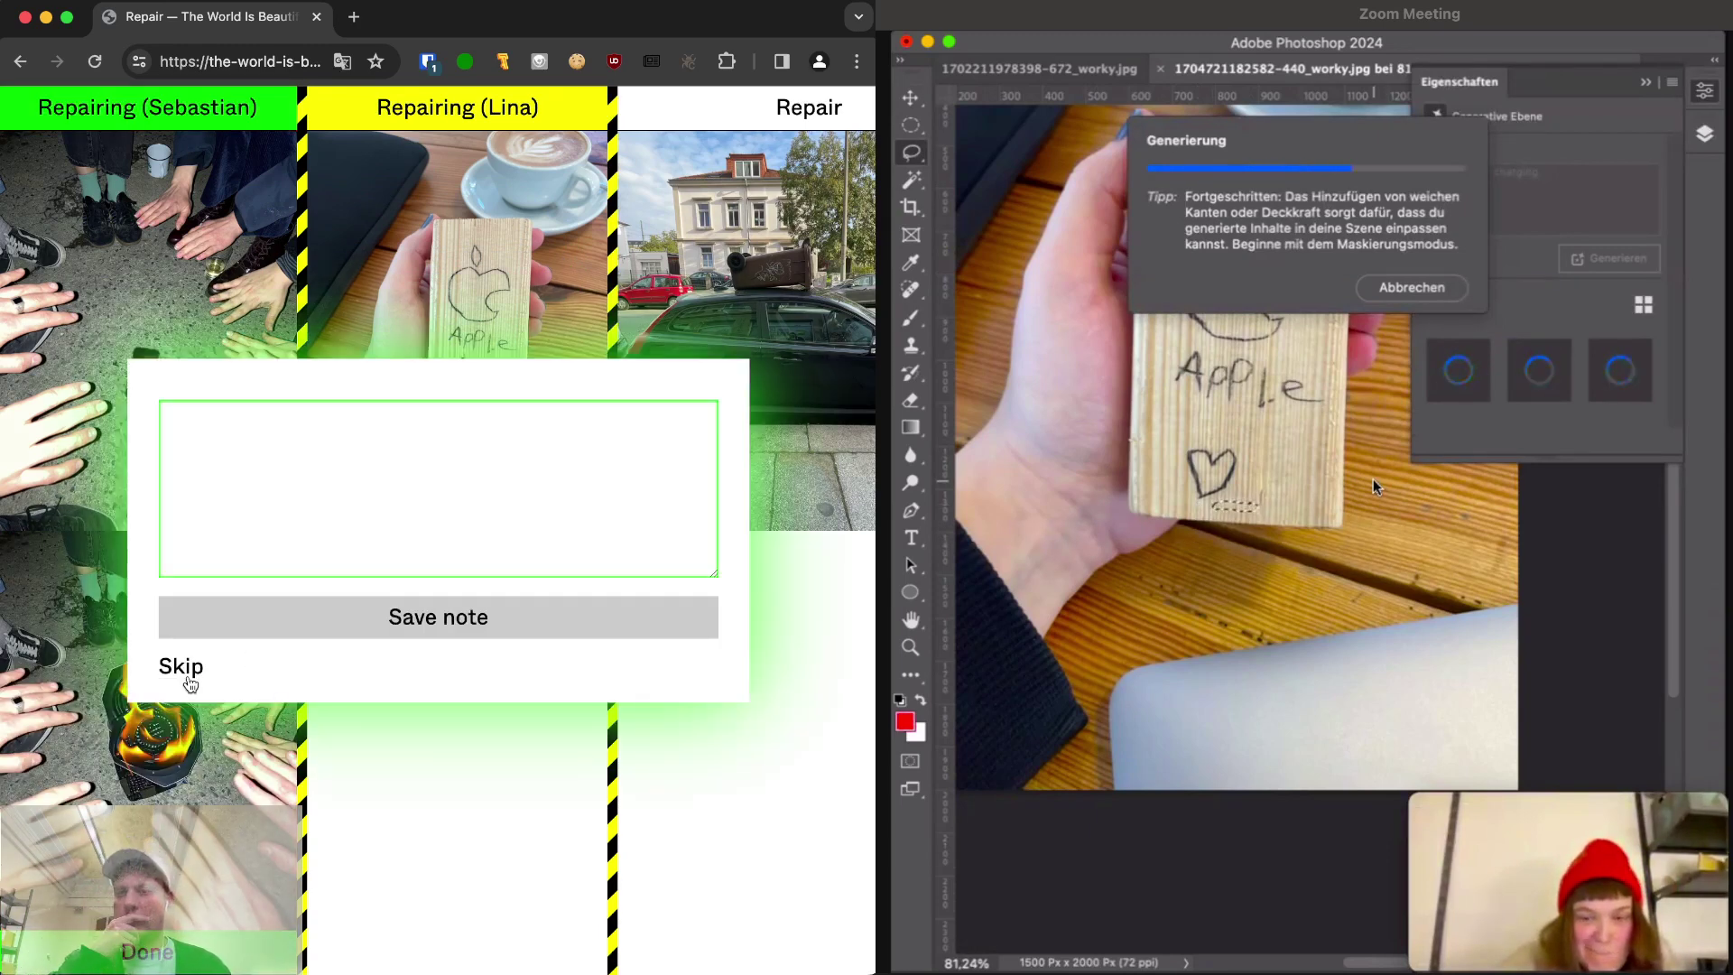
- Write the note "Maybe I made worse." for the uploaded repair and save it
{"action": "left_click", "coordinate": [248, 554]}
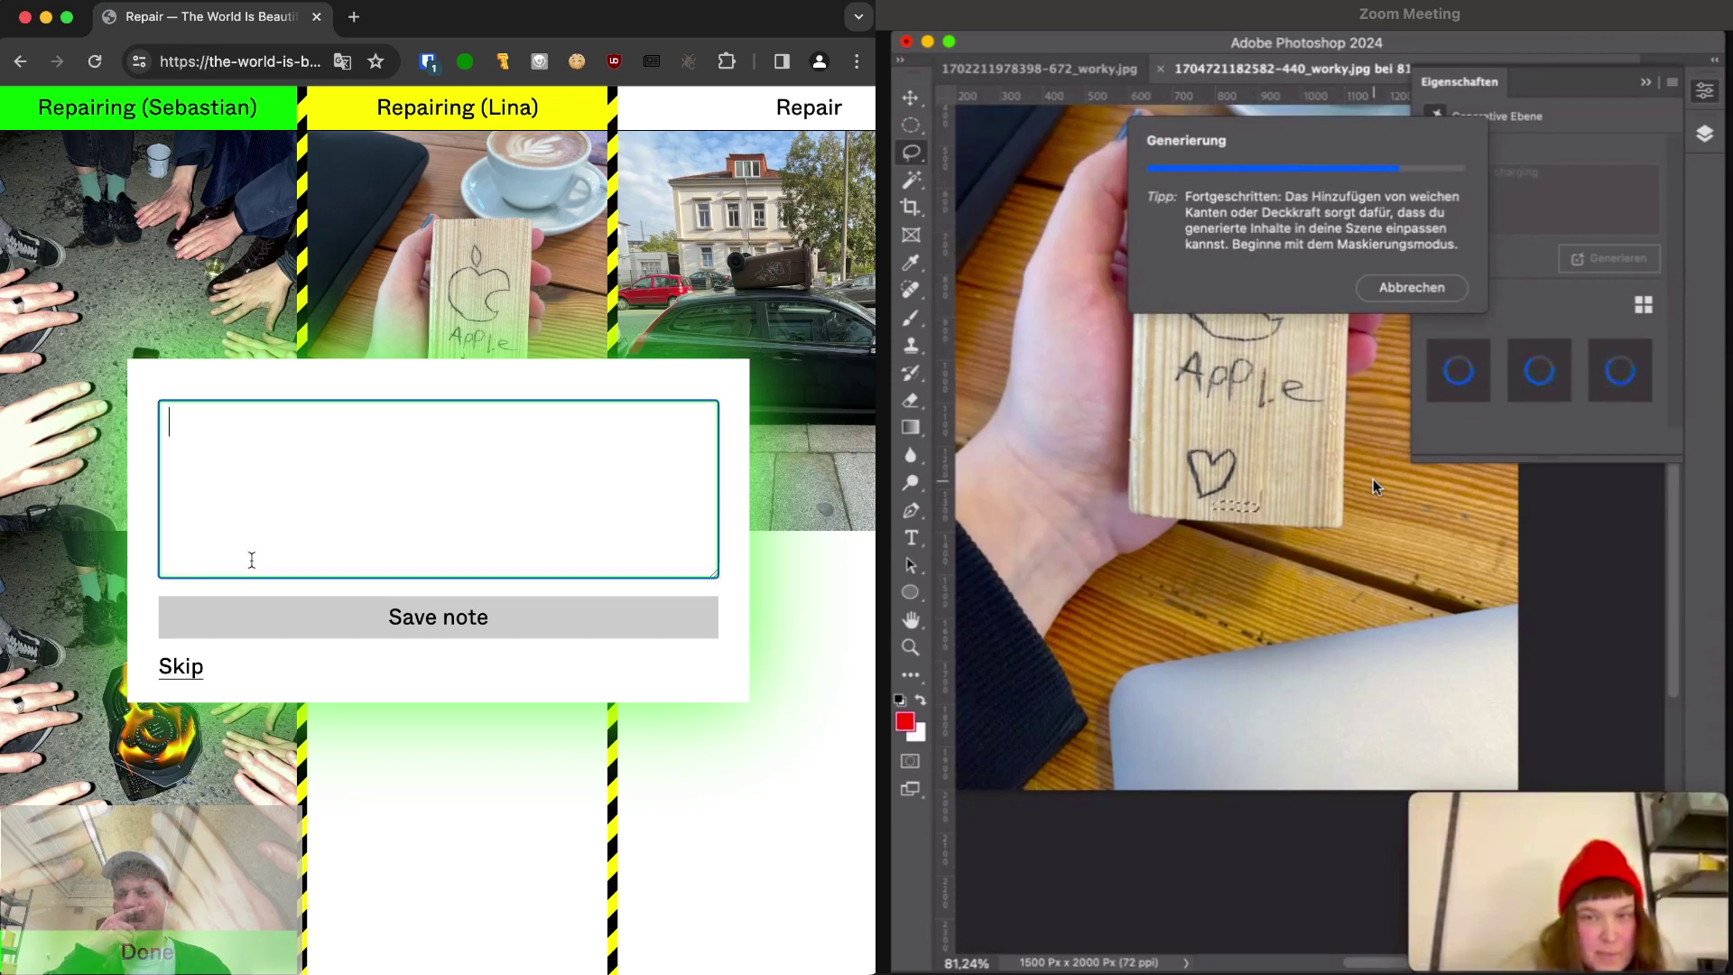
{"action": "type", "text": "Maybe"}
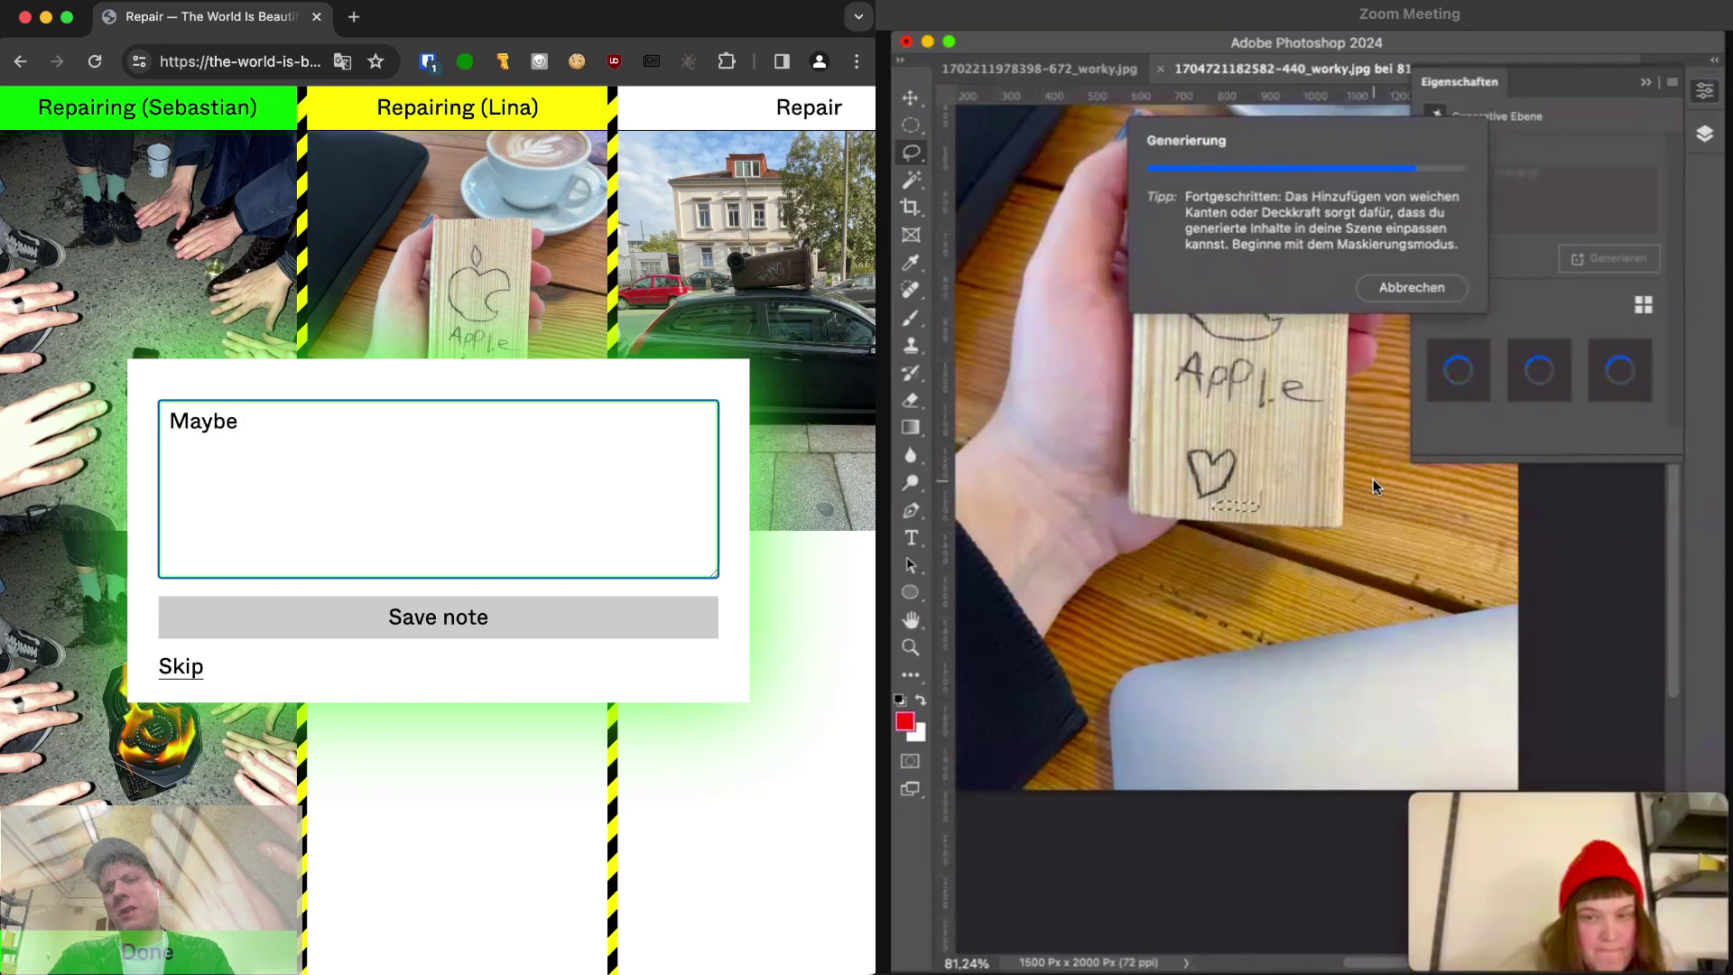
{"action": "type", "text": " I ma d"}
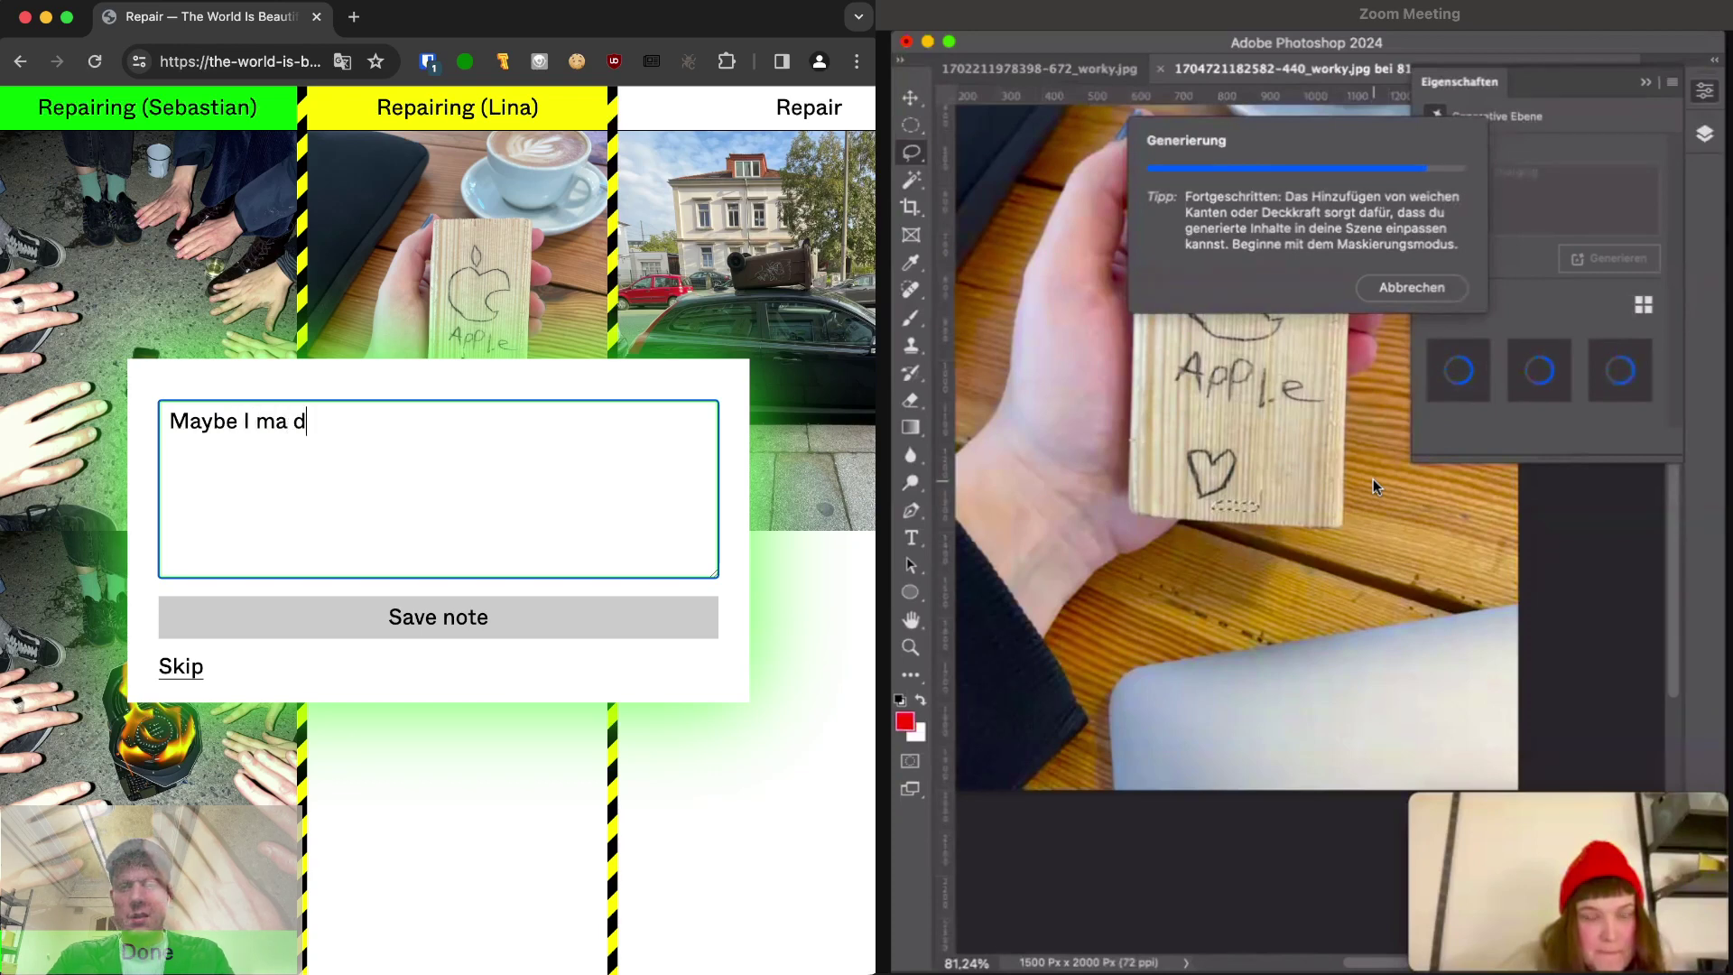
{"action": "key", "text": "BackSpace"}
{"action": "key", "text": "BackSpace"}
{"action": "type", "text": "de "}
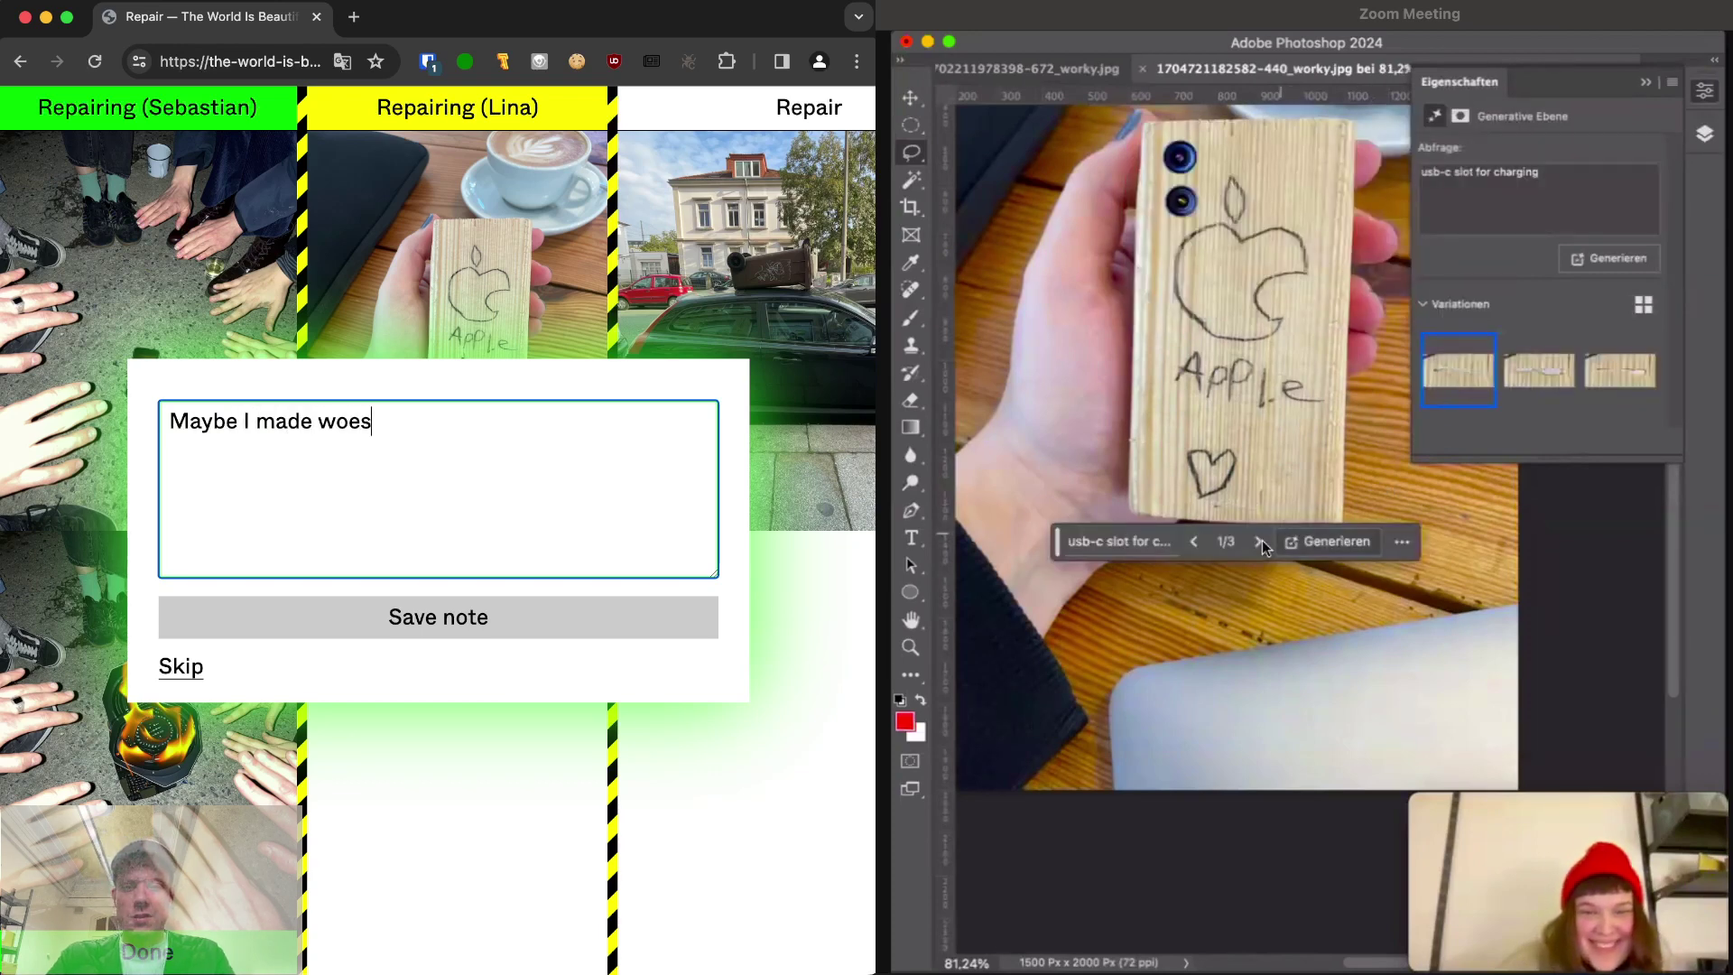
{"action": "type", "text": "worse"}
{"action": "key", "text": "BackSpace"}
{"action": "type", "text": "rse"}
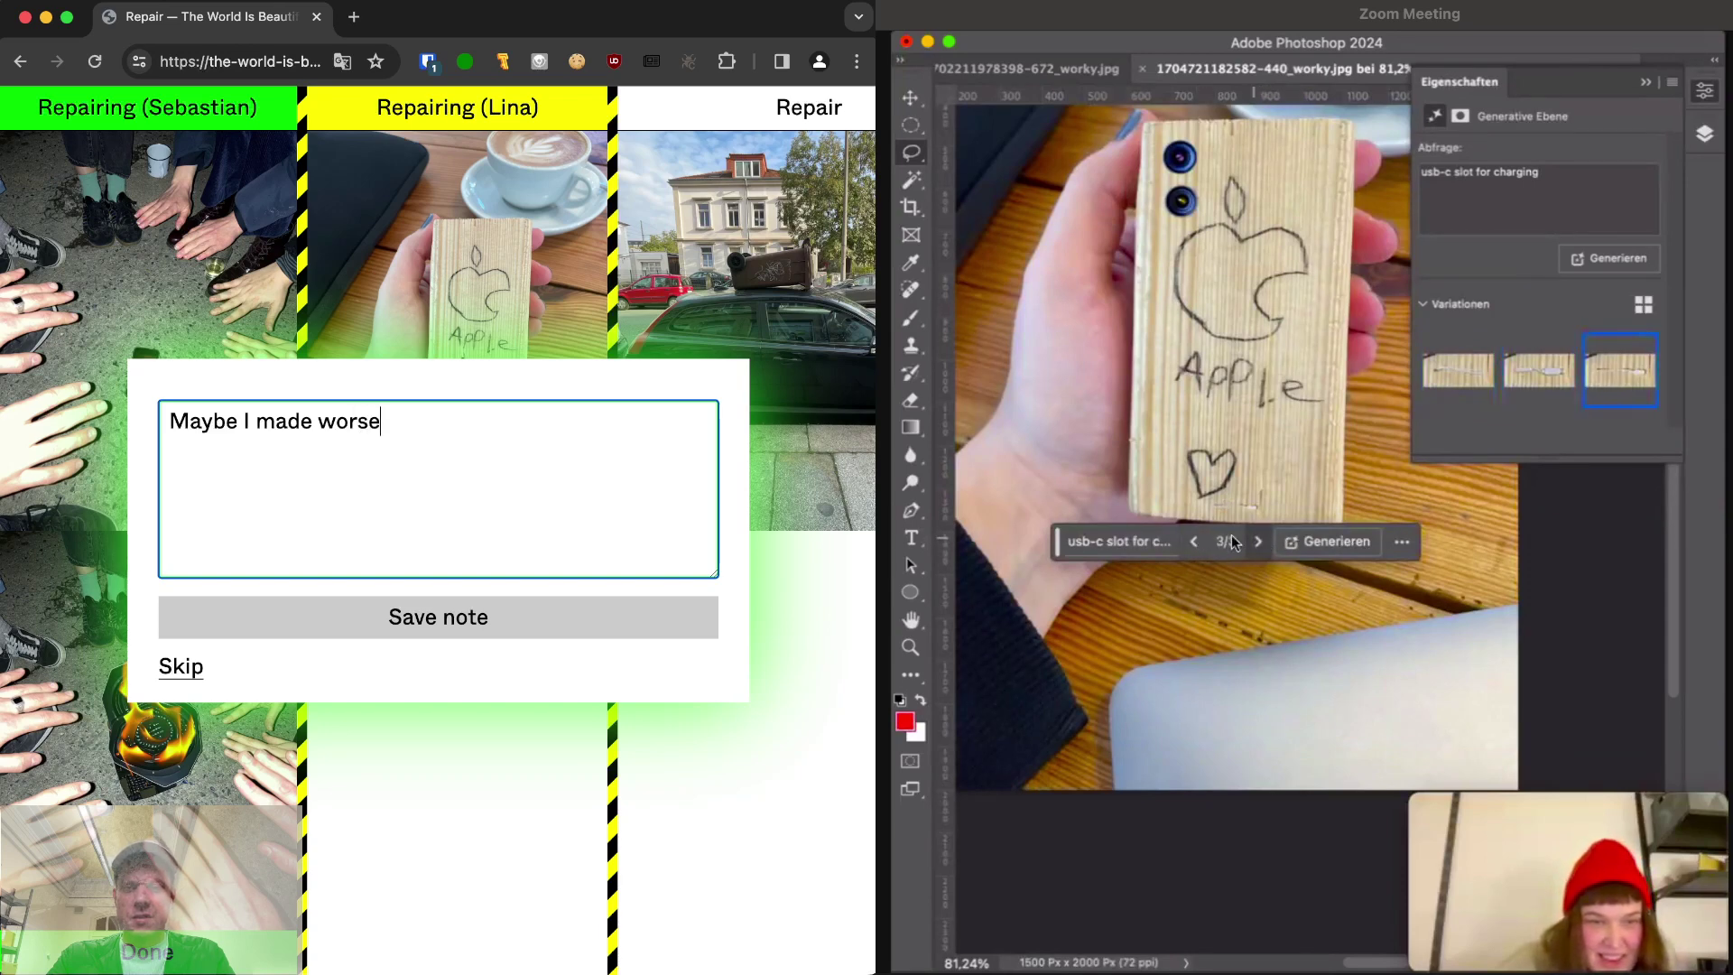
{"action": "type", "text": "."}
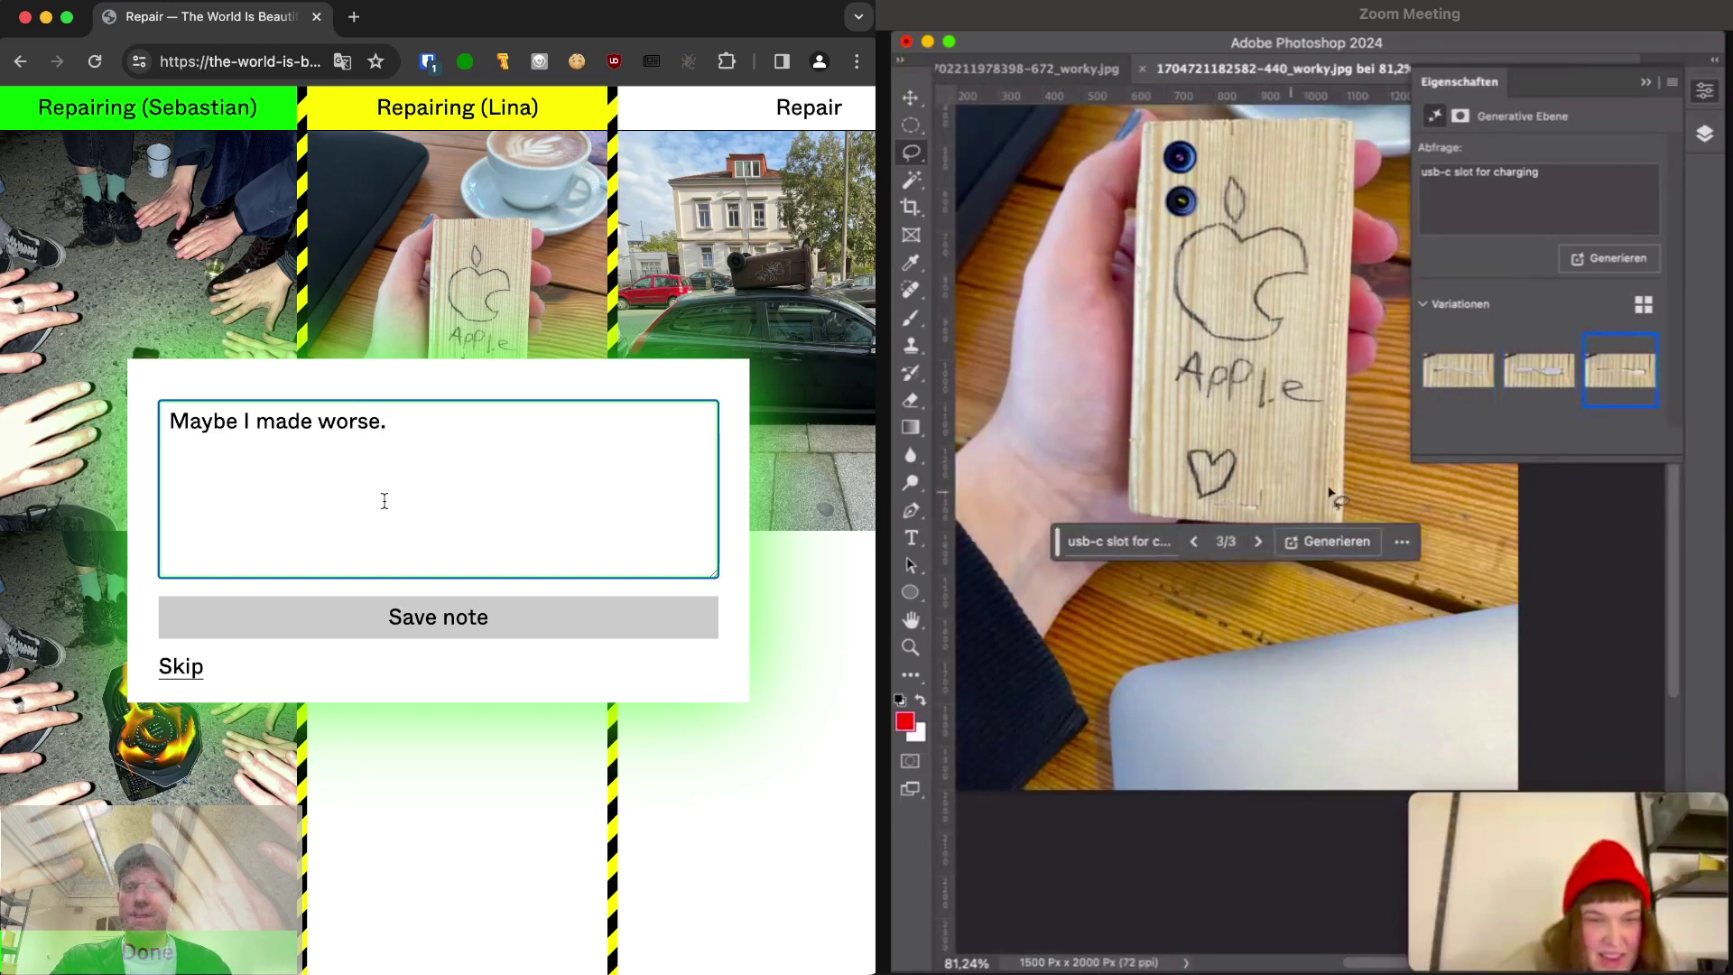
{"action": "left_click", "coordinate": [438, 630]}
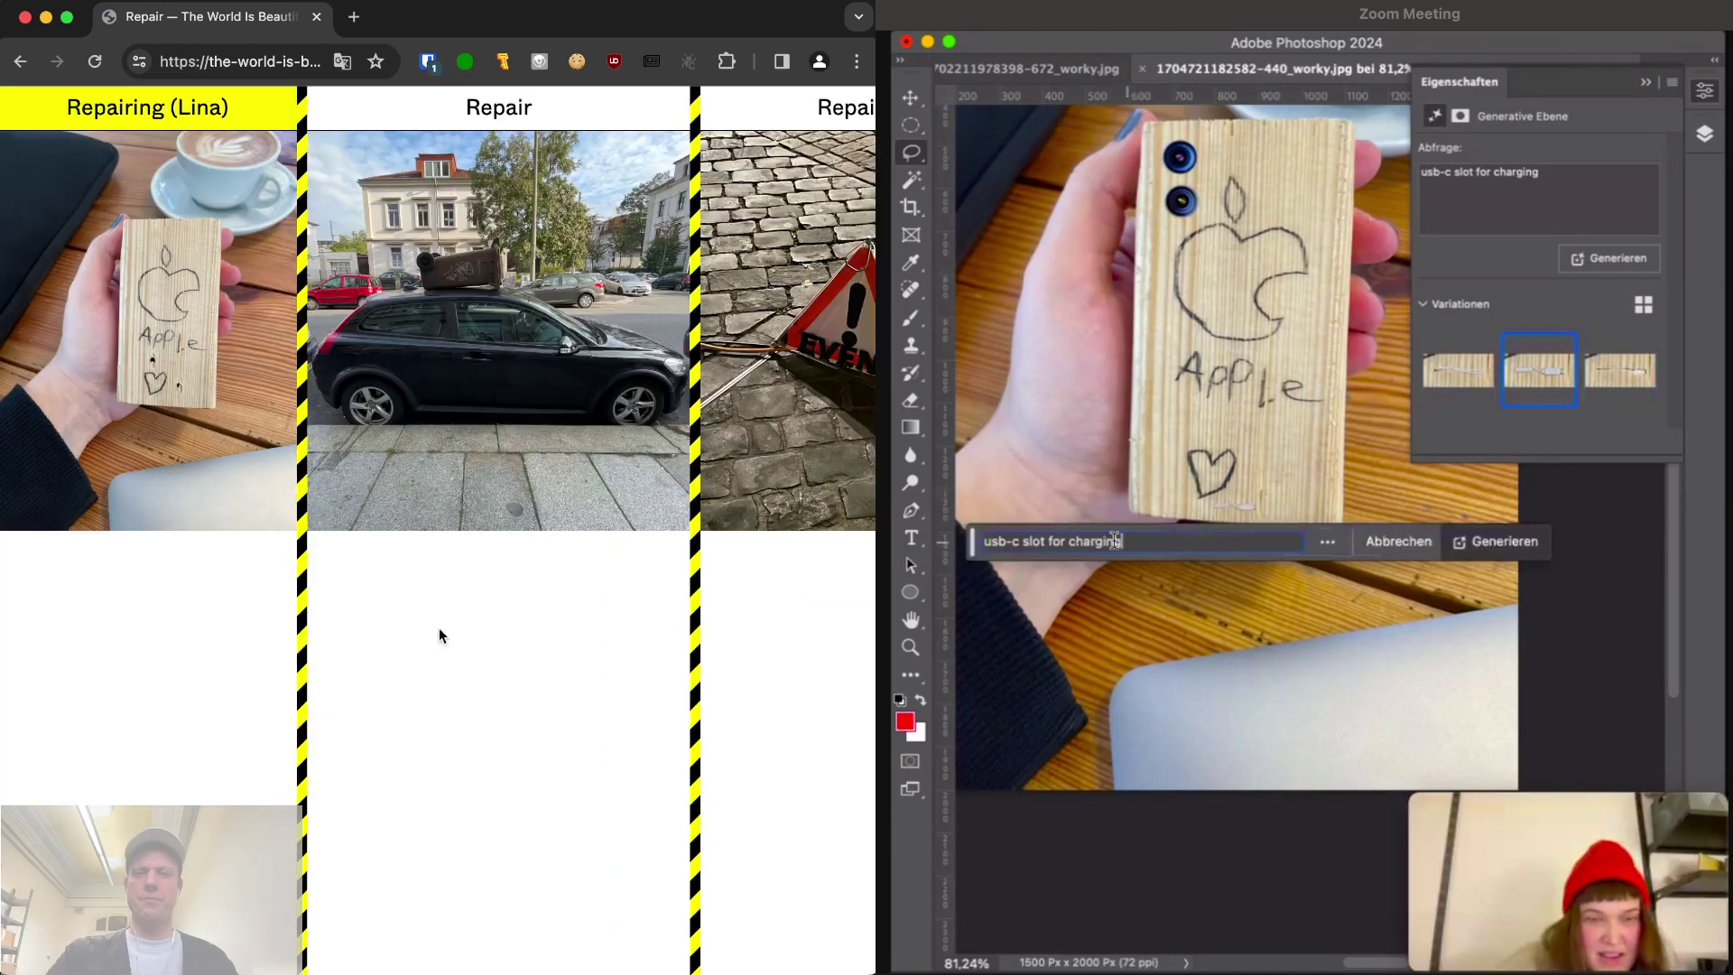
{"action": "left_click", "coordinate": [462, 169]}
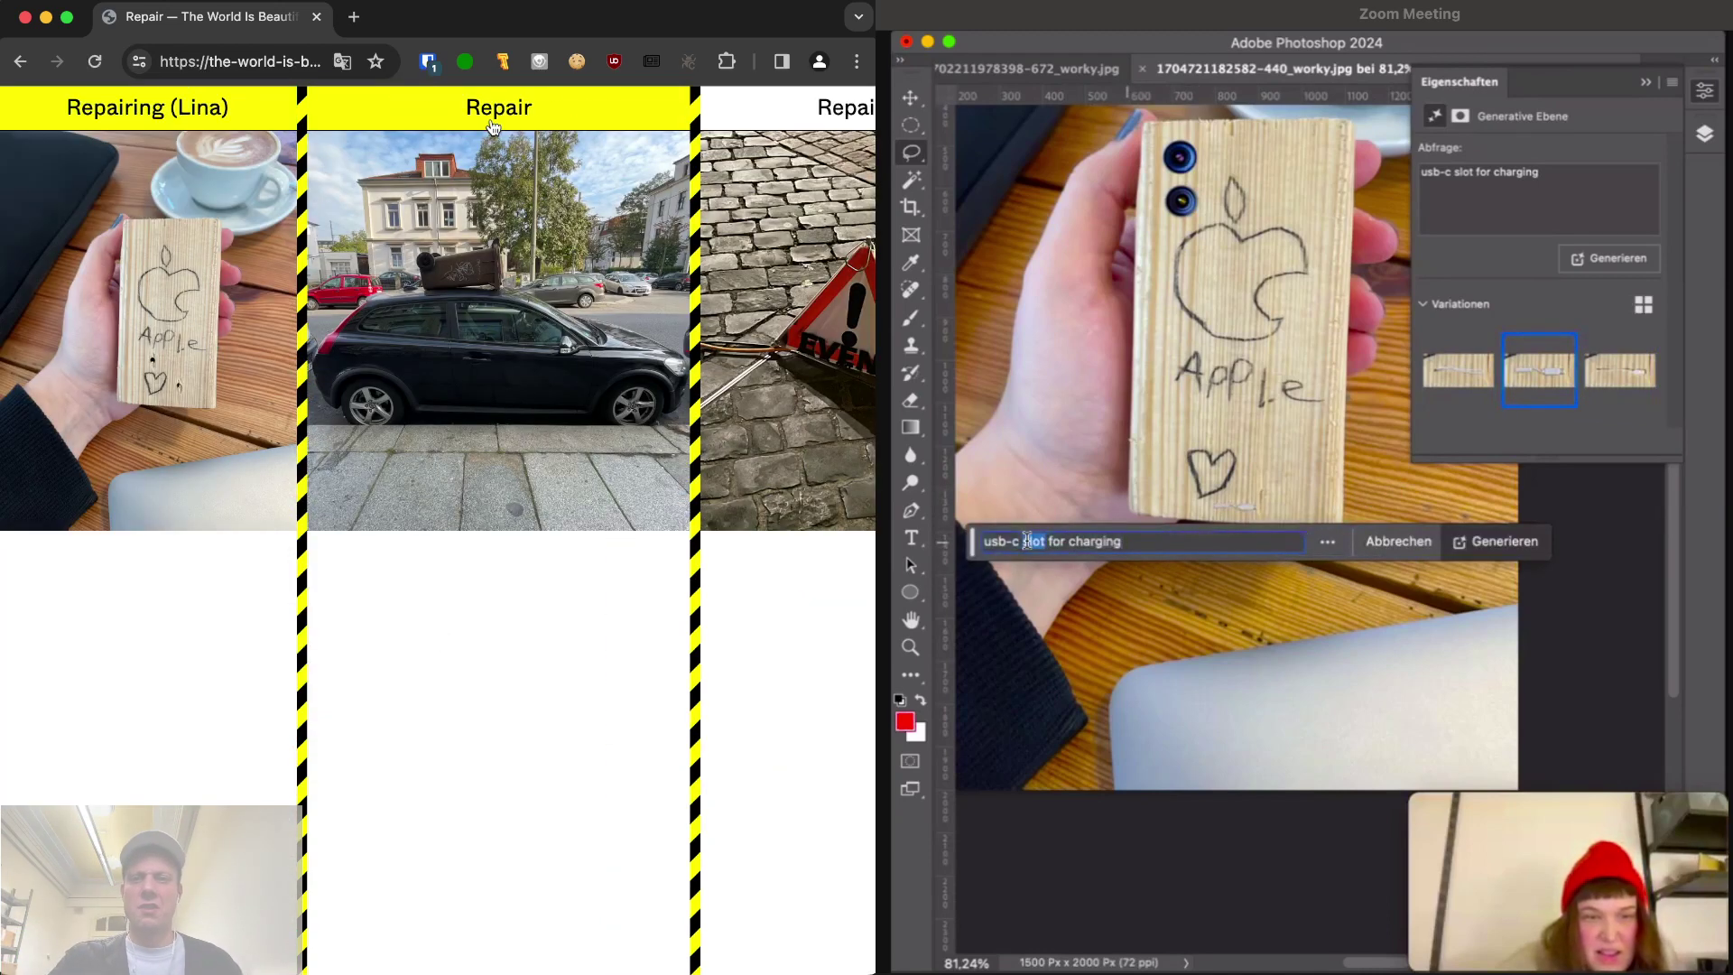
{"action": "key", "text": "super+Tab"}
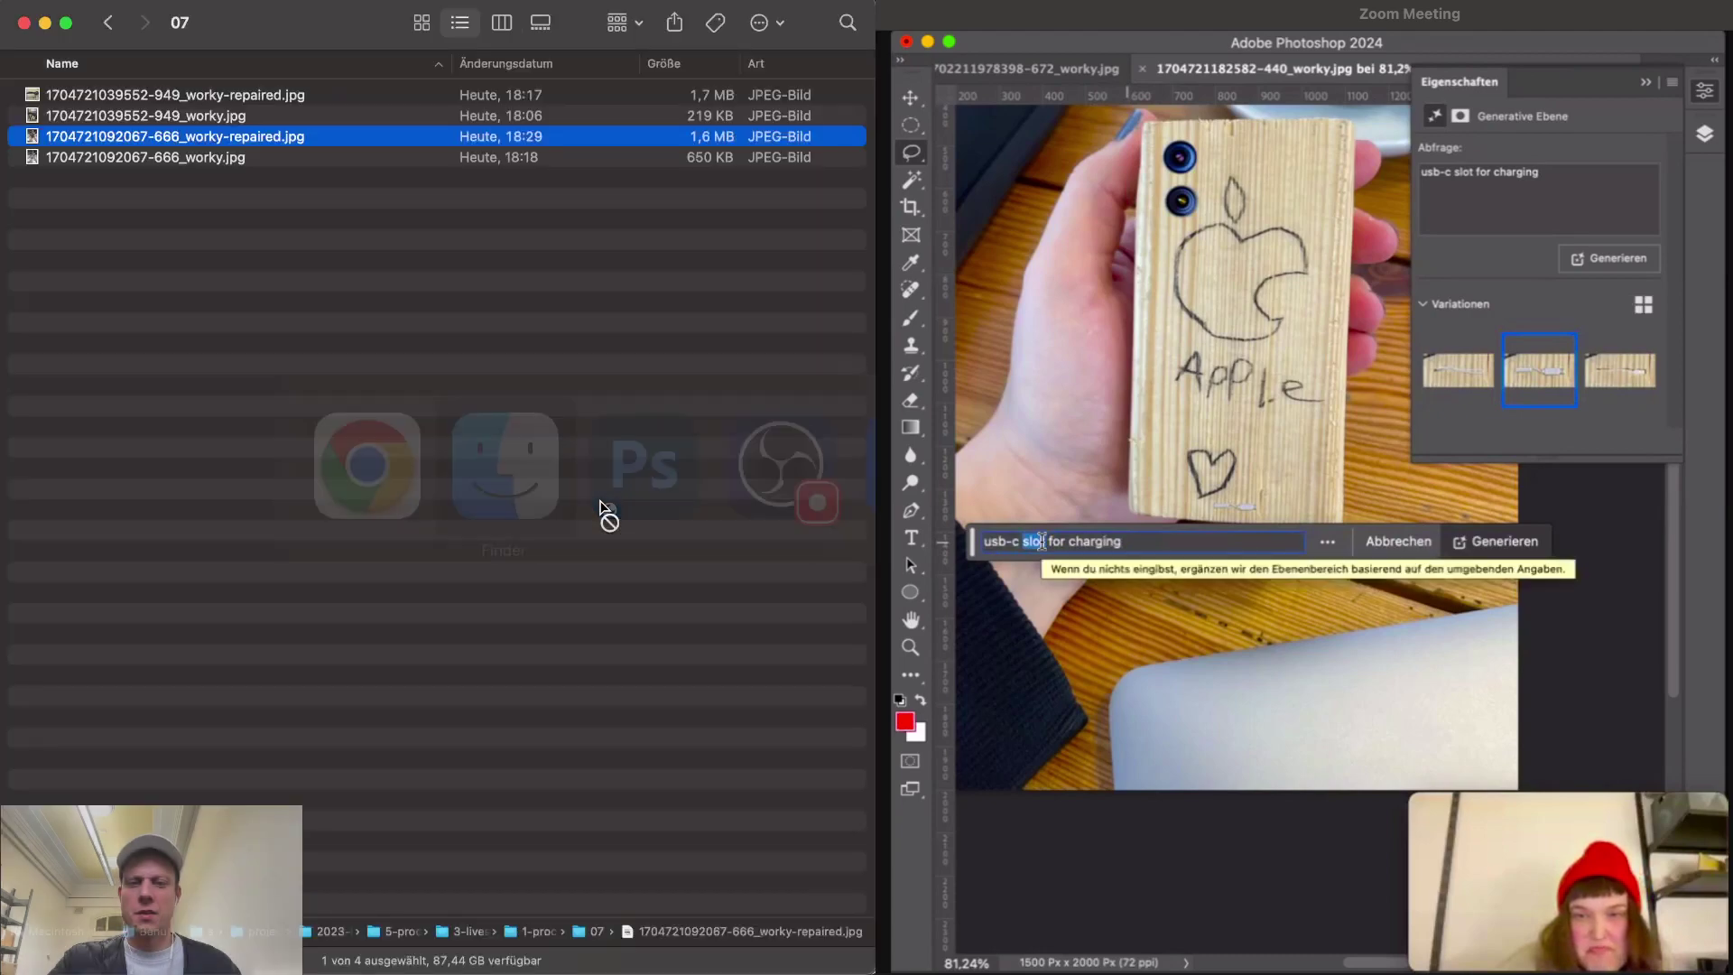
{"action": "left_click", "coordinate": [263, 177]}
{"action": "right_click", "coordinate": [264, 179]}
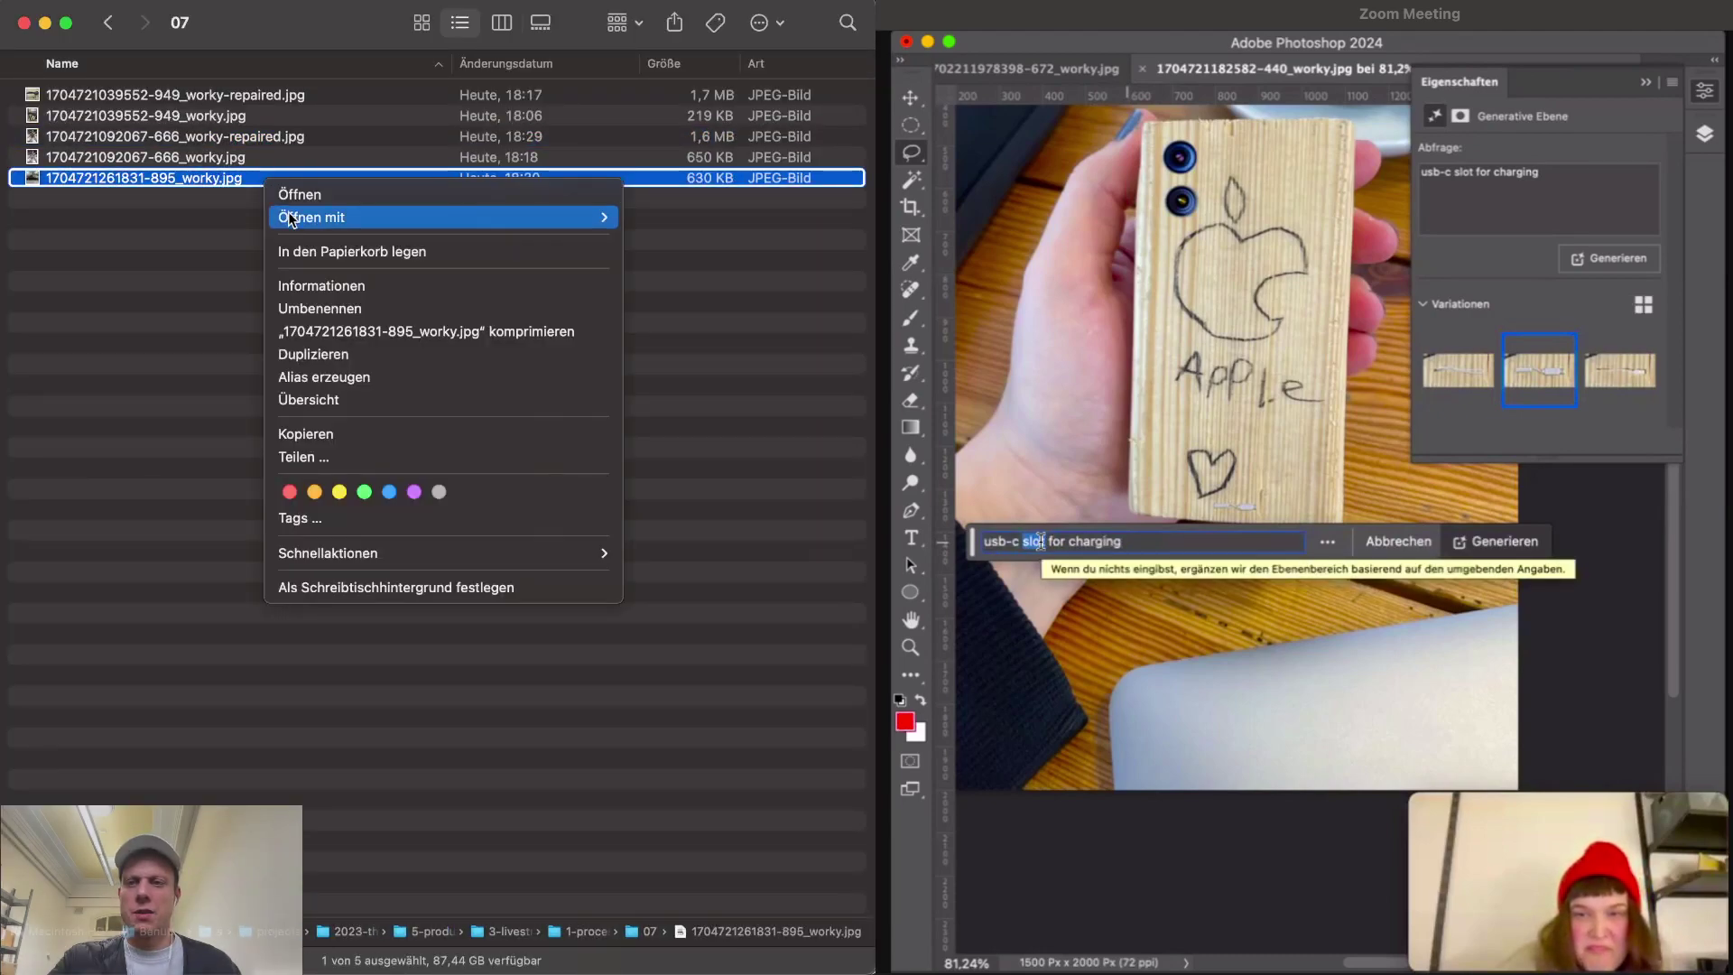
{"action": "mouse_move", "coordinate": [578, 217]}
{"action": "left_click", "coordinate": [740, 320]}
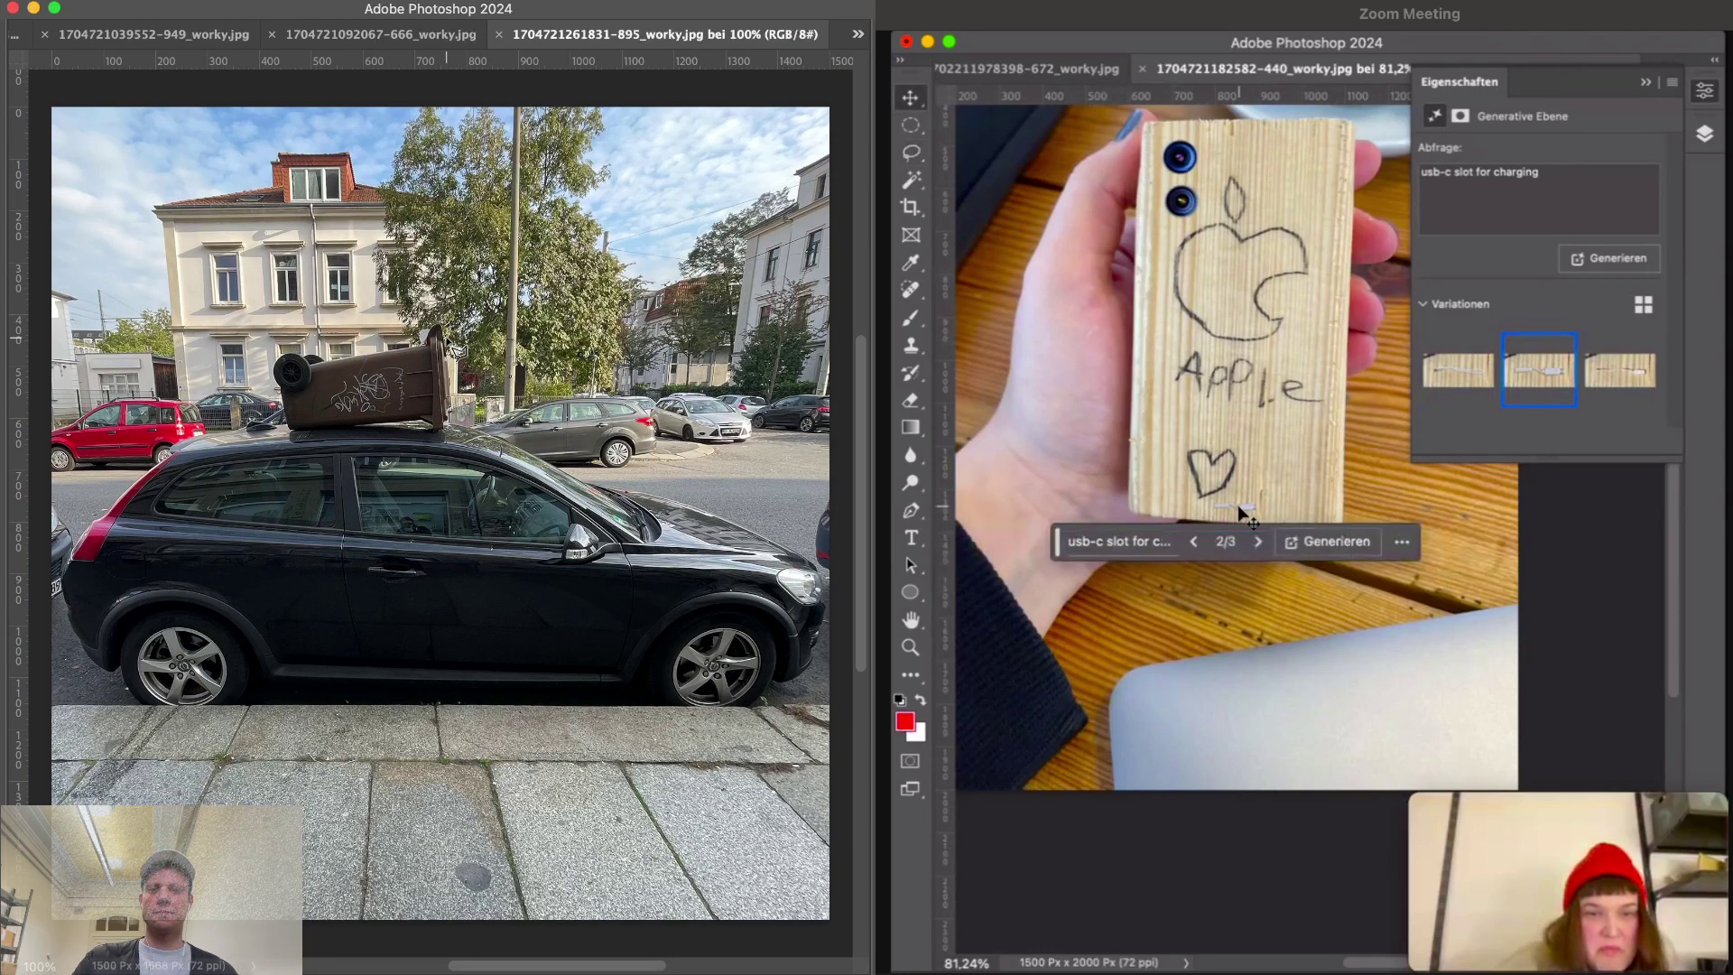
- Examine the car photo as a whole and up close at the overturned bin on the car's roof
{"action": "key", "text": "super+0"}
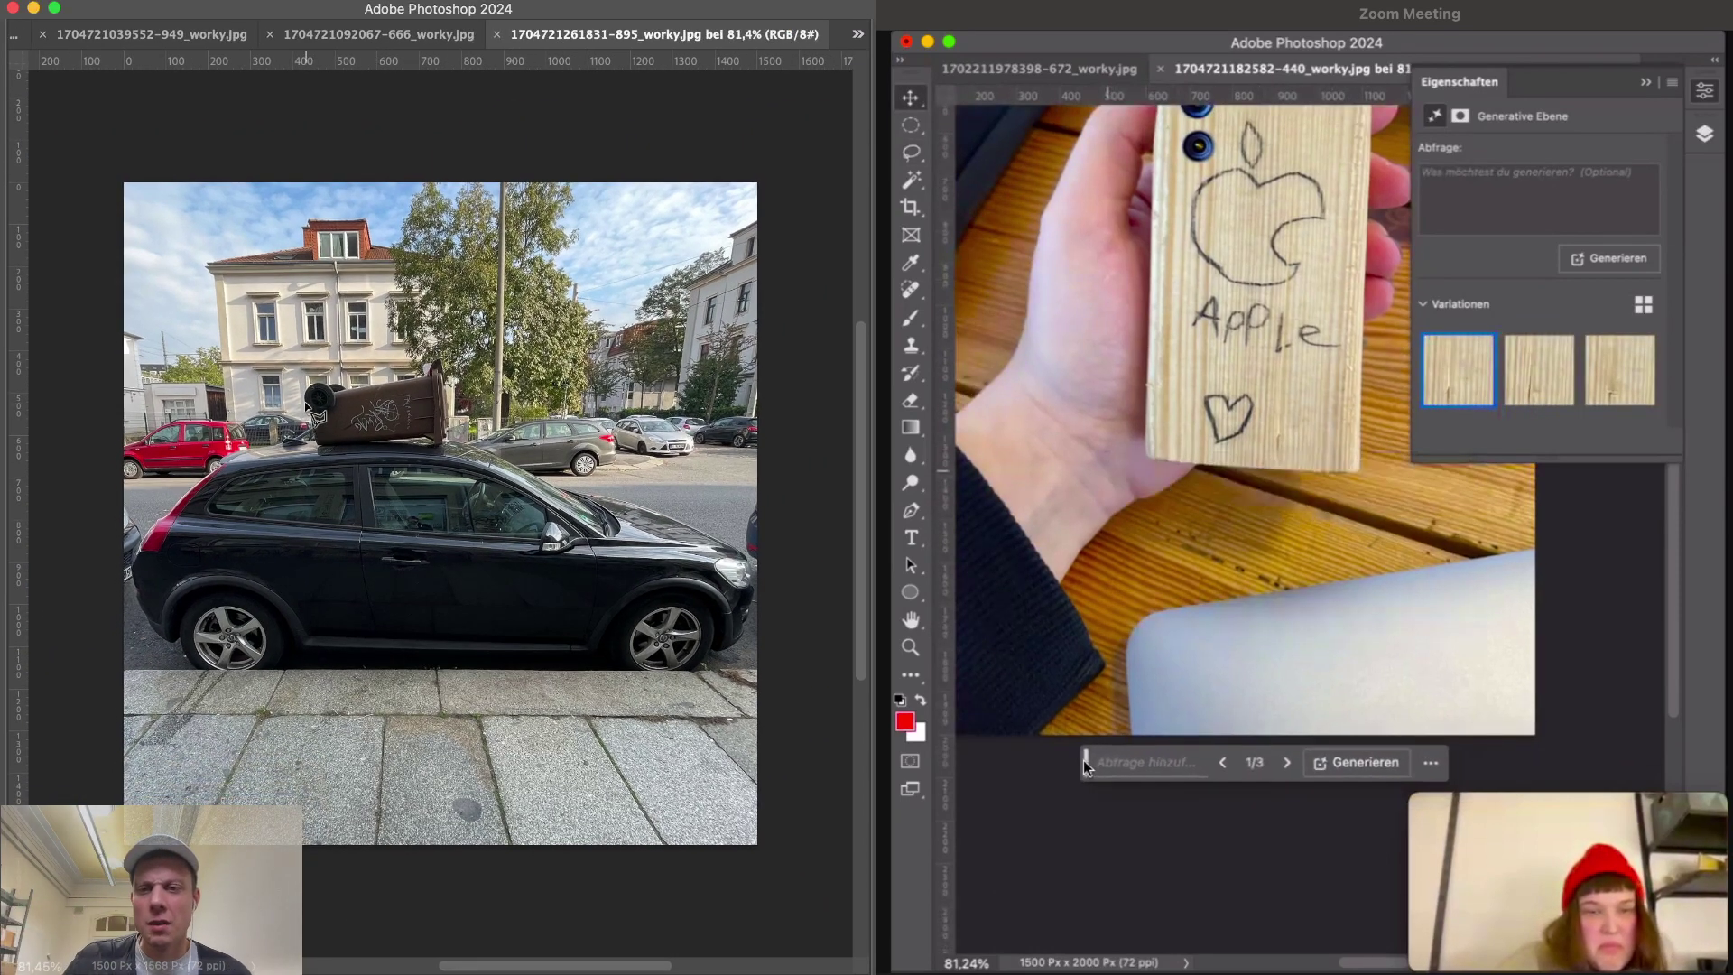
{"action": "key", "text": "super+1"}
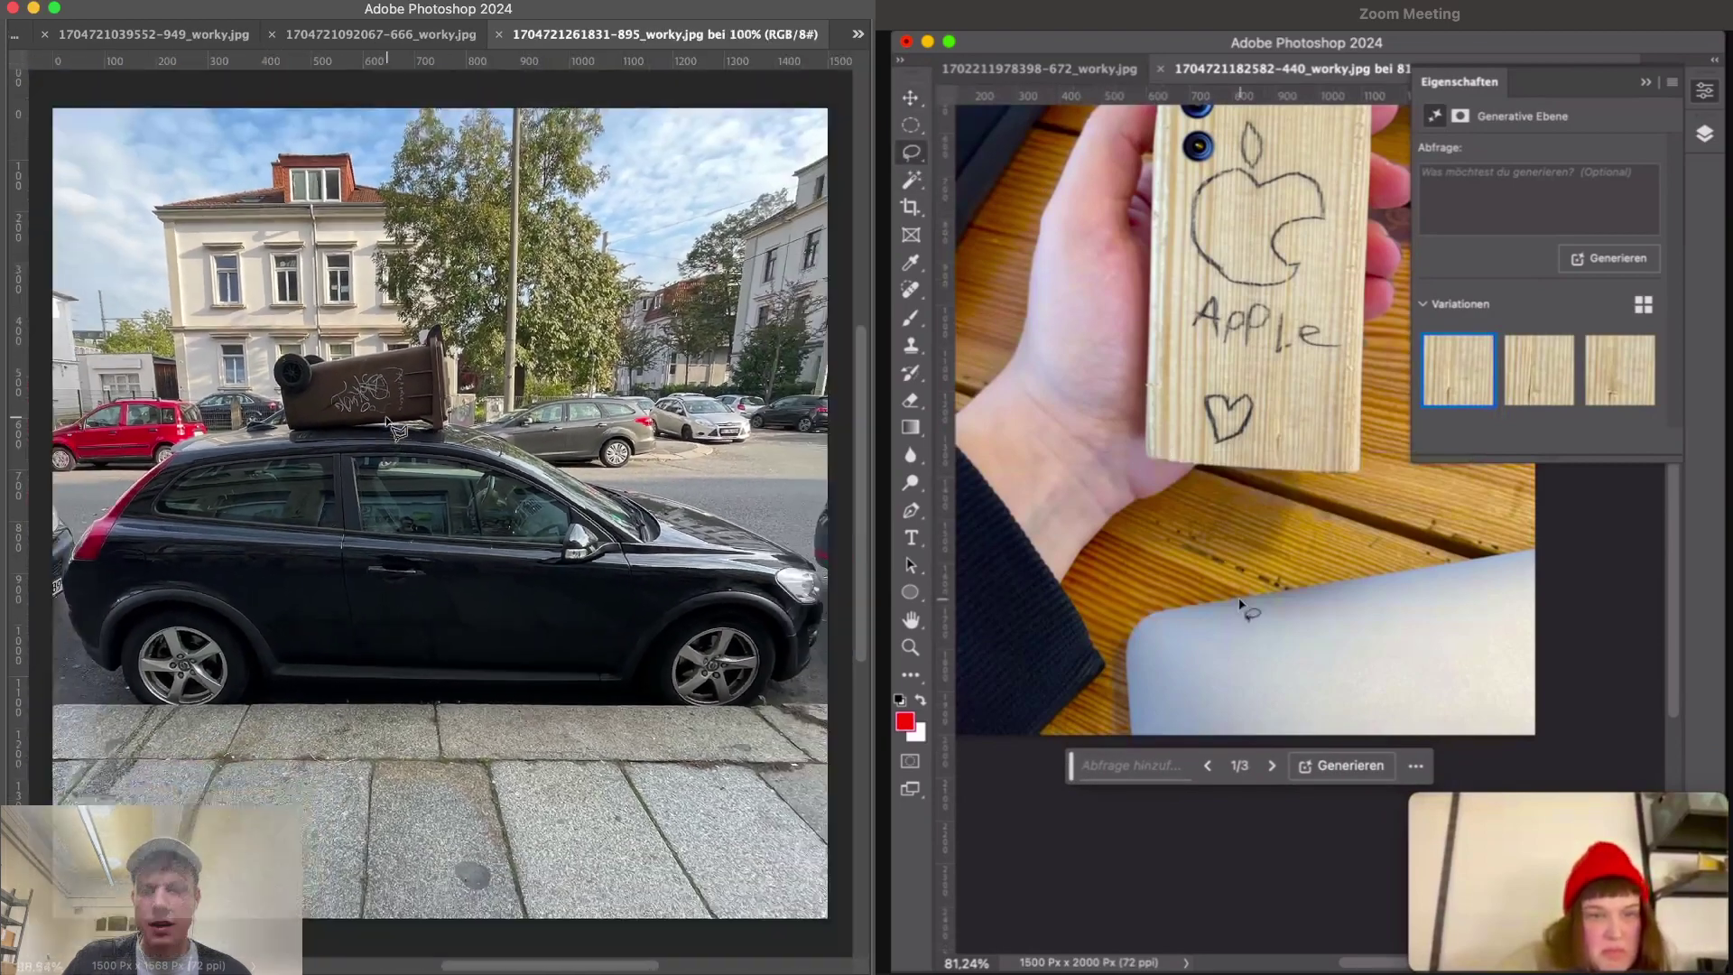
{"action": "scroll", "coordinate": [397, 430], "scroll_direction": "up", "scroll_amount": 3}
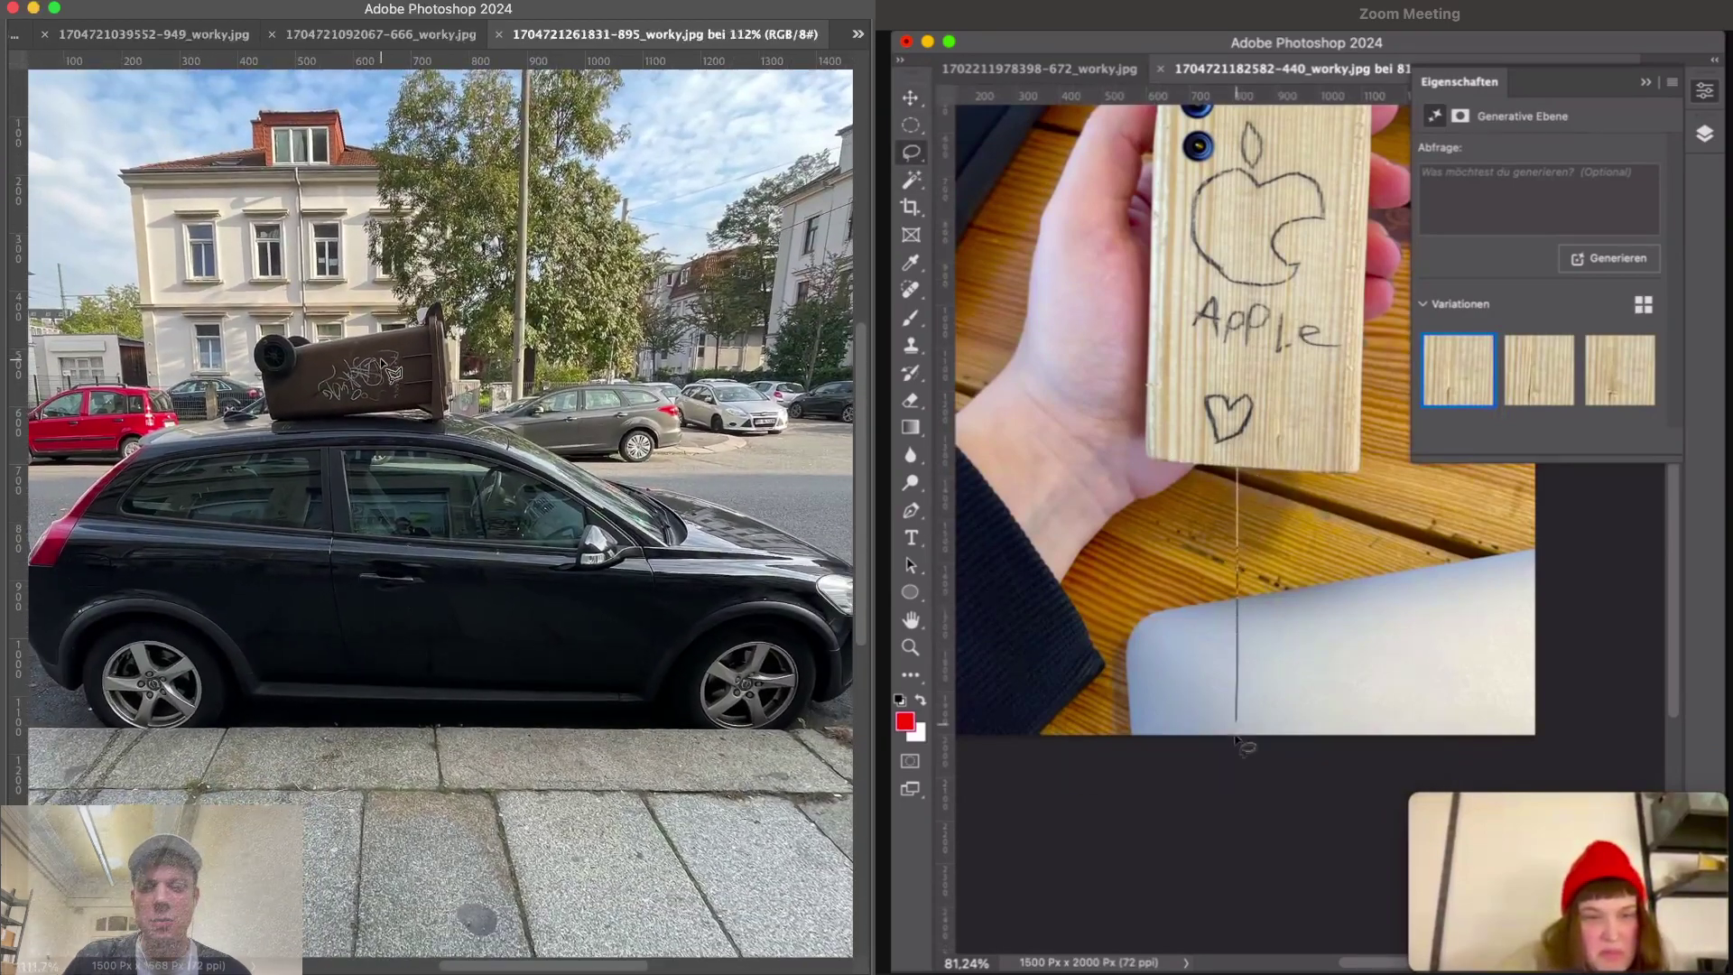
{"action": "scroll", "coordinate": [381, 361], "scroll_direction": "down", "scroll_amount": 1}
{"action": "scroll", "coordinate": [384, 365], "scroll_direction": "up", "scroll_amount": 6}
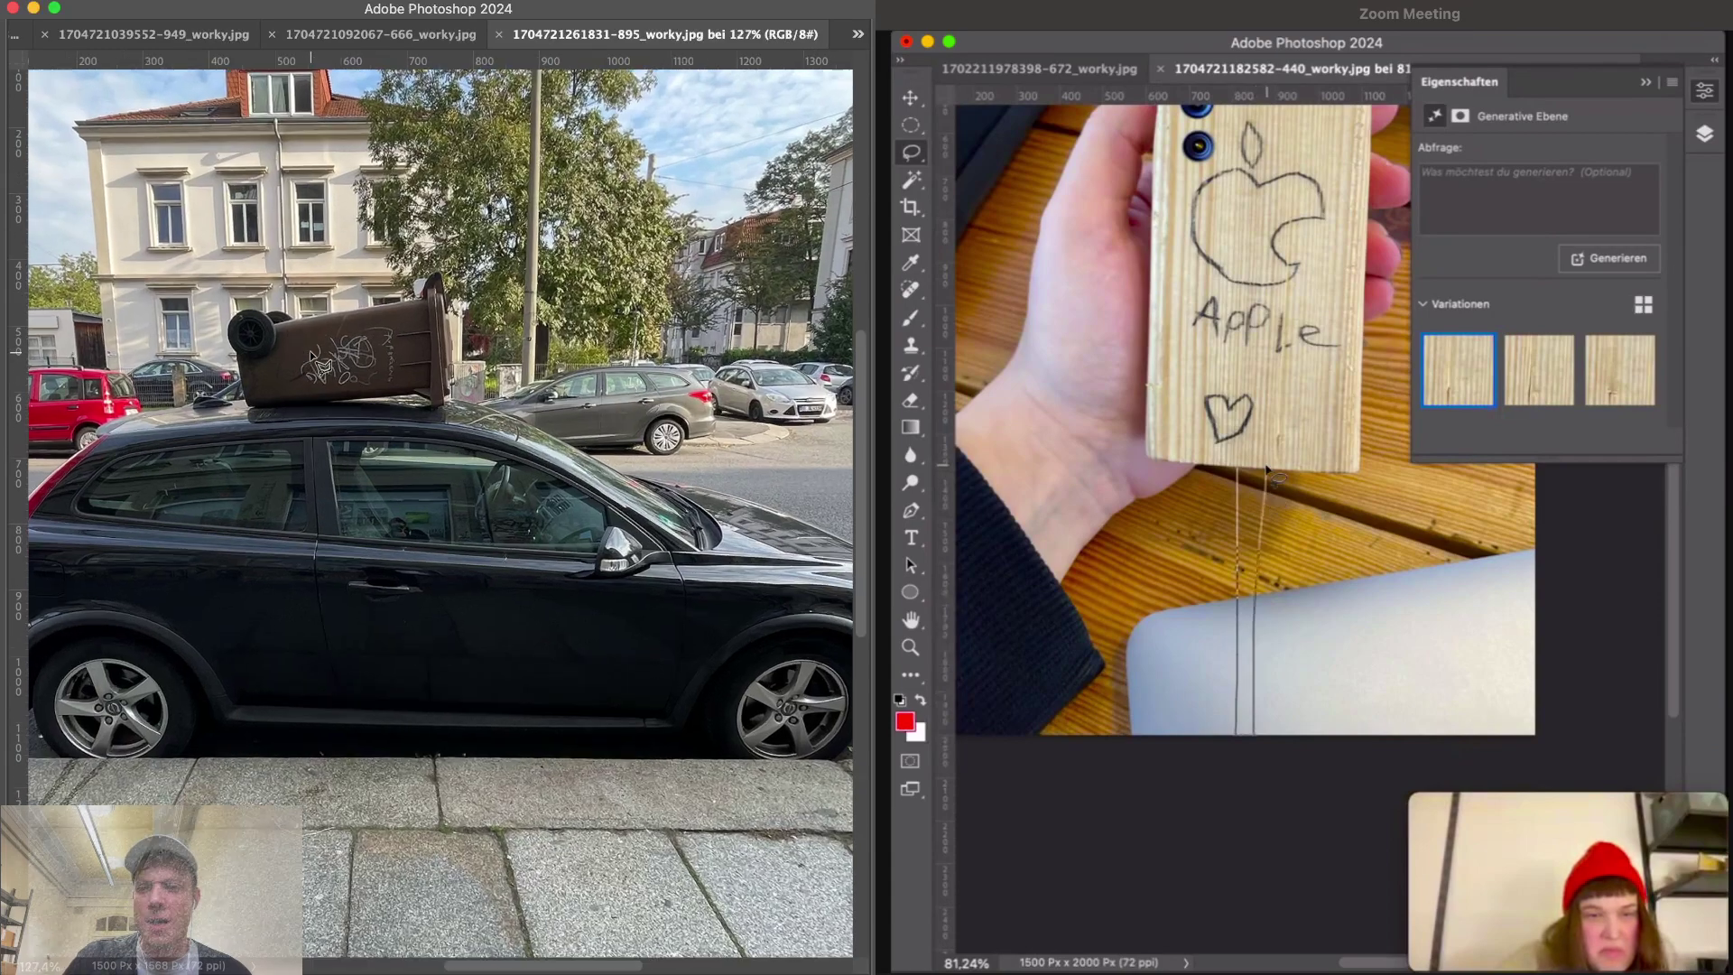
{"action": "scroll", "coordinate": [392, 368], "scroll_direction": "up", "scroll_amount": 4}
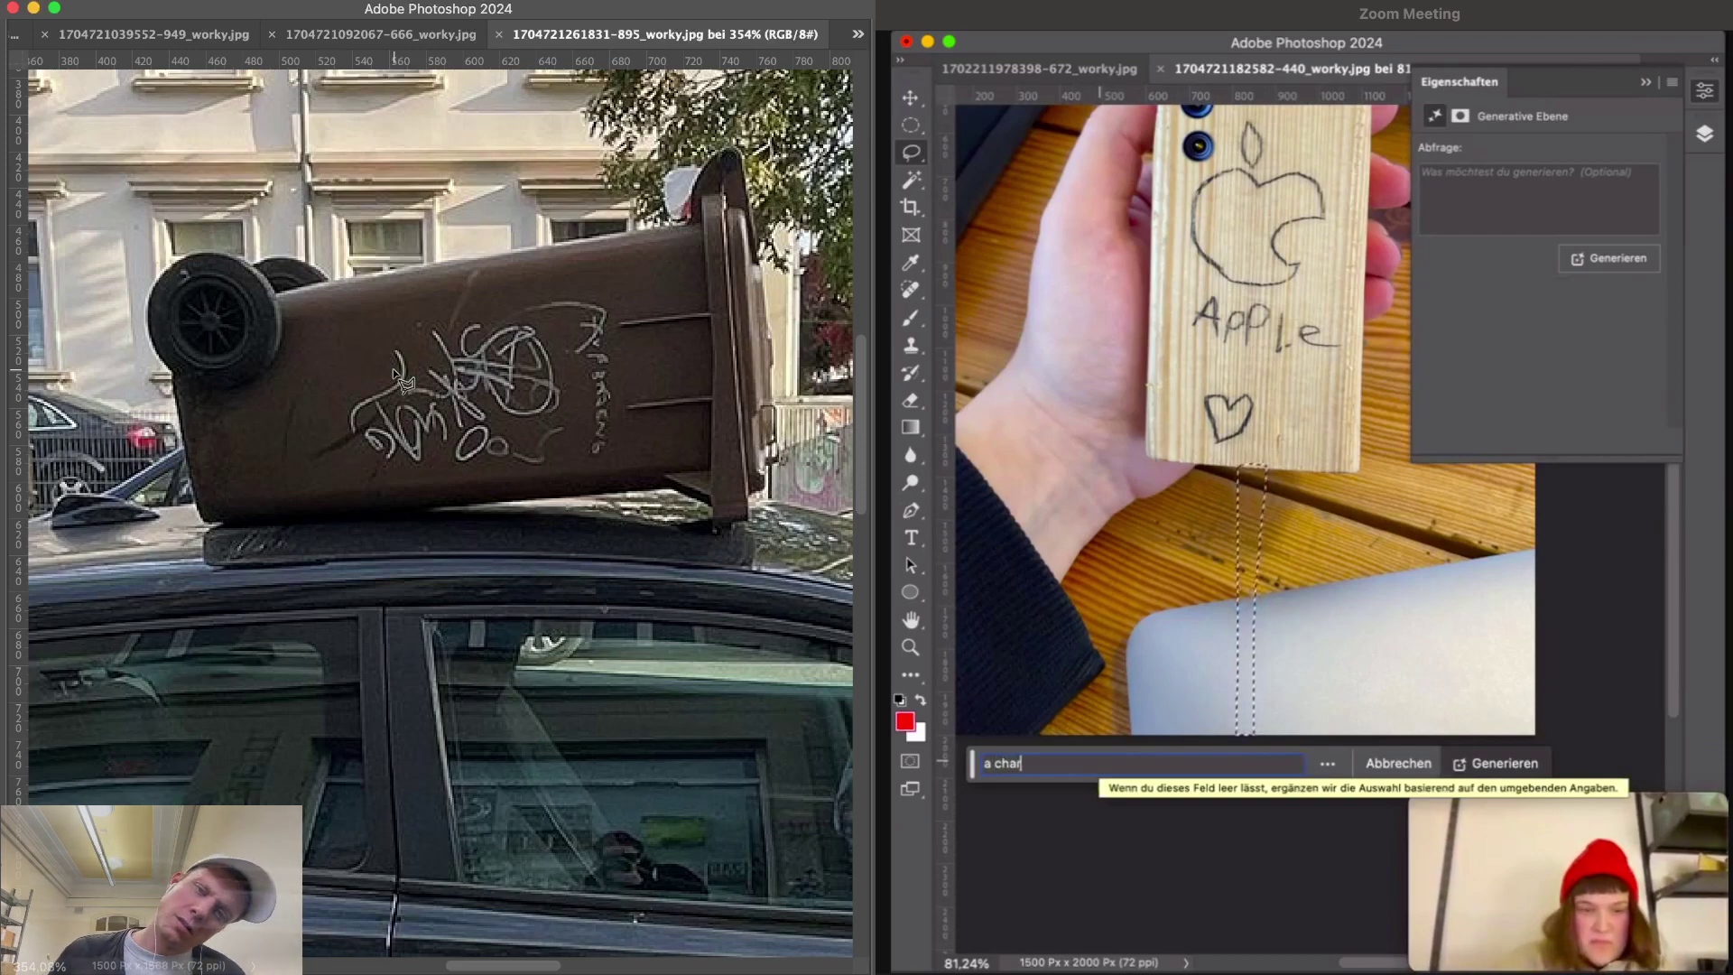
{"action": "scroll", "coordinate": [393, 368], "scroll_direction": "down", "scroll_amount": 5}
{"action": "scroll", "coordinate": [394, 370], "scroll_direction": "down", "scroll_amount": 4}
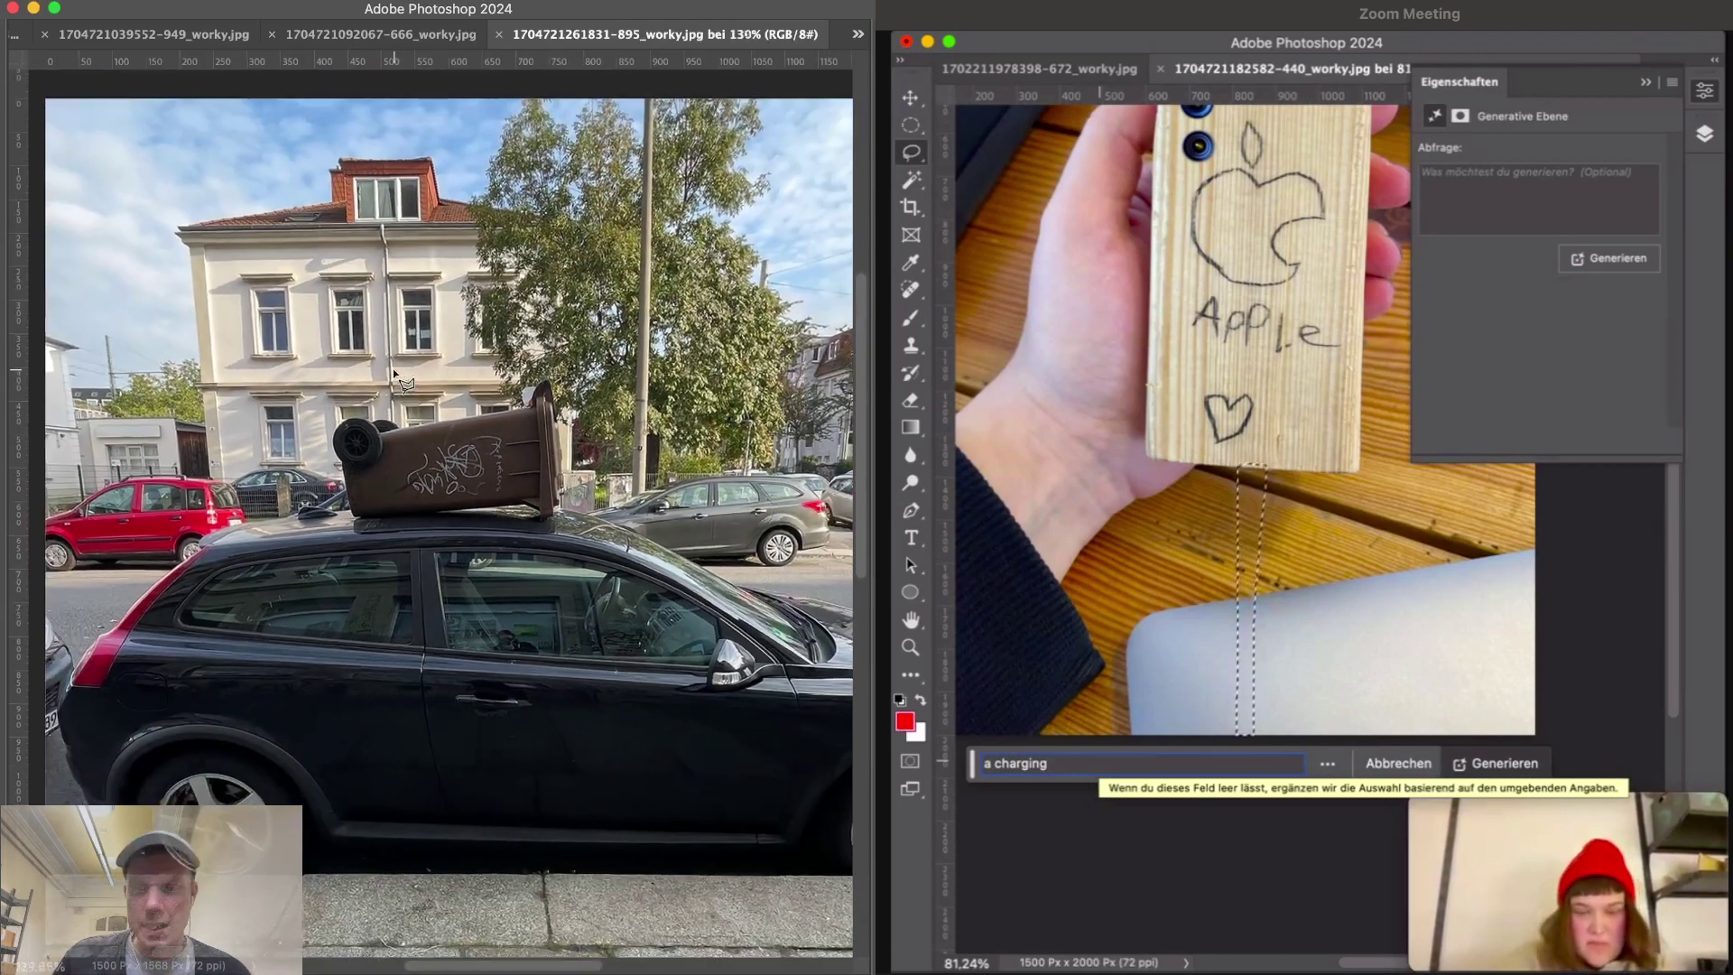
{"action": "scroll", "coordinate": [394, 372], "scroll_direction": "down", "scroll_amount": 3}
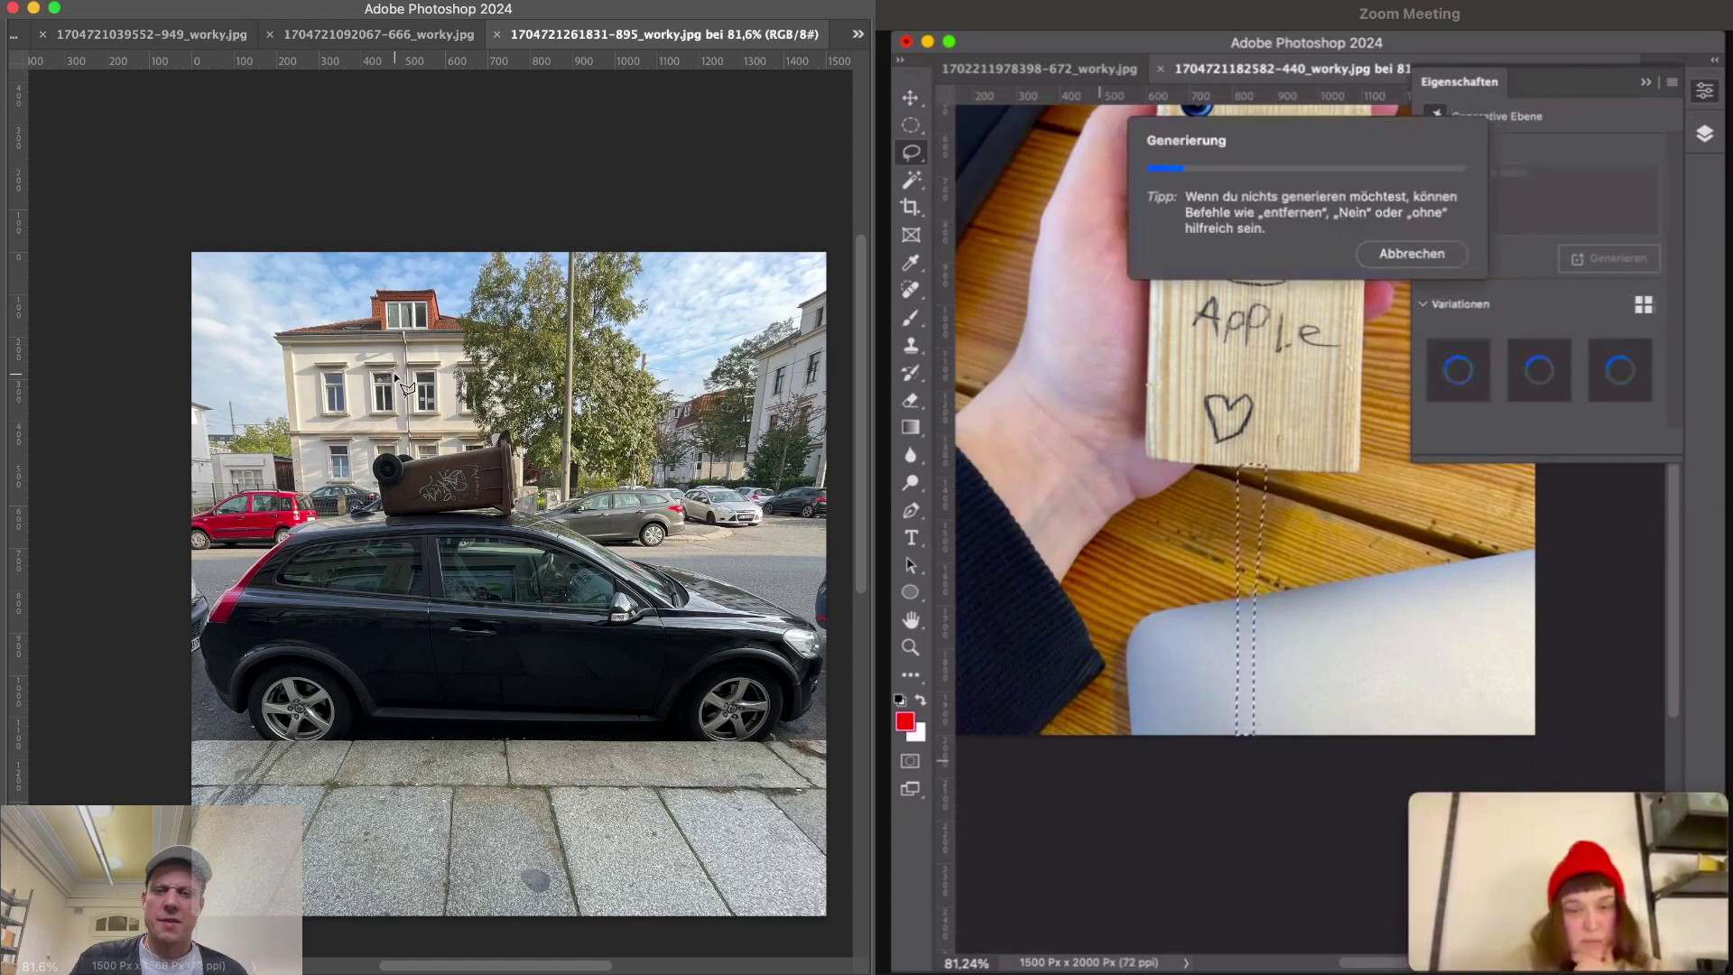
- Select the black car with the Object Selection tool and regenerate it using Generative Fill with an empty prompt
{"action": "key", "text": "Tab"}
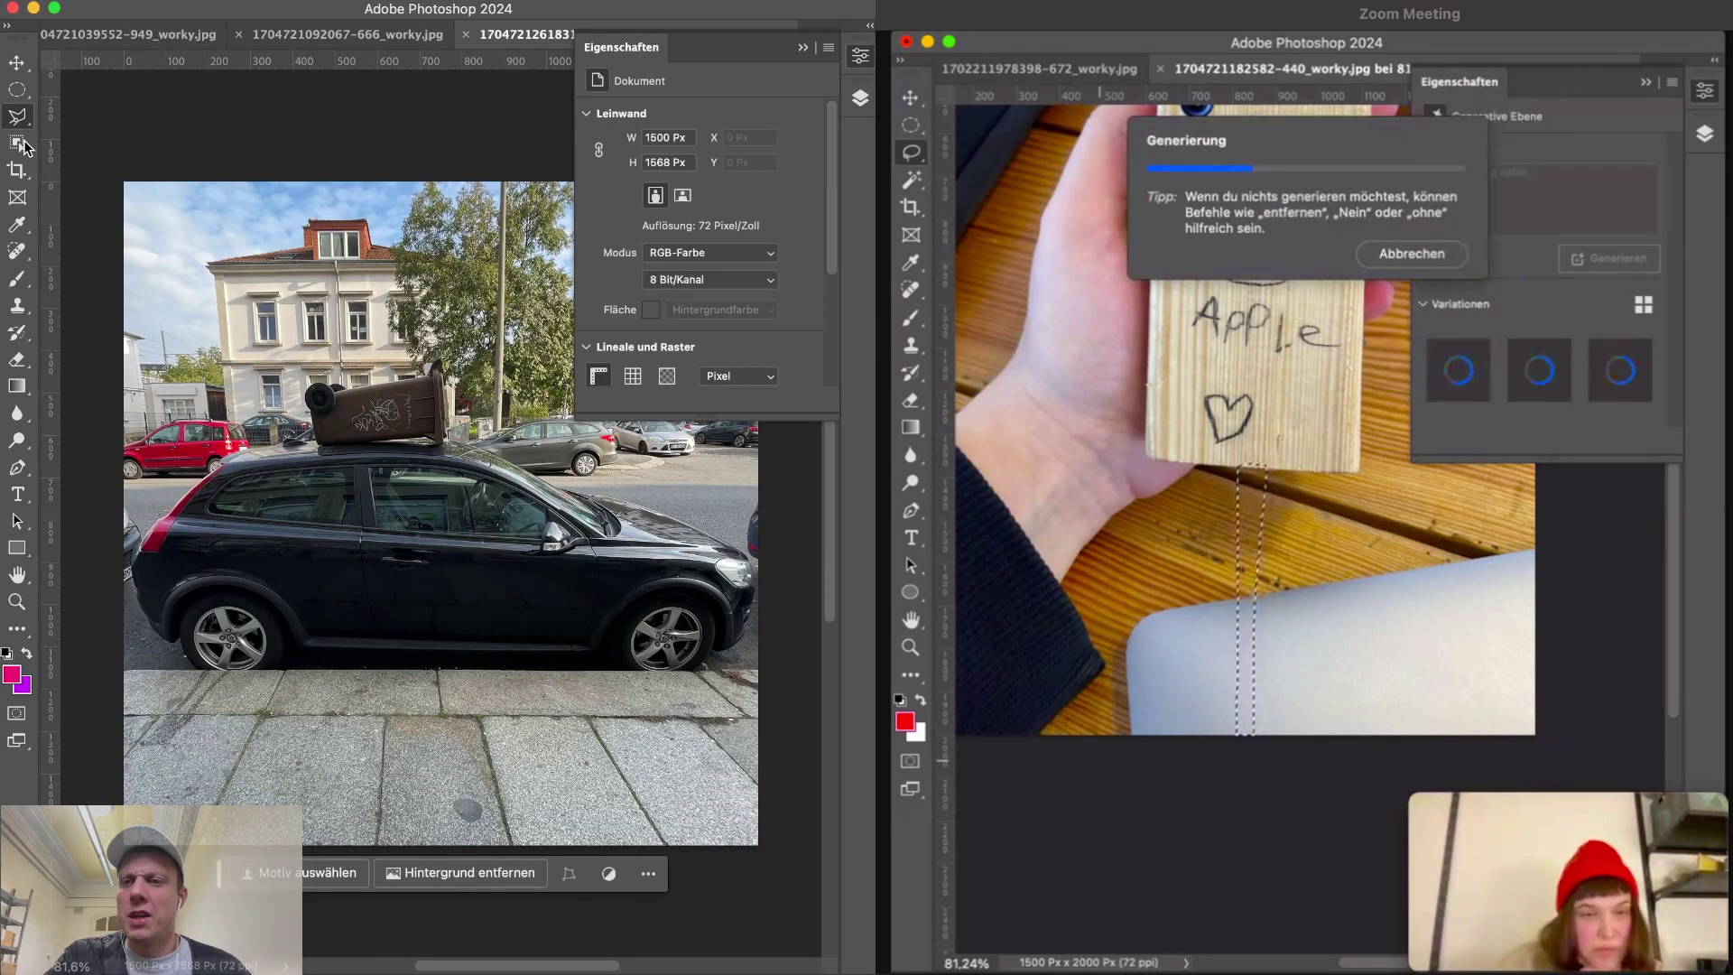
{"action": "key", "text": "Tab"}
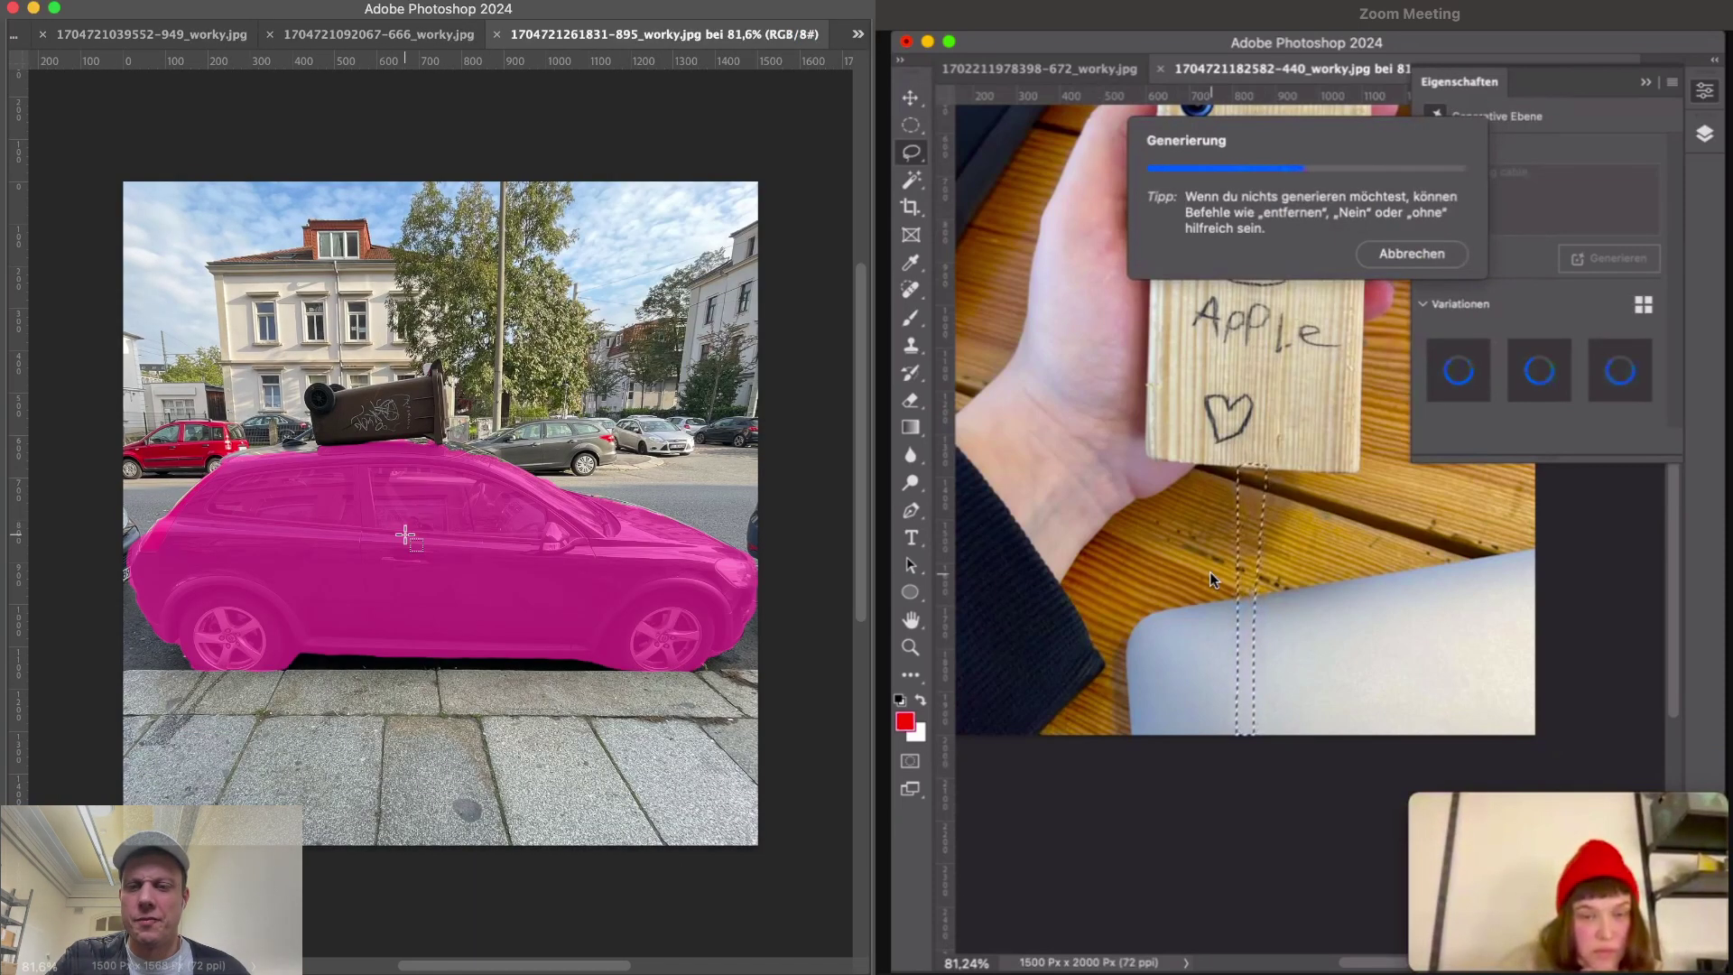
{"action": "left_click", "coordinate": [405, 536]}
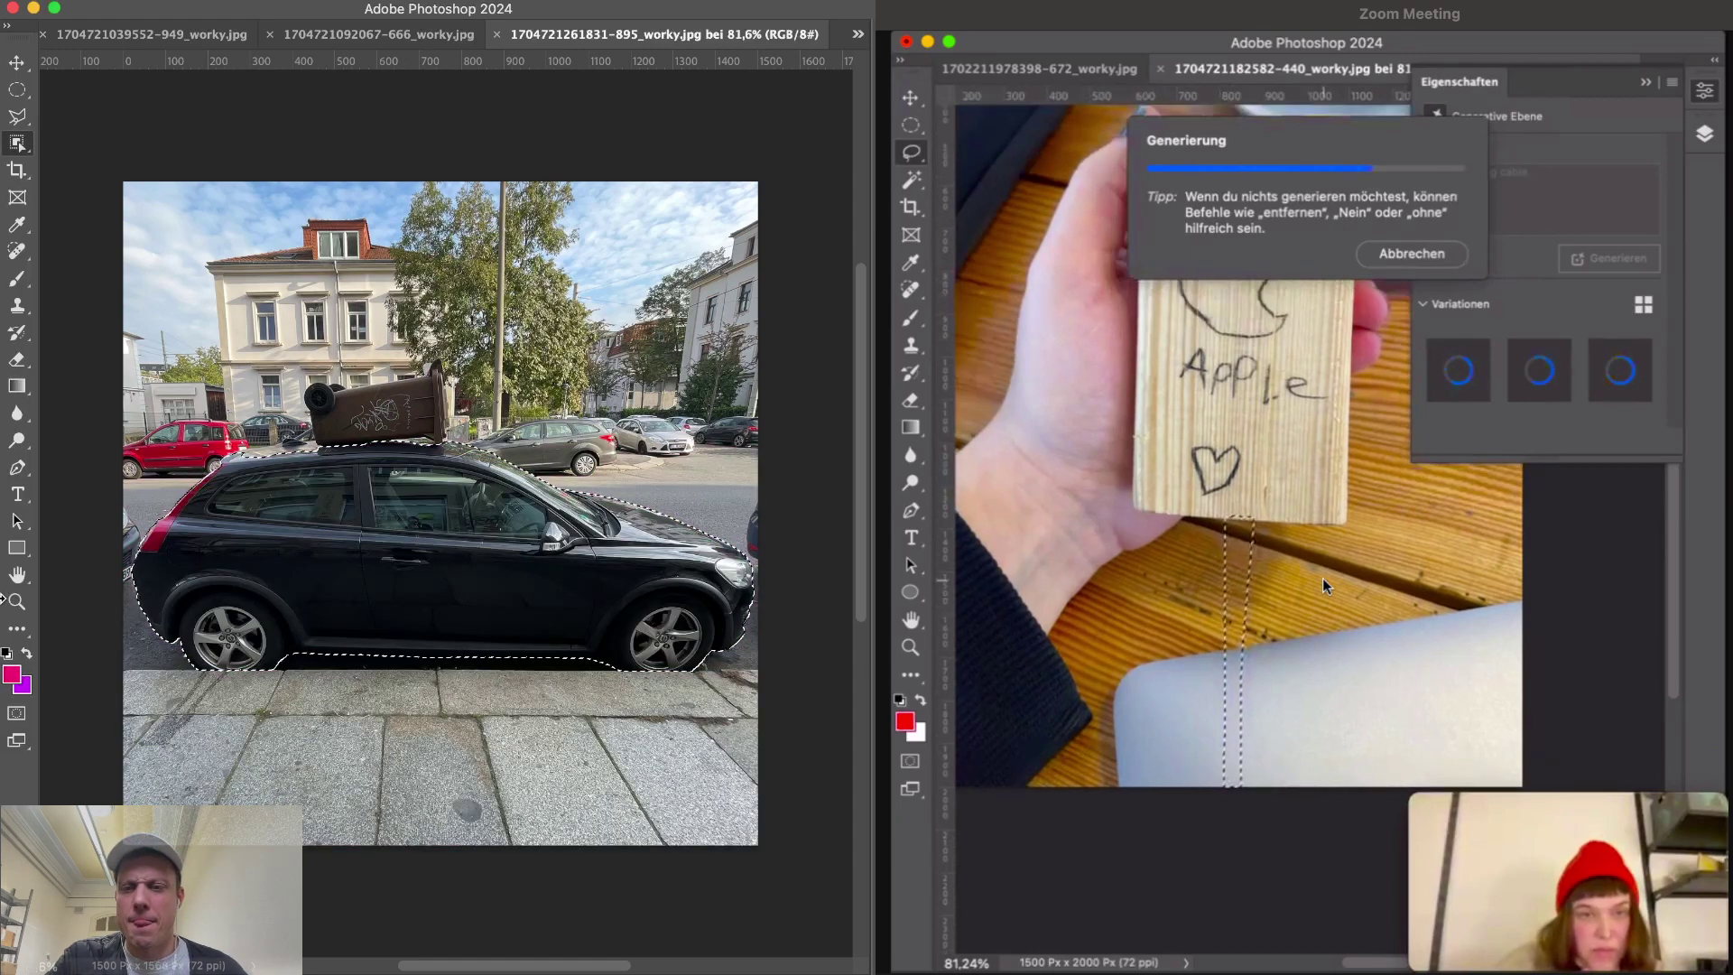
{"action": "key", "text": "Tab"}
{"action": "left_click", "coordinate": [271, 701]}
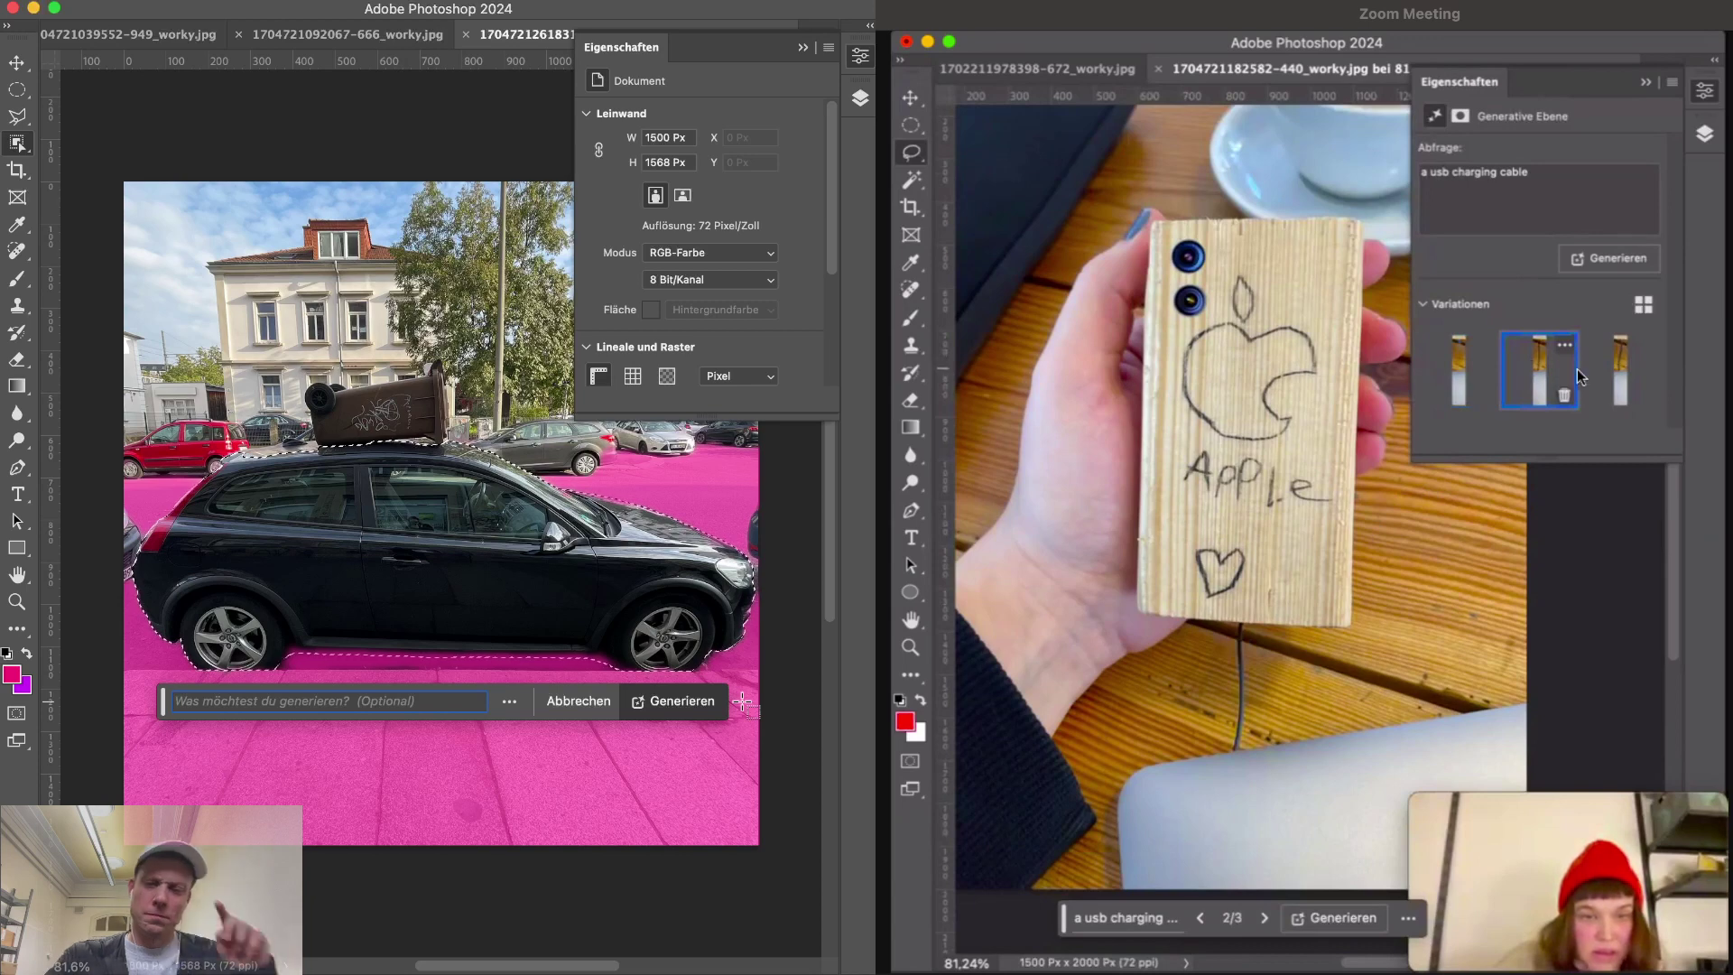
{"action": "left_click", "coordinate": [673, 700]}
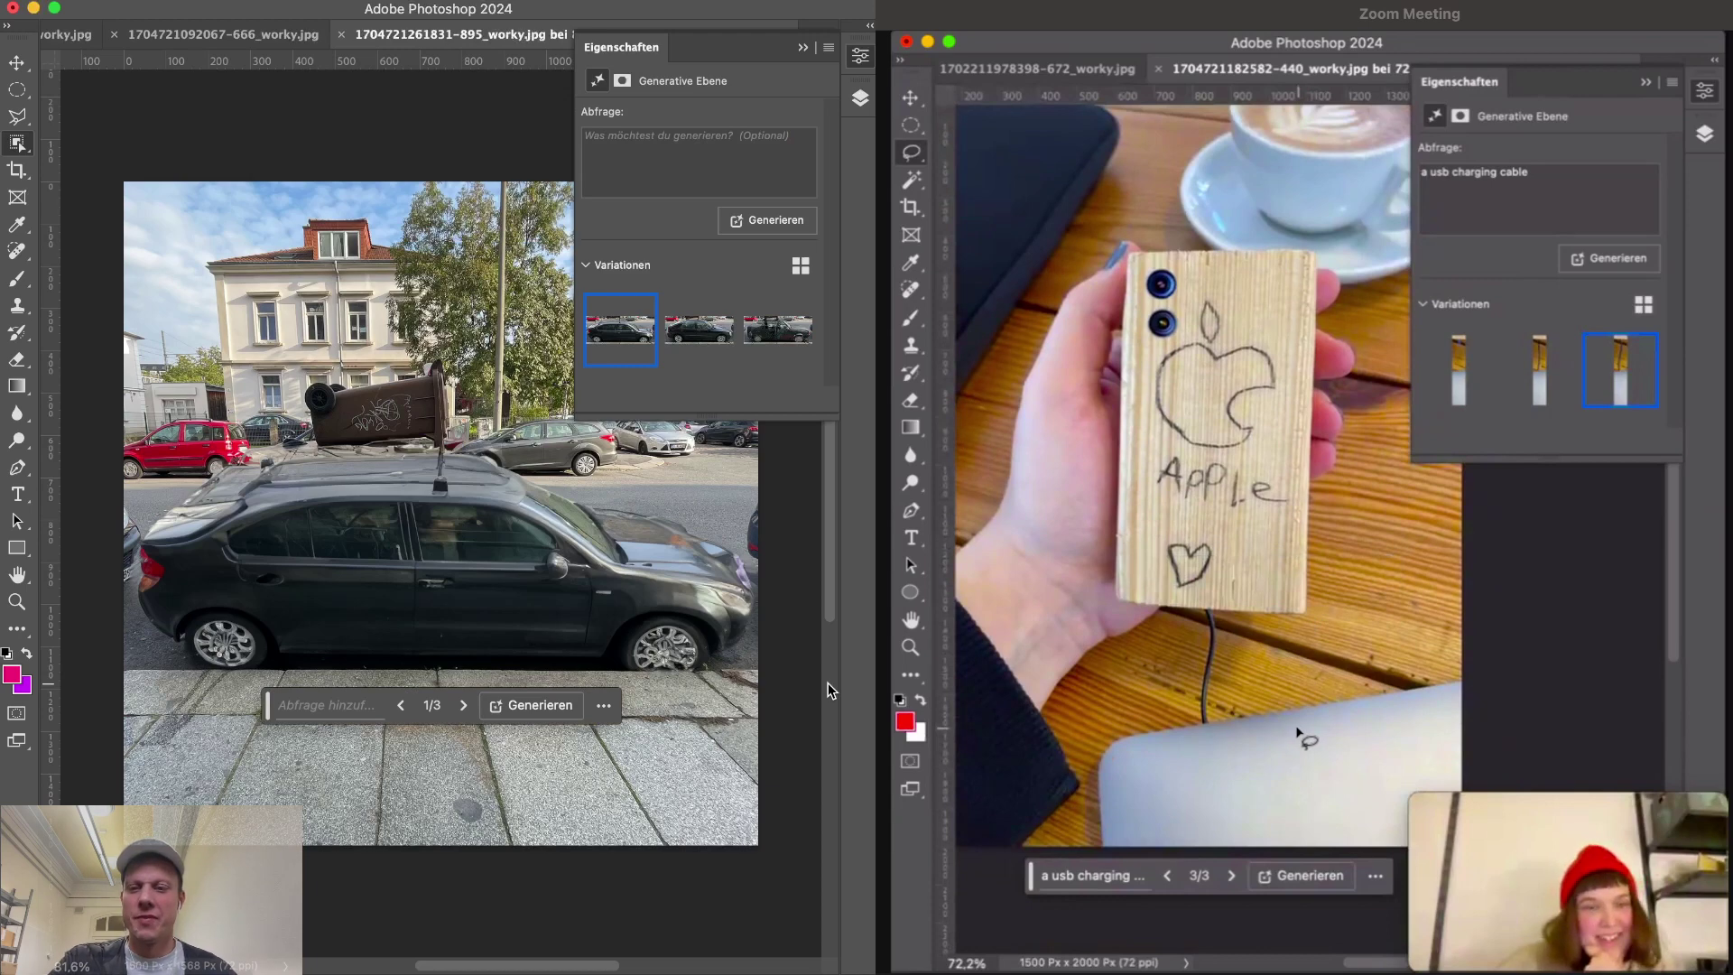
- Compare the three generated car variations and return to the first one
{"action": "left_click", "coordinate": [469, 702]}
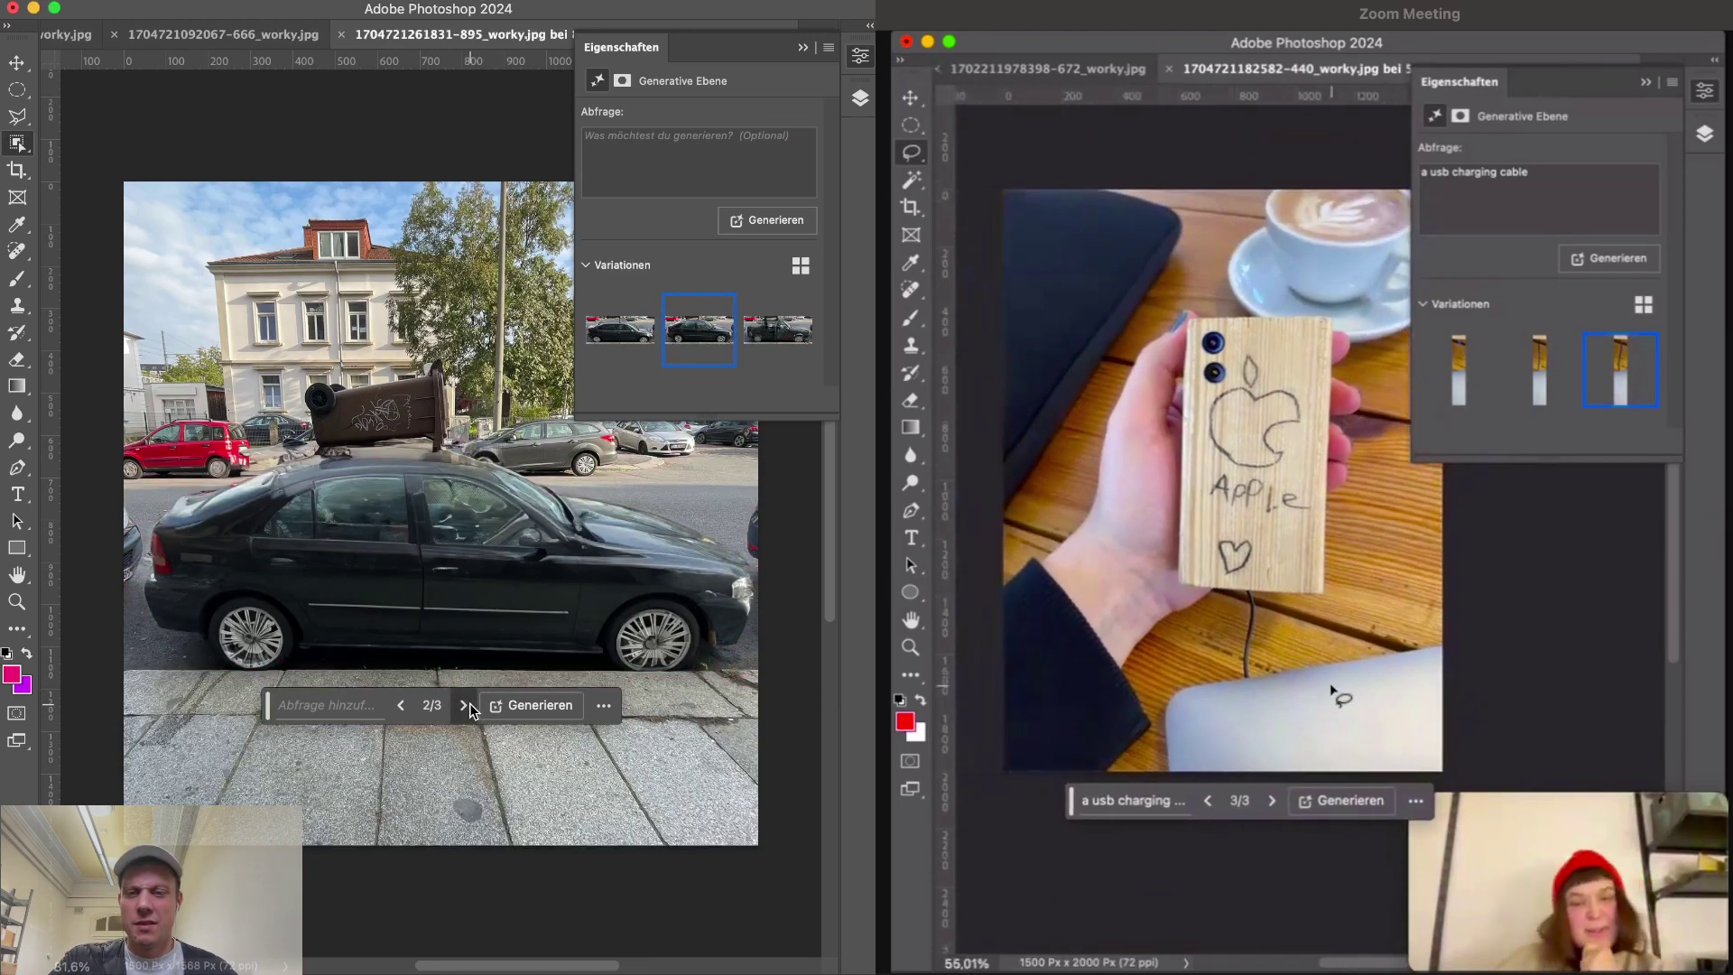
{"action": "left_click", "coordinate": [470, 702]}
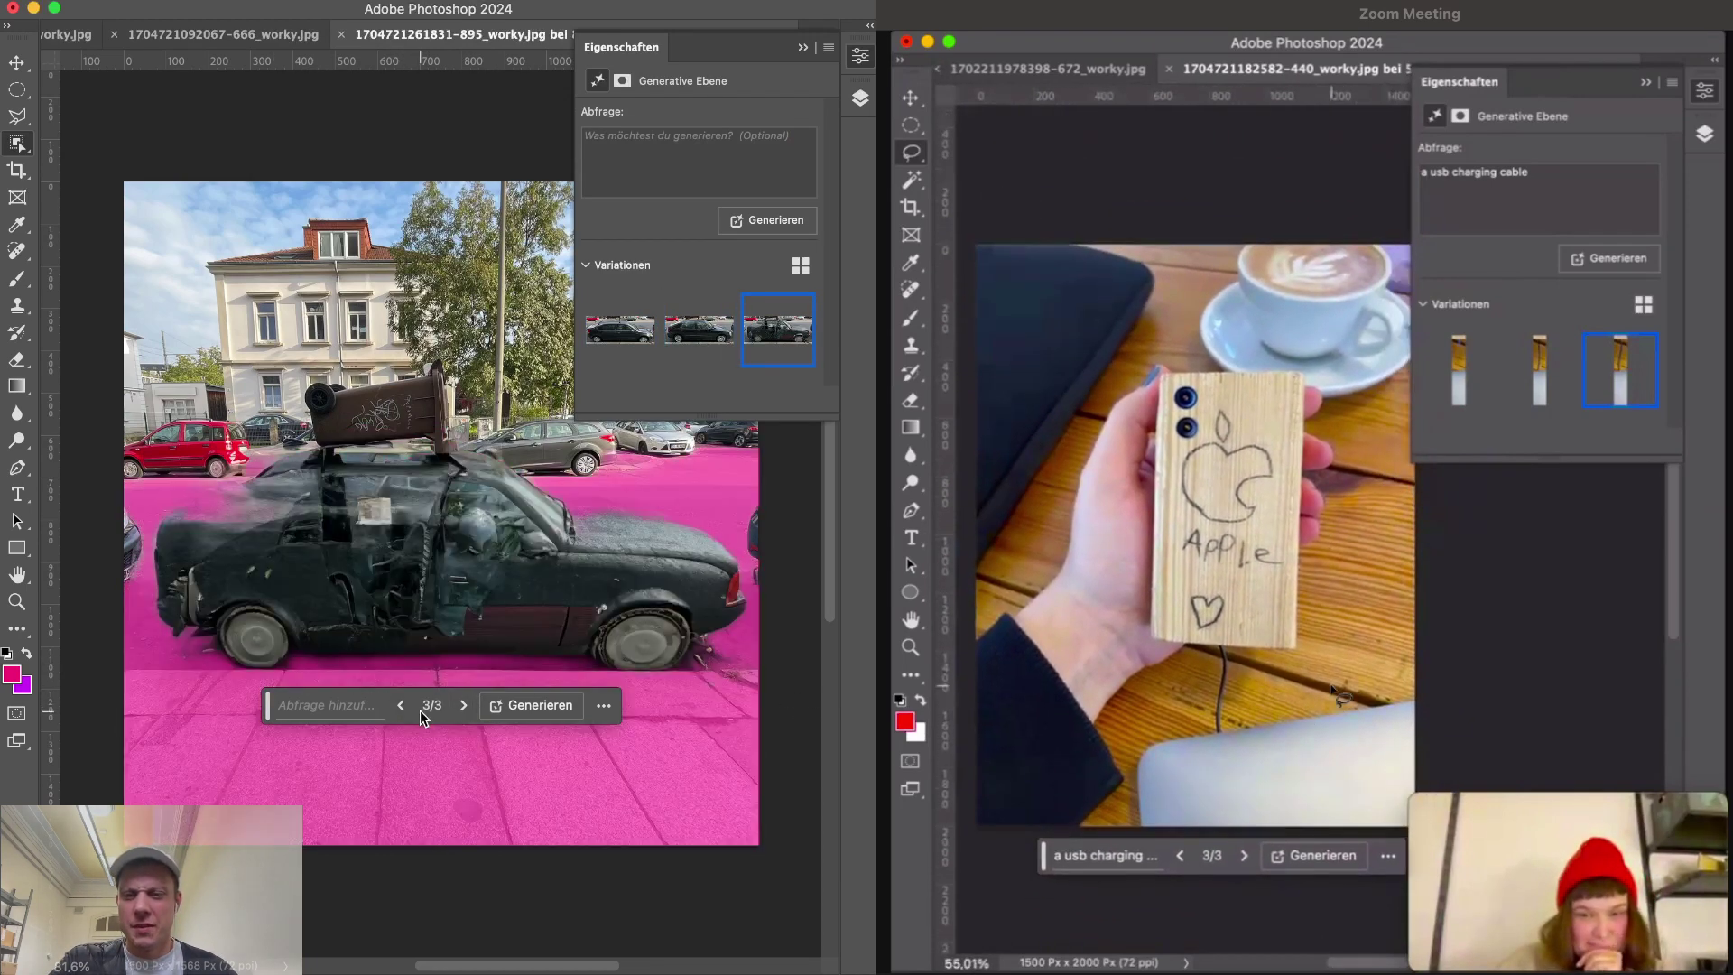
{"action": "left_click", "coordinate": [401, 705]}
{"action": "left_click", "coordinate": [400, 705]}
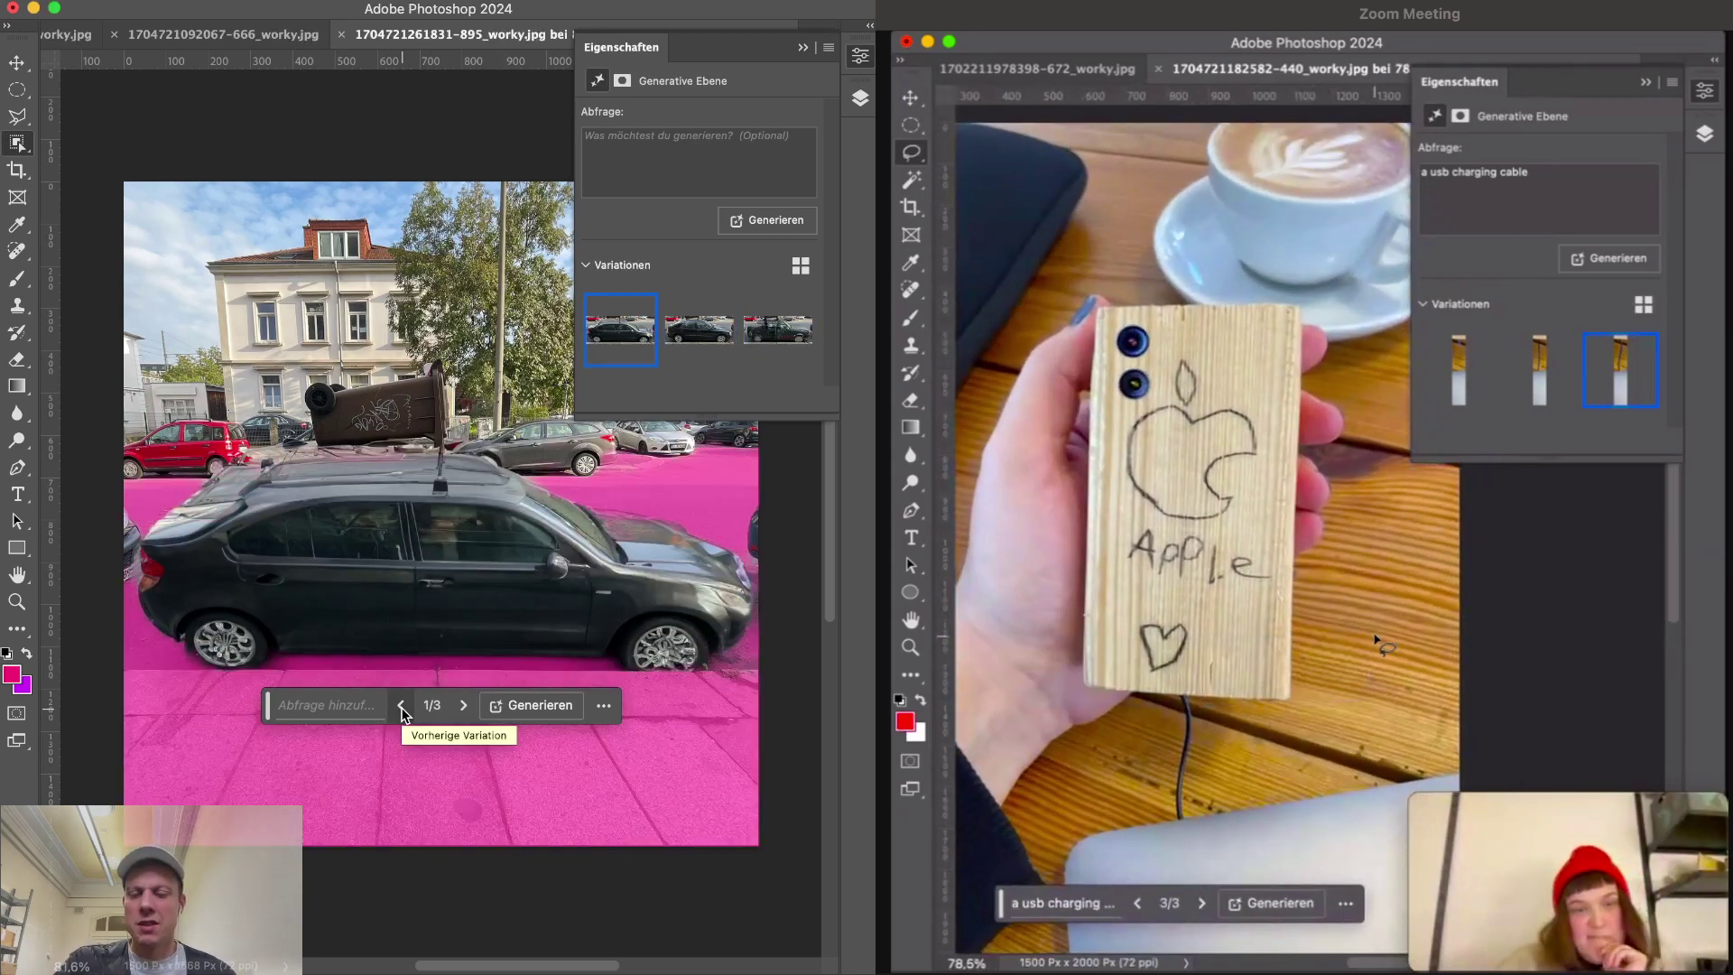
- Select the generated car together with the street and pavement, adding leftover areas near its wheels with the Magic Wand
{"action": "left_click", "coordinate": [327, 715]}
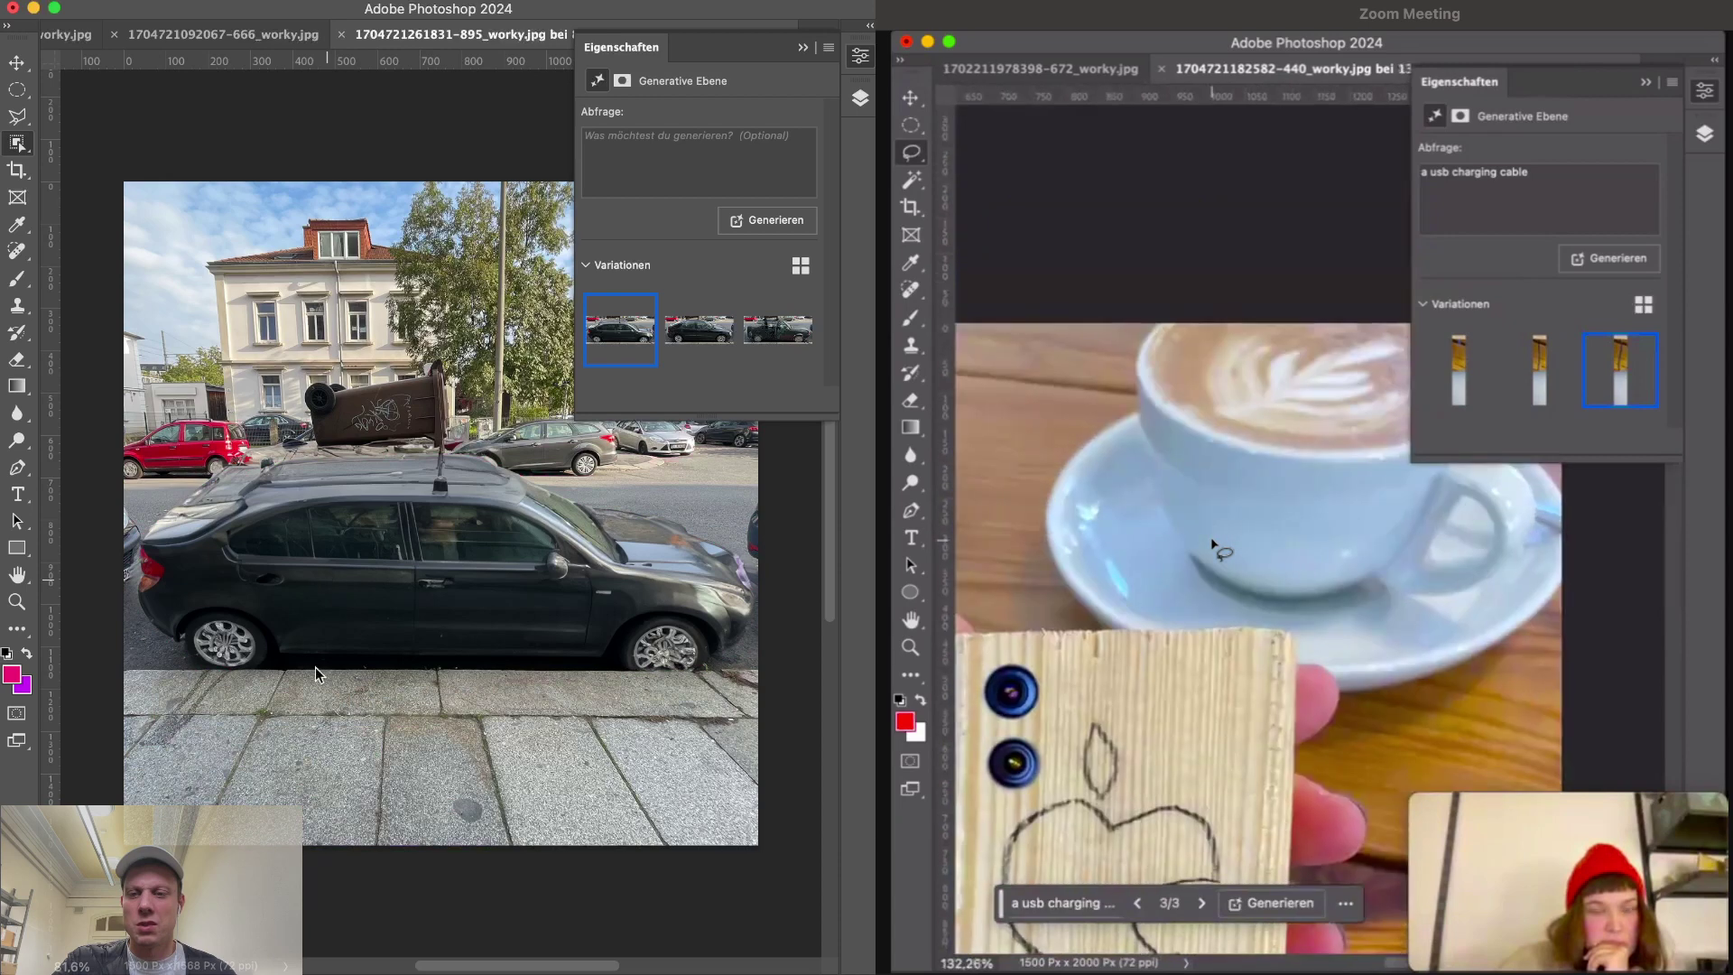
{"action": "left_click", "coordinate": [316, 668]}
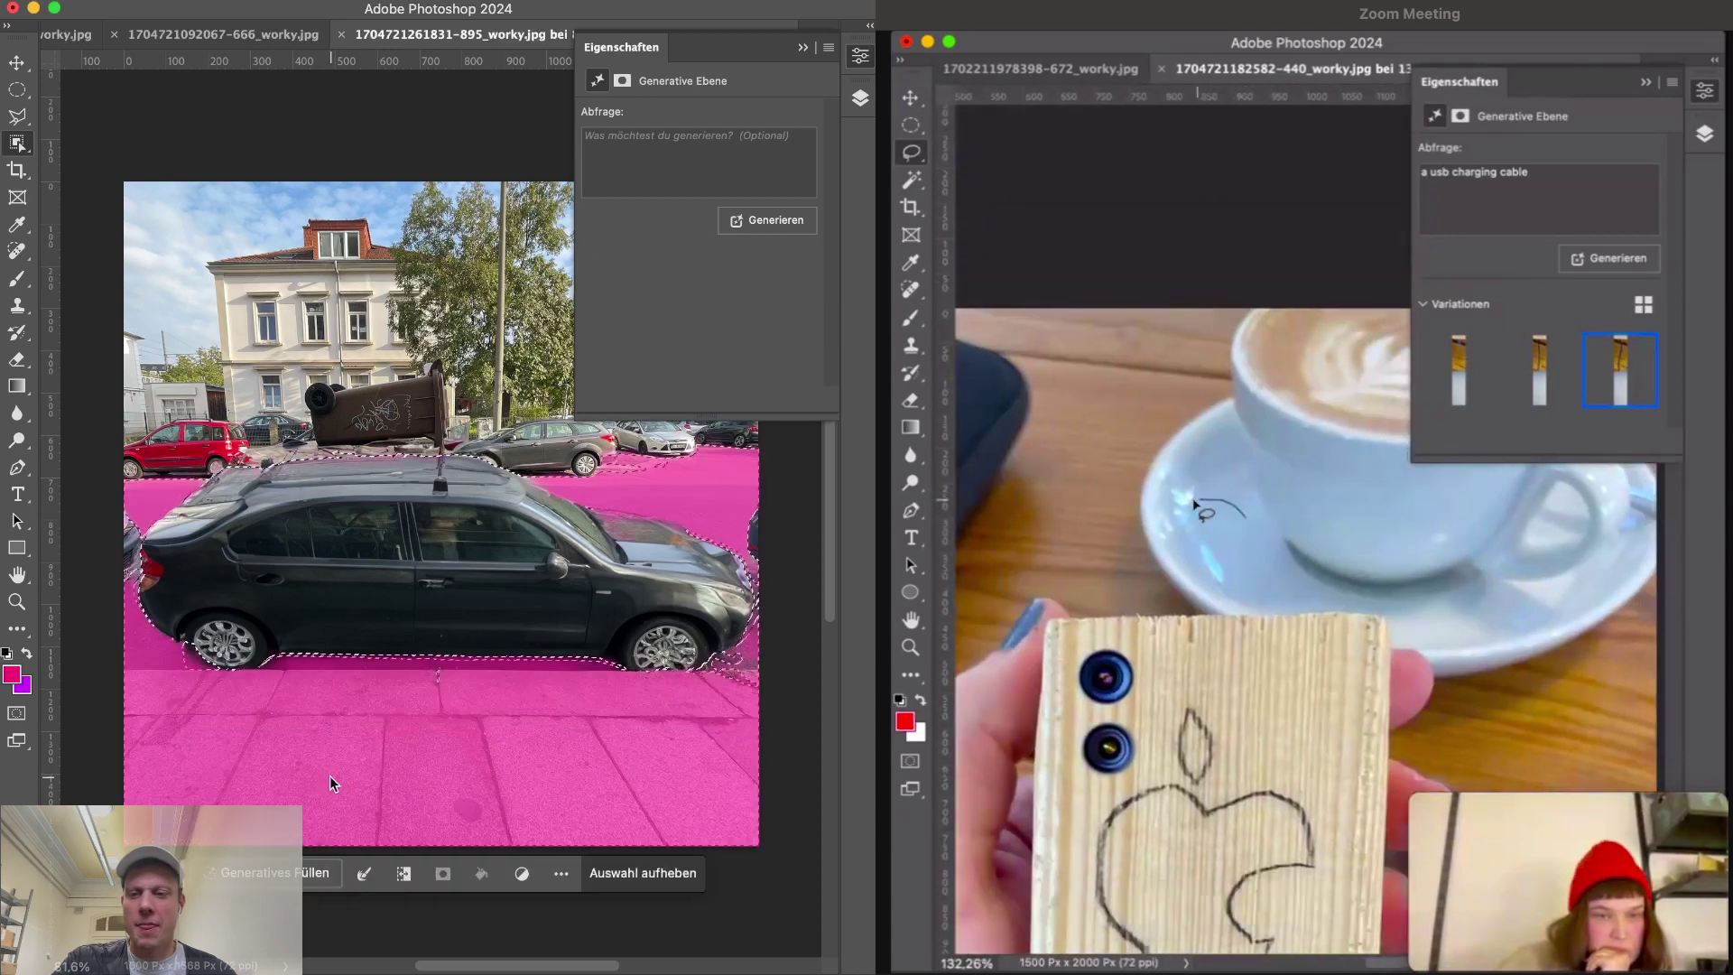
{"action": "left_click", "coordinate": [329, 783]}
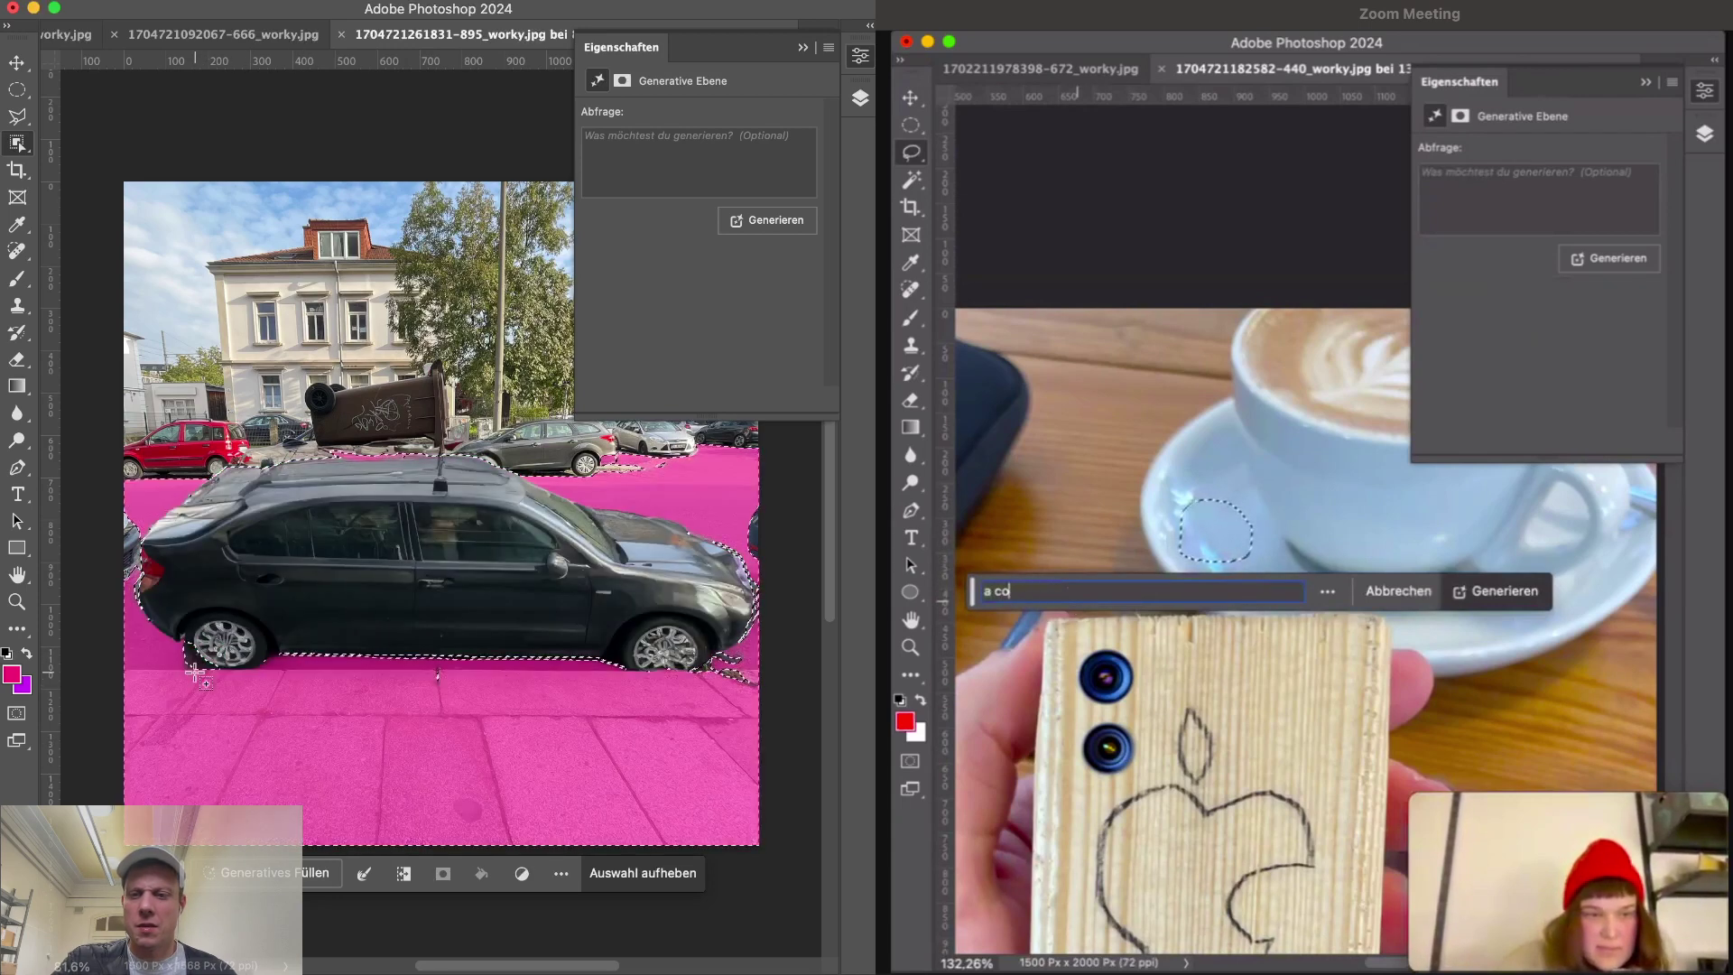
{"action": "right_click", "coordinate": [17, 144]}
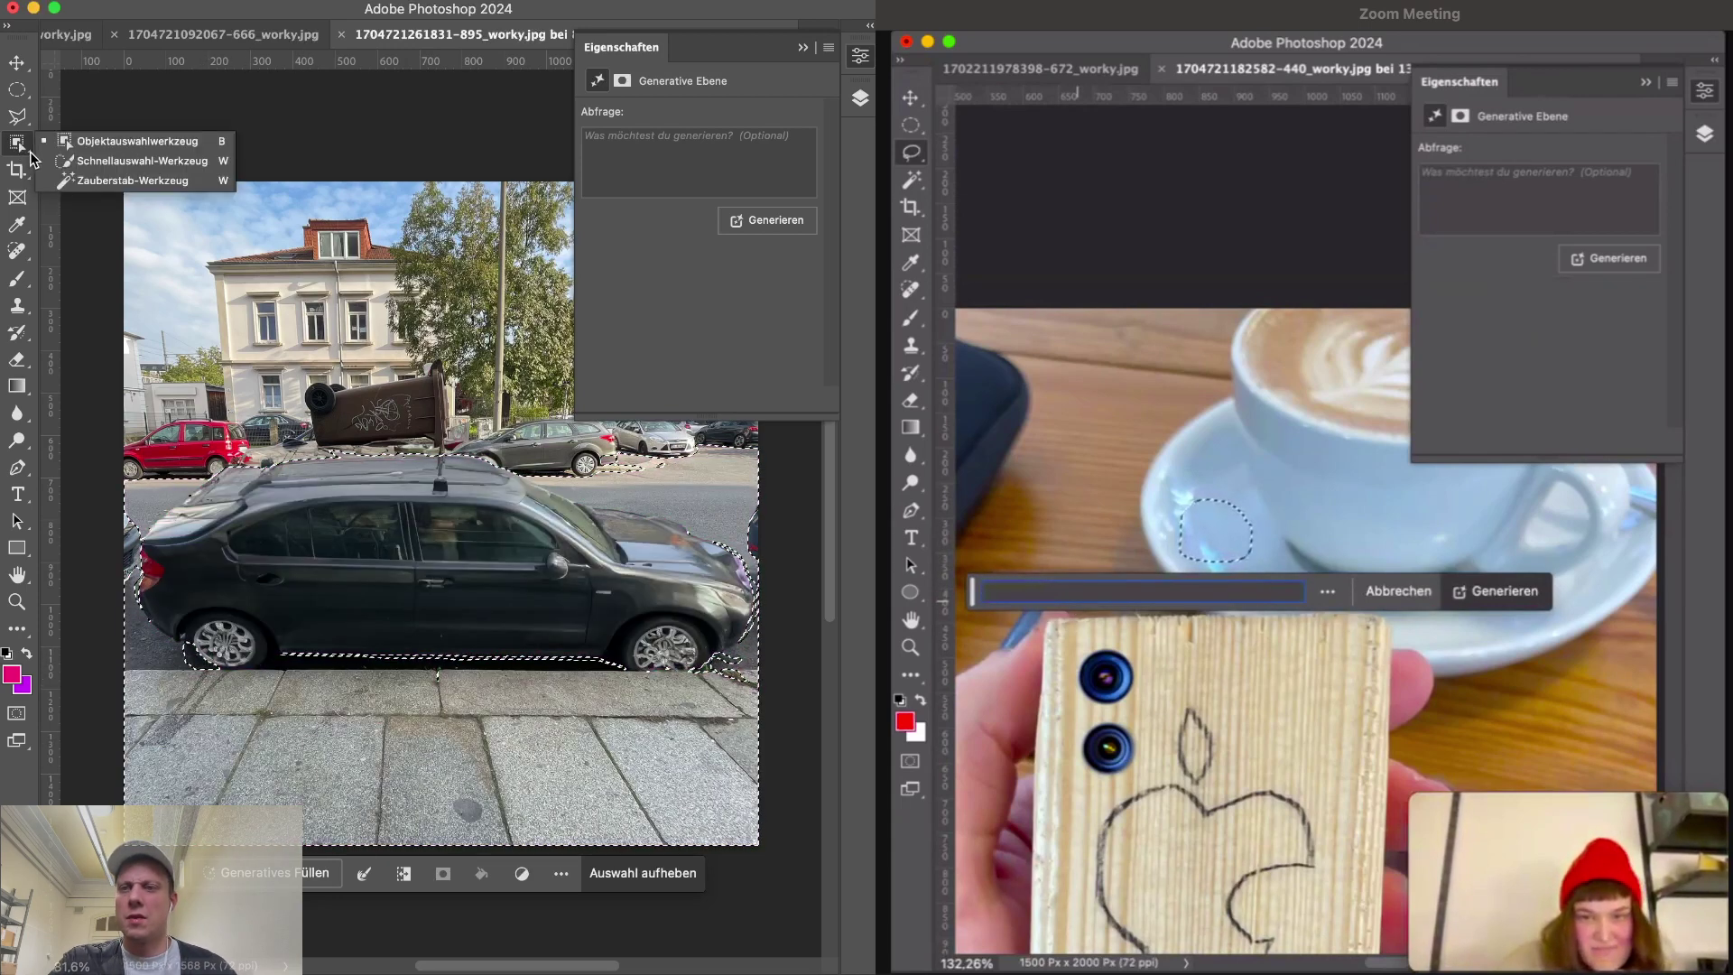
{"action": "left_click", "coordinate": [99, 183]}
{"action": "left_click", "coordinate": [203, 662], "text": "shift"}
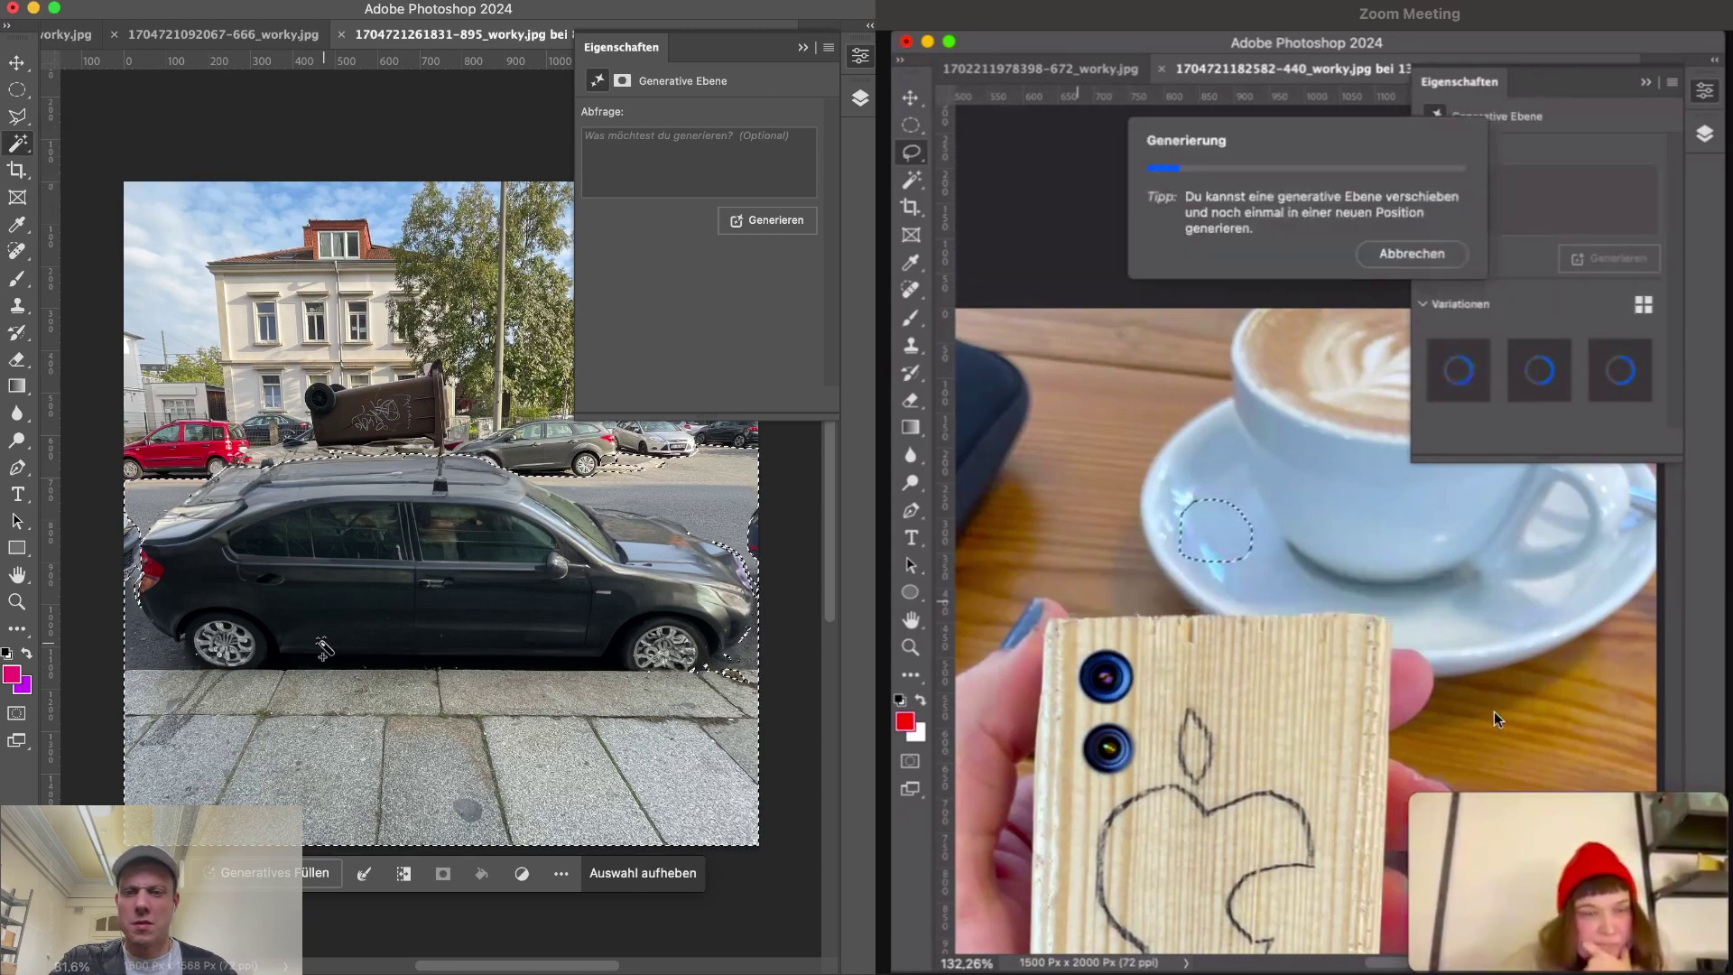
- Replace the selected car and ground using Generative Fill with the prompt "nice beach"
{"action": "left_click", "coordinate": [309, 873]}
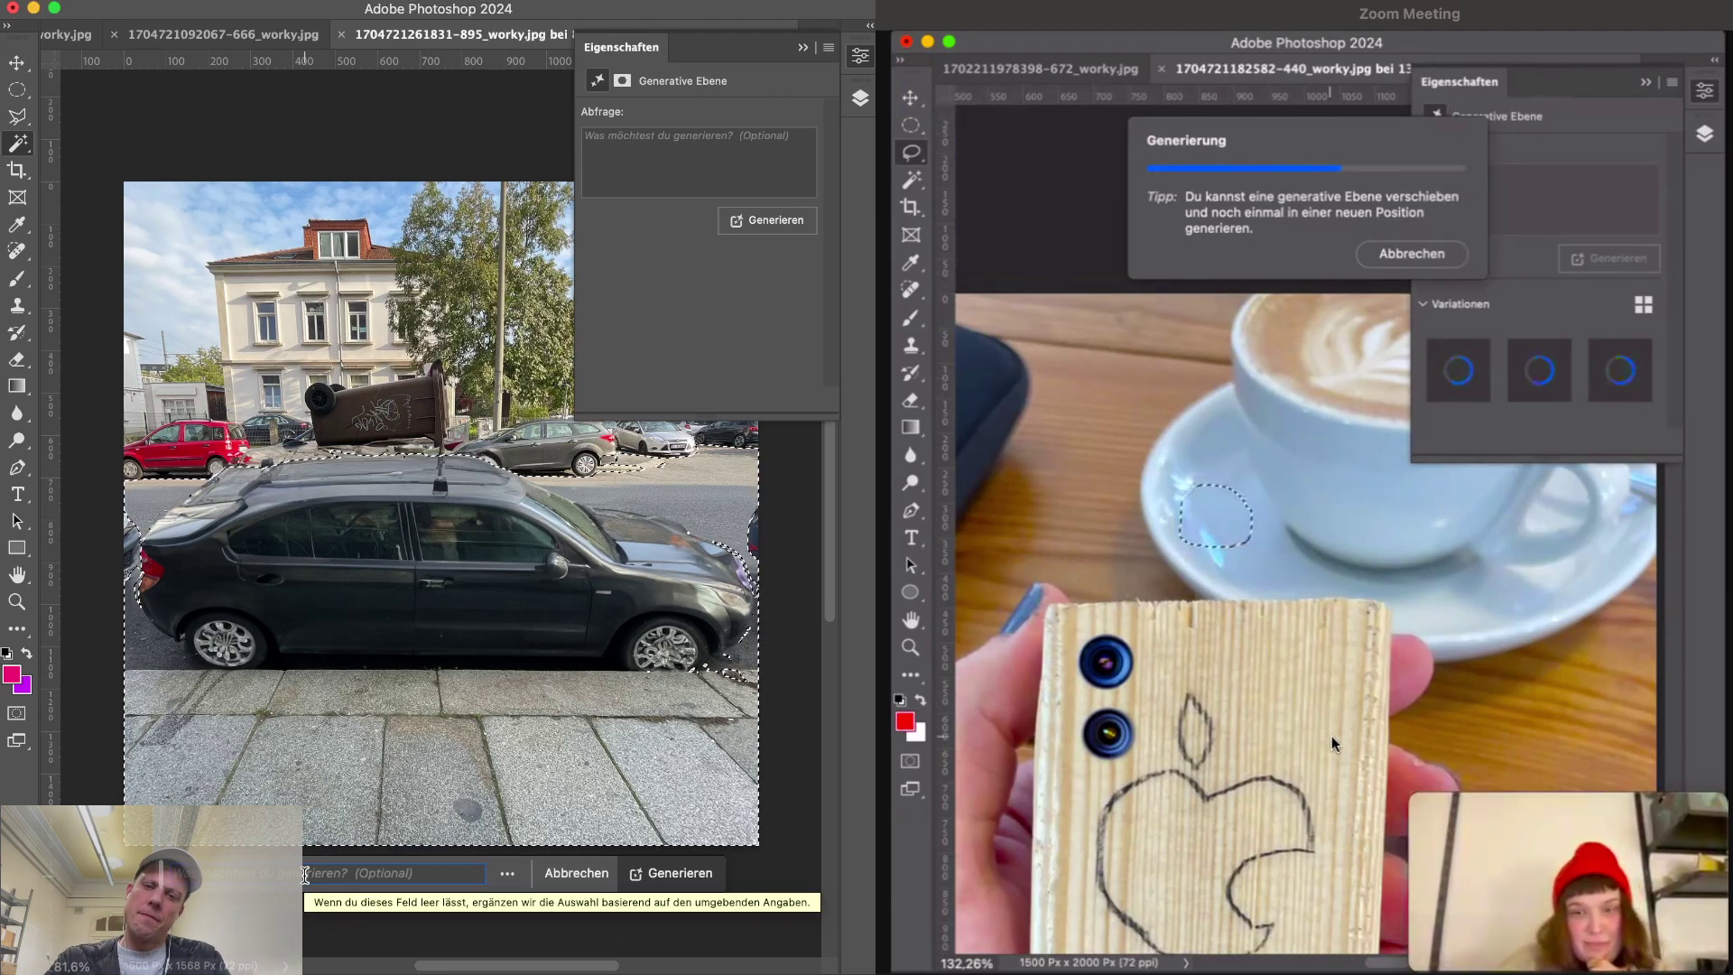
{"action": "type", "text": "nice bean"}
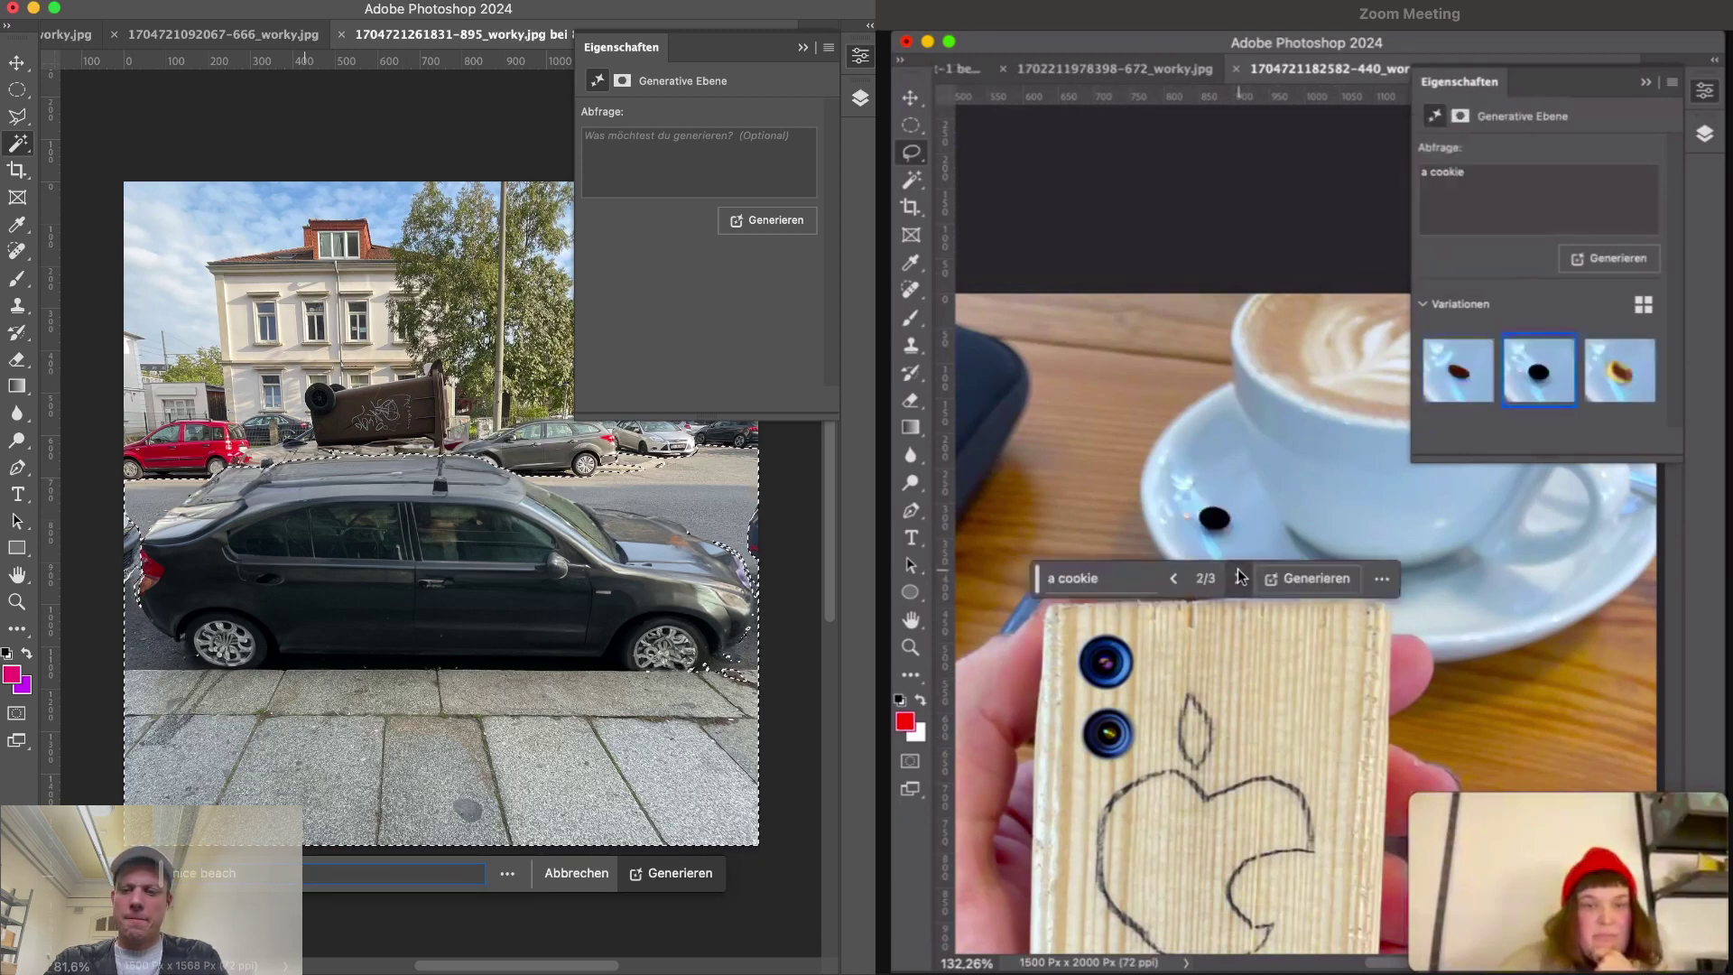
{"action": "type", "text": "h"}
{"action": "key", "text": "Return"}
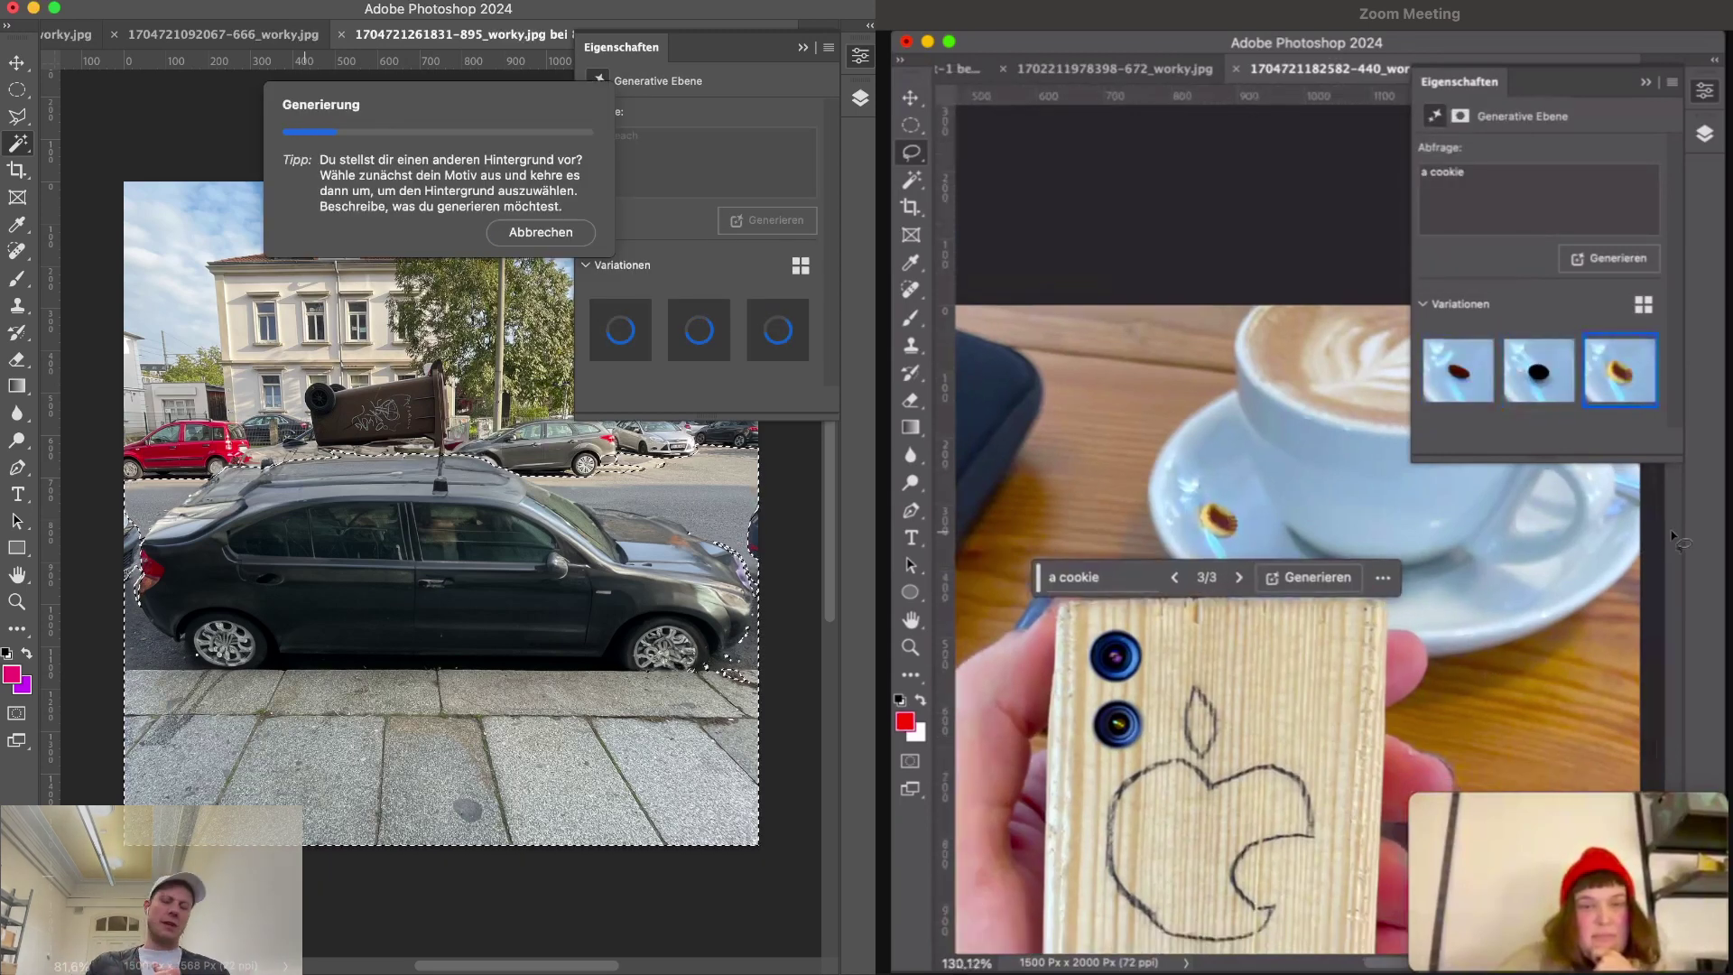
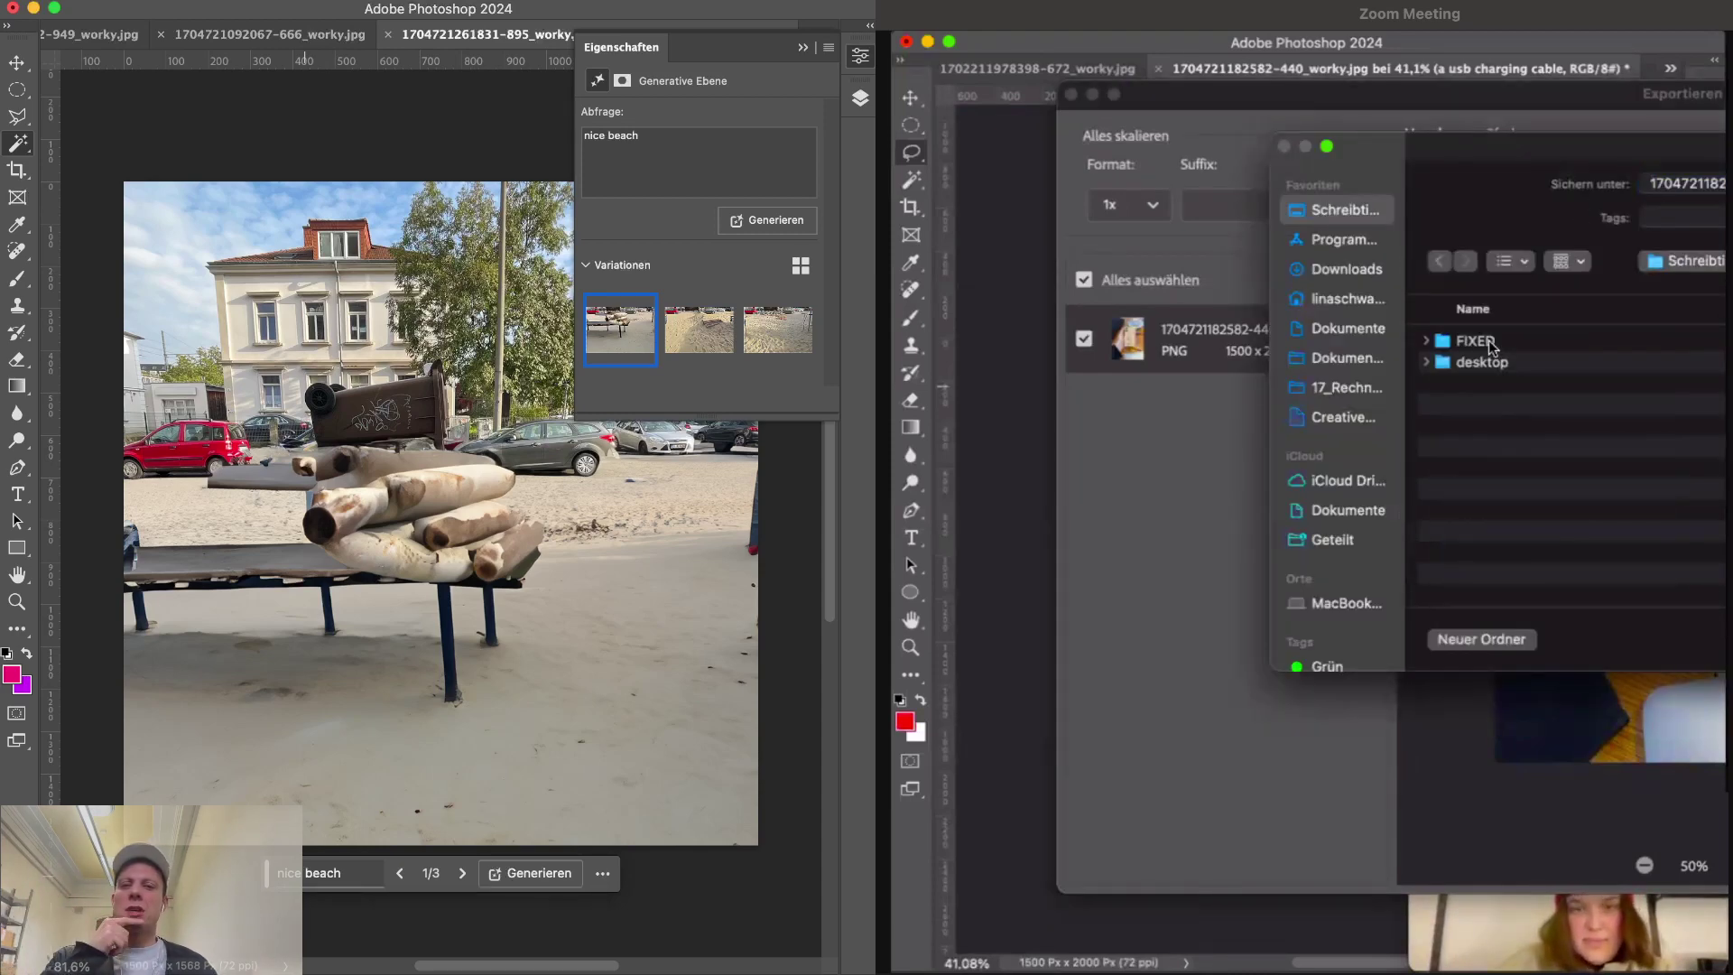
- Compare the three generated beach variations and choose the second one
{"action": "left_click", "coordinate": [699, 330]}
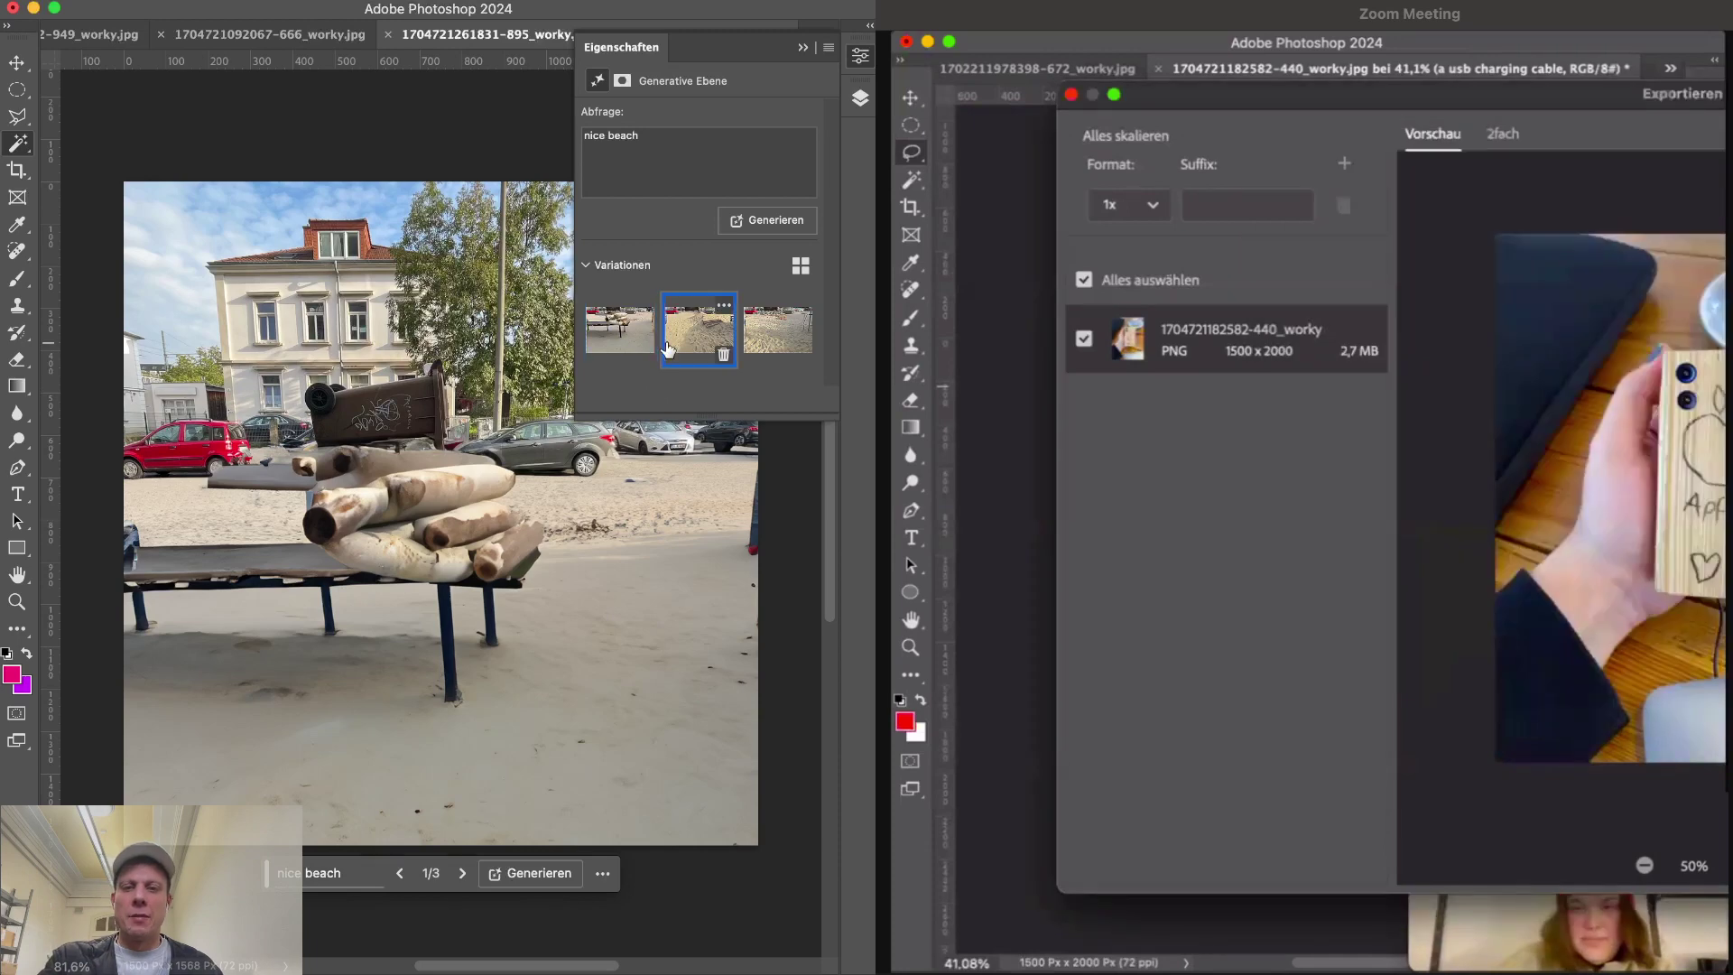
{"action": "left_click", "coordinate": [772, 342]}
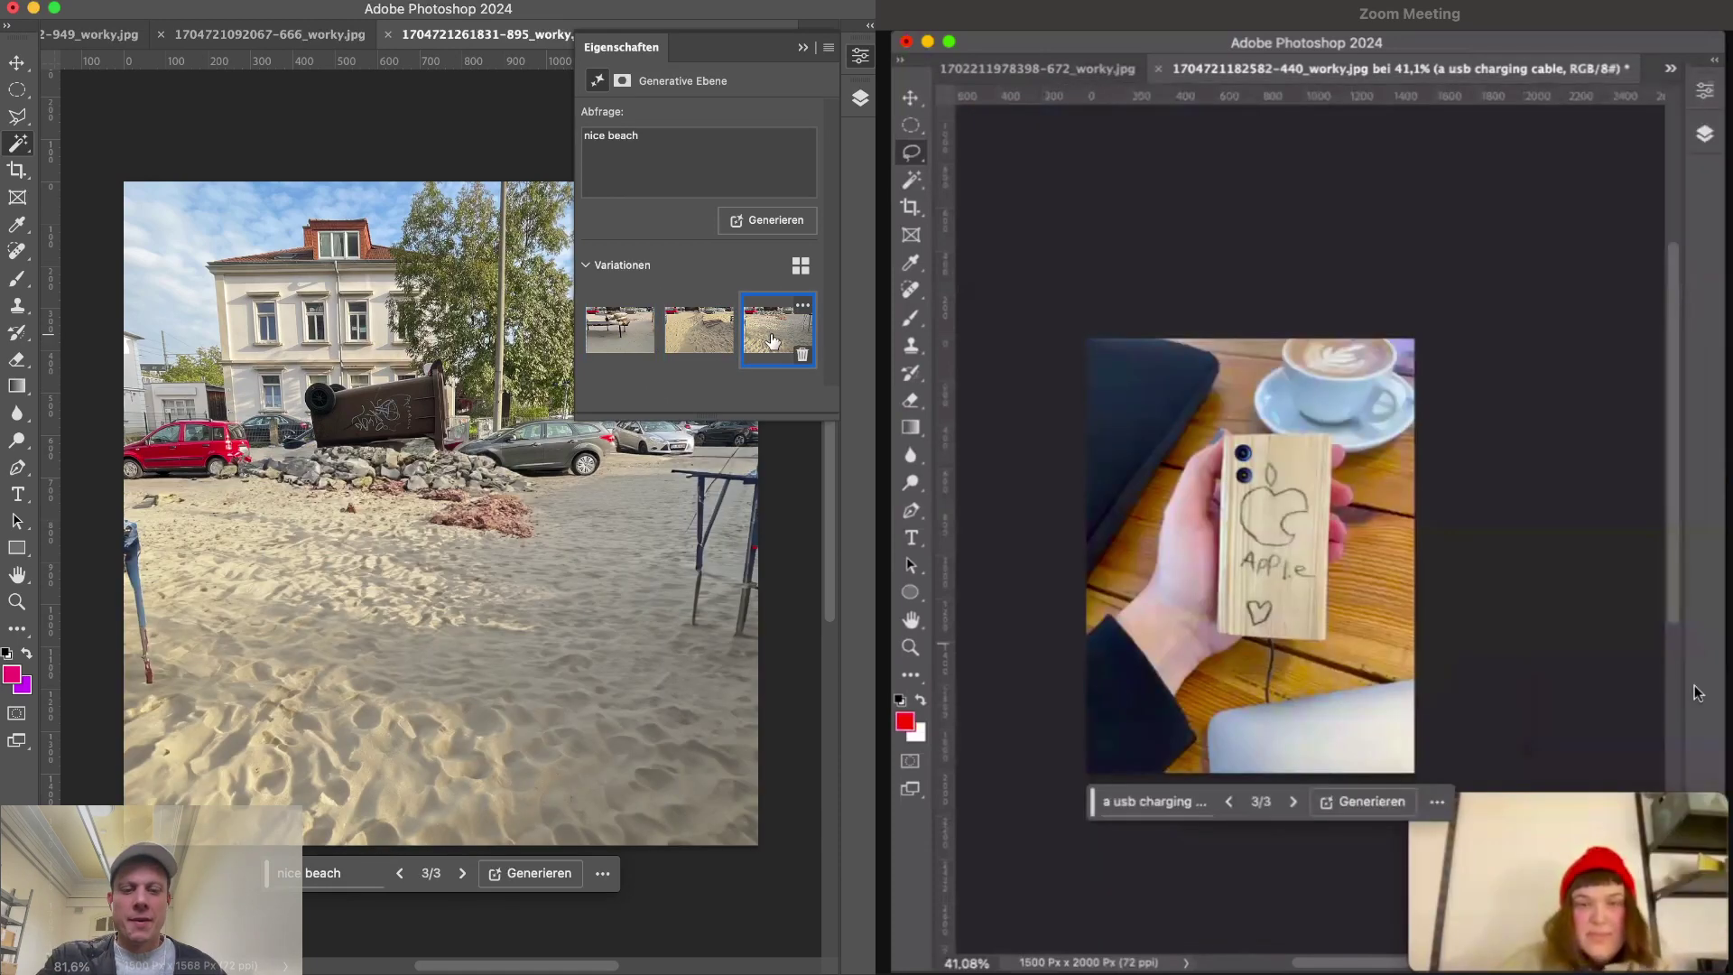
{"action": "left_click", "coordinate": [701, 335]}
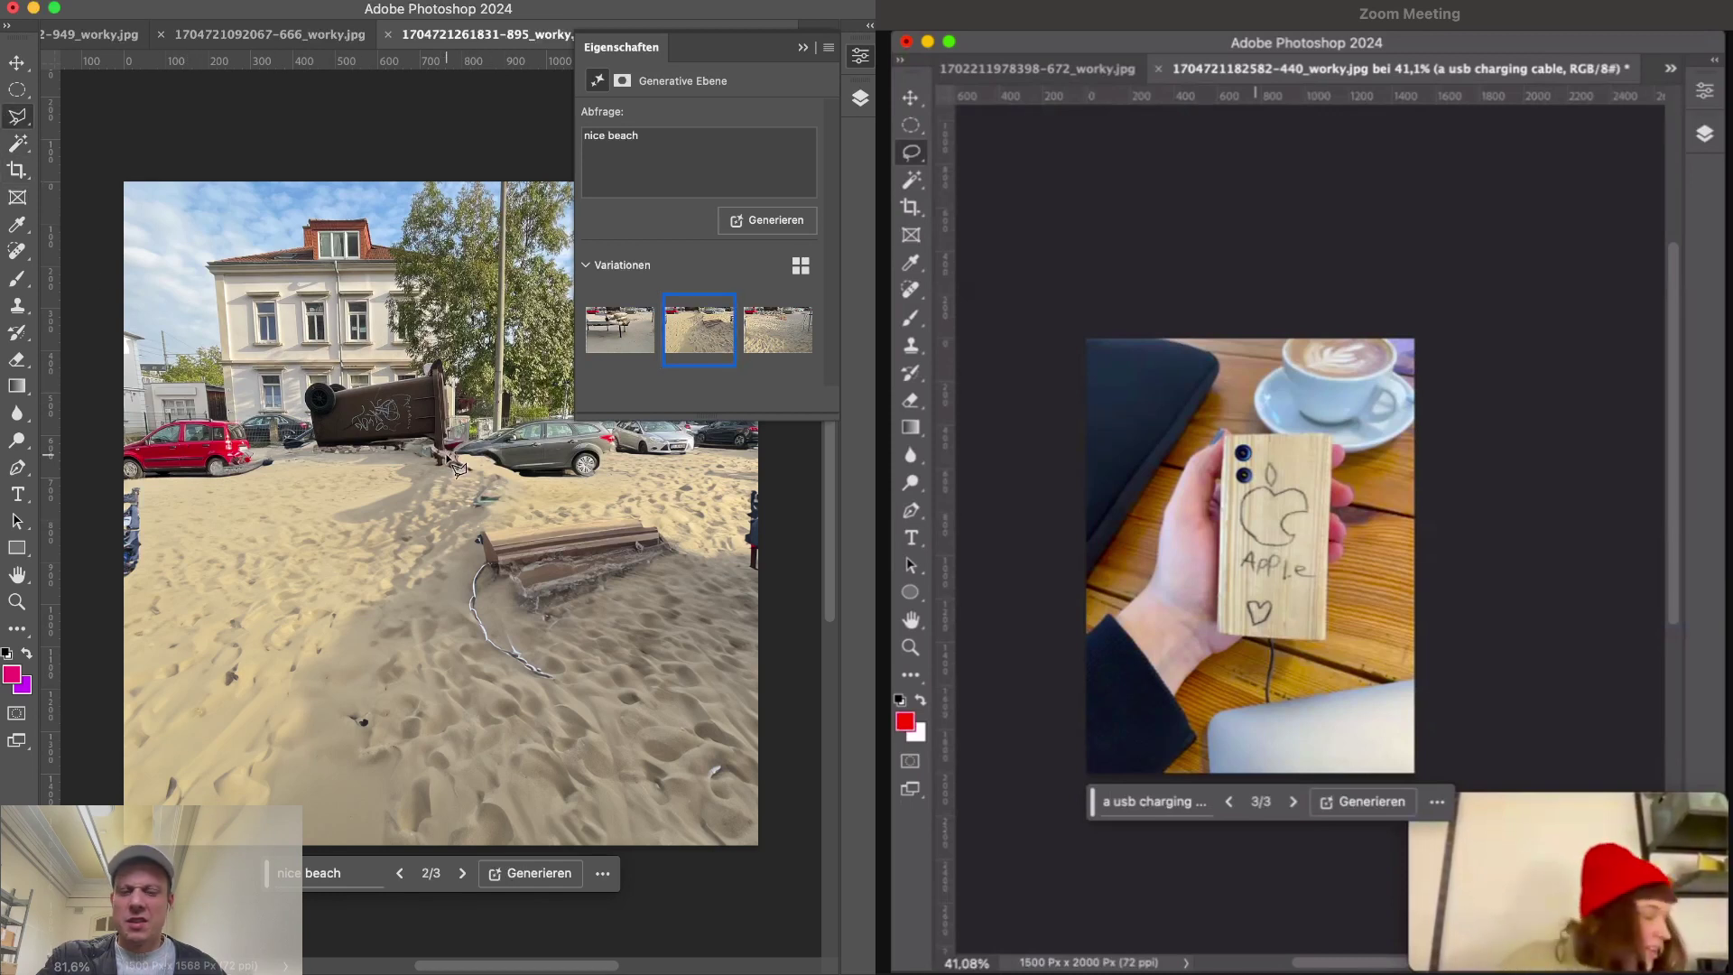
- Examine the second beach variation as a whole and up close at the bin, and check it against the other variations
{"action": "key", "text": "Tab"}
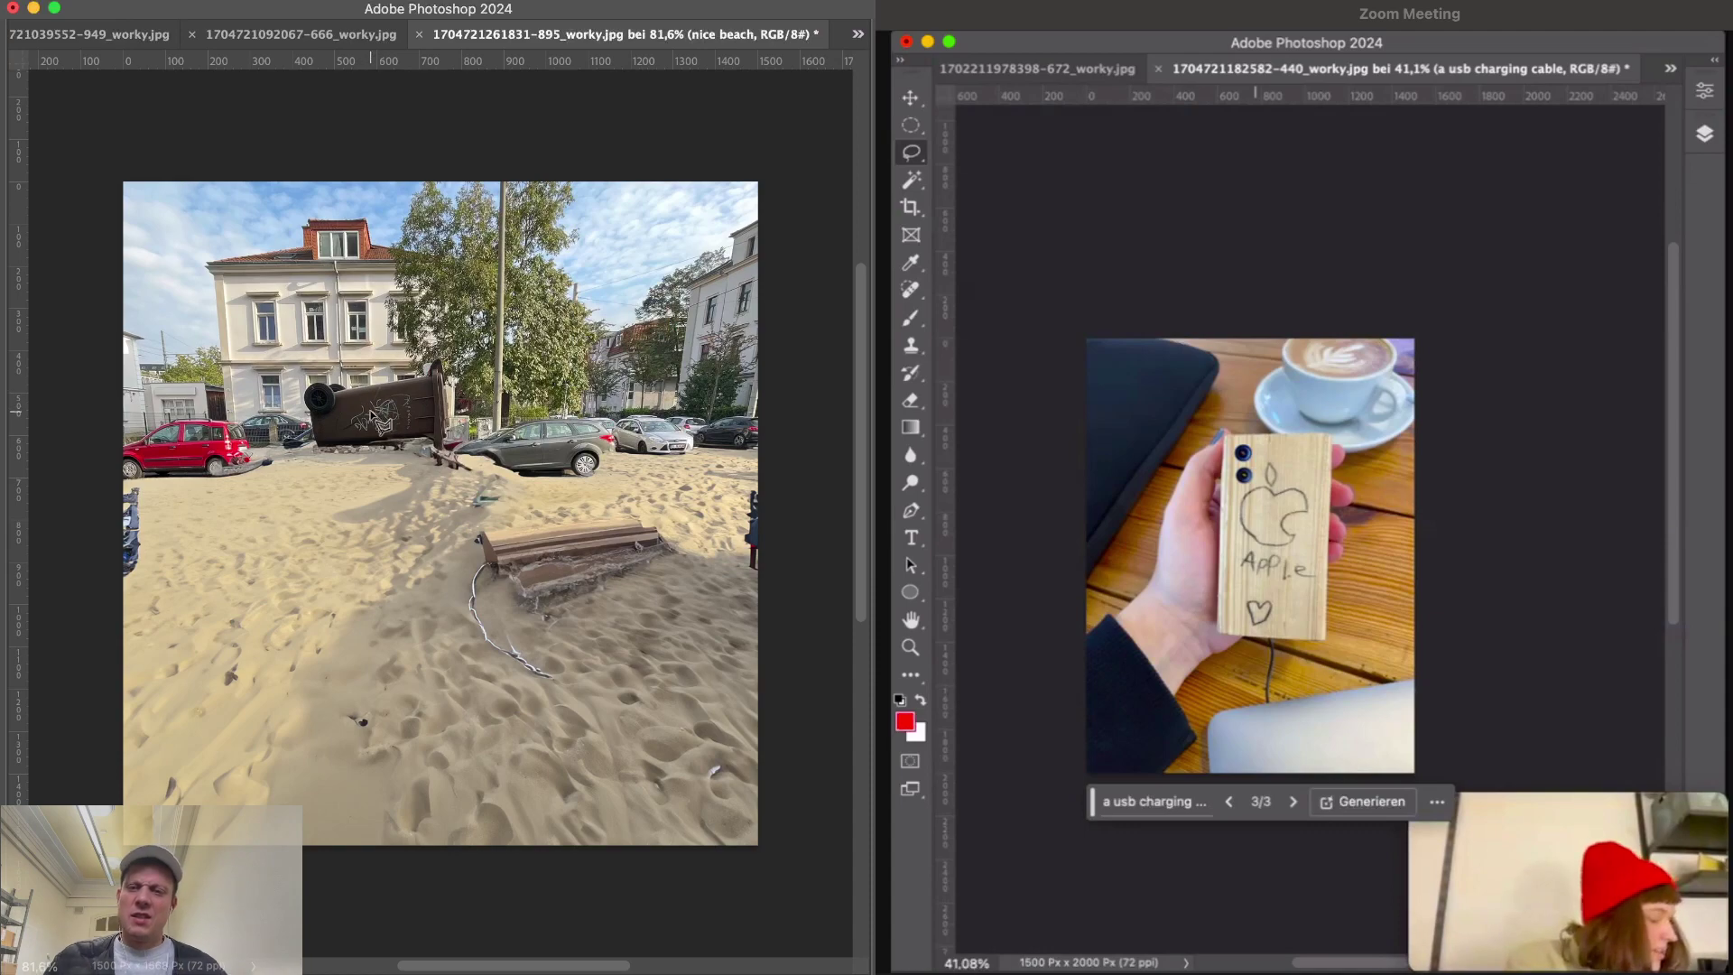
{"action": "scroll", "coordinate": [370, 409], "scroll_direction": "up", "scroll_amount": 6}
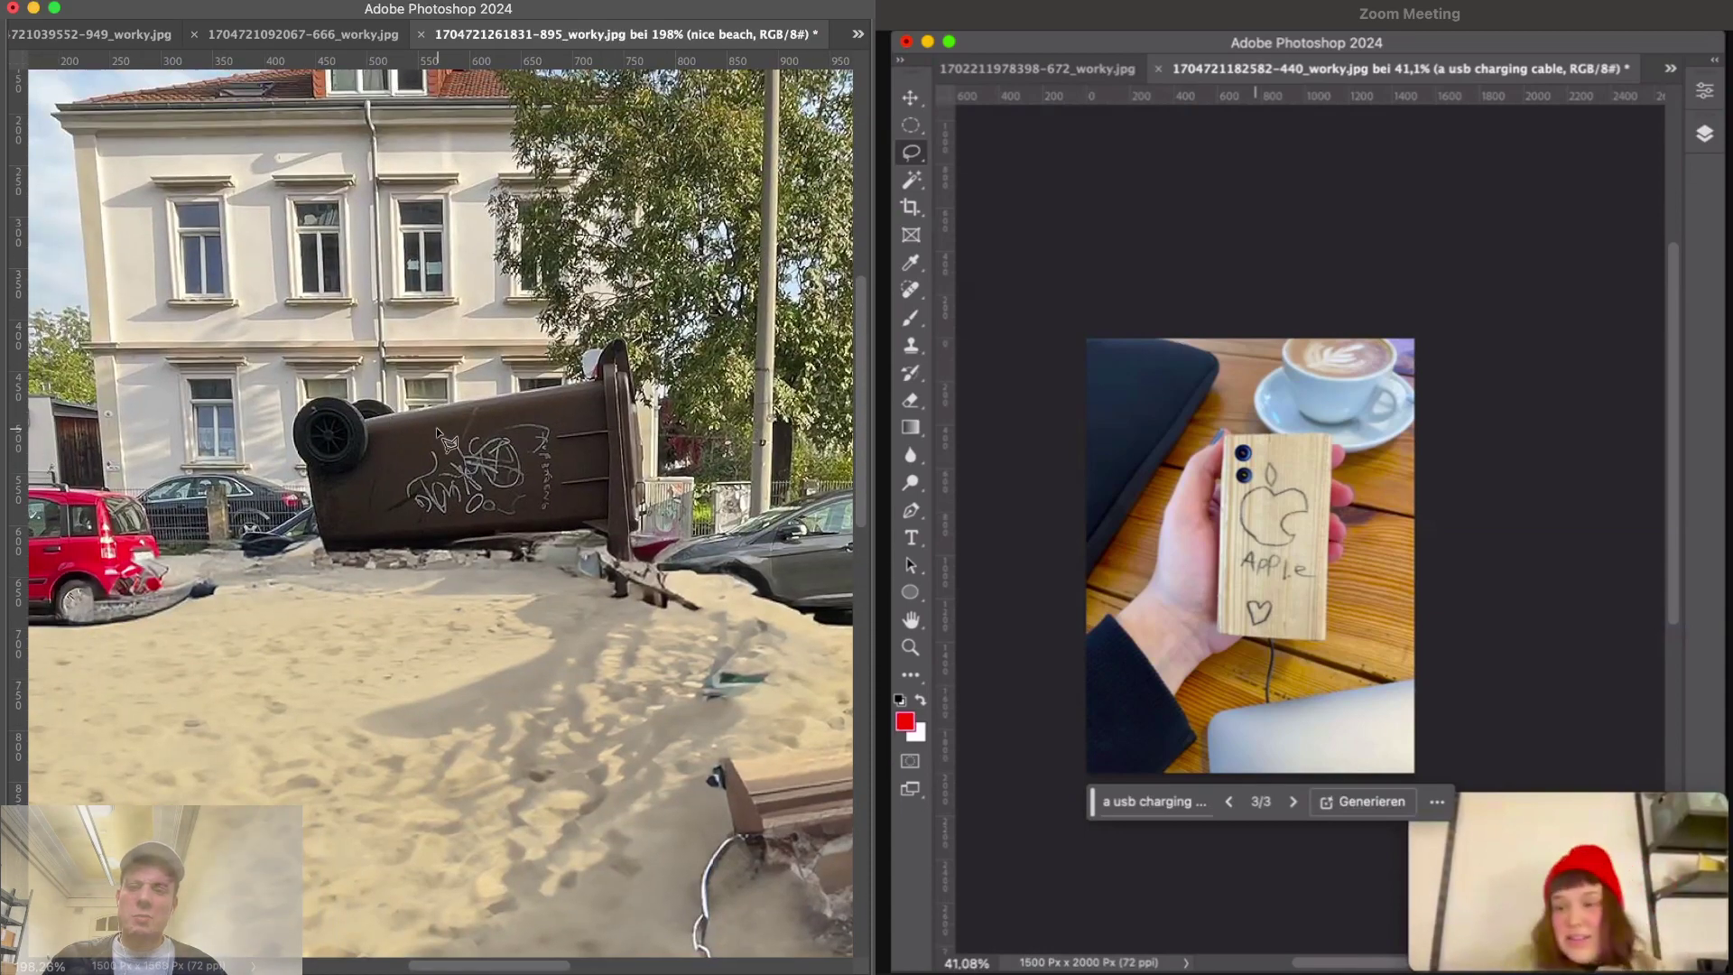
{"action": "scroll", "coordinate": [436, 430], "scroll_direction": "down", "scroll_amount": 5}
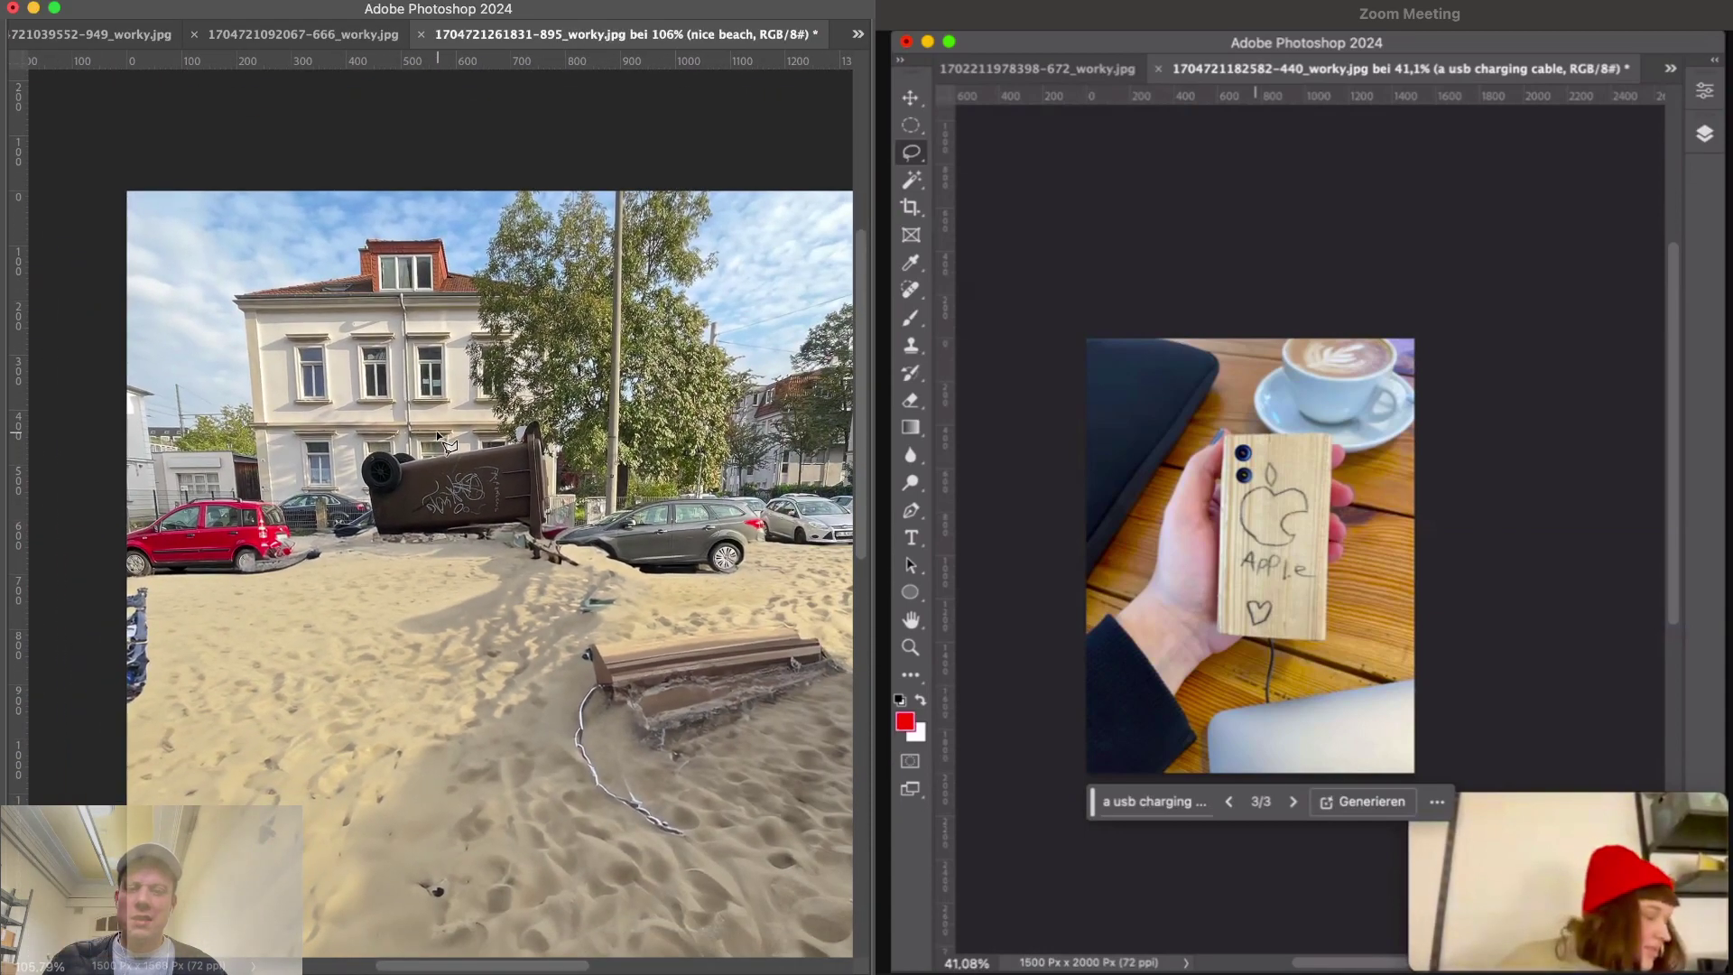
{"action": "scroll", "coordinate": [439, 437], "scroll_direction": "down", "scroll_amount": 3}
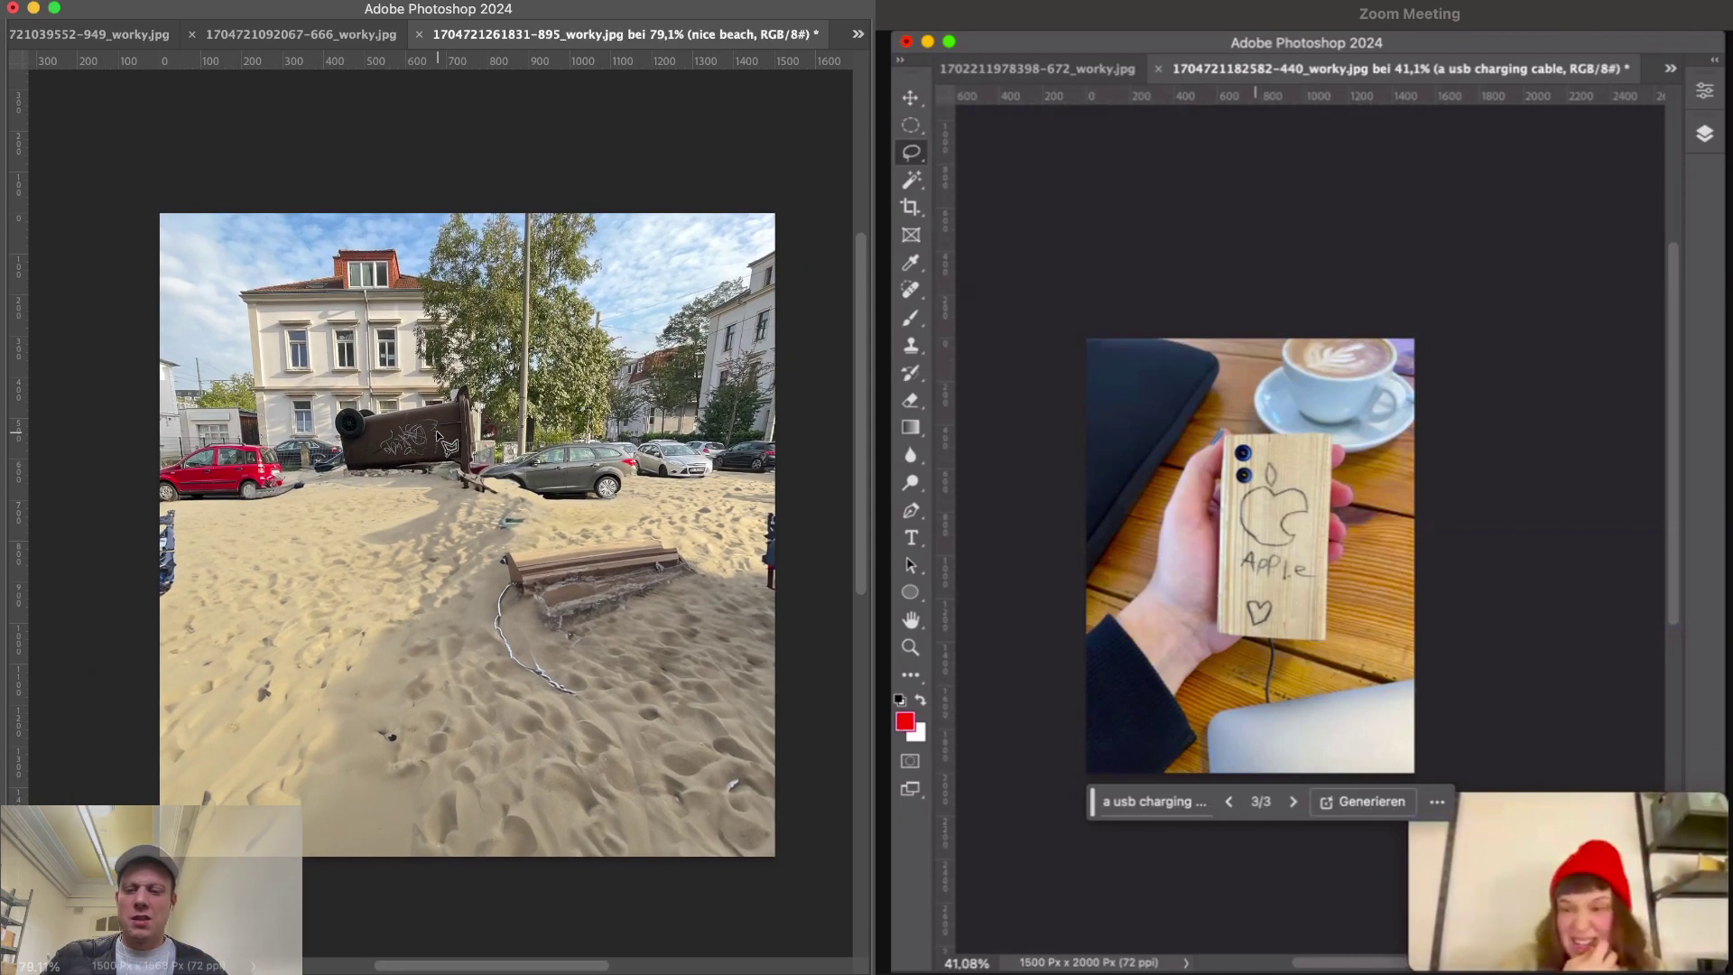
{"action": "key", "text": "Tab"}
{"action": "left_click", "coordinate": [619, 330]}
{"action": "left_click", "coordinate": [776, 329]}
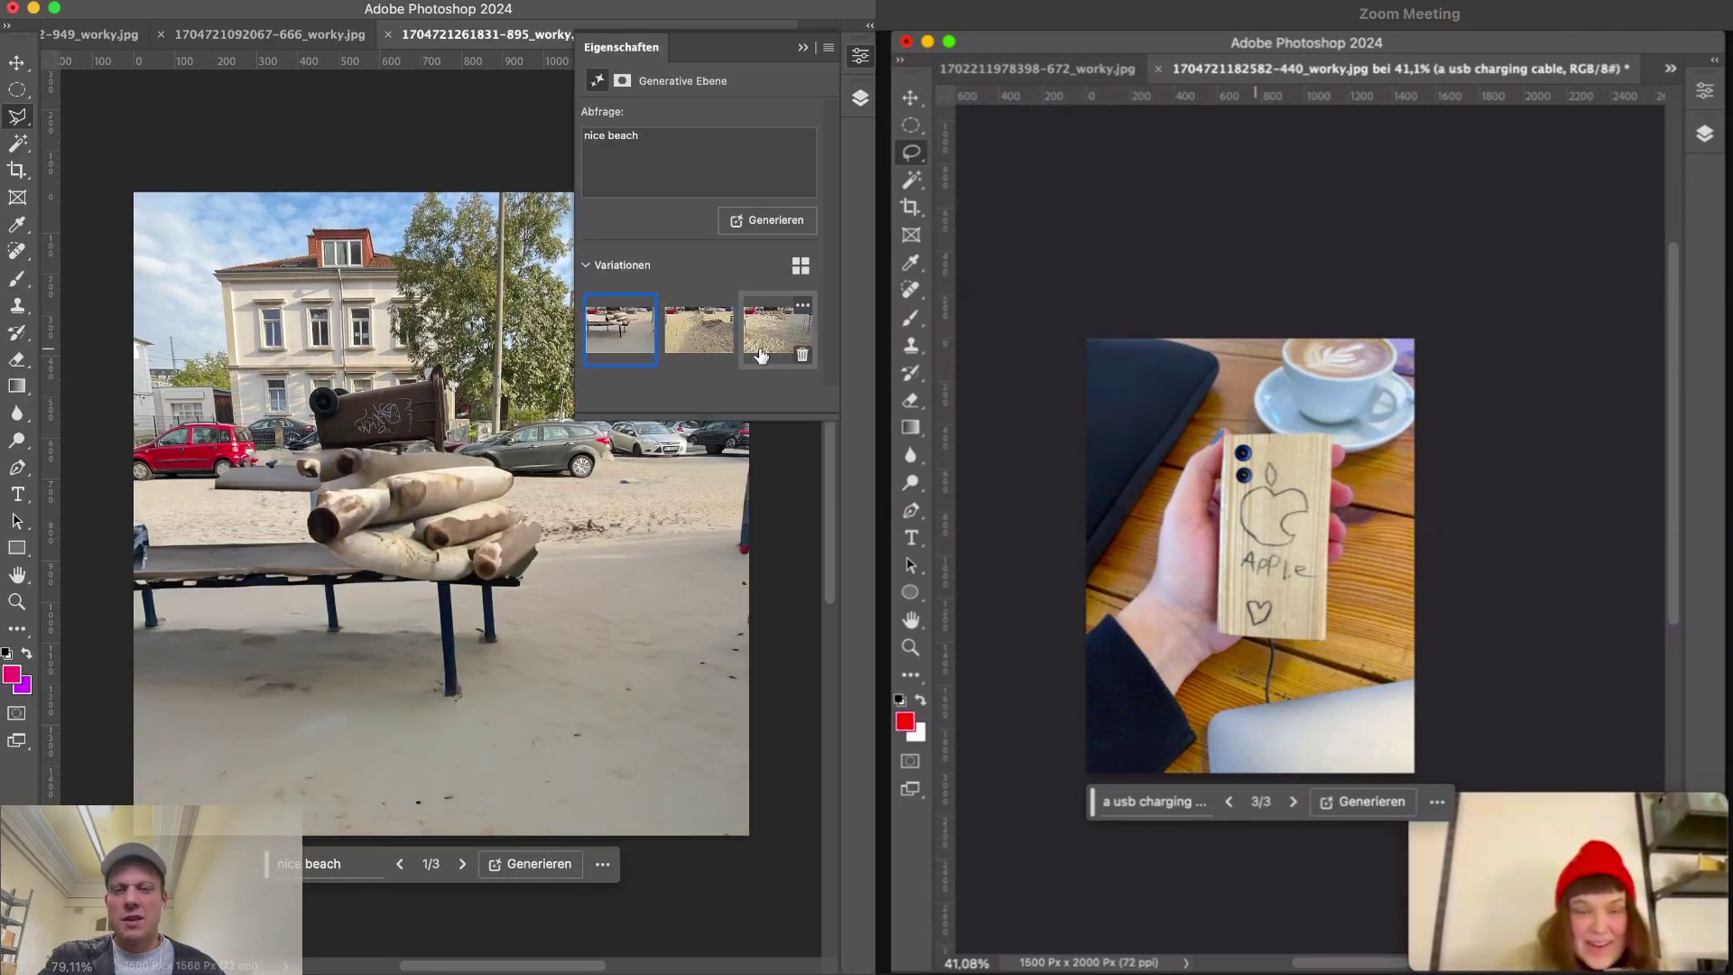
{"action": "left_click", "coordinate": [698, 329]}
{"action": "key", "text": "Tab"}
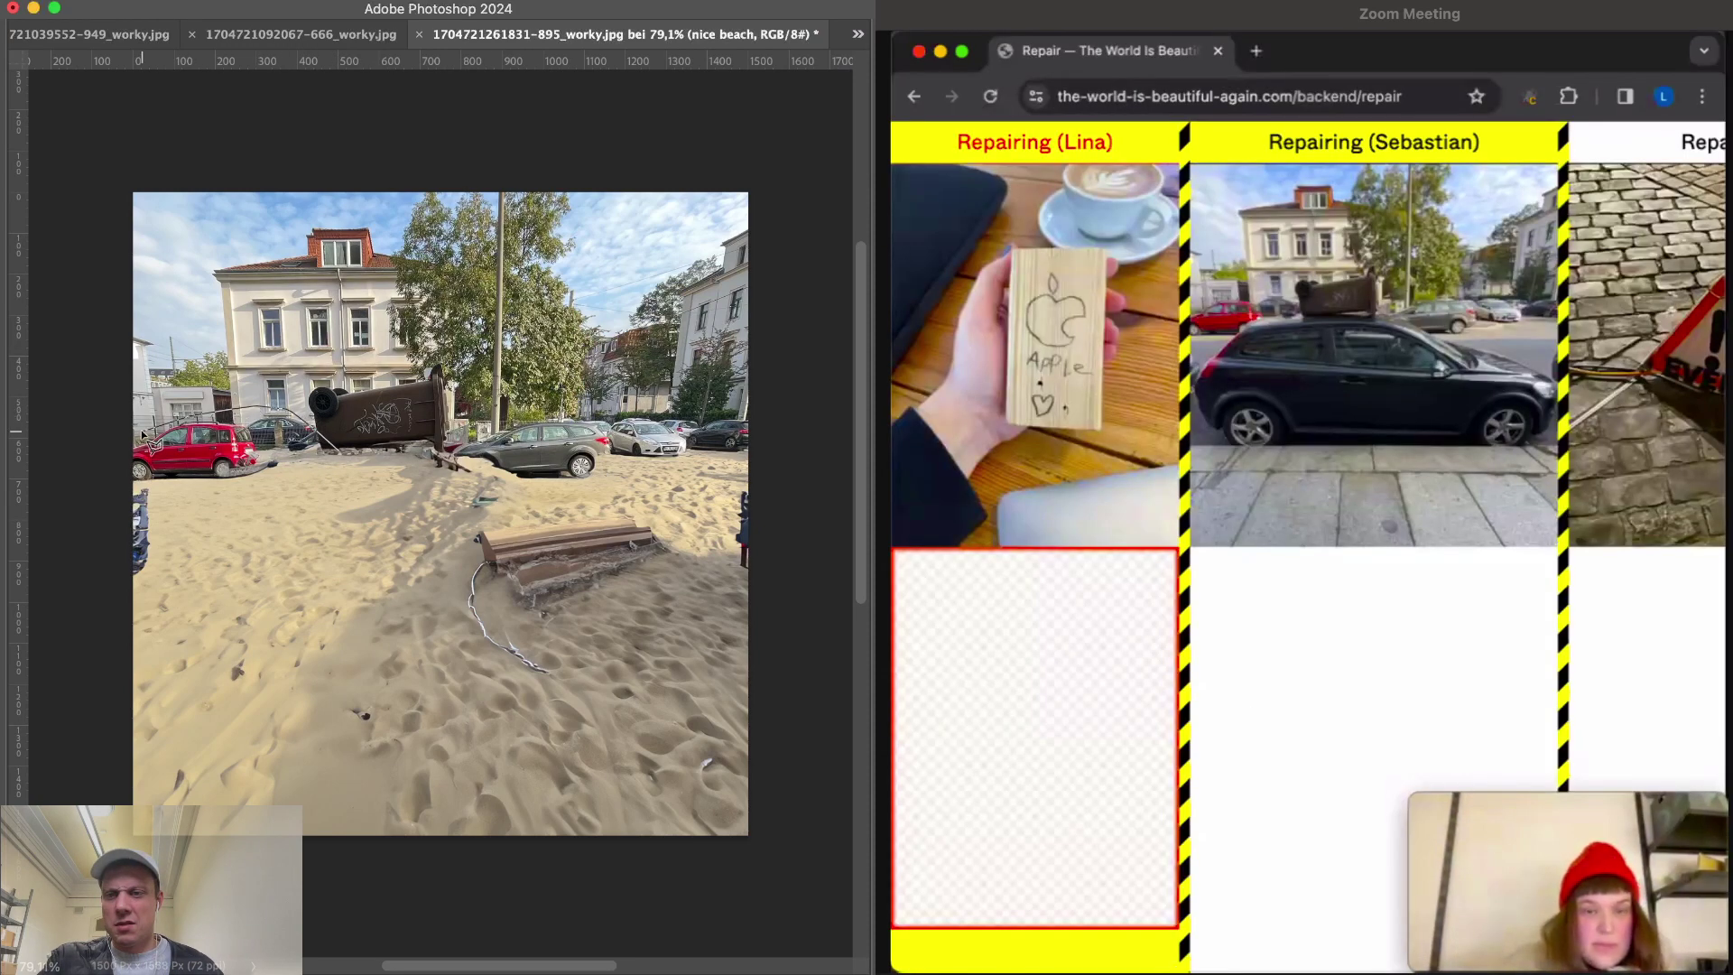
{"action": "double_click", "coordinate": [329, 468]}
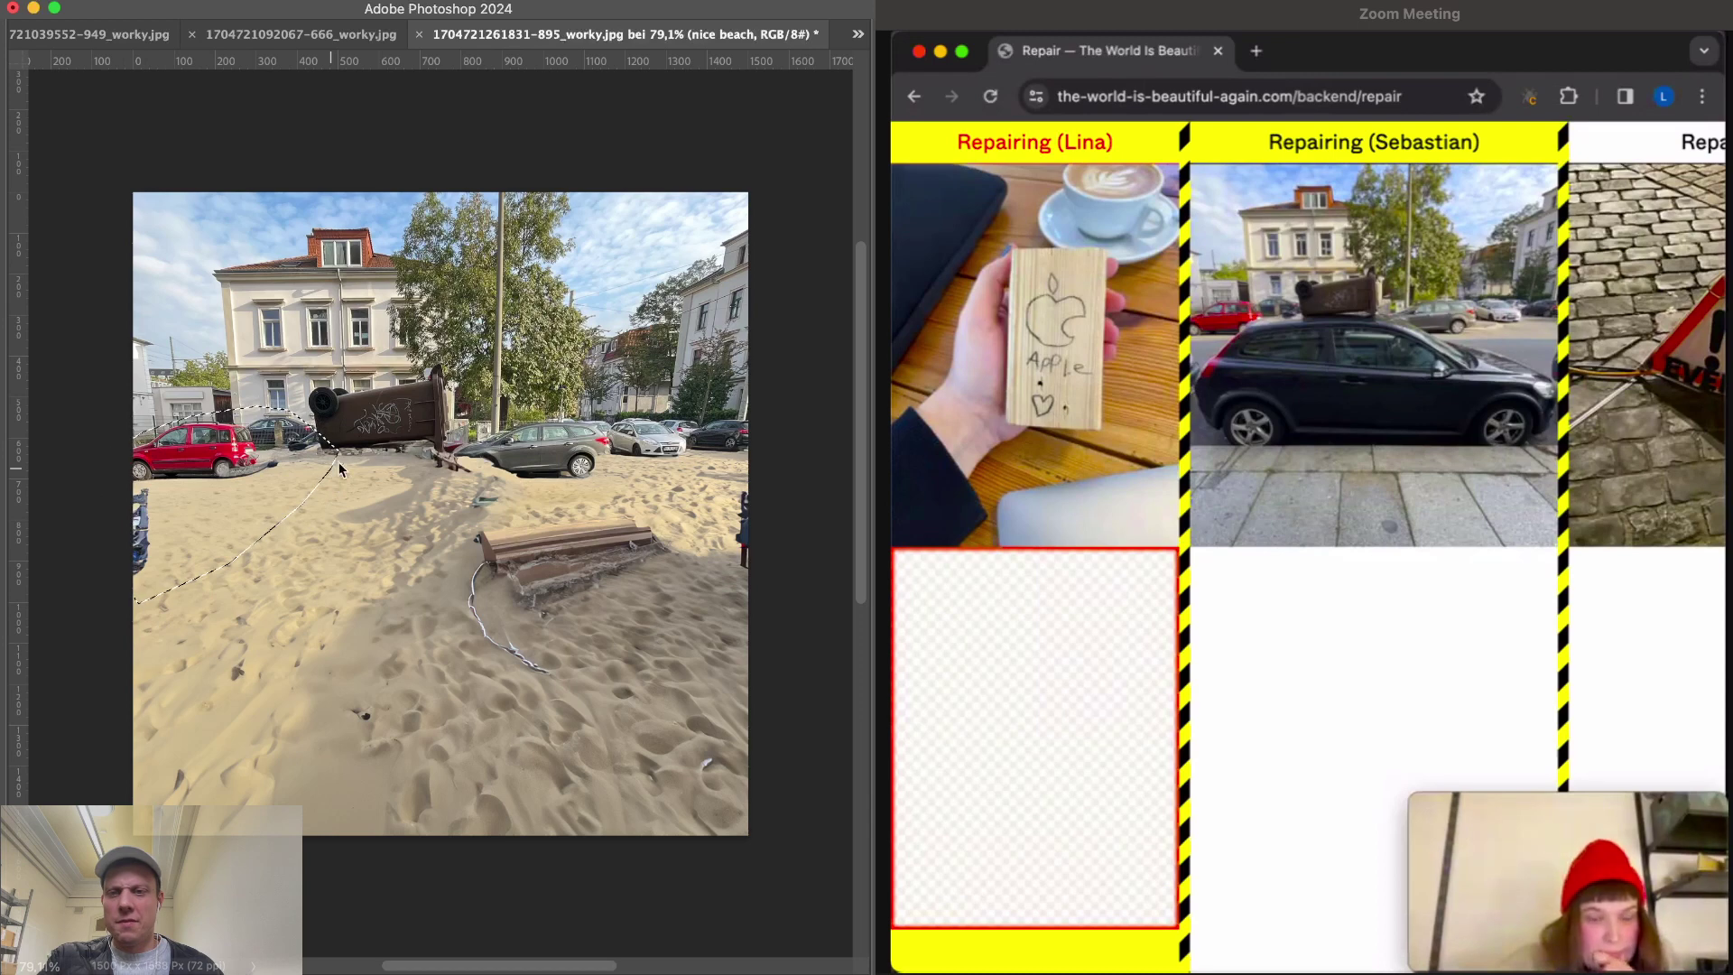
{"action": "key", "text": "super+d"}
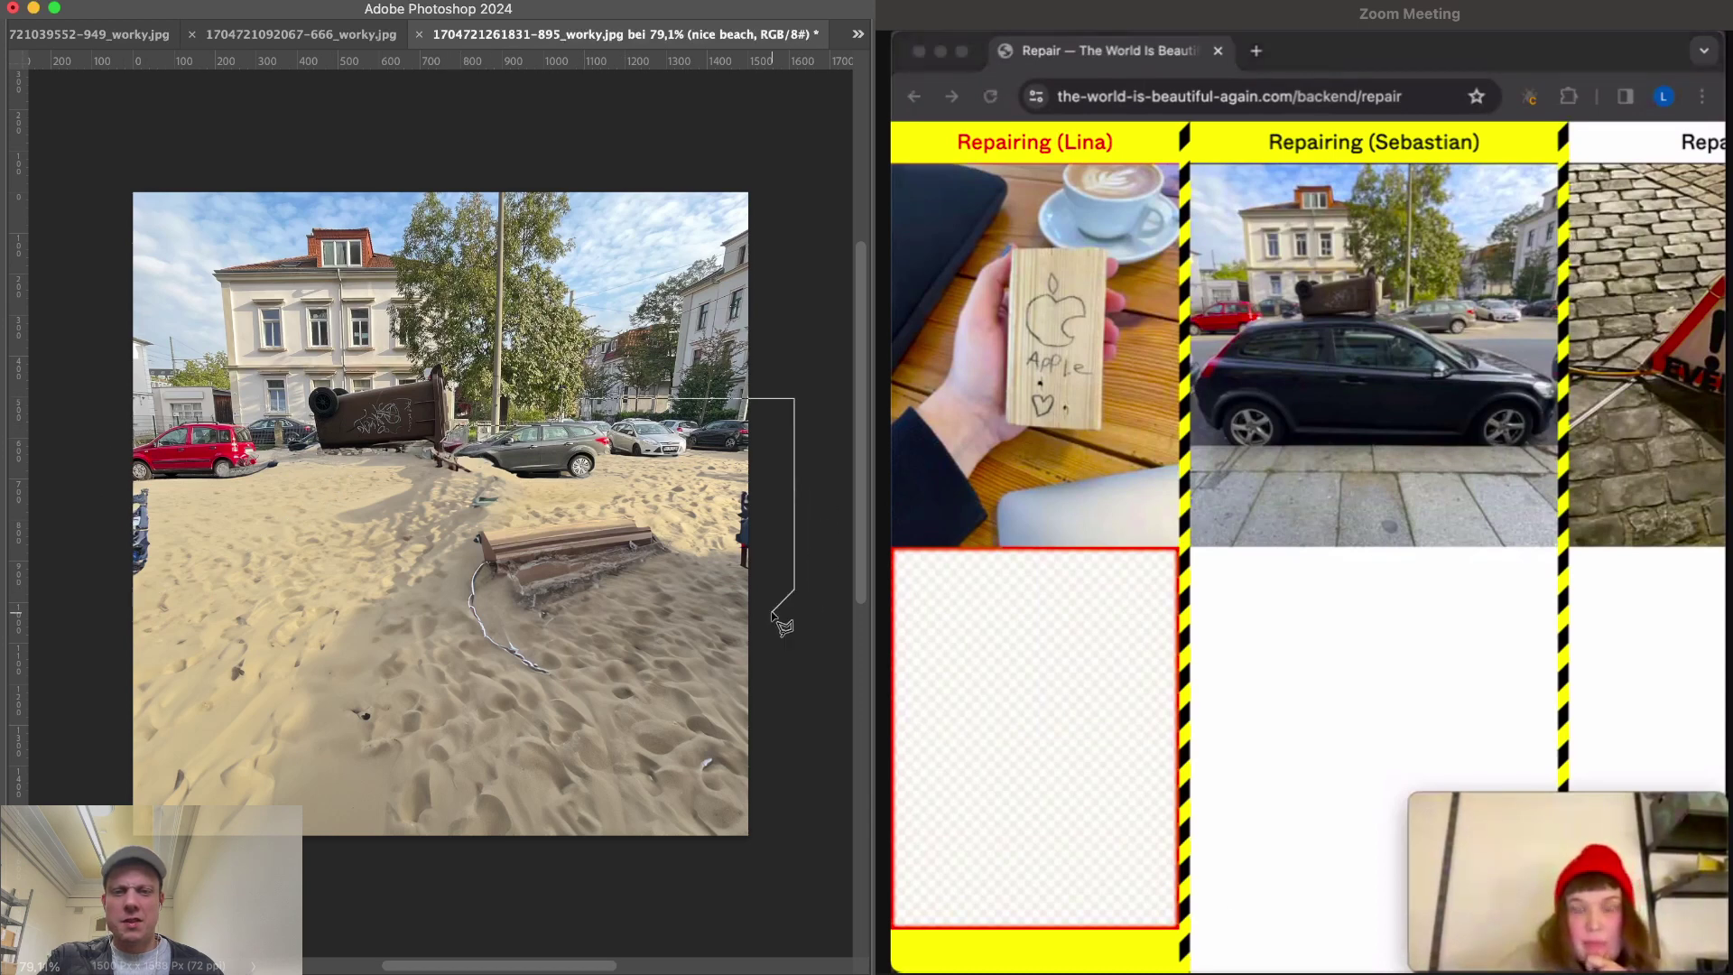
- Outline the parked cars, the upper sand and part of the wooden bench with the Polygonal Lasso, leaving out the overturned bin
{"action": "double_click", "coordinate": [446, 483]}
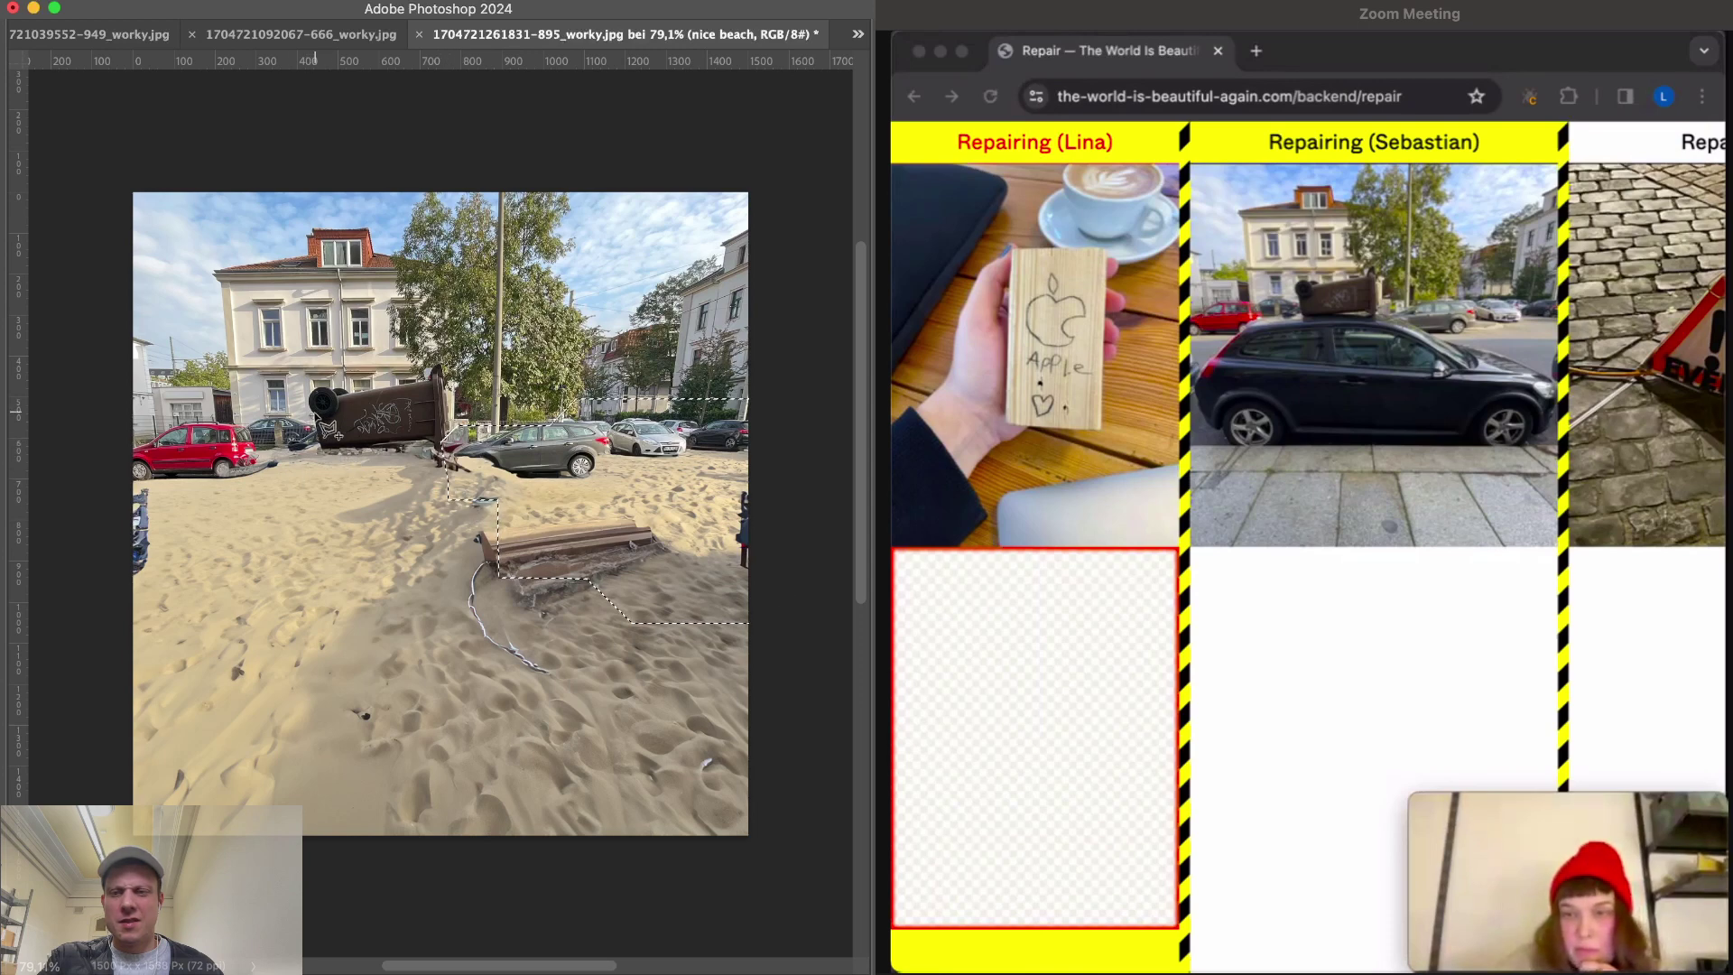
{"action": "left_click", "coordinate": [126, 589]}
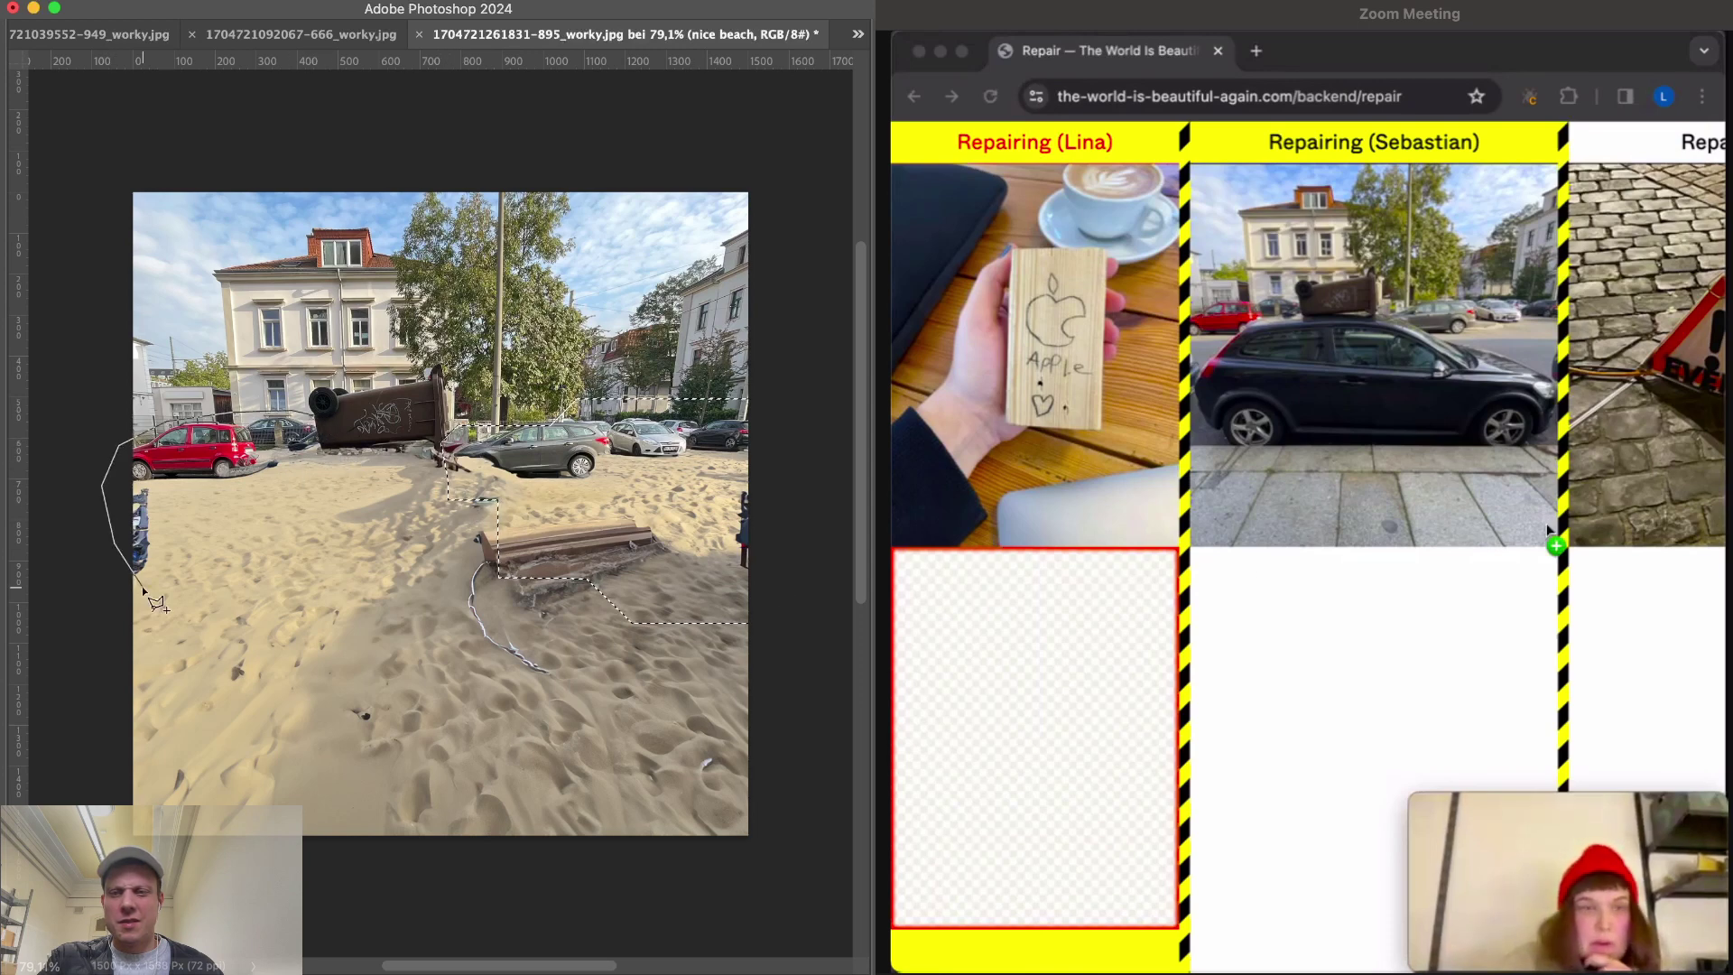
{"action": "left_click", "coordinate": [221, 541]}
{"action": "double_click", "coordinate": [322, 444]}
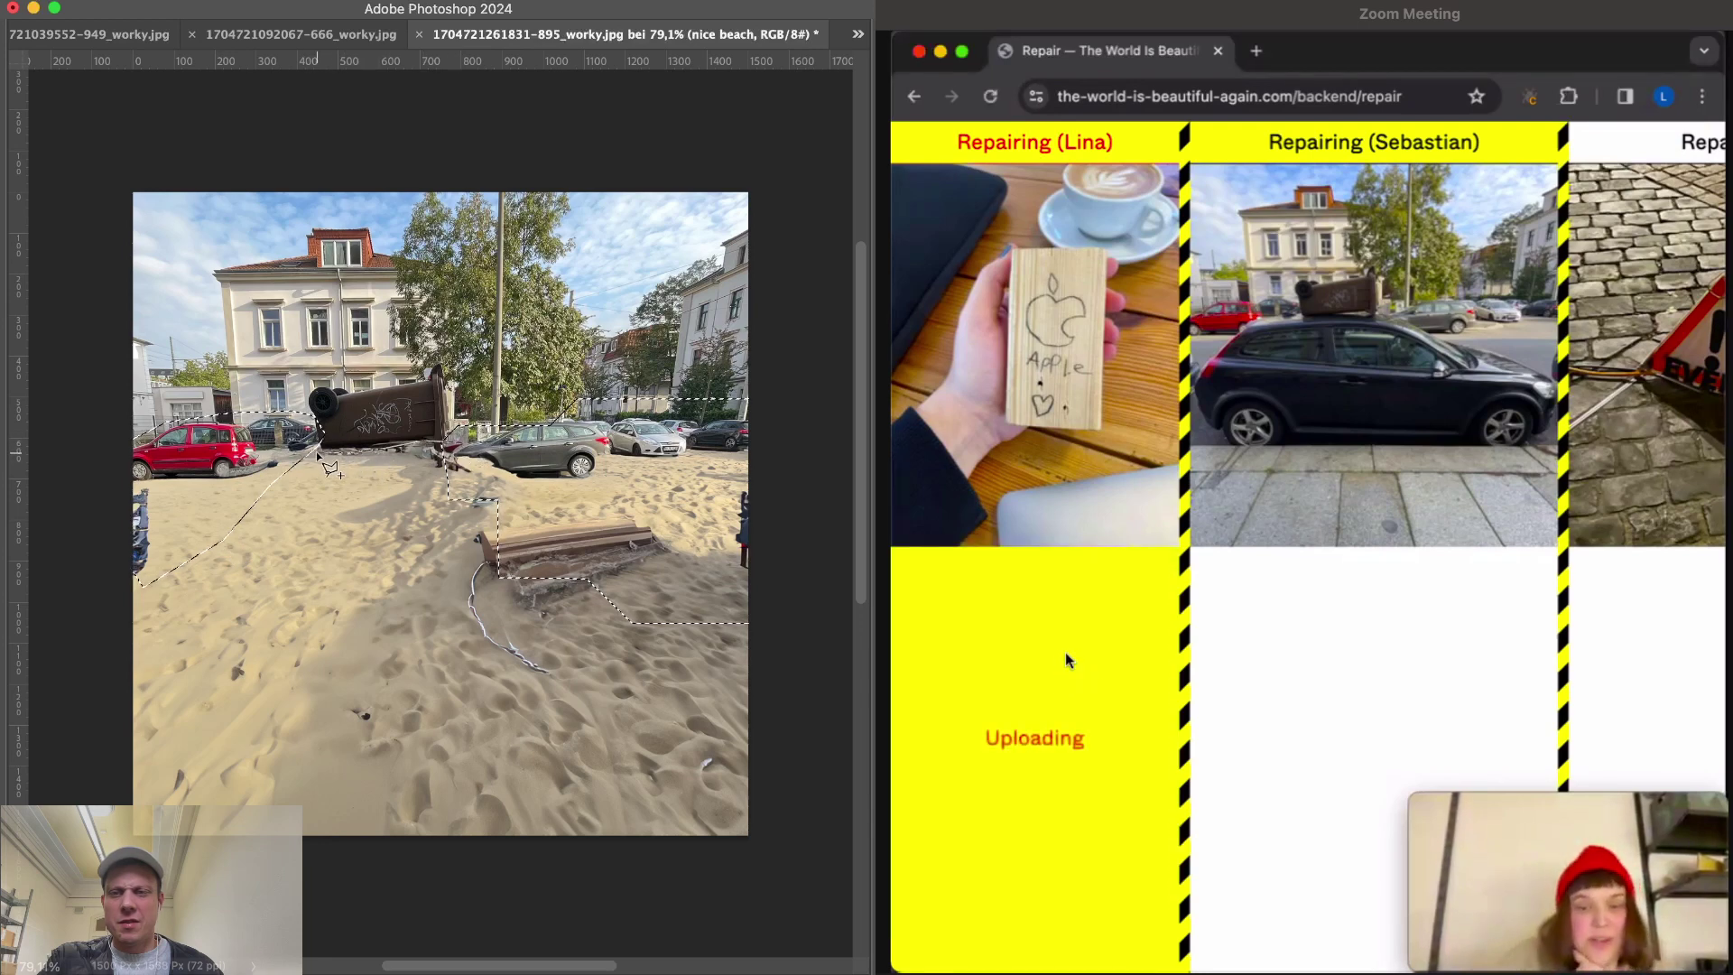
{"action": "left_click", "coordinate": [275, 479]}
{"action": "left_click", "coordinate": [321, 508]}
{"action": "double_click", "coordinate": [444, 480]}
- Replace the outlined area around the bin using Generative Fill with the prompt "sand at a beach"
{"action": "key", "text": "Tab"}
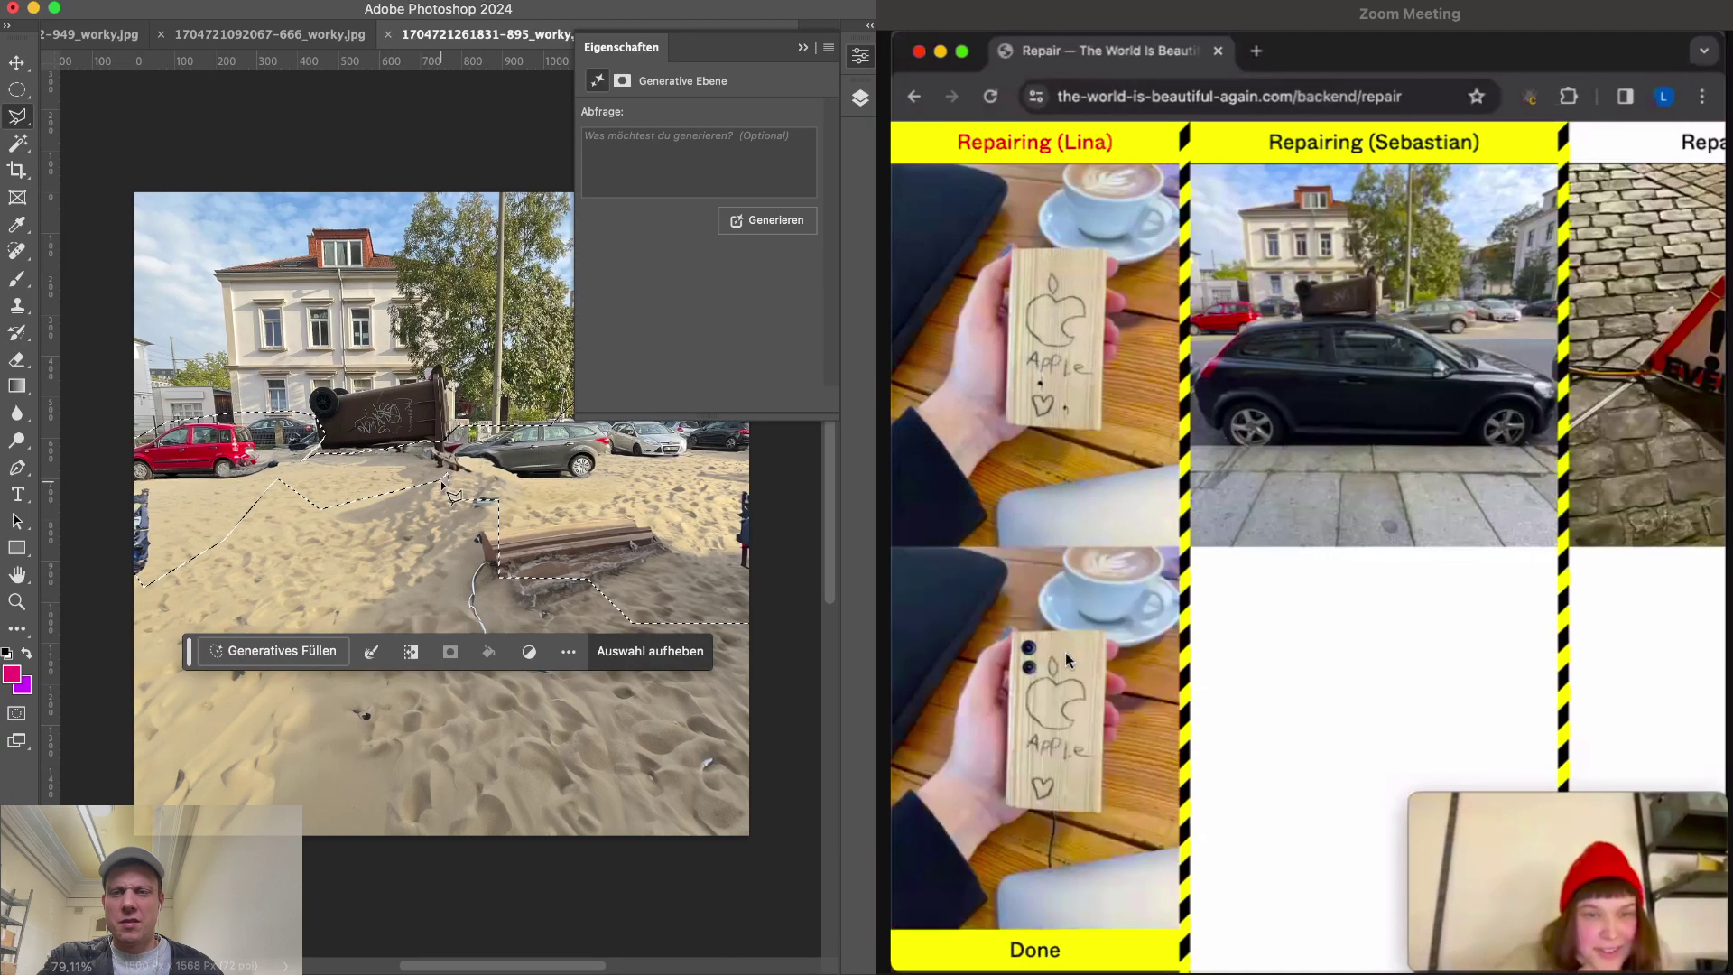
{"action": "left_click", "coordinate": [304, 644]}
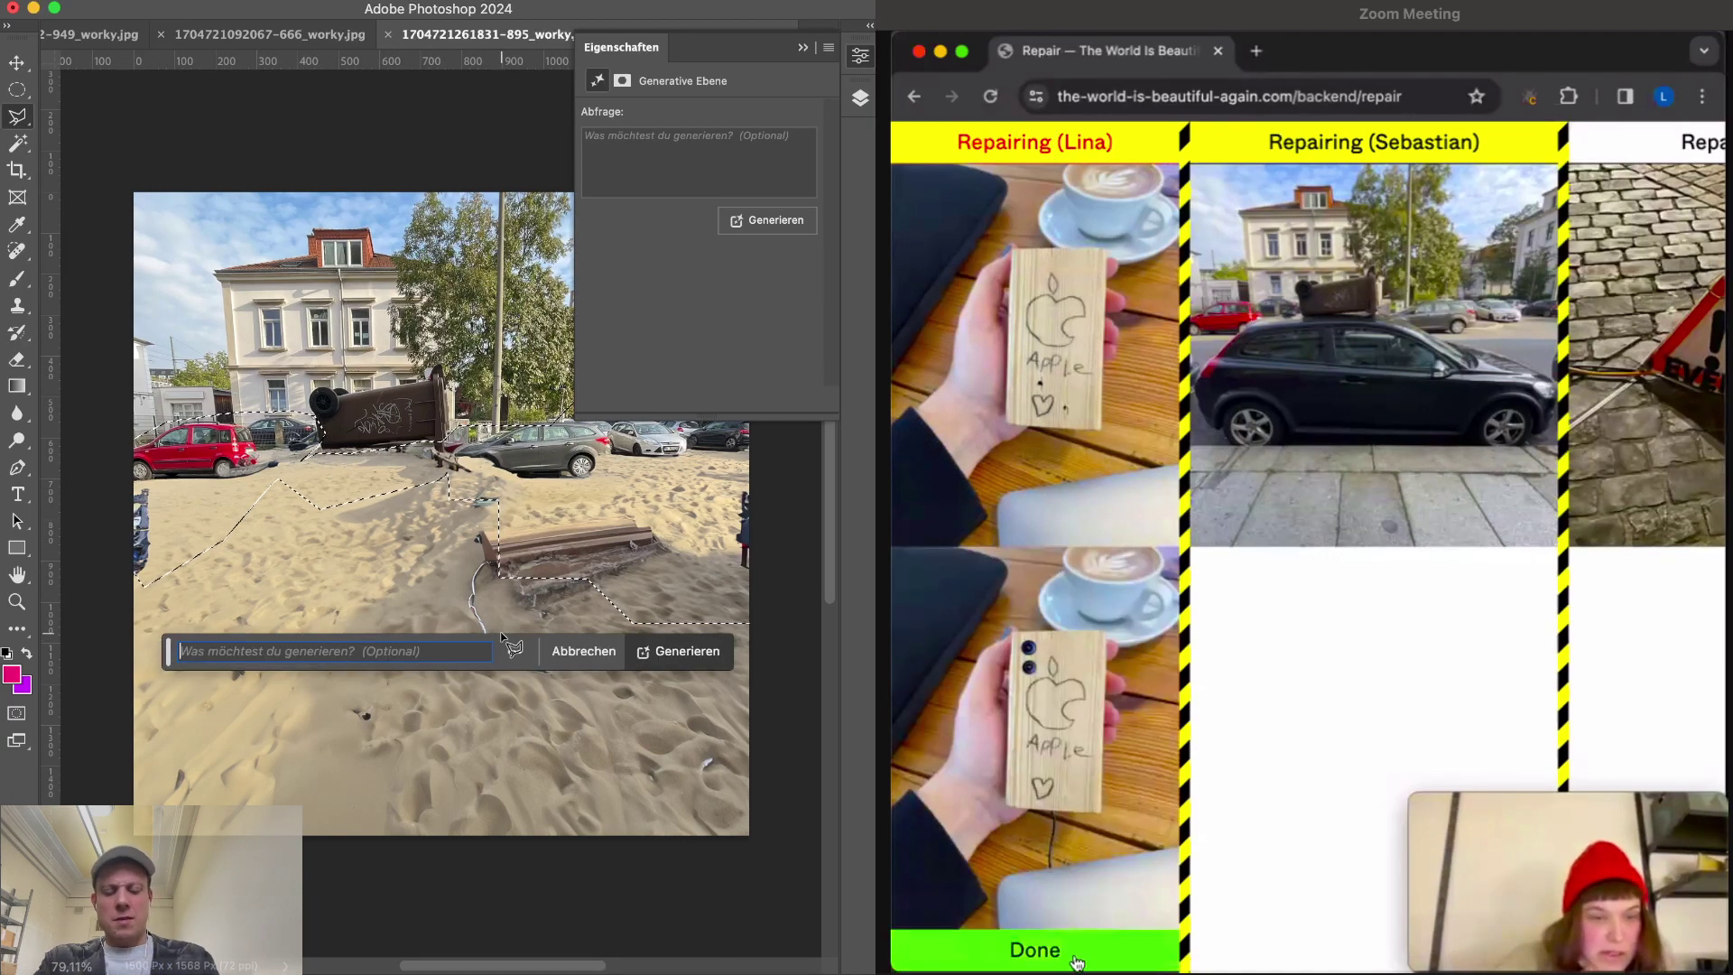
{"action": "type", "text": "sand at a beach"}
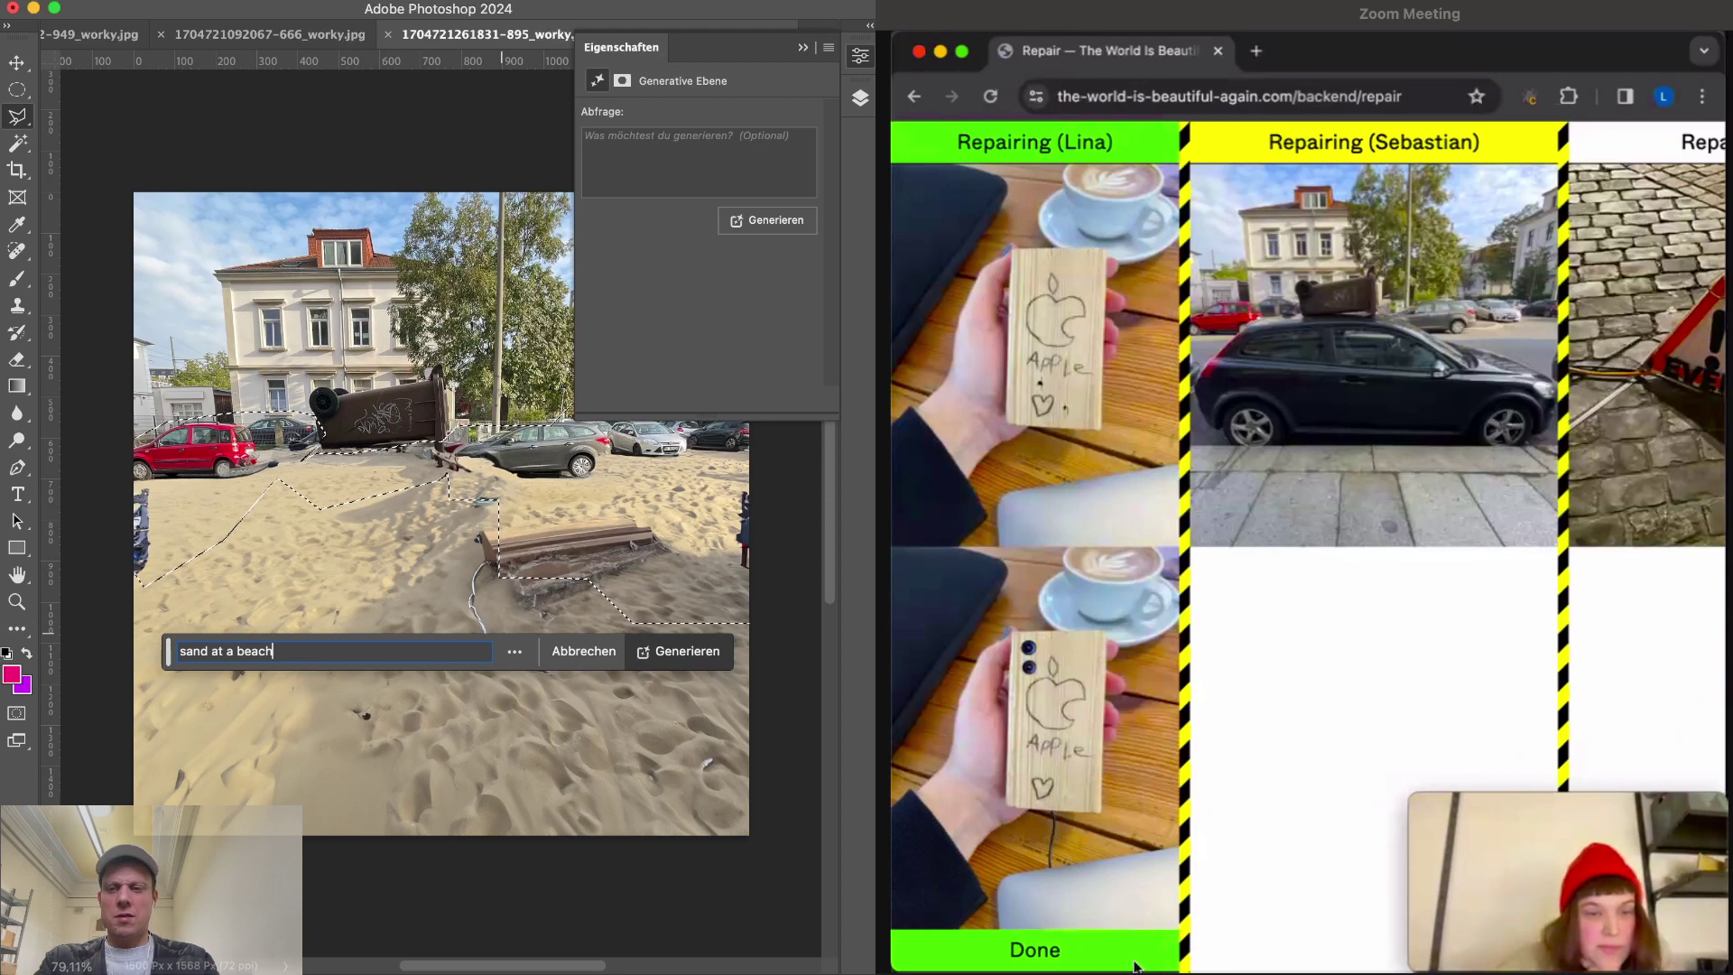
{"action": "key", "text": "Return"}
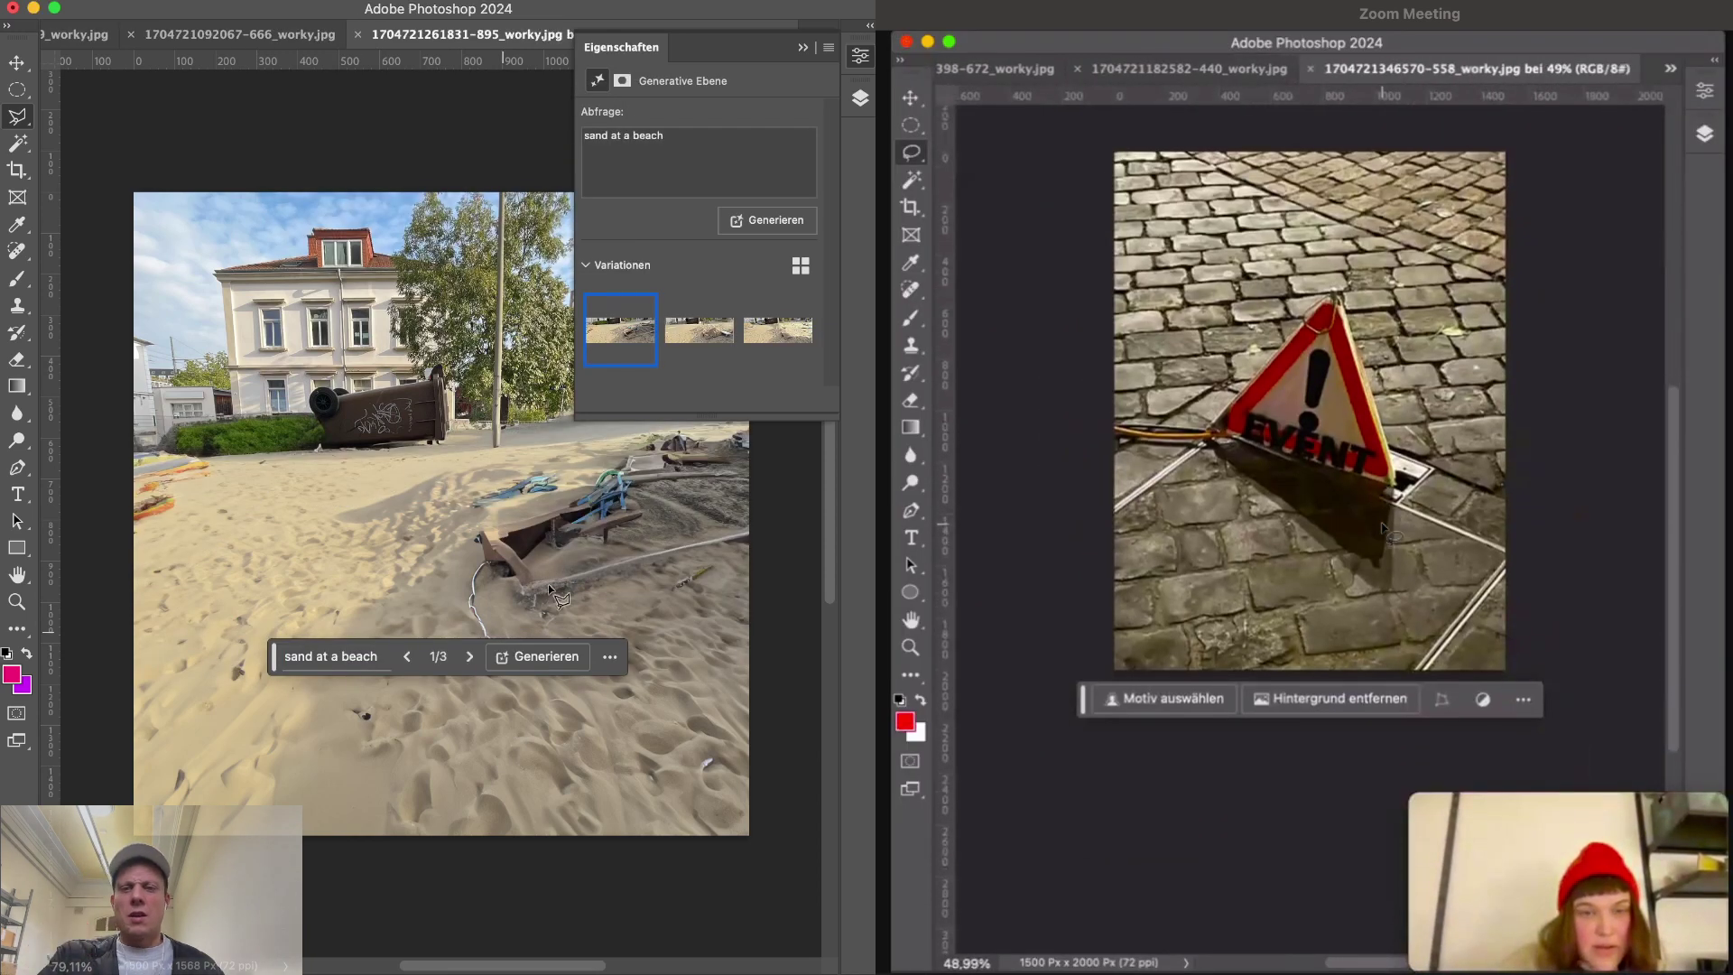
- Compare the three generated sand variations around the overturned bin and keep the first one
{"action": "left_click", "coordinate": [695, 336]}
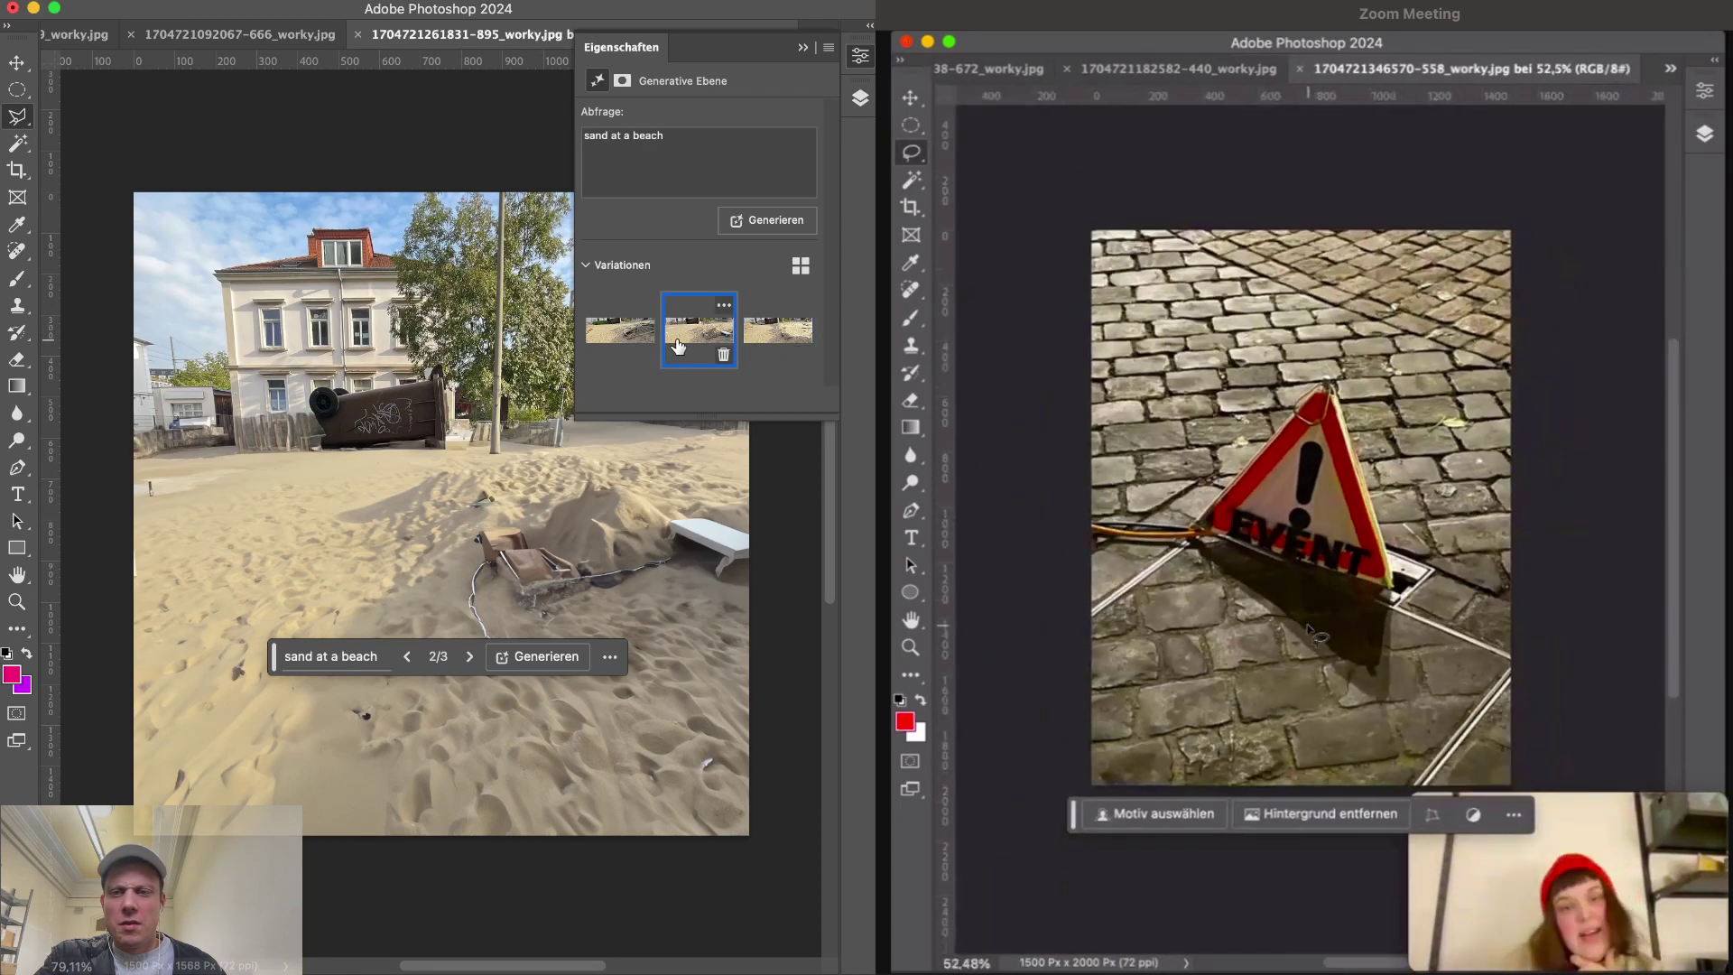
{"action": "left_click", "coordinate": [749, 347]}
{"action": "left_click", "coordinate": [607, 335]}
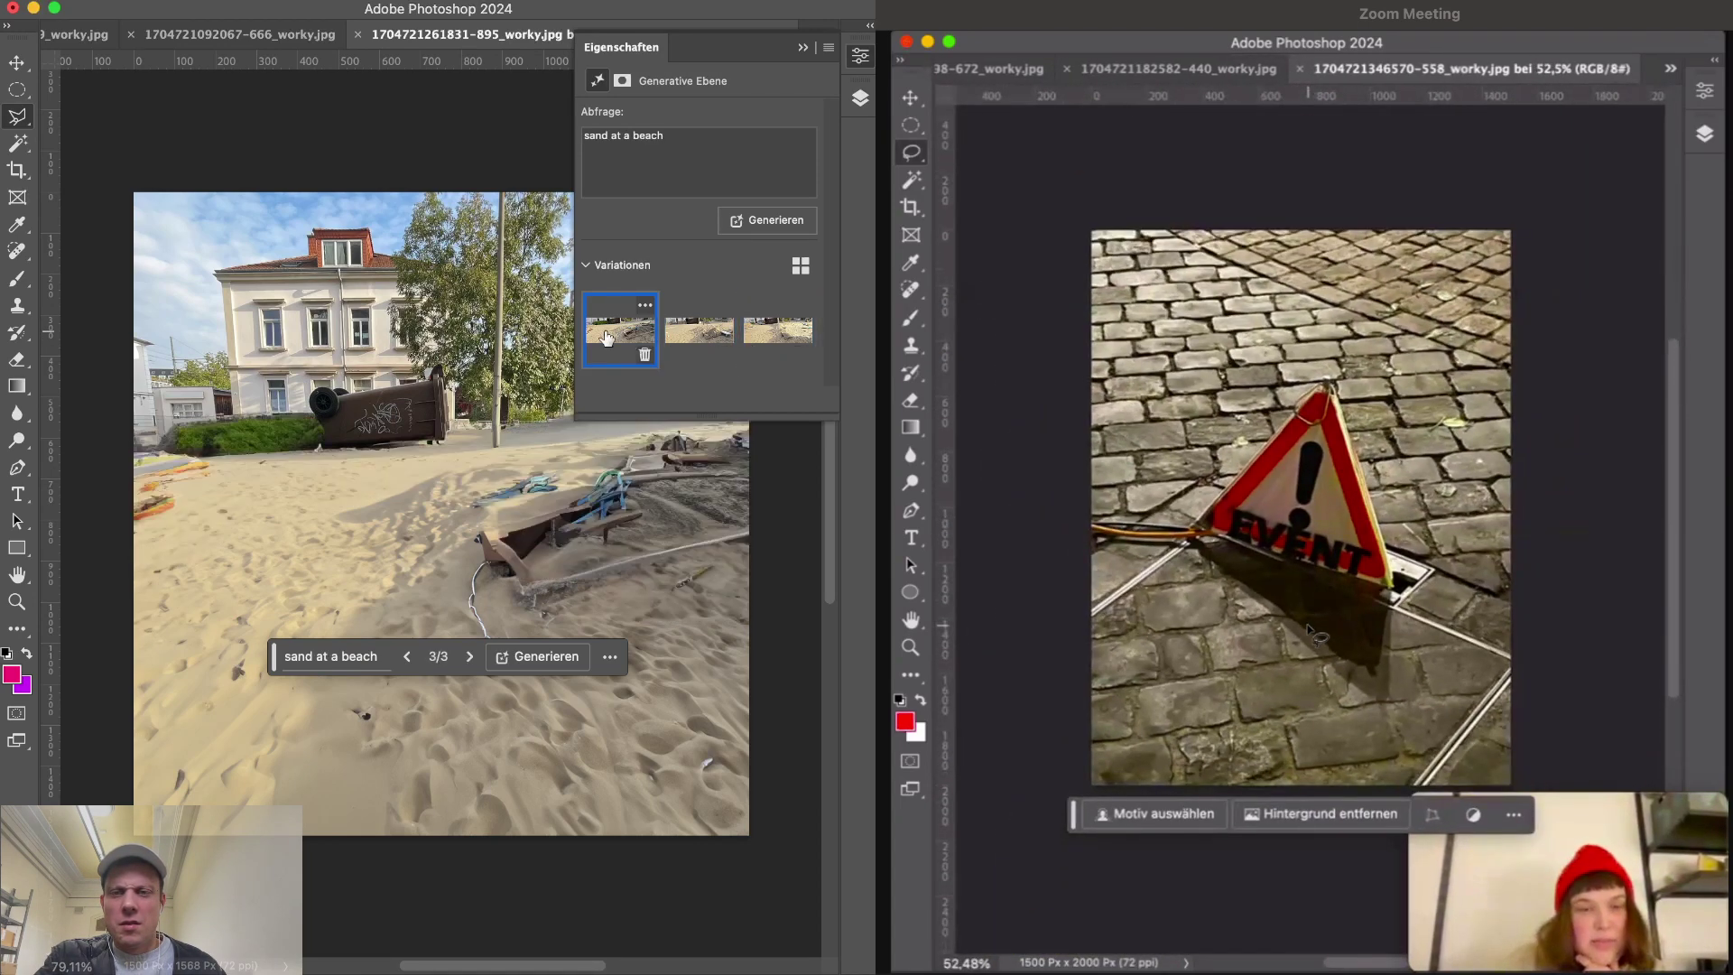
- Examine the first sand variation as a whole and up close at the bin, the debris and the colourful remains along the photo's edge
{"action": "key", "text": "Tab"}
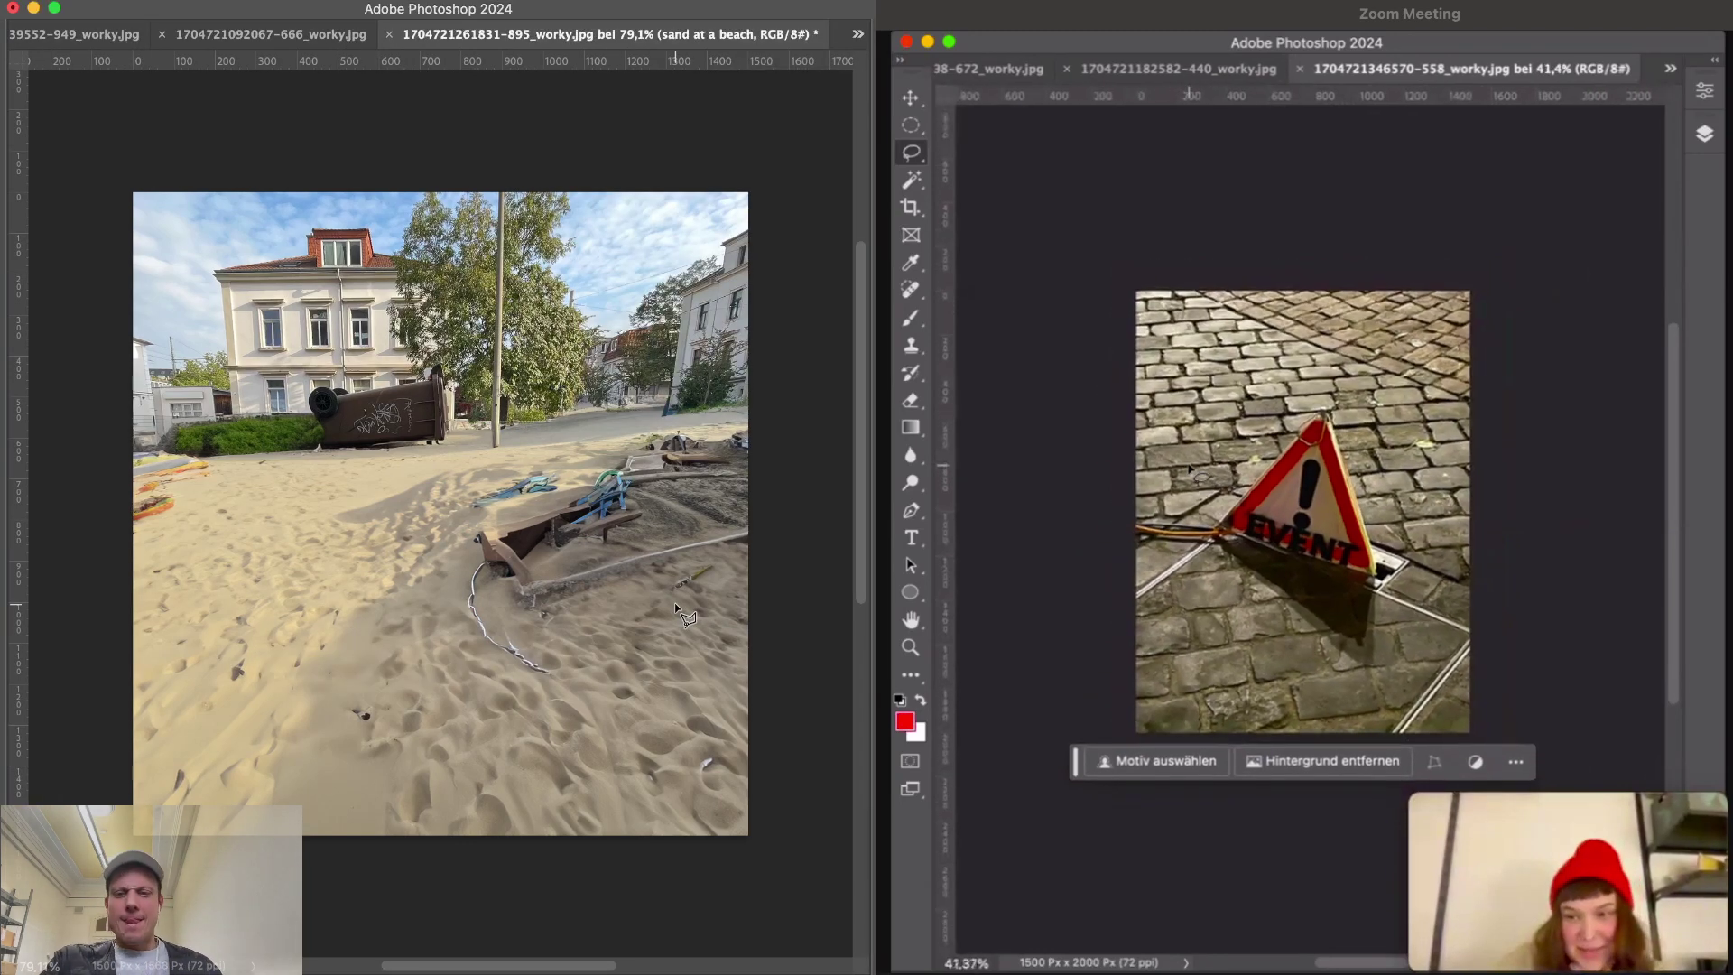
{"action": "key", "text": "Tab"}
{"action": "key", "text": "Tab"}
{"action": "scroll", "coordinate": [598, 410], "scroll_direction": "up", "scroll_amount": 5}
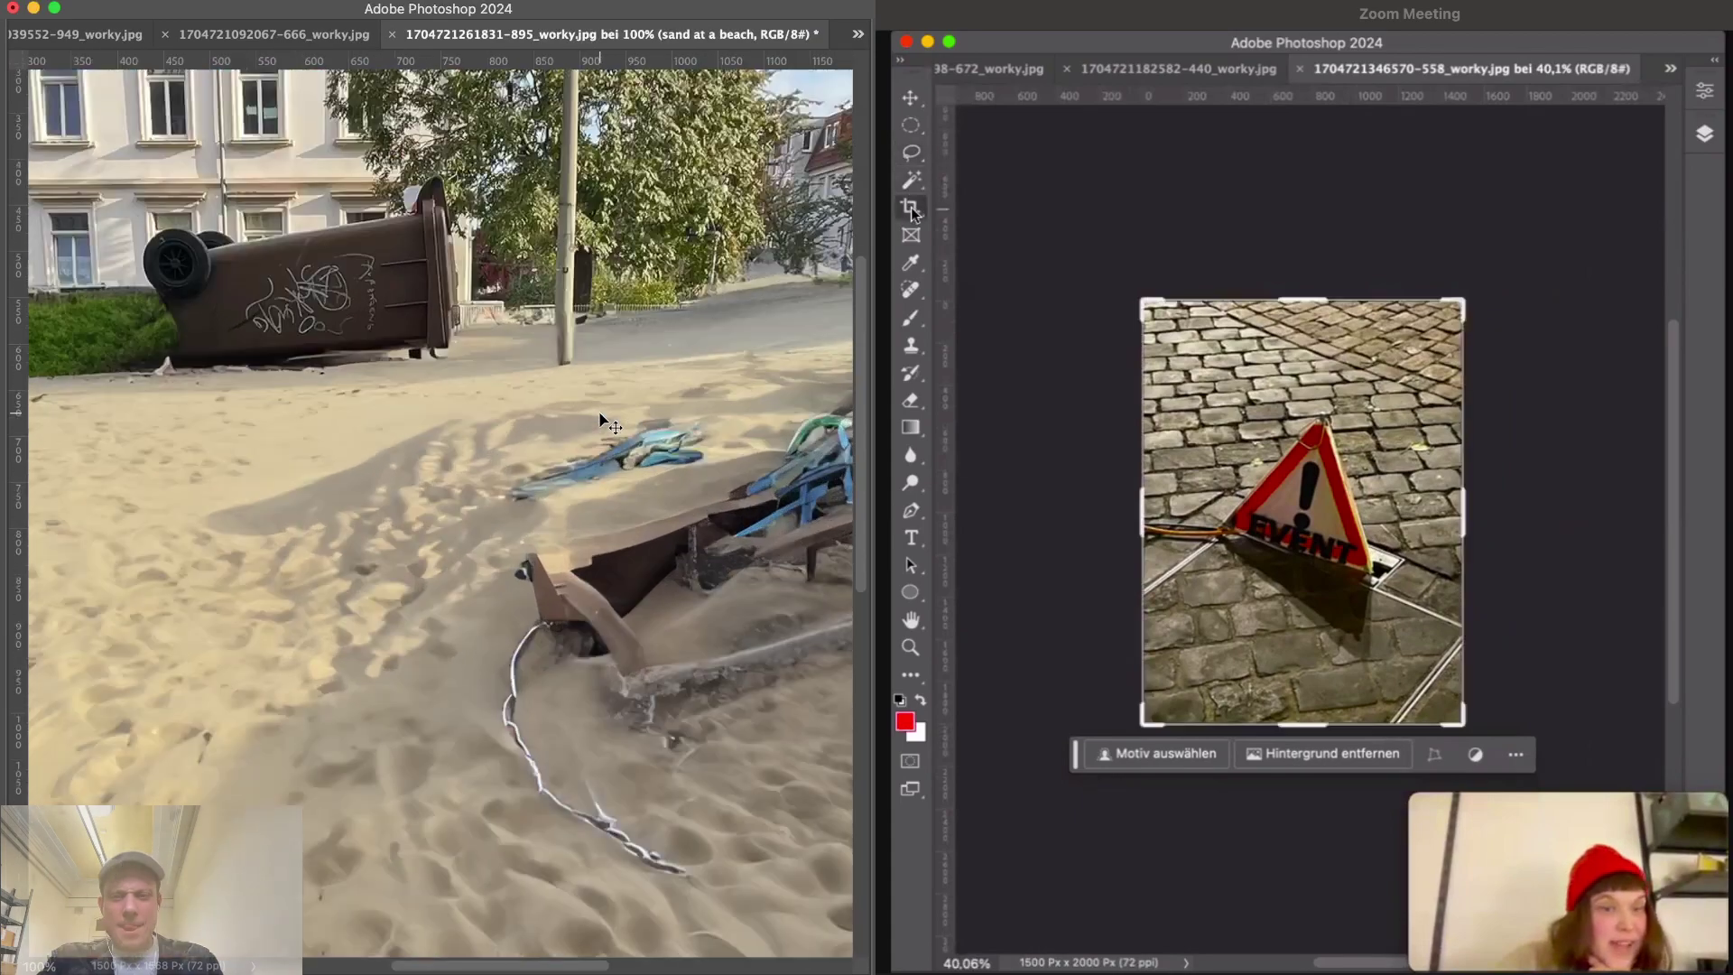
{"action": "scroll", "coordinate": [598, 410], "scroll_direction": "up", "scroll_amount": 5}
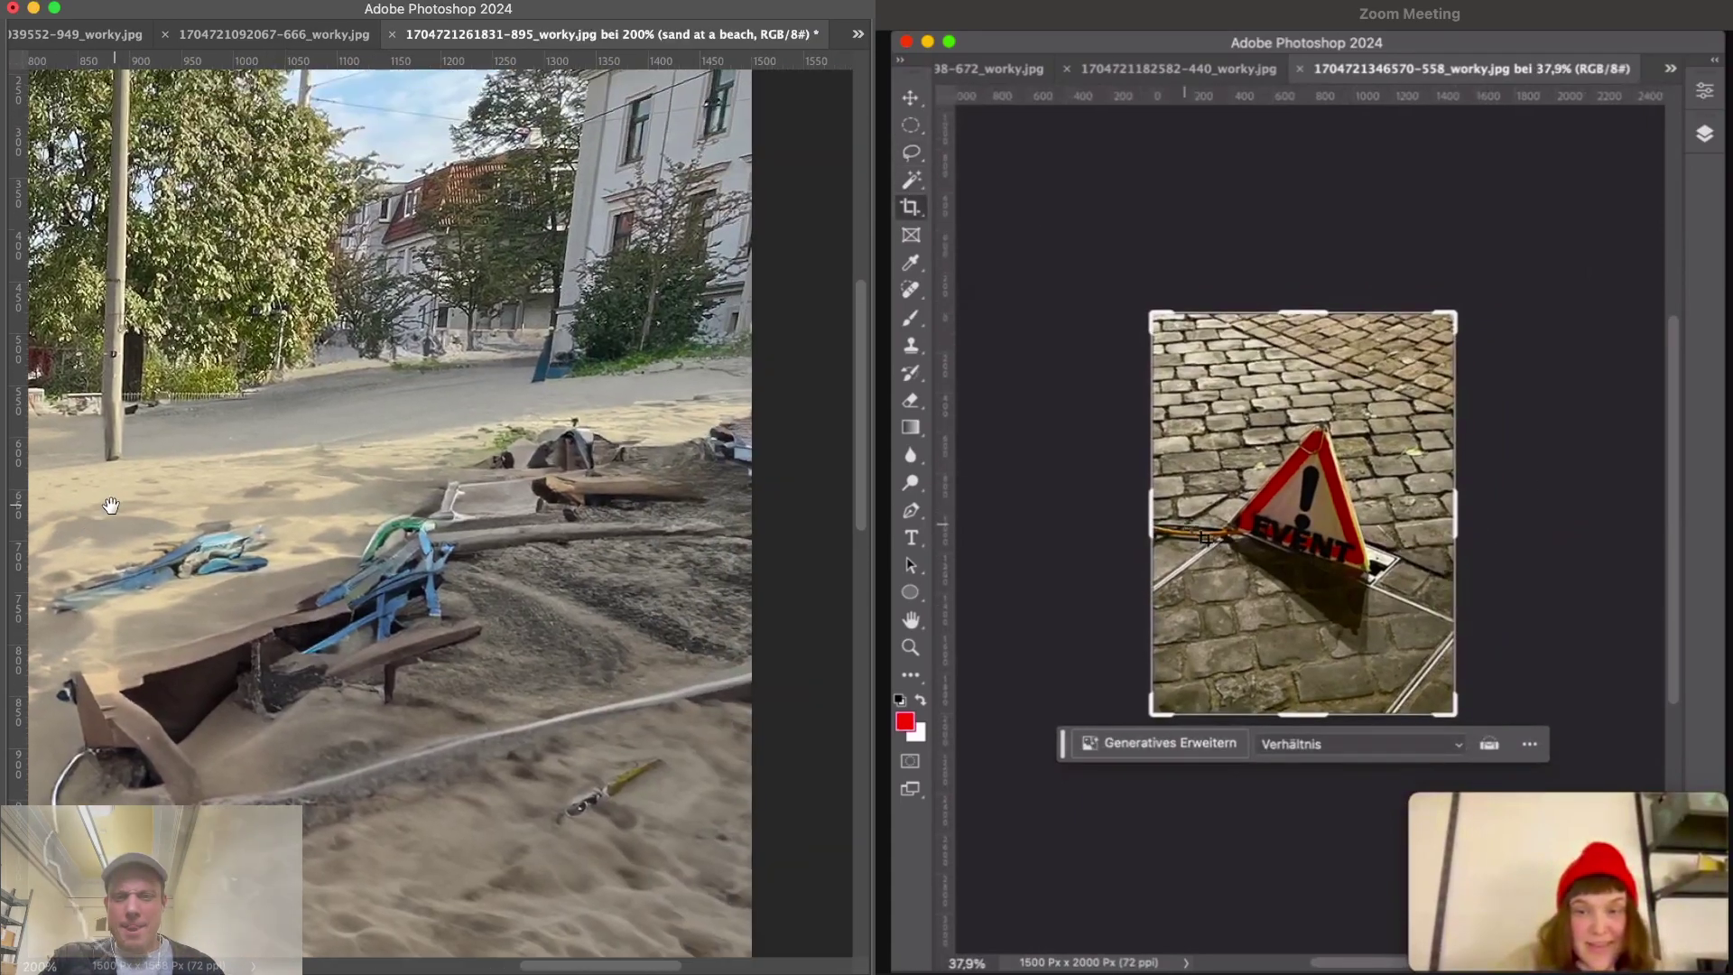
{"action": "scroll", "coordinate": [486, 539], "scroll_direction": "down", "scroll_amount": 4}
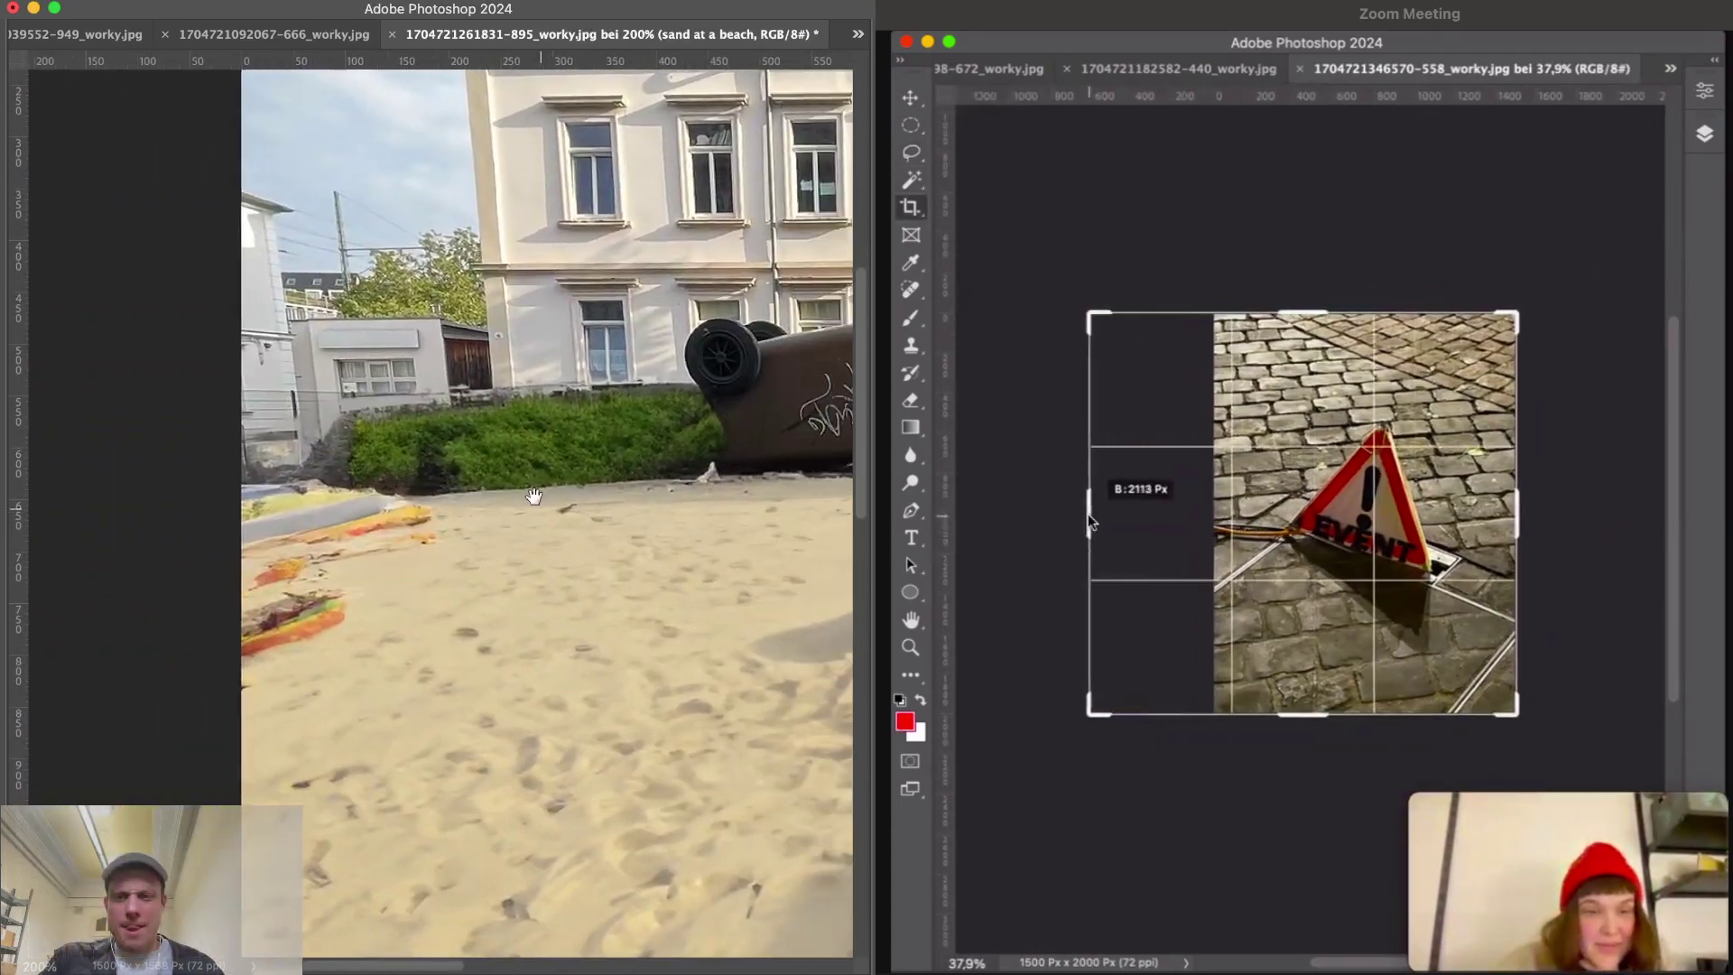
{"action": "scroll", "coordinate": [421, 448], "scroll_direction": "down", "scroll_amount": 2}
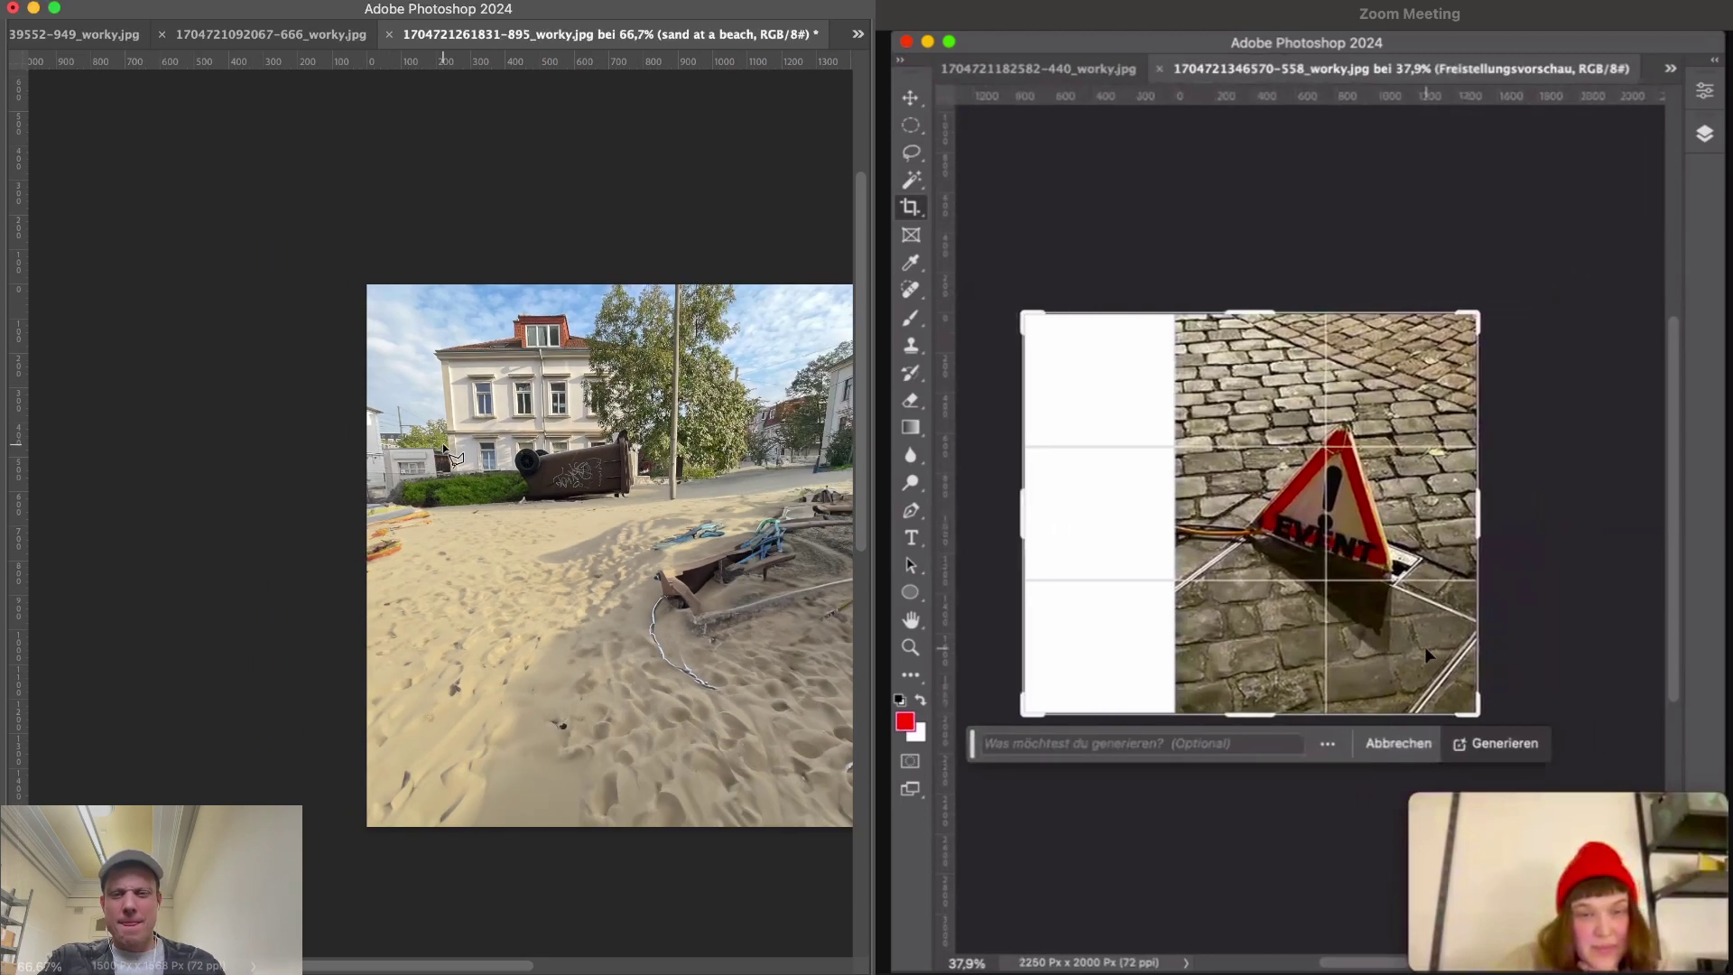
{"action": "key", "text": "Tab"}
{"action": "key", "text": "Tab"}
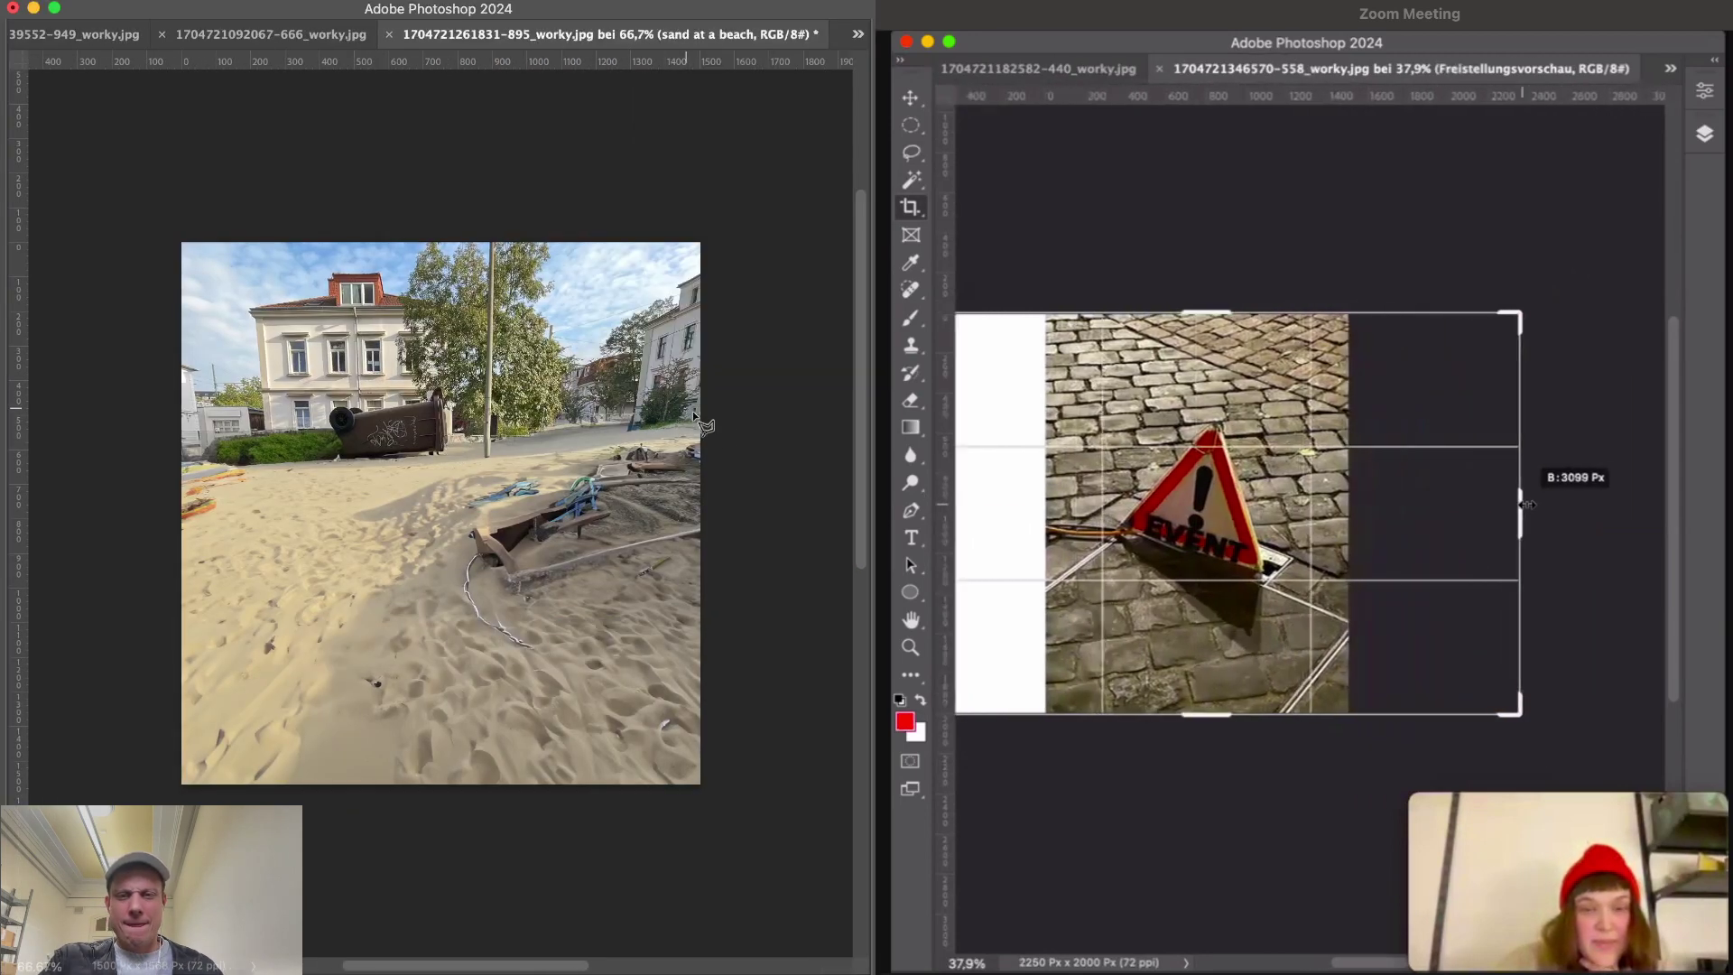
- Outline the wooden debris, blue straps and chain lying in the sand with the Polygonal Lasso
{"action": "left_click", "coordinate": [717, 429]}
{"action": "left_click", "coordinate": [592, 438]}
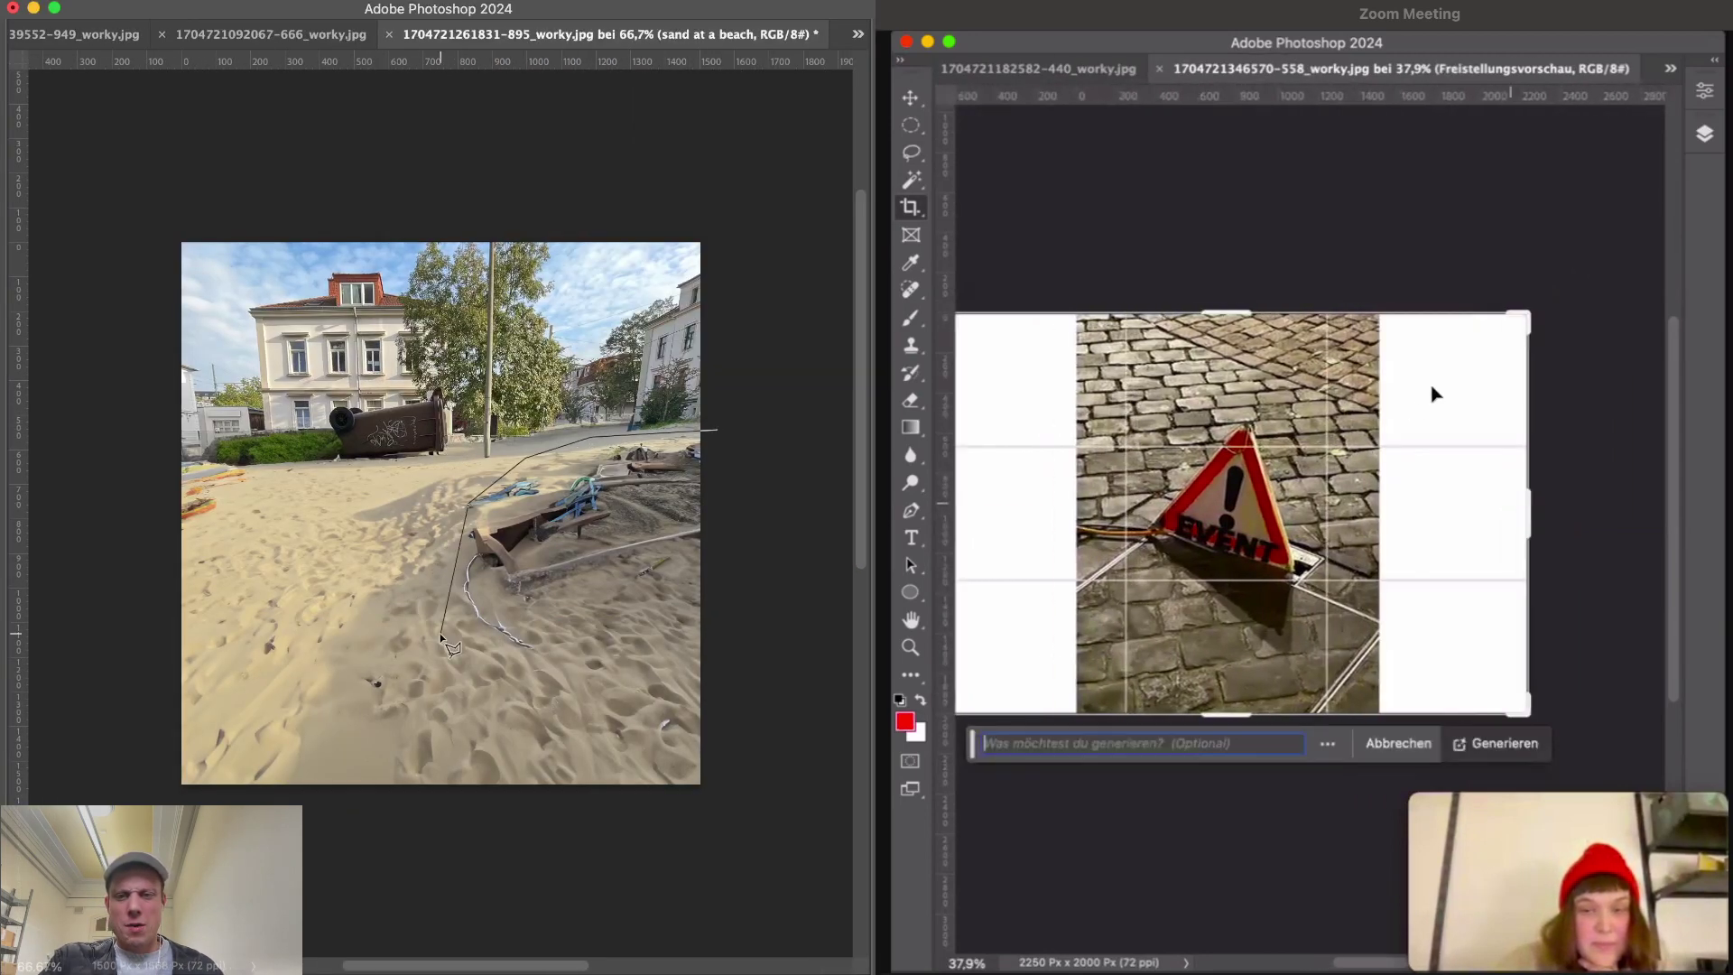
{"action": "left_click", "coordinate": [440, 632]}
{"action": "left_click", "coordinate": [589, 690]}
{"action": "left_click", "coordinate": [695, 688]}
{"action": "double_click", "coordinate": [760, 551]}
{"action": "key", "text": "Tab"}
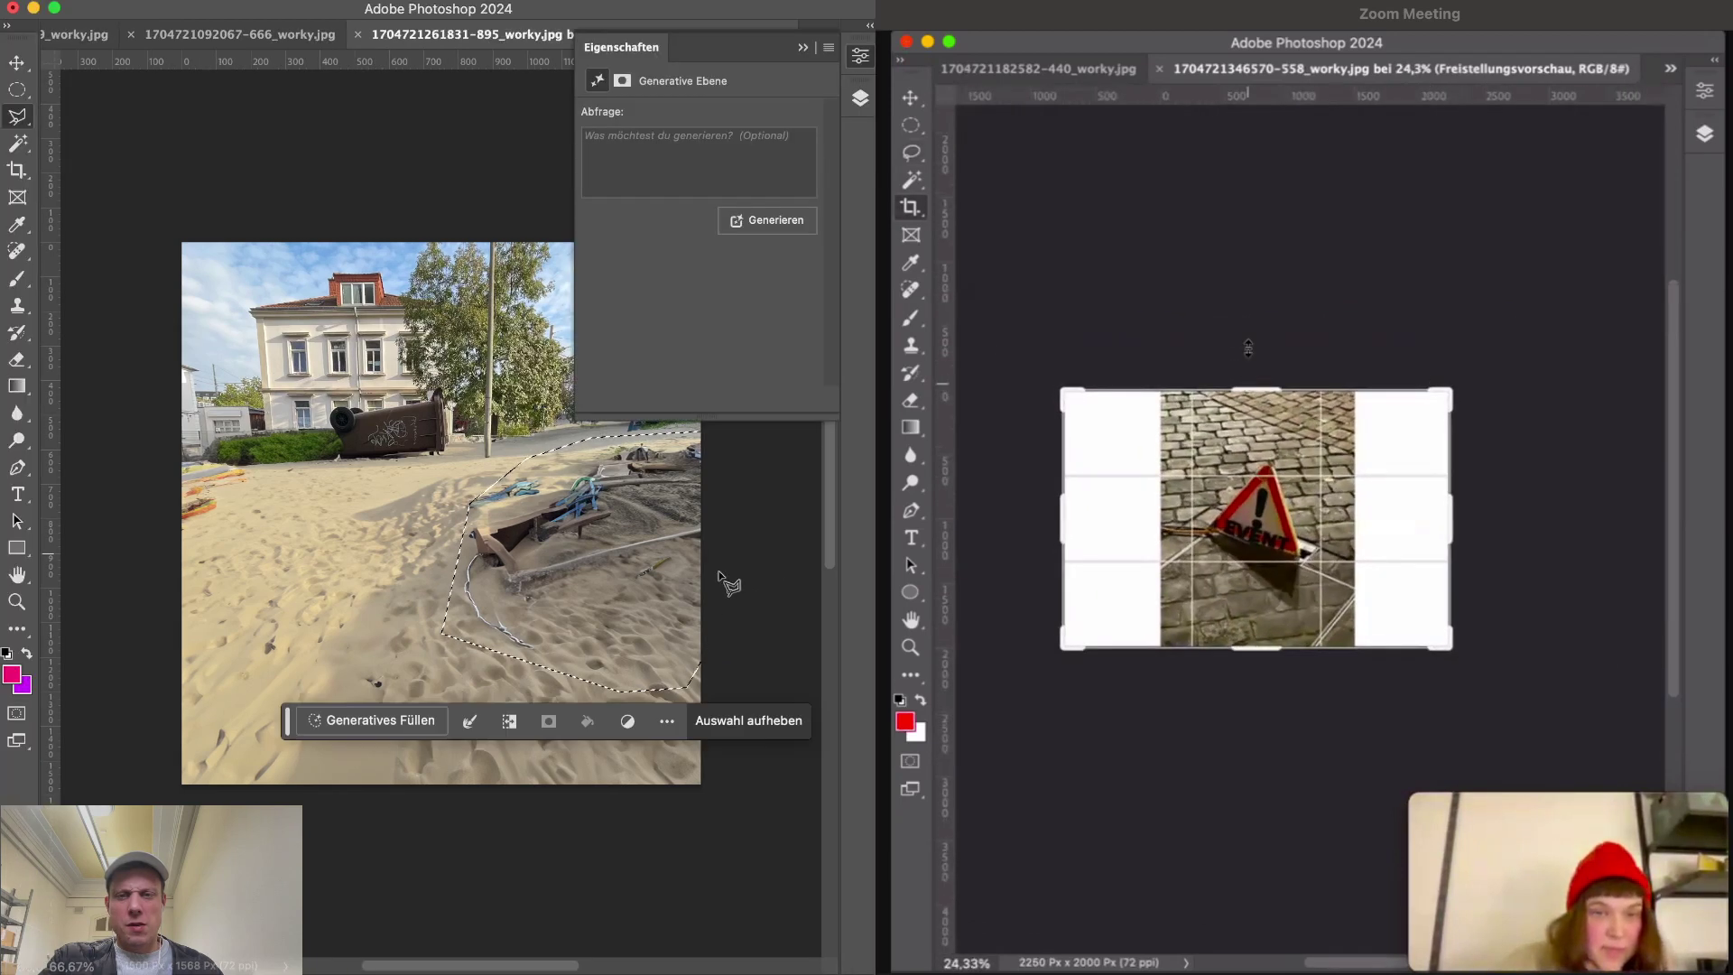
- Replace the outlined debris using Generative Fill with the prompt "beautiful sand at beach"
{"action": "left_click", "coordinate": [390, 721]}
{"action": "type", "text": "sand"}
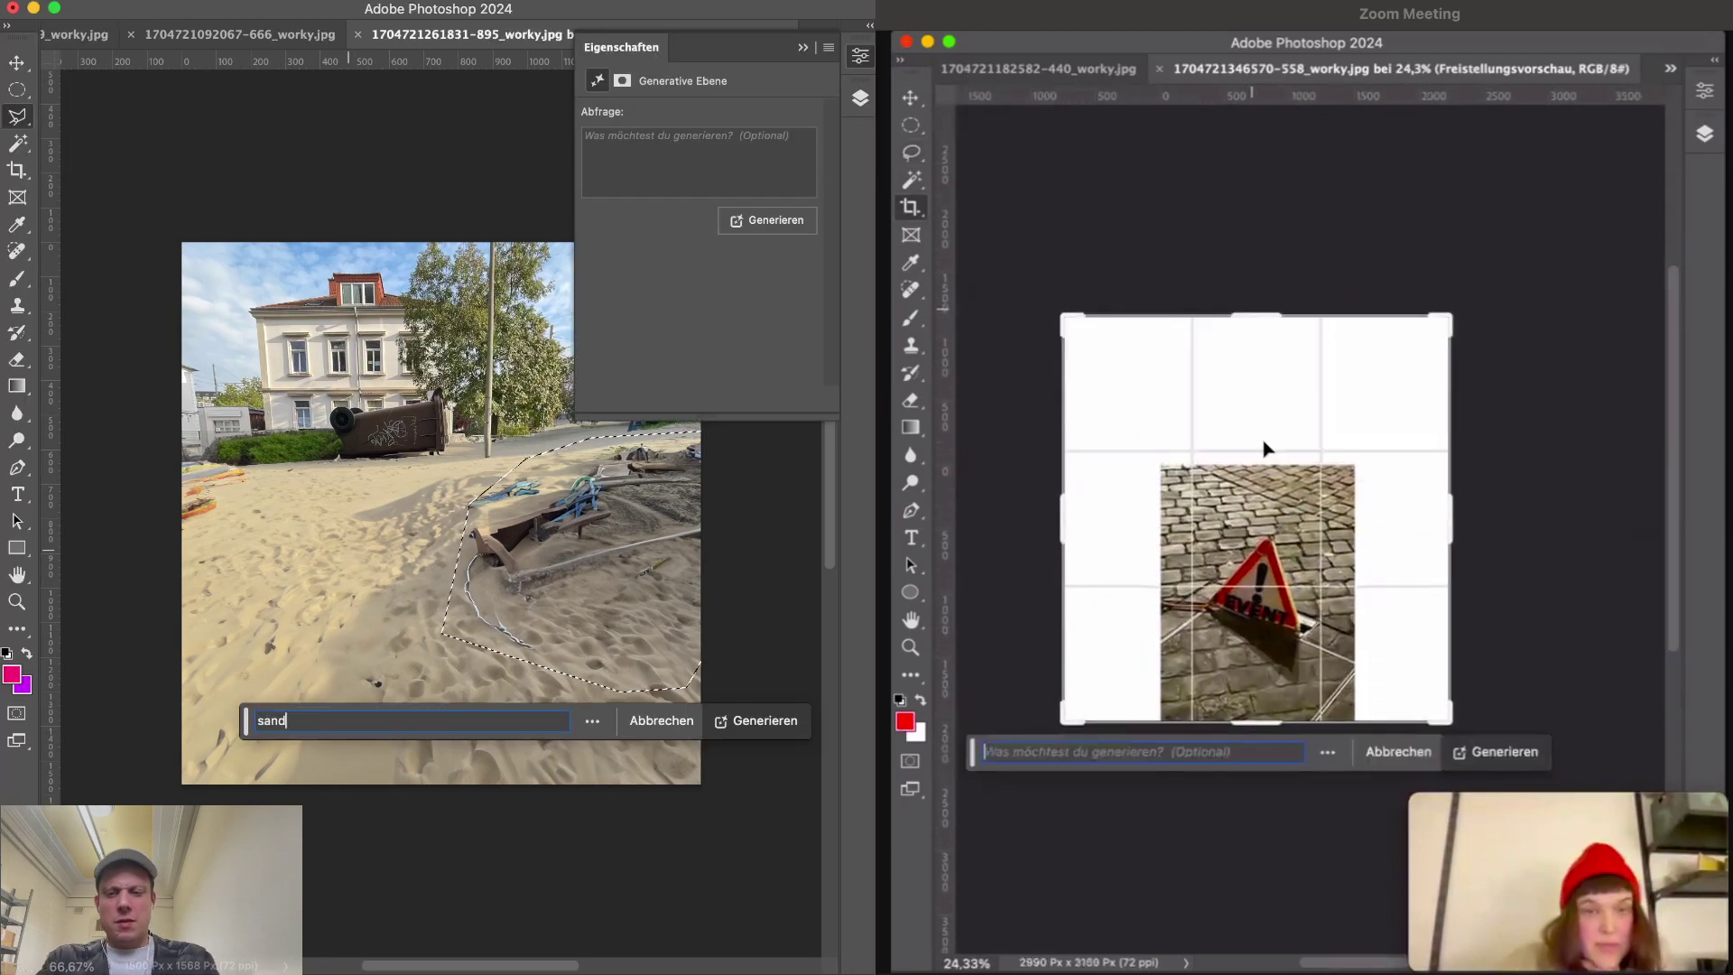
{"action": "type", "text": " at bea"}
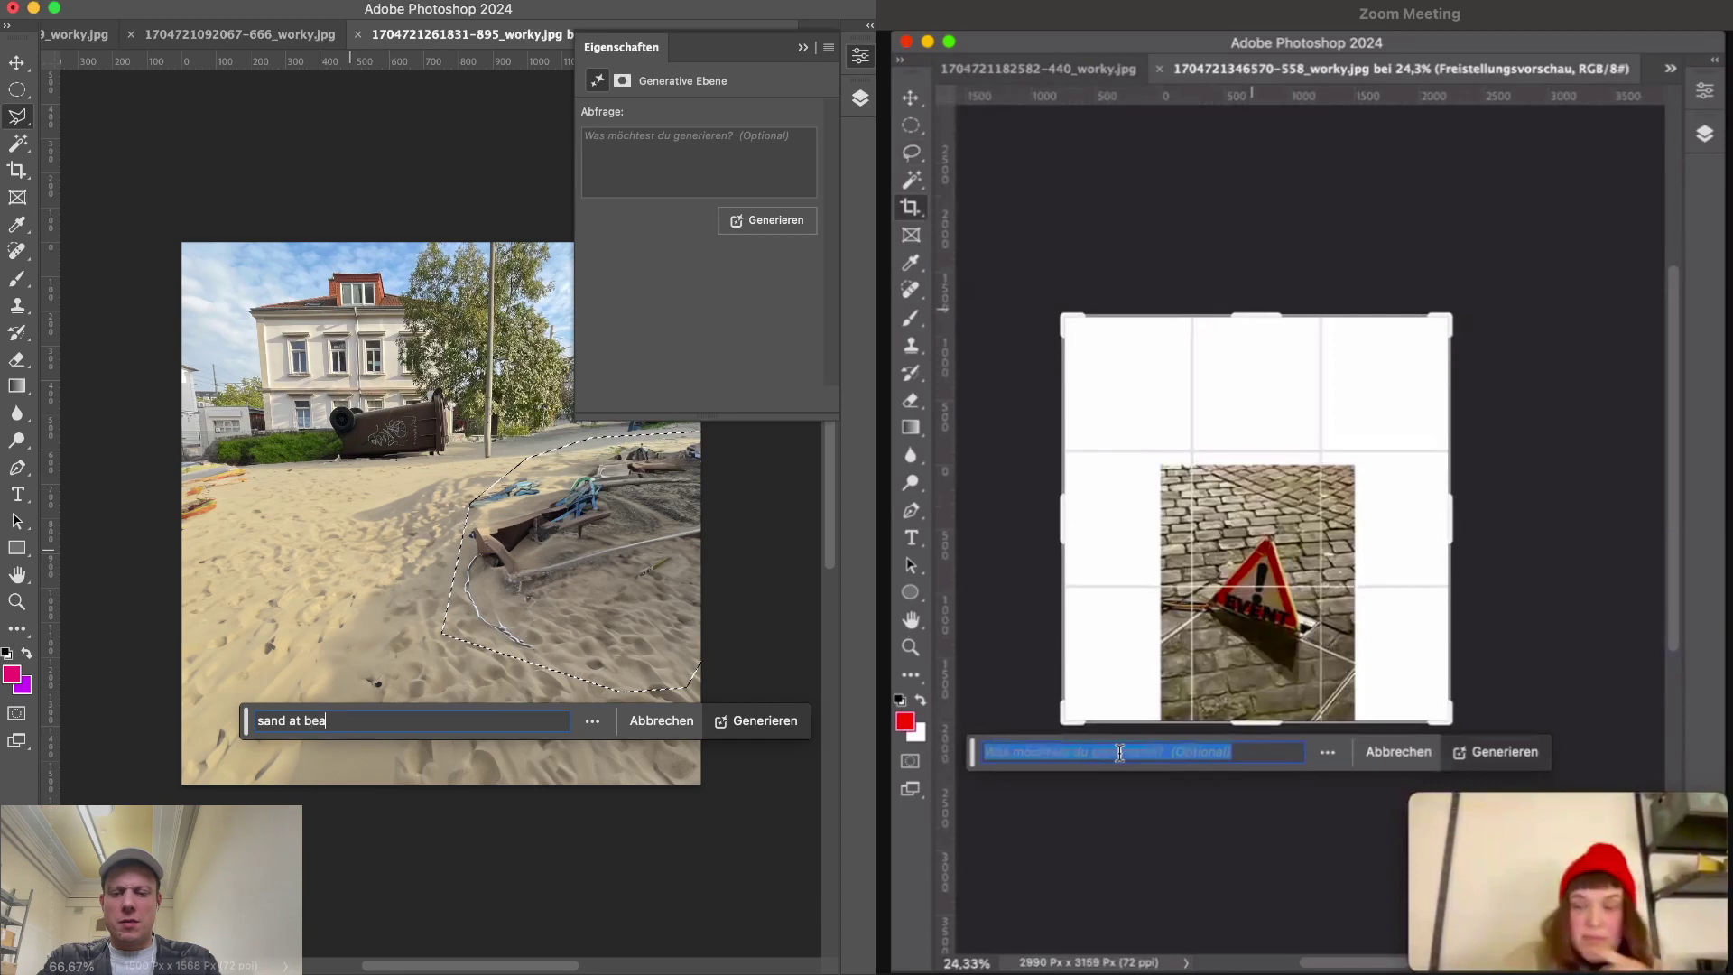
{"action": "type", "text": "ch"}
{"action": "left_click", "coordinate": [257, 720]}
{"action": "type", "text": "beautifu"}
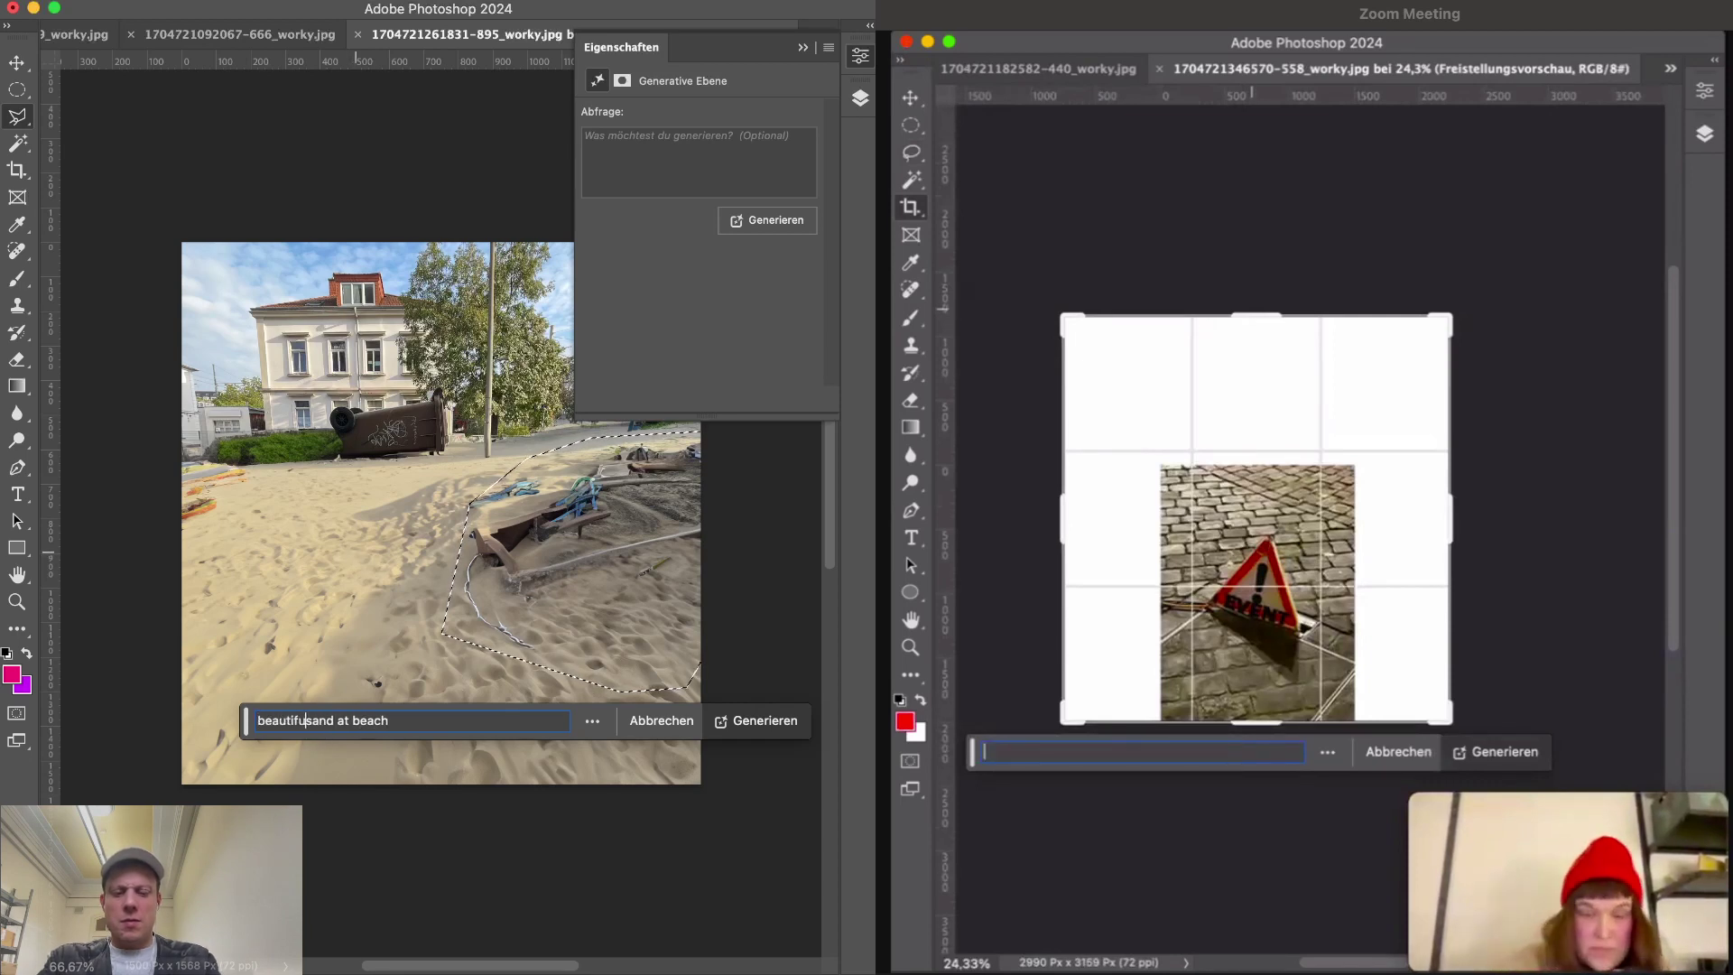
{"action": "type", "text": "l"}
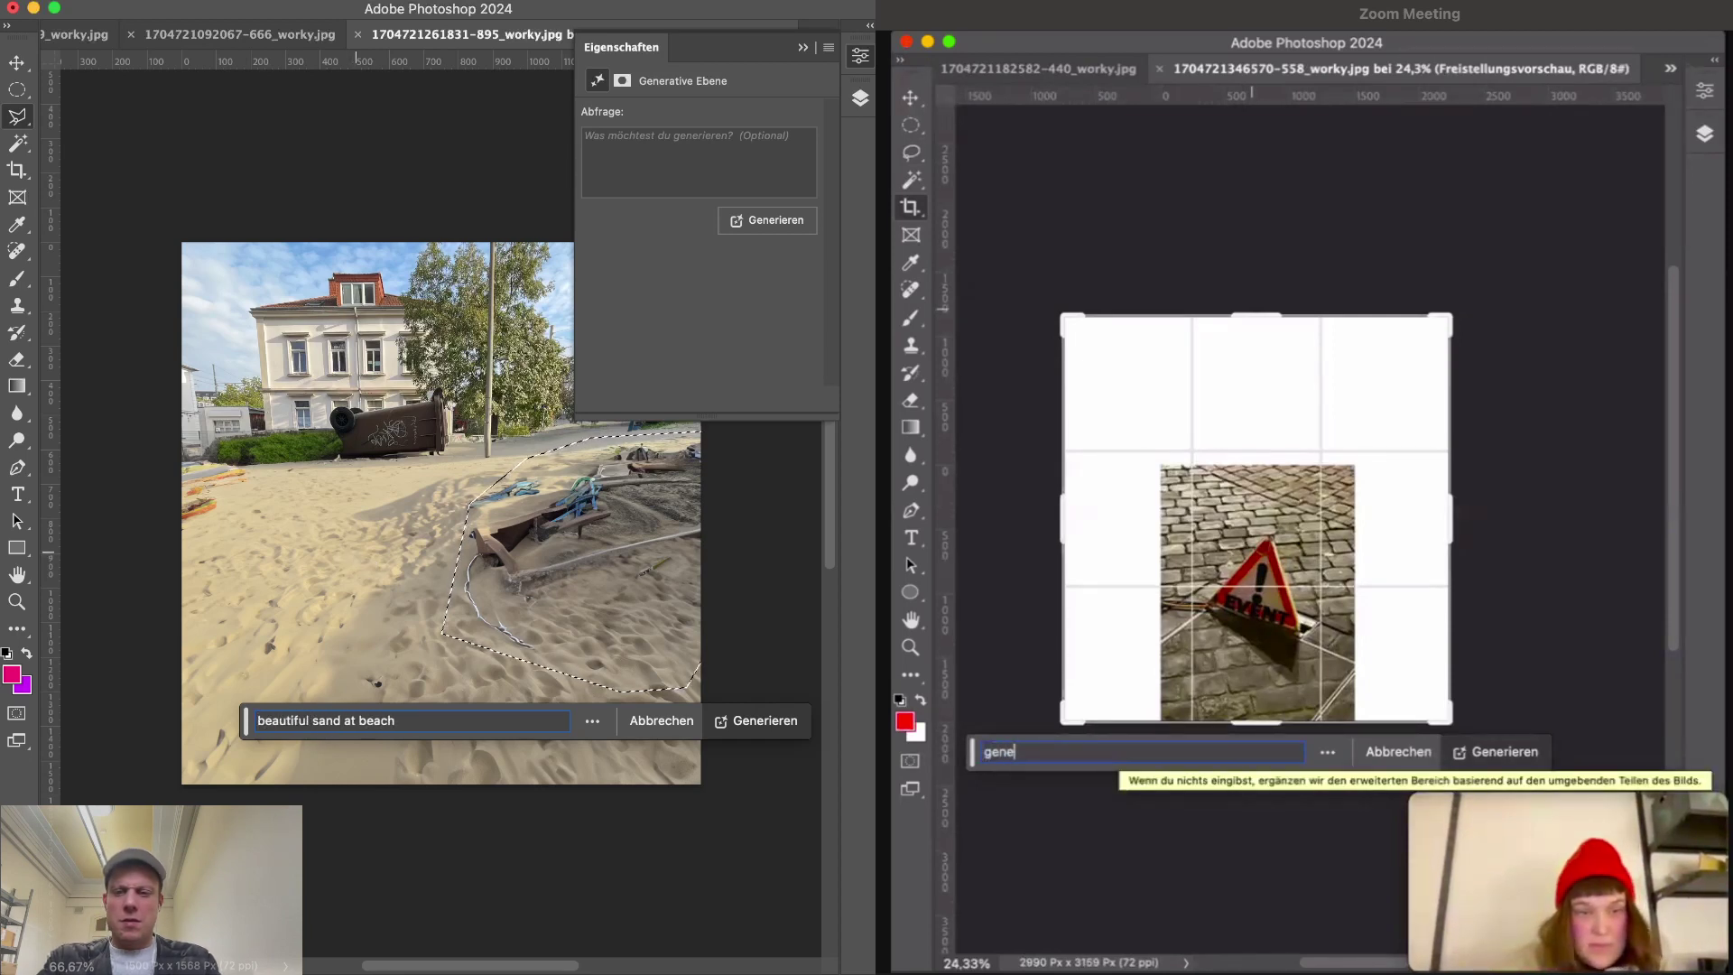
{"action": "key", "text": "Return"}
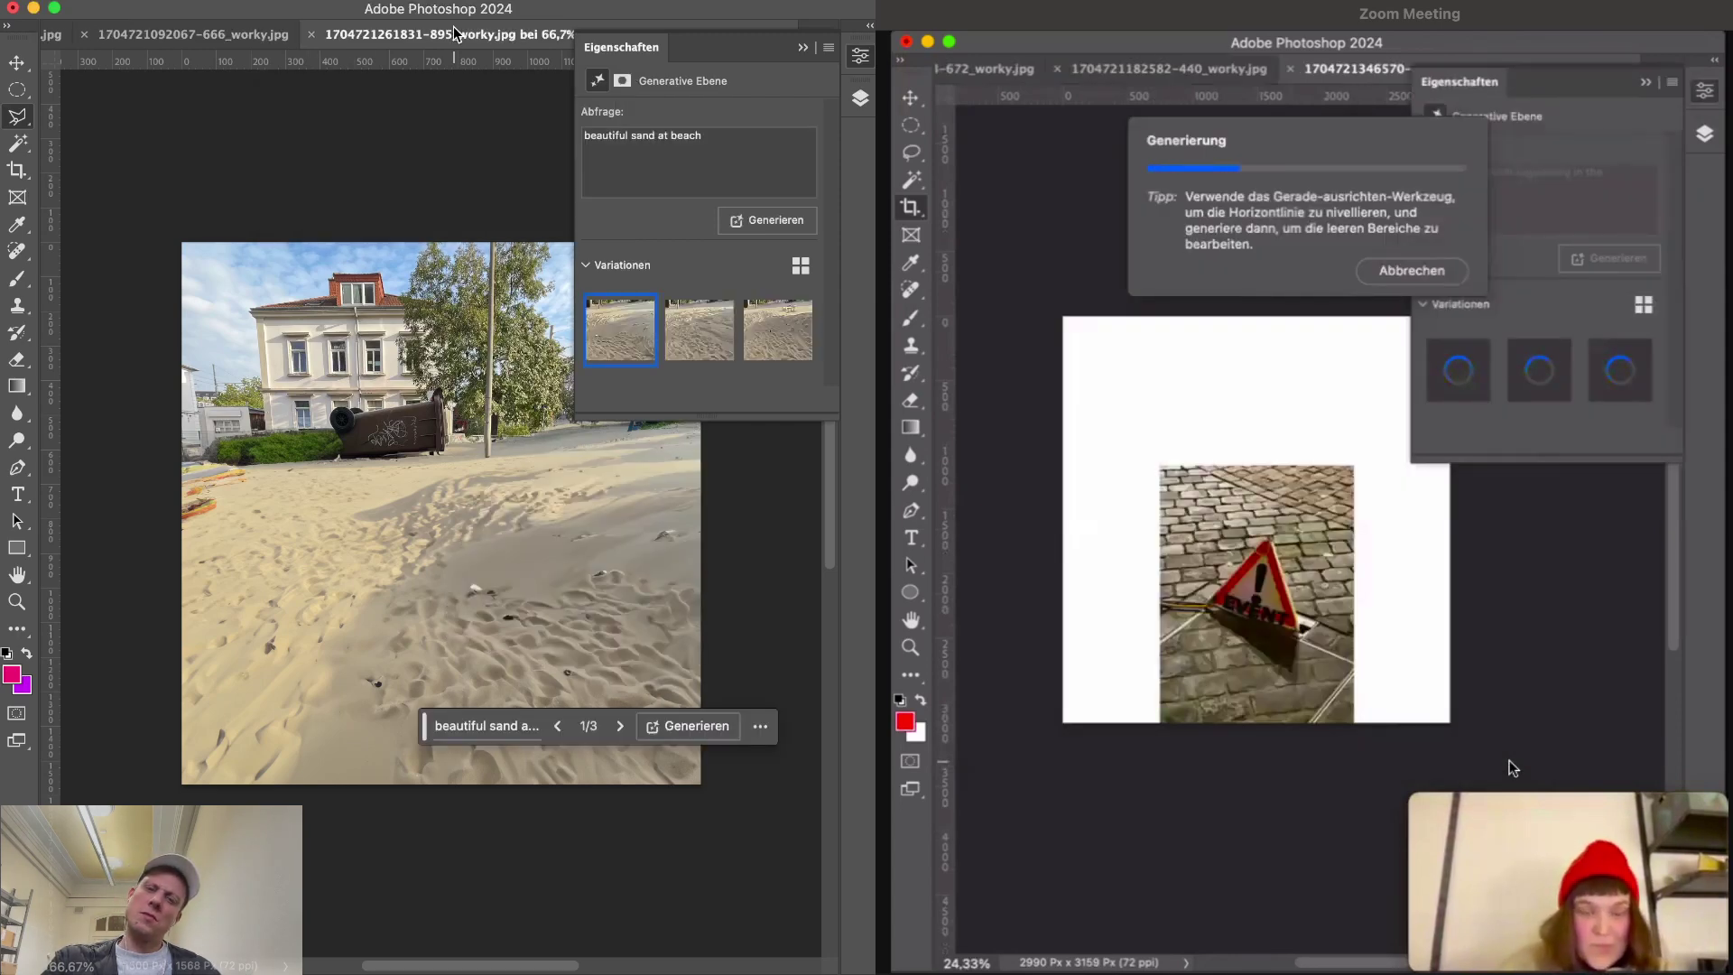
- Outline the sky, houses, trees and hedge down to the sand's edge with the Polygonal Lasso, leaving out the overturned bin
{"action": "key", "text": "Tab"}
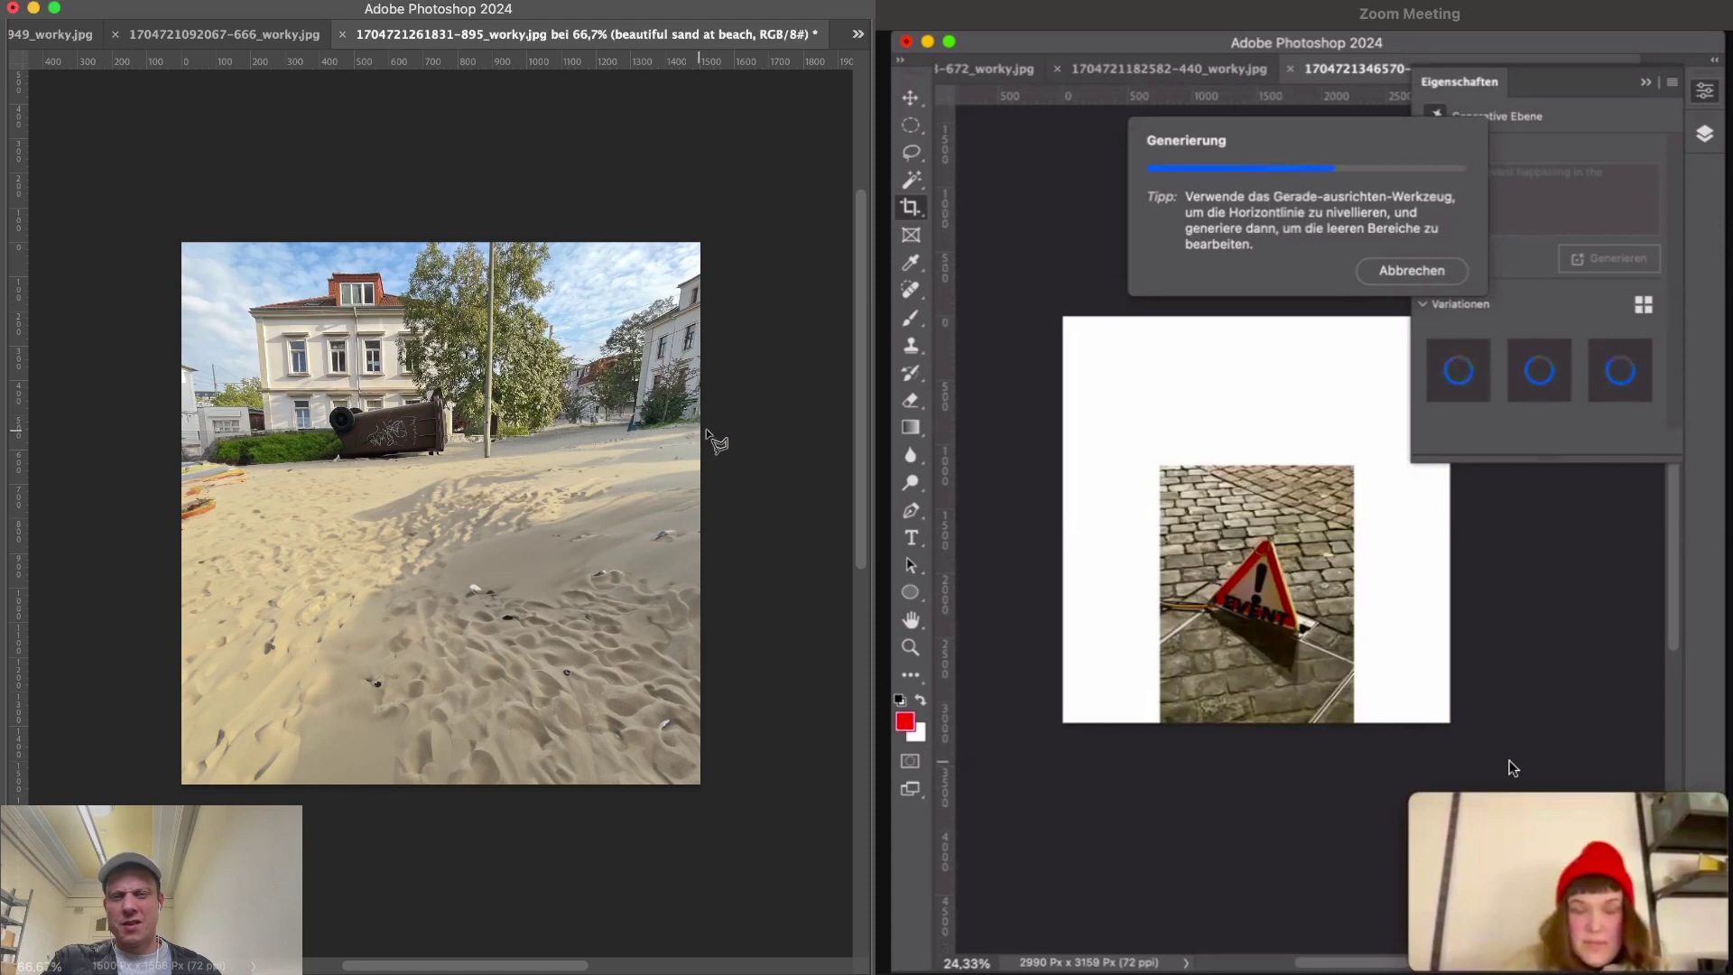
{"action": "left_click", "coordinate": [715, 428]}
{"action": "left_click", "coordinate": [745, 213]}
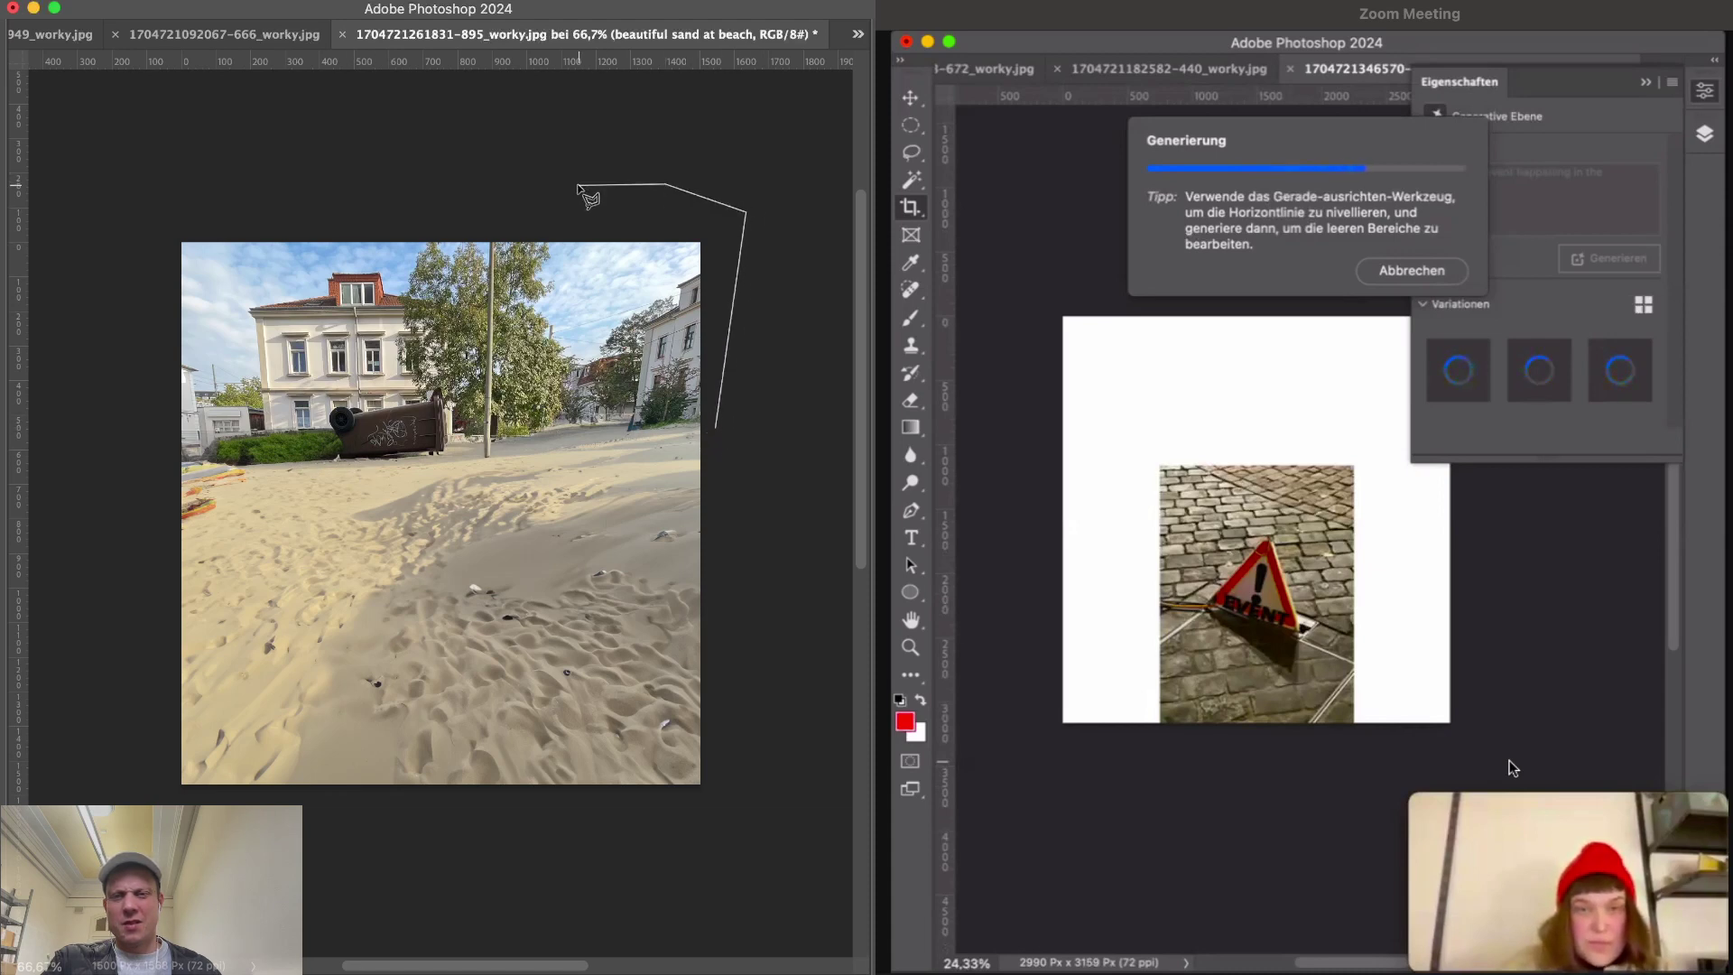
{"action": "left_click", "coordinate": [406, 207]}
{"action": "left_click", "coordinate": [189, 198]}
{"action": "left_click", "coordinate": [97, 226]}
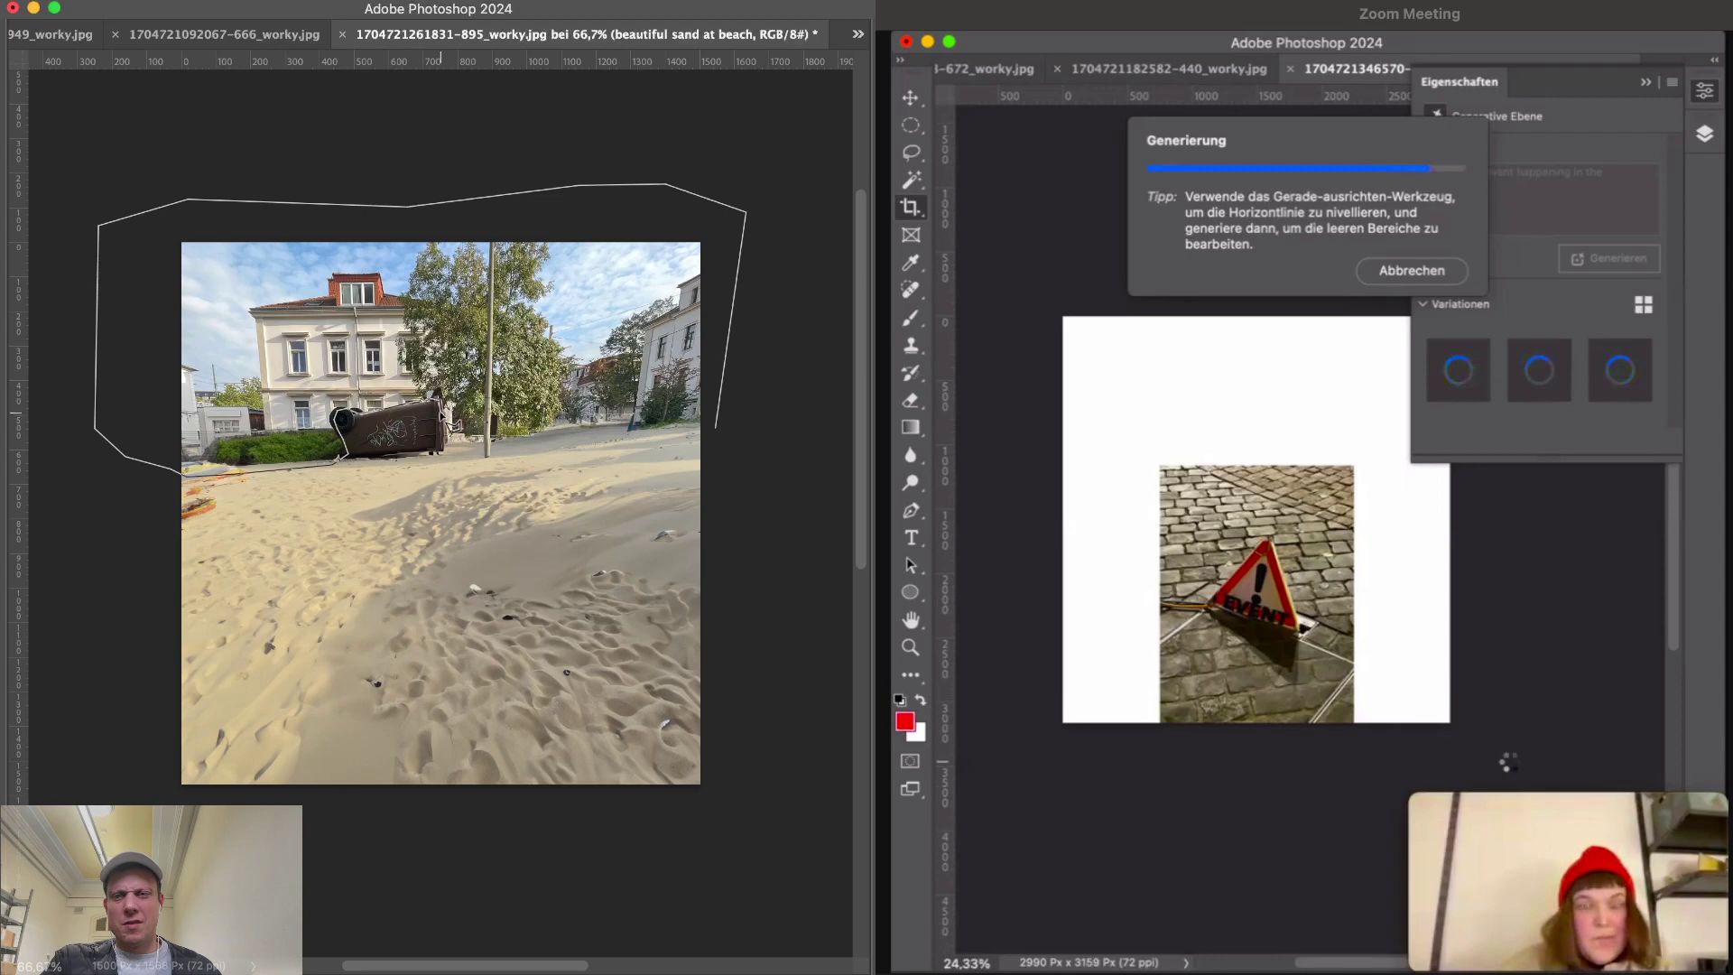
{"action": "left_click", "coordinate": [487, 456]}
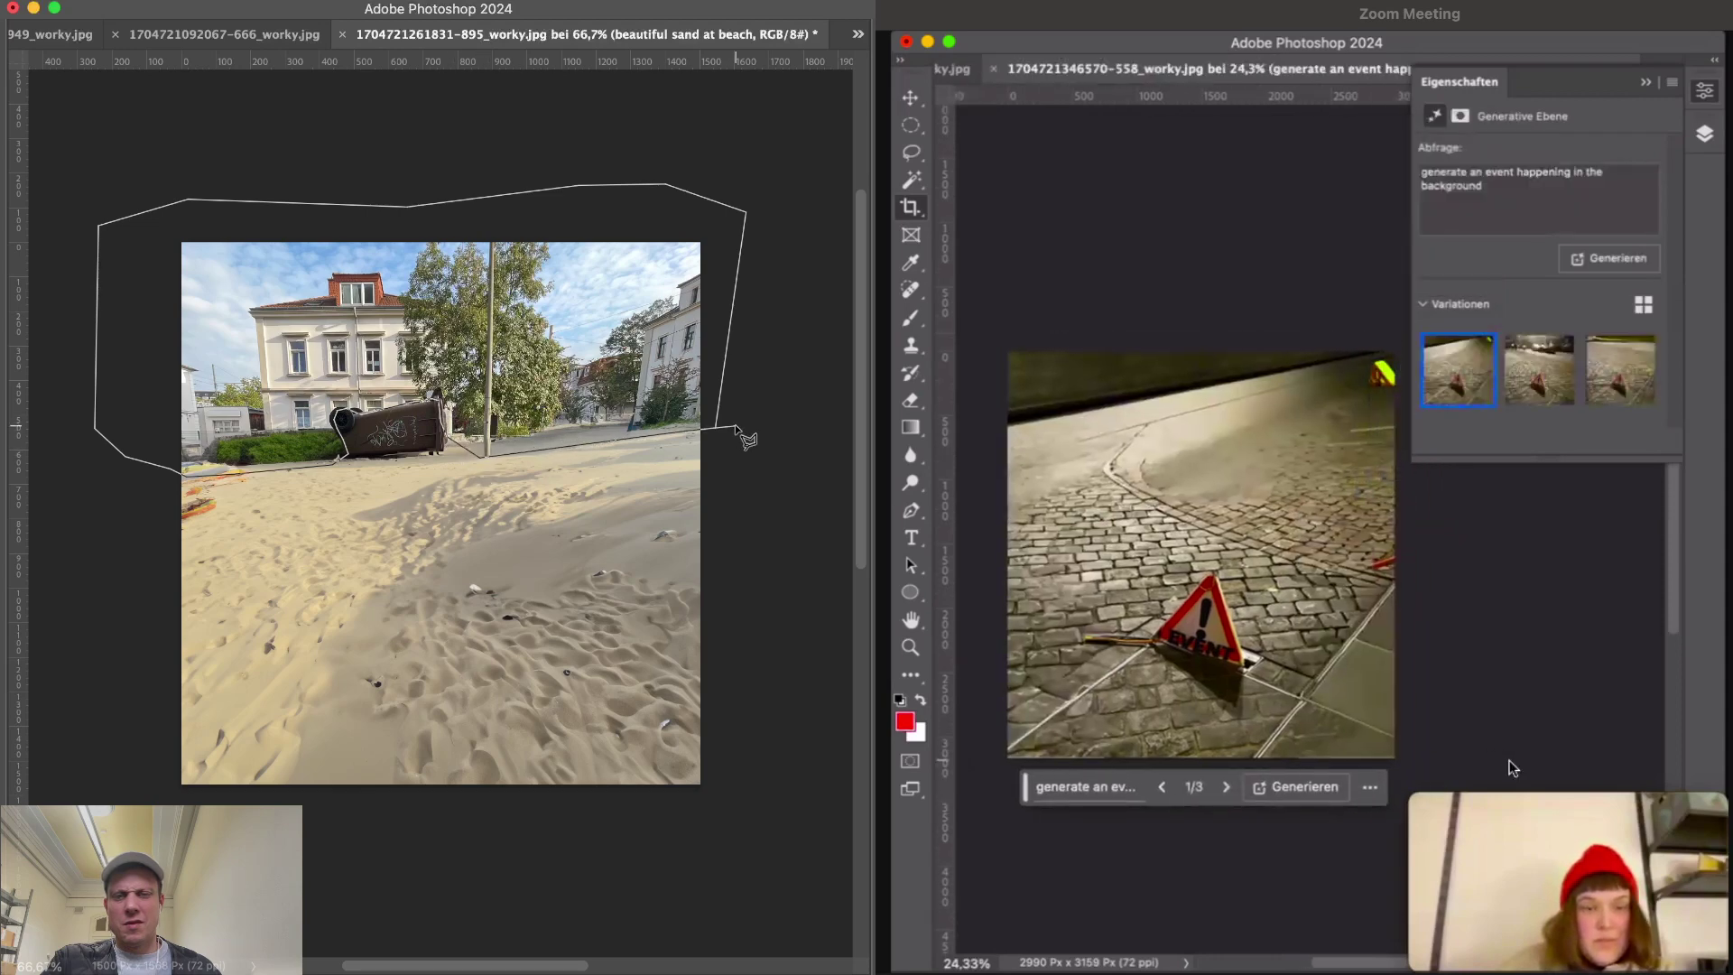
{"action": "left_click", "coordinate": [737, 428]}
{"action": "key", "text": "Tab"}
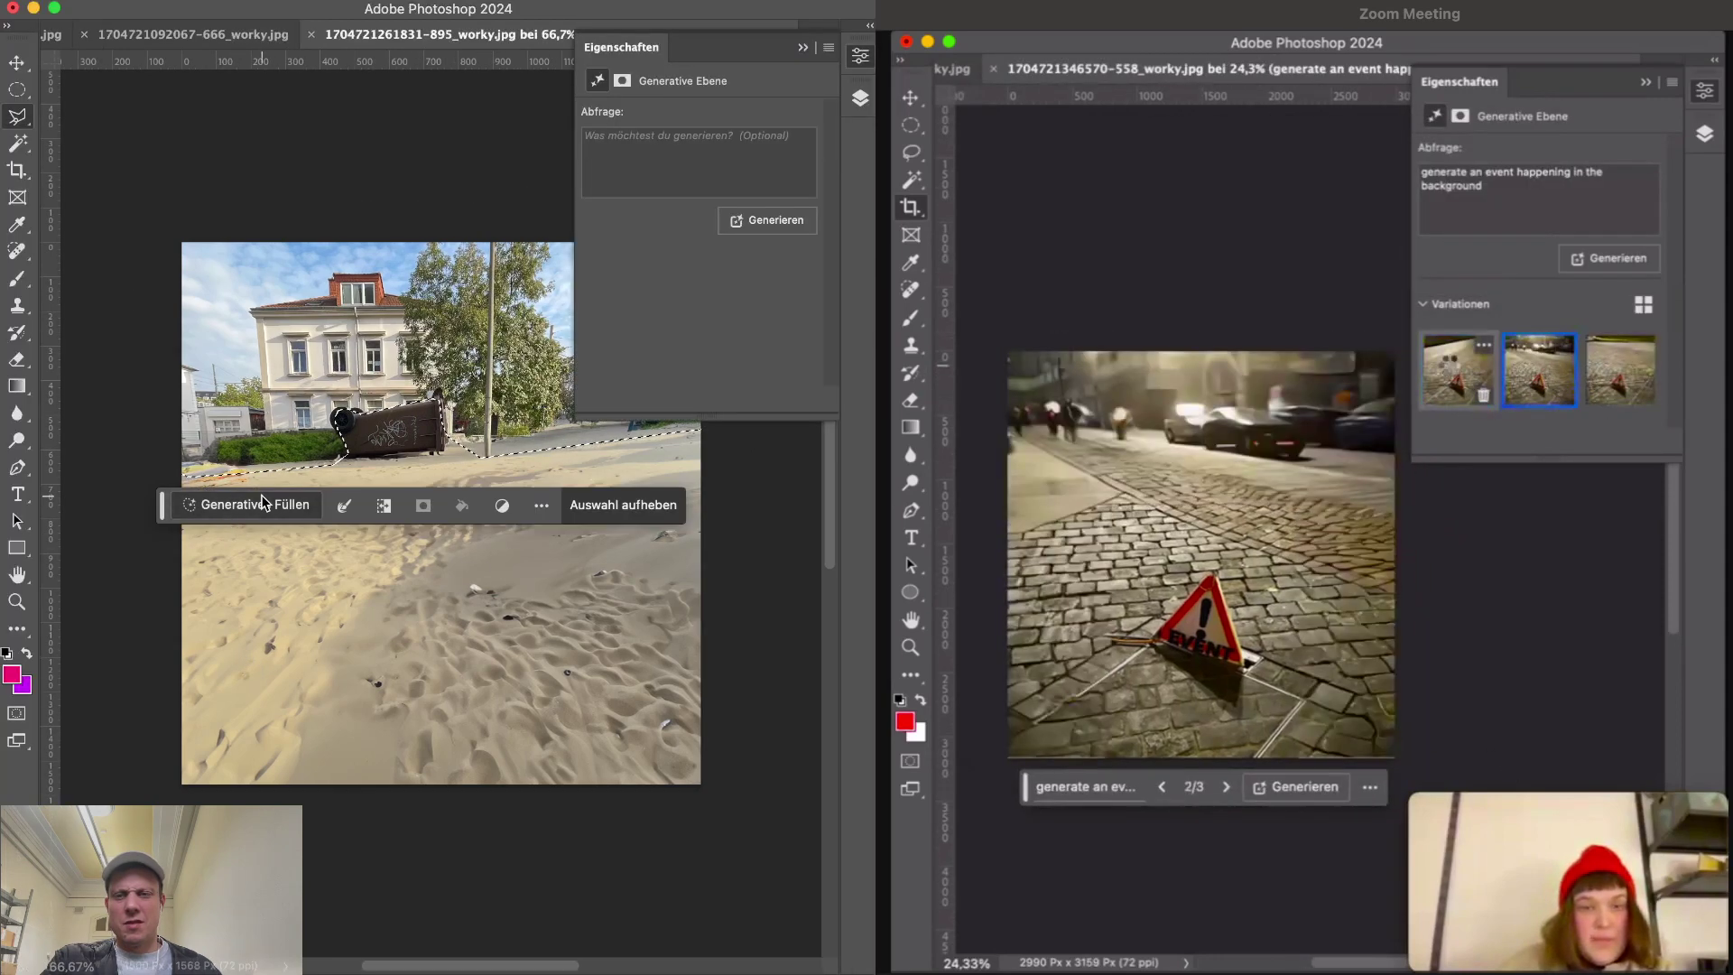
- Replace the outlined background using Generative Fill with the prompt "sea and beautiful sky, great weather"
{"action": "left_click", "coordinate": [253, 504]}
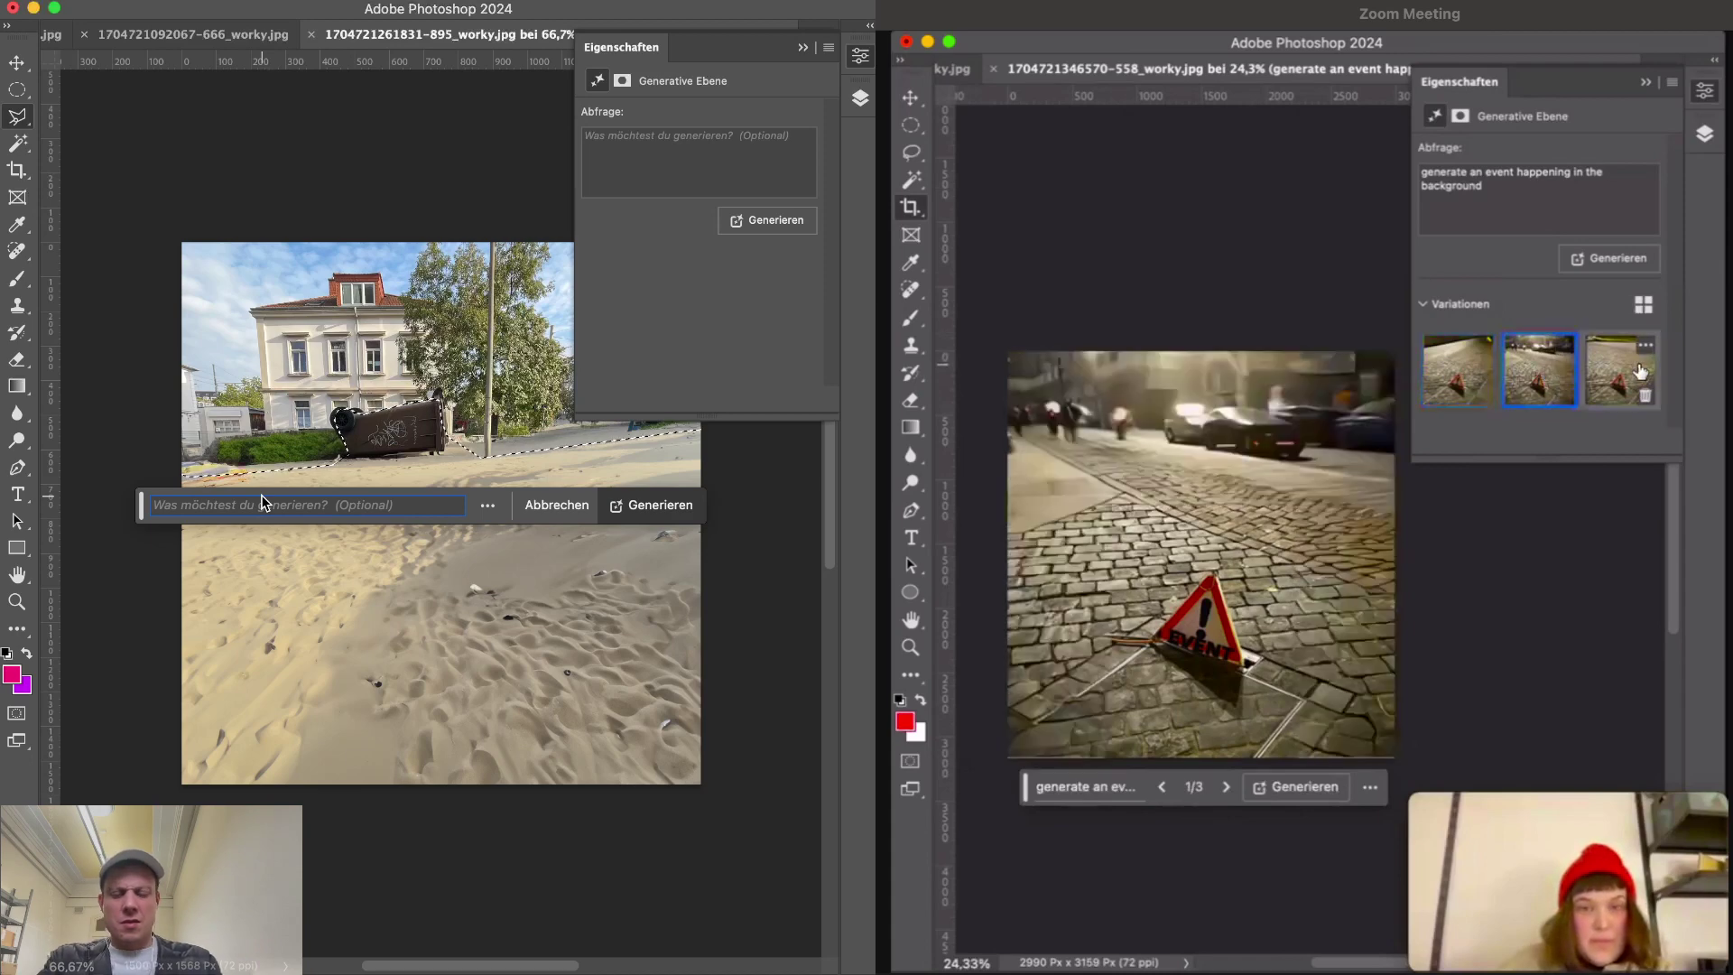
{"action": "type", "text": "se"}
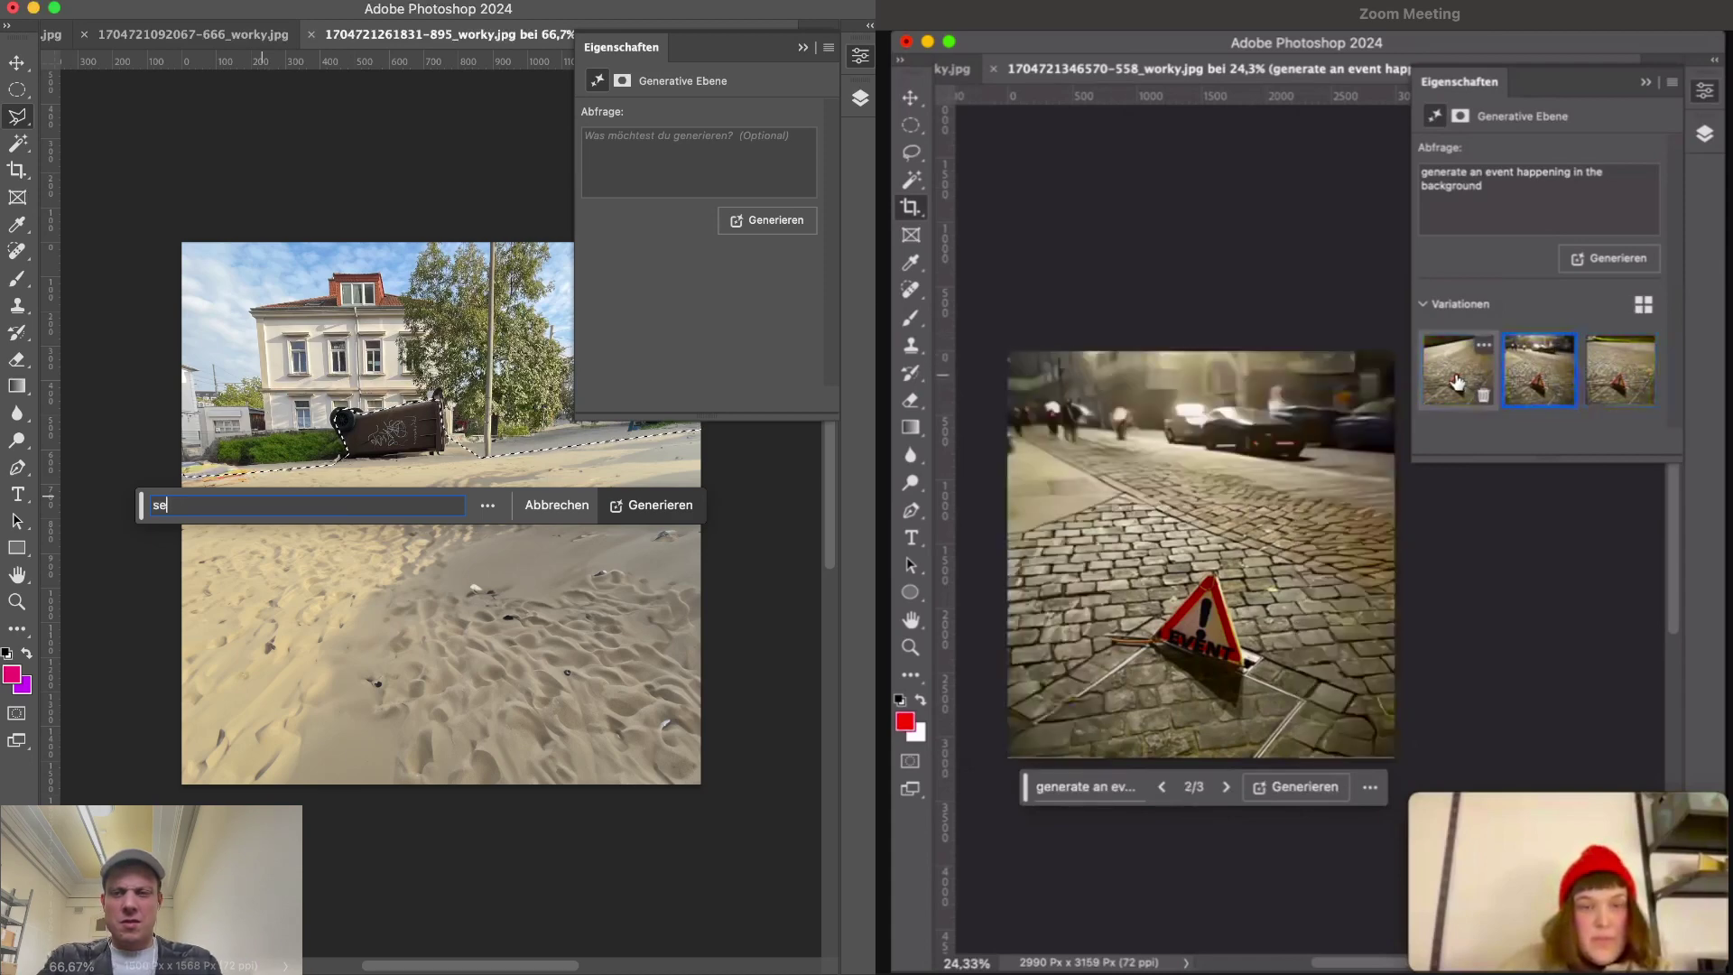
{"action": "type", "text": "a and buea"}
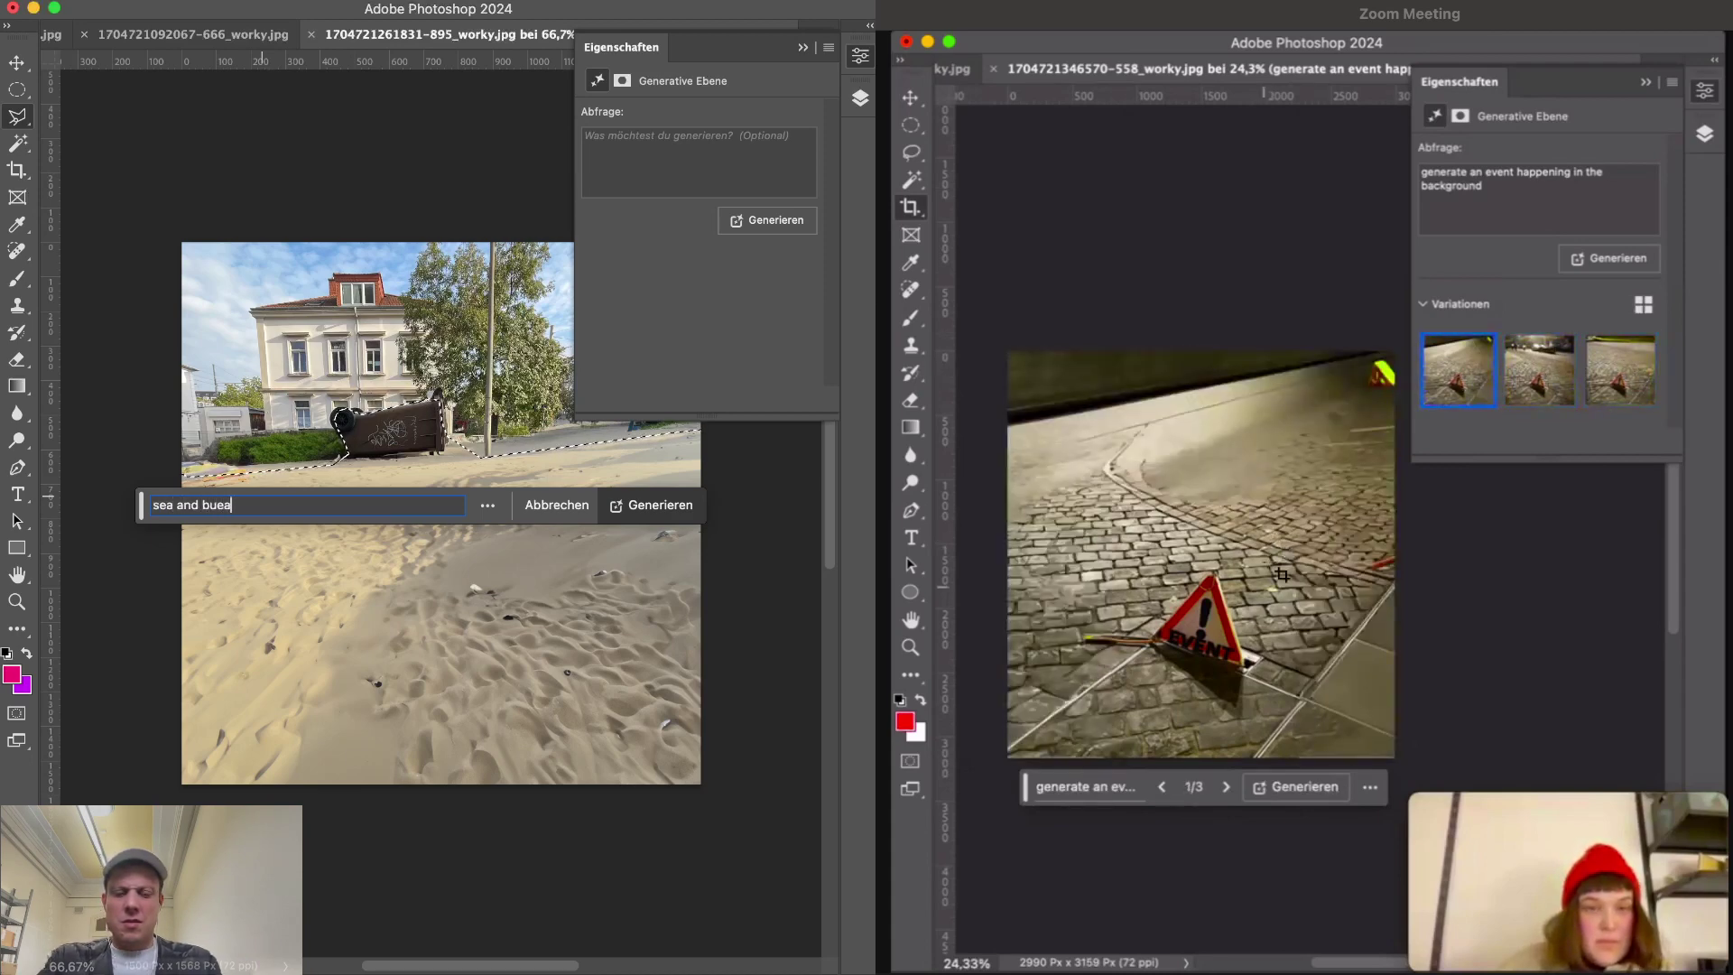
{"action": "type", "text": "itful sky"}
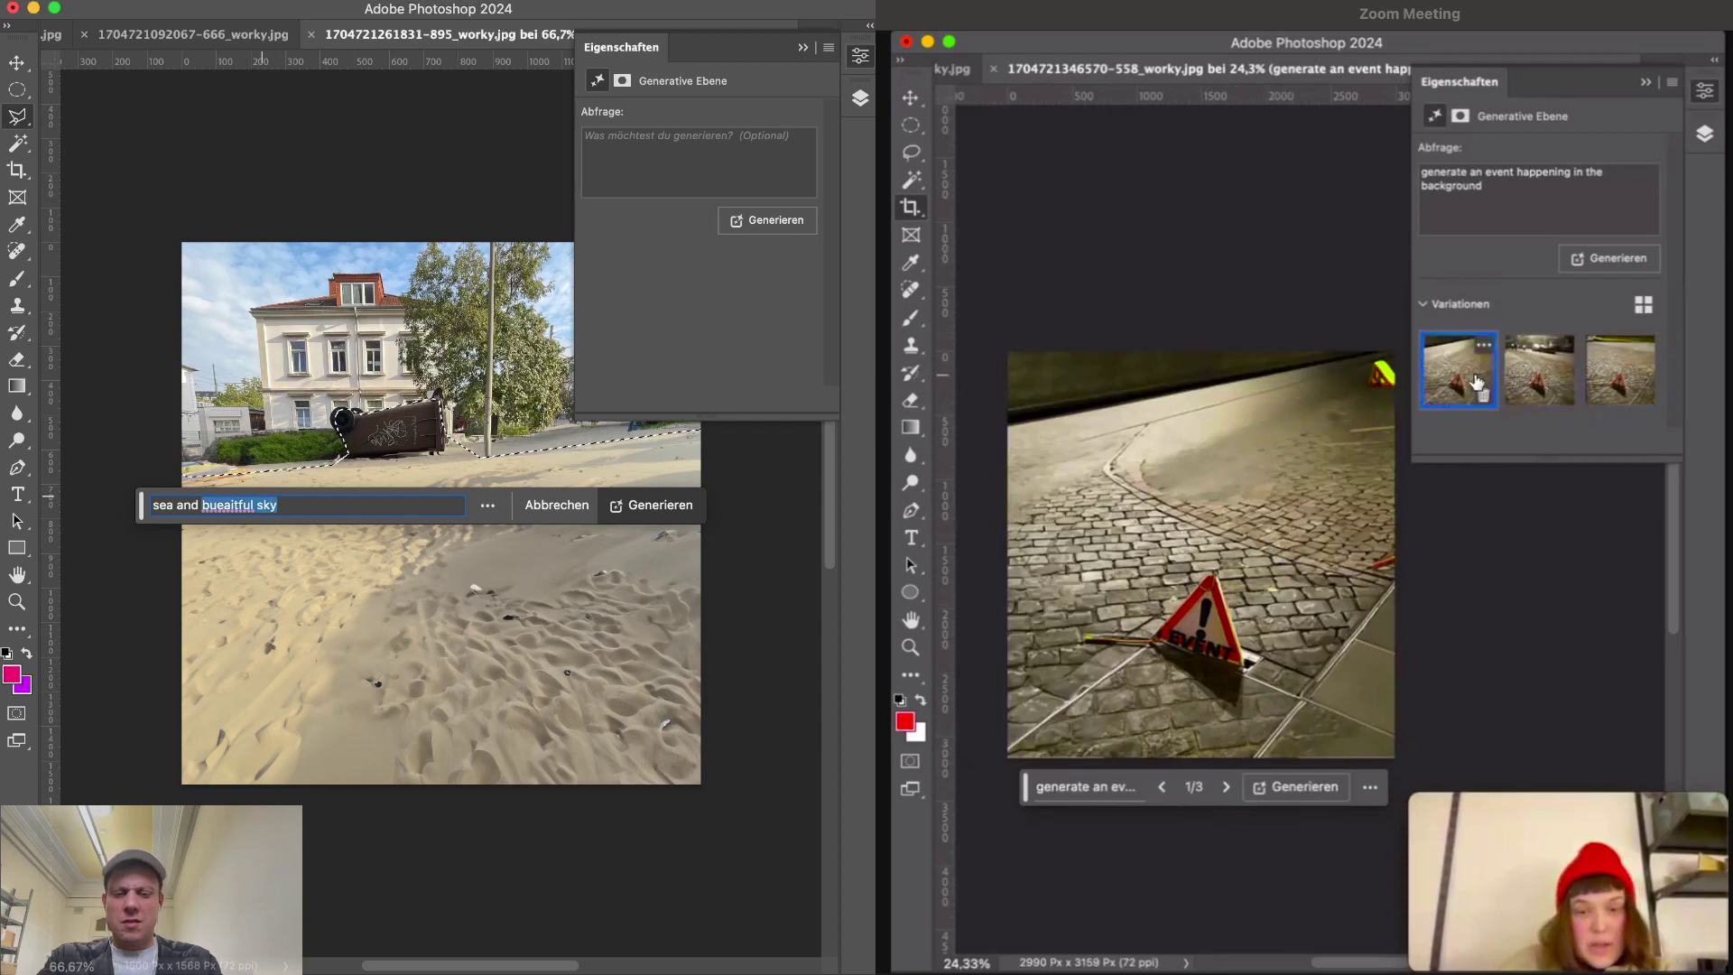
{"action": "type", "text": "beautiful"}
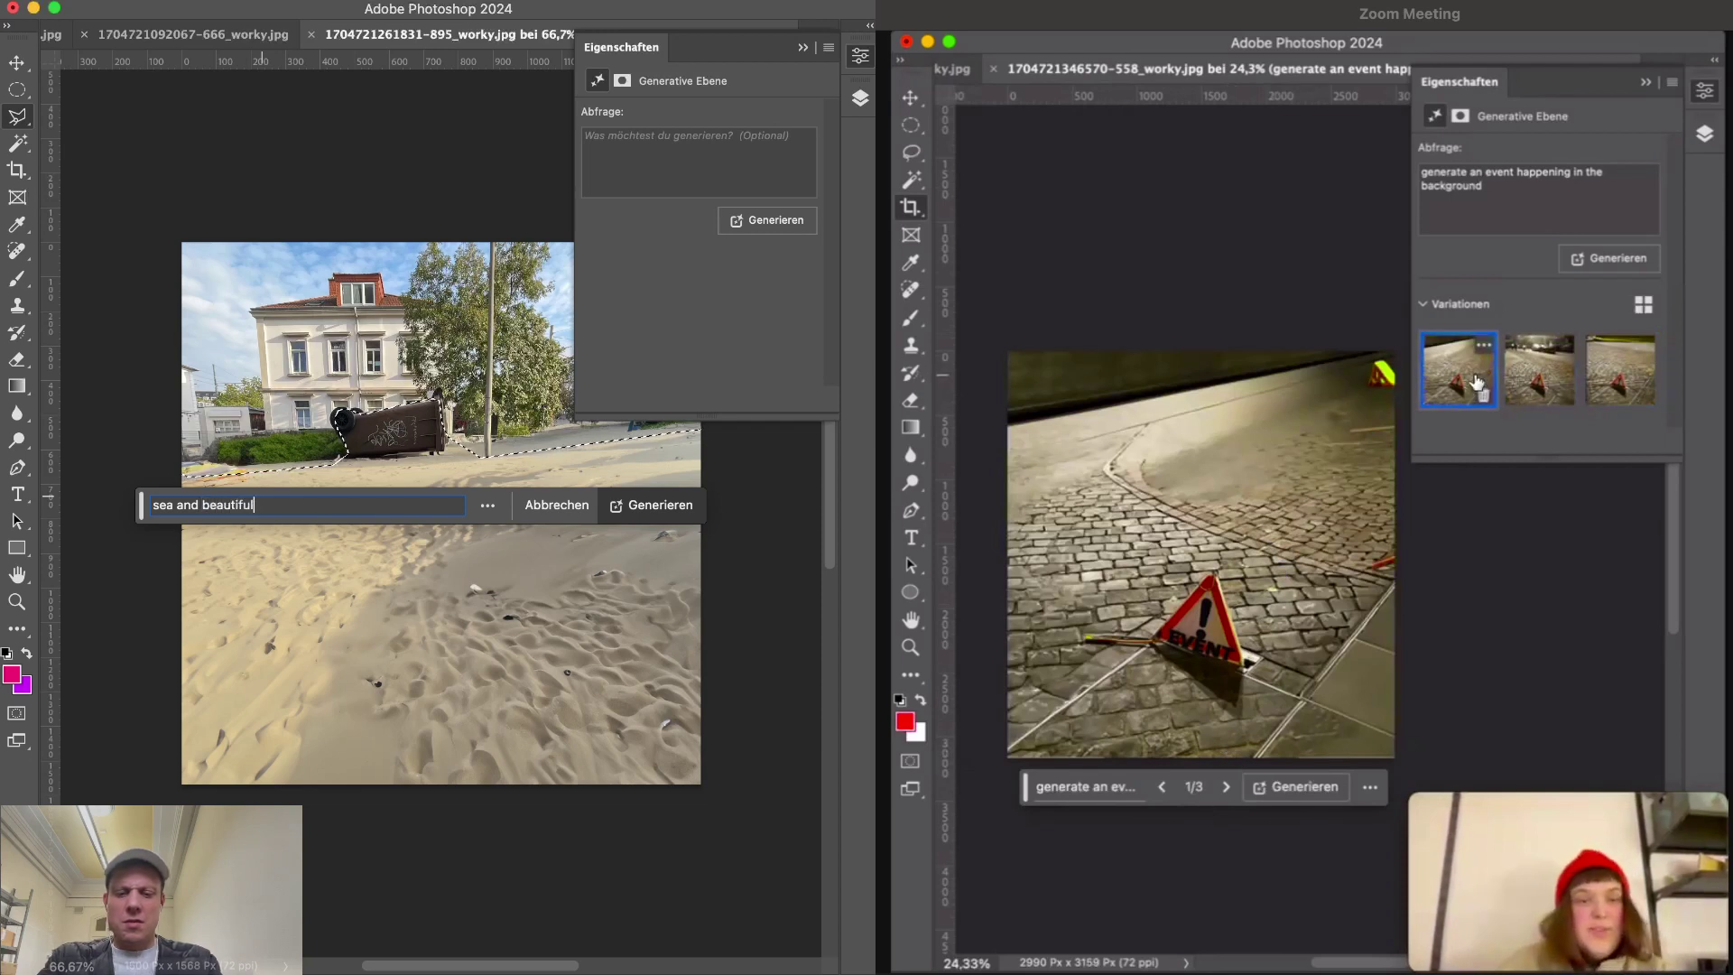
{"action": "type", "text": " sky, great w"}
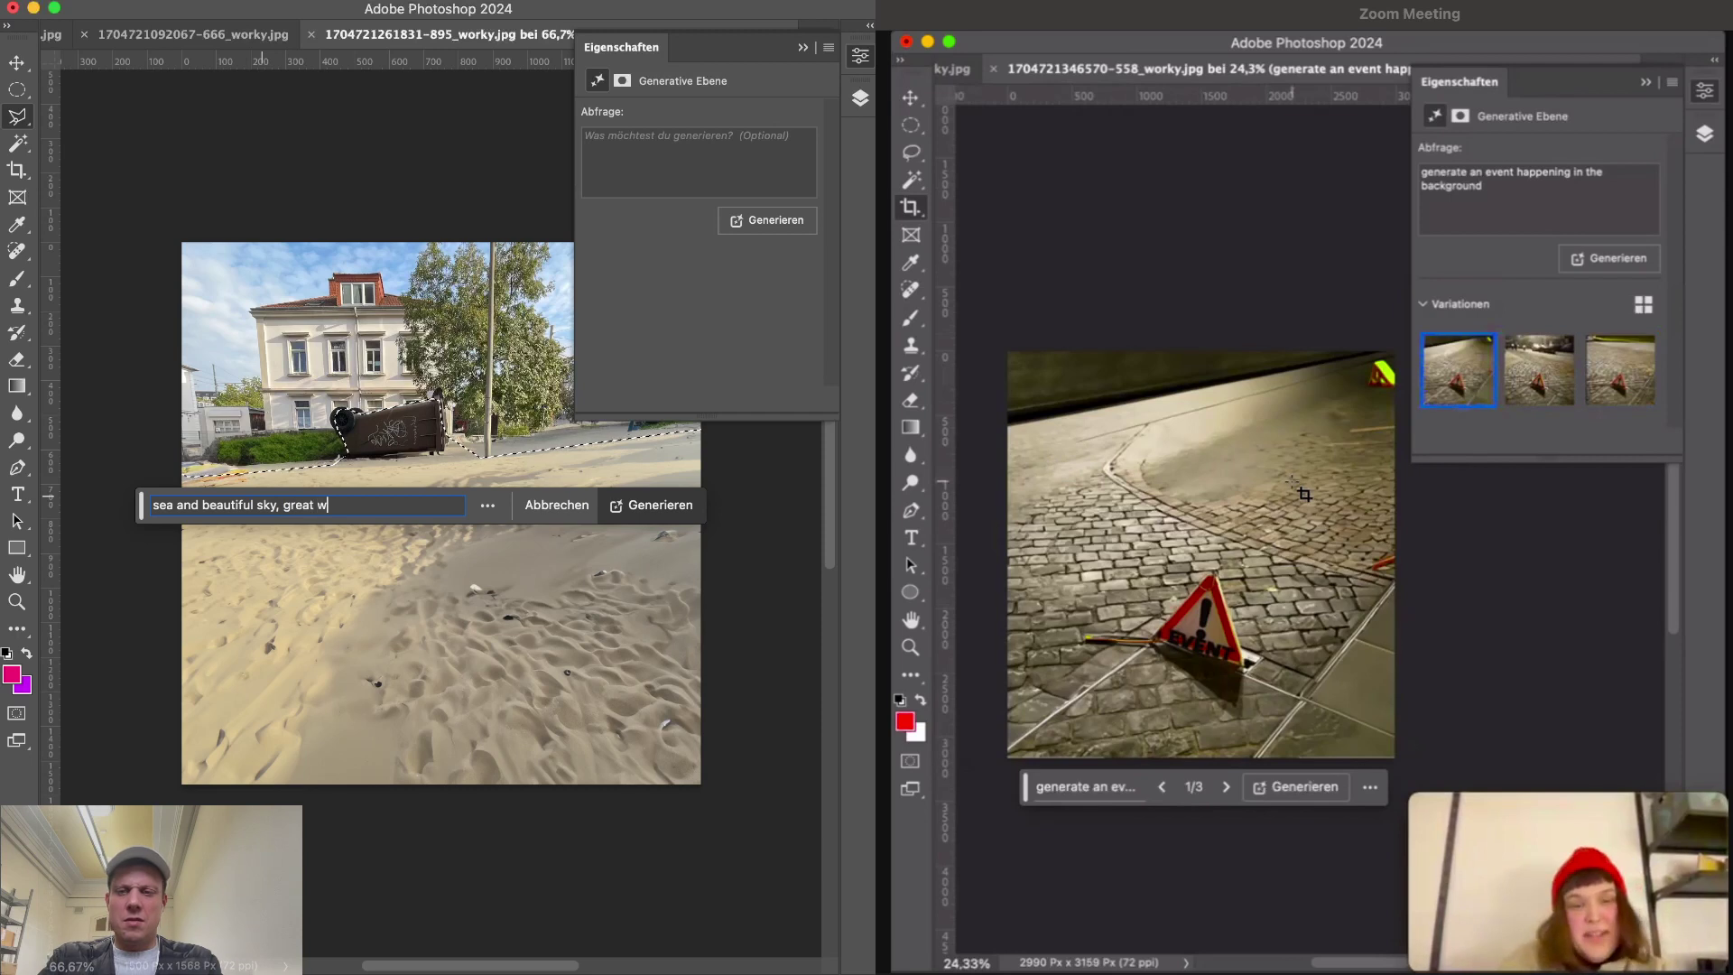
{"action": "type", "text": "eather"}
{"action": "key", "text": "Return"}
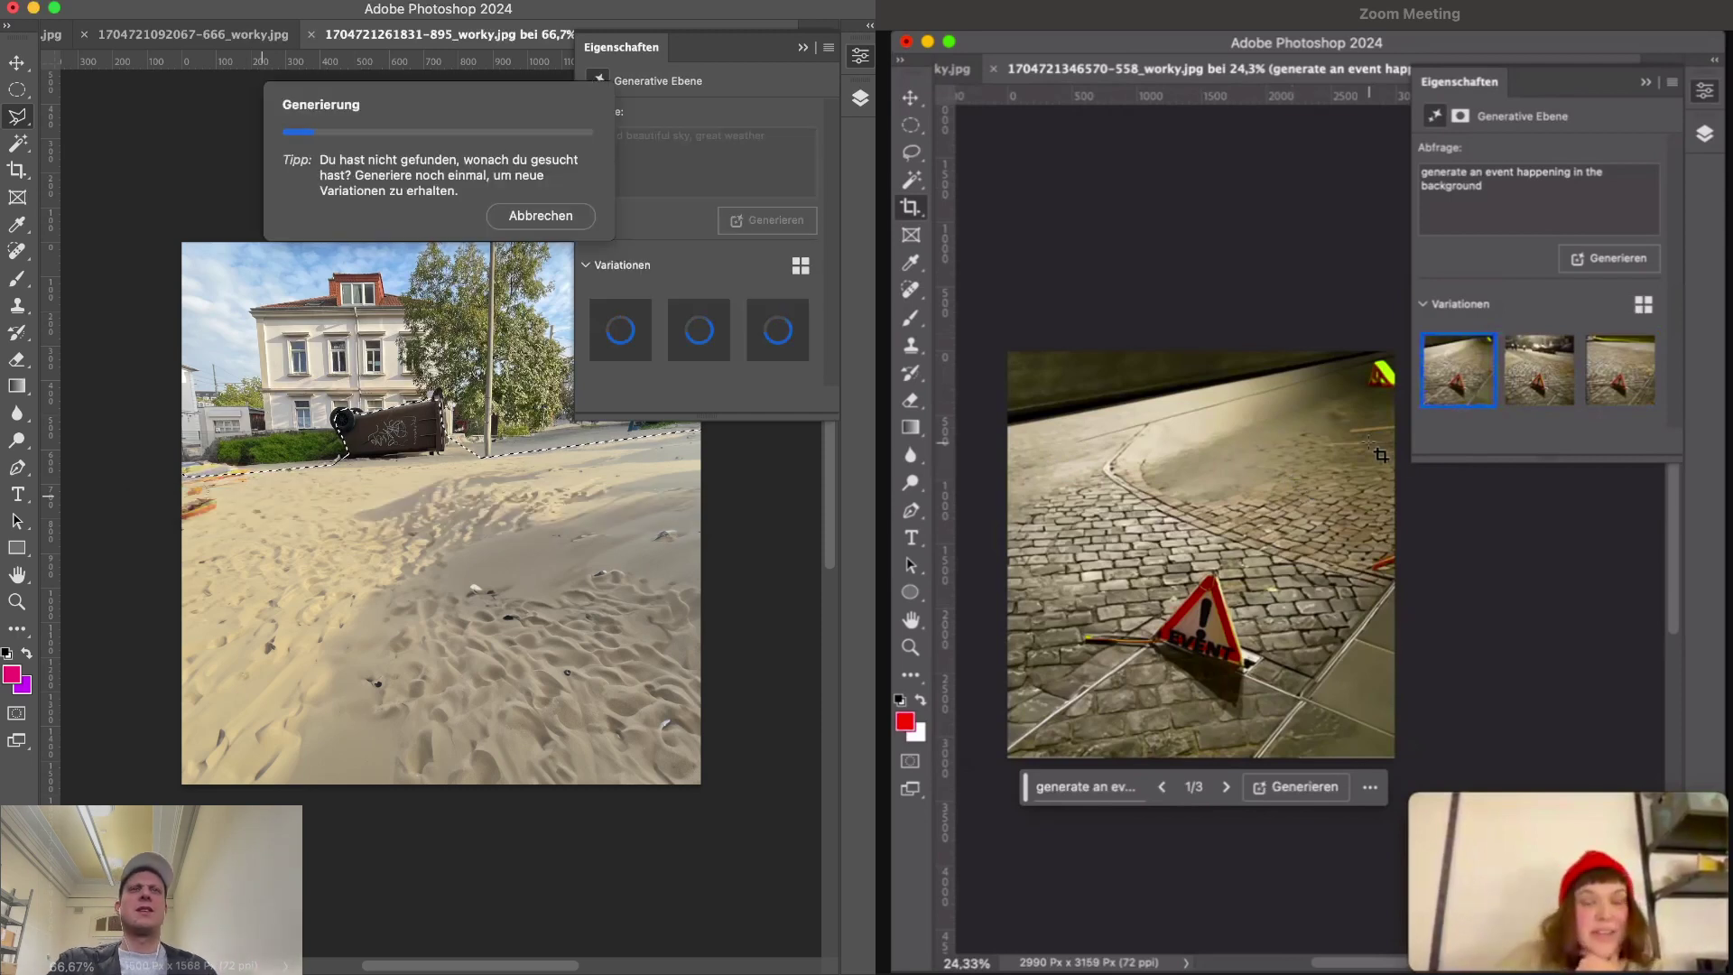
- Compare the three generated variations of the expanded cobblestone photo with the event warning sign
{"action": "left_click", "coordinate": [1532, 377]}
{"action": "left_click", "coordinate": [1616, 379]}
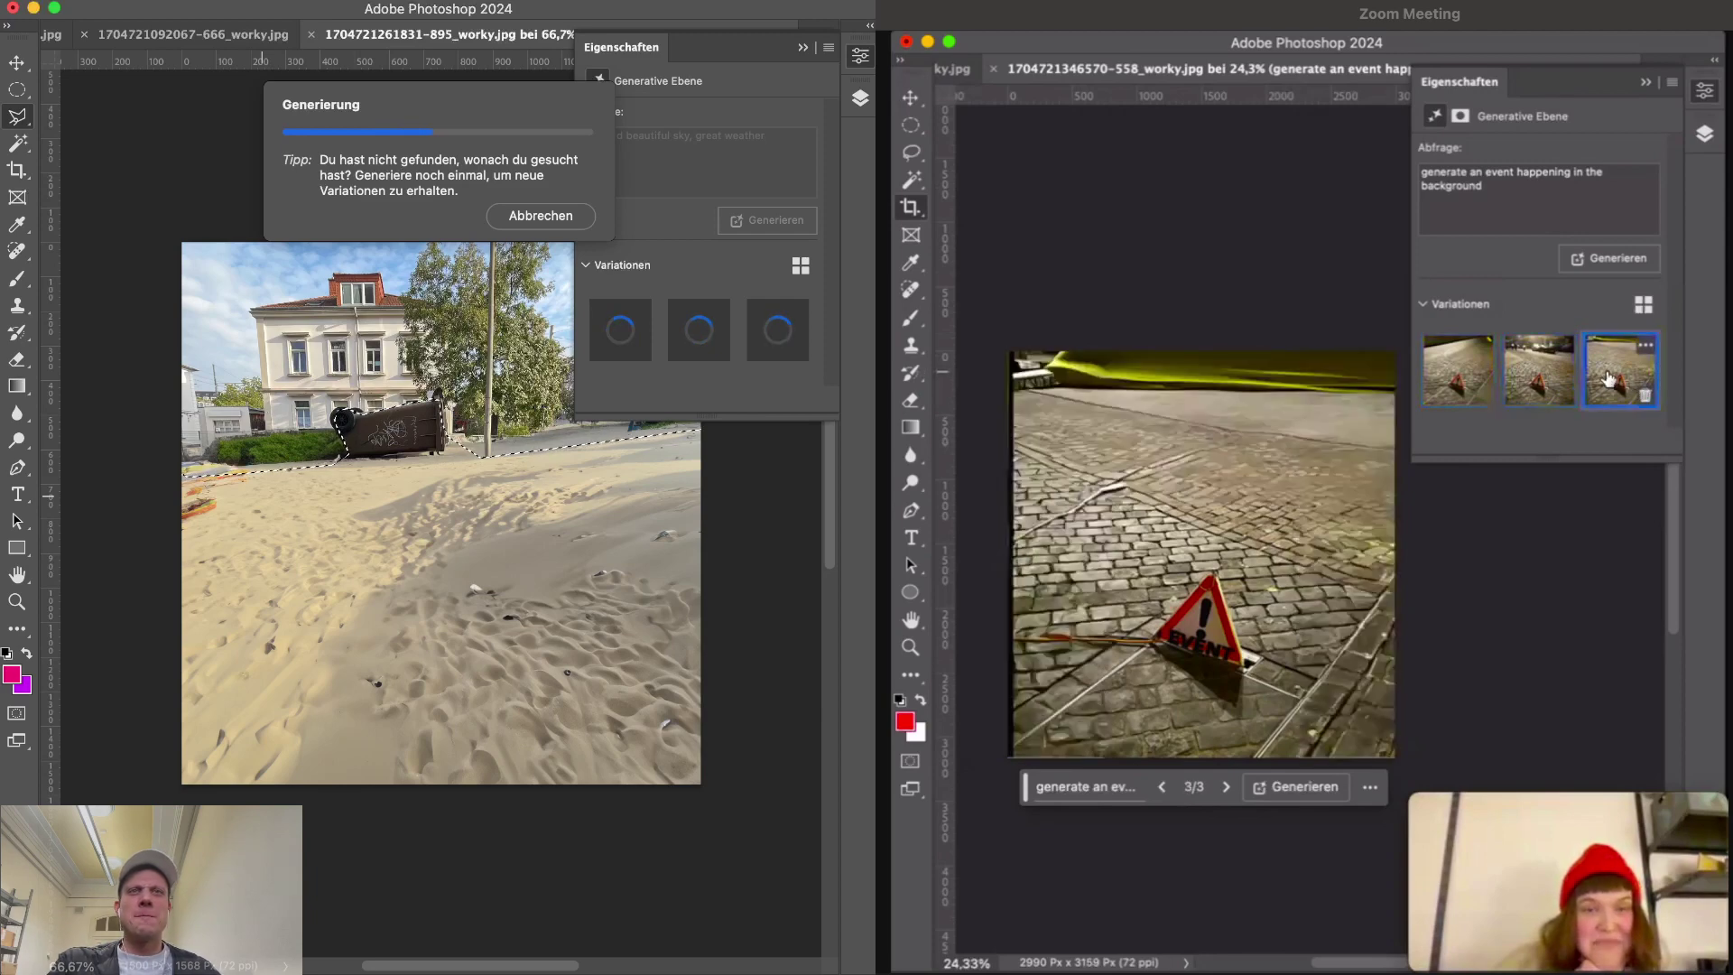
{"action": "left_click", "coordinate": [1532, 379]}
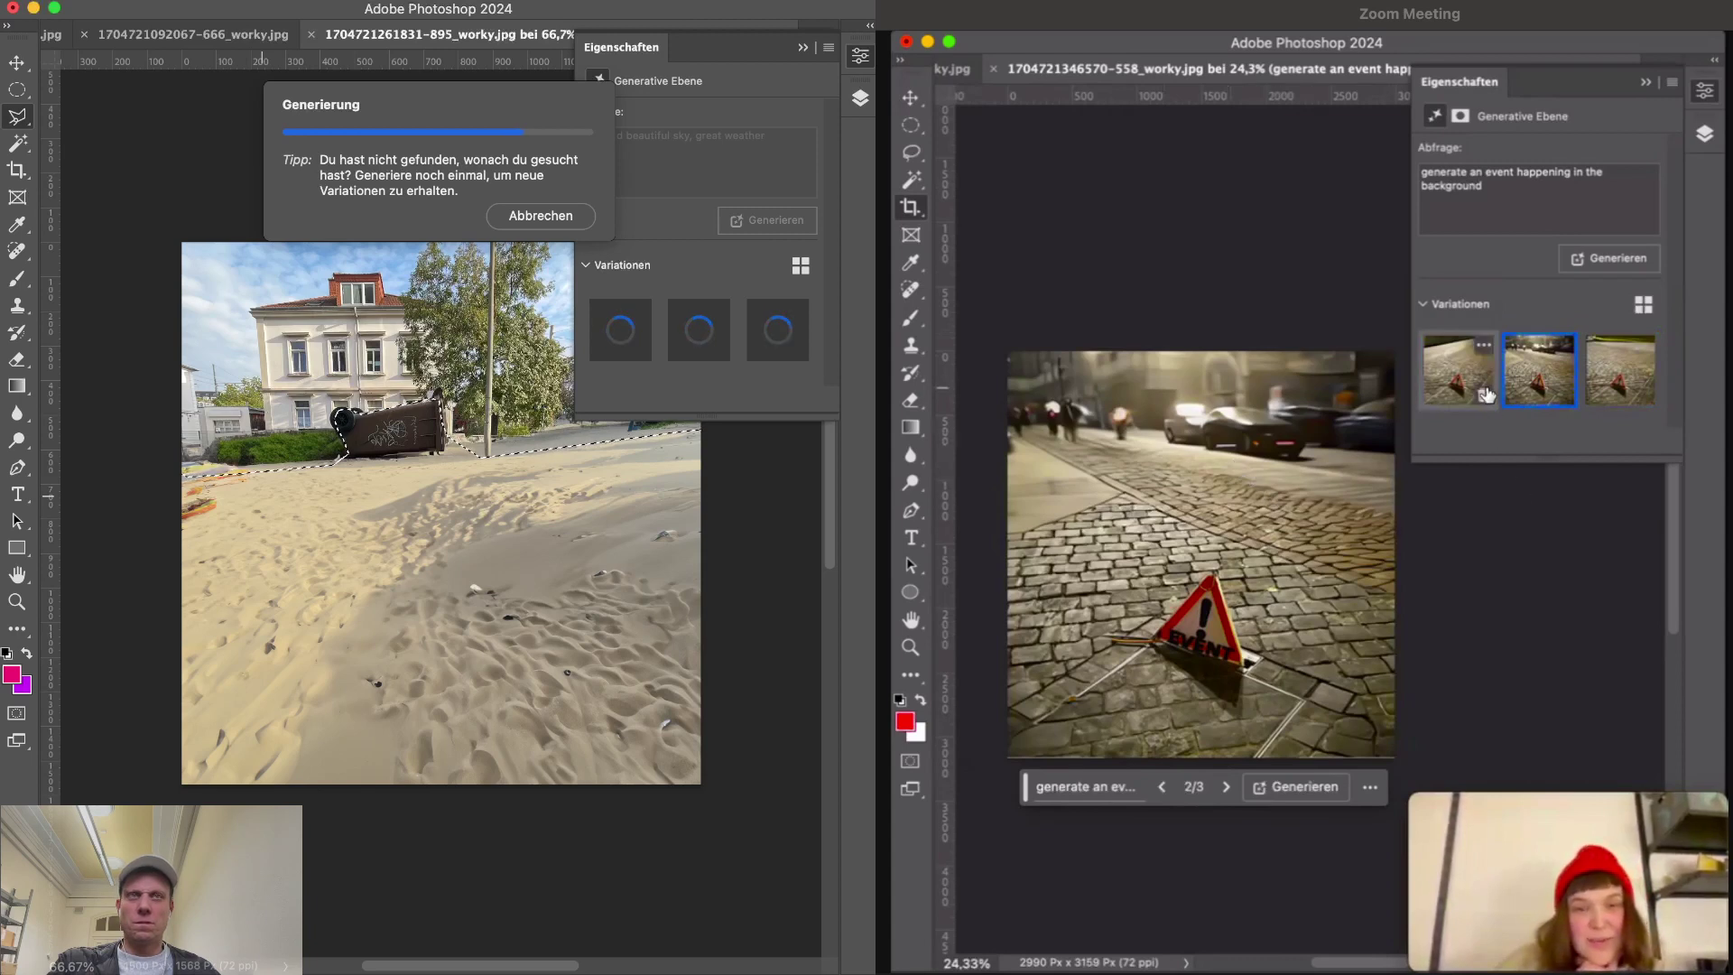
{"action": "scroll", "coordinate": [1149, 539], "scroll_direction": "down", "scroll_amount": 1}
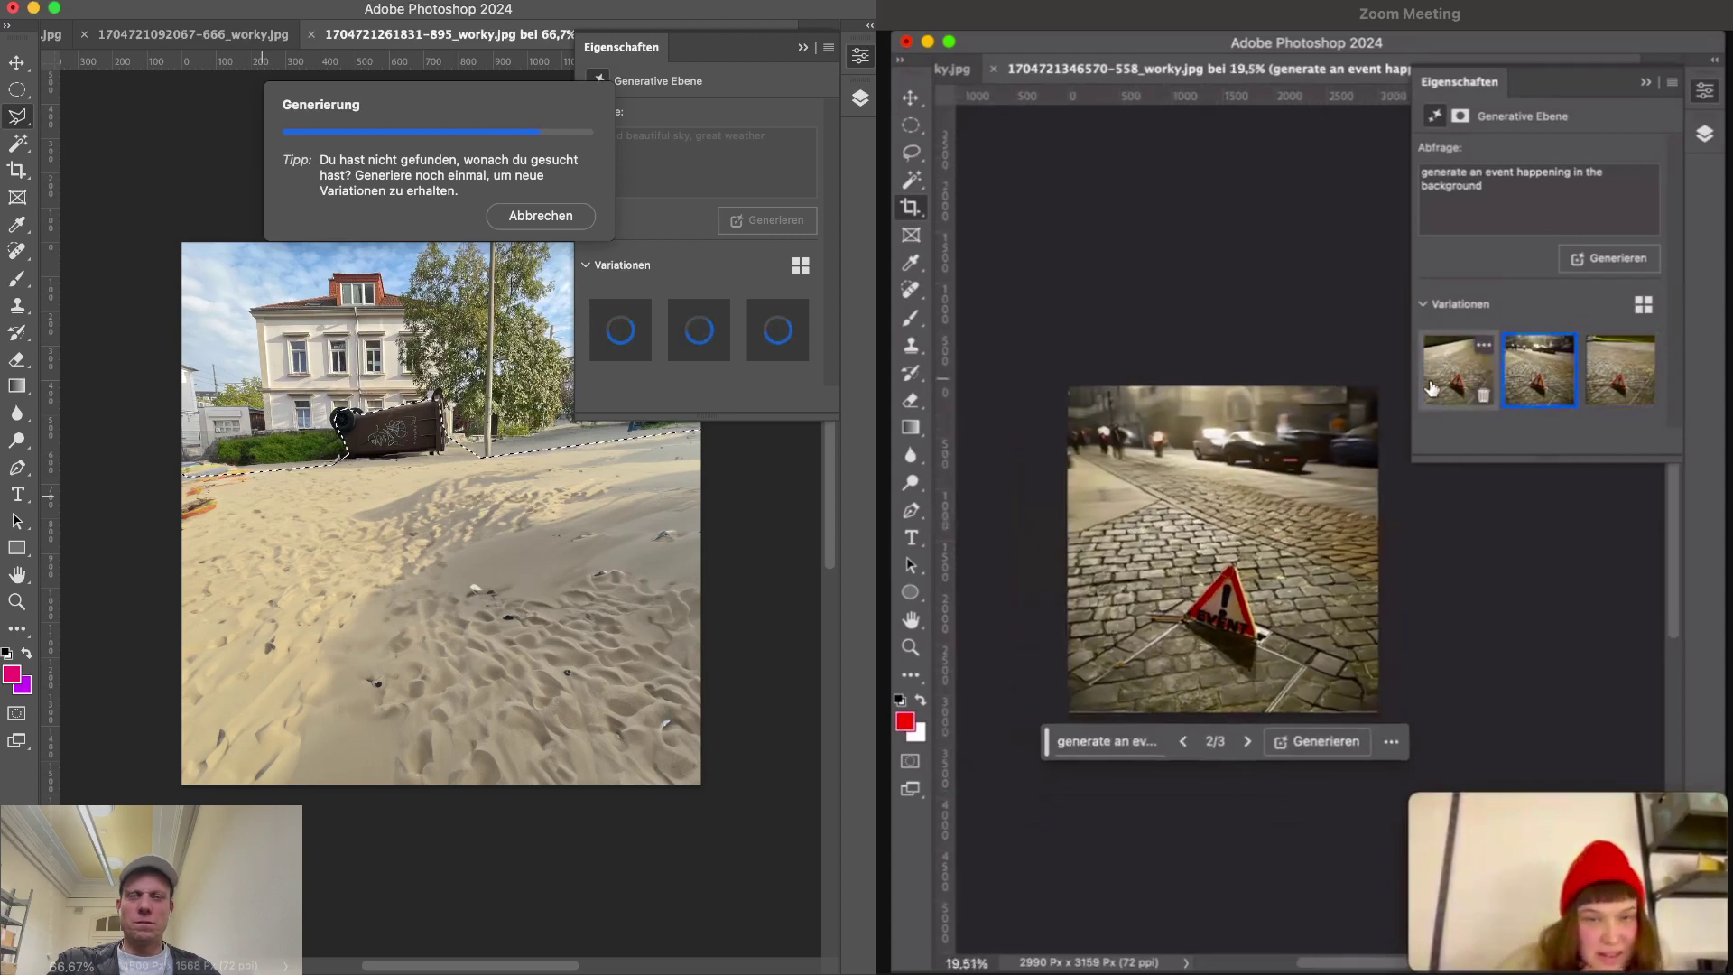
{"action": "left_click", "coordinate": [1457, 370]}
{"action": "left_click", "coordinate": [1614, 384]}
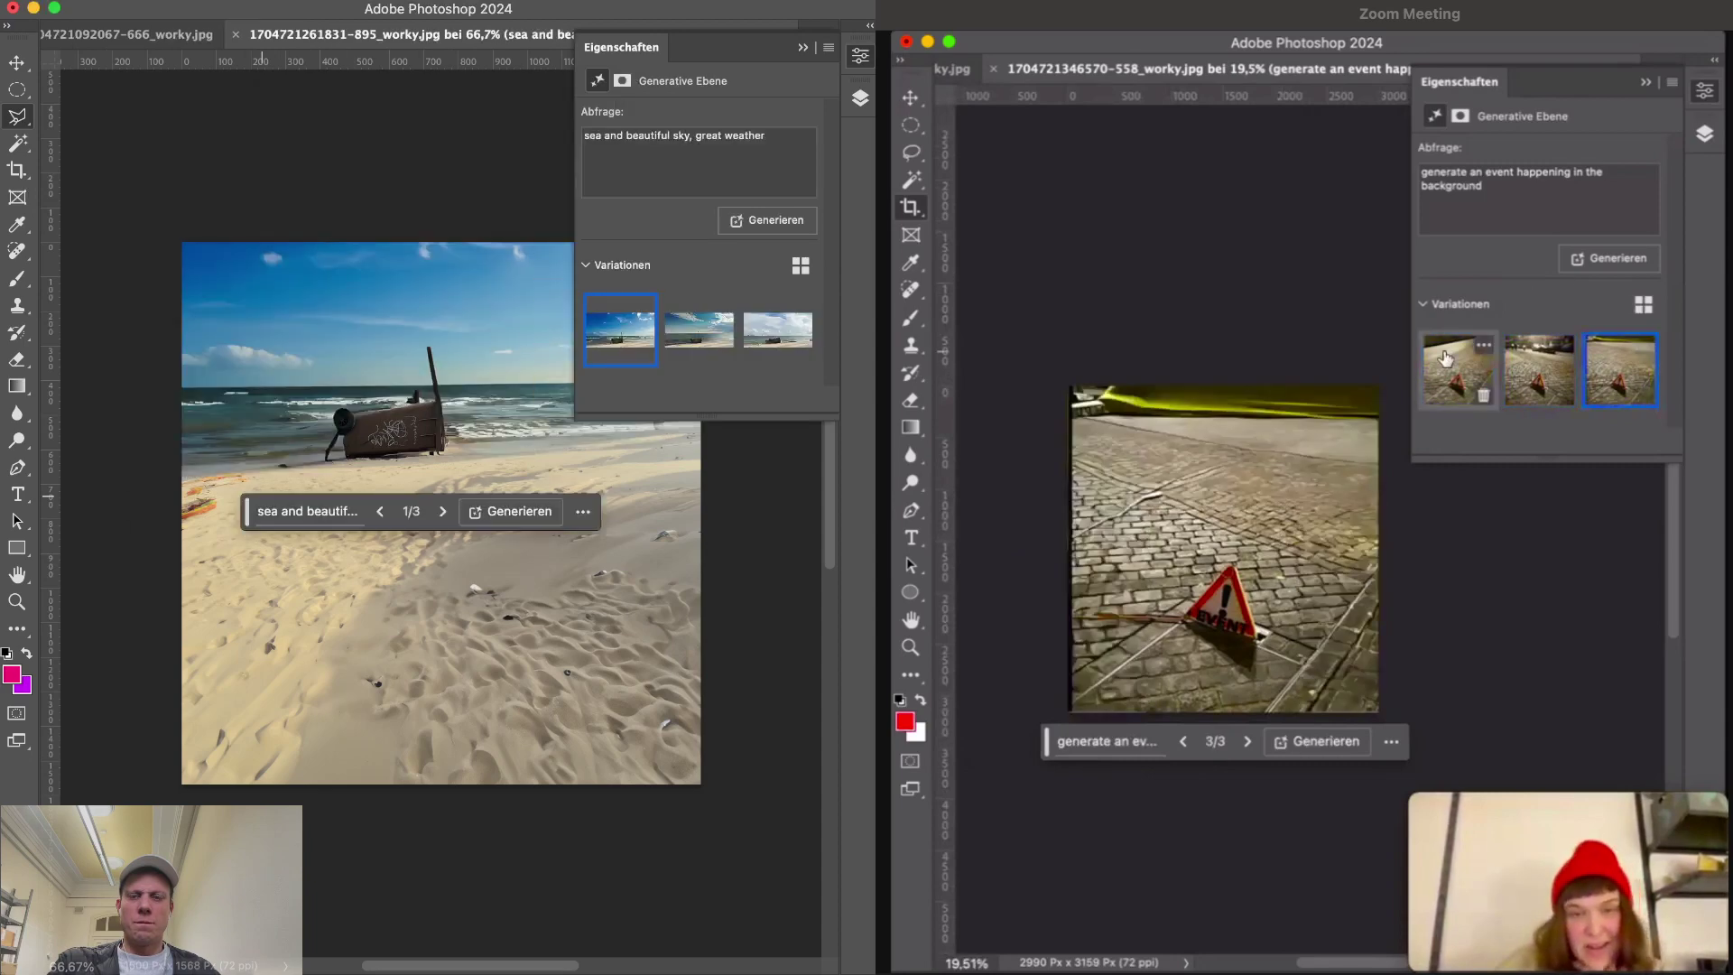
- Compare the three sea-and-sky variations, keep the first one and inspect the overturned bin up close
{"action": "left_click", "coordinate": [698, 329]}
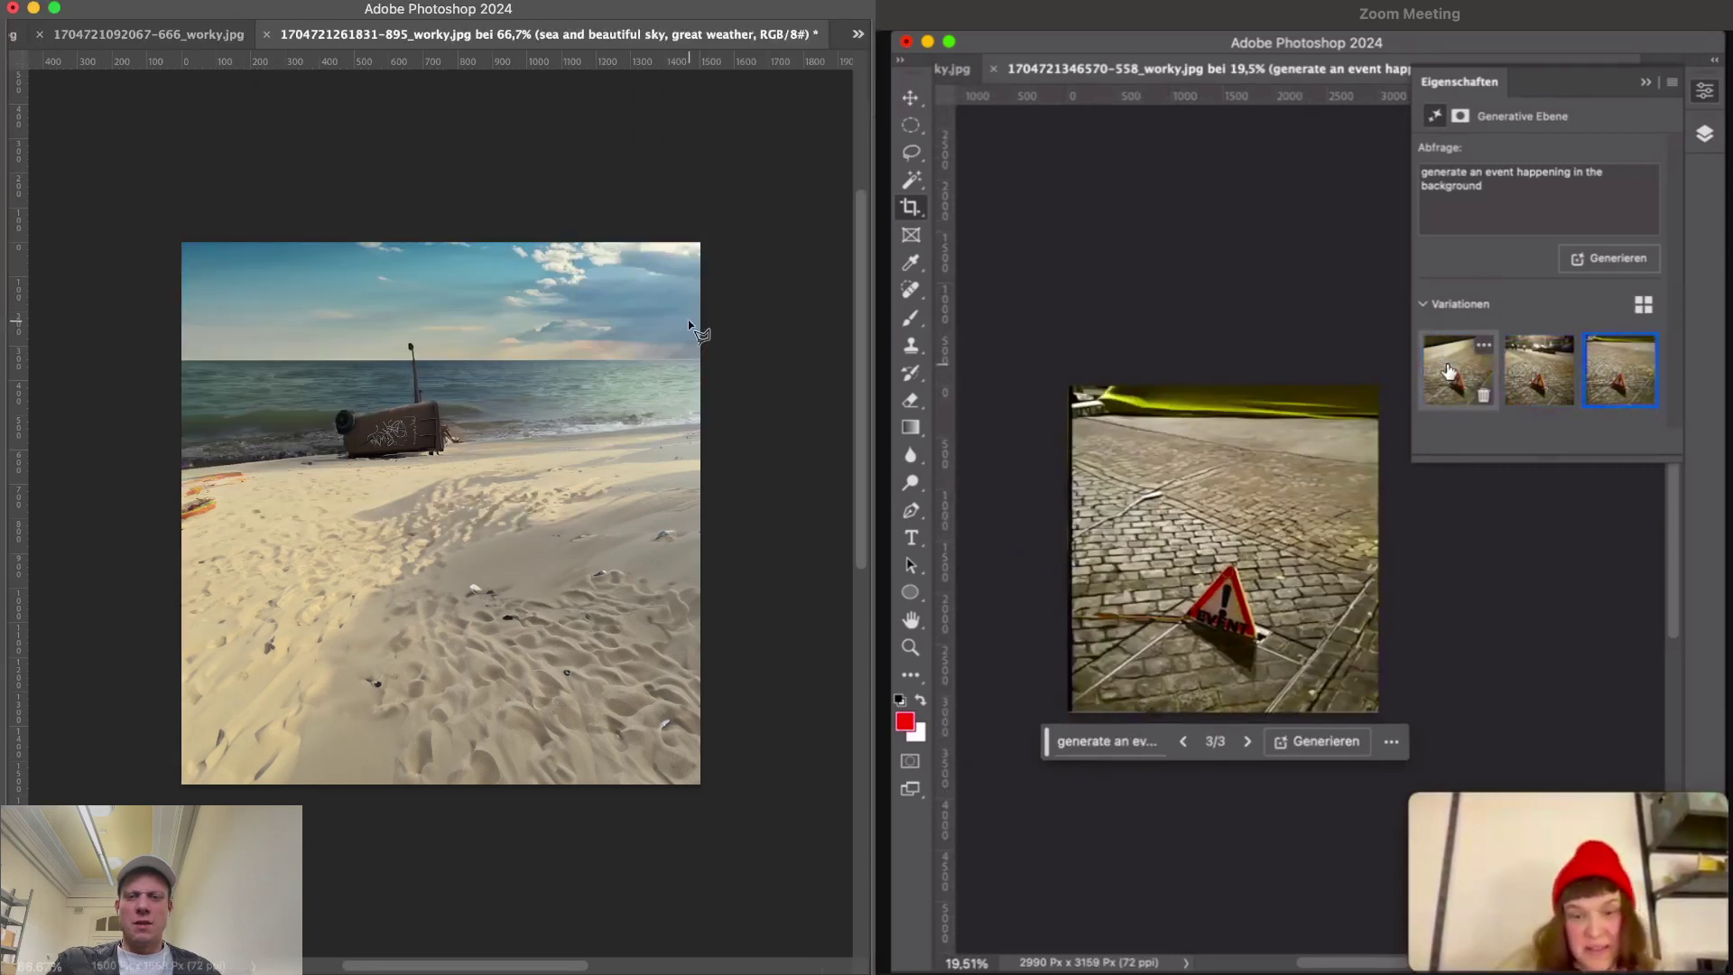
{"action": "left_click", "coordinate": [1449, 372]}
{"action": "left_click", "coordinate": [785, 329]}
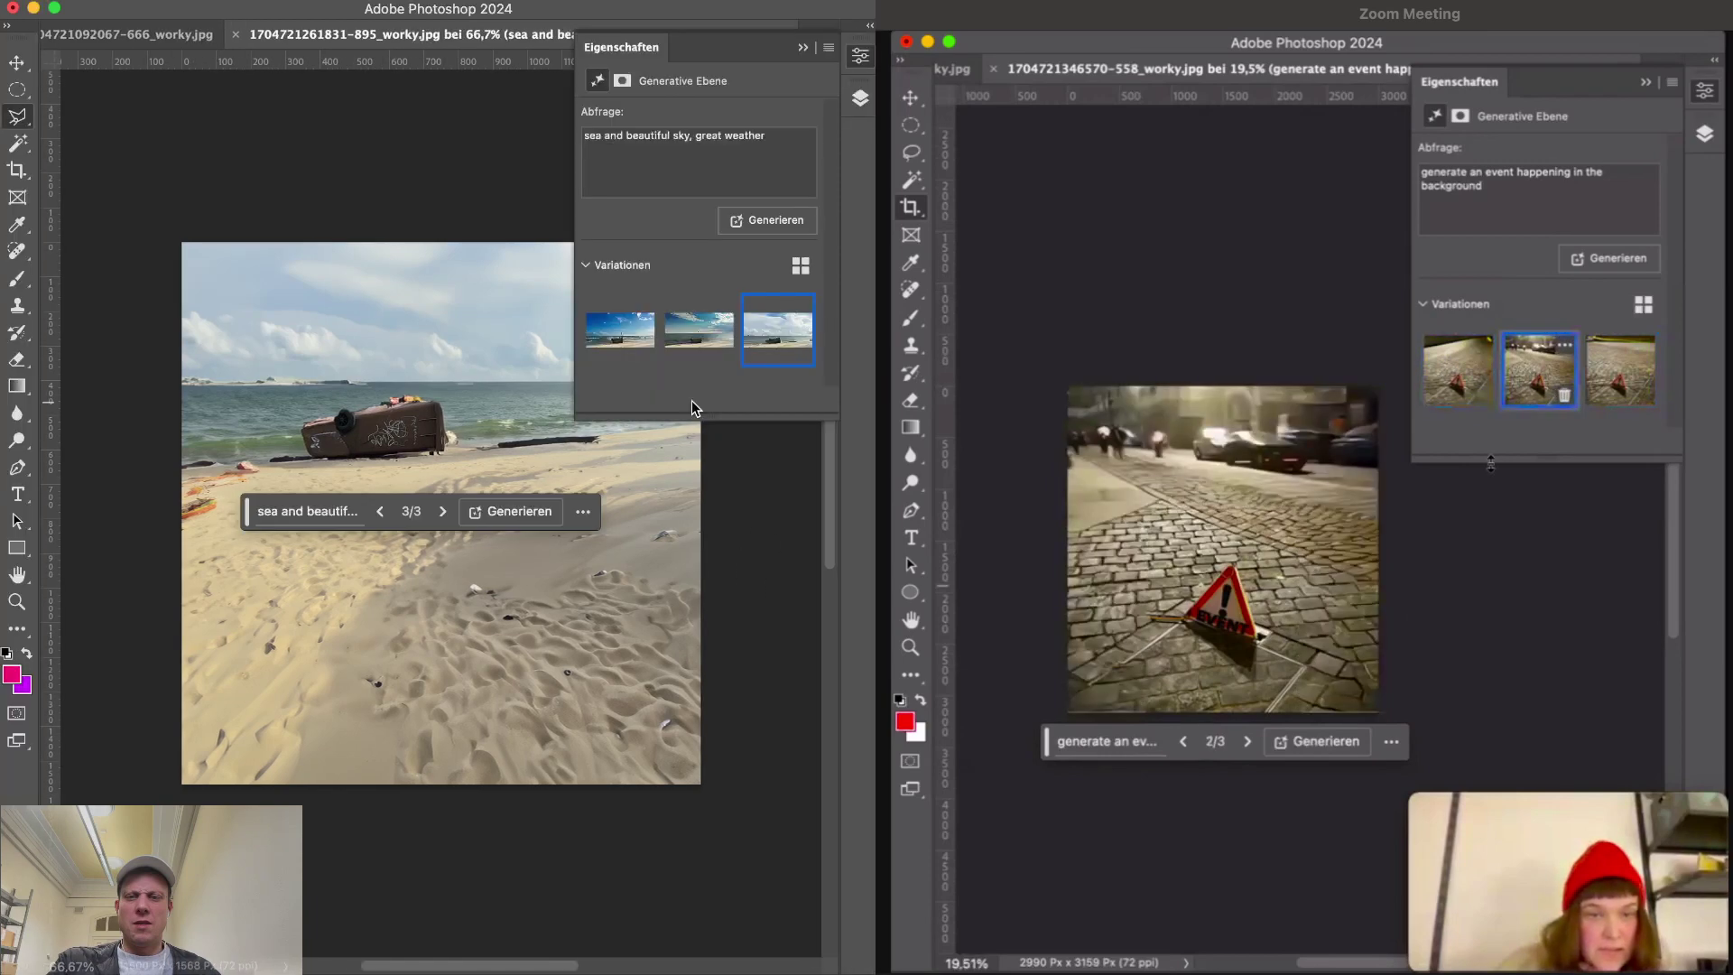
{"action": "left_click", "coordinate": [613, 325]}
{"action": "key", "text": "Tab"}
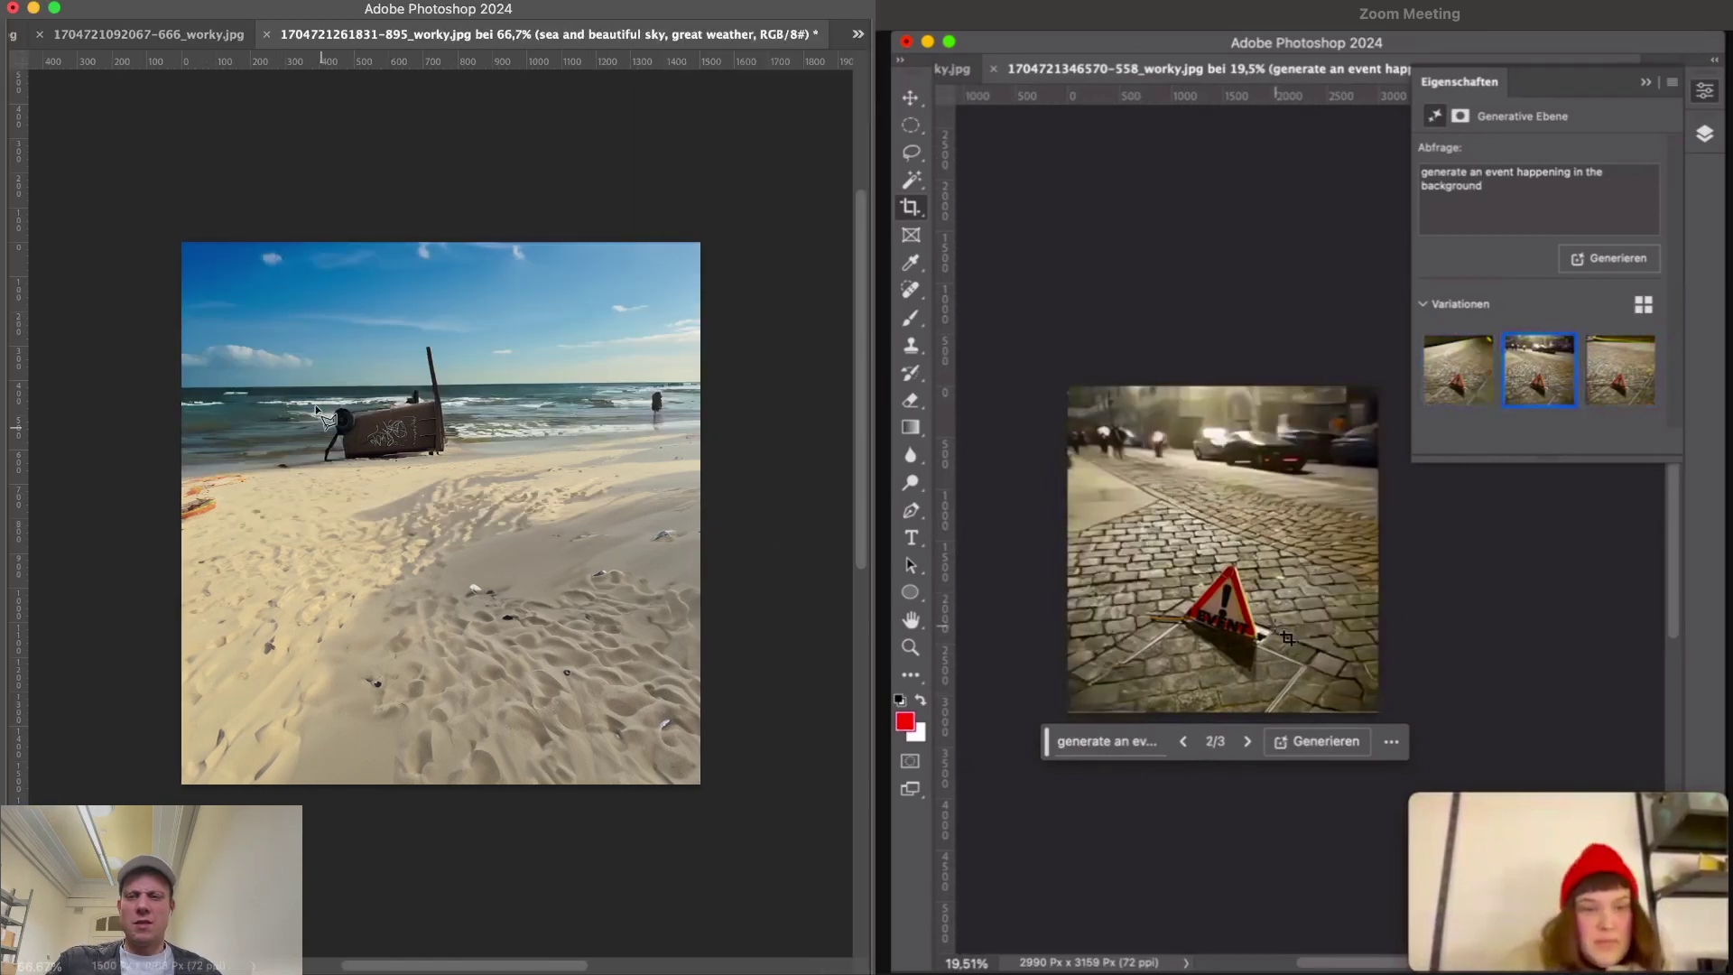
{"action": "scroll", "coordinate": [307, 375], "scroll_direction": "up", "scroll_amount": 1}
{"action": "scroll", "coordinate": [307, 376], "scroll_direction": "up", "scroll_amount": 5}
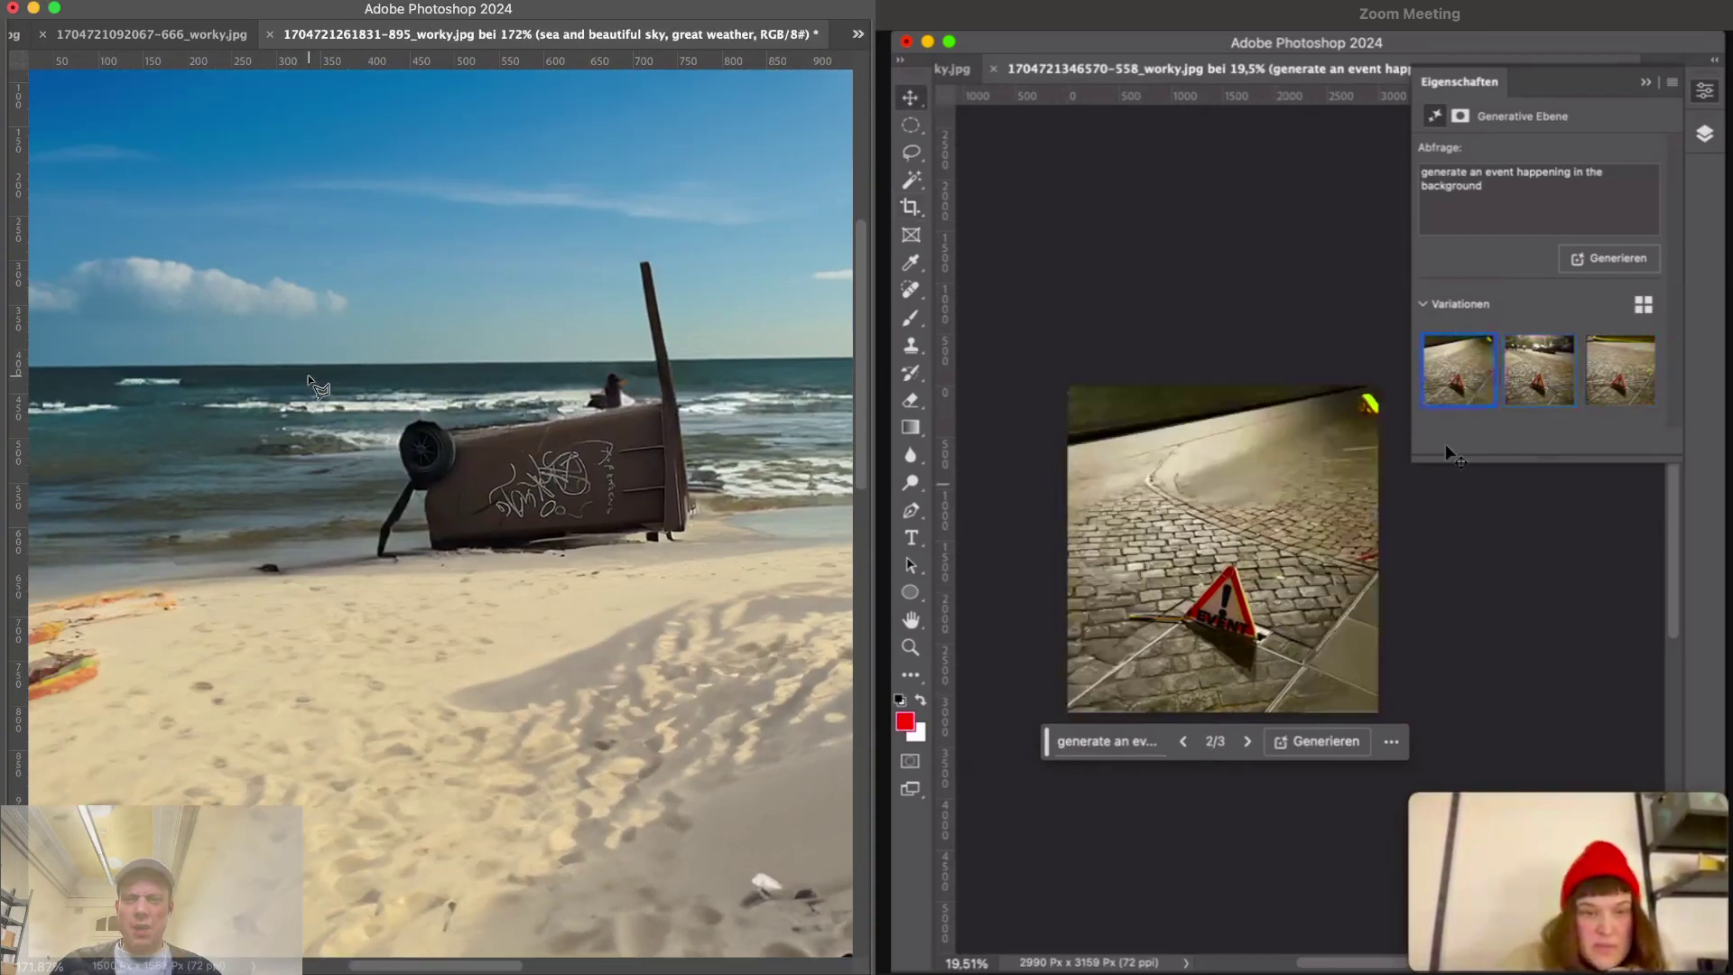
- Compare the three sea-and-sky variations across the whole photo and keep the first one
{"action": "scroll", "coordinate": [309, 378], "scroll_direction": "down", "scroll_amount": 5}
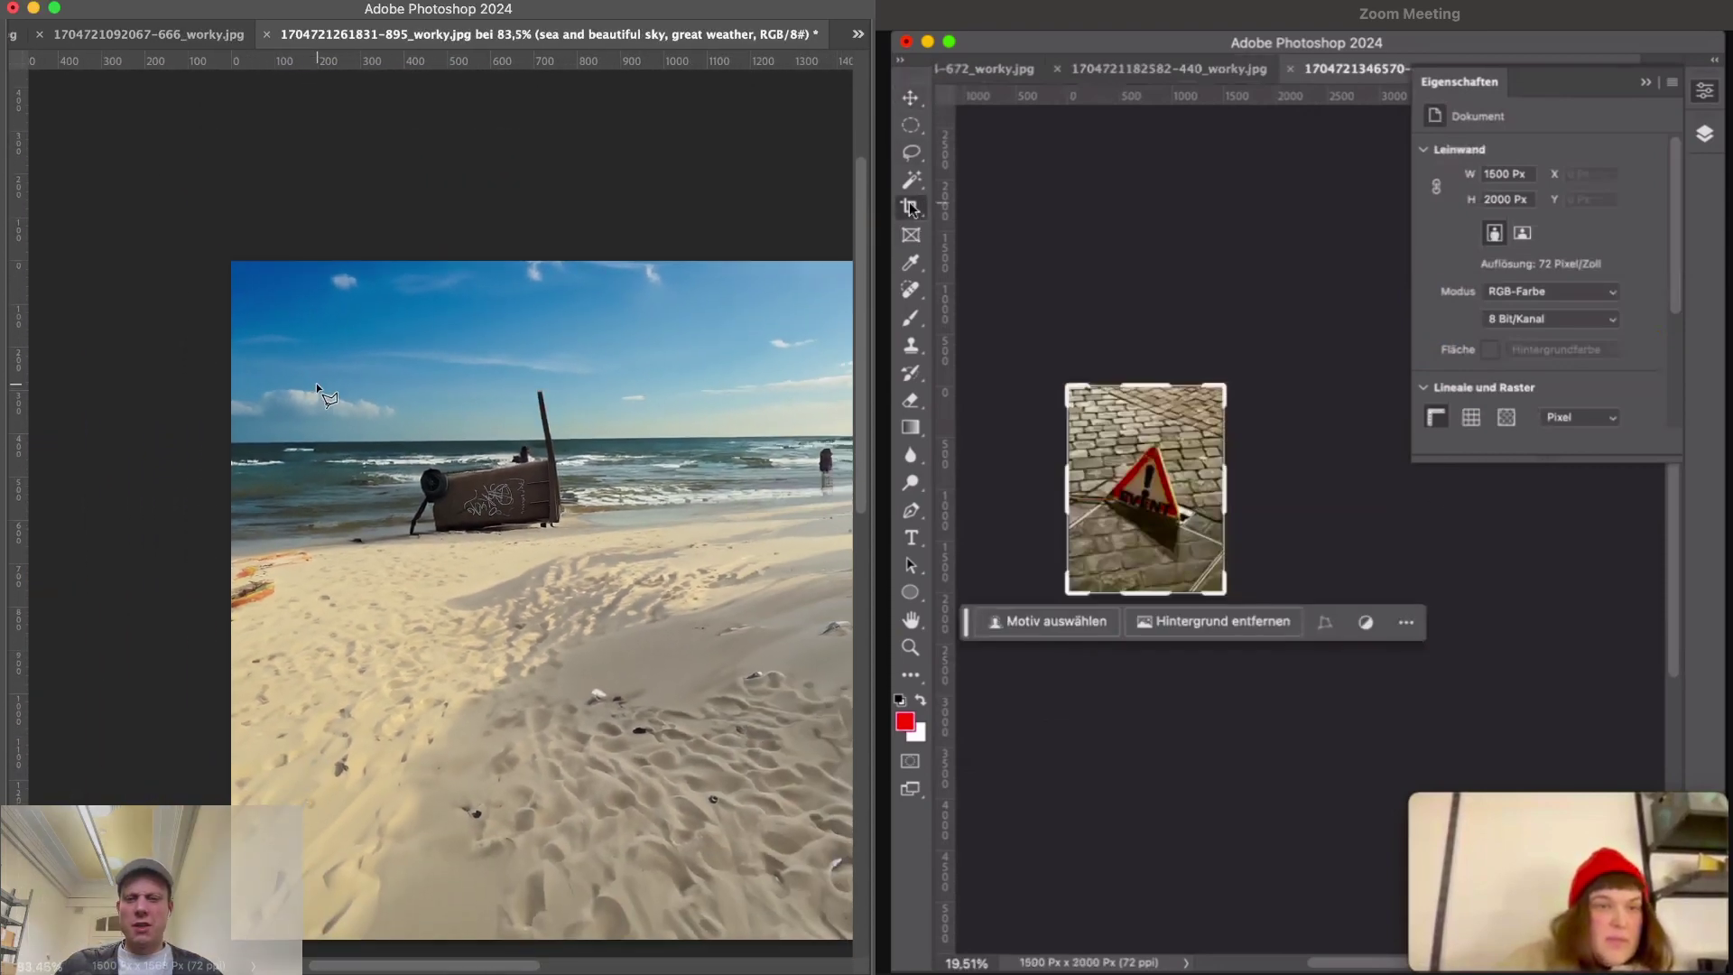
{"action": "scroll", "coordinate": [316, 382], "scroll_direction": "down", "scroll_amount": 1}
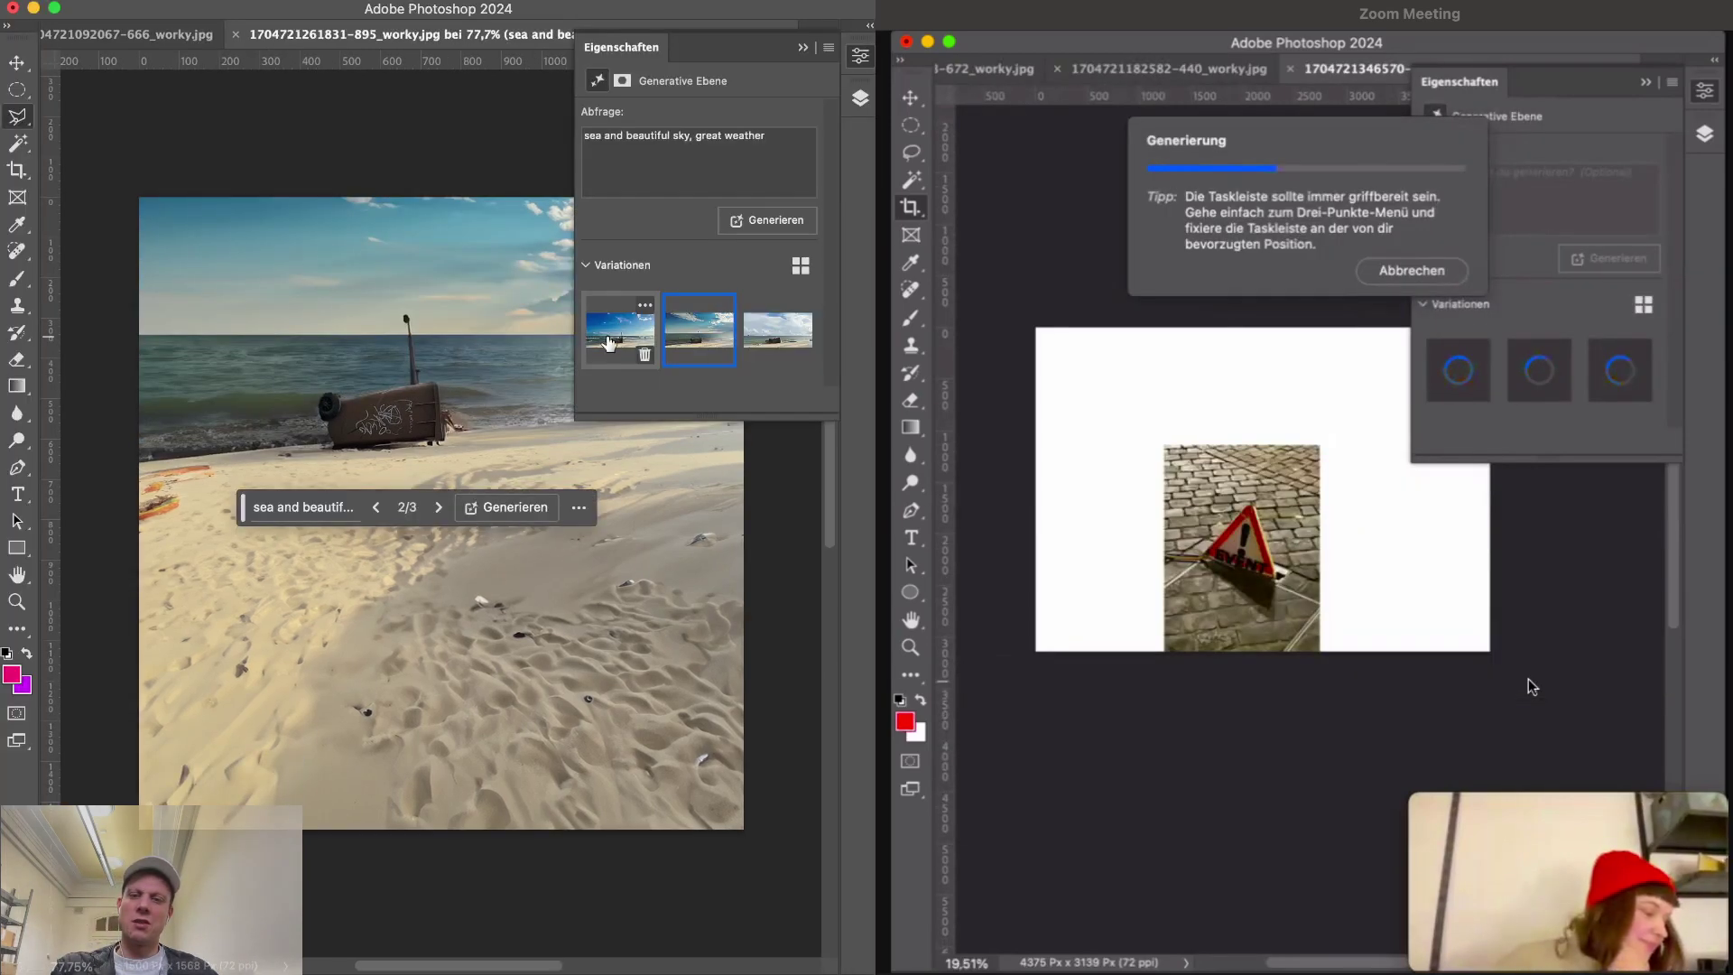
{"action": "left_click", "coordinate": [699, 329]}
{"action": "left_click", "coordinate": [778, 329]}
{"action": "left_click", "coordinate": [620, 330]}
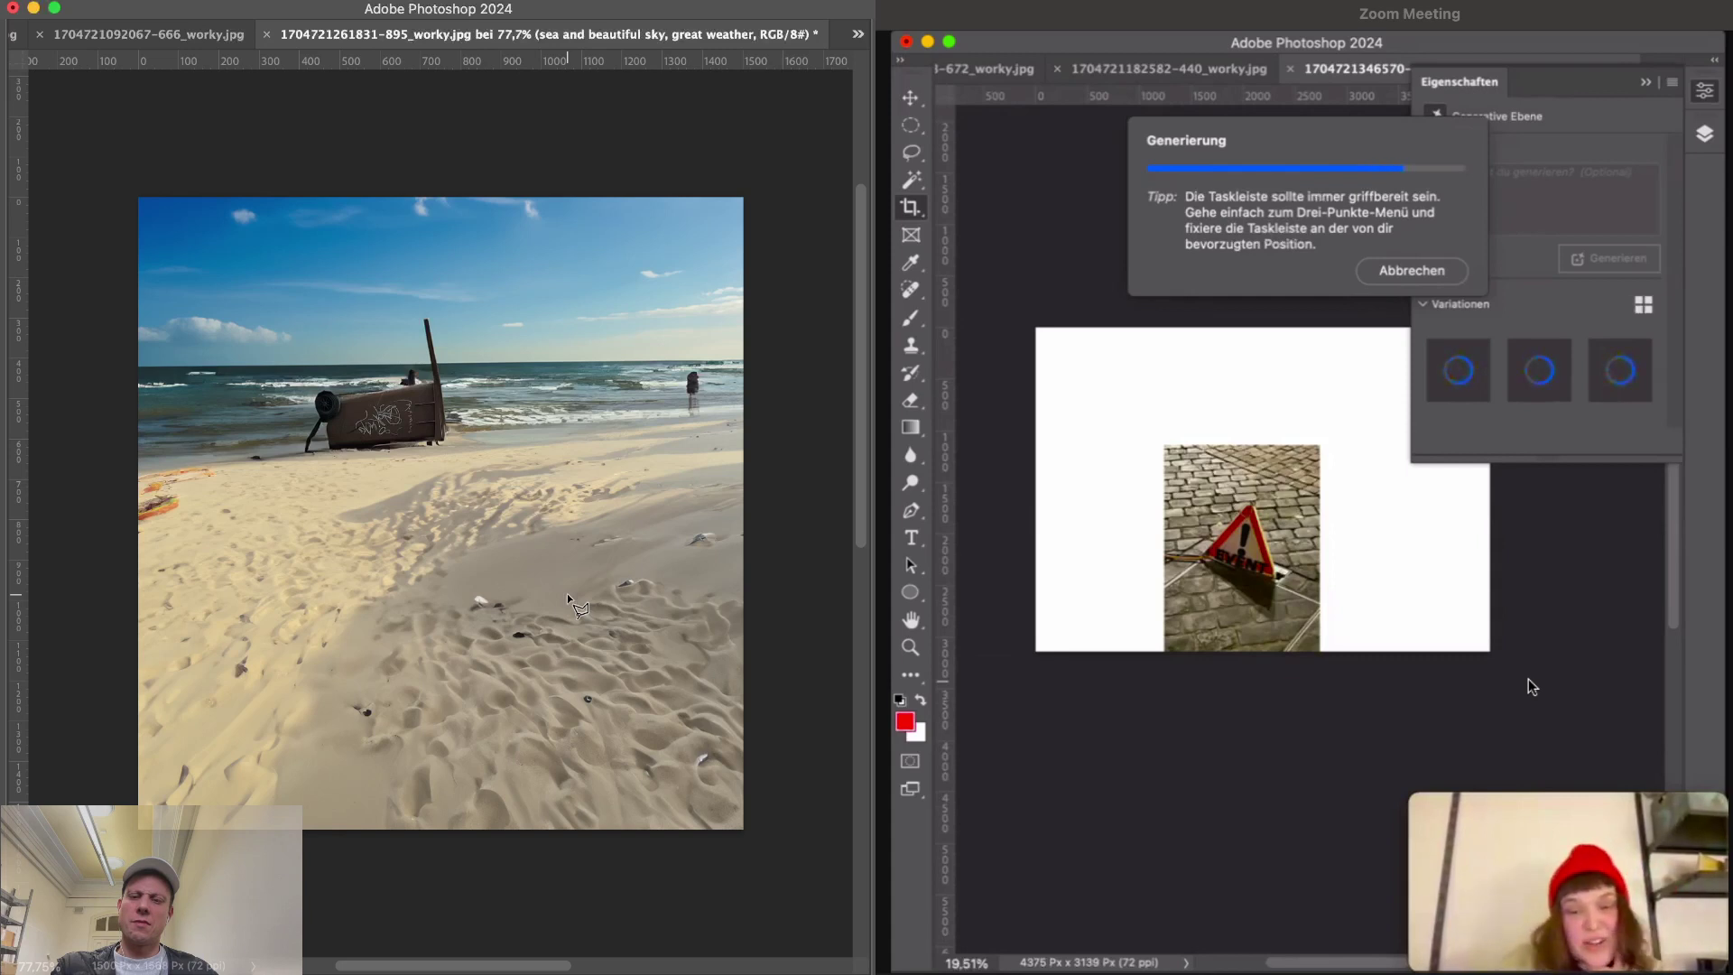
{"action": "key", "text": "Tab"}
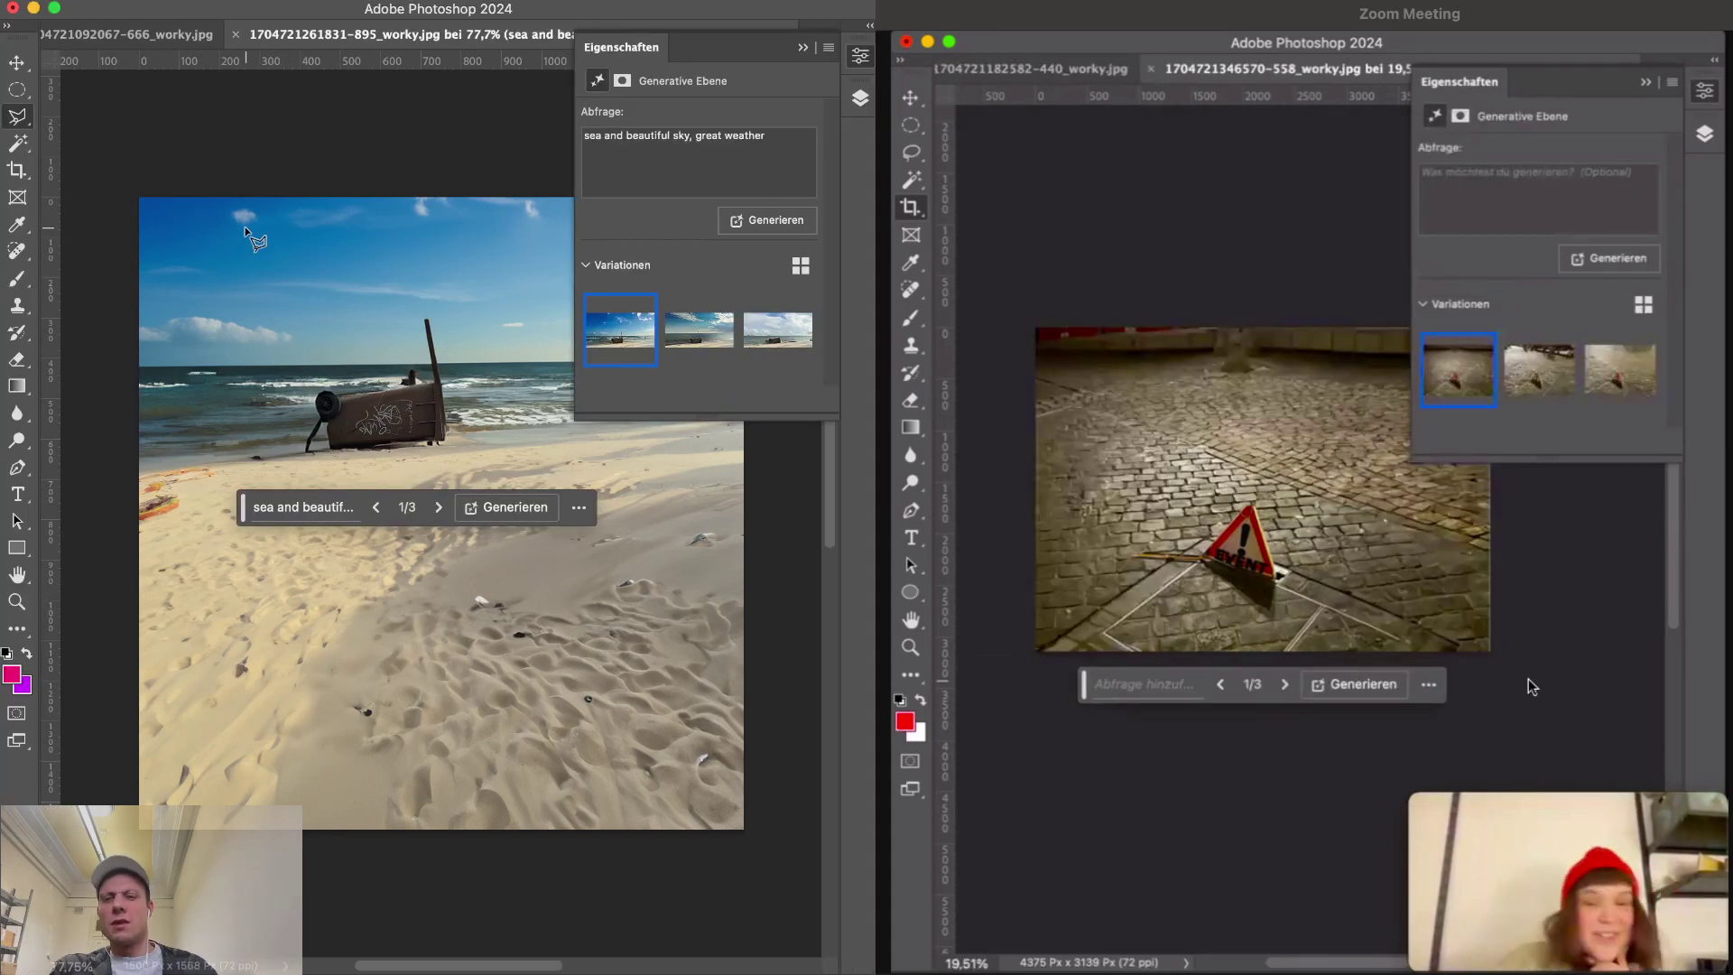
- Outline a tall area of sea and sand at the lid end of the overturned bin with the Polygonal Lasso
{"action": "key", "text": "Tab"}
{"action": "key", "text": "super+plus"}
{"action": "key", "text": "super+plus"}
{"action": "key", "text": "super+plus"}
{"action": "key", "text": "super+plus"}
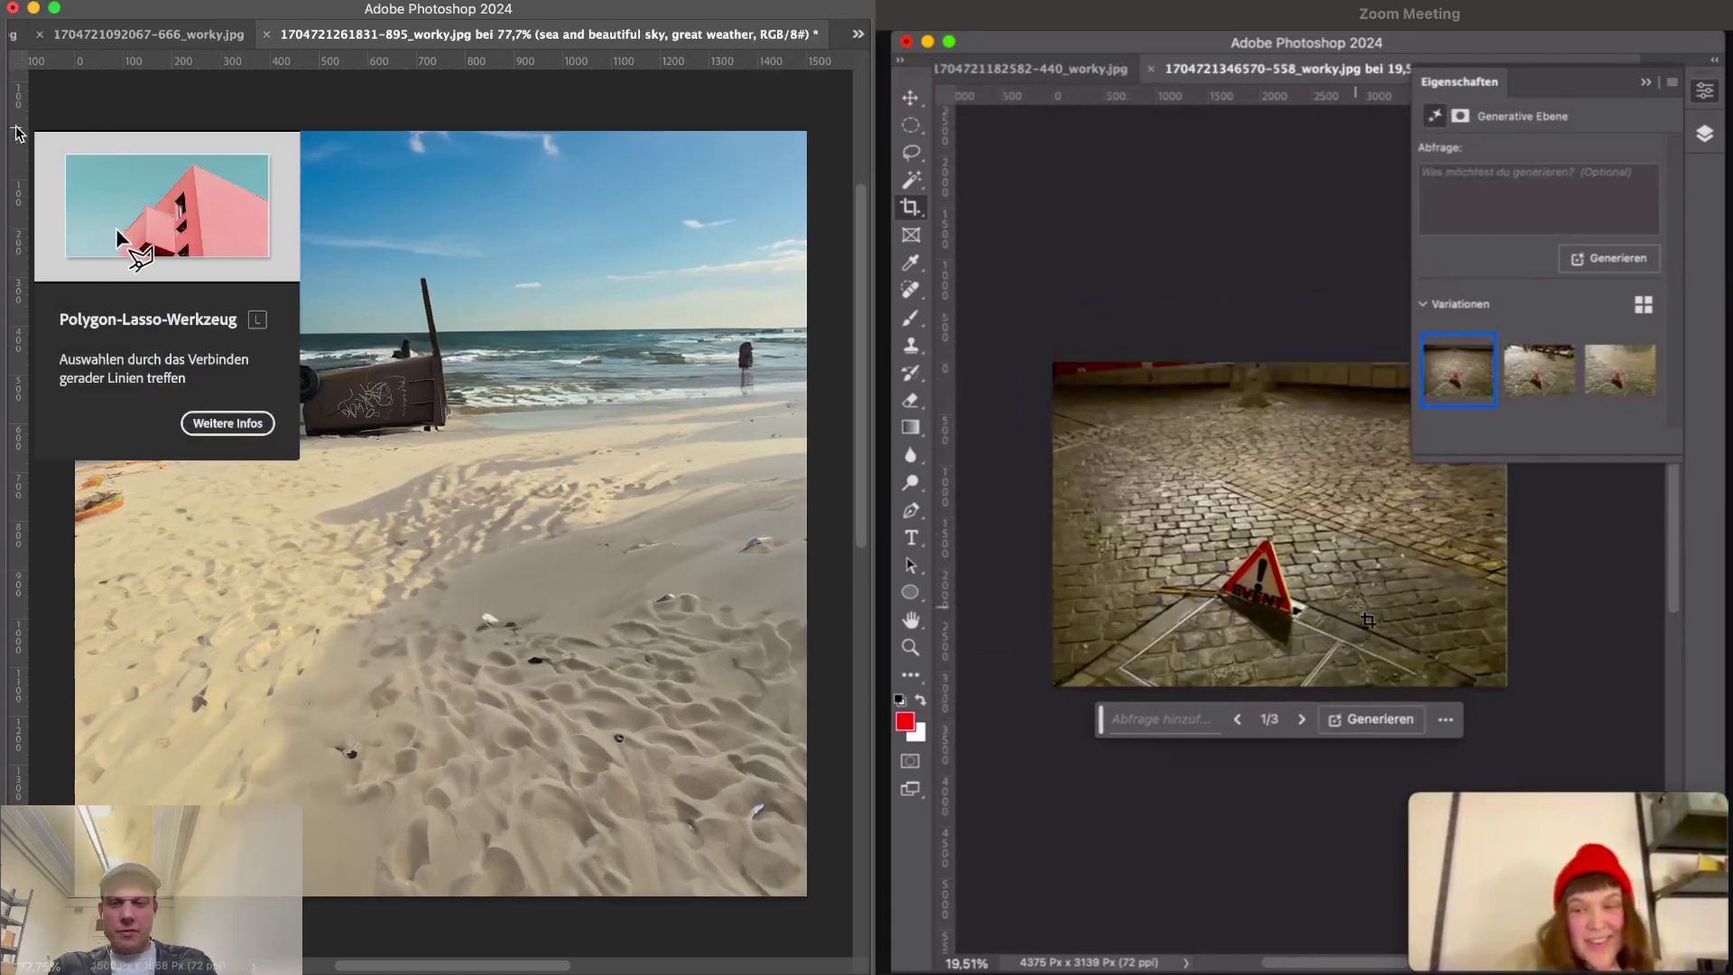
{"action": "scroll", "coordinate": [475, 310], "scroll_direction": "up", "scroll_amount": 5}
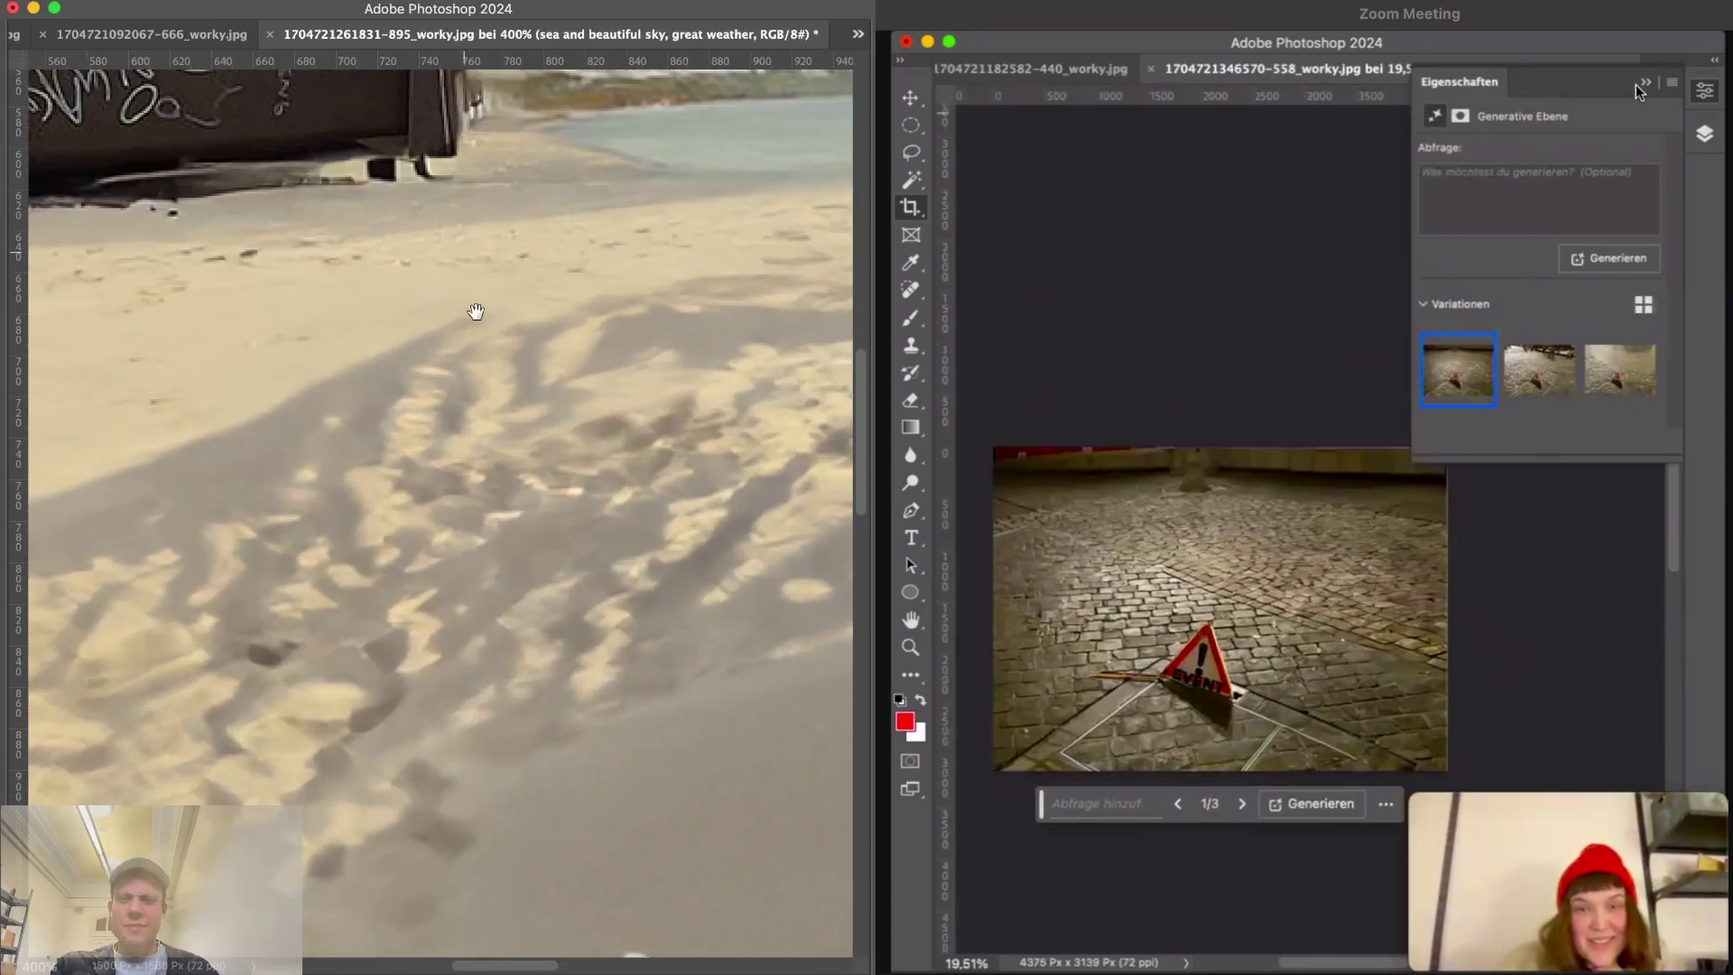
{"action": "left_click", "coordinate": [517, 566]}
{"action": "left_click", "coordinate": [487, 493]}
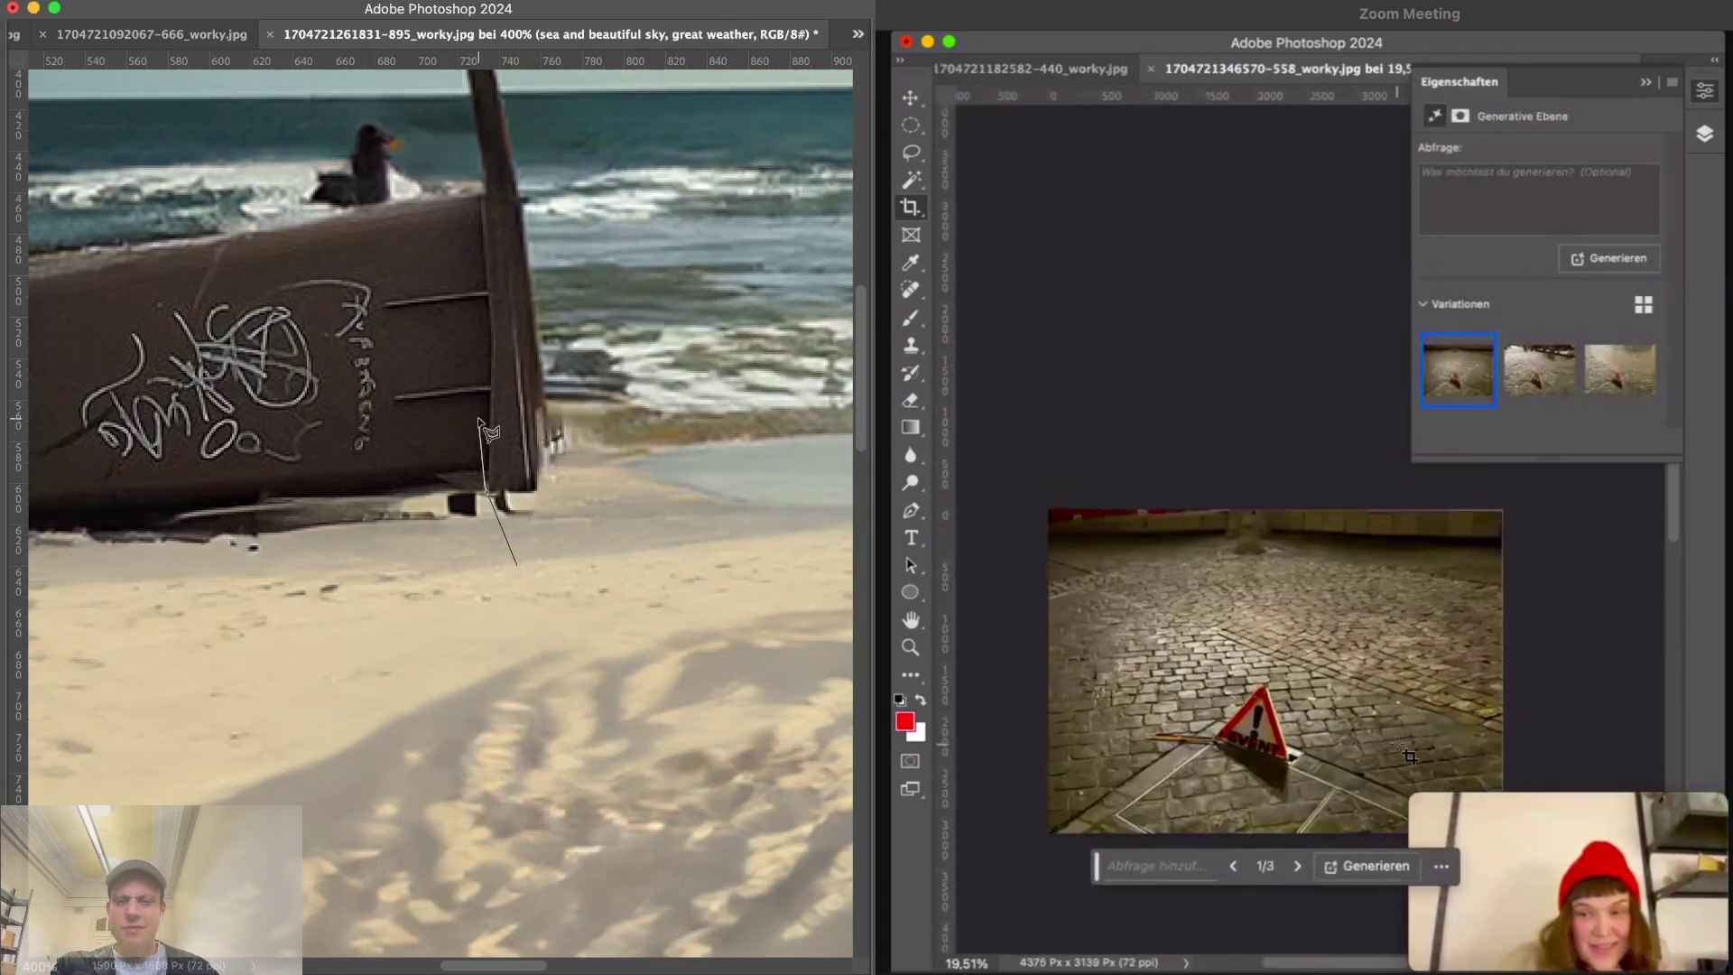
{"action": "left_click", "coordinate": [479, 420]}
{"action": "left_click", "coordinate": [560, 268]}
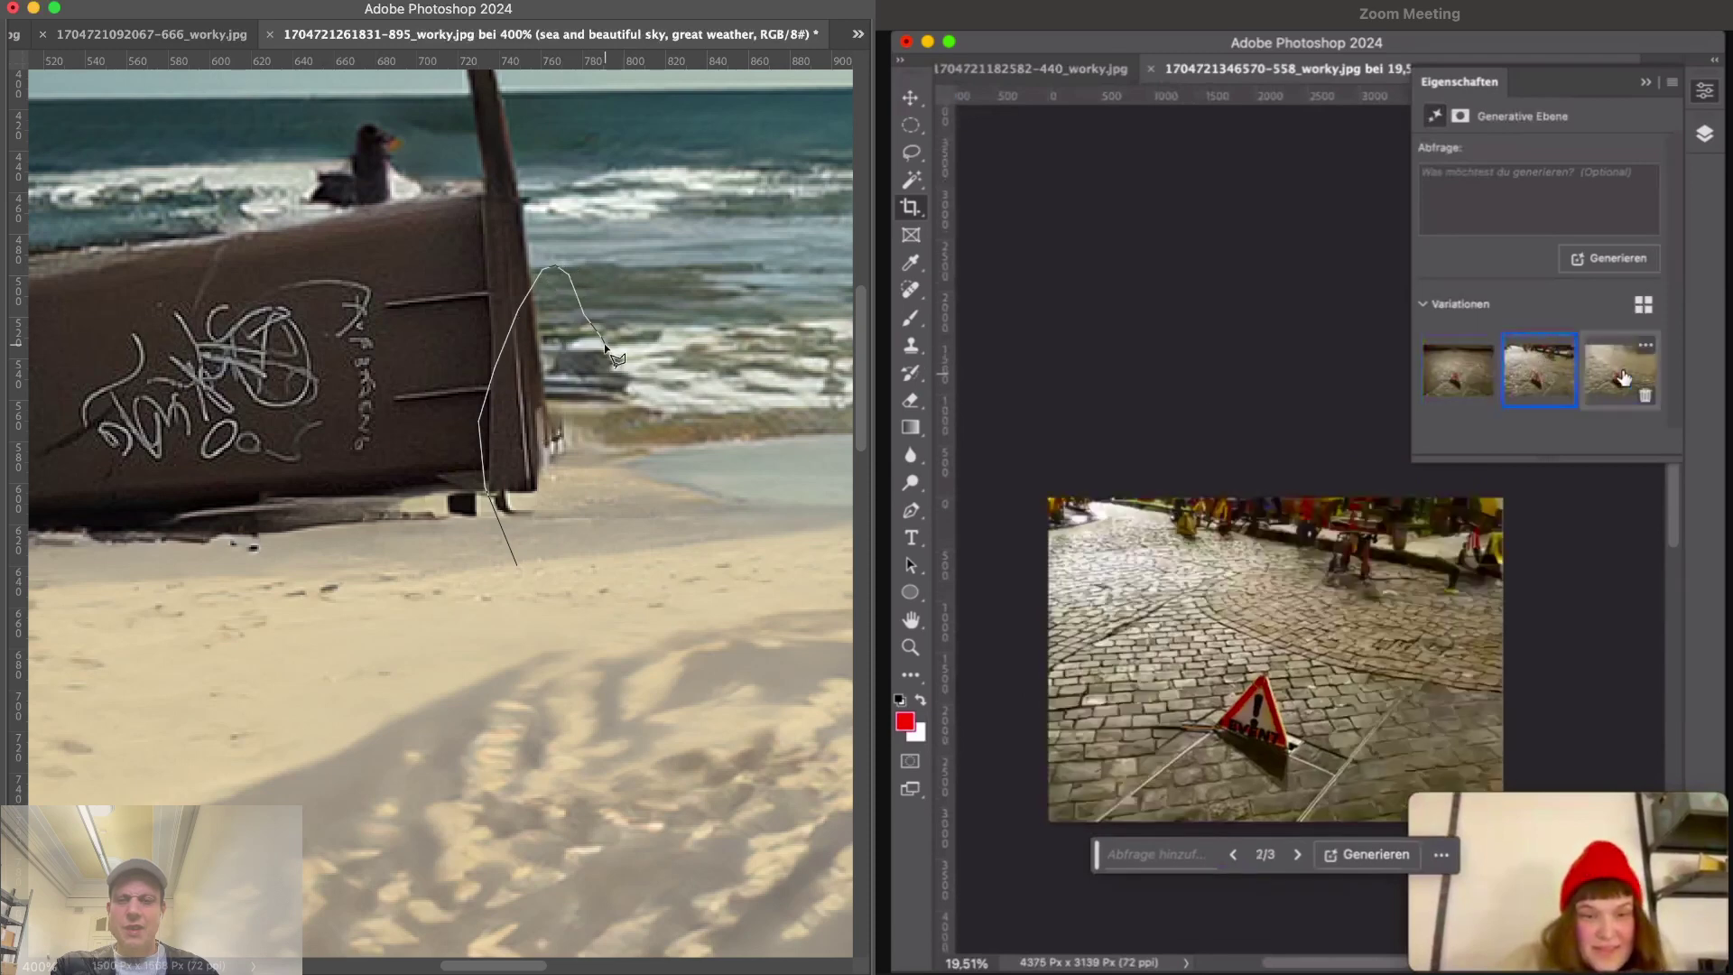
{"action": "left_click", "coordinate": [660, 483]}
{"action": "left_click", "coordinate": [659, 534]}
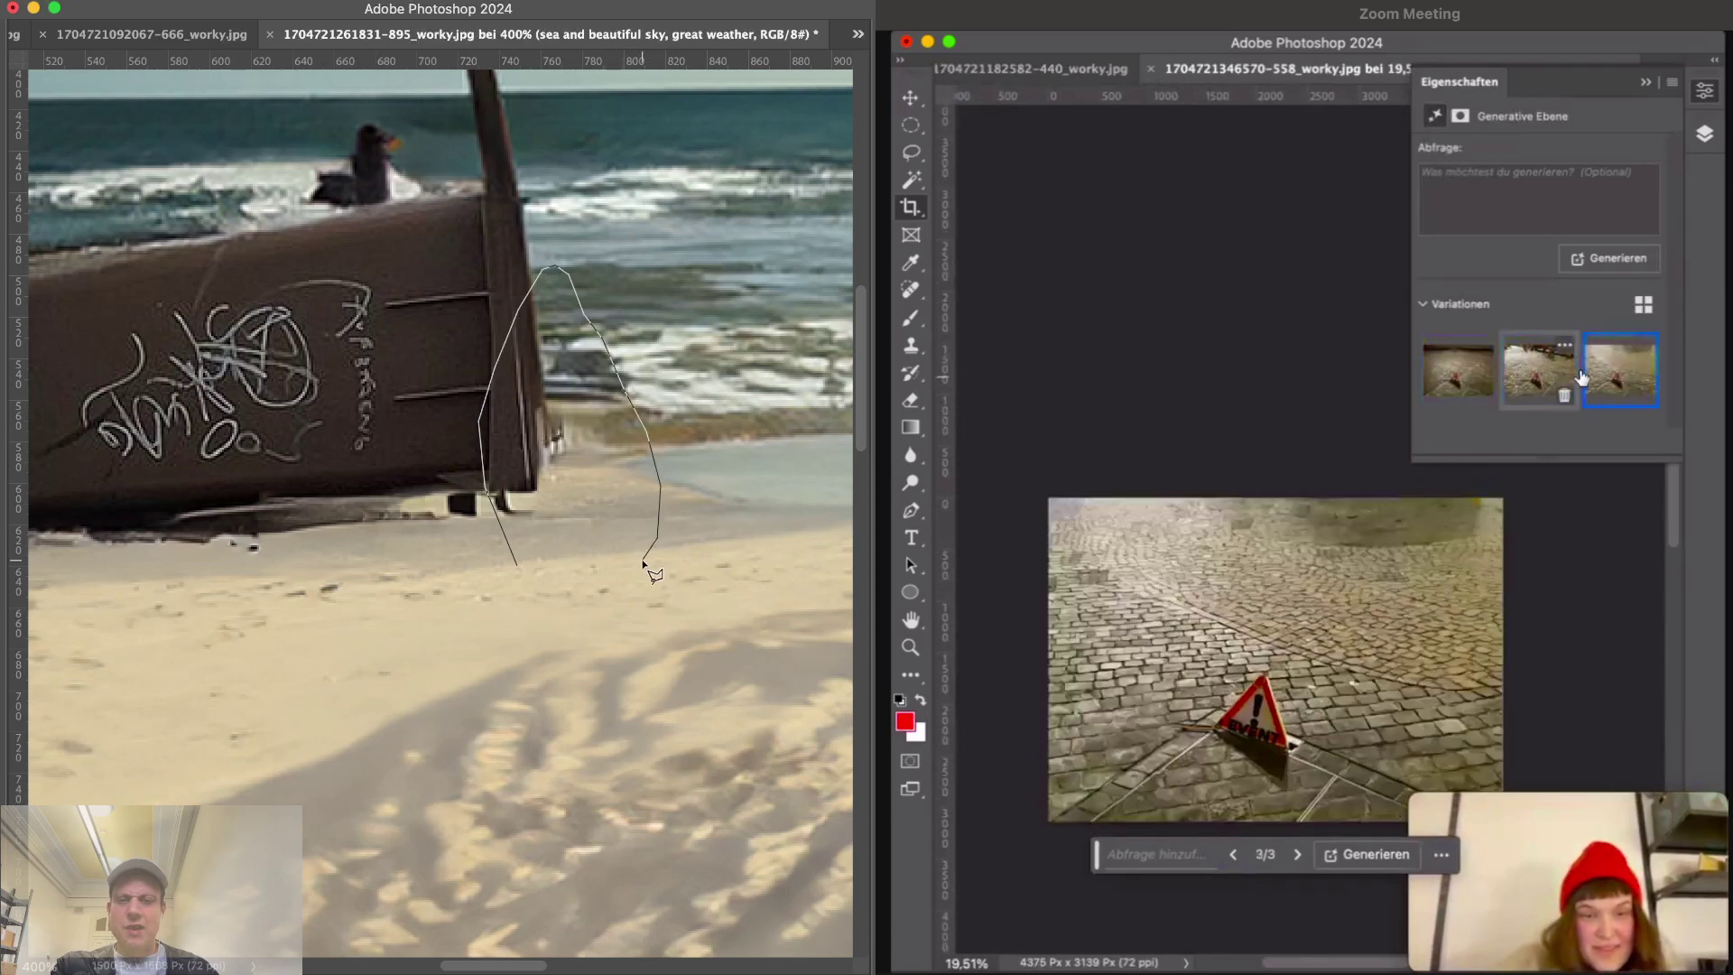
{"action": "left_click", "coordinate": [517, 568]}
- Fill the outlined area beside the bin using Generative Fill with the prompt "cocktail with straw at beach"
{"action": "key", "text": "Tab"}
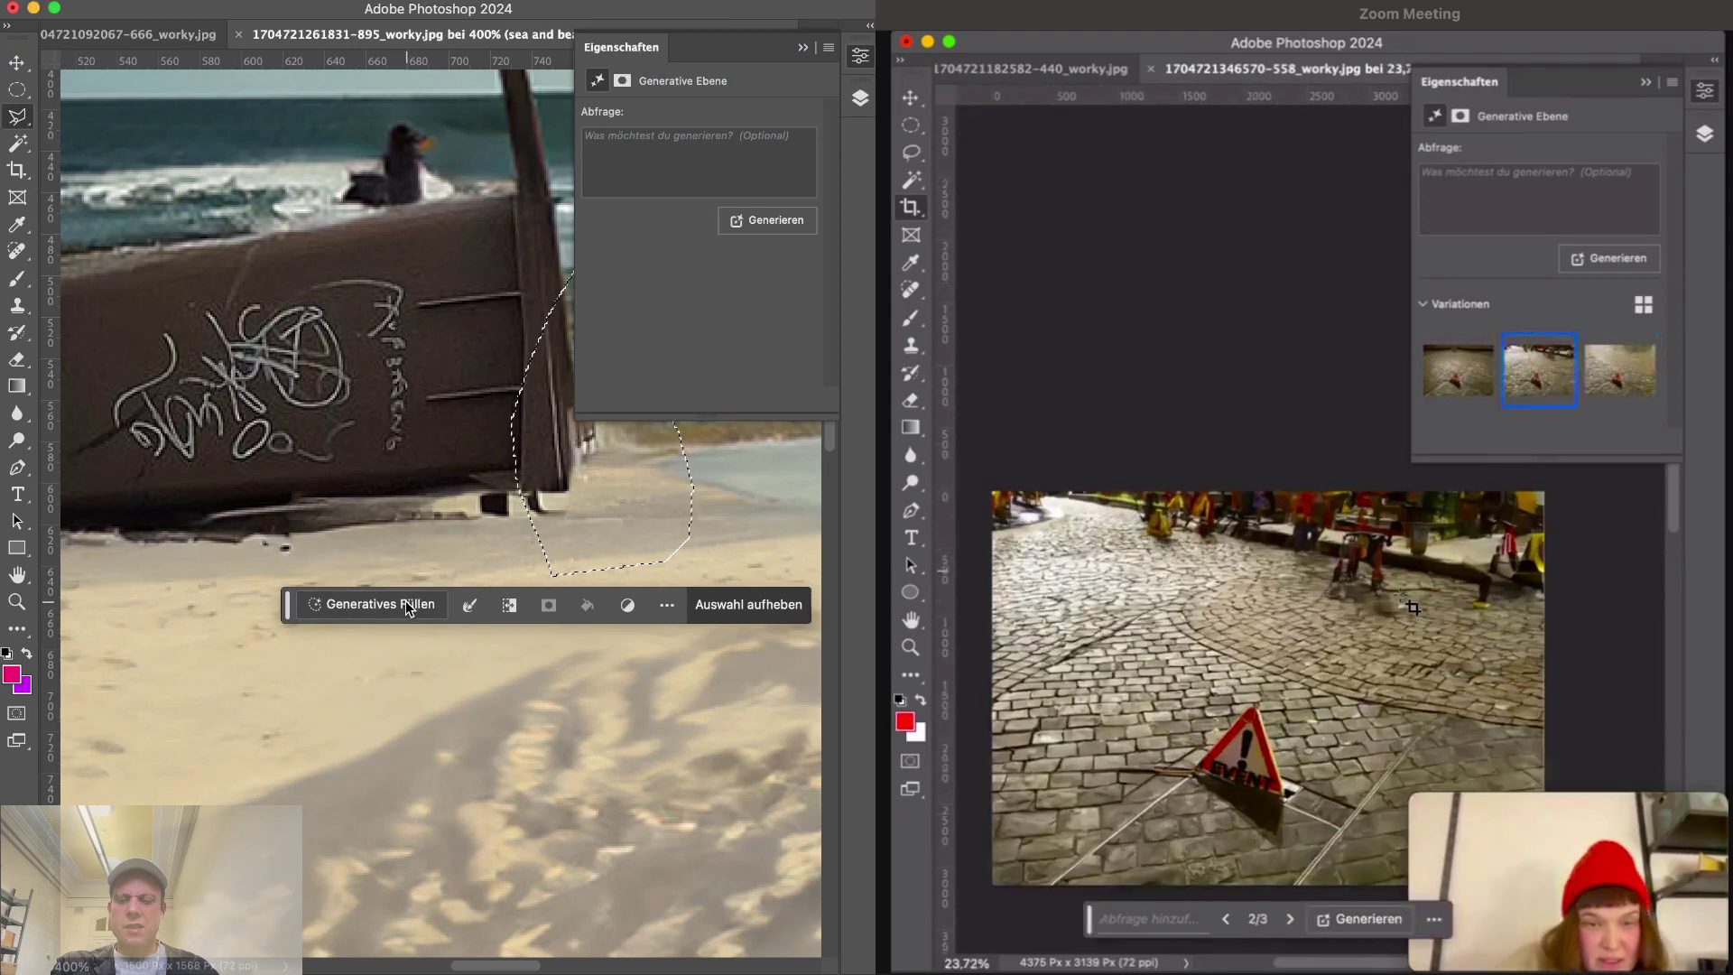
{"action": "left_click", "coordinate": [404, 603]}
{"action": "type", "text": "cock"}
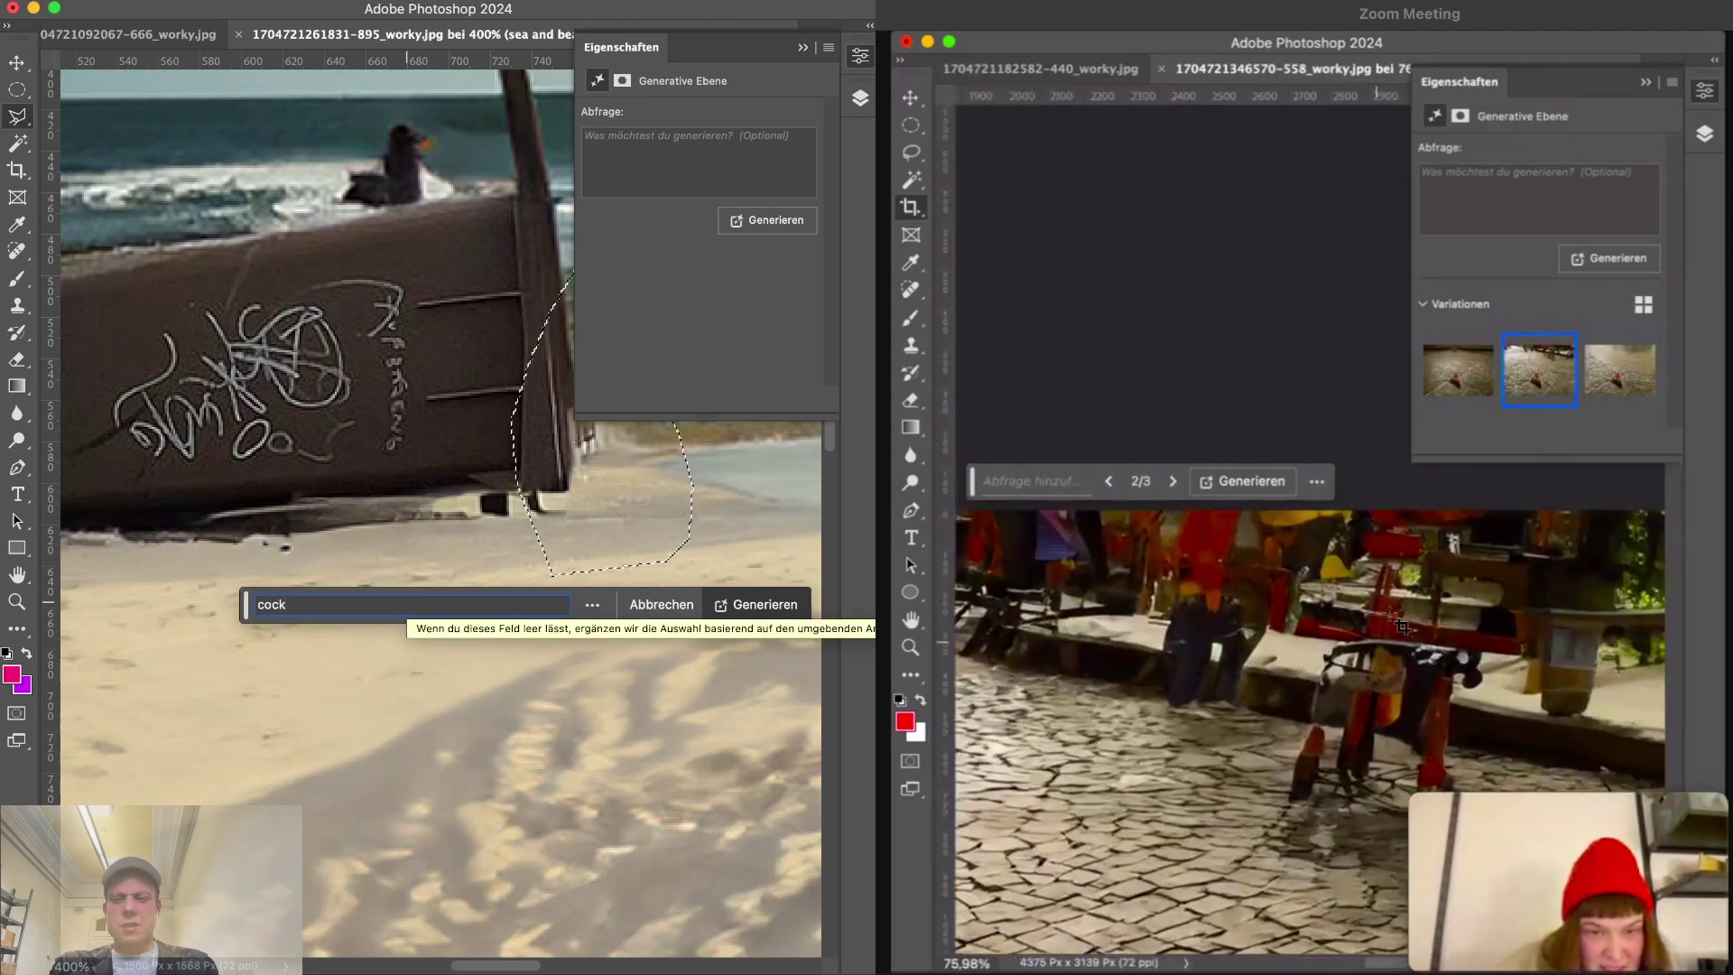
{"action": "type", "text": "tail with s"}
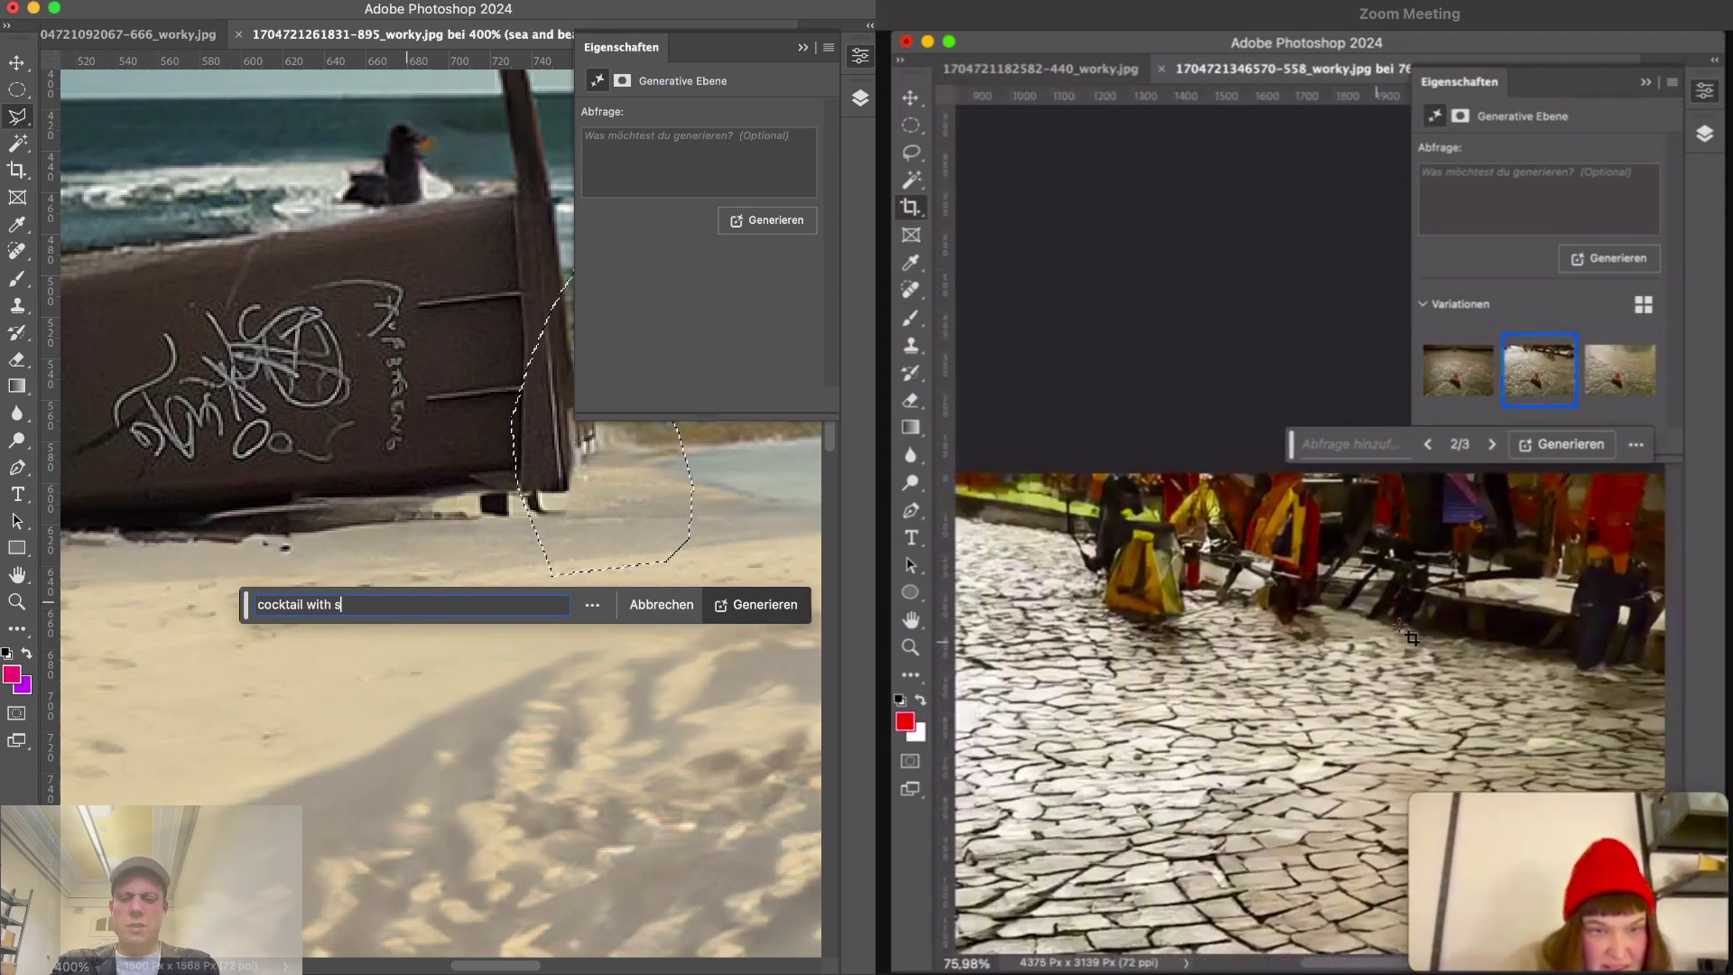
{"action": "type", "text": "traw at beach"}
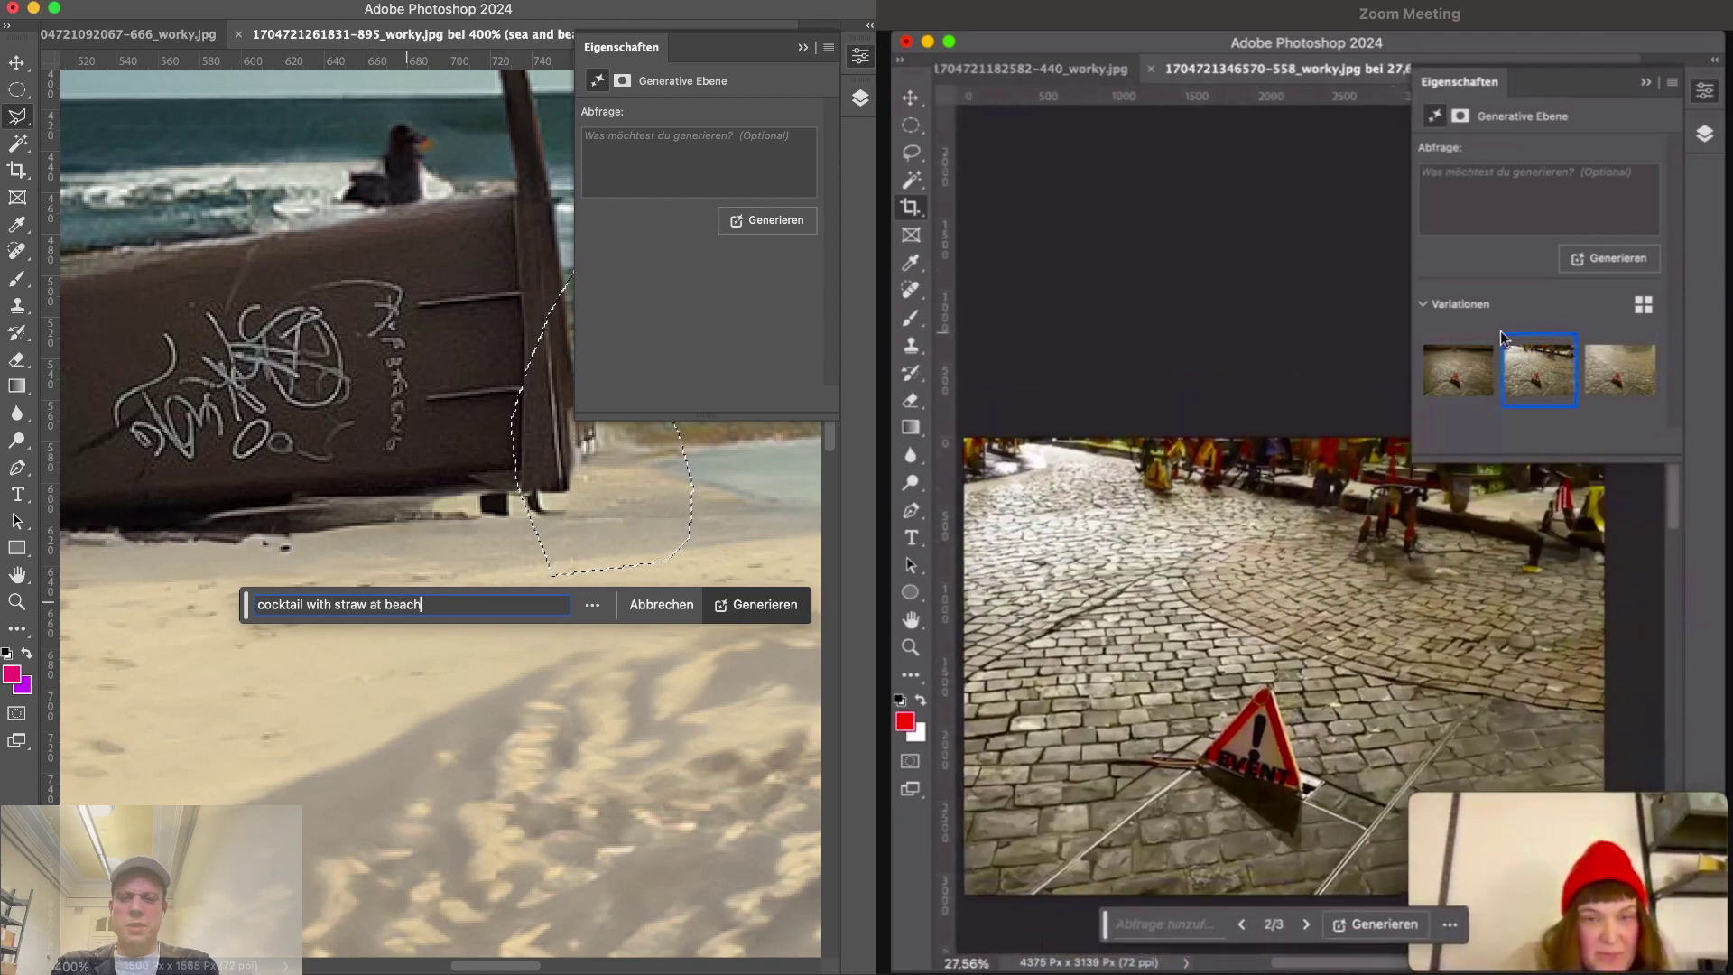
{"action": "key", "text": "Return"}
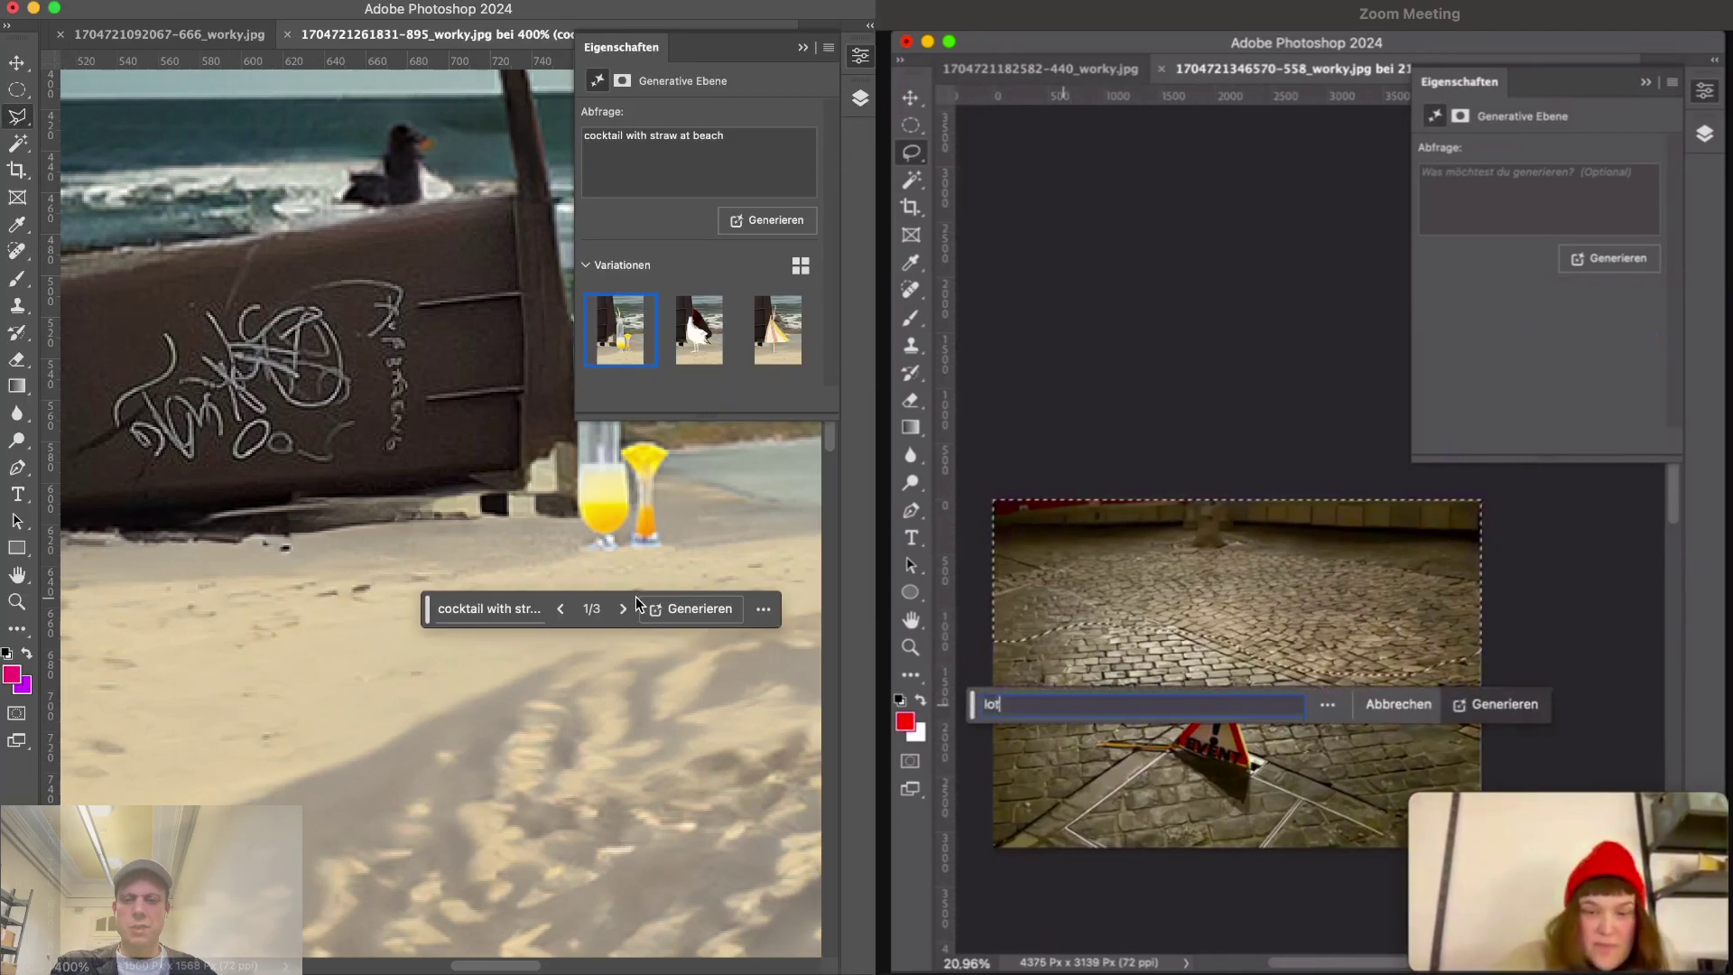
- Compare the three cocktail variations and keep the first one with the yellow drinks
{"action": "left_click", "coordinate": [624, 609]}
{"action": "left_click", "coordinate": [625, 609]}
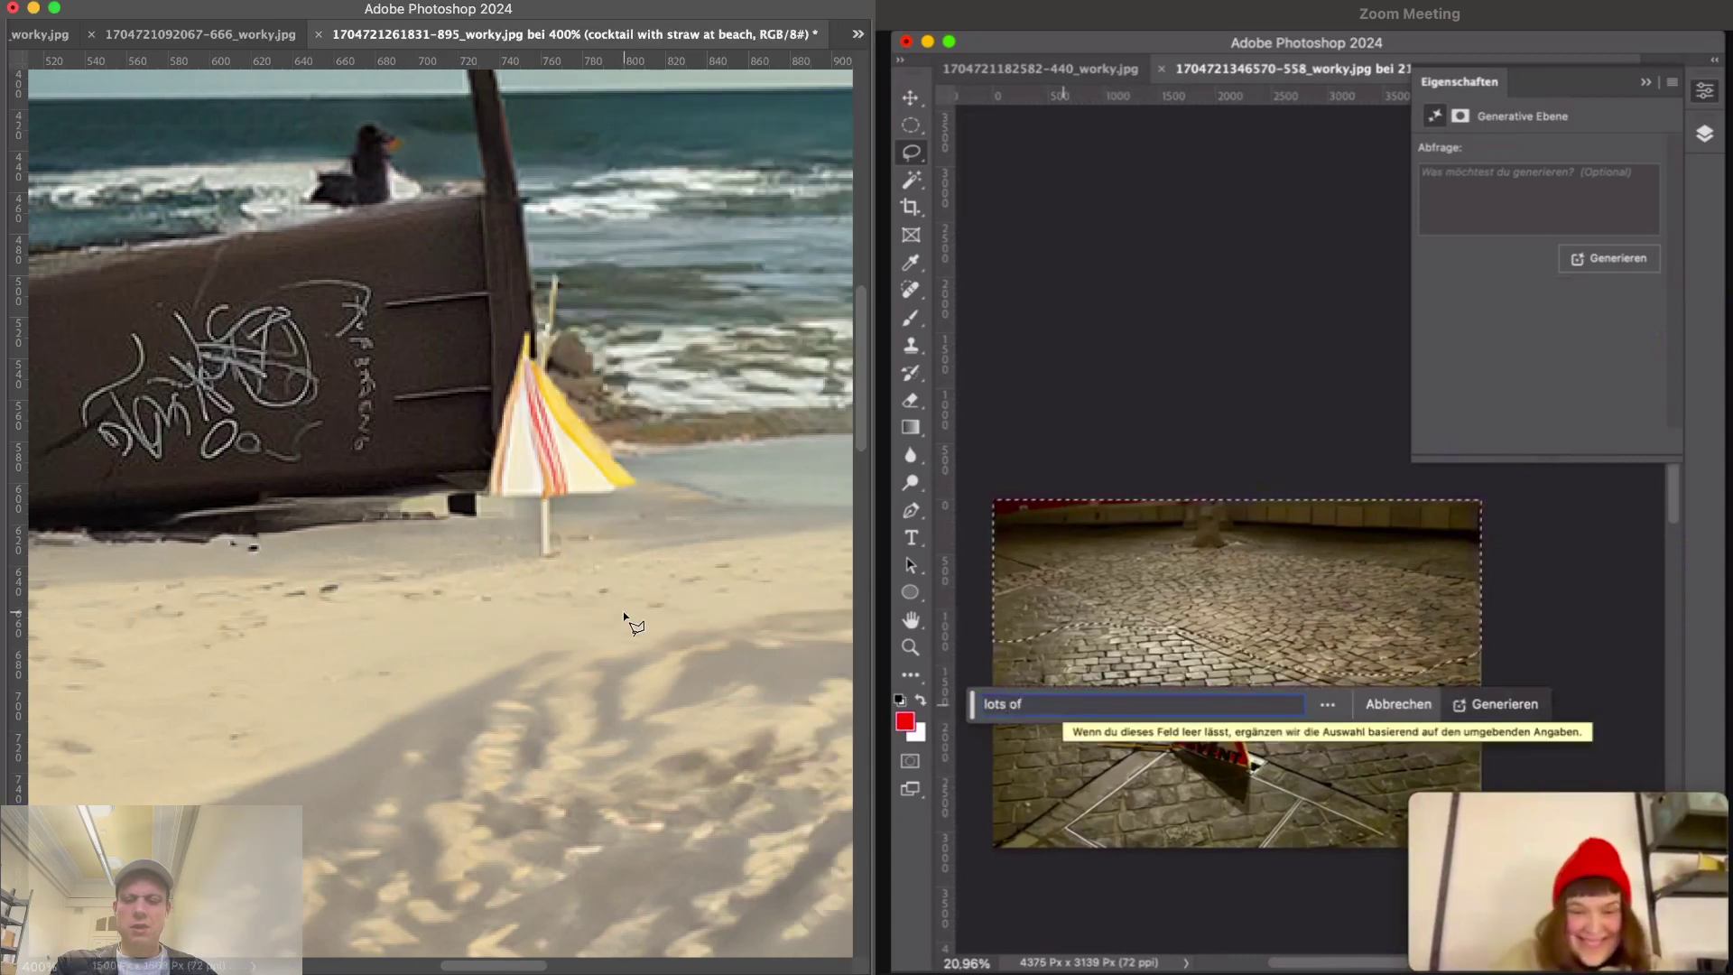
{"action": "left_click", "coordinate": [571, 615]}
{"action": "left_click_drag", "start_coordinate": [571, 615], "coordinate": [480, 723]}
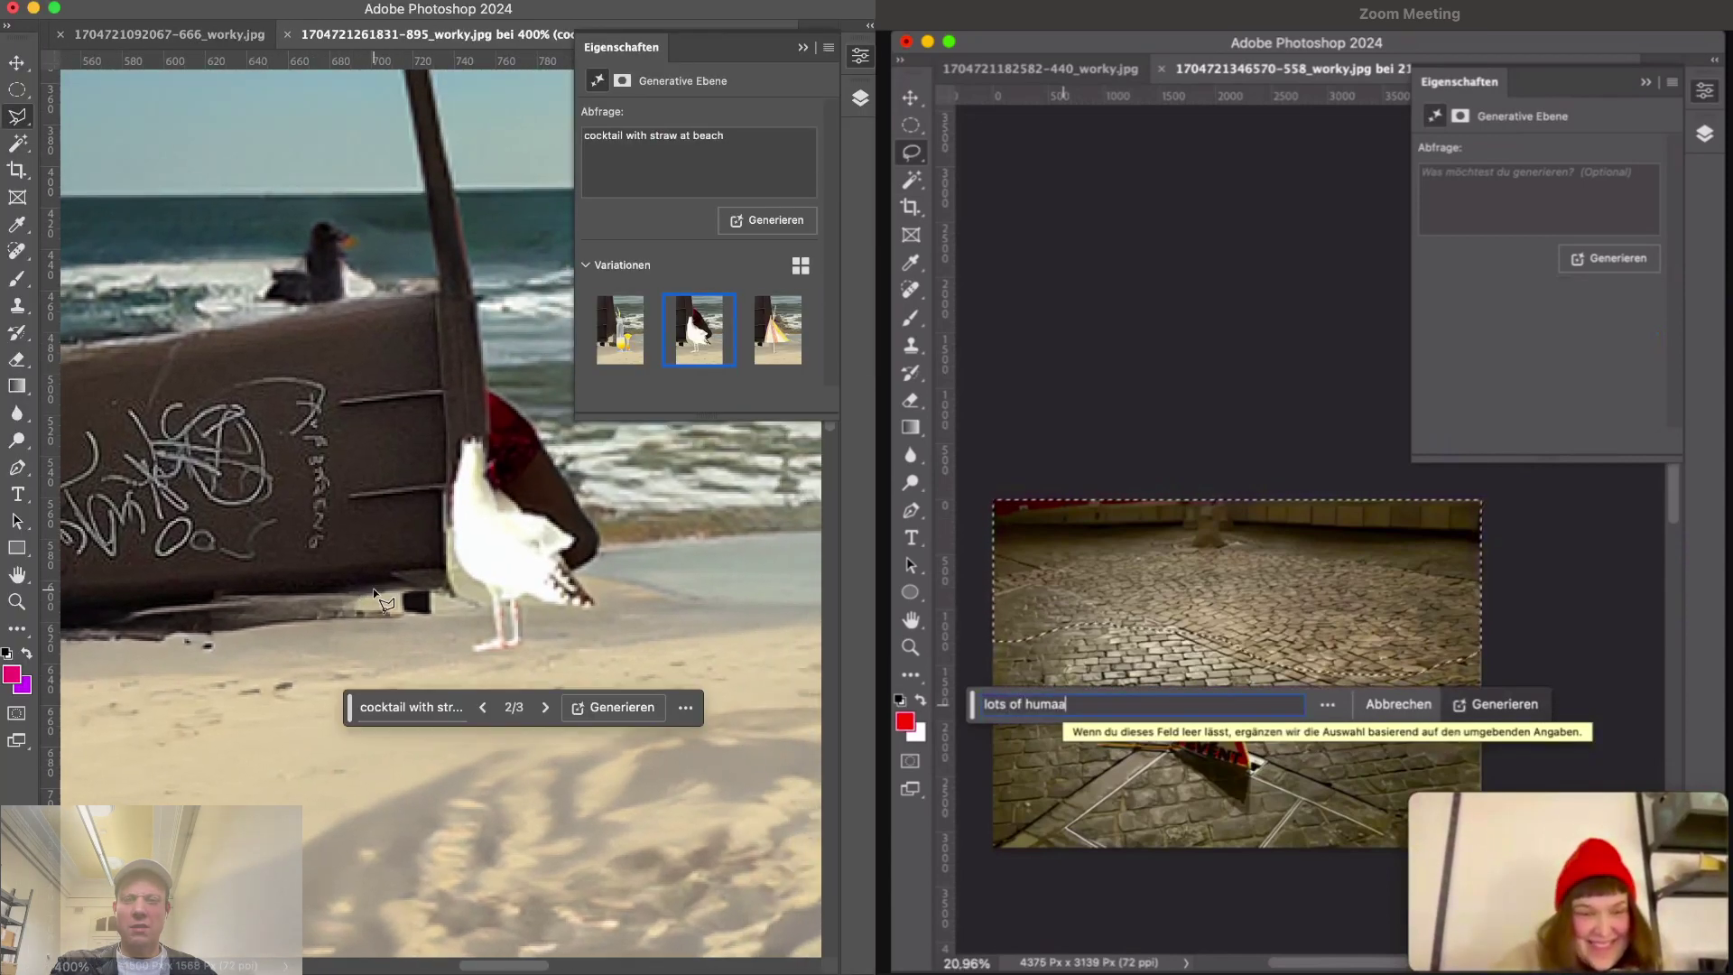
{"action": "left_click", "coordinate": [482, 706]}
{"action": "scroll", "coordinate": [482, 713], "scroll_direction": "down", "scroll_amount": 5}
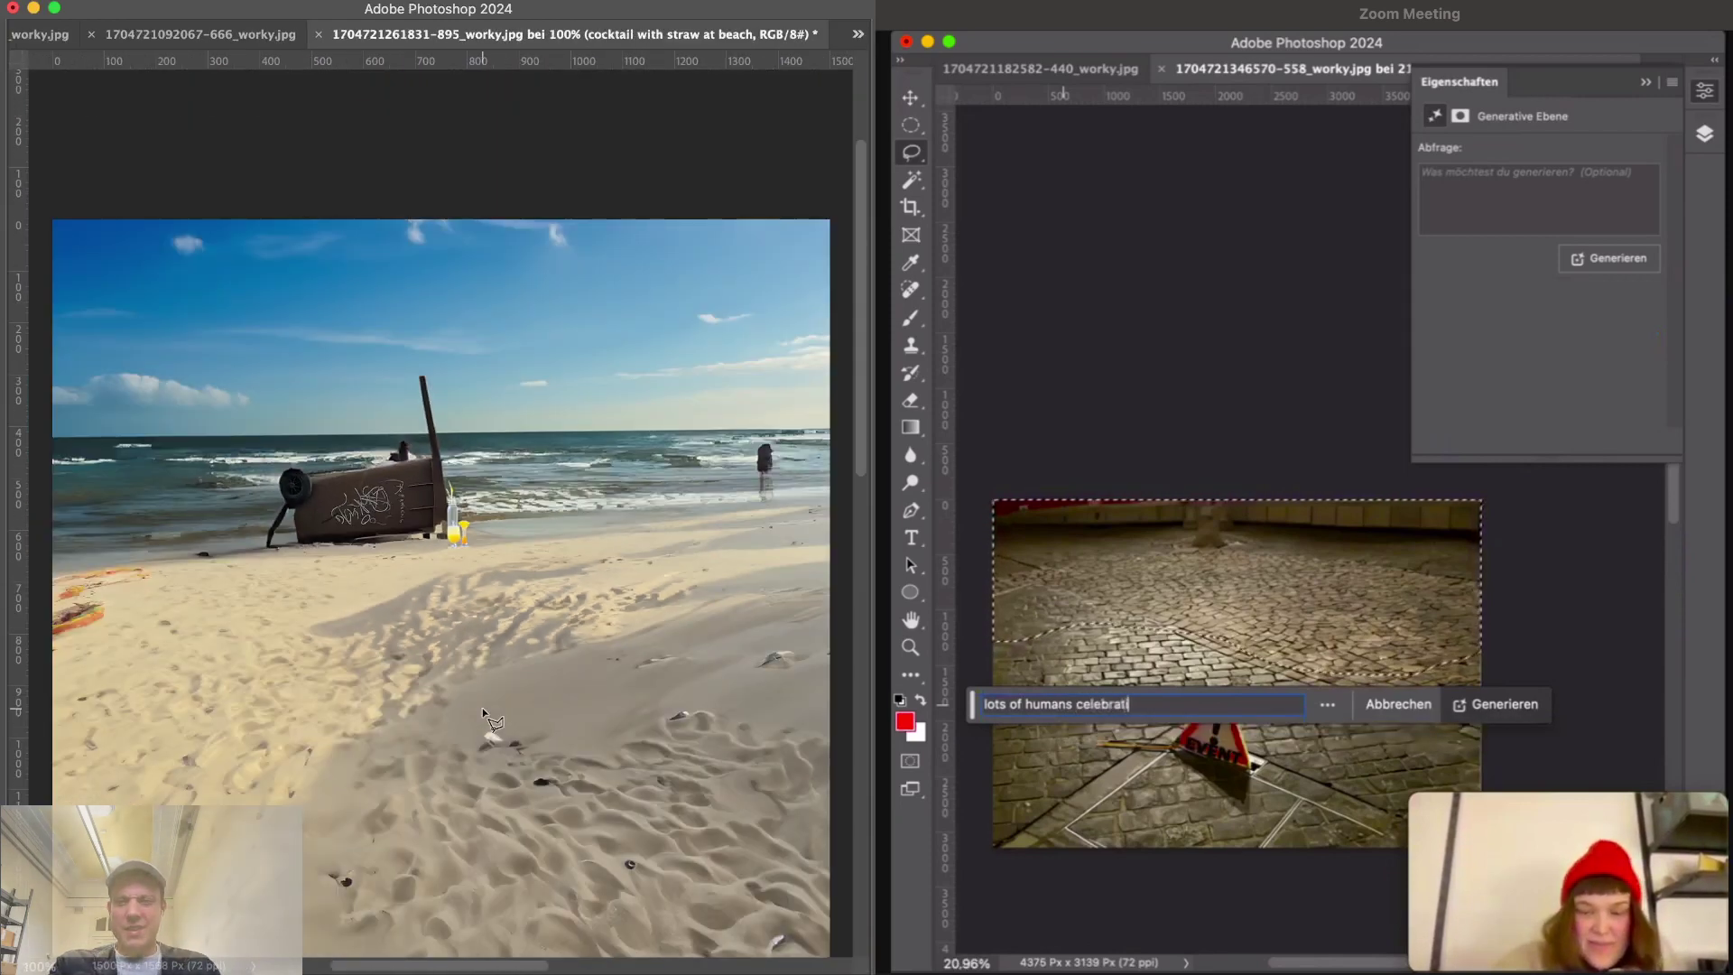
- Outline a flat strip of sand beneath the overturned bin and the drinks with the Polygonal Lasso
{"action": "key", "text": "Tab"}
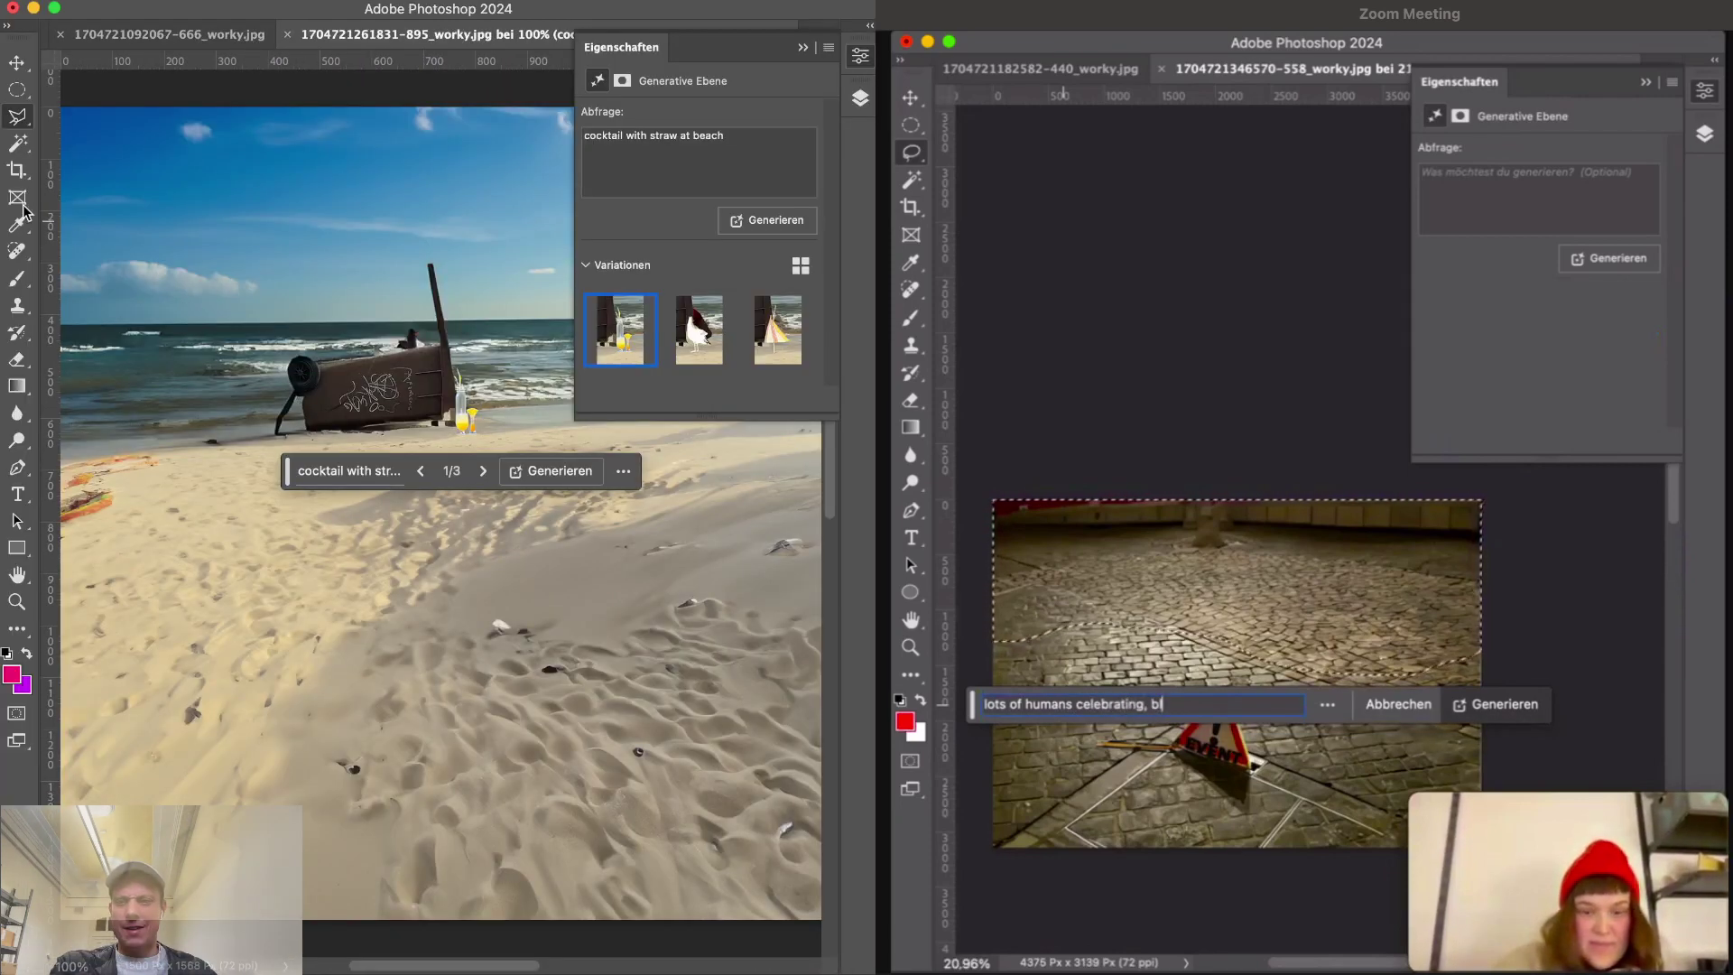
{"action": "key", "text": "Tab"}
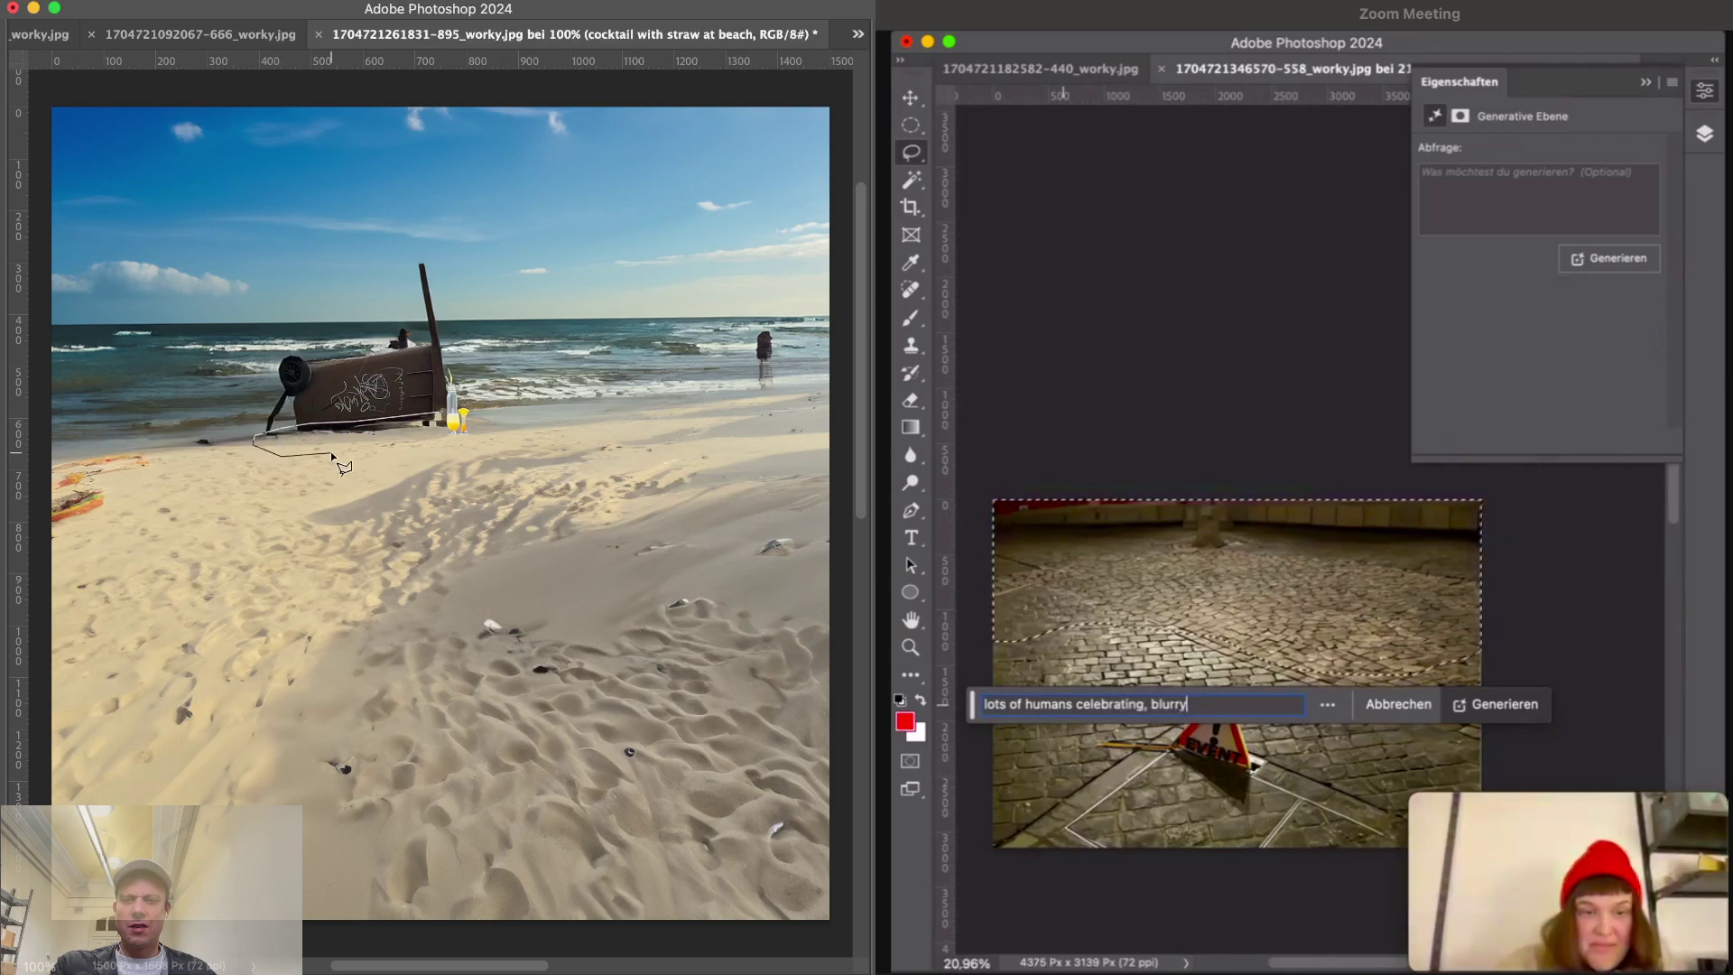
{"action": "left_click", "coordinate": [485, 419]}
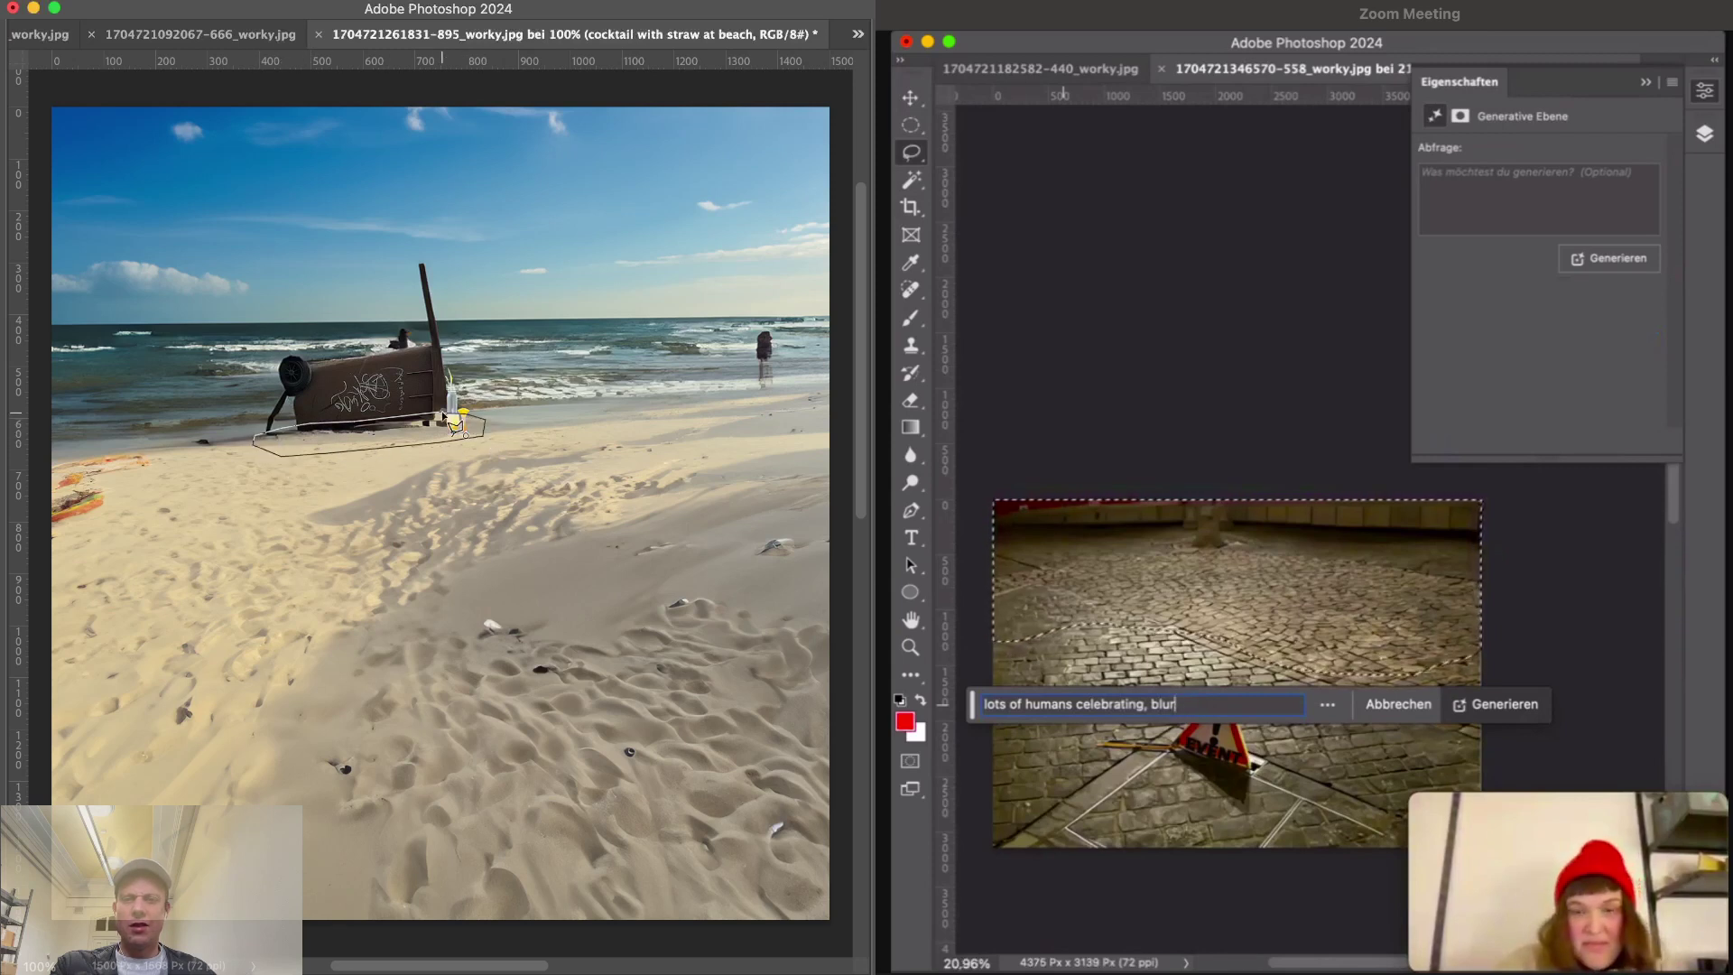
{"action": "left_click", "coordinate": [443, 417]}
{"action": "key", "text": "Tab"}
- Fill the outlined strip under the bin using Generative Fill with the prompt "beautiful beach towel"
{"action": "left_click", "coordinate": [209, 484]}
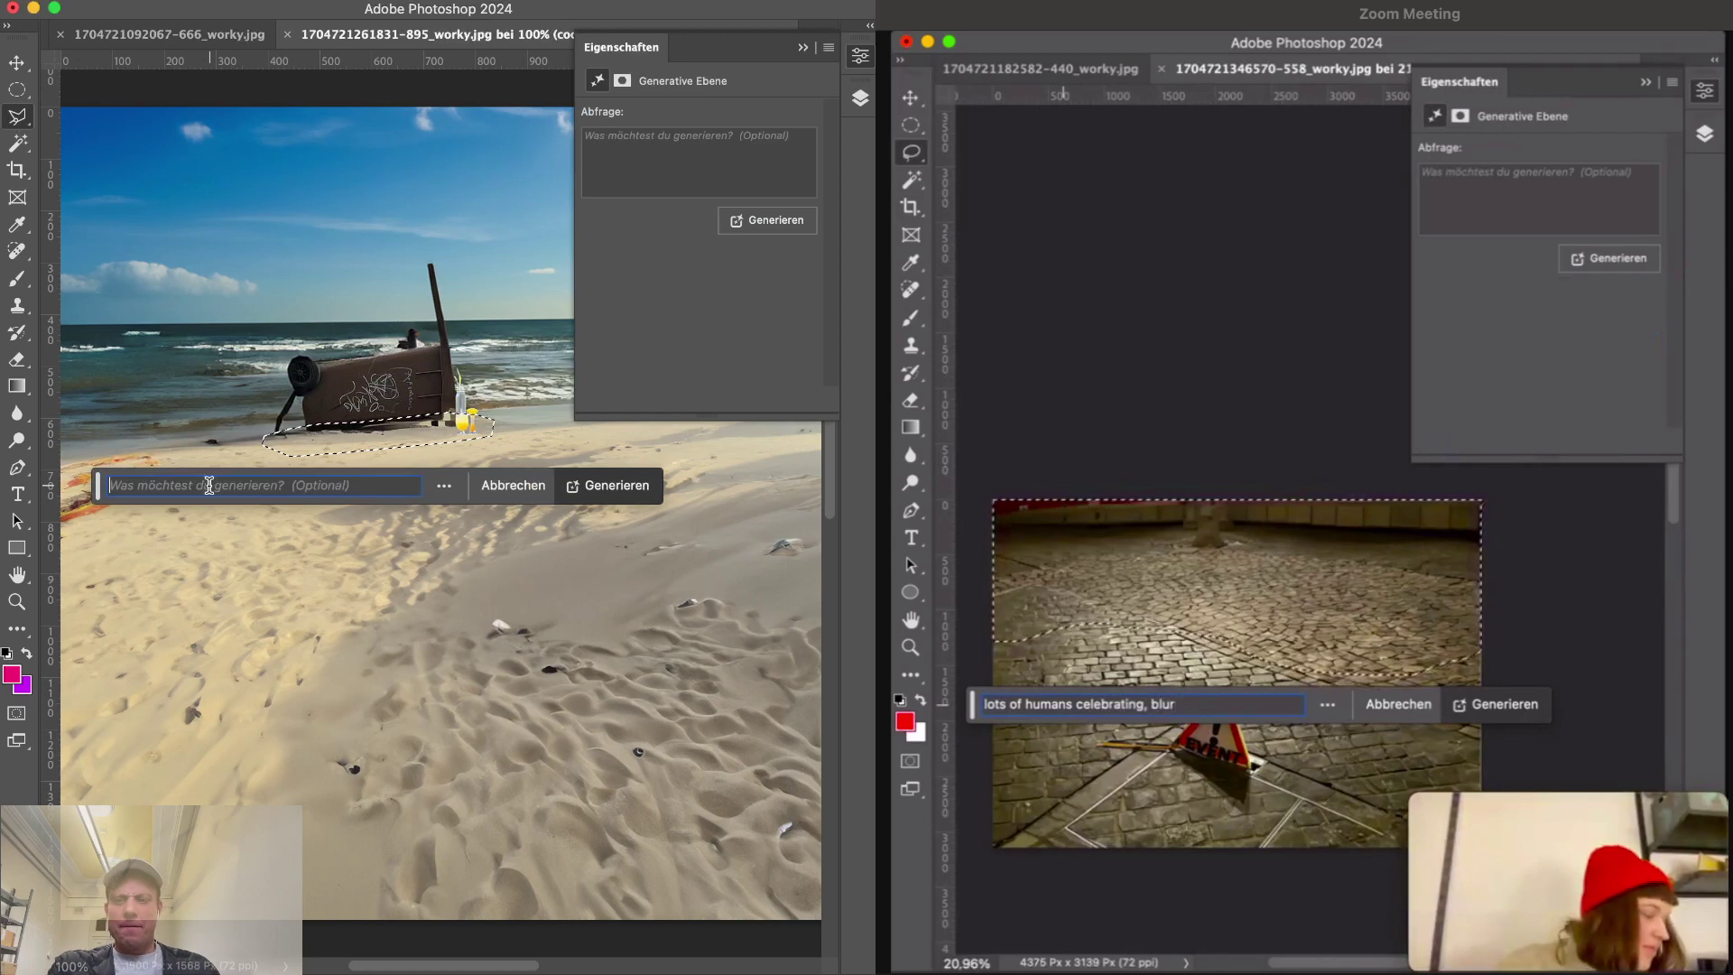
{"action": "type", "text": "bea"}
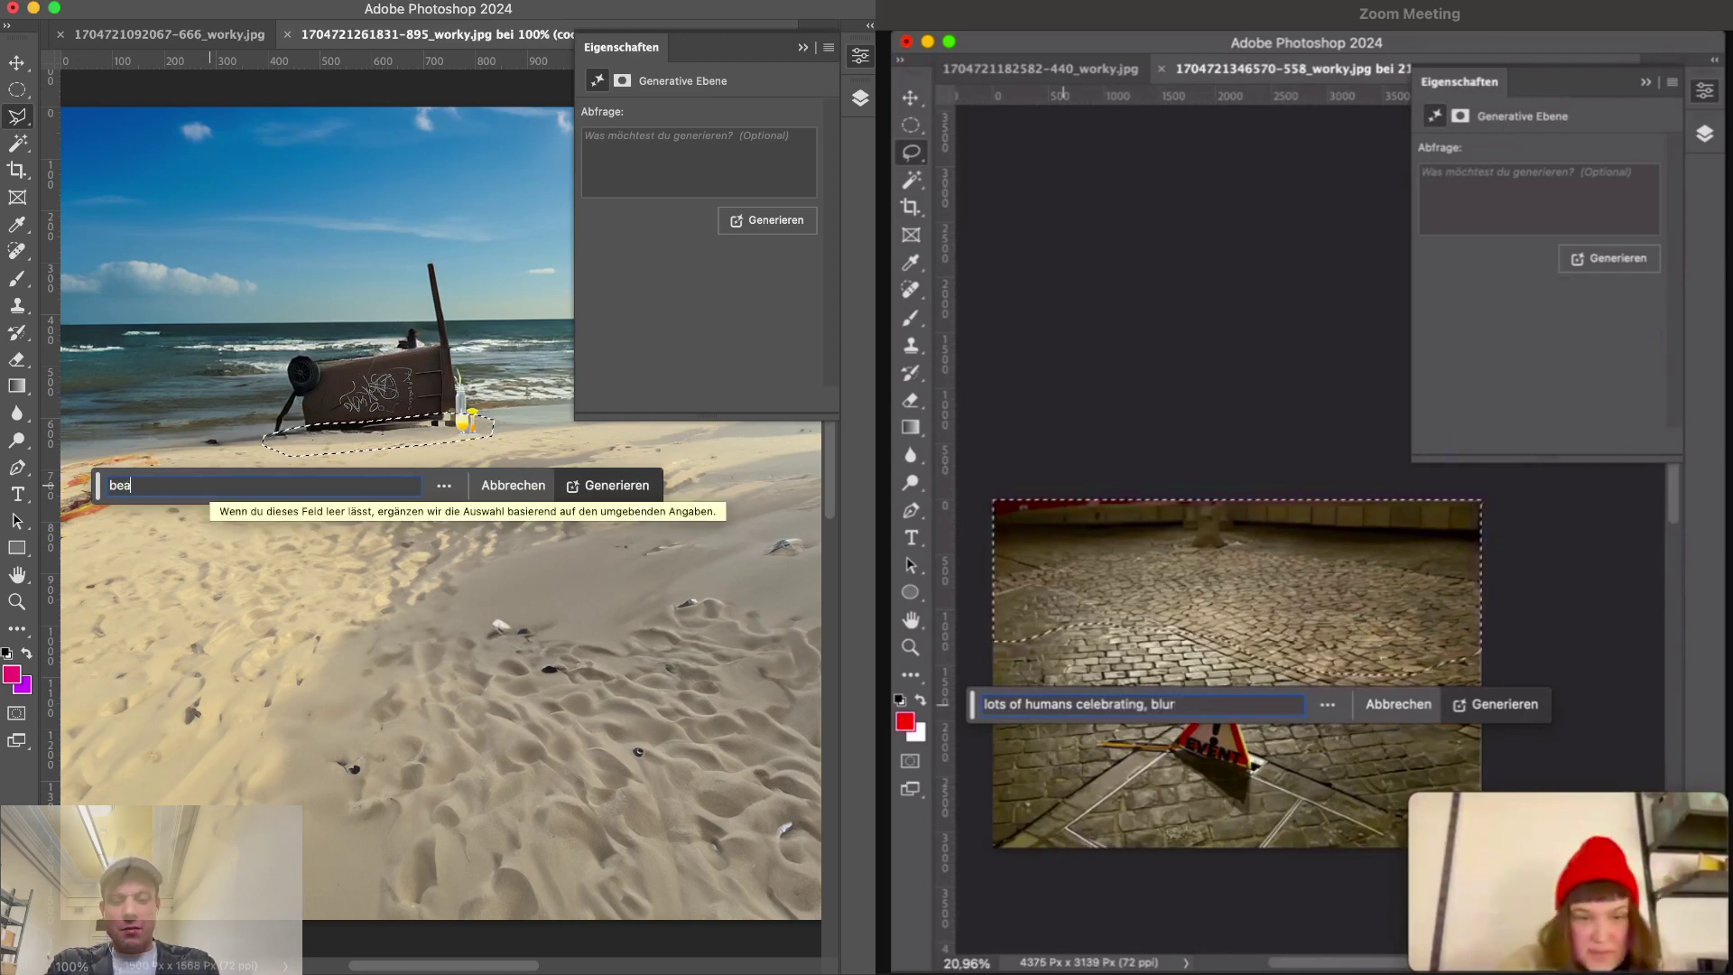
{"action": "type", "text": "utiful "}
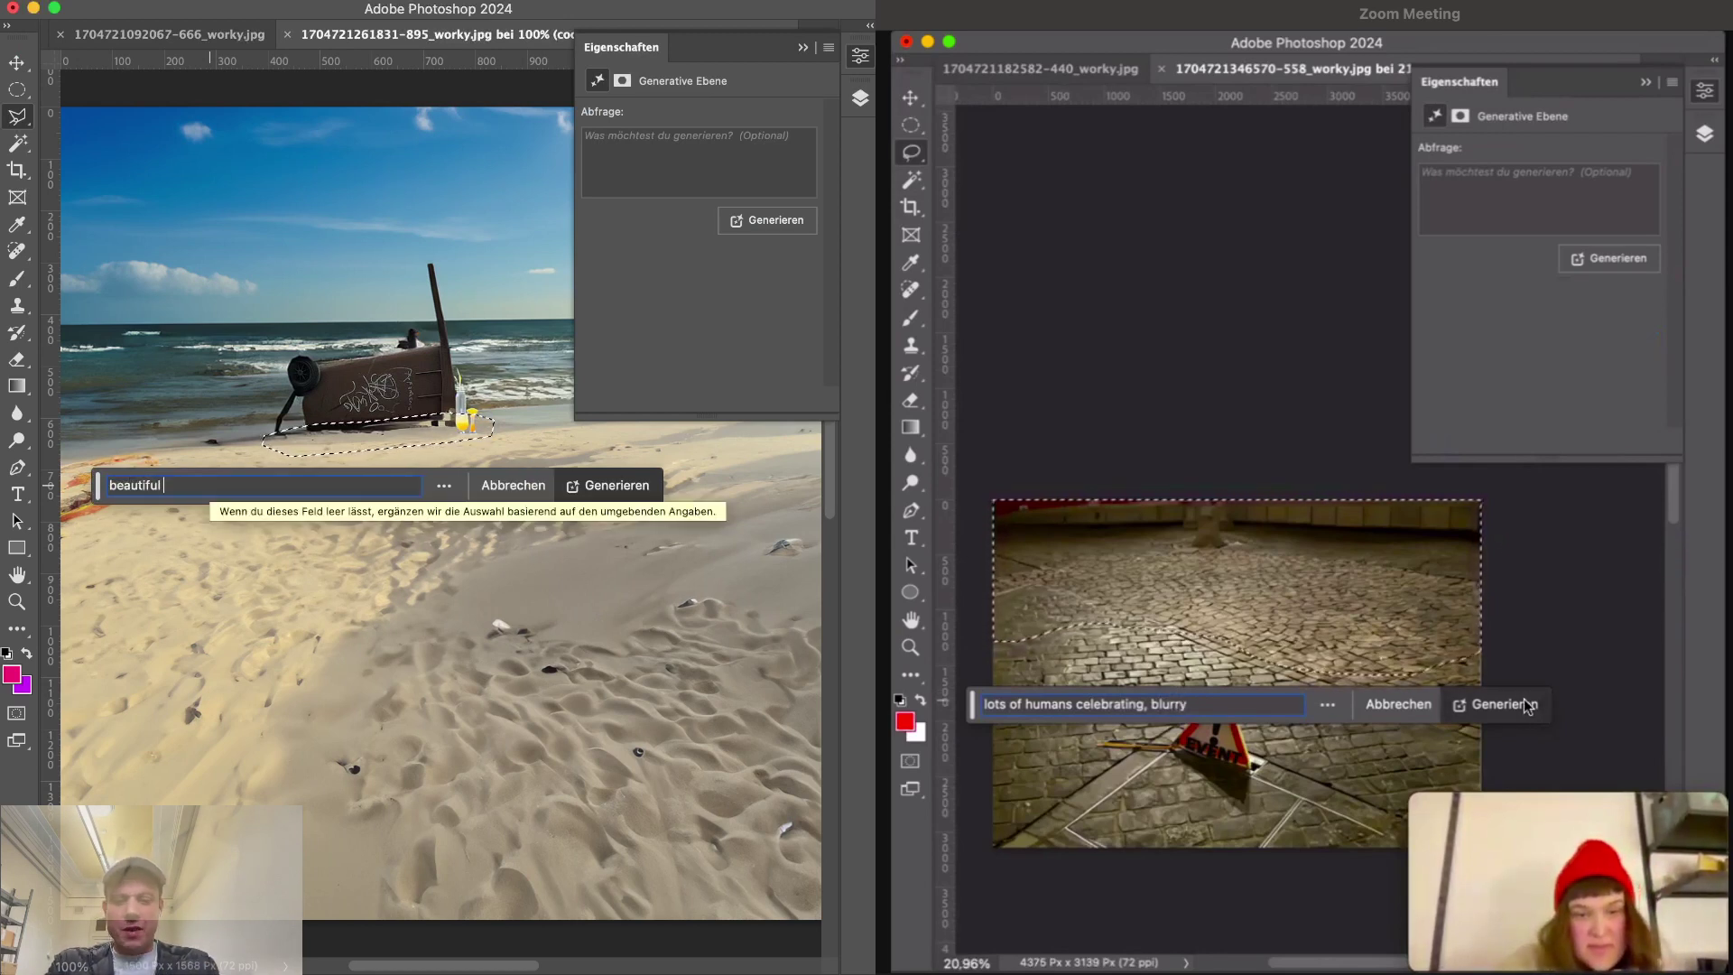
{"action": "type", "text": "beach towl"}
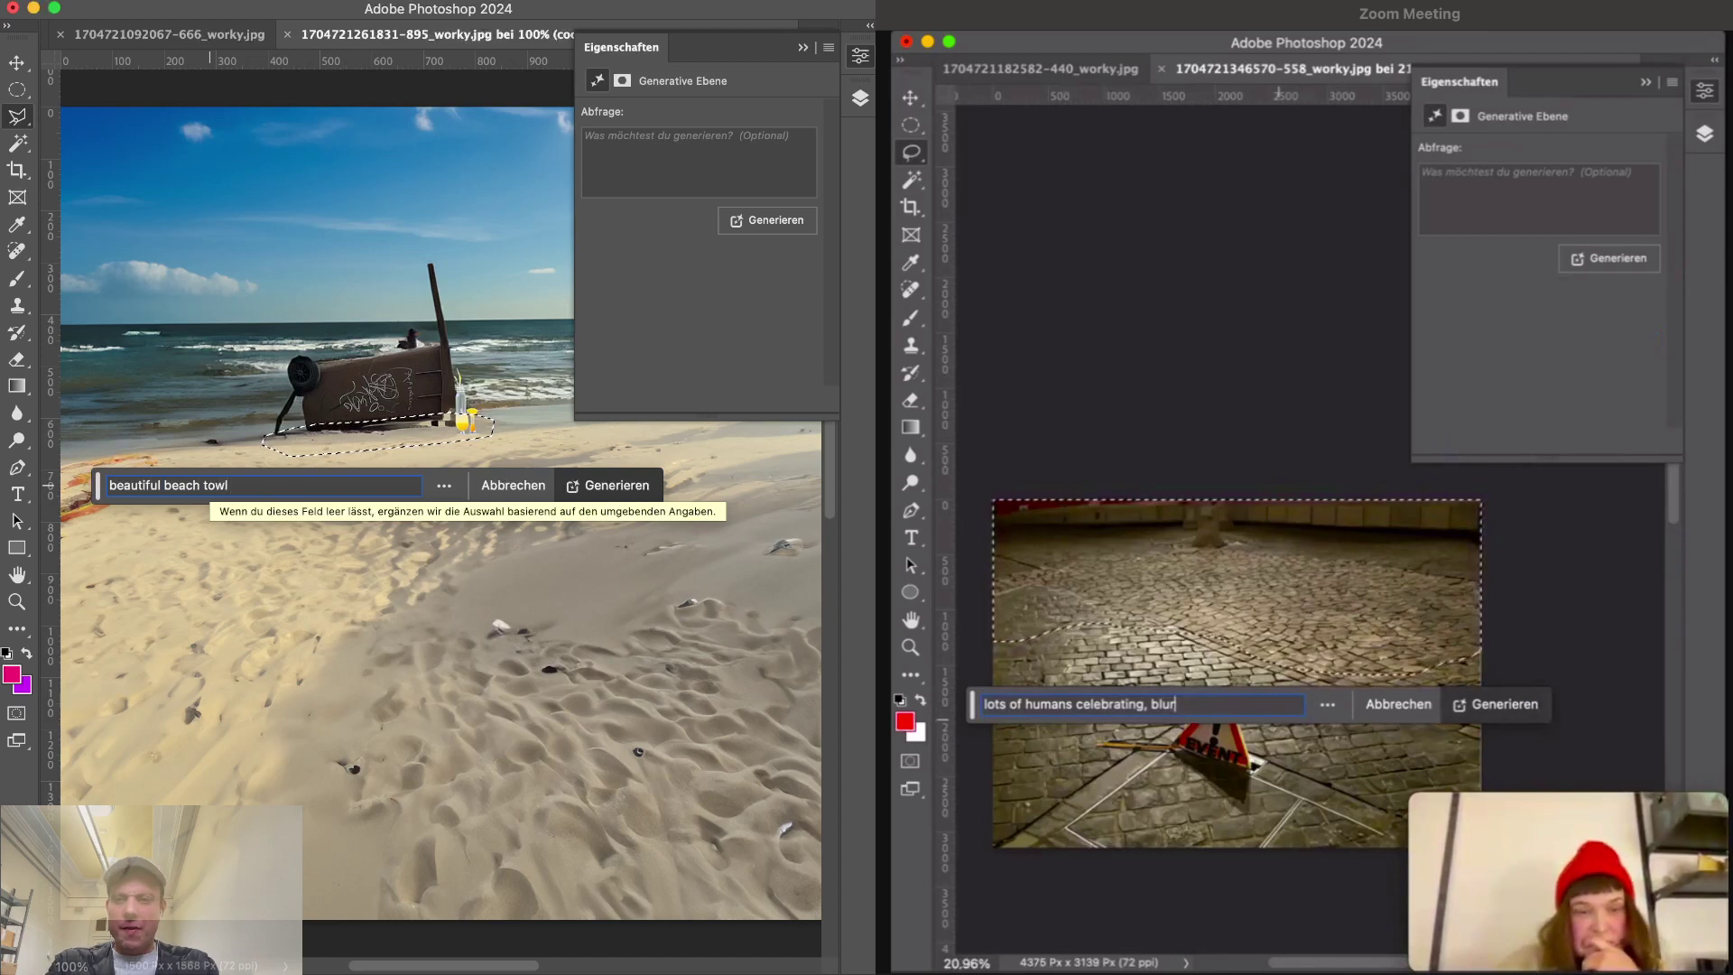
{"action": "key", "text": "BackSpace"}
{"action": "type", "text": "el"}
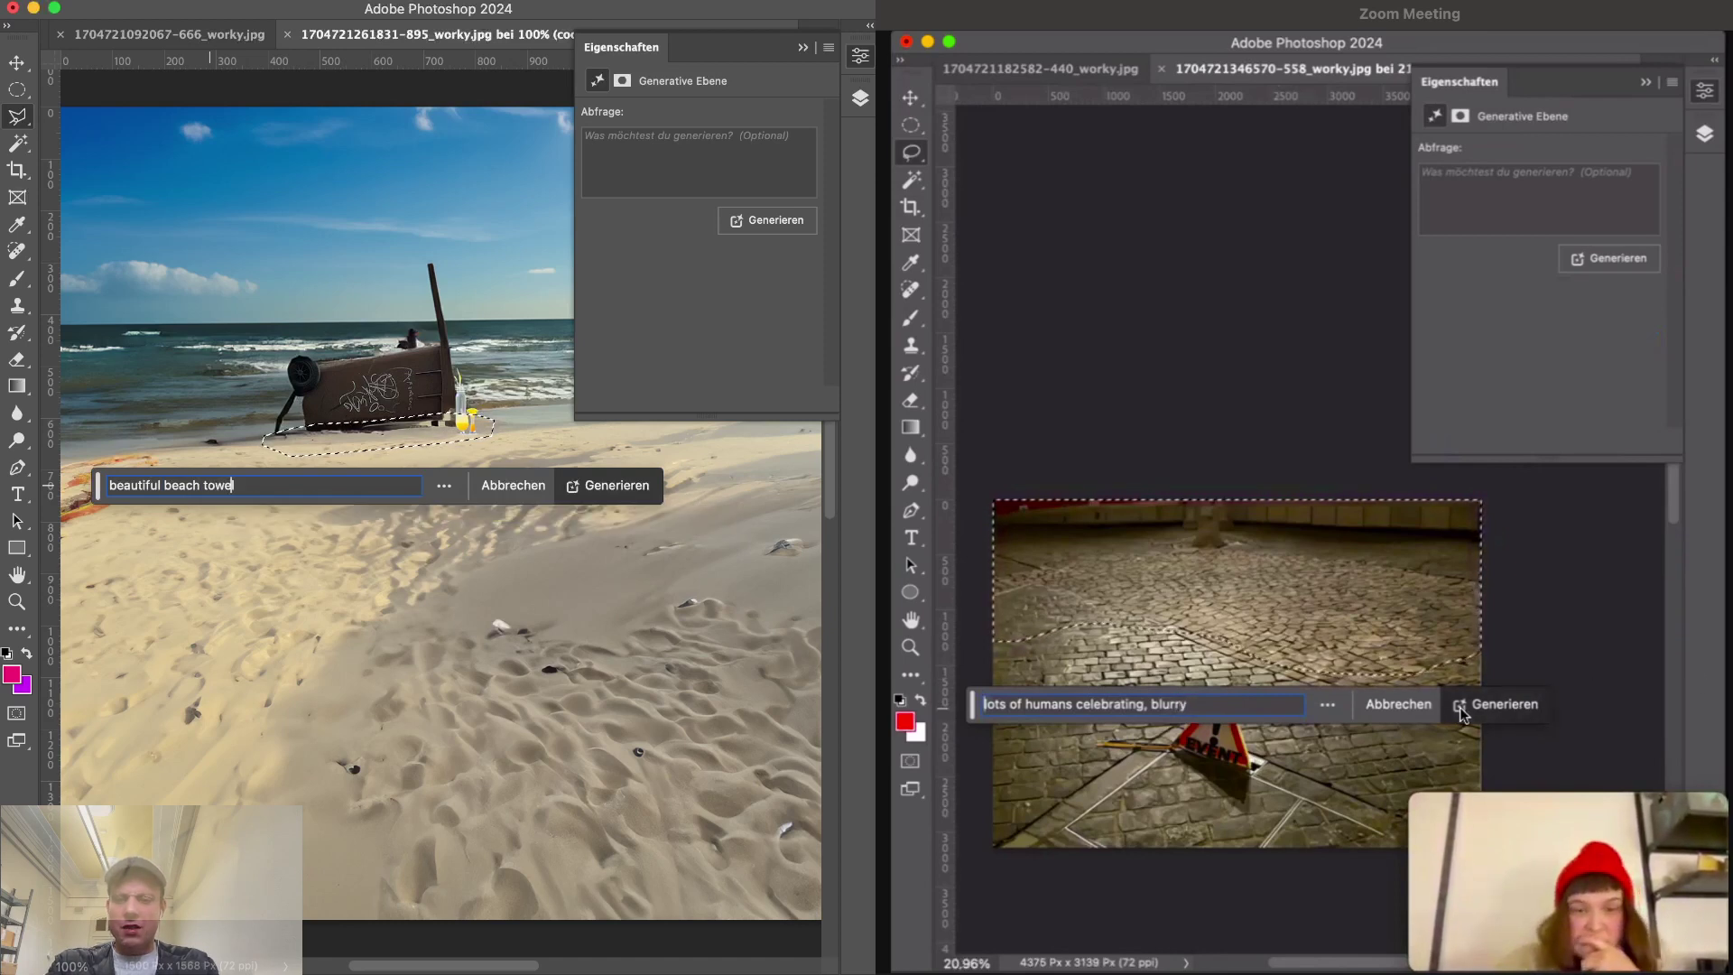
{"action": "key", "text": "BackSpace"}
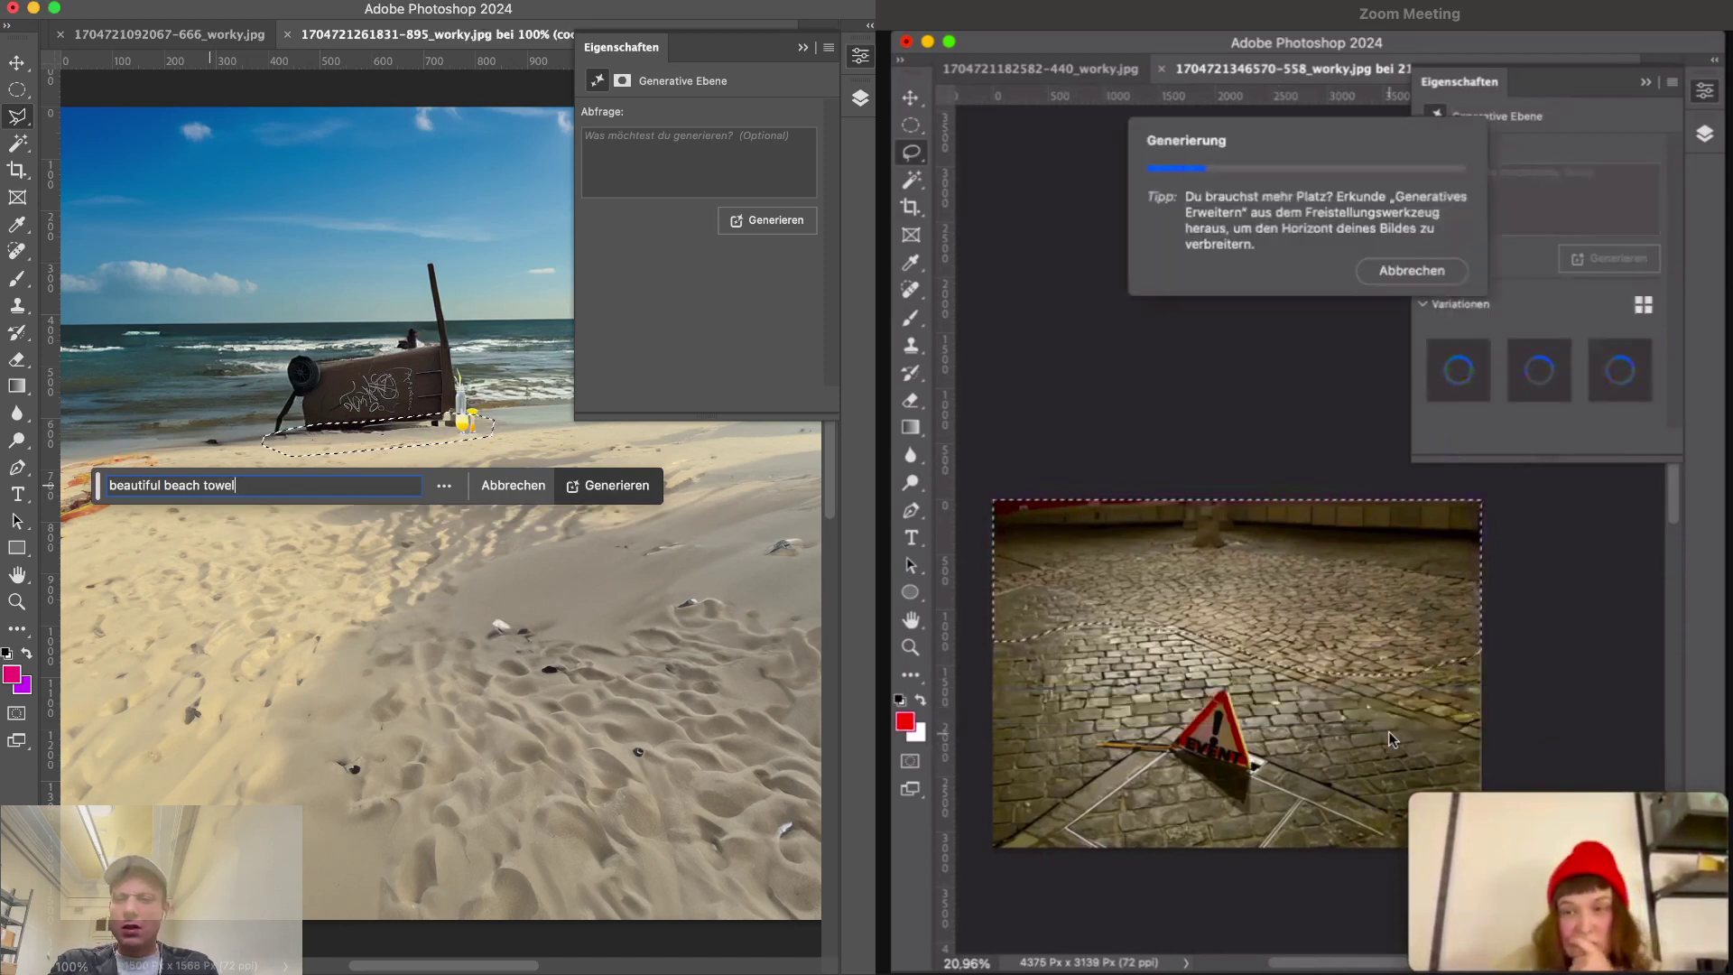
{"action": "key", "text": "BackSpace"}
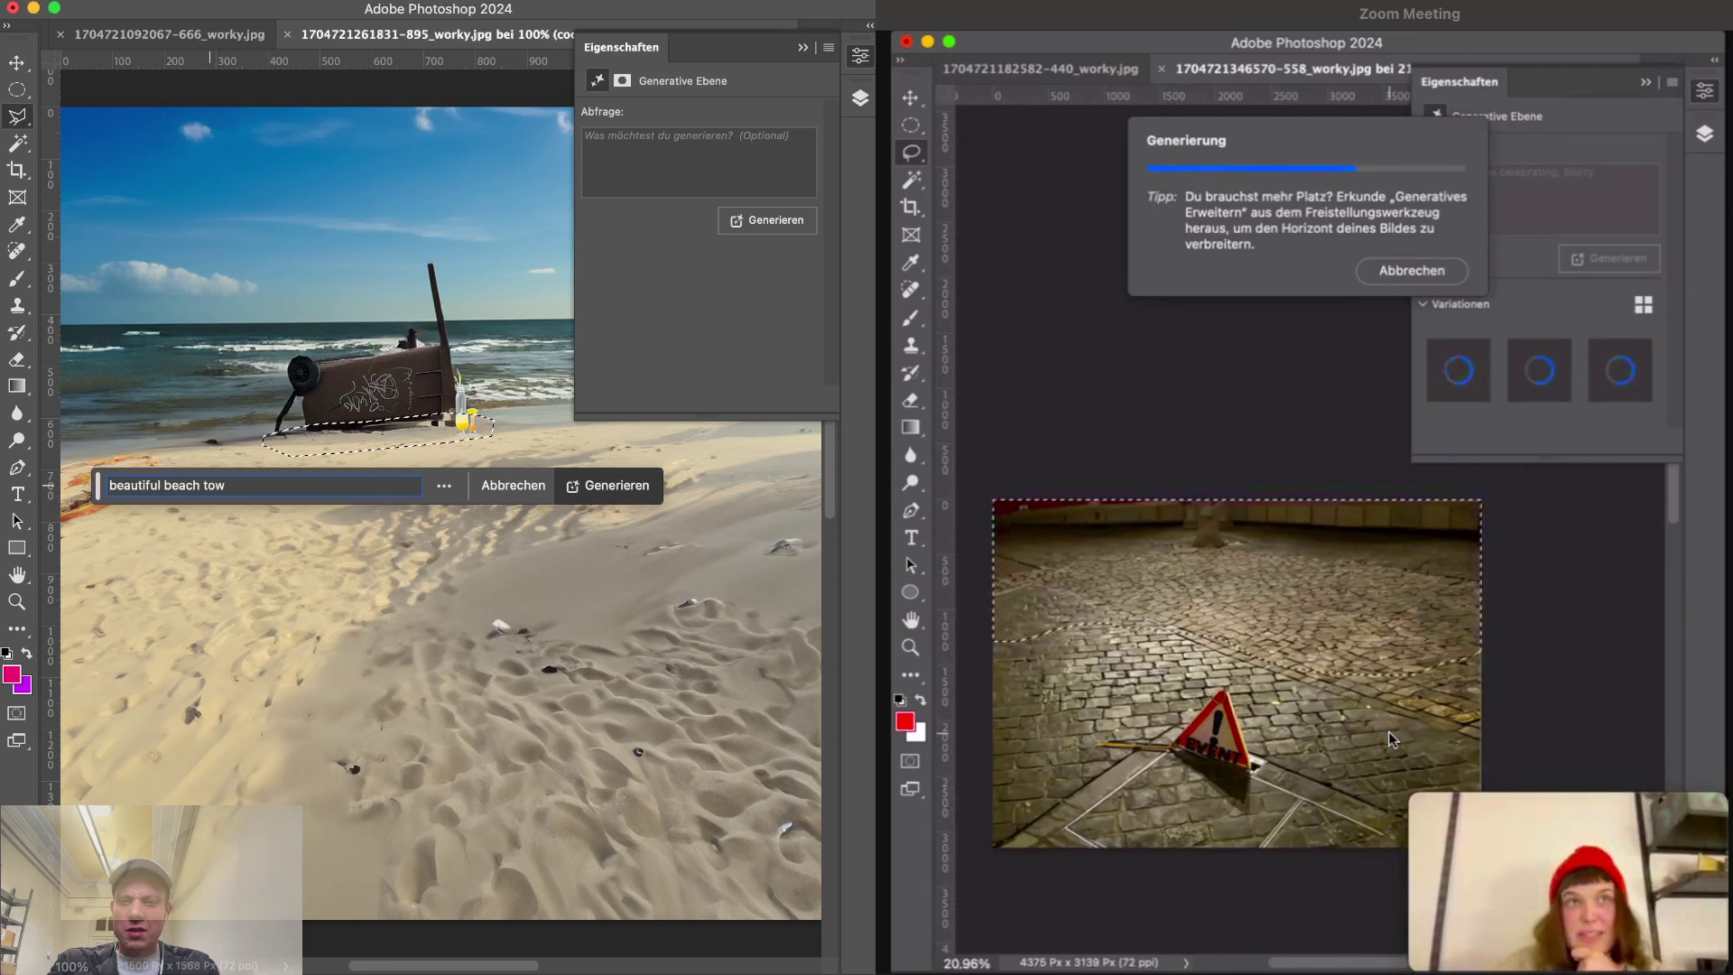
{"action": "type", "text": "el"}
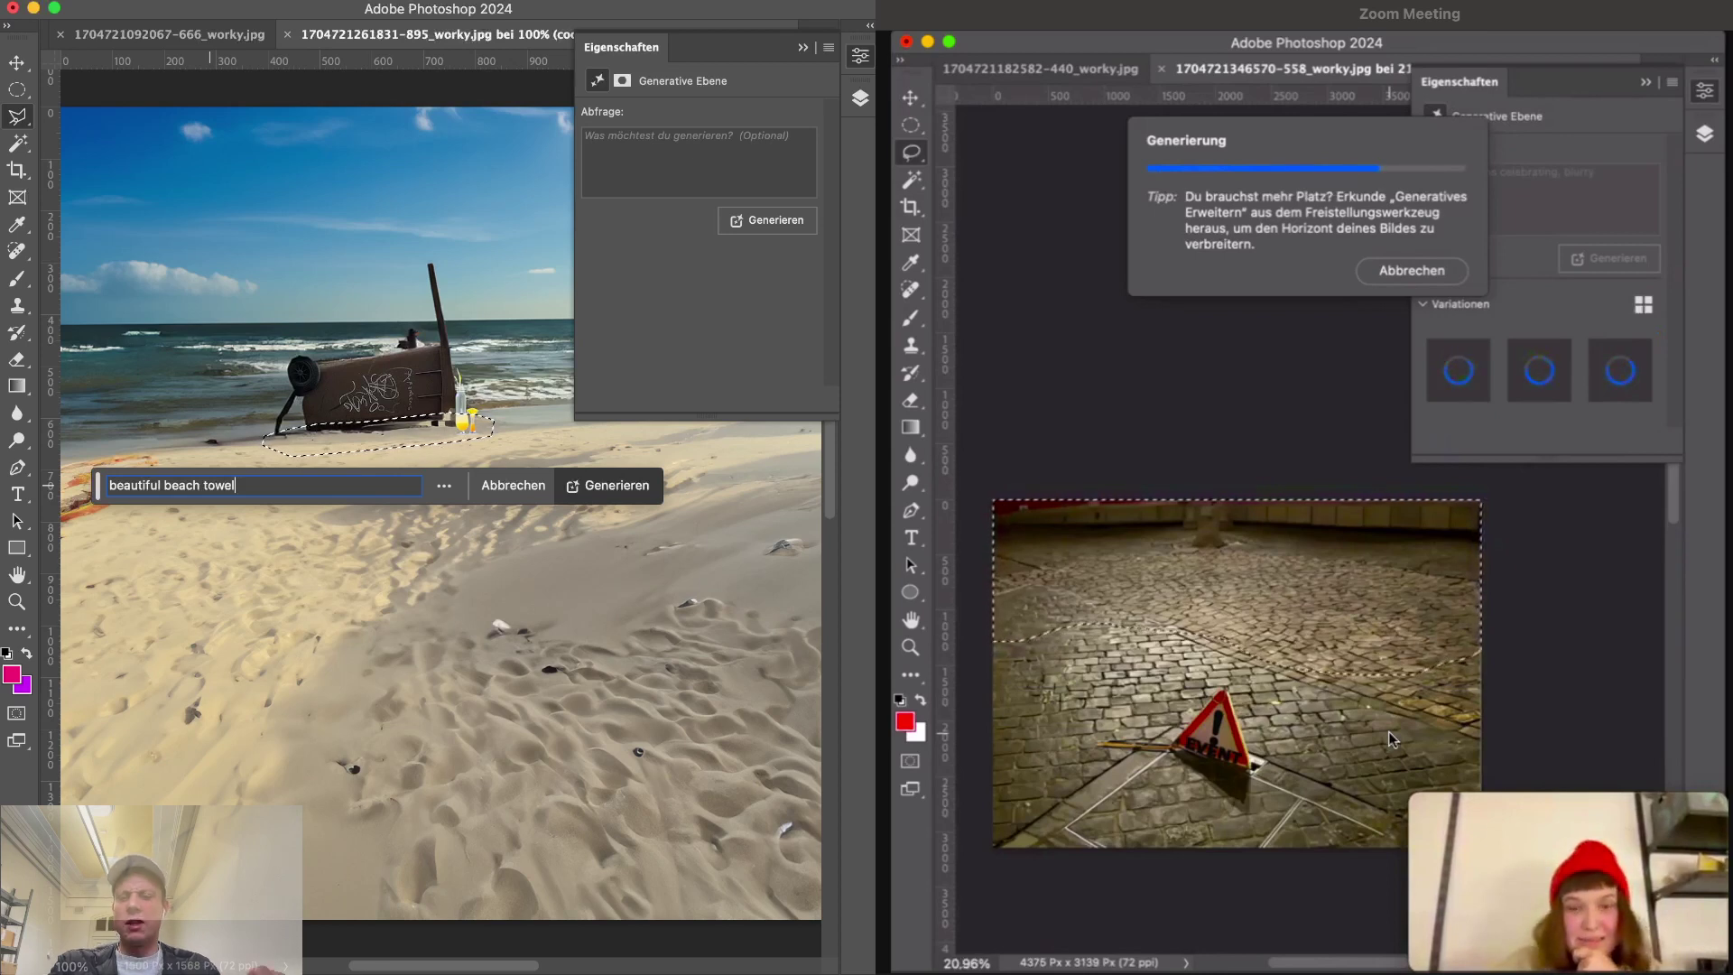
{"action": "left_click", "coordinate": [617, 488]}
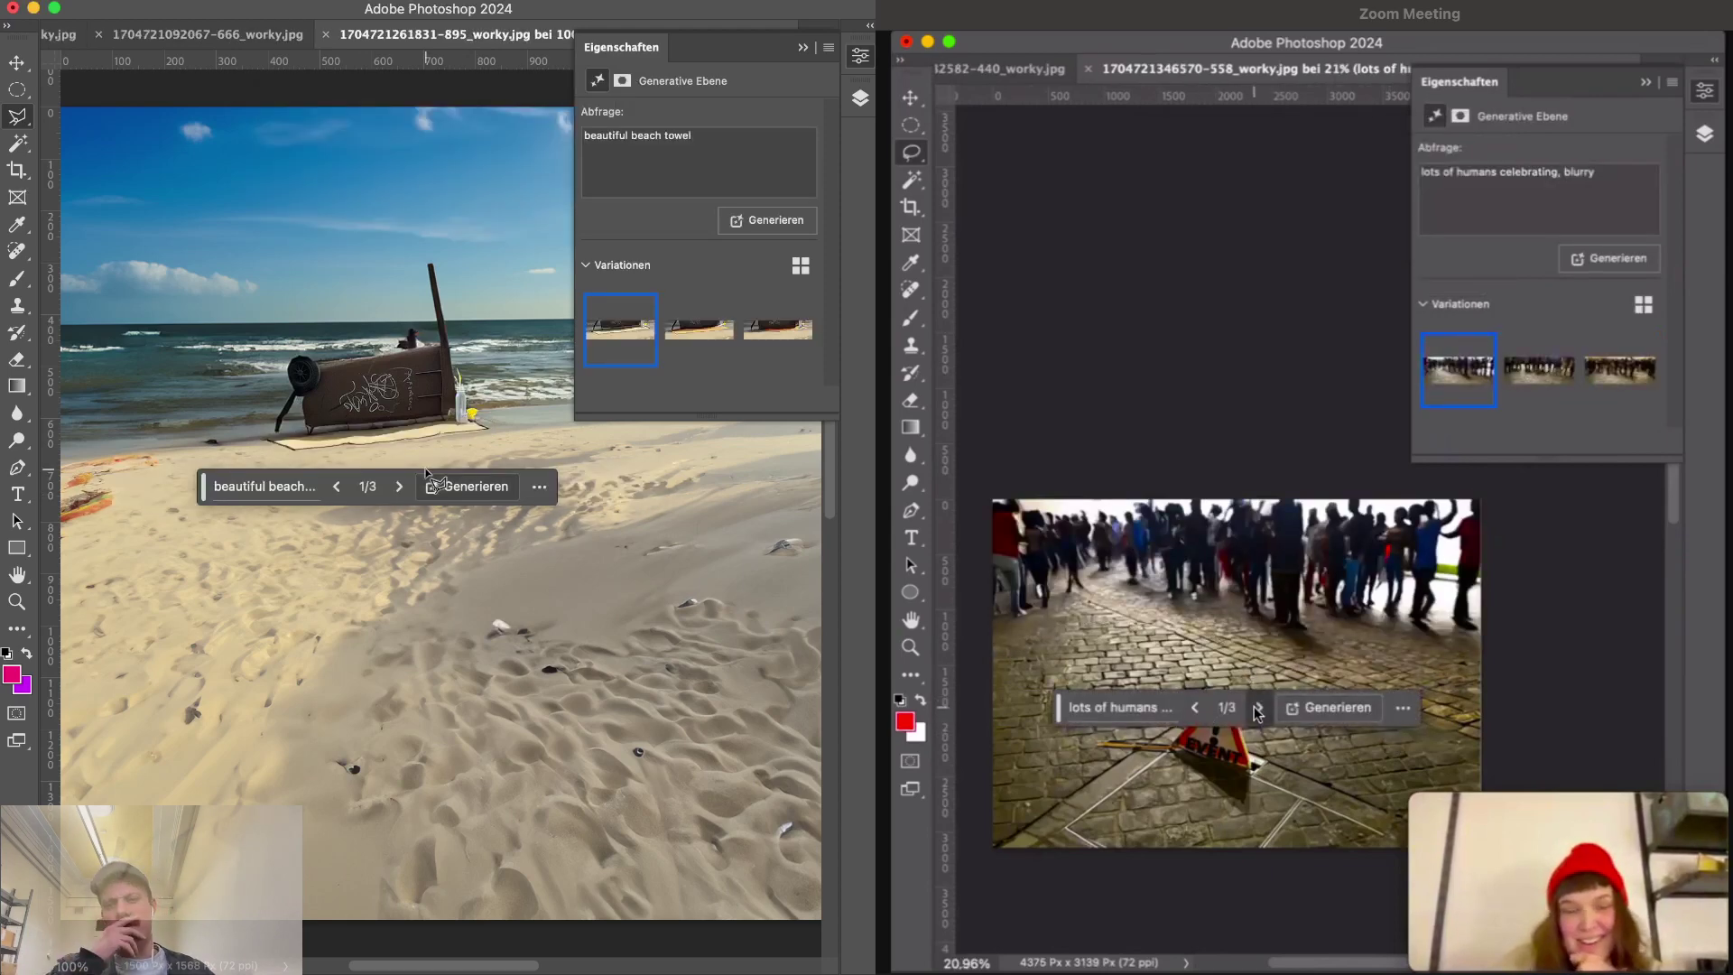
- Compare the three beach towel variations and choose the third one with the orange towel
{"action": "left_click", "coordinate": [405, 489]}
{"action": "left_click", "coordinate": [404, 489]}
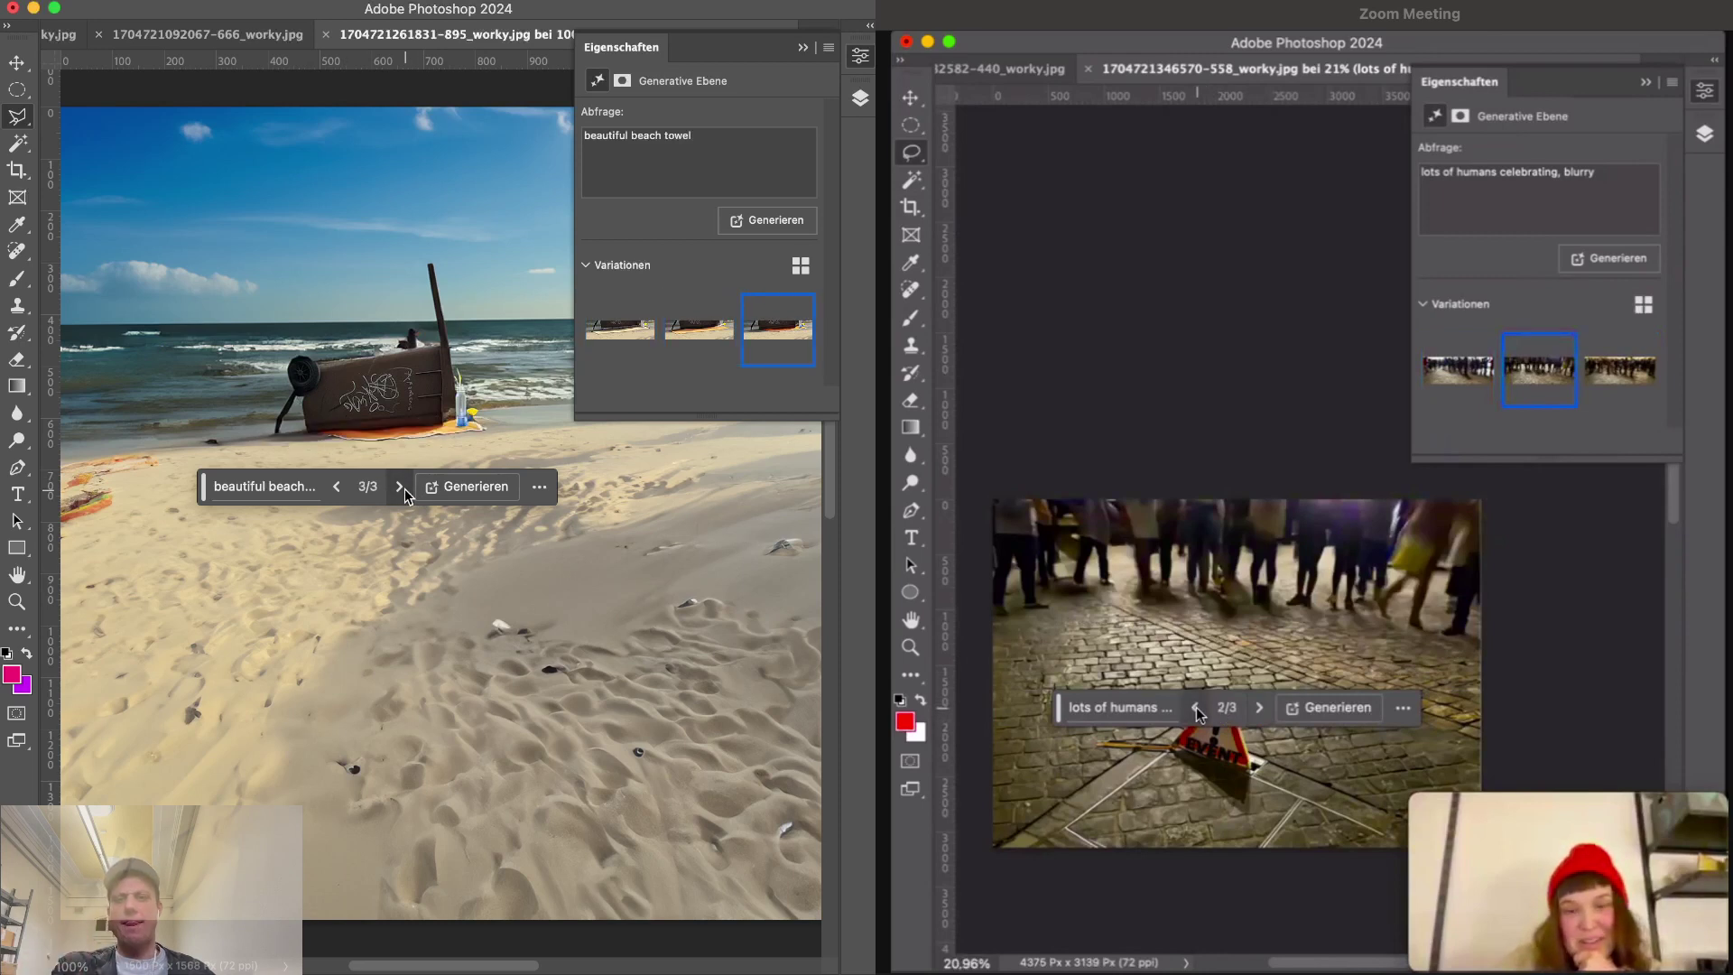
{"action": "left_click", "coordinate": [335, 487]}
{"action": "left_click", "coordinate": [336, 487]}
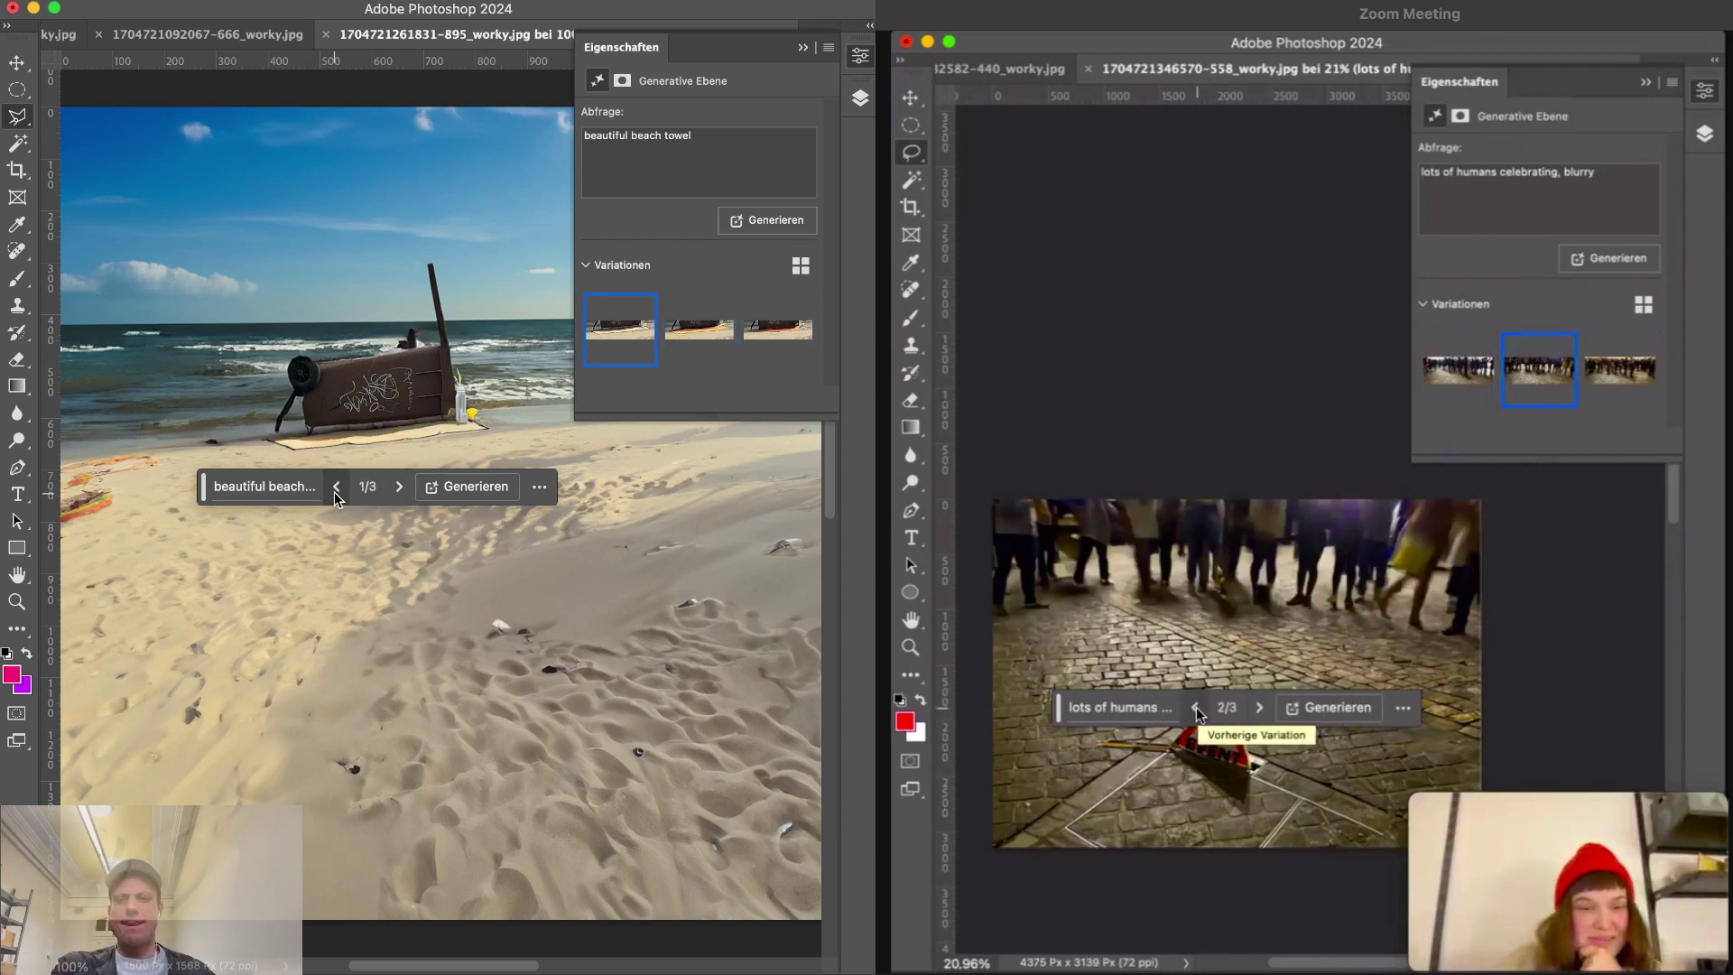
{"action": "left_click", "coordinate": [399, 487]}
{"action": "left_click", "coordinate": [399, 488]}
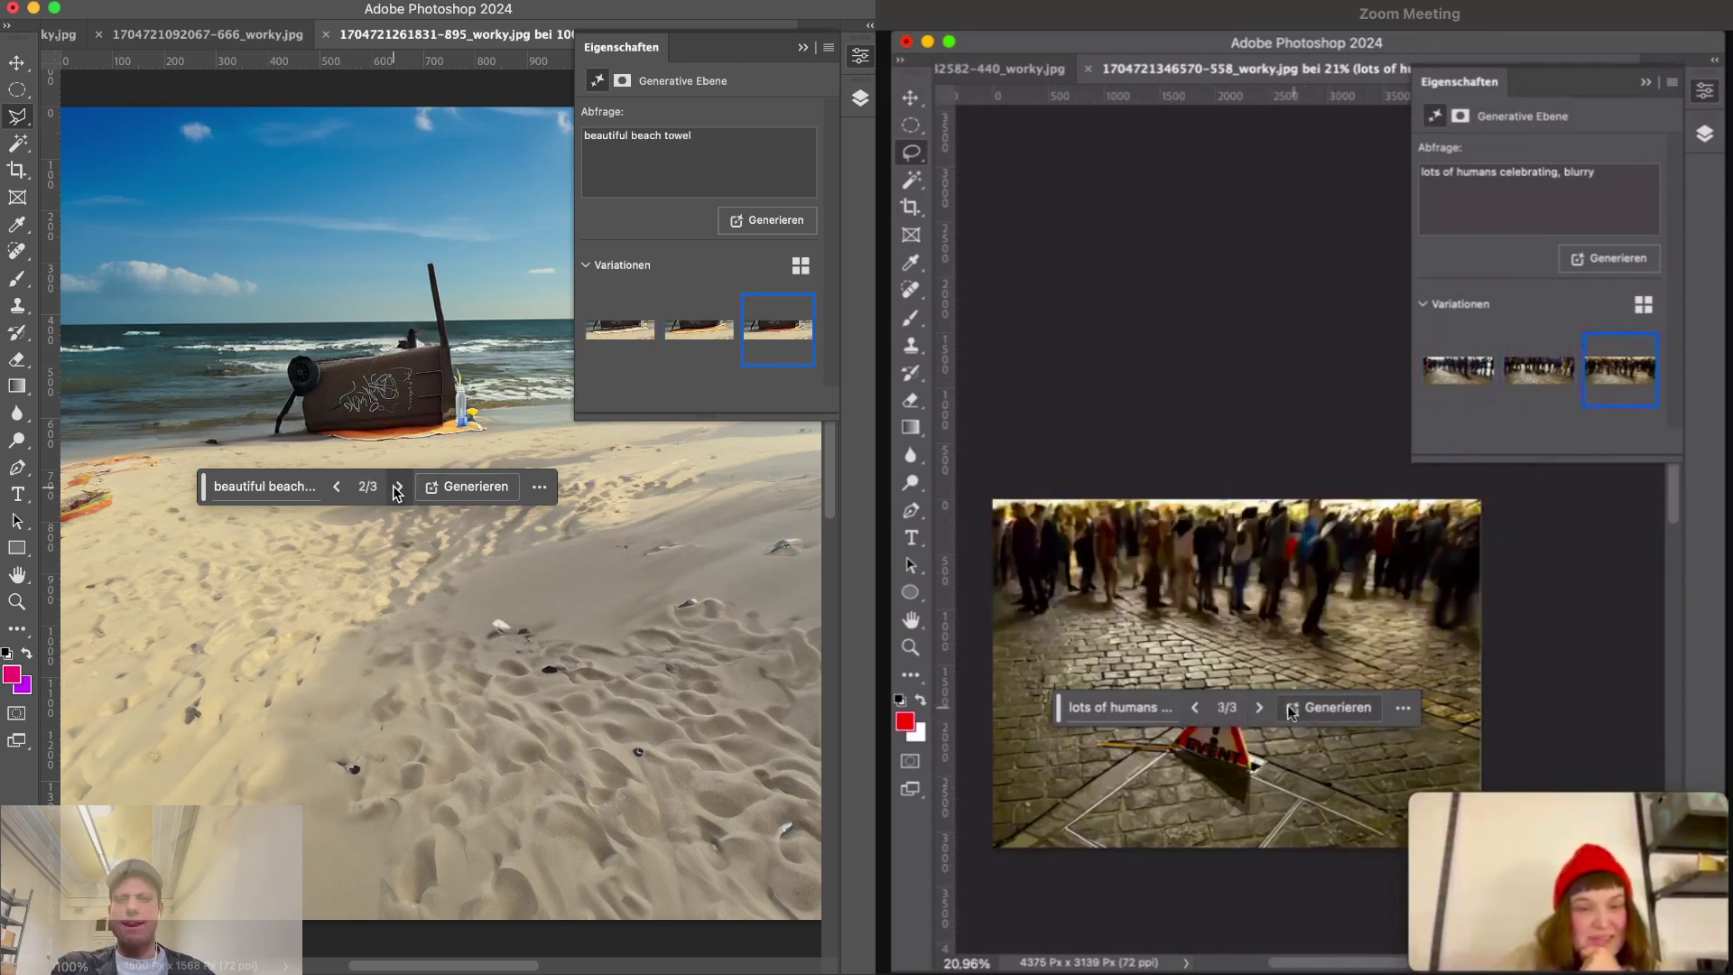
- Inspect the whole beach photo, and examine the bin, towel and drink up close
{"action": "key", "text": "Tab"}
{"action": "key", "text": "super+minus"}
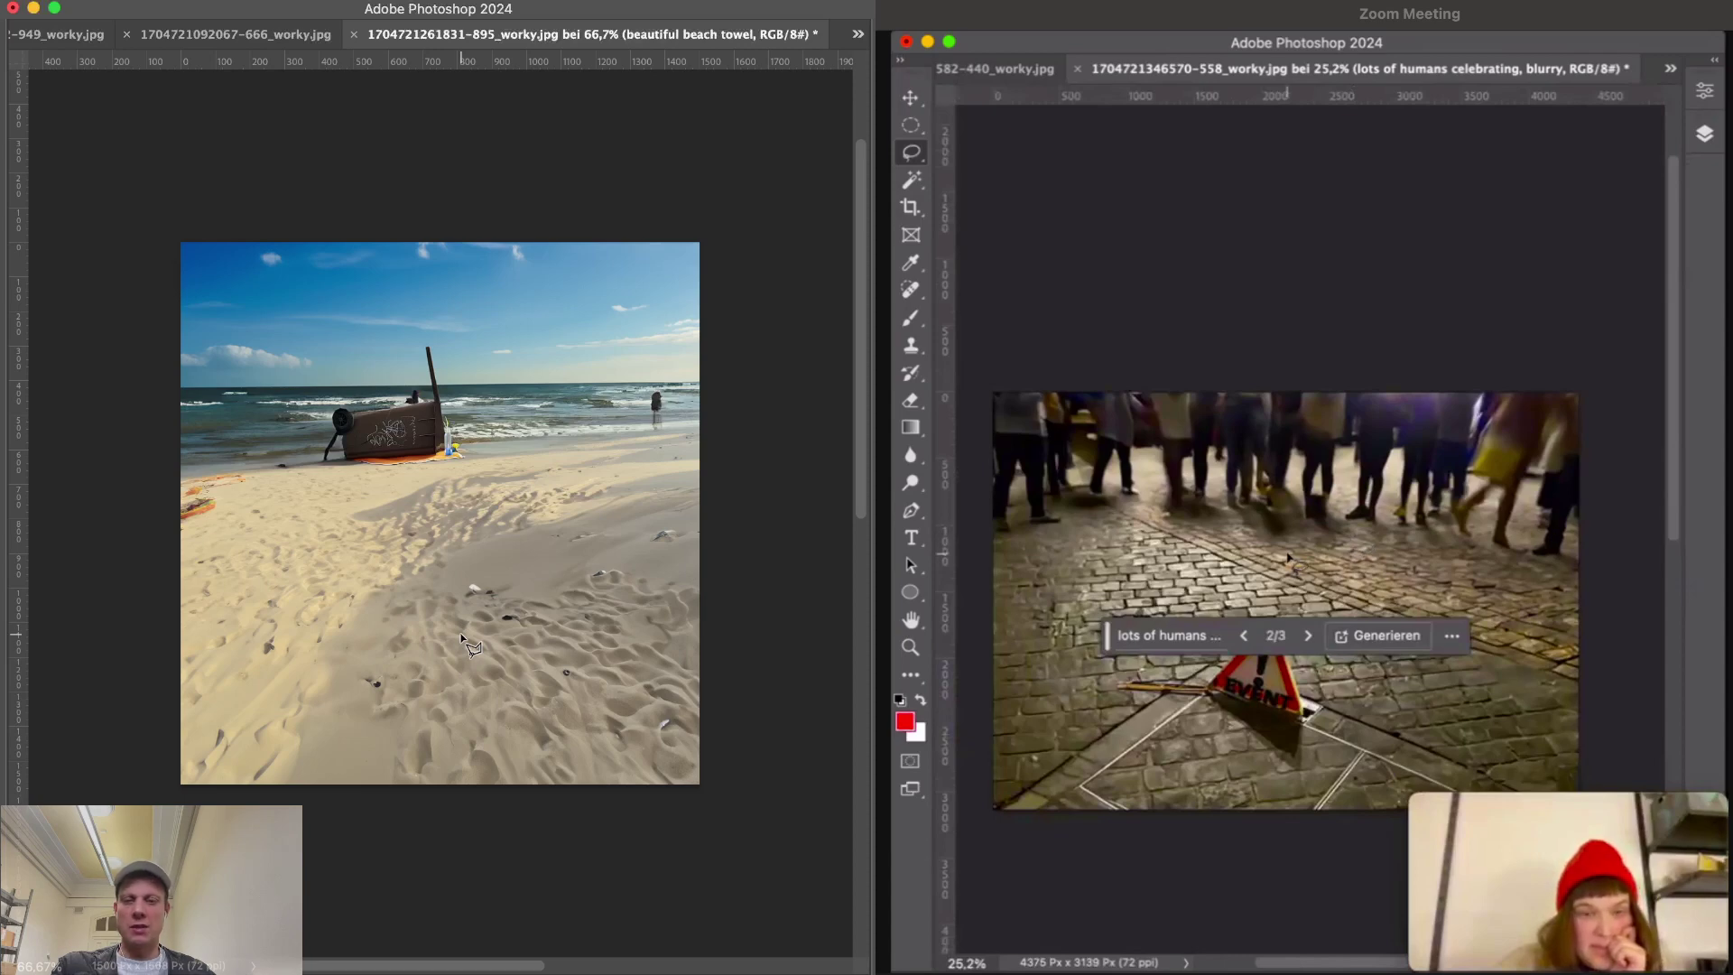
{"action": "scroll", "coordinate": [383, 439], "scroll_direction": "up", "scroll_amount": 5}
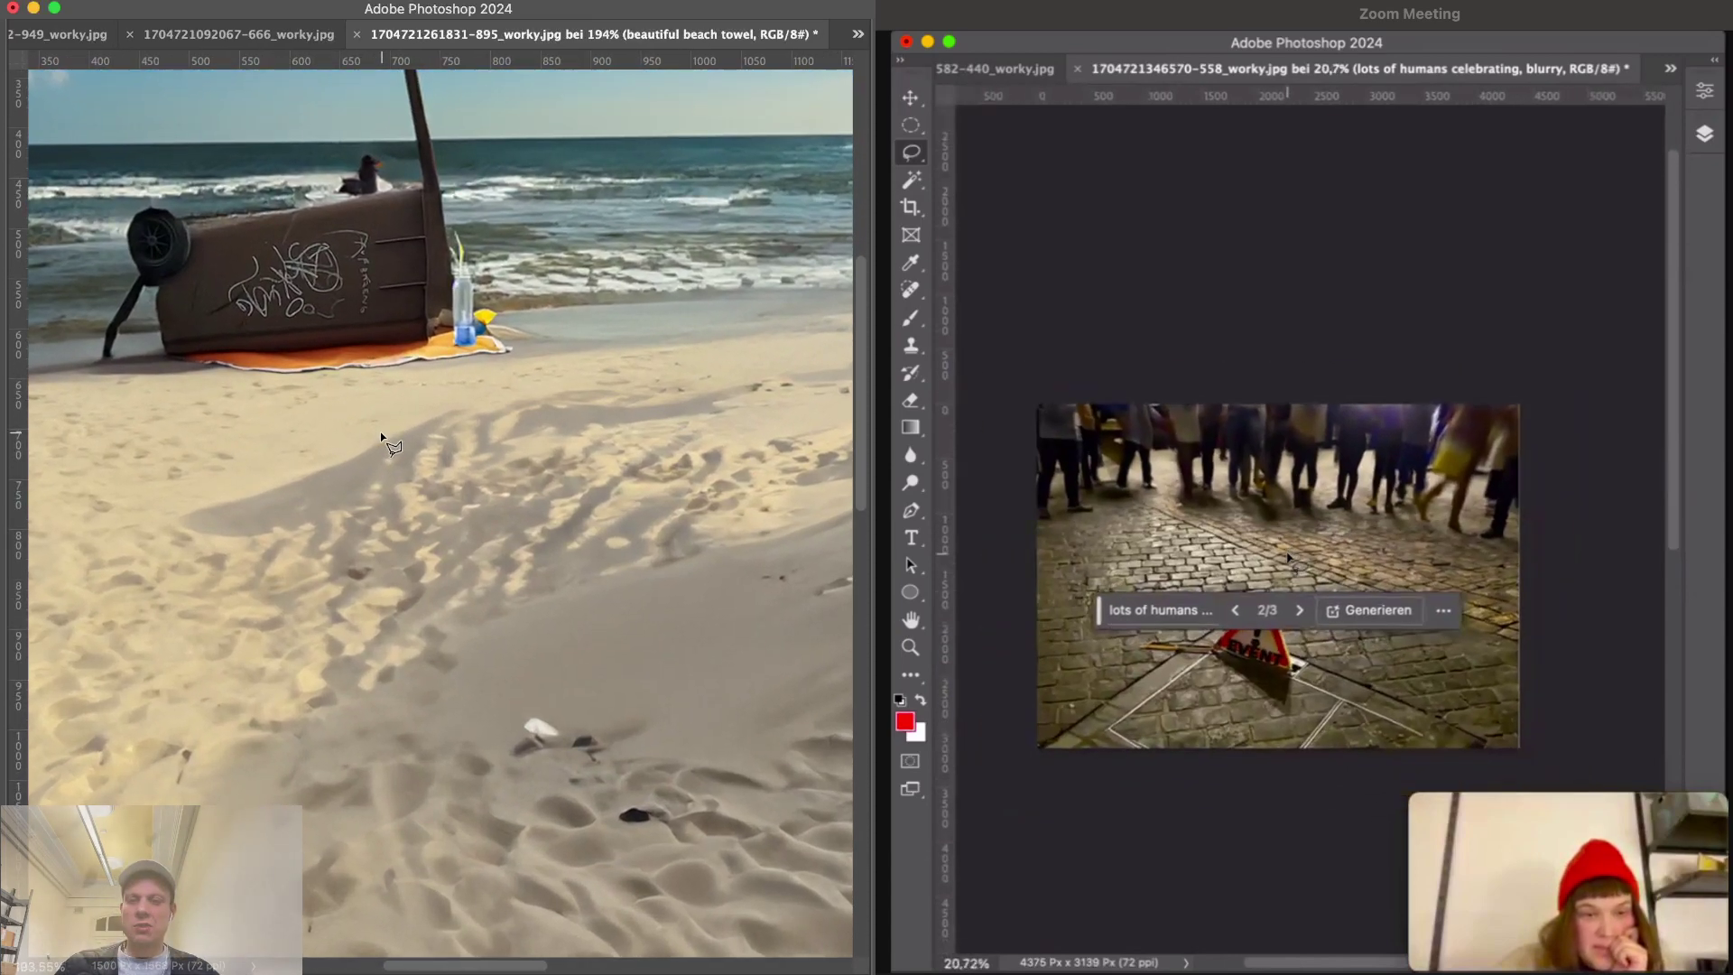
{"action": "scroll", "coordinate": [380, 431], "scroll_direction": "up", "scroll_amount": 3}
{"action": "scroll", "coordinate": [343, 372], "scroll_direction": "left", "scroll_amount": 5}
{"action": "scroll", "coordinate": [343, 372], "scroll_direction": "up", "scroll_amount": 3}
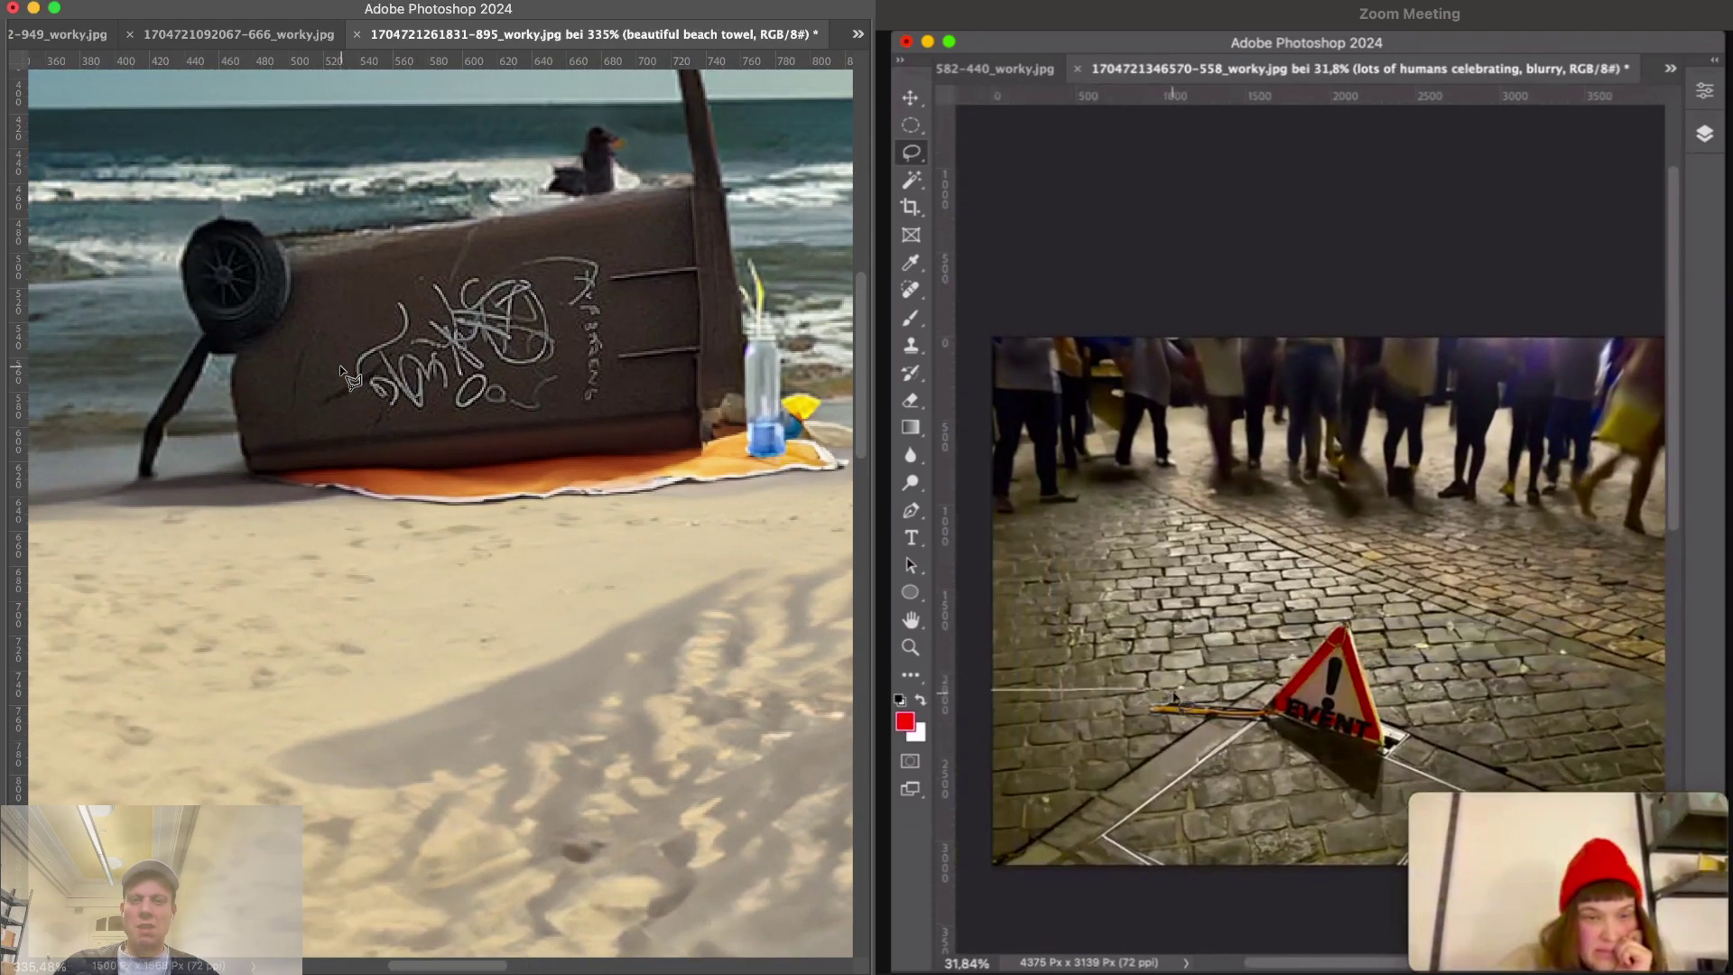
- Check the beach photo at several magnifications, including the distant figure in the water and the debris in the shaded sand
{"action": "scroll", "coordinate": [343, 372], "scroll_direction": "up", "scroll_amount": 3}
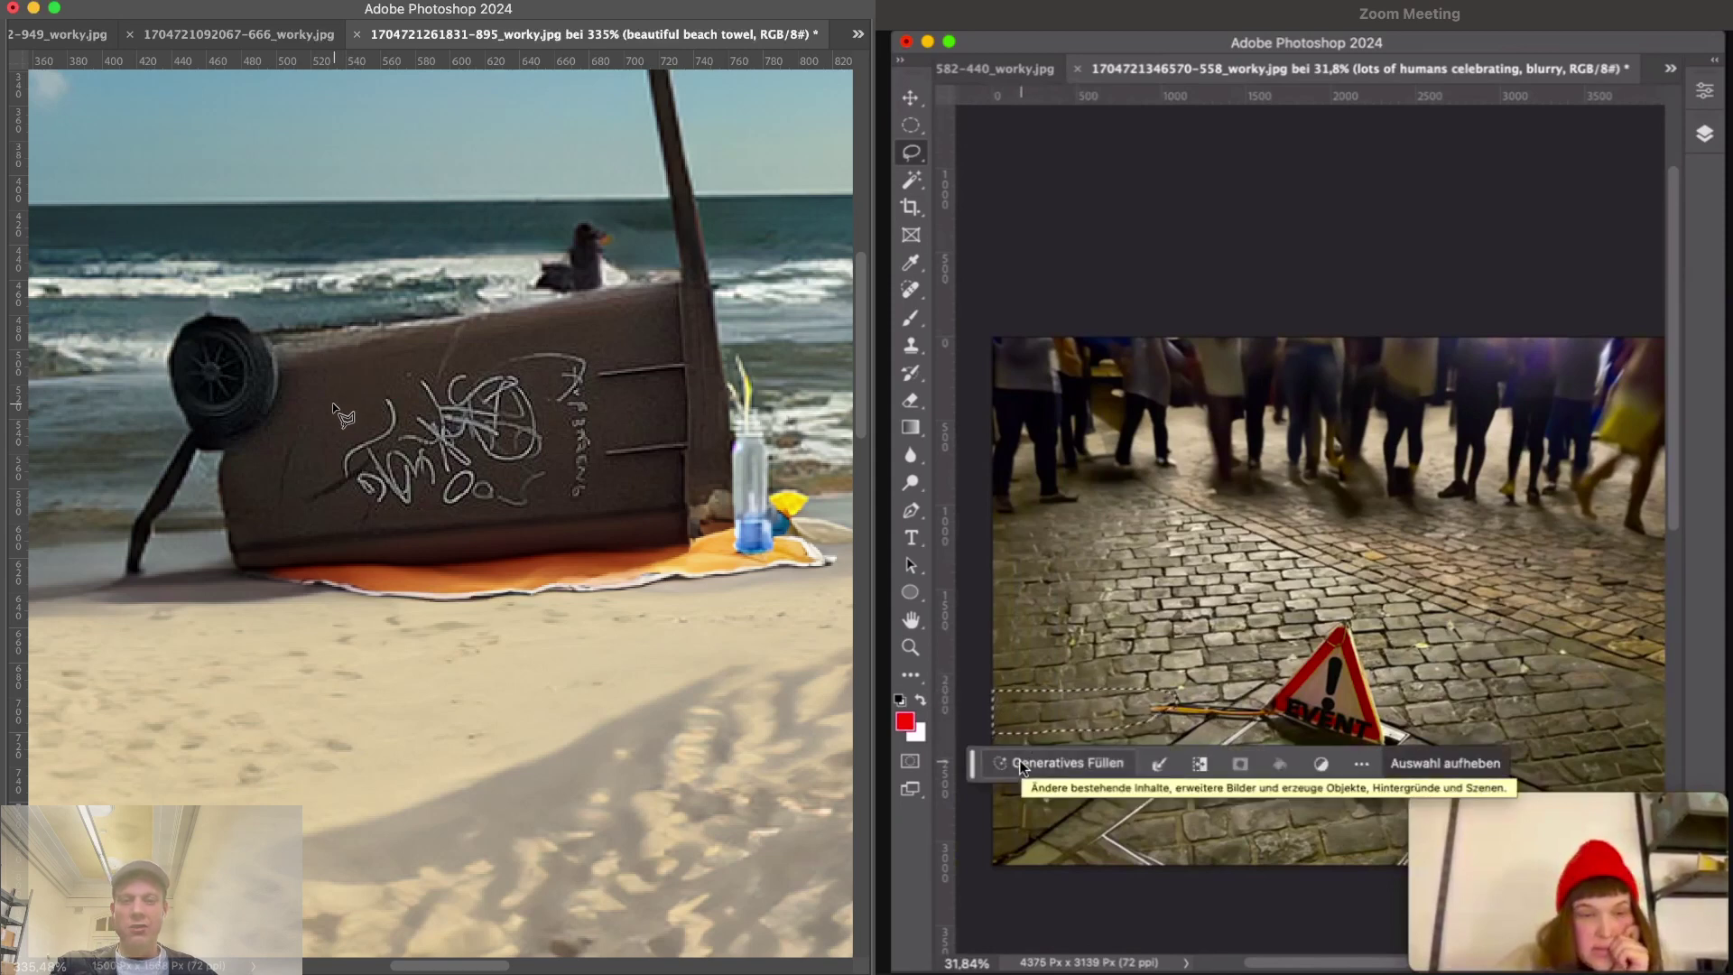
{"action": "key", "text": "super+1"}
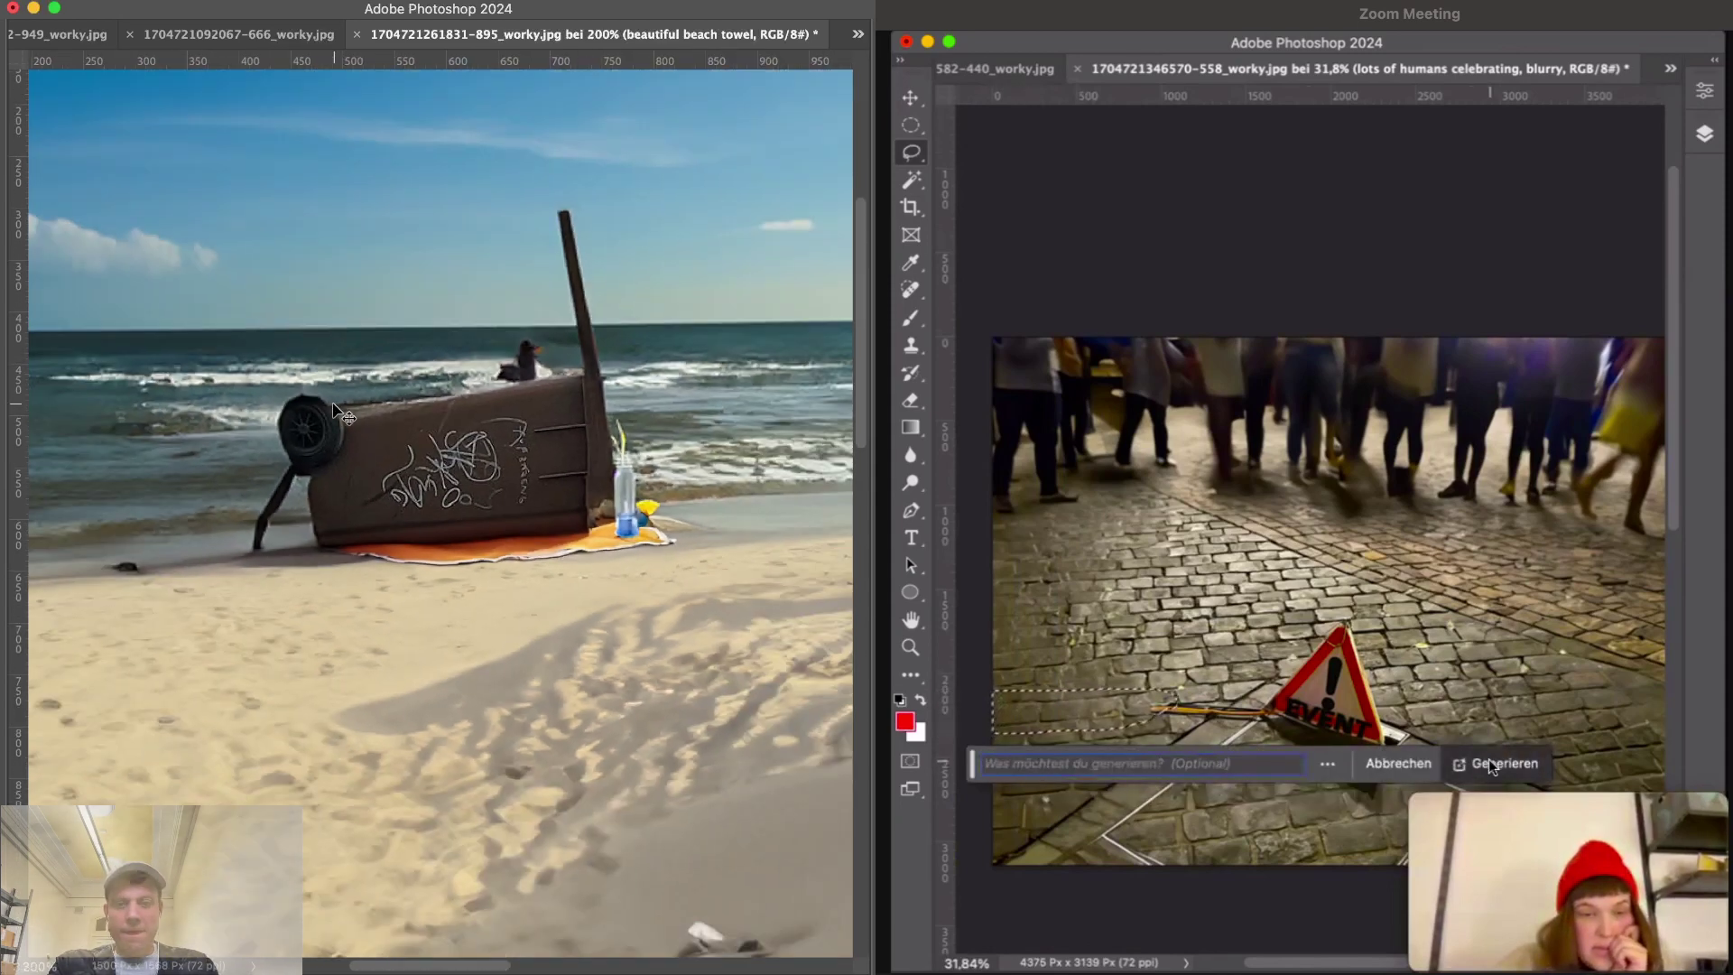
{"action": "key", "text": "super+minus"}
{"action": "key", "text": "super+plus"}
{"action": "key", "text": "super+plus"}
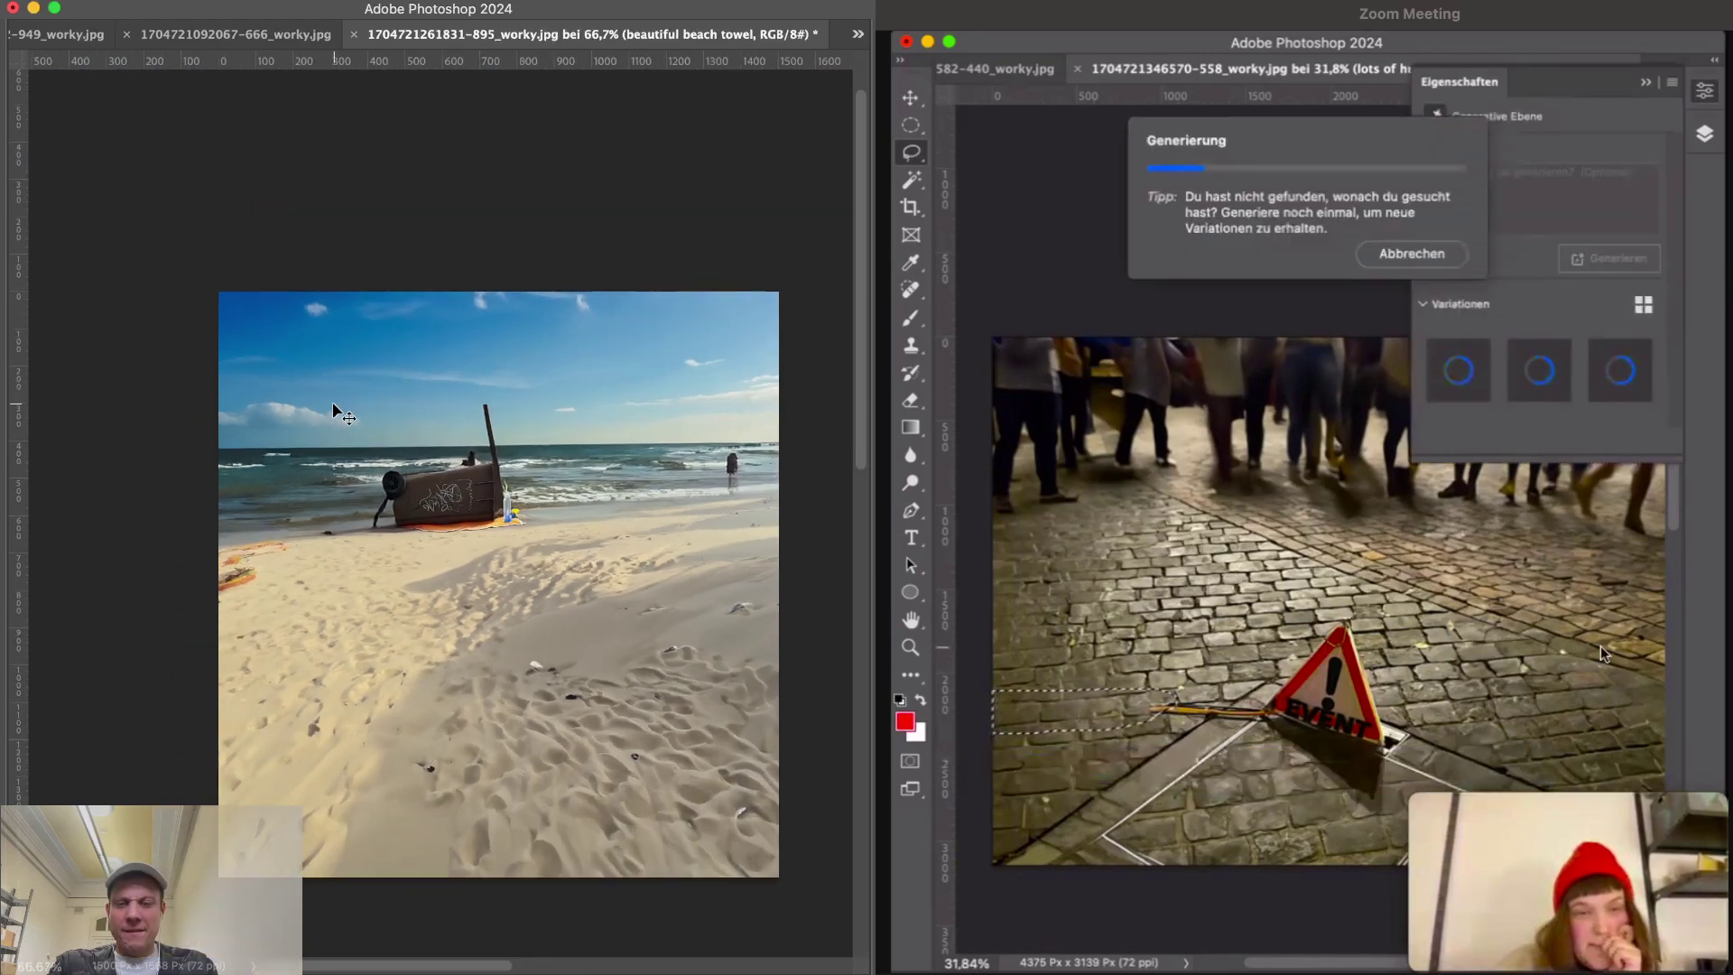
{"action": "scroll", "coordinate": [386, 411], "scroll_direction": "right", "scroll_amount": 10}
{"action": "key", "text": "super+plus"}
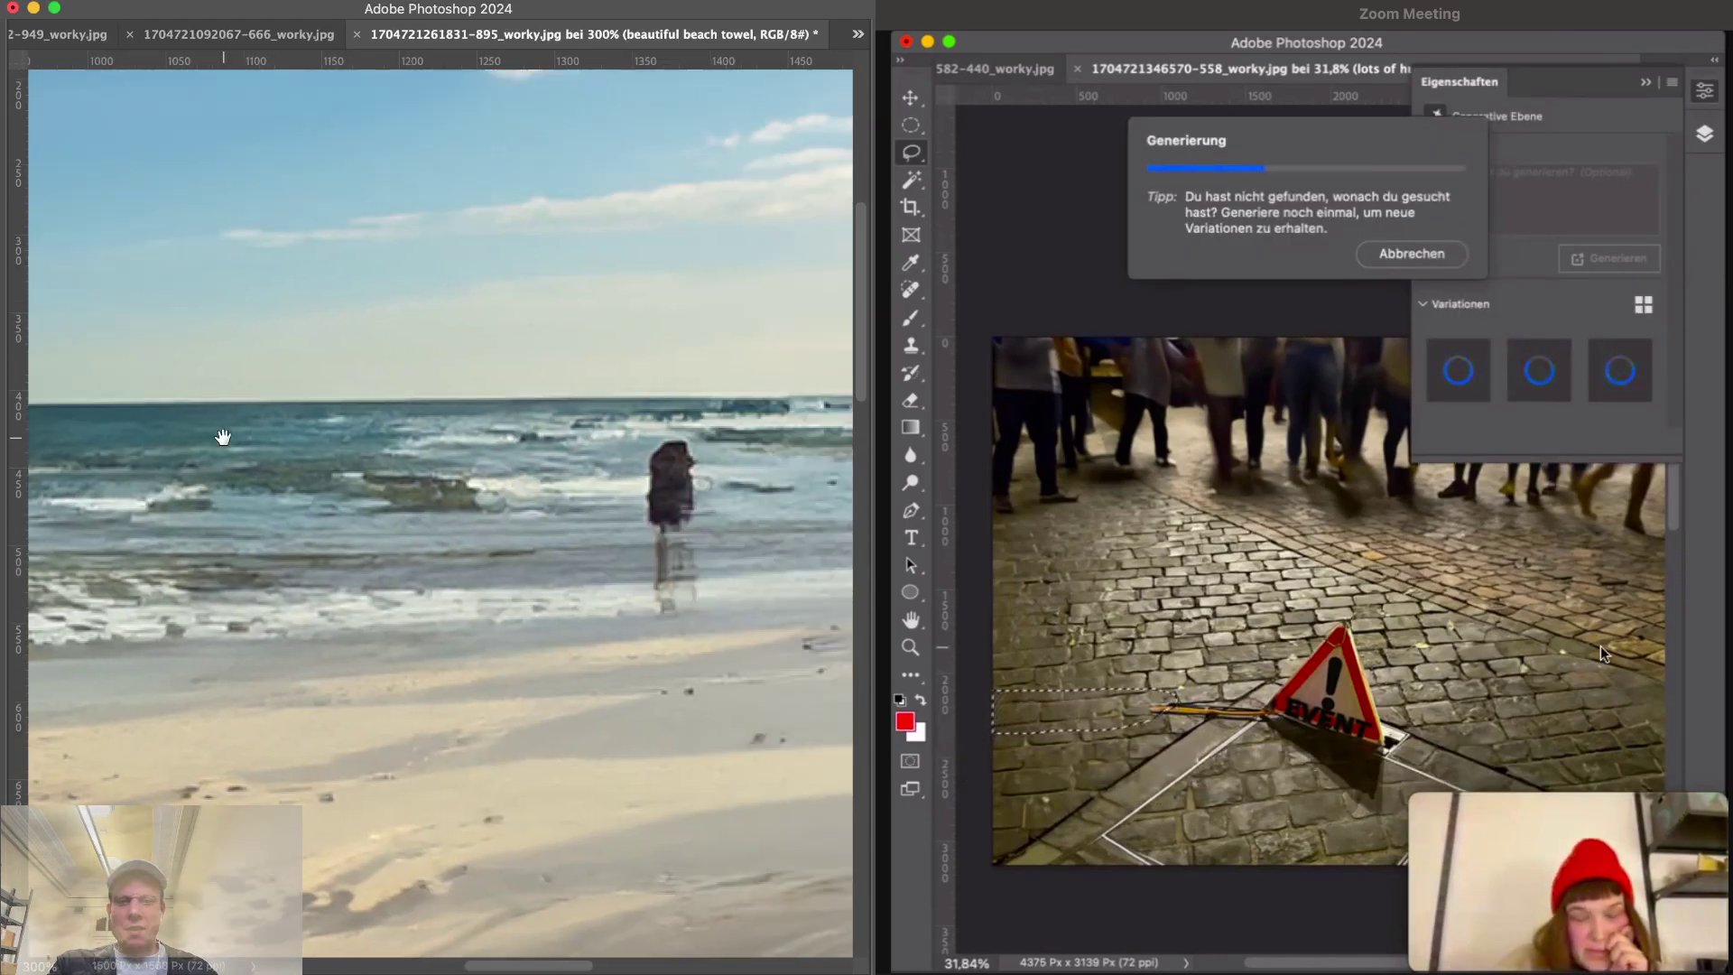
{"action": "scroll", "coordinate": [638, 425], "scroll_direction": "down", "scroll_amount": 15}
{"action": "scroll", "coordinate": [638, 426], "scroll_direction": "left", "scroll_amount": 5}
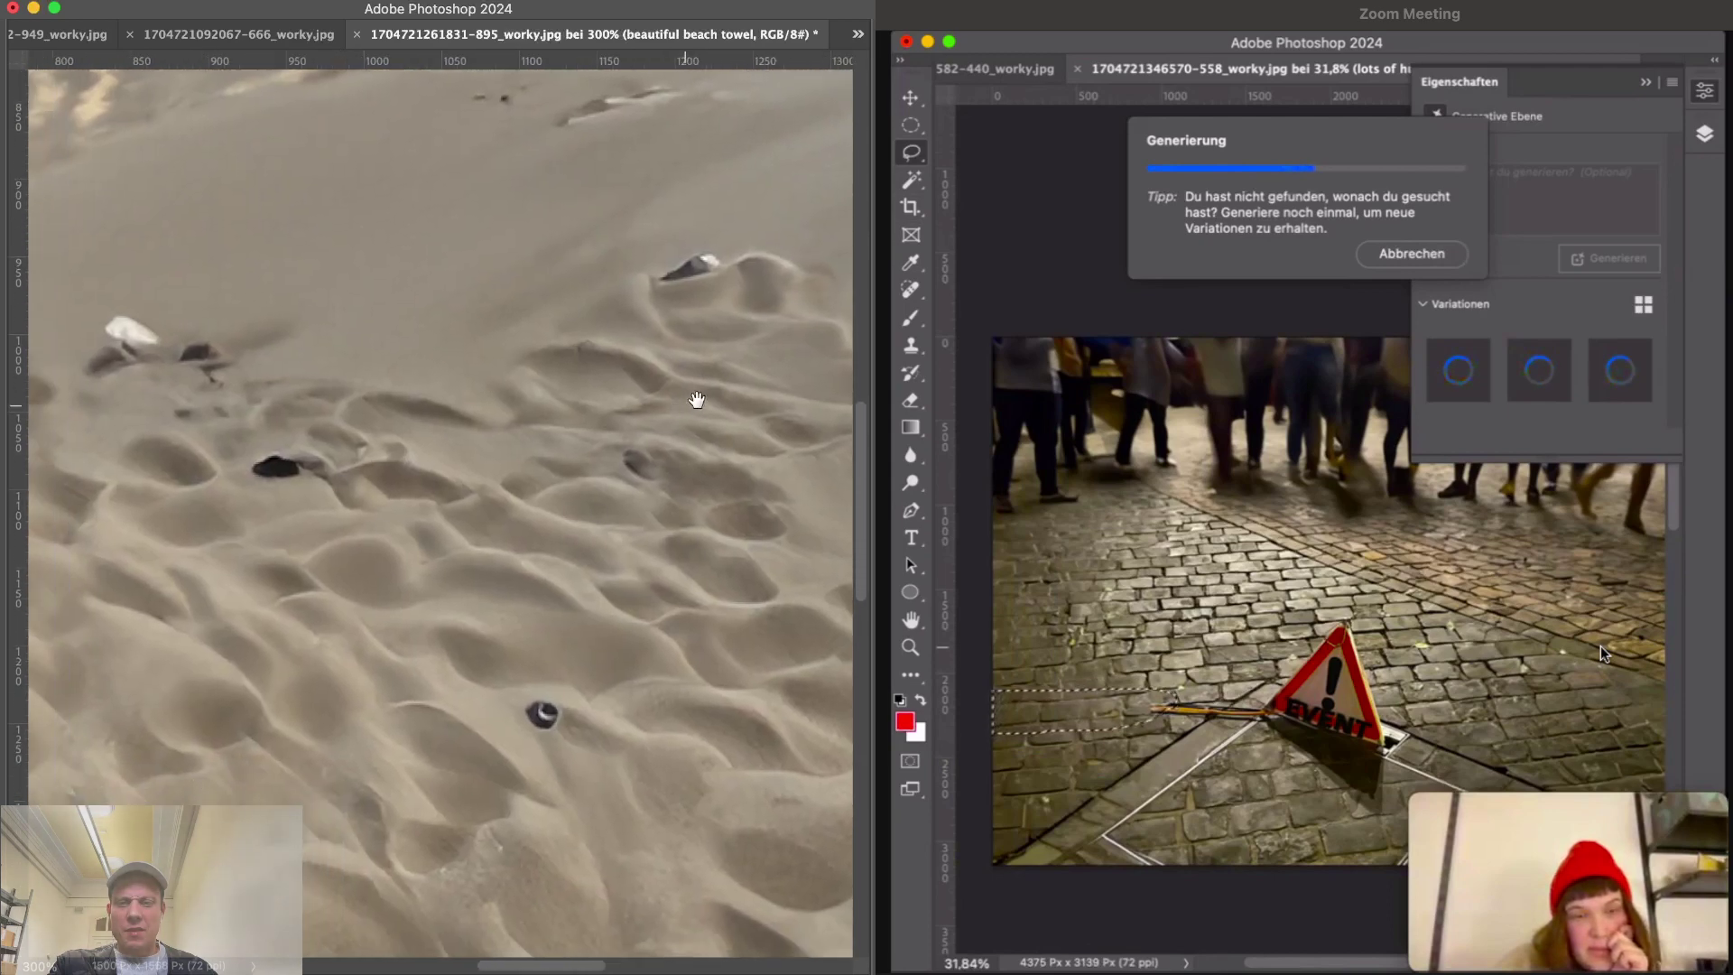
{"action": "key", "text": "super+minus"}
{"action": "key", "text": "super+minus"}
{"action": "key", "text": "super+minus"}
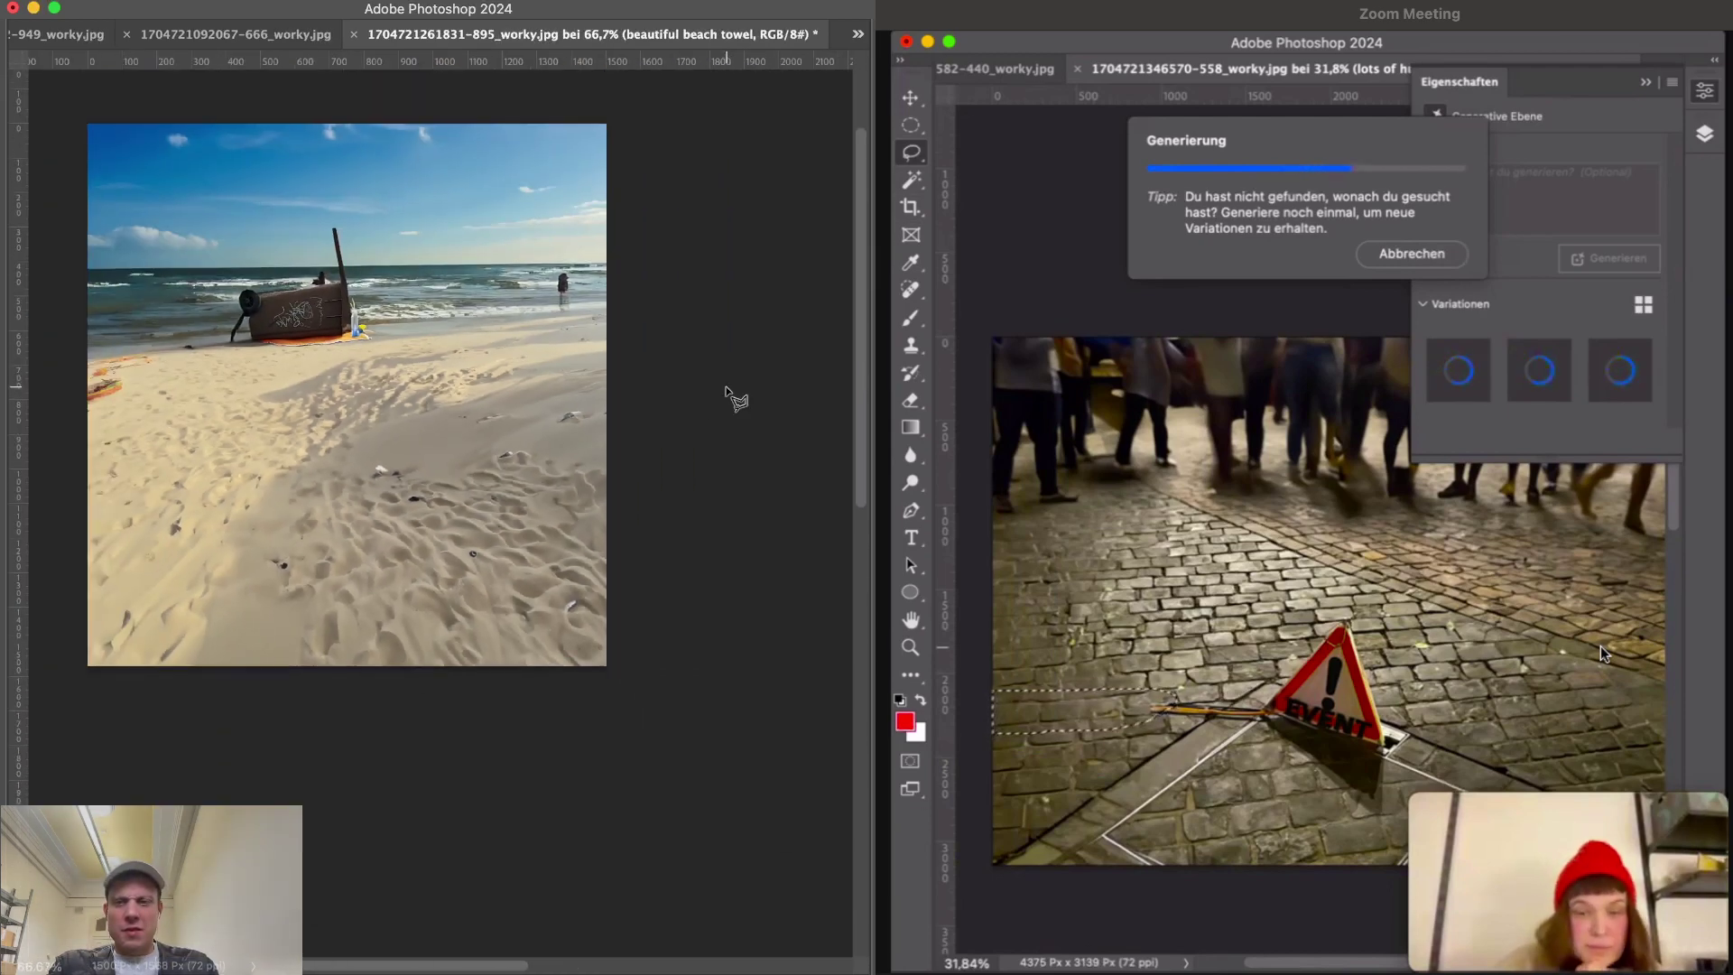
{"action": "scroll", "coordinate": [542, 397], "scroll_direction": "up", "scroll_amount": 3}
{"action": "scroll", "coordinate": [541, 397], "scroll_direction": "left", "scroll_amount": 1}
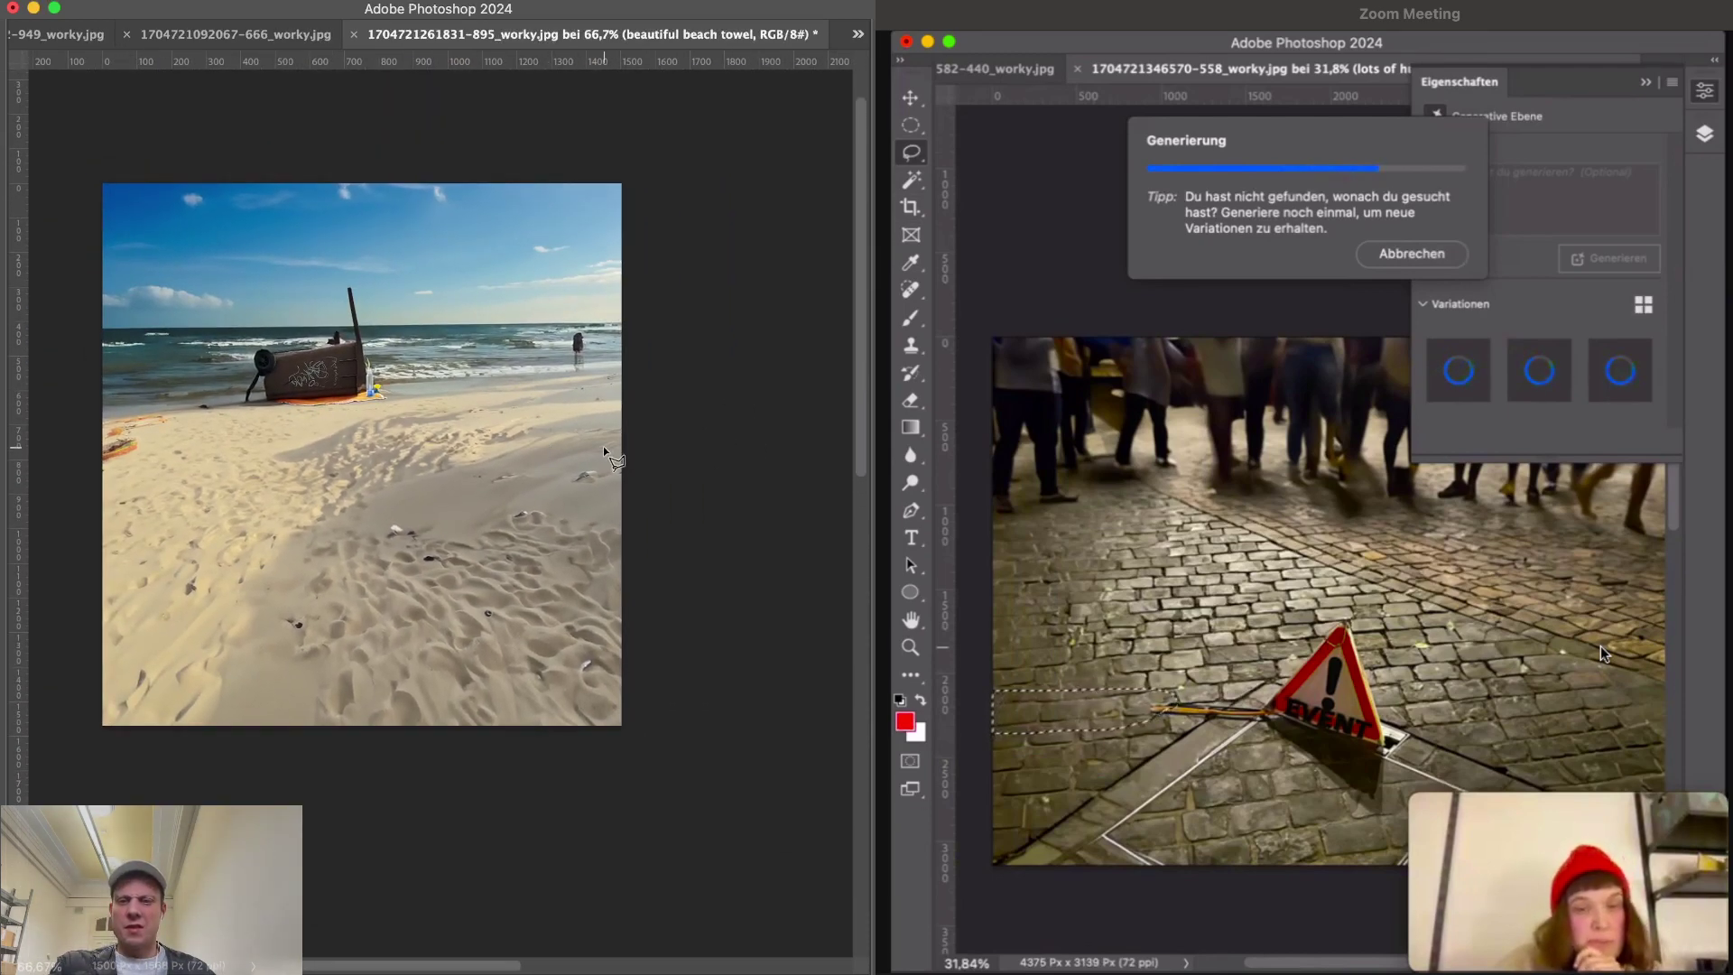
{"action": "scroll", "coordinate": [612, 449], "scroll_direction": "up", "scroll_amount": 4}
{"action": "scroll", "coordinate": [612, 450], "scroll_direction": "left", "scroll_amount": 8}
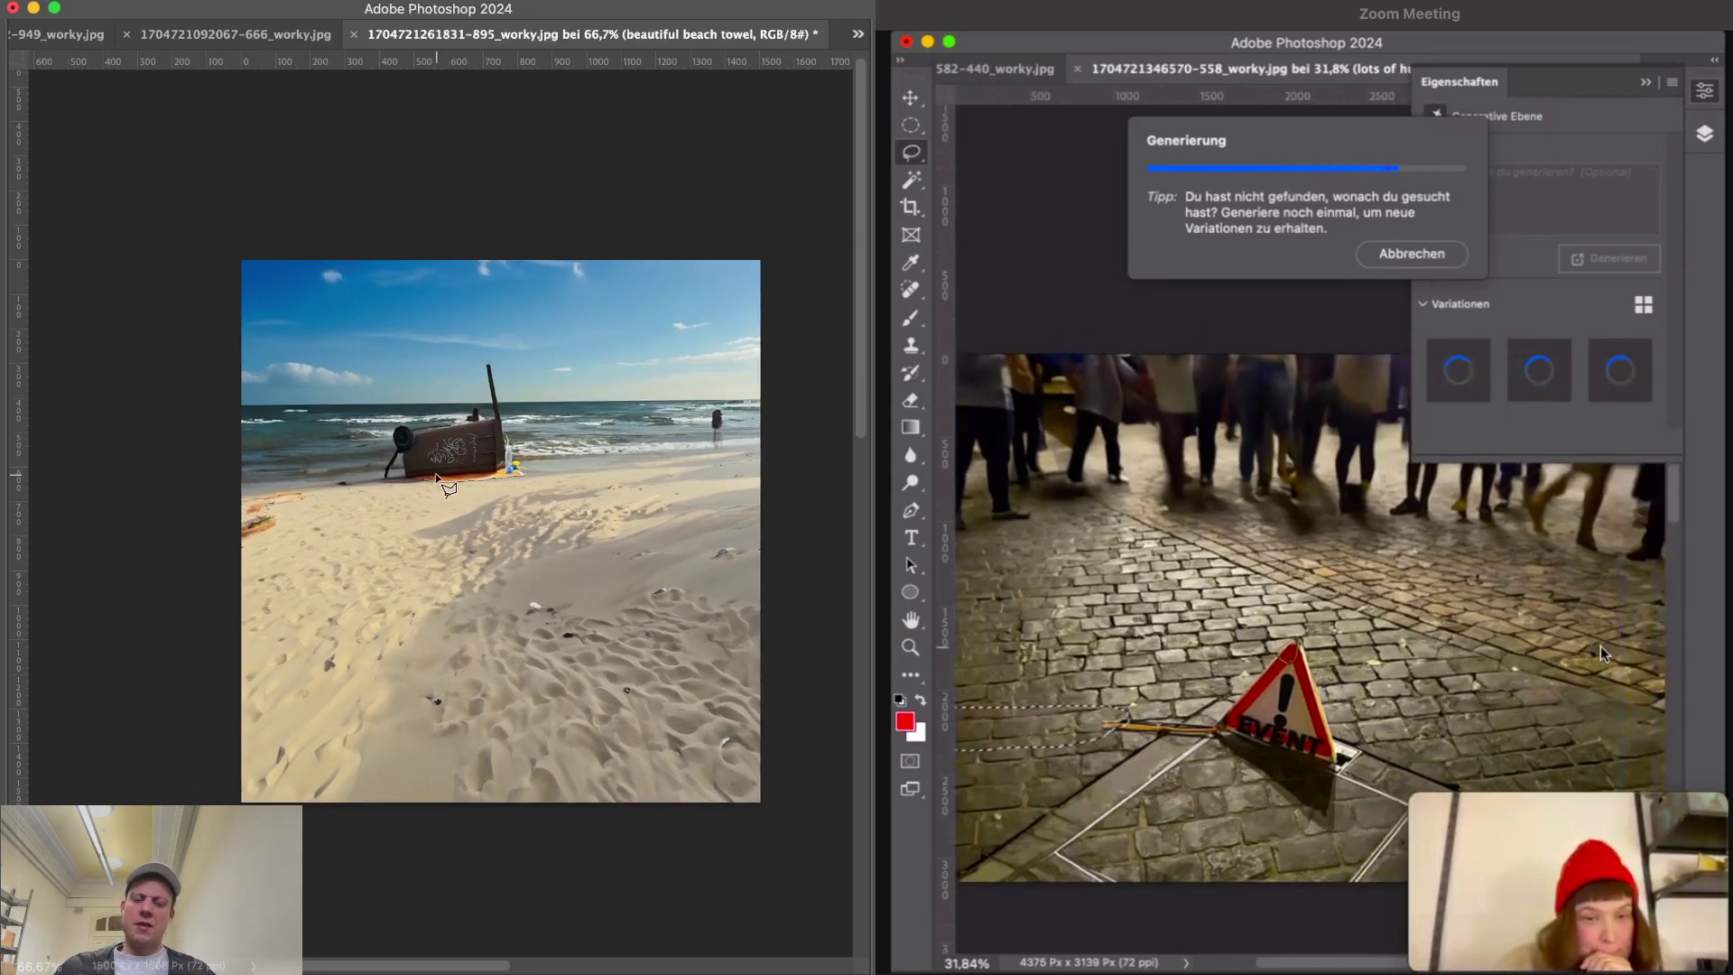
- Outline a small oval area around the towel's tip and the adjoining sand, just below the drinks, with the Lasso
{"action": "scroll", "coordinate": [435, 473], "scroll_direction": "up", "scroll_amount": 5}
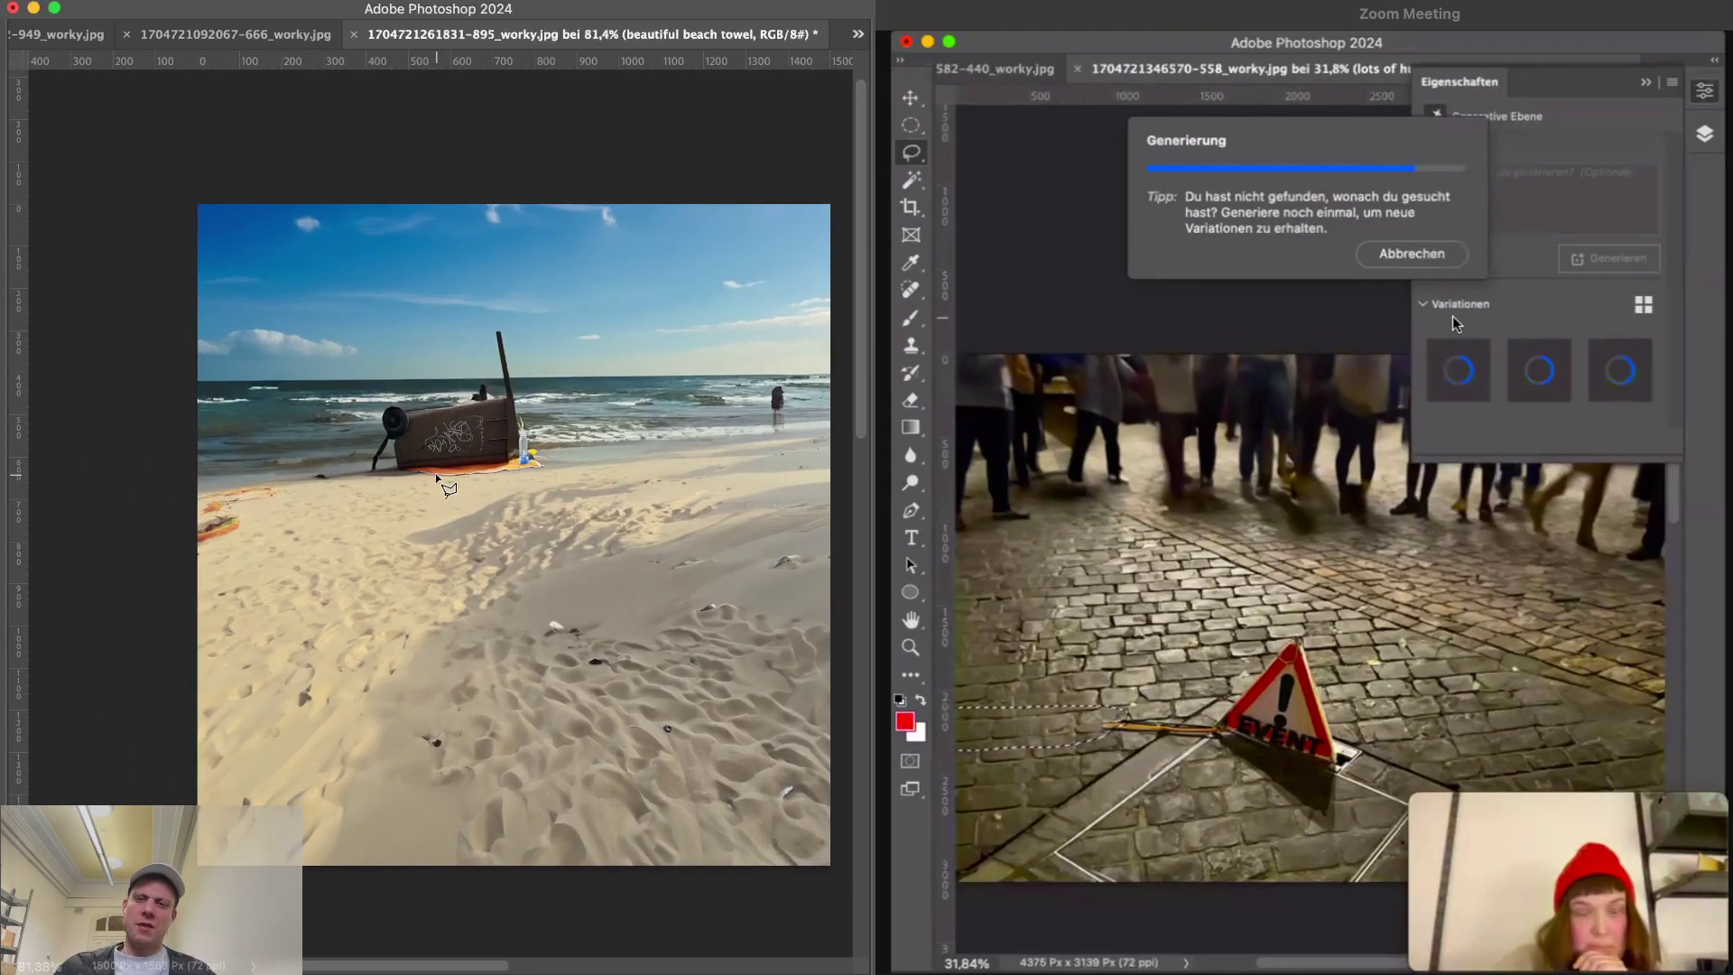
{"action": "scroll", "coordinate": [435, 473], "scroll_direction": "up", "scroll_amount": 4}
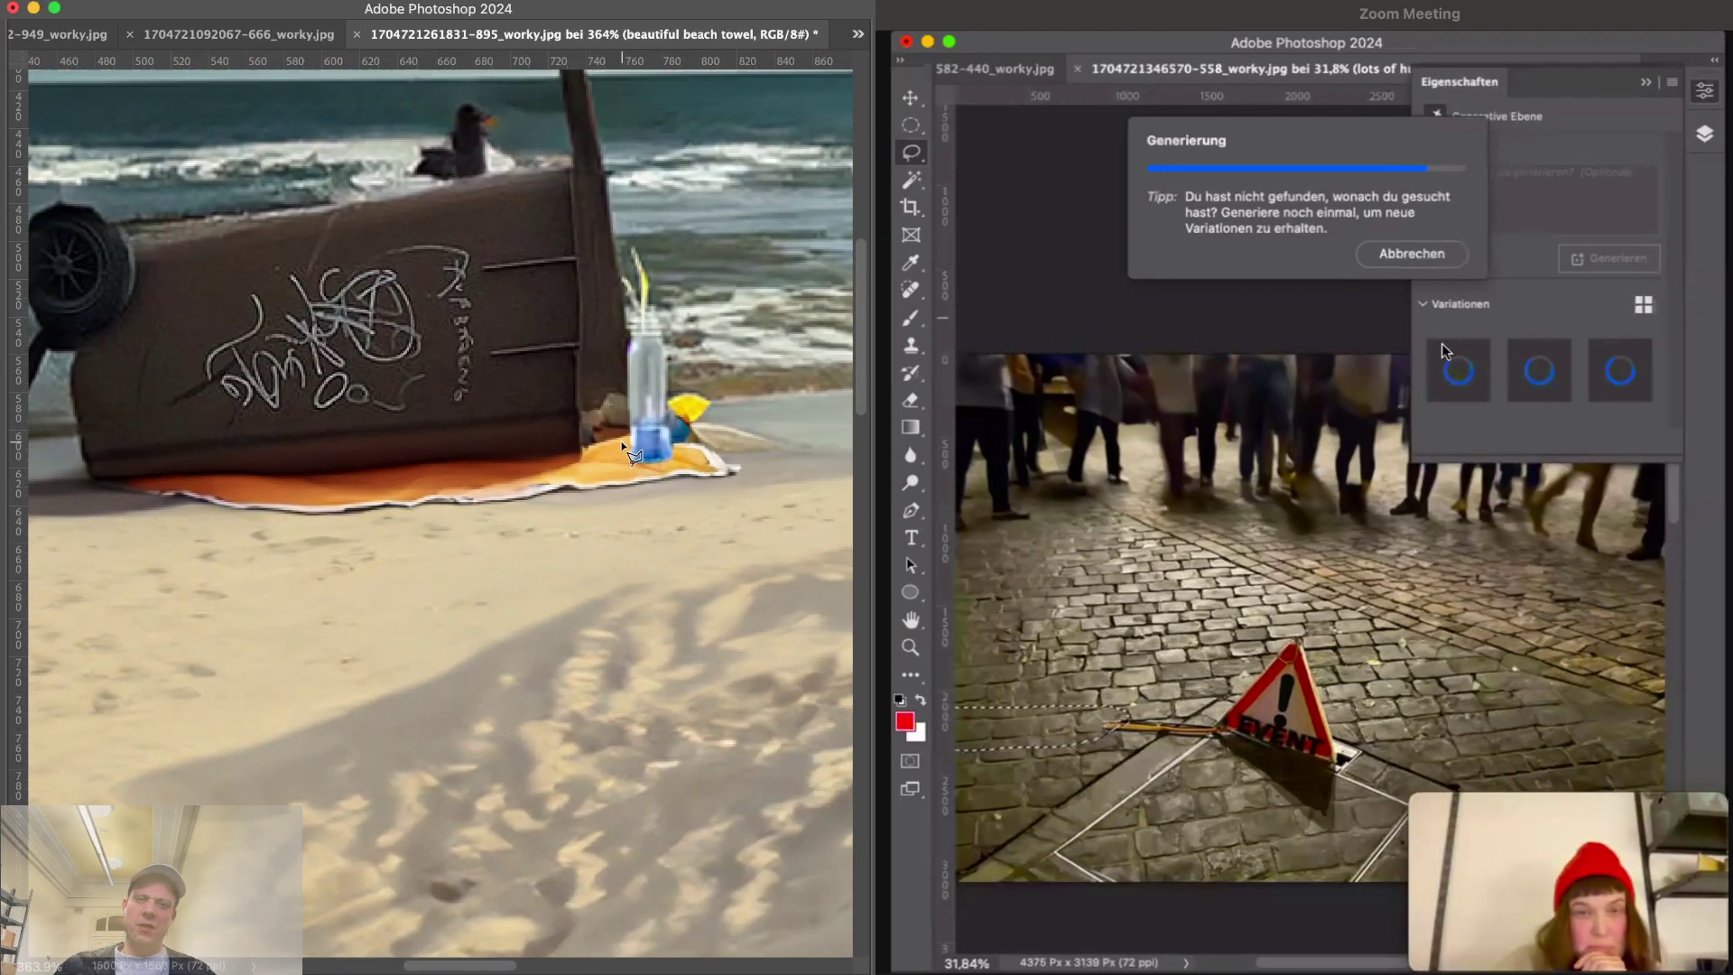
{"action": "scroll", "coordinate": [620, 440], "scroll_direction": "up", "scroll_amount": 4}
{"action": "scroll", "coordinate": [621, 441], "scroll_direction": "down", "scroll_amount": 4}
{"action": "scroll", "coordinate": [621, 440], "scroll_direction": "up", "scroll_amount": 1}
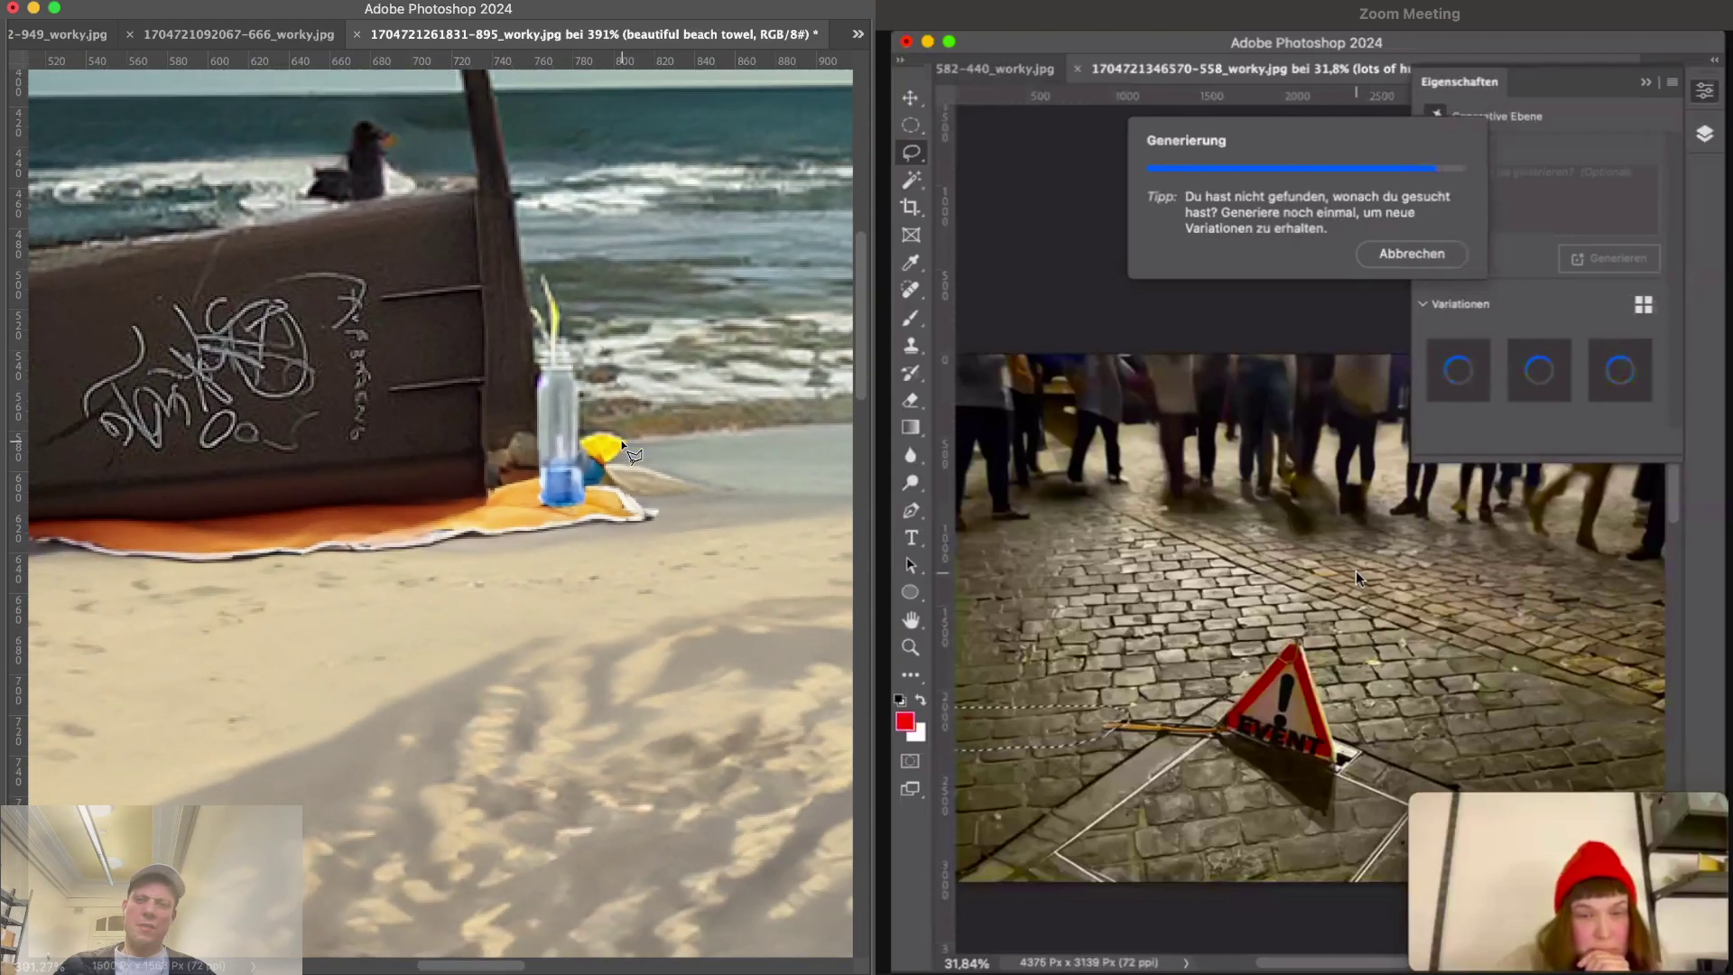
{"action": "left_click", "coordinate": [684, 489]}
{"action": "left_click", "coordinate": [633, 475]}
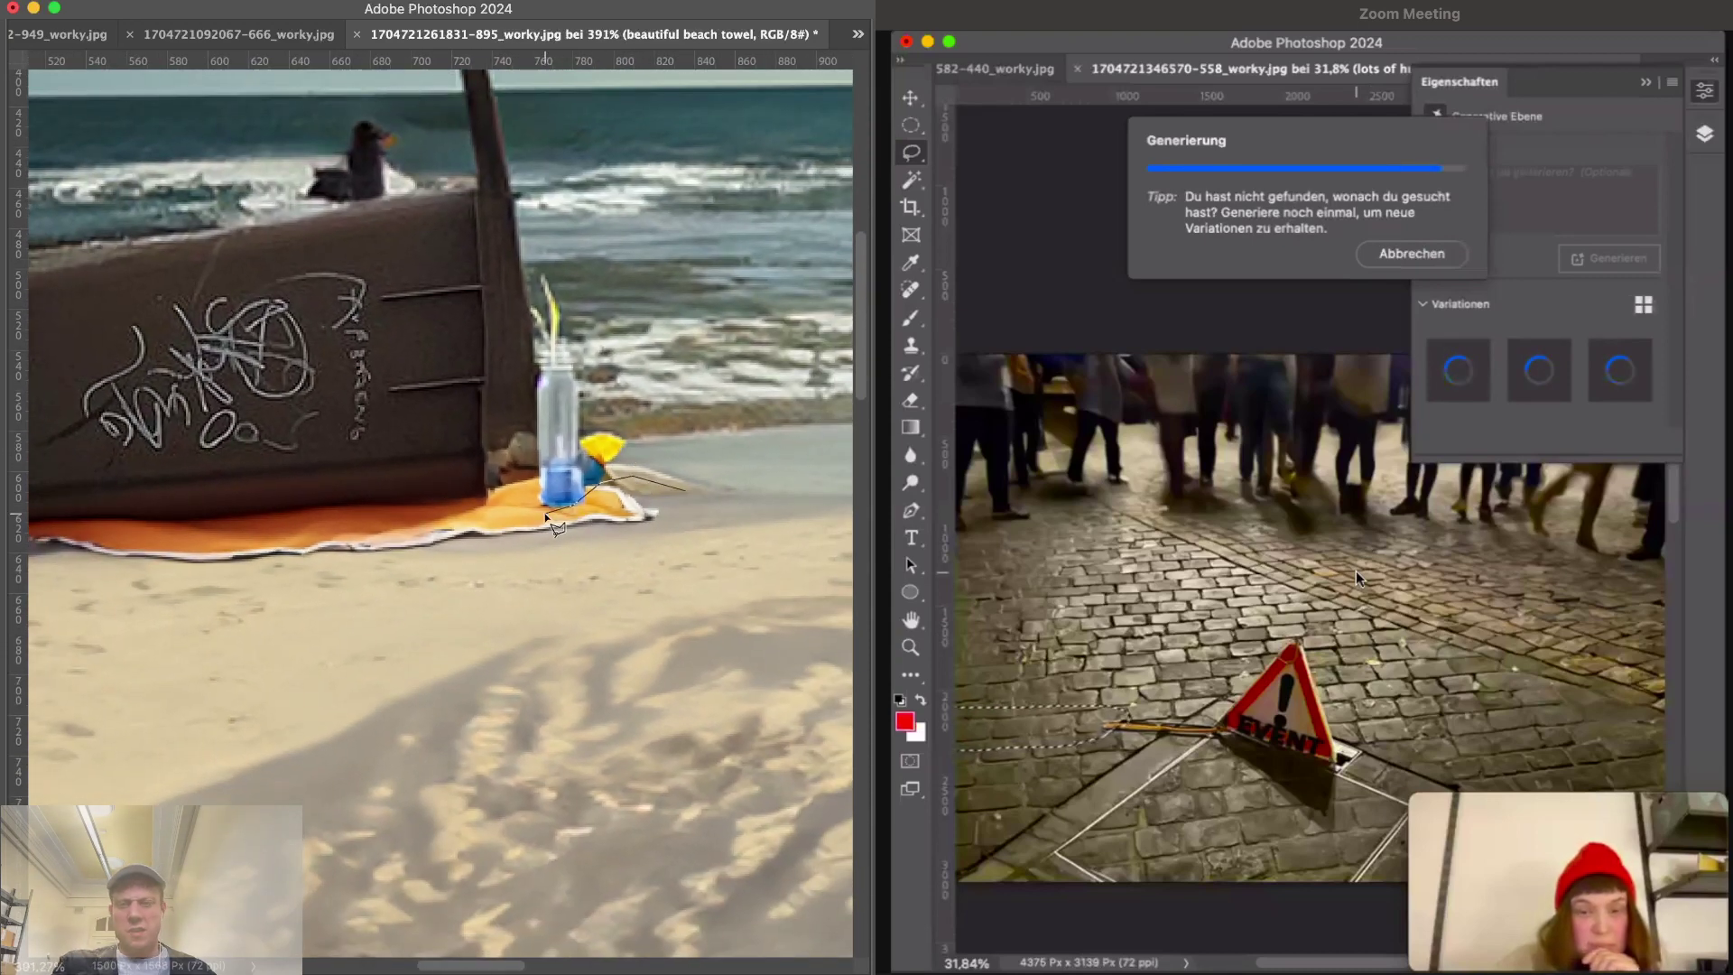
{"action": "left_click", "coordinate": [529, 528]}
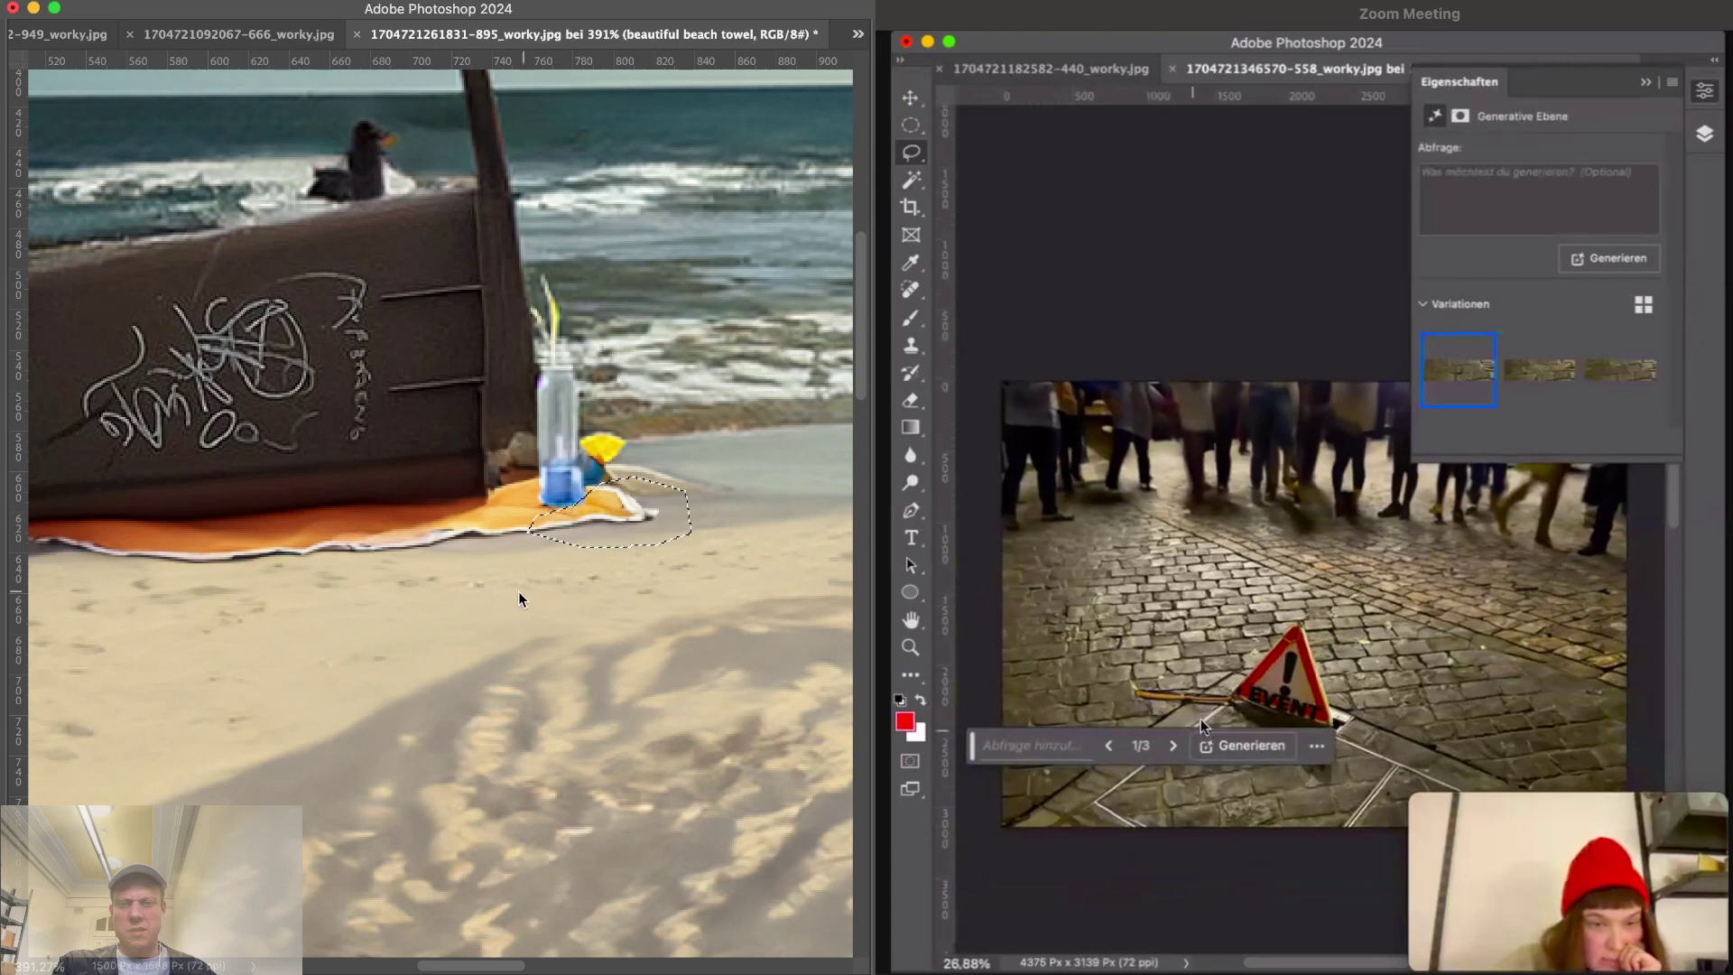
- Fill the outlined towel tip using Generative Fill with the prompt "nice food"
{"action": "key", "text": "Tab"}
{"action": "left_click", "coordinate": [388, 574]}
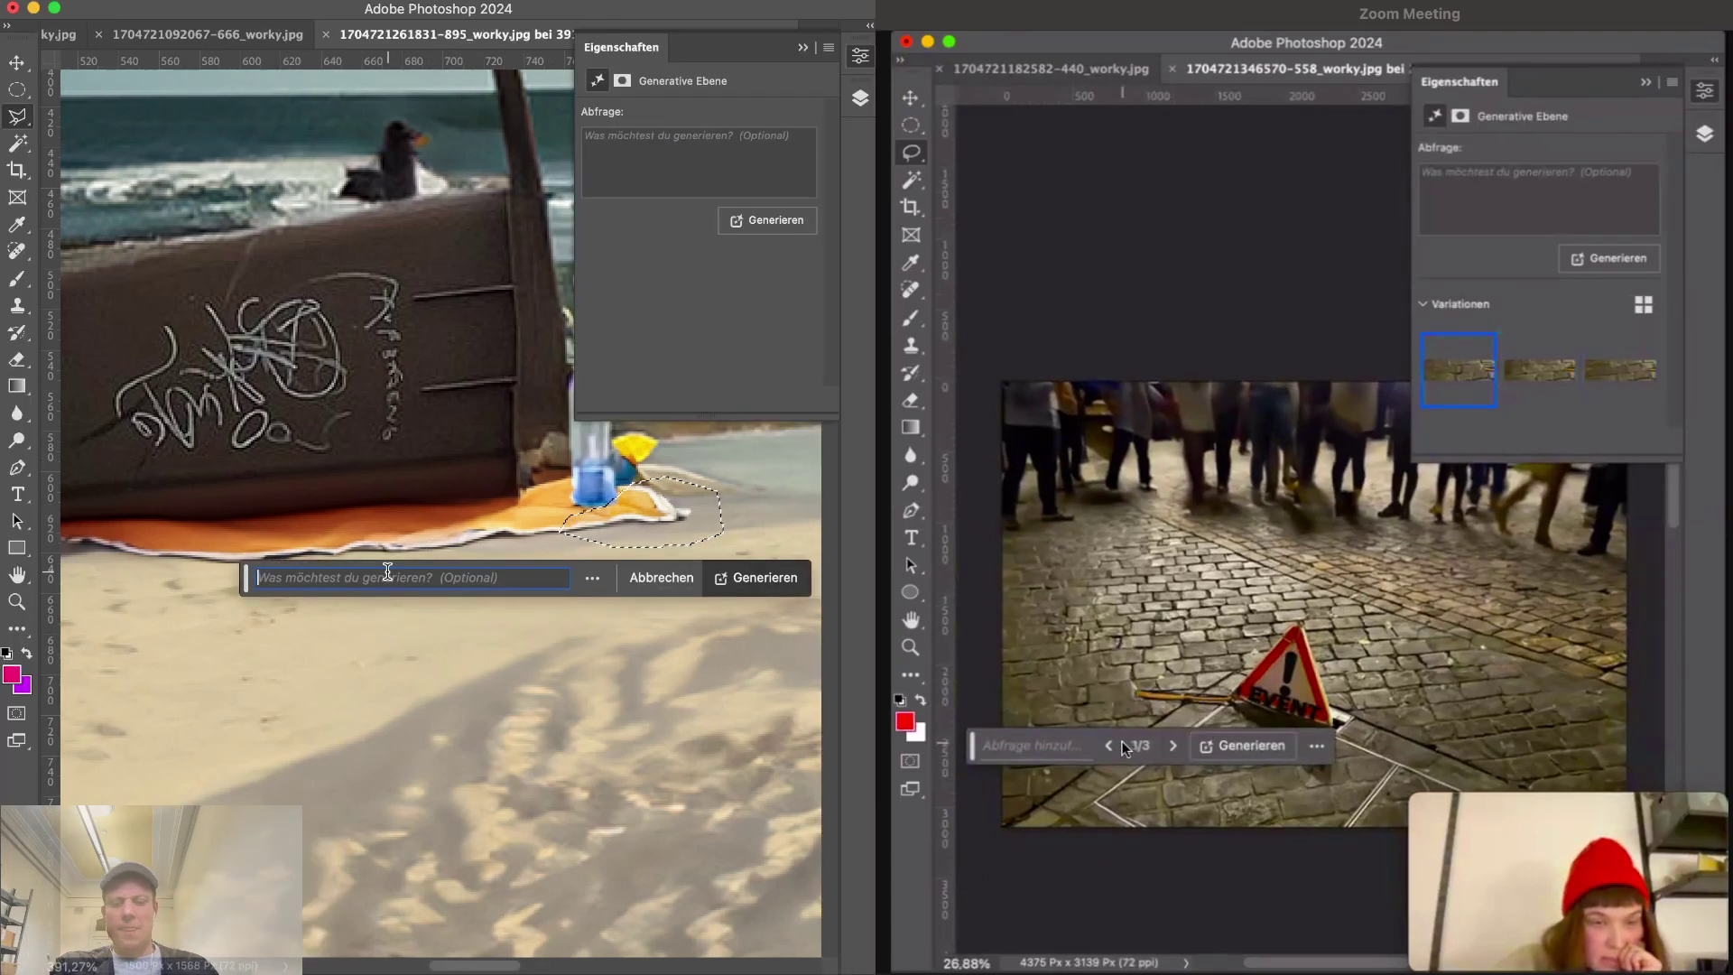
{"action": "type", "text": "Hot food"}
{"action": "key", "text": "Return"}
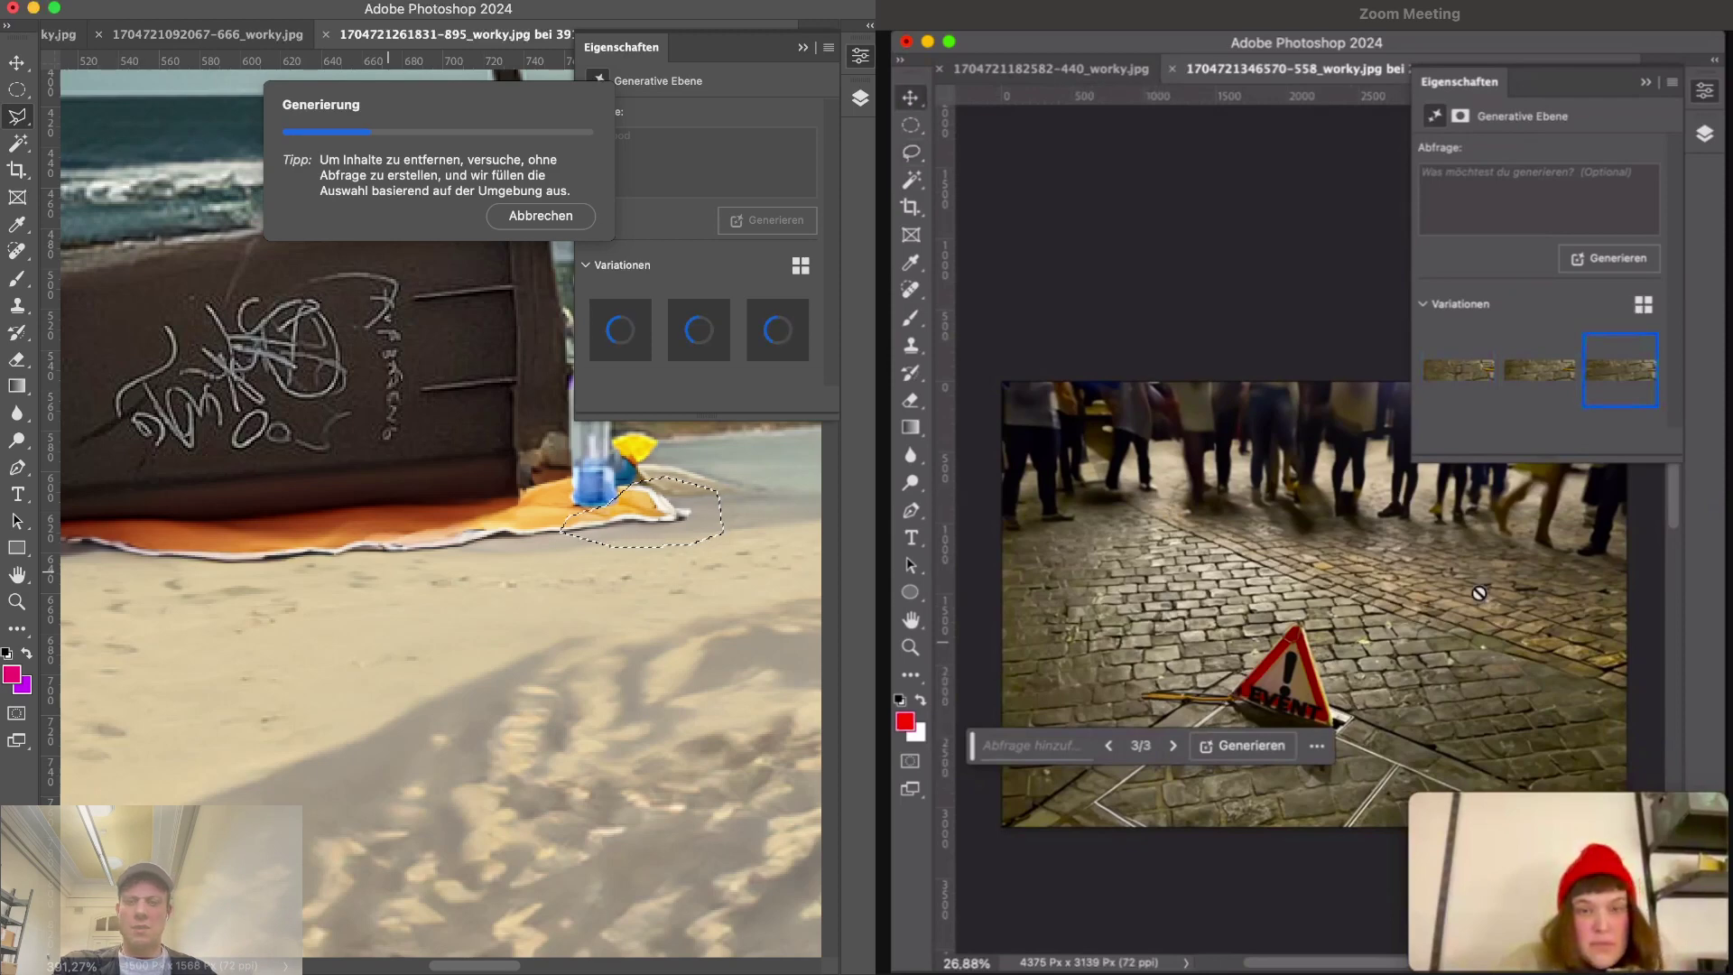
- In the other Photoshop window, delete the topmost generative fill layer from the cobblestone photo with the EVENT sign
{"action": "left_click", "coordinate": [1704, 133]}
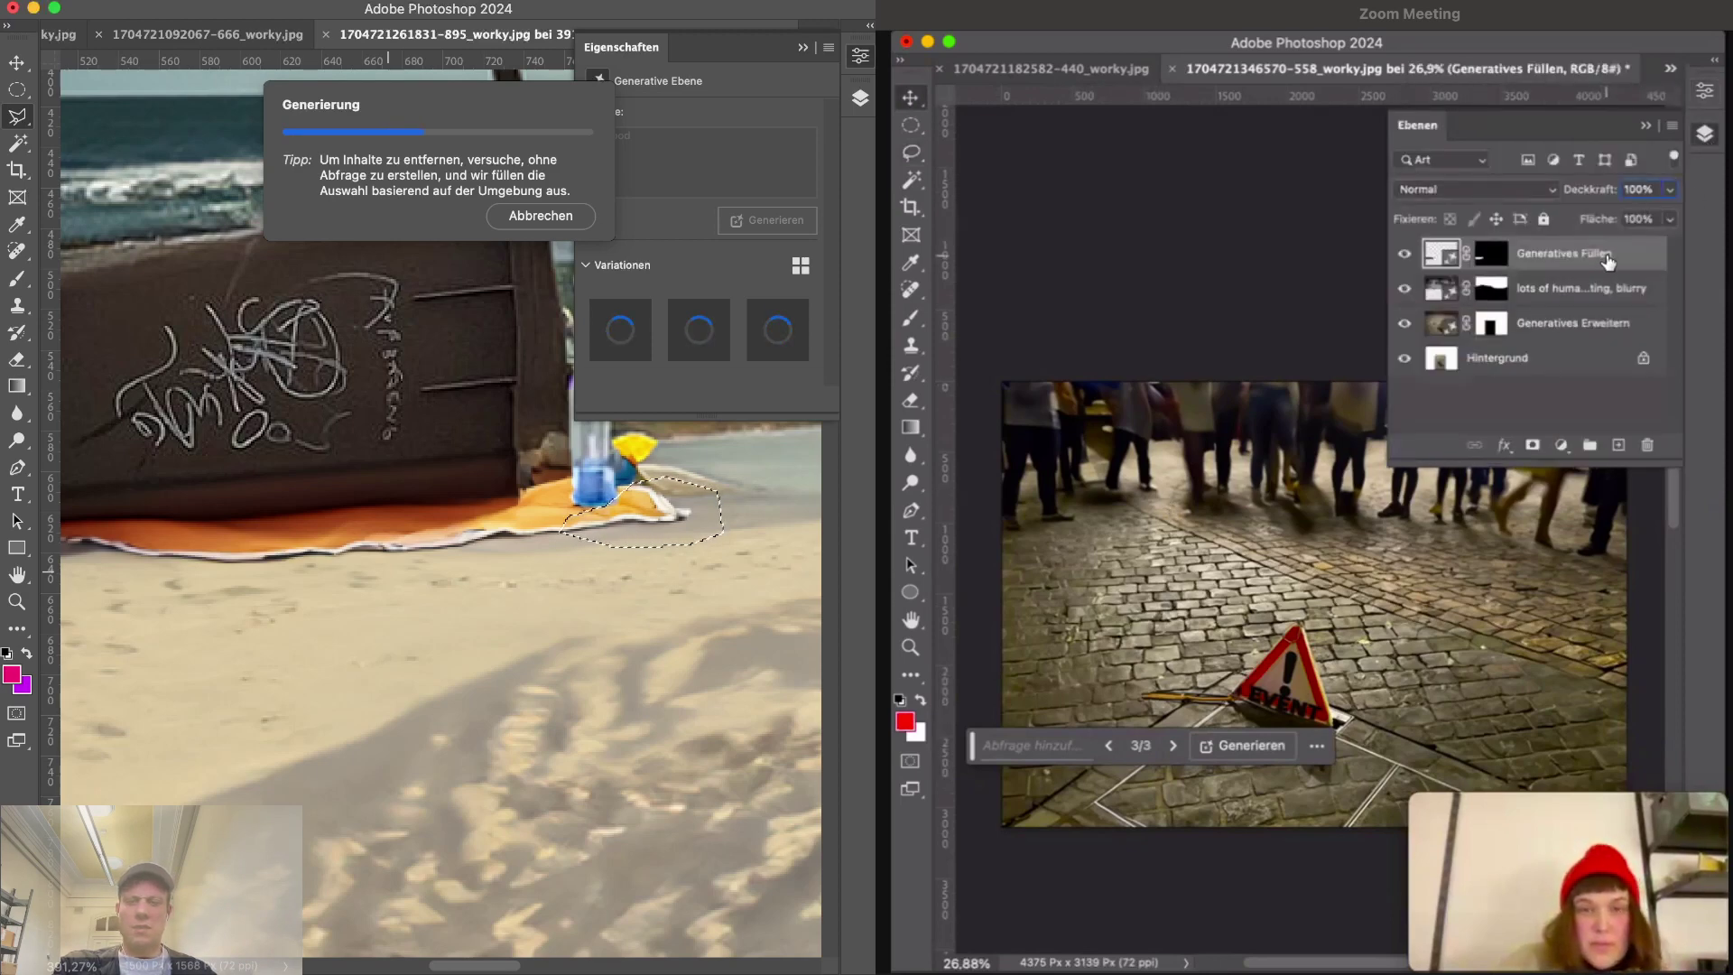
{"action": "key", "text": "Delete"}
{"action": "scroll", "coordinate": [1191, 488], "scroll_direction": "down", "scroll_amount": 2}
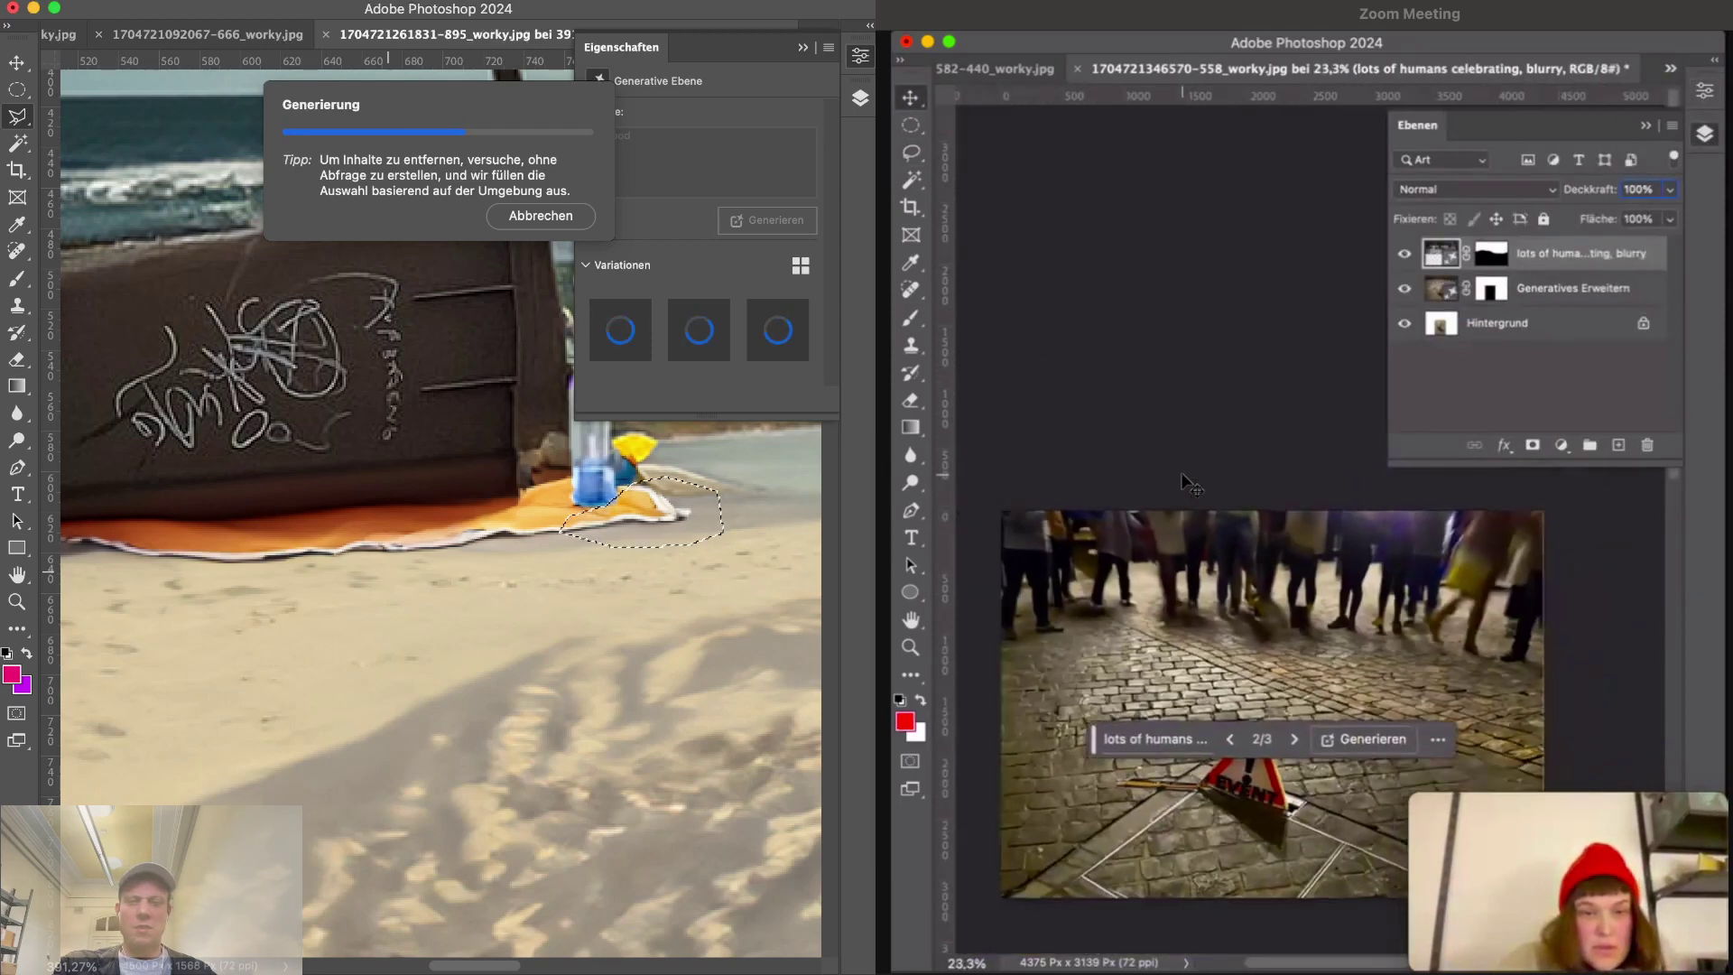
{"action": "key", "text": "F7"}
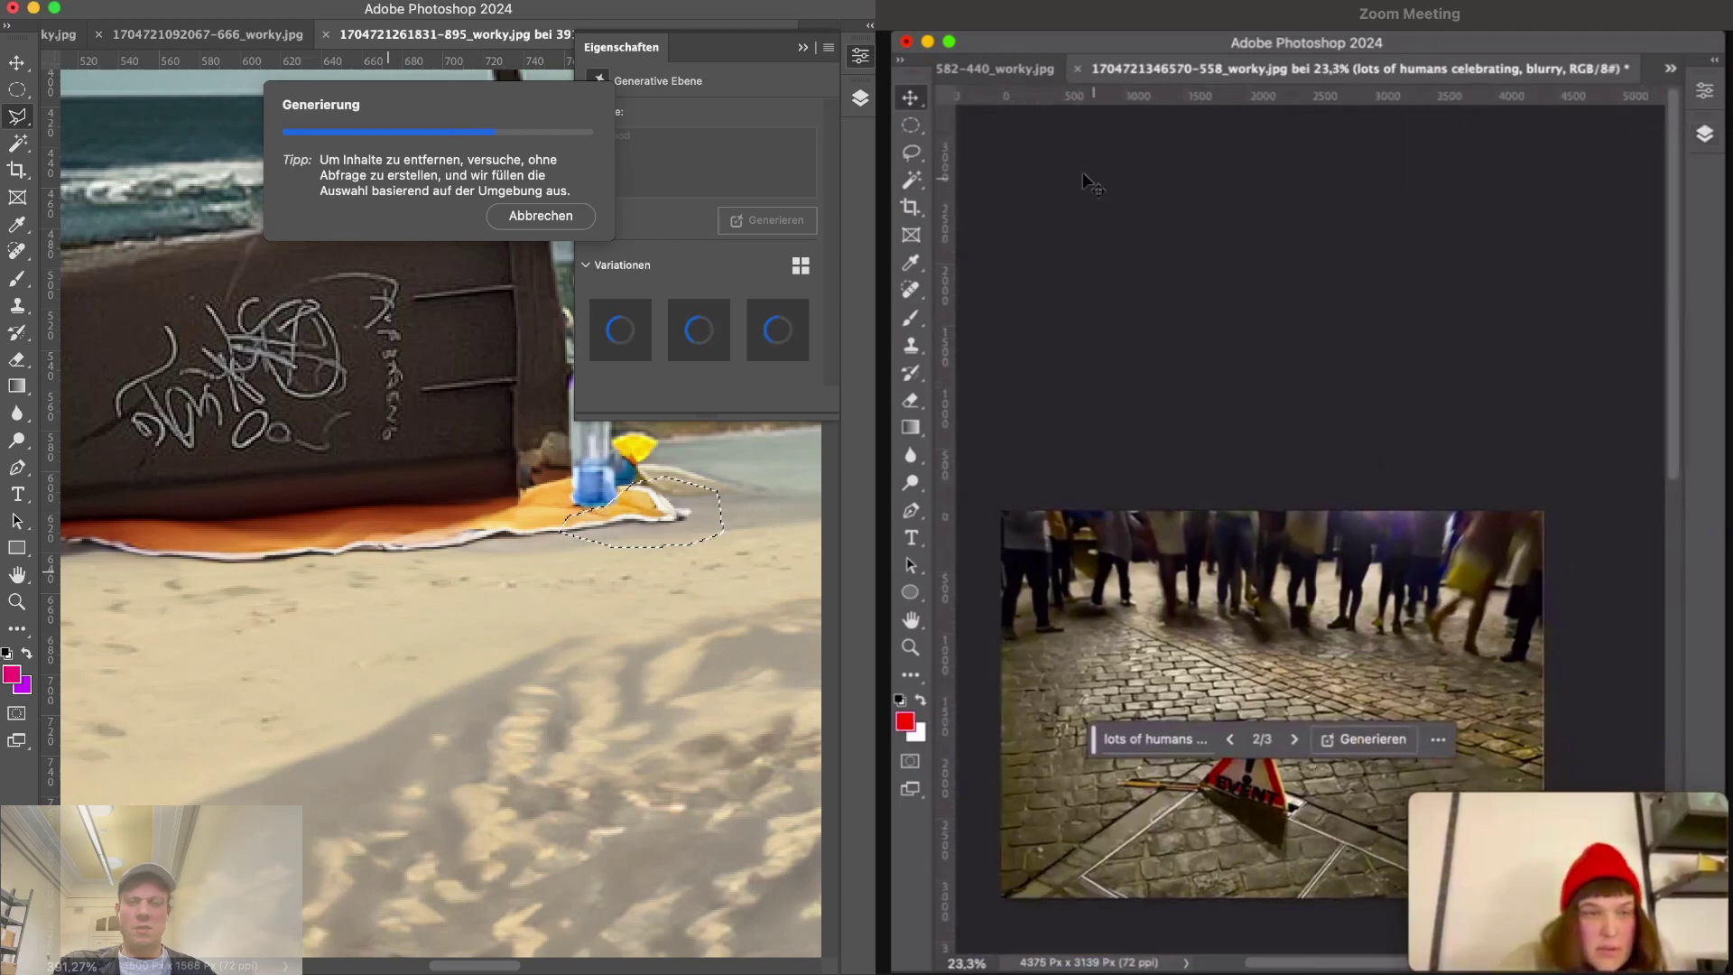
- Move the floating prompt bar below the cobblestone photo so that it uncovers the EVENT sign
{"action": "scroll", "coordinate": [1219, 577], "scroll_direction": "down", "scroll_amount": 3}
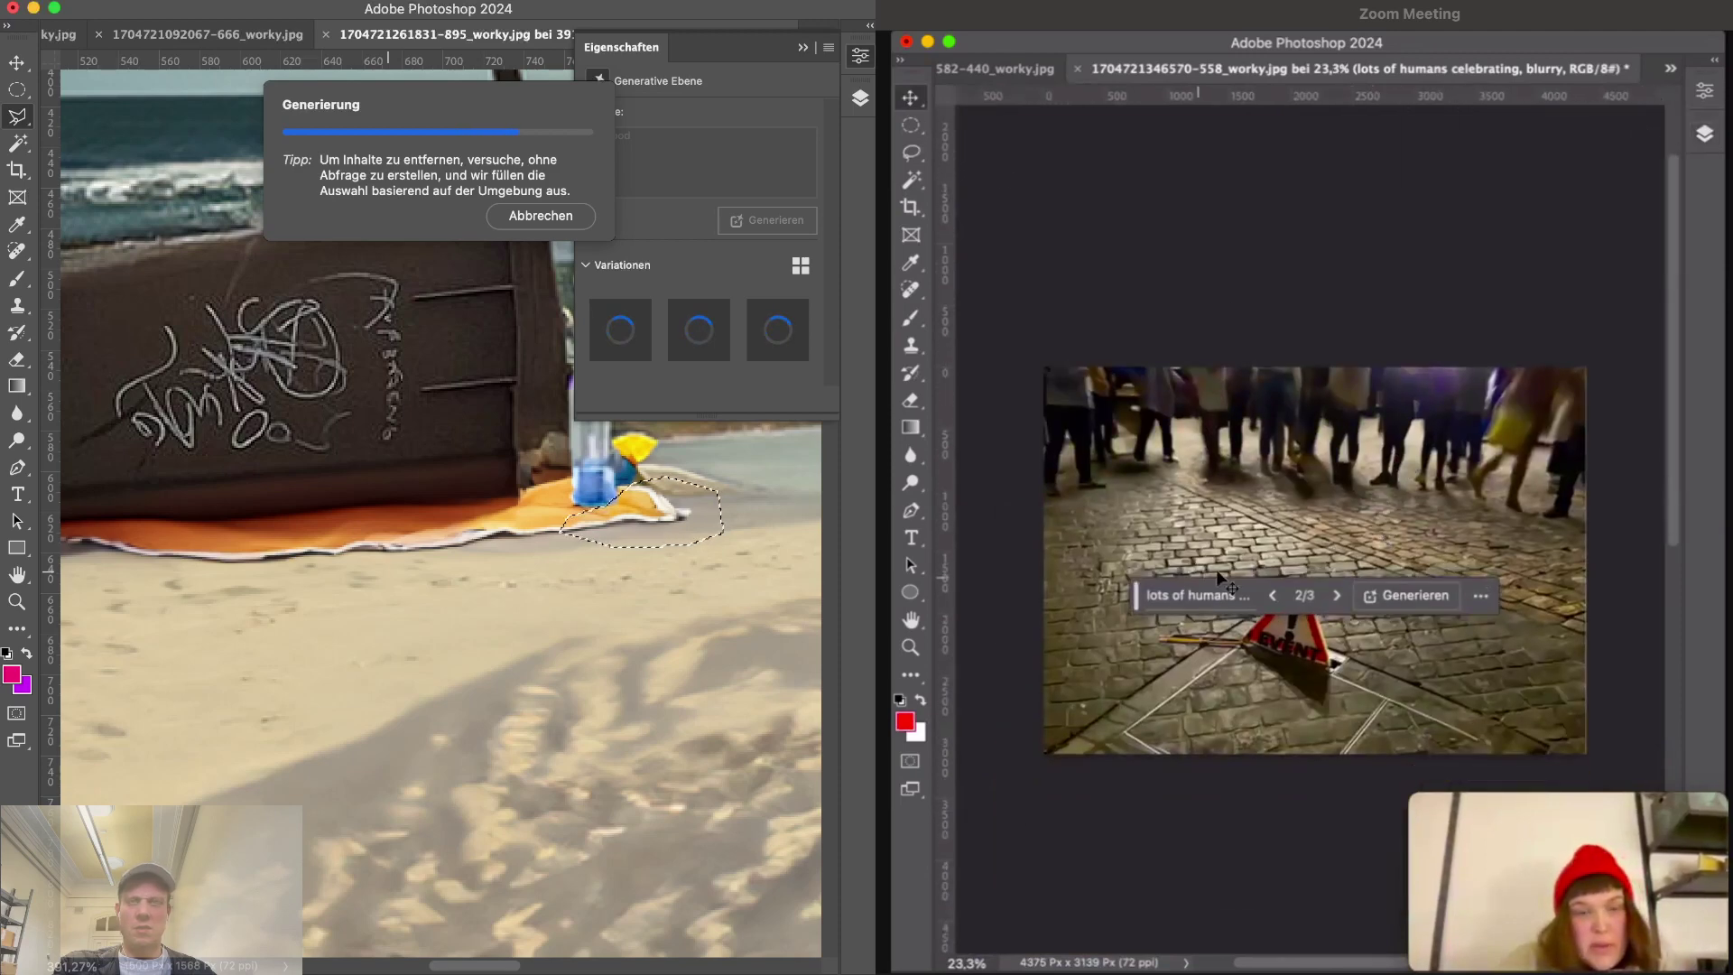
{"action": "left_click_drag", "start_coordinate": [1133, 601], "coordinate": [1001, 838]}
{"action": "scroll", "coordinate": [1421, 623], "scroll_direction": "up", "scroll_amount": 3}
{"action": "scroll", "coordinate": [1422, 622], "scroll_direction": "down", "scroll_amount": 4}
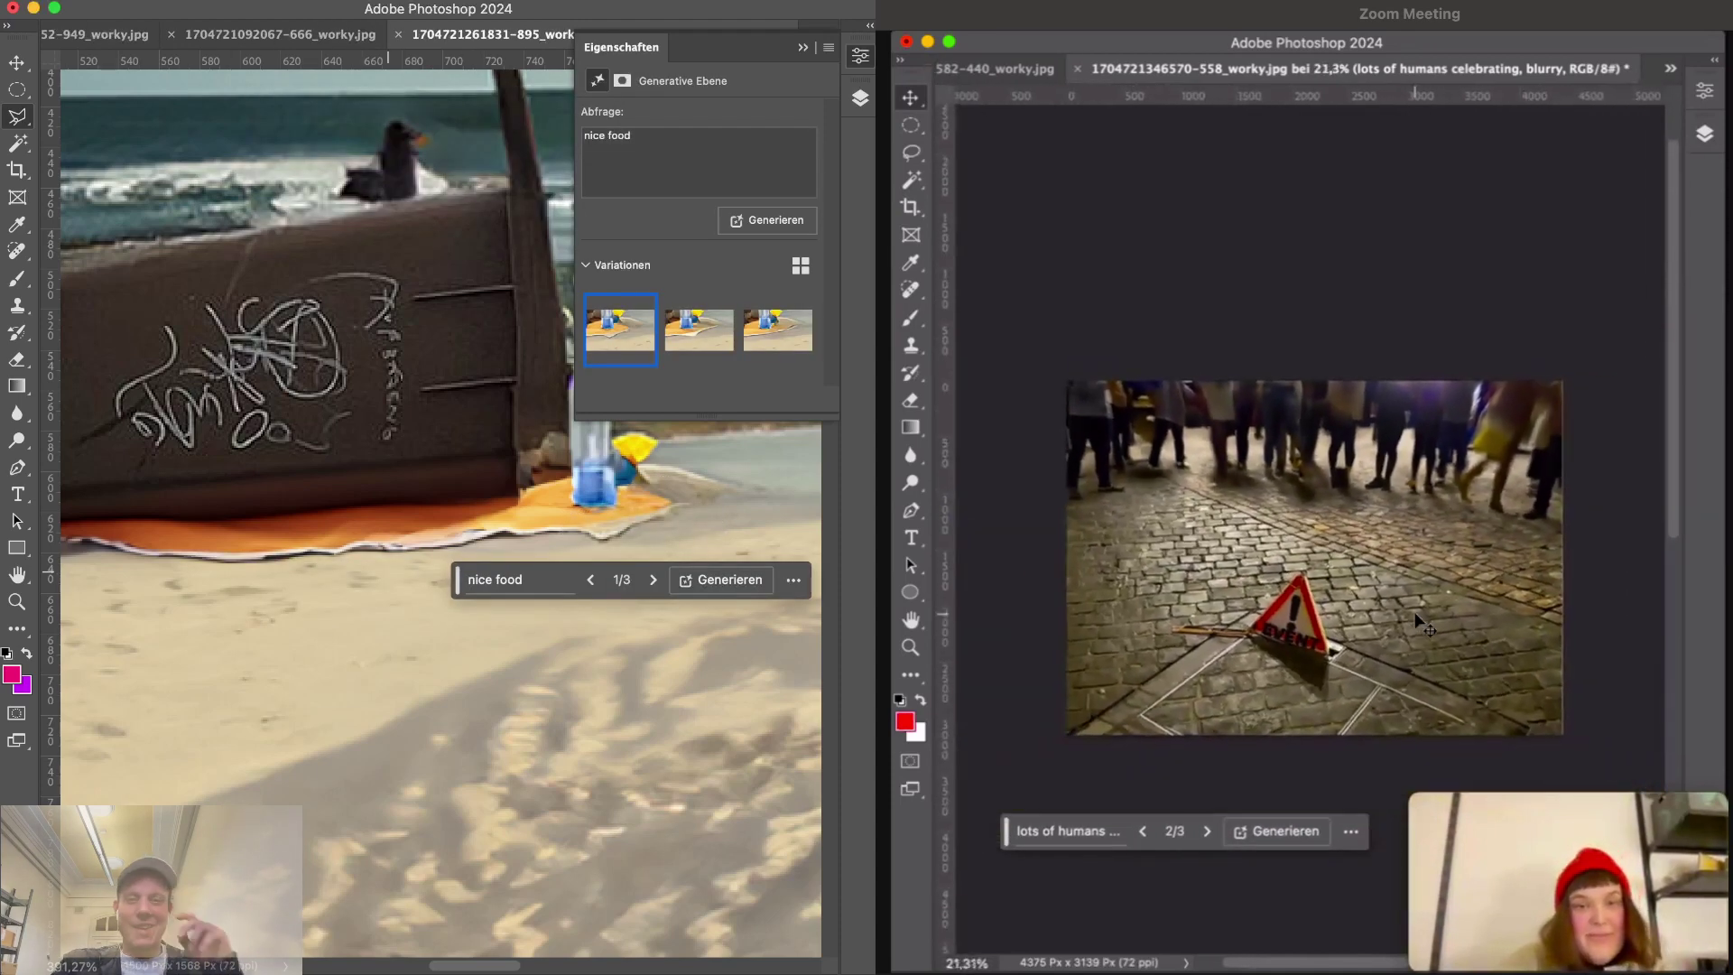
- Compare the three "nice food" variations in the beach photo and choose the first one
{"action": "left_click", "coordinate": [697, 336]}
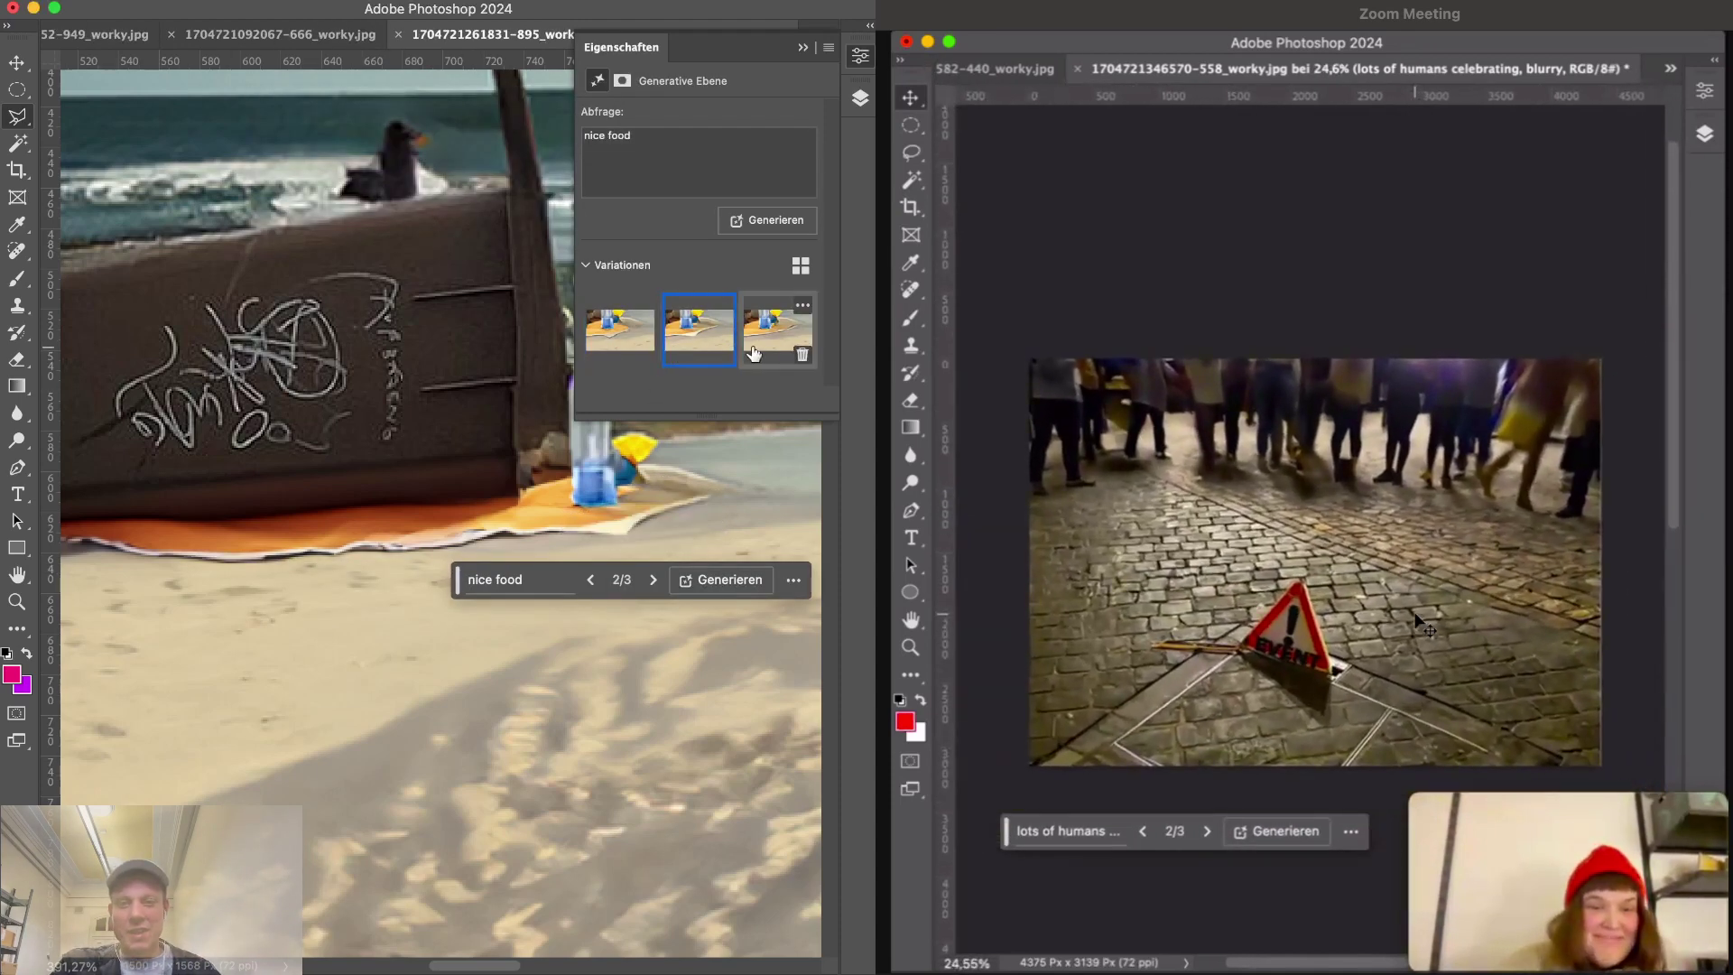
{"action": "left_click", "coordinate": [754, 352]}
{"action": "left_click", "coordinate": [620, 329]}
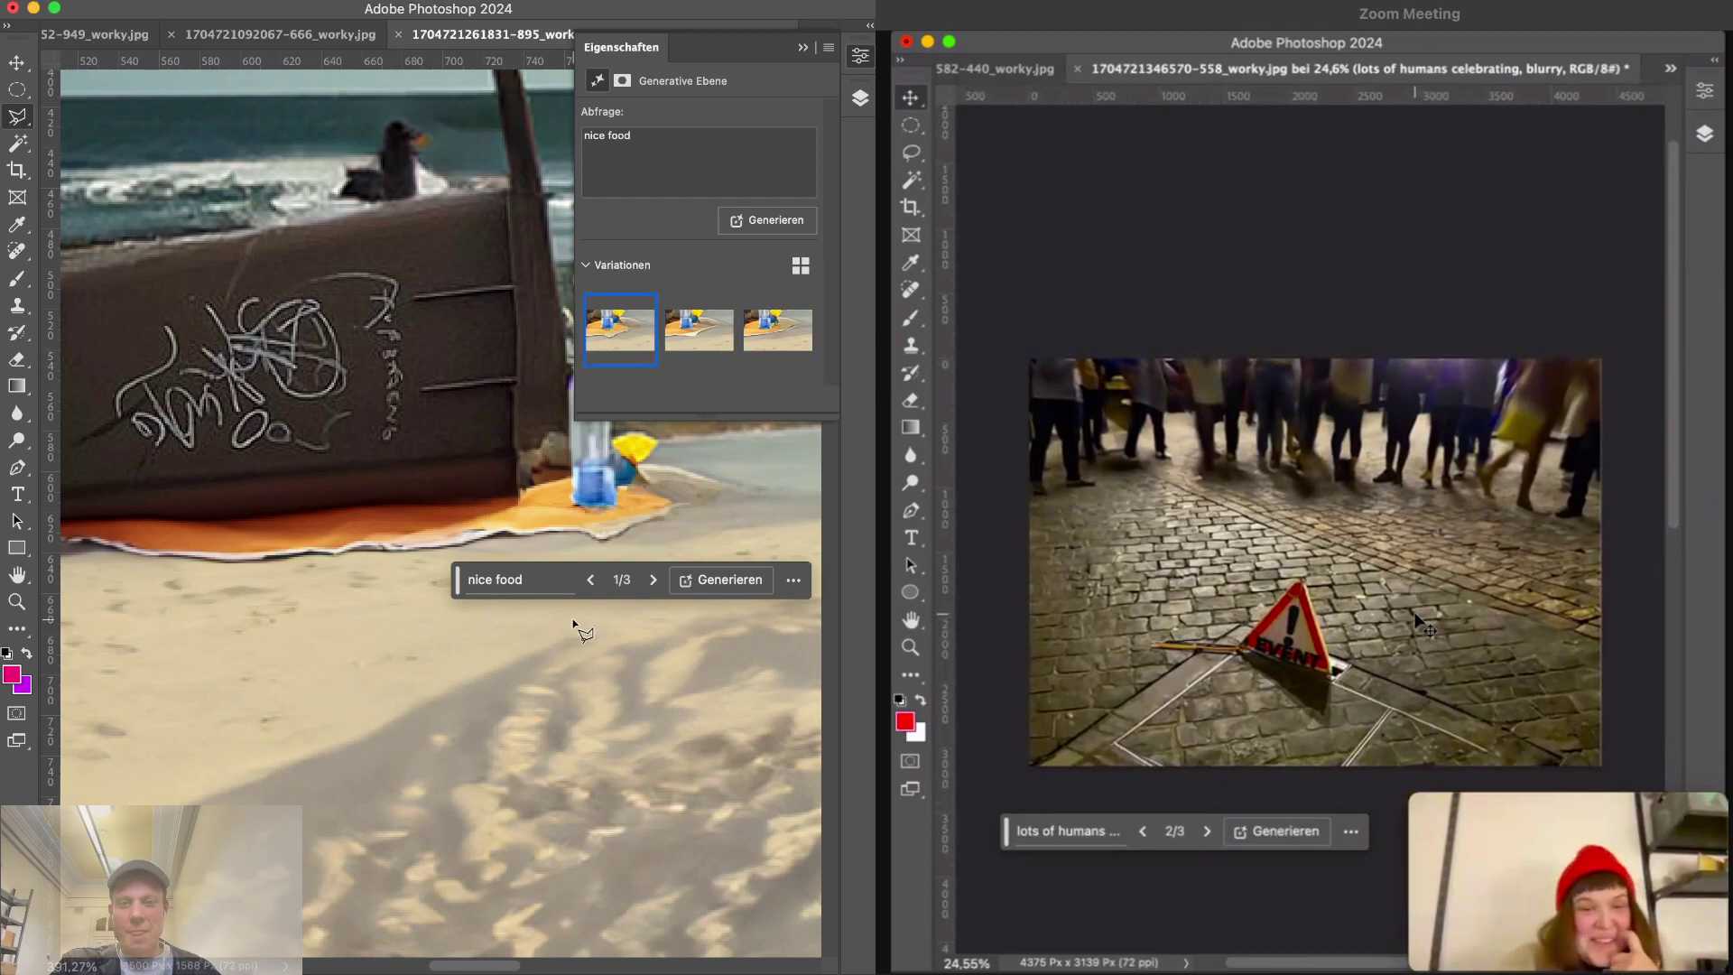
- Review the reshaped towel tip beside the drinks up close and within the whole beach photo
{"action": "key", "text": "Tab"}
{"action": "key", "text": "super+1"}
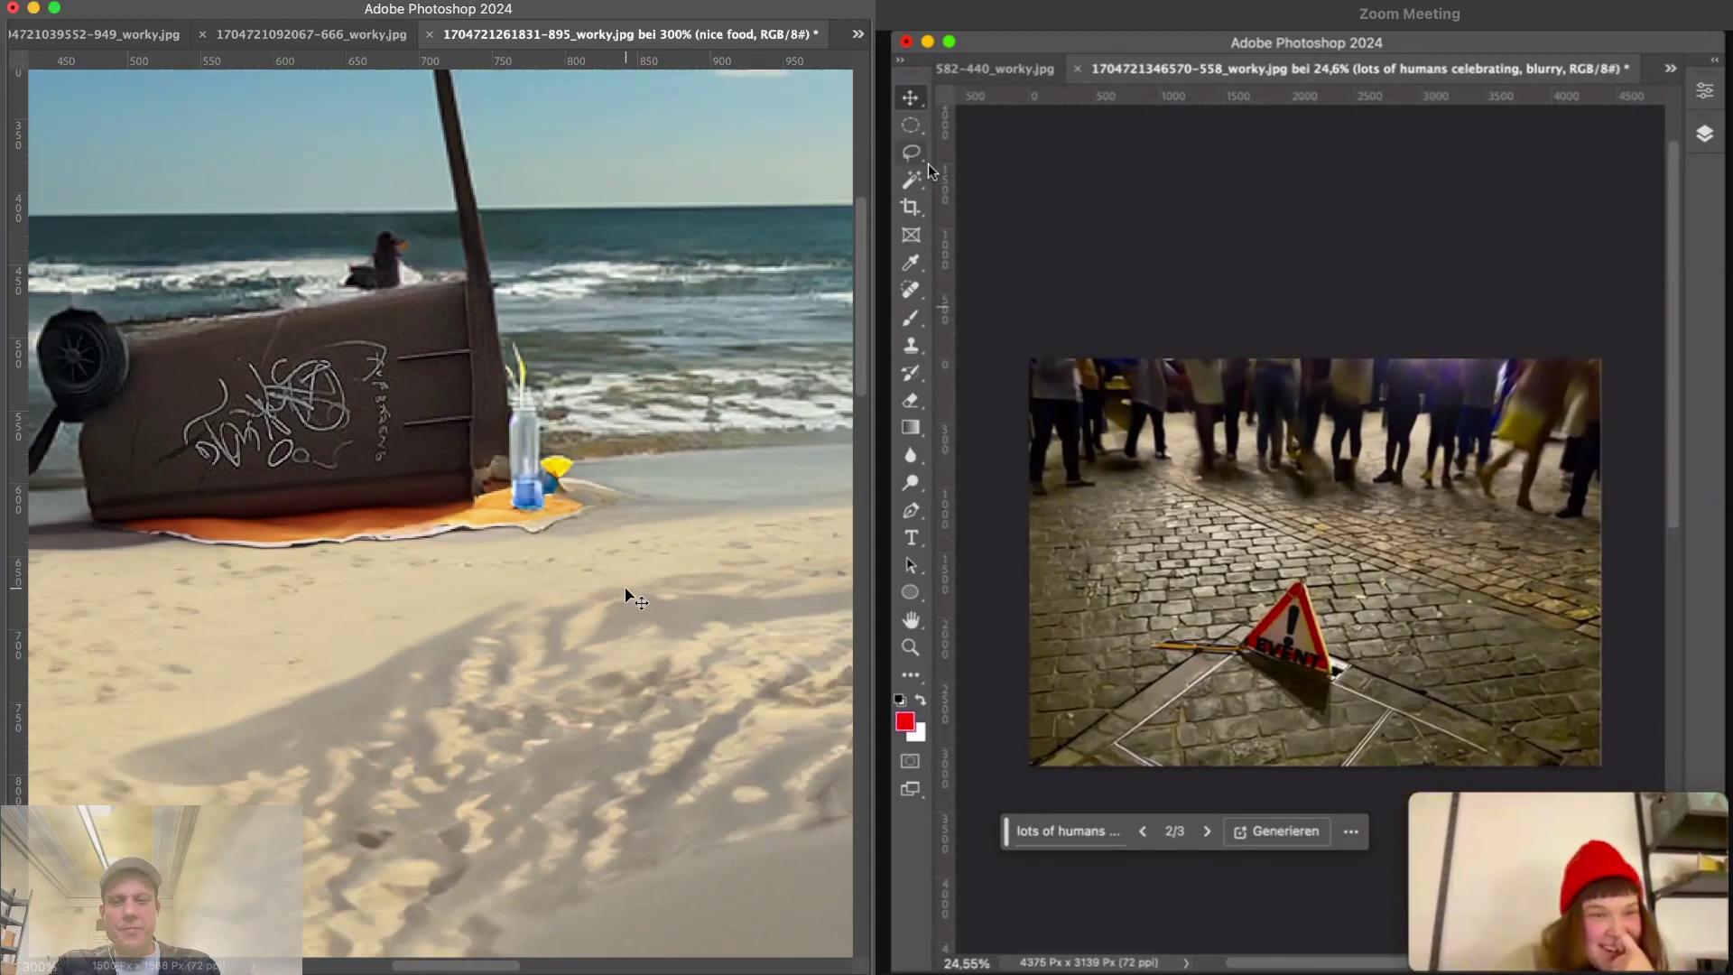
{"action": "key", "text": "super+minus"}
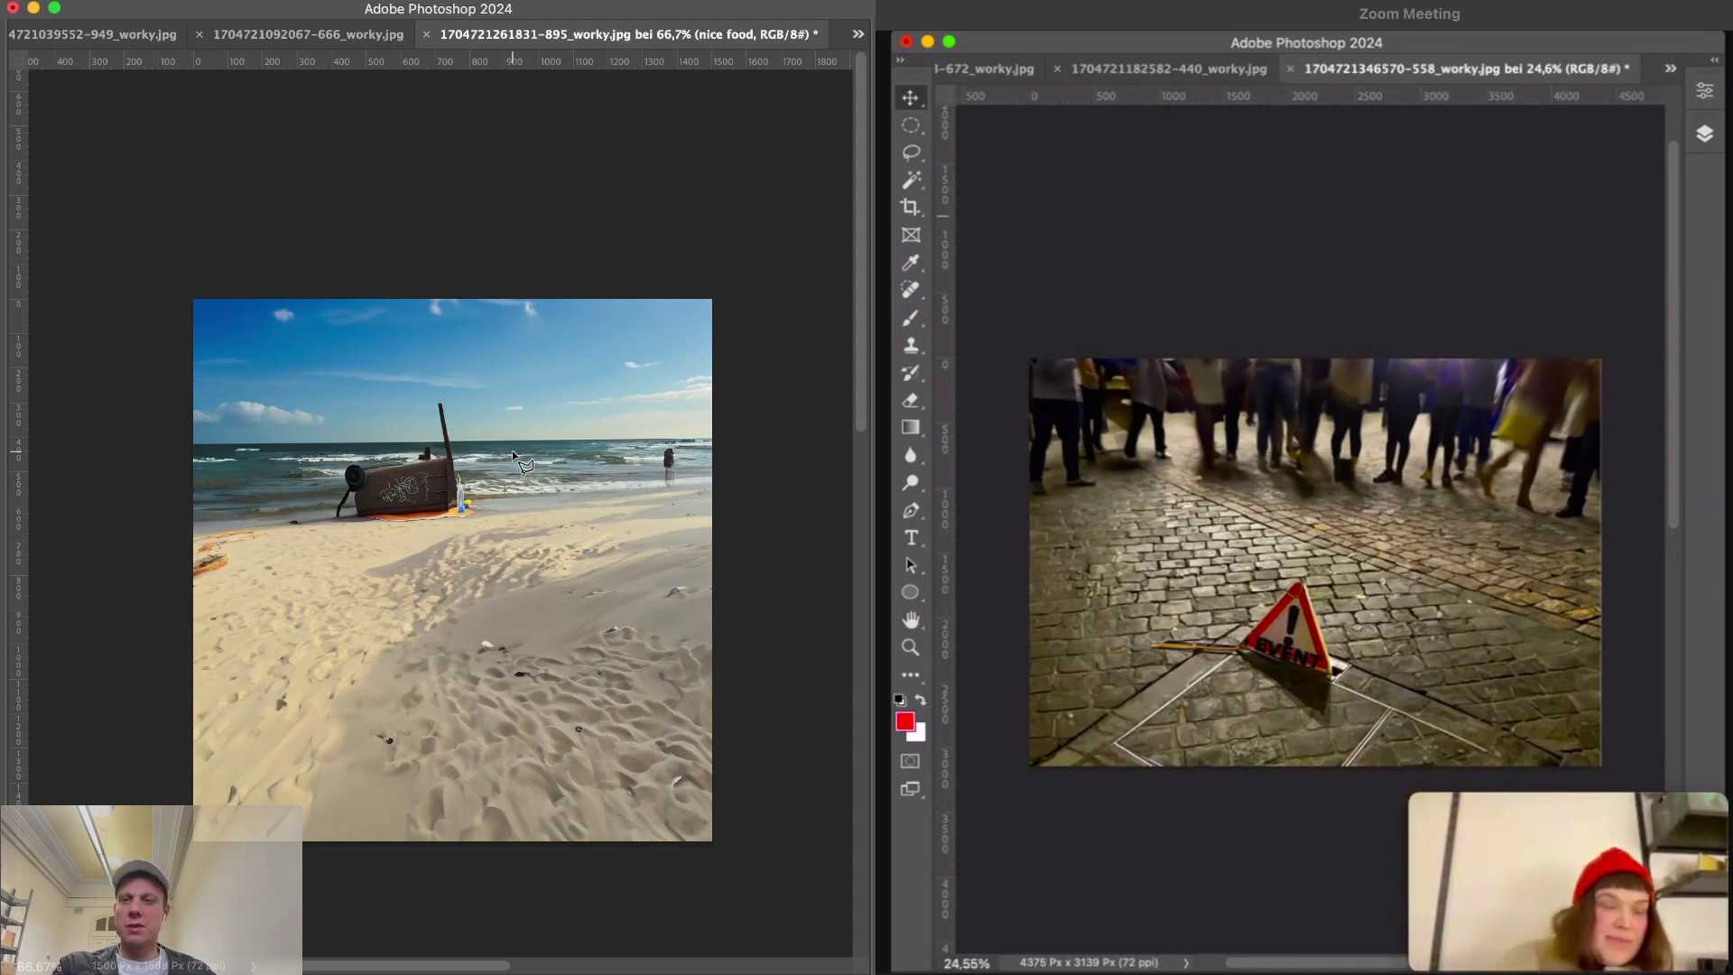
- Collapse the Properties panel and move the floating prompt bar up into the sky, clear of the bin and sand
{"action": "key", "text": "Tab"}
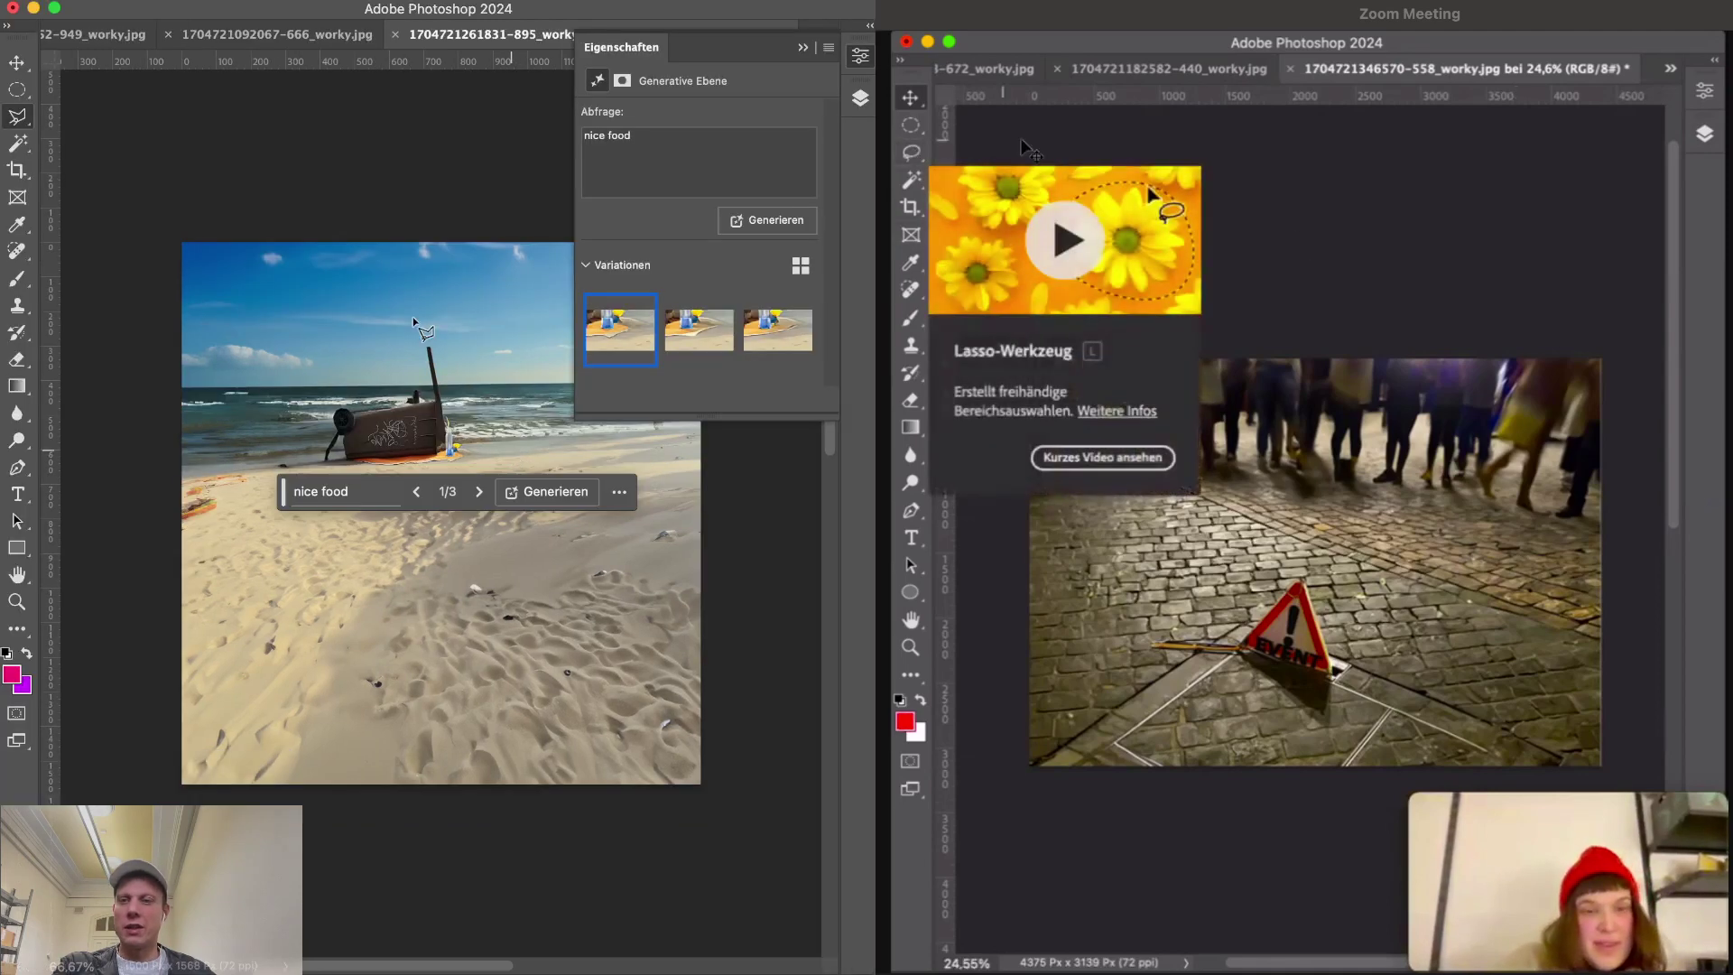
{"action": "left_click", "coordinate": [802, 47]}
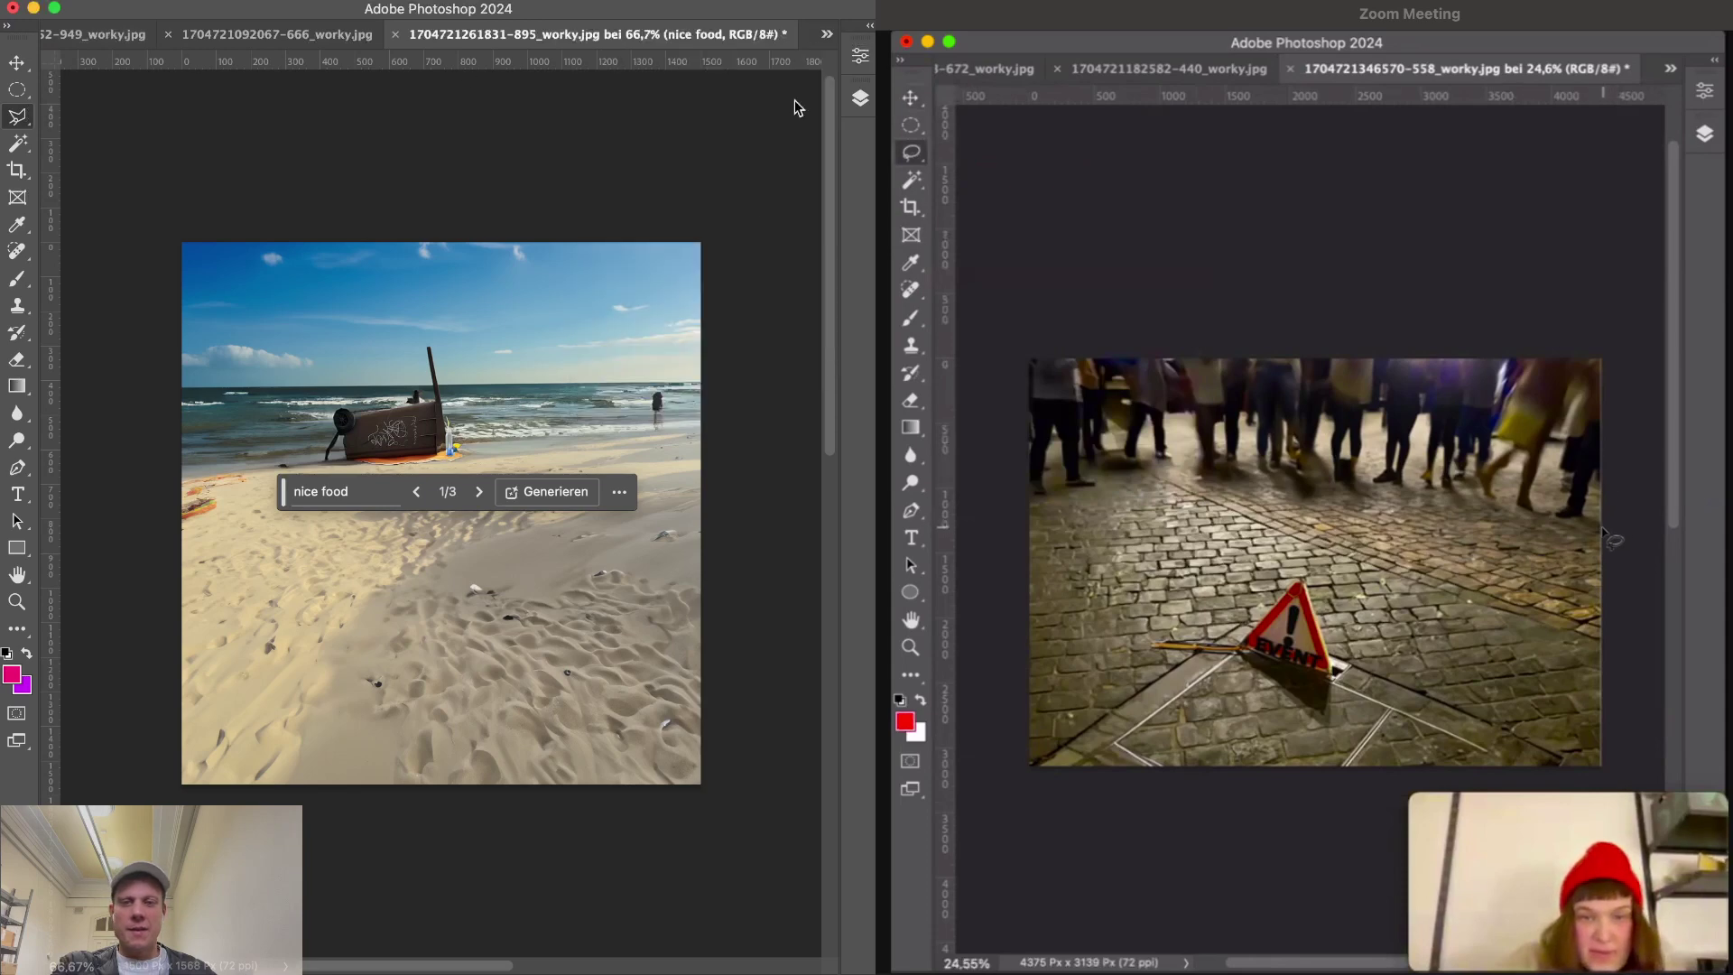
{"action": "key", "text": "super+plus"}
{"action": "key", "text": "super+plus"}
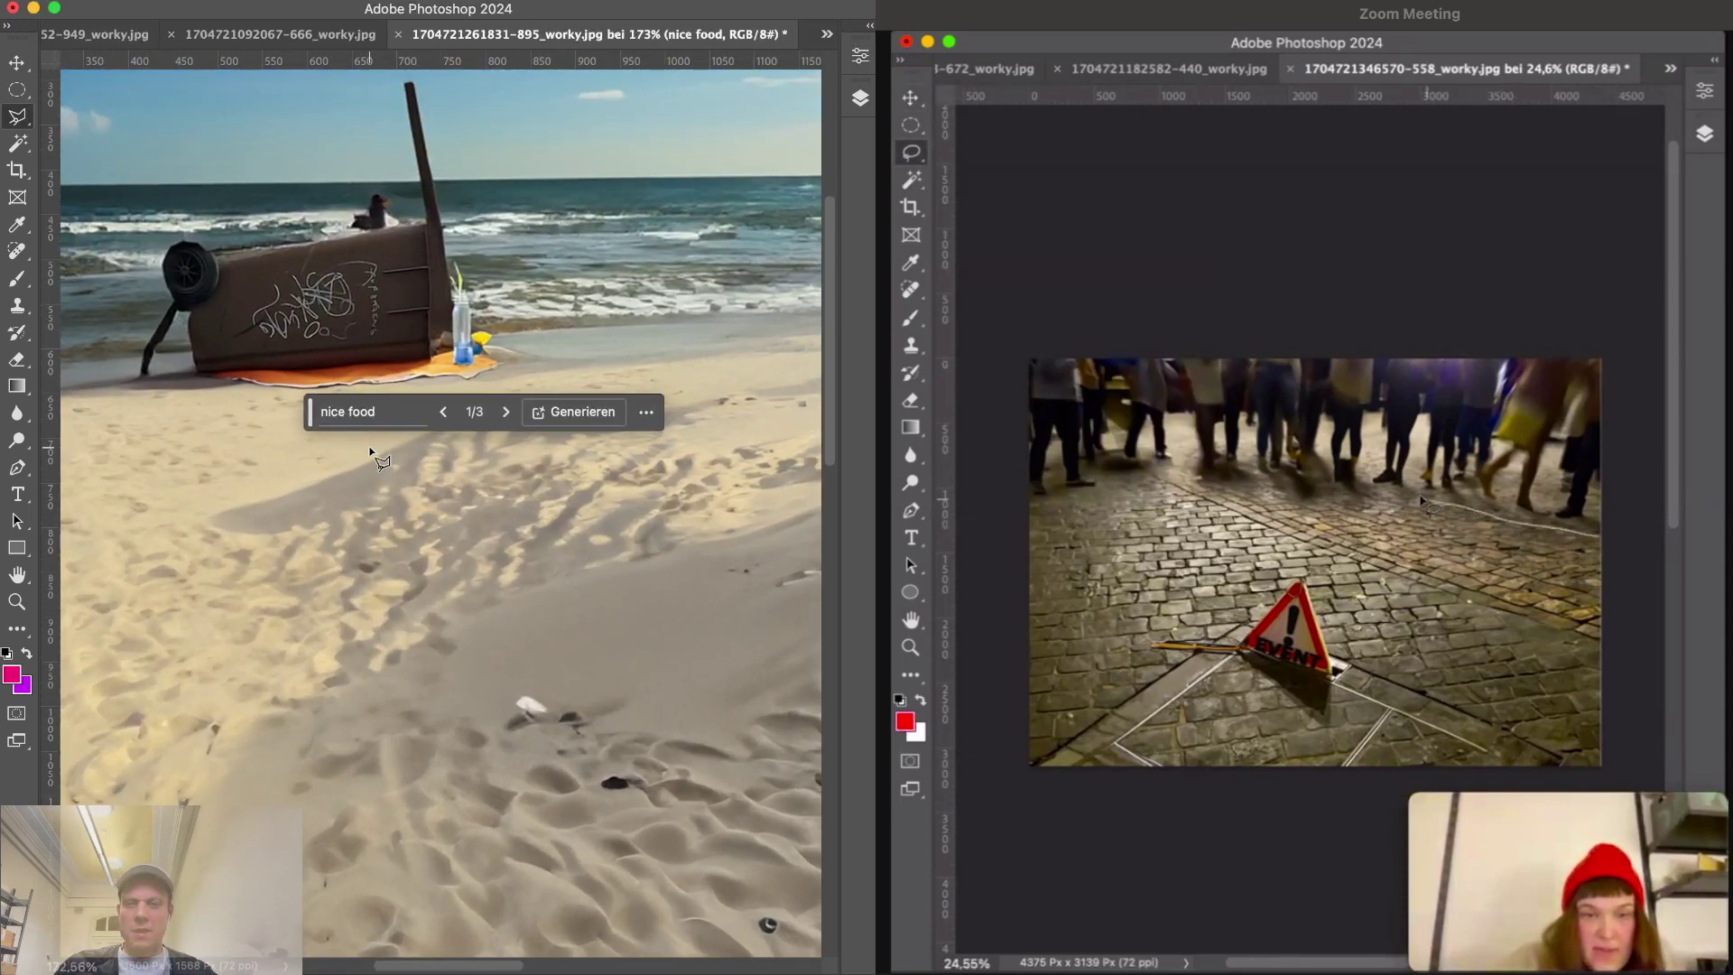
{"action": "scroll", "coordinate": [379, 461], "scroll_direction": "up", "scroll_amount": 3}
{"action": "scroll", "coordinate": [379, 461], "scroll_direction": "left", "scroll_amount": 2}
{"action": "scroll", "coordinate": [379, 460], "scroll_direction": "down", "scroll_amount": 5}
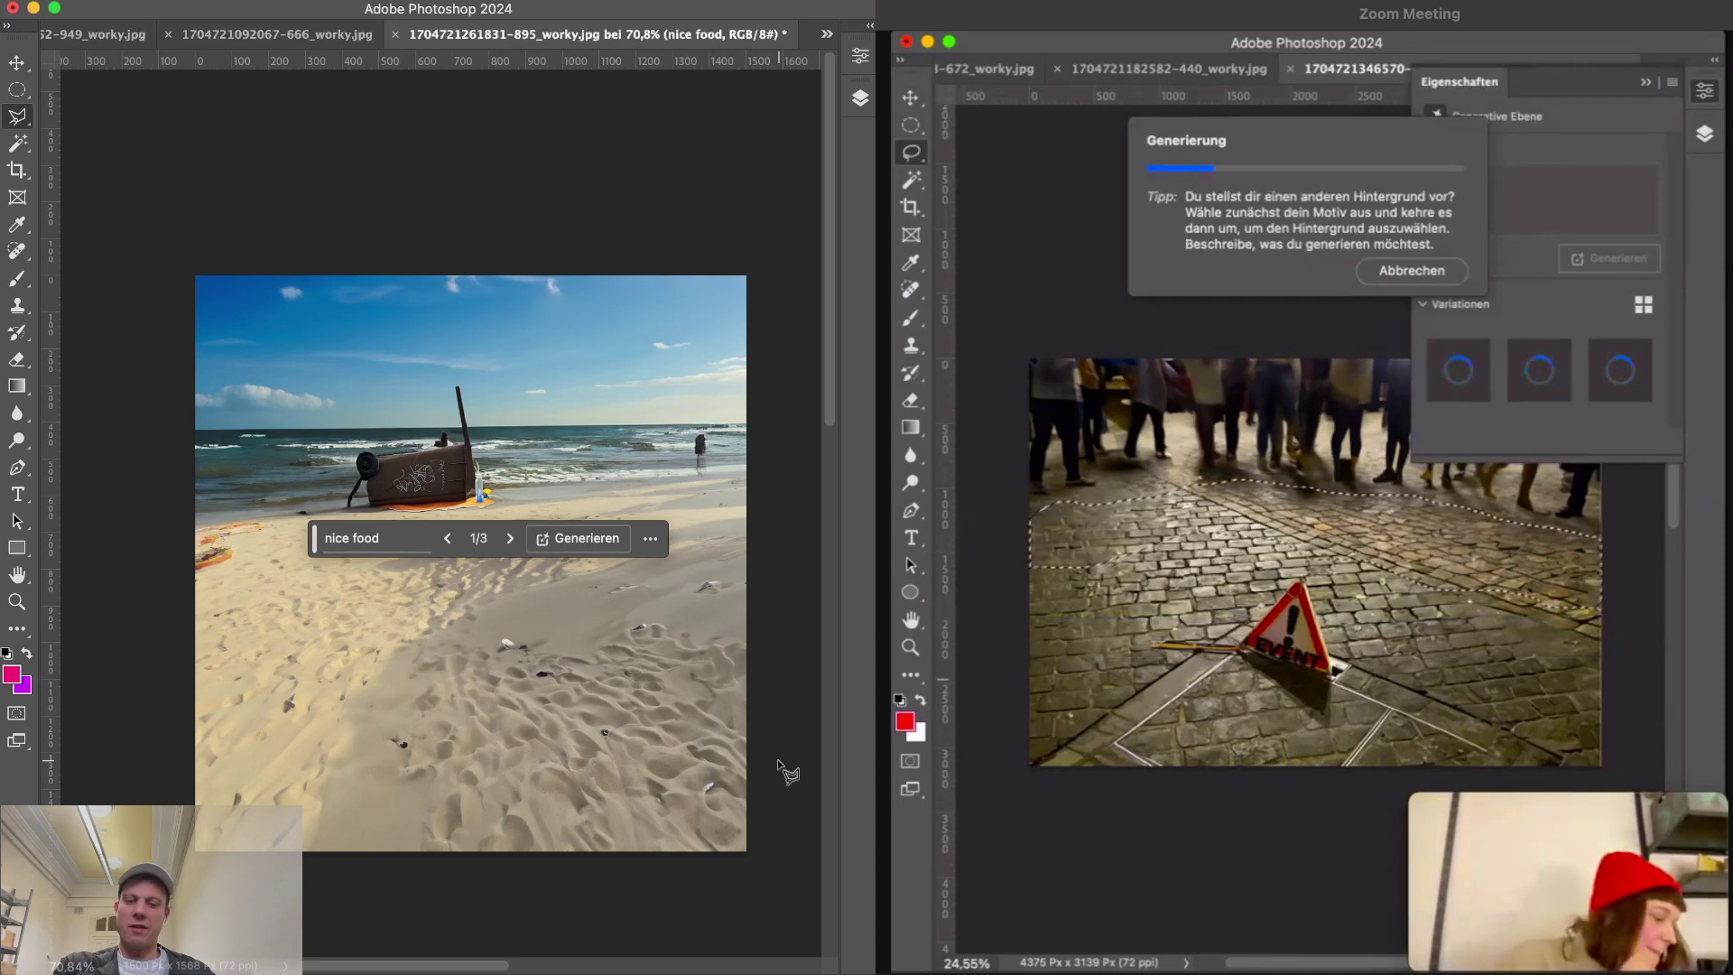
{"action": "left_click_drag", "start_coordinate": [320, 545], "coordinate": [316, 205]}
{"action": "scroll", "coordinate": [420, 451], "scroll_direction": "up", "scroll_amount": 5}
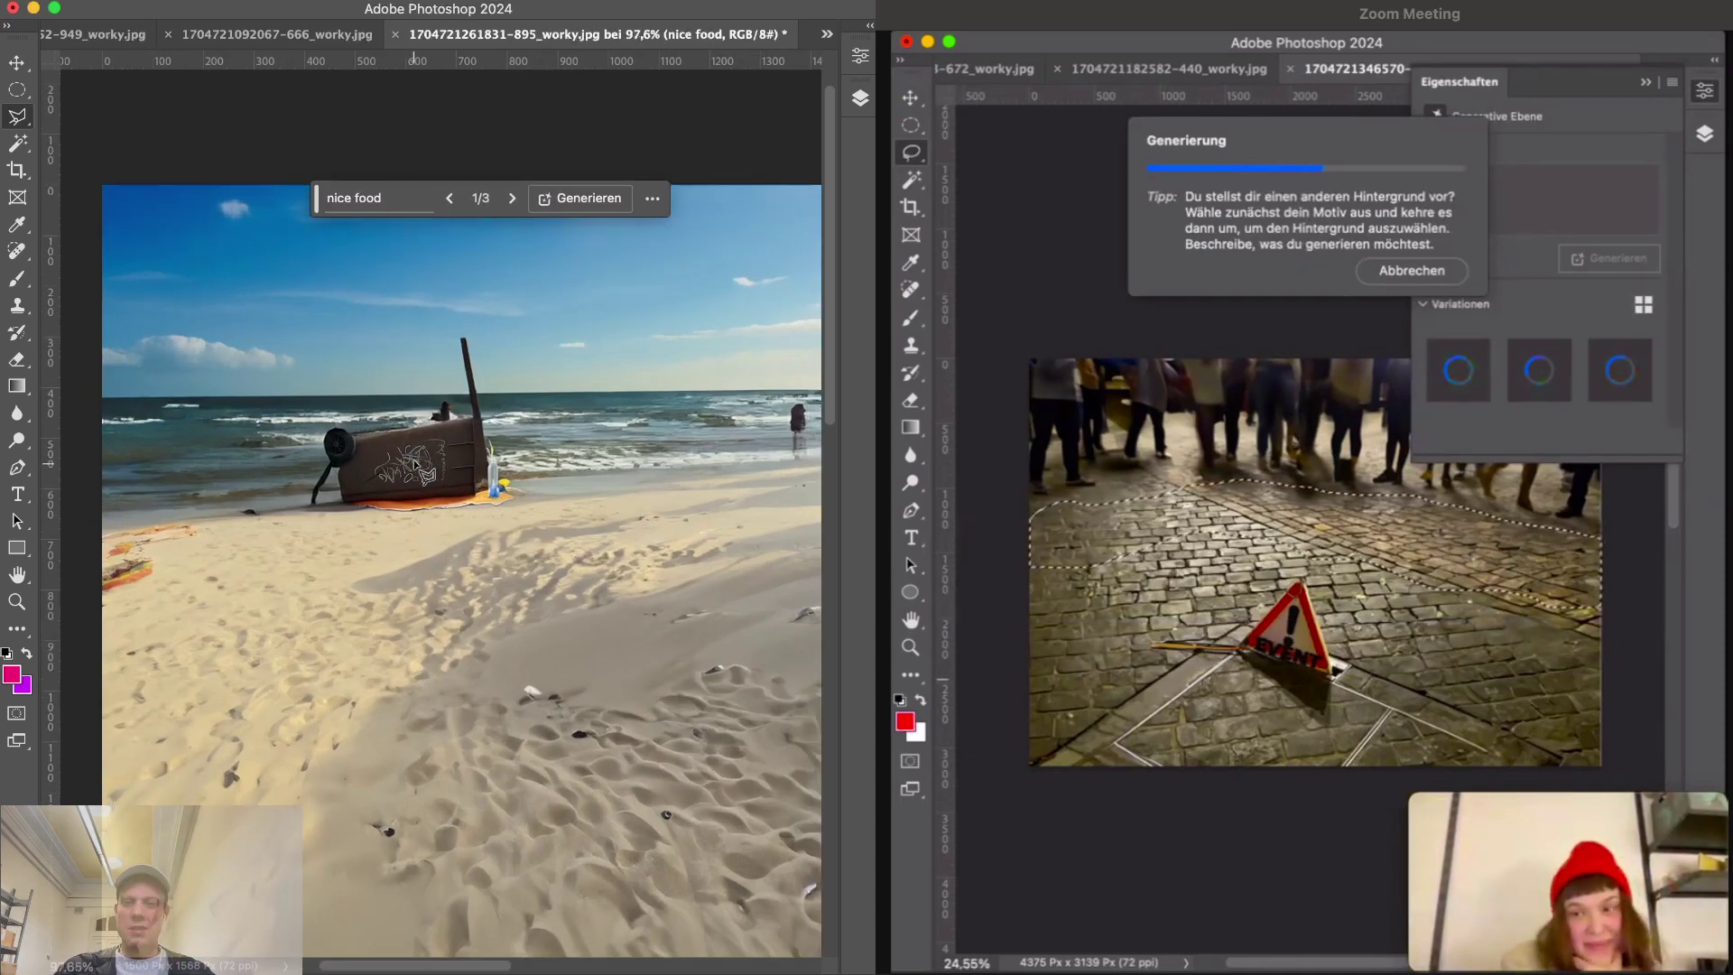
{"action": "scroll", "coordinate": [421, 457], "scroll_direction": "down", "scroll_amount": 3}
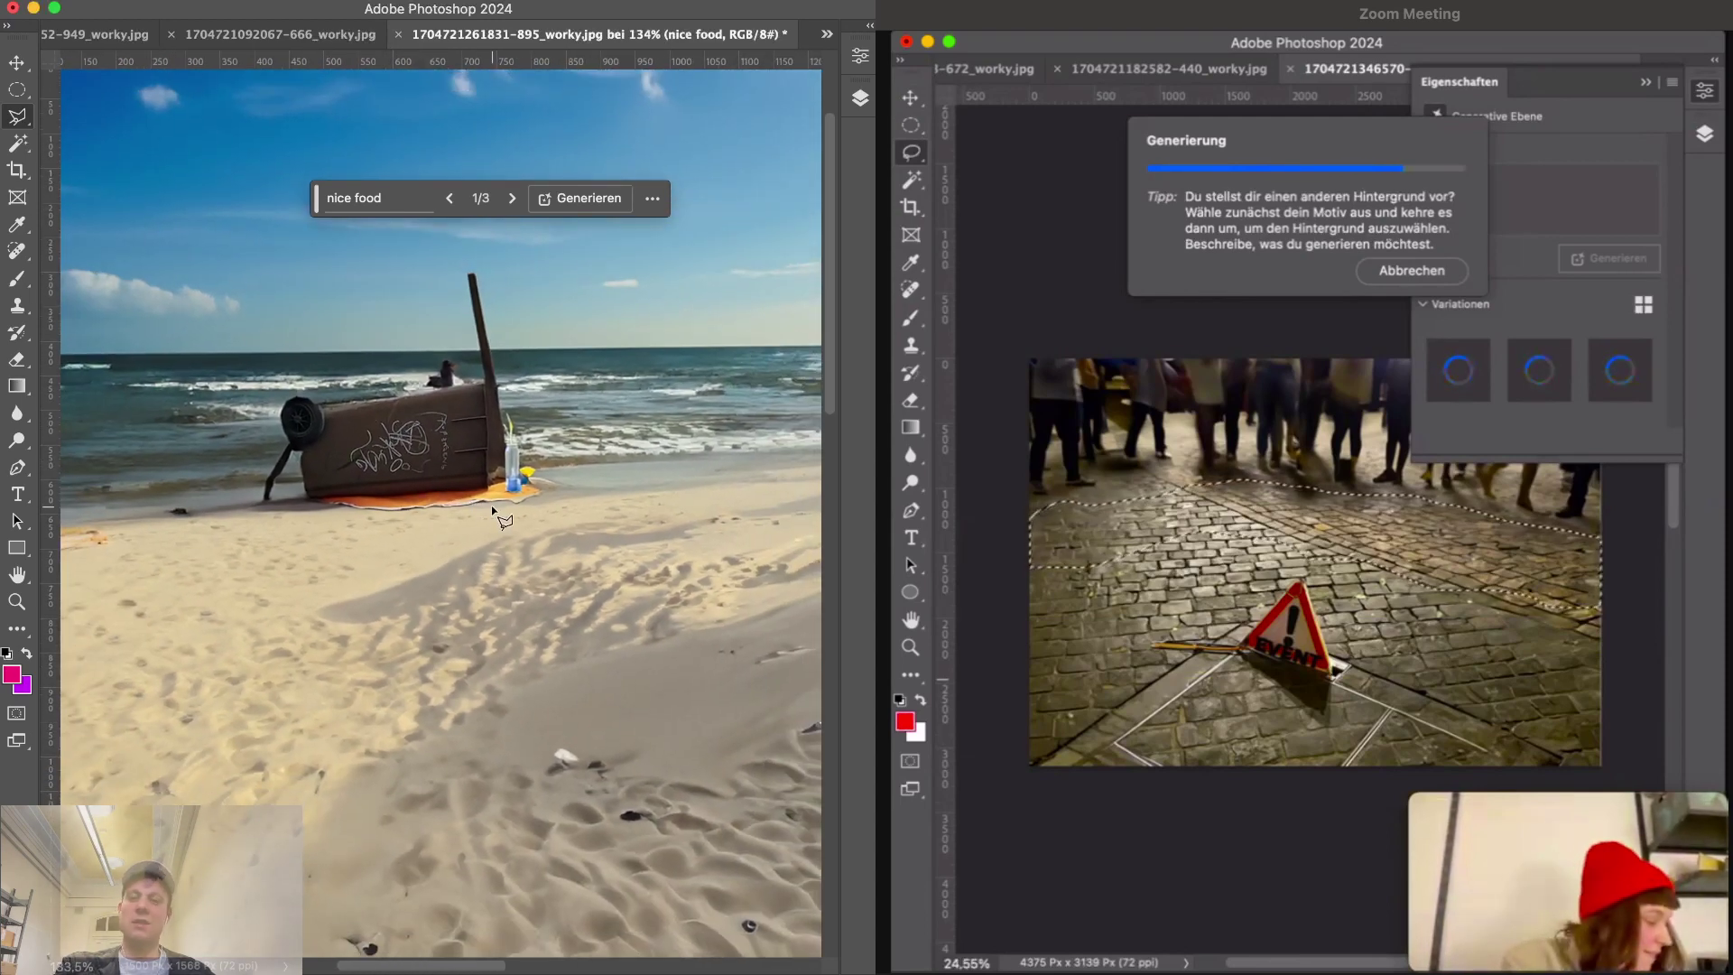
- Outline a narrow upright rectangle over the bin's open rim and the towel beside the drink with the Polygonal Lasso
{"action": "scroll", "coordinate": [503, 490], "scroll_direction": "up", "scroll_amount": 5}
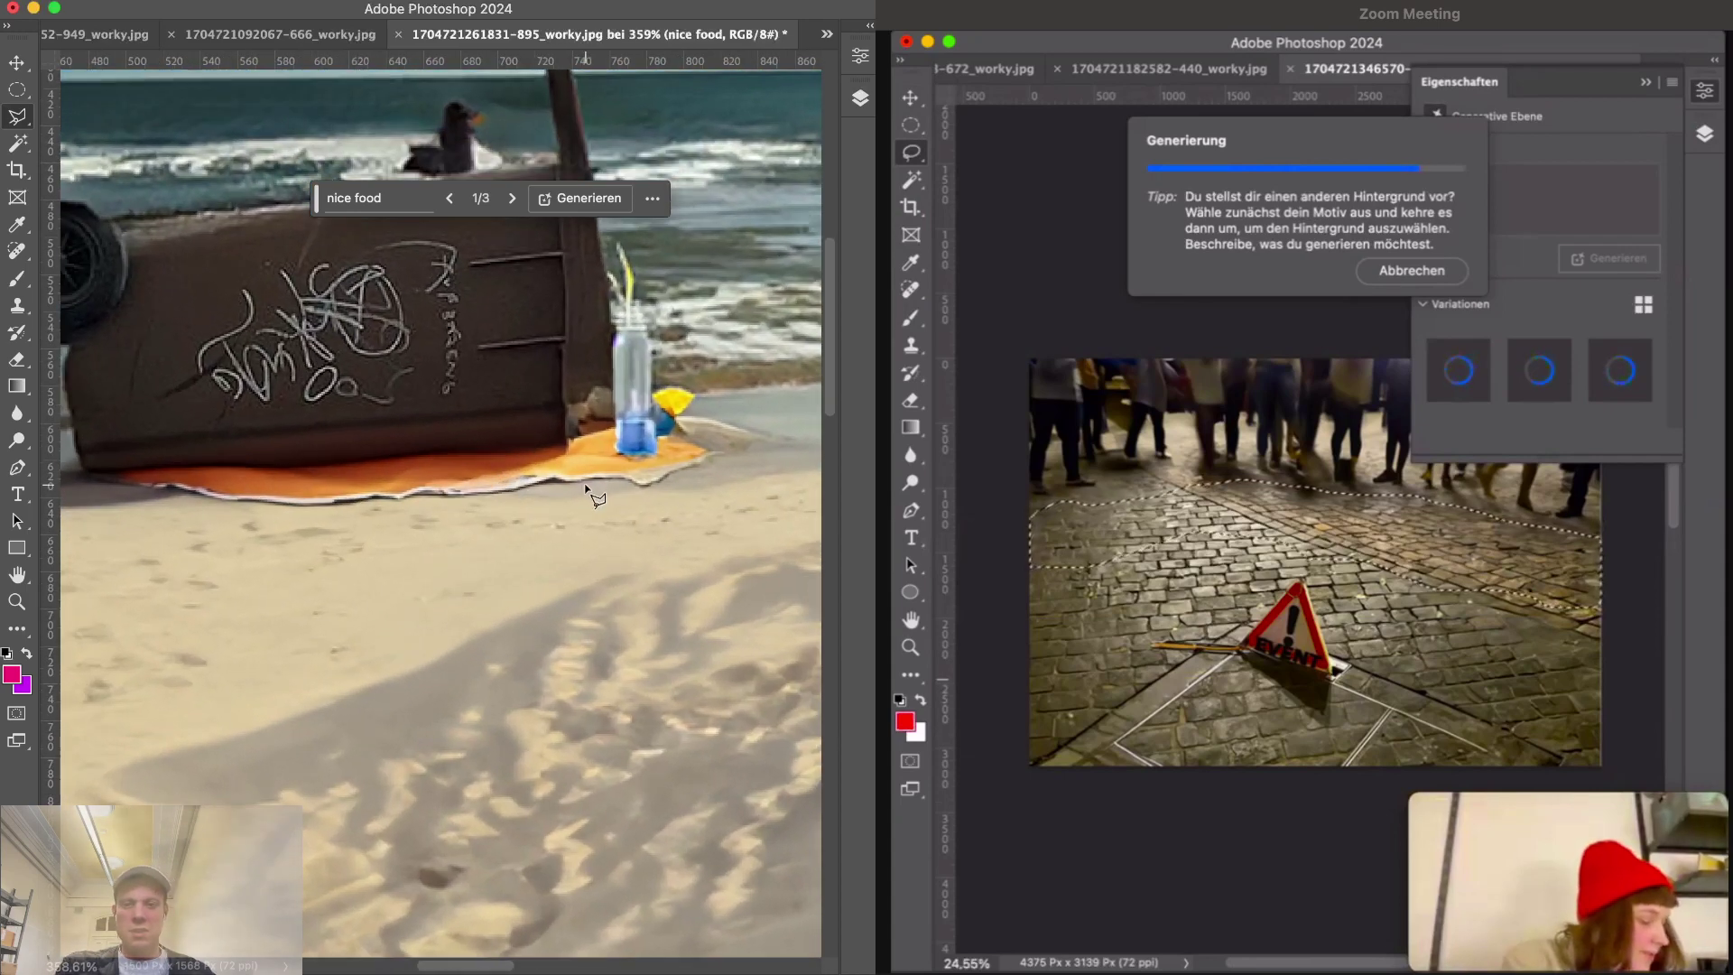
{"action": "left_click", "coordinate": [592, 471]}
{"action": "left_click", "coordinate": [588, 329]}
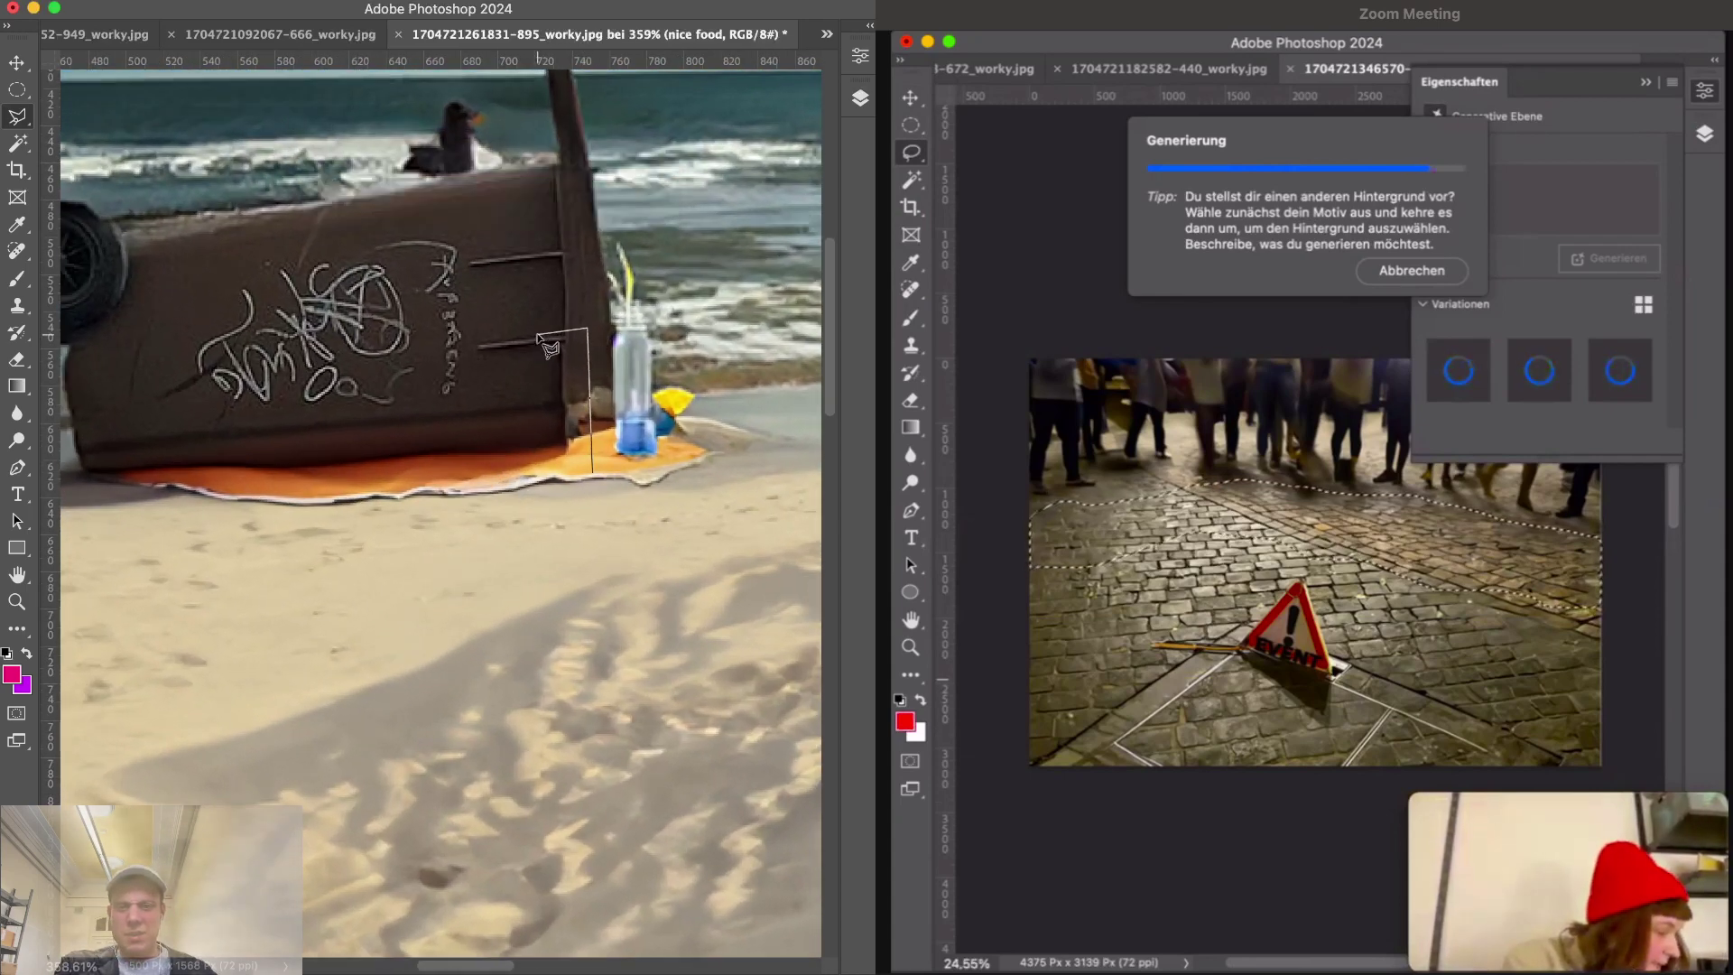
{"action": "left_click", "coordinate": [532, 330]}
{"action": "left_click", "coordinate": [591, 475]}
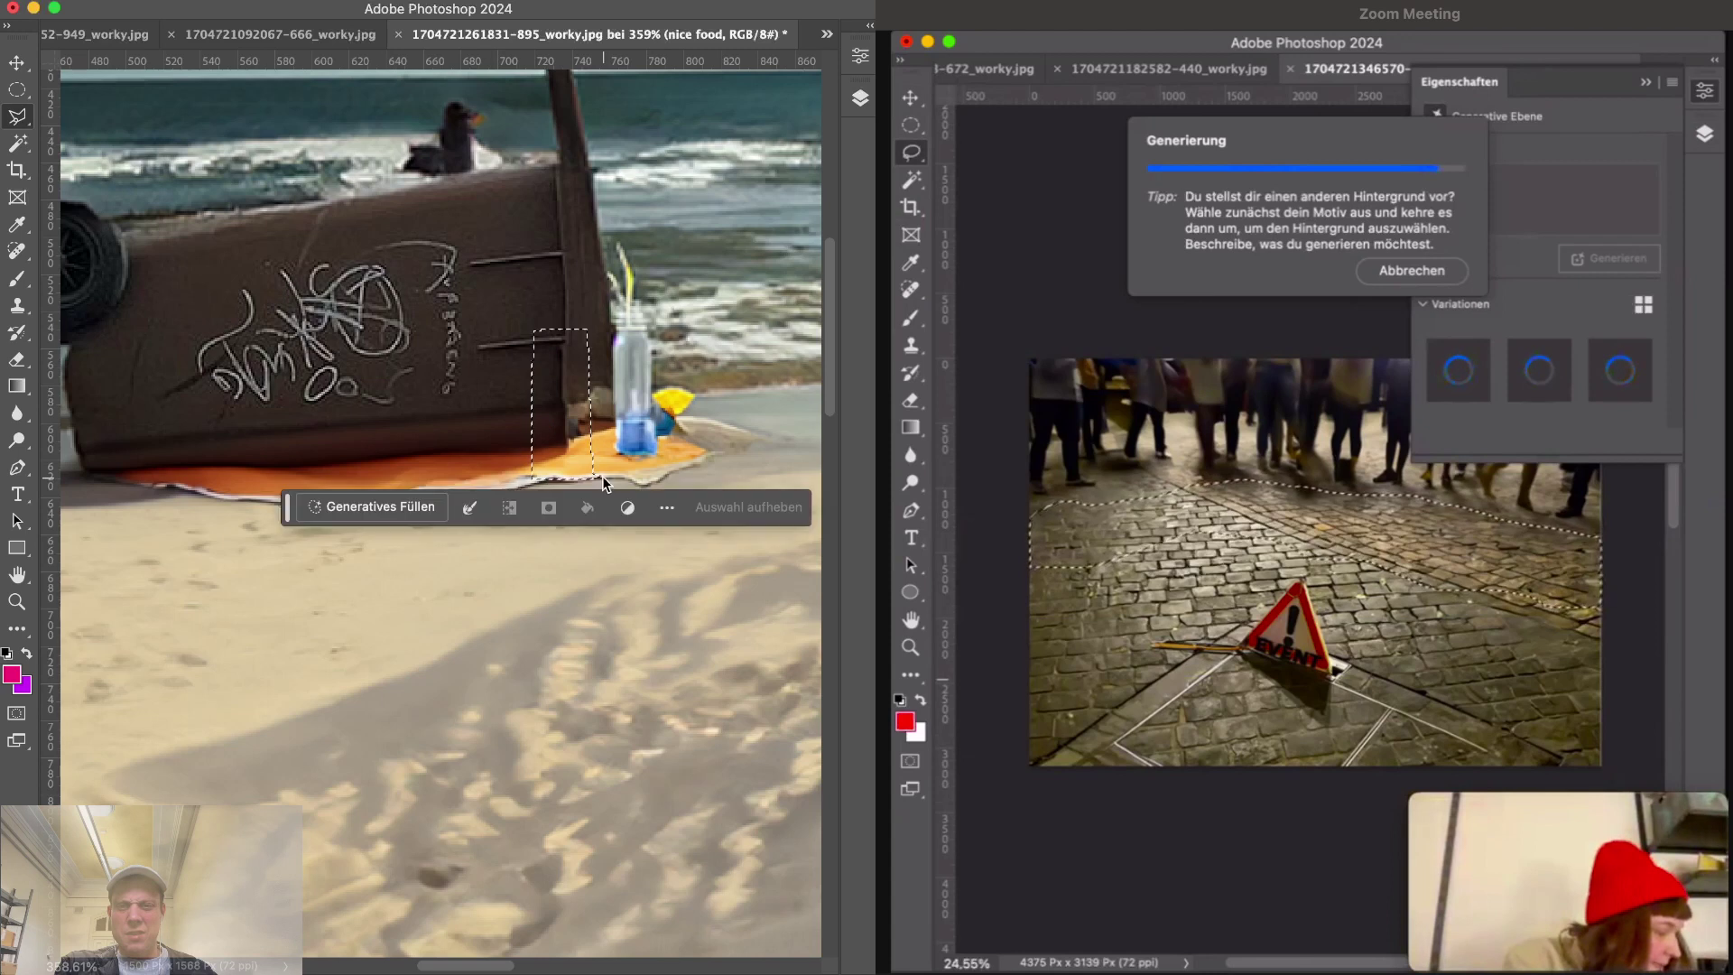
- Run a Generative Fill with the prompt "sunscreen" in the selection by the bin's open rim
{"action": "left_click", "coordinate": [338, 506]}
{"action": "type", "text": "sunscree"}
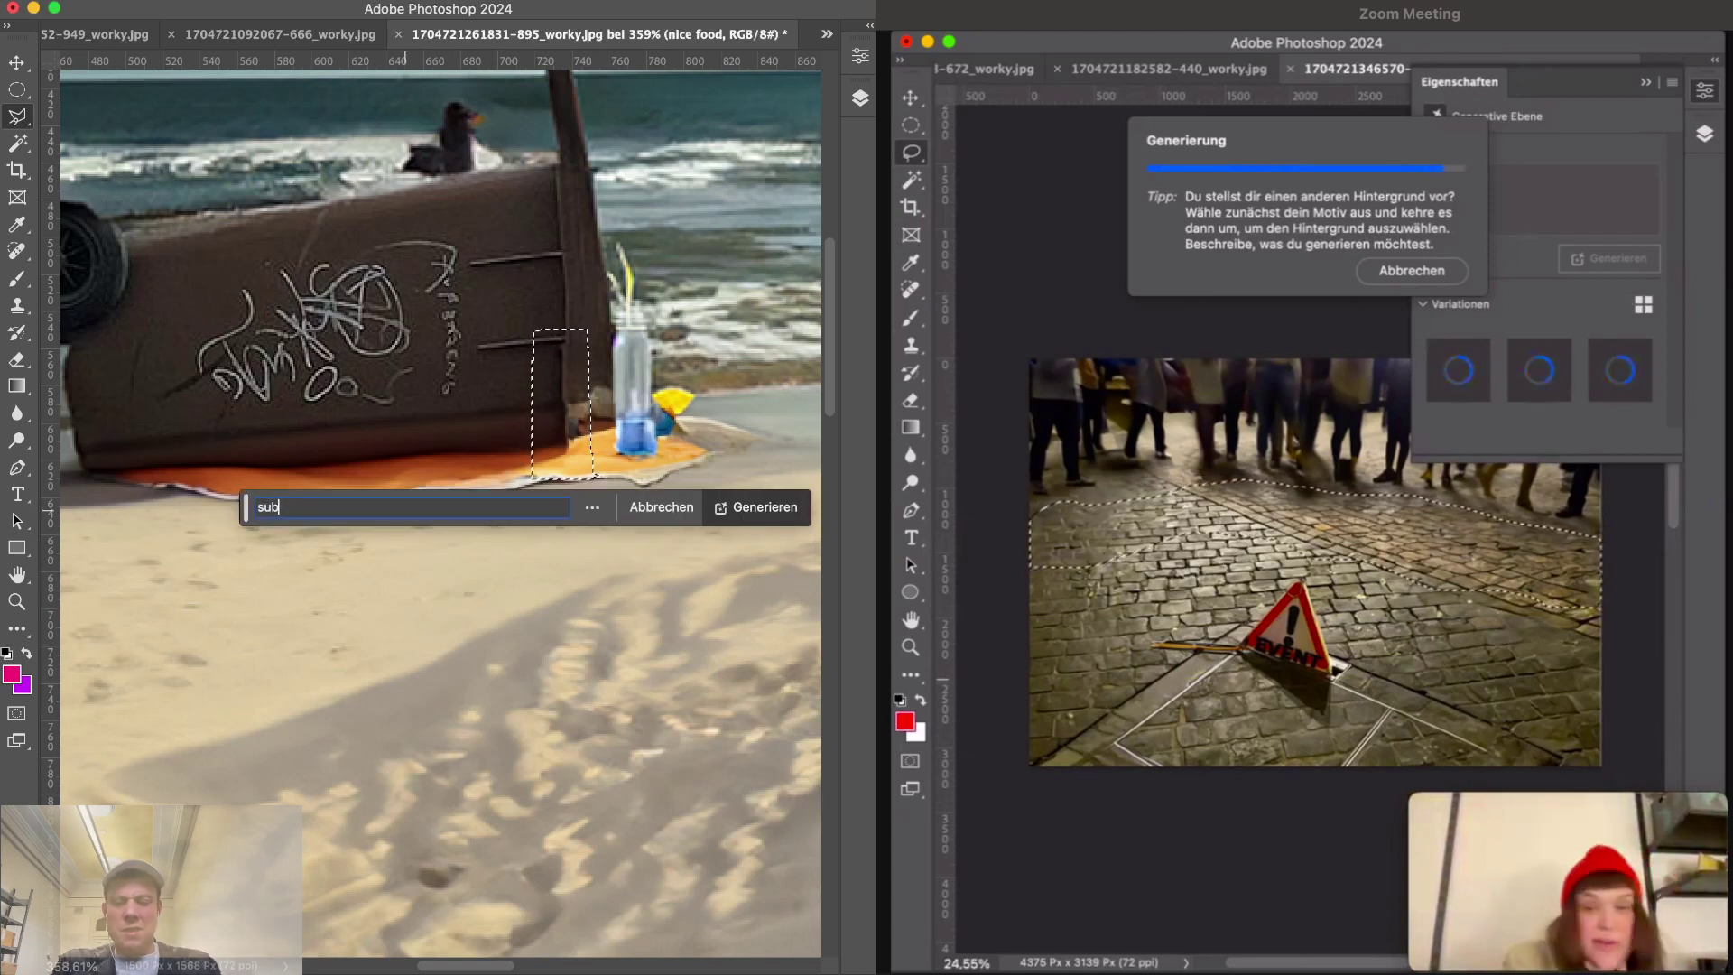
{"action": "type", "text": "n"}
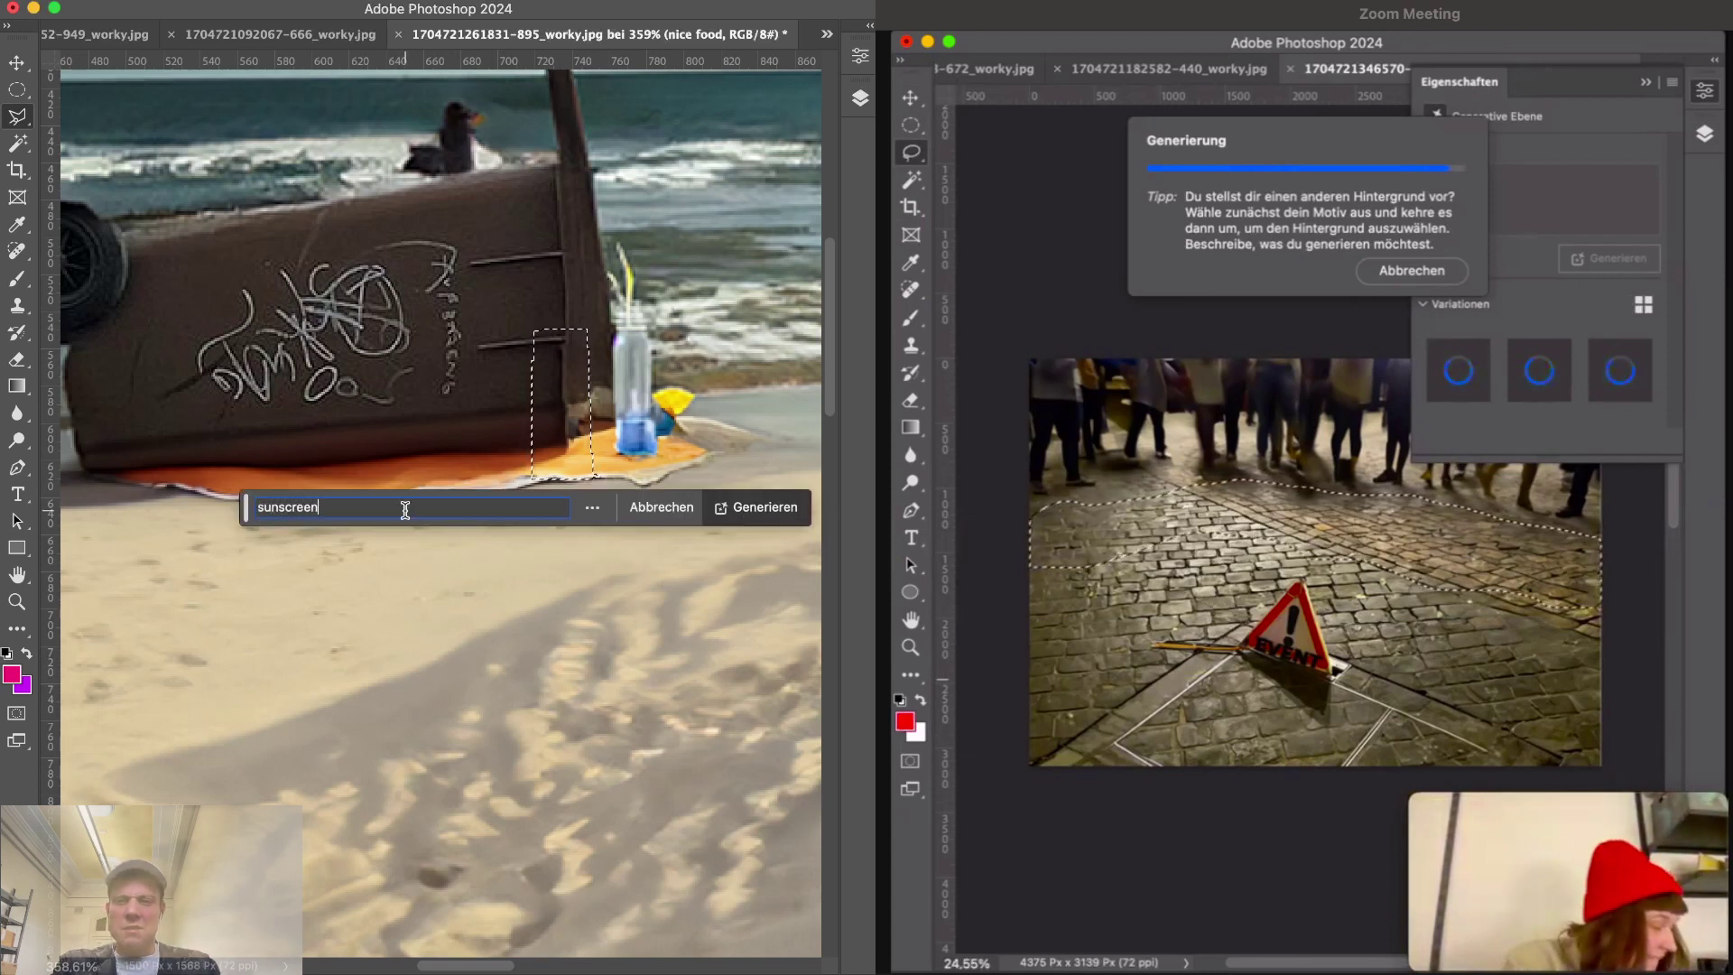
{"action": "key", "text": "Return"}
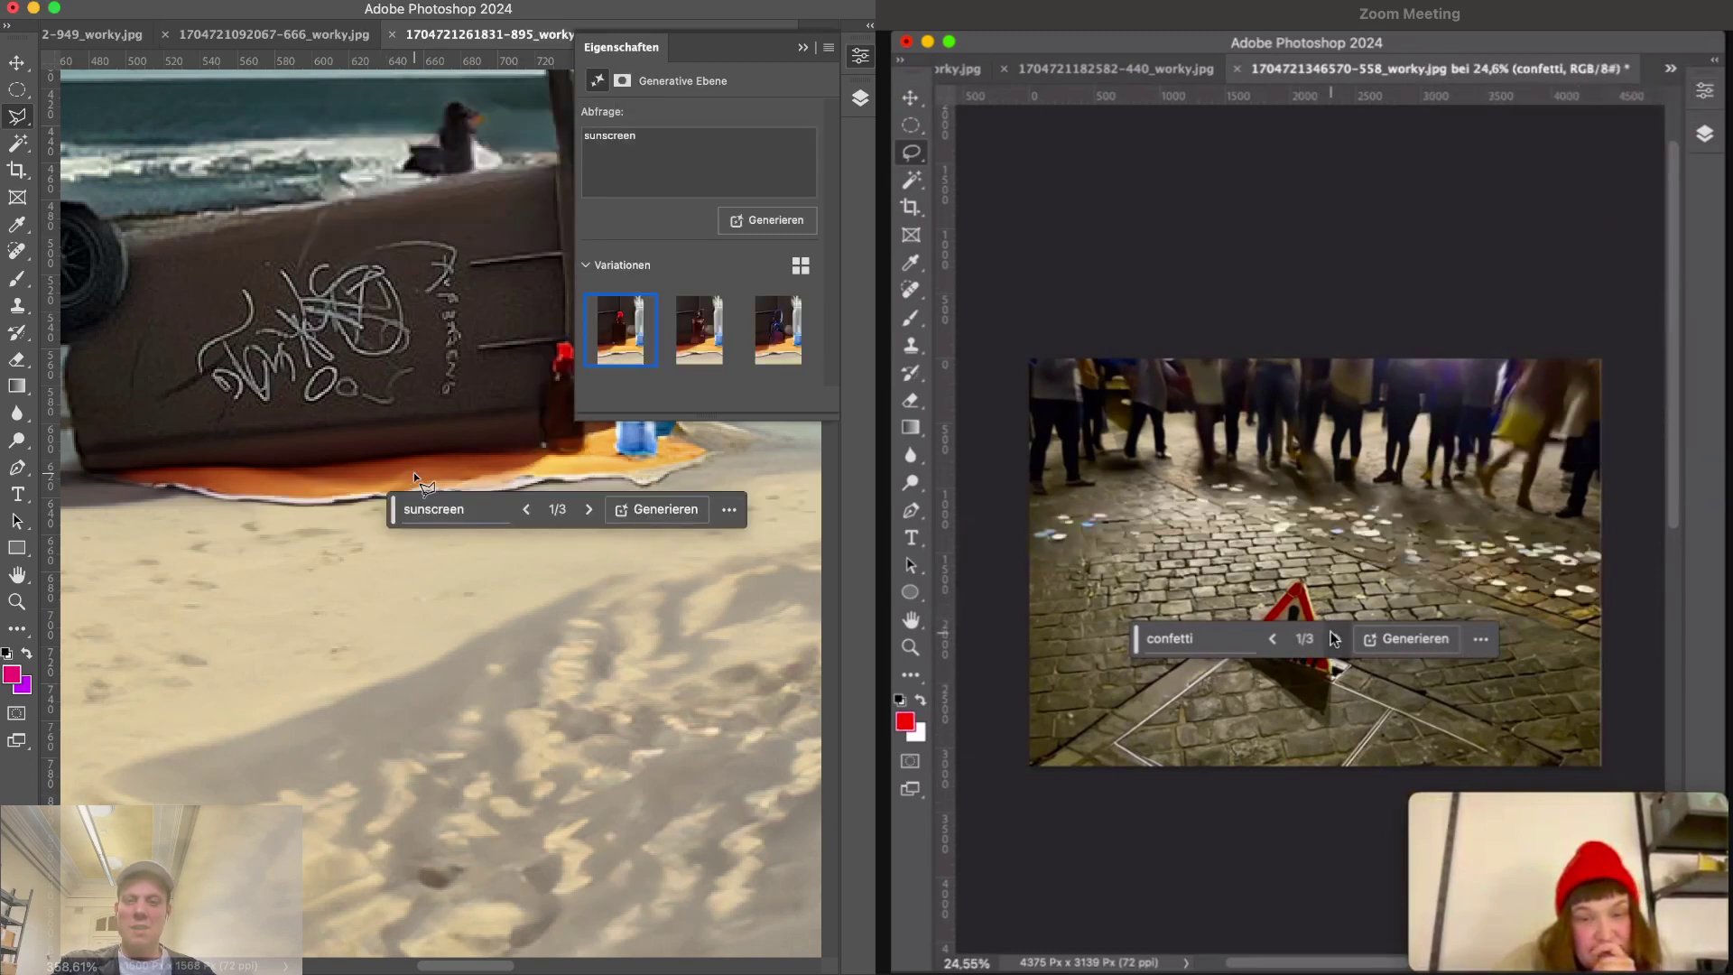
- Compare the three "sunscreen" variations beside the drink and choose the second one
{"action": "left_click", "coordinate": [703, 352]}
{"action": "scroll", "coordinate": [703, 352], "scroll_direction": "right", "scroll_amount": 3}
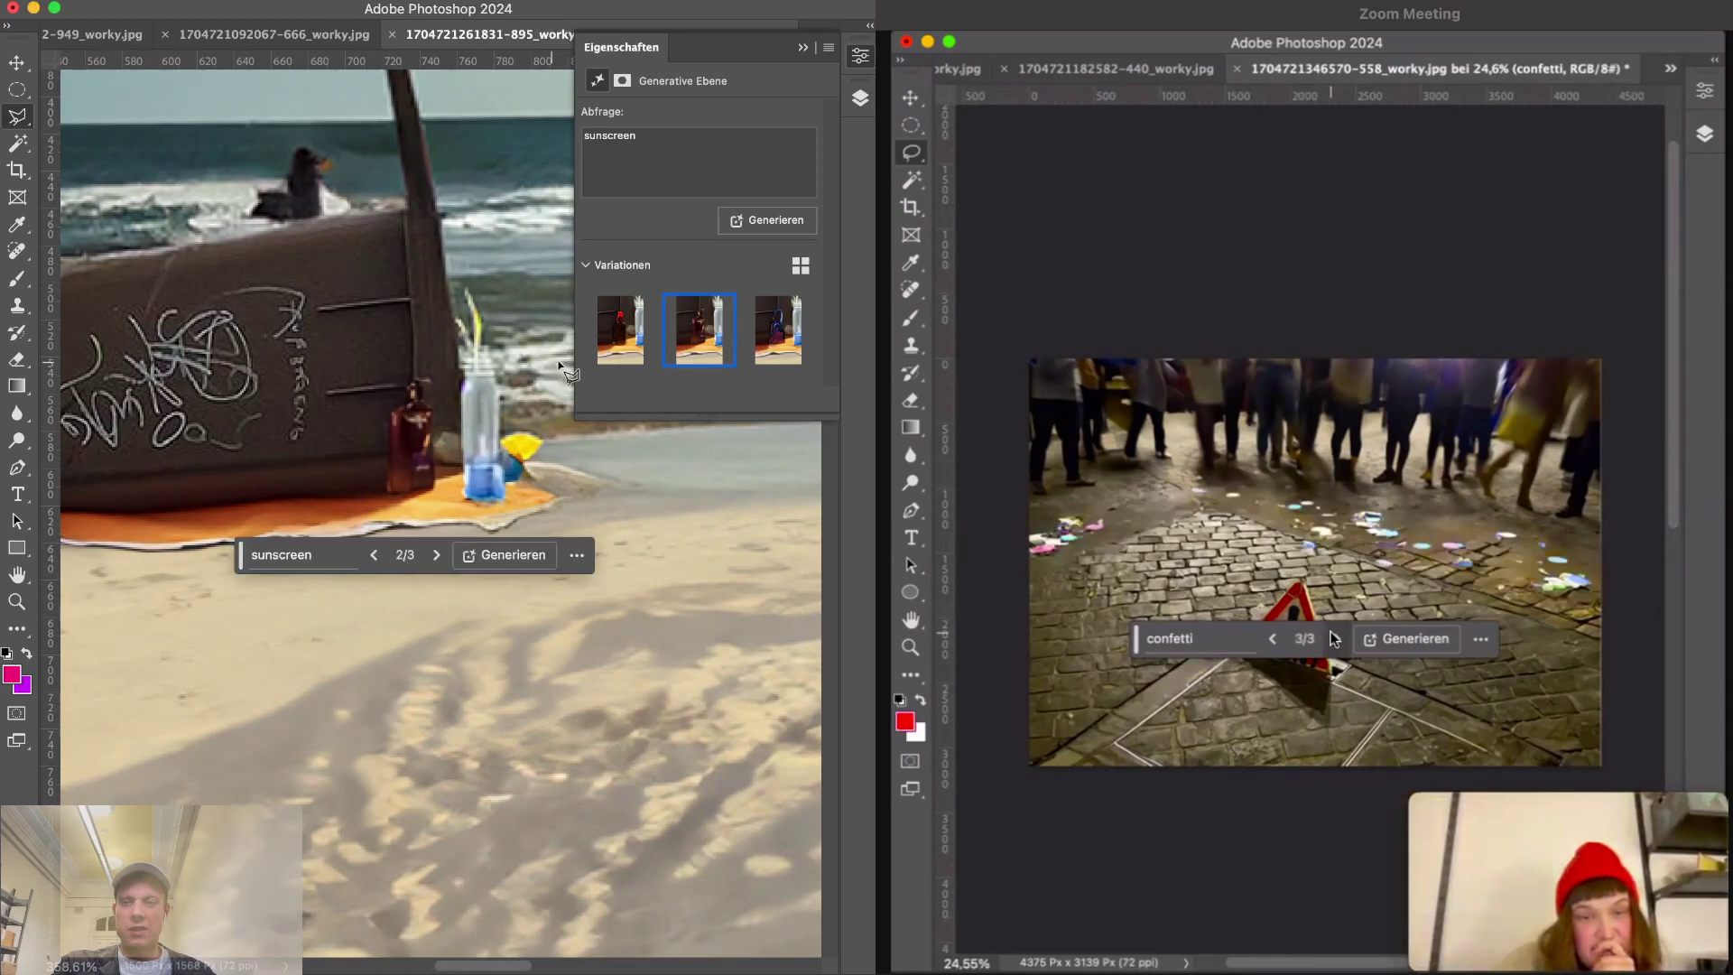
{"action": "left_click", "coordinate": [750, 339]}
{"action": "left_click", "coordinate": [700, 329]}
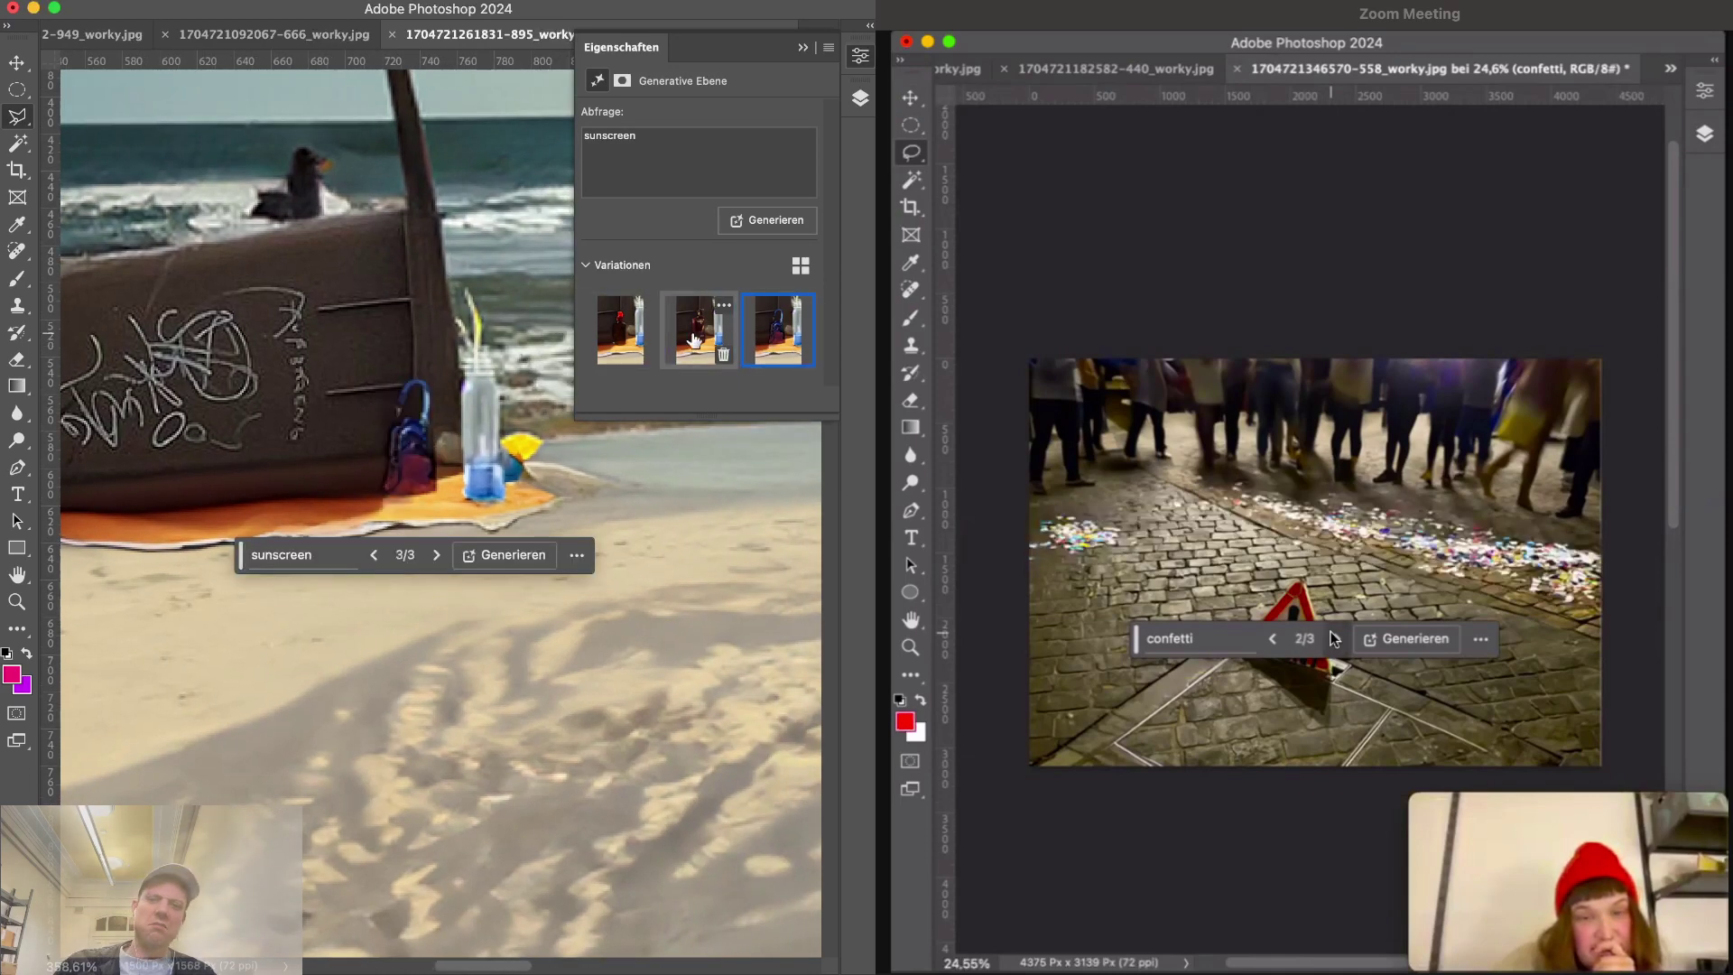
- Review the added sunscreen bottle within the whole beach photo, hiding and restoring the interface panels
{"action": "scroll", "coordinate": [346, 421], "scroll_direction": "down", "scroll_amount": 2}
{"action": "scroll", "coordinate": [338, 411], "scroll_direction": "down", "scroll_amount": 1}
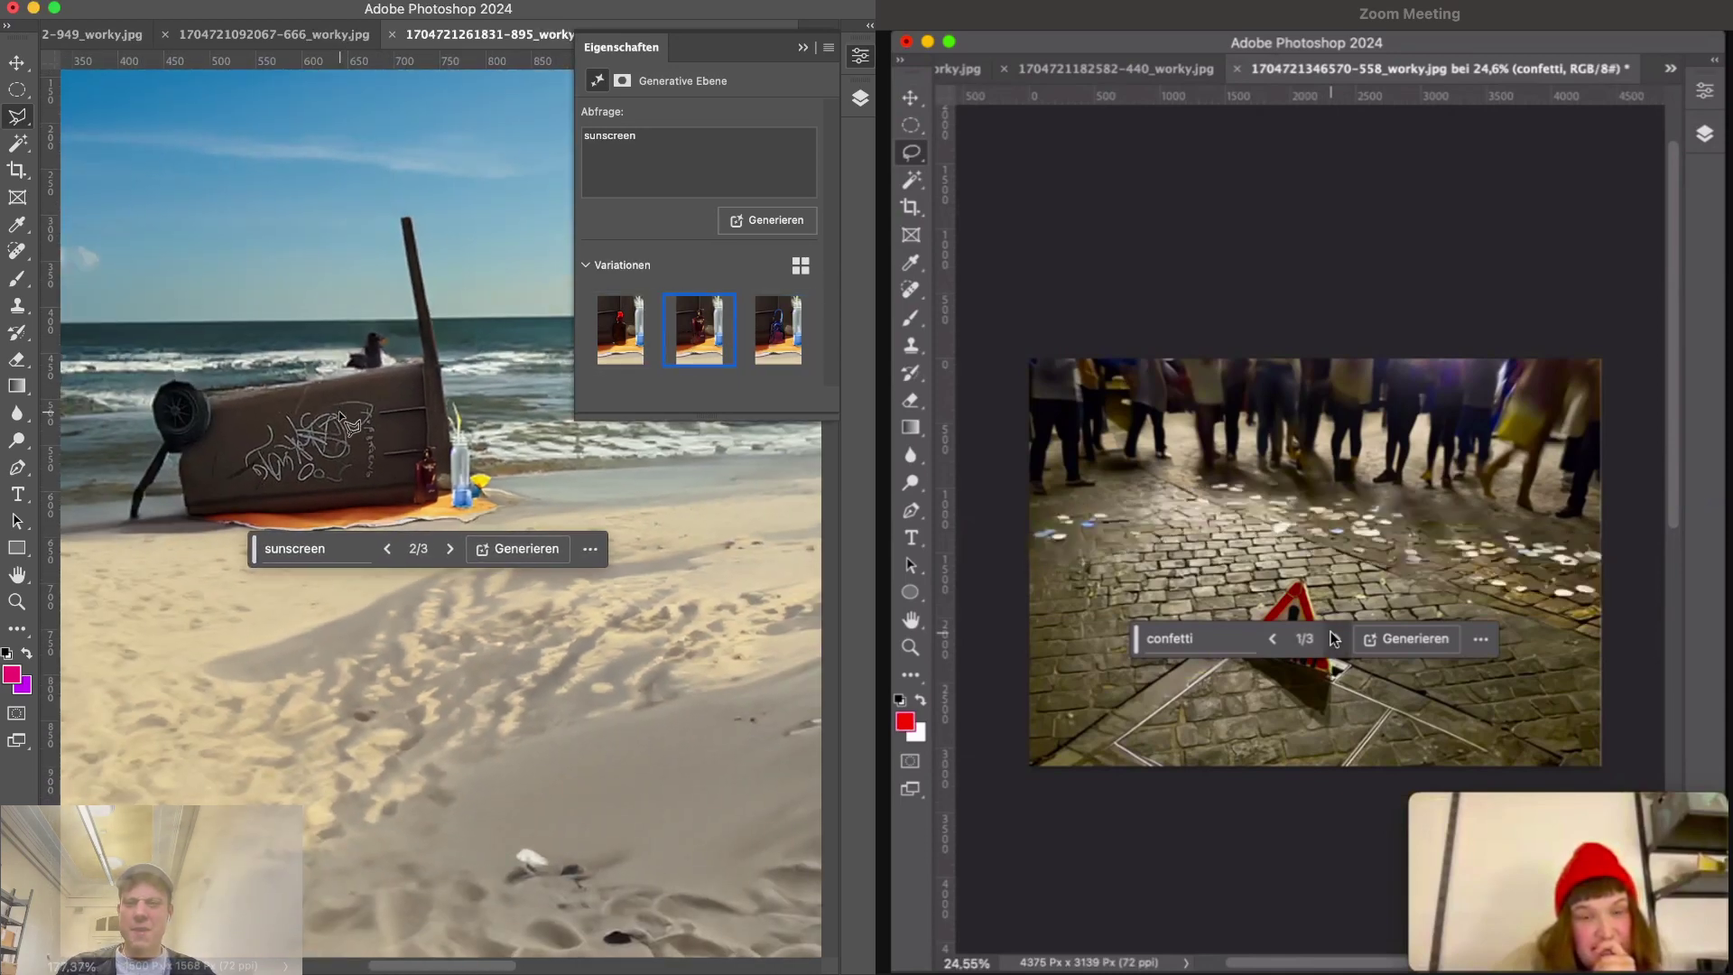
{"action": "scroll", "coordinate": [338, 411], "scroll_direction": "down", "scroll_amount": 2}
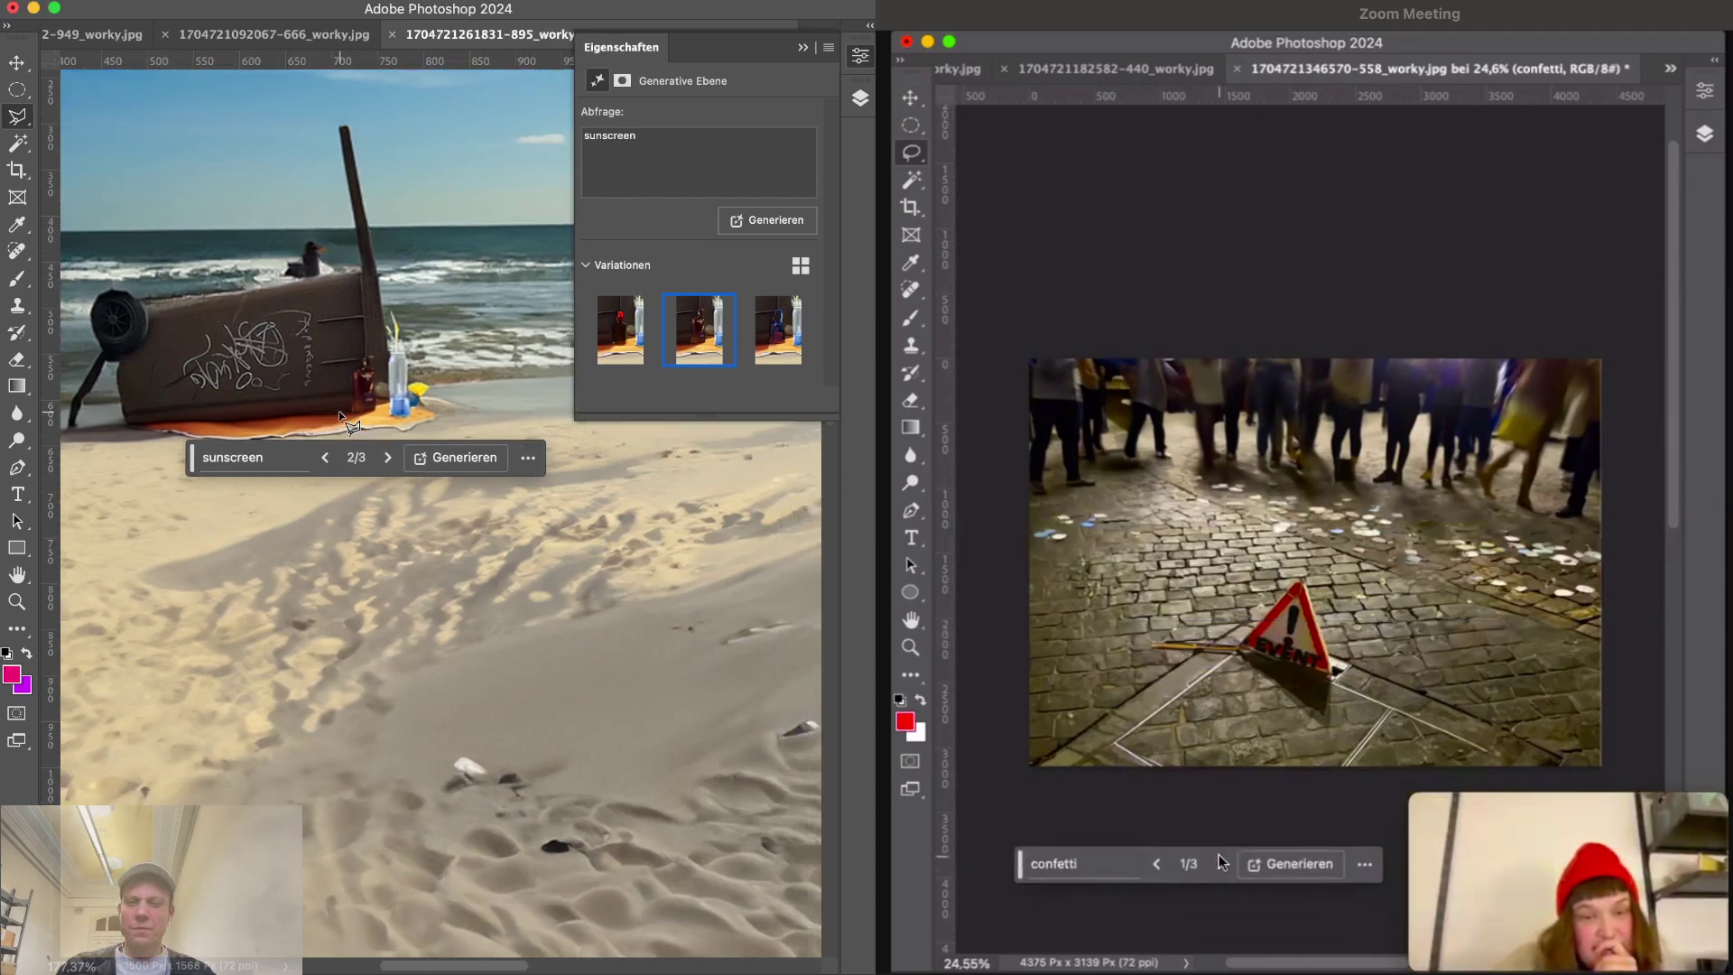
{"action": "scroll", "coordinate": [339, 410], "scroll_direction": "down", "scroll_amount": 6}
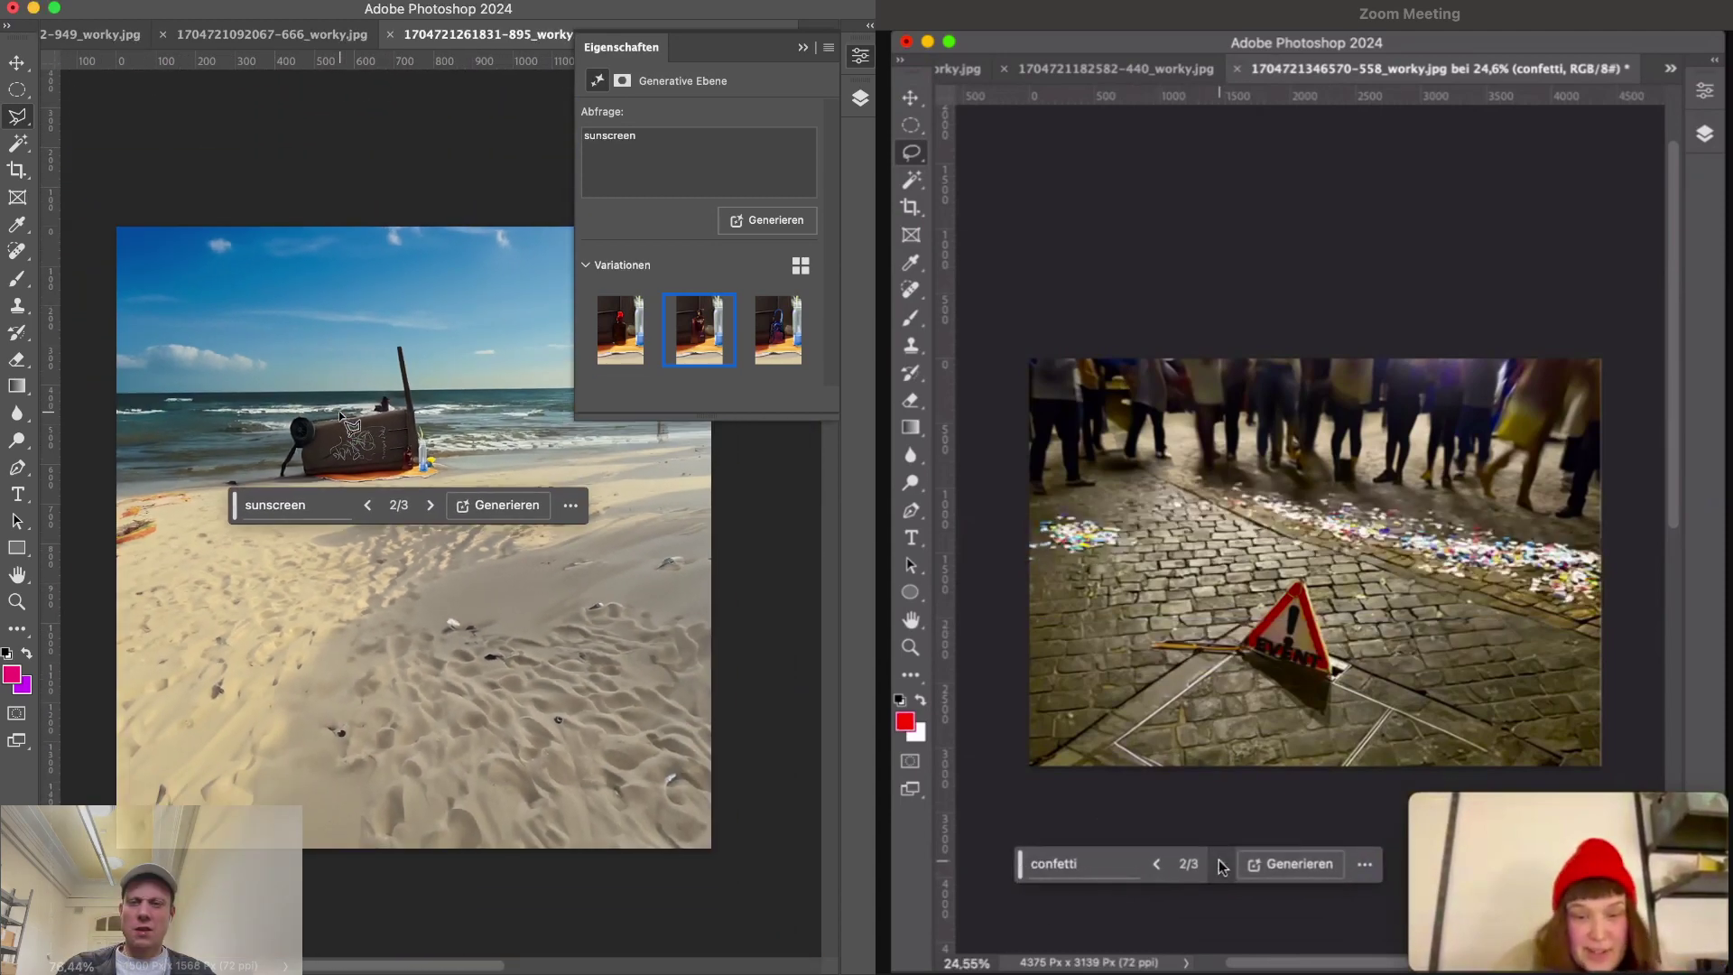
{"action": "key", "text": "Tab"}
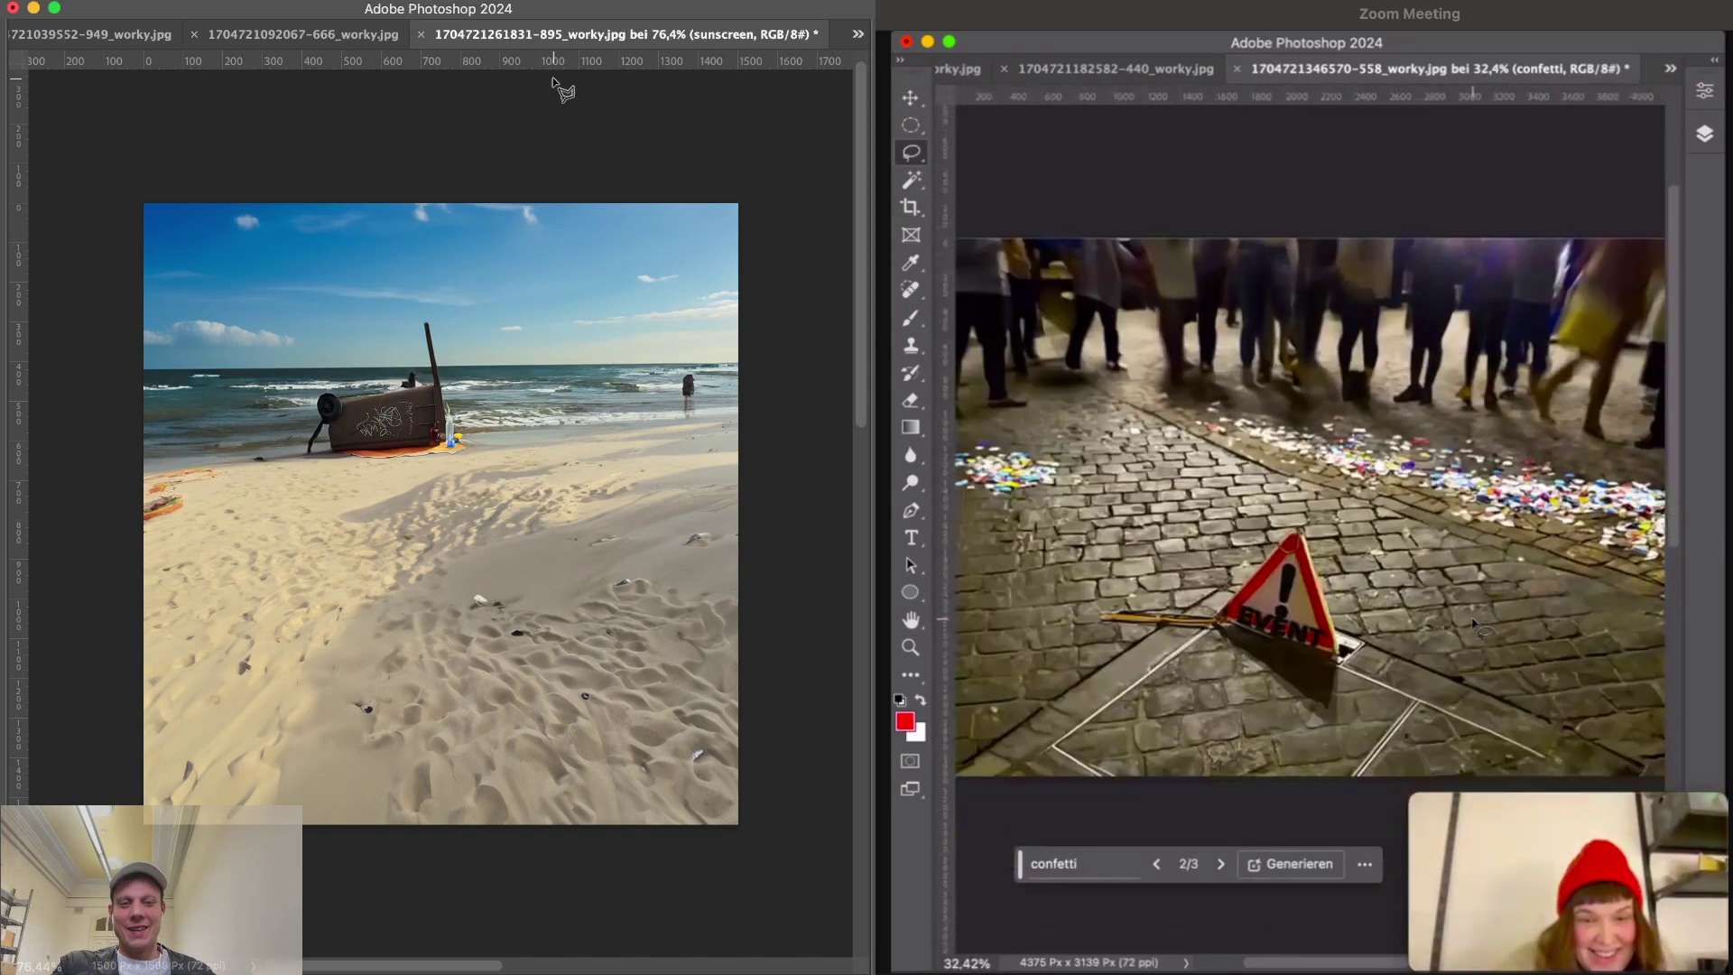
{"action": "key", "text": "Tab"}
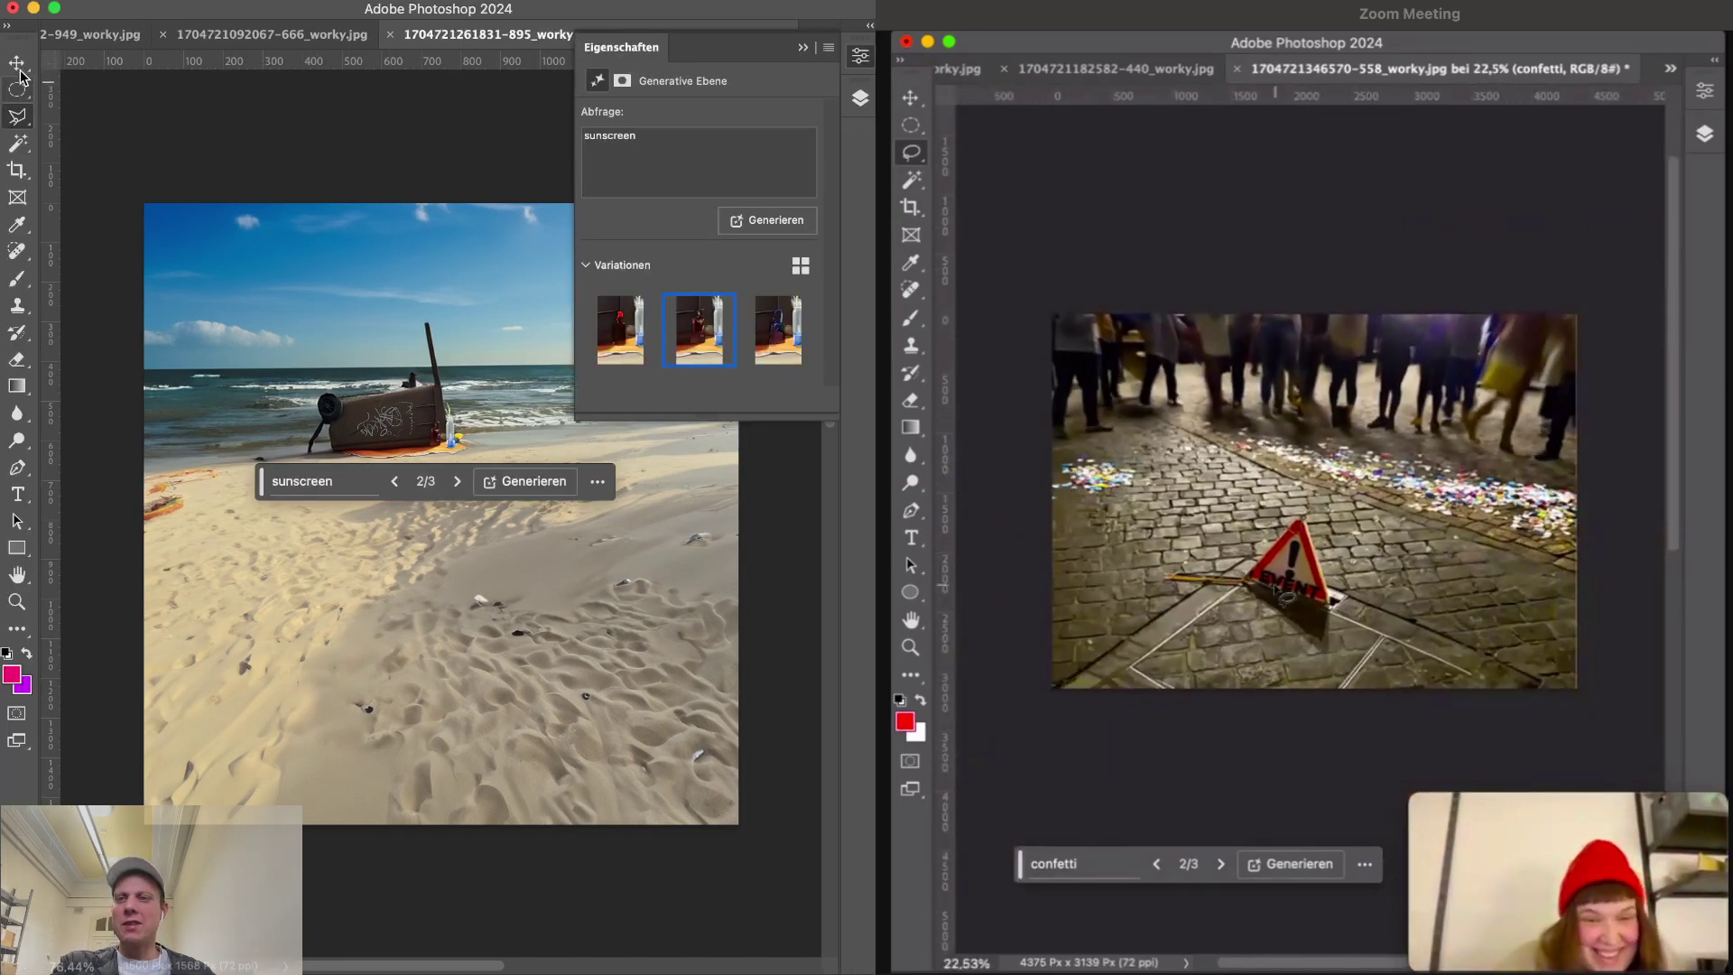
{"action": "key", "text": "Tab"}
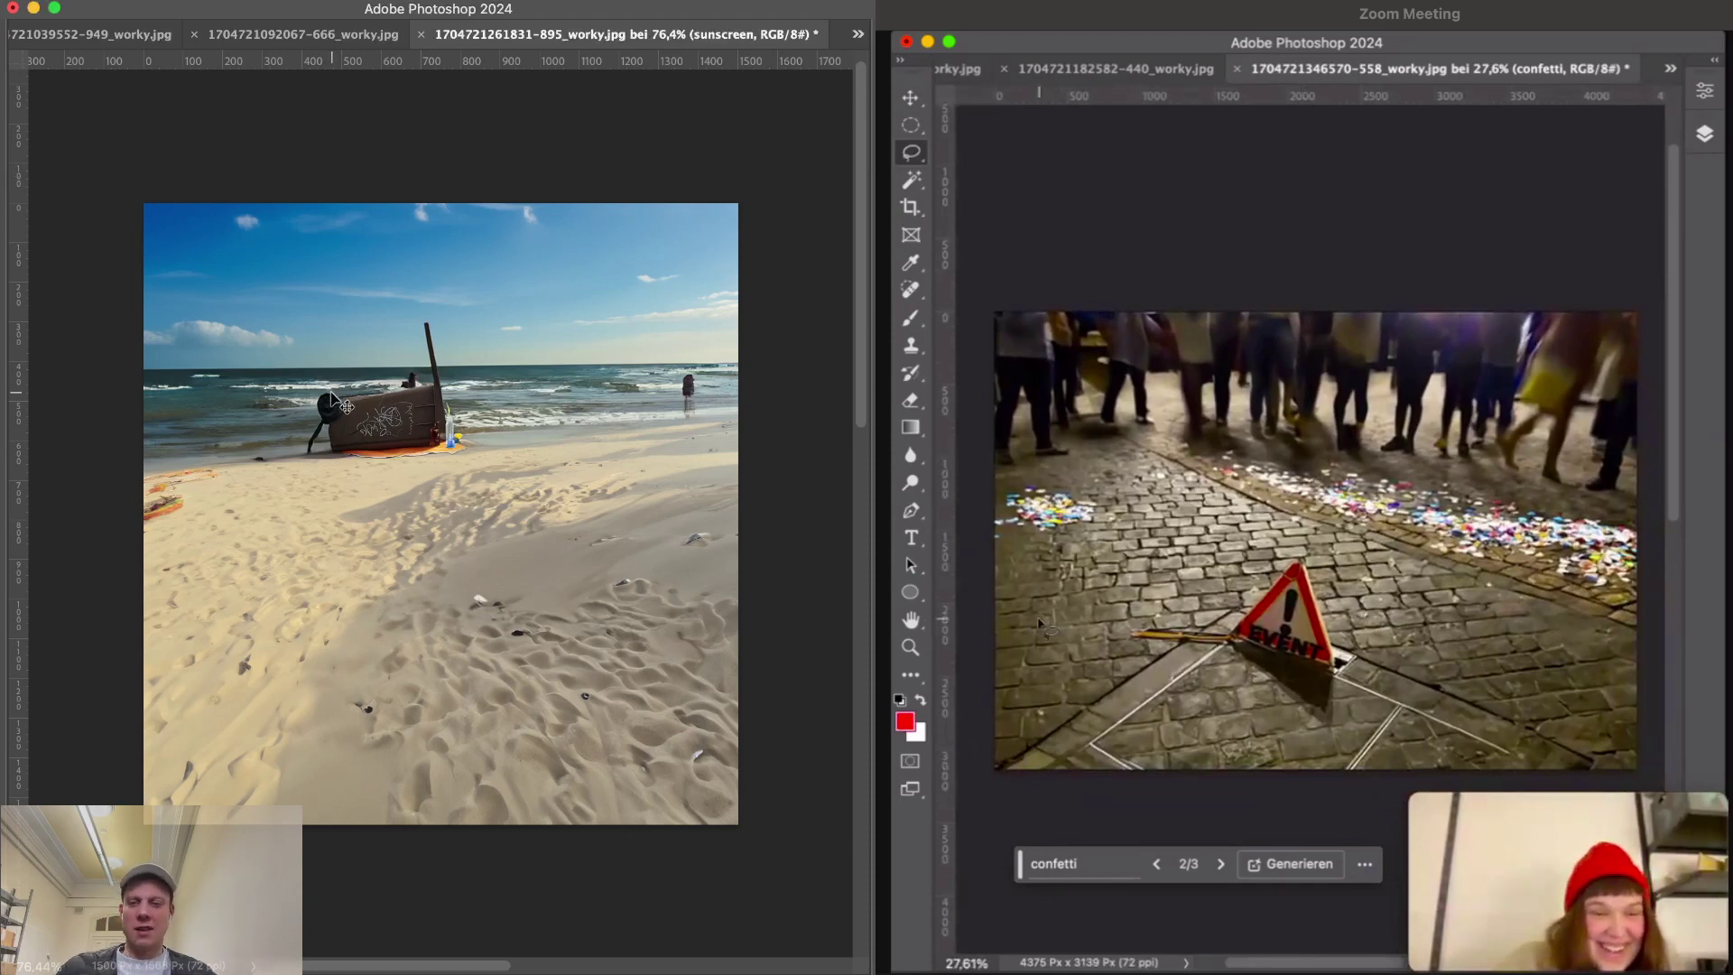
{"action": "scroll", "coordinate": [332, 397], "scroll_direction": "up", "scroll_amount": 2}
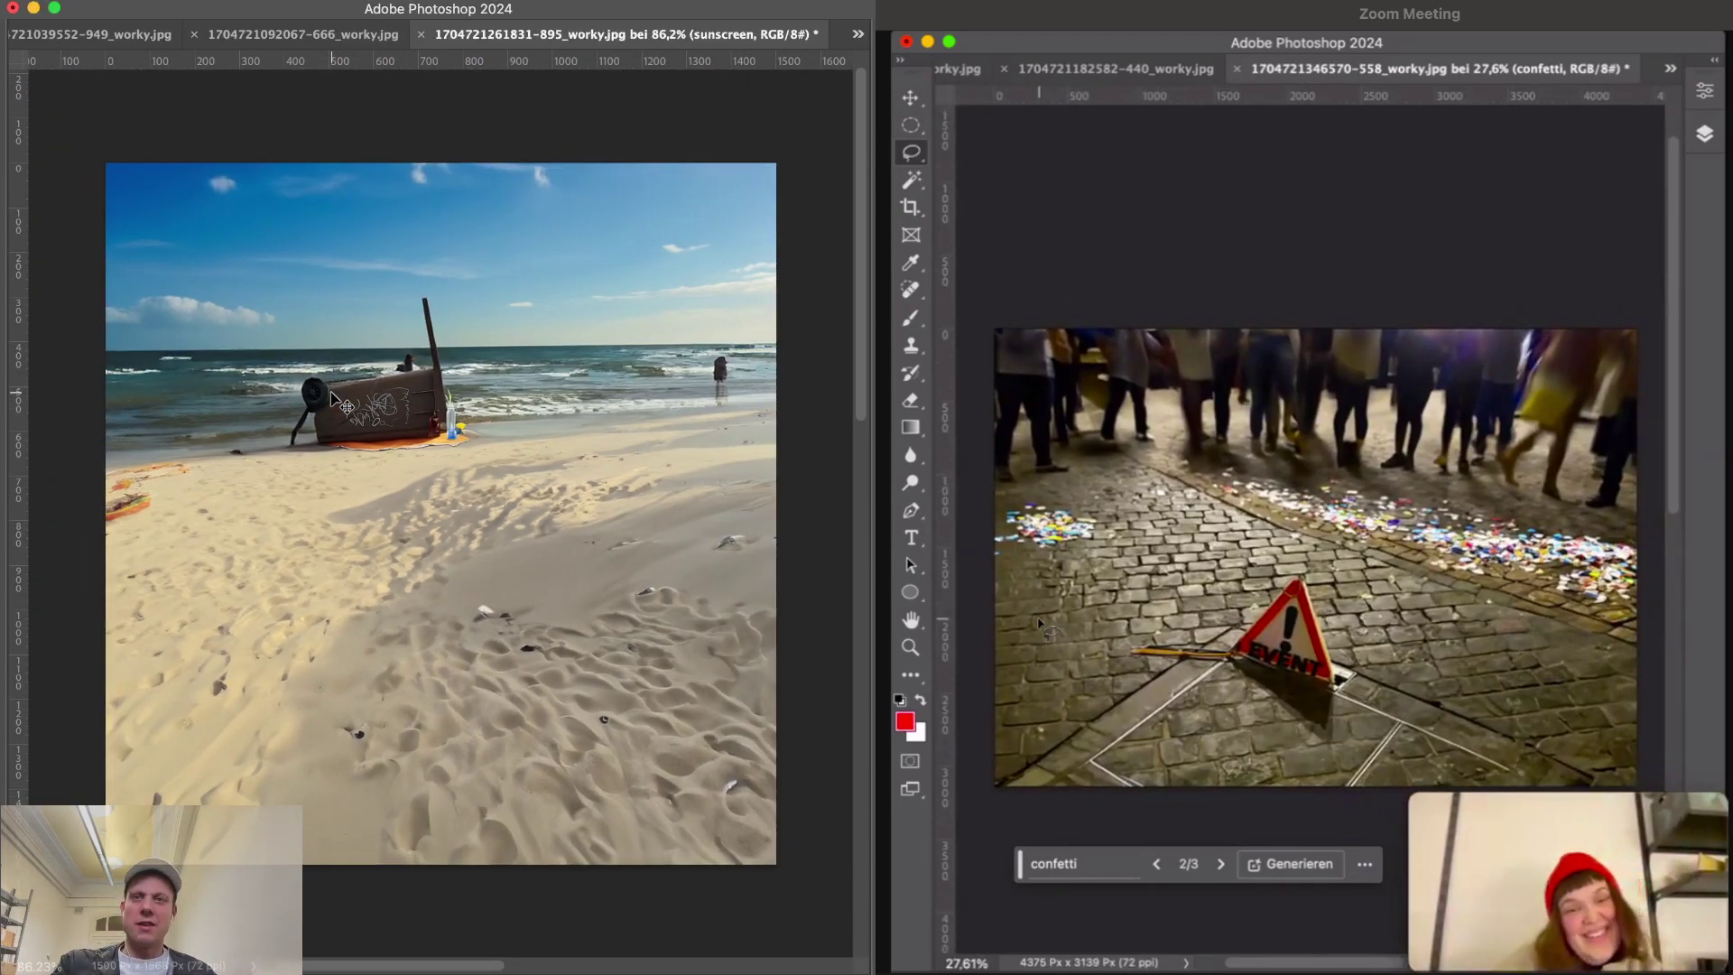
{"action": "key", "text": "Tab"}
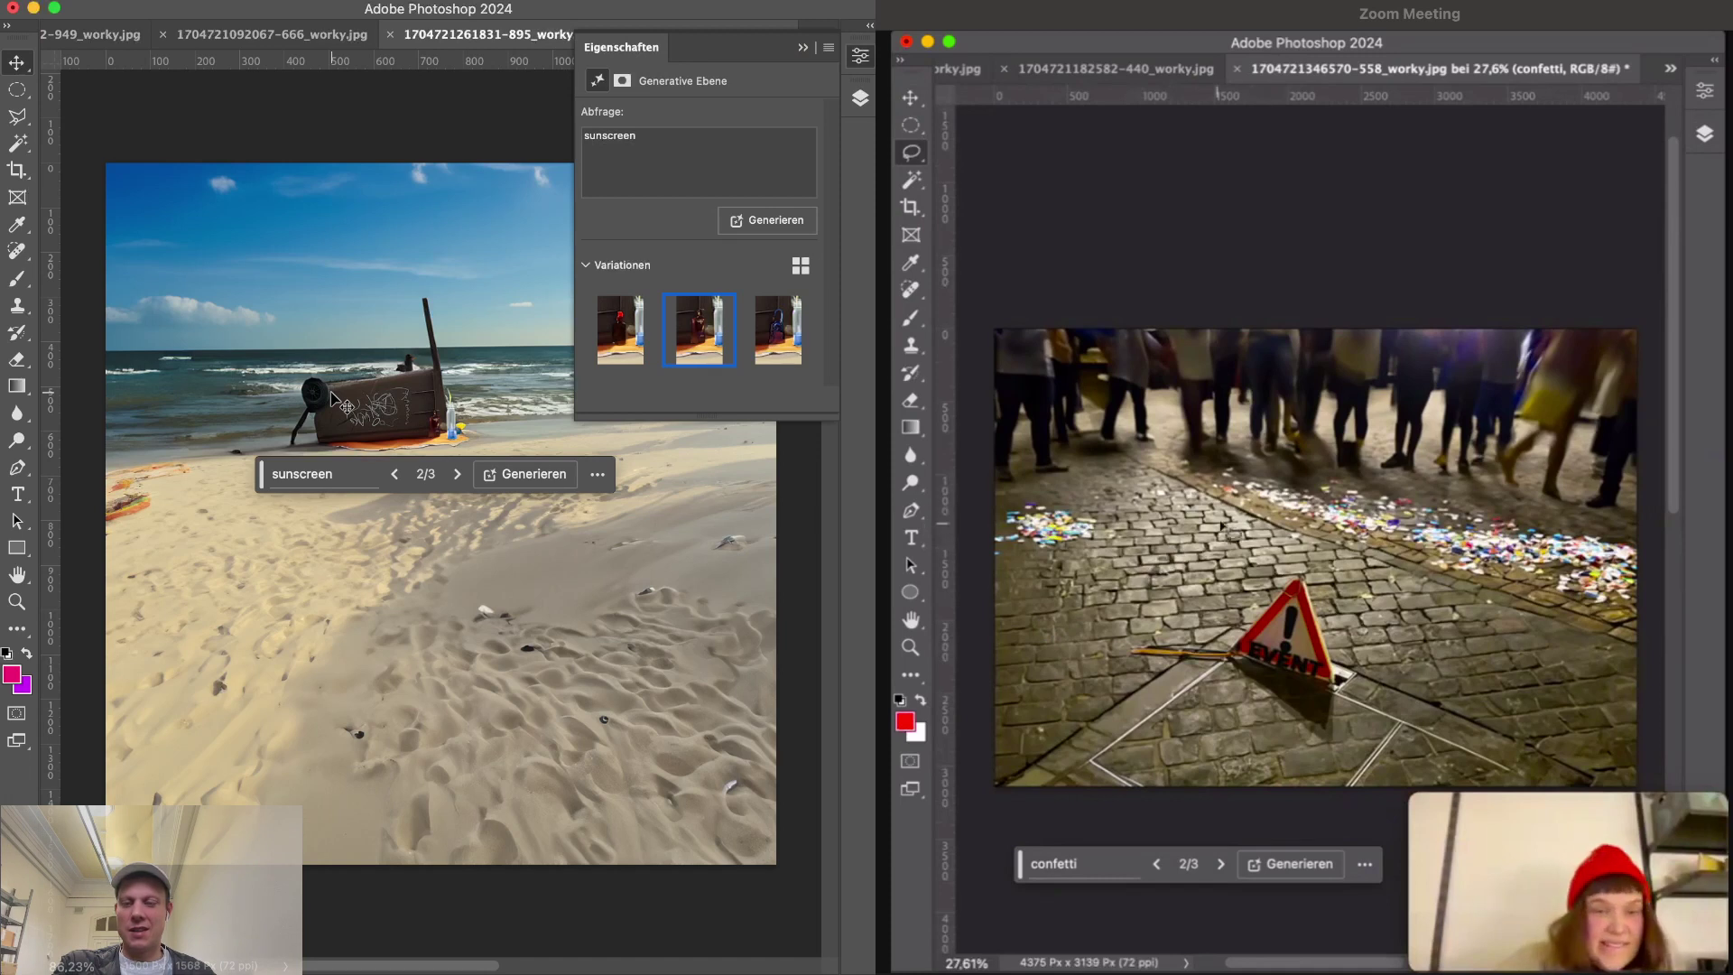
{"action": "key", "text": "Tab"}
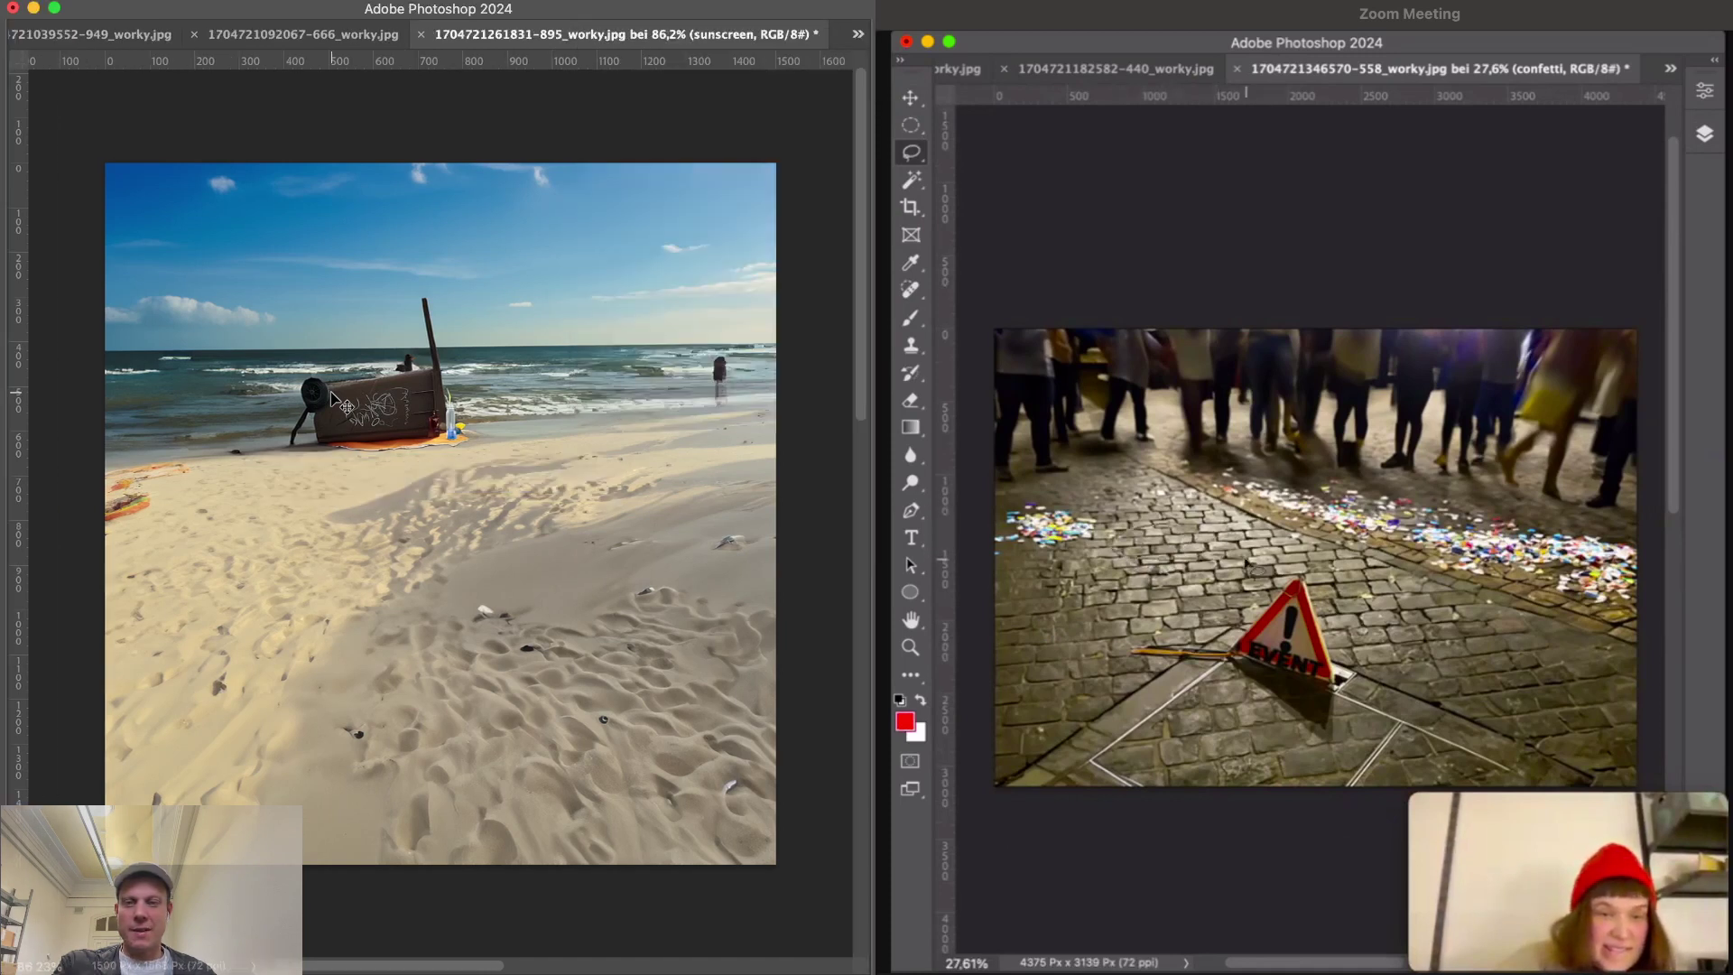
{"action": "key", "text": "Tab"}
{"action": "left_click", "coordinate": [668, 336]}
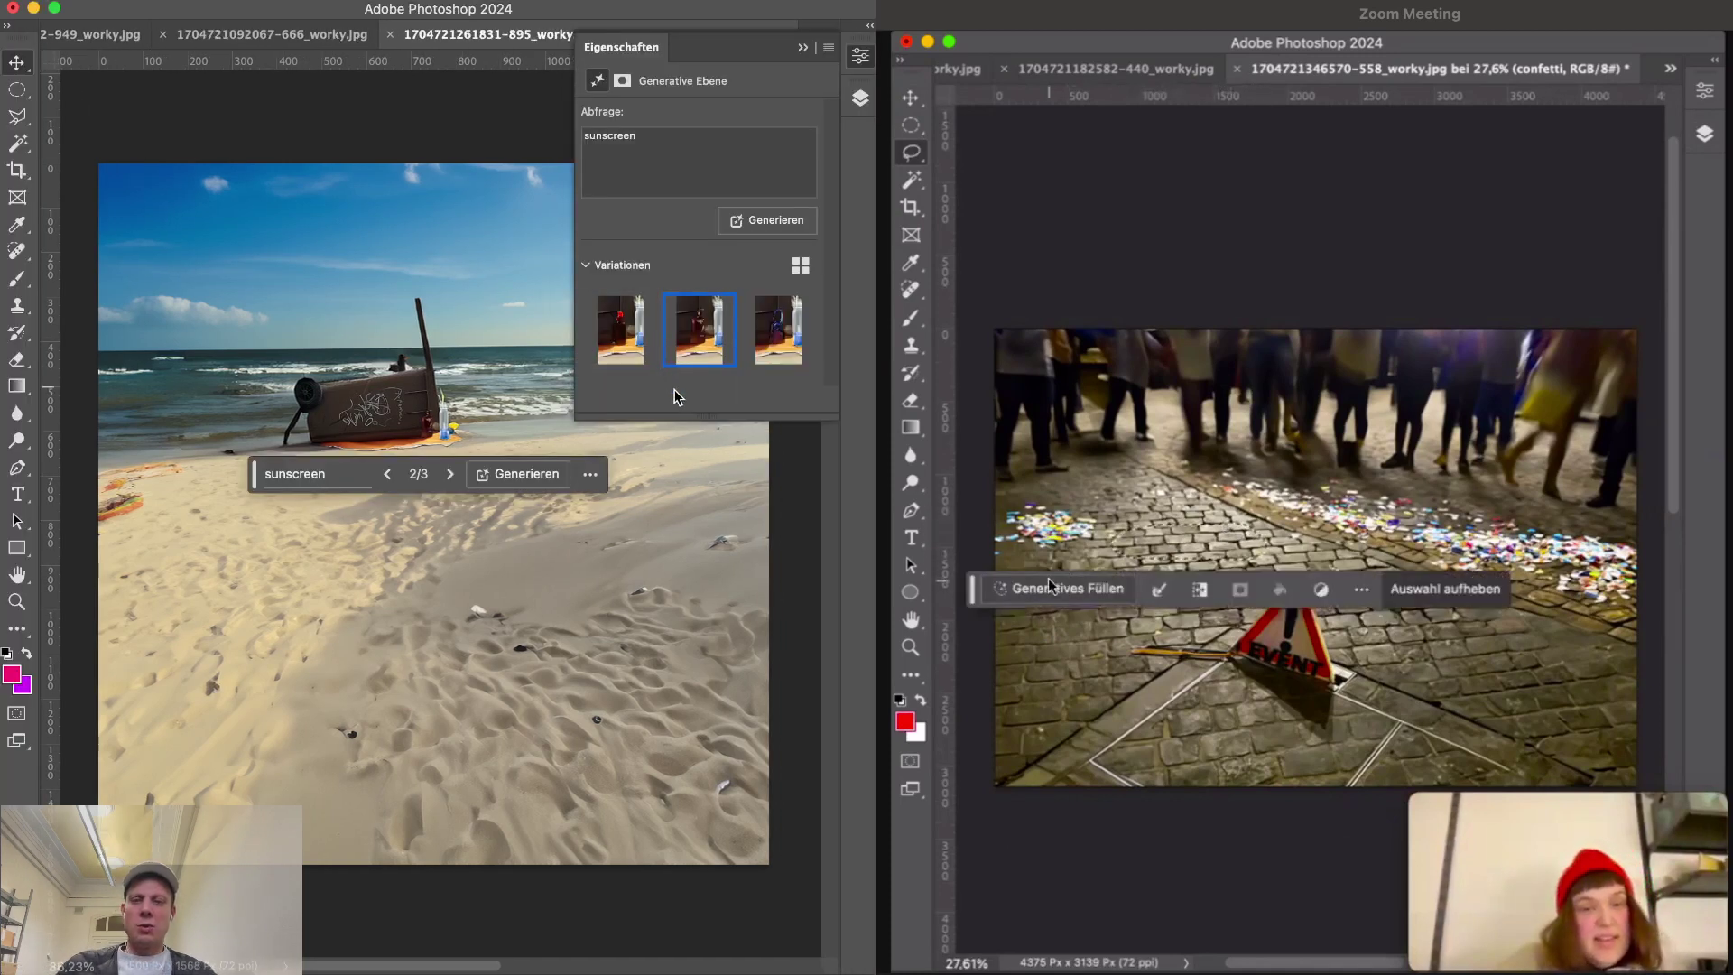
- Outline the dark figure standing in the water at the photo's edge with the Polygonal Lasso
{"action": "scroll", "coordinate": [515, 424], "scroll_direction": "up", "scroll_amount": 5}
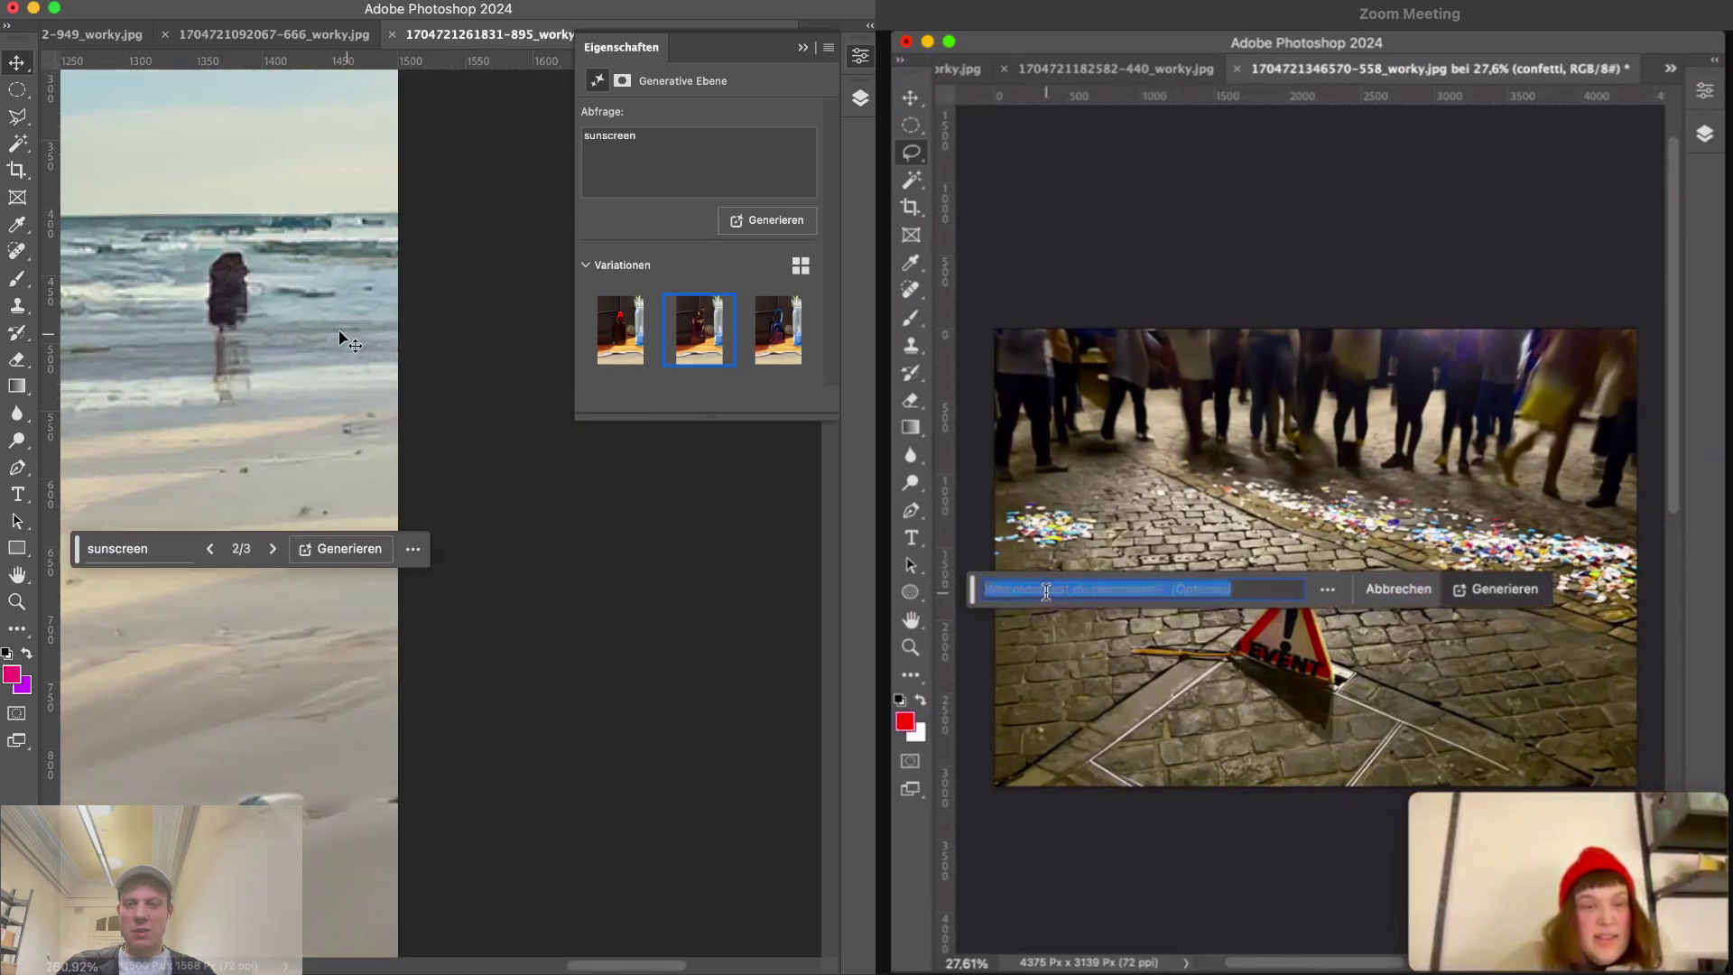
{"action": "left_click", "coordinate": [17, 116]}
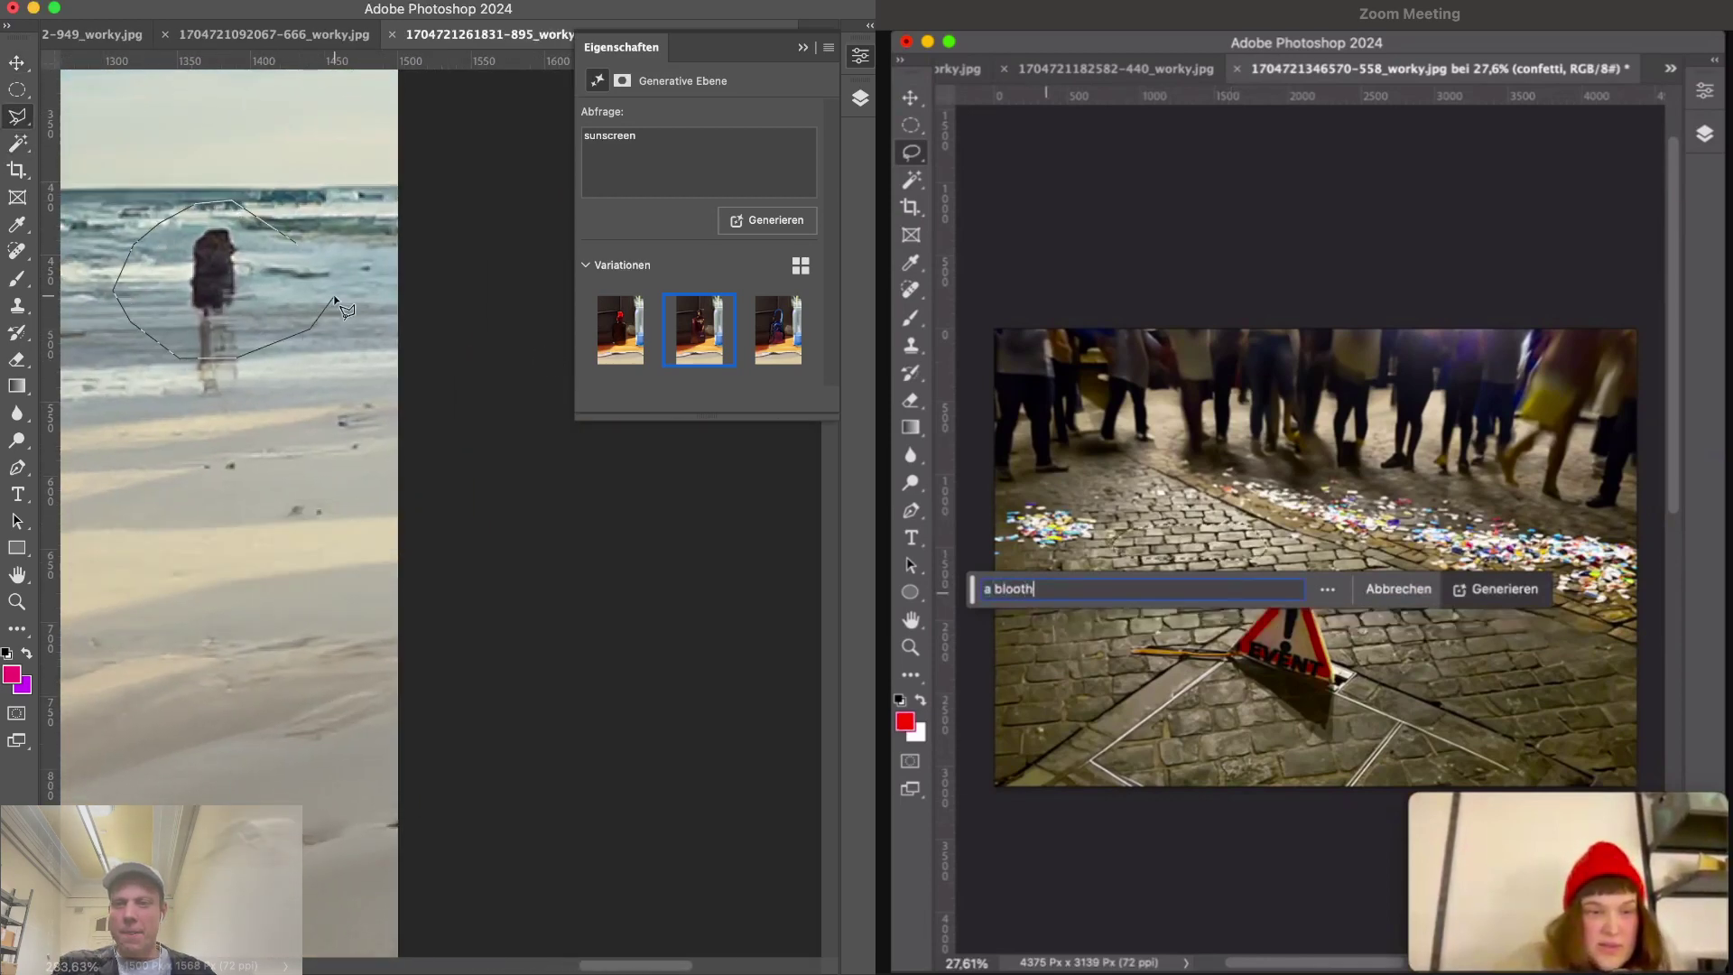
{"action": "double_click", "coordinate": [372, 235]}
- Run a Generative Fill on the selected figure with the prompt "beautiful warm water"
{"action": "left_click", "coordinate": [209, 378]}
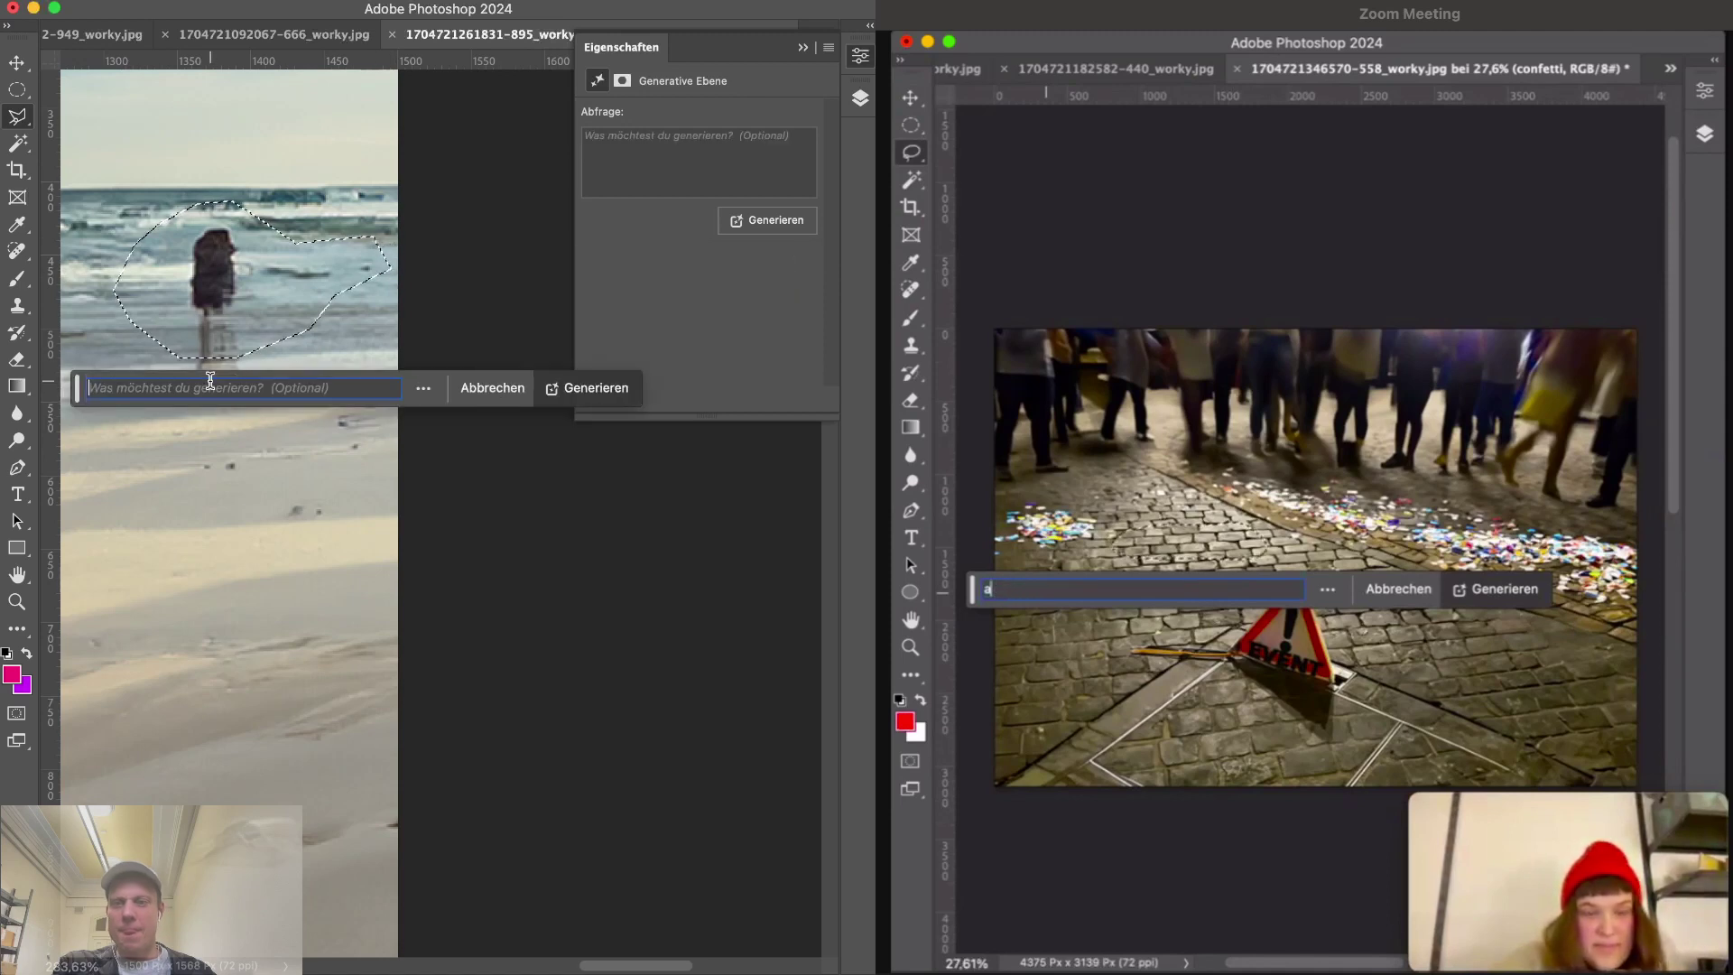
{"action": "type", "text": "beautful"}
{"action": "key", "text": "BackSpace"}
{"action": "key", "text": "BackSpace"}
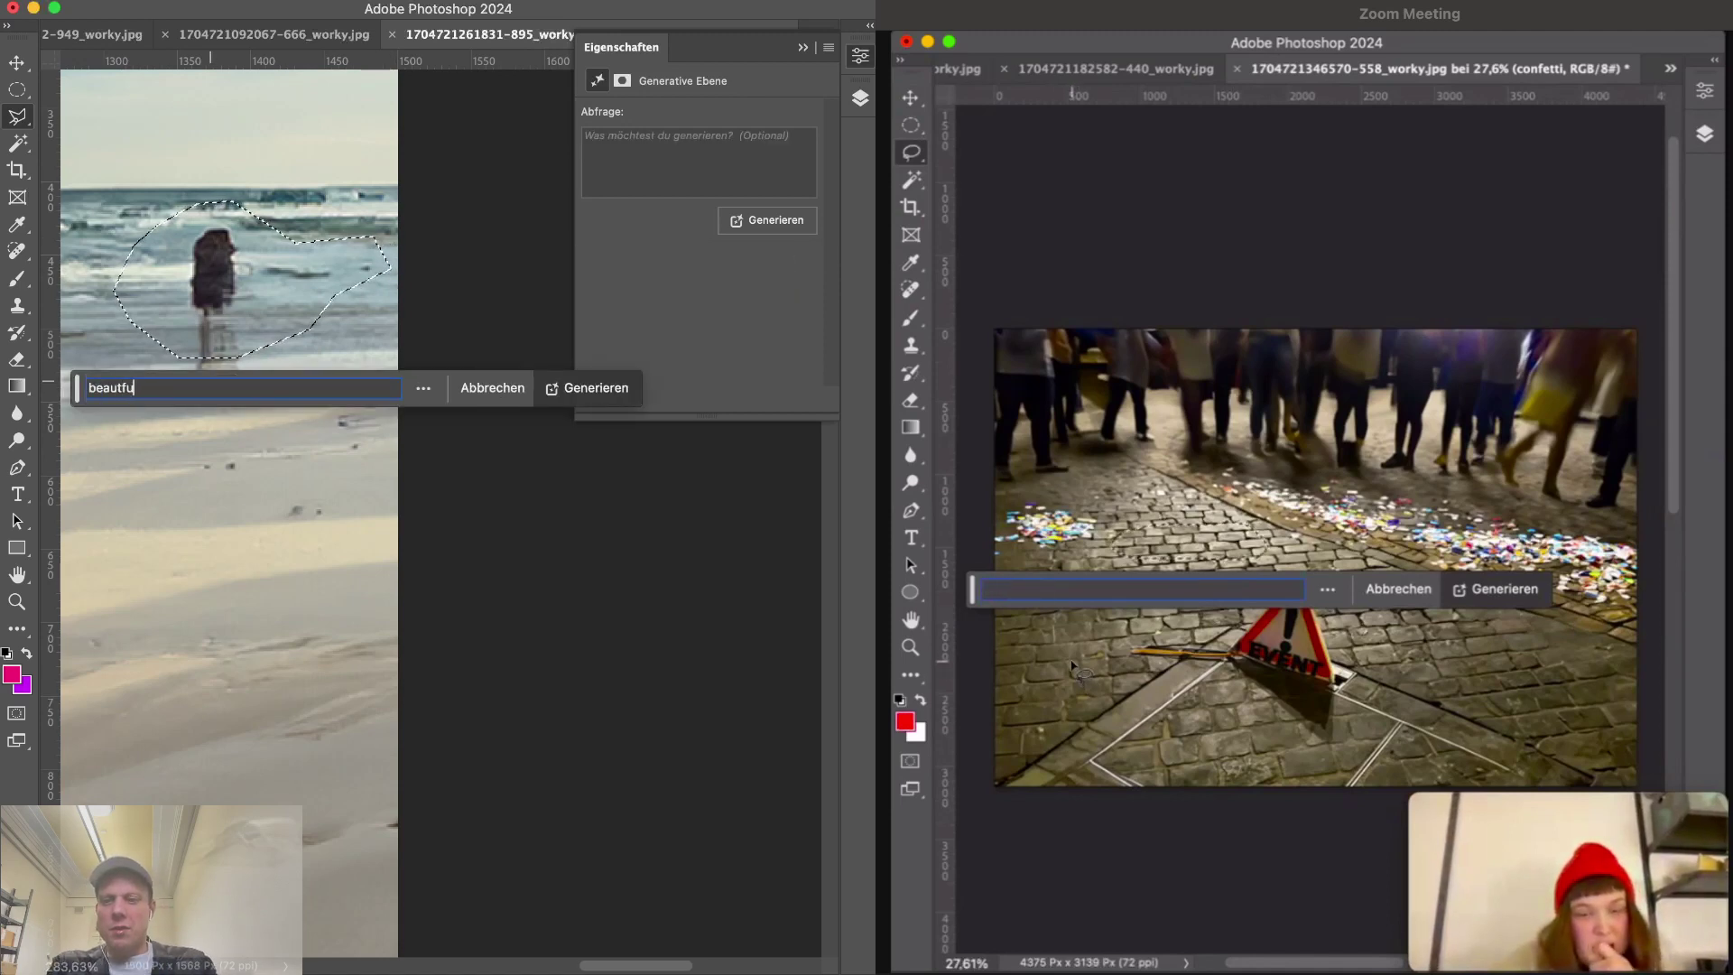
{"action": "type", "text": "ul warm"}
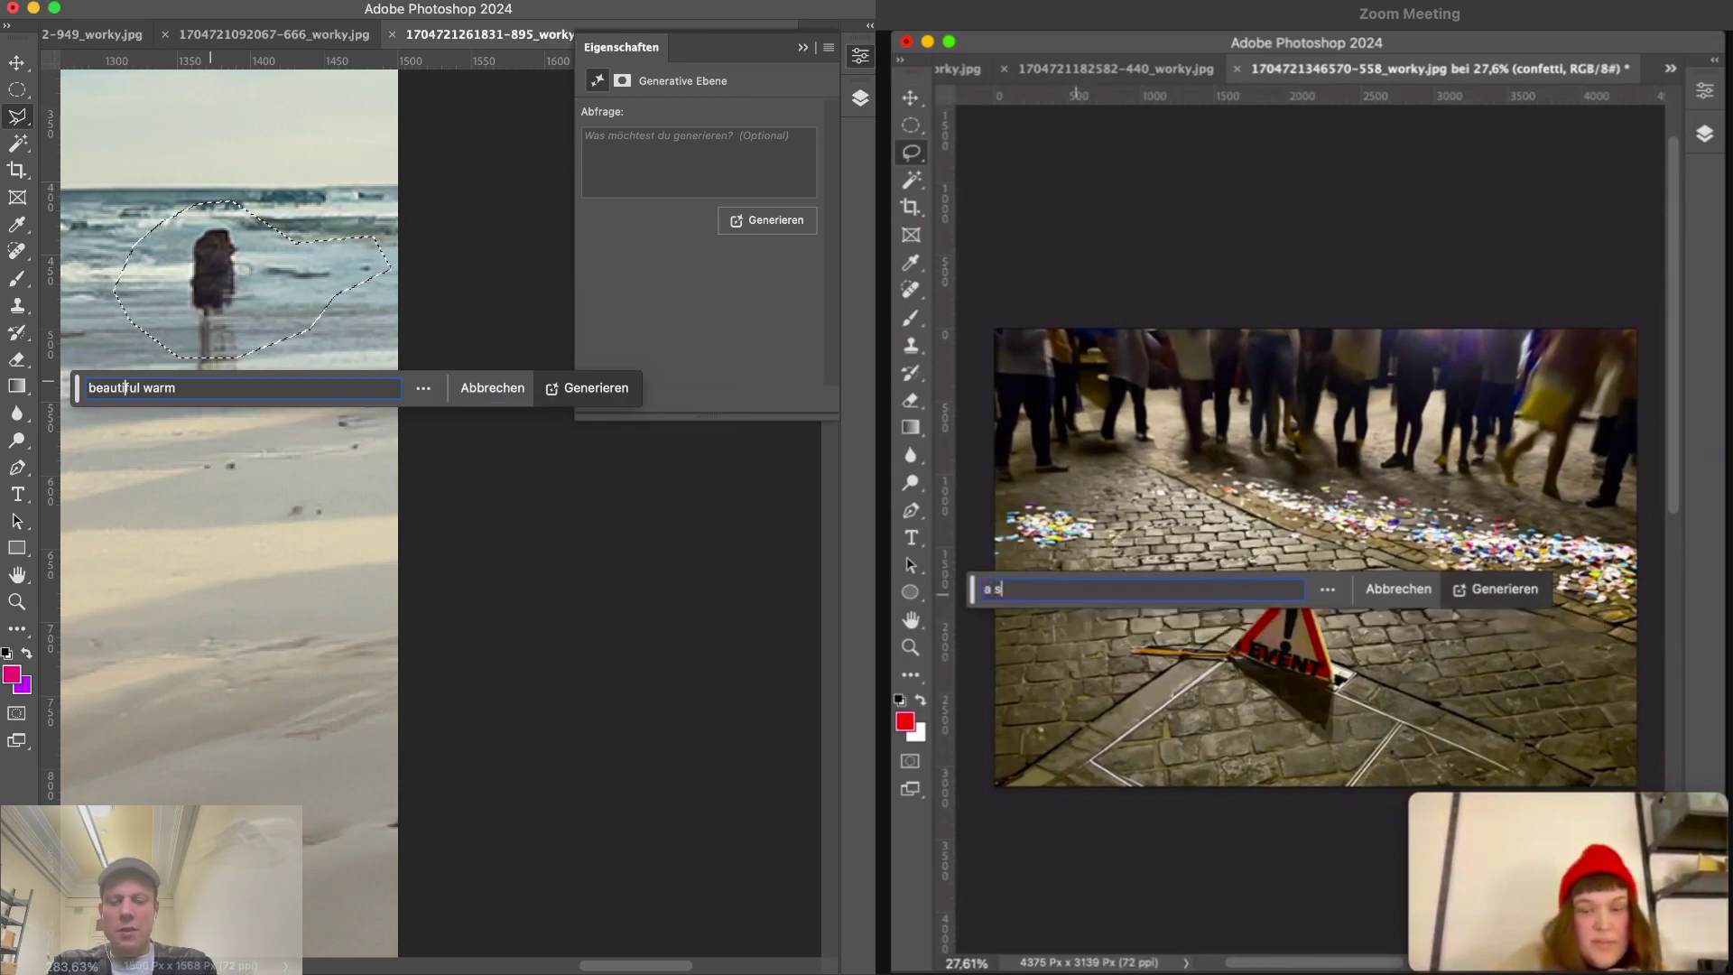
{"action": "key", "text": "Left"}
{"action": "key", "text": "Left"}
{"action": "key", "text": "Left"}
{"action": "key", "text": "Left"}
{"action": "type", "text": "i"}
{"action": "key", "text": "End"}
{"action": "type", "text": "water"}
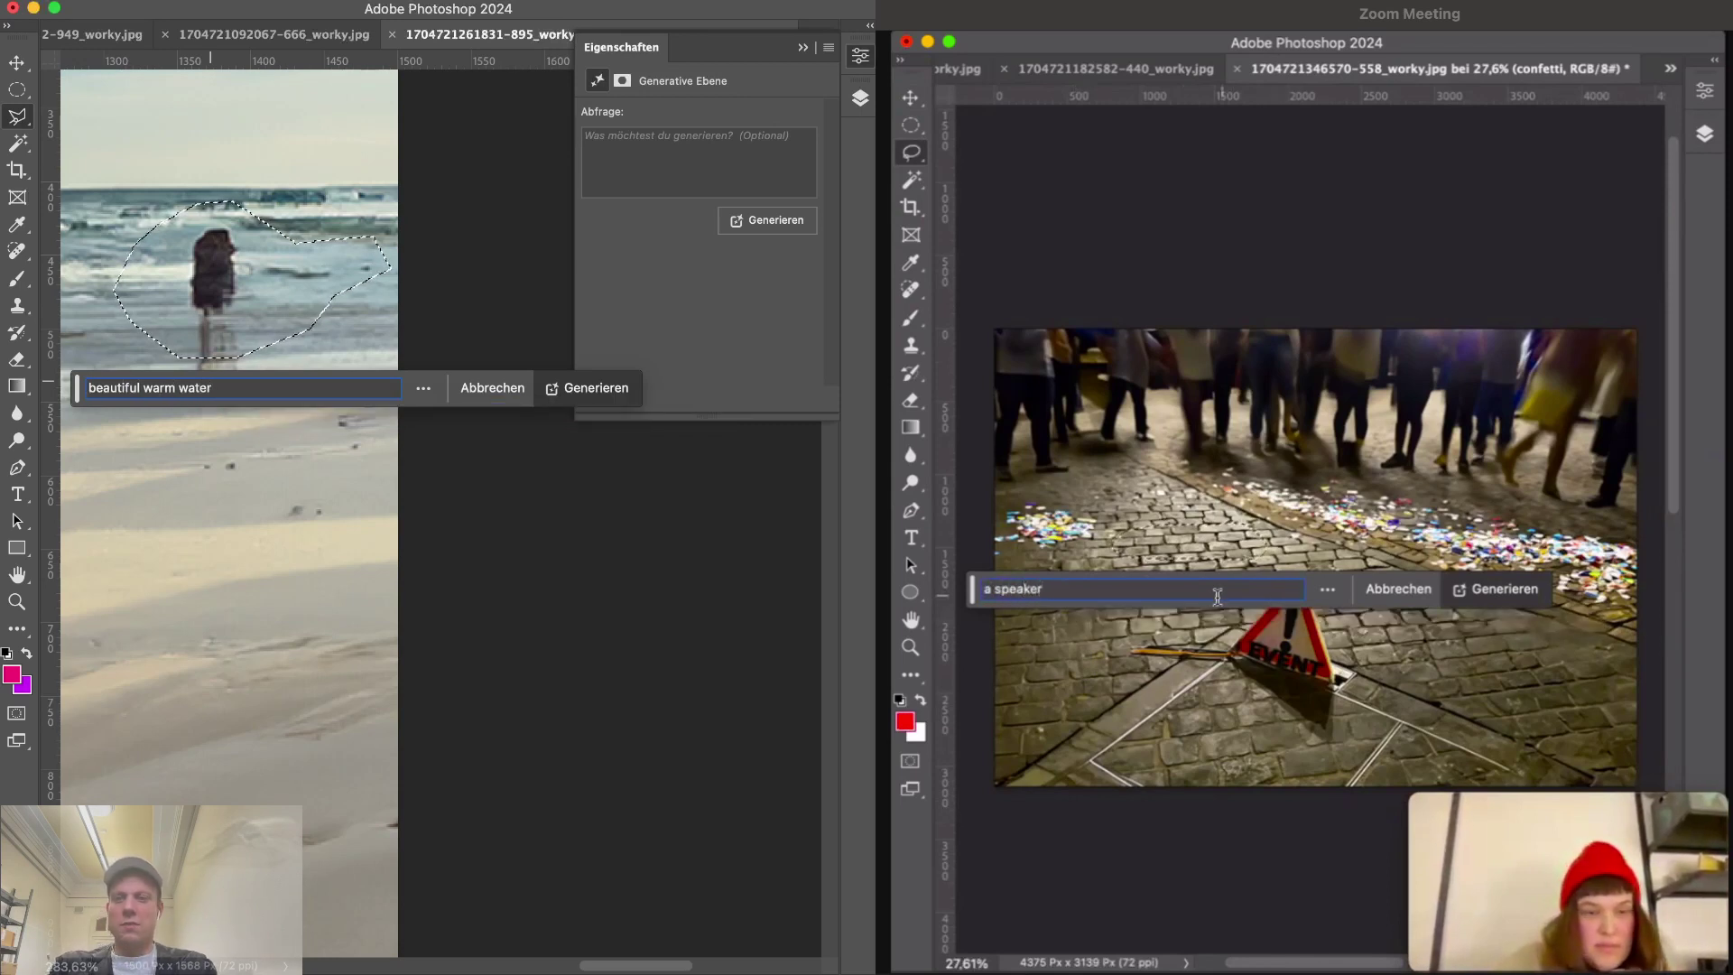
{"action": "key", "text": "Return"}
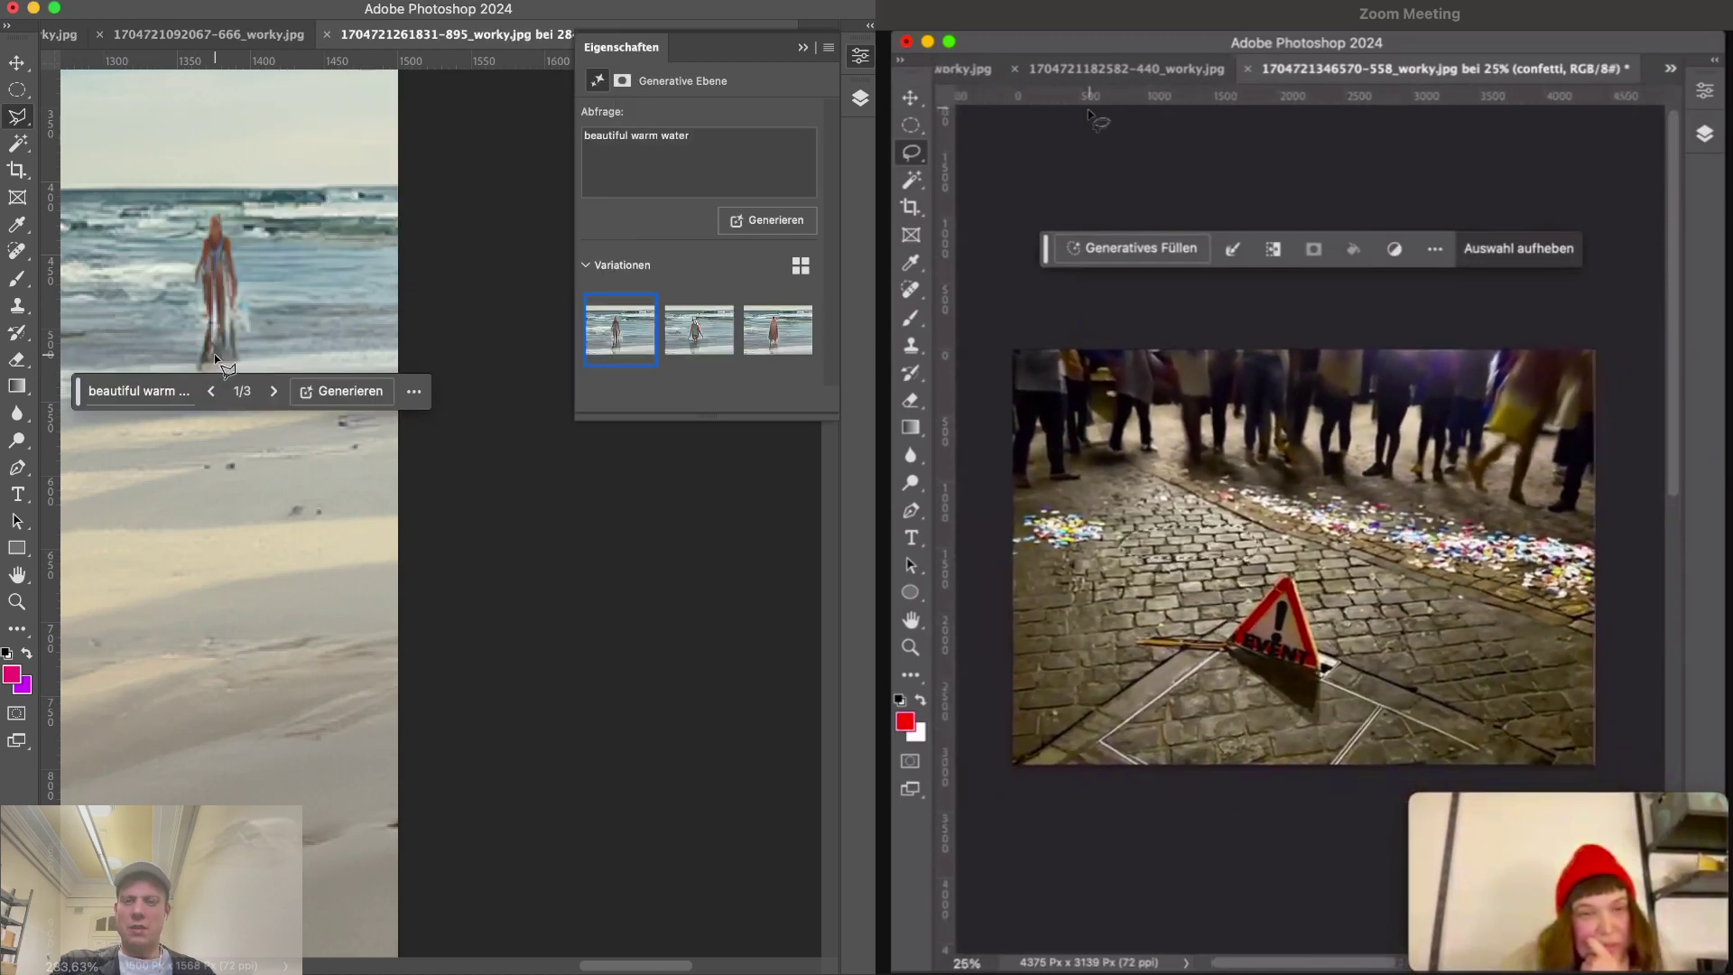
- Move the floating prompt bar down onto the sand and examine the regenerated figure in the water
{"action": "left_click_drag", "start_coordinate": [77, 398], "coordinate": [147, 484]}
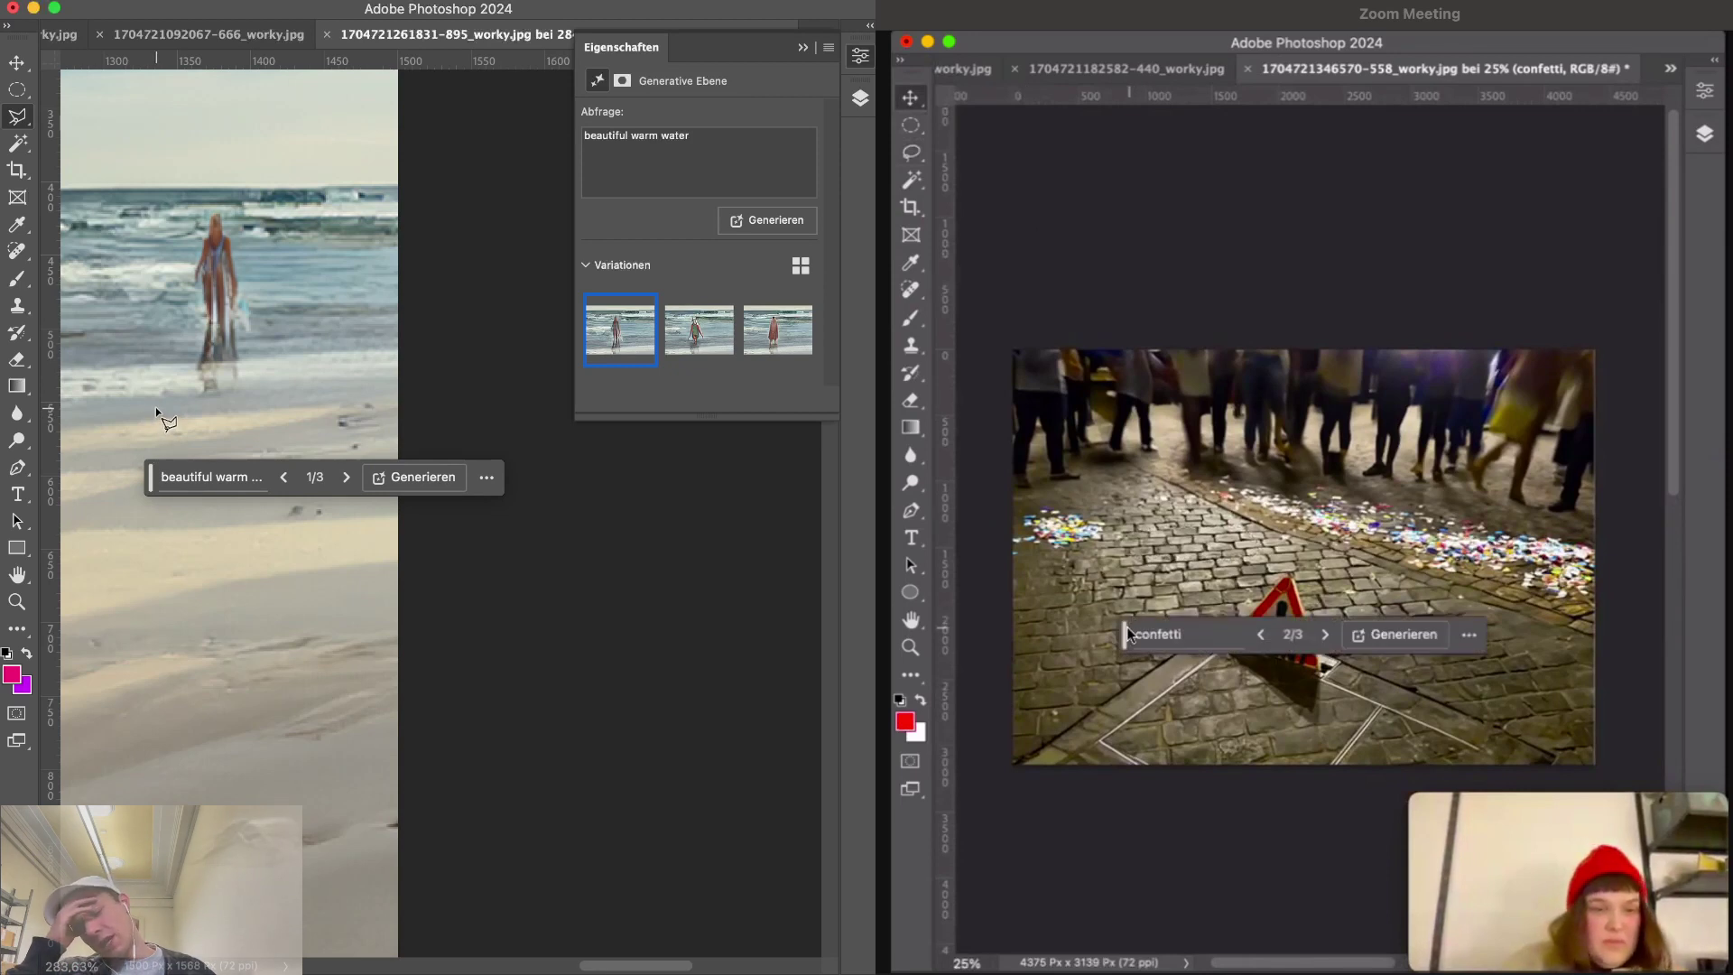
{"action": "scroll", "coordinate": [235, 285], "scroll_direction": "left", "scroll_amount": 3}
{"action": "scroll", "coordinate": [235, 284], "scroll_direction": "up", "scroll_amount": 2}
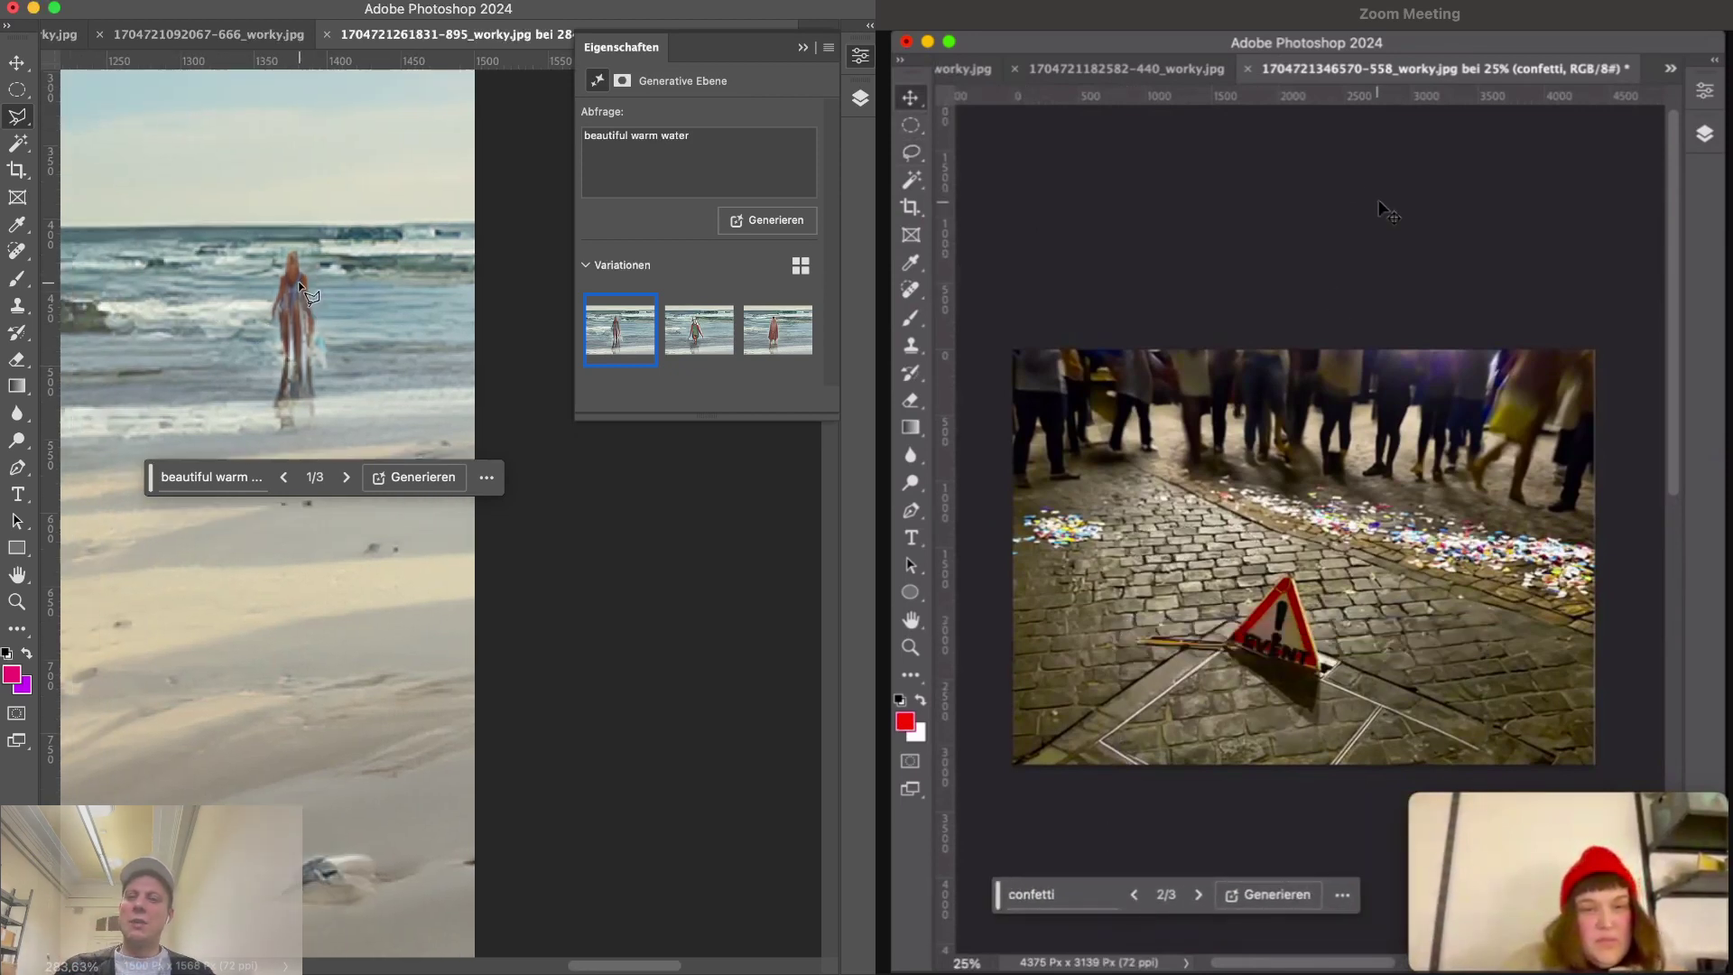
{"action": "scroll", "coordinate": [300, 287], "scroll_direction": "left", "scroll_amount": 2}
{"action": "scroll", "coordinate": [301, 286], "scroll_direction": "left", "scroll_amount": 3}
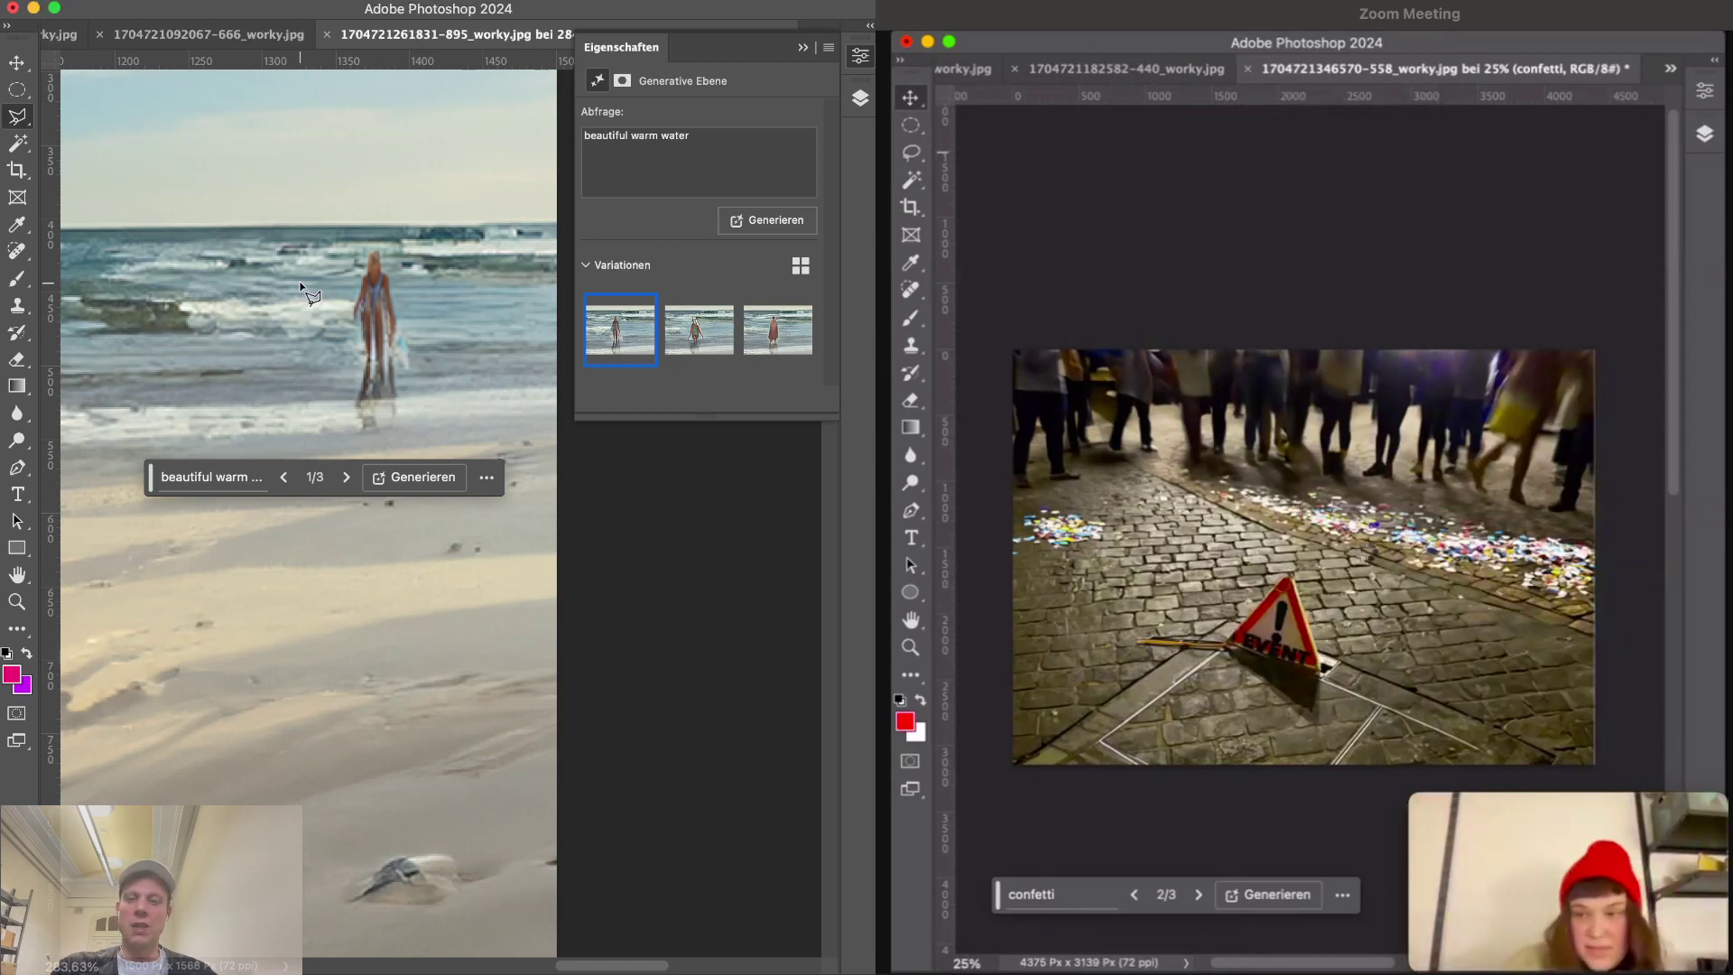
- Compare the three "beautiful warm water" variations of the figure and choose the second one
{"action": "left_click", "coordinate": [186, 477]}
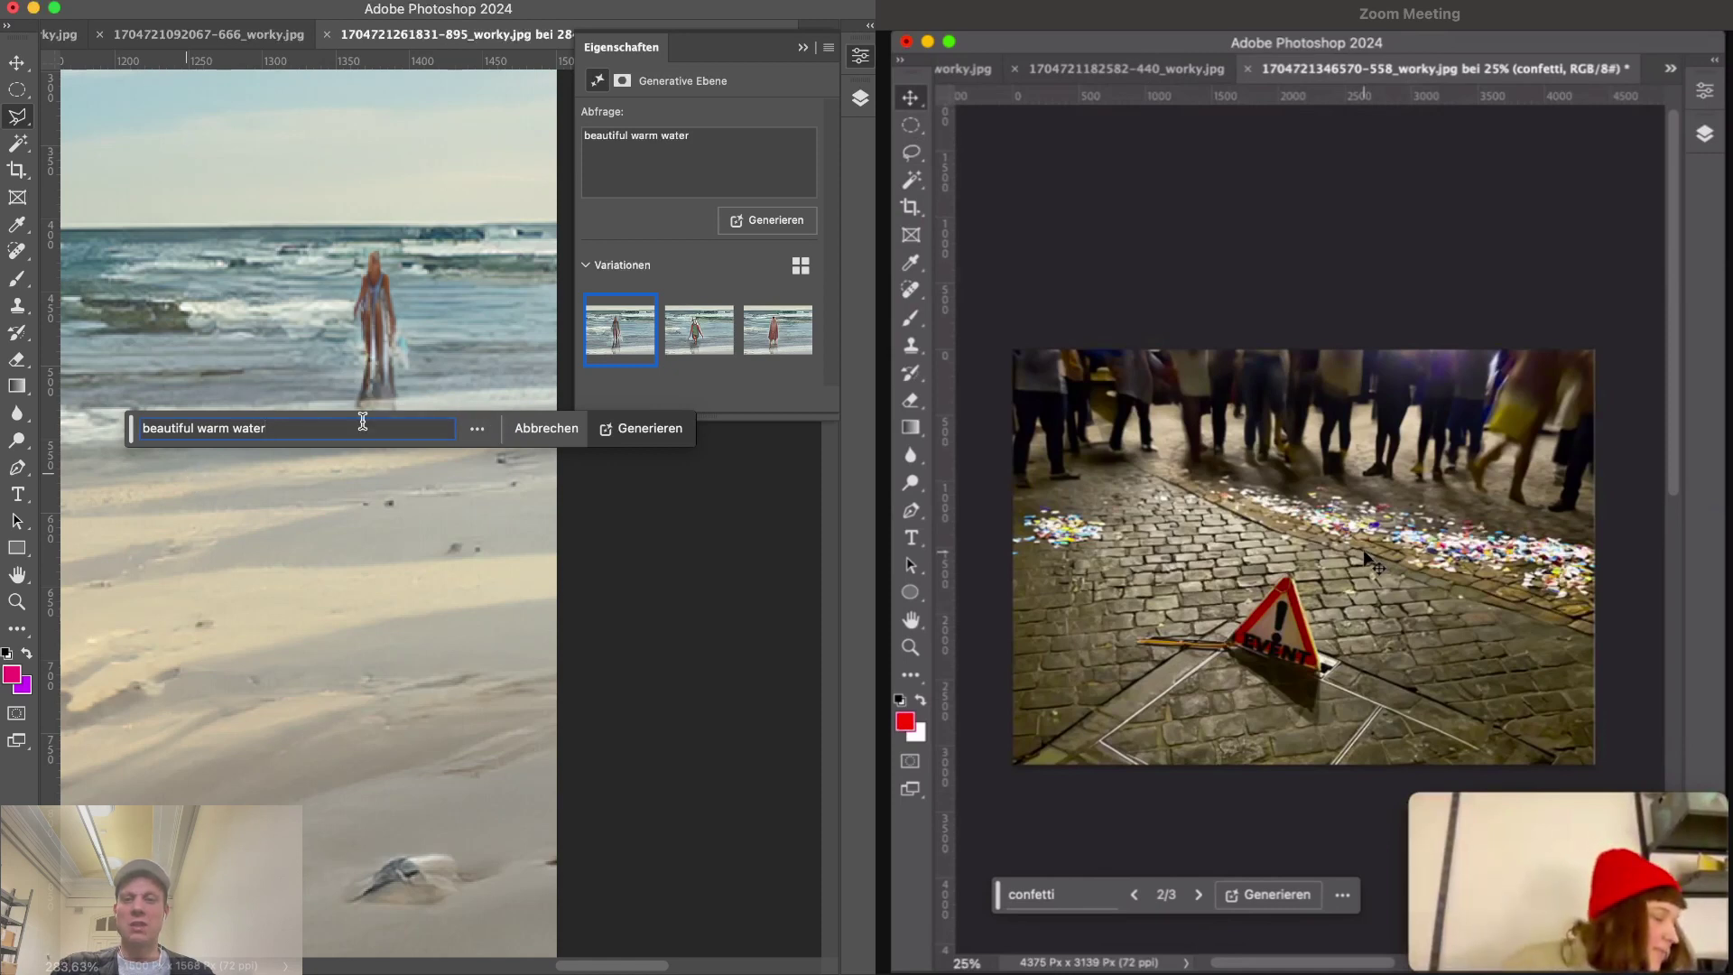
{"action": "left_click", "coordinate": [698, 330]}
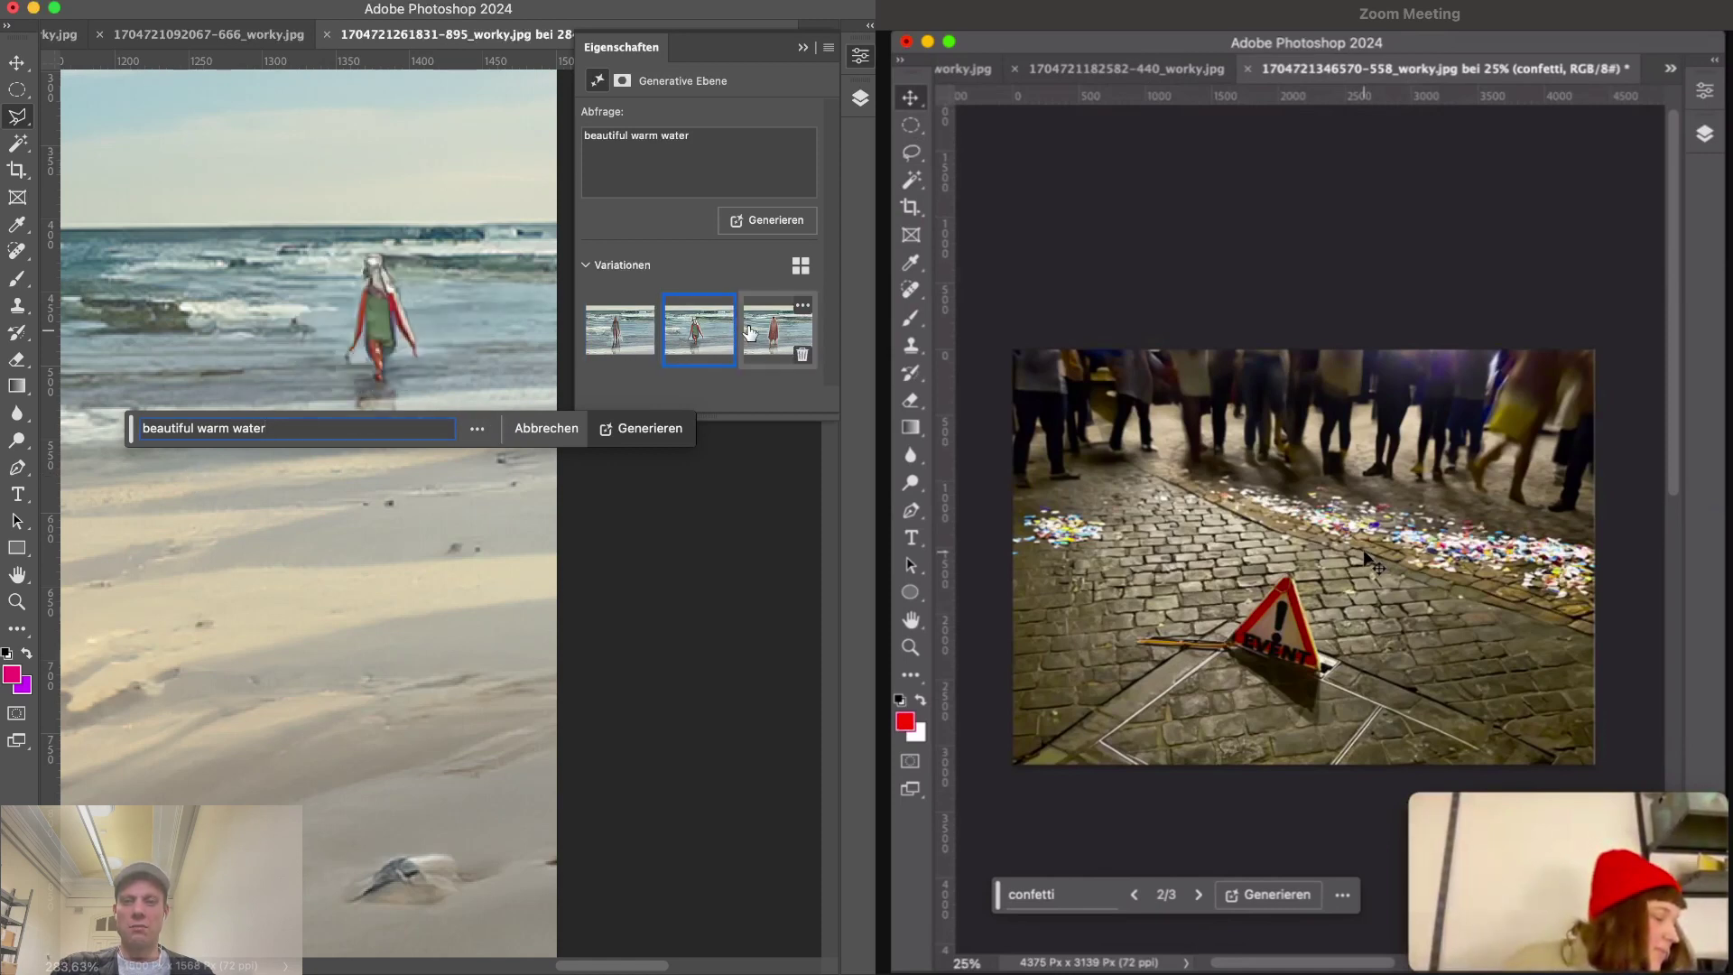
{"action": "left_click", "coordinate": [750, 333]}
{"action": "left_click", "coordinate": [616, 333]}
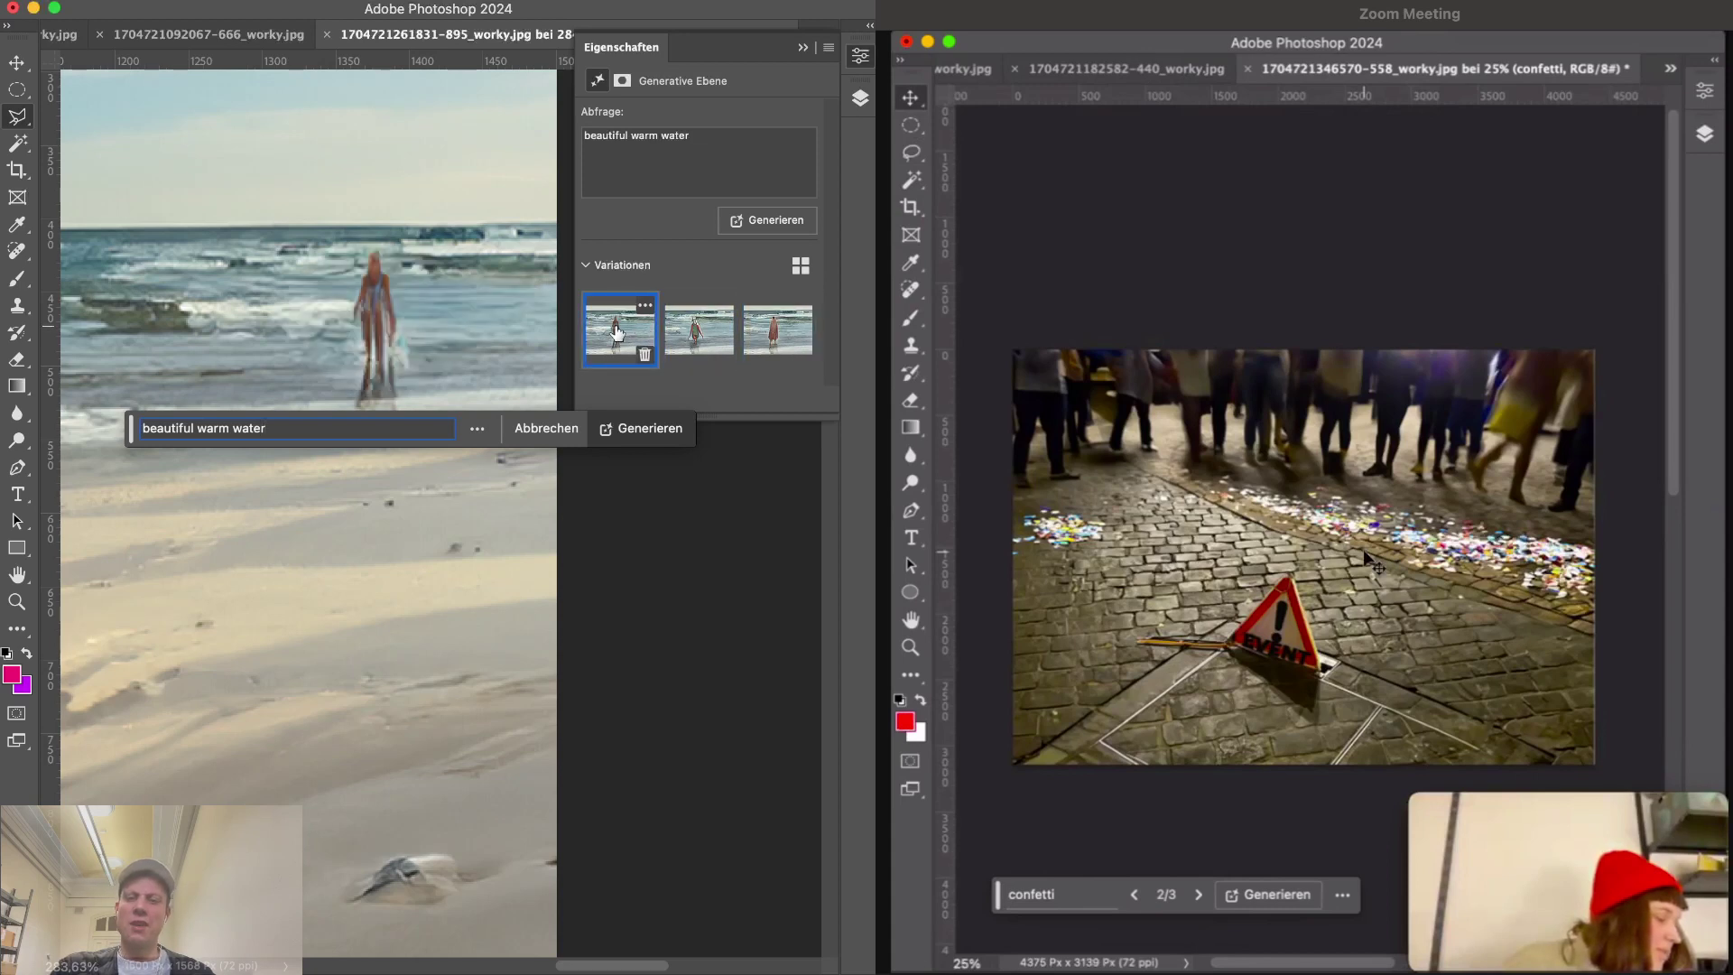
{"action": "left_click", "coordinate": [671, 341]}
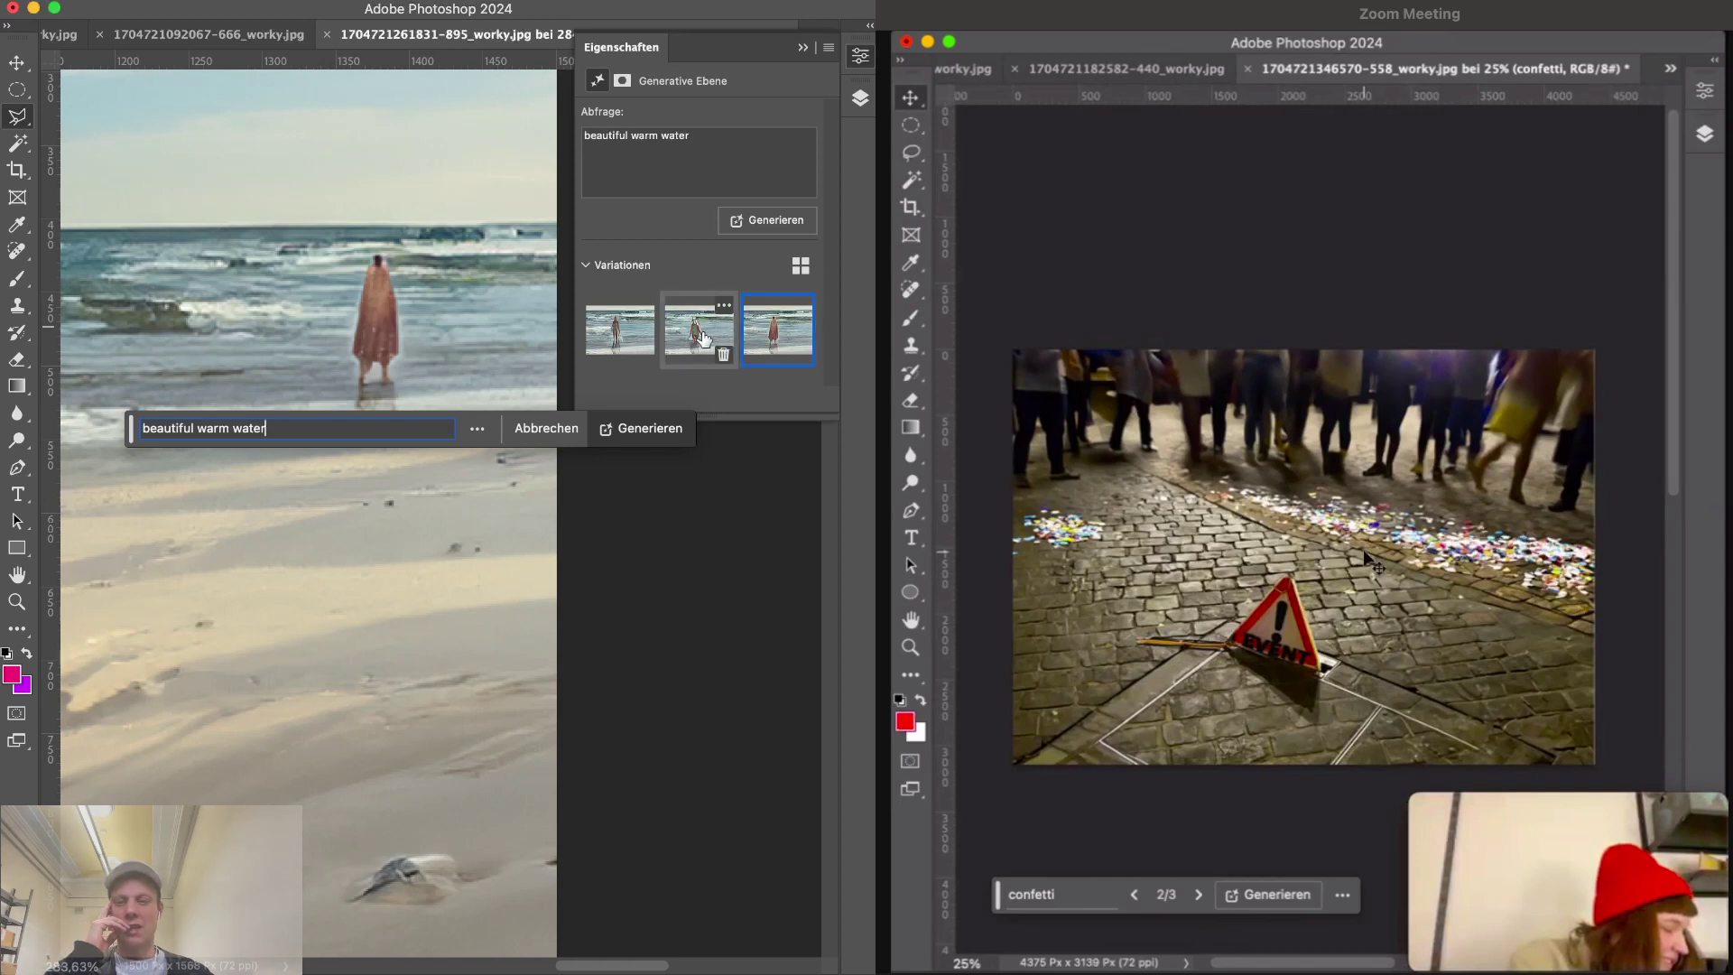
{"action": "left_click", "coordinate": [622, 341]}
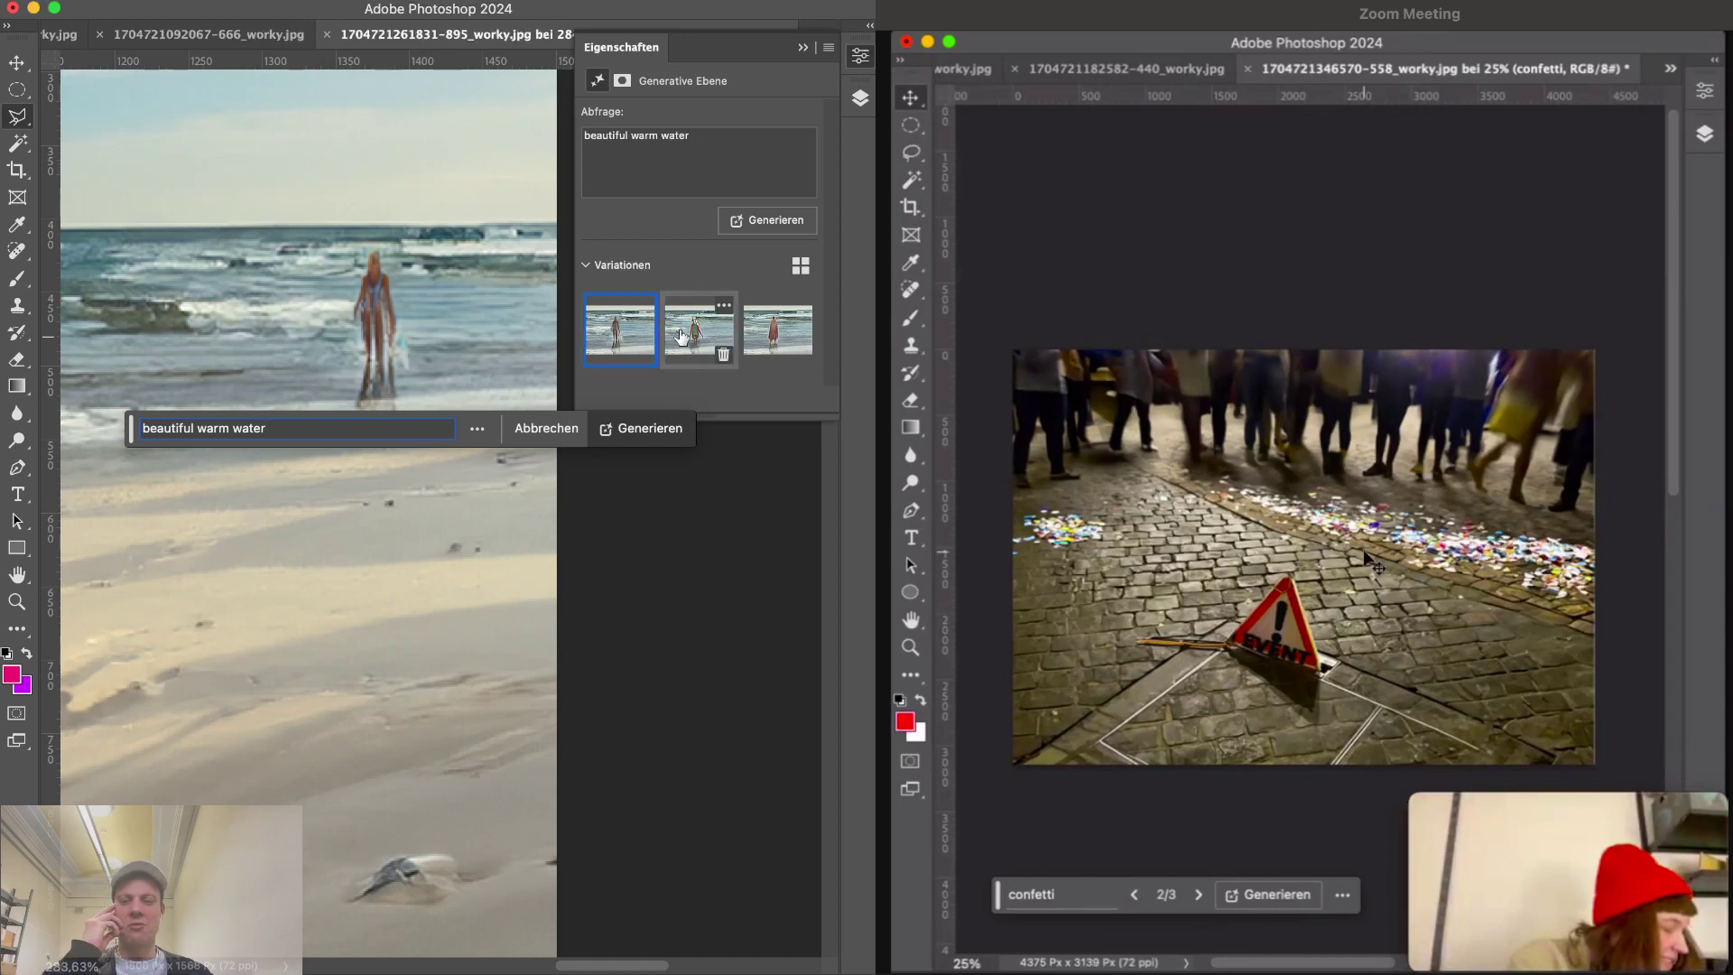
{"action": "left_click", "coordinate": [682, 336]}
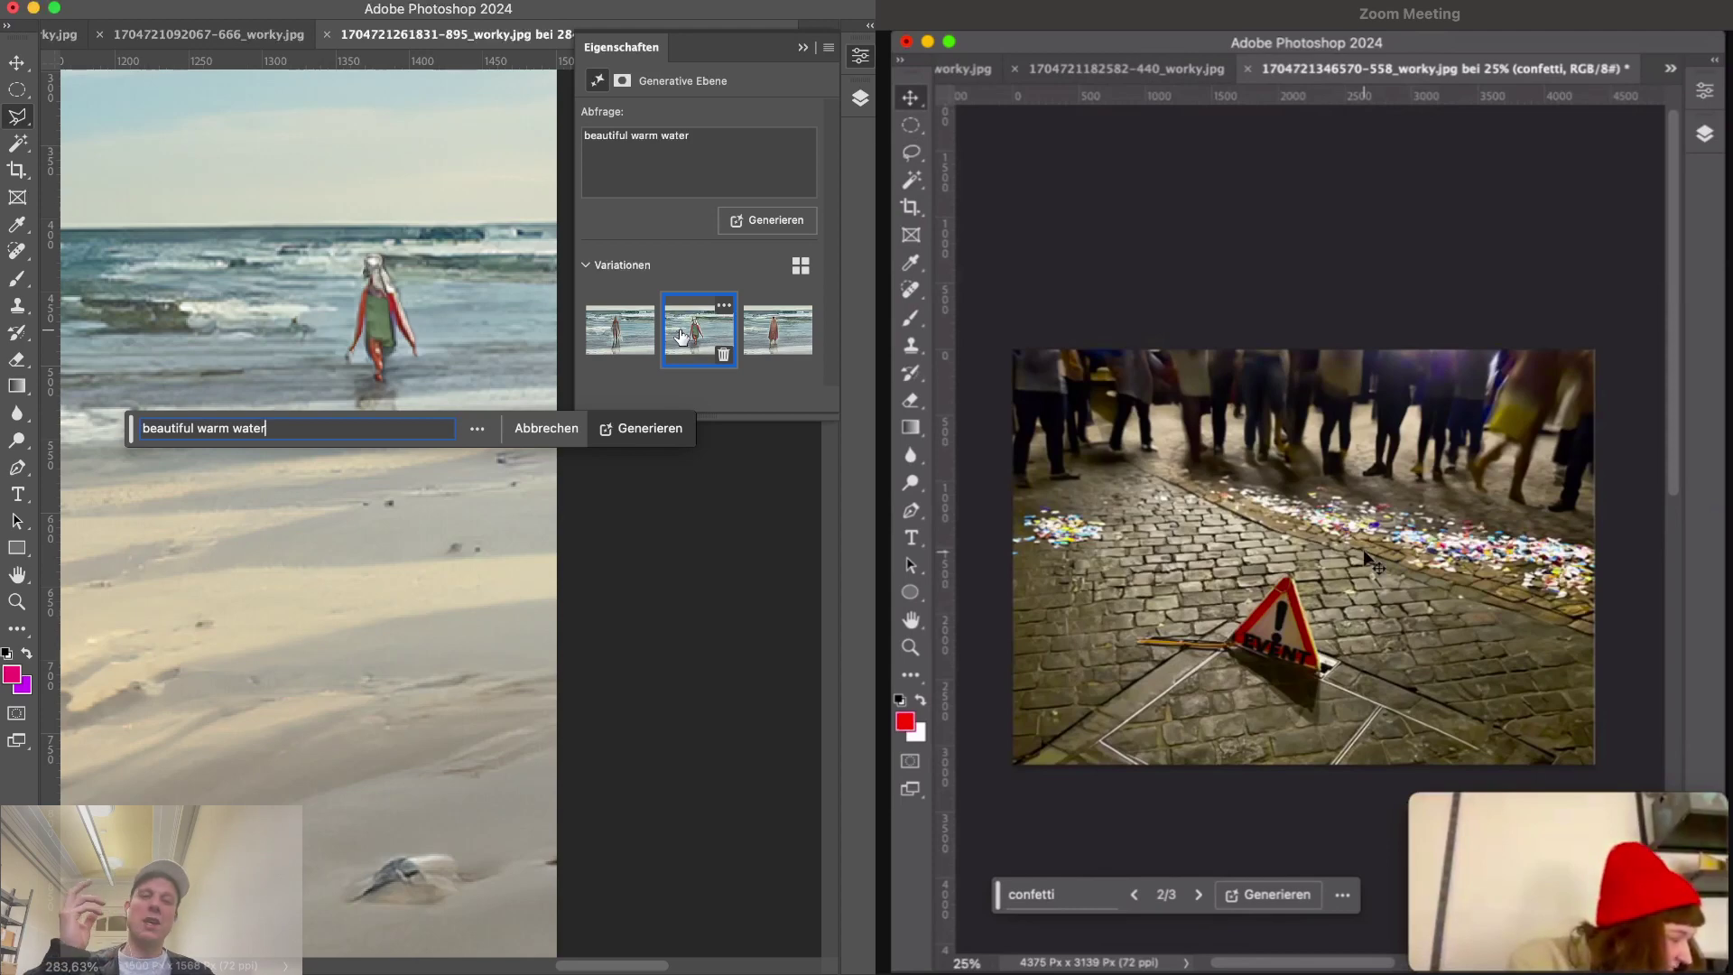
- Move the prompt bar onto the foreground sand and review the new figure within the whole beach photo
{"action": "key", "text": "super+minus"}
{"action": "key", "text": "super+minus"}
{"action": "key", "text": "super+minus"}
{"action": "key", "text": "super+minus"}
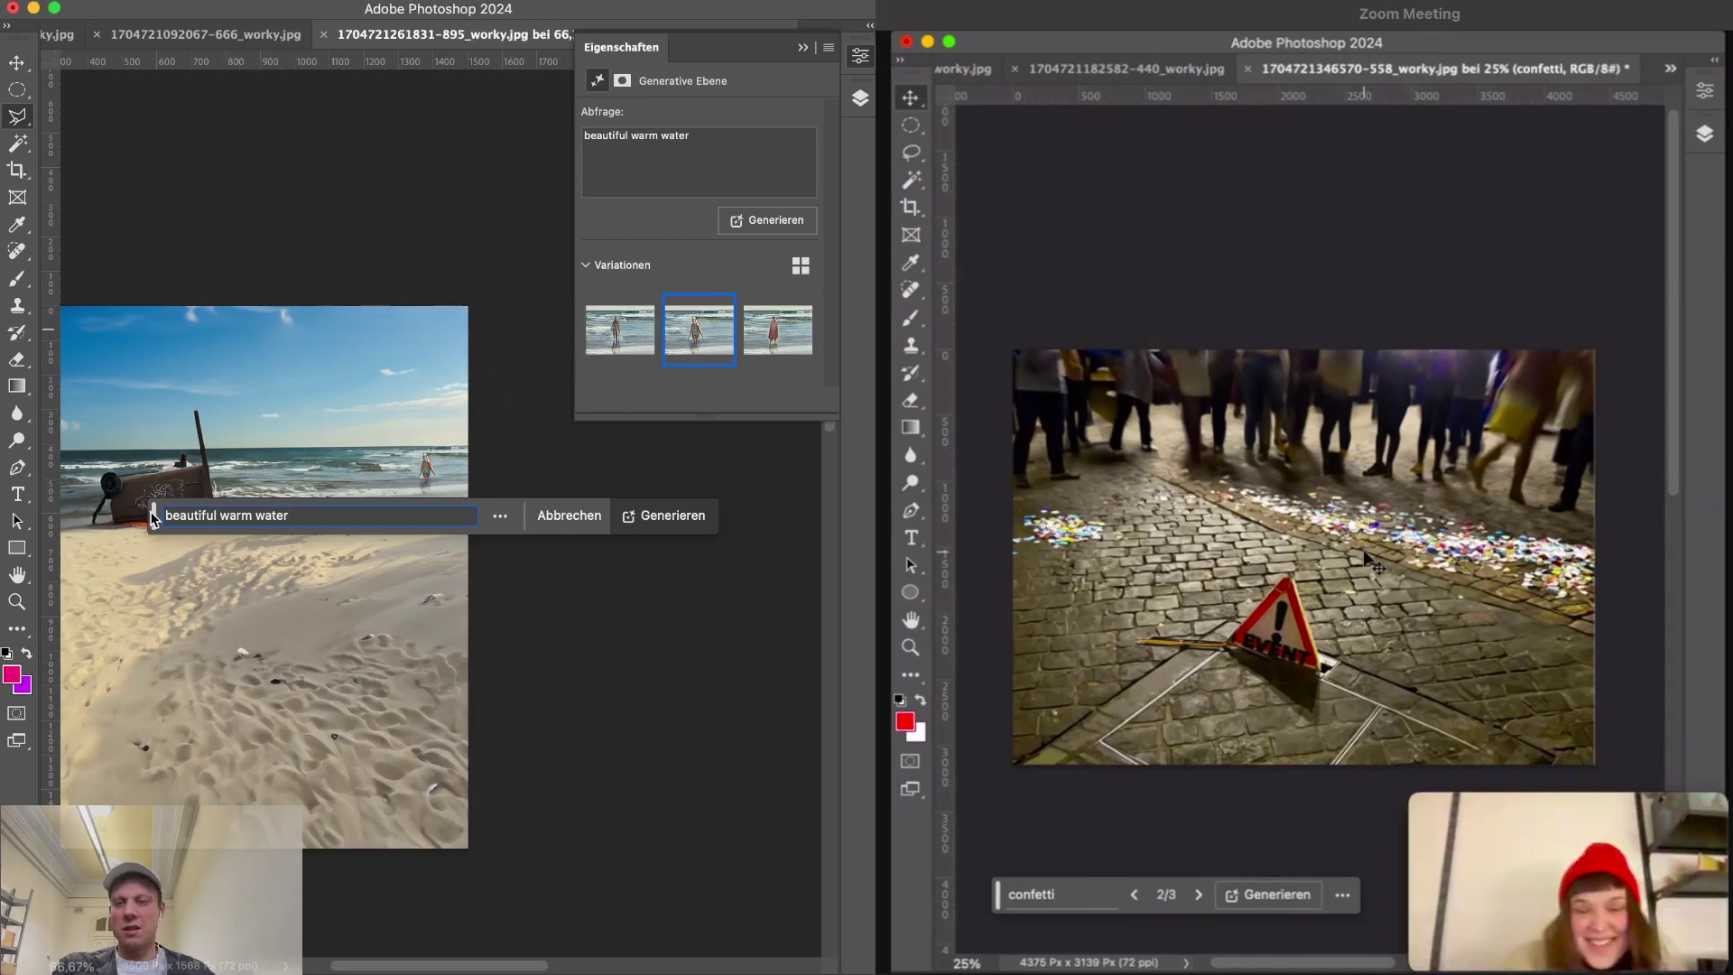
{"action": "left_click_drag", "start_coordinate": [154, 516], "coordinate": [186, 636]}
{"action": "key", "text": "v"}
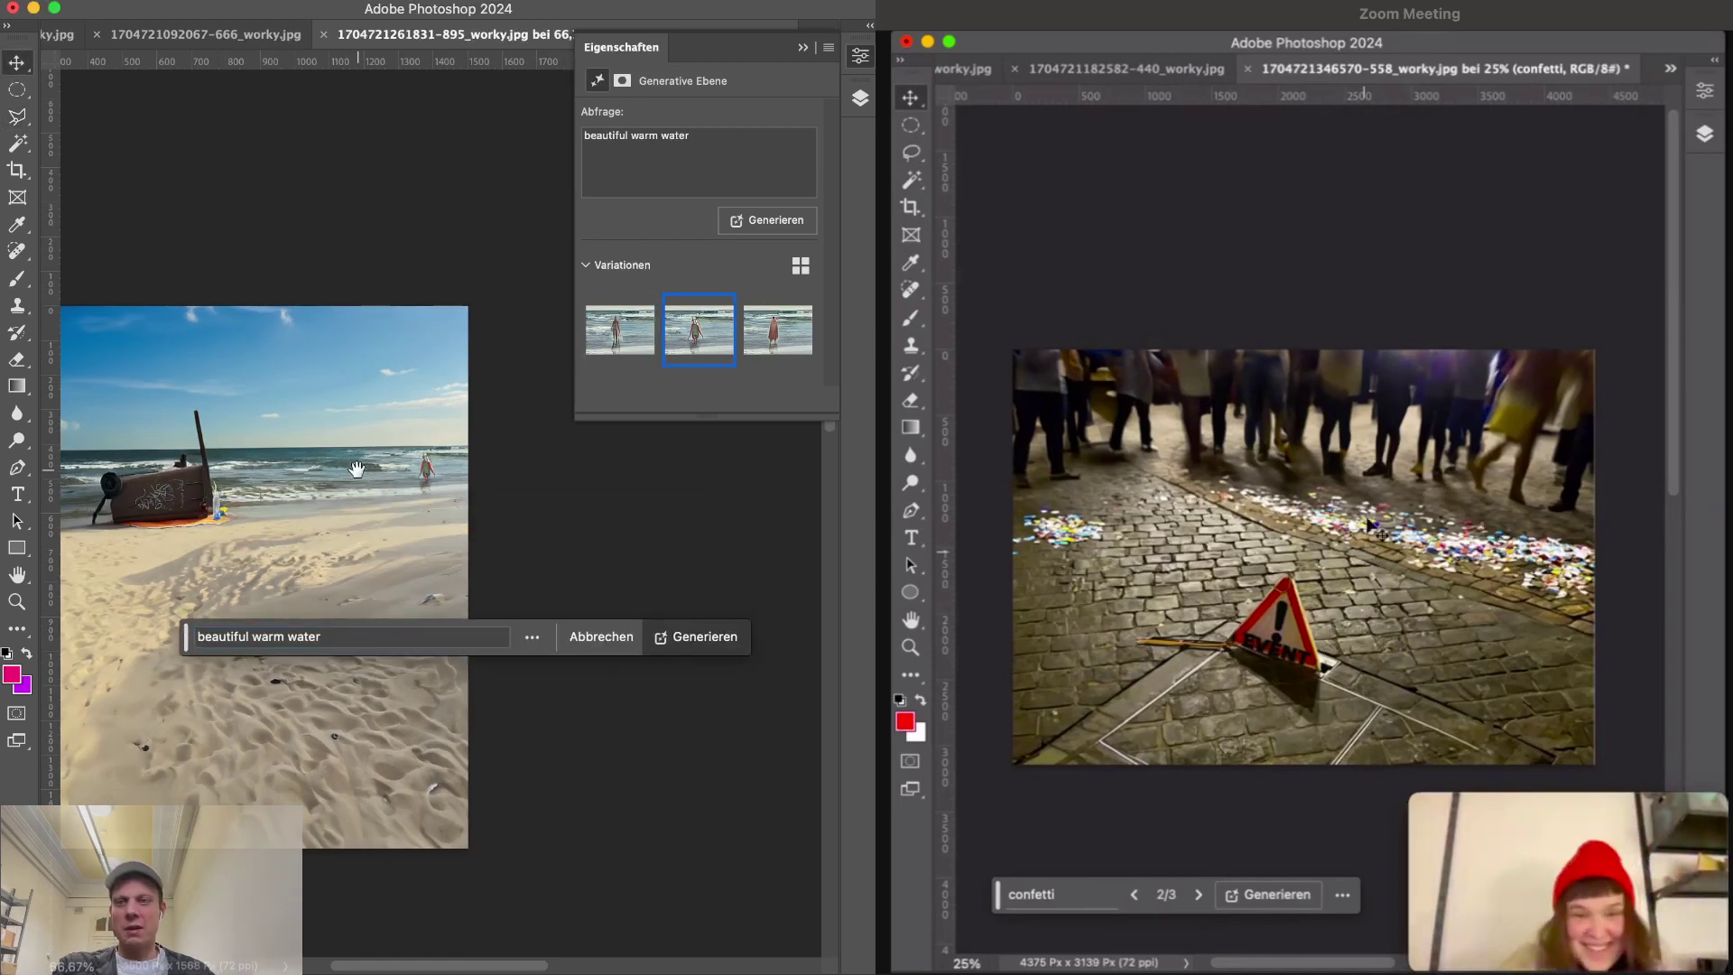
{"action": "scroll", "coordinate": [357, 469], "scroll_direction": "left", "scroll_amount": 5}
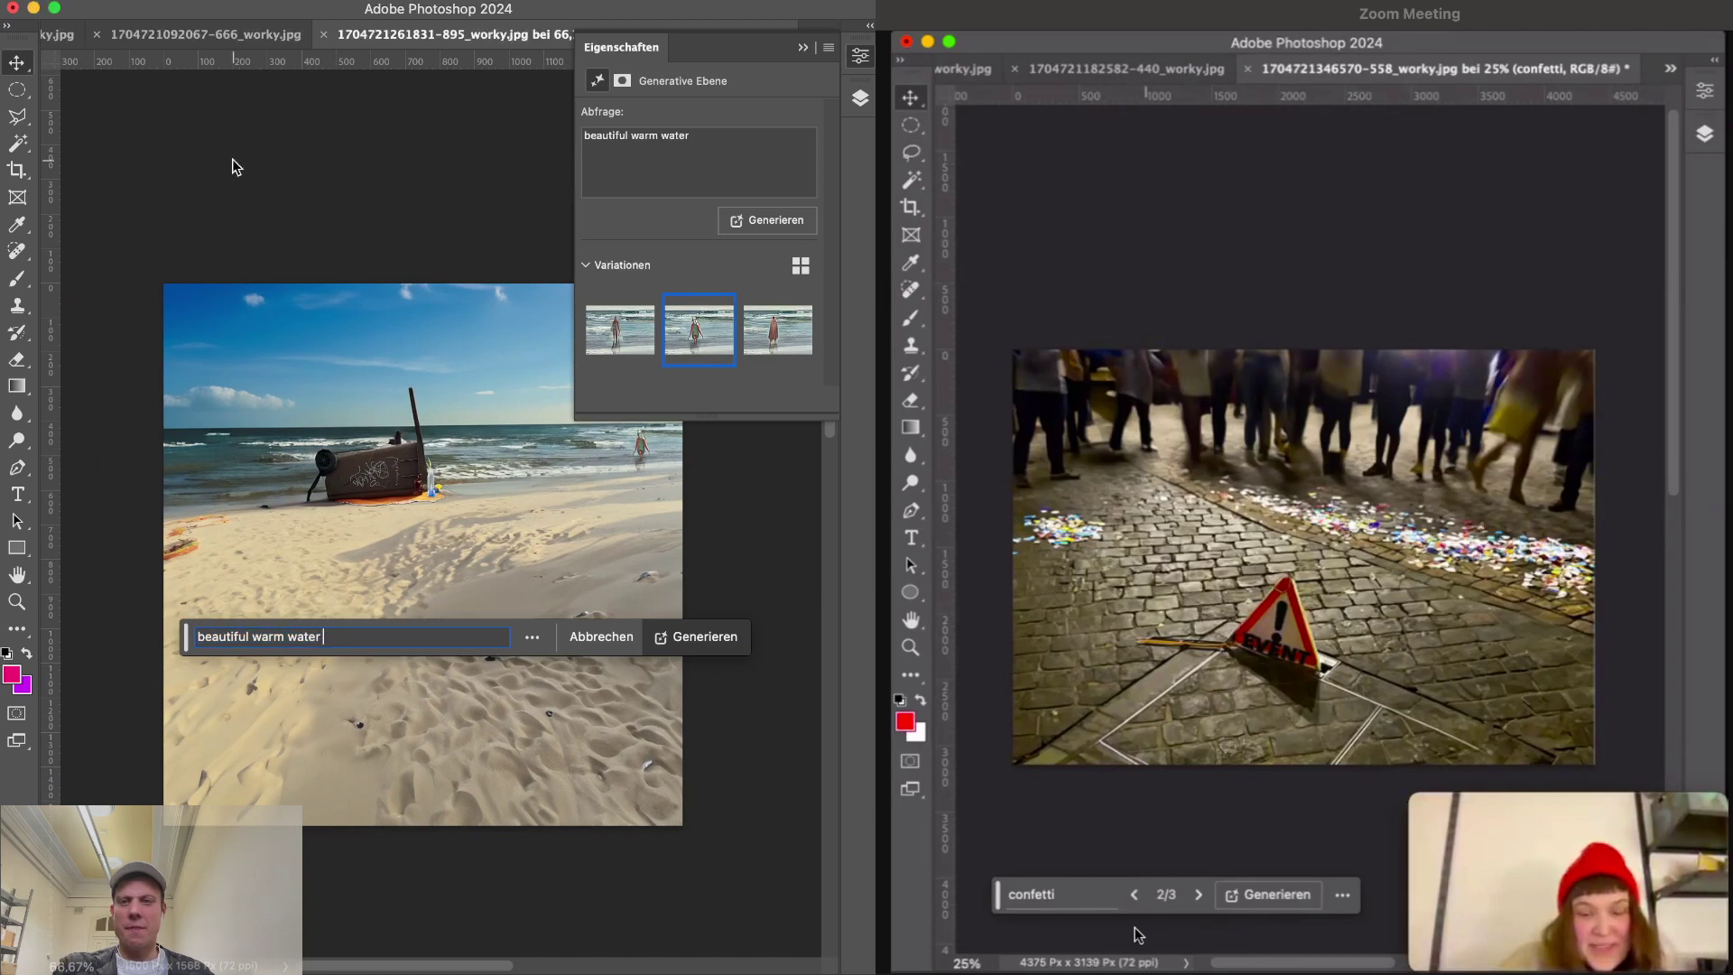
{"action": "key", "text": "Right"}
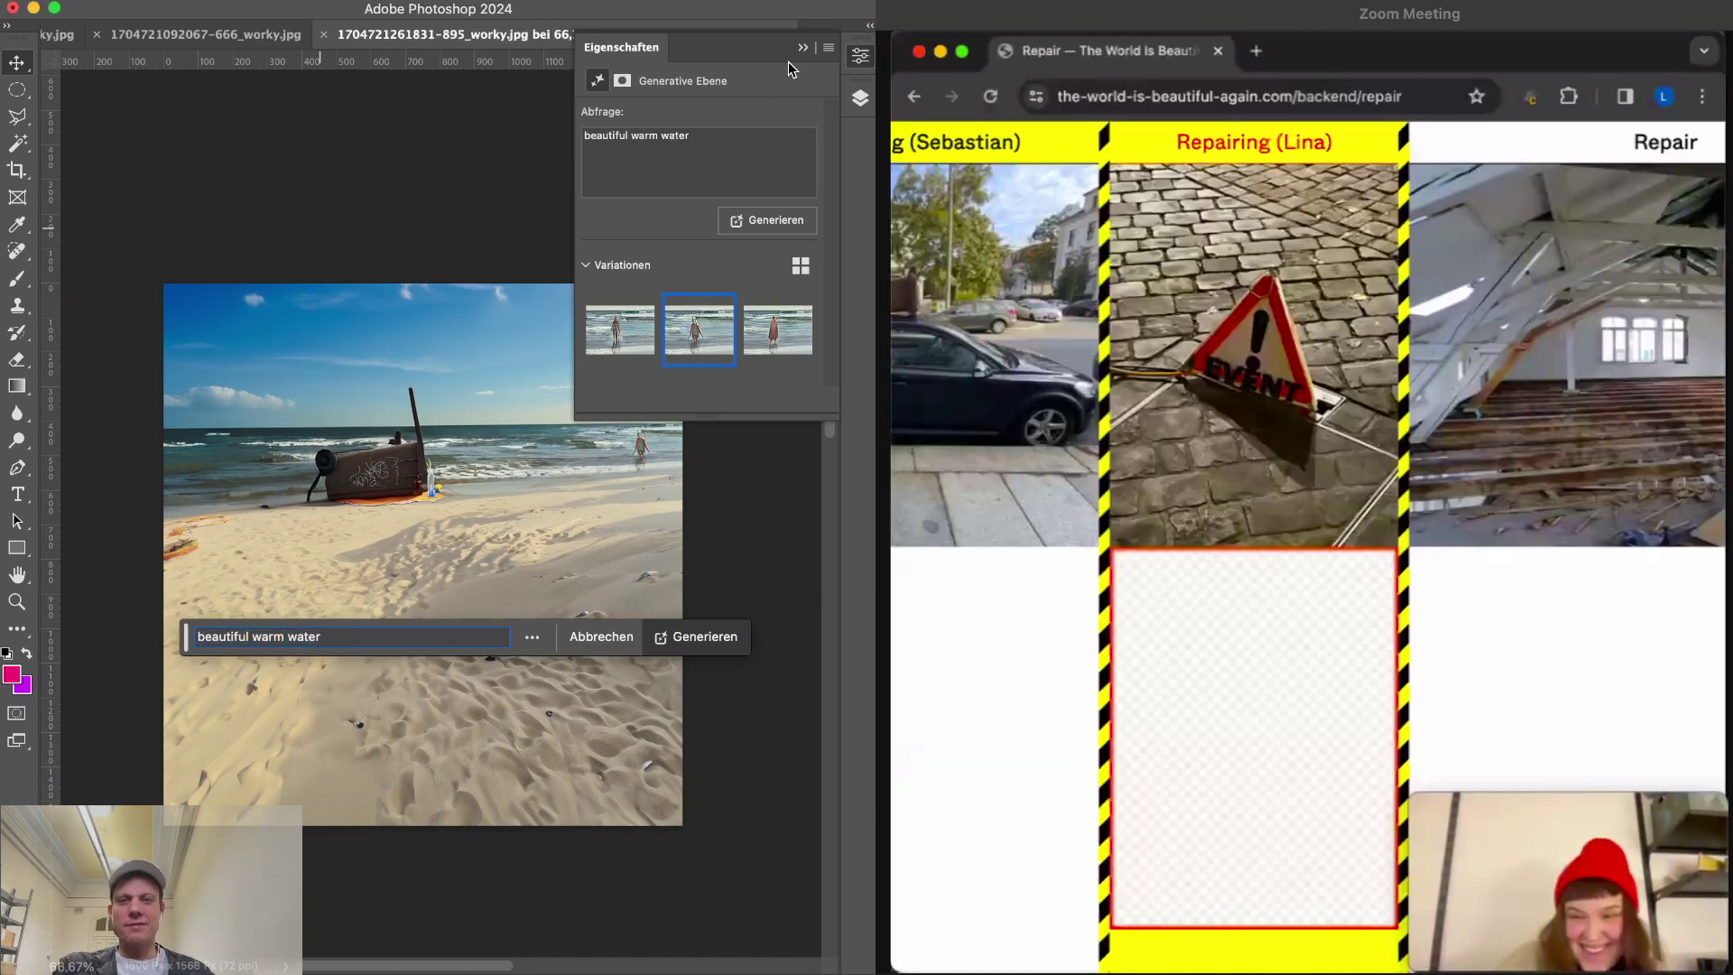
{"action": "left_click", "coordinate": [801, 49]}
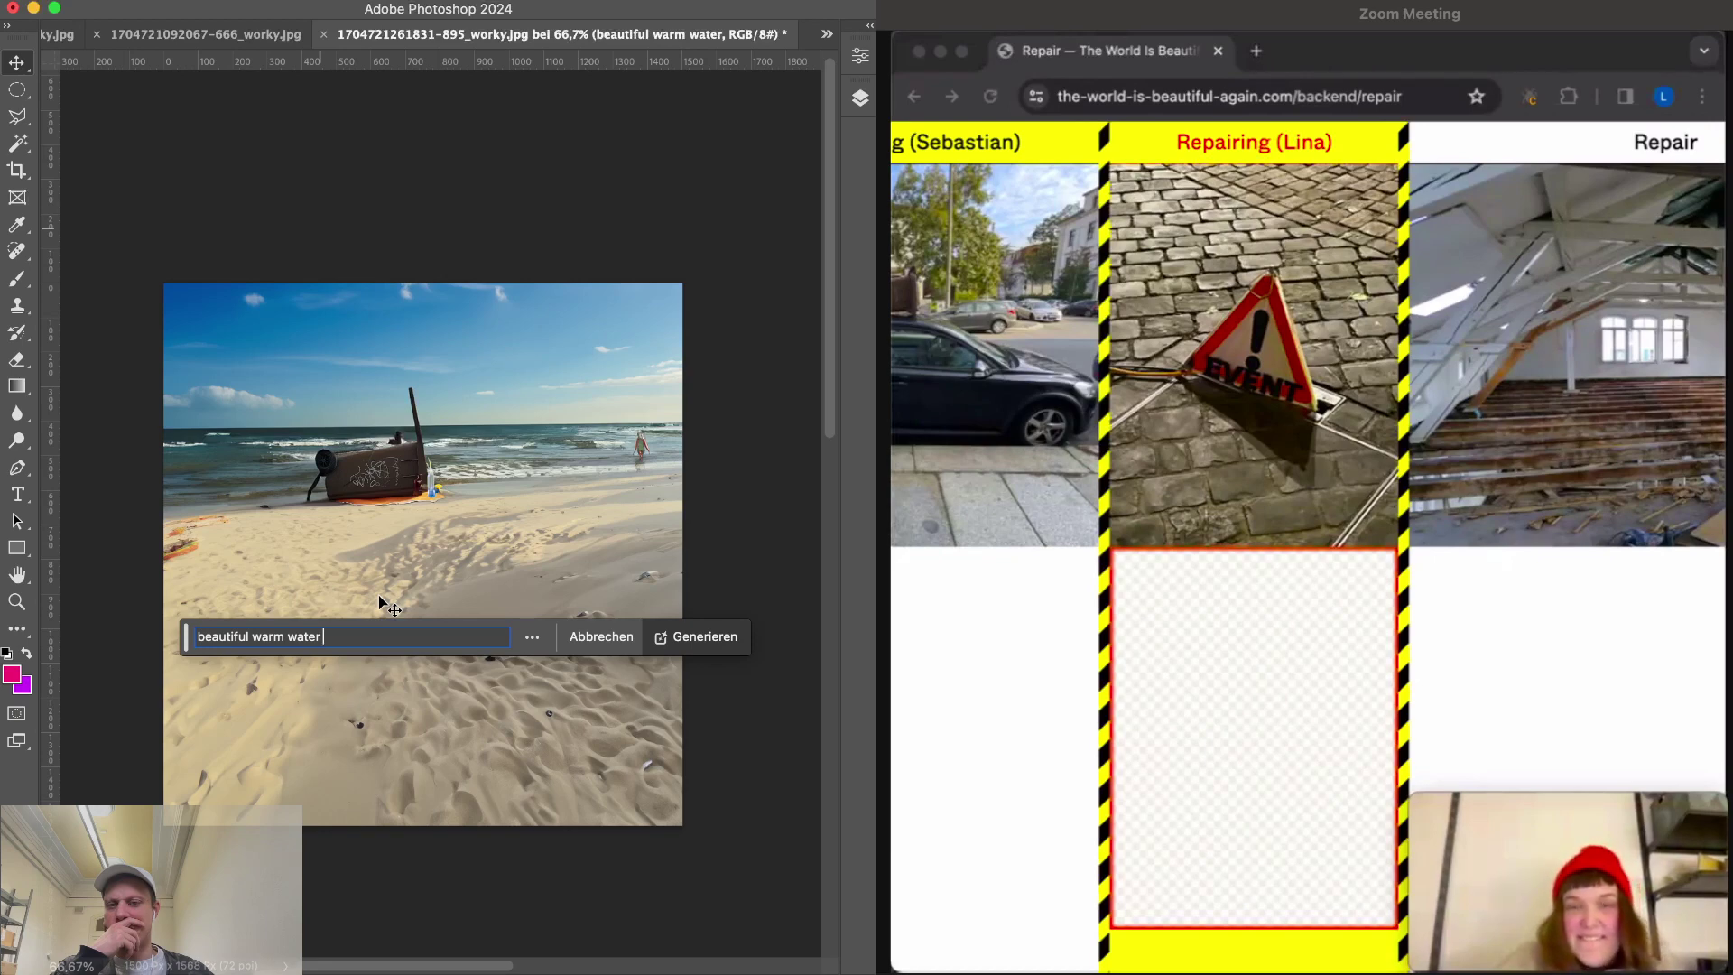
{"action": "left_click", "coordinate": [190, 2]}
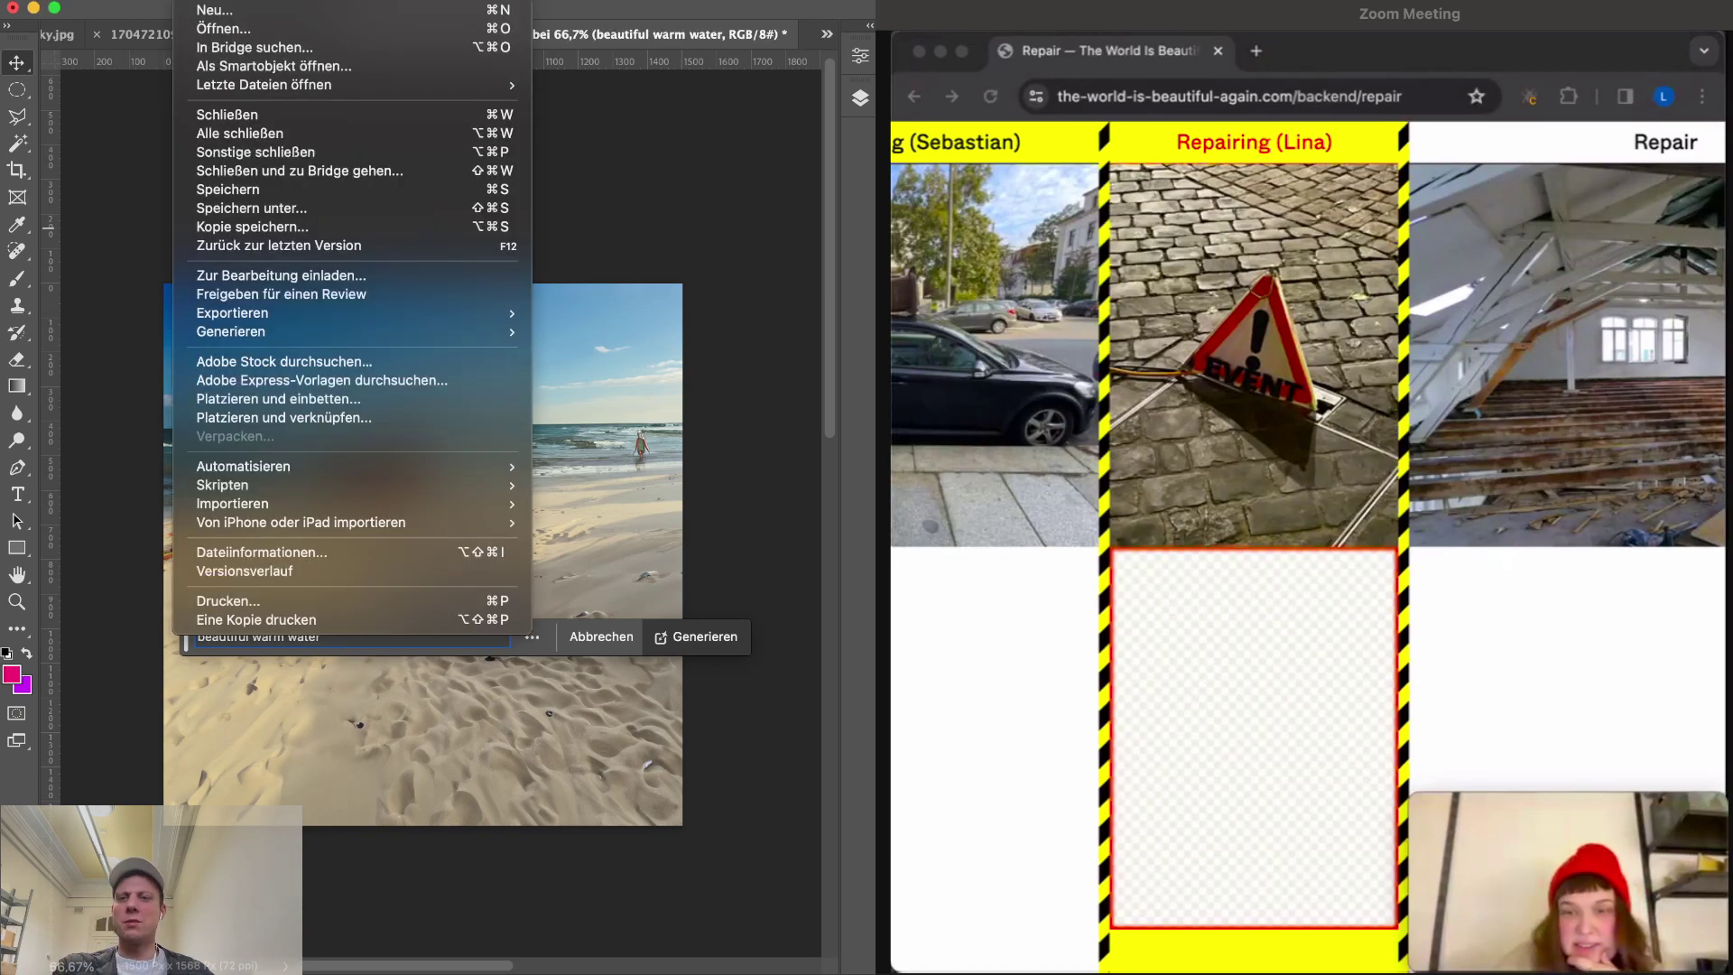
{"action": "mouse_move", "coordinate": [447, 313]}
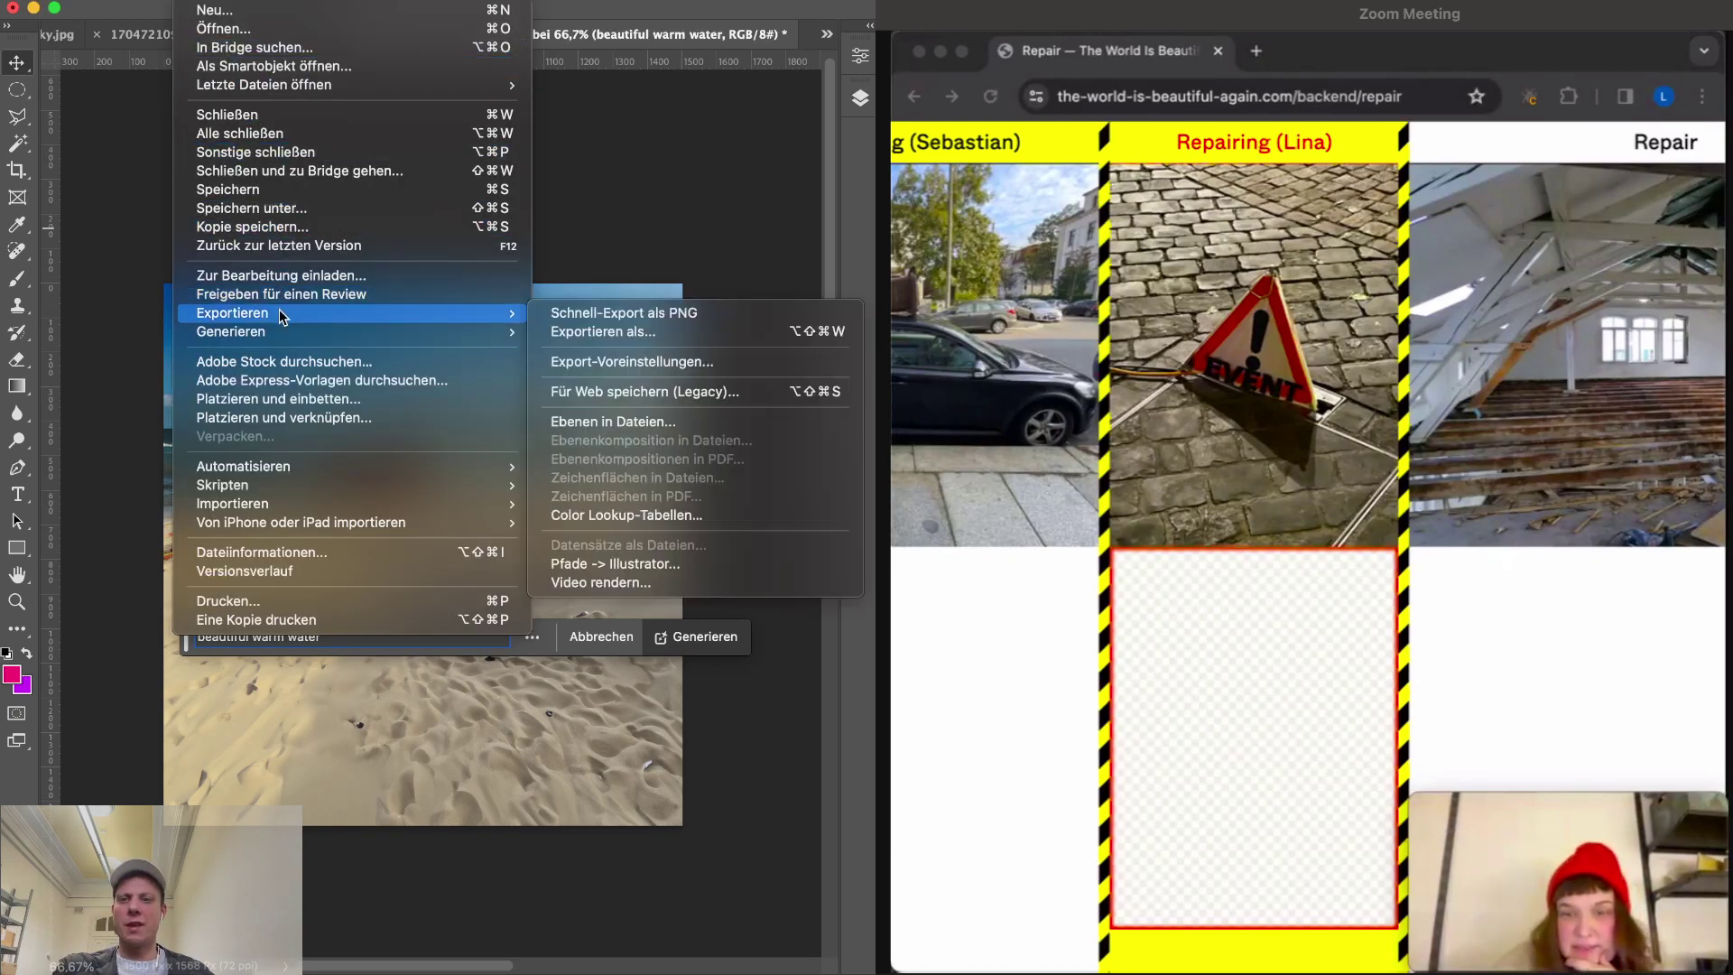
{"action": "left_click", "coordinate": [619, 390]}
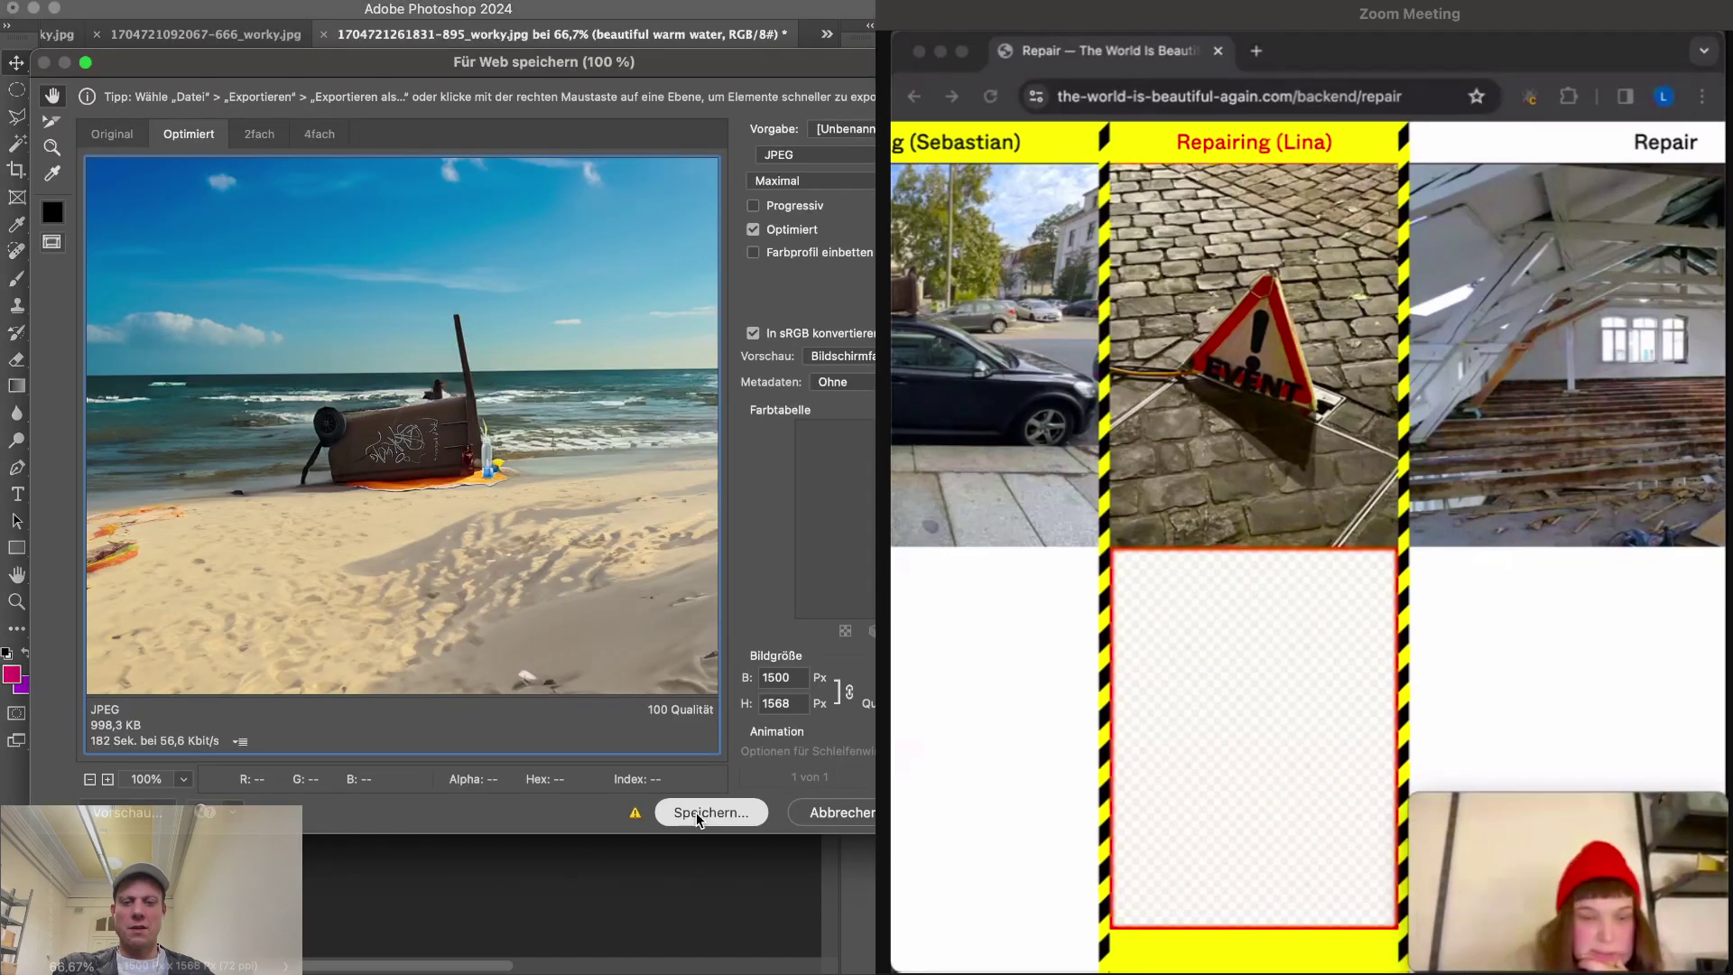
{"action": "left_click", "coordinate": [688, 812]}
{"action": "type", "text": "-repaired.jp"}
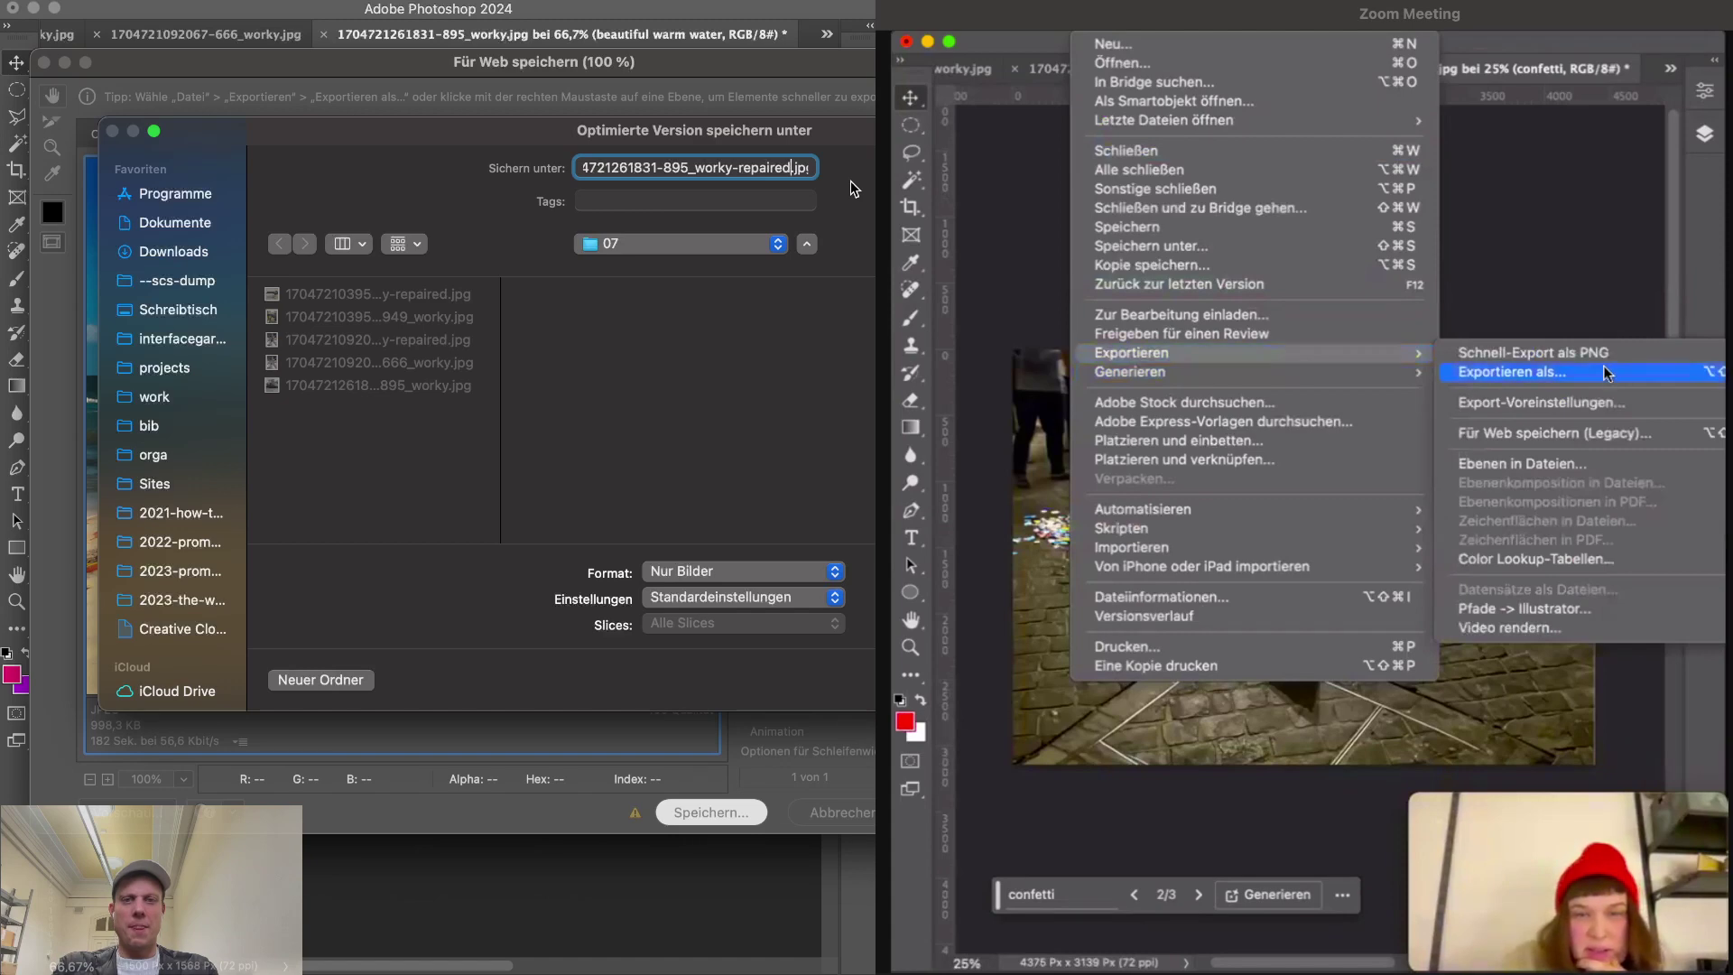
{"action": "key", "text": "Return"}
{"action": "key", "text": "super+Tab"}
{"action": "key", "text": "super+Tab"}
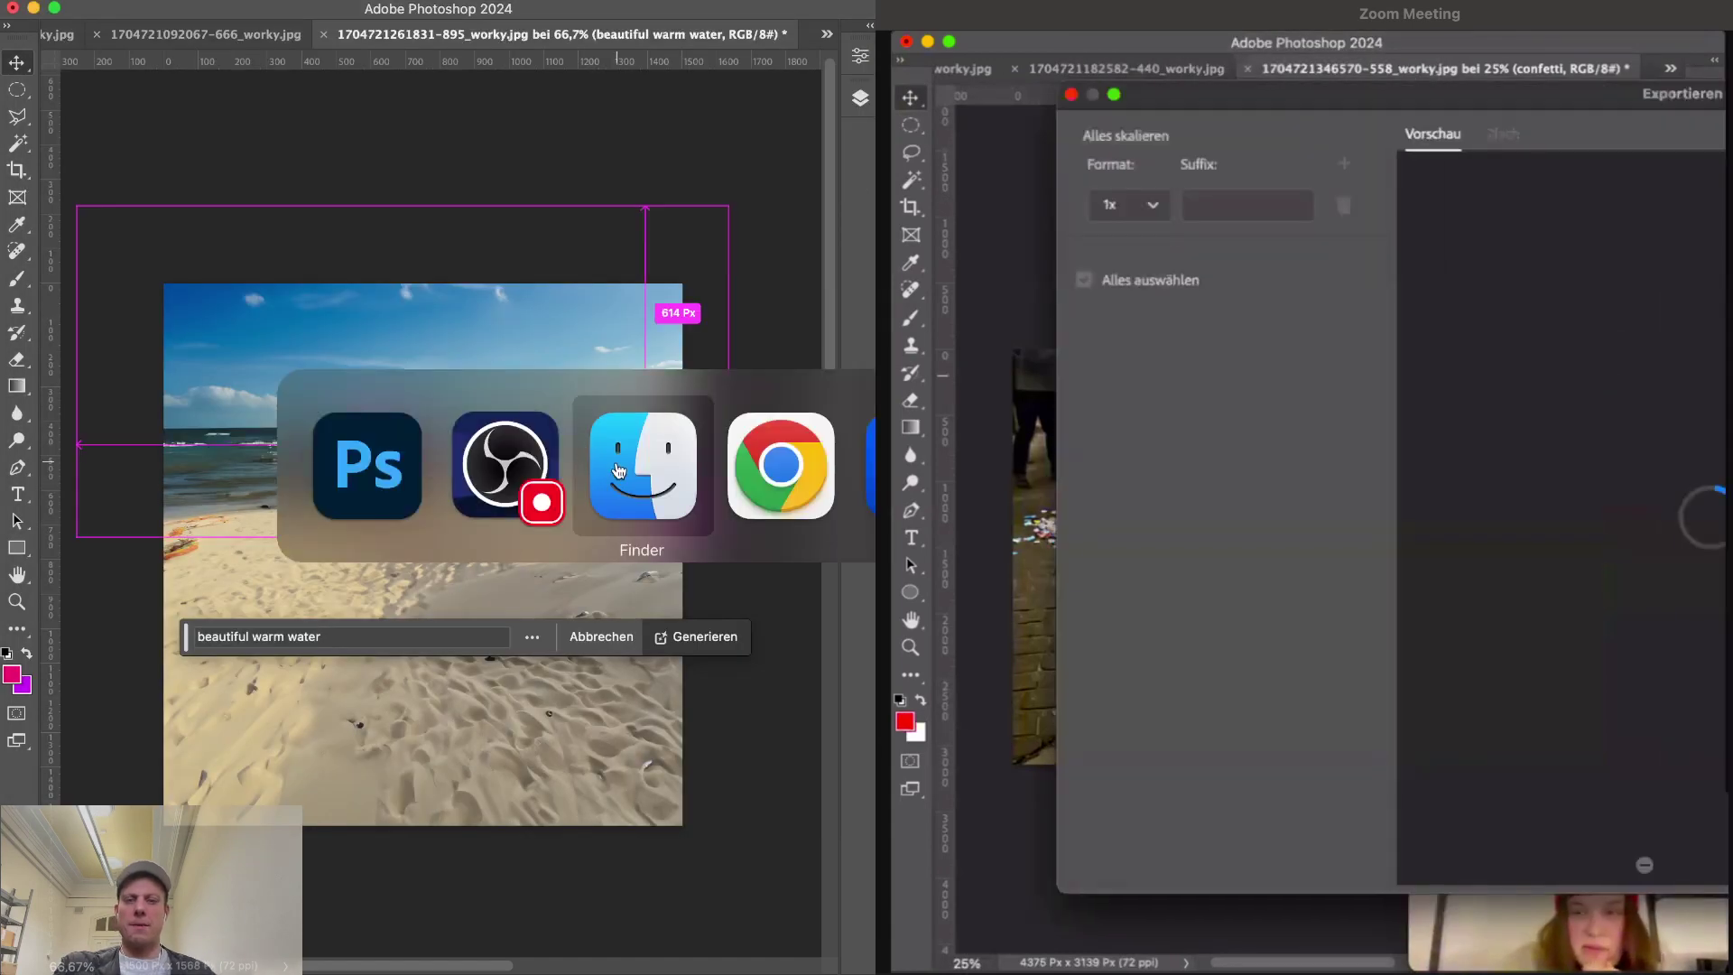
{"action": "key", "text": "Up"}
{"action": "key", "text": "space"}
{"action": "key", "text": "Down"}
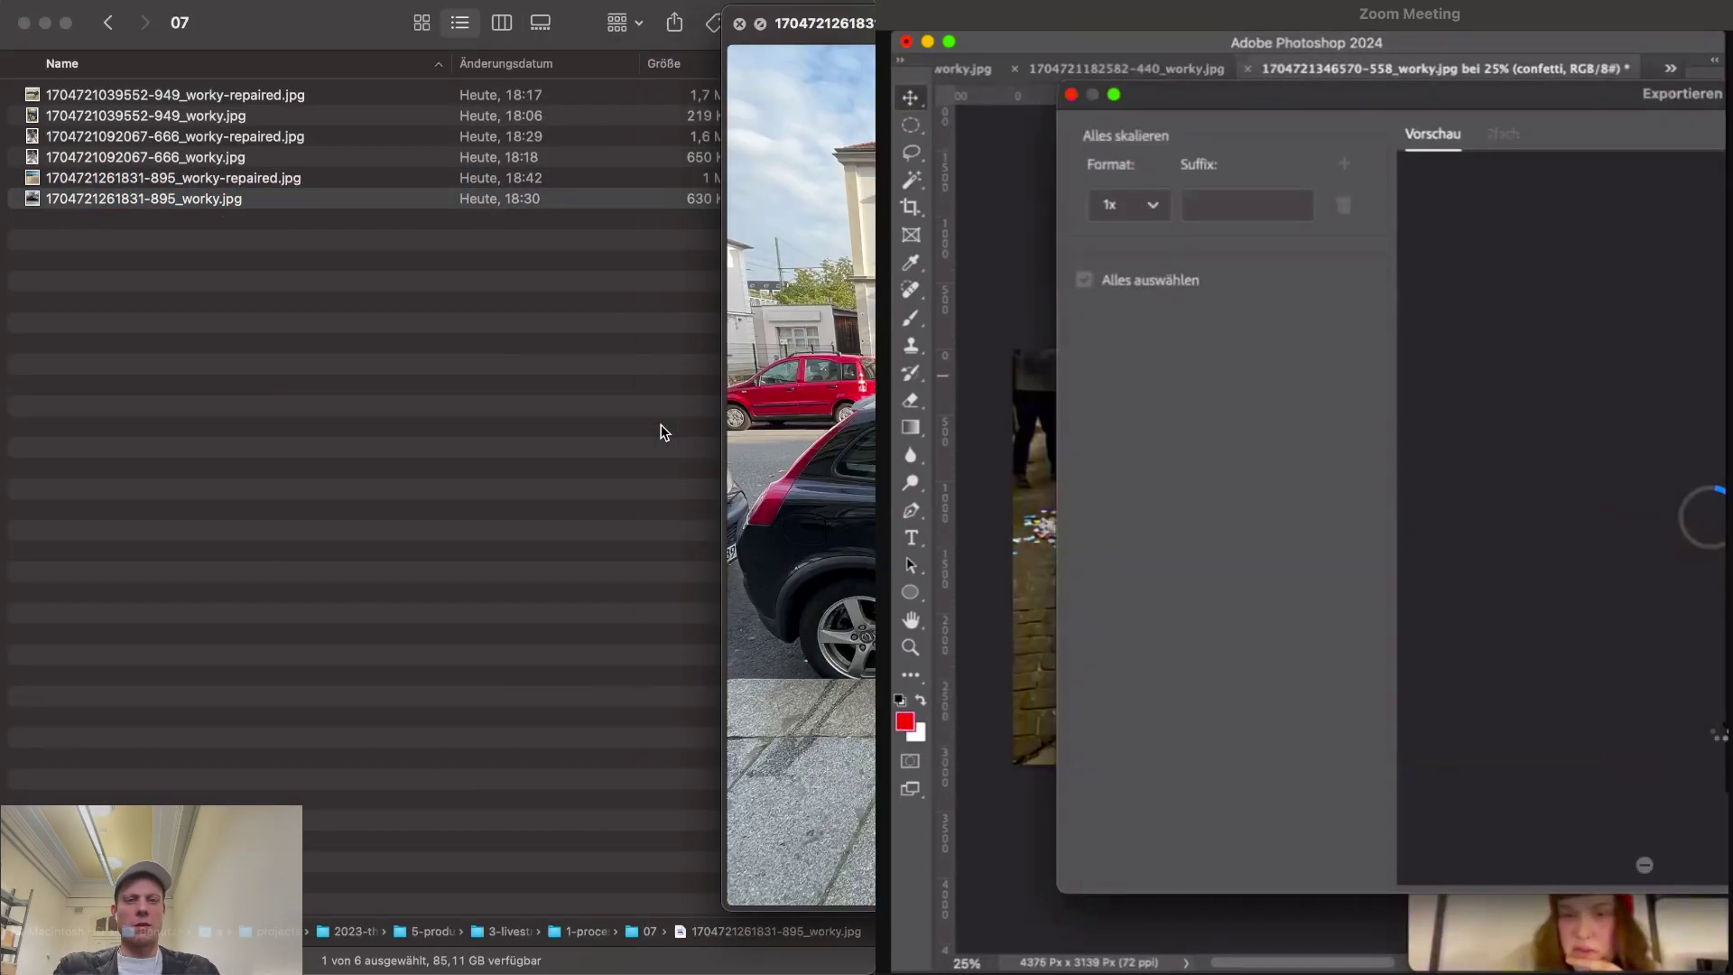
{"action": "key", "text": "Up"}
{"action": "key", "text": "Down"}
{"action": "key", "text": "Up"}
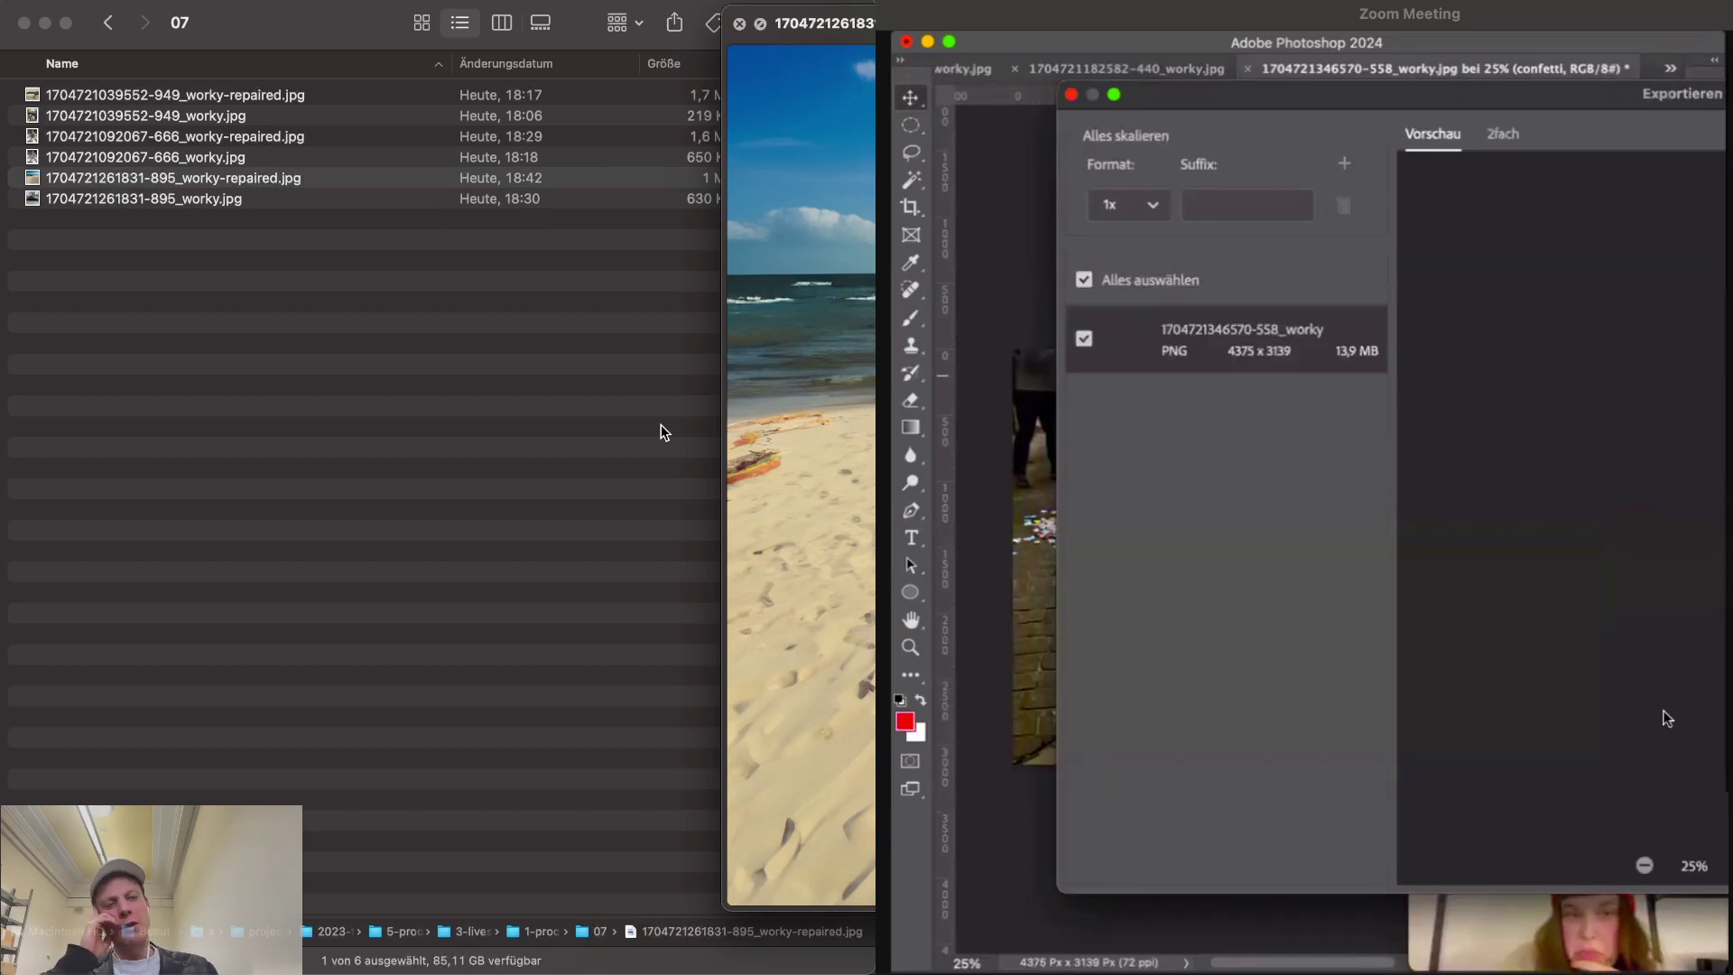
{"action": "key", "text": "Down"}
{"action": "key", "text": "Up"}
{"action": "key", "text": "Down"}
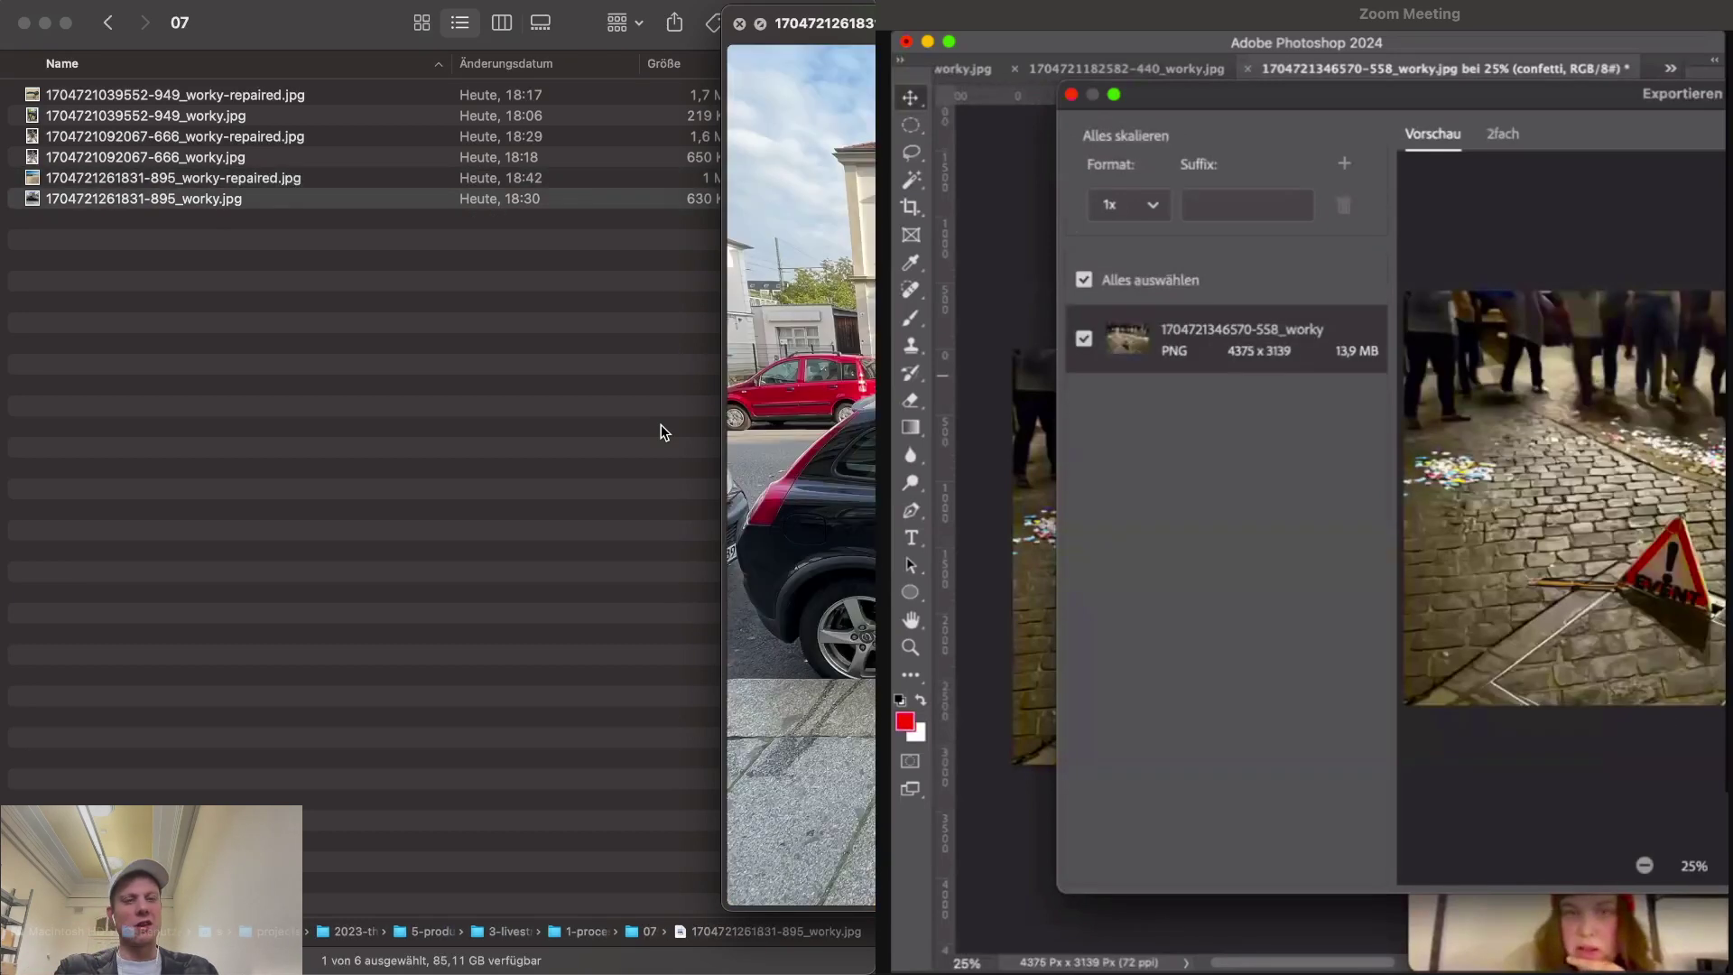
{"action": "key", "text": "Up"}
{"action": "key", "text": "Down"}
{"action": "key", "text": "Up"}
{"action": "key", "text": "Down"}
{"action": "key", "text": "Up"}
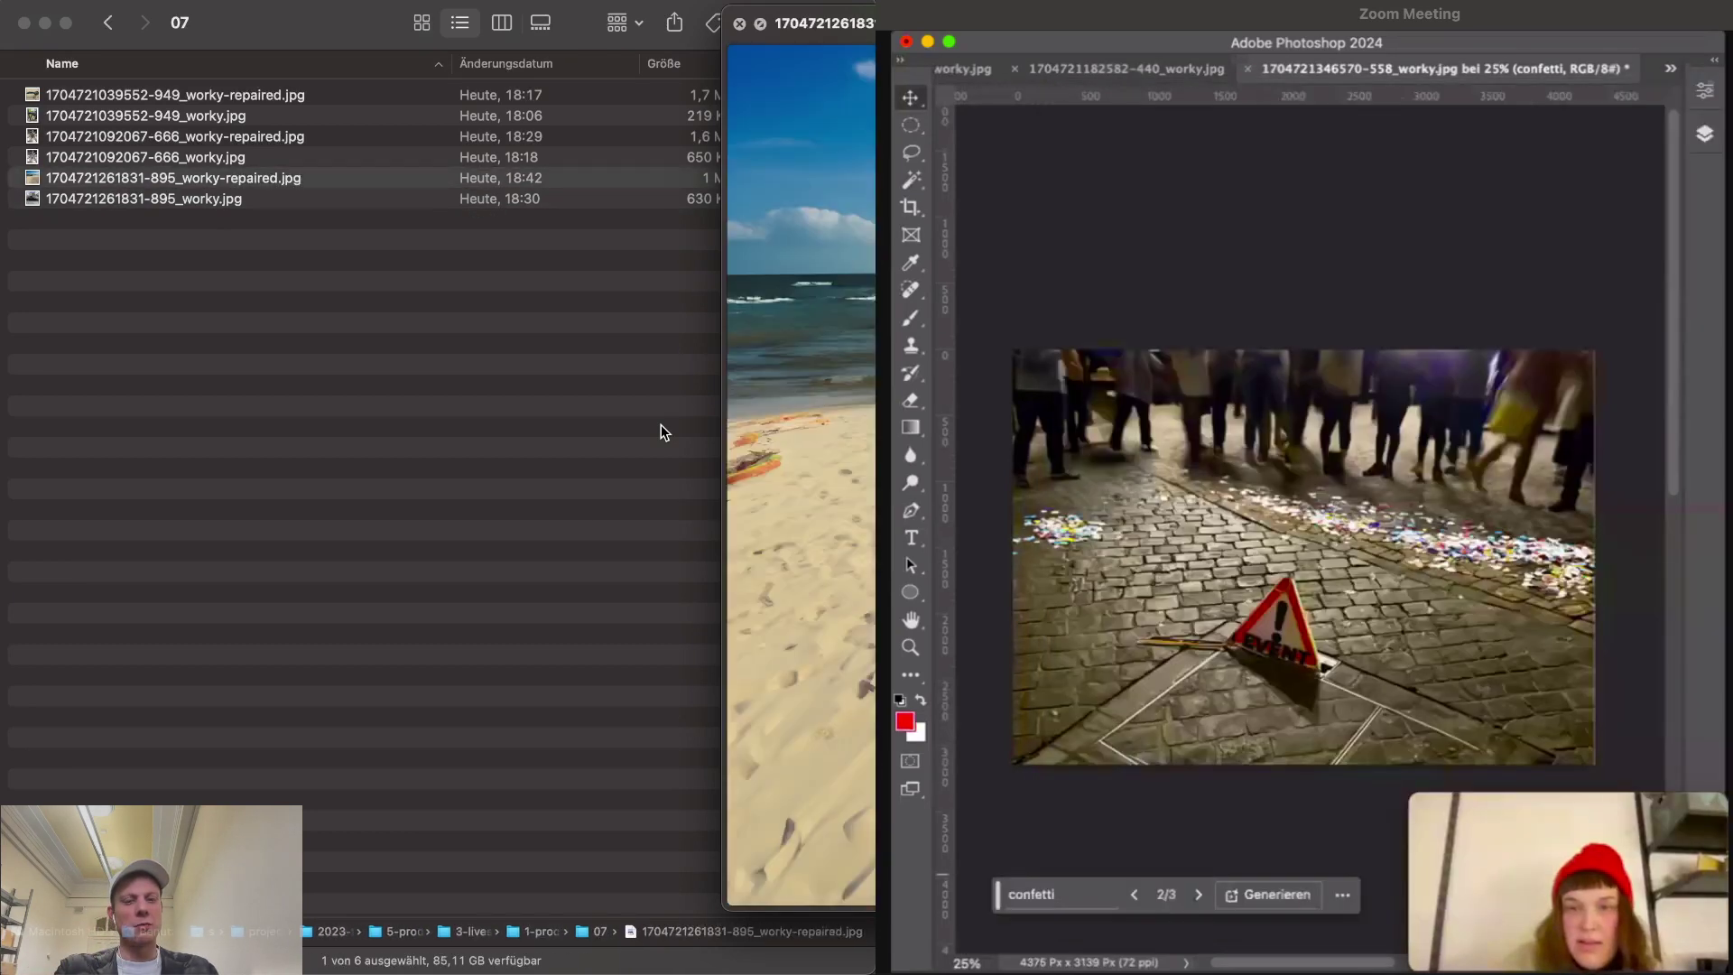
{"action": "key", "text": "Down"}
{"action": "key", "text": "Up"}
{"action": "key", "text": "Down"}
{"action": "key", "text": "Up"}
{"action": "key", "text": "Down"}
{"action": "key", "text": "Up"}
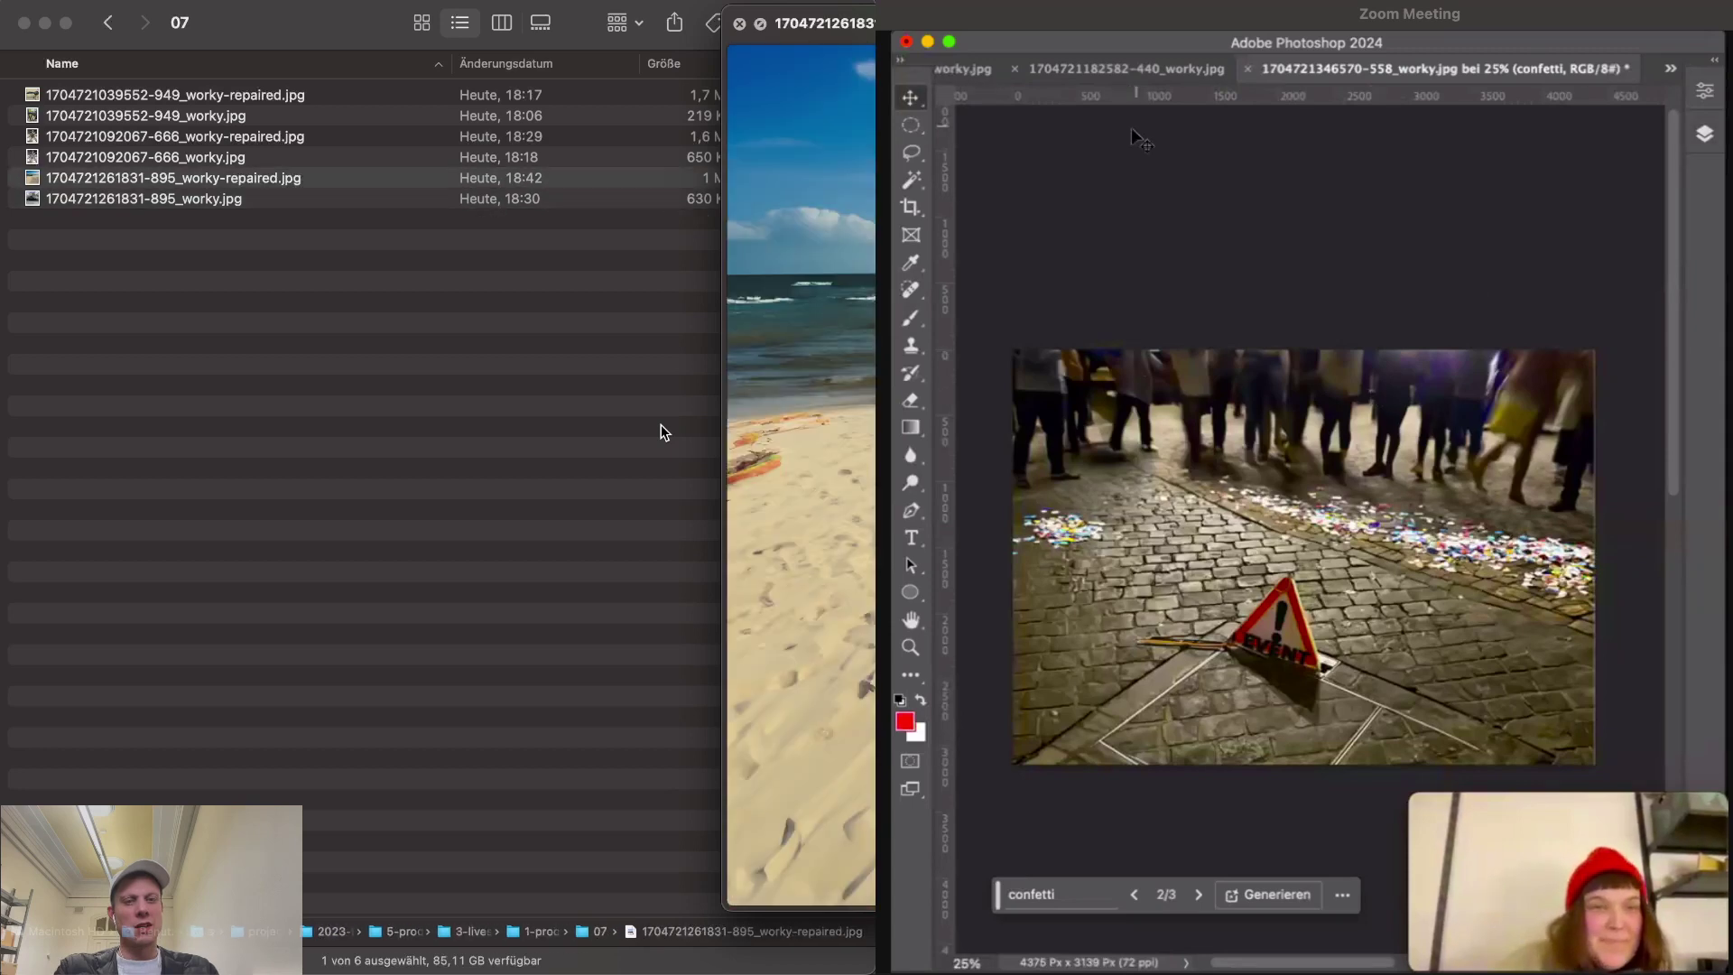
{"action": "key", "text": "Down"}
{"action": "key", "text": "Up"}
{"action": "key", "text": "Down"}
{"action": "key", "text": "Up"}
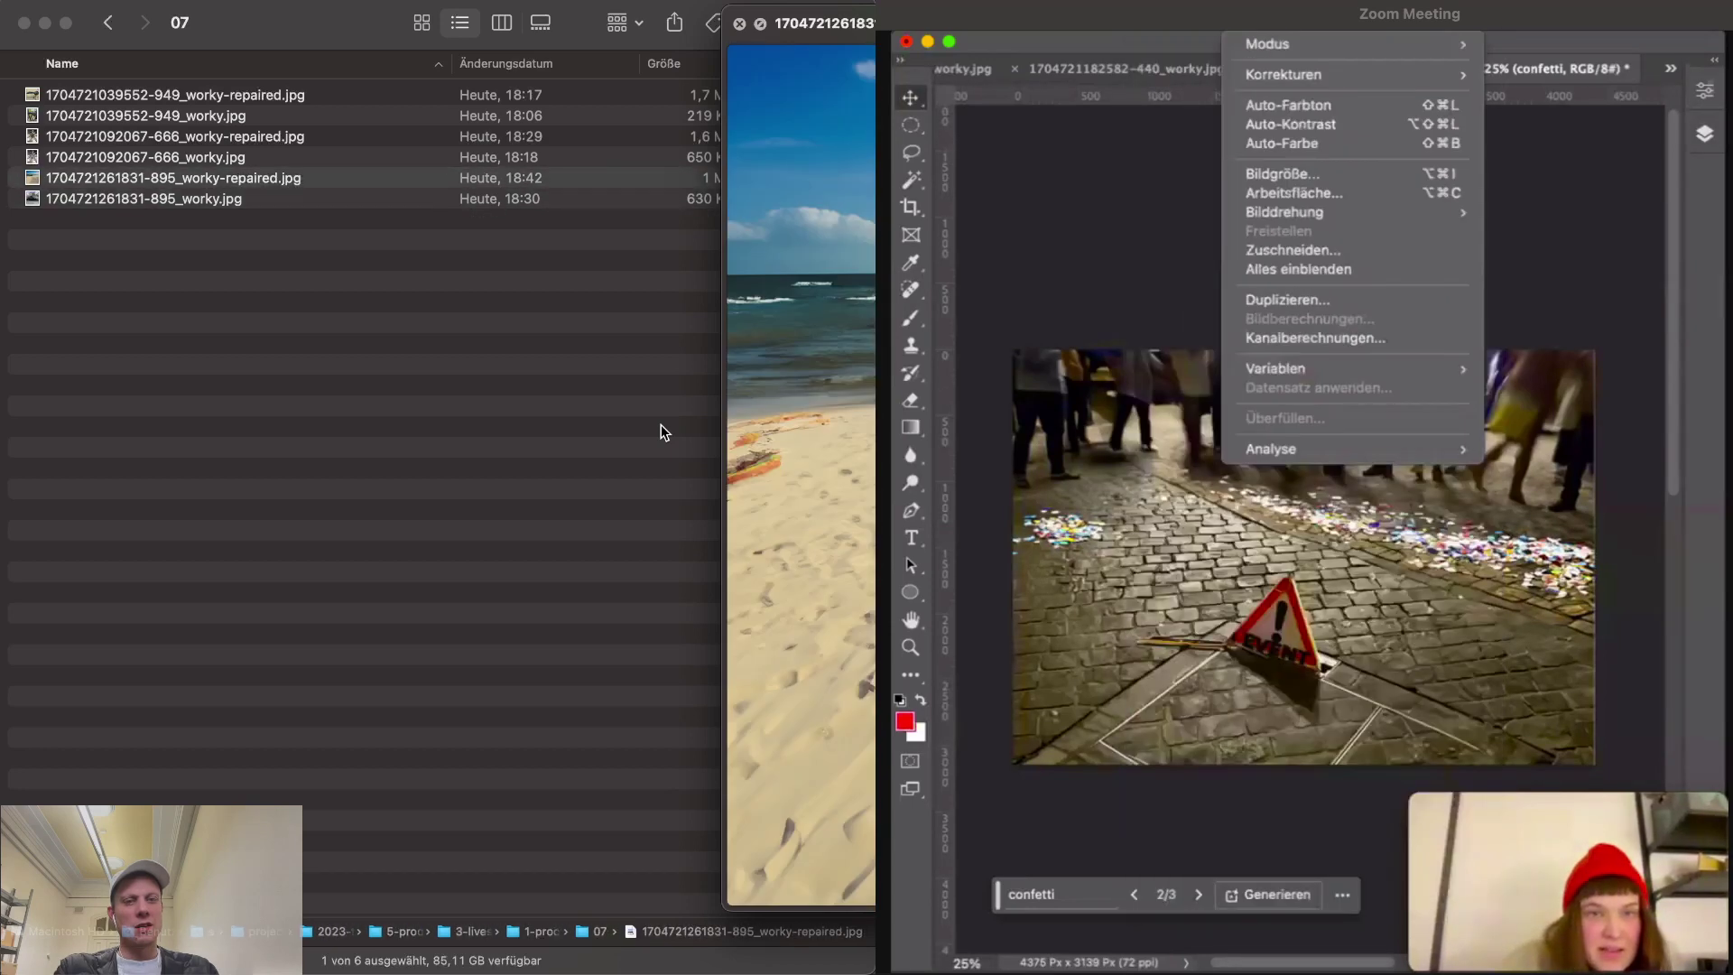
{"action": "key", "text": "Down"}
{"action": "key", "text": "Up"}
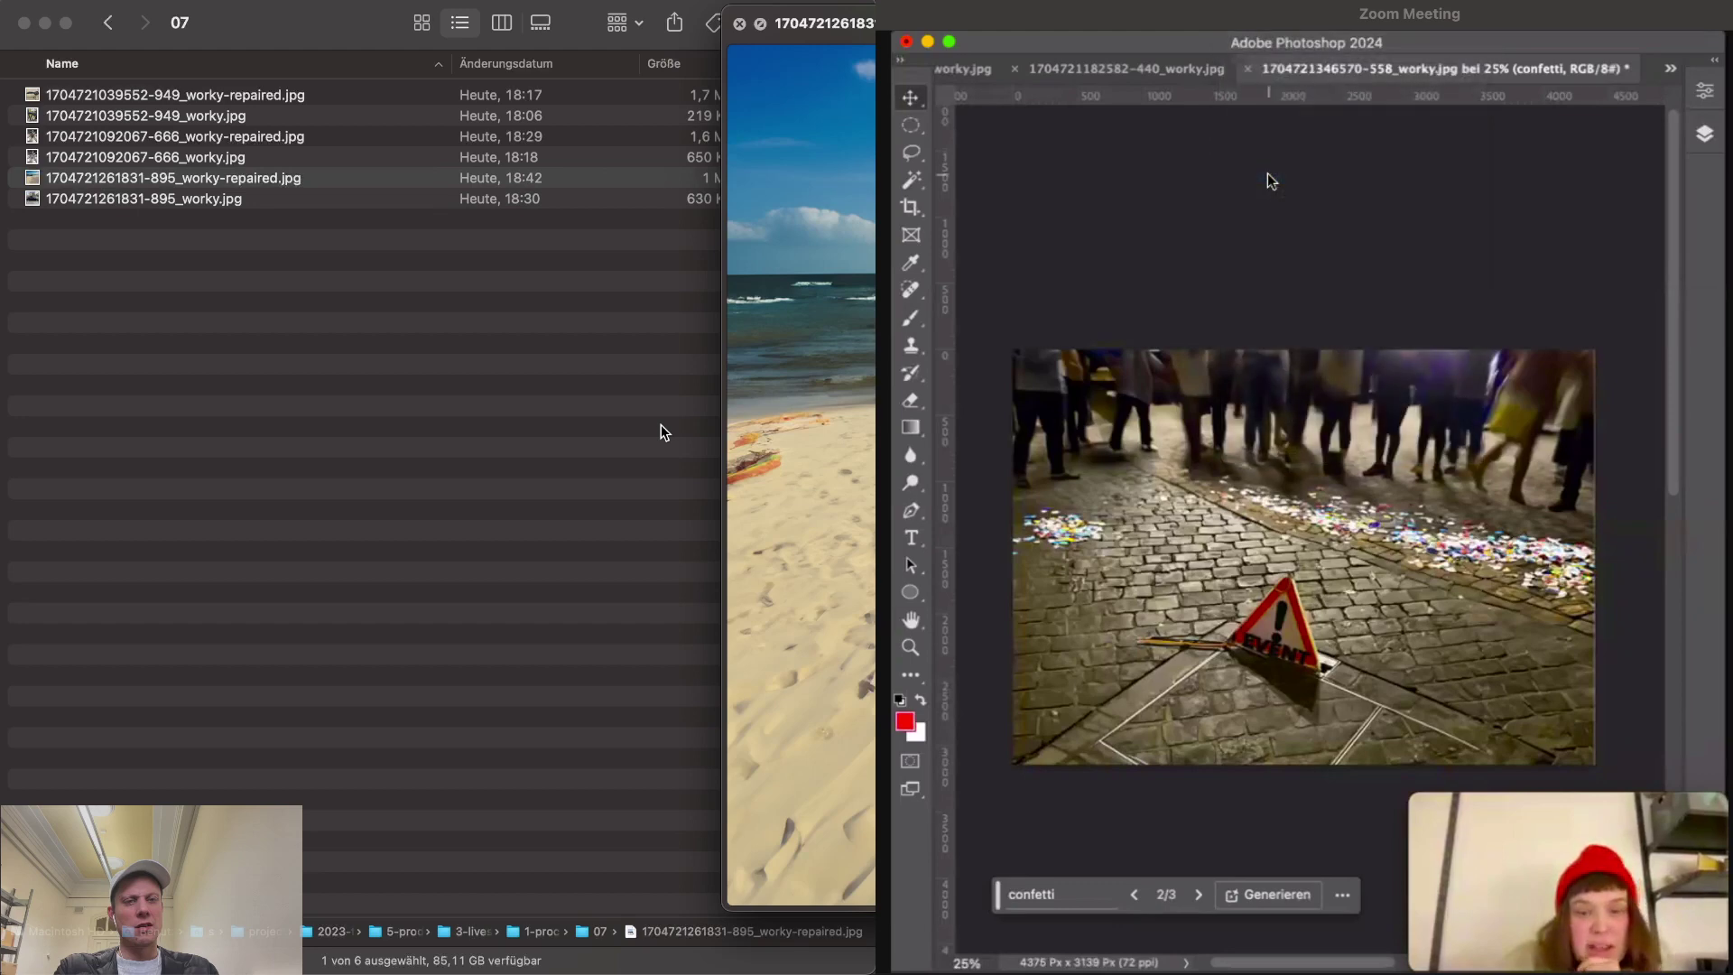
{"action": "key", "text": "Down"}
{"action": "key", "text": "Up"}
{"action": "key", "text": "Down"}
{"action": "key", "text": "Up"}
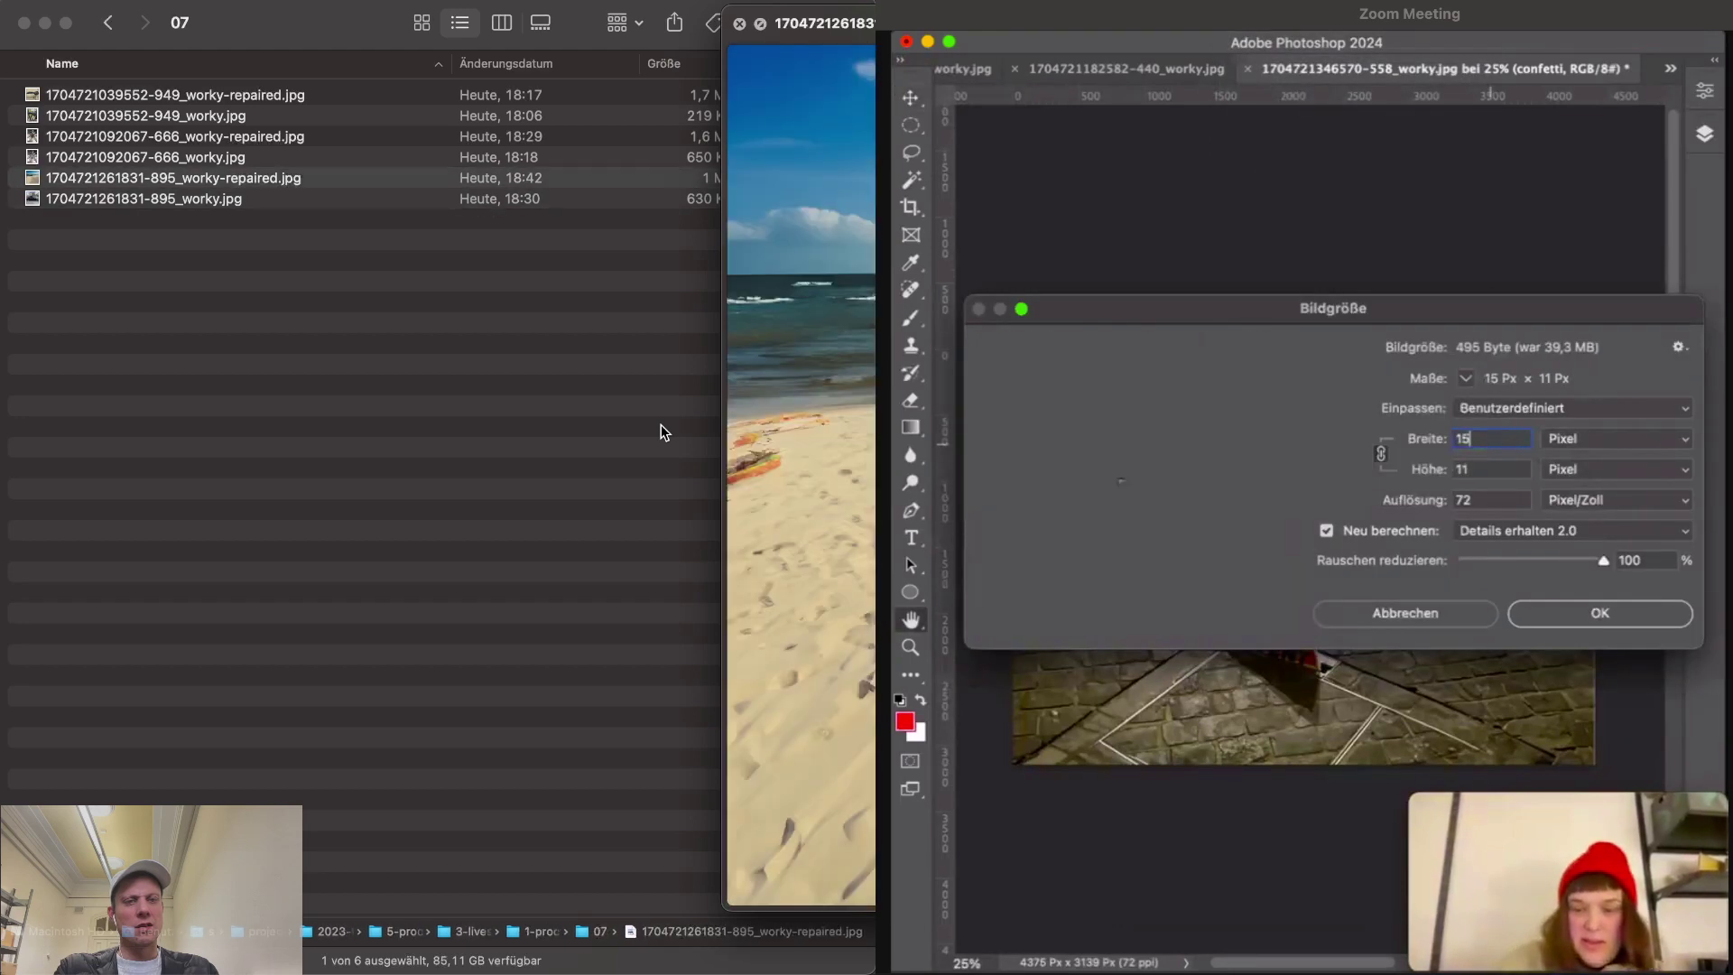
{"action": "key", "text": "Down"}
{"action": "key", "text": "Up"}
{"action": "key", "text": "space"}
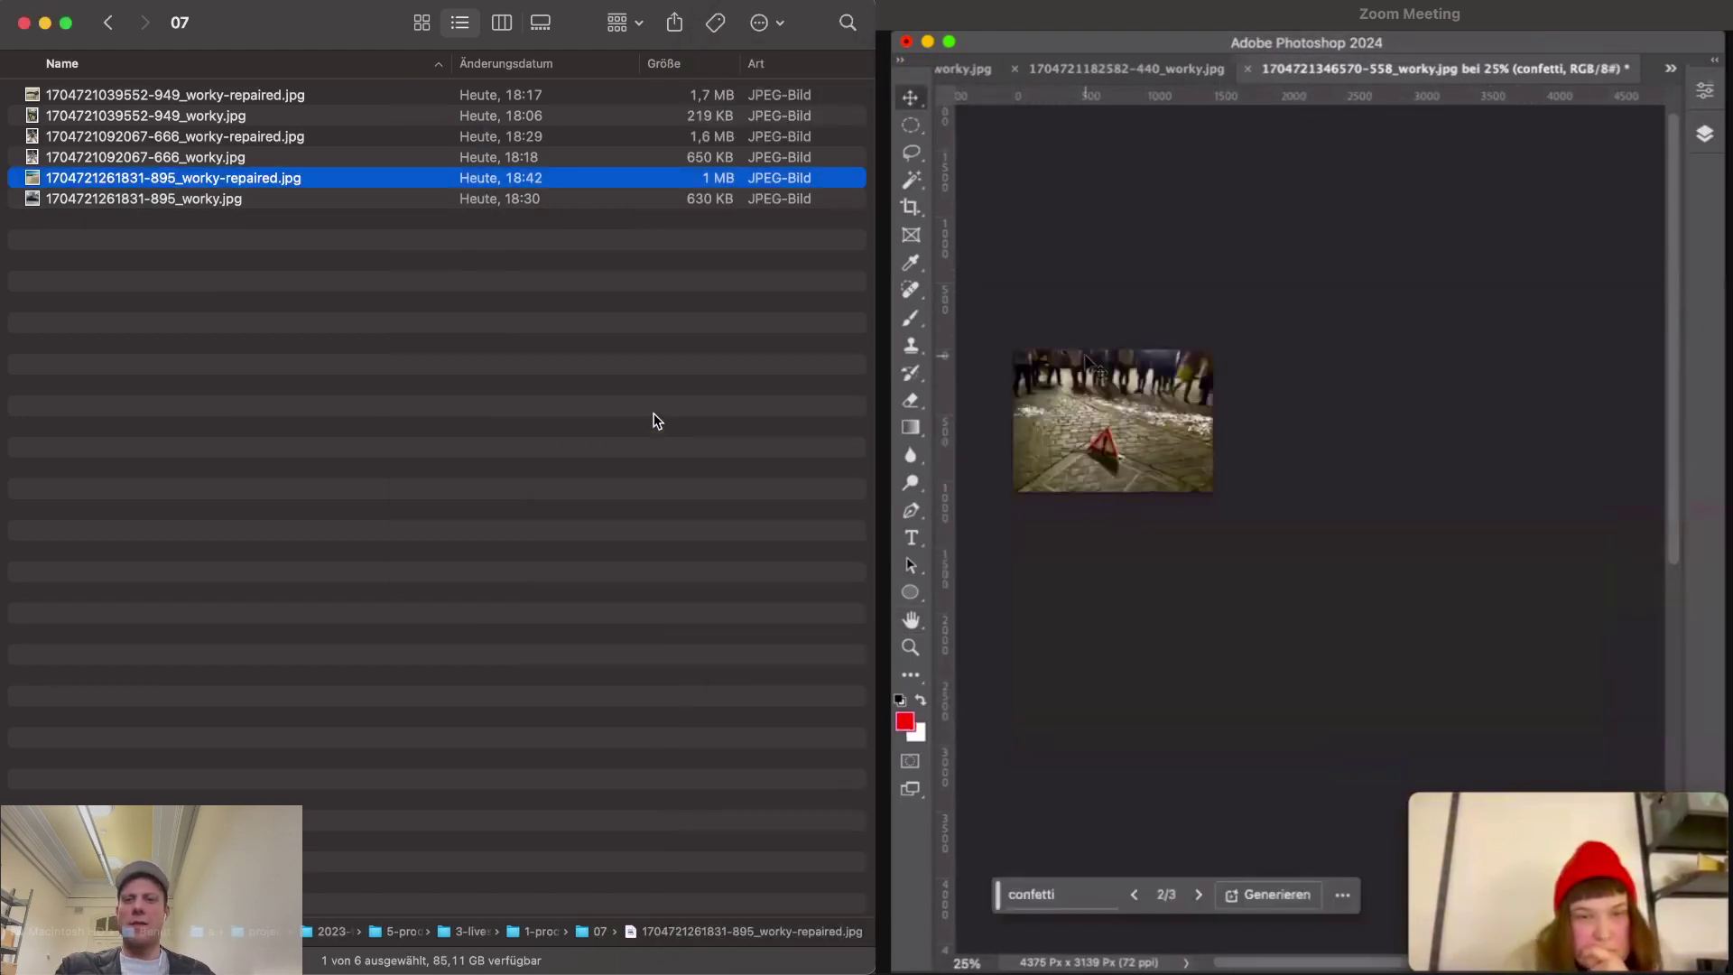
{"action": "key", "text": "super+Tab"}
{"action": "left_click_drag", "start_coordinate": [344, 180], "coordinate": [316, 668]}
{"action": "key", "text": "super+Tab"}
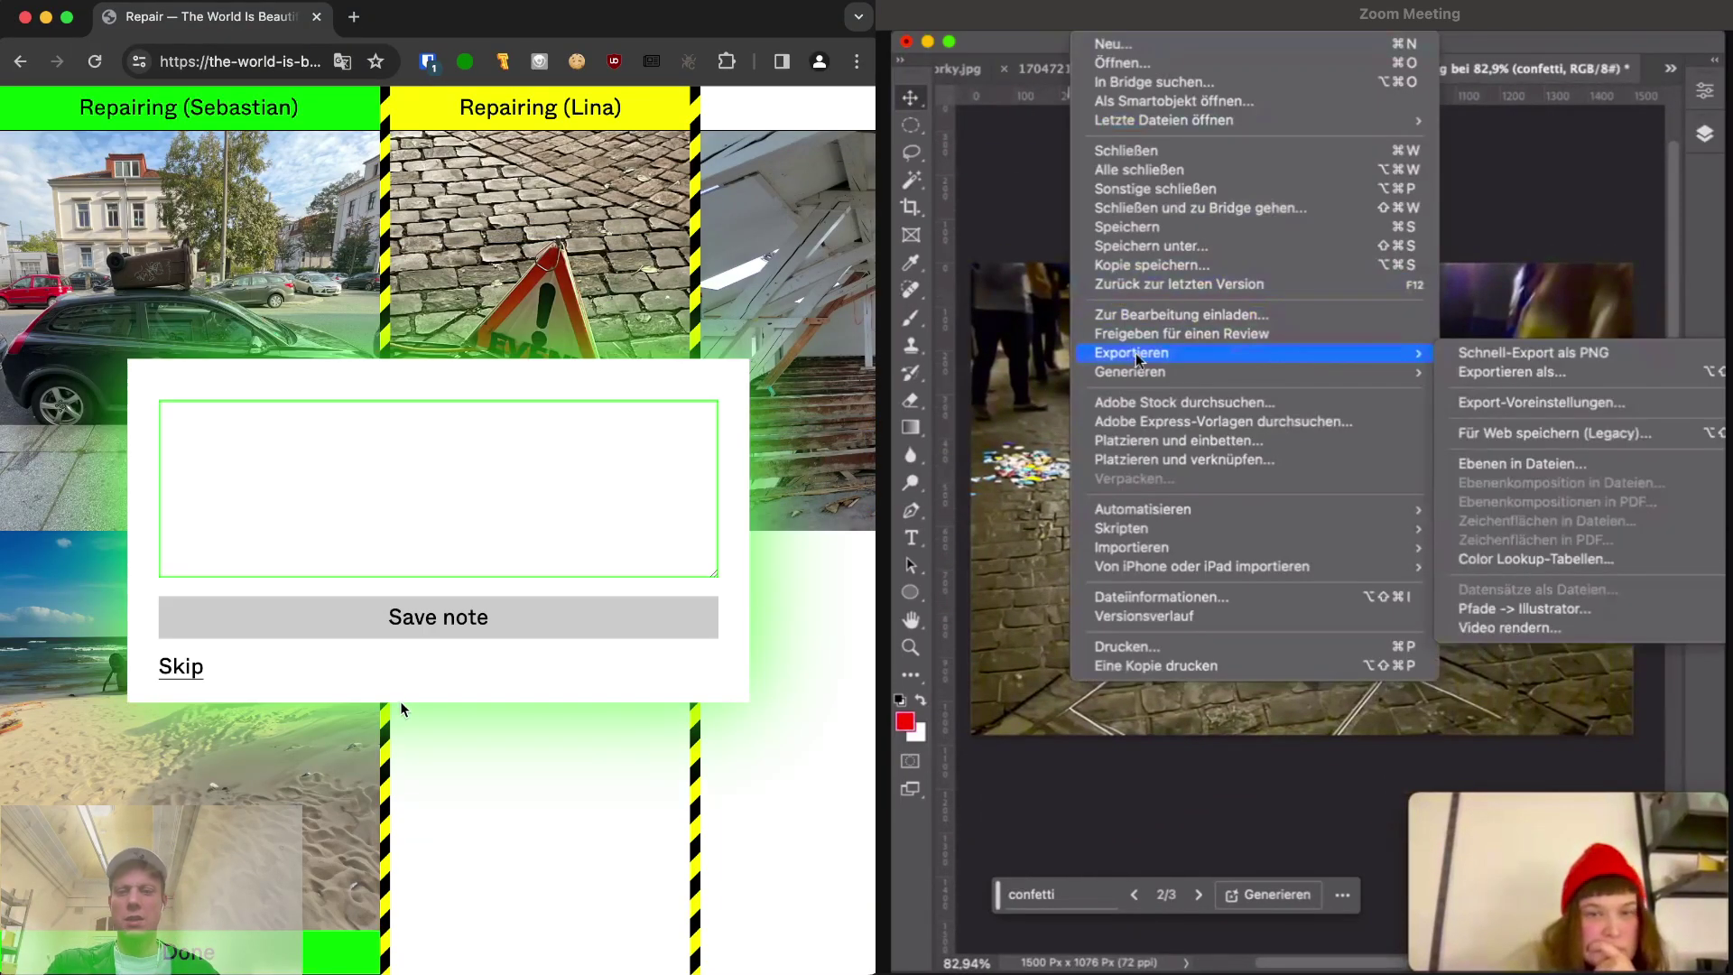
{"action": "left_click", "coordinate": [185, 668]}
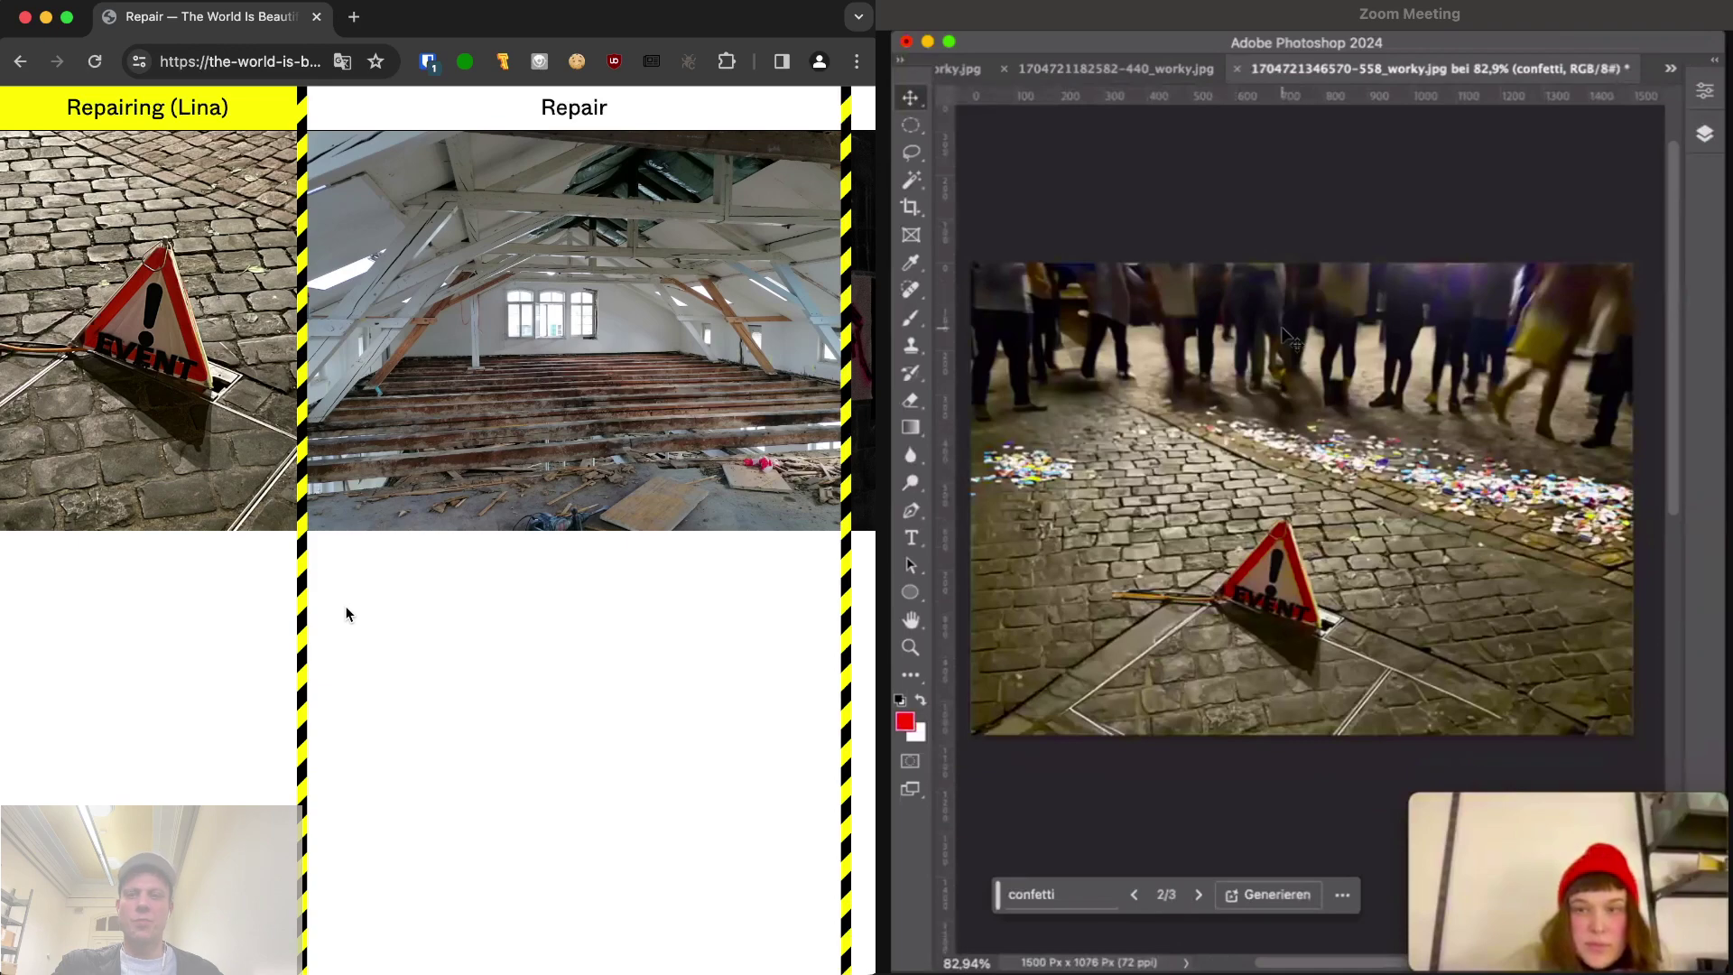
- Examine the unclaimed photos on the Repair page, comparing the damaged attic with the graffiti wall
{"action": "scroll", "coordinate": [346, 614], "scroll_direction": "right", "scroll_amount": 5}
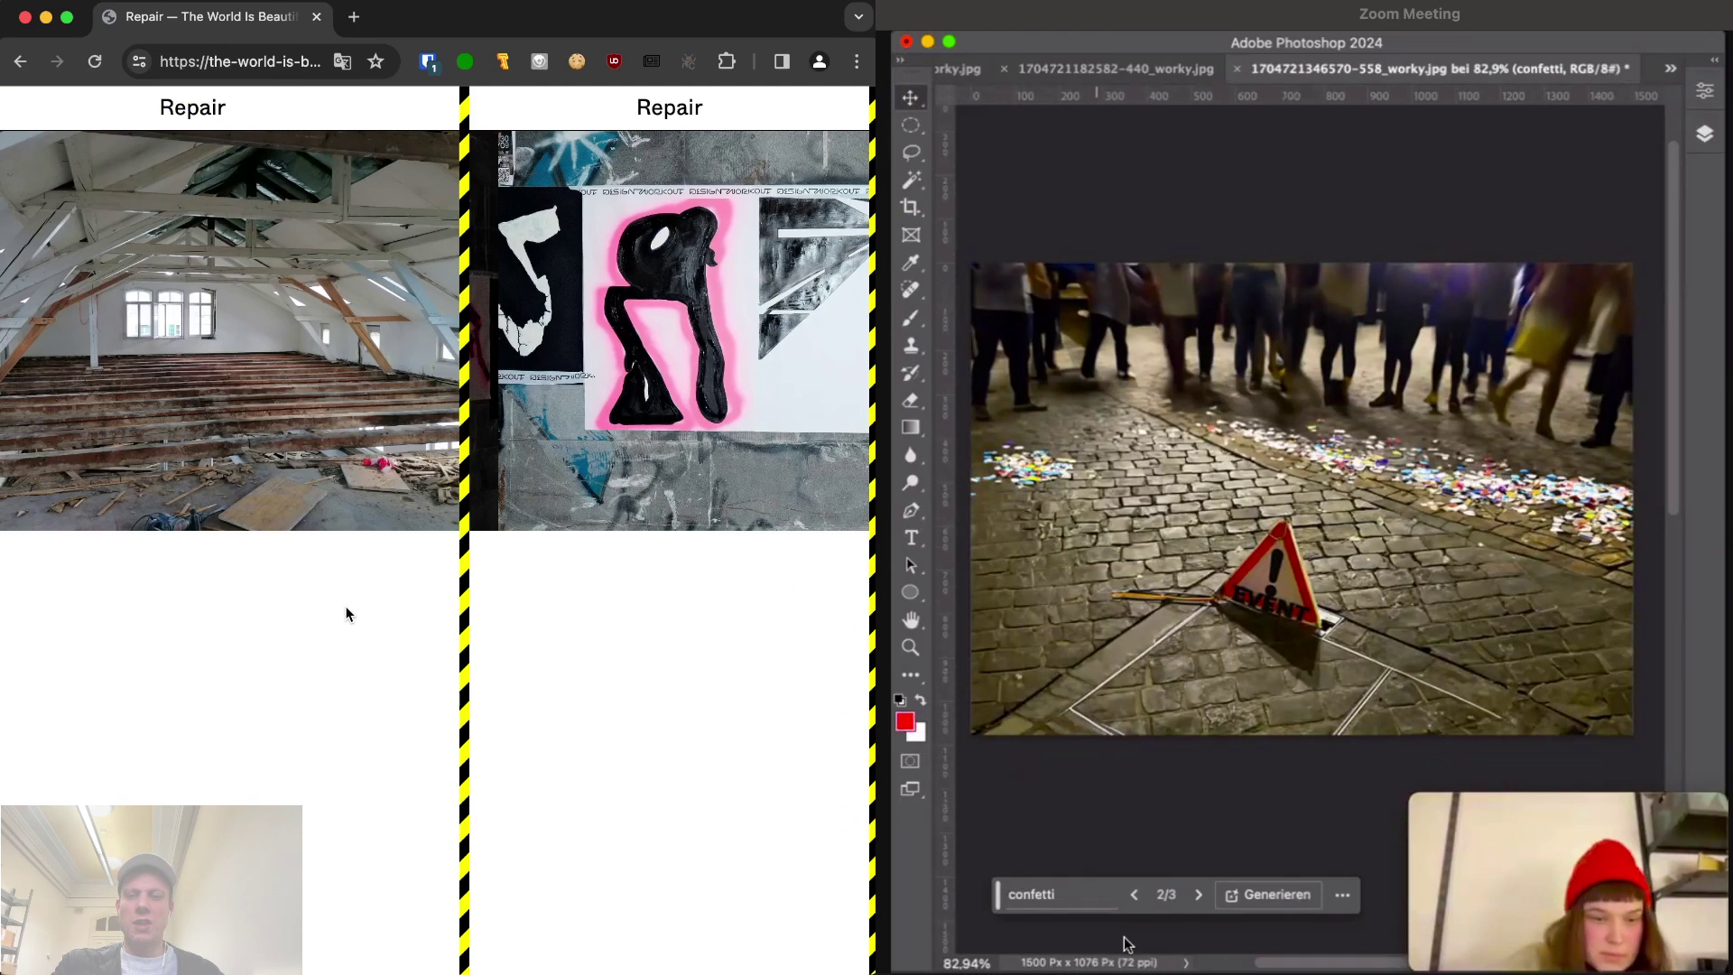
{"action": "scroll", "coordinate": [345, 614], "scroll_direction": "left", "scroll_amount": 5}
{"action": "scroll", "coordinate": [346, 615], "scroll_direction": "right", "scroll_amount": 5}
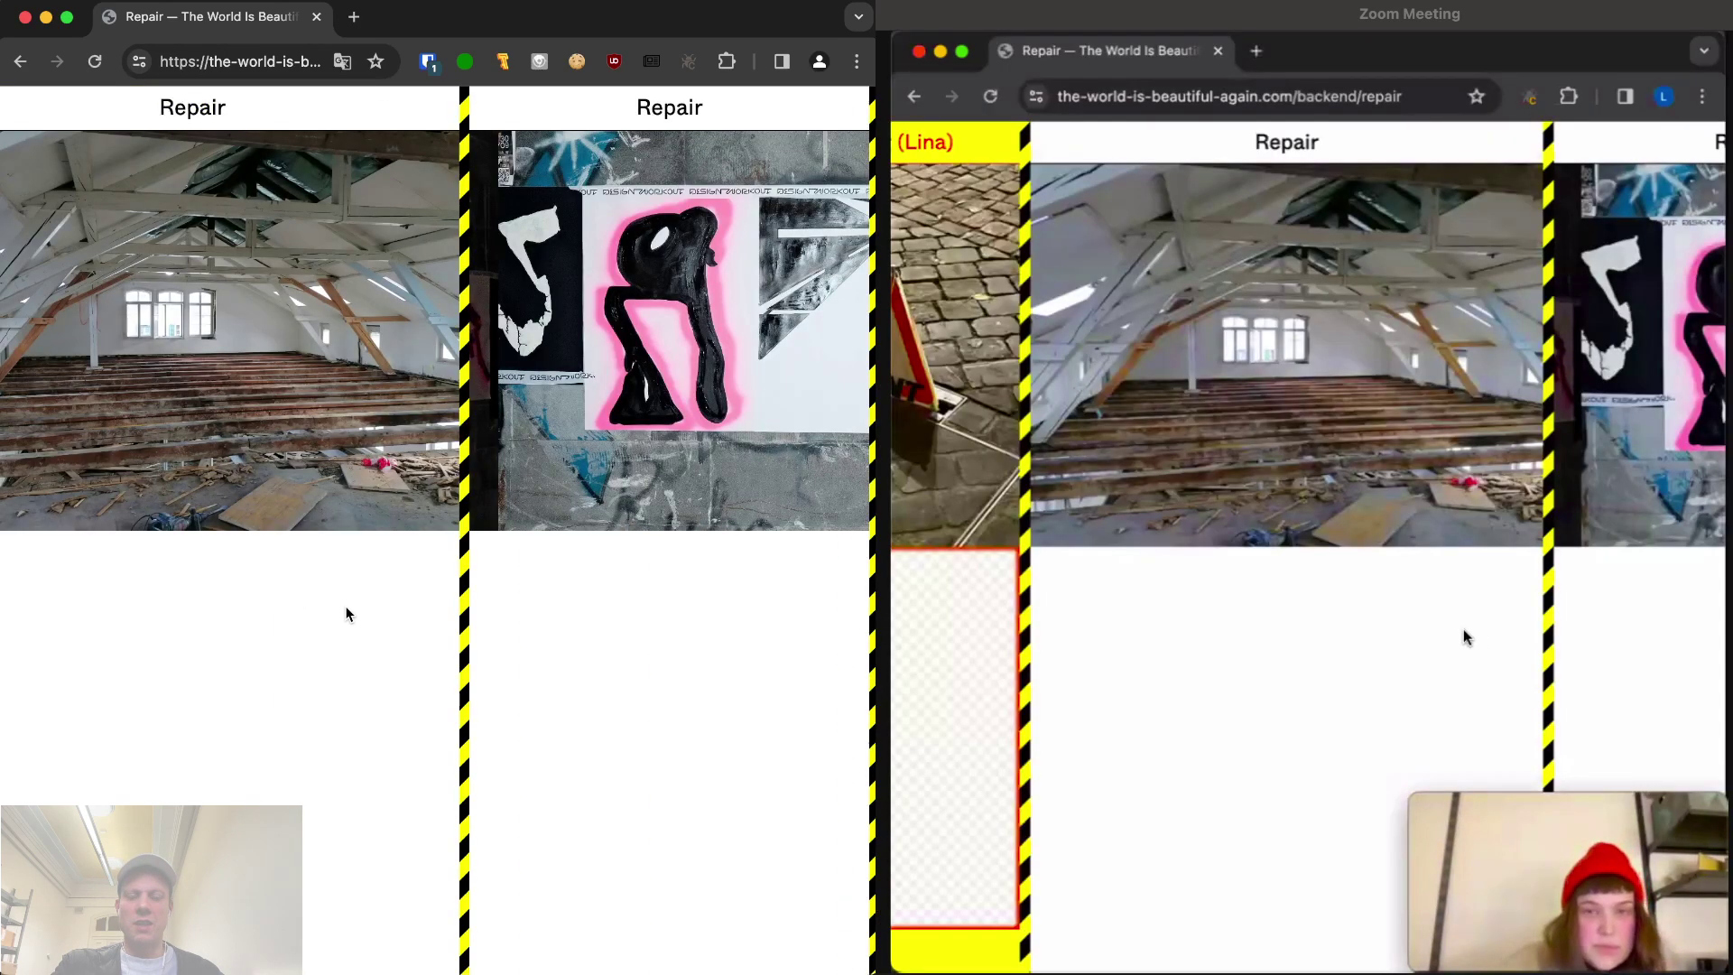
{"action": "scroll", "coordinate": [346, 614], "scroll_direction": "left", "scroll_amount": 5}
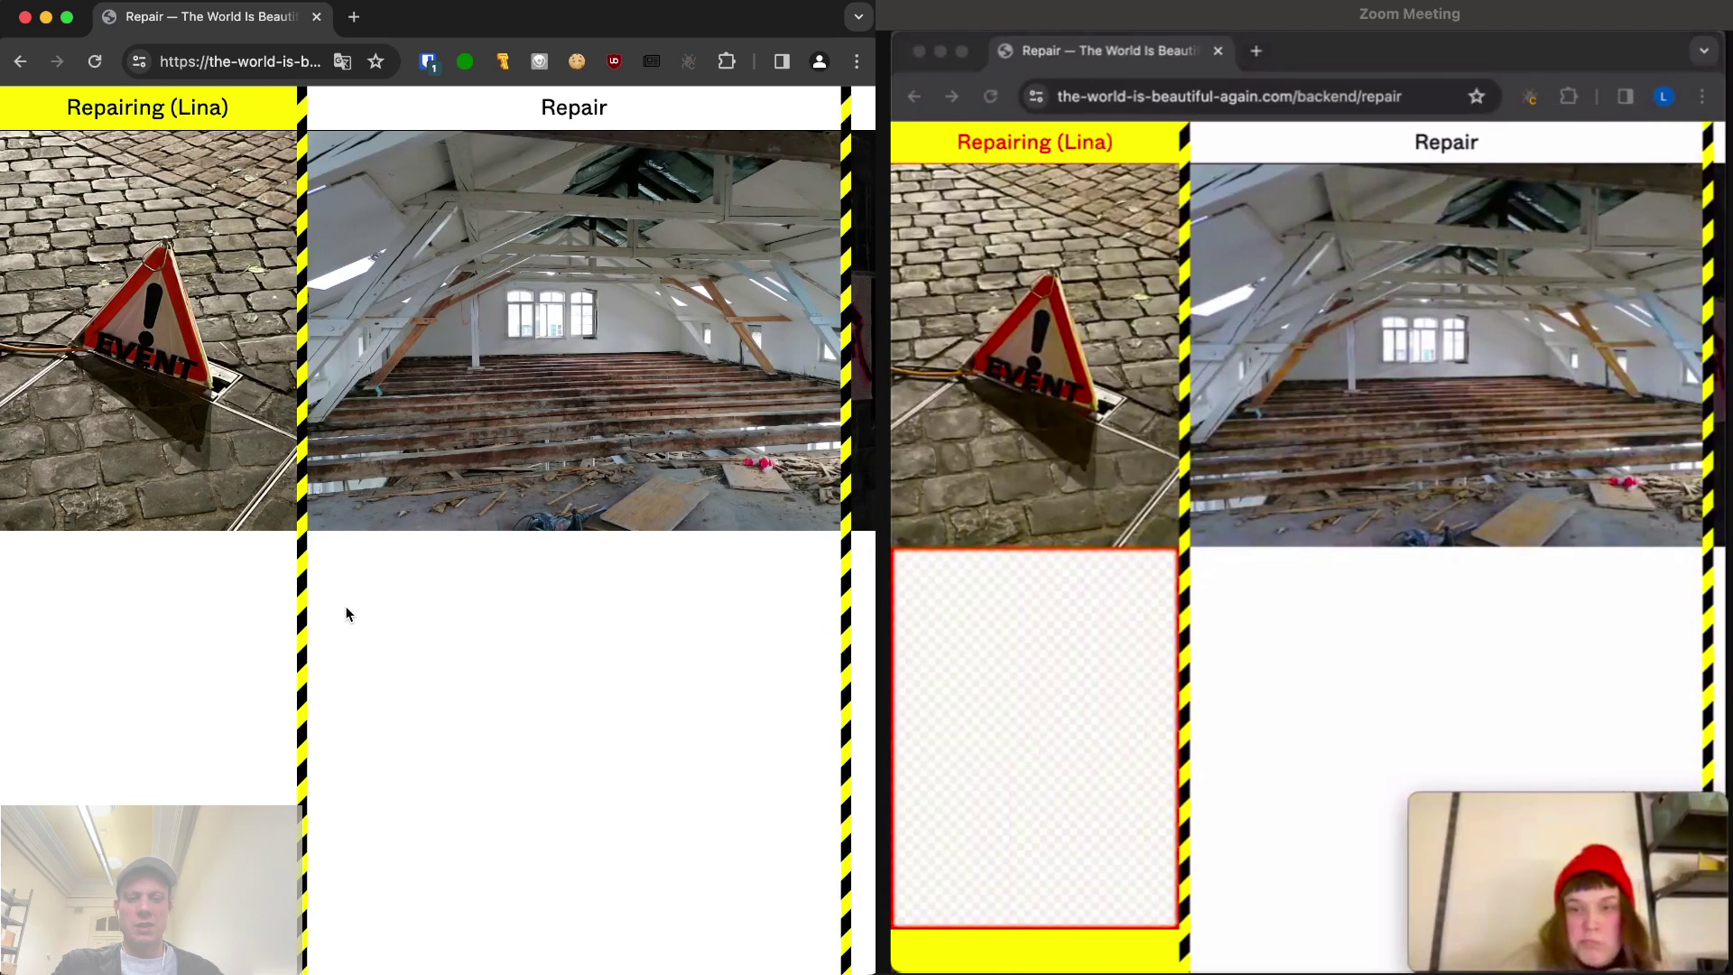
{"action": "scroll", "coordinate": [345, 614], "scroll_direction": "right", "scroll_amount": 5}
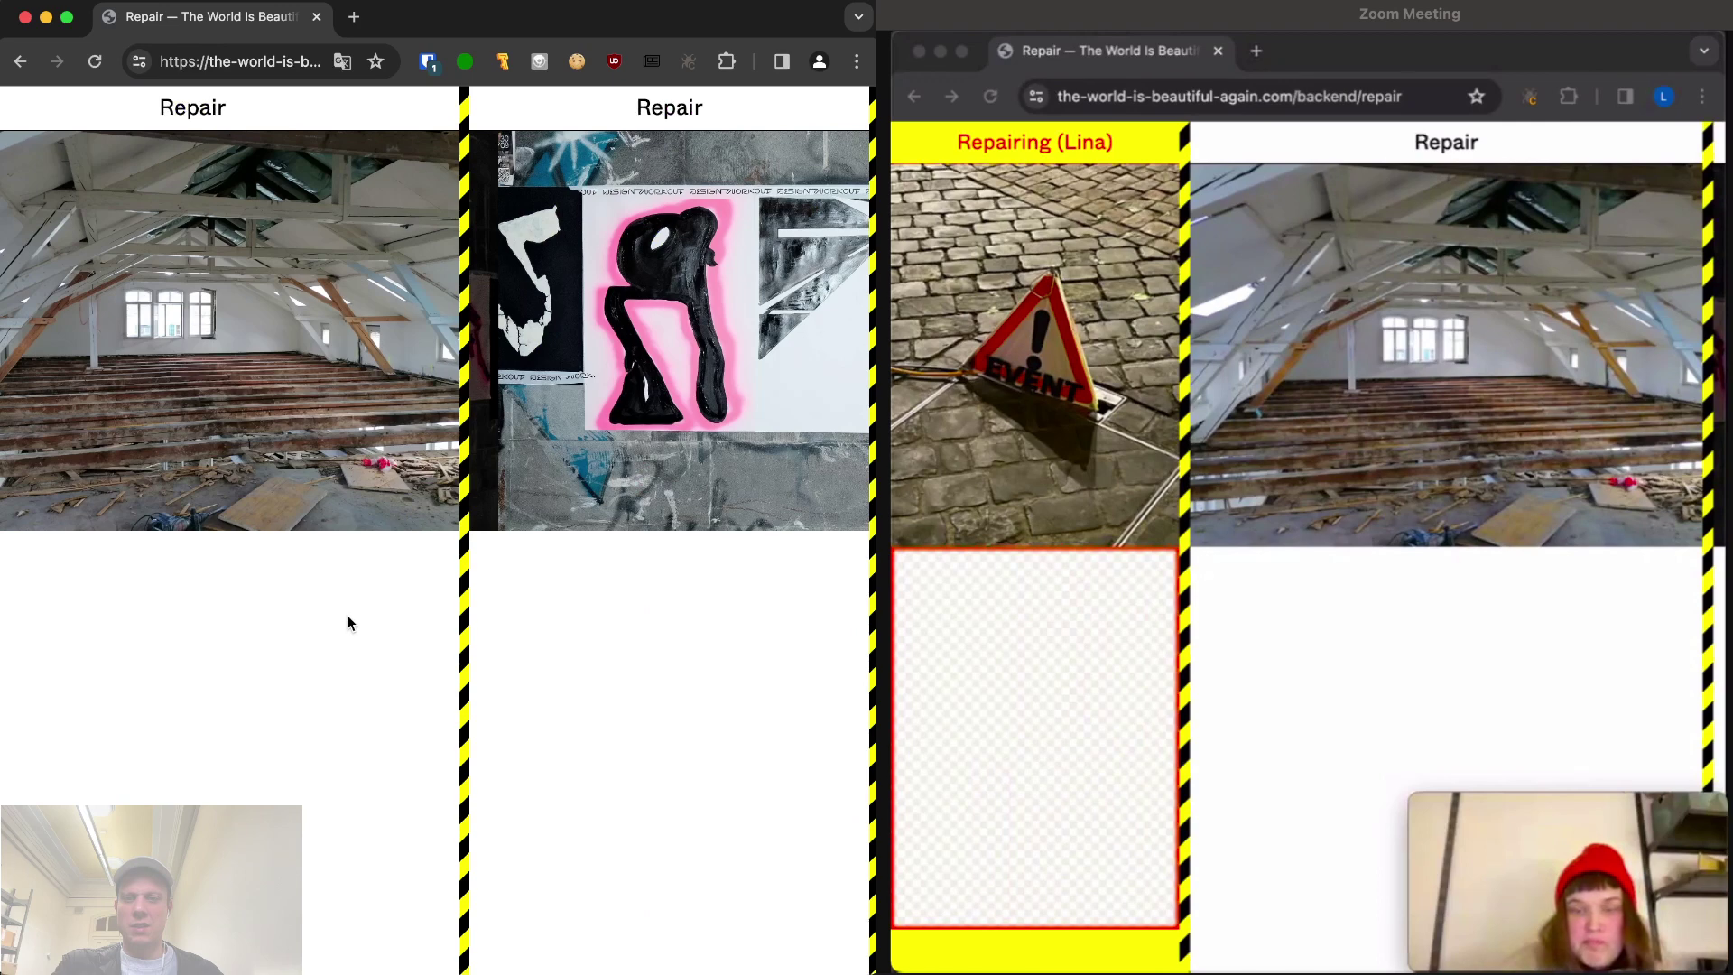
{"action": "scroll", "coordinate": [350, 623], "scroll_direction": "left", "scroll_amount": 3}
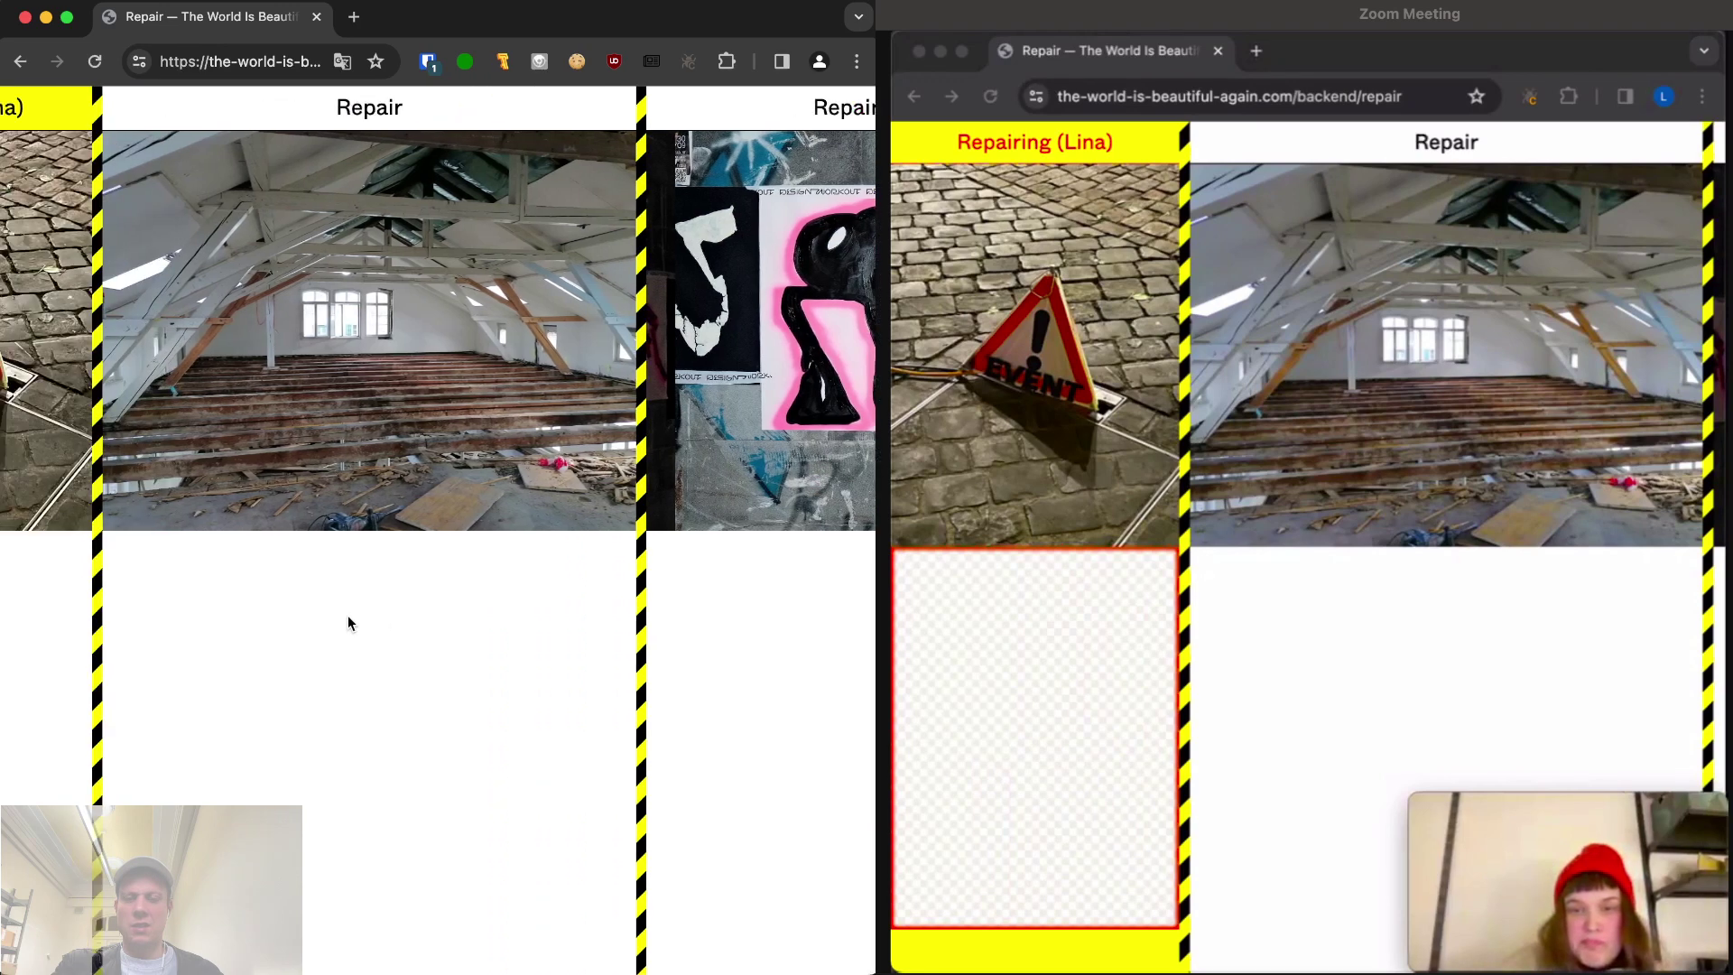
{"action": "scroll", "coordinate": [350, 622], "scroll_direction": "right", "scroll_amount": 3}
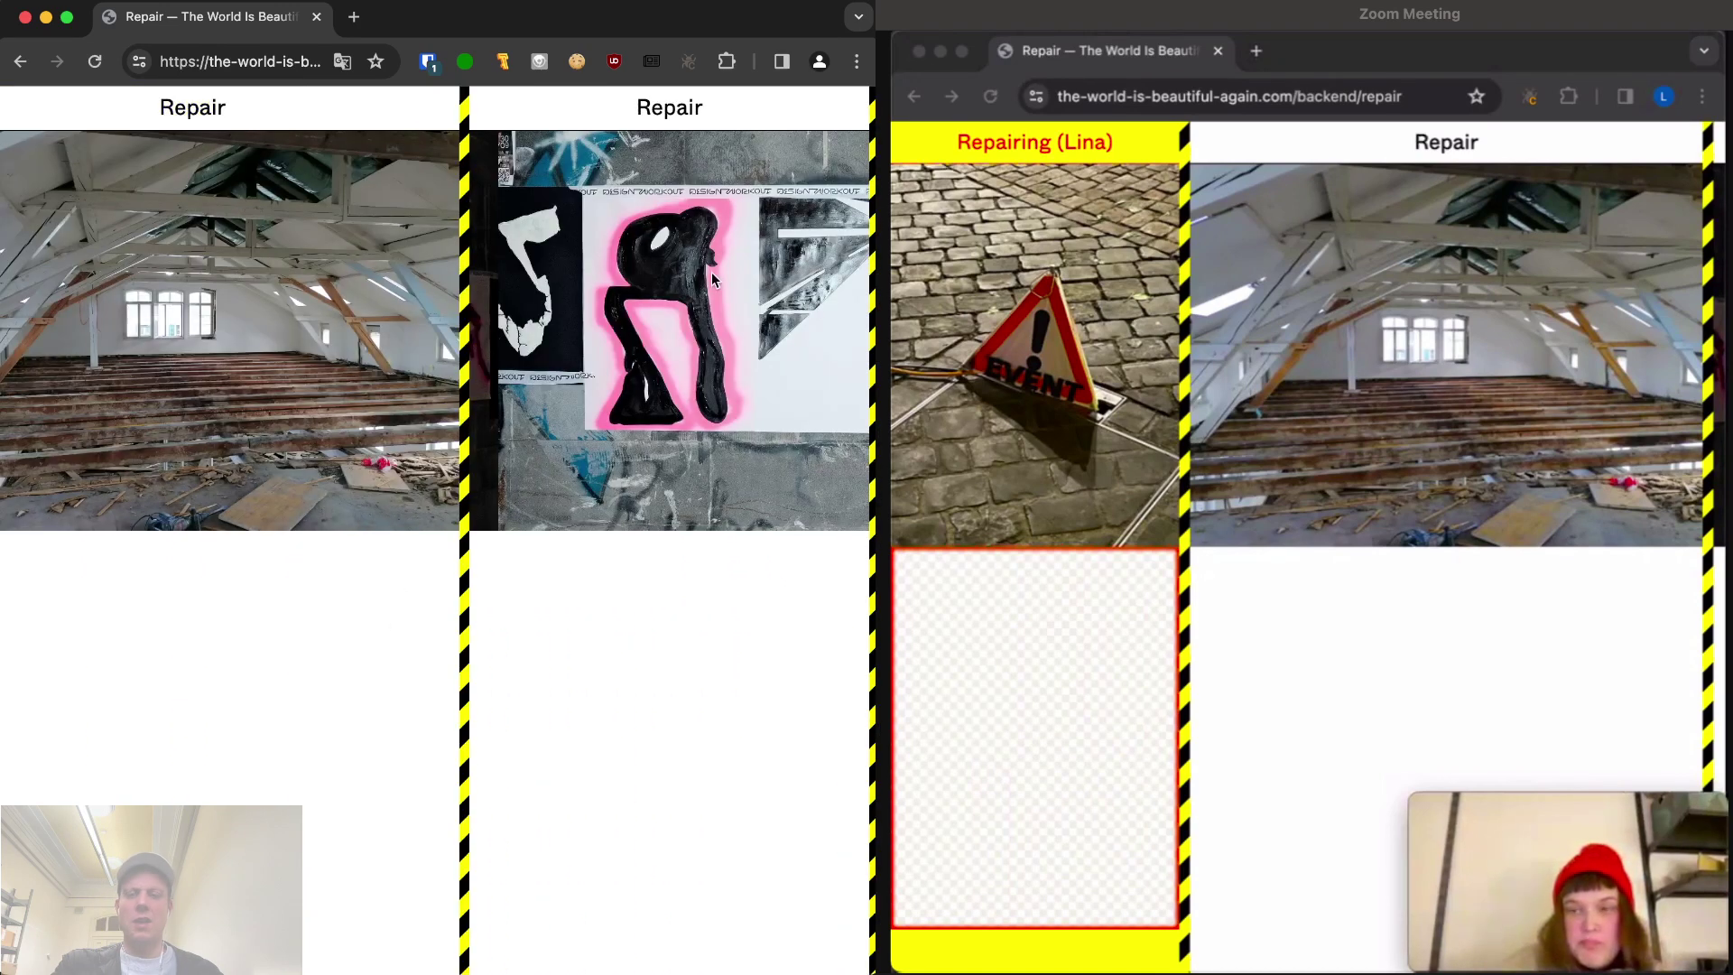